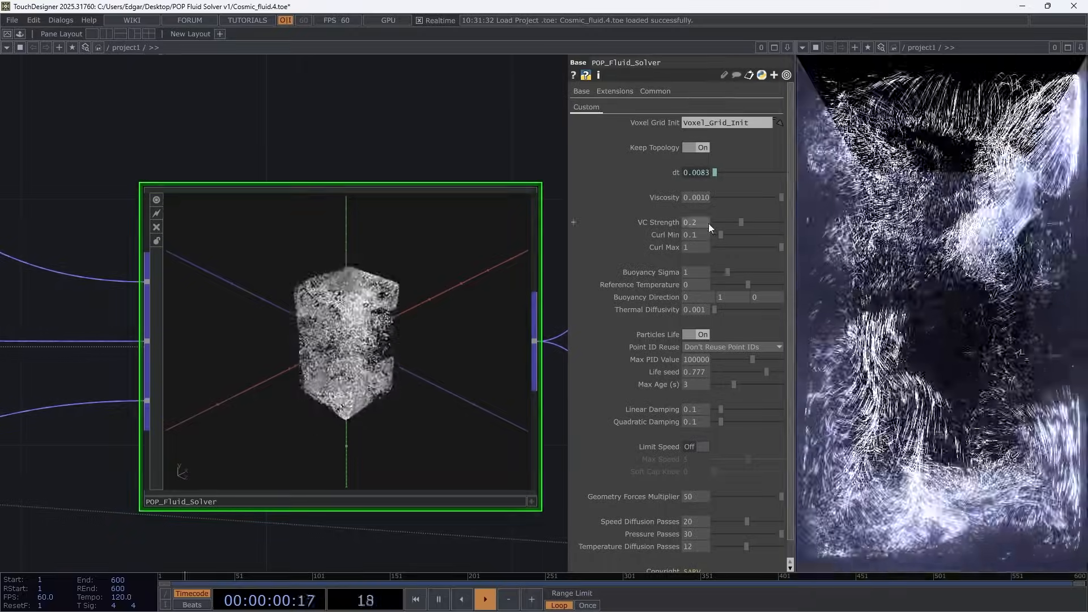
Turn off the viewers of the POP_Fluid_Solver component and the mousein1 operator in the Cosmic_fluid network
{"action": "left_click", "coordinate": [161, 203]}
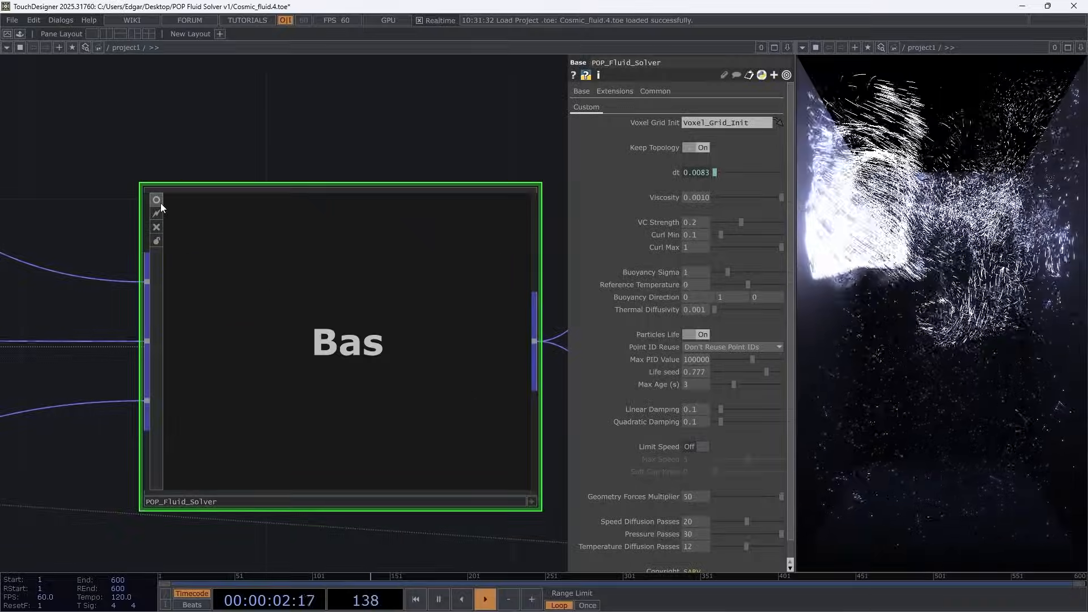
{"action": "scroll", "coordinate": [306, 307], "scroll_direction": "down", "scroll_amount": 8}
{"action": "left_click_drag", "start_coordinate": [233, 192], "coordinate": [425, 254]}
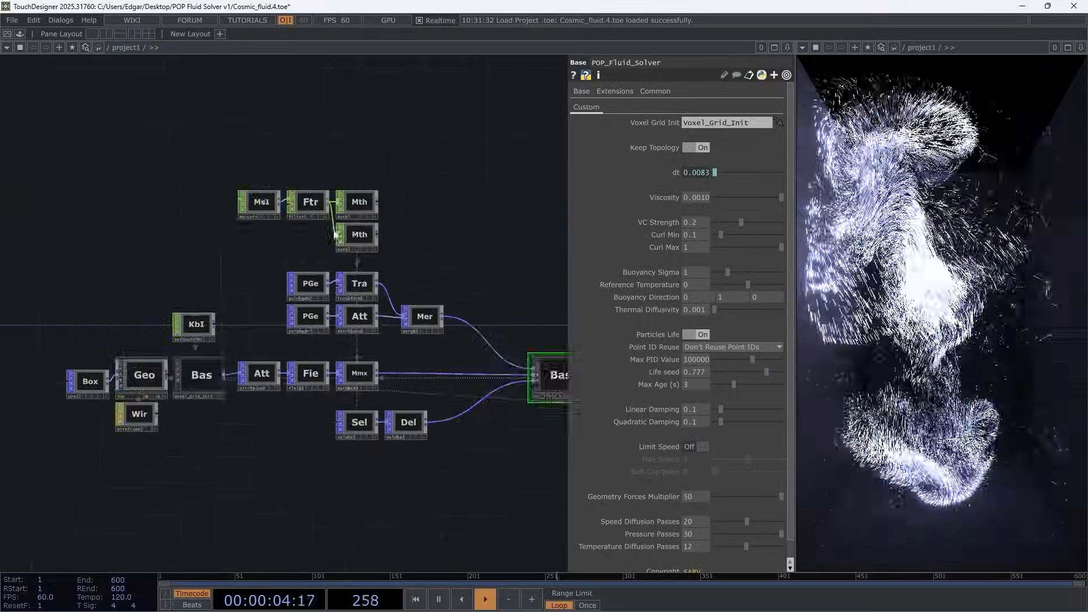
{"action": "scroll", "coordinate": [247, 198], "scroll_direction": "up", "scroll_amount": 6}
{"action": "left_click", "coordinate": [257, 193]}
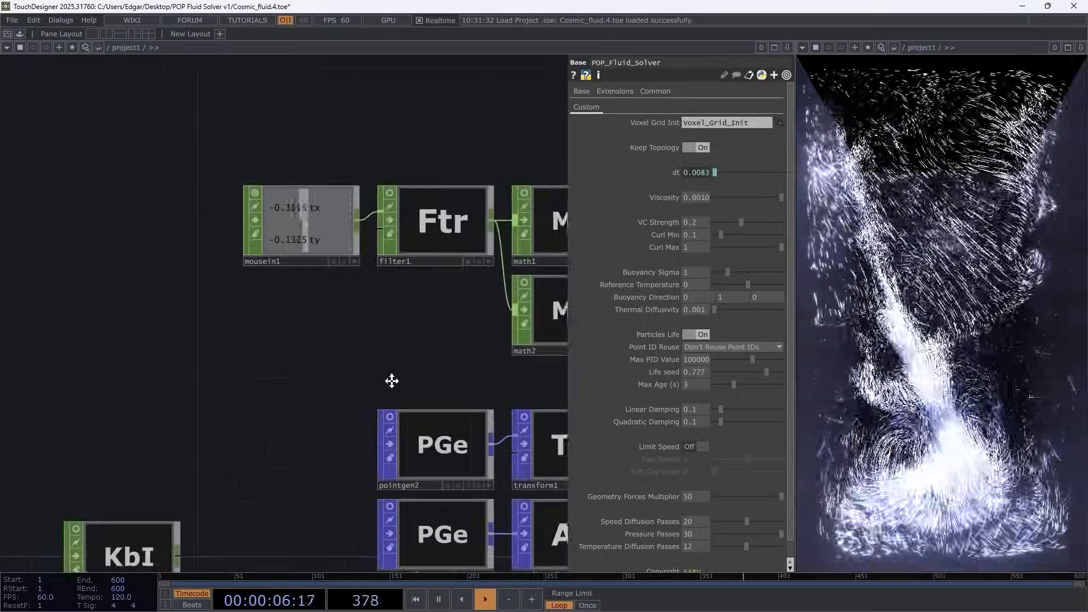
{"action": "left_click_drag", "start_coordinate": [391, 379], "coordinate": [182, 359]}
{"action": "left_click", "coordinate": [46, 173]}
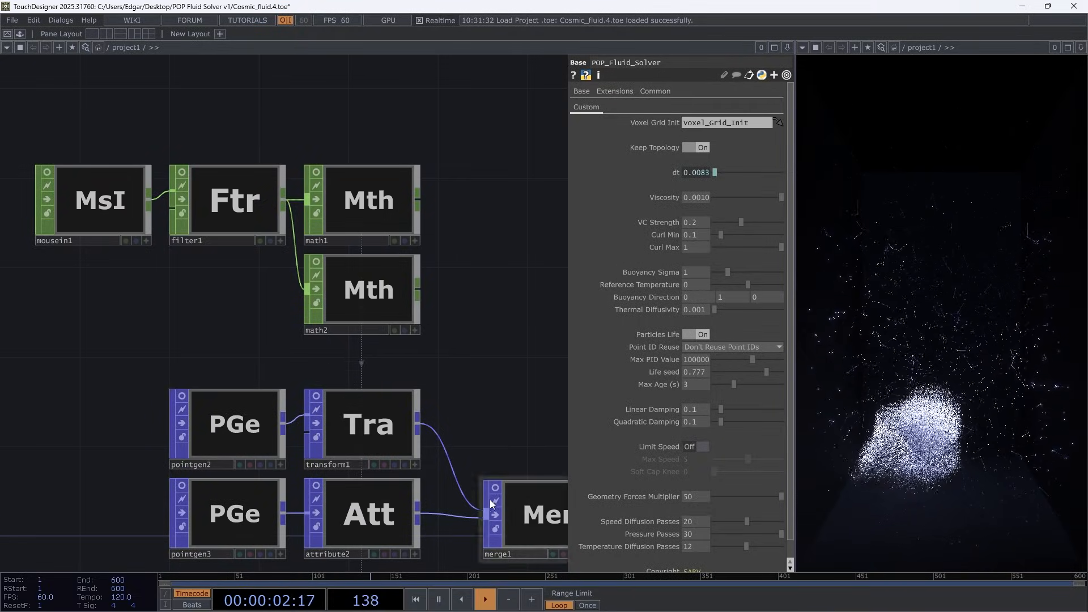
Switch to the browser and examine the POP Fluid Solver V1.0 post's requirements and the macOS replacement code in its comments
{"action": "mouse_move", "coordinate": [521, 602]}
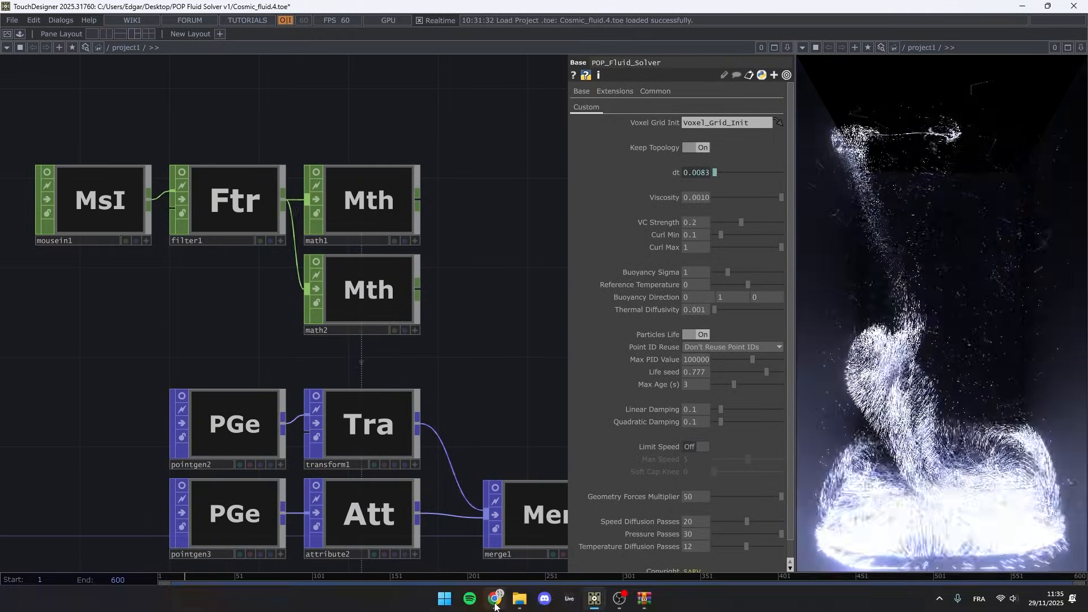
{"action": "left_click", "coordinate": [495, 600]}
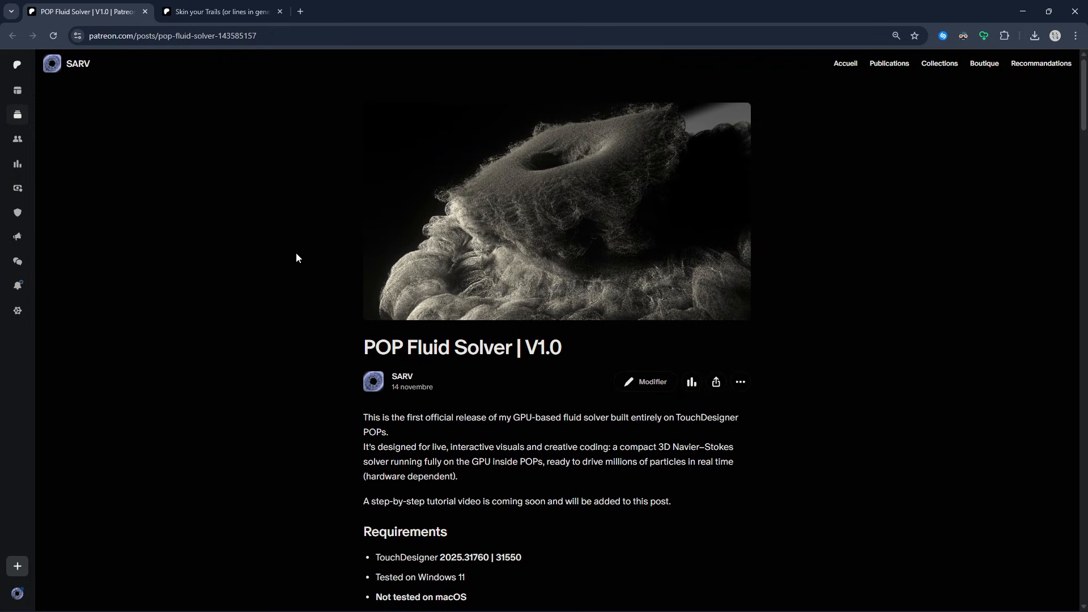
{"action": "scroll", "coordinate": [296, 258], "scroll_direction": "down", "scroll_amount": 2}
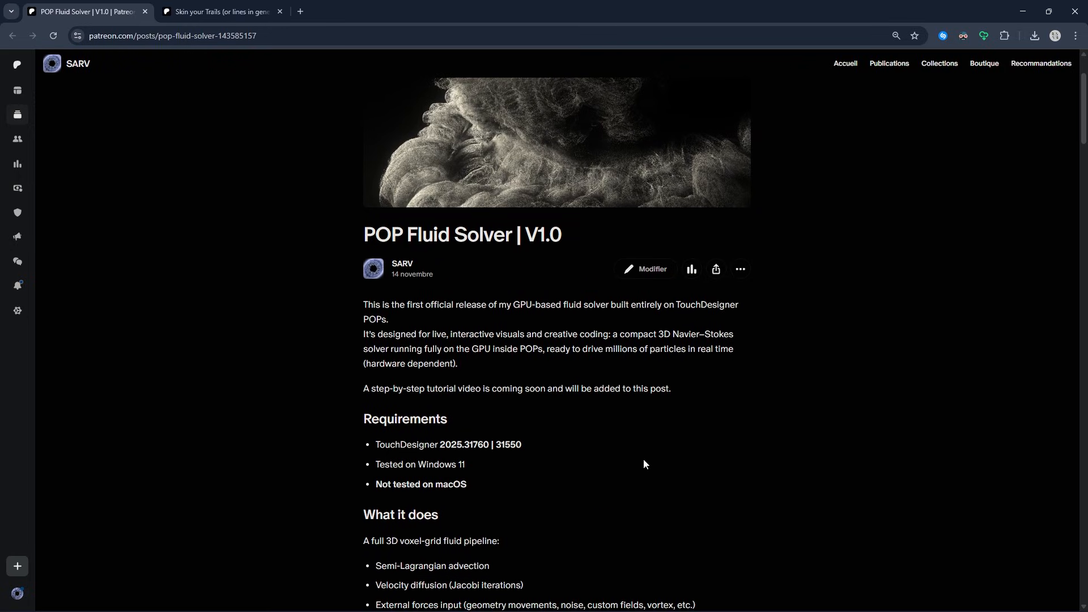
{"action": "left_click_drag", "start_coordinate": [468, 486], "coordinate": [385, 487]}
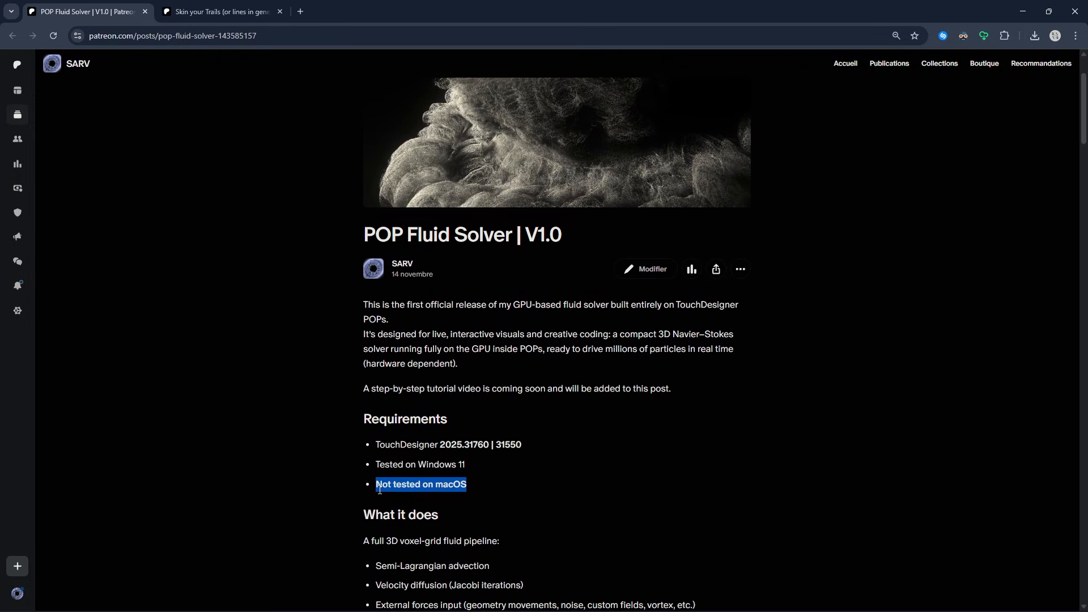
{"action": "scroll", "coordinate": [312, 396], "scroll_direction": "down", "scroll_amount": 6}
{"action": "scroll", "coordinate": [259, 238], "scroll_direction": "down", "scroll_amount": 15}
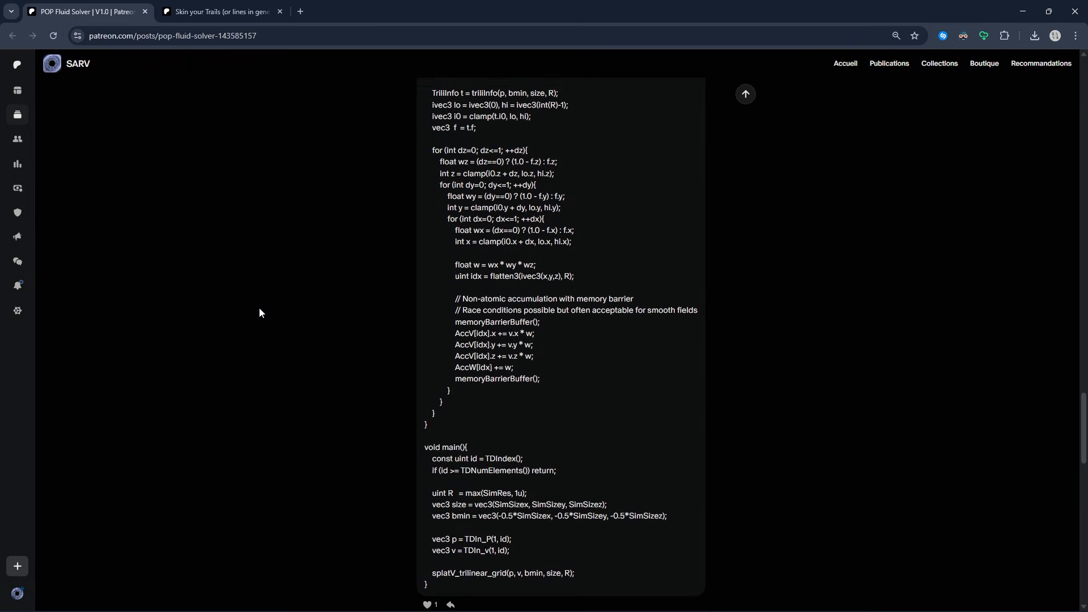
{"action": "scroll", "coordinate": [259, 313], "scroll_direction": "up", "scroll_amount": 2}
{"action": "scroll", "coordinate": [554, 520], "scroll_direction": "up", "scroll_amount": 4}
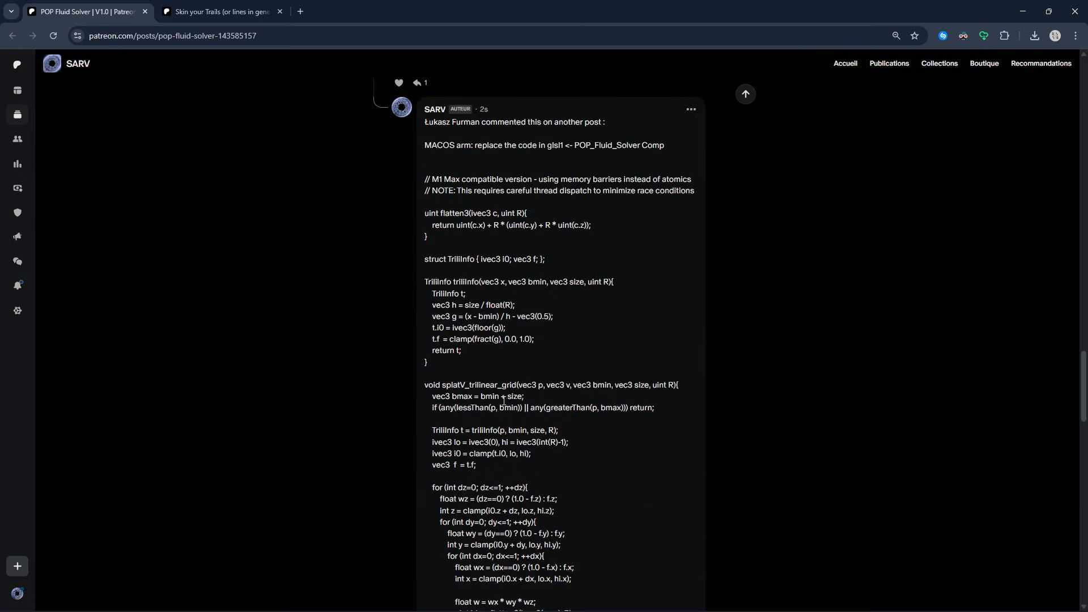
{"action": "scroll", "coordinate": [320, 436], "scroll_direction": "up", "scroll_amount": 6}
{"action": "scroll", "coordinate": [320, 436], "scroll_direction": "up", "scroll_amount": 20}
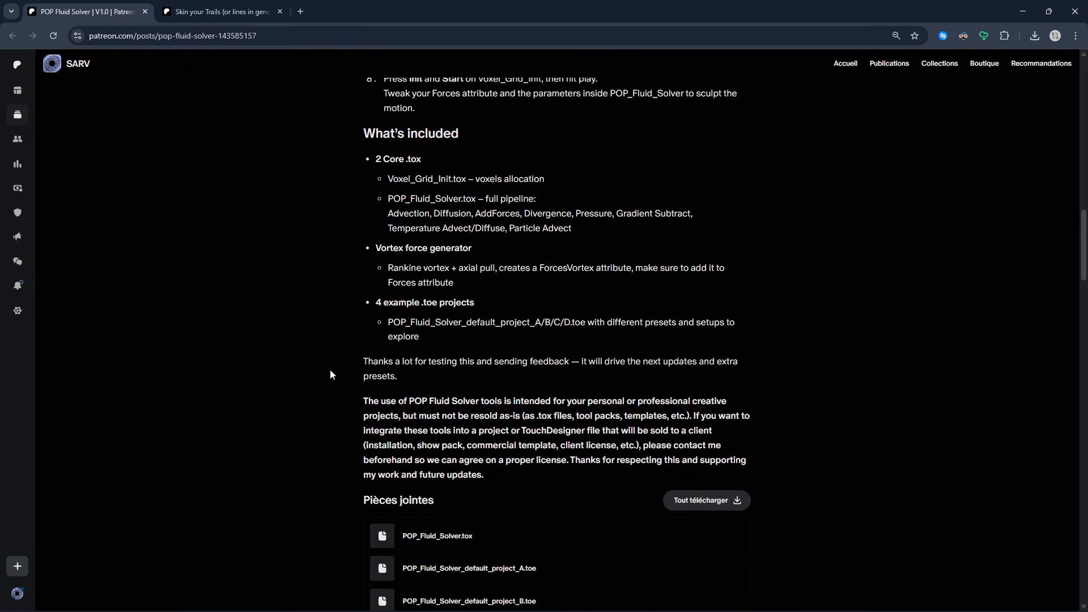
Read the post's feature list, Quick start instructions, included components and attached files, ending with the browser minimized
{"action": "scroll", "coordinate": [332, 446], "scroll_direction": "up", "scroll_amount": 4}
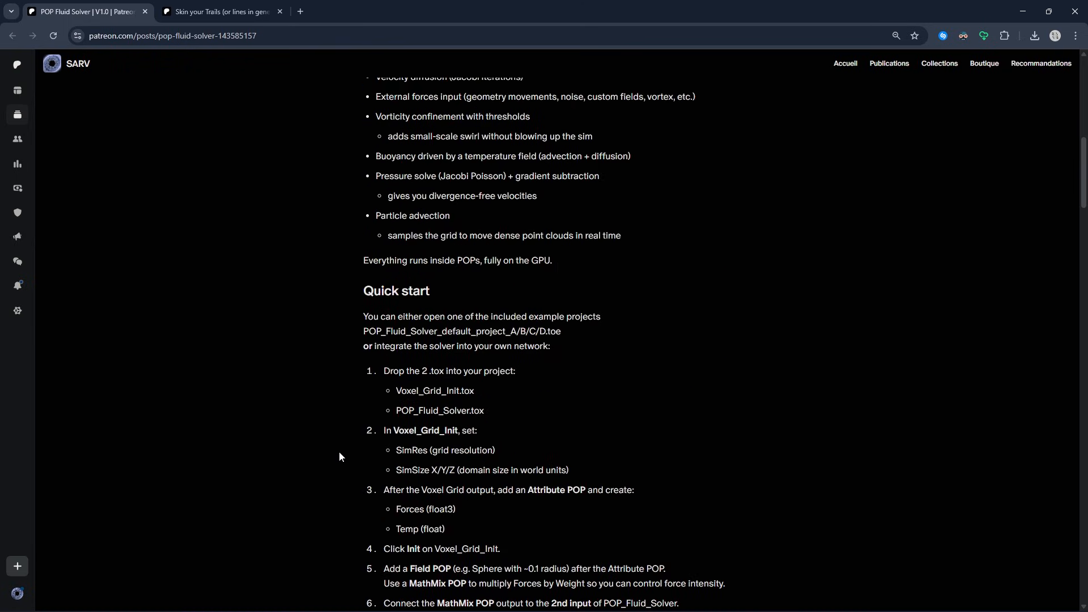
{"action": "scroll", "coordinate": [287, 302], "scroll_direction": "up", "scroll_amount": 3}
{"action": "scroll", "coordinate": [286, 302], "scroll_direction": "up", "scroll_amount": 1}
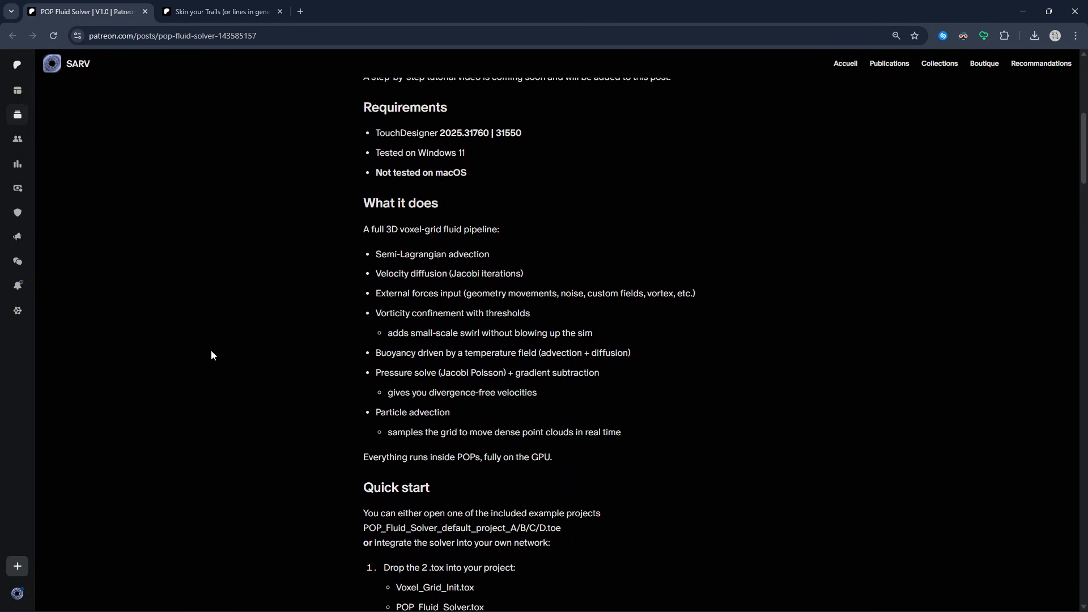
{"action": "middle_click", "coordinate": [230, 300]}
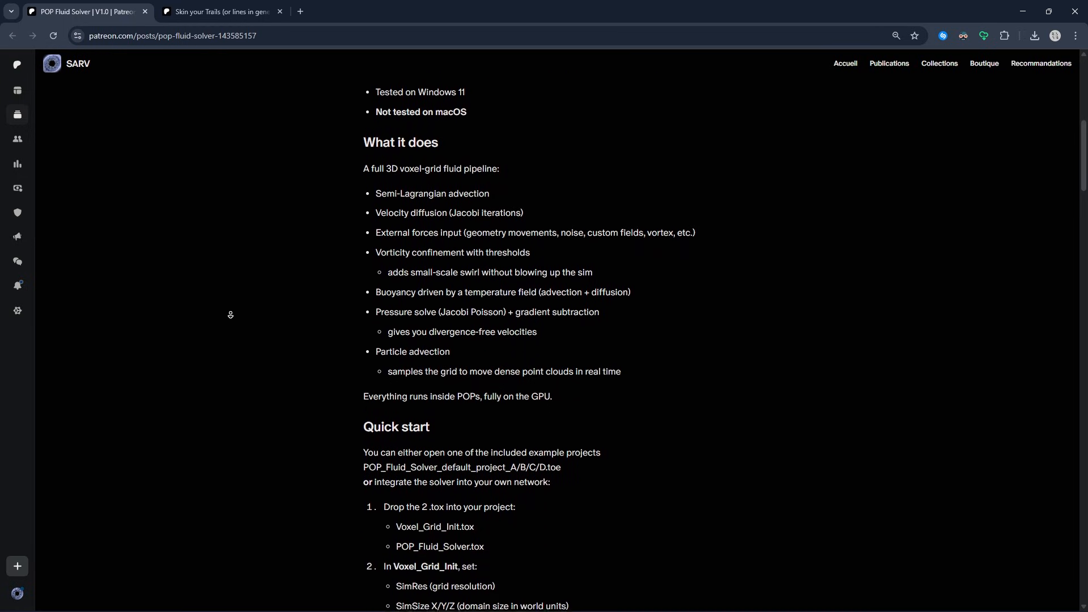
{"action": "middle_click", "coordinate": [229, 316]}
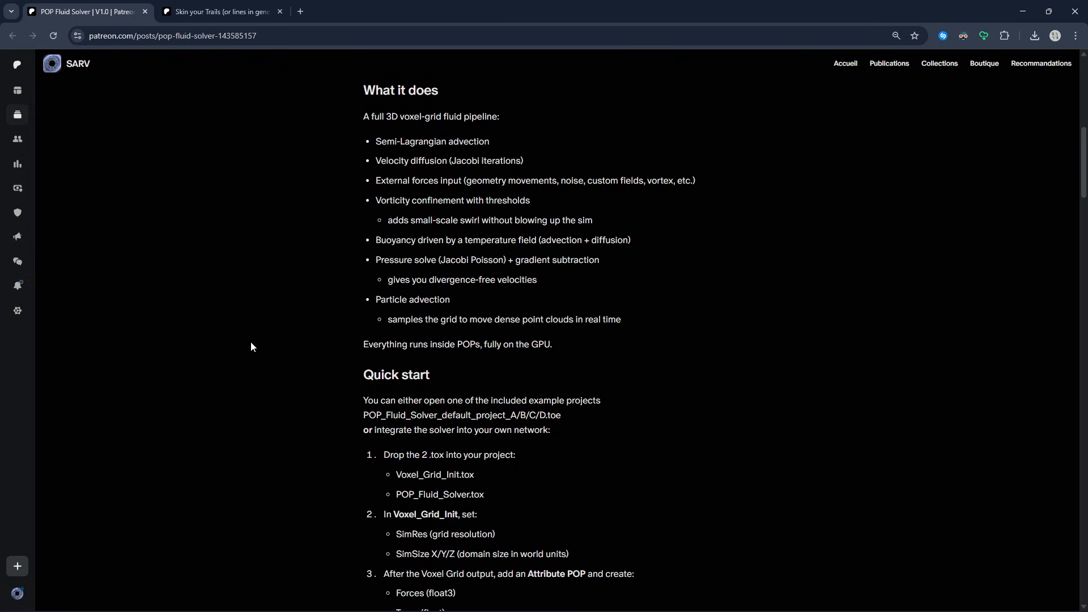
{"action": "scroll", "coordinate": [303, 256], "scroll_direction": "down", "scroll_amount": 5}
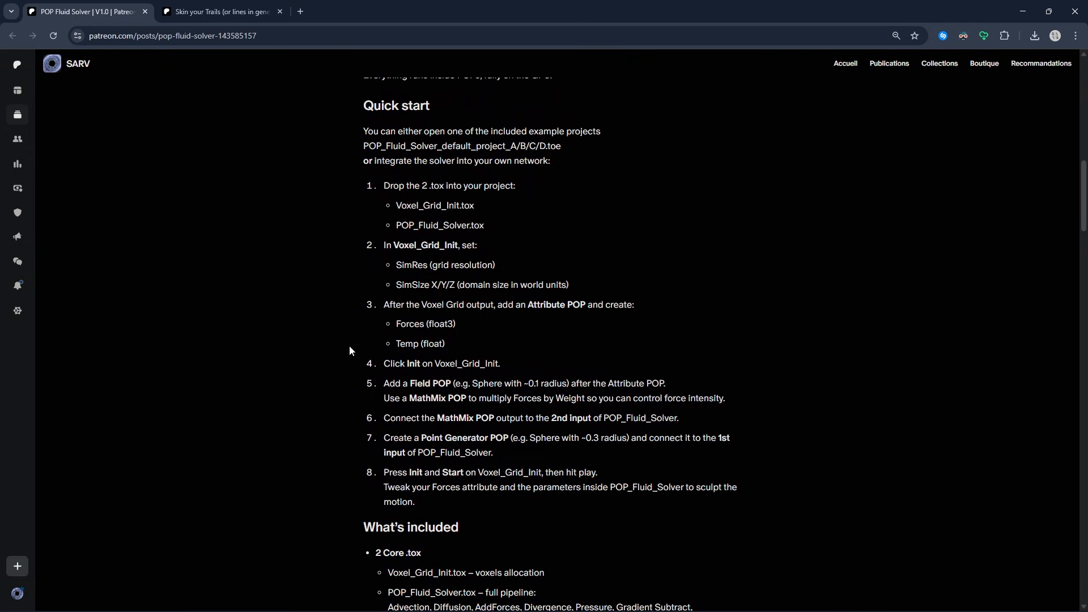
{"action": "scroll", "coordinate": [275, 366], "scroll_direction": "down", "scroll_amount": 7}
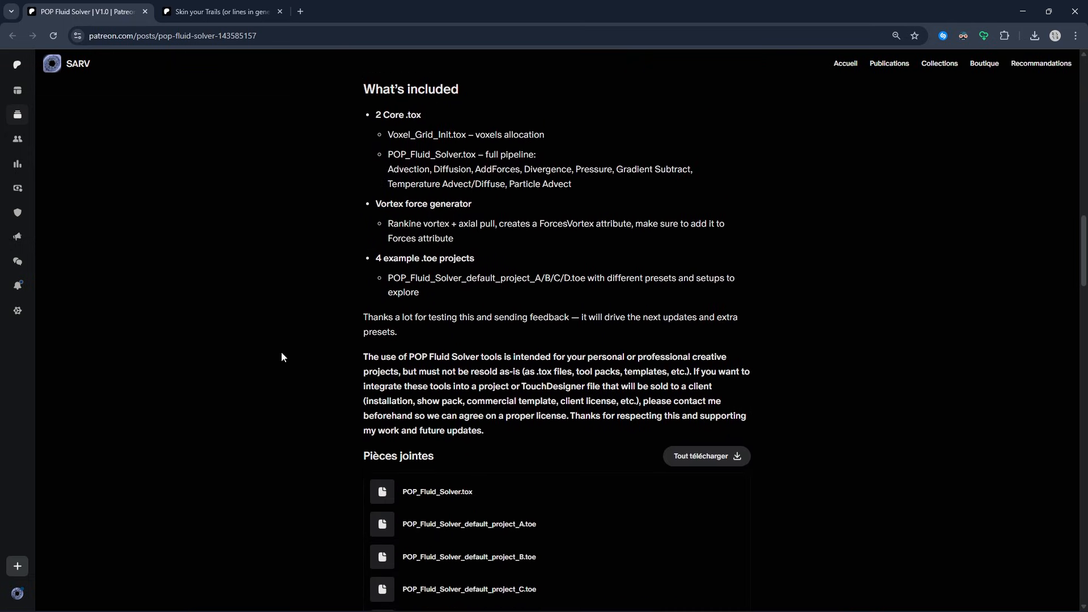
{"action": "scroll", "coordinate": [295, 344], "scroll_direction": "down", "scroll_amount": 6}
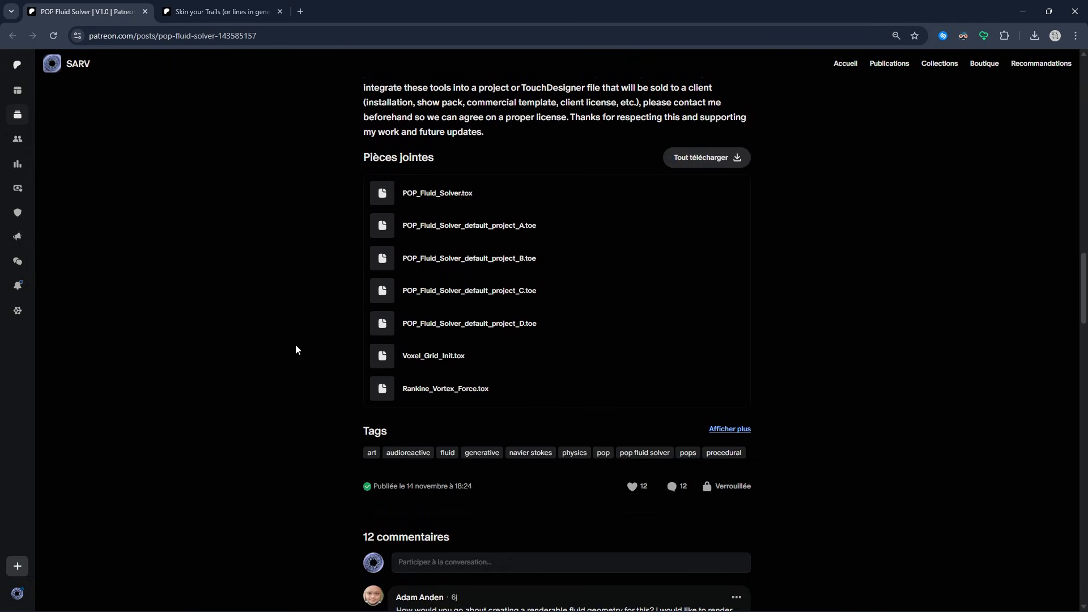
{"action": "left_click", "coordinate": [1023, 12]}
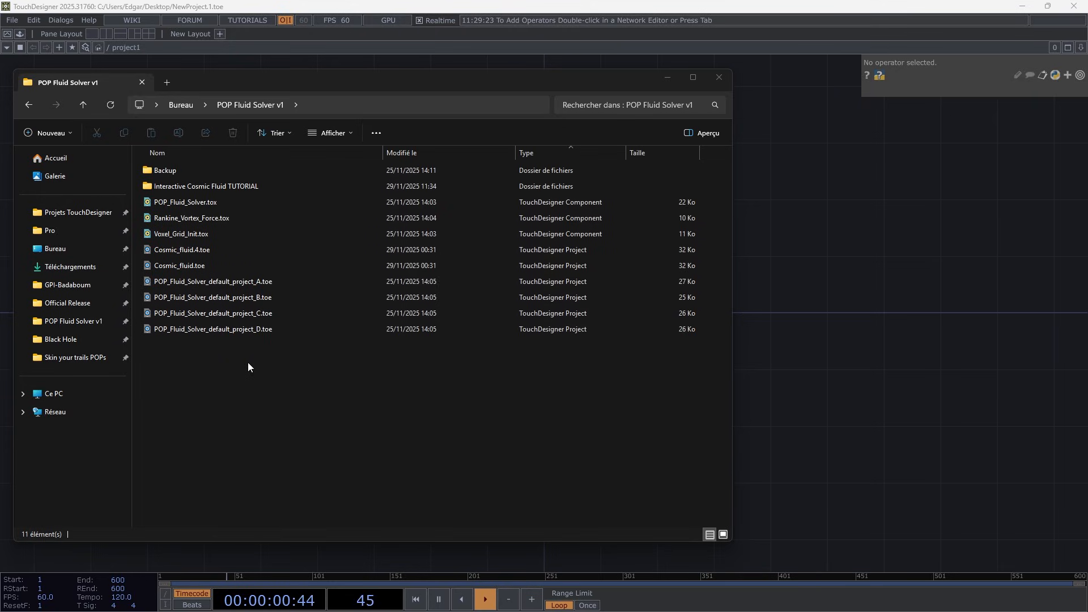
Load Voxel_Grid_Init.tox and POP_Fluid_Solver.tox from the POP Fluid Solver v1 folder into the new TouchDesigner project's network
{"action": "left_click_drag", "start_coordinate": [206, 237], "coordinate": [789, 320]}
{"action": "left_click_drag", "start_coordinate": [204, 202], "coordinate": [869, 418]}
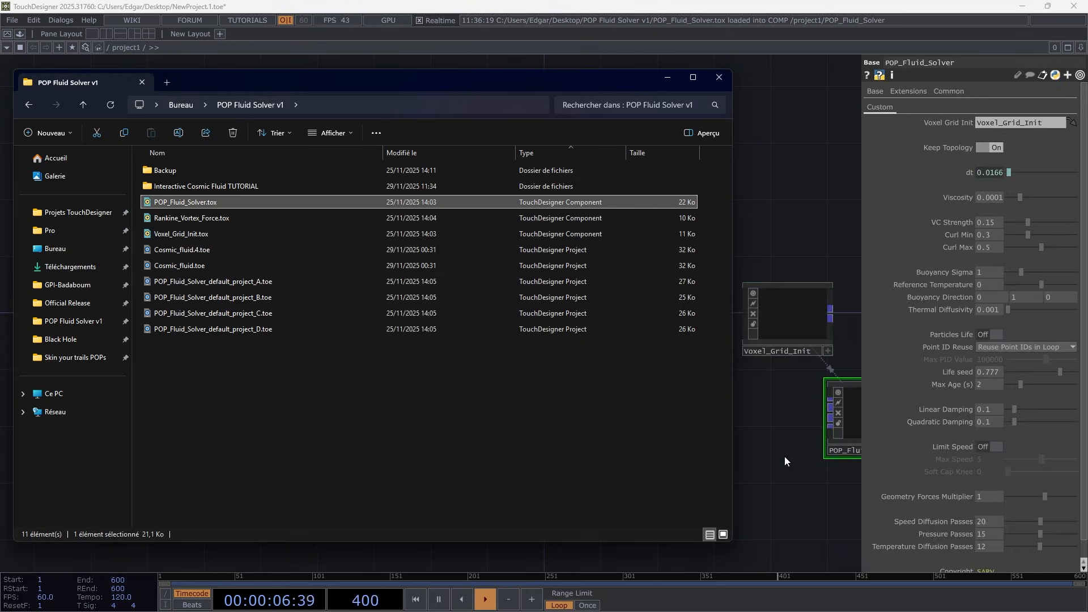
{"action": "left_click", "coordinate": [783, 448]}
Arrange the two components in a row, with Voxel_Grid_Init to the left of POP_Fluid_Solver
{"action": "left_click_drag", "start_coordinate": [780, 327], "coordinate": [367, 323]}
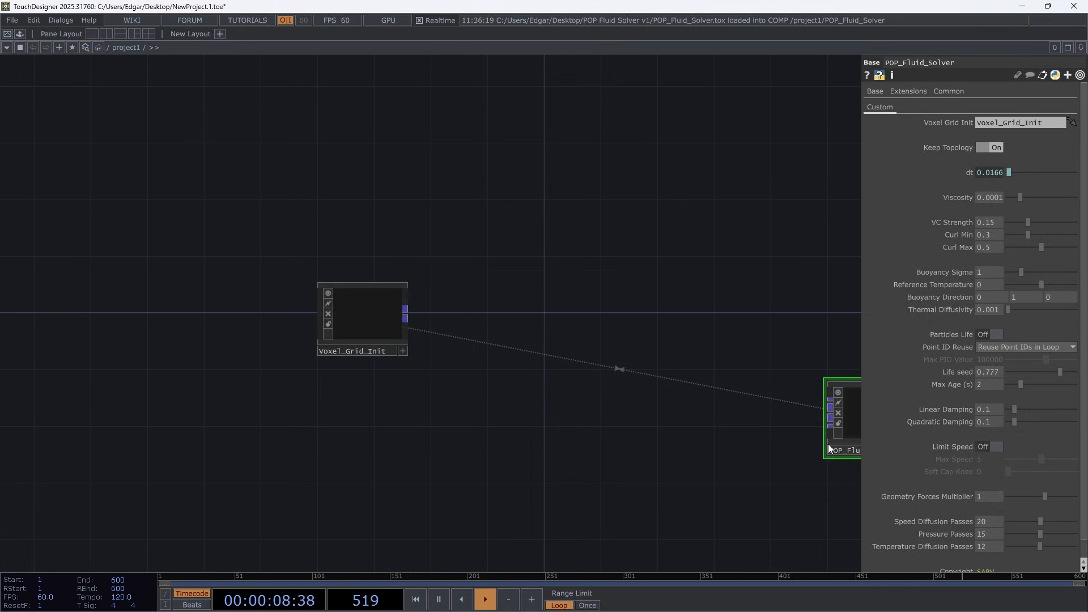
{"action": "left_click_drag", "start_coordinate": [849, 434], "coordinate": [615, 323]}
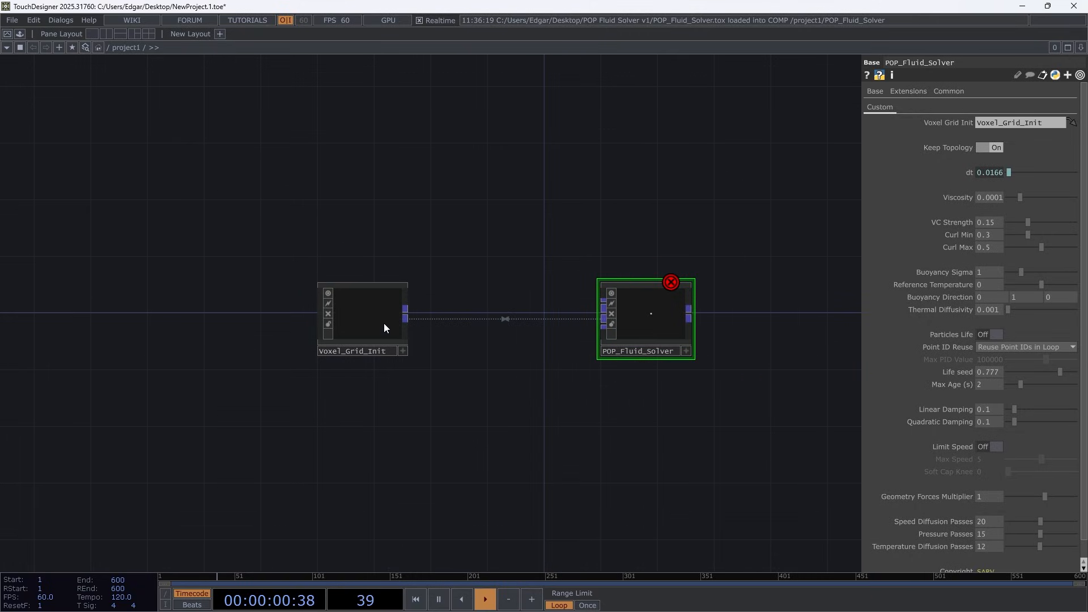
{"action": "left_click_drag", "start_coordinate": [386, 323], "coordinate": [449, 316]}
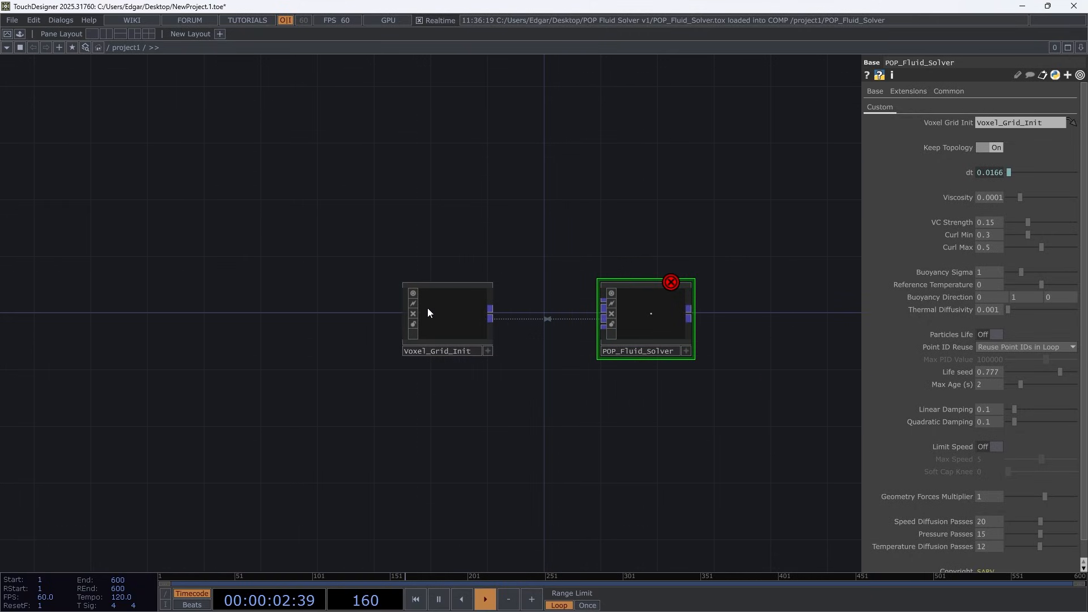
{"action": "middle_click_drag", "start_coordinate": [486, 310], "coordinate": [715, 347]}
{"action": "left_click_drag", "start_coordinate": [645, 337], "coordinate": [511, 335]}
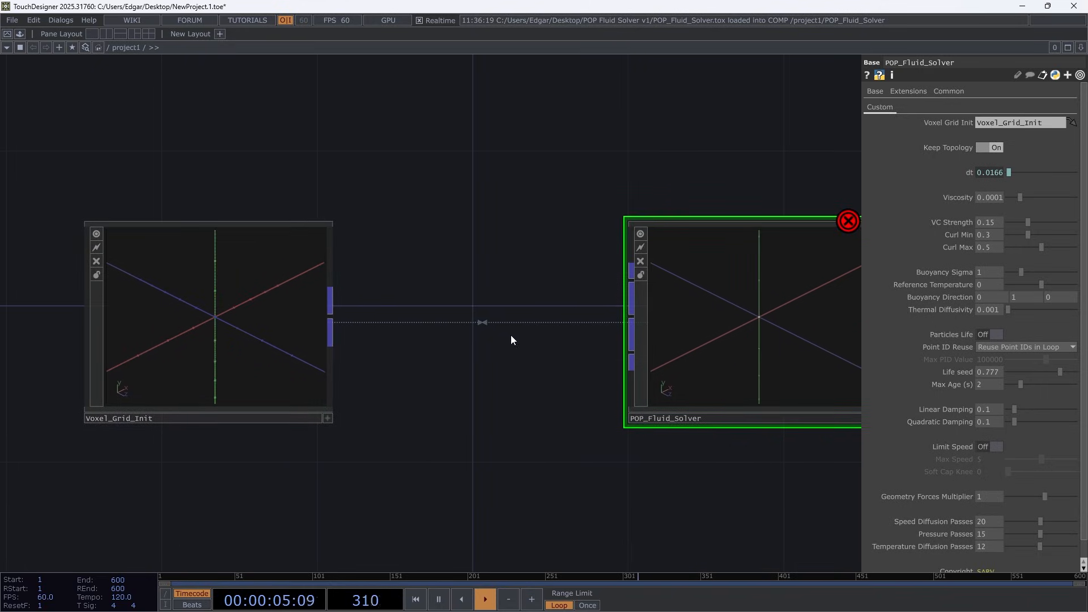
Reference POP_Fluid_Solver in Voxel_Grid_Init's POP Fluid Solver COMP parameter, and Voxel_Grid_Init in the solver's Voxel Grid Init parameter
{"action": "left_click", "coordinate": [224, 351]}
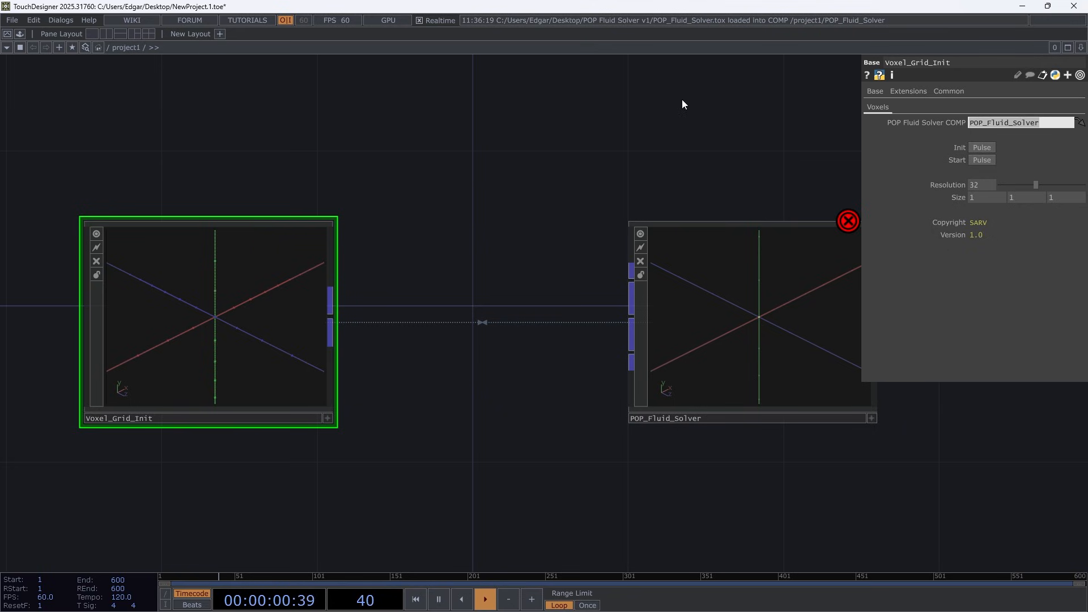
{"action": "left_click_drag", "start_coordinate": [730, 339], "coordinate": [986, 122]}
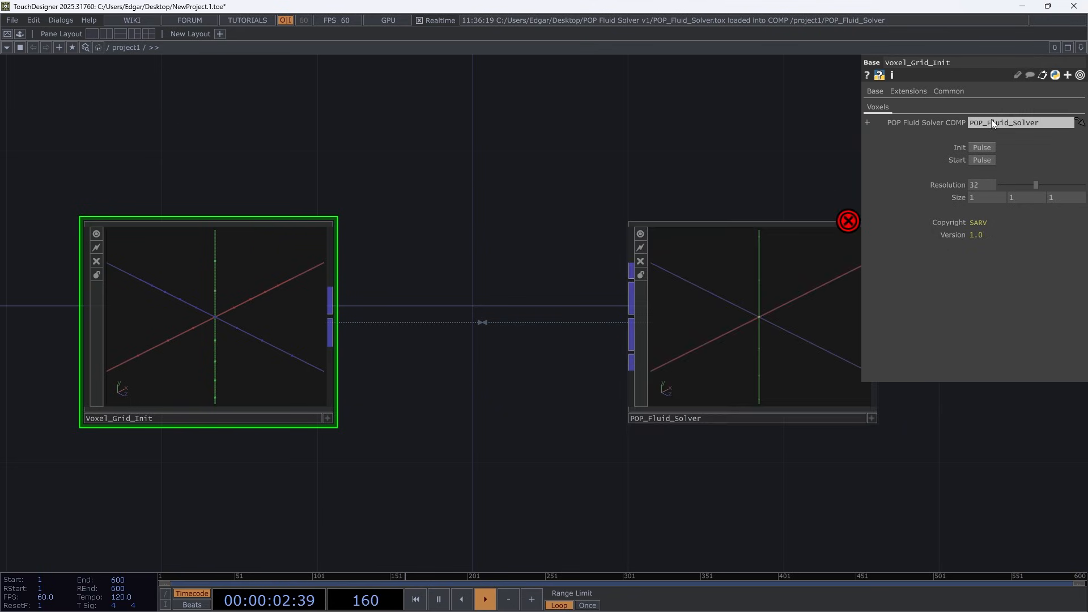
{"action": "left_click", "coordinate": [780, 373]}
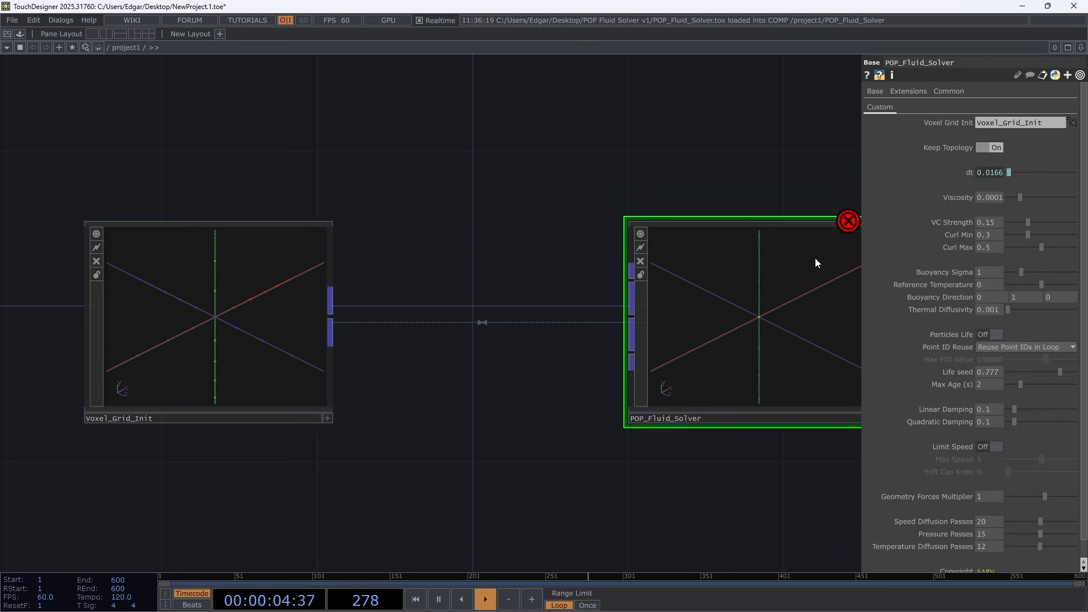
{"action": "key", "text": "h"}
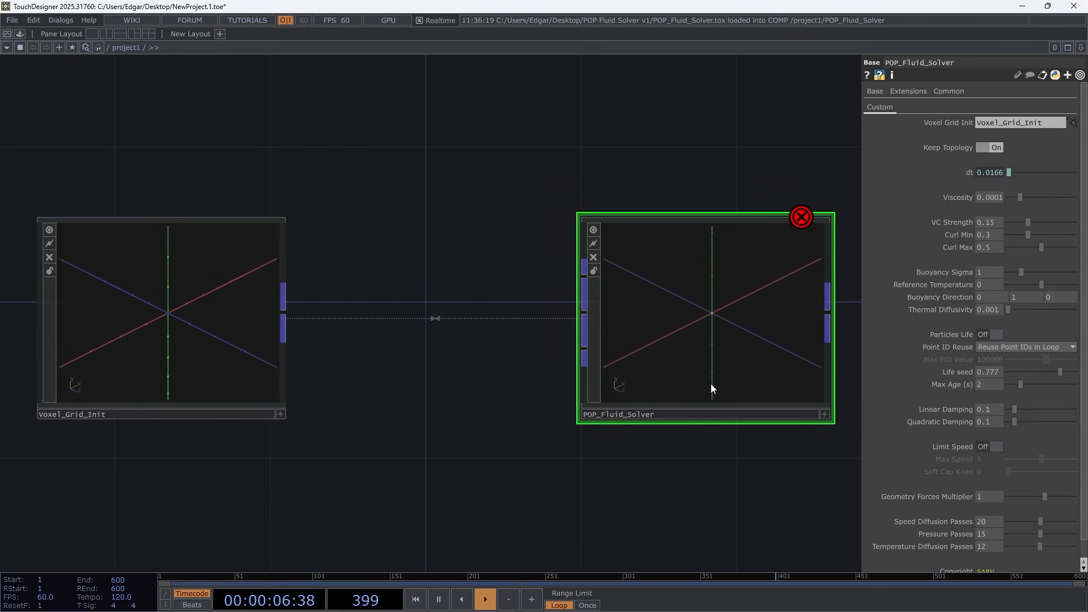
{"action": "left_click_drag", "start_coordinate": [153, 360], "coordinate": [1010, 122]}
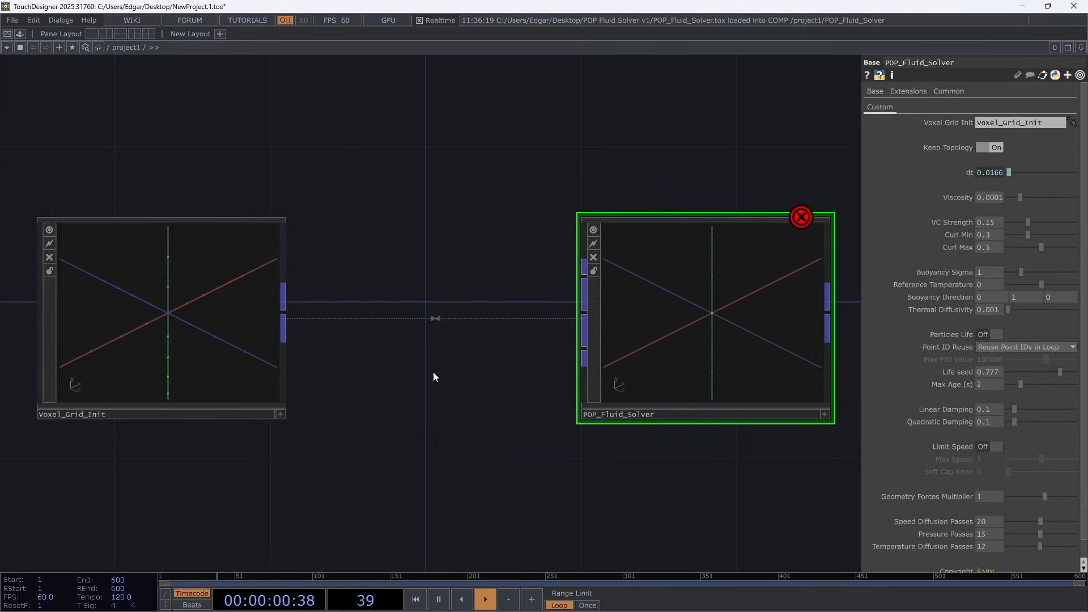
Connect the Voxel_Grid_Init output to the middle input of POP_Fluid_Solver
{"action": "scroll", "coordinate": [434, 372], "scroll_direction": "down", "scroll_amount": 2}
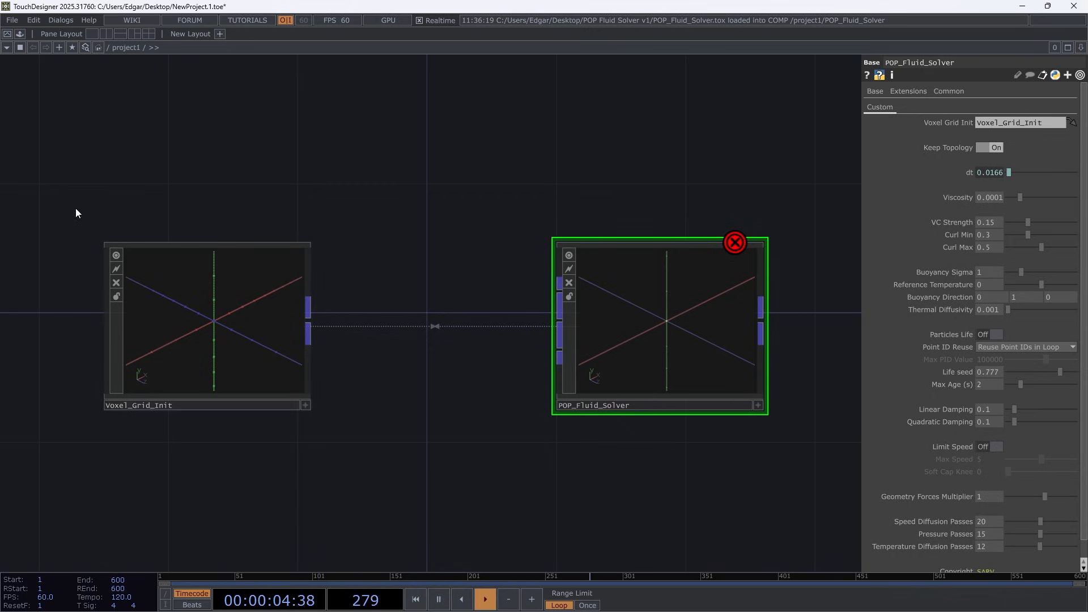
{"action": "left_click_drag", "start_coordinate": [67, 191], "coordinate": [334, 458]}
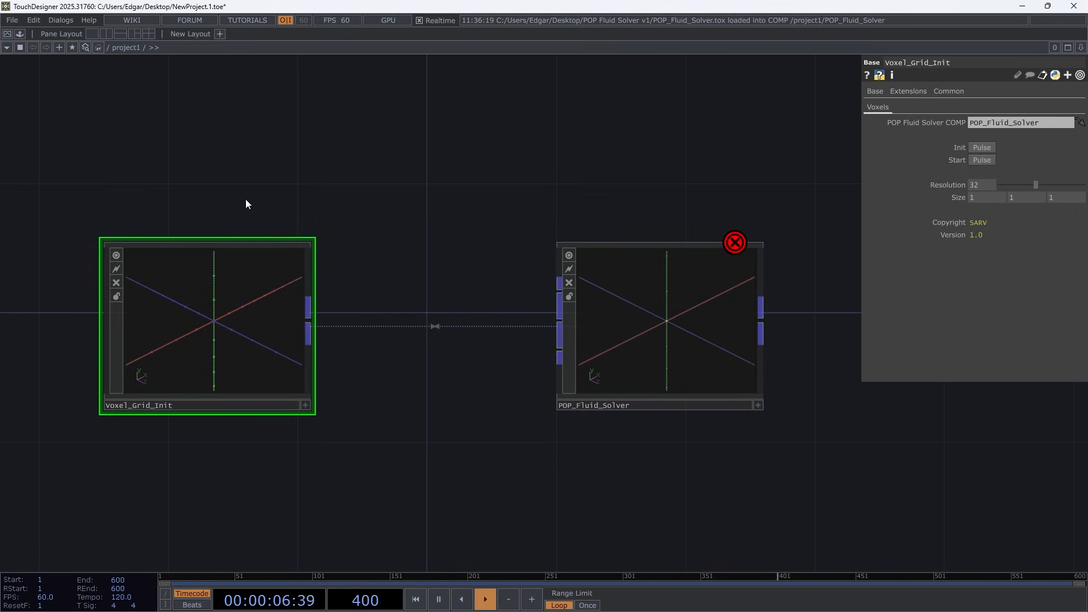
{"action": "left_click_drag", "start_coordinate": [308, 313], "coordinate": [556, 323]}
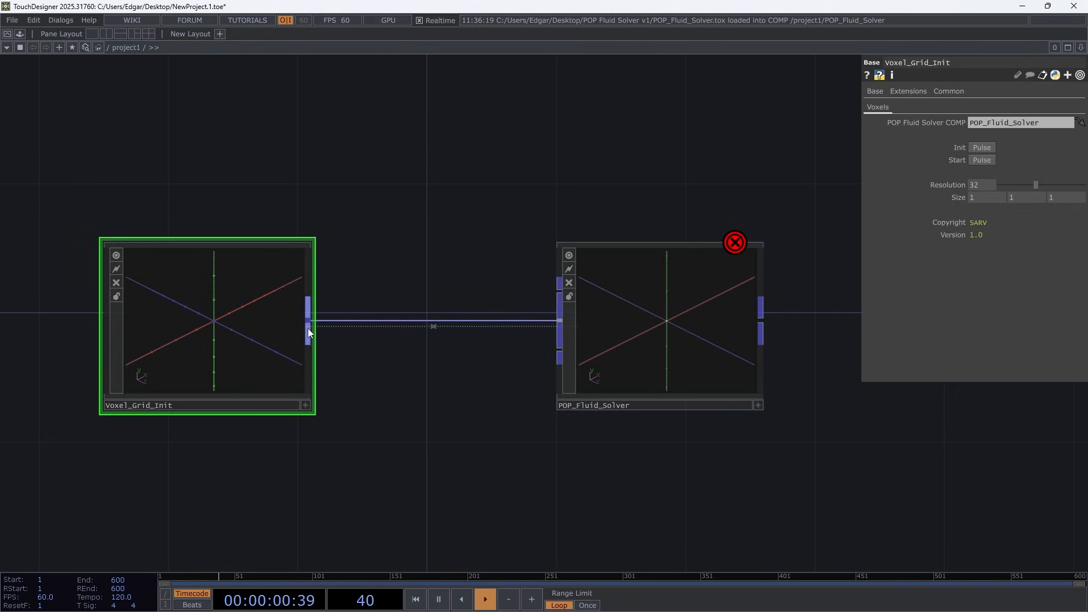
{"action": "left_click_drag", "start_coordinate": [425, 271], "coordinate": [450, 269]}
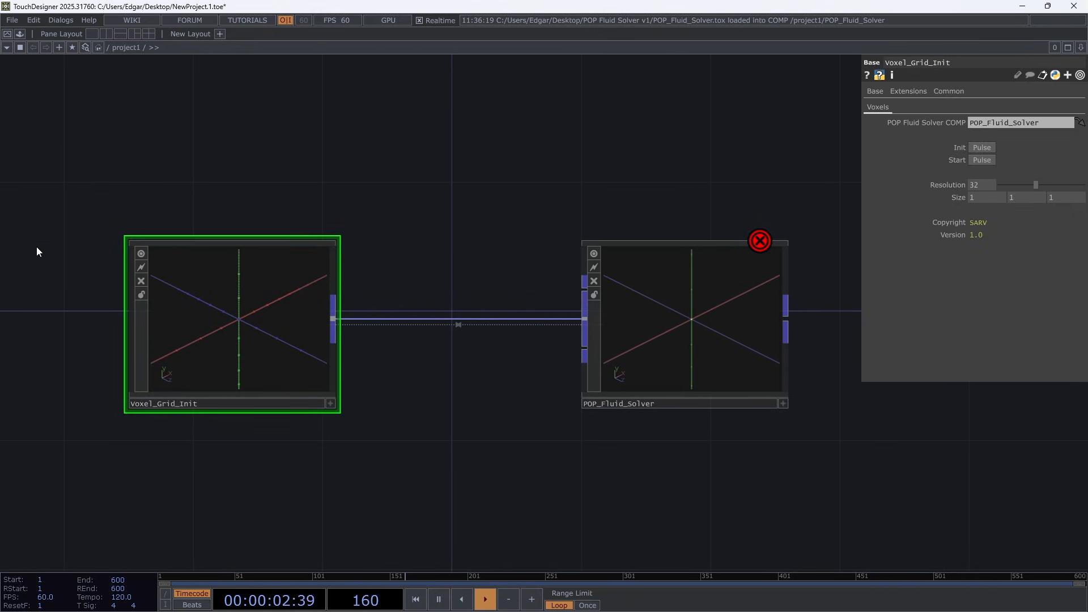
{"action": "left_click_drag", "start_coordinate": [119, 247], "coordinate": [374, 463]}
{"action": "left_click_drag", "start_coordinate": [567, 231], "coordinate": [824, 502]}
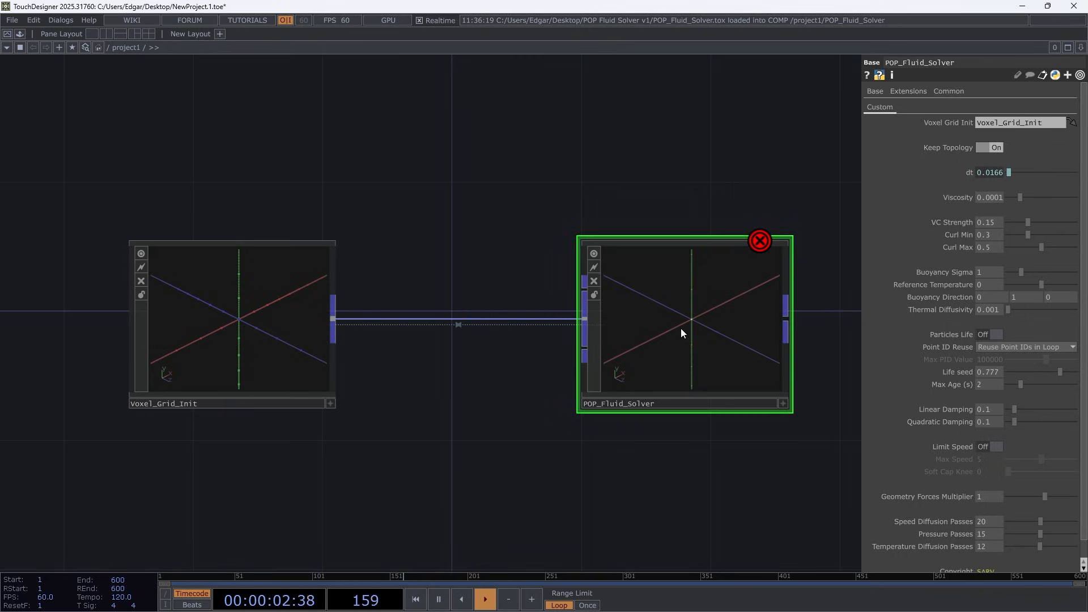
{"action": "left_click_drag", "start_coordinate": [463, 179], "coordinate": [460, 227]}
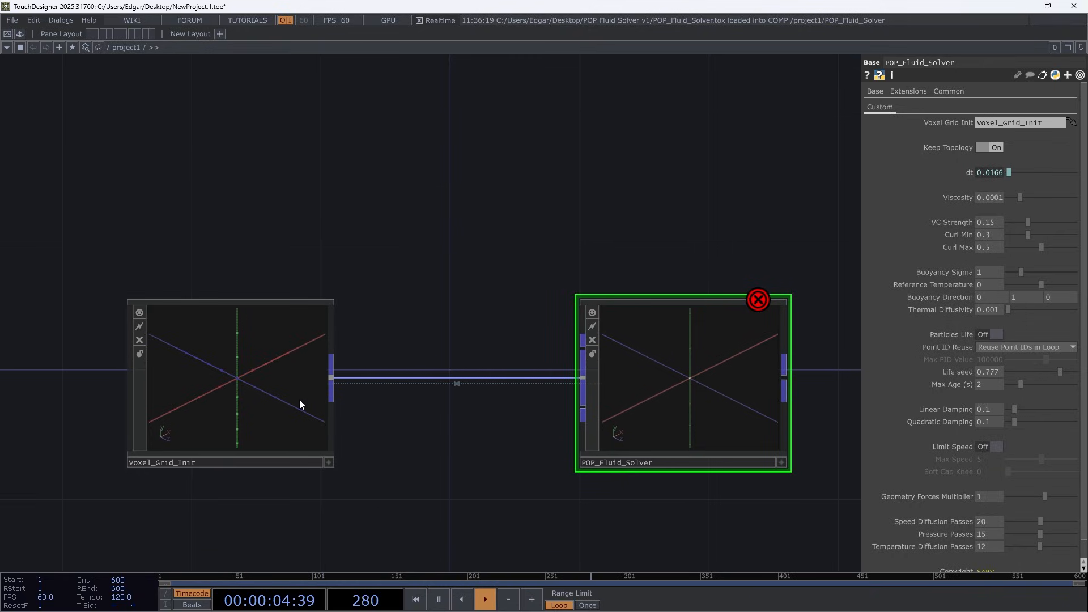
Initialize the voxel grid by pulsing Init on Voxel_Grid_Init, and inspect the generated points
{"action": "left_click", "coordinate": [183, 422]}
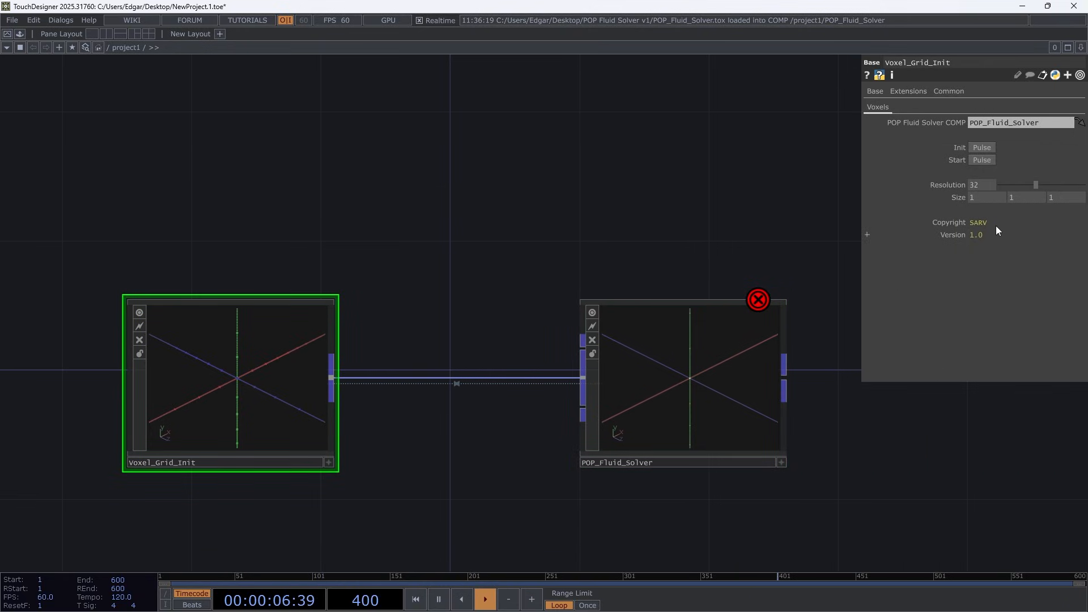
{"action": "left_click", "coordinate": [983, 148]}
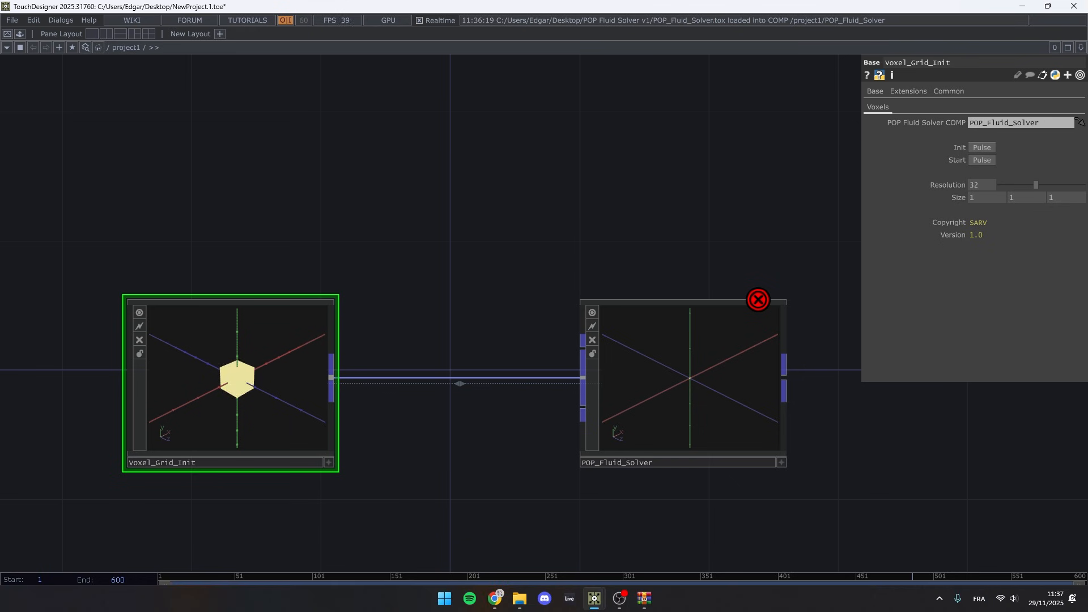
{"action": "scroll", "coordinate": [230, 408], "scroll_direction": "up", "scroll_amount": 5}
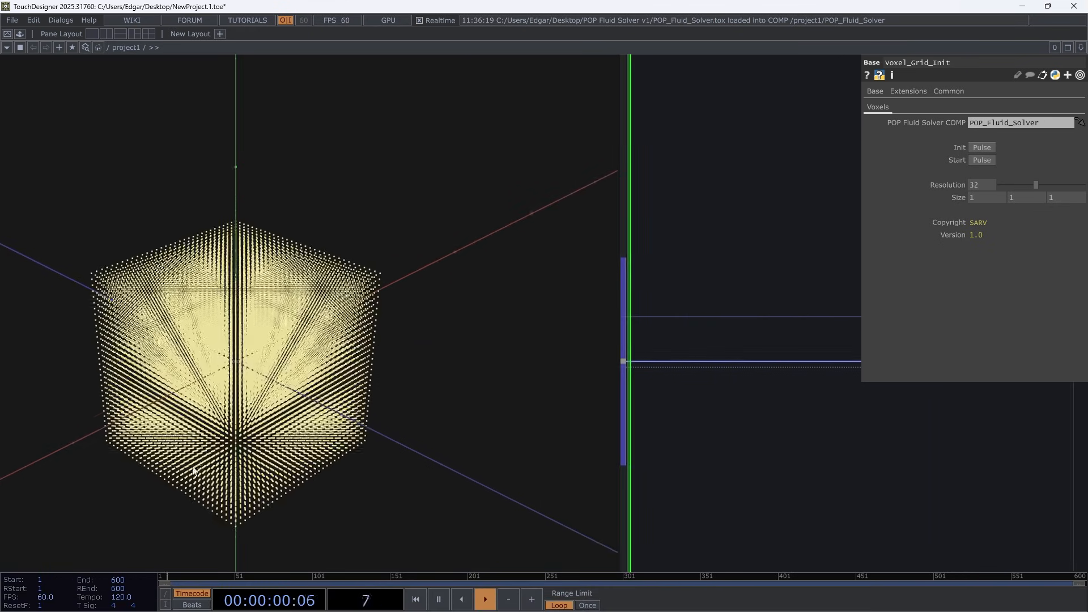
{"action": "scroll", "coordinate": [434, 317], "scroll_direction": "down", "scroll_amount": 5}
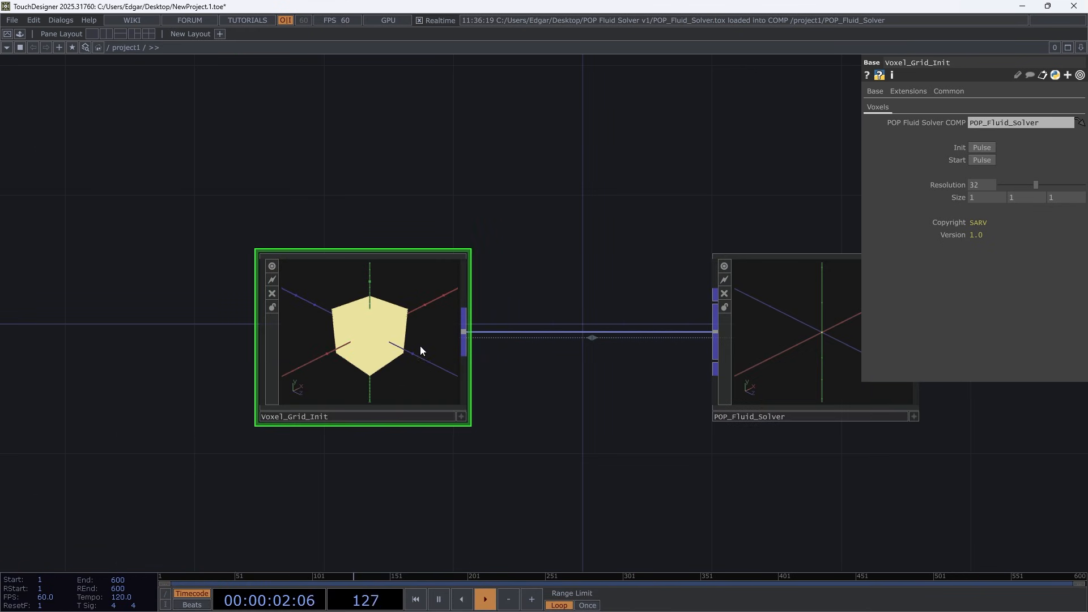
{"action": "scroll", "coordinate": [457, 436], "scroll_direction": "up", "scroll_amount": 3}
{"action": "left_click_drag", "start_coordinate": [521, 432], "coordinate": [455, 443]}
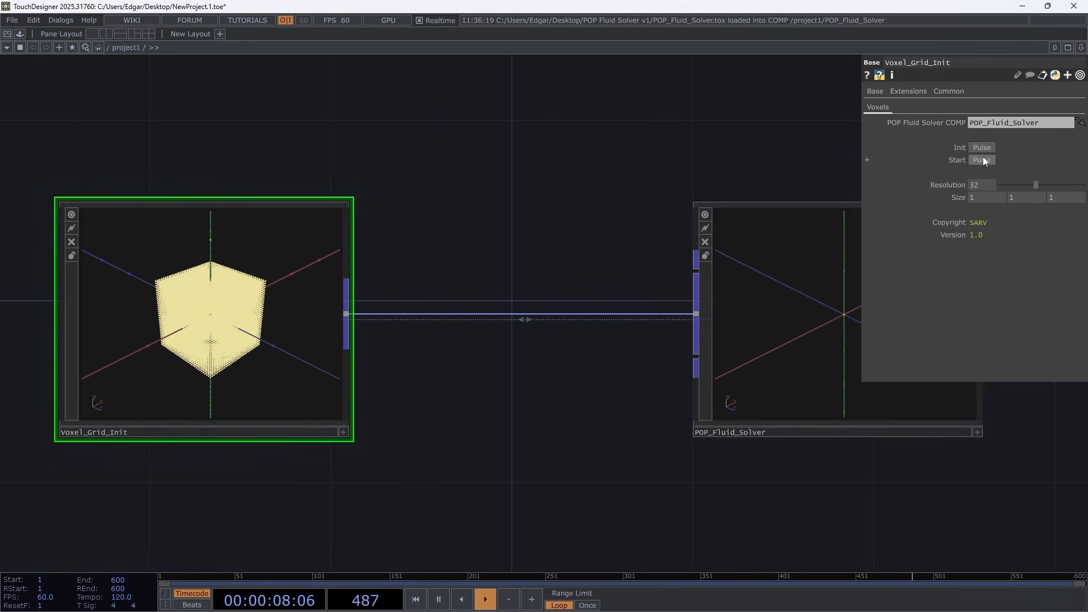
Add a Keyboard In CHOP above Voxel_Grid_Init and set it to listen to keys 0 and 1
{"action": "left_click_drag", "start_coordinate": [366, 188], "coordinate": [406, 271]}
{"action": "key", "text": "Tab"}
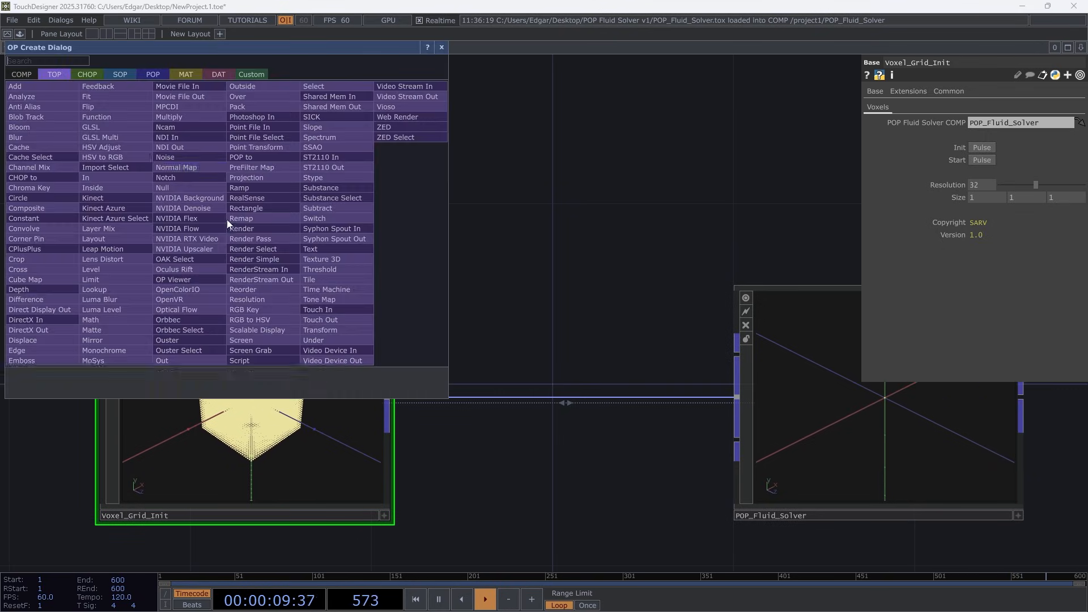
{"action": "left_click", "coordinate": [91, 74]}
{"action": "left_click", "coordinate": [199, 241]}
{"action": "left_click", "coordinate": [226, 176]}
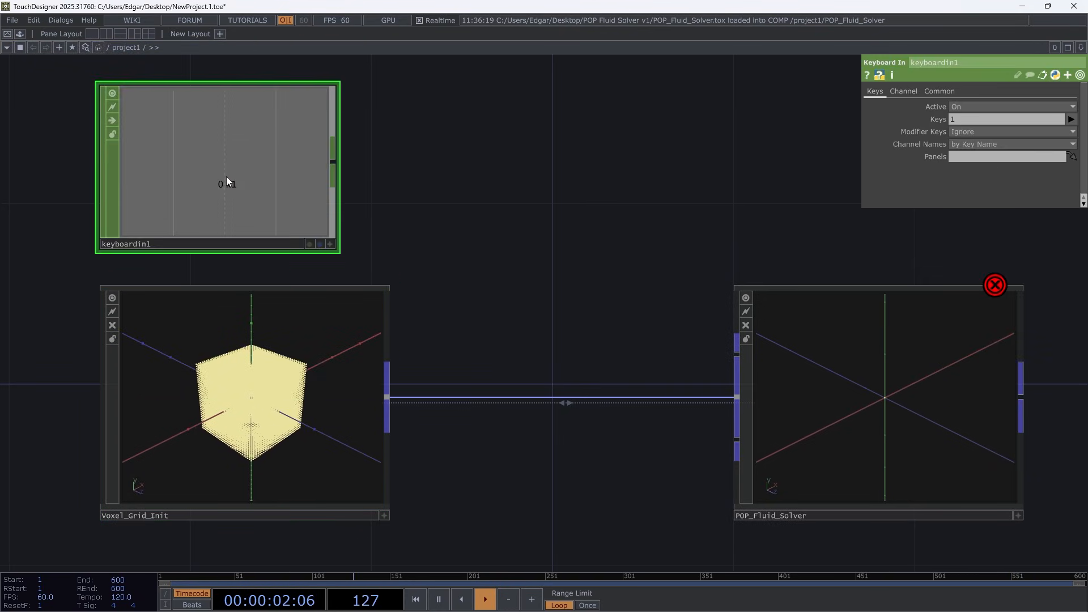
{"action": "left_click", "coordinate": [953, 120]}
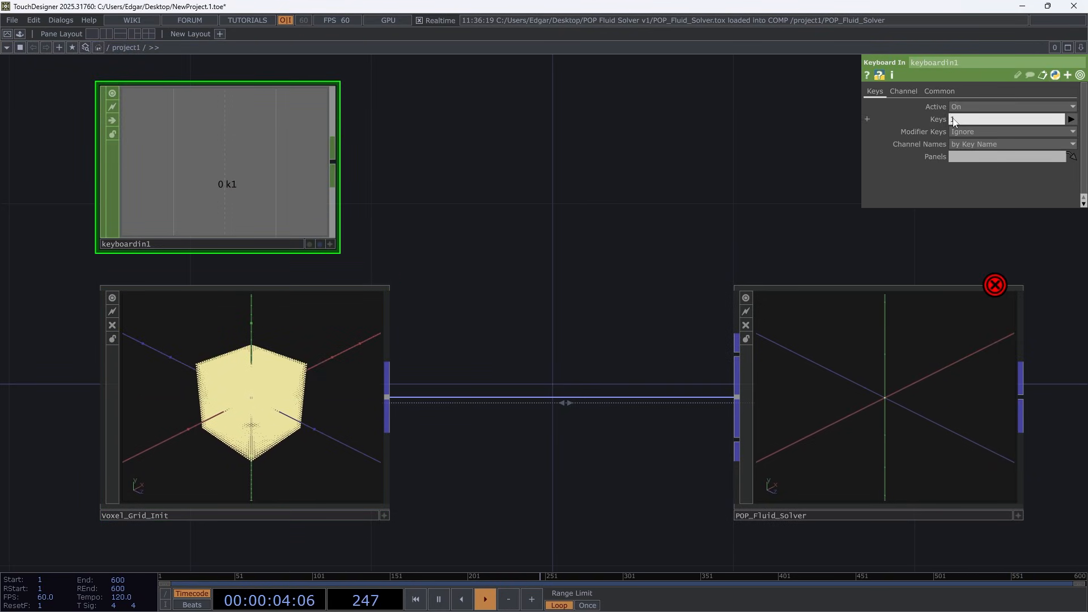
{"action": "type", "text": "0"}
{"action": "key", "text": "Return"}
Drive Voxel_Grid_Init's Init pulse with the keyboard channel k0 and its Start pulse with k1
{"action": "left_click", "coordinate": [307, 377]}
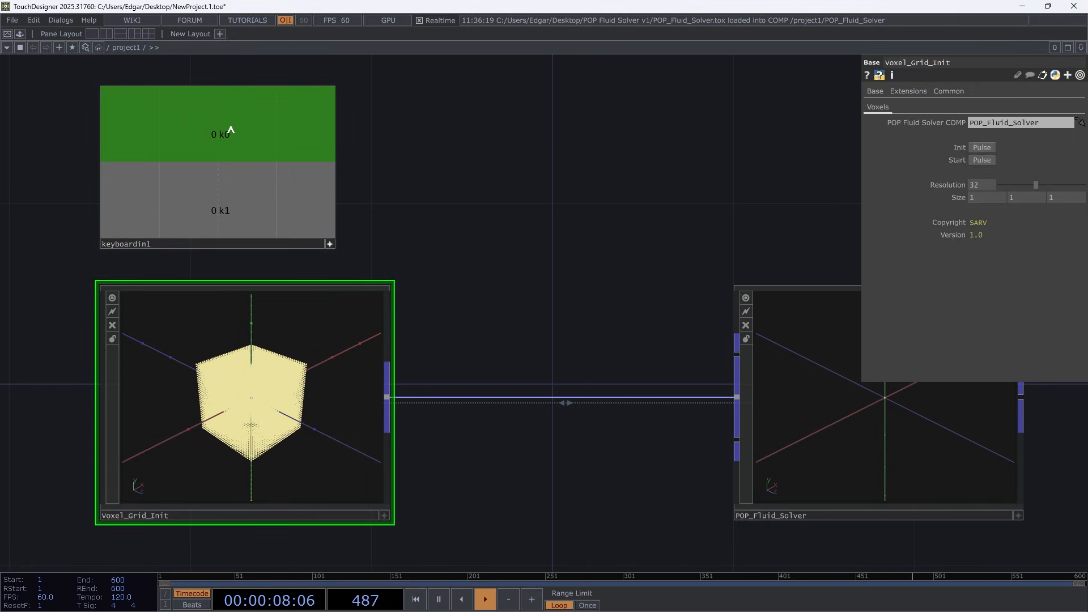
{"action": "left_click_drag", "start_coordinate": [231, 130], "coordinate": [982, 149]}
{"action": "left_click", "coordinate": [994, 142]}
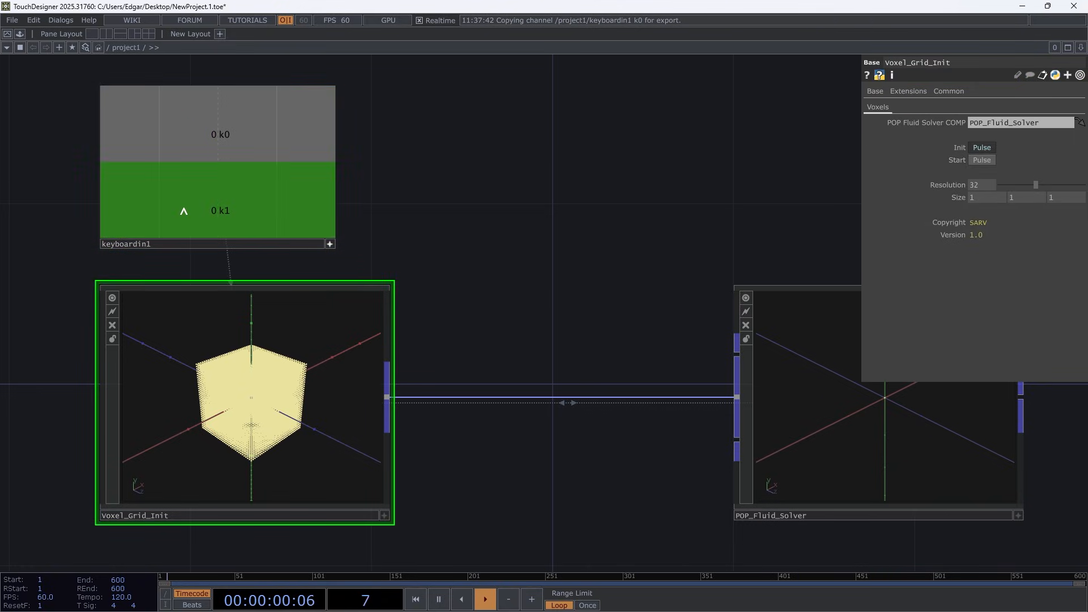
{"action": "left_click_drag", "start_coordinate": [183, 211], "coordinate": [982, 161]}
{"action": "left_click", "coordinate": [995, 155]}
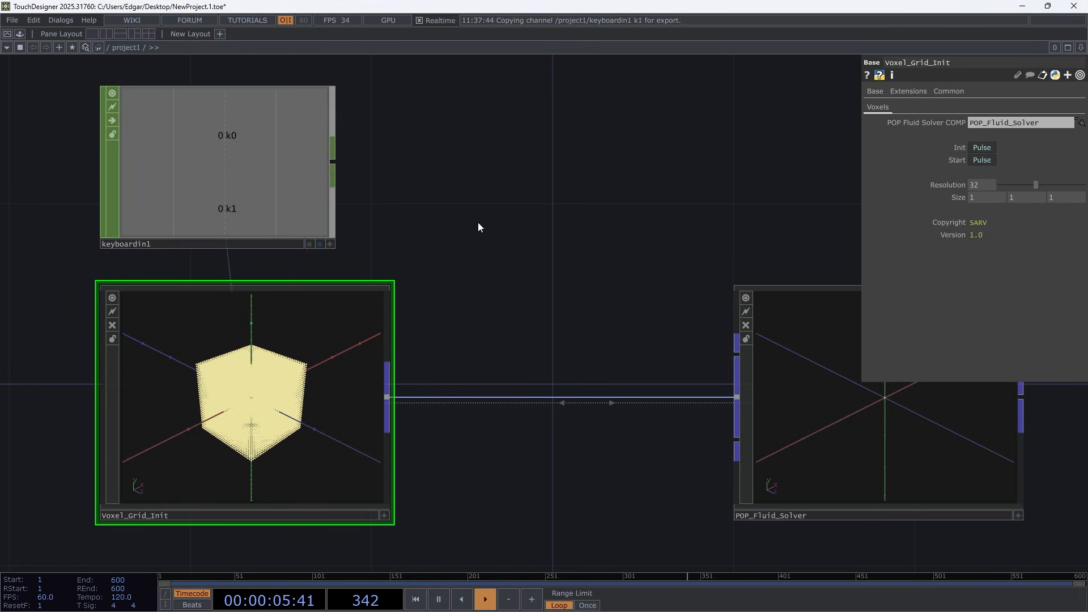
Set Voxel_Grid_Init's Resolution to 64
{"action": "scroll", "coordinate": [239, 437], "scroll_direction": "up", "scroll_amount": 5}
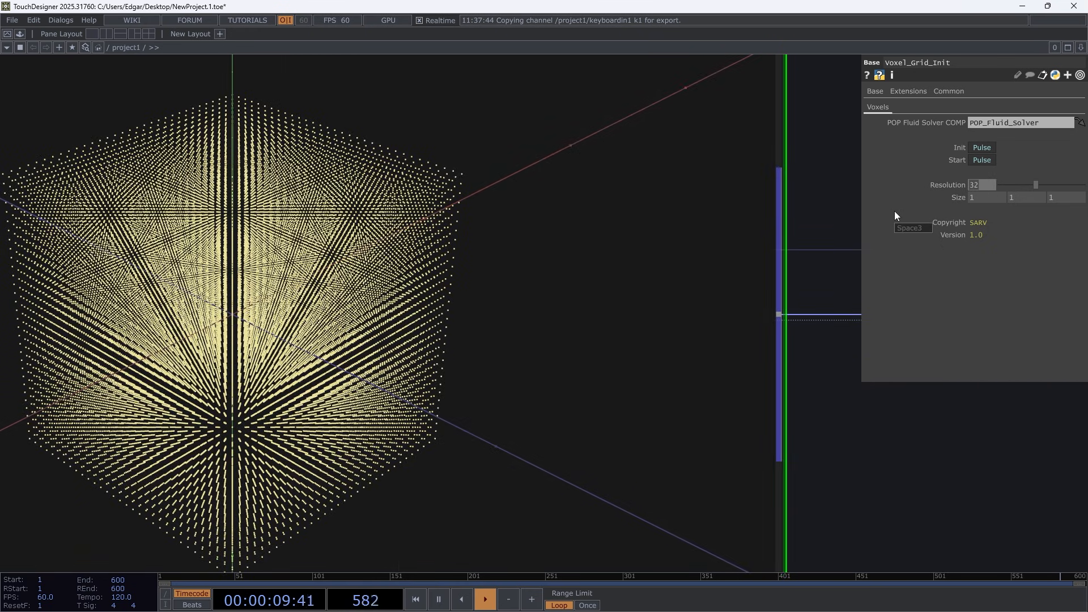
{"action": "type", "text": "64"}
{"action": "key", "text": "Return"}
{"action": "scroll", "coordinate": [311, 279], "scroll_direction": "down", "scroll_amount": 5}
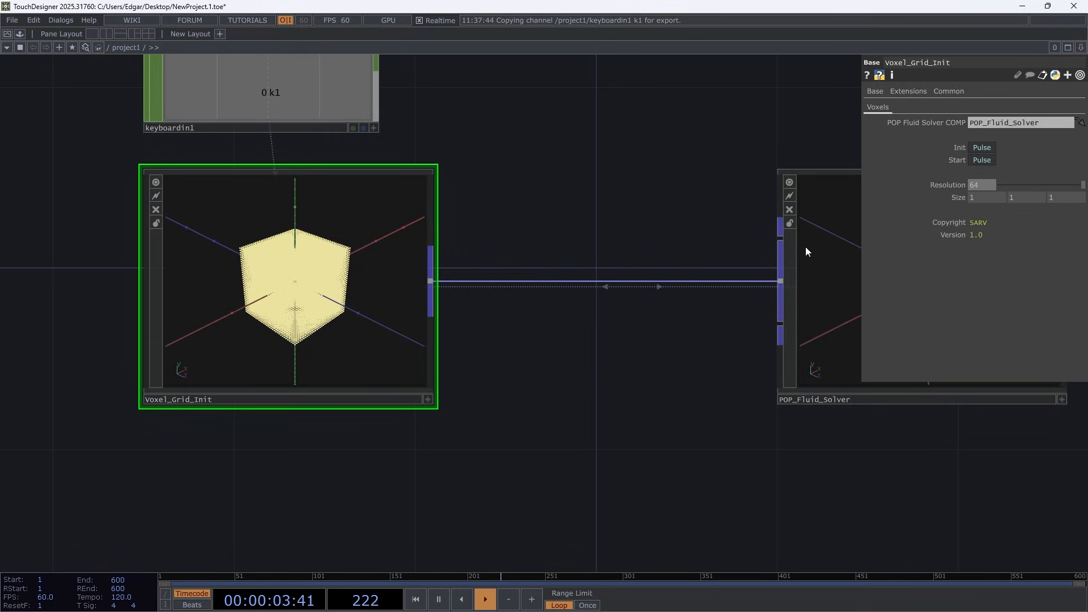
{"action": "scroll", "coordinate": [307, 278], "scroll_direction": "up", "scroll_amount": 4}
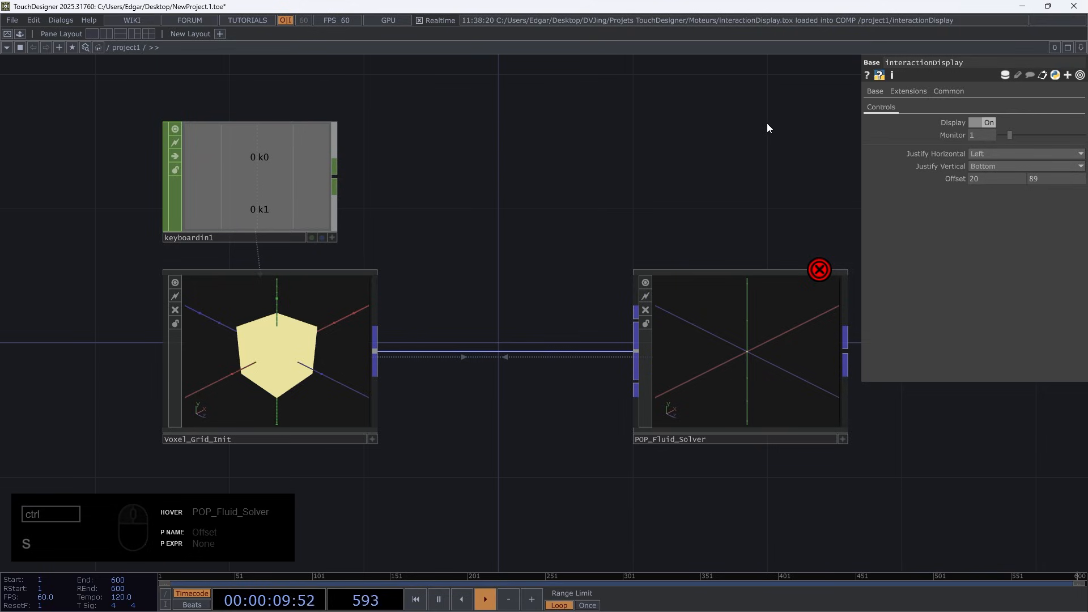
Inspect the denser voxel grid and restore Voxel_Grid_Init's Resolution to 32
{"action": "left_click", "coordinate": [276, 346]}
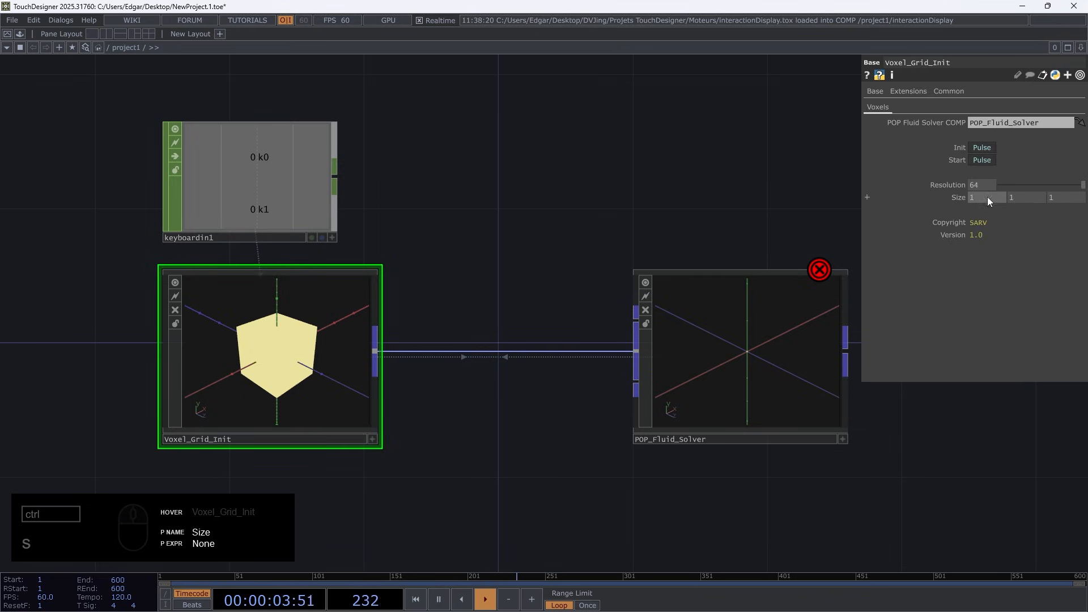
{"action": "scroll", "coordinate": [226, 399], "scroll_direction": "up", "scroll_amount": 3}
{"action": "scroll", "coordinate": [357, 282], "scroll_direction": "up", "scroll_amount": 6}
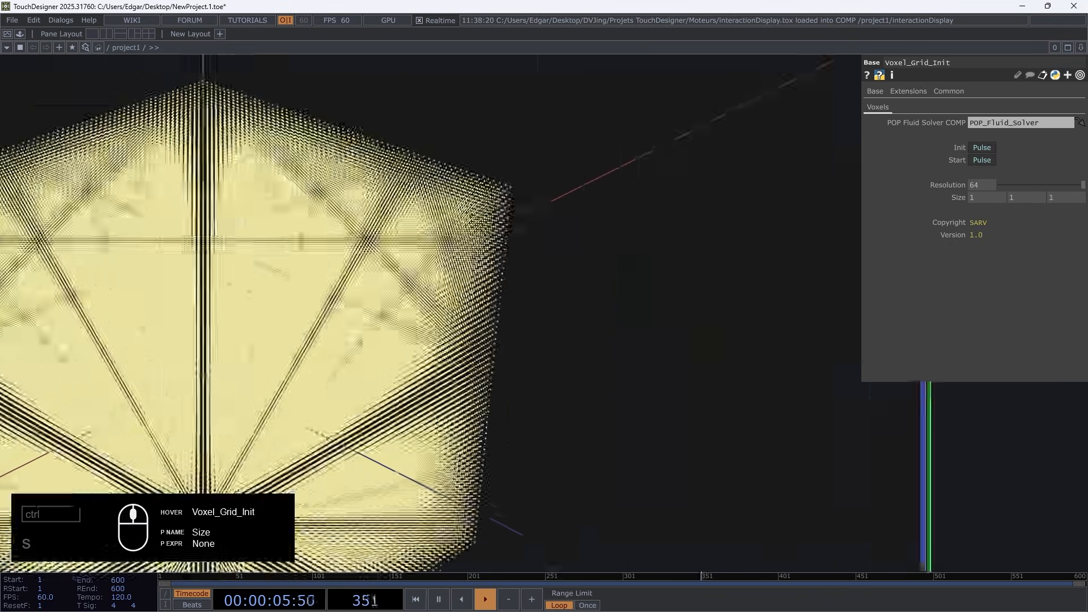
{"action": "scroll", "coordinate": [317, 386], "scroll_direction": "down", "scroll_amount": 3}
{"action": "left_click_drag", "start_coordinate": [781, 470], "coordinate": [780, 389]}
{"action": "left_click_drag", "start_coordinate": [985, 185], "coordinate": [934, 188]}
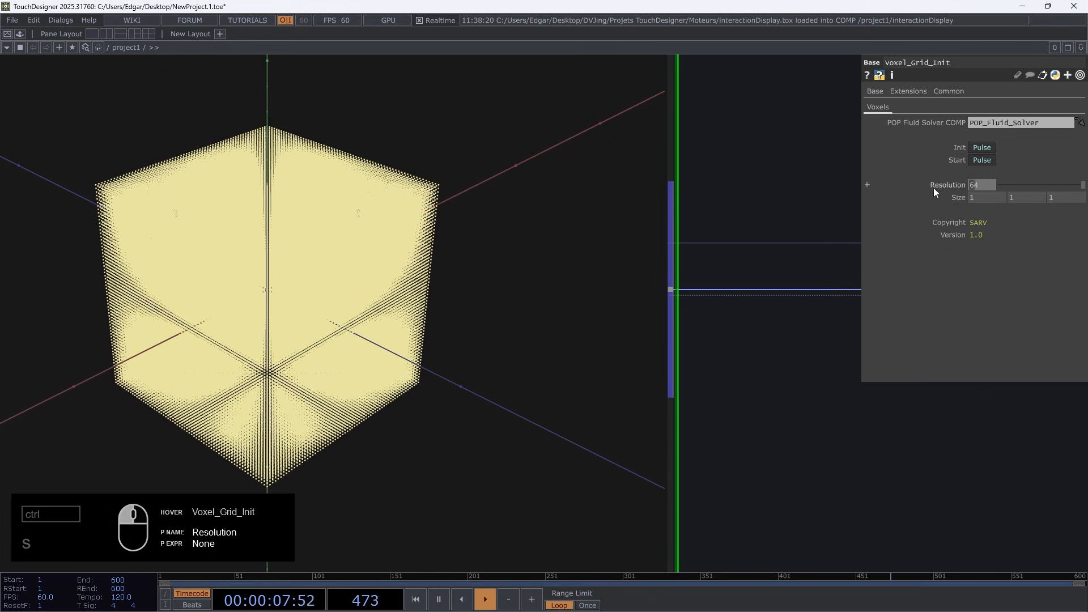
{"action": "type", "text": "32"}
{"action": "key", "text": "Return"}
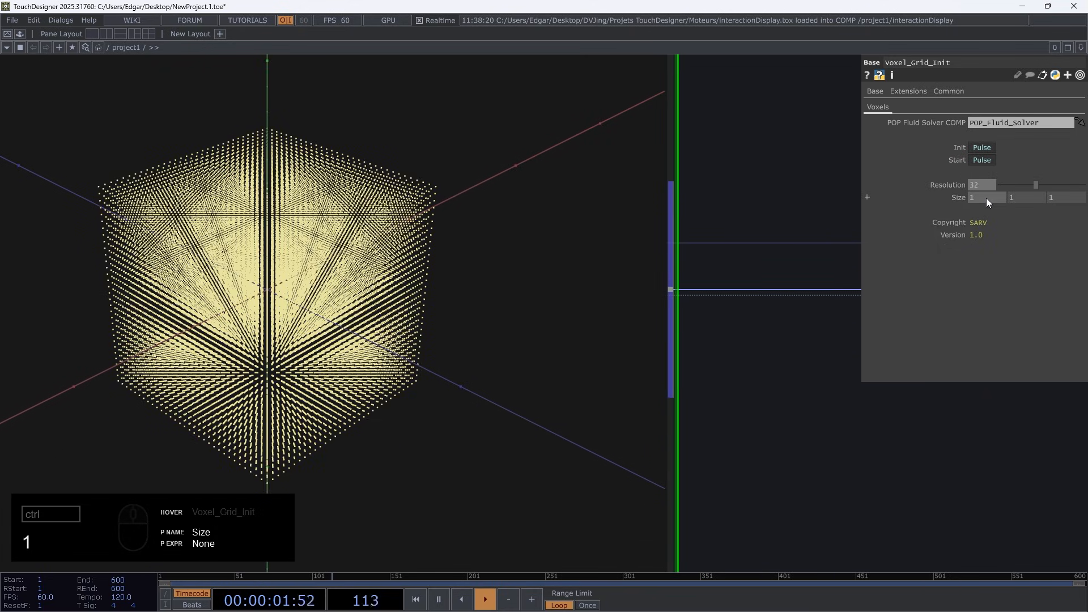
Try a first Size value of 2 on Voxel_Grid_Init, inspect the stretched grid, and restore the value to 1
{"action": "middle_click_drag", "start_coordinate": [986, 197], "coordinate": [1015, 197]}
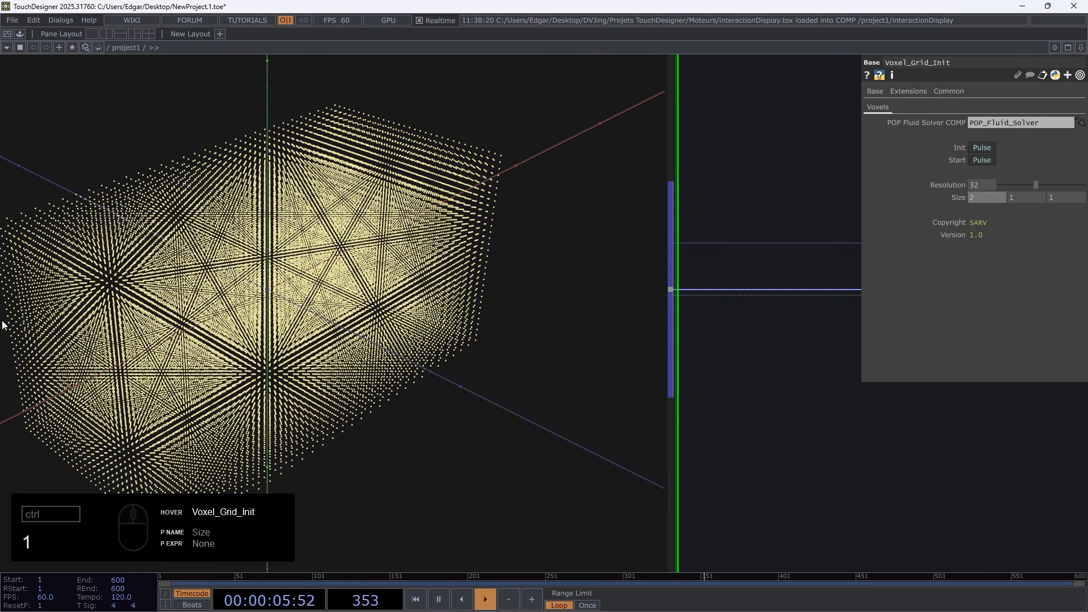
{"action": "scroll", "coordinate": [322, 209], "scroll_direction": "down", "scroll_amount": 5}
{"action": "scroll", "coordinate": [153, 388], "scroll_direction": "up", "scroll_amount": 2}
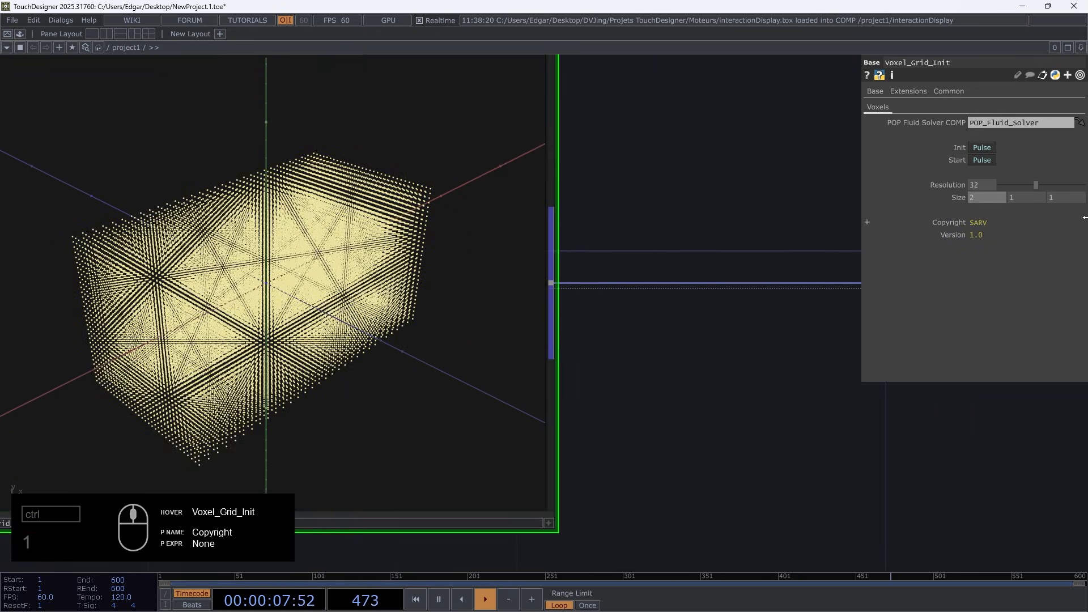
{"action": "left_click", "coordinate": [681, 156]}
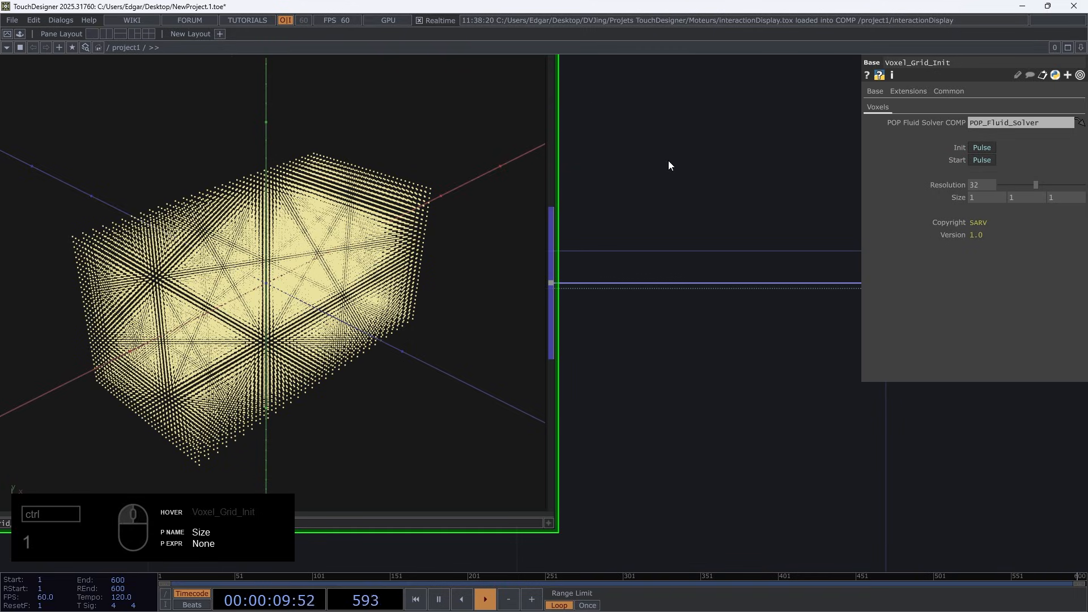
{"action": "key", "text": "1"}
Turn off the viewer of the Voxel_Grid_Init component
{"action": "scroll", "coordinate": [644, 243], "scroll_direction": "down", "scroll_amount": 5}
{"action": "left_click_drag", "start_coordinate": [646, 378], "coordinate": [529, 464]}
{"action": "left_click", "coordinate": [291, 272]}
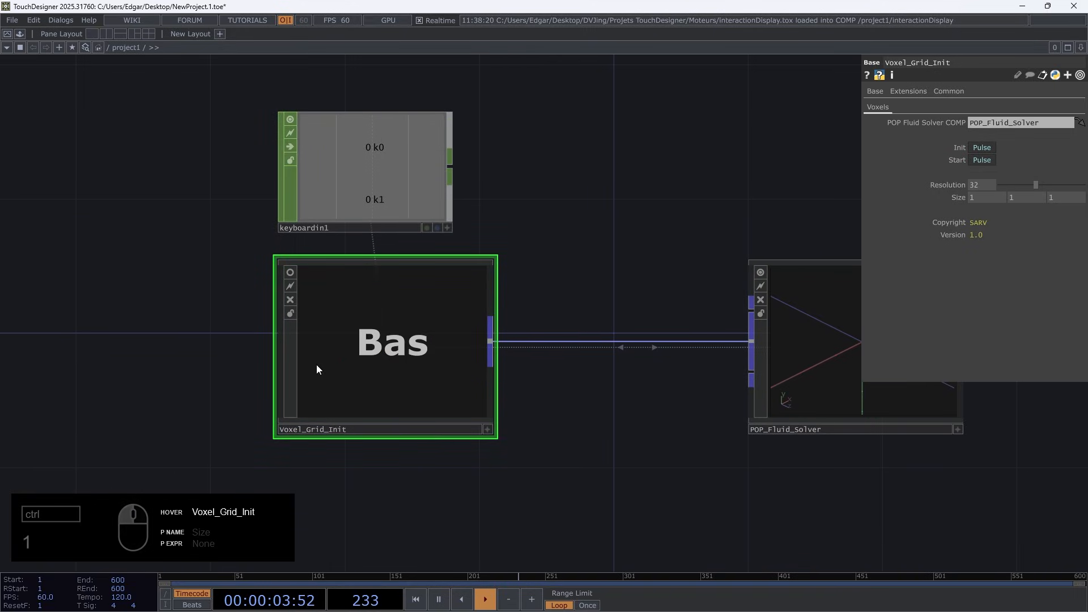
Review POP_Fluid_Solver's parameters and move the component farther to the right of Voxel_Grid_Init
{"action": "left_click_drag", "start_coordinate": [614, 424], "coordinate": [361, 403]}
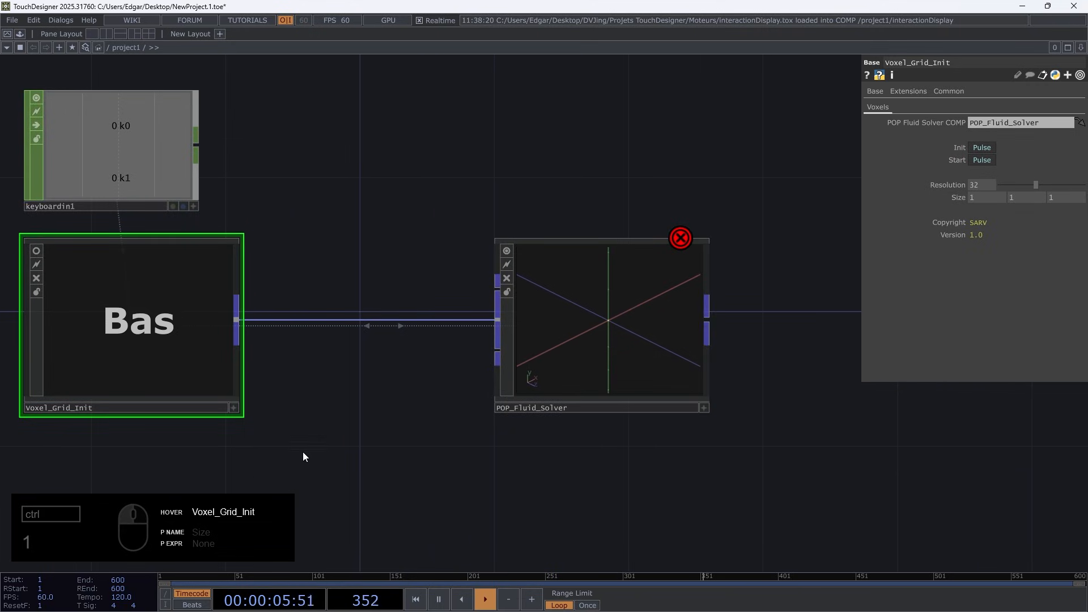
{"action": "left_click", "coordinate": [656, 327]}
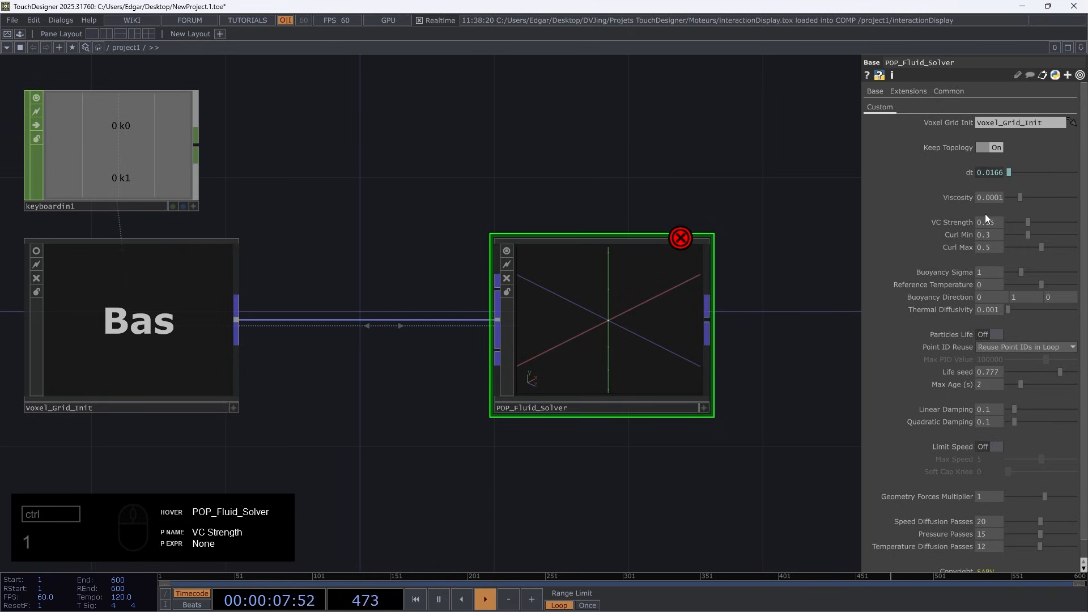
{"action": "scroll", "coordinate": [1032, 544], "scroll_direction": "down", "scroll_amount": 1}
{"action": "left_click_drag", "start_coordinate": [602, 494], "coordinate": [406, 489]}
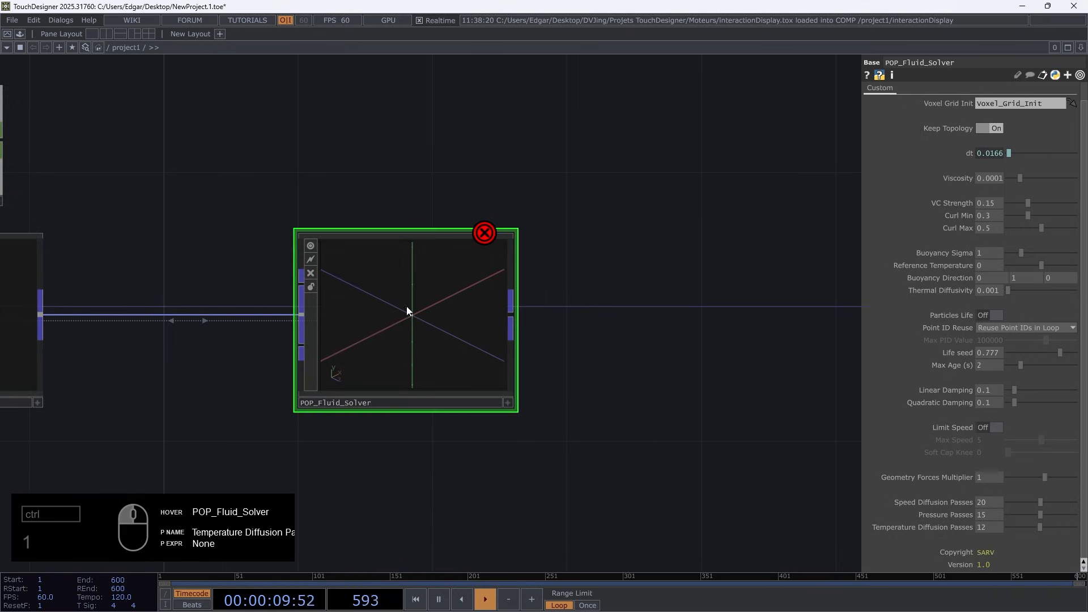
{"action": "left_click_drag", "start_coordinate": [410, 307], "coordinate": [578, 306]}
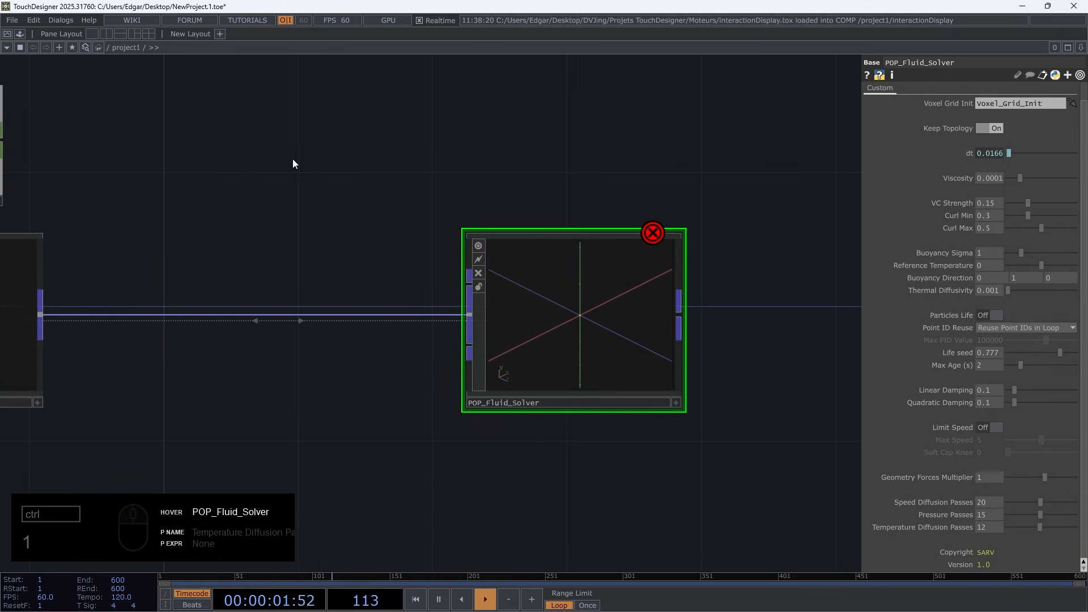
Add a Point Generator POP above the connection between the two components, with radius 0.15 on all axes and 30000 points
{"action": "left_click_drag", "start_coordinate": [292, 162], "coordinate": [415, 253]}
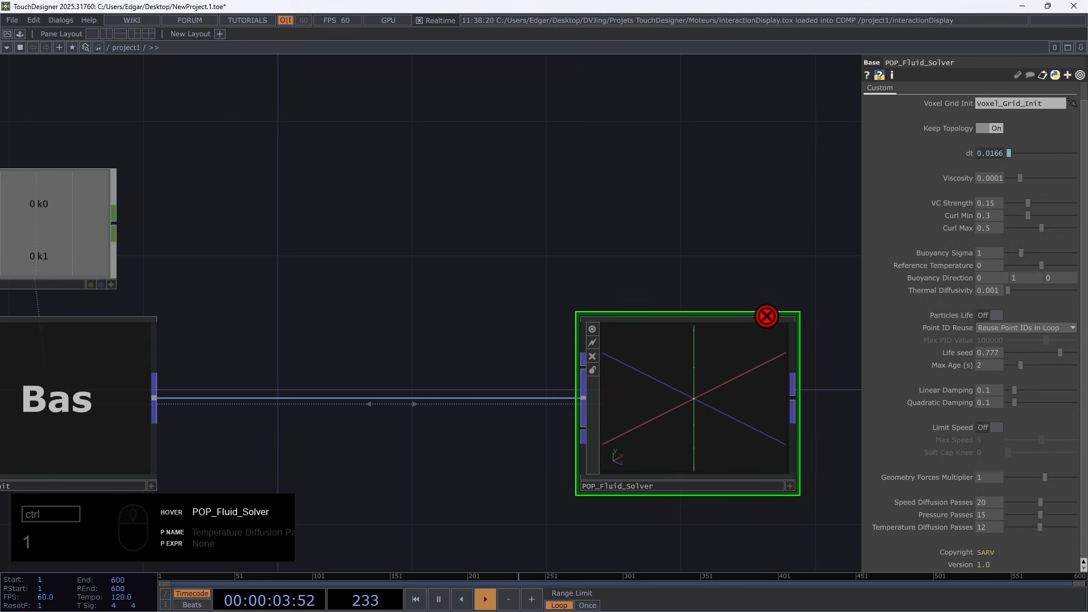
{"action": "double_click", "coordinate": [457, 209]}
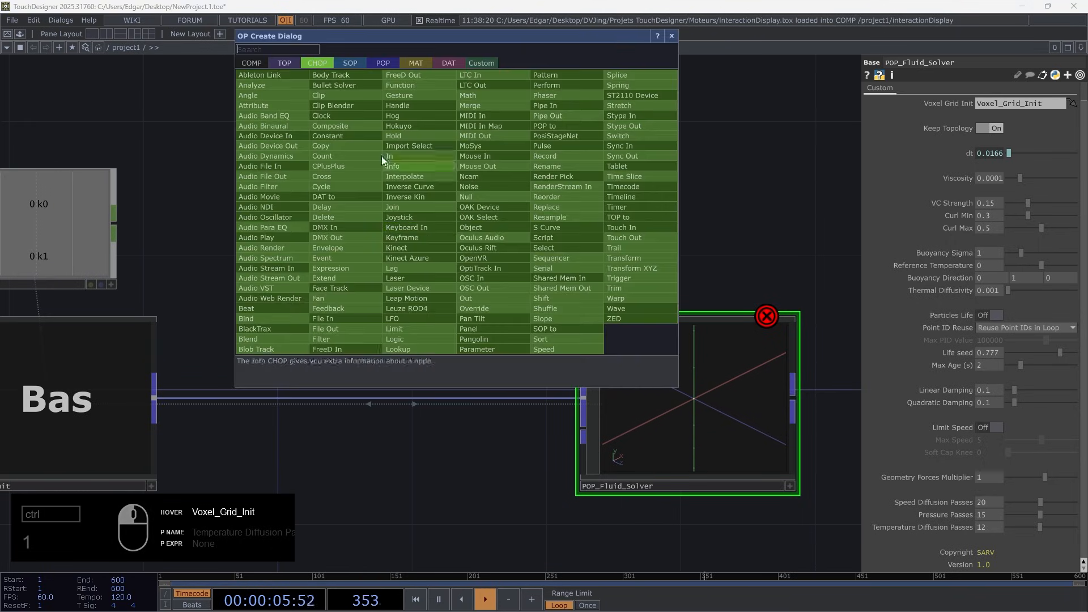
{"action": "left_click", "coordinate": [350, 63]}
{"action": "left_click", "coordinate": [383, 63]}
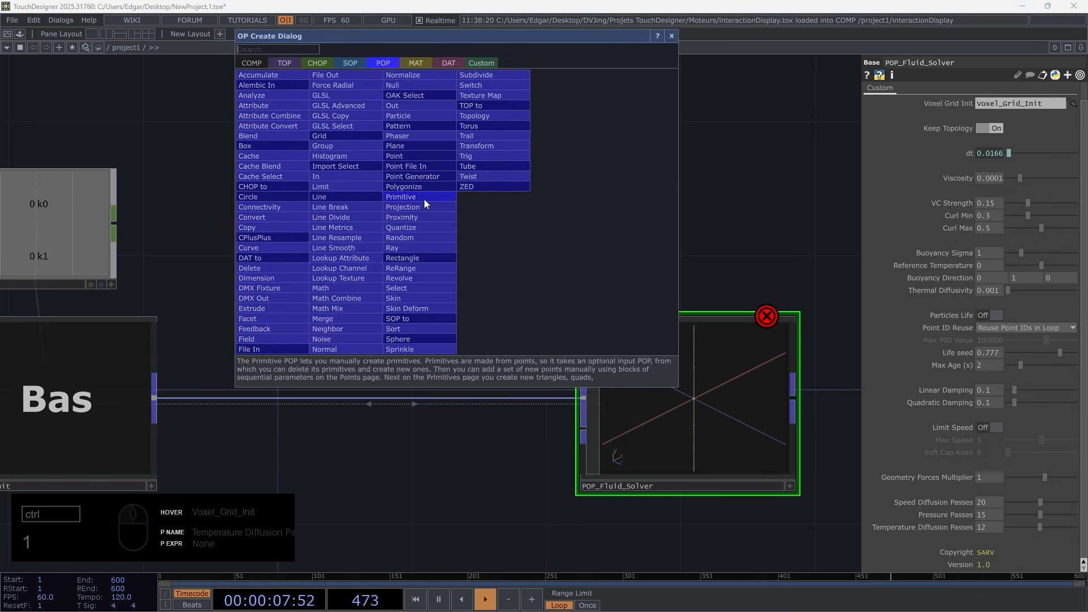
{"action": "type", "text": "s"}
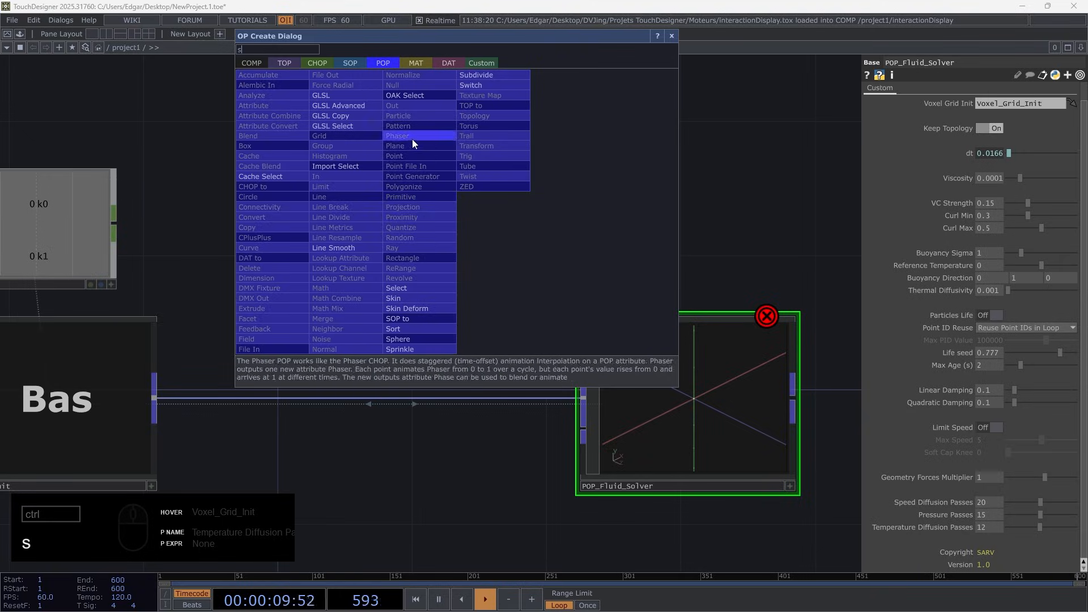
{"action": "left_click", "coordinate": [419, 176]}
{"action": "left_click", "coordinate": [384, 152]}
{"action": "scroll", "coordinate": [416, 202], "scroll_direction": "down", "scroll_amount": 3}
{"action": "scroll", "coordinate": [417, 203], "scroll_direction": "up", "scroll_amount": 3}
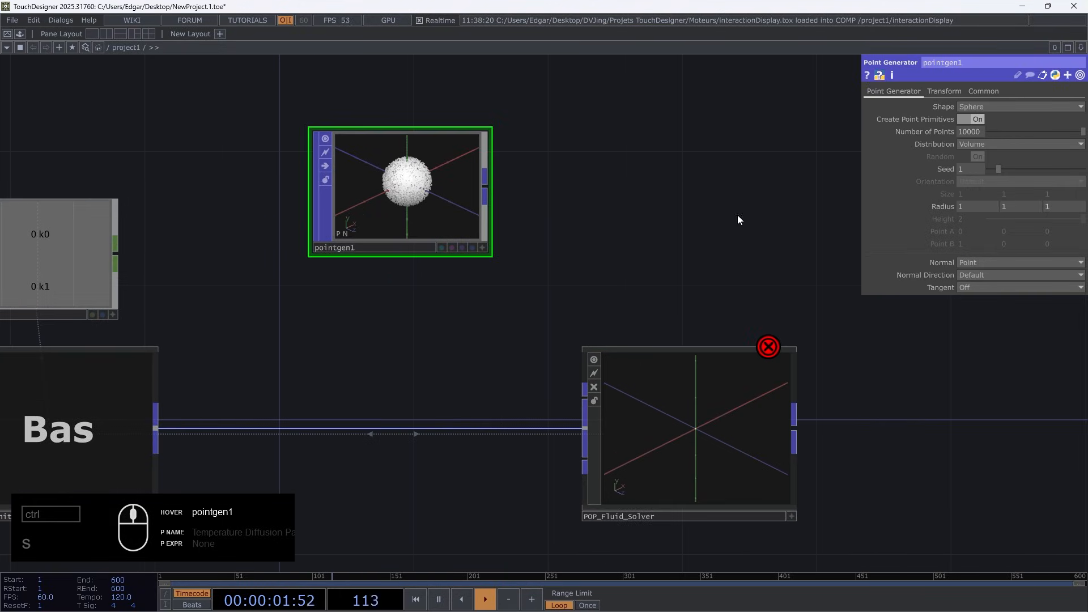
{"action": "mouse_move", "coordinate": [936, 207]}
{"action": "middle_mouse_down"}
{"action": "mouse_move", "coordinate": [931, 222]}
{"action": "mouse_move", "coordinate": [937, 184]}
{"action": "mouse_move", "coordinate": [937, 209]}
{"action": "middle_mouse_up"}
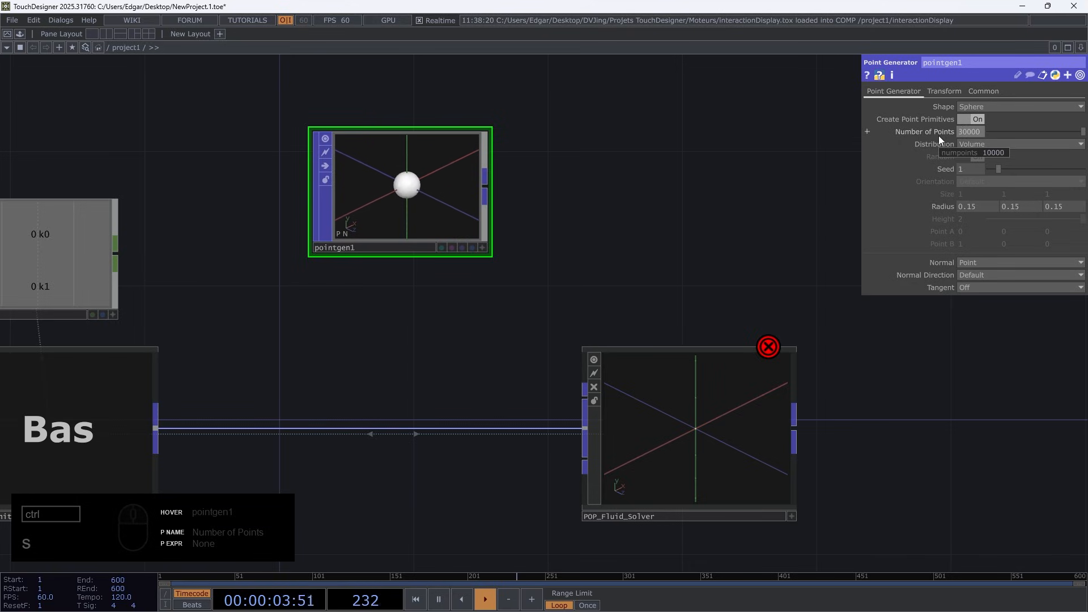
Connect the Point Generator to POP_Fluid_Solver's first input and trigger the Start pulse to run the simulation
{"action": "left_click_drag", "start_coordinate": [485, 187], "coordinate": [590, 403]}
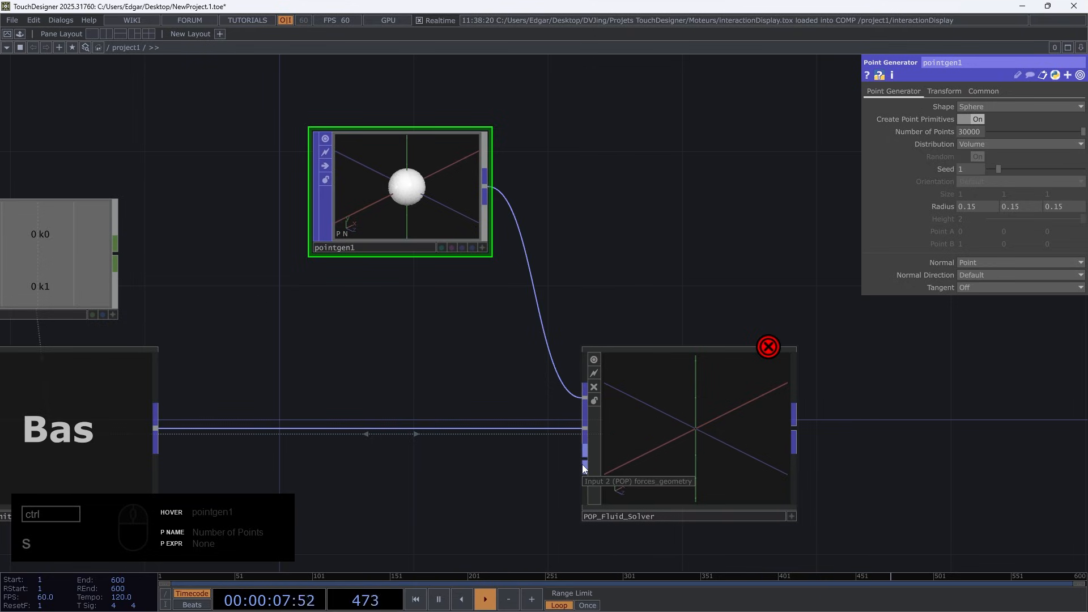
{"action": "left_click_drag", "start_coordinate": [536, 442], "coordinate": [595, 382]}
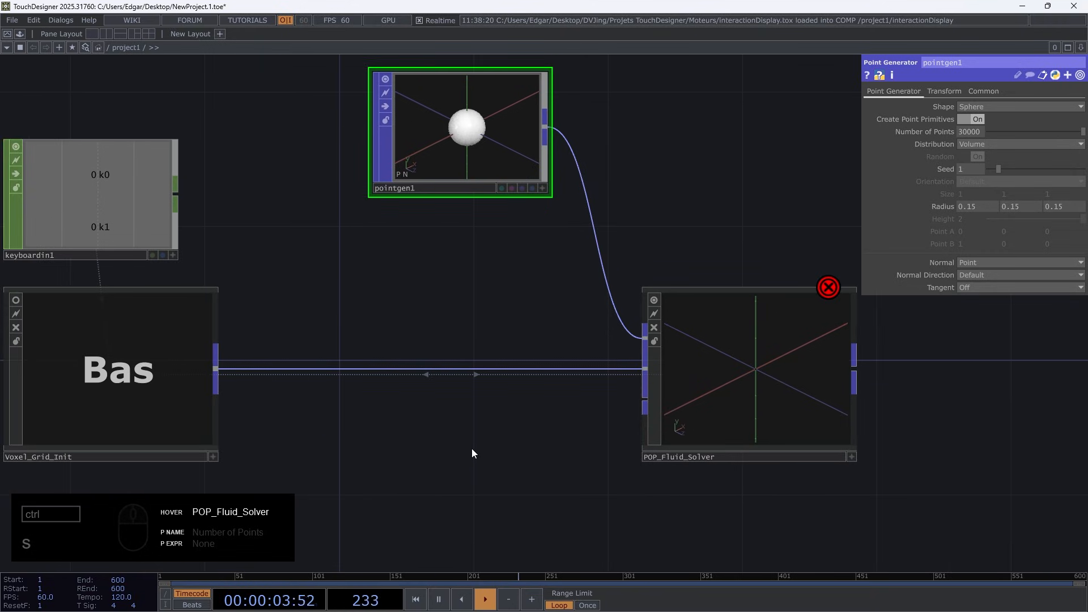
{"action": "key", "text": "1"}
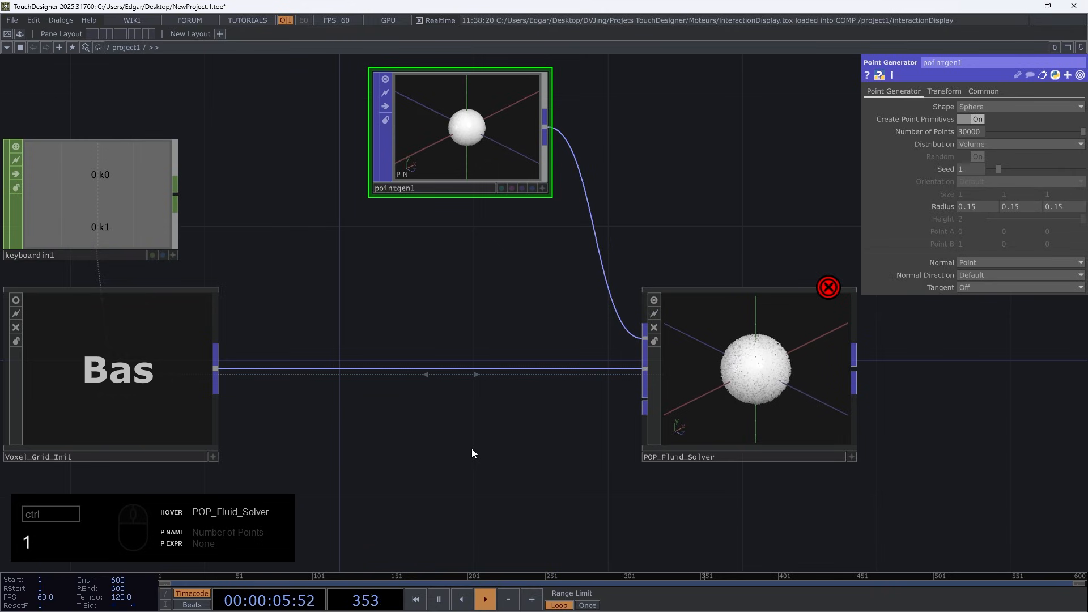
Insert an Attribute POP on the connection between Voxel_Grid_Init and POP_Fluid_Solver
{"action": "middle_click", "coordinate": [747, 341]}
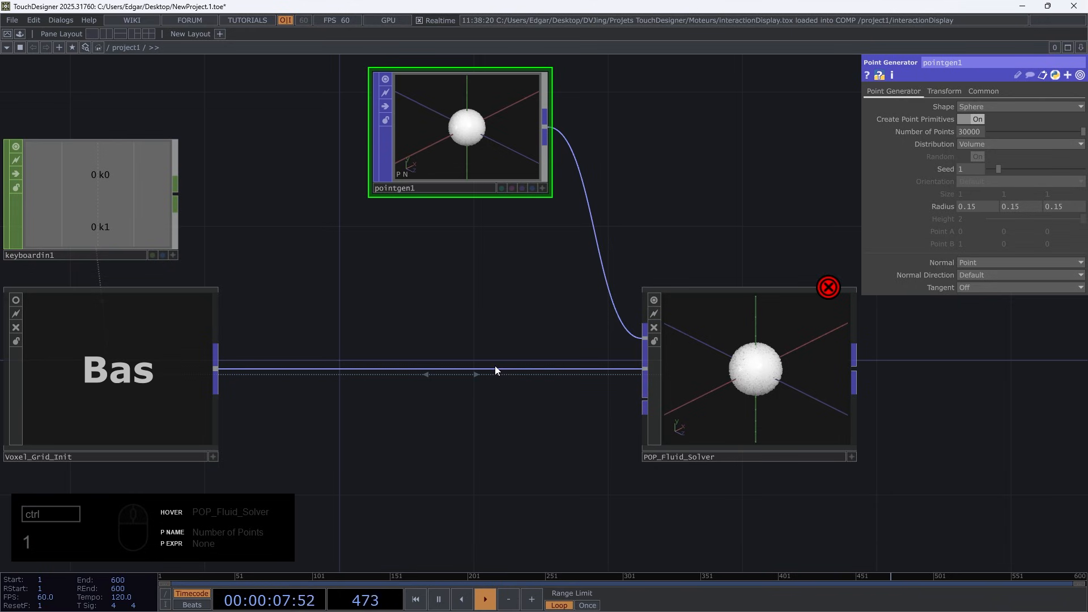
{"action": "right_click", "coordinate": [216, 368]}
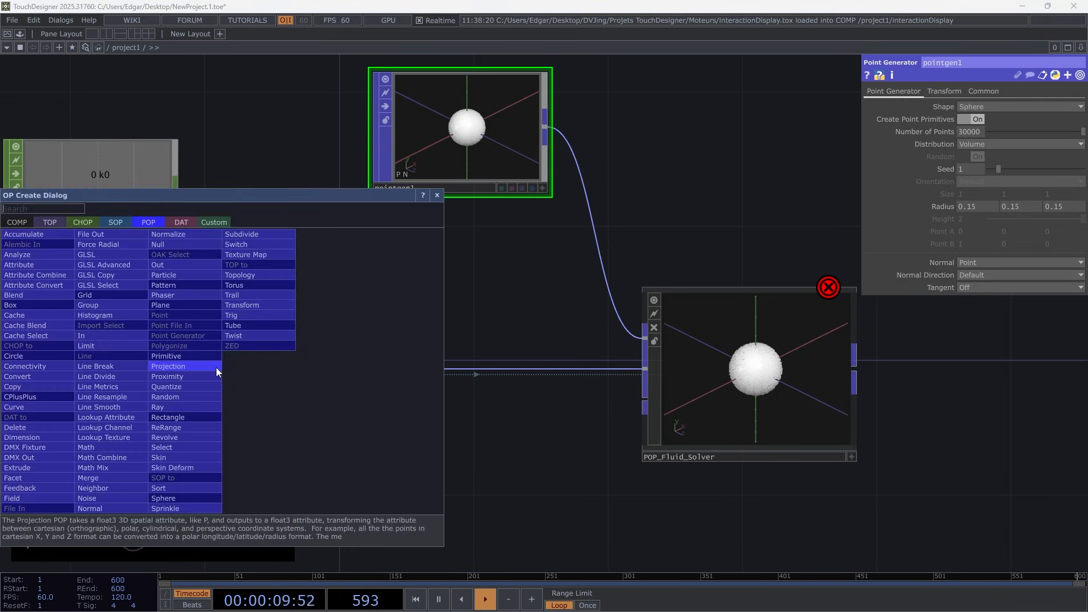
{"action": "type", "text": "at"}
{"action": "left_click", "coordinate": [56, 263]}
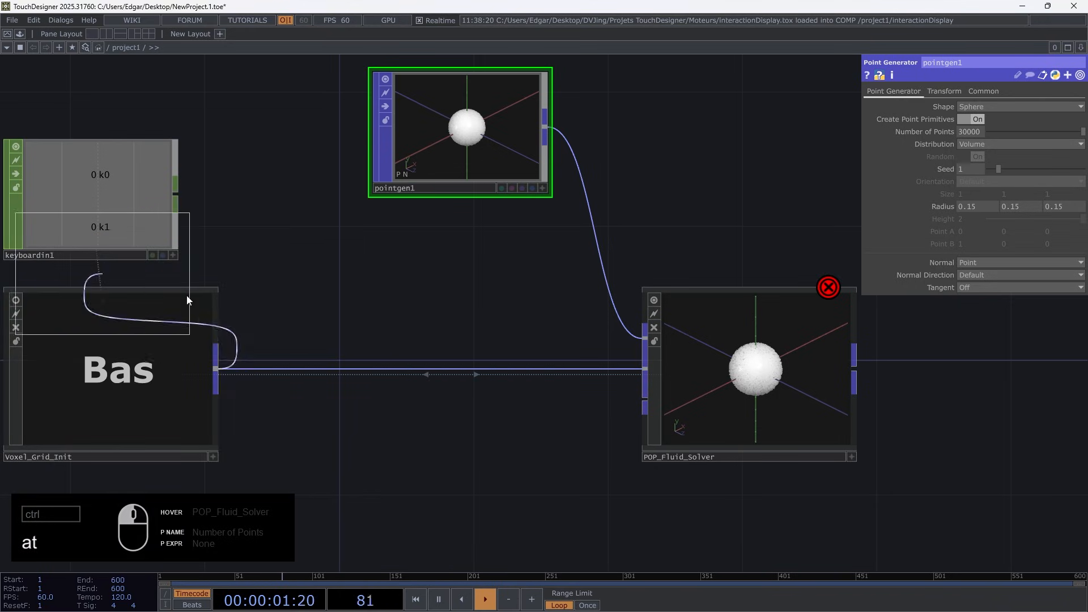
{"action": "left_click", "coordinate": [330, 401]}
Name the Attribute POP's first custom attribute Forces and make it a float with 3 components
{"action": "left_click", "coordinate": [1050, 202]}
{"action": "type", "text": "Forces"}
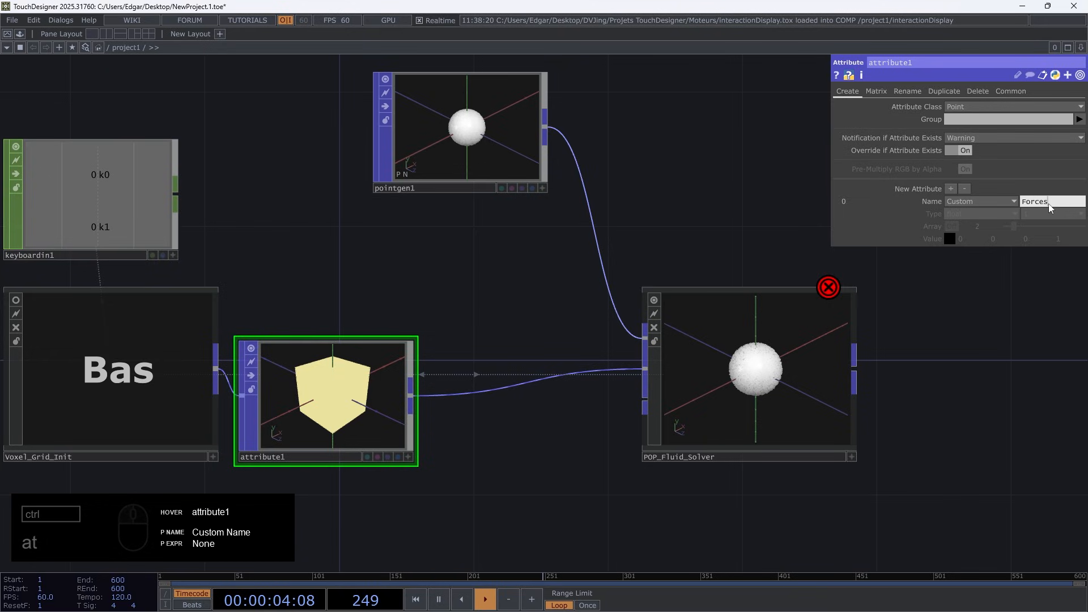
{"action": "key", "text": "Return"}
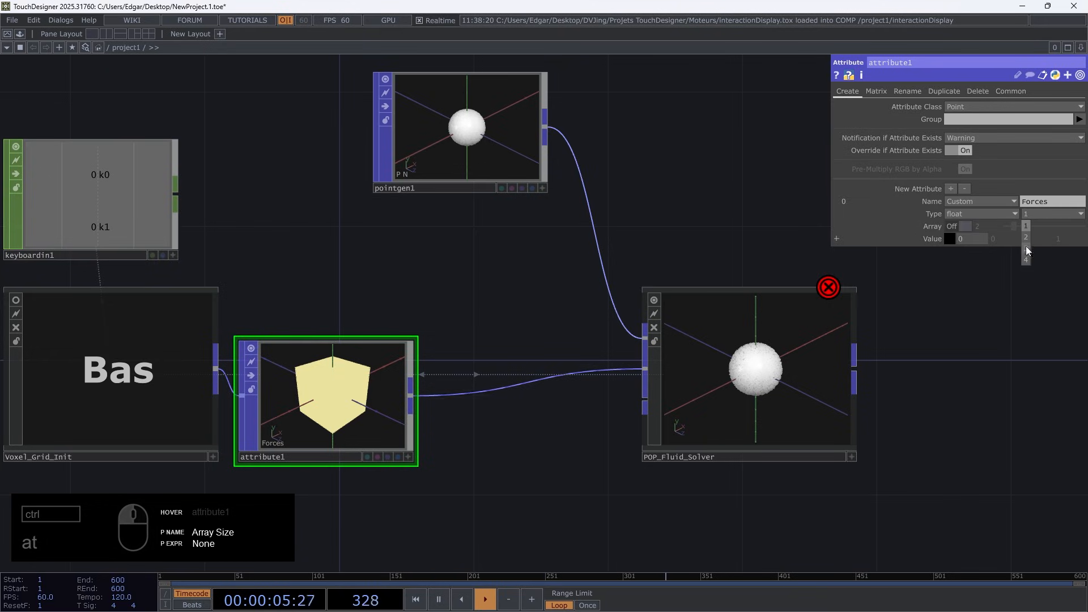
{"action": "left_click", "coordinate": [829, 290]}
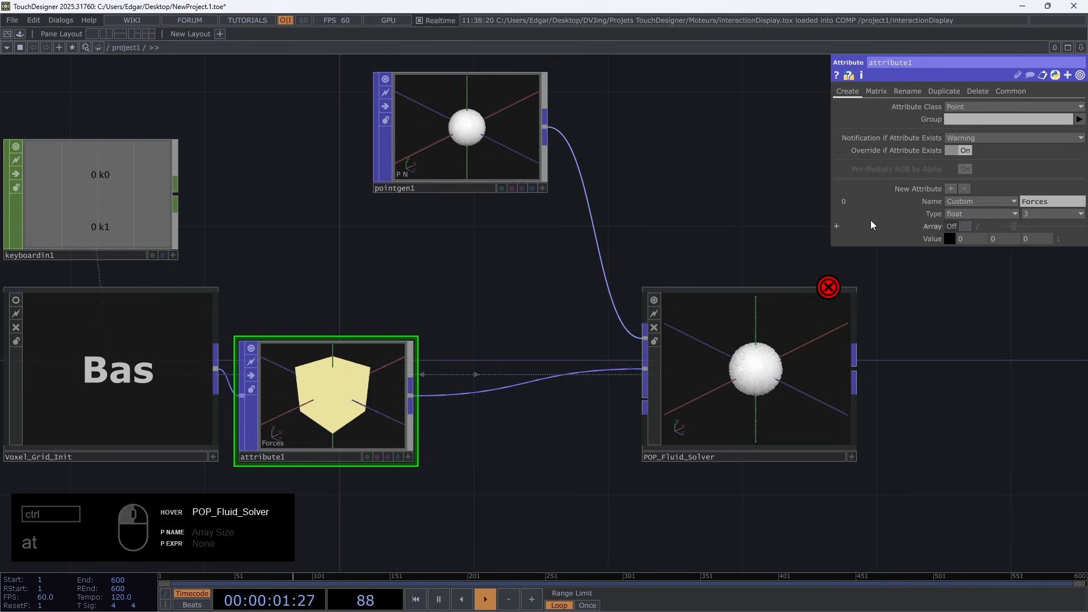
Add a second custom attribute named Temp to the Attribute POP and turn off the operator's viewer
{"action": "left_click", "coordinate": [952, 189]}
{"action": "left_click", "coordinate": [1044, 258]}
{"action": "type", "text": "Temp"}
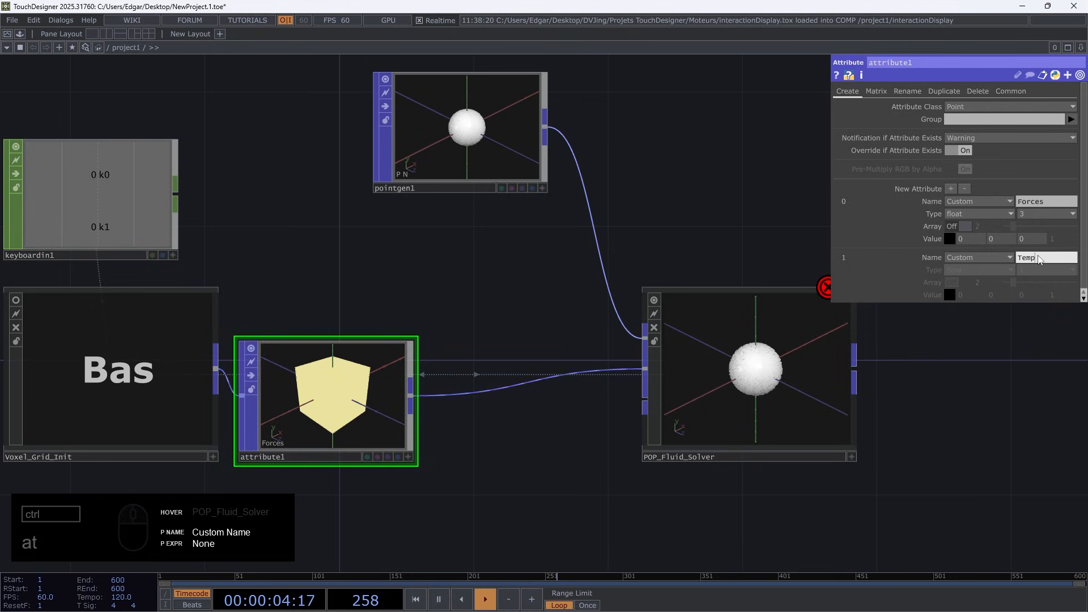
{"action": "key", "text": "Return"}
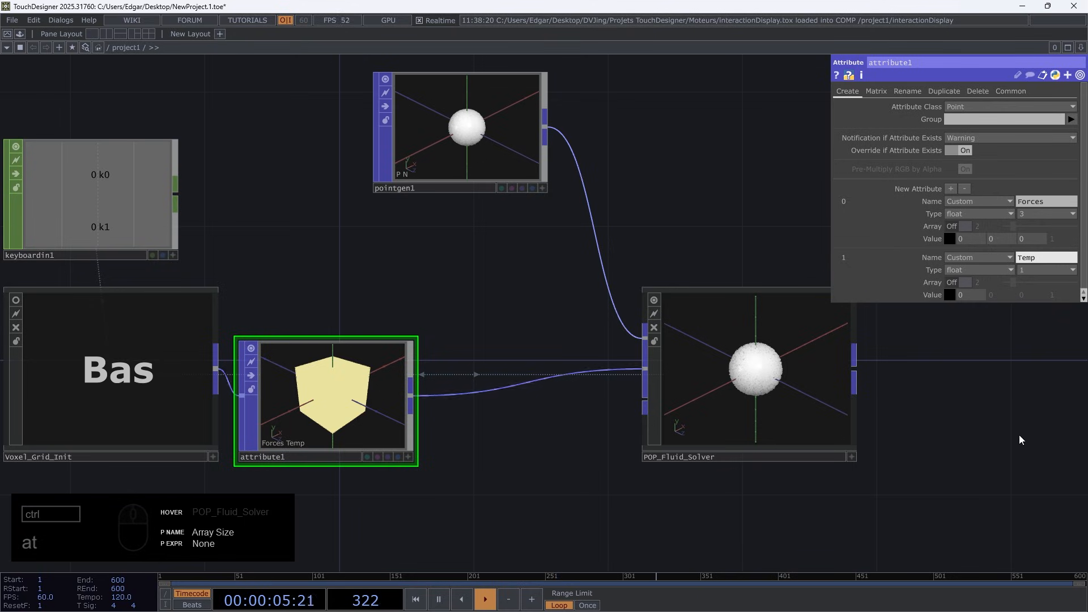
{"action": "left_click", "coordinate": [251, 349]}
Run the simulation again and examine the particles closely in POP_Fluid_Solver's viewer
{"action": "scroll", "coordinate": [421, 304], "scroll_direction": "down", "scroll_amount": 3}
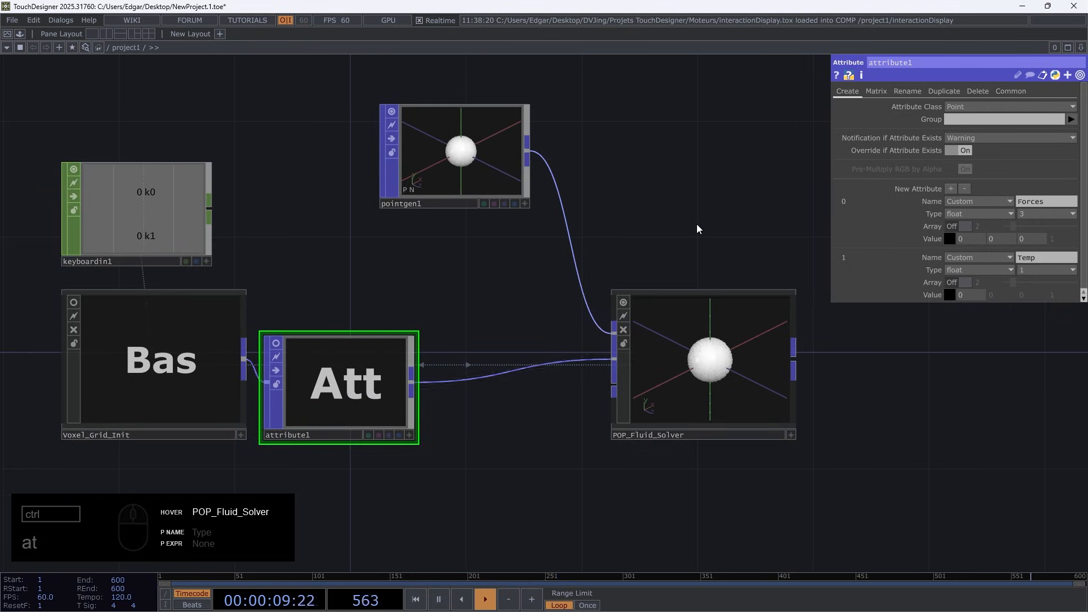
{"action": "key", "text": "1"}
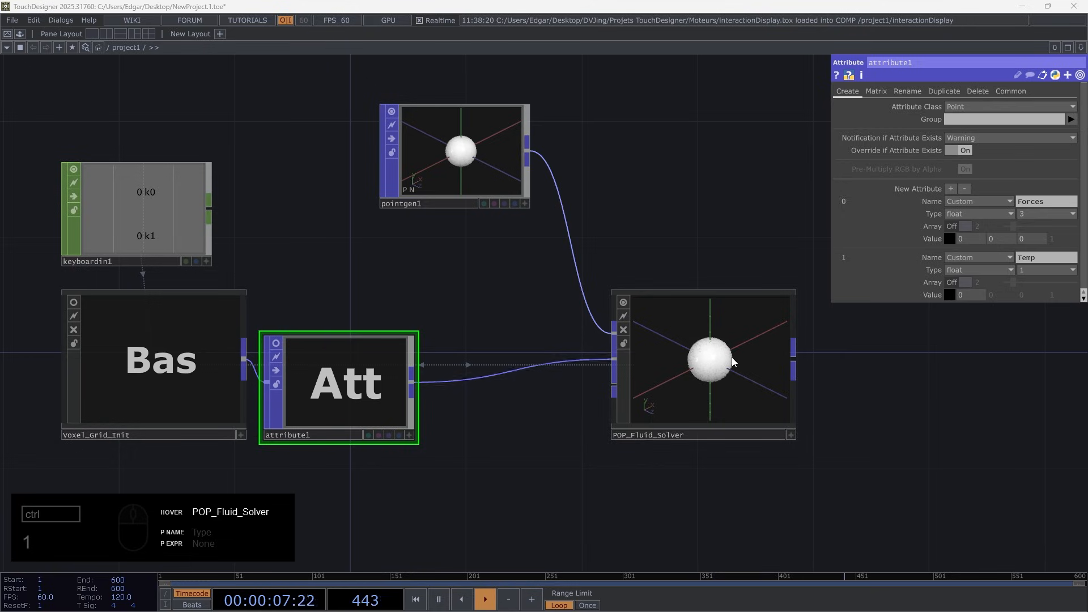
{"action": "left_click_drag", "start_coordinate": [735, 365], "coordinate": [968, 367]}
{"action": "scroll", "coordinate": [930, 482], "scroll_direction": "up", "scroll_amount": 3}
{"action": "left_click_drag", "start_coordinate": [913, 480], "coordinate": [379, 483]}
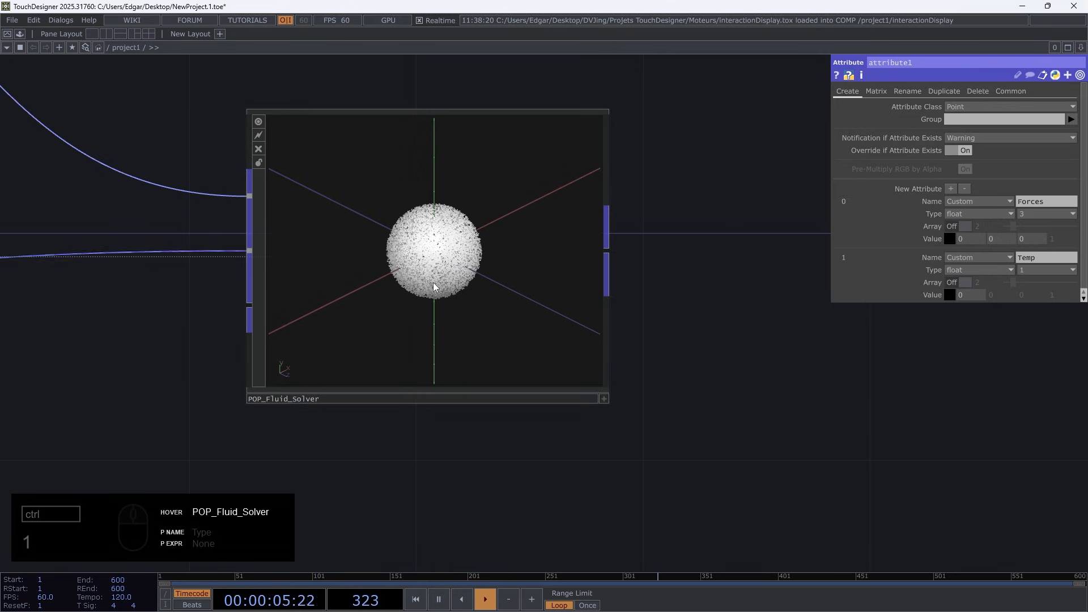
{"action": "scroll", "coordinate": [532, 290], "scroll_direction": "down", "scroll_amount": 5}
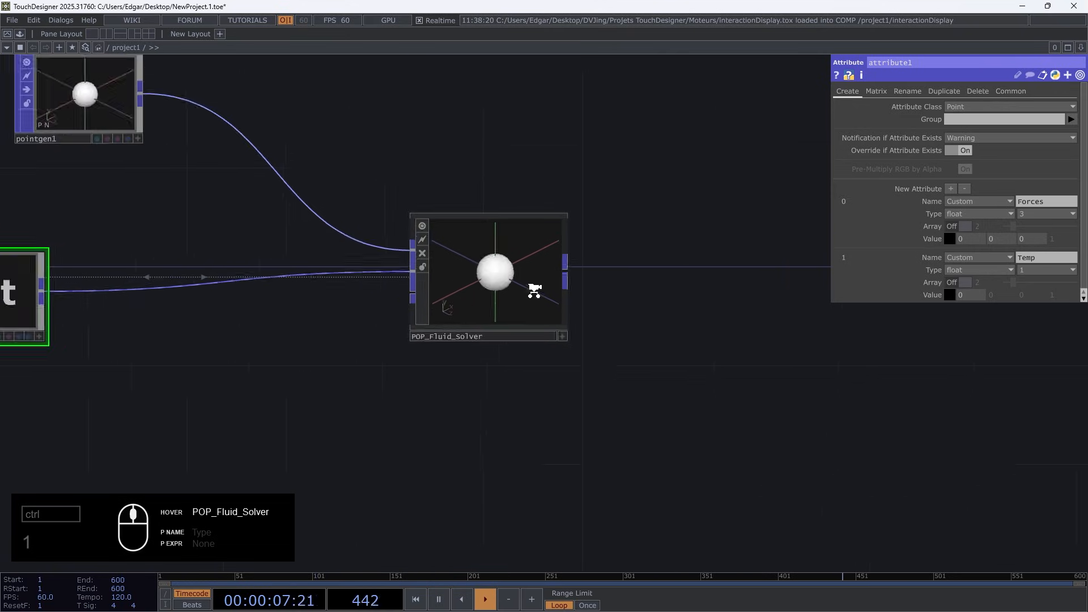
Add a Null POP to POP_Fluid_Solver's output and turn on its display flag
{"action": "right_click", "coordinate": [562, 275]}
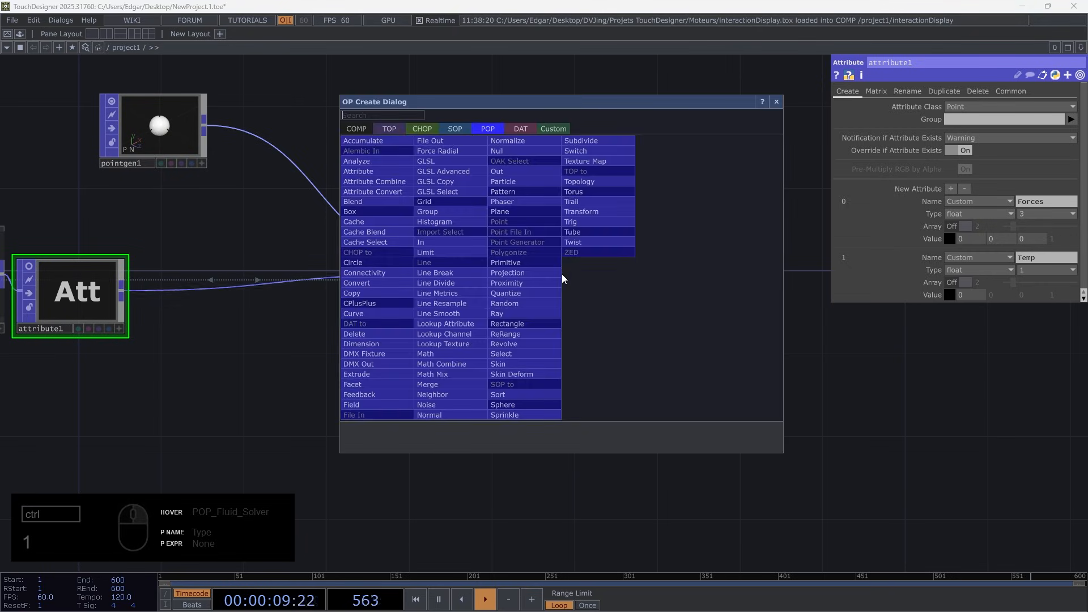
{"action": "left_click", "coordinate": [499, 150]}
{"action": "left_click", "coordinate": [659, 321]}
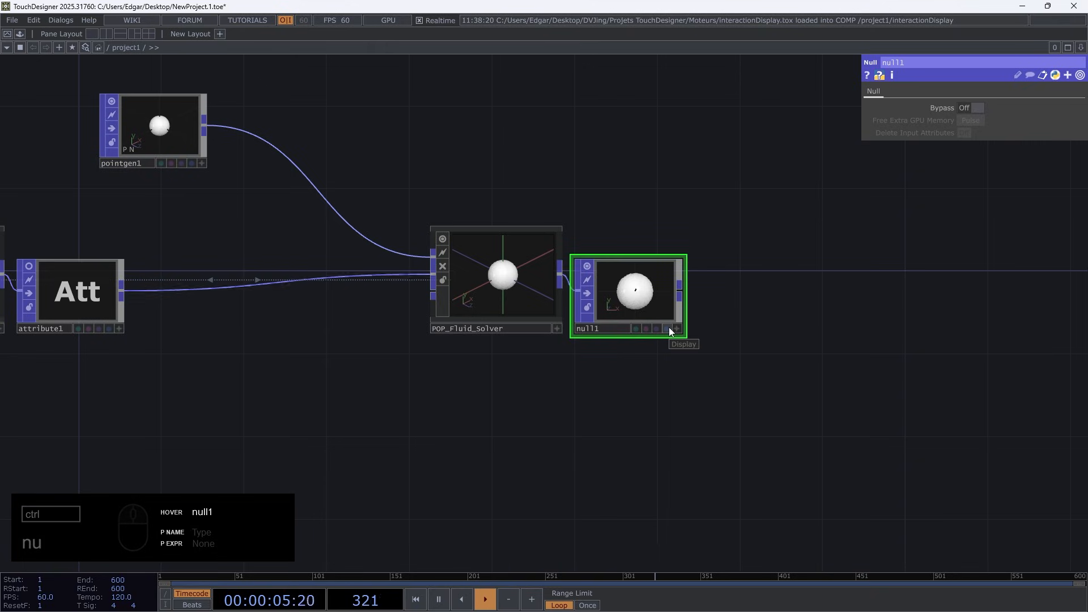
{"action": "key", "text": "d"}
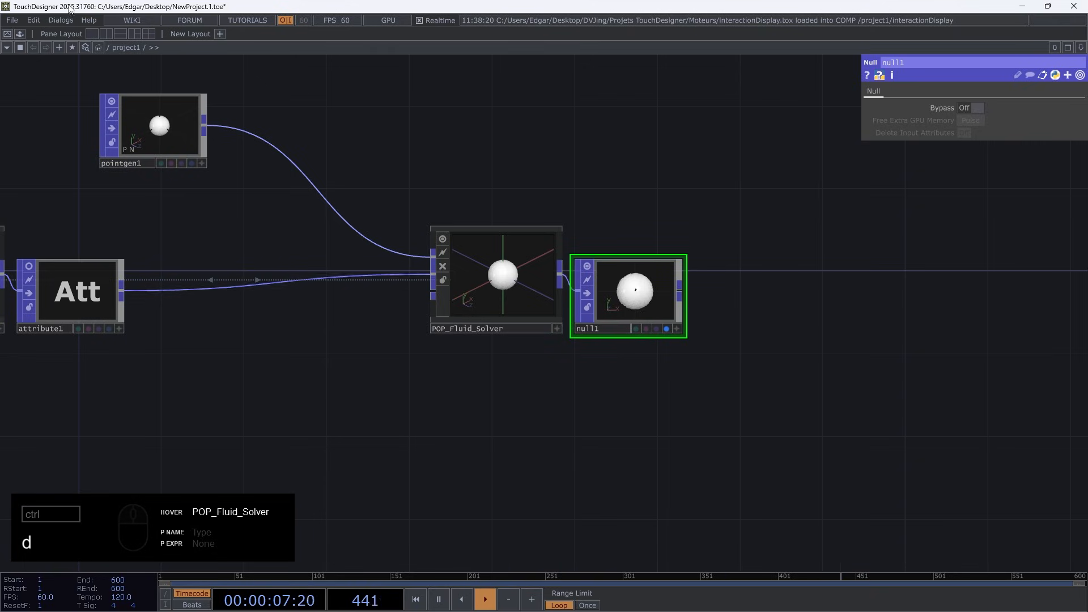
Split the workspace into two side-by-side panes and make the second one a geometry viewer
{"action": "left_click", "coordinate": [106, 34]}
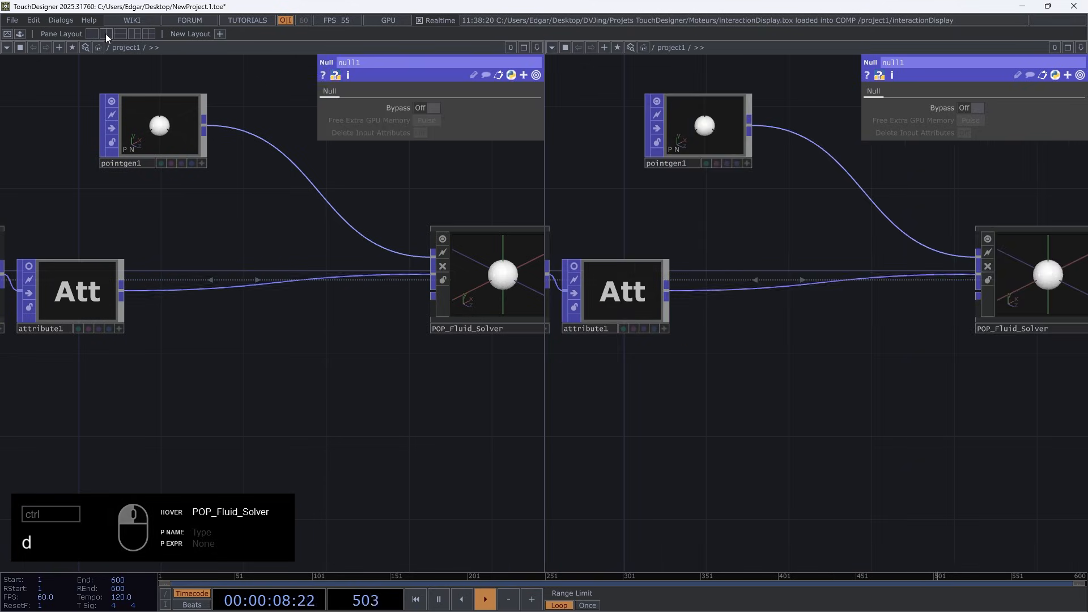
{"action": "left_click", "coordinate": [551, 47]}
{"action": "left_click", "coordinate": [561, 85]}
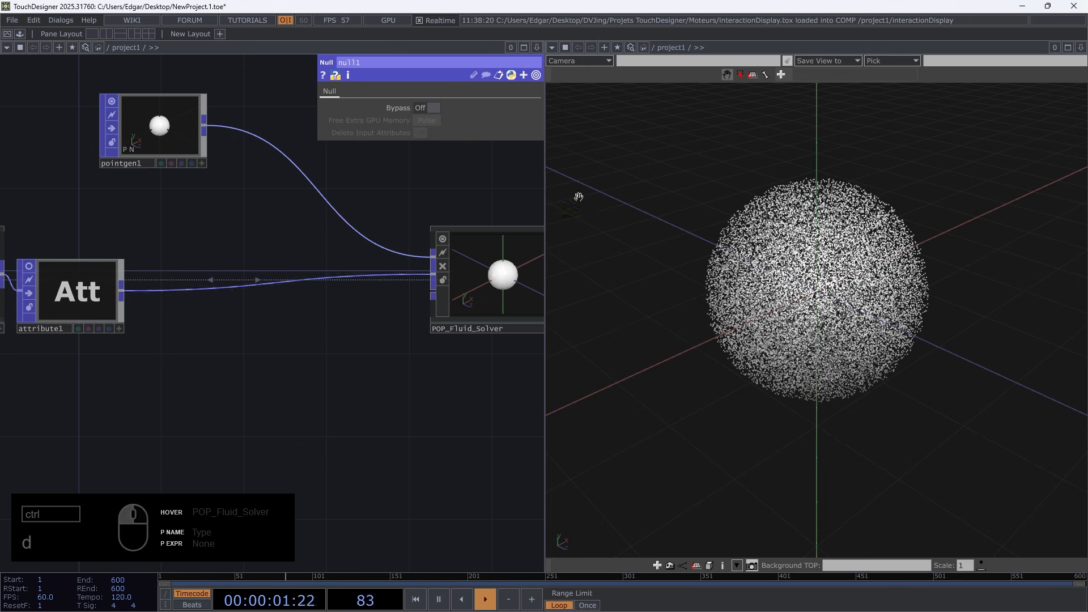
Add a Box POP below and to the left of Voxel_Grid_Init
{"action": "scroll", "coordinate": [305, 383], "scroll_direction": "down", "scroll_amount": 2}
{"action": "left_click_drag", "start_coordinate": [152, 404], "coordinate": [295, 369]}
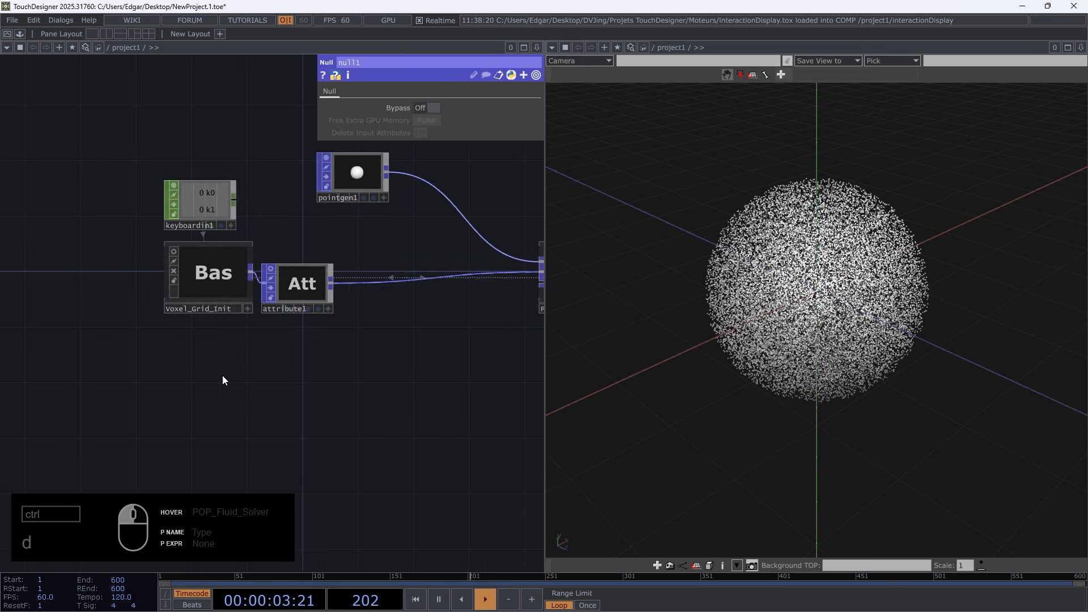
{"action": "left_click_drag", "start_coordinate": [128, 379], "coordinate": [197, 357]}
{"action": "scroll", "coordinate": [170, 308], "scroll_direction": "up", "scroll_amount": 2}
{"action": "left_click_drag", "start_coordinate": [168, 306], "coordinate": [176, 287]}
{"action": "key", "text": "Tab"}
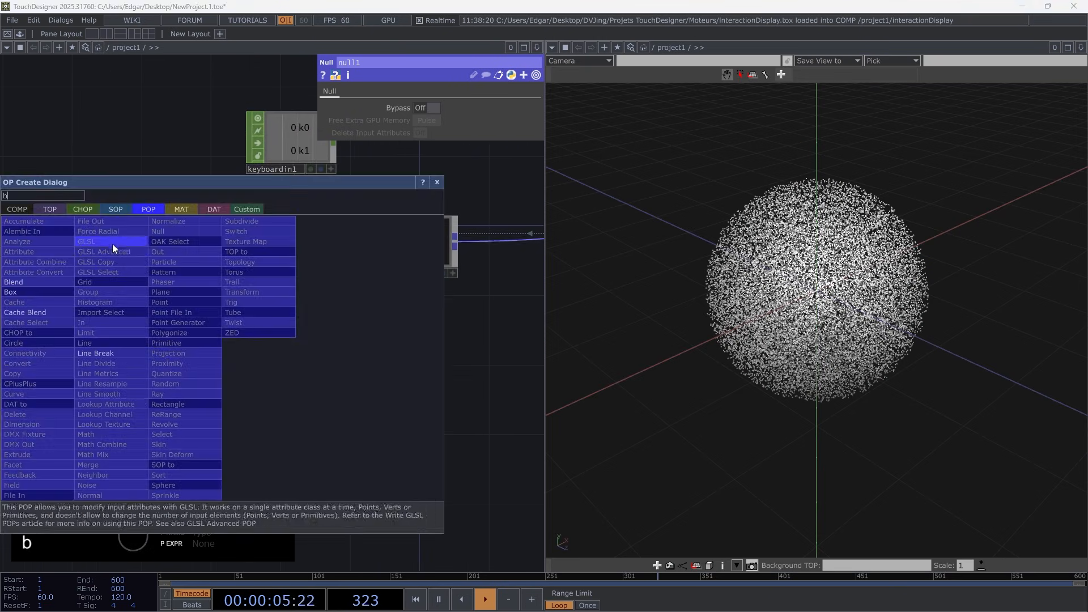
{"action": "left_click", "coordinate": [34, 292]}
{"action": "left_click", "coordinate": [178, 347]}
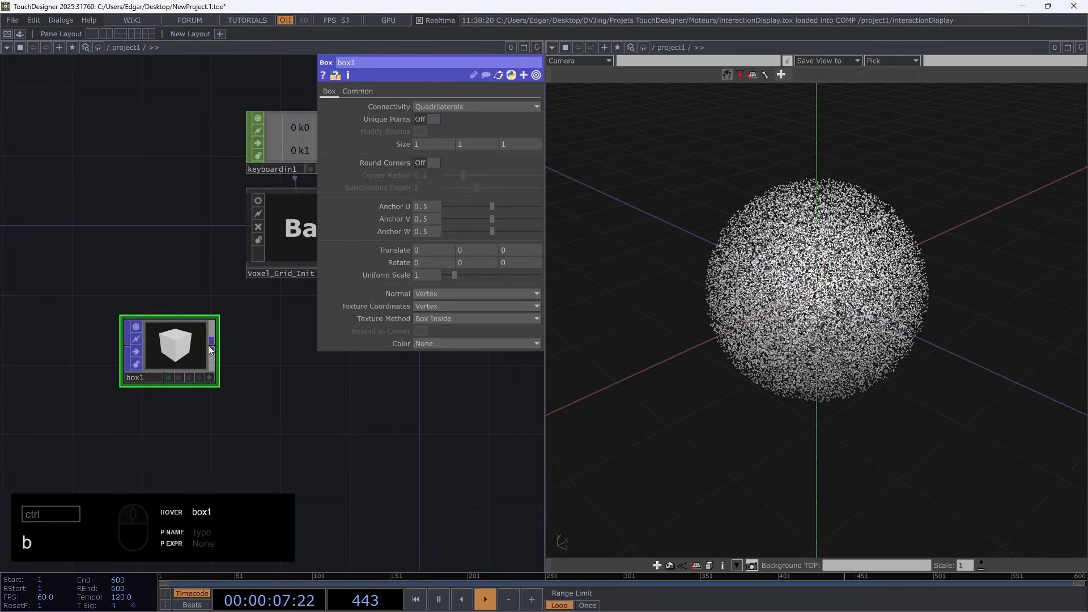
Add a Geometry COMP below Voxel_Grid_Init, fed by the Box POP's output
{"action": "right_click", "coordinate": [213, 348]}
{"action": "left_click", "coordinate": [17, 199]}
{"action": "type", "text": "ge"}
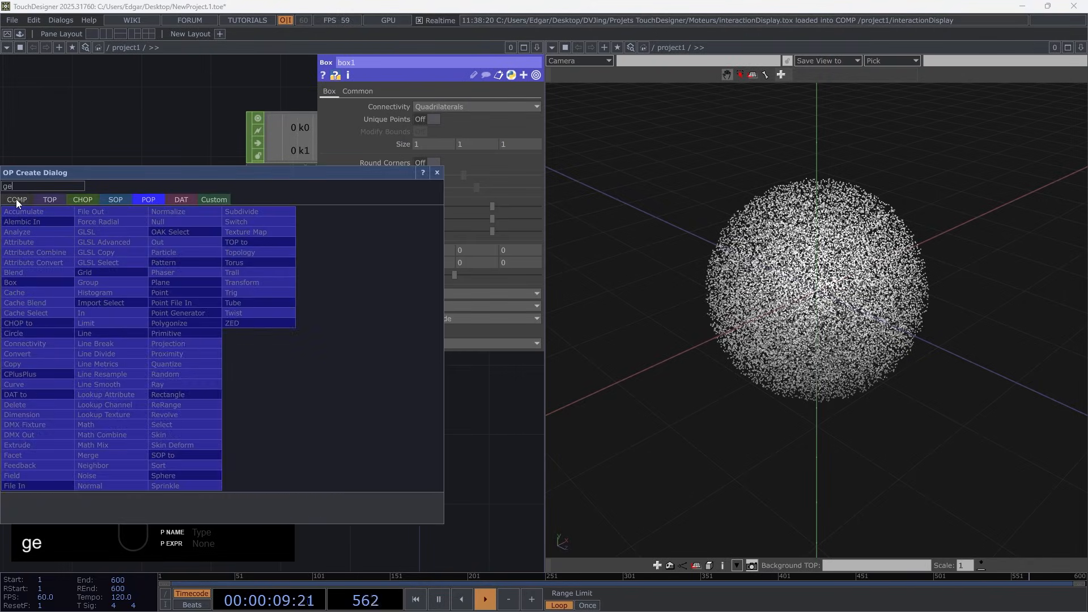
{"action": "left_click", "coordinate": [47, 306]}
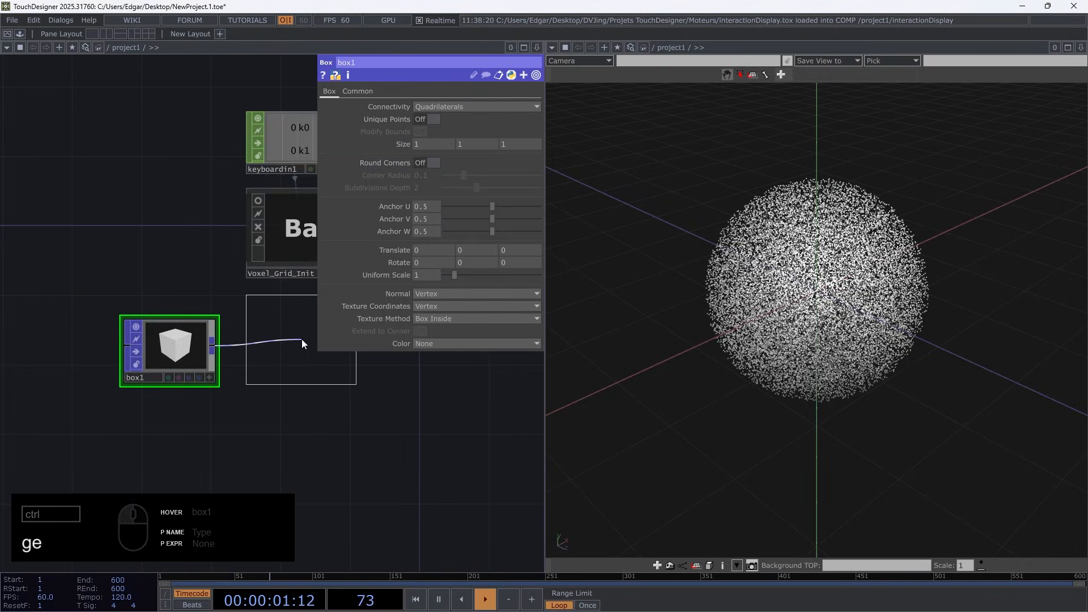
{"action": "left_click", "coordinate": [304, 340]}
Add a Wireframe MAT directly below the Geometry COMP
{"action": "left_click_drag", "start_coordinate": [193, 419], "coordinate": [58, 409]}
{"action": "double_click", "coordinate": [146, 400]}
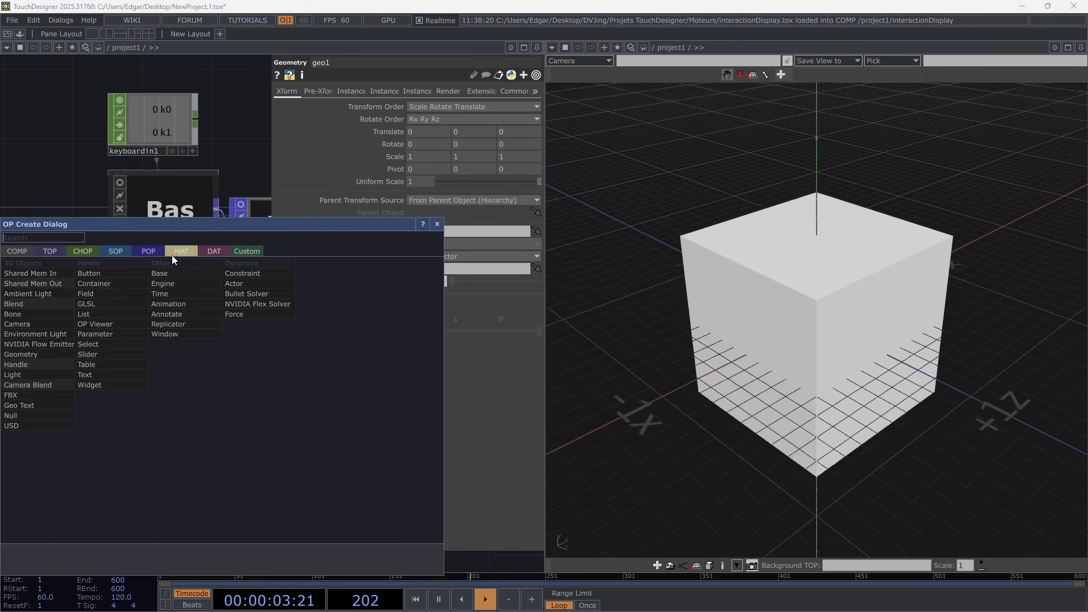
{"action": "left_click", "coordinate": [174, 253]}
{"action": "left_click", "coordinate": [34, 385]}
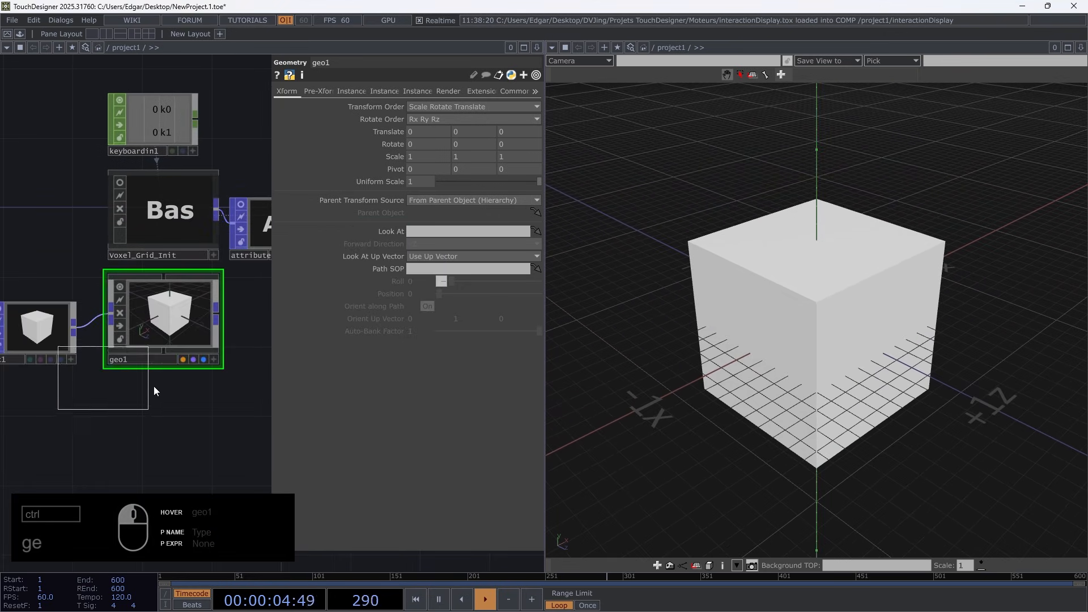
{"action": "left_click", "coordinate": [150, 417]}
Assign the Wireframe material to geo1 and set its wireframe mode to Topology Wire Frame
{"action": "left_click_drag", "start_coordinate": [150, 416], "coordinate": [178, 309]}
{"action": "left_click", "coordinate": [178, 306]}
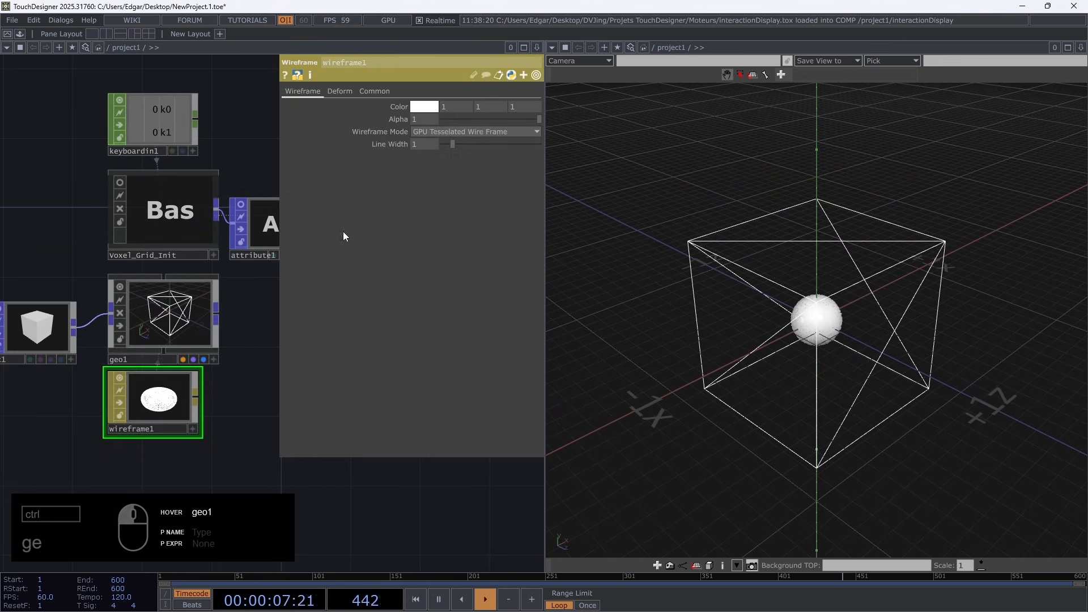
{"action": "left_click", "coordinate": [474, 132]}
{"action": "left_click", "coordinate": [457, 156]}
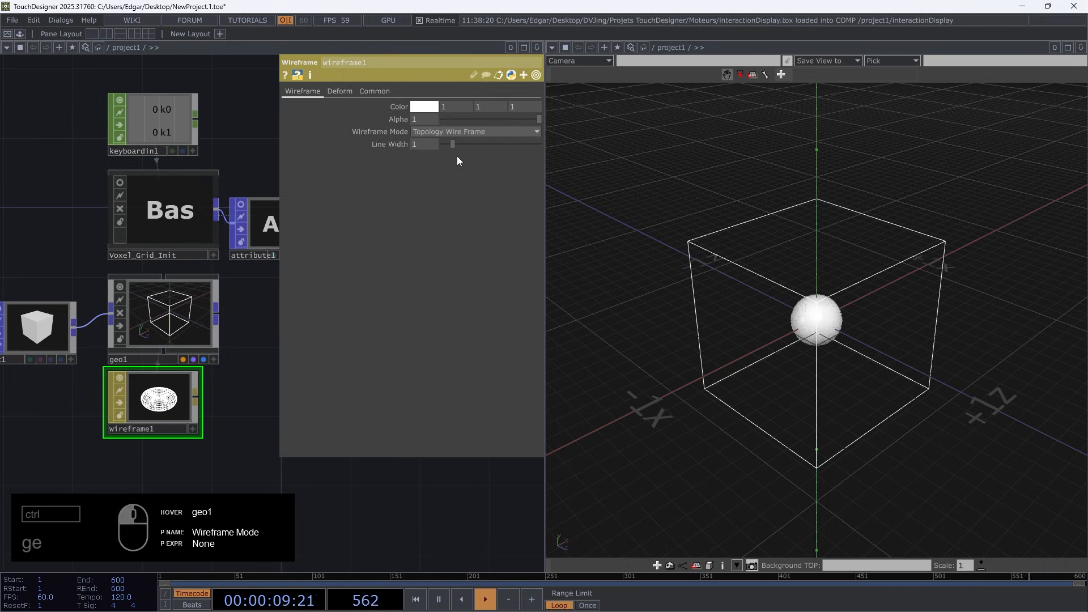
Turn off the viewers of the box1, geo1 and wireframe1 operators
{"action": "left_click_drag", "start_coordinate": [229, 429], "coordinate": [34, 298]}
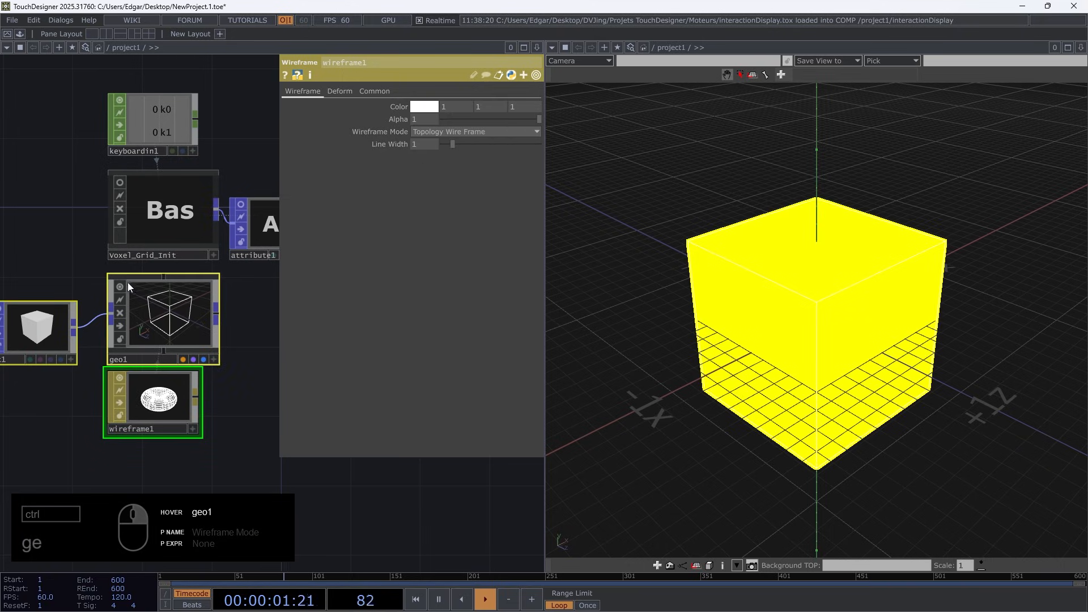
{"action": "left_click", "coordinate": [122, 286]}
{"action": "left_click", "coordinate": [242, 316]}
{"action": "scroll", "coordinate": [242, 317], "scroll_direction": "down", "scroll_amount": 5}
{"action": "left_click_drag", "start_coordinate": [259, 395], "coordinate": [144, 399]}
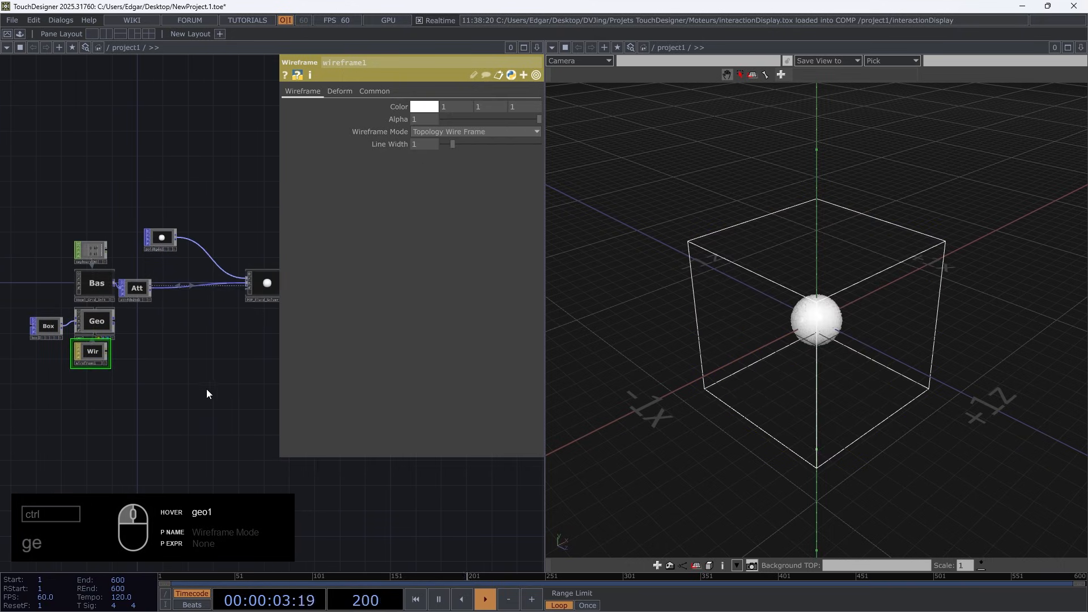
Try an X size of 0.3 on Voxel_Grid_Init and restore the size to 1
{"action": "left_click_drag", "start_coordinate": [218, 352], "coordinate": [139, 358]}
{"action": "left_click_drag", "start_coordinate": [92, 242], "coordinate": [136, 255]}
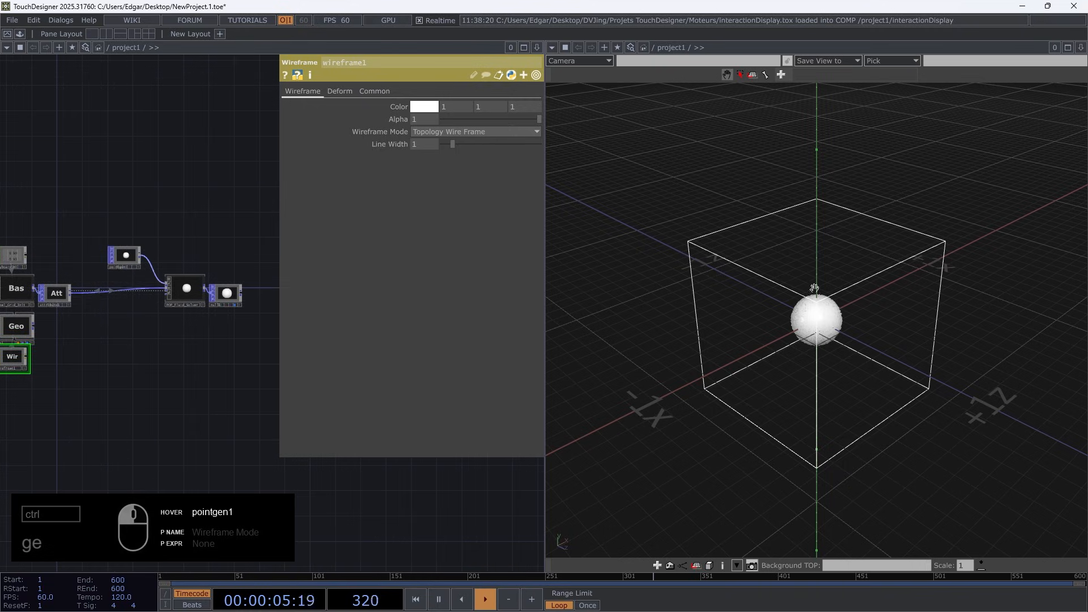
{"action": "mouse_move", "coordinate": [855, 373]}
{"action": "left_mouse_down"}
{"action": "mouse_move", "coordinate": [817, 343]}
{"action": "mouse_move", "coordinate": [851, 362]}
{"action": "left_mouse_up"}
{"action": "scroll", "coordinate": [95, 238], "scroll_direction": "up", "scroll_amount": 5}
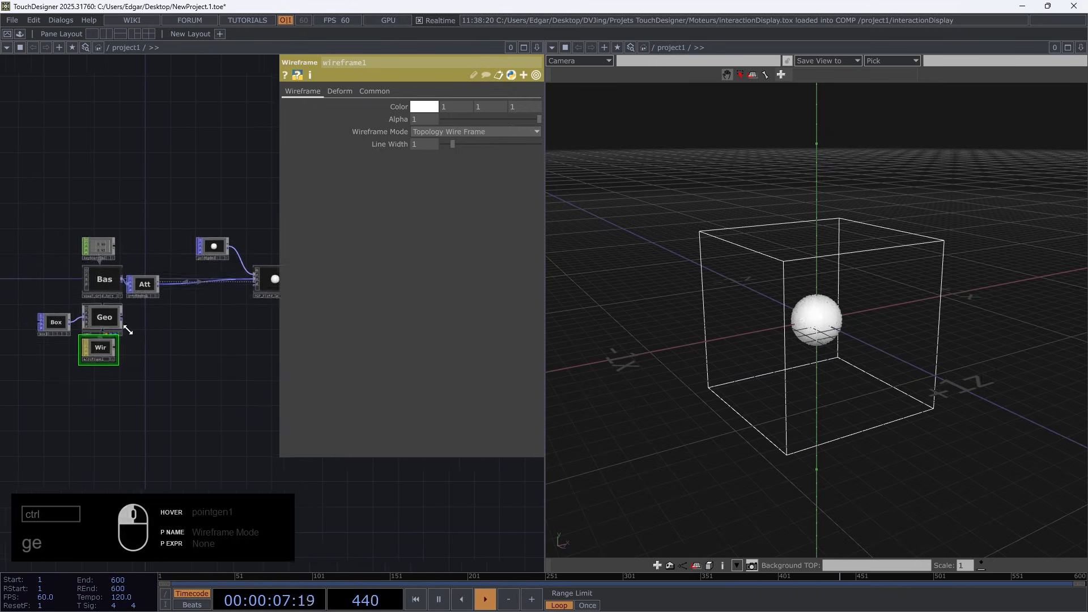
{"action": "left_click", "coordinate": [96, 249]}
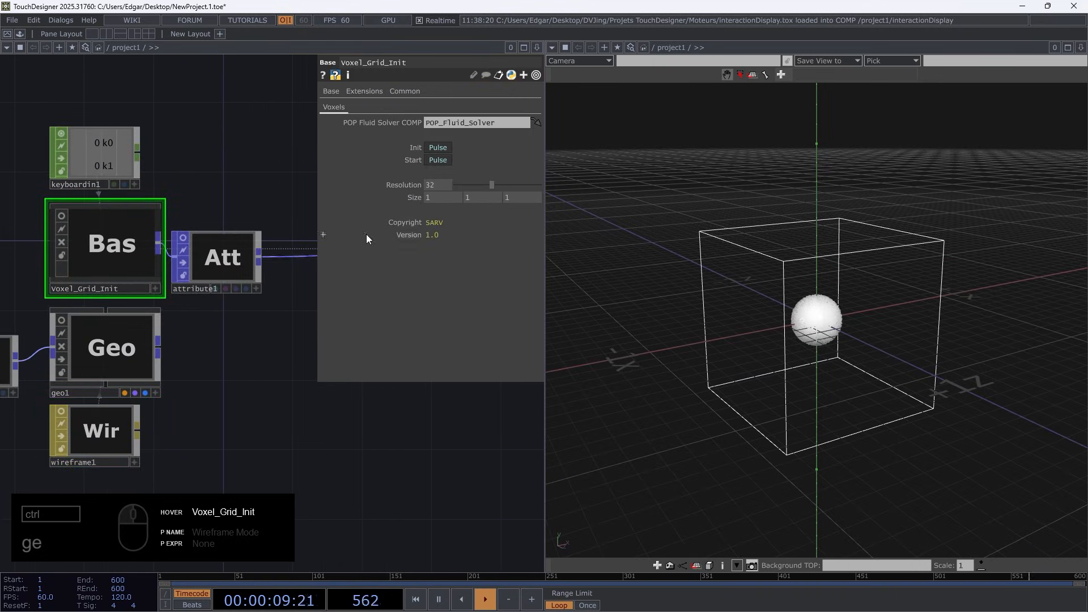
{"action": "middle_click_drag", "start_coordinate": [447, 203], "coordinate": [428, 182]}
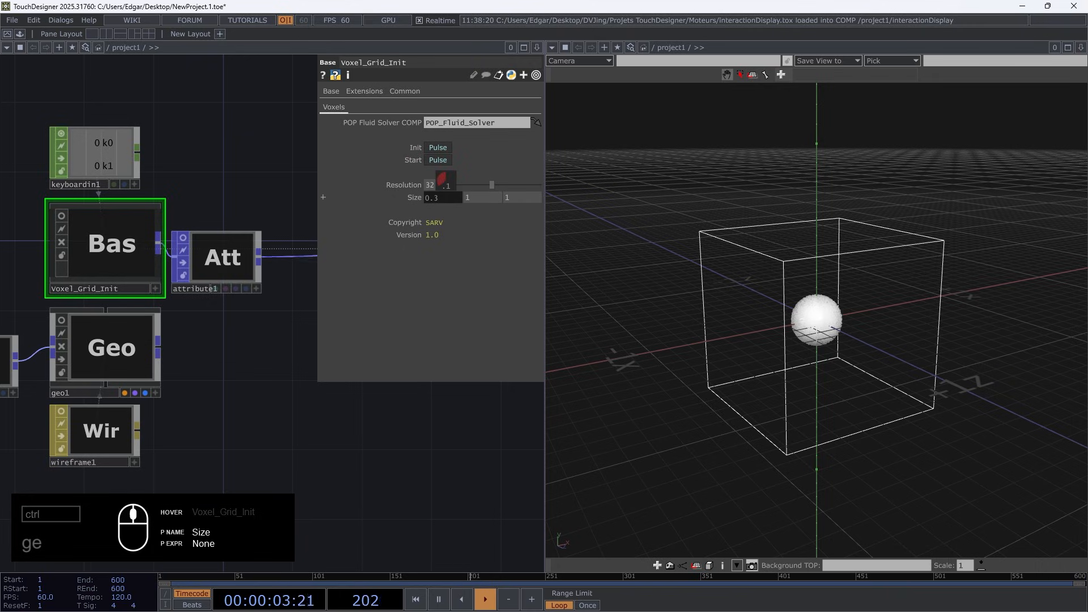
{"action": "middle_click_drag", "start_coordinate": [447, 184], "coordinate": [446, 185]}
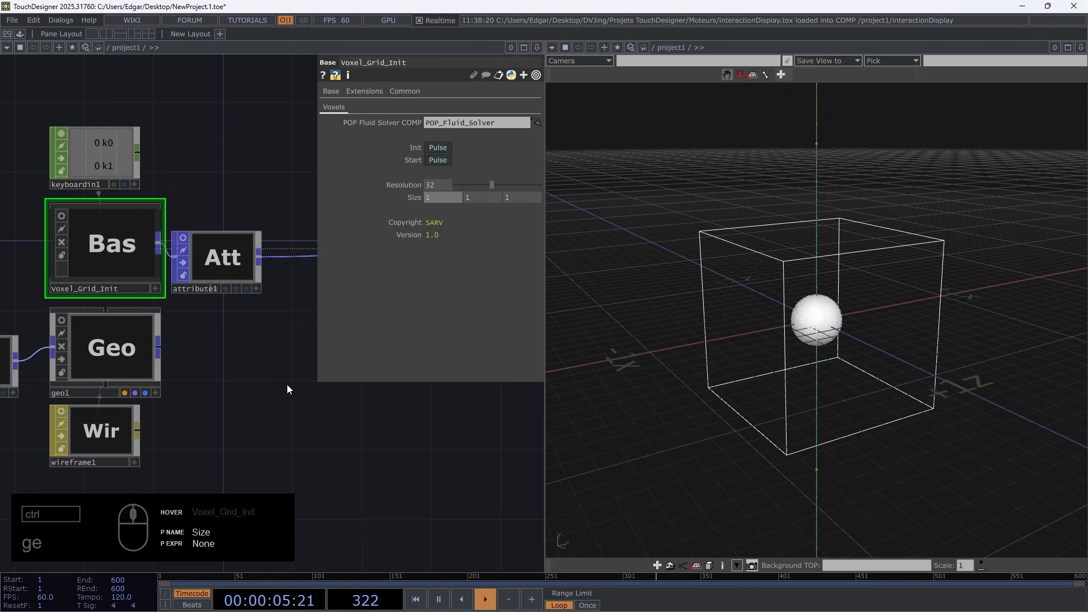
Link box1's size to the Size parameter of Voxel_Grid_Init as a reference
{"action": "left_click_drag", "start_coordinate": [242, 425], "coordinate": [338, 422]}
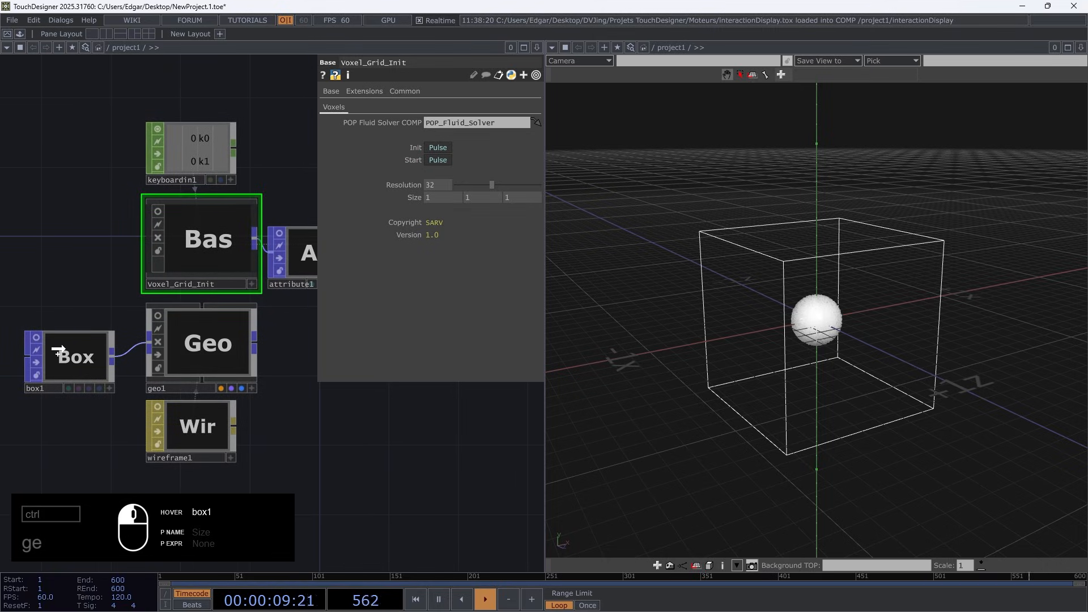
{"action": "left_click", "coordinate": [61, 332]}
{"action": "left_click_drag", "start_coordinate": [402, 142], "coordinate": [405, 142]}
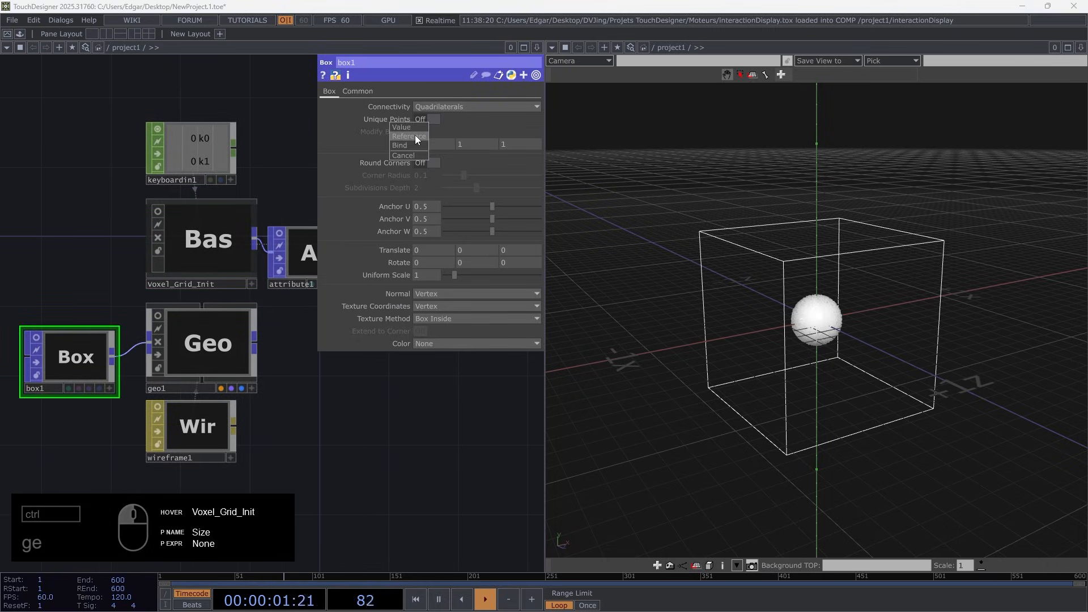
{"action": "left_click", "coordinate": [417, 137]}
Try X sizes of 0.5 and 0.35 on Voxel_Grid_Init and restore the X size to 1
{"action": "left_click", "coordinate": [214, 250]}
{"action": "middle_click_drag", "start_coordinate": [443, 199], "coordinate": [444, 201]}
{"action": "left_click_drag", "start_coordinate": [885, 334], "coordinate": [860, 271]}
{"action": "scroll", "coordinate": [861, 271], "scroll_direction": "up", "scroll_amount": 3}
{"action": "scroll", "coordinate": [861, 271], "scroll_direction": "up", "scroll_amount": 2}
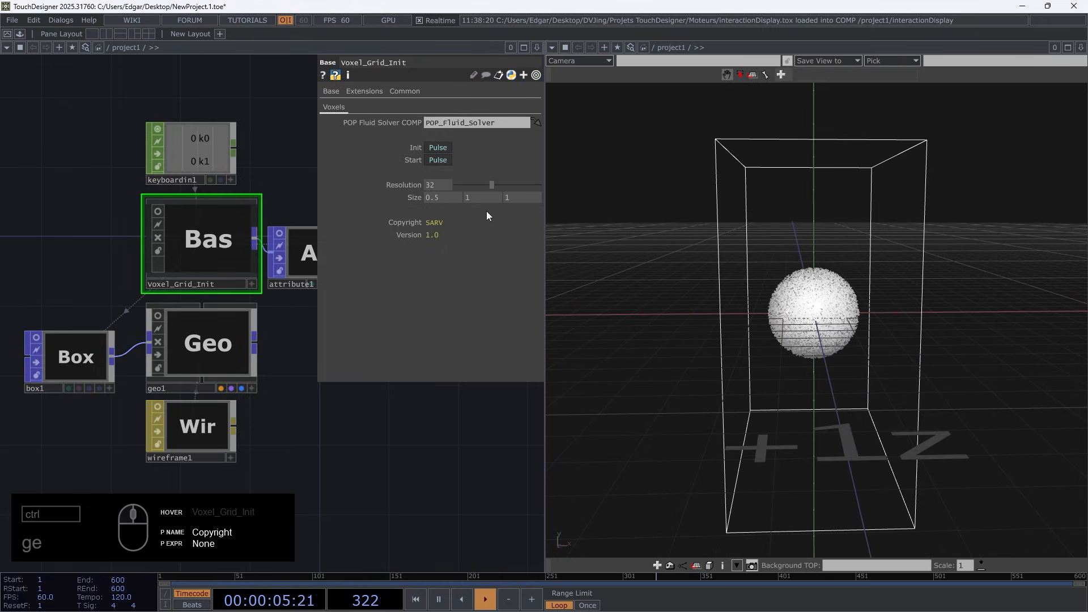
{"action": "mouse_move", "coordinate": [443, 197]}
{"action": "middle_mouse_down"}
{"action": "mouse_move", "coordinate": [323, 197]}
{"action": "mouse_move", "coordinate": [448, 198]}
{"action": "middle_mouse_up"}
{"action": "left_click_drag", "start_coordinate": [834, 358], "coordinate": [788, 329]}
{"action": "mouse_move", "coordinate": [482, 197]}
{"action": "middle_mouse_down"}
{"action": "mouse_move", "coordinate": [486, 178]}
{"action": "mouse_move", "coordinate": [502, 202]}
{"action": "middle_mouse_up"}
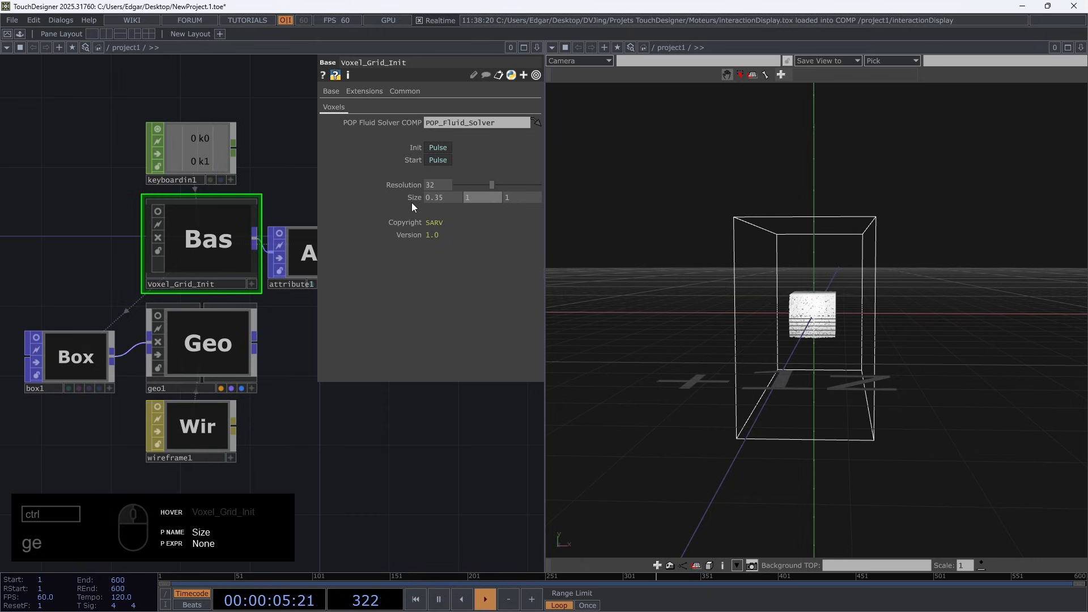
{"action": "key", "text": "shift+Tab"}
{"action": "type", "text": "1"}
{"action": "key", "text": "Return"}
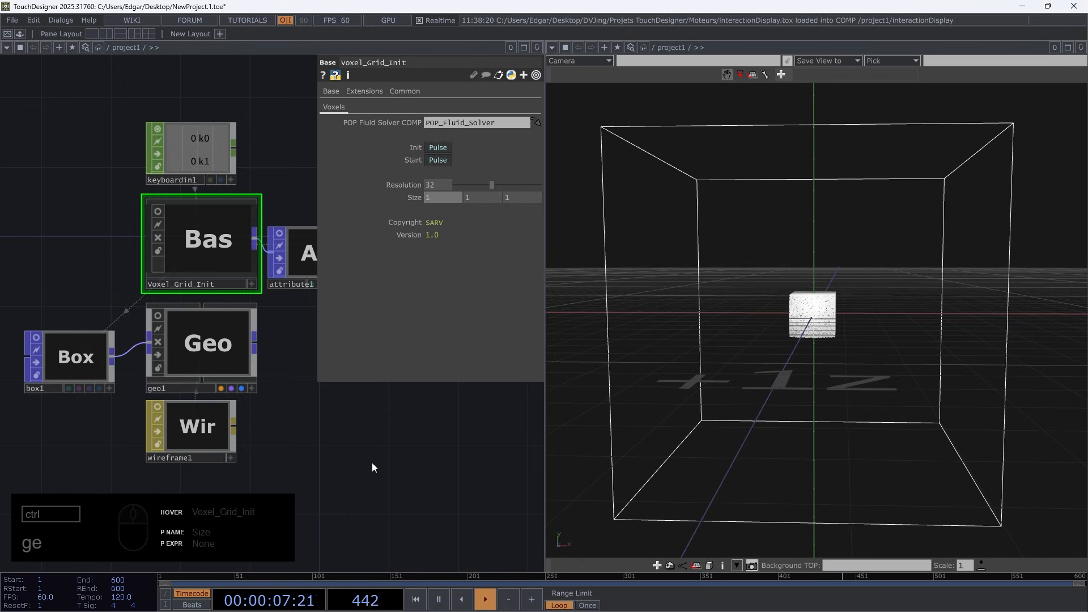
Reinitialize the fluid simulation and switch geo1's display off and back on to check the grid bounds
{"action": "left_click_drag", "start_coordinate": [335, 432], "coordinate": [93, 433]}
{"action": "scroll", "coordinate": [92, 433], "scroll_direction": "down", "scroll_amount": 3}
{"action": "scroll", "coordinate": [196, 297], "scroll_direction": "up", "scroll_amount": 6}
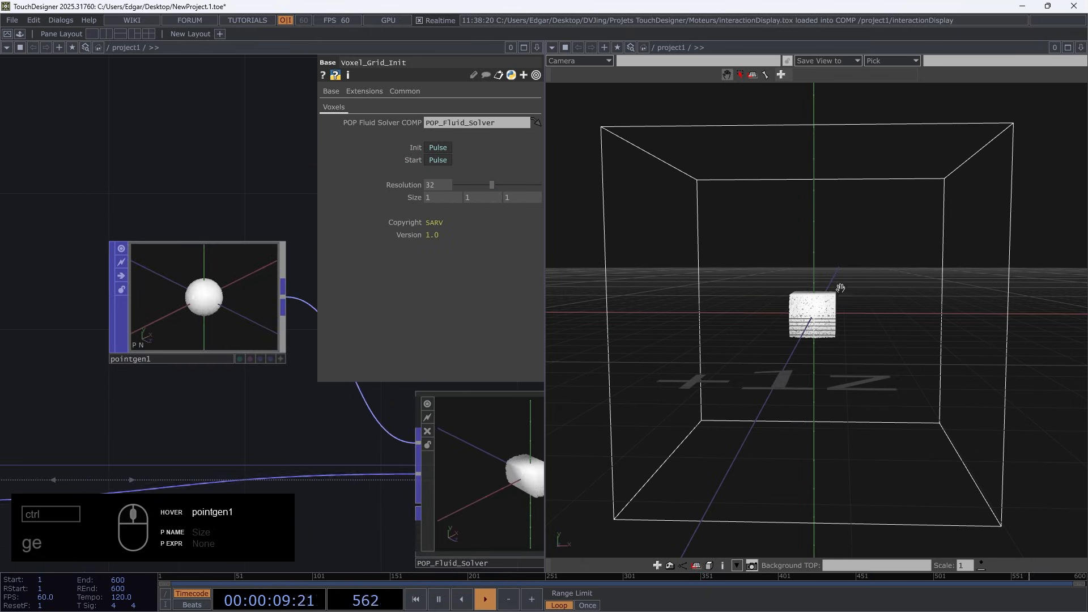
{"action": "scroll", "coordinate": [139, 352], "scroll_direction": "down", "scroll_amount": 6}
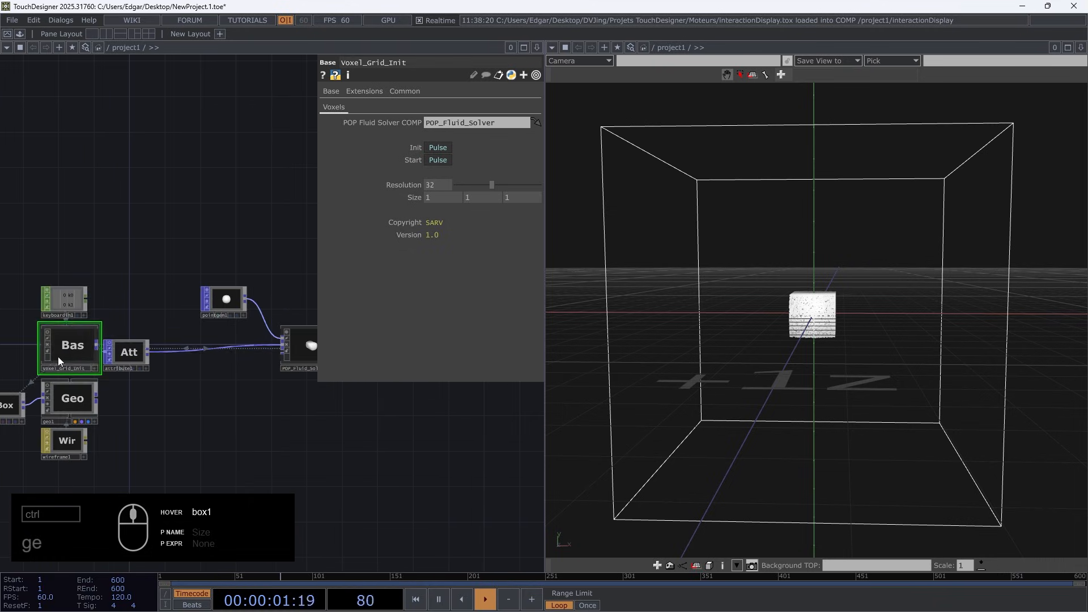
{"action": "key", "text": "1"}
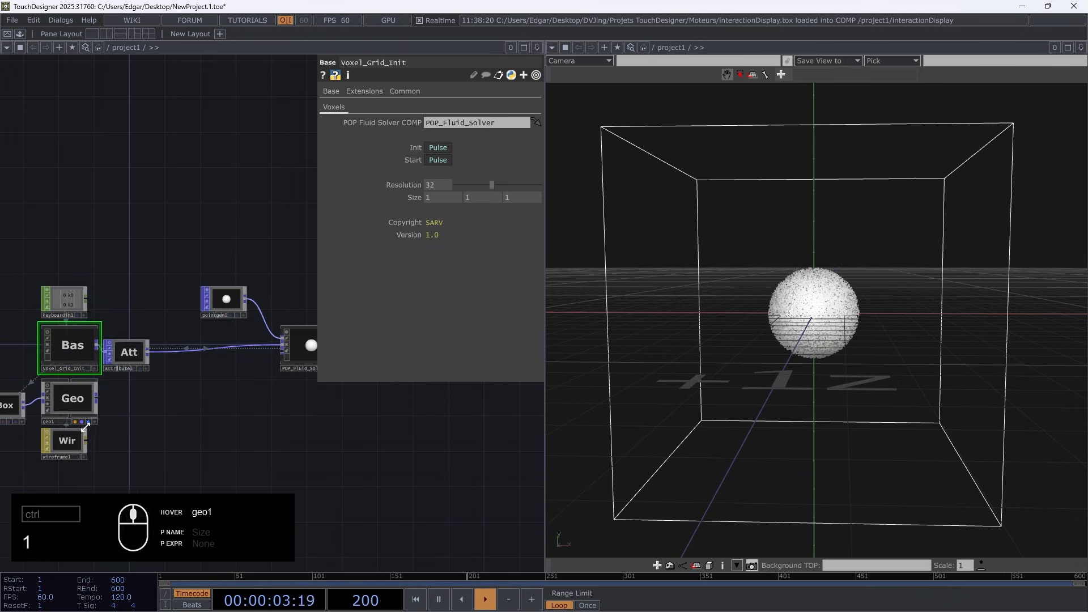
{"action": "scroll", "coordinate": [85, 428], "scroll_direction": "up", "scroll_amount": 3}
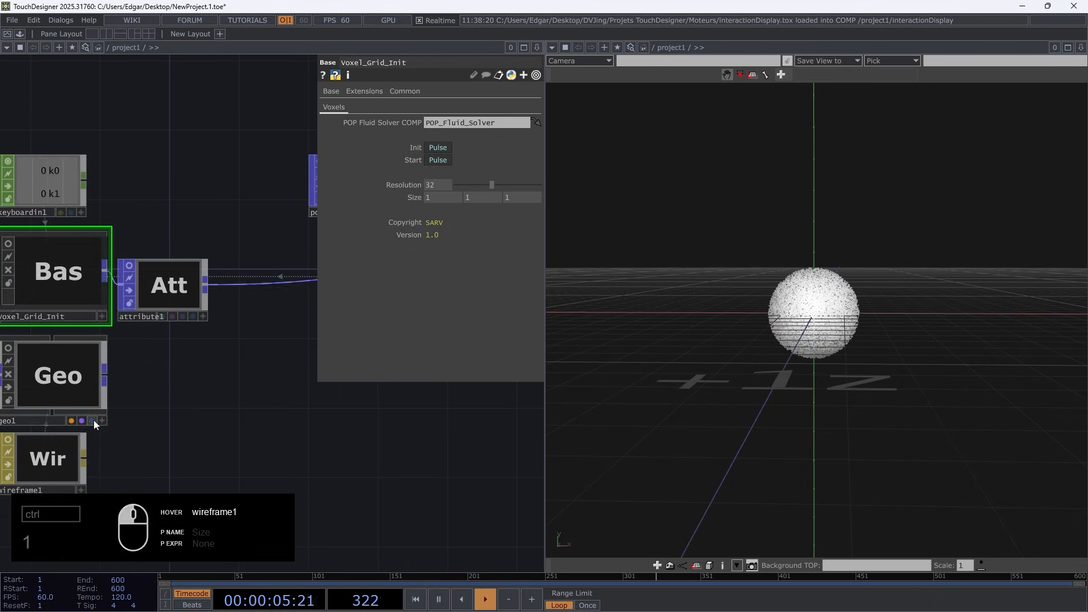
{"action": "left_click", "coordinate": [93, 421]}
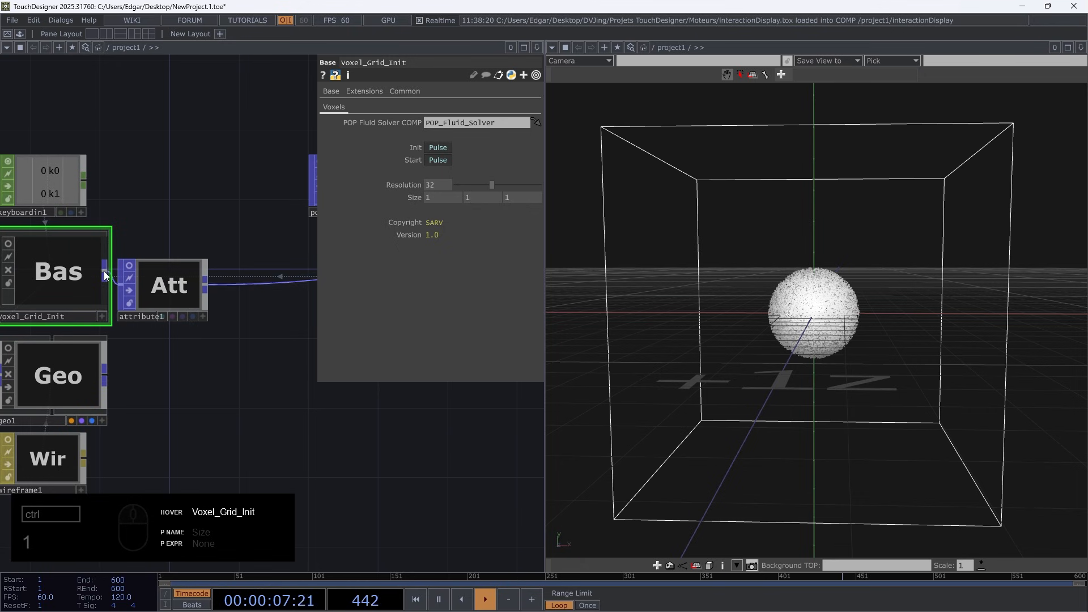
{"action": "left_click_drag", "start_coordinate": [839, 362], "coordinate": [884, 339]}
Insert a Transform POP between pointgen1 and POP_Fluid_Solver
{"action": "left_click_drag", "start_coordinate": [422, 451], "coordinate": [237, 447]}
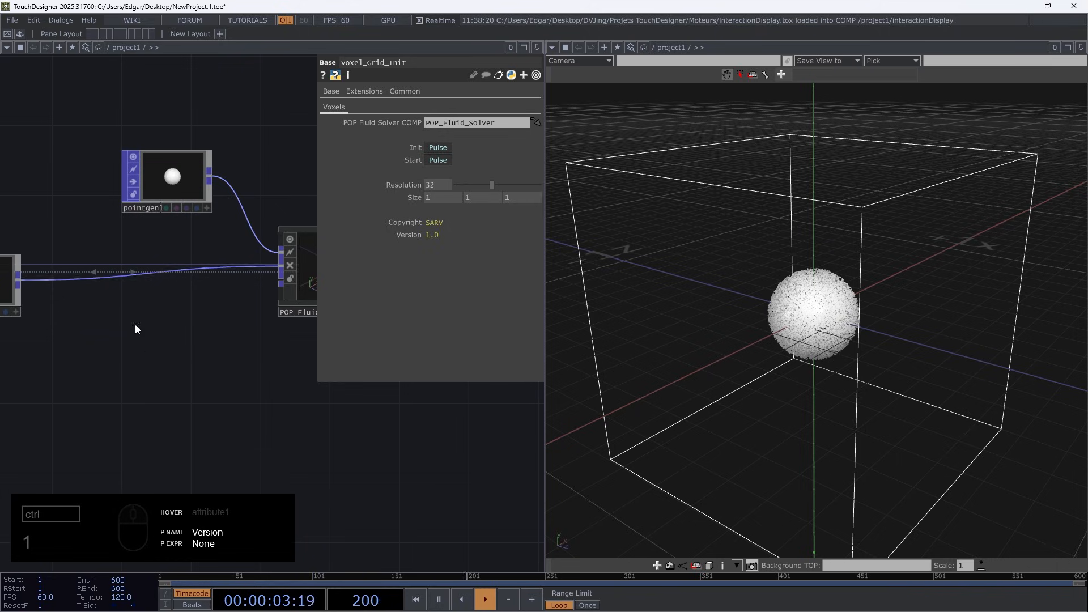
{"action": "left_click_drag", "start_coordinate": [236, 387], "coordinate": [71, 441]}
{"action": "right_click_drag", "start_coordinate": [396, 457], "coordinate": [177, 245]}
{"action": "left_click_drag", "start_coordinate": [194, 332], "coordinate": [281, 332]}
{"action": "left_click_drag", "start_coordinate": [205, 275], "coordinate": [357, 348]}
{"action": "left_click_drag", "start_coordinate": [162, 308], "coordinate": [126, 238]}
{"action": "right_click", "coordinate": [160, 237]}
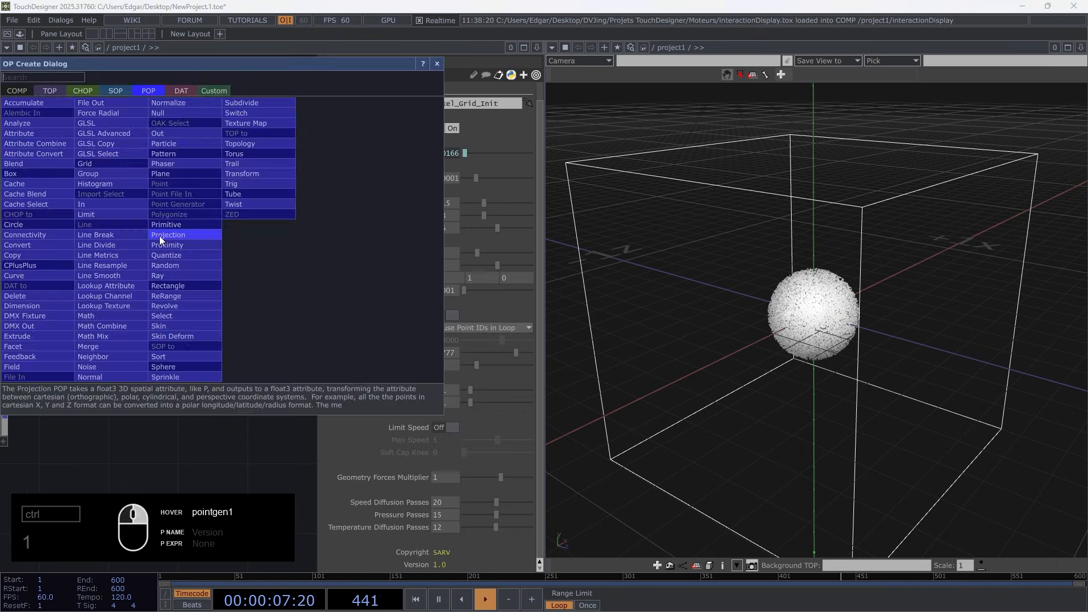
{"action": "left_click", "coordinate": [242, 174]}
{"action": "left_click", "coordinate": [225, 243]}
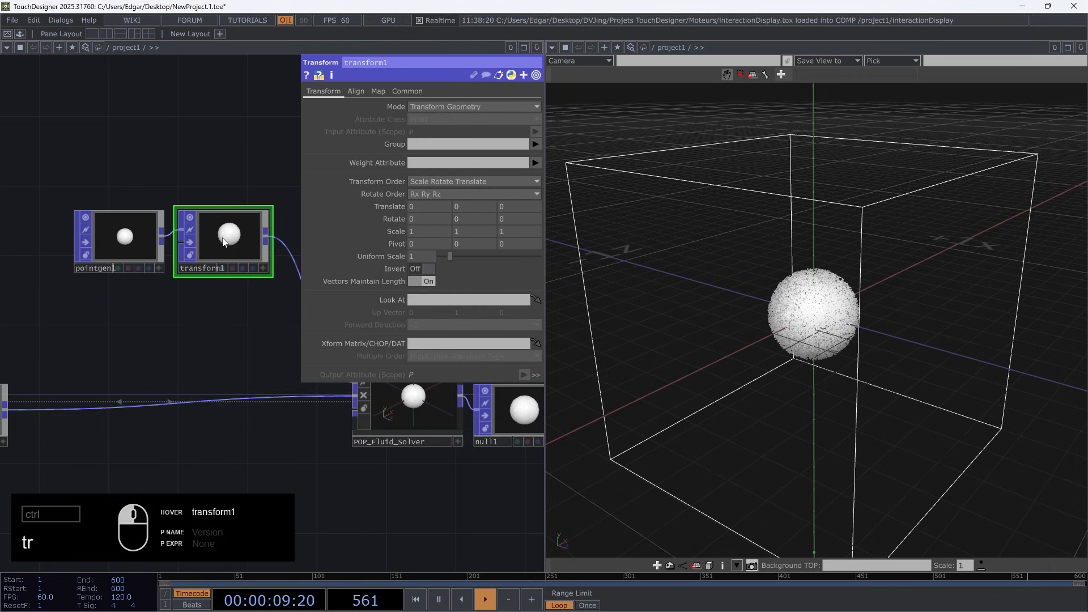
Add a Noise CHOP directly above transform1
{"action": "double_click", "coordinate": [178, 159]}
{"action": "type", "text": "b"}
{"action": "left_click", "coordinate": [85, 35]}
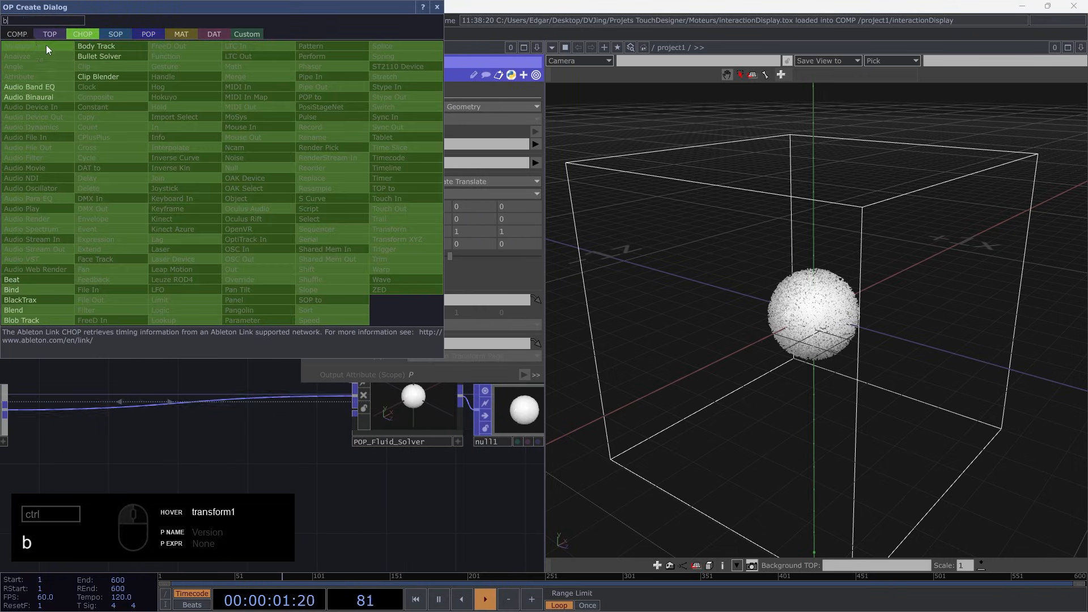
{"action": "key", "text": "BackSpace"}
{"action": "type", "text": "noise"}
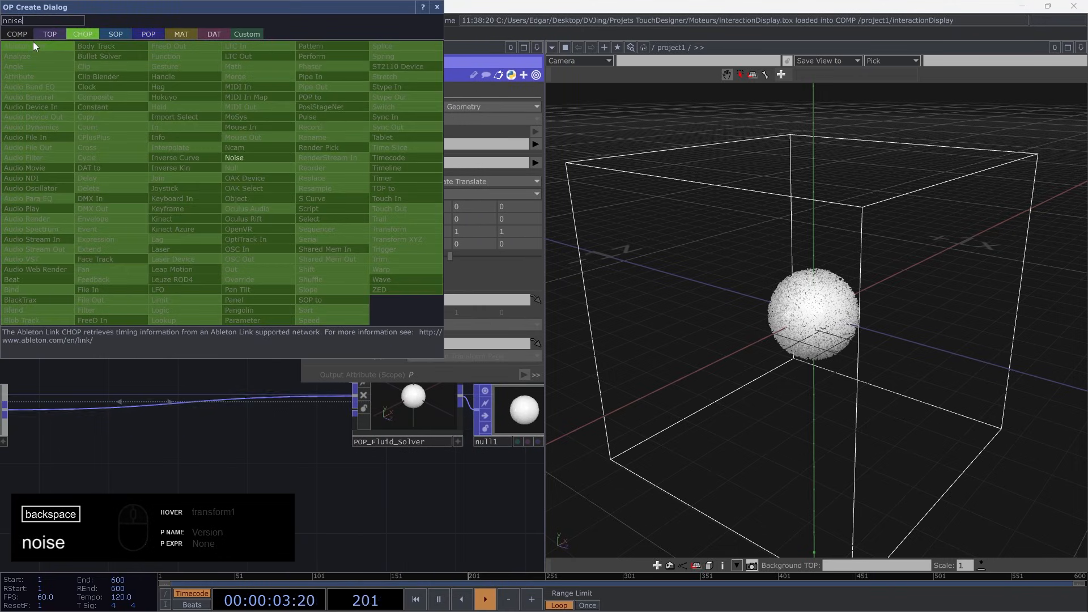
{"action": "left_click", "coordinate": [234, 158]}
{"action": "left_click", "coordinate": [265, 153]}
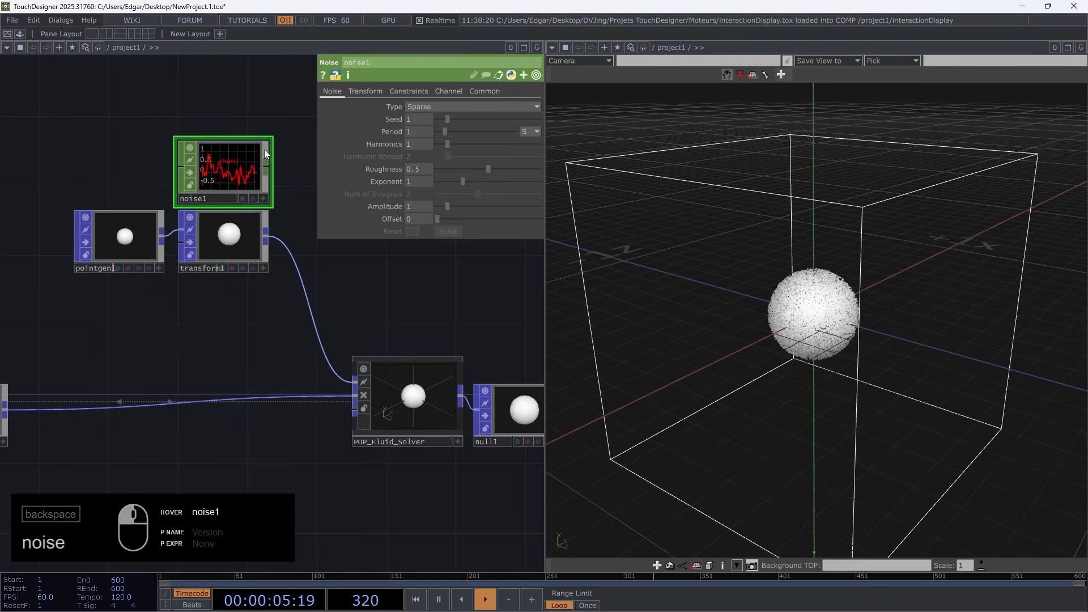
Turn on Time Slice for noise1 and set its channel names to tr[xyz]
{"action": "left_click", "coordinate": [490, 92]}
{"action": "left_click", "coordinate": [423, 107]}
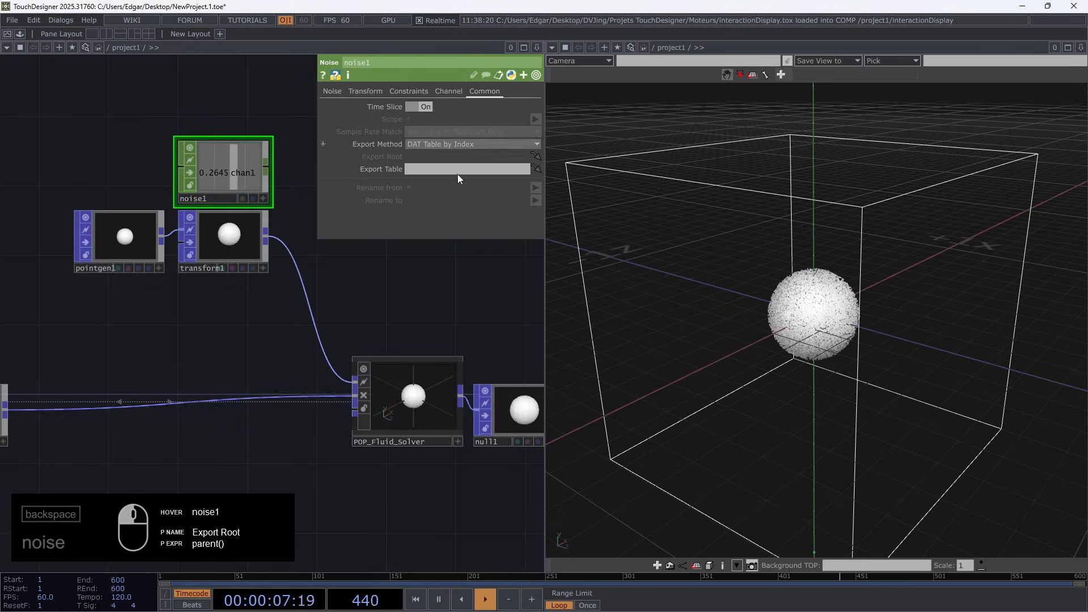
{"action": "left_click", "coordinate": [447, 91]}
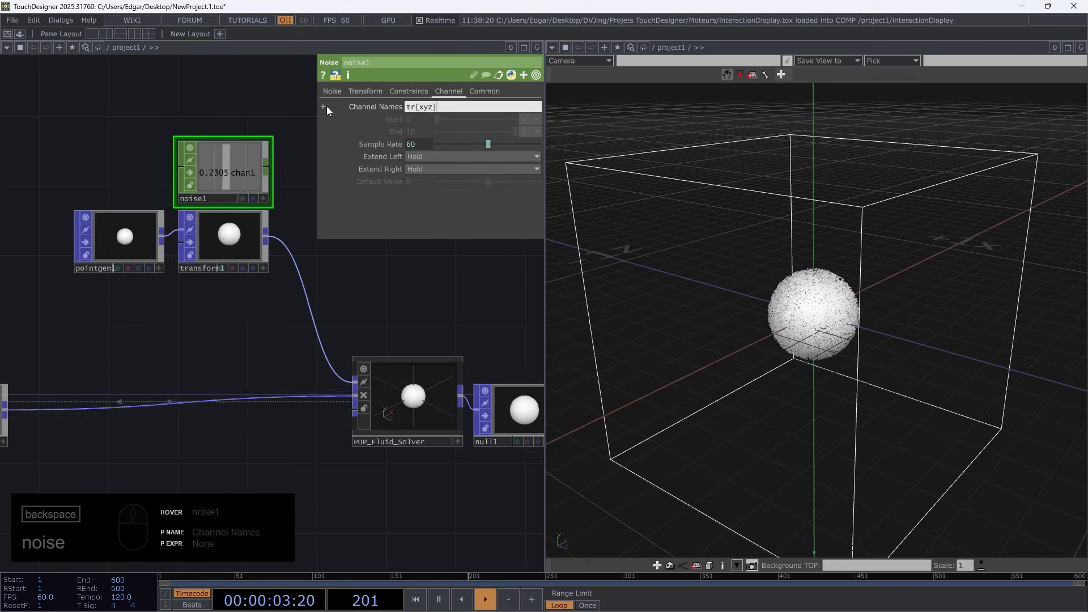
{"action": "scroll", "coordinate": [232, 152], "scroll_direction": "up", "scroll_amount": 5}
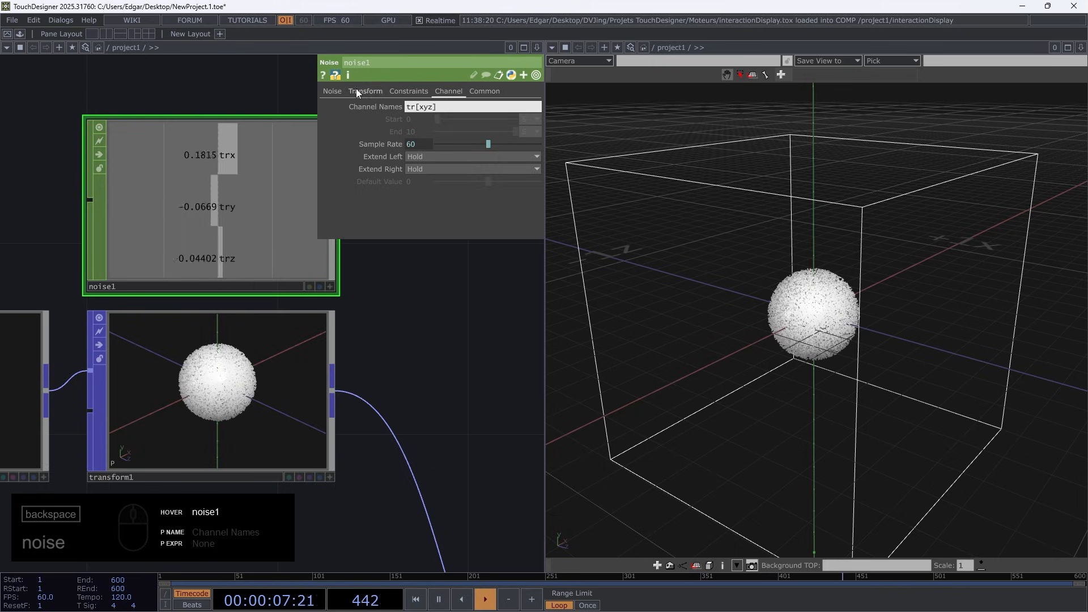
Set noise1's seed to 1.1, period to 5 and amplitude to 0.7
{"action": "left_click", "coordinate": [339, 92]}
{"action": "middle_click_drag", "start_coordinate": [424, 120], "coordinate": [428, 121]}
{"action": "middle_click_drag", "start_coordinate": [424, 133], "coordinate": [430, 124]}
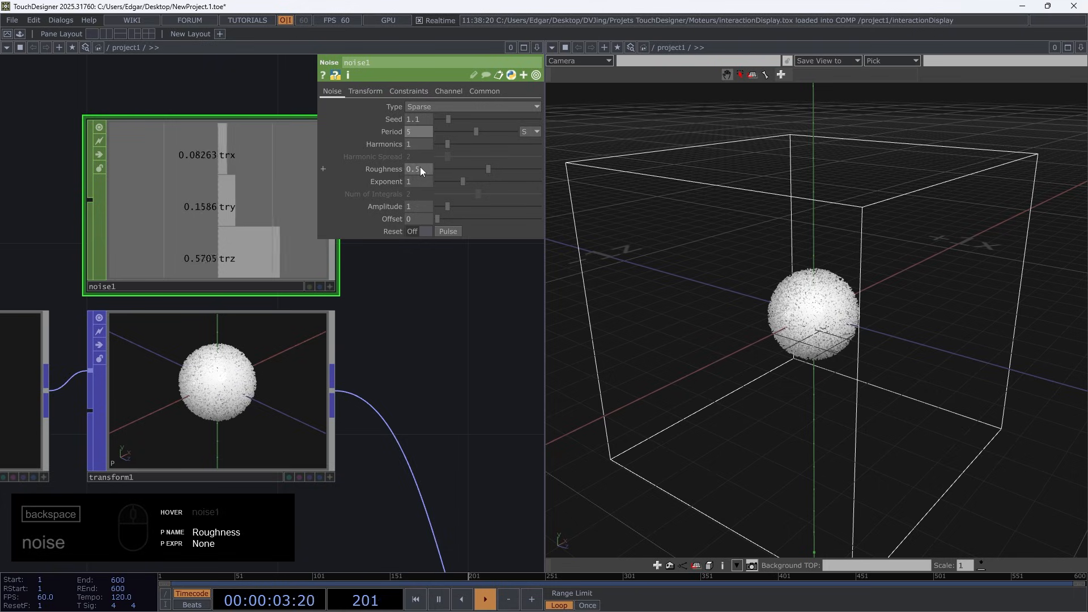
{"action": "middle_click_drag", "start_coordinate": [420, 207], "coordinate": [324, 208]}
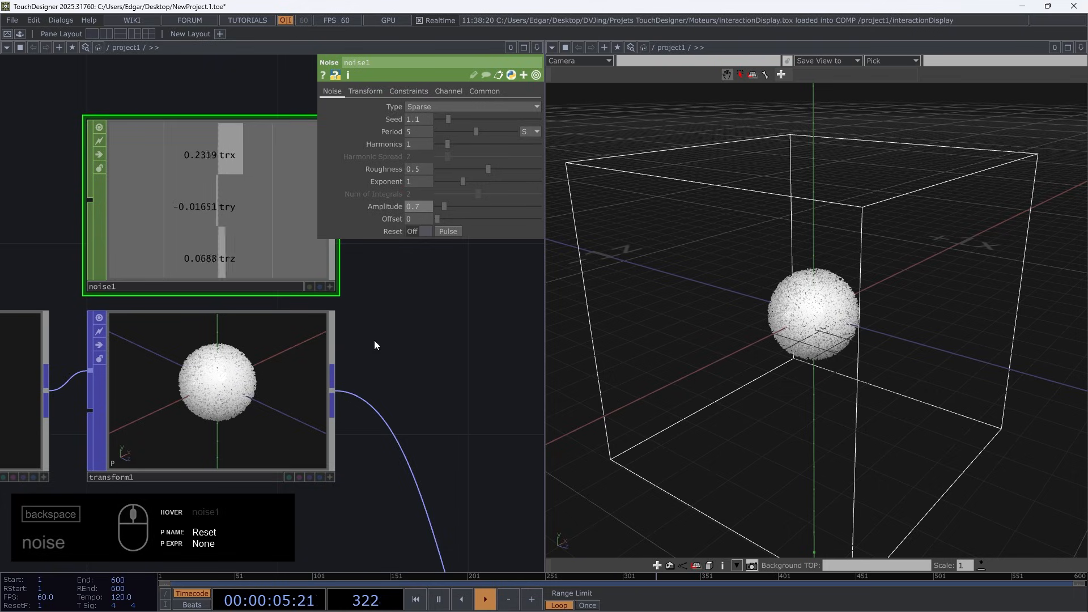
Drive transform1's X, Y and Z translation with noise1's trx, try and trz channels
{"action": "left_click", "coordinate": [243, 403]}
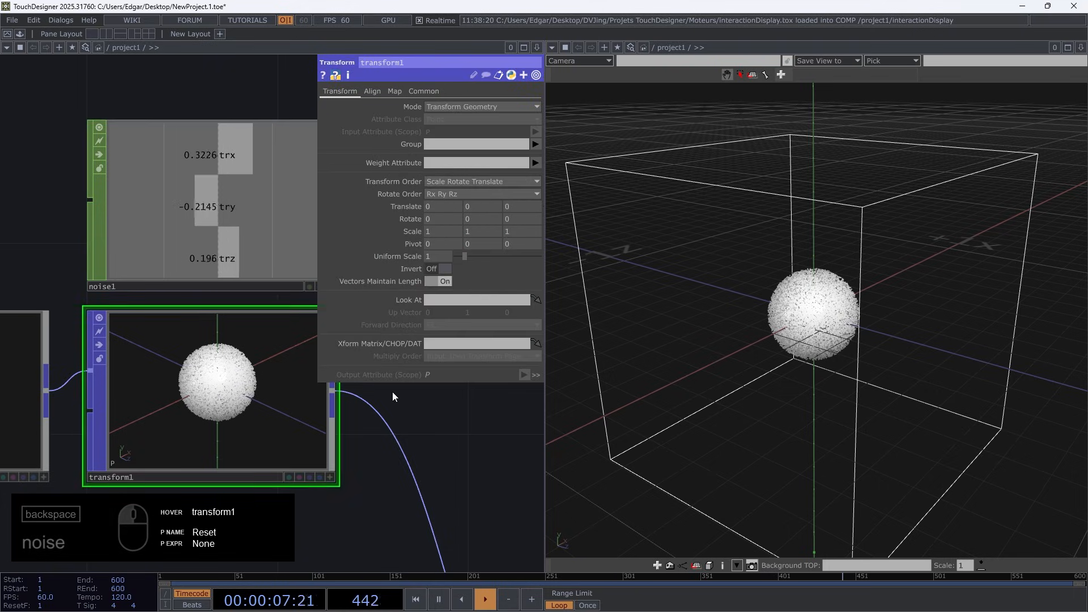
{"action": "scroll", "coordinate": [413, 413], "scroll_direction": "down", "scroll_amount": 2}
{"action": "left_click_drag", "start_coordinate": [413, 413], "coordinate": [366, 428]}
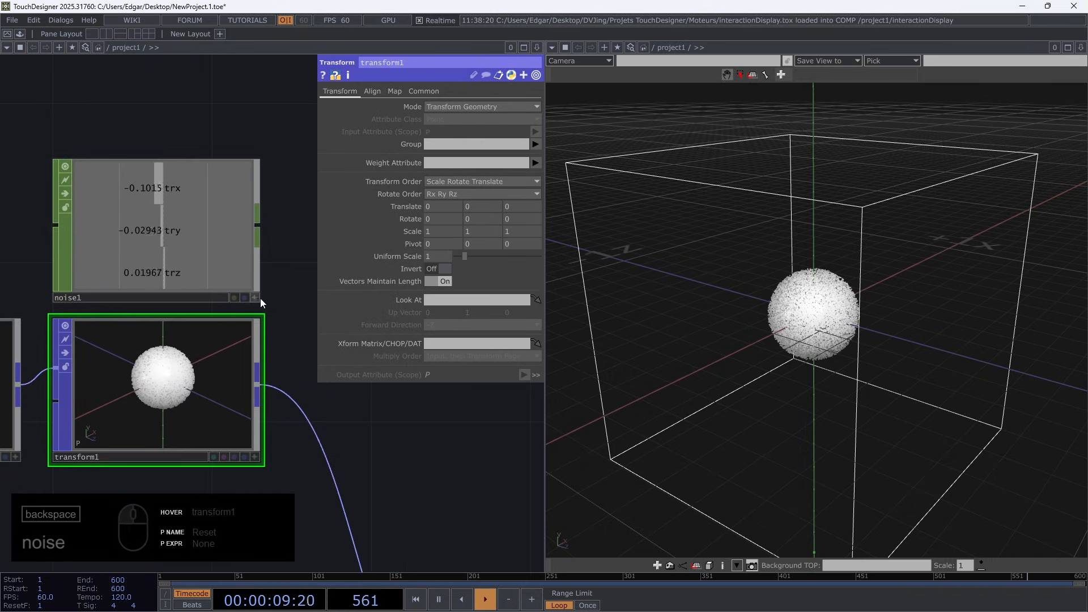
{"action": "left_click", "coordinate": [255, 299]}
{"action": "left_click_drag", "start_coordinate": [206, 198], "coordinate": [445, 207]}
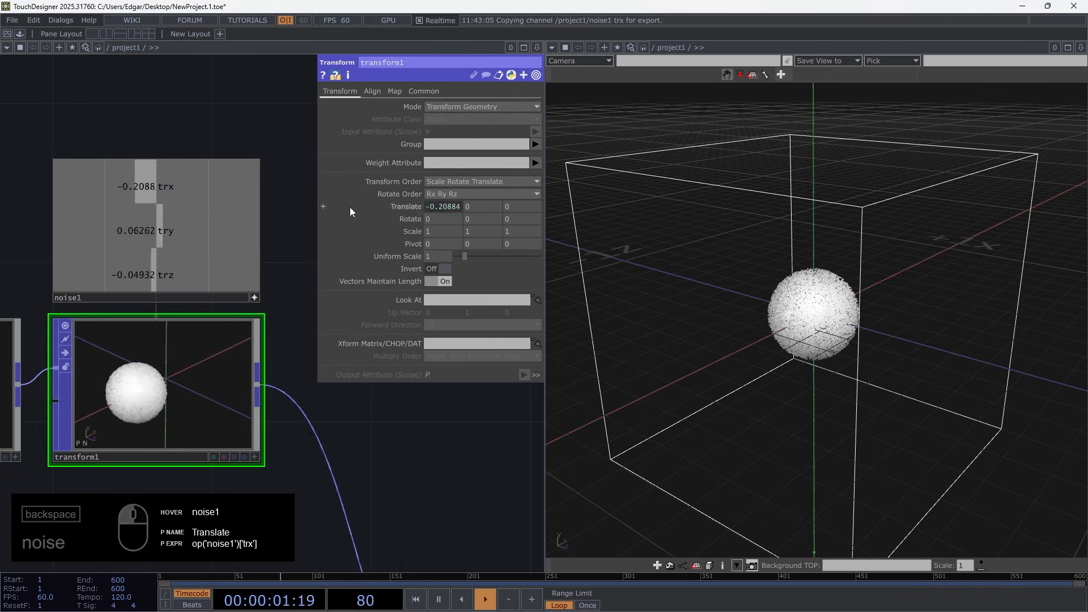
{"action": "left_click_drag", "start_coordinate": [165, 231], "coordinate": [486, 209]}
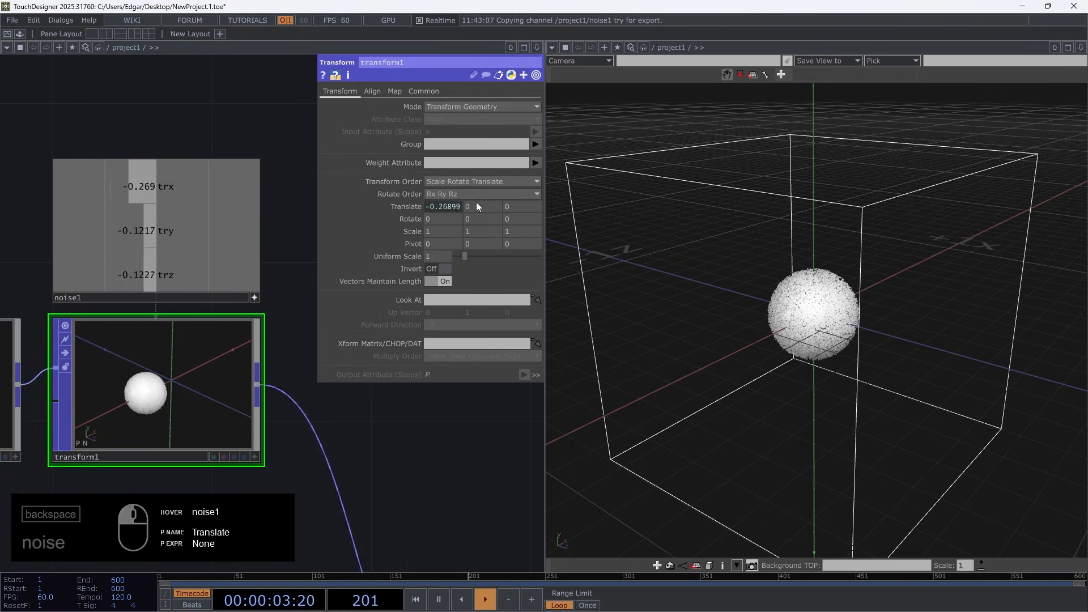
{"action": "left_click_drag", "start_coordinate": [162, 275], "coordinate": [531, 207]}
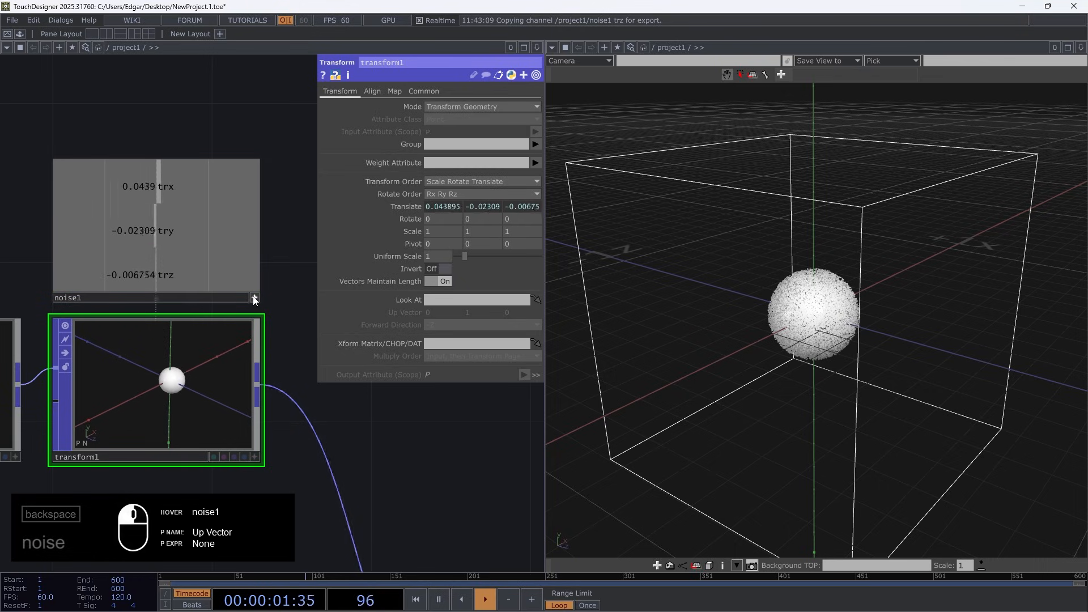
Reinitialize the fluid simulation repeatedly to check the particles' noise-driven starting position inside the box
{"action": "scroll", "coordinate": [296, 441], "scroll_direction": "down", "scroll_amount": 2}
{"action": "left_click_drag", "start_coordinate": [335, 469], "coordinate": [227, 317]}
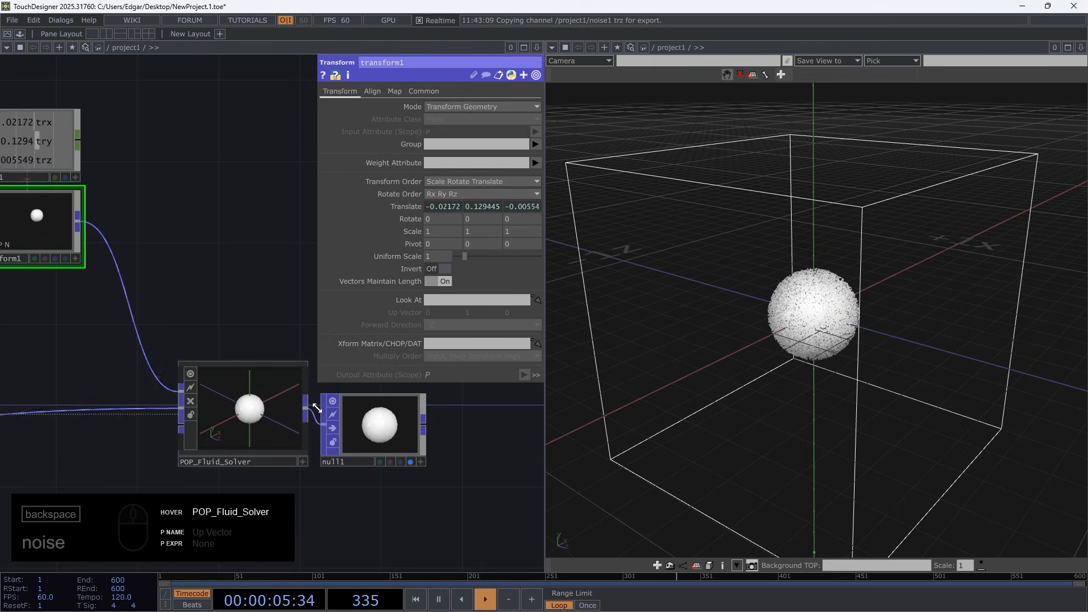
{"action": "scroll", "coordinate": [208, 283], "scroll_direction": "down", "scroll_amount": 1}
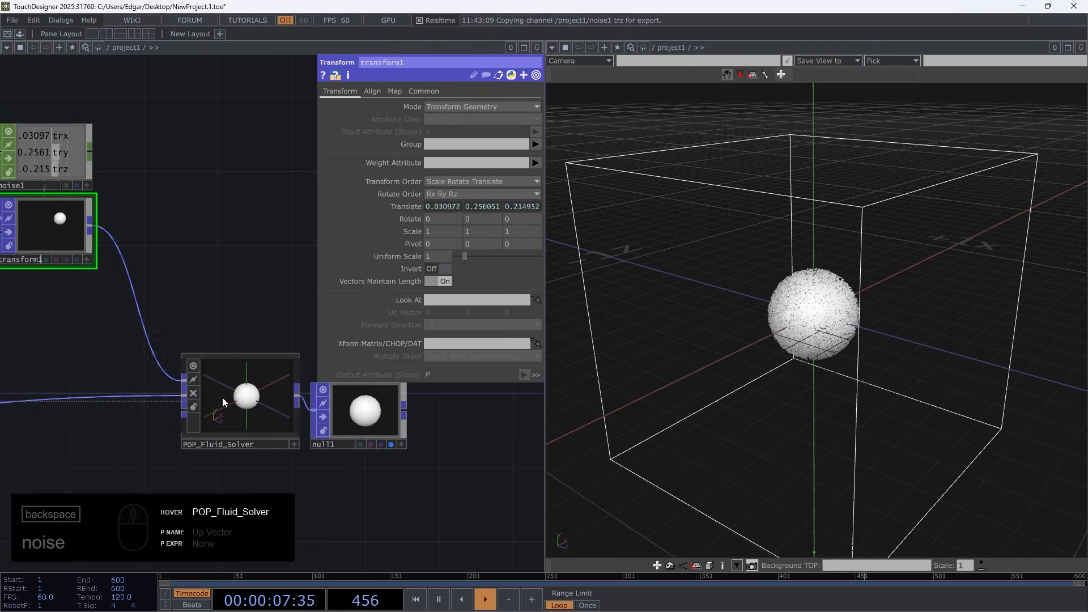
{"action": "left_click_drag", "start_coordinate": [286, 242], "coordinate": [441, 224]}
{"action": "middle_click_drag", "start_coordinate": [181, 293], "coordinate": [194, 370]}
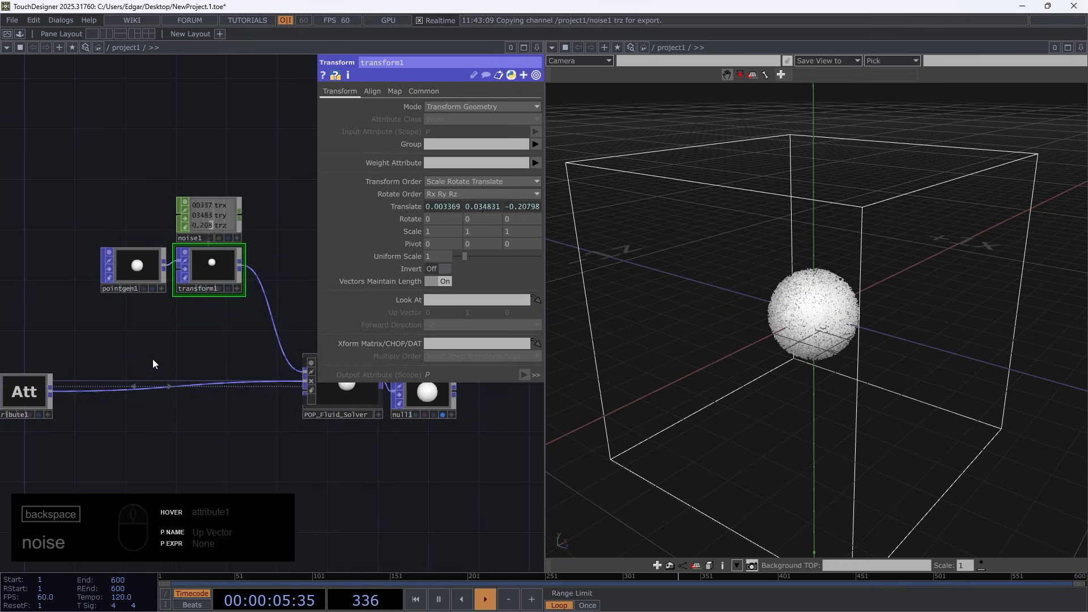
{"action": "key", "text": "1"}
{"action": "key", "text": "1"}
{"action": "key", "text": "1"}
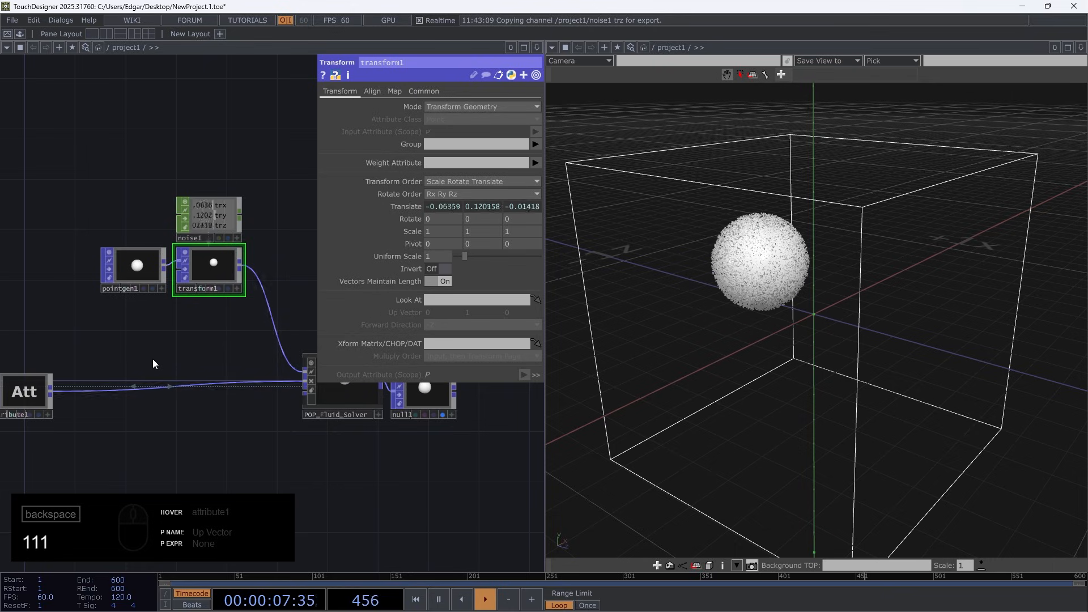
{"action": "key", "text": "1"}
{"action": "key", "text": "1"}
{"action": "key", "text": "1"}
{"action": "key", "text": "1"}
{"action": "key", "text": "1"}
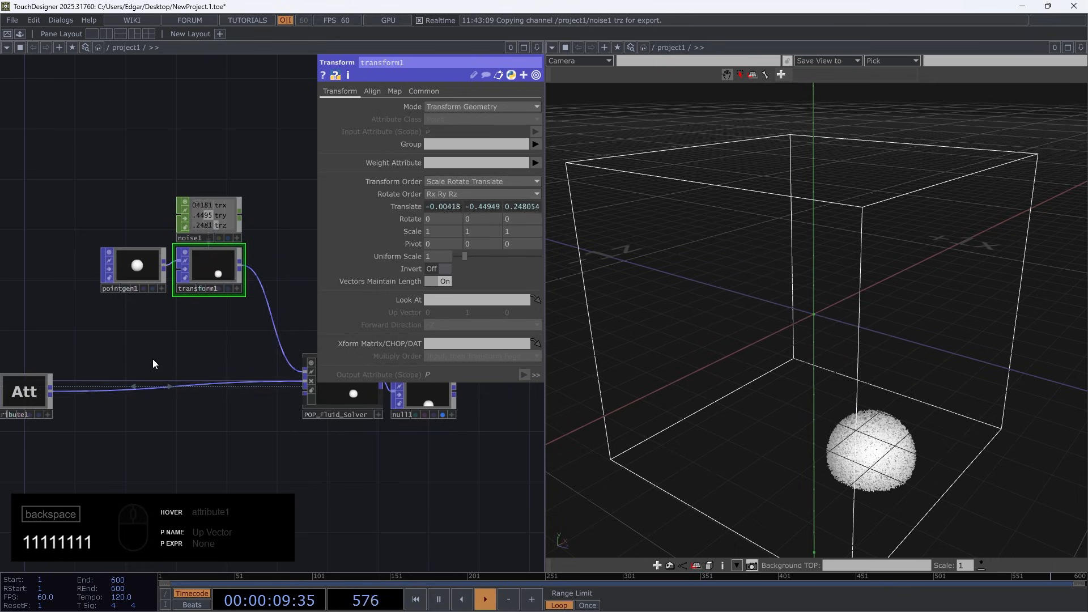
{"action": "key", "text": "1"}
{"action": "key", "text": "1"}
{"action": "key", "text": "1"}
{"action": "key", "text": "1"}
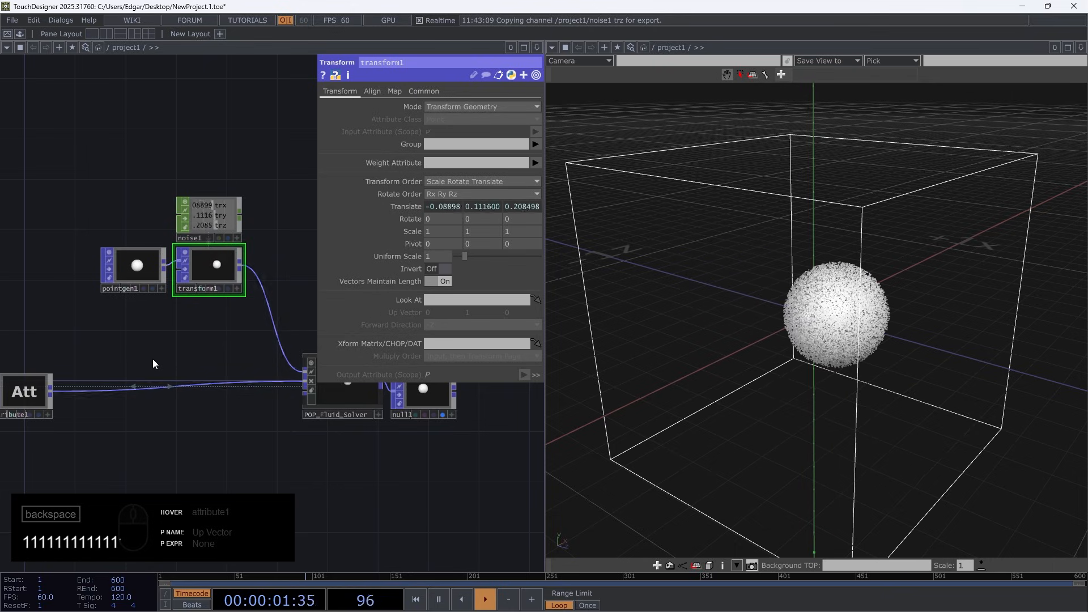
Turn on Particles Life for POP_Fluid_Solver
{"action": "left_click_drag", "start_coordinate": [297, 450], "coordinate": [202, 438]}
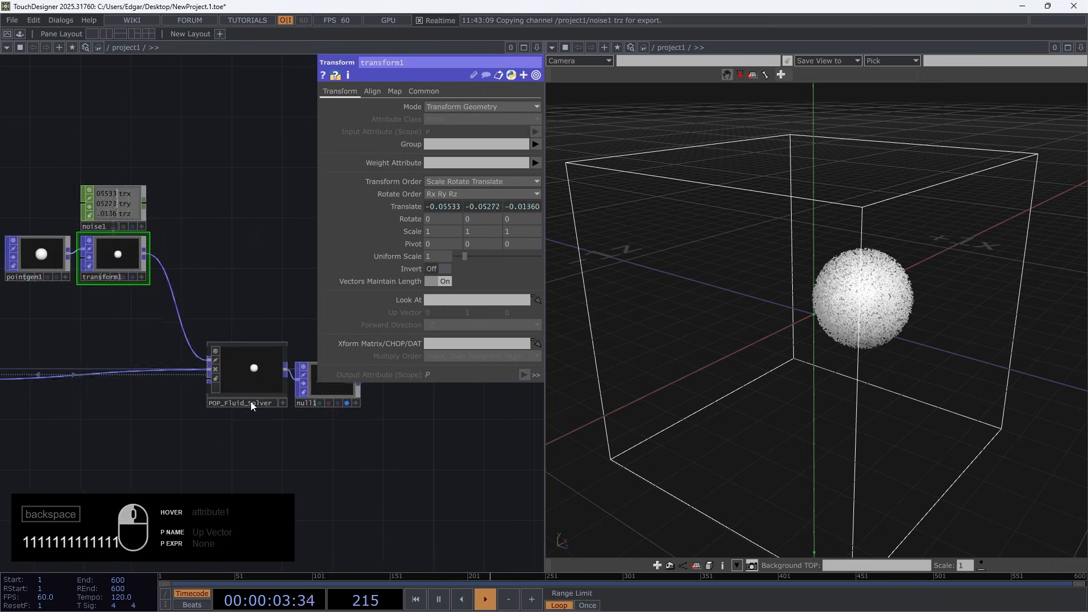
{"action": "left_click", "coordinate": [257, 365]}
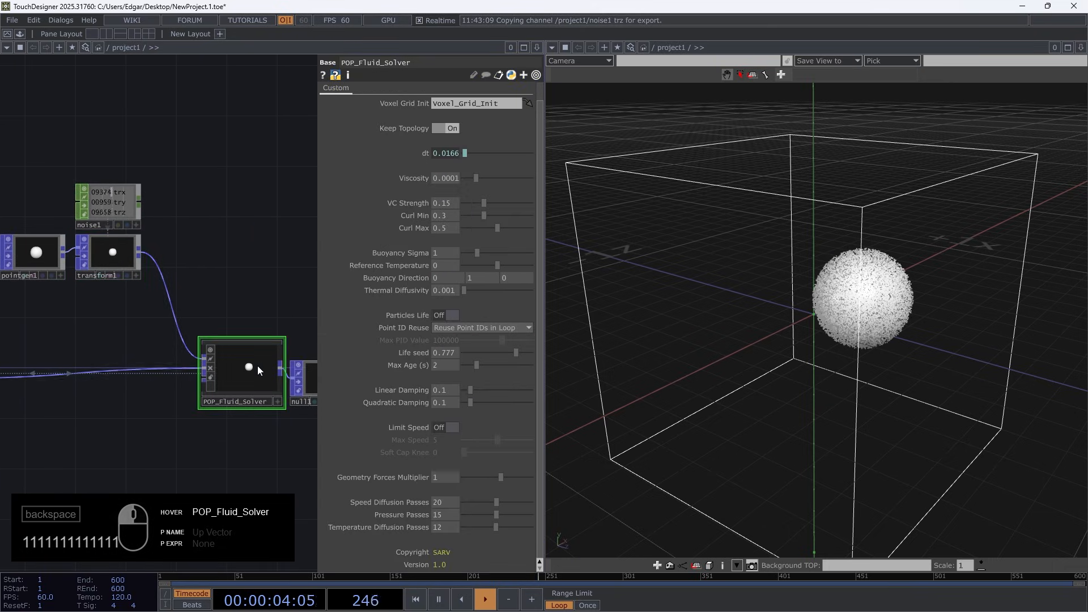
{"action": "left_click", "coordinate": [446, 314]}
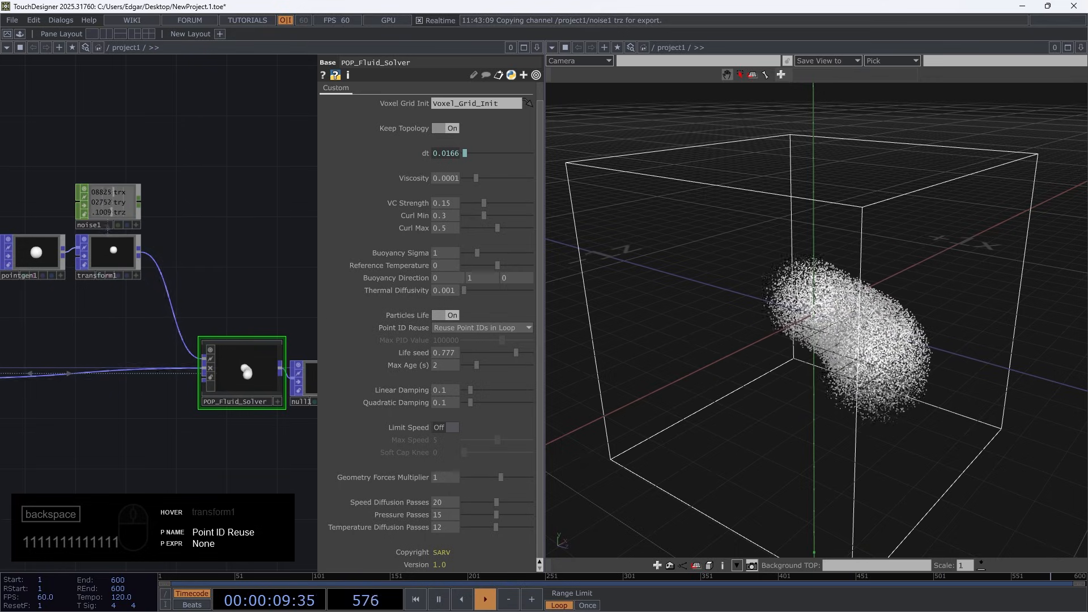
Bypass transform1 so the emitter sphere stays at the centre of the bounds box
{"action": "left_click_drag", "start_coordinate": [792, 348], "coordinate": [709, 345]}
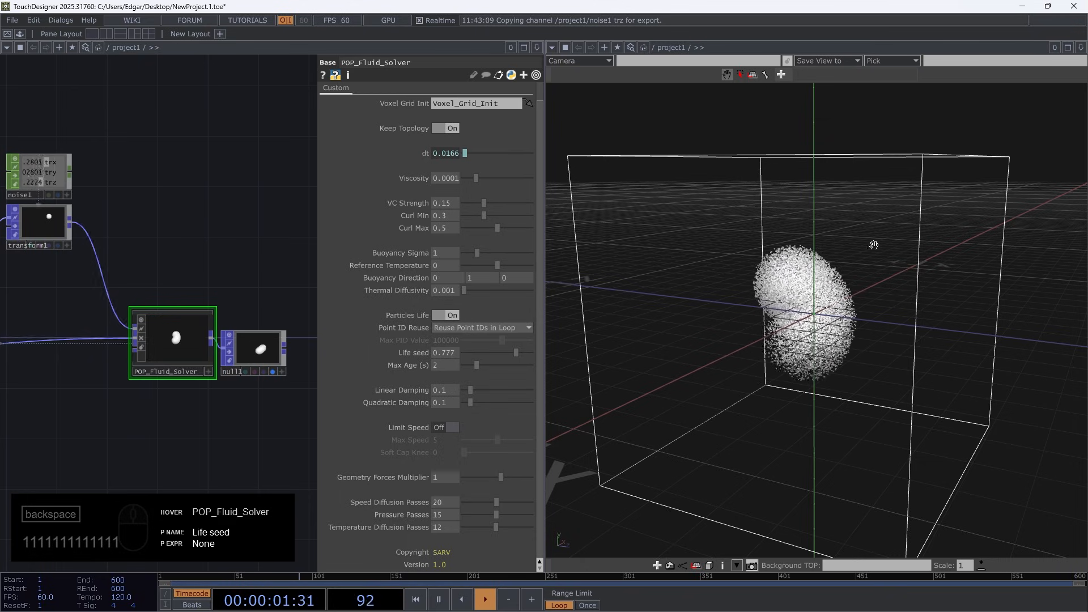
{"action": "left_click_drag", "start_coordinate": [709, 320], "coordinate": [567, 398]}
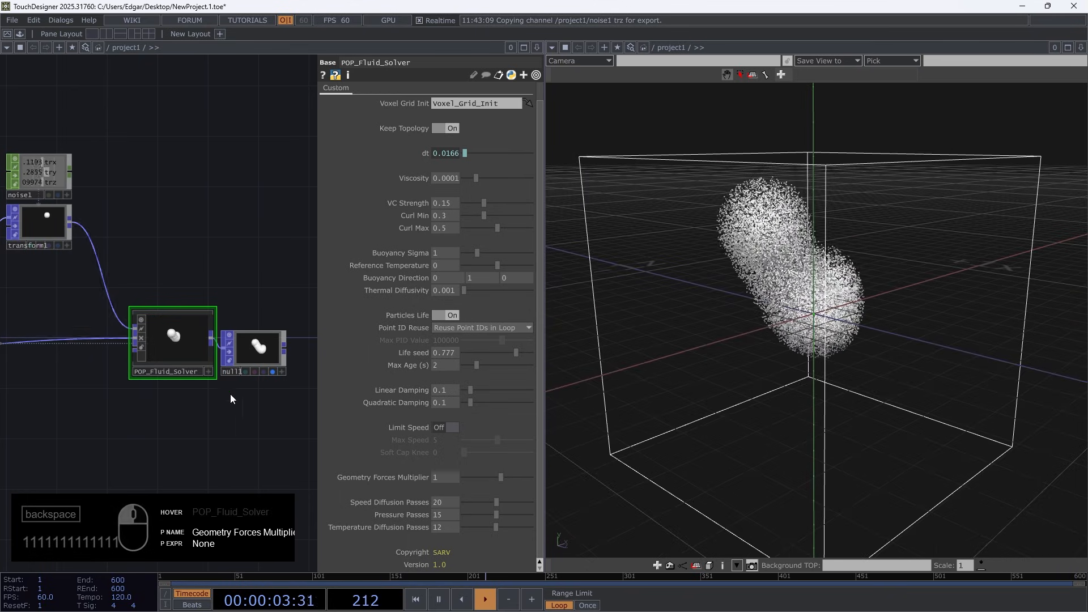
{"action": "left_click_drag", "start_coordinate": [35, 410], "coordinate": [190, 348]}
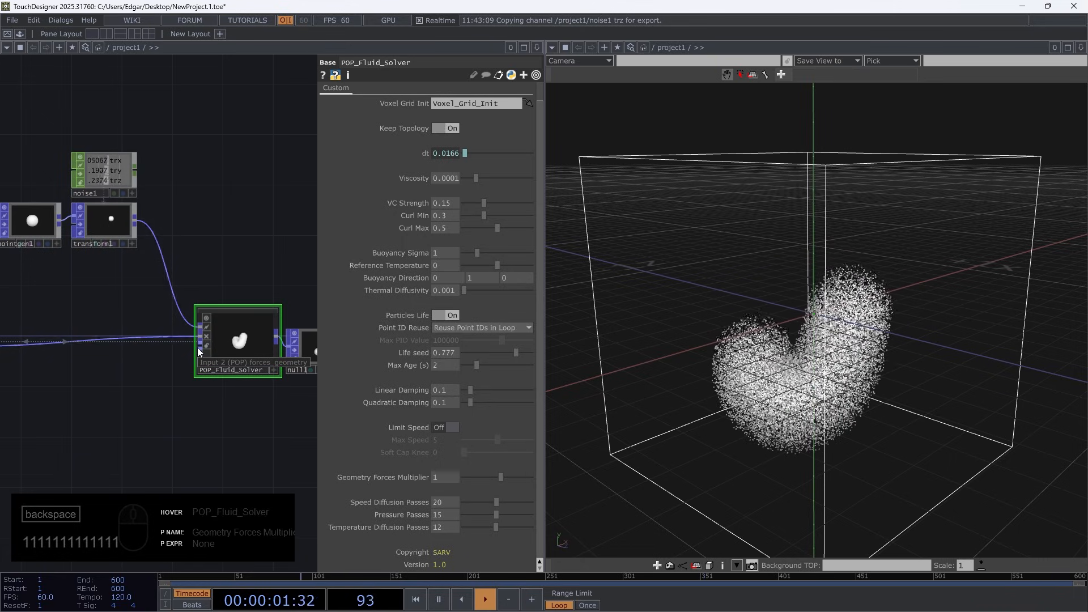
{"action": "left_click", "coordinate": [81, 228]}
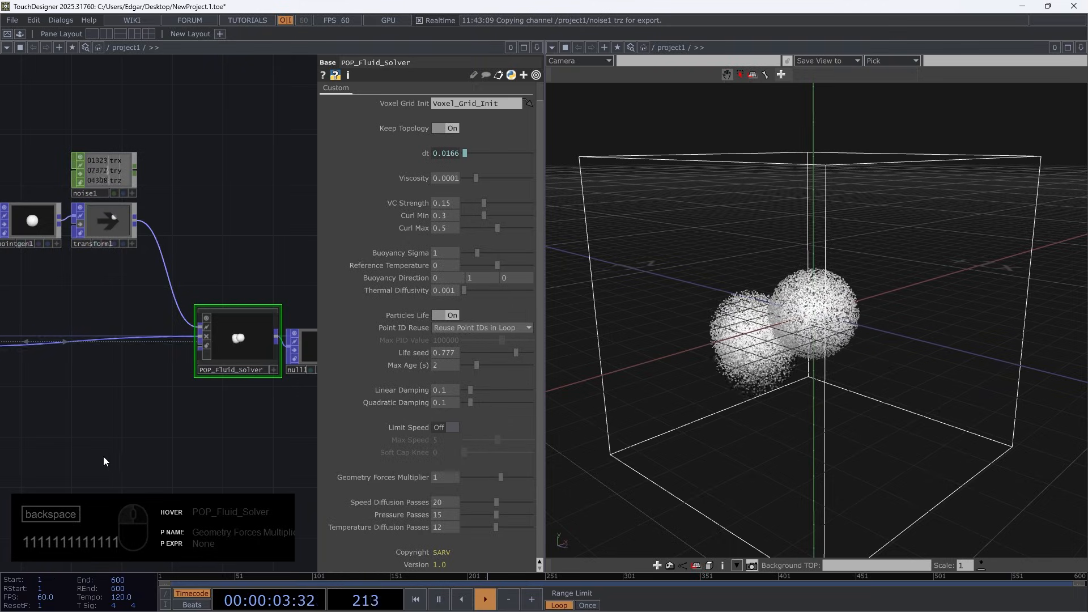
Duplicate pointgen1 below the emitter chain and connect the copy to POP_Fluid_Solver's forces_geometry input
{"action": "left_click_drag", "start_coordinate": [545, 475], "coordinate": [716, 487]}
{"action": "left_click_drag", "start_coordinate": [254, 427], "coordinate": [372, 396]}
{"action": "left_click", "coordinate": [145, 190]}
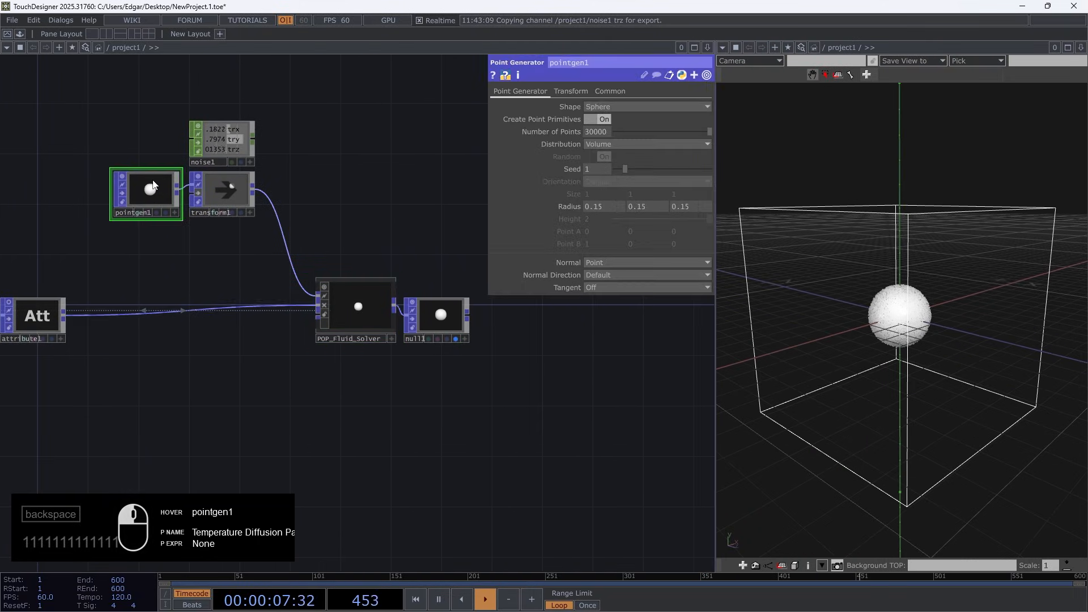
{"action": "key", "text": "ctrl+c"}
{"action": "key", "text": "ctrl+v"}
{"action": "left_click_drag", "start_coordinate": [144, 257], "coordinate": [148, 357]}
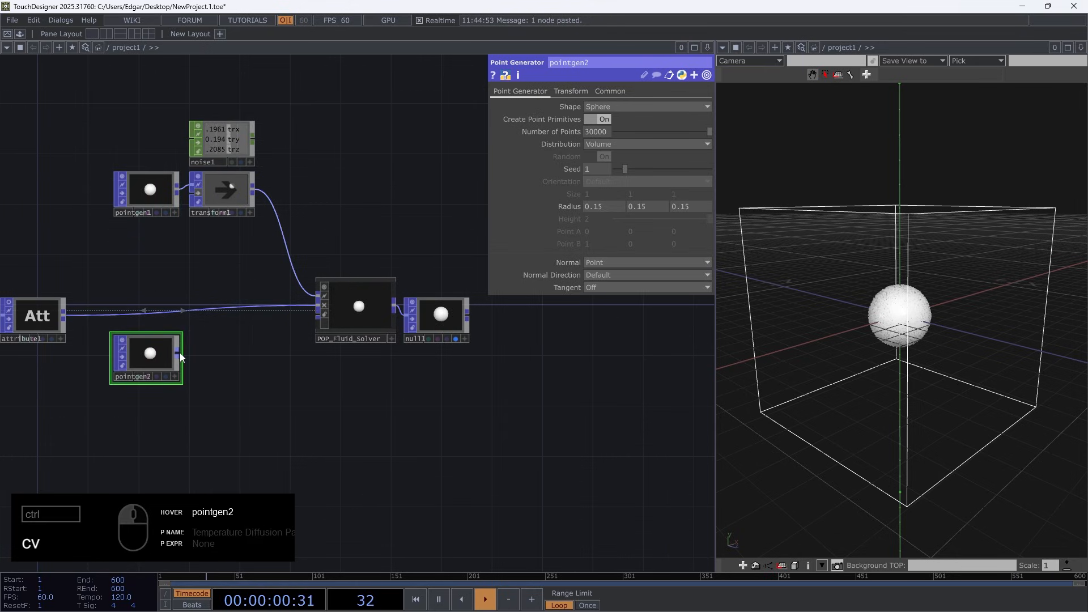
{"action": "left_click", "coordinate": [308, 318]}
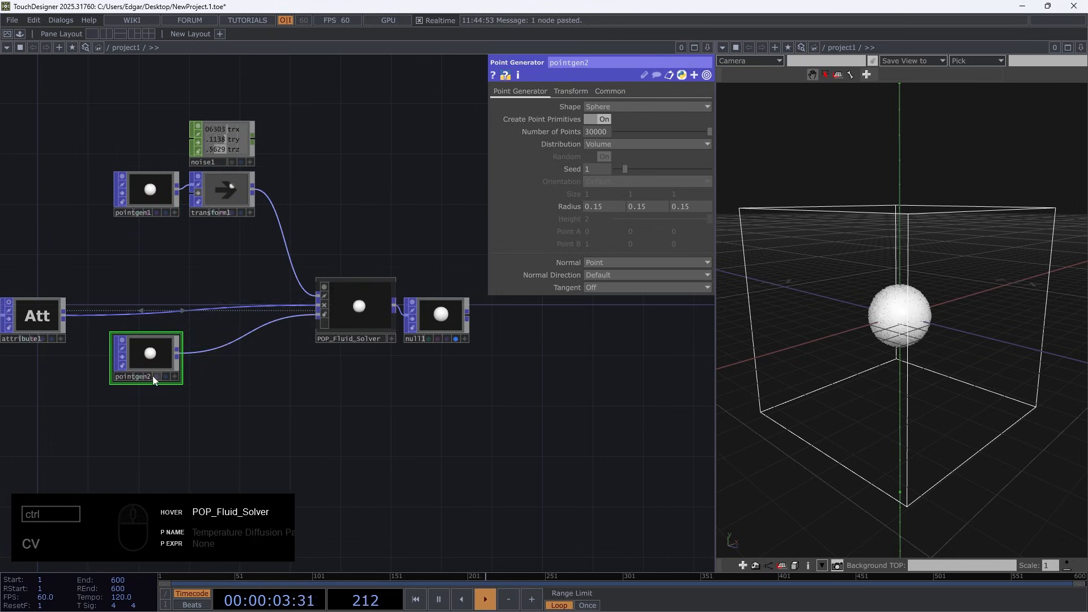
Display pointgen2 in the viewer and shift its X translation to 0.3 and back to 0 to push the particles
{"action": "scroll", "coordinate": [195, 331], "scroll_direction": "up", "scroll_amount": 3}
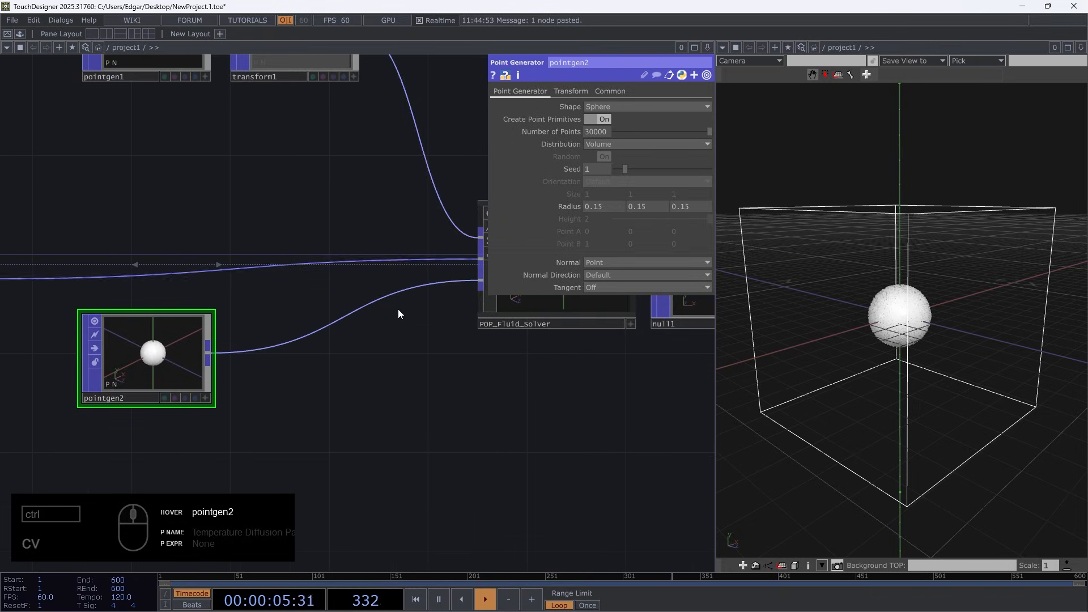
{"action": "left_click", "coordinate": [575, 92]}
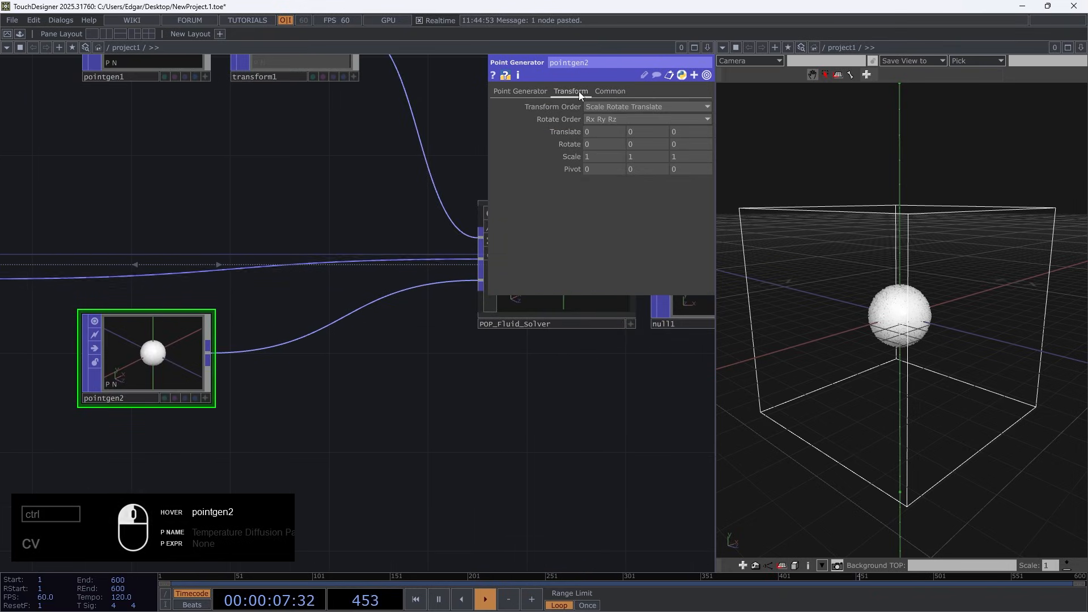
{"action": "left_click", "coordinate": [195, 397]}
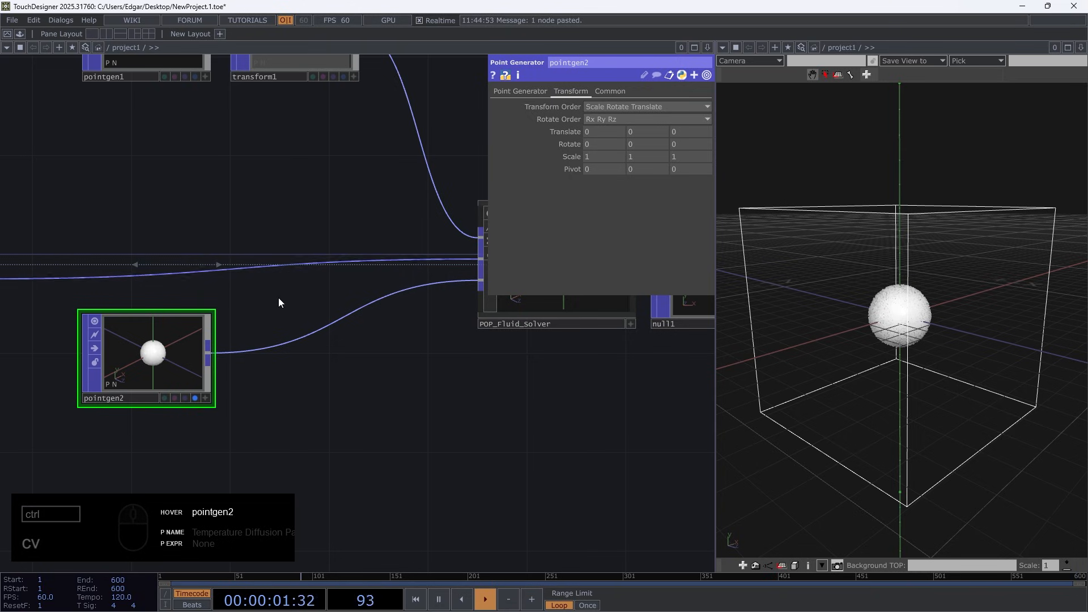
{"action": "middle_click_drag", "start_coordinate": [615, 131], "coordinate": [598, 110]}
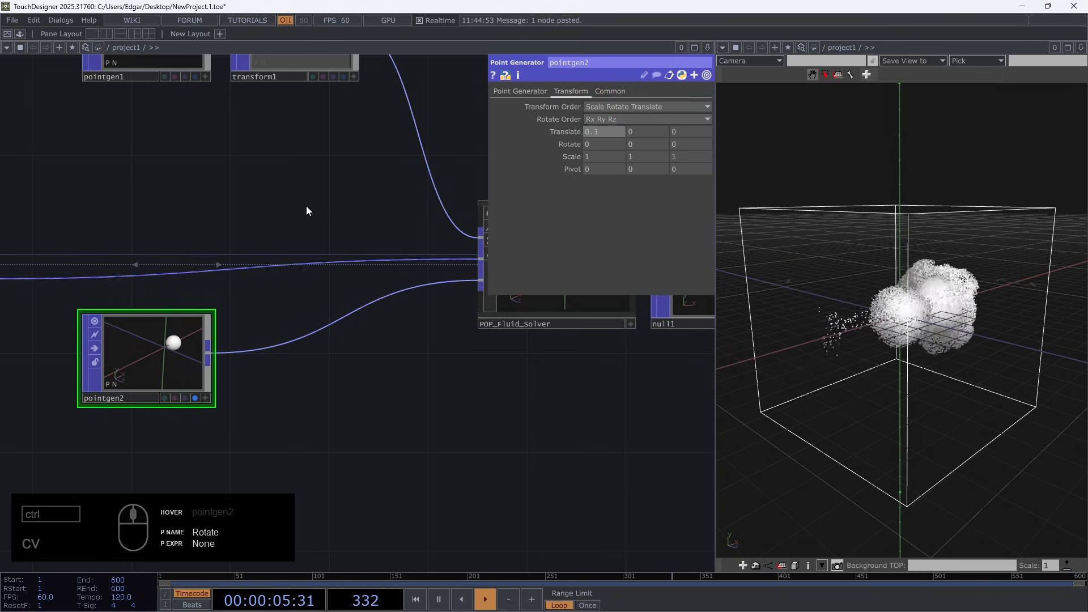
{"action": "left_click_drag", "start_coordinate": [287, 185], "coordinate": [246, 319]}
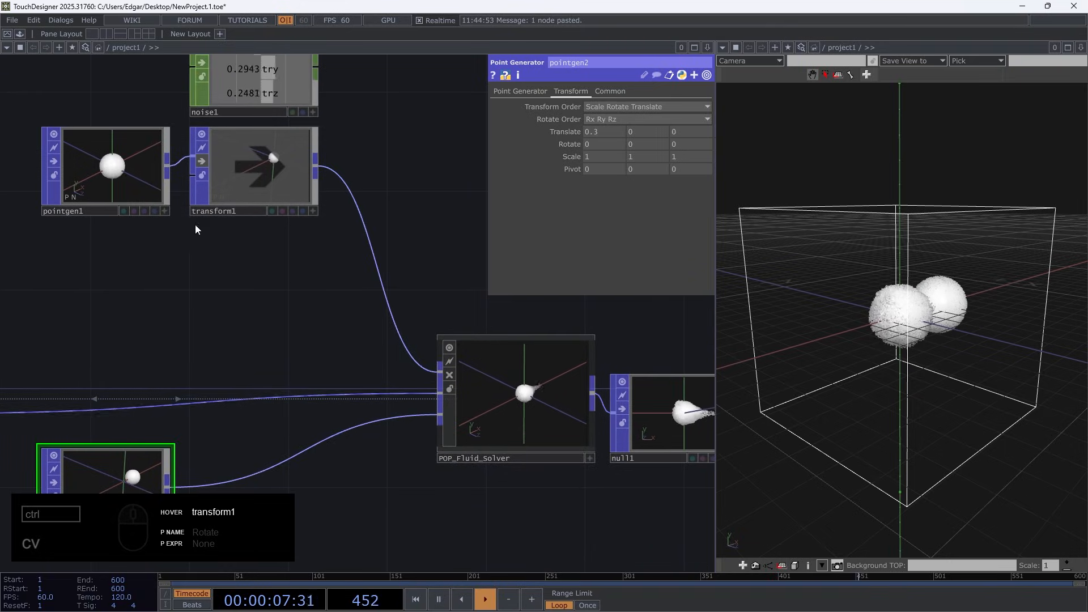
{"action": "left_click_drag", "start_coordinate": [274, 231], "coordinate": [269, 184]}
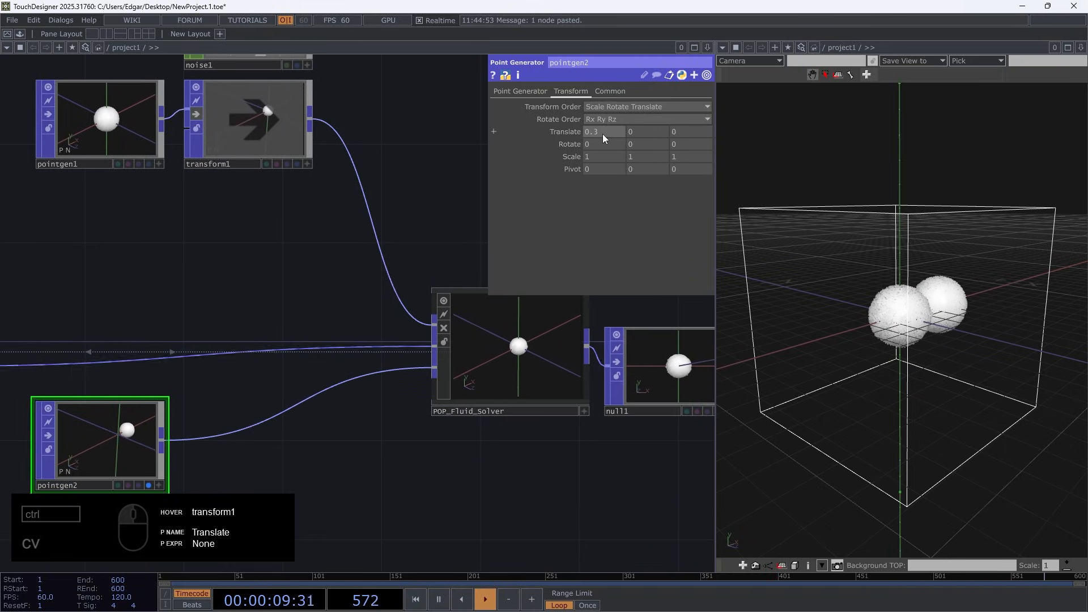
{"action": "middle_click_drag", "start_coordinate": [603, 133], "coordinate": [592, 120]}
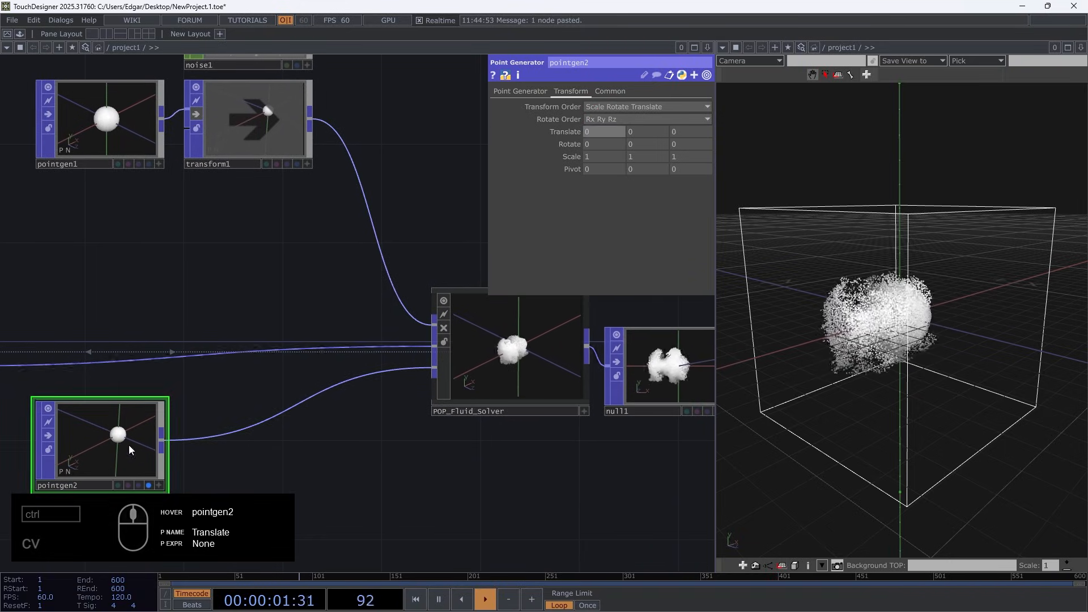
Change pointgen2's shape to Box and reduce its size to about 0.2 on all axes
{"action": "left_click", "coordinate": [512, 90]}
{"action": "left_click", "coordinate": [94, 136]}
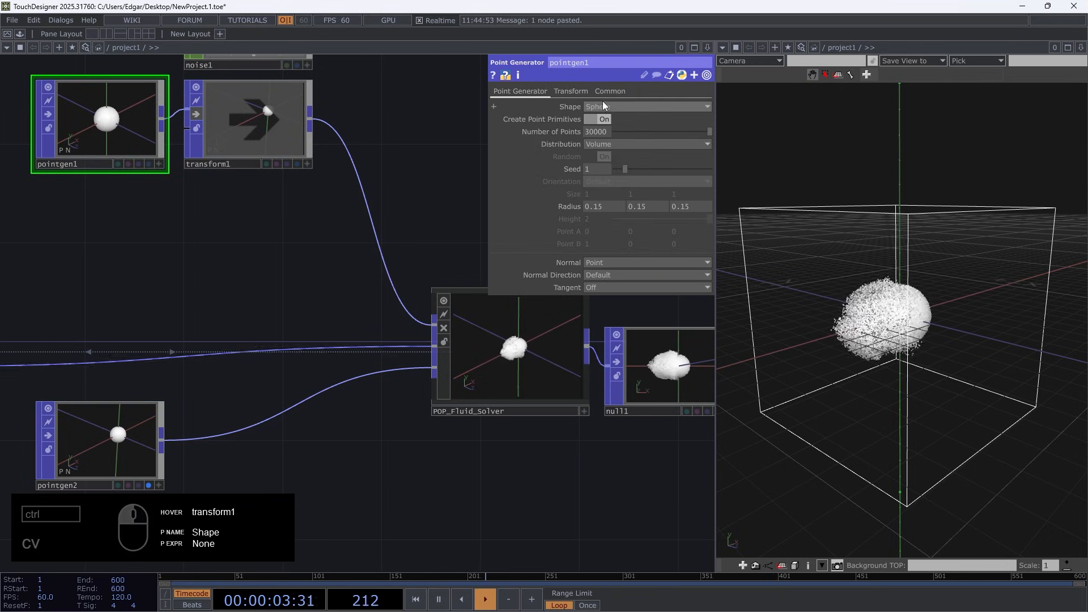
{"action": "left_click", "coordinate": [108, 447]}
{"action": "left_click", "coordinate": [625, 106]}
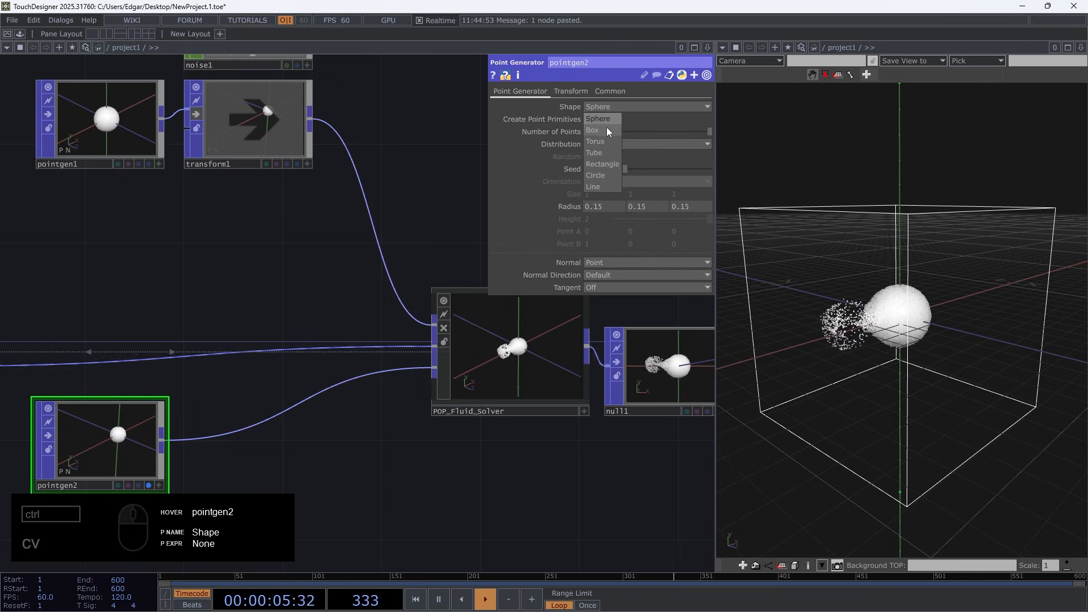
{"action": "left_click", "coordinate": [604, 130]}
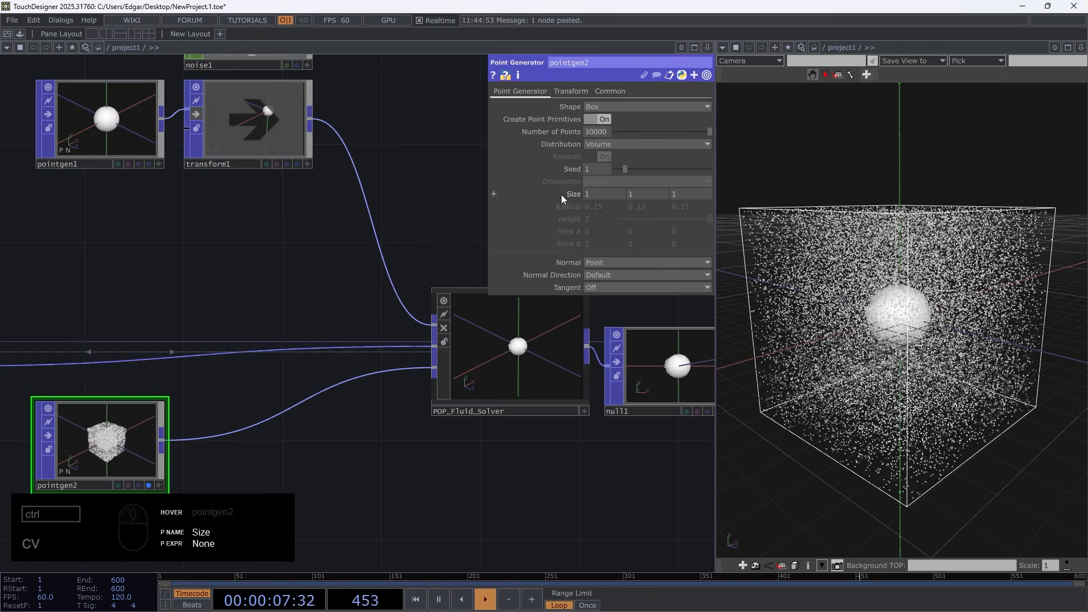
{"action": "middle_click_drag", "start_coordinate": [561, 195], "coordinate": [493, 177]}
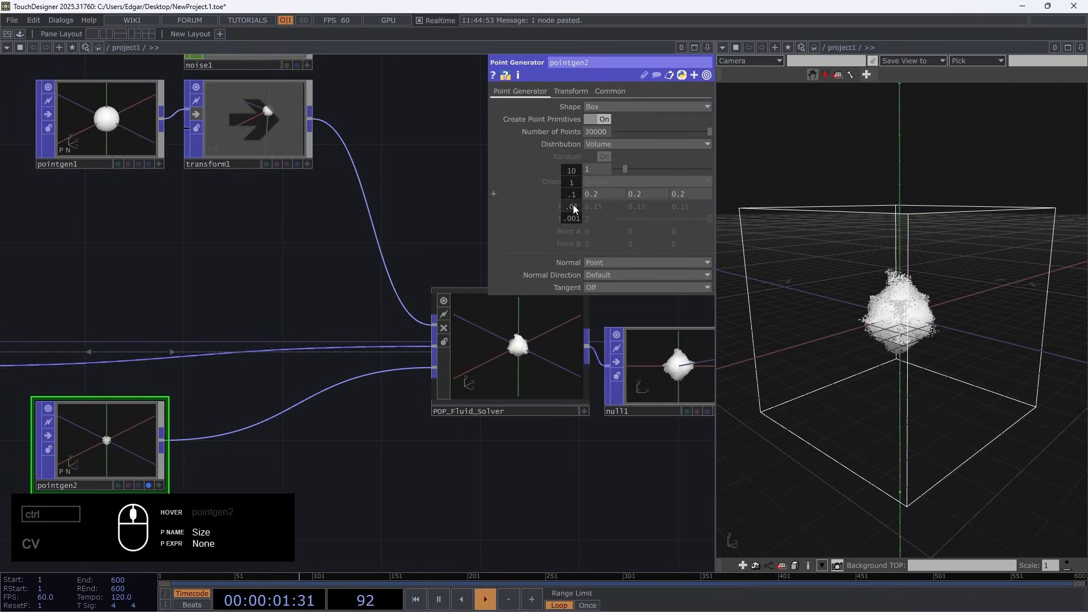
Move the pointgen2 box along X to -0.6 and back to 0 to test its force on the particles
{"action": "left_click", "coordinate": [572, 91]}
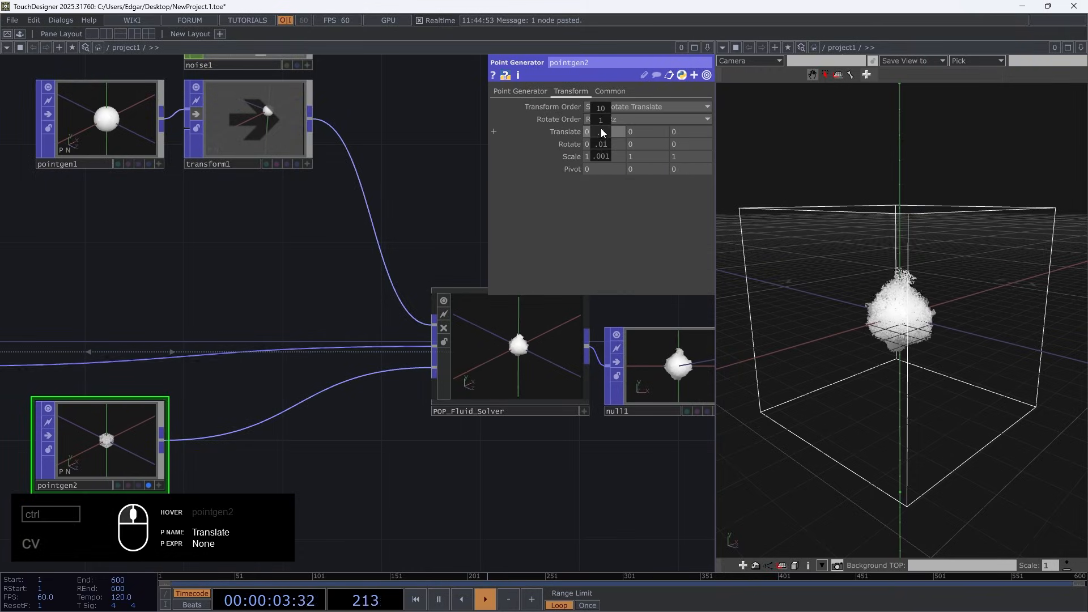
{"action": "mouse_move", "coordinate": [602, 118]}
{"action": "middle_mouse_down"}
{"action": "mouse_move", "coordinate": [574, 118]}
{"action": "mouse_move", "coordinate": [586, 118]}
{"action": "middle_mouse_up"}
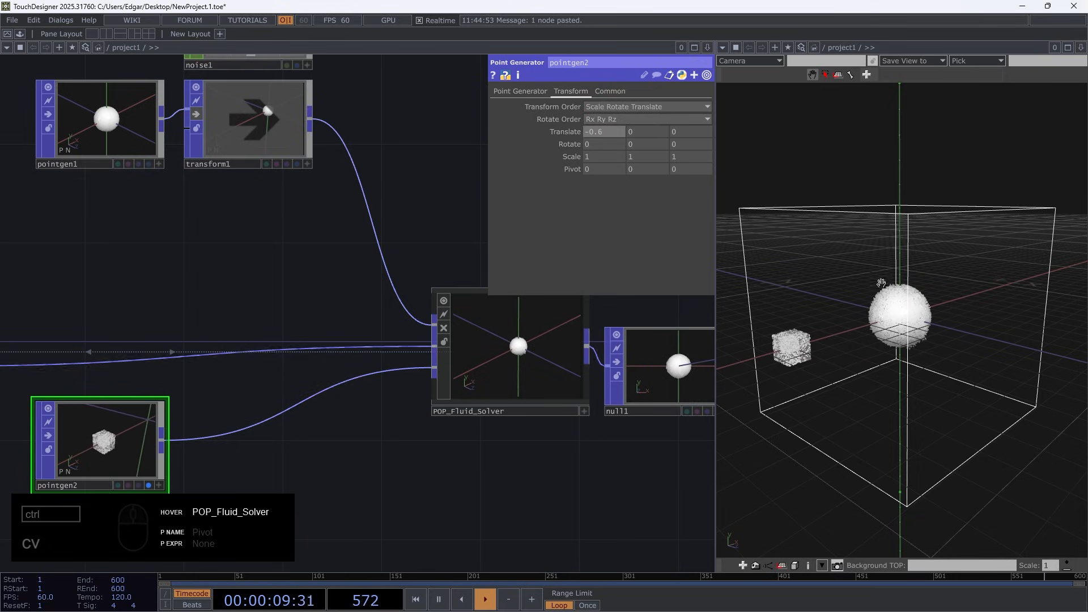
{"action": "left_click_drag", "start_coordinate": [919, 334], "coordinate": [967, 336]}
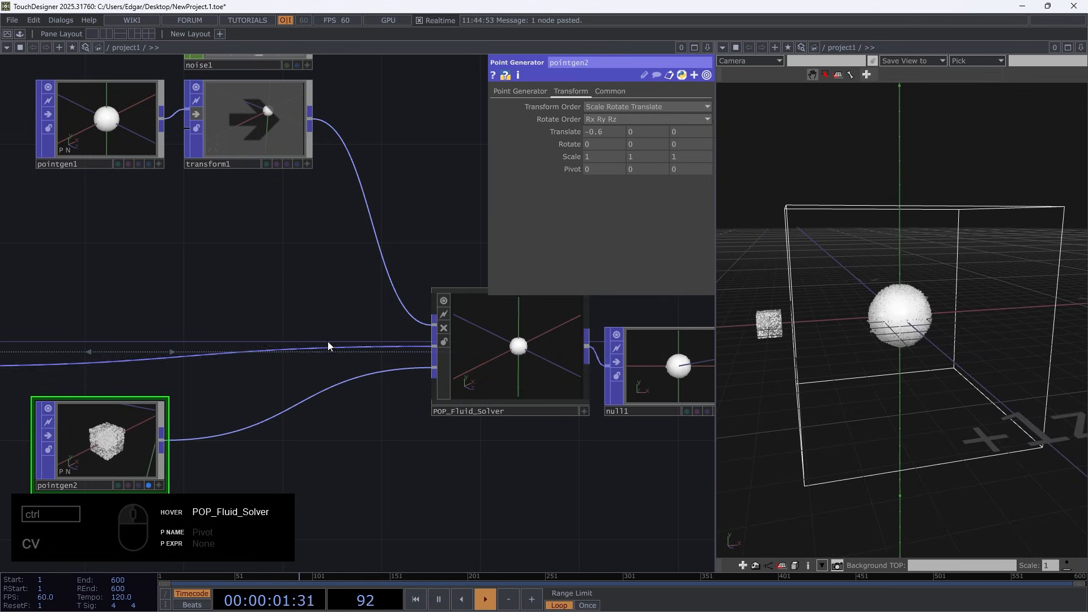
{"action": "middle_click_drag", "start_coordinate": [608, 131], "coordinate": [645, 114]}
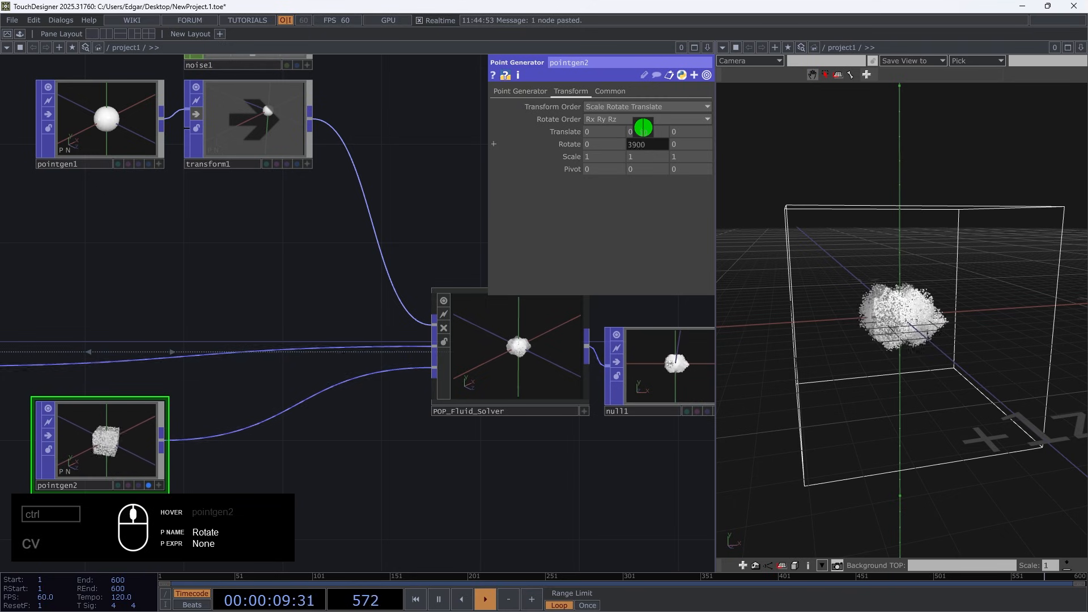
Try spinning the pointgen2 box rapidly about its Y axis inside the particles, and undo the rotation
{"action": "middle_click_drag", "start_coordinate": [952, 331], "coordinate": [974, 228]}
{"action": "left_click_drag", "start_coordinate": [974, 228], "coordinate": [955, 328]}
{"action": "middle_click_drag", "start_coordinate": [956, 329], "coordinate": [947, 287]}
{"action": "middle_click_drag", "start_coordinate": [732, 174], "coordinate": [891, 249]}
{"action": "key", "text": "q"}
{"action": "left_click_drag", "start_coordinate": [891, 249], "coordinate": [882, 203]}
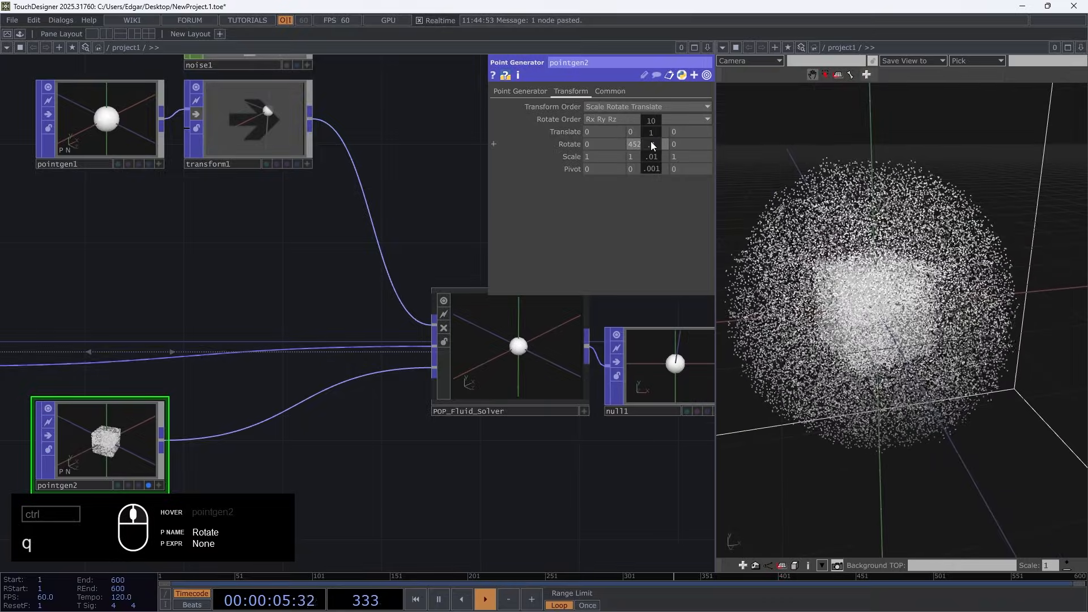
{"action": "mouse_move", "coordinate": [651, 141]}
{"action": "middle_mouse_down"}
{"action": "mouse_move", "coordinate": [651, 129]}
{"action": "mouse_move", "coordinate": [635, 129]}
{"action": "middle_mouse_up"}
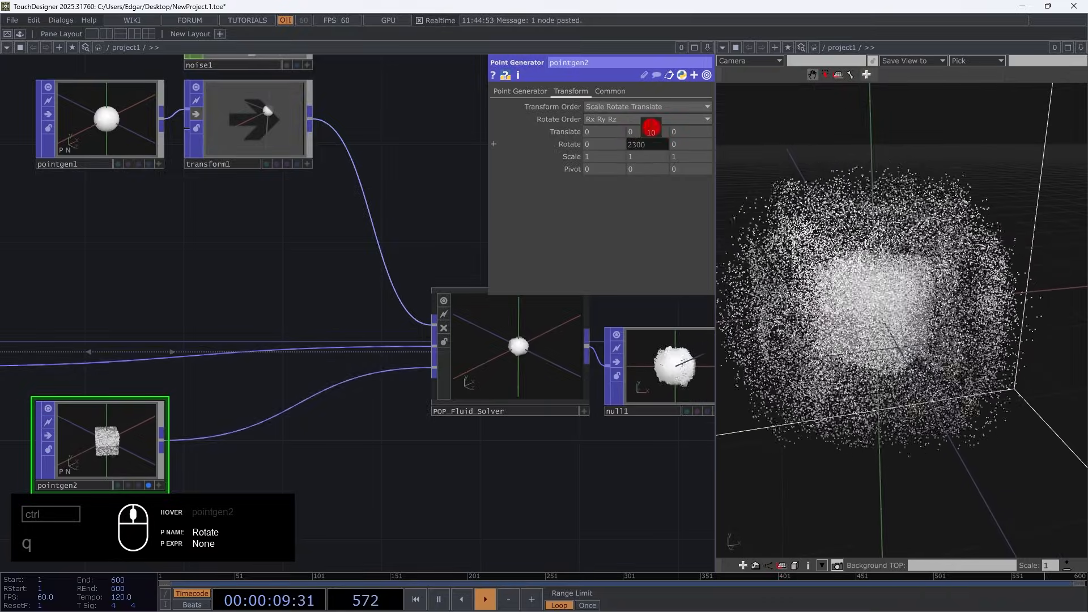
{"action": "key", "text": "ctrl+z"}
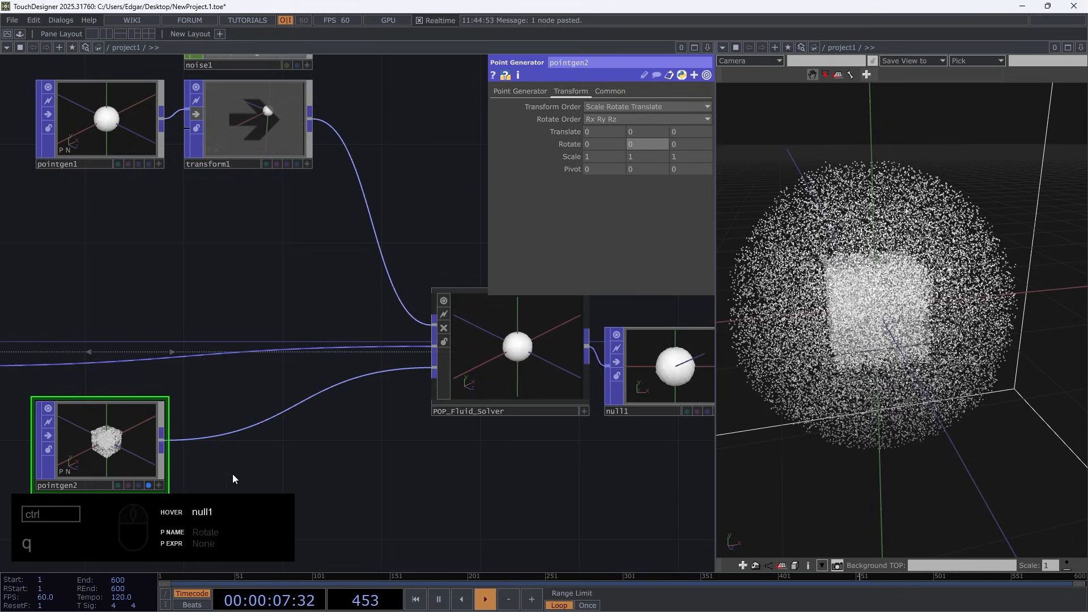
Turn off transform1's bypass and delete pointgen2
{"action": "left_click_drag", "start_coordinate": [280, 302], "coordinate": [334, 348]}
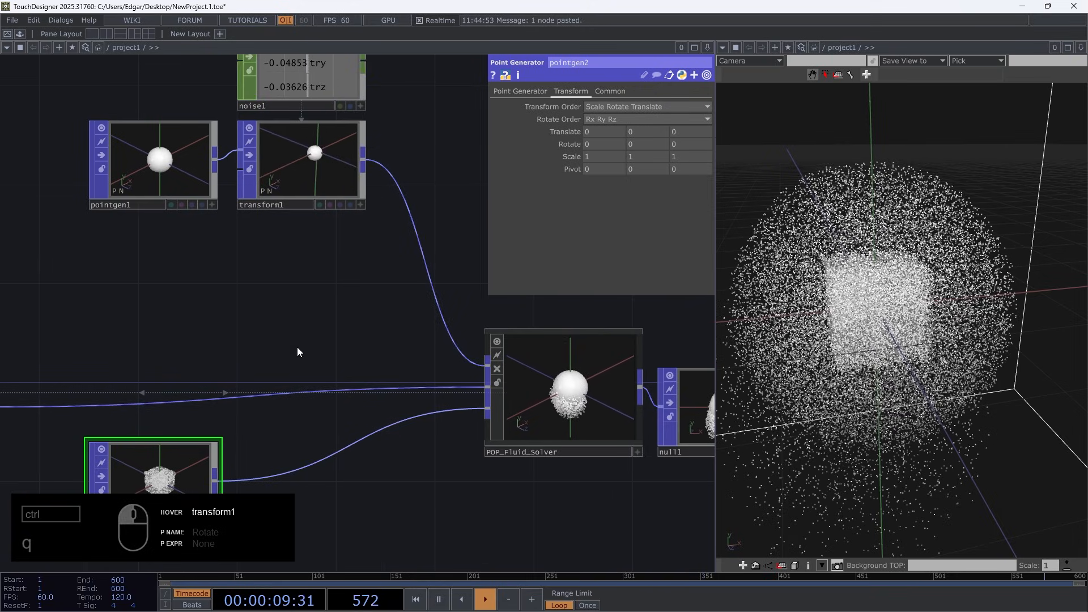
{"action": "scroll", "coordinate": [335, 304], "scroll_direction": "down", "scroll_amount": 4}
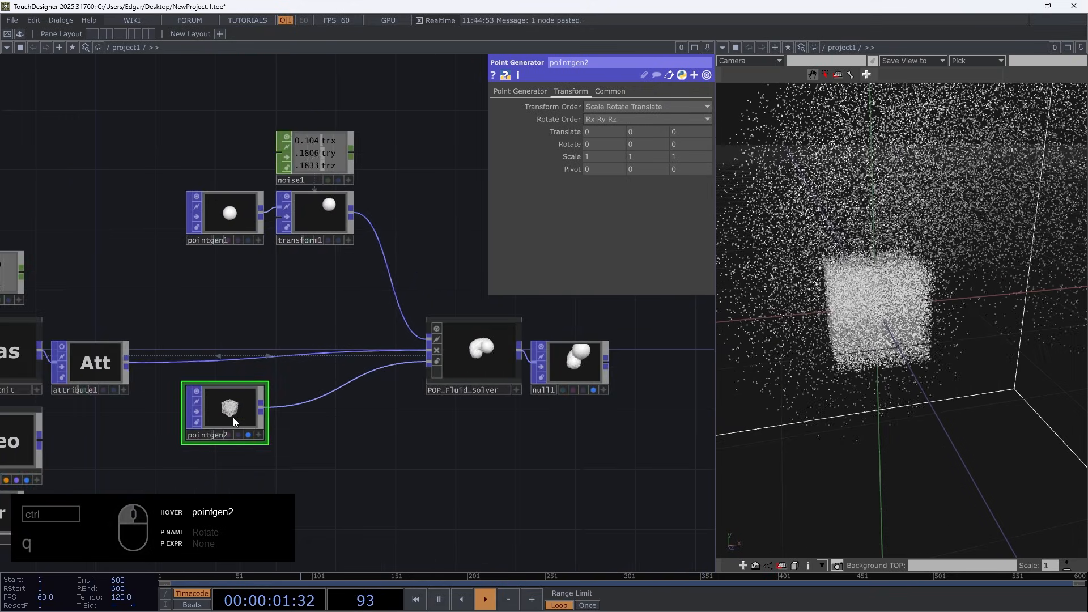
{"action": "key", "text": "Delete"}
Connect transform1's output to POP_Fluid_Solver's forces_geometry input as well, so the moving emitter also drives the fluid
{"action": "middle_click_drag", "start_coordinate": [846, 275], "coordinate": [834, 502]}
{"action": "right_click_drag", "start_coordinate": [850, 303], "coordinate": [847, 350]}
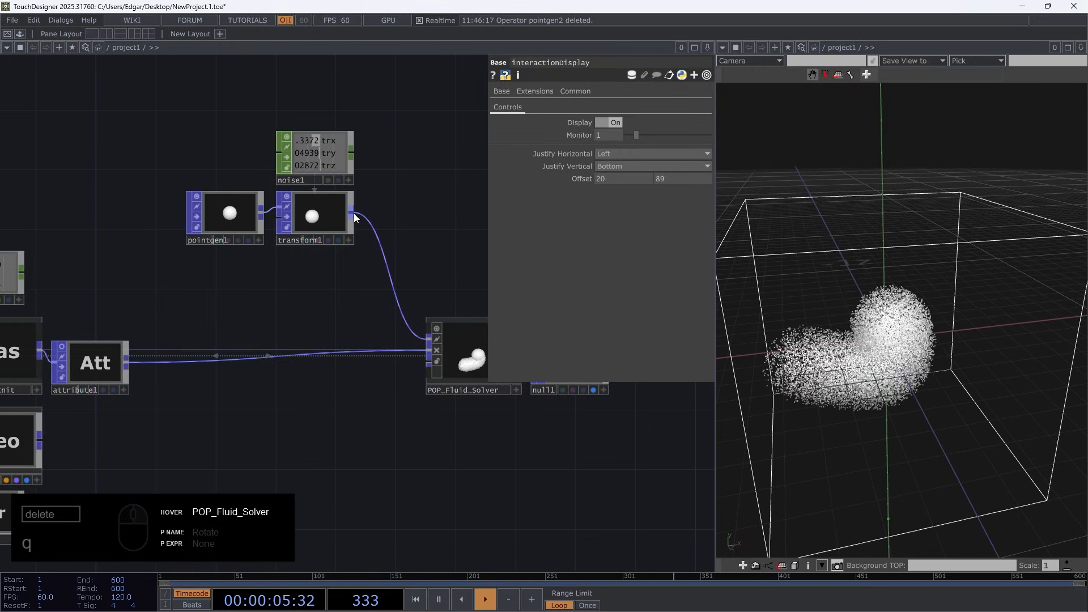
{"action": "left_click_drag", "start_coordinate": [385, 344], "coordinate": [421, 370]}
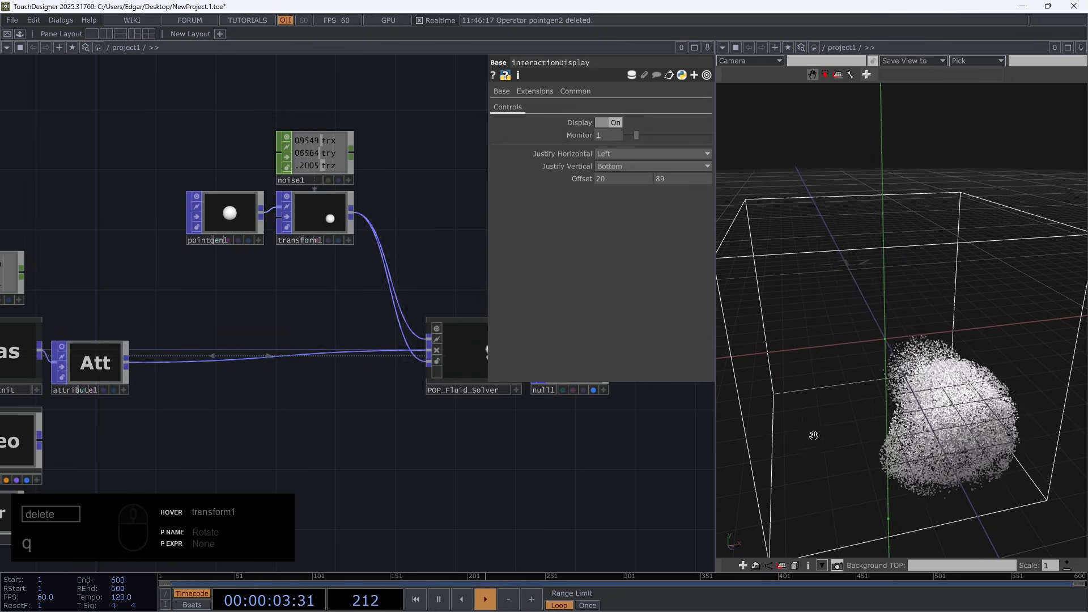
{"action": "left_click_drag", "start_coordinate": [754, 437], "coordinate": [911, 398]}
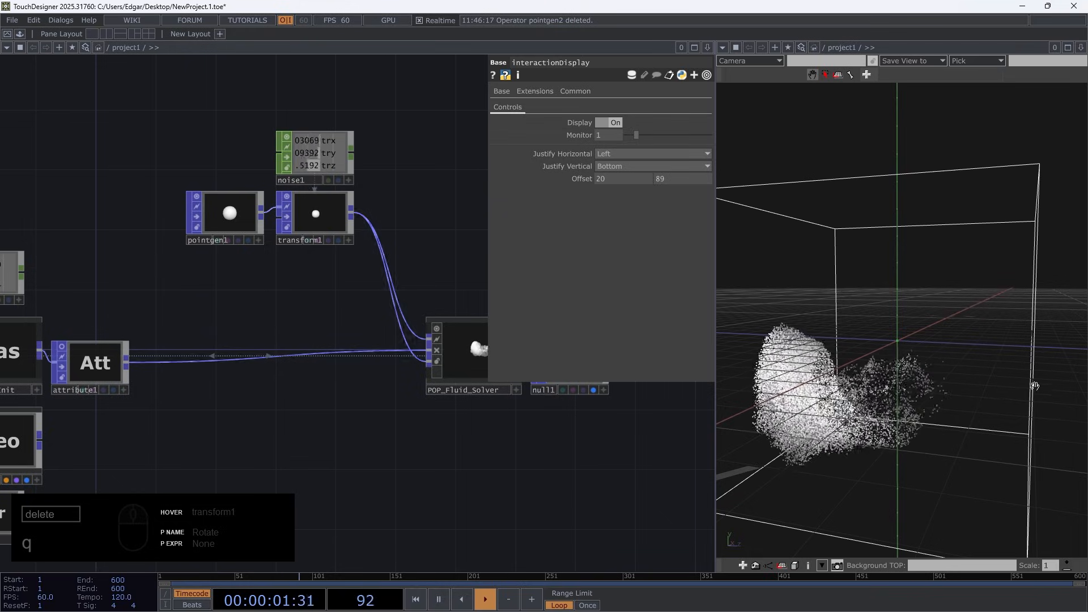
Examine transform1's two connections into POP_Fluid_Solver and the noise-driven emitter chain, and select pointgen1
{"action": "middle_click_drag", "start_coordinate": [491, 463], "coordinate": [384, 458]}
{"action": "scroll", "coordinate": [345, 368], "scroll_direction": "up", "scroll_amount": 6}
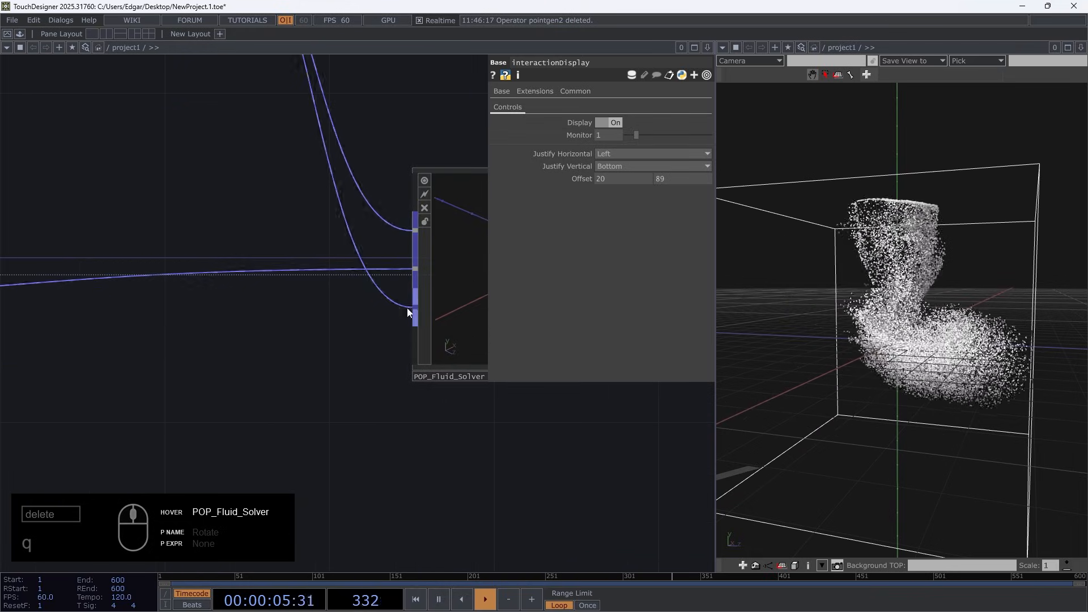
{"action": "scroll", "coordinate": [409, 306], "scroll_direction": "down", "scroll_amount": 5}
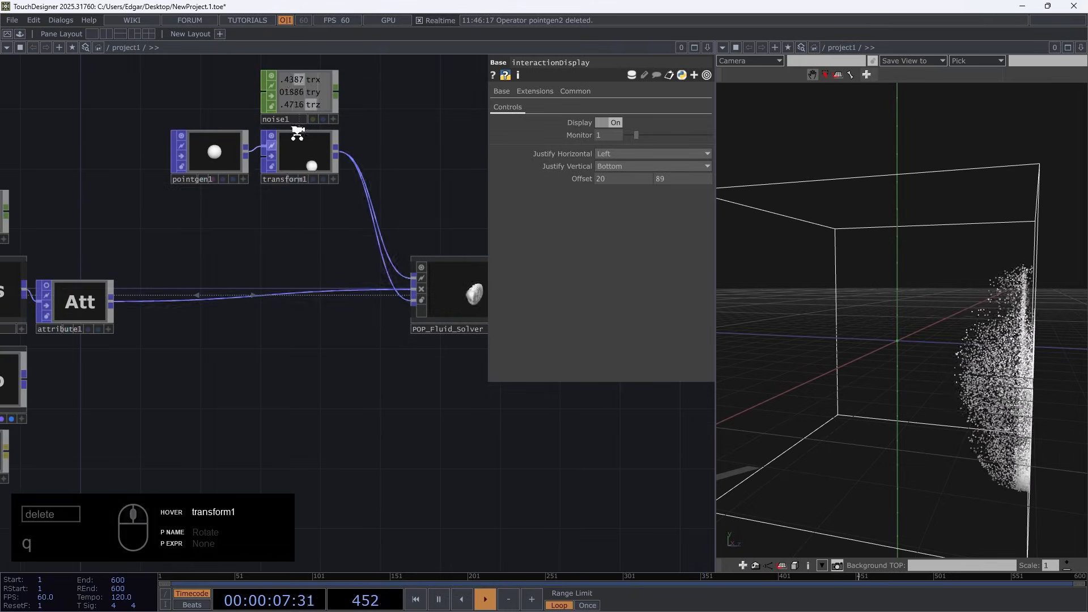
{"action": "scroll", "coordinate": [346, 240], "scroll_direction": "up", "scroll_amount": 5}
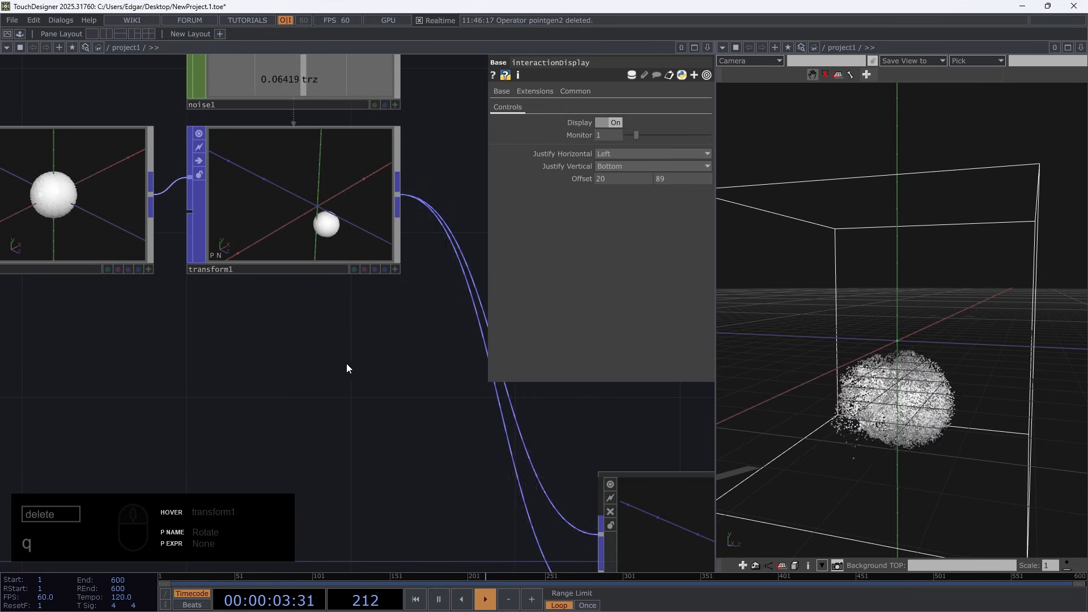
{"action": "scroll", "coordinate": [372, 411], "scroll_direction": "down", "scroll_amount": 3}
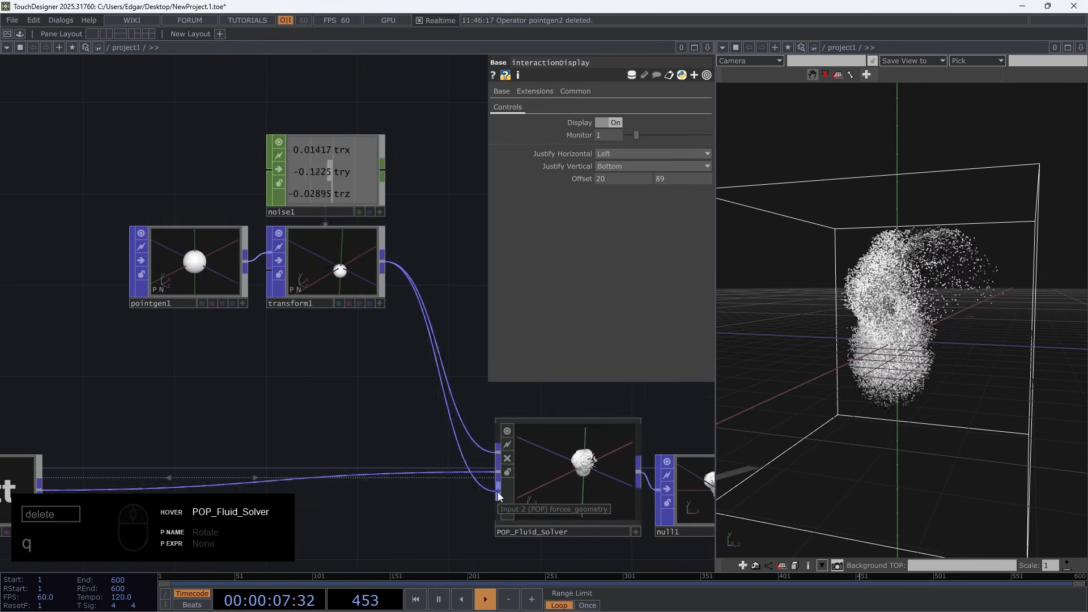
{"action": "left_click", "coordinate": [190, 276]}
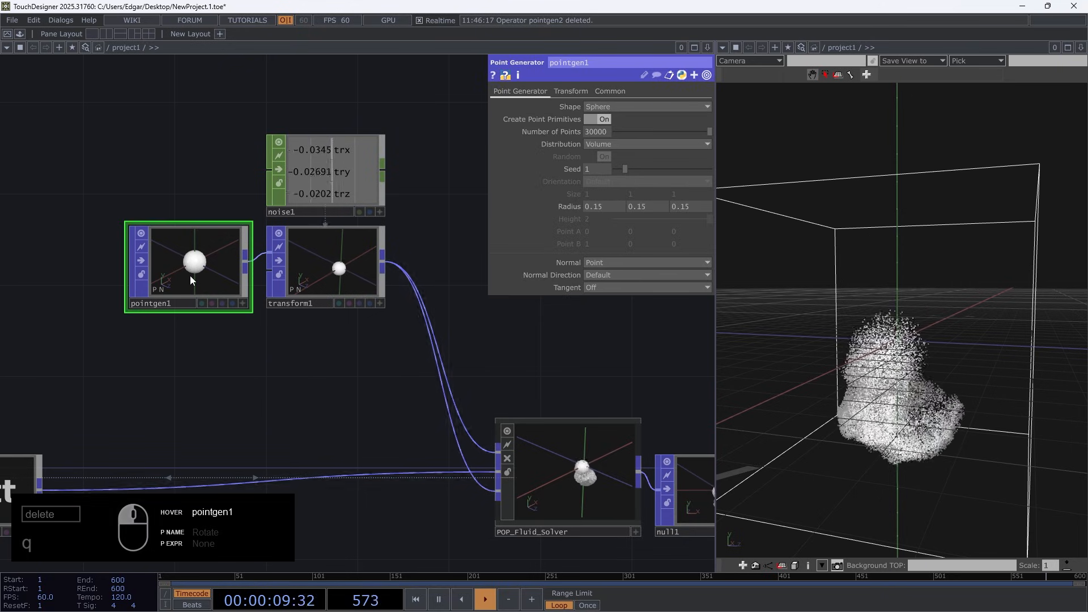
Add a Select POP that references transform1 and place it in the free space below transform1
{"action": "left_click", "coordinate": [594, 132]}
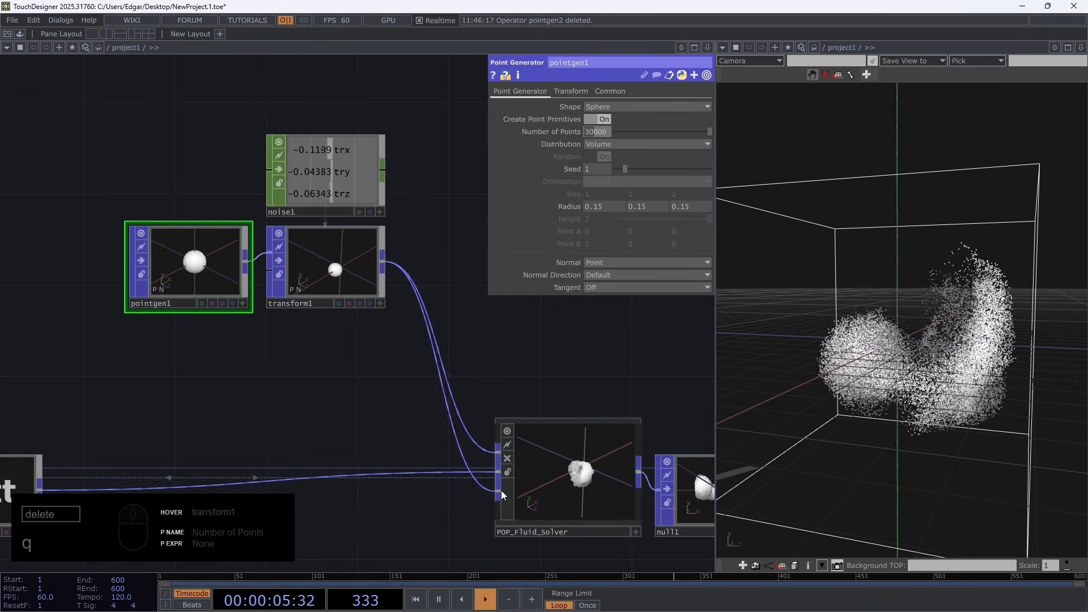
{"action": "left_click_drag", "start_coordinate": [409, 391], "coordinate": [435, 224]}
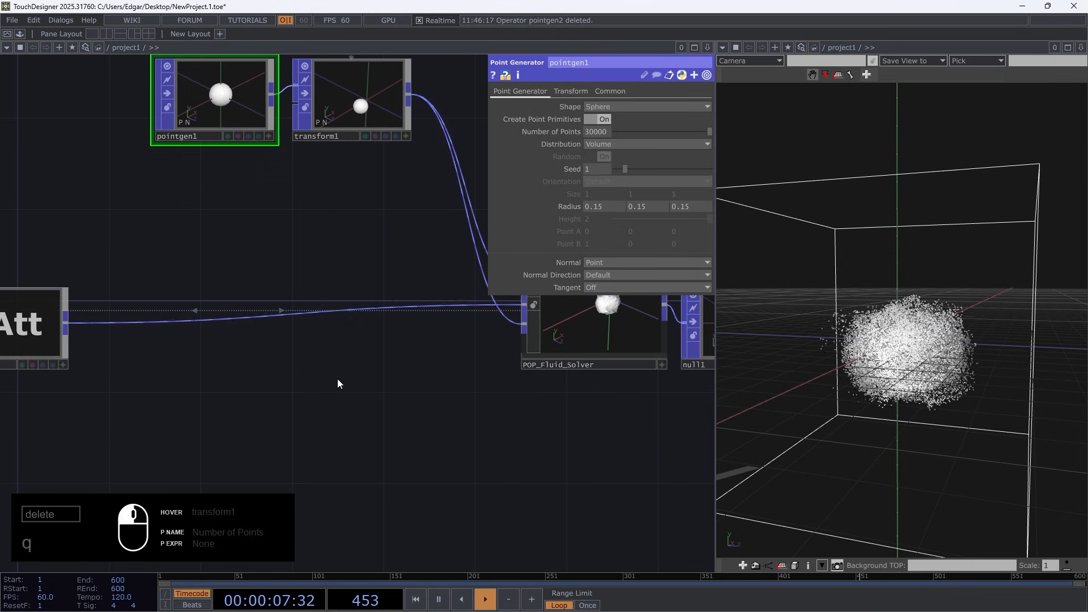
{"action": "double_click", "coordinate": [338, 378]}
{"action": "left_click", "coordinate": [266, 233]}
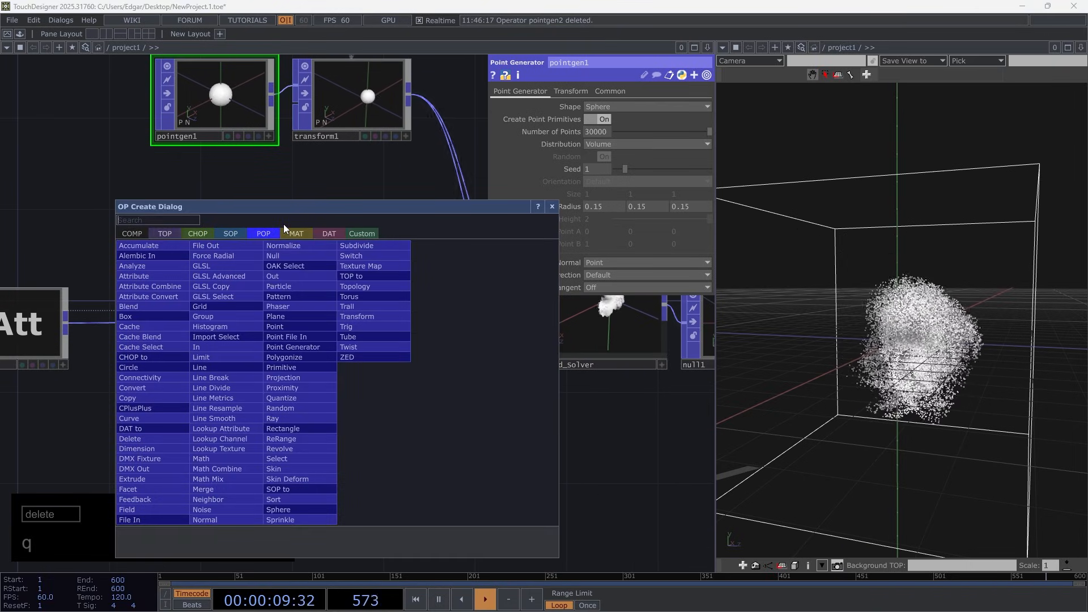
{"action": "type", "text": "se"}
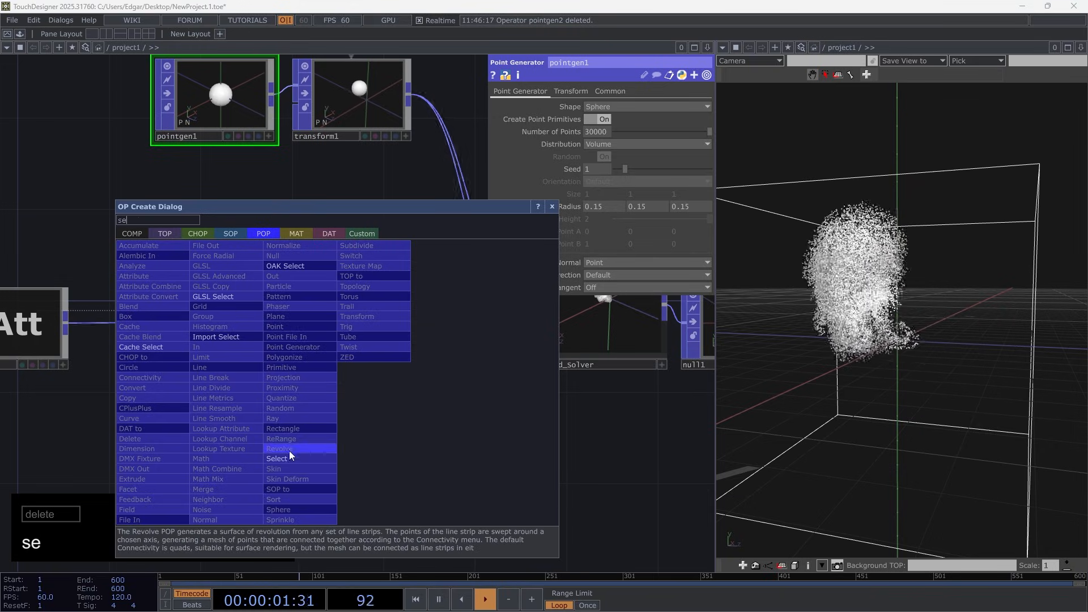
{"action": "left_click", "coordinate": [289, 454]}
{"action": "left_click", "coordinate": [352, 395]}
{"action": "left_click_drag", "start_coordinate": [501, 370], "coordinate": [425, 378]}
{"action": "left_click_drag", "start_coordinate": [267, 96], "coordinate": [278, 391]}
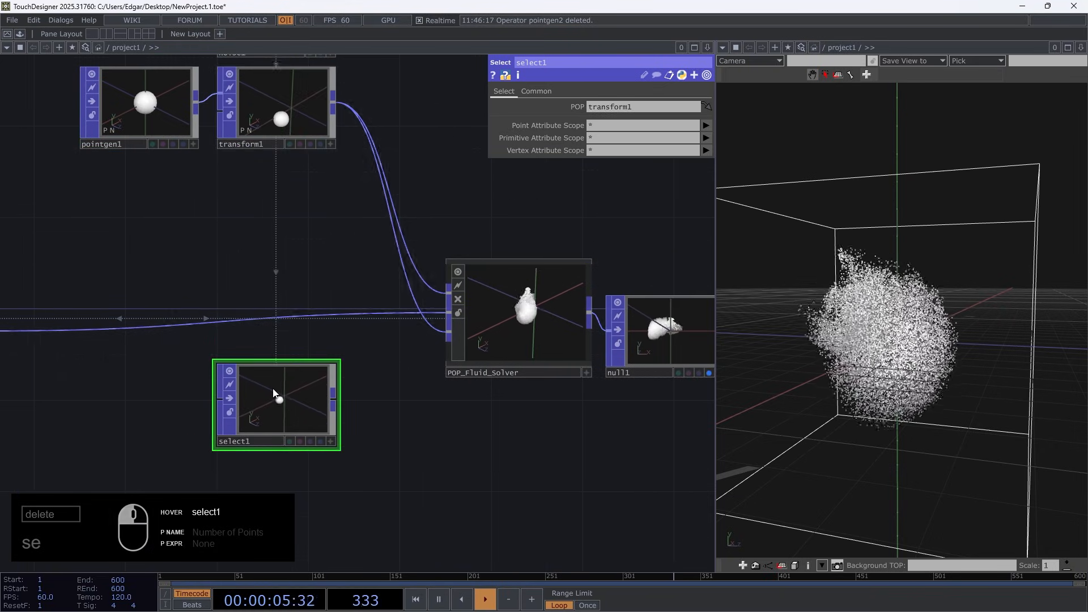
Add a Delete POP behind select1, after locating POP_Fluid_Solver's inputs
{"action": "left_click_drag", "start_coordinate": [384, 428], "coordinate": [68, 412]}
{"action": "right_click_drag", "start_coordinate": [491, 454], "coordinate": [148, 235]}
{"action": "left_click_drag", "start_coordinate": [196, 286], "coordinate": [401, 287]}
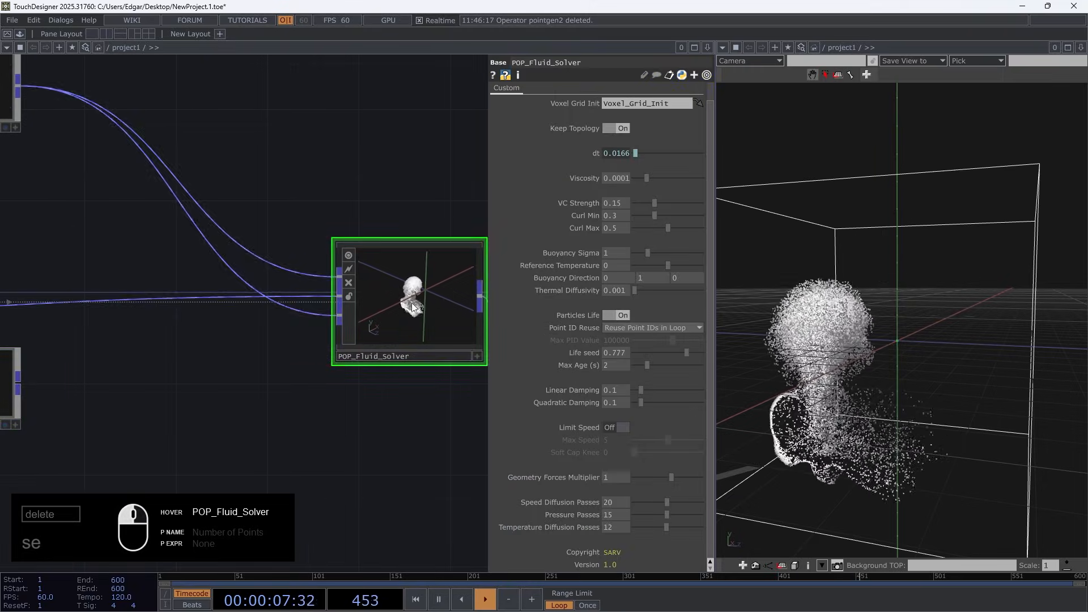
{"action": "left_click_drag", "start_coordinate": [173, 415], "coordinate": [359, 375]}
{"action": "key", "text": "Tab"}
{"action": "type", "text": "de"}
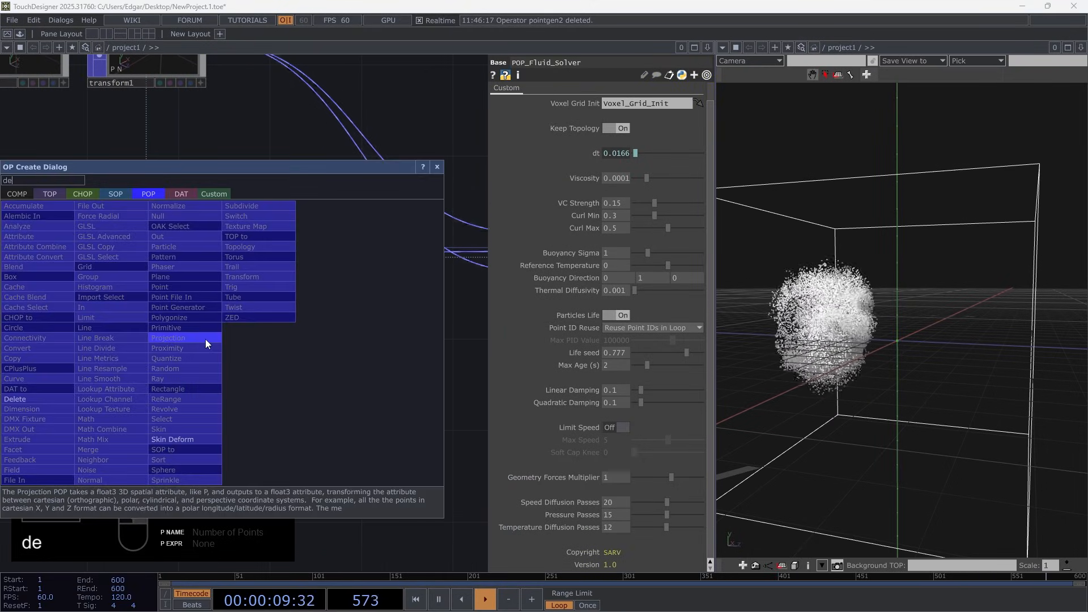
{"action": "left_click", "coordinate": [34, 399]}
{"action": "left_click", "coordinate": [283, 346]}
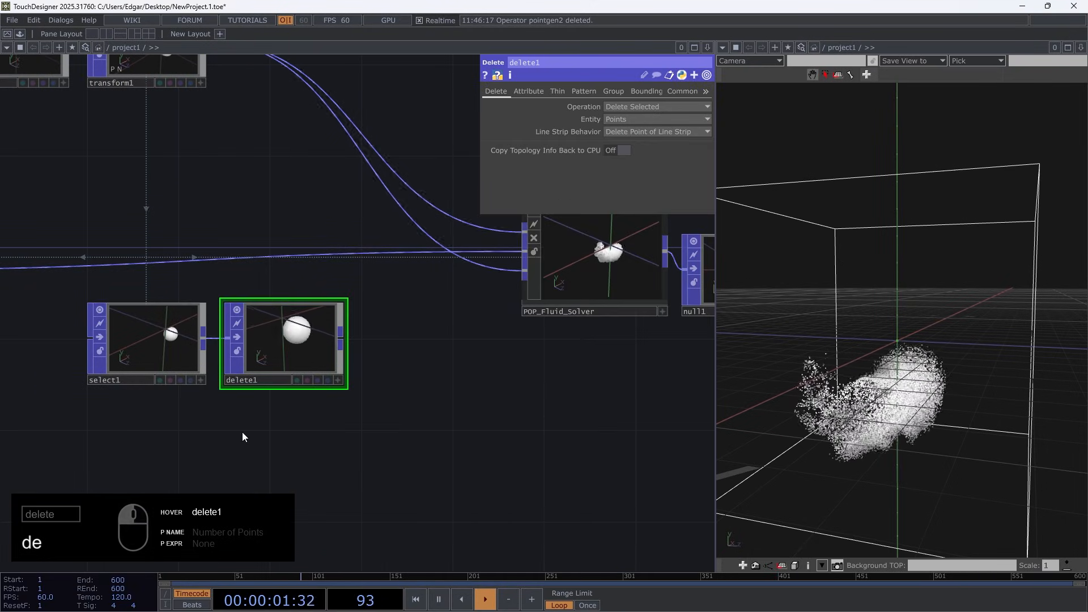
Enable thinning on delete1 with Thin Out Range on and a Thin Range Length of 1000
{"action": "left_click", "coordinate": [558, 91]}
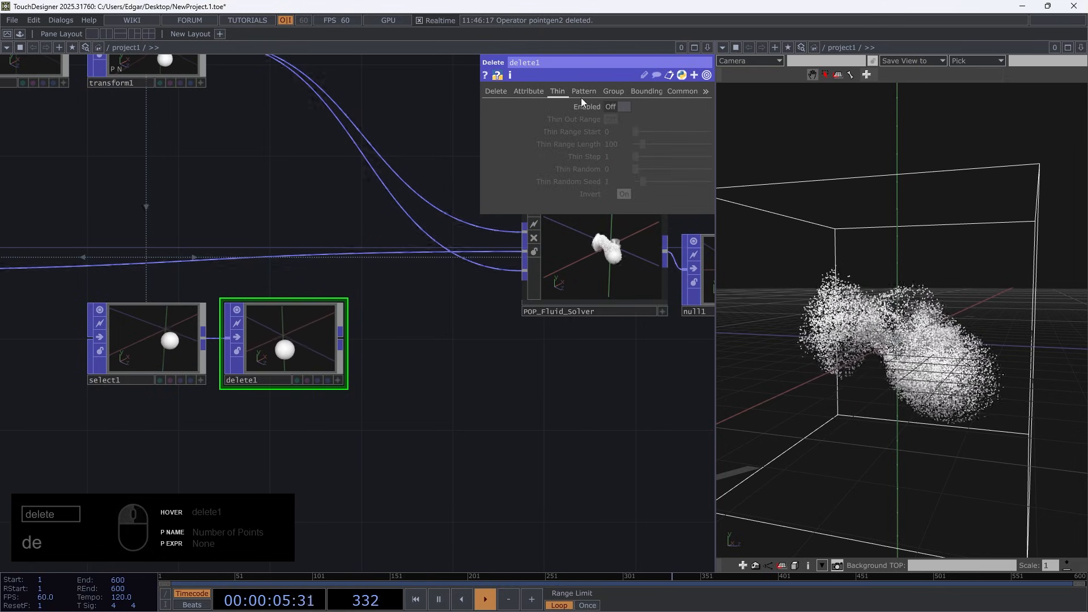
{"action": "left_click", "coordinate": [622, 107]}
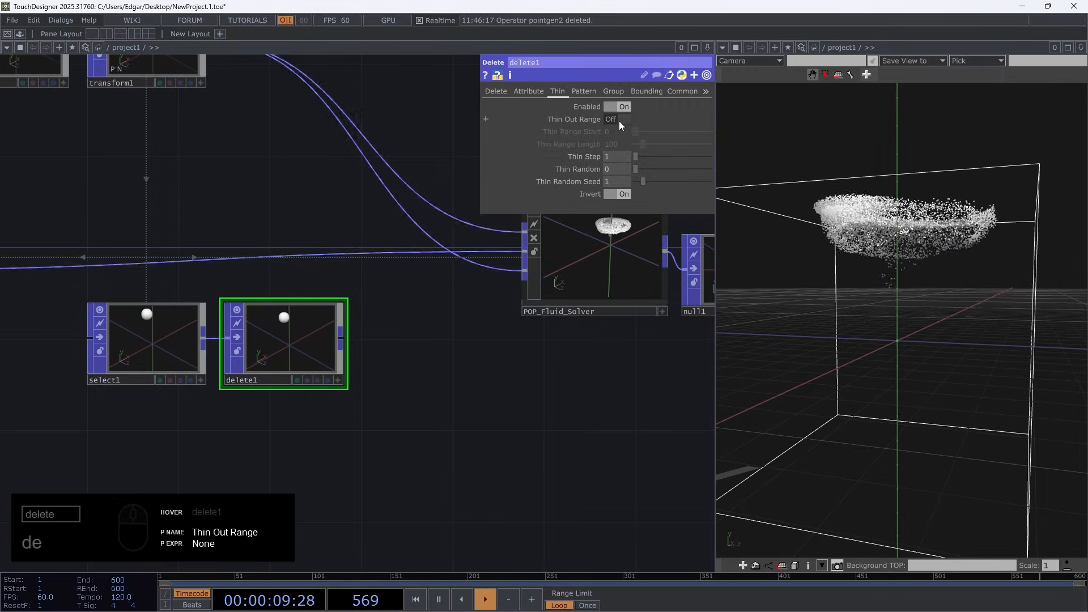
{"action": "left_click", "coordinate": [619, 121]}
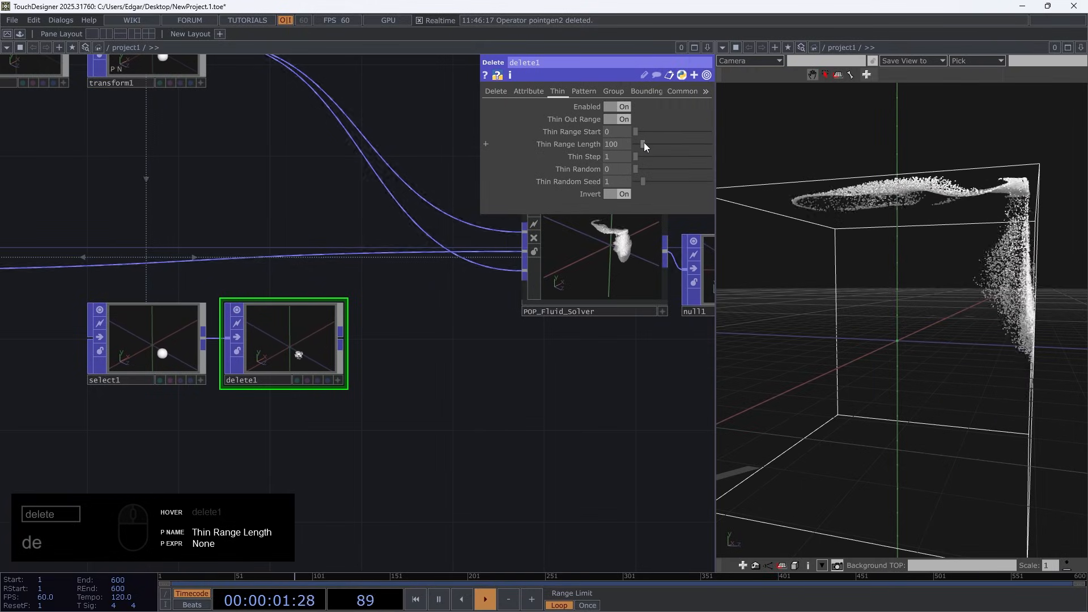
{"action": "left_click_drag", "start_coordinate": [643, 144], "coordinate": [738, 142]}
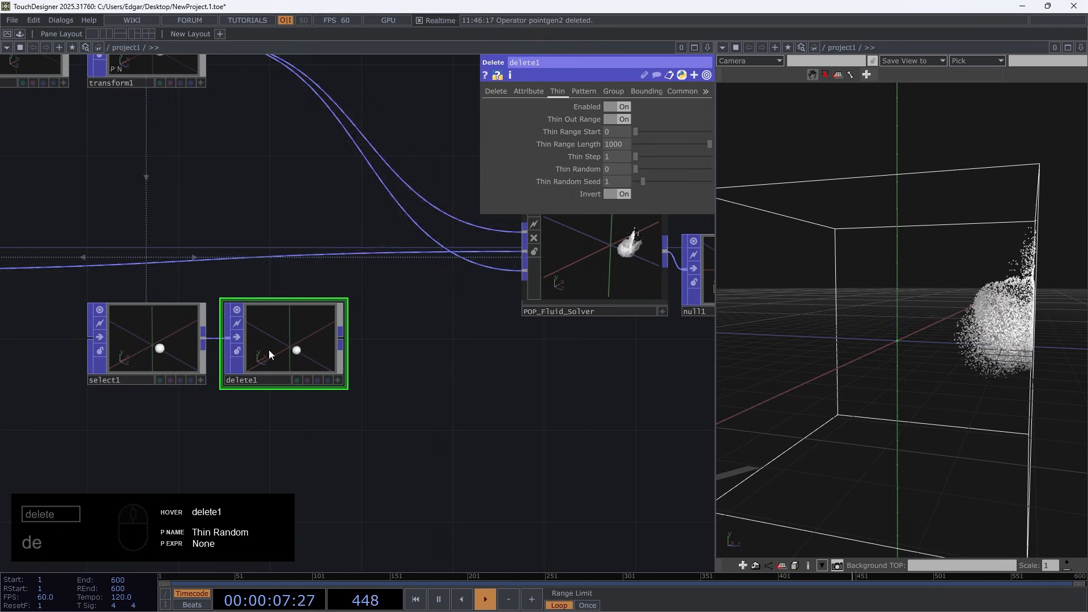
Compare the pointgen1 emitter with delete1's thinned sphere and inspect delete1's point information
{"action": "scroll", "coordinate": [283, 349], "scroll_direction": "up", "scroll_amount": 3}
{"action": "scroll", "coordinate": [292, 314], "scroll_direction": "down", "scroll_amount": 8}
{"action": "left_click_drag", "start_coordinate": [257, 247], "coordinate": [294, 294]}
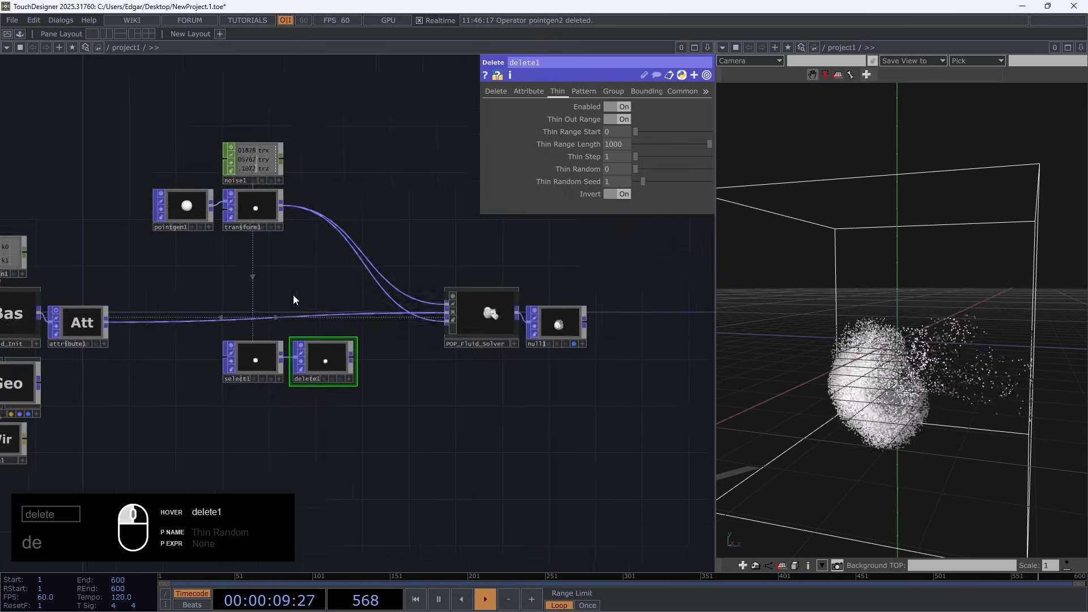
{"action": "scroll", "coordinate": [218, 218], "scroll_direction": "up", "scroll_amount": 5}
{"action": "left_click", "coordinate": [309, 254]}
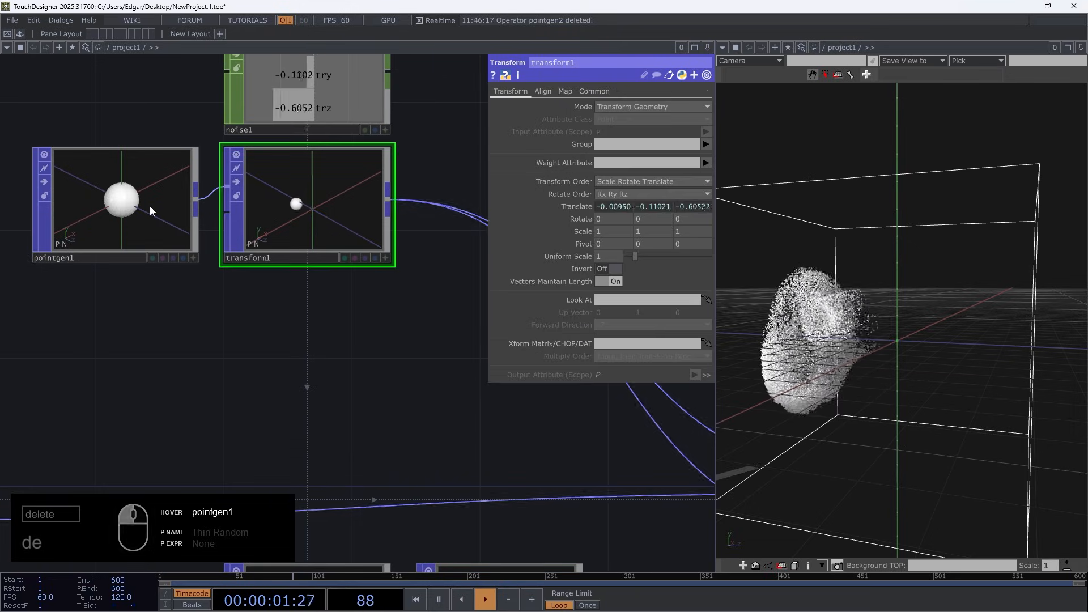
{"action": "left_click", "coordinate": [151, 211]}
{"action": "left_click_drag", "start_coordinate": [494, 399], "coordinate": [345, 80]}
{"action": "scroll", "coordinate": [358, 318], "scroll_direction": "up", "scroll_amount": 4}
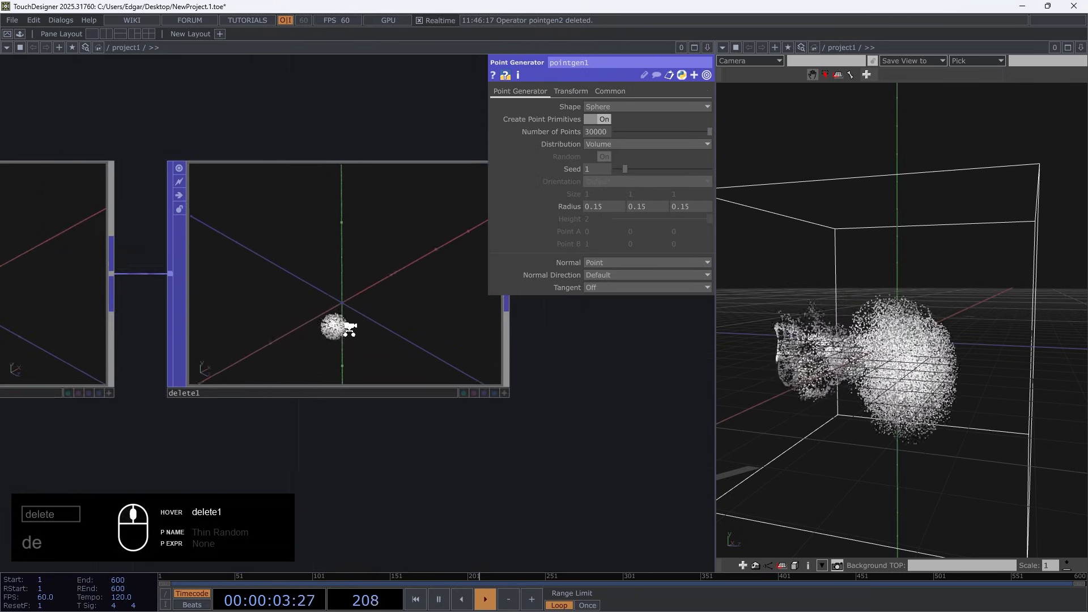
{"action": "scroll", "coordinate": [349, 329], "scroll_direction": "up", "scroll_amount": 5}
{"action": "left_click", "coordinate": [299, 282]}
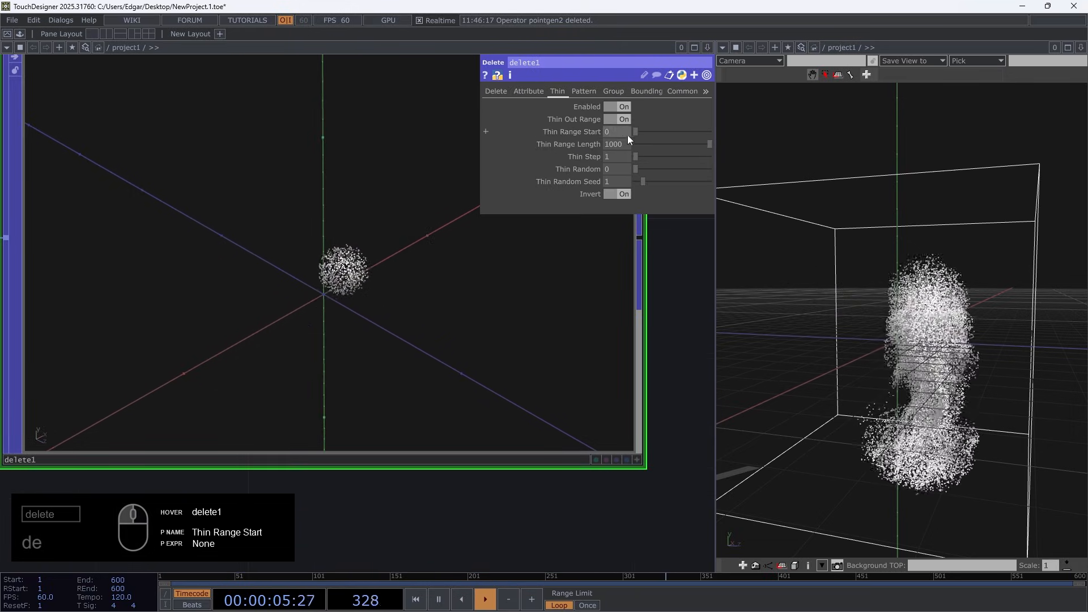
{"action": "middle_click", "coordinate": [303, 240]}
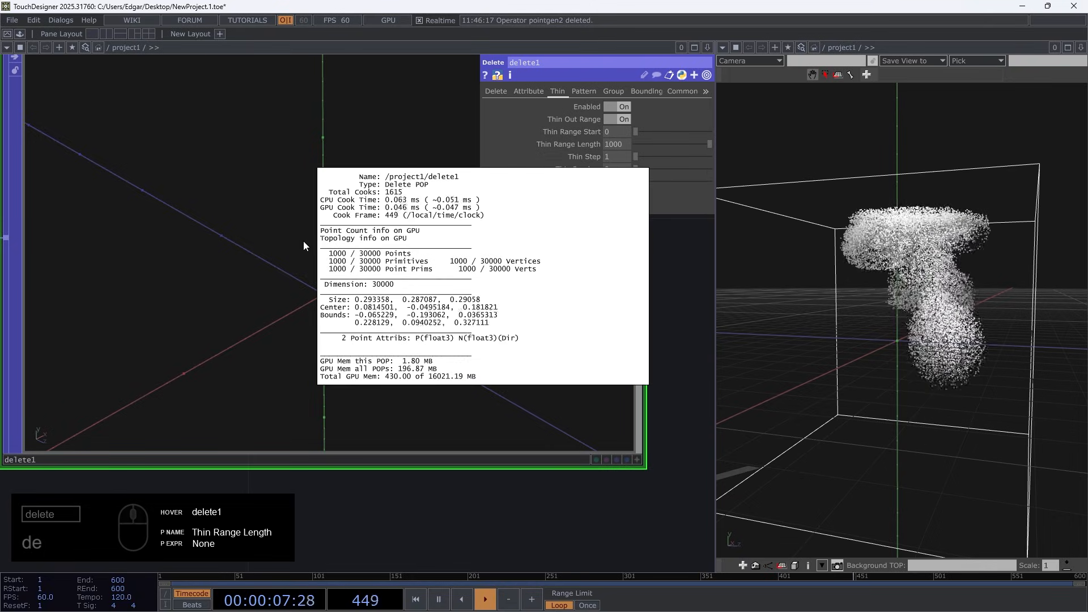
{"action": "scroll", "coordinate": [304, 240], "scroll_direction": "down", "scroll_amount": 5}
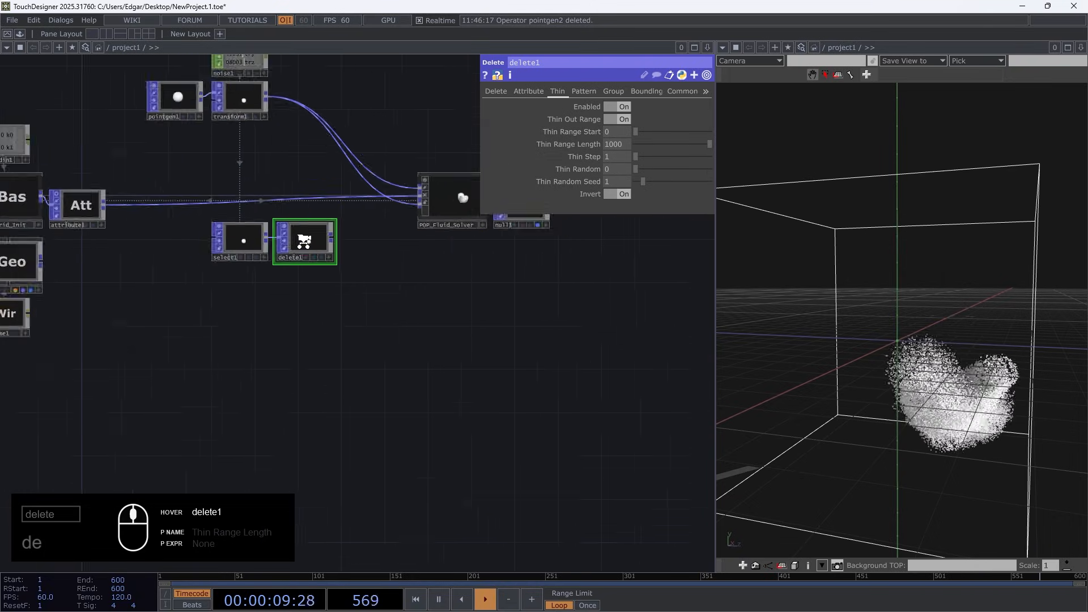
Connect delete1's output to POP_Fluid_Solver's forces_geometry input, replacing transform1's connection there
{"action": "scroll", "coordinate": [346, 233], "scroll_direction": "up", "scroll_amount": 5}
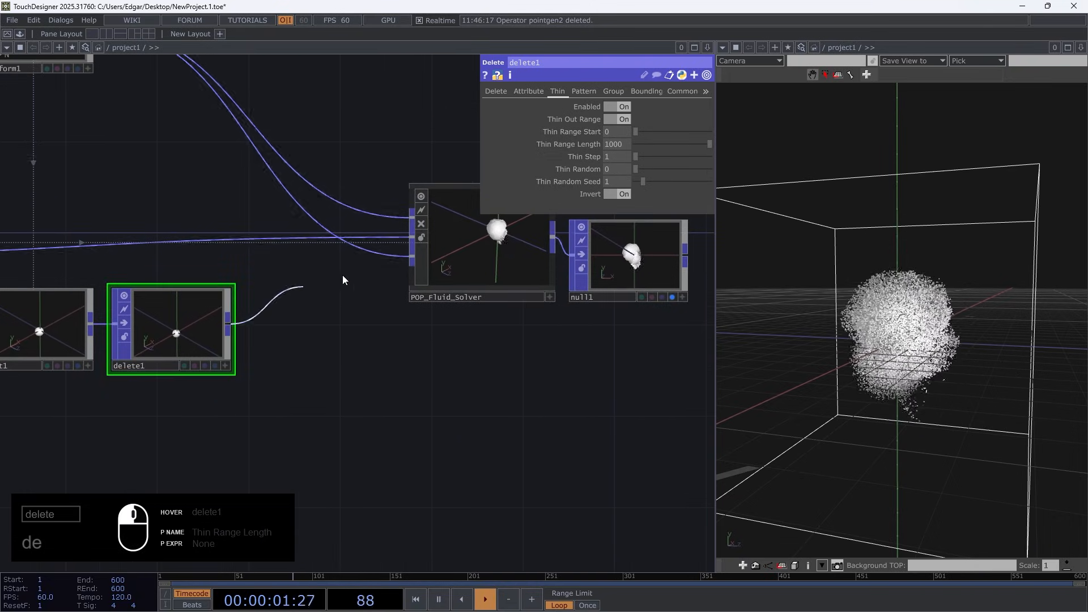
{"action": "left_click_drag", "start_coordinate": [342, 274], "coordinate": [405, 260]}
{"action": "left_click_drag", "start_coordinate": [208, 177], "coordinate": [388, 268]}
{"action": "middle_click_drag", "start_coordinate": [388, 268], "coordinate": [342, 269]}
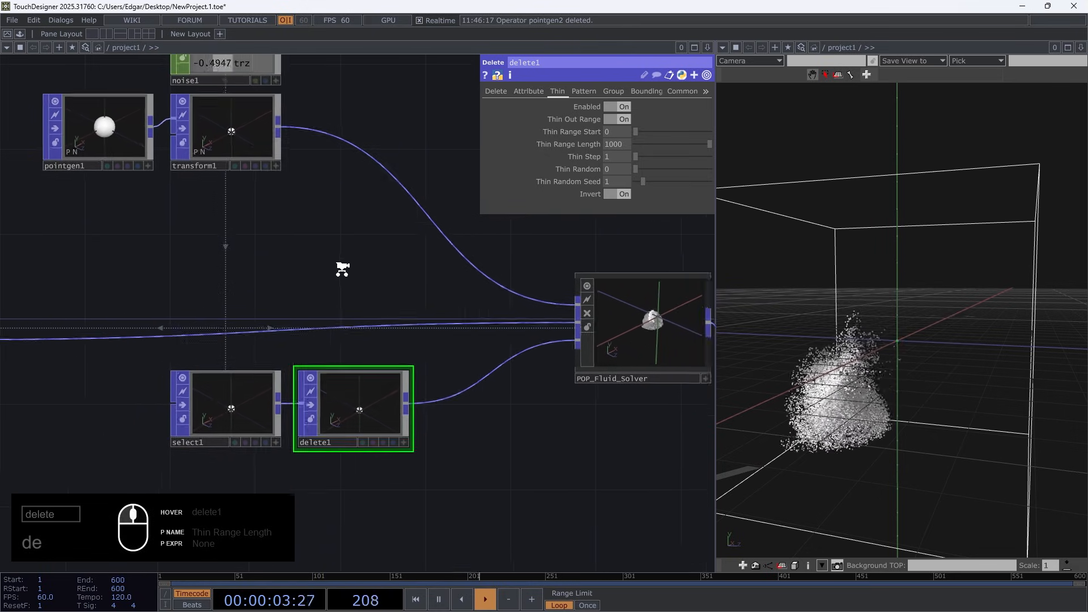
Set pointgen1's Number of Points to 100000
{"action": "left_click", "coordinate": [108, 141]}
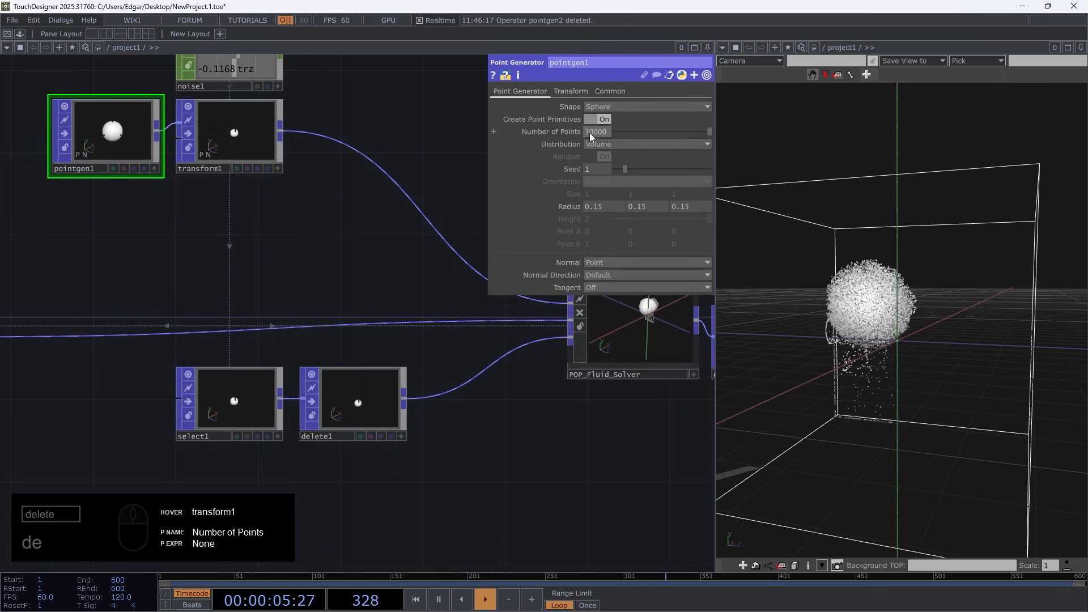
{"action": "type", "text": "10"}
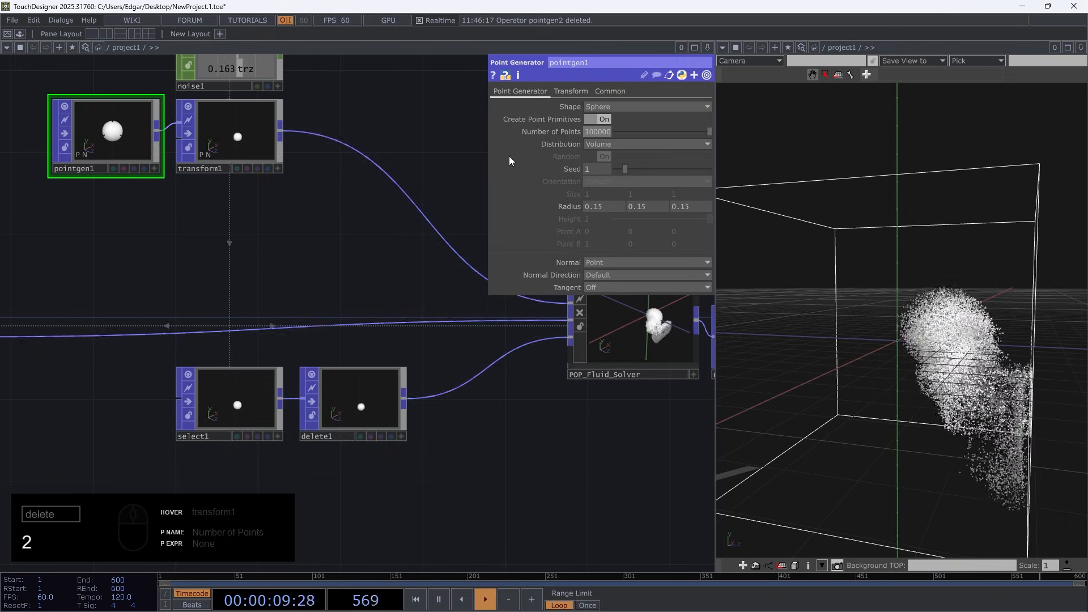
{"action": "left_click_drag", "start_coordinate": [315, 233], "coordinate": [305, 275]}
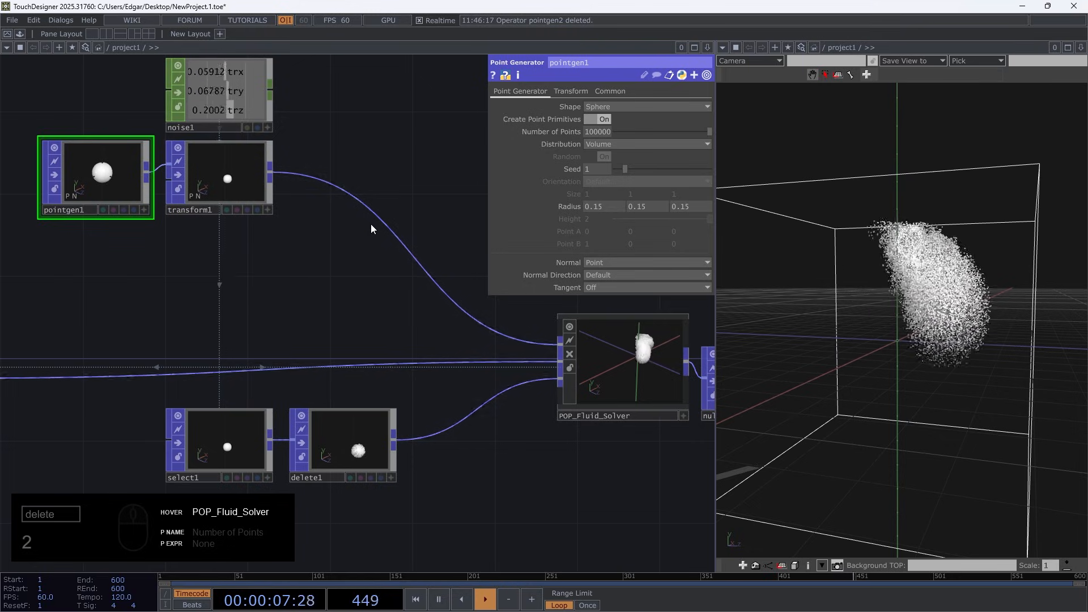
{"action": "key", "text": "1"}
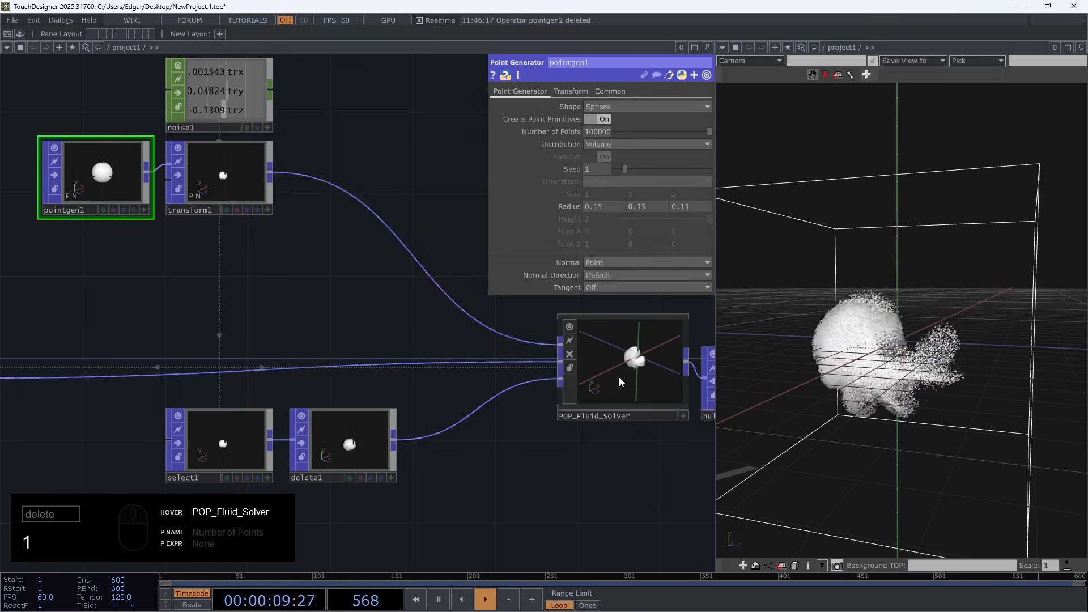
Inspect delete1's point information and the separate emitter and force connections into POP_Fluid_Solver
{"action": "middle_click_drag", "start_coordinate": [361, 454], "coordinate": [401, 462]}
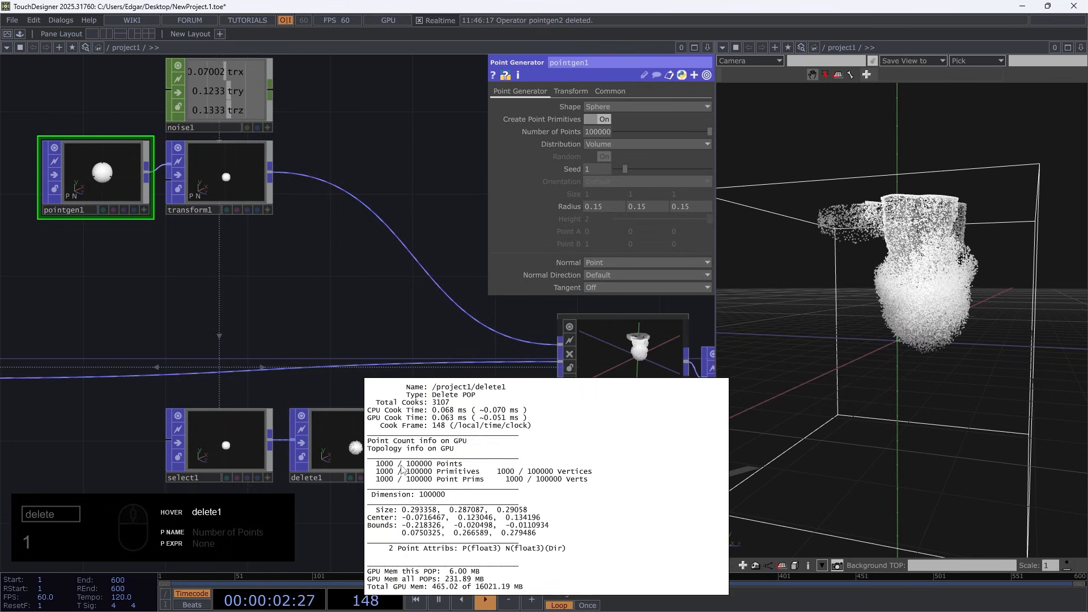
{"action": "left_click", "coordinate": [383, 274]}
{"action": "left_click_drag", "start_coordinate": [547, 485], "coordinate": [439, 446]}
{"action": "left_click_drag", "start_coordinate": [360, 324], "coordinate": [443, 383]}
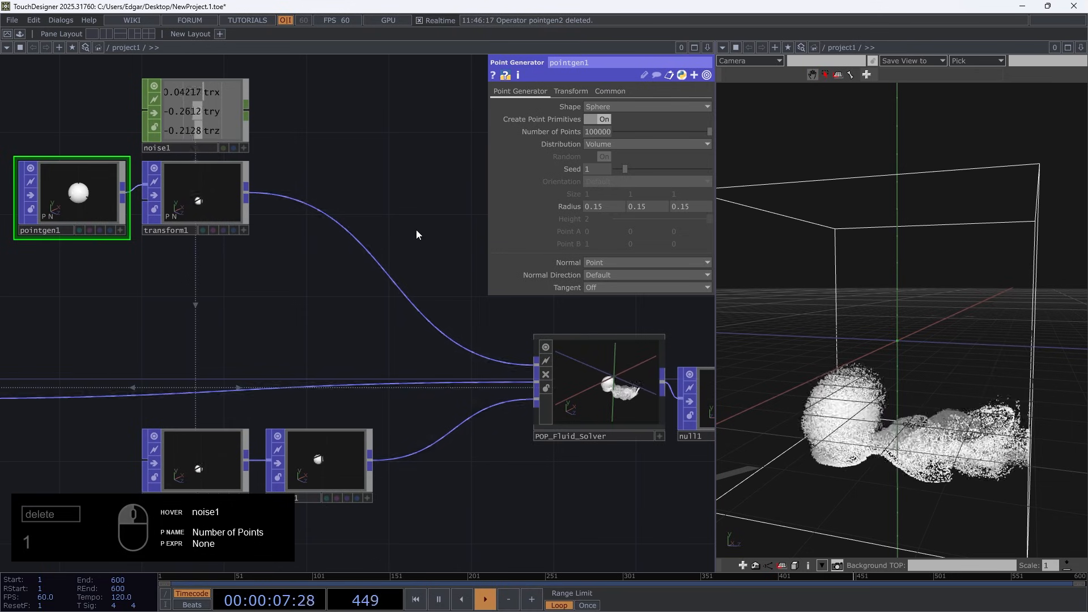
Try a Geometry Forces Multiplier of 10 on POP_Fluid_Solver
{"action": "left_click", "coordinate": [628, 423]}
{"action": "left_click_drag", "start_coordinate": [399, 368], "coordinate": [247, 286]}
{"action": "scroll", "coordinate": [166, 387], "scroll_direction": "up", "scroll_amount": 5}
{"action": "scroll", "coordinate": [168, 384], "scroll_direction": "up", "scroll_amount": 2}
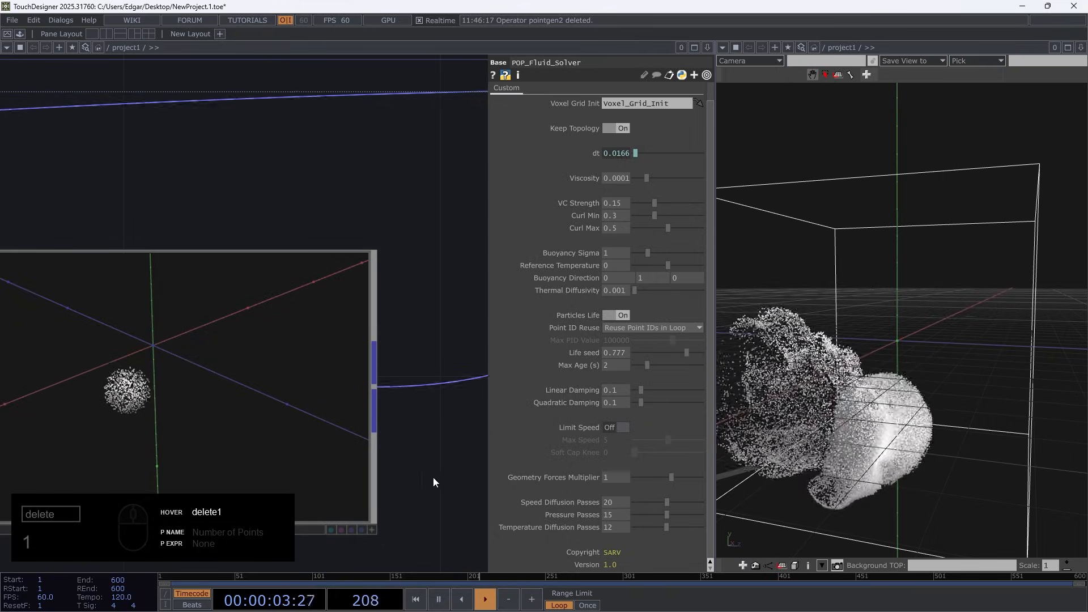
{"action": "scroll", "coordinate": [315, 391], "scroll_direction": "down", "scroll_amount": 6}
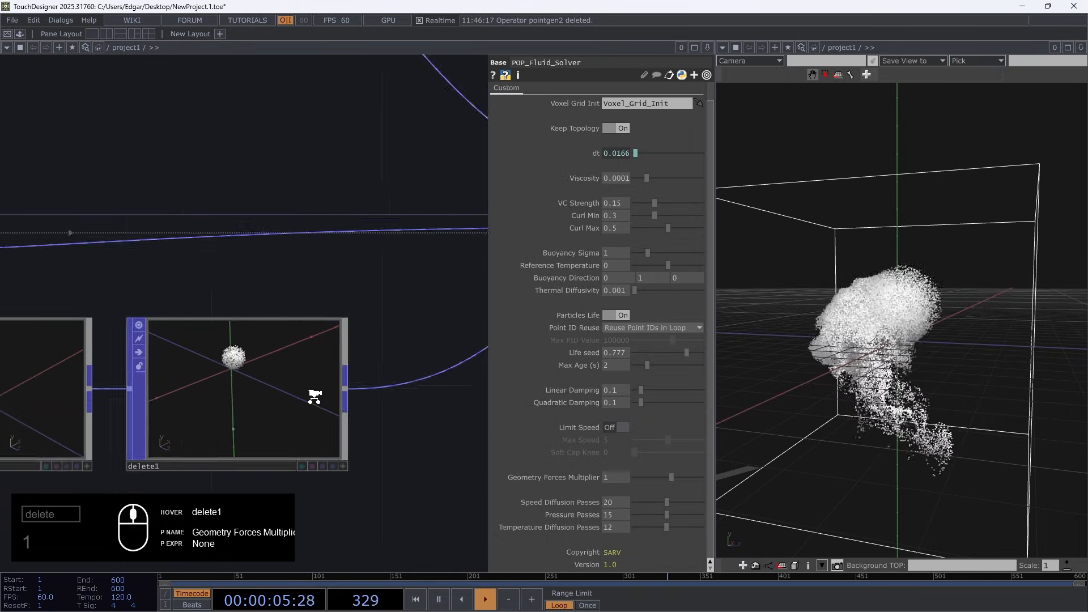
{"action": "left_click_drag", "start_coordinate": [618, 475], "coordinate": [546, 474]}
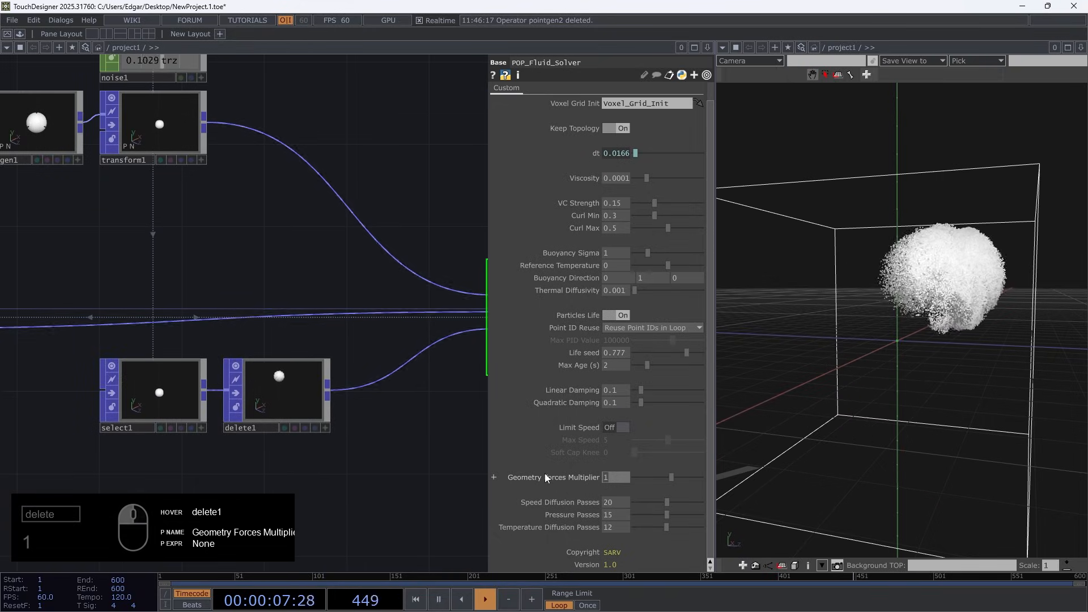
{"action": "type", "text": "10"}
{"action": "key", "text": "Return"}
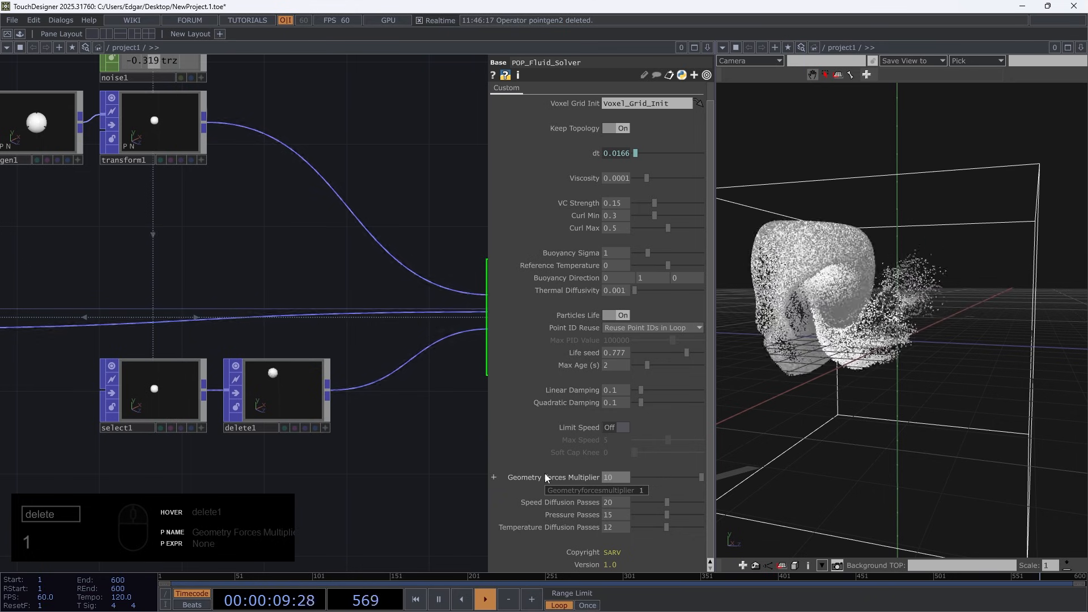
Set the Geometry Forces Multiplier to 5, view the box from the front and display transform1's sphere in the viewer
{"action": "mouse_move", "coordinate": [867, 413]}
{"action": "left_mouse_down"}
{"action": "mouse_move", "coordinate": [972, 400]}
{"action": "mouse_move", "coordinate": [886, 422]}
{"action": "left_mouse_up"}
{"action": "mouse_move", "coordinate": [611, 476]}
{"action": "middle_mouse_down"}
{"action": "mouse_move", "coordinate": [609, 461]}
{"action": "mouse_move", "coordinate": [612, 477]}
{"action": "middle_mouse_up"}
{"action": "left_click_drag", "start_coordinate": [888, 439], "coordinate": [976, 417]}
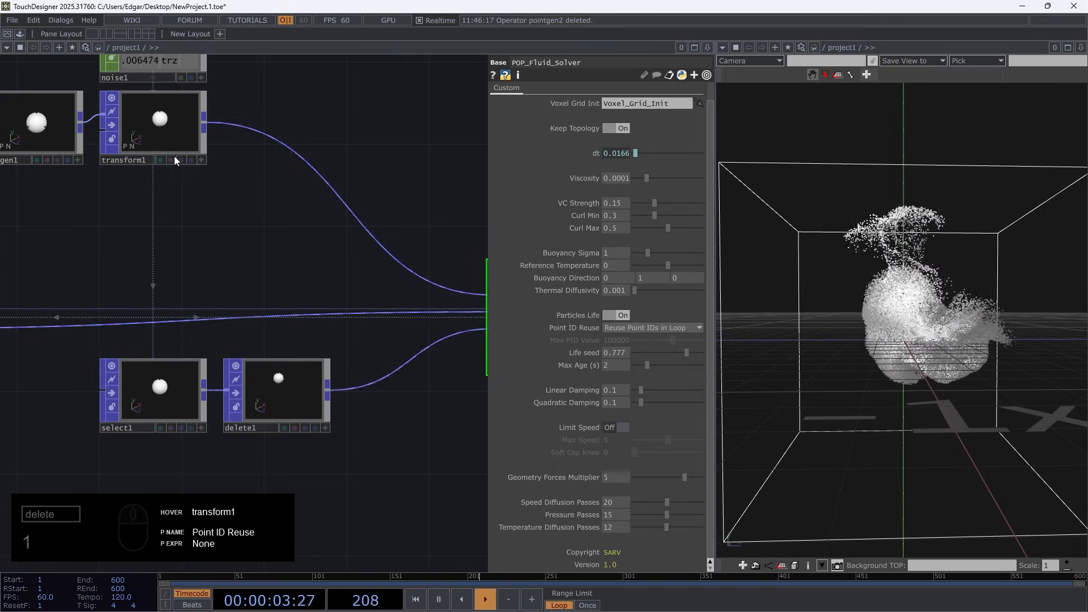
{"action": "left_click", "coordinate": [191, 161]}
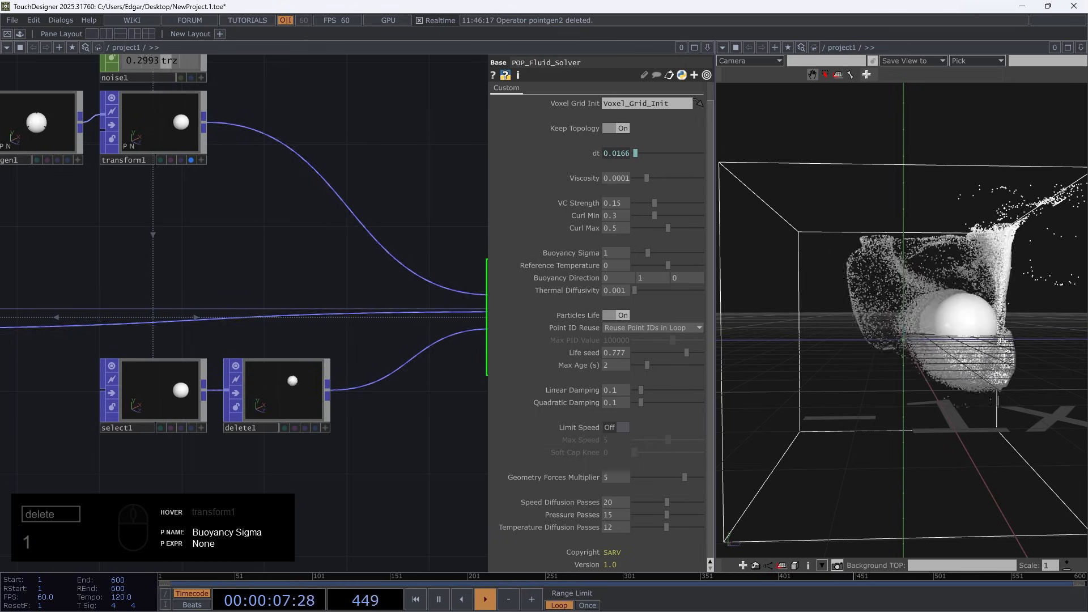
Set POP_Fluid_Solver's Geometry Forces Multiplier to -5
{"action": "left_click", "coordinate": [605, 477]}
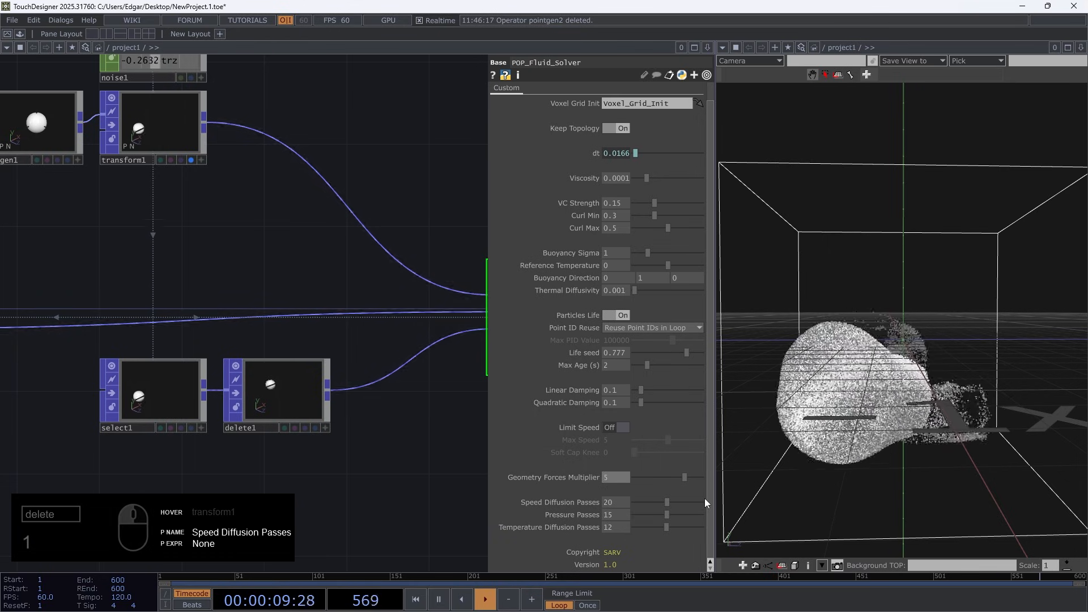
{"action": "type", "text": "-5"}
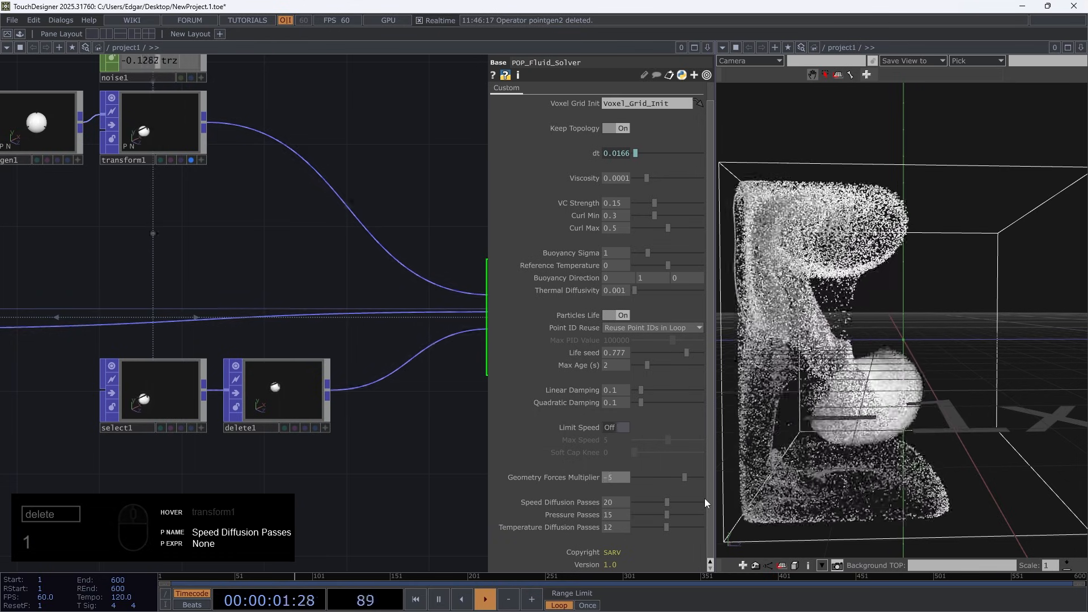
{"action": "key", "text": "Return"}
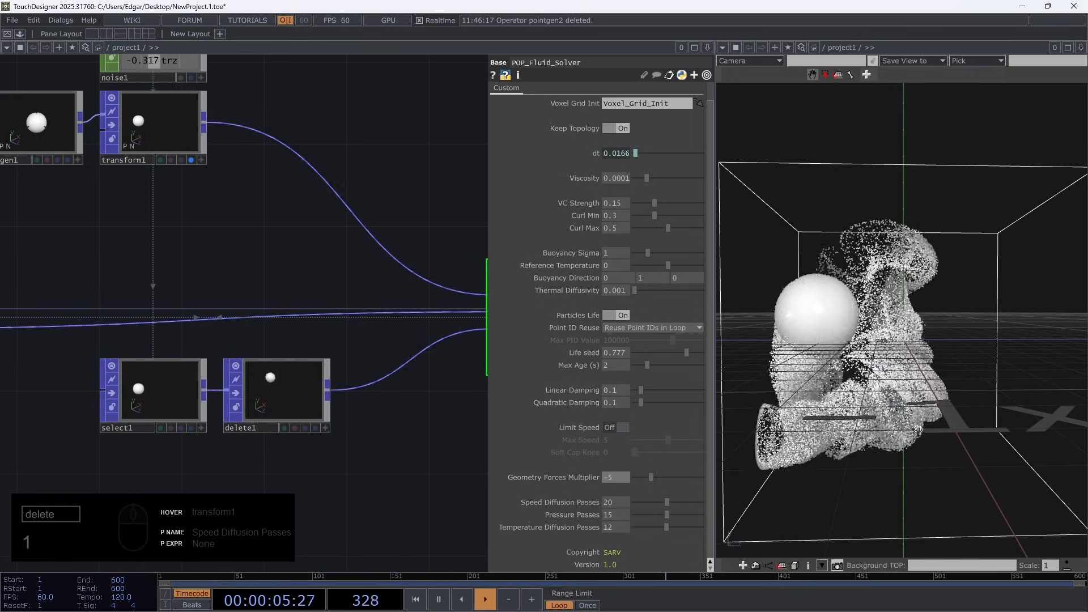
Set POP_Fluid_Solver's Geometry Forces Multiplier to 5
{"action": "left_click_drag", "start_coordinate": [918, 431], "coordinate": [765, 315]}
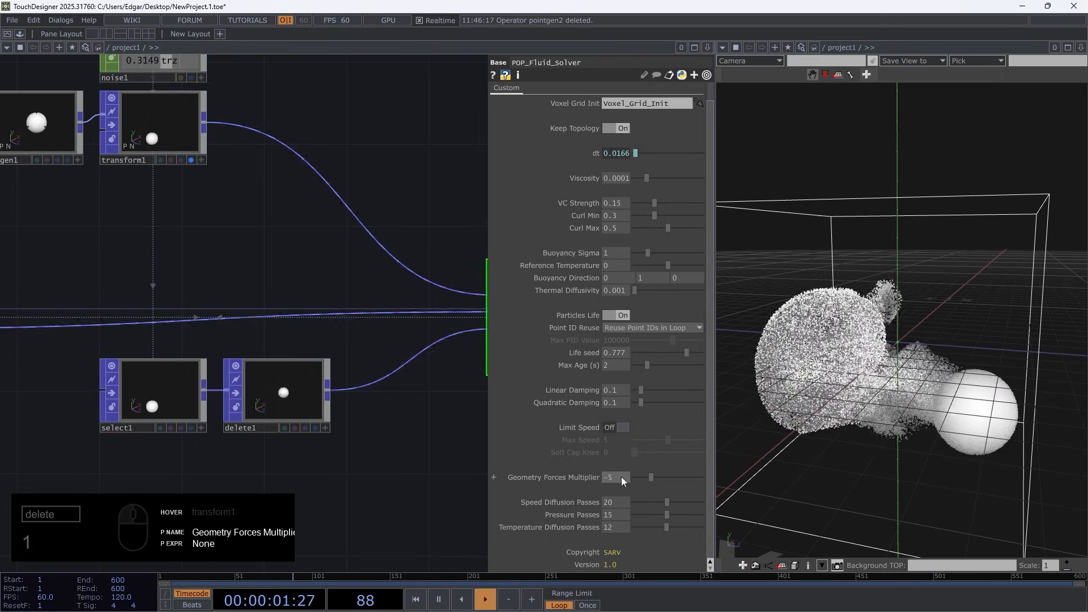
{"action": "left_click_drag", "start_coordinate": [622, 477], "coordinate": [557, 475]}
{"action": "type", "text": "5"}
{"action": "key", "text": "Return"}
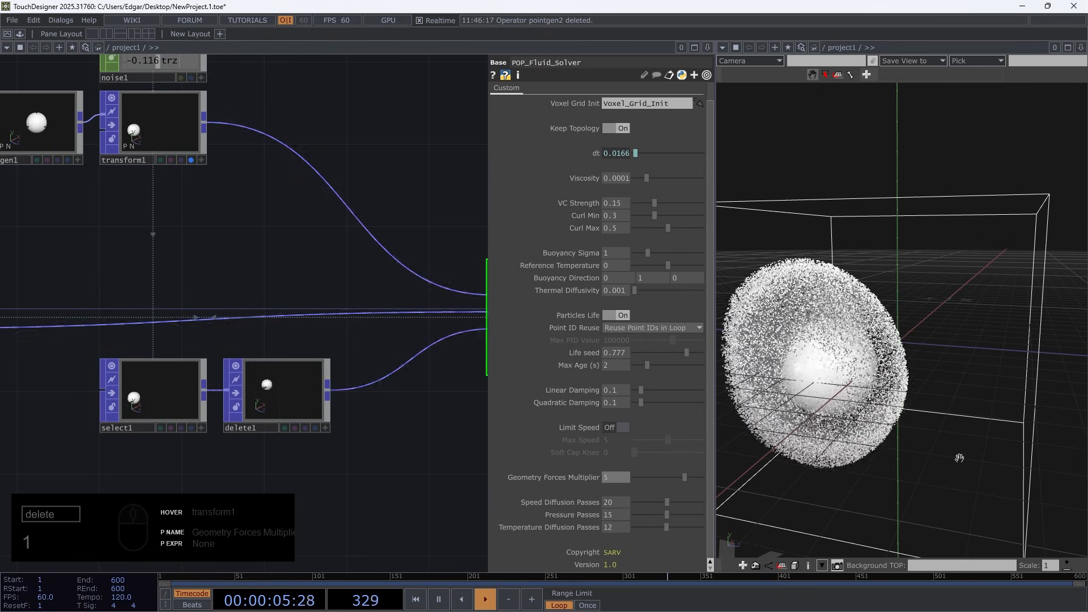
Switch to the Cosmic_fluid.4 project, restart its simulation and examine how its merged point generators feed POP_Fluid_Solver
{"action": "mouse_move", "coordinate": [604, 605]}
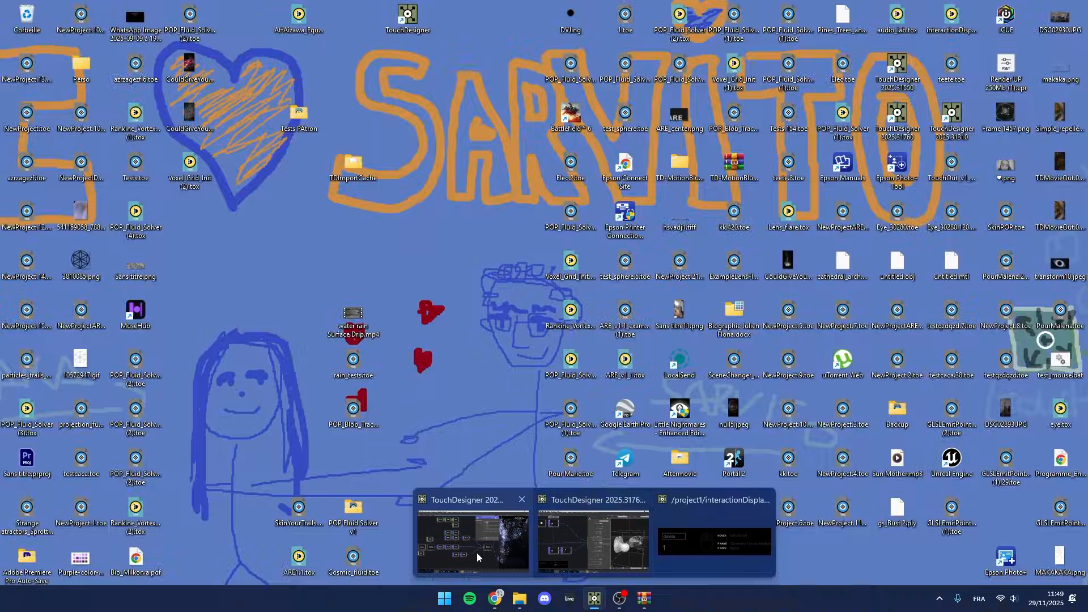
{"action": "left_click", "coordinate": [479, 556]}
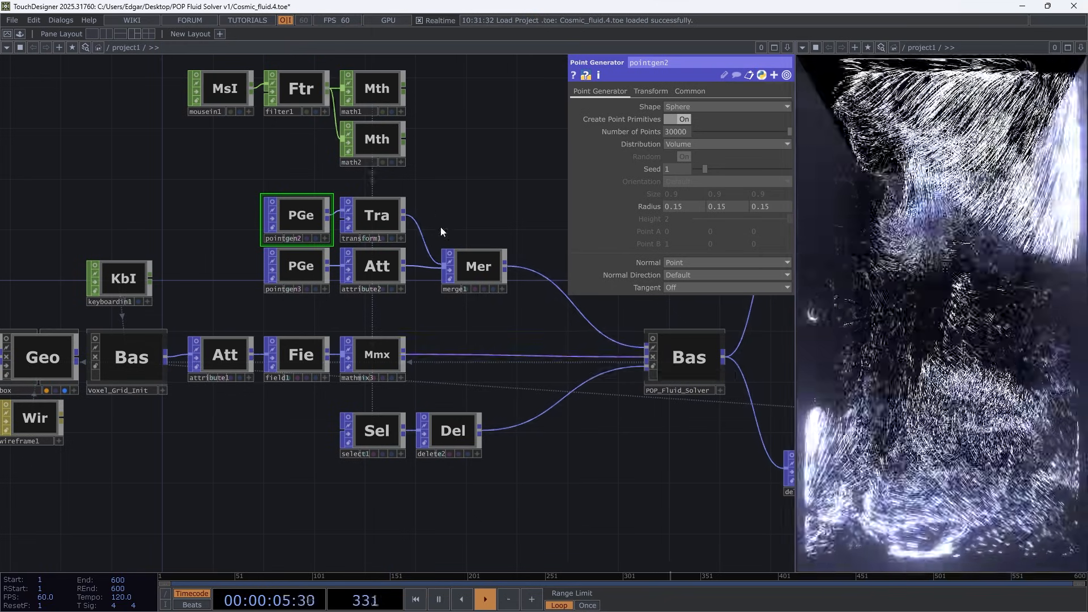
{"action": "key", "text": "1"}
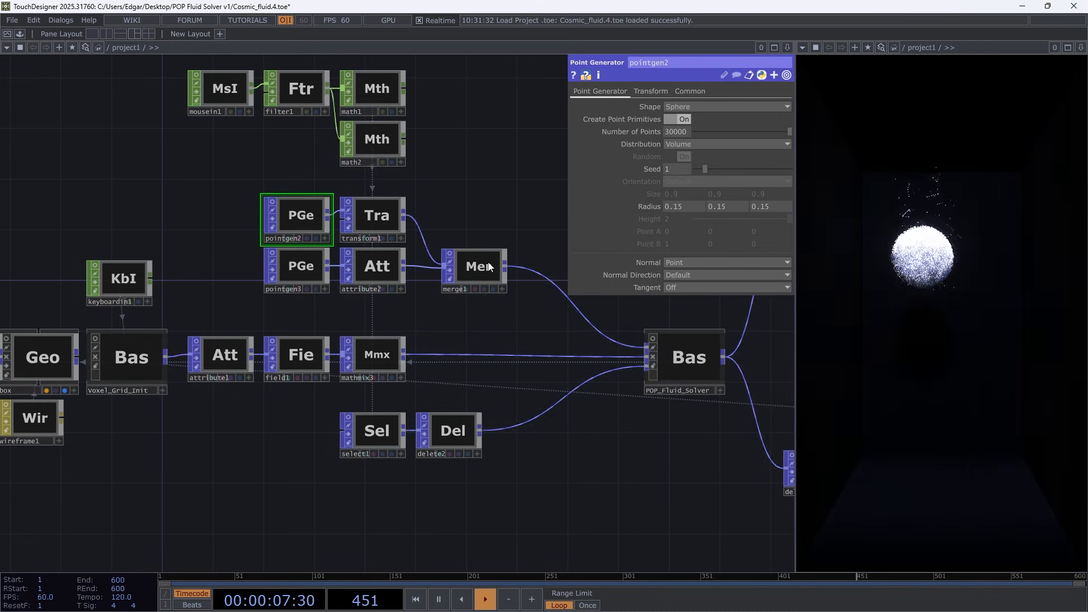
{"action": "key", "text": "space"}
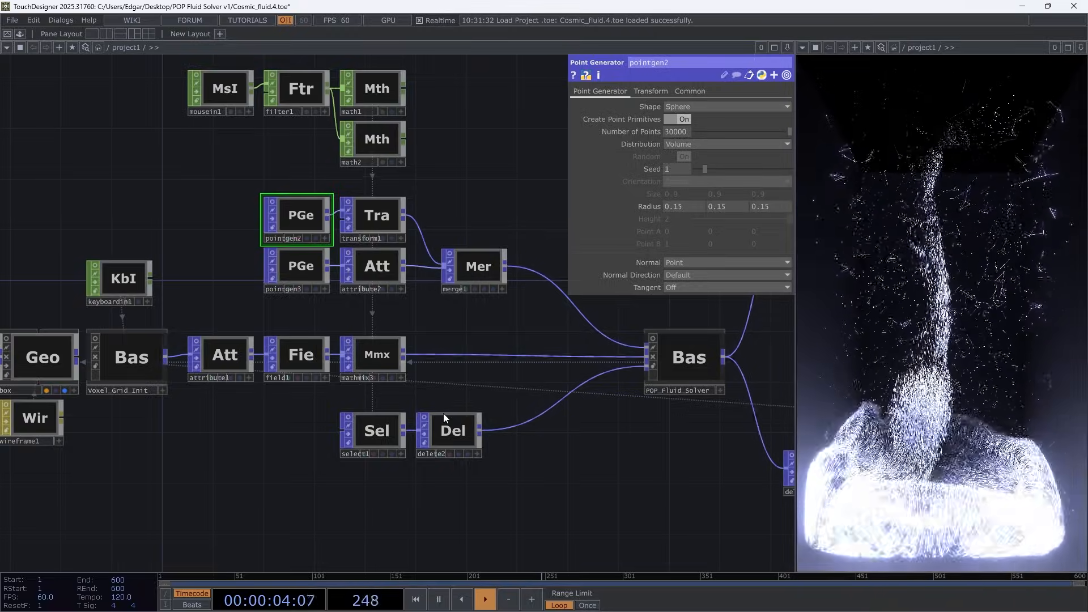
{"action": "key", "text": "space"}
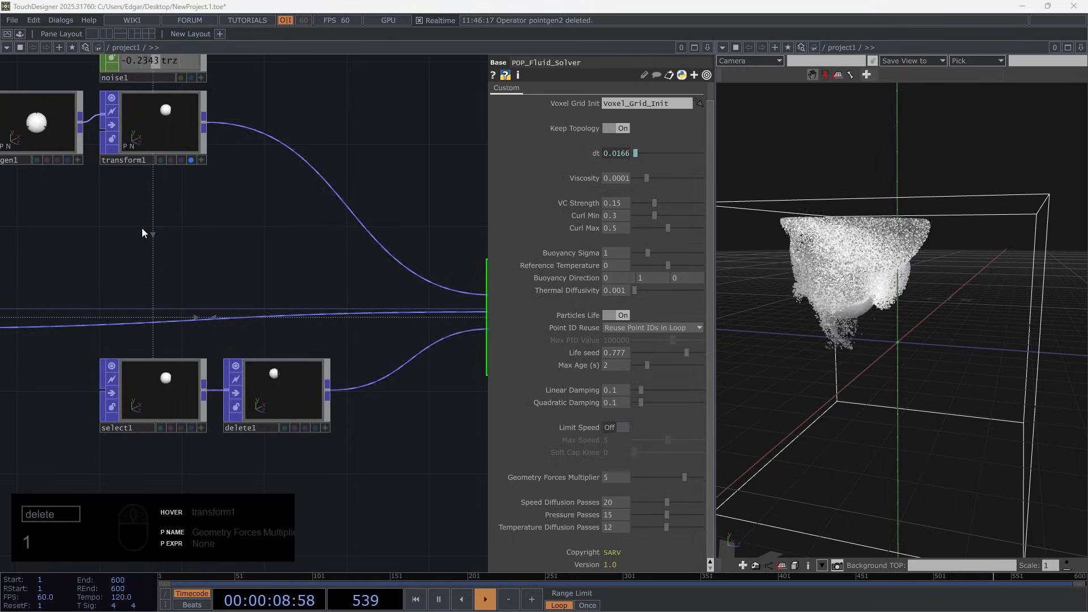
Return to the NewProject network and turn off transform1's display in the viewer
{"action": "left_click_drag", "start_coordinate": [171, 232], "coordinate": [272, 334]}
{"action": "scroll", "coordinate": [263, 283], "scroll_direction": "down", "scroll_amount": 2}
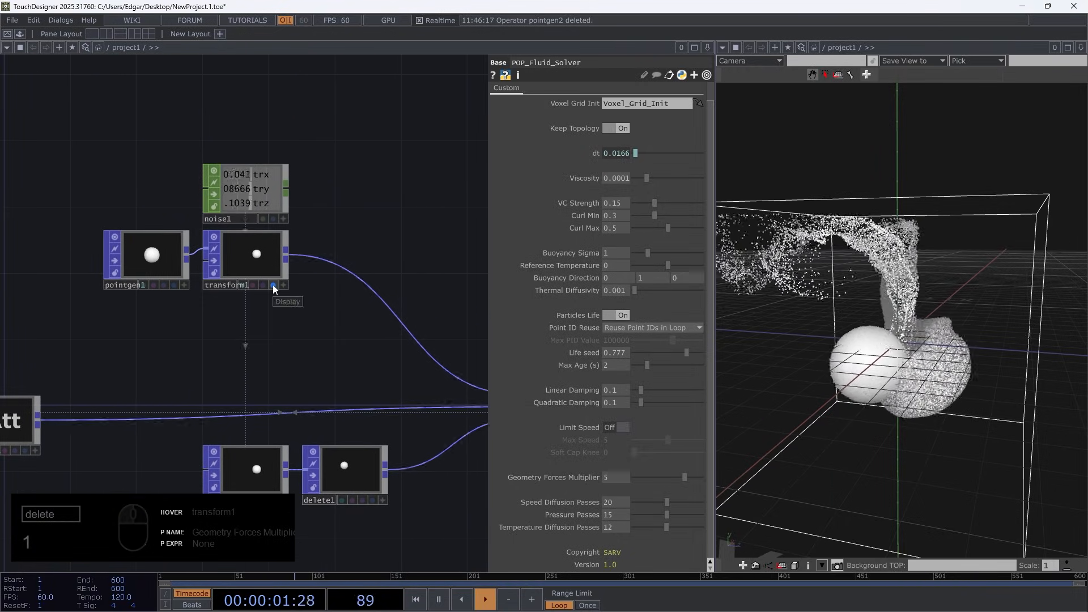
{"action": "scroll", "coordinate": [342, 398], "scroll_direction": "down", "scroll_amount": 4}
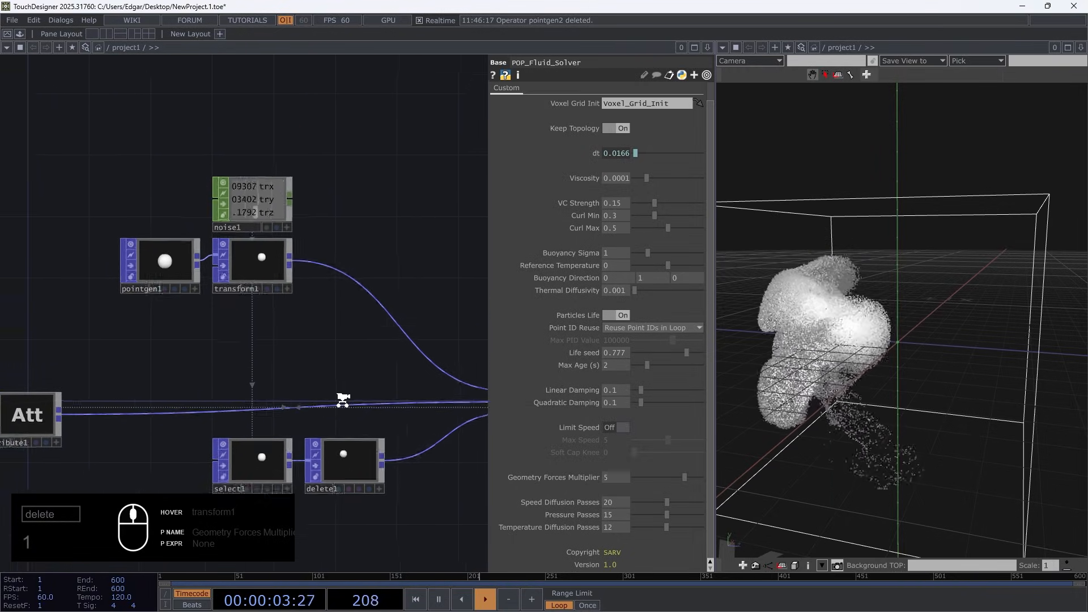
{"action": "left_click_drag", "start_coordinate": [265, 377], "coordinate": [221, 359]}
{"action": "left_click_drag", "start_coordinate": [306, 367], "coordinate": [225, 355]}
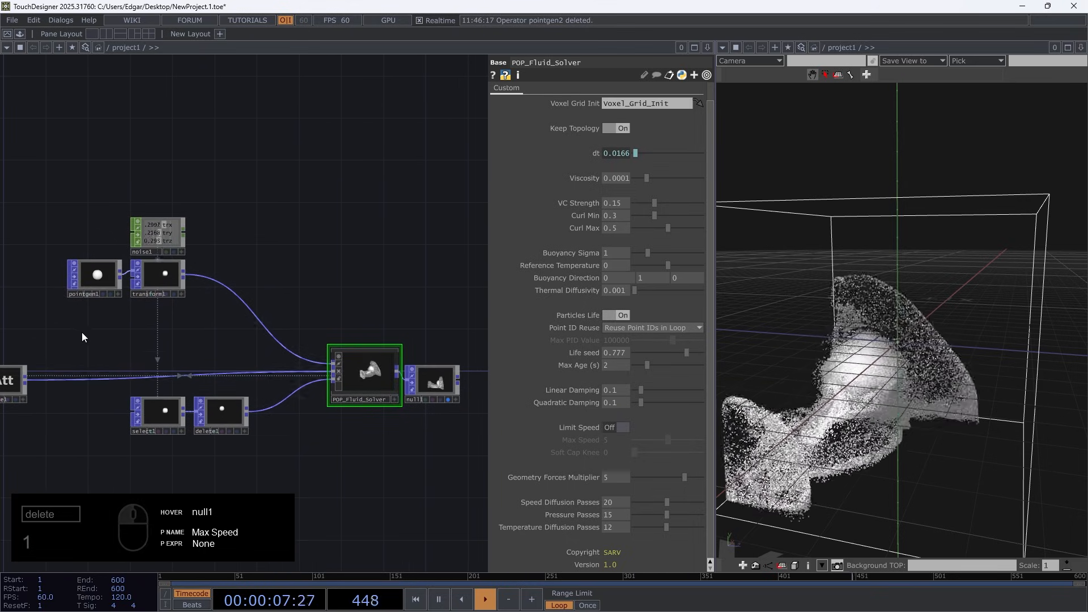
Add a second Point Generator POP directly below pointgen1
{"action": "scroll", "coordinate": [84, 332], "scroll_direction": "up", "scroll_amount": 1}
{"action": "middle_click_drag", "start_coordinate": [91, 298], "coordinate": [105, 284]}
{"action": "double_click", "coordinate": [107, 301]}
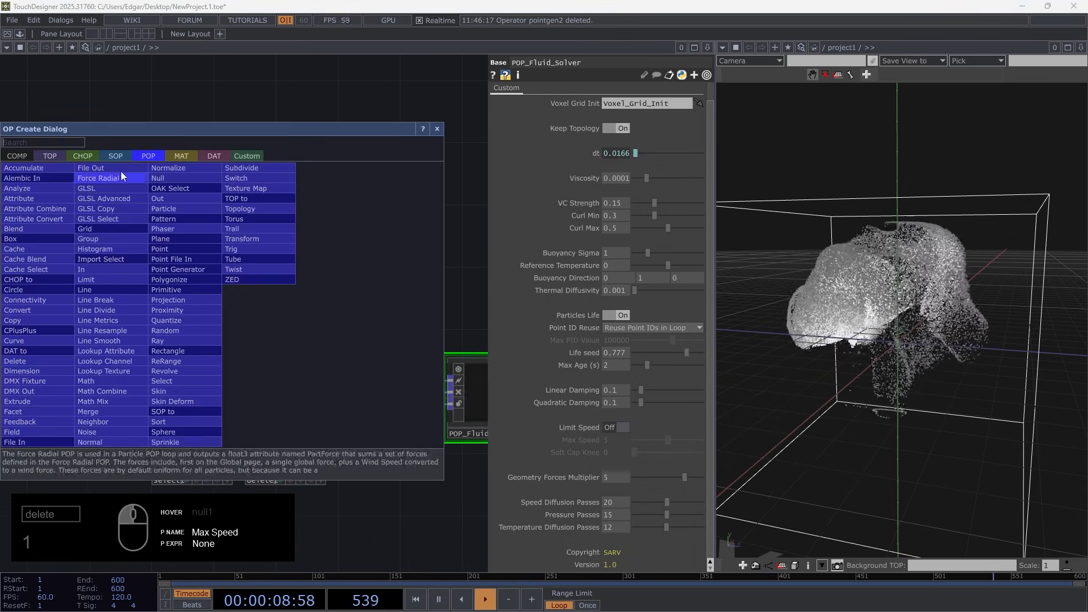
{"action": "left_click", "coordinate": [186, 270]}
{"action": "left_click", "coordinate": [97, 315]}
{"action": "scroll", "coordinate": [87, 315], "scroll_direction": "up", "scroll_amount": 5}
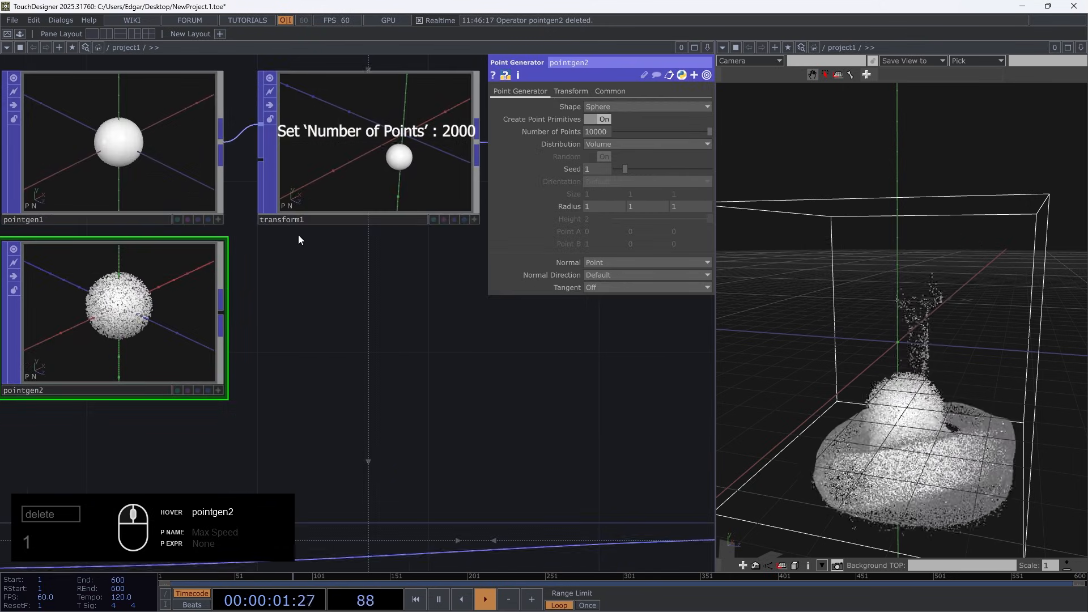
Set pointgen2's Shape to Box and inspect the generated points
{"action": "left_click", "coordinate": [633, 107]}
{"action": "left_click", "coordinate": [611, 130]}
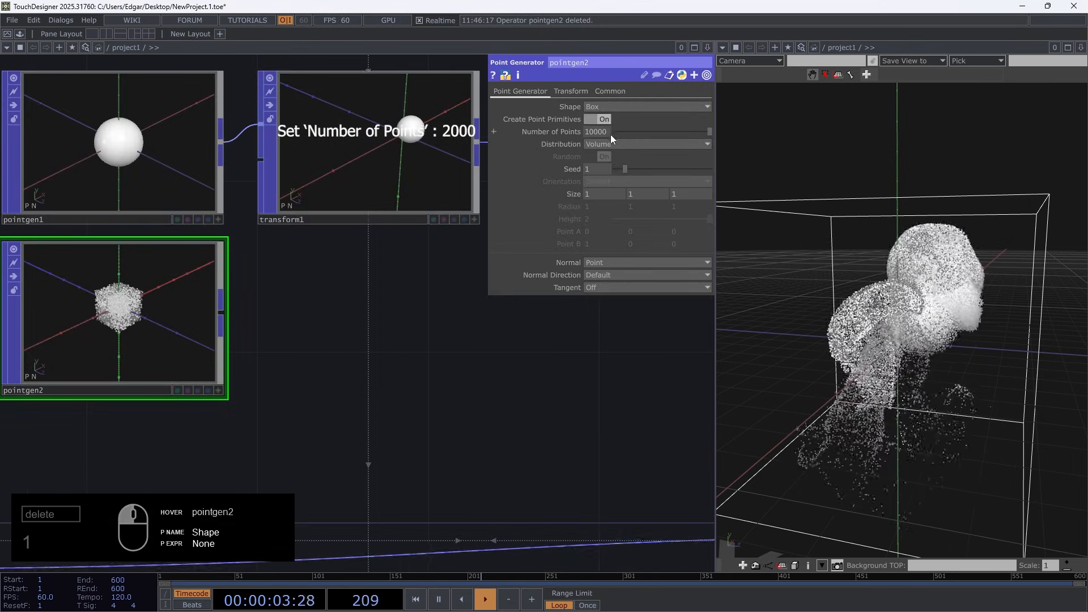
{"action": "scroll", "coordinate": [380, 346], "scroll_direction": "down", "scroll_amount": 3}
{"action": "left_click_drag", "start_coordinate": [227, 383], "coordinate": [315, 370]}
{"action": "scroll", "coordinate": [312, 318], "scroll_direction": "up", "scroll_amount": 7}
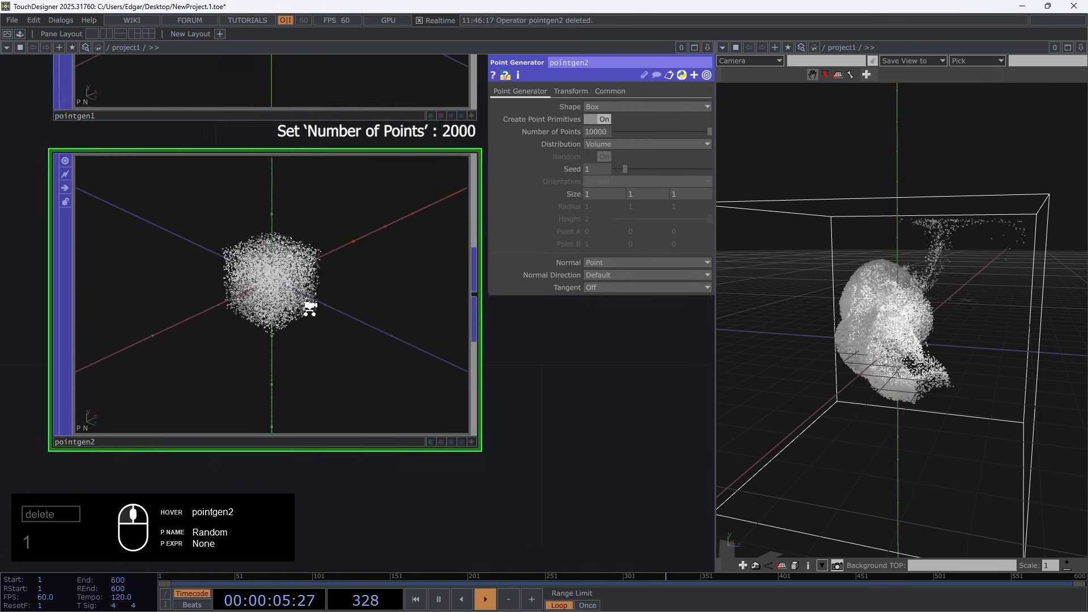
{"action": "scroll", "coordinate": [978, 392], "scroll_direction": "up", "scroll_amount": 4}
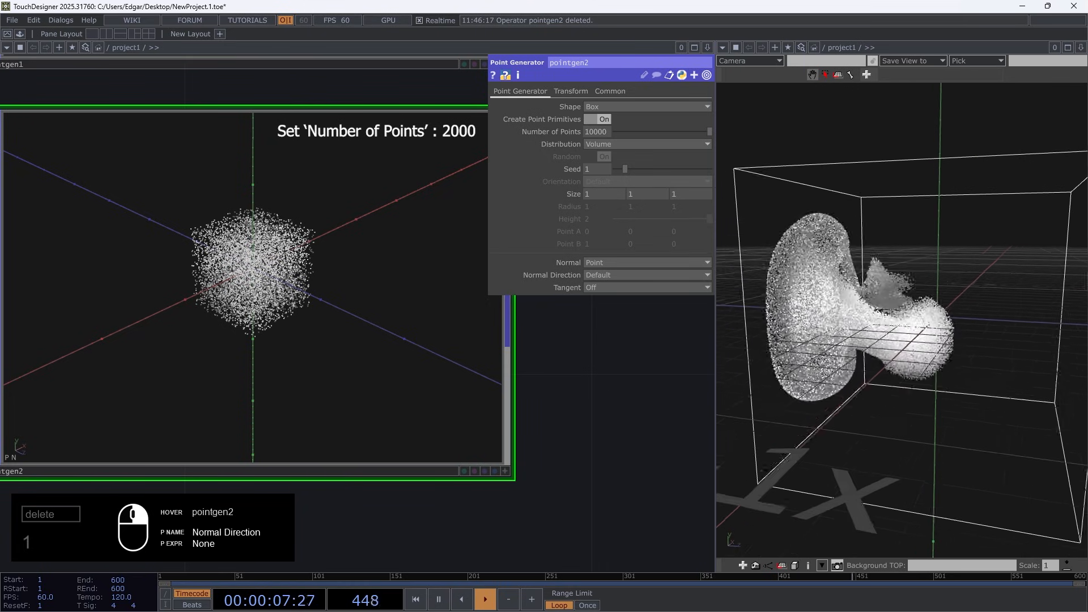
{"action": "scroll", "coordinate": [235, 301], "scroll_direction": "down", "scroll_amount": 7}
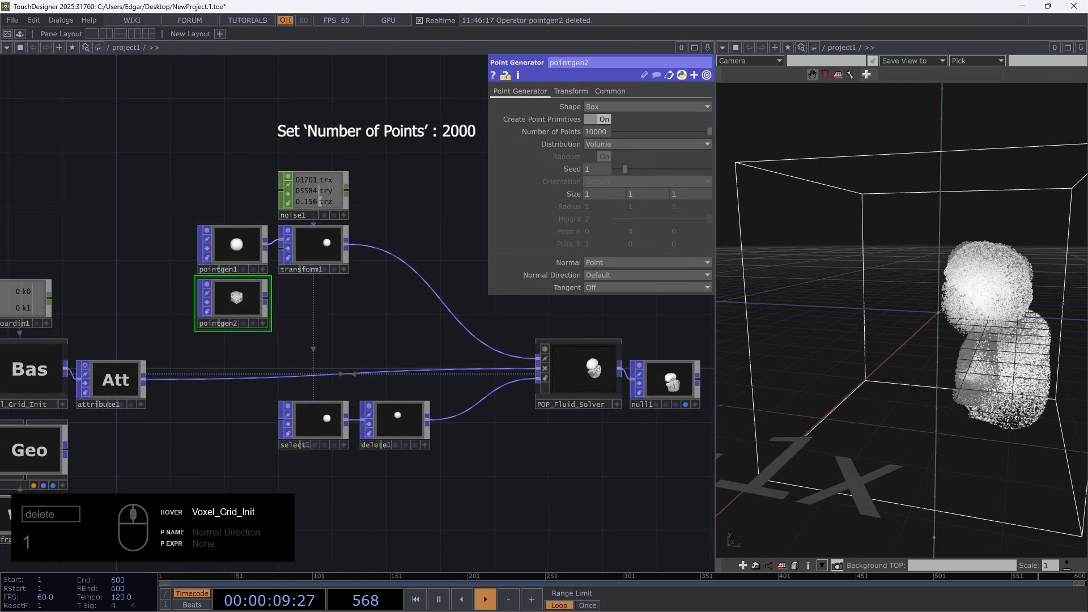
Link pointgen2's Size to Voxel_Grid_Init's Size as a reference on all three axes
{"action": "left_click_drag", "start_coordinate": [175, 286], "coordinate": [206, 274]}
{"action": "left_click", "coordinate": [78, 358]}
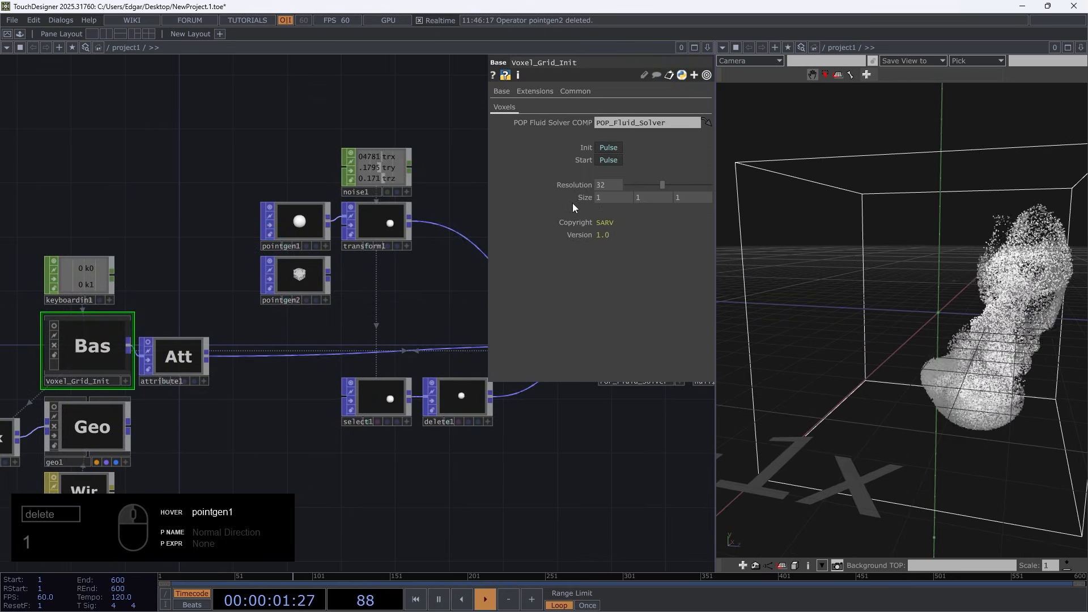
{"action": "left_click", "coordinate": [284, 281]}
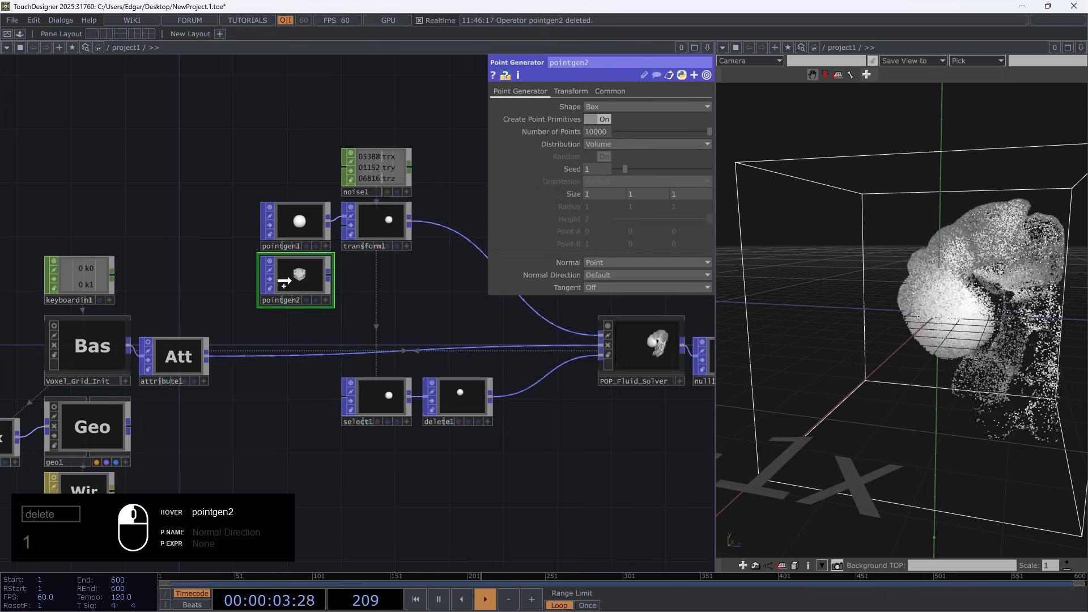
{"action": "left_click_drag", "start_coordinate": [284, 282], "coordinate": [577, 191]}
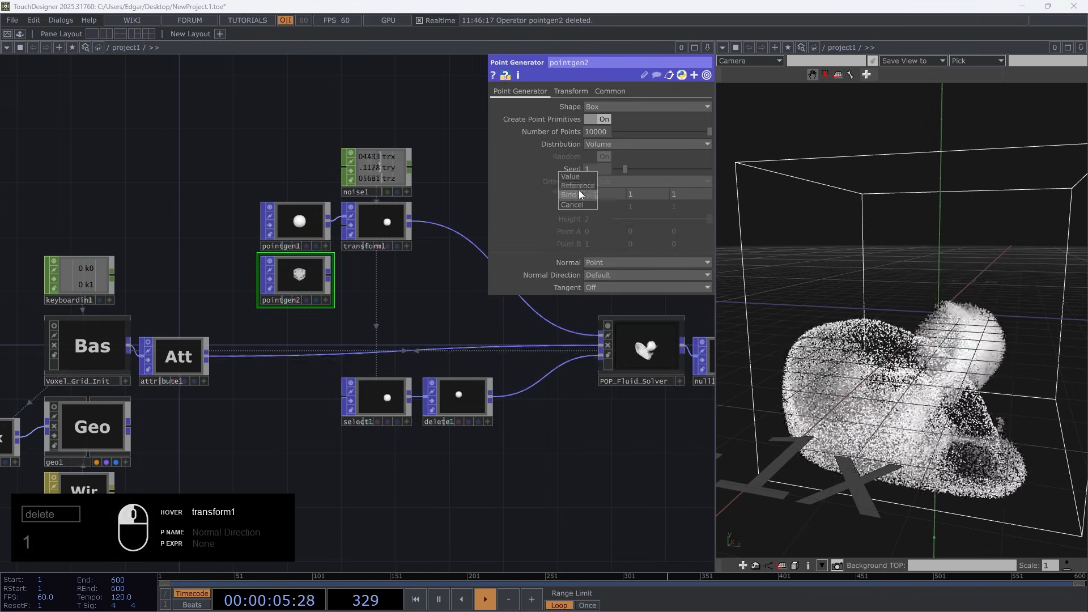
{"action": "left_click", "coordinate": [587, 186]}
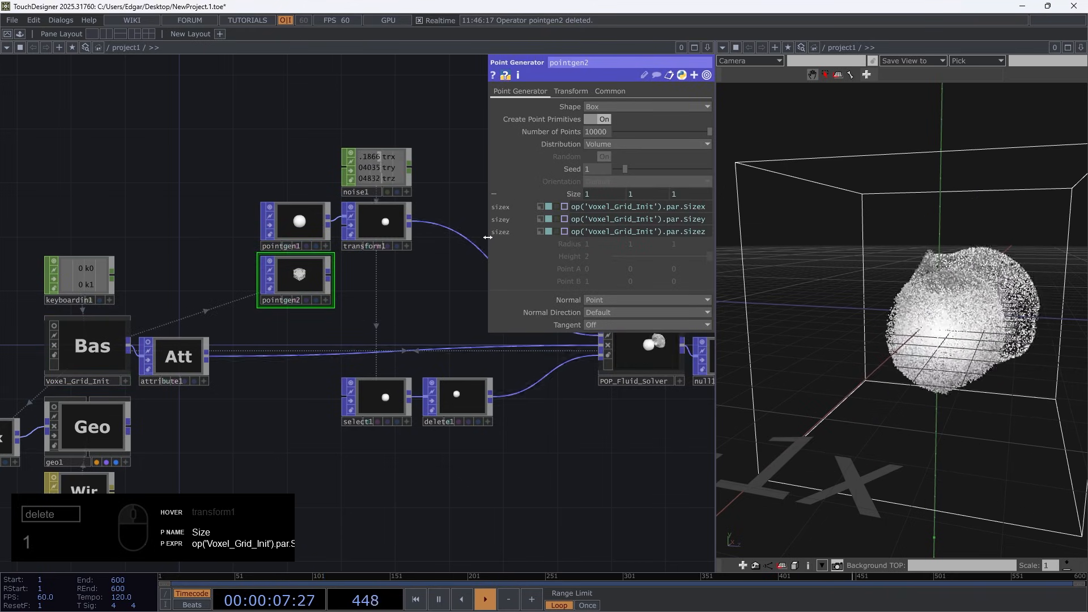
{"action": "left_click_drag", "start_coordinate": [488, 237], "coordinate": [440, 242]}
Add a Merge POP to the right of pointgen2, ahead of POP_Fluid_Solver
{"action": "left_click_drag", "start_coordinate": [372, 305], "coordinate": [261, 310]}
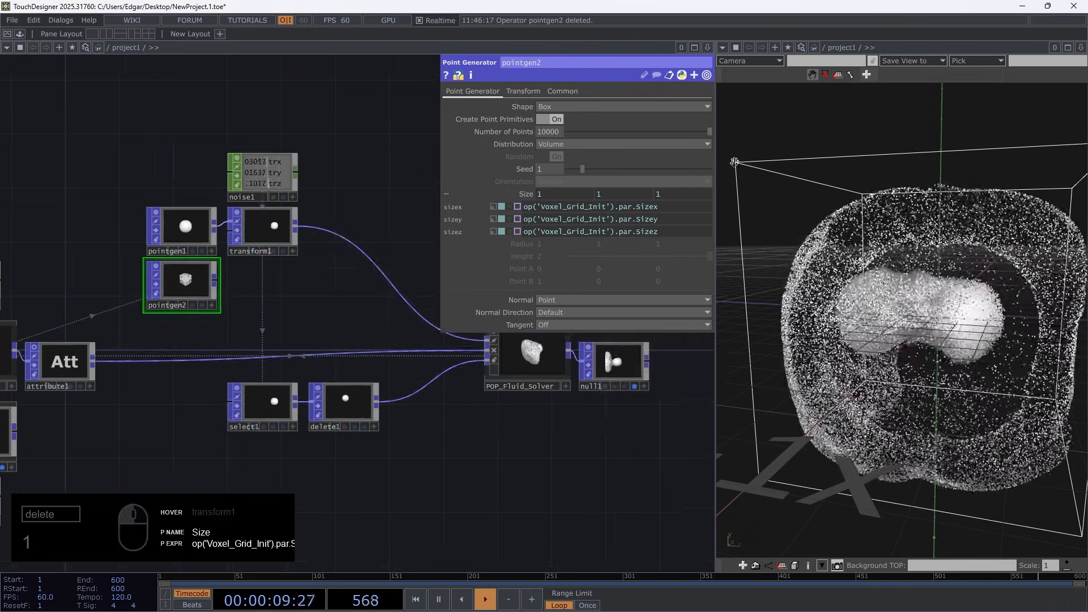
{"action": "key", "text": "Tab"}
{"action": "type", "text": "merge"}
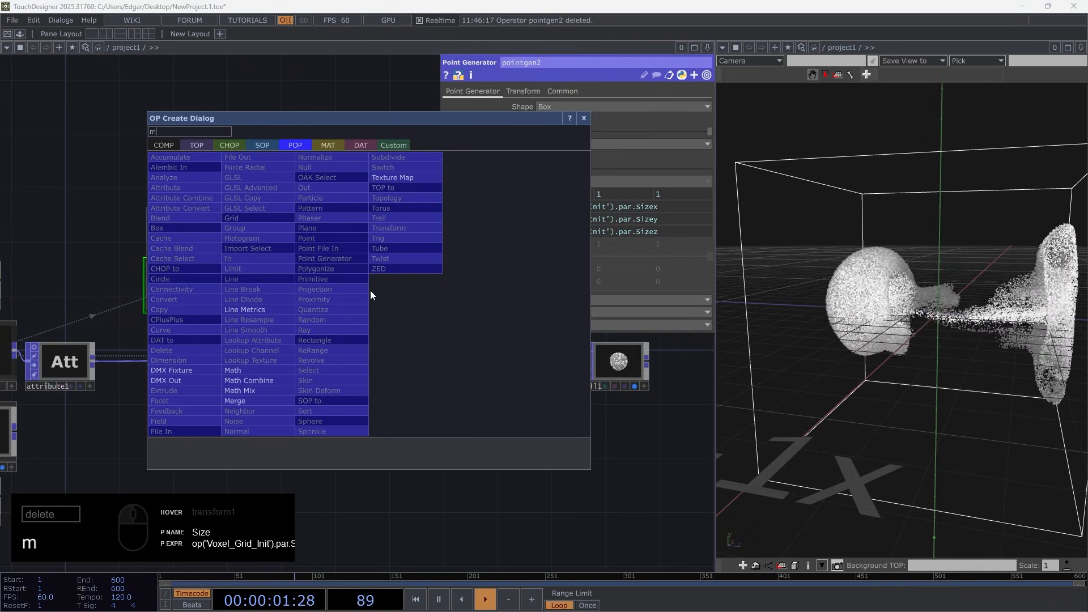
{"action": "key", "text": "Return"}
{"action": "left_click", "coordinate": [370, 290]}
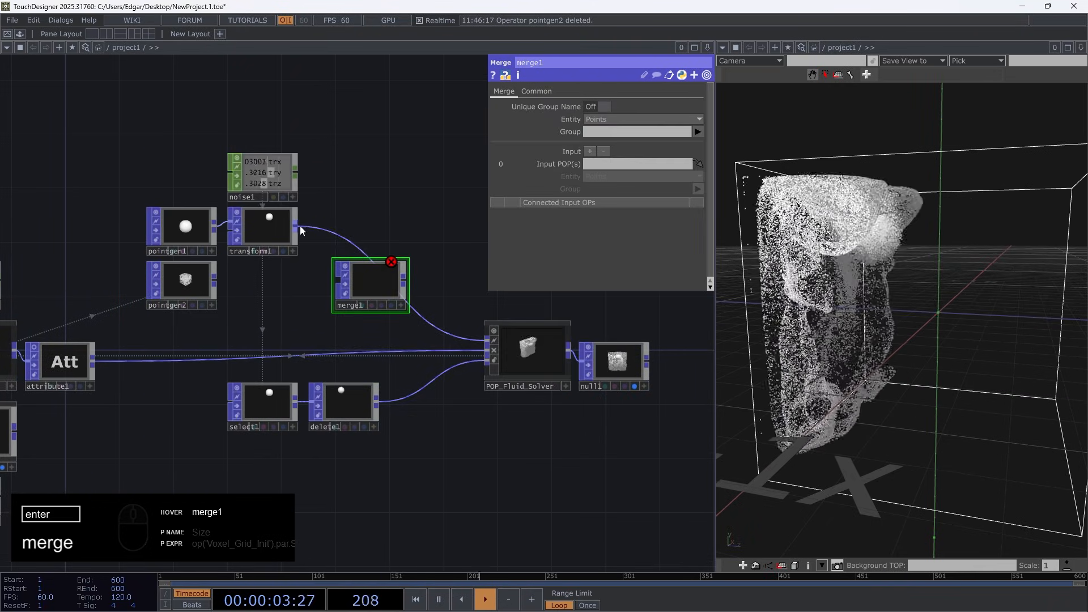
Connect transform1 and pointgen2 into merge1, and feed merge1 into POP_Fluid_Solver's first input in place of transform1
{"action": "left_click_drag", "start_coordinate": [296, 226], "coordinate": [339, 277]}
{"action": "left_click_drag", "start_coordinate": [215, 280], "coordinate": [339, 280]}
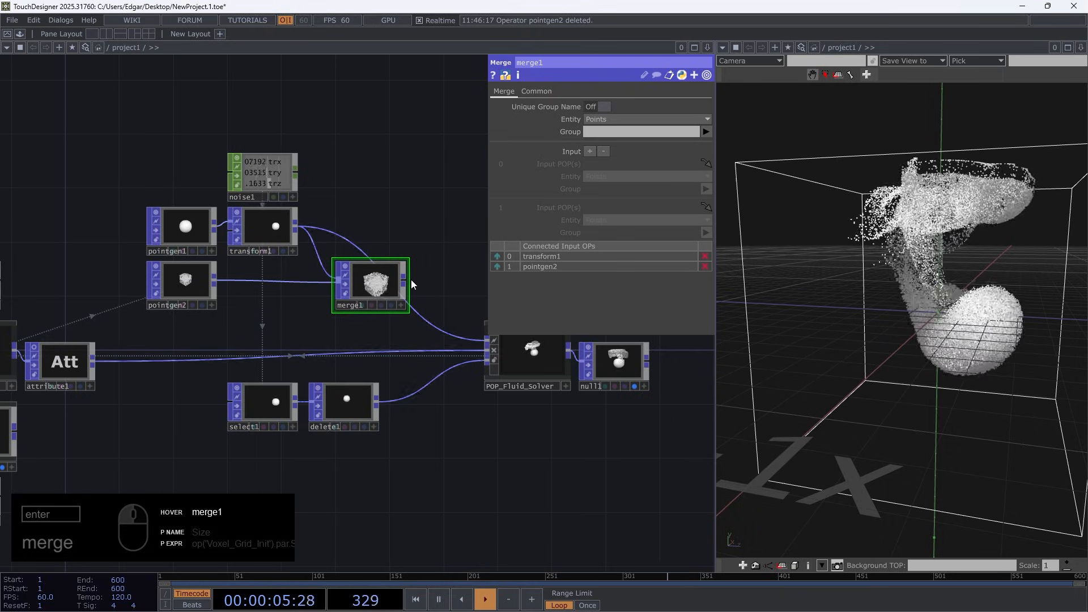
{"action": "left_click_drag", "start_coordinate": [418, 315], "coordinate": [420, 315]}
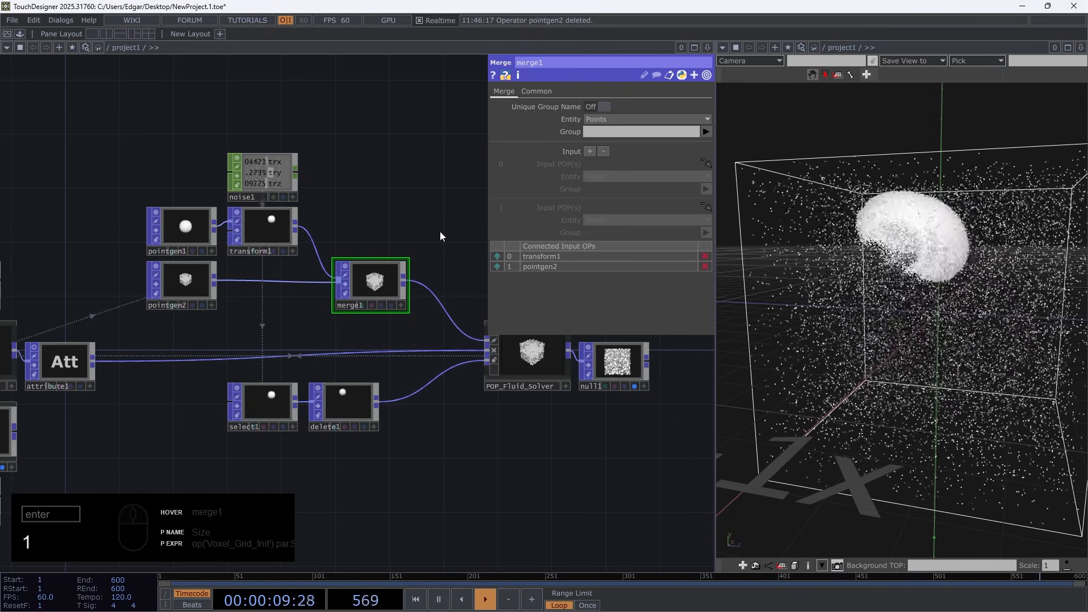
{"action": "left_click_drag", "start_coordinate": [905, 154], "coordinate": [961, 174]}
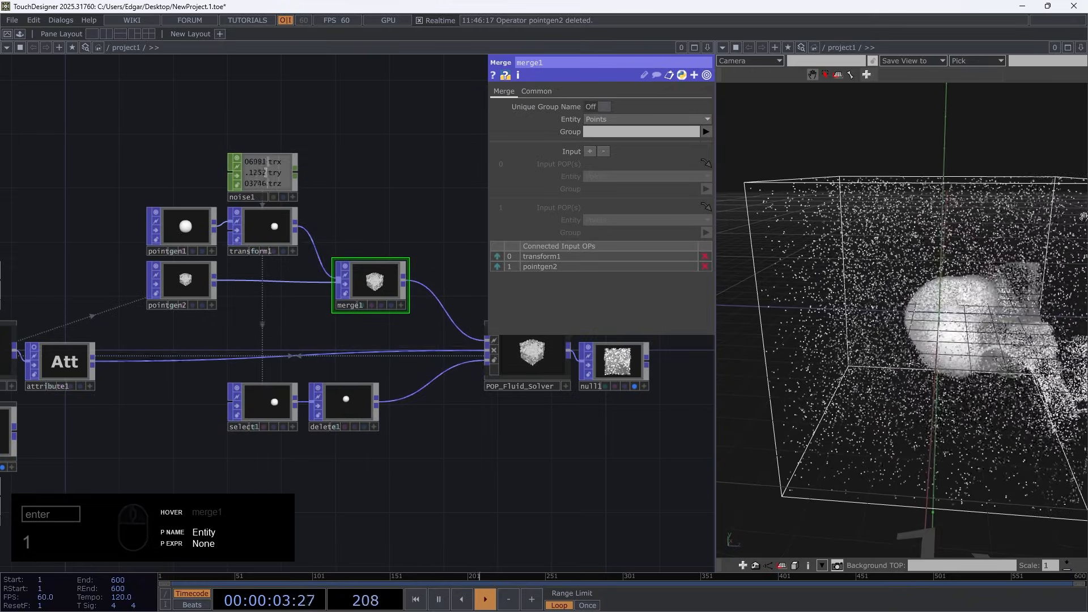
Multiply pointgen2's sizex expression by 0.95 so it reads 0.95*op('Voxel_Grid_Init').par.Sizex
{"action": "left_click", "coordinate": [192, 287]}
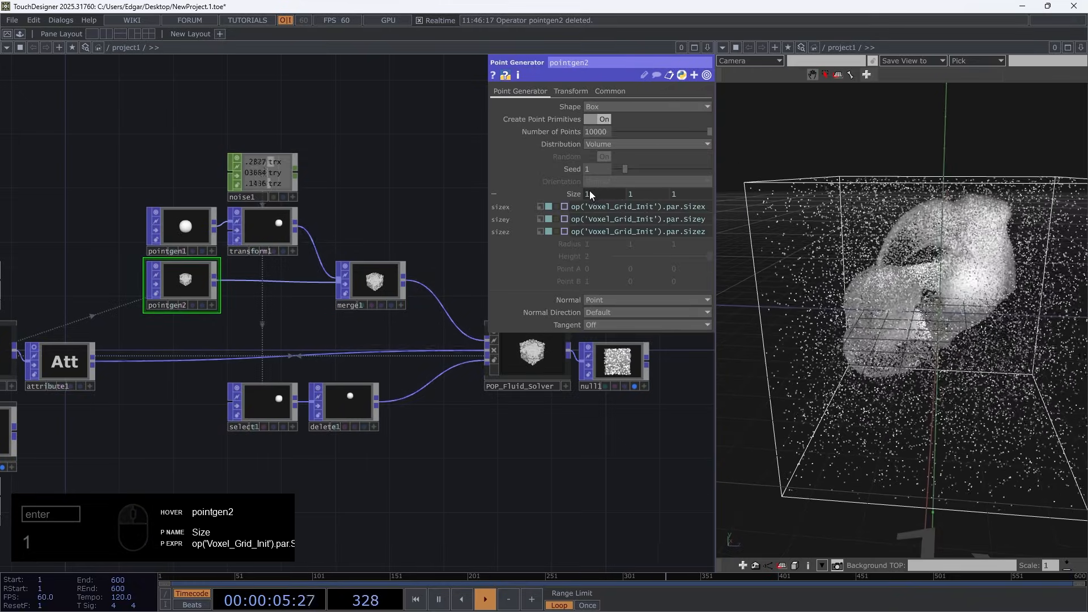
{"action": "scroll", "coordinate": [833, 245], "scroll_direction": "up", "scroll_amount": 10}
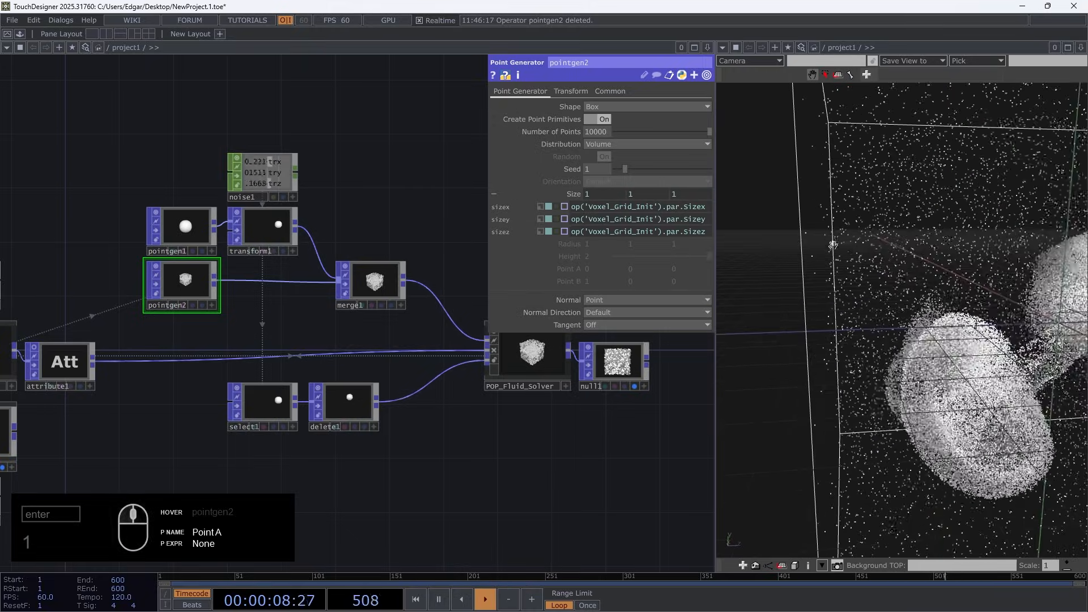
{"action": "middle_click_drag", "start_coordinate": [833, 245], "coordinate": [847, 255]}
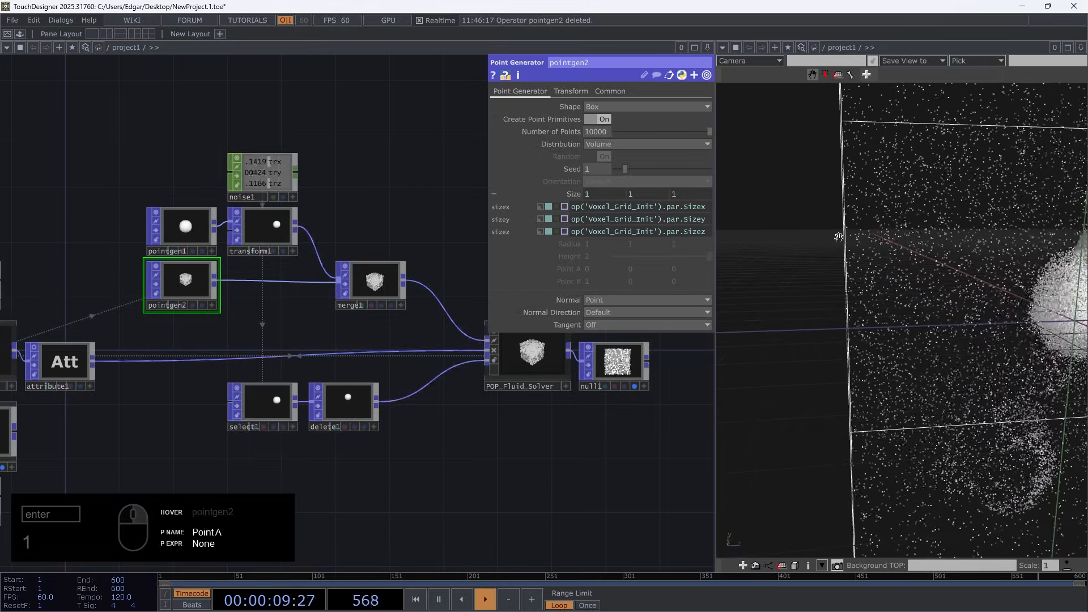
{"action": "scroll", "coordinate": [930, 304], "scroll_direction": "down", "scroll_amount": 5}
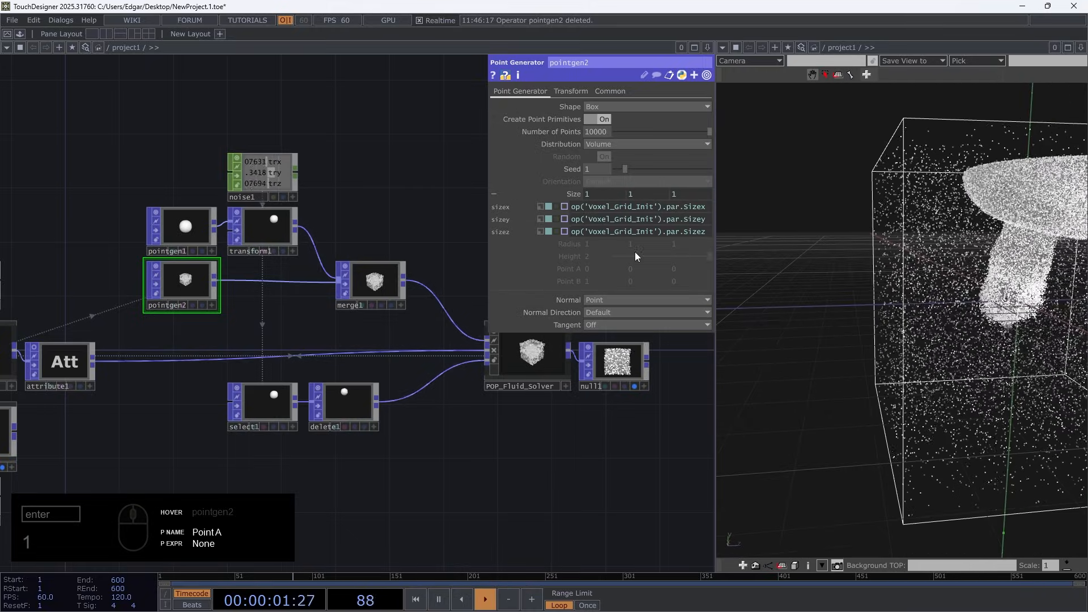
{"action": "left_click", "coordinate": [573, 206]}
{"action": "type", "text": "0.9"}
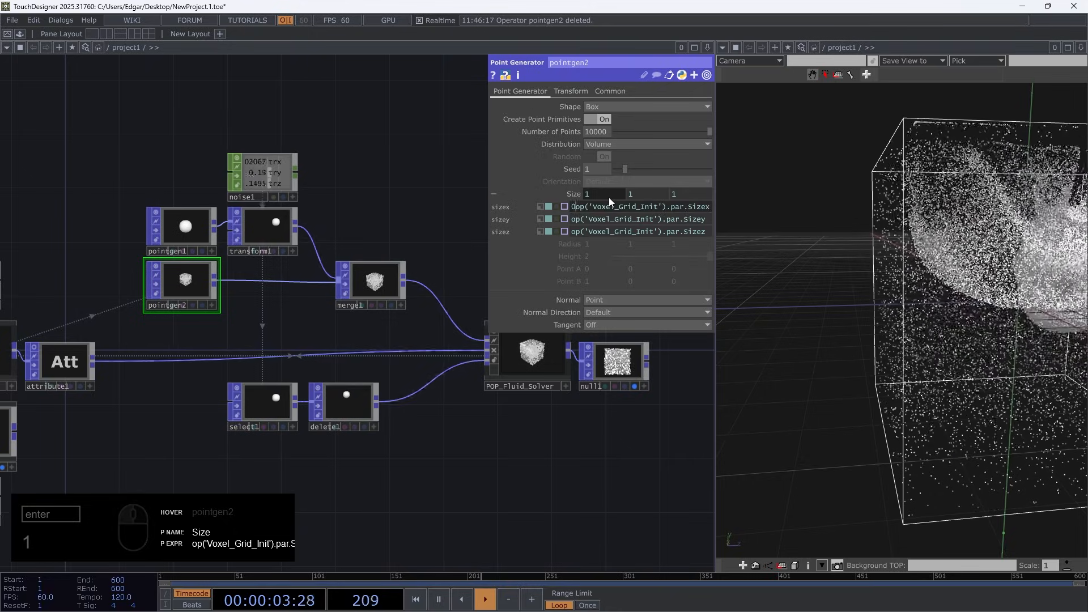
{"action": "type", "text": "5*"}
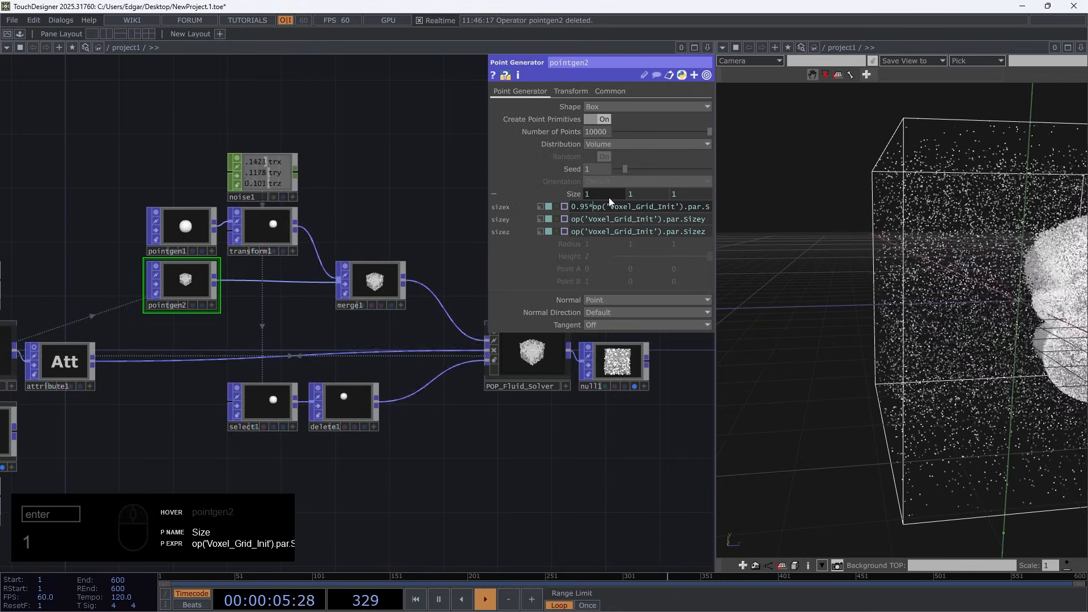
Apply the same 0.95* factor to pointgen2's sizey and sizez expressions, then collapse the Size expressions
{"action": "left_click", "coordinate": [573, 219]}
{"action": "type", "text": "0.95*"}
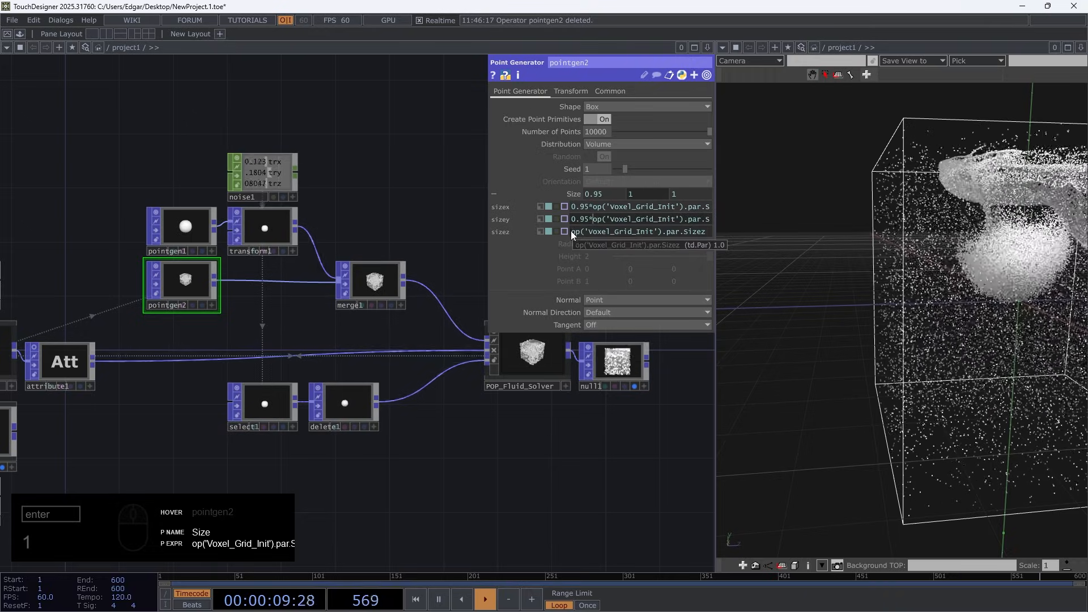
{"action": "left_click", "coordinate": [570, 230]}
{"action": "type", "text": "0.95*"}
{"action": "key", "text": "Return"}
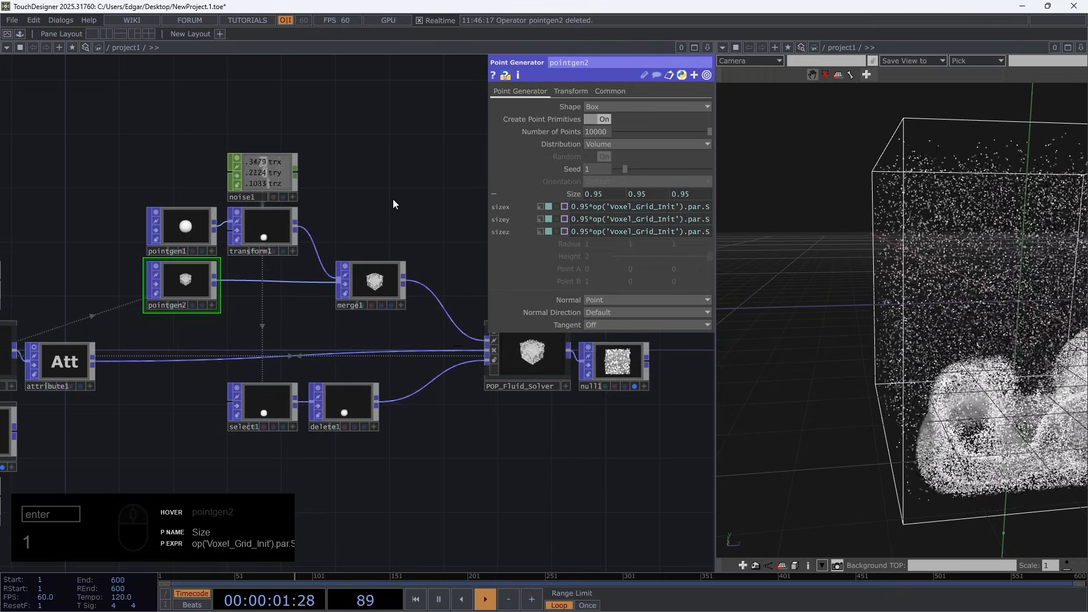
{"action": "left_click", "coordinate": [573, 194]}
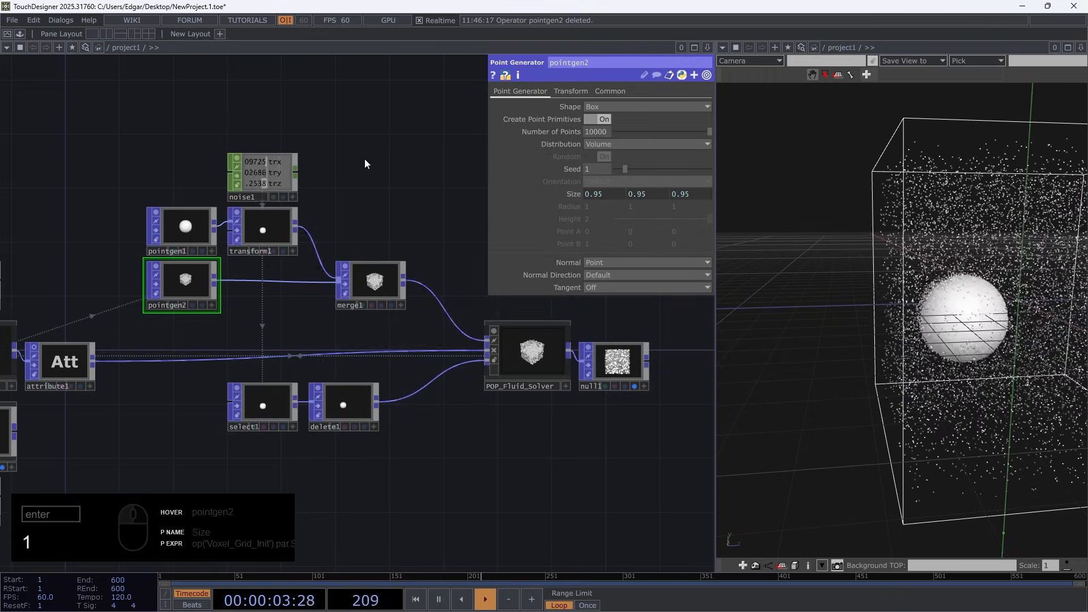
Examine the merged sphere emitter and box-filling particles in the running simulation from several angles, along with the merge1 preview
{"action": "right_click_drag", "start_coordinate": [1042, 342], "coordinate": [891, 340]}
{"action": "scroll", "coordinate": [891, 340], "scroll_direction": "down", "scroll_amount": 3}
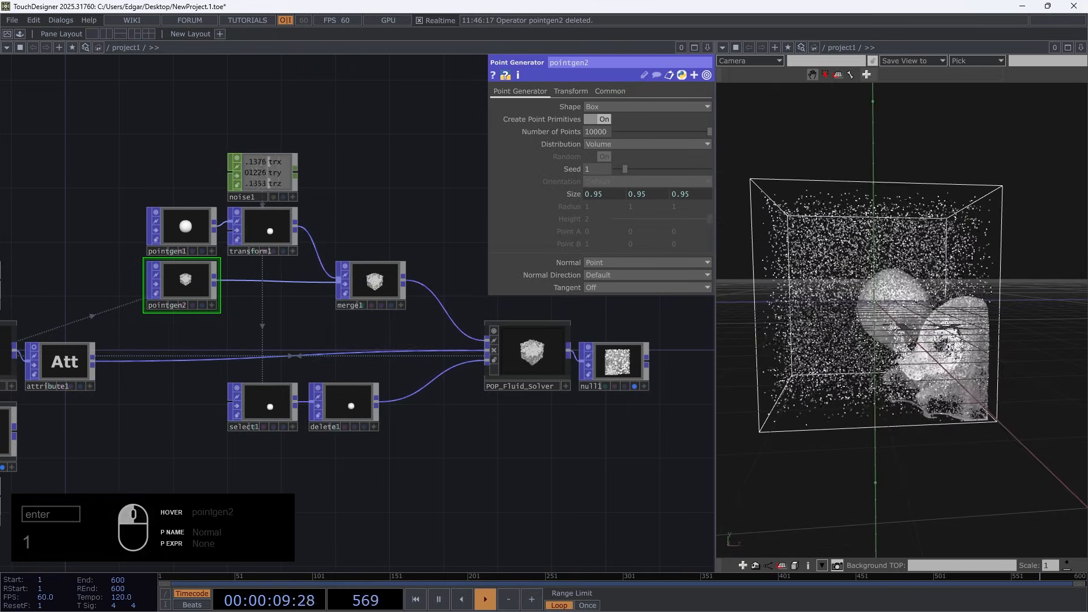
{"action": "scroll", "coordinate": [979, 282], "scroll_direction": "up", "scroll_amount": 4}
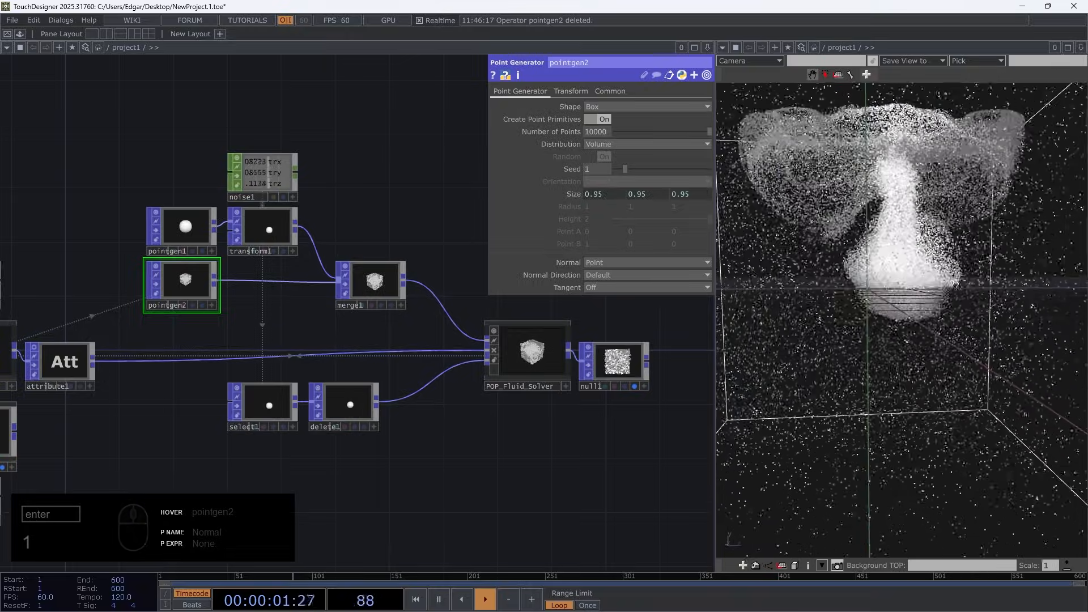
{"action": "scroll", "coordinate": [368, 289], "scroll_direction": "up", "scroll_amount": 5}
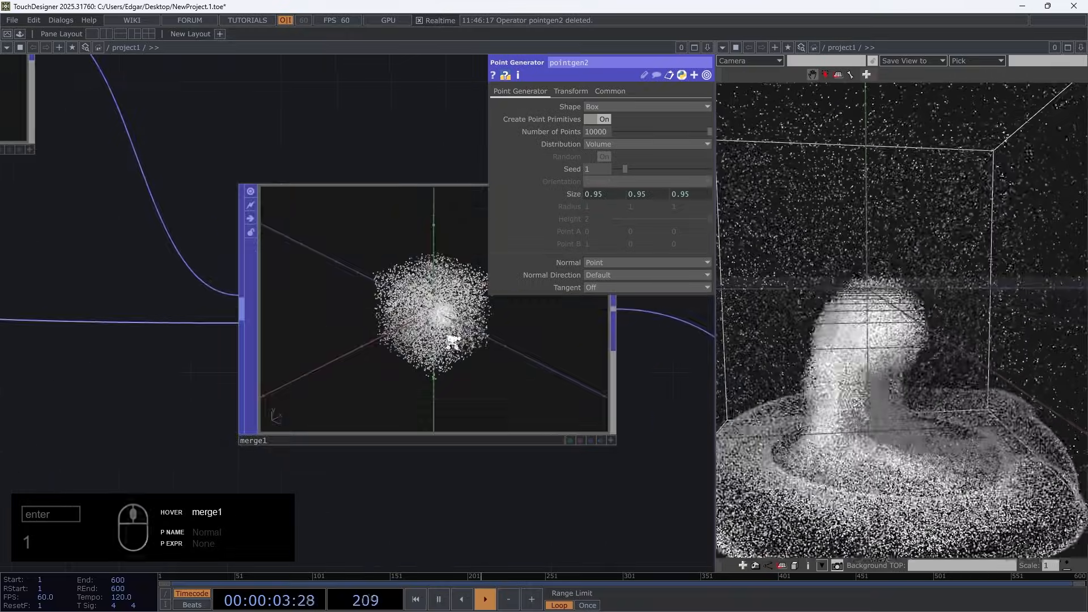
{"action": "scroll", "coordinate": [449, 340], "scroll_direction": "down", "scroll_amount": 5}
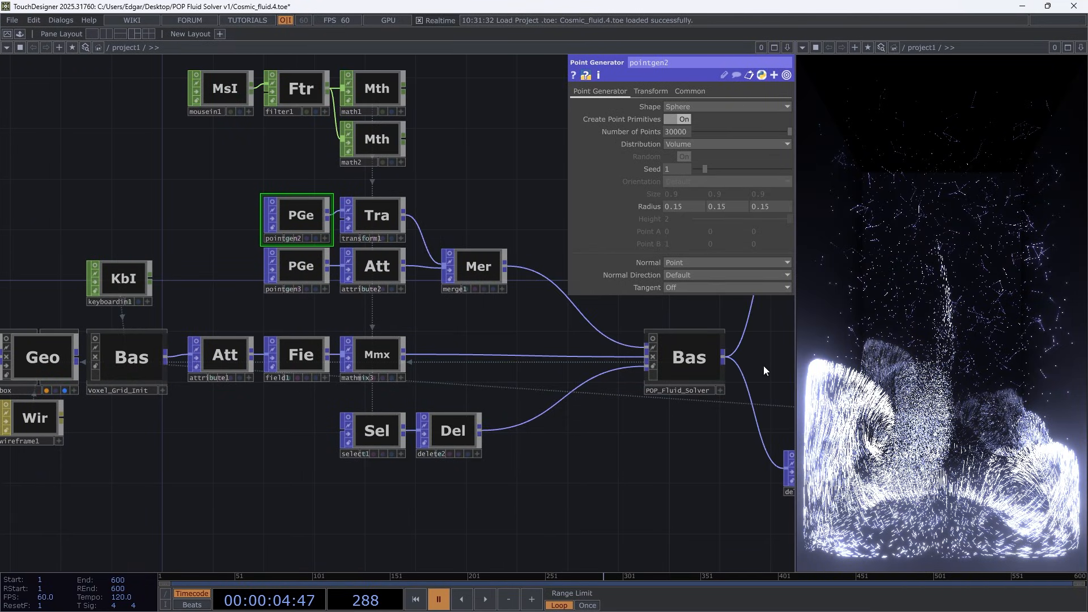
Restart the fluid simulation repeatedly in the Cosmic_fluid.4.toe project to examine how its background particles react to the emitter
{"action": "key", "text": "space"}
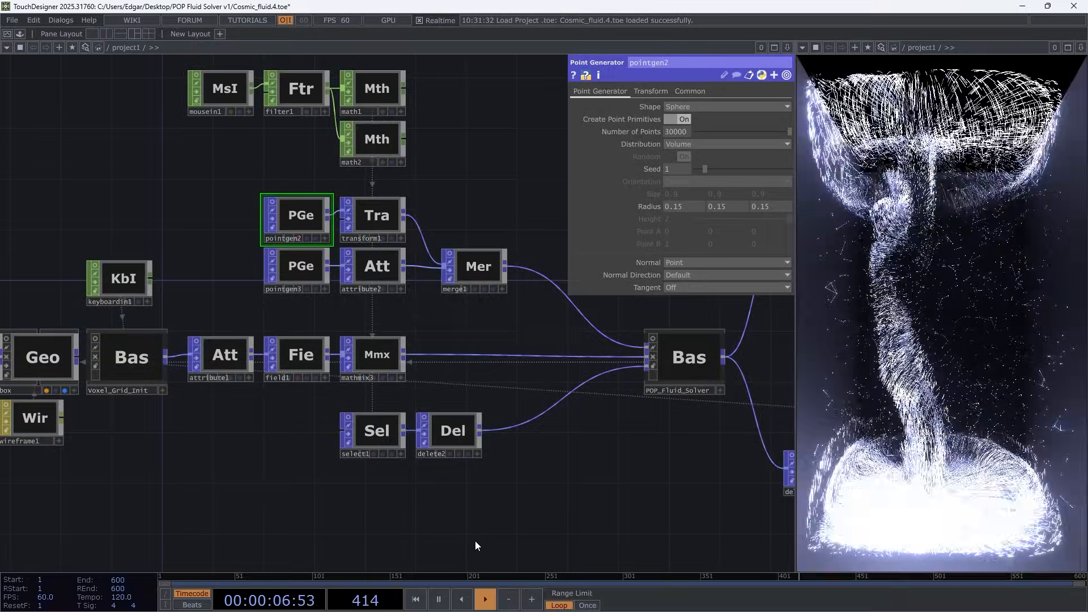
{"action": "key", "text": "space"}
{"action": "key", "text": "space"}
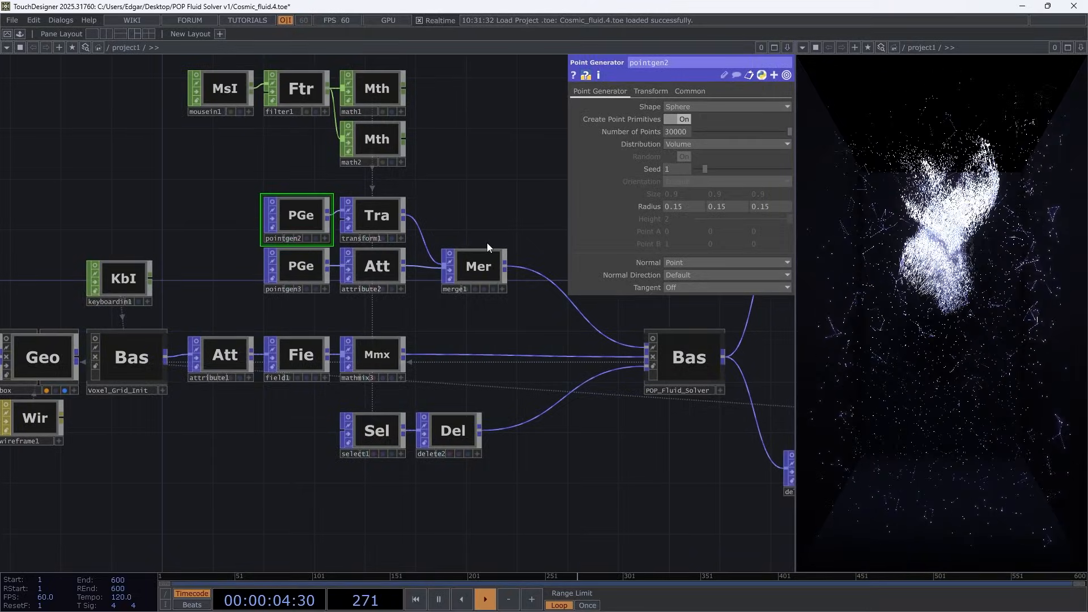
{"action": "key", "text": "space"}
{"action": "key", "text": "space"}
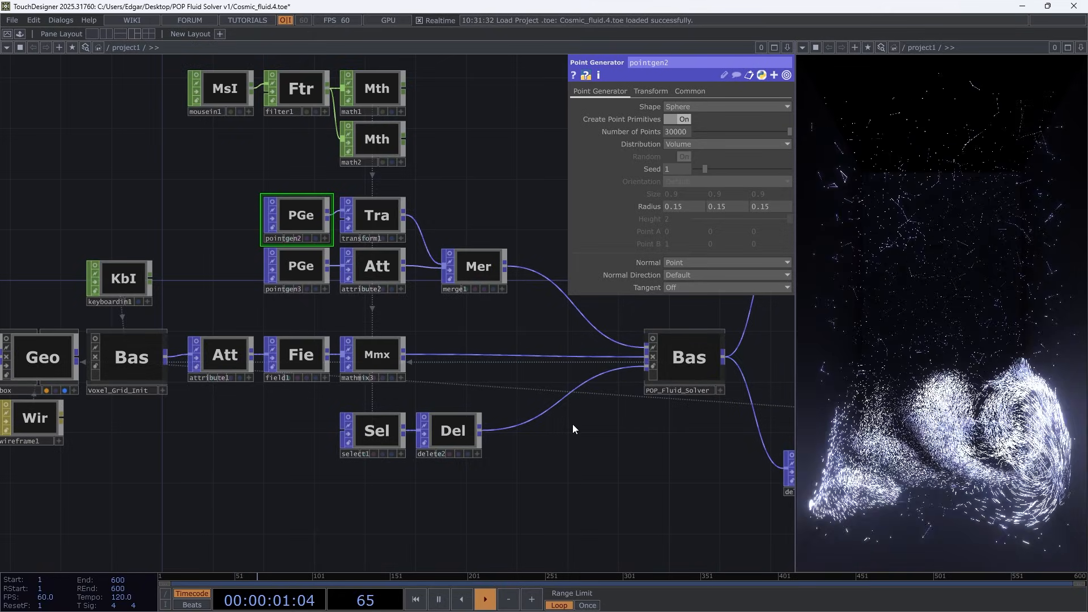
{"action": "key", "text": "space"}
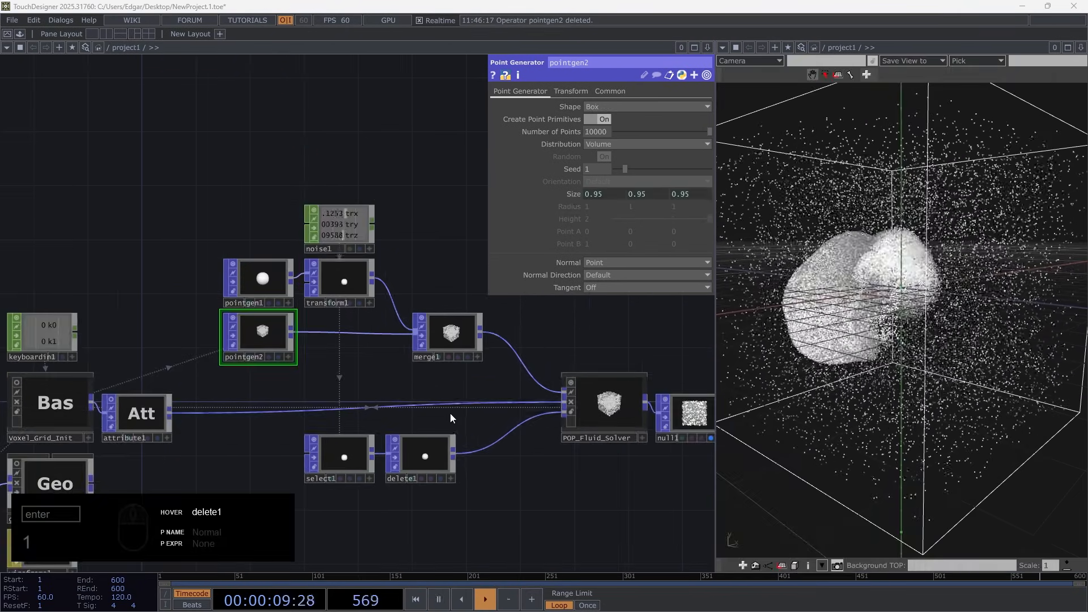
Insert an Attribute POP between pointgen2 and merge1, placed below transform1
{"action": "scroll", "coordinate": [347, 367], "scroll_direction": "up", "scroll_amount": 3}
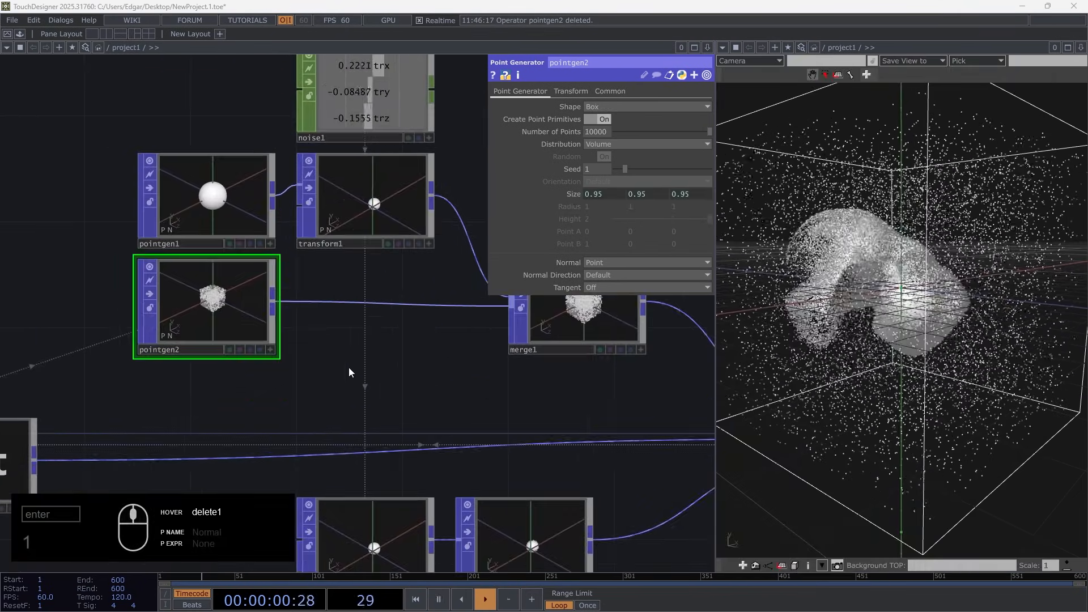
{"action": "right_click", "coordinate": [273, 301]}
{"action": "type", "text": "at"}
{"action": "left_click", "coordinate": [82, 197]}
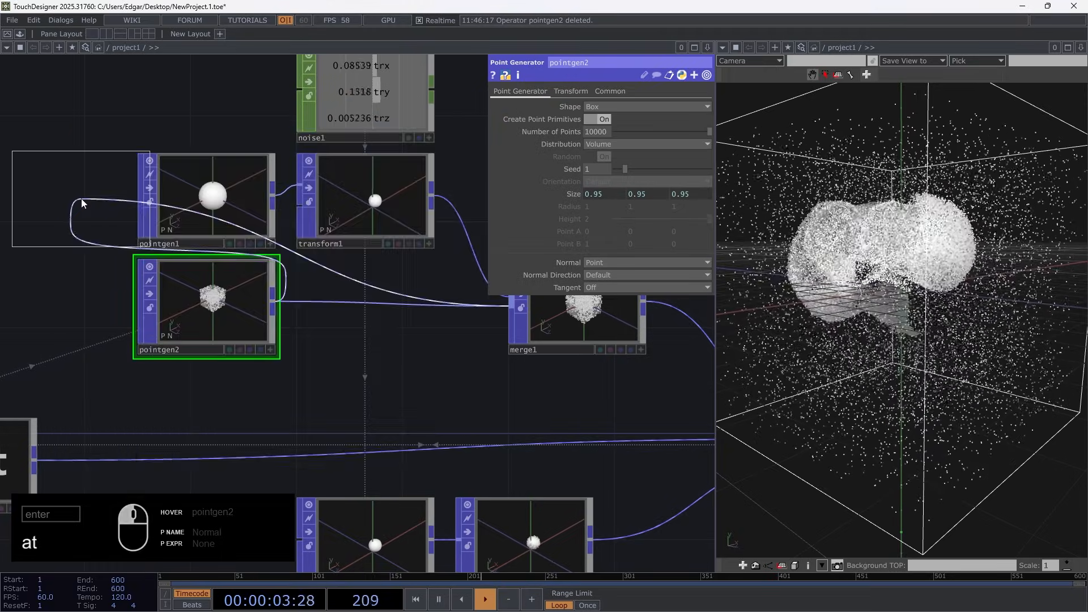
{"action": "left_click", "coordinate": [359, 310]}
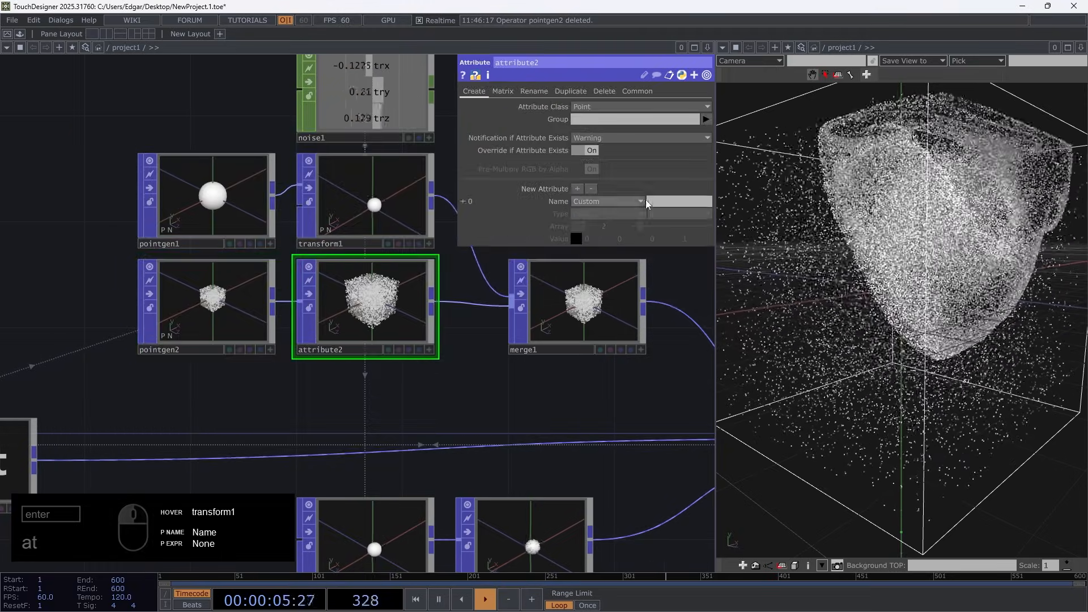
Create a custom point attribute named prox in attribute2, with type uint and value 1
{"action": "left_click", "coordinate": [661, 203]}
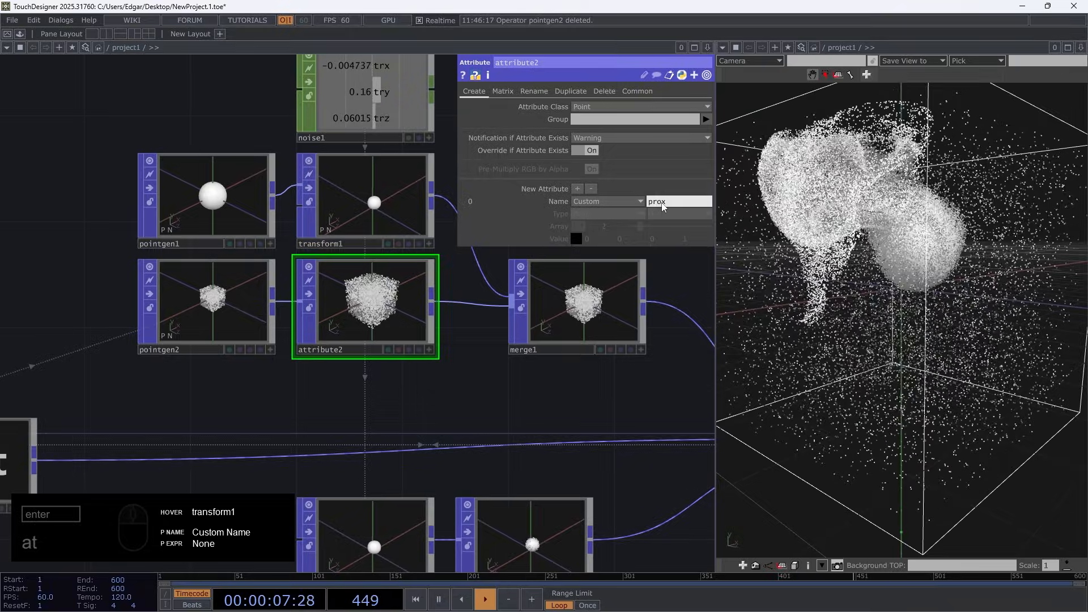
{"action": "key", "text": "Return"}
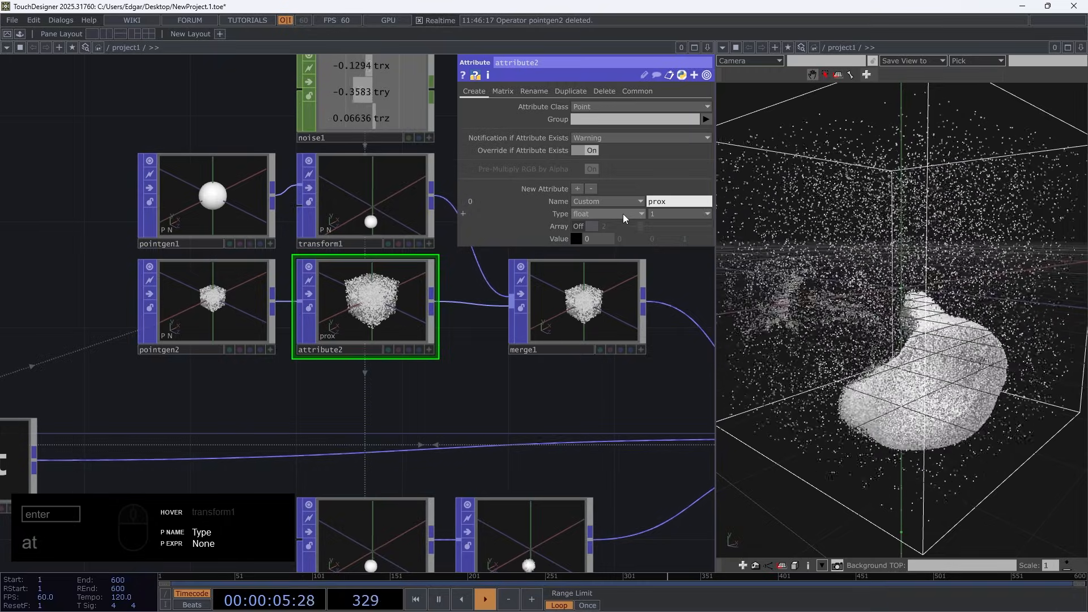
{"action": "left_click", "coordinate": [624, 213]}
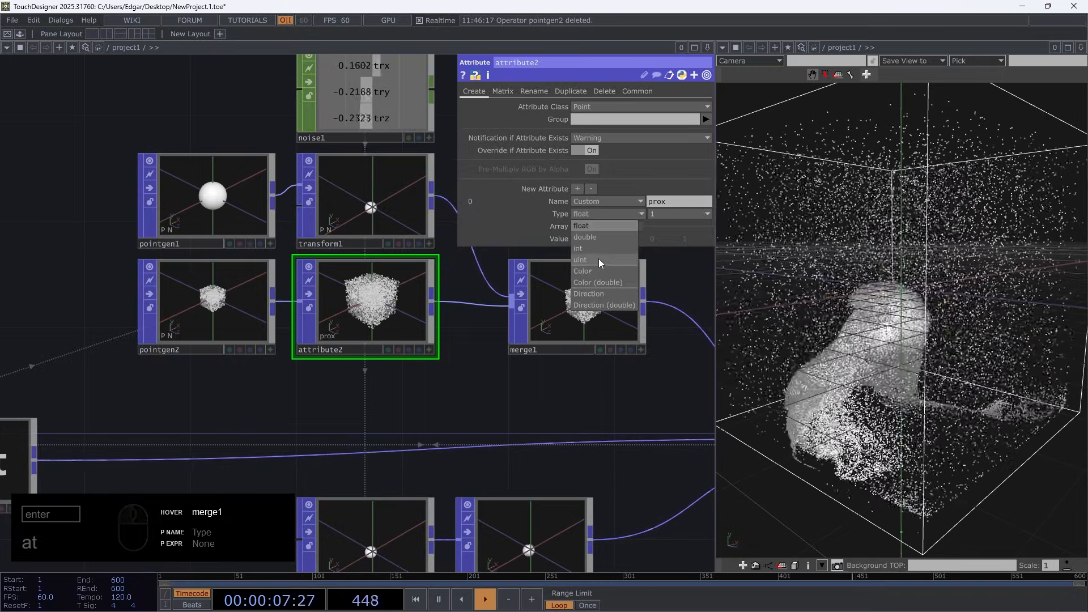
{"action": "left_click", "coordinate": [595, 259]}
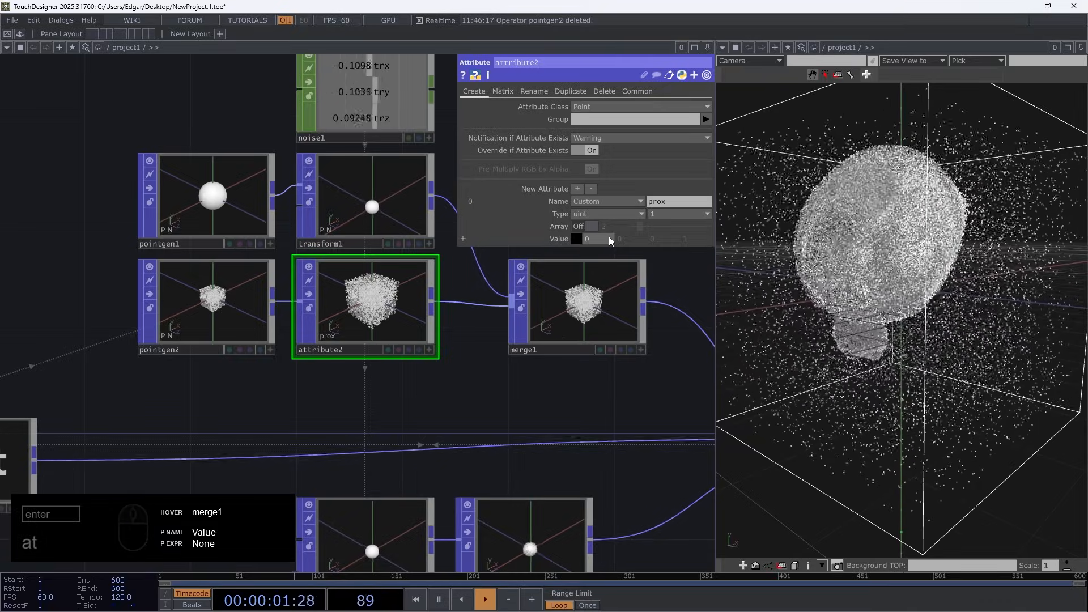
{"action": "middle_click_drag", "start_coordinate": [607, 238], "coordinate": [619, 230]}
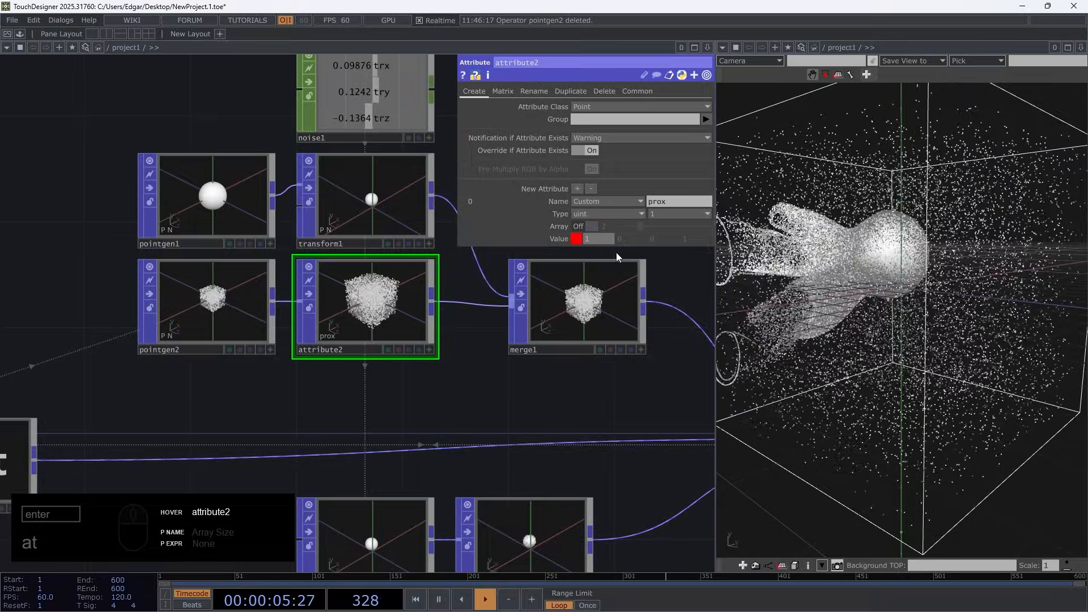
Inspect the attribute2 point cloud and show the parameters of transform1, the other branch feeding merge1
{"action": "scroll", "coordinate": [364, 306], "scroll_direction": "up", "scroll_amount": 5}
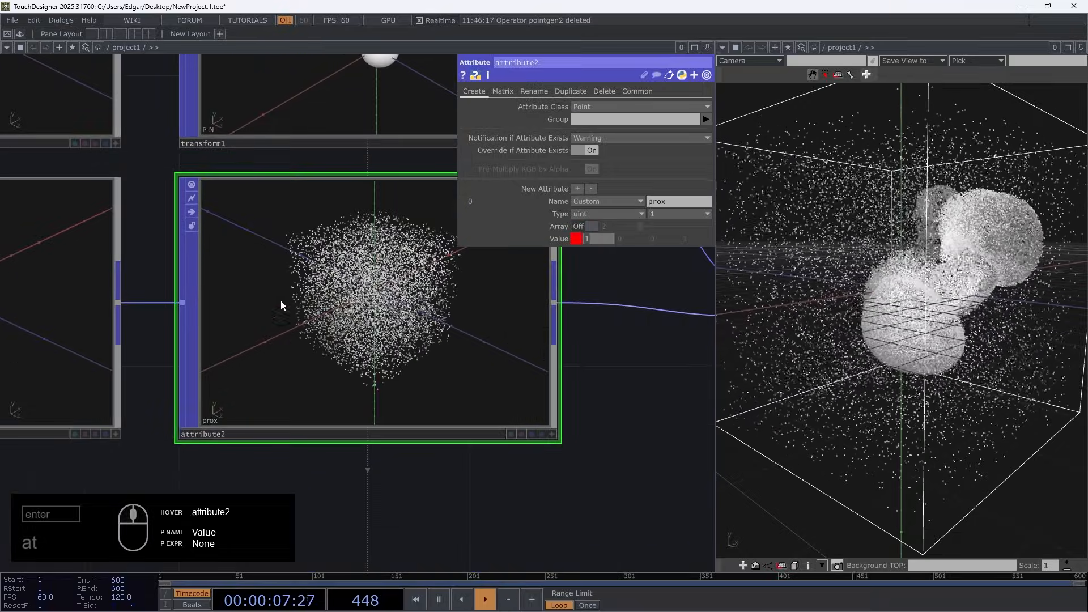
{"action": "scroll", "coordinate": [312, 237], "scroll_direction": "up", "scroll_amount": 5}
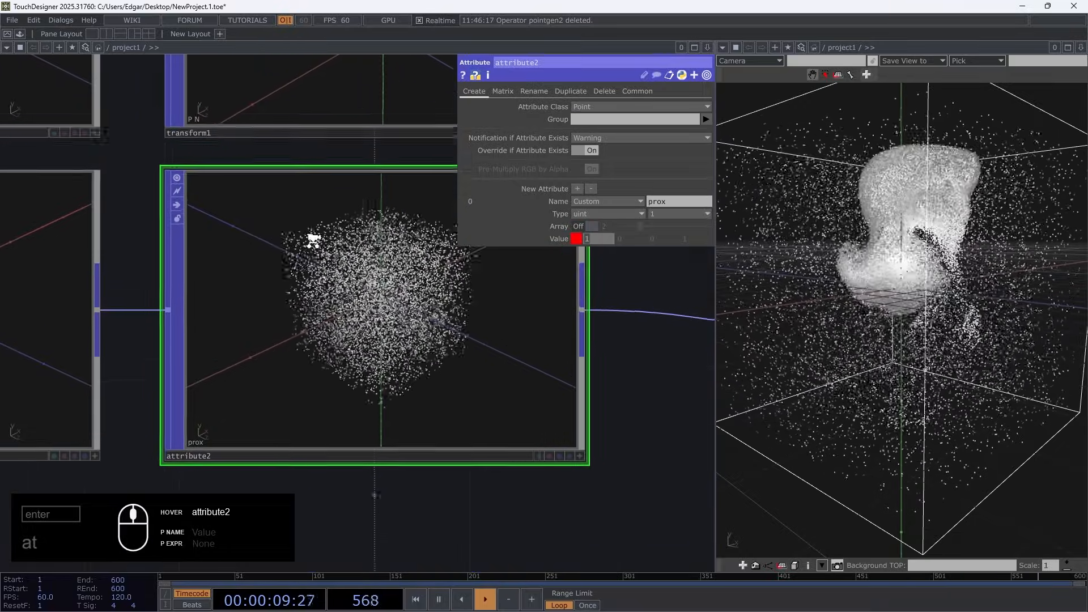
{"action": "scroll", "coordinate": [536, 493], "scroll_direction": "down", "scroll_amount": 6}
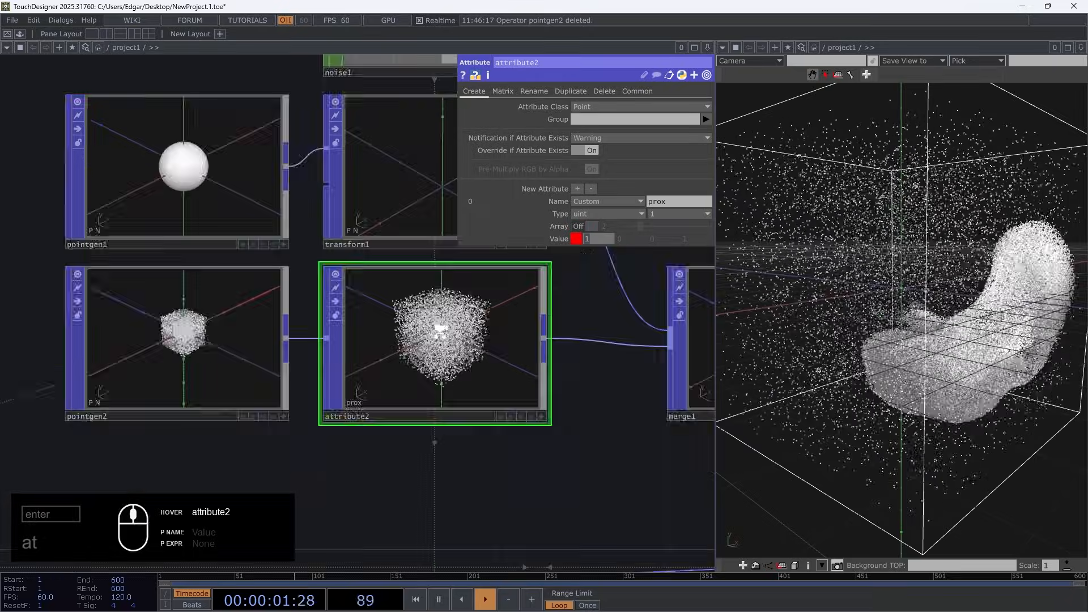
{"action": "left_click_drag", "start_coordinate": [497, 420], "coordinate": [262, 418]}
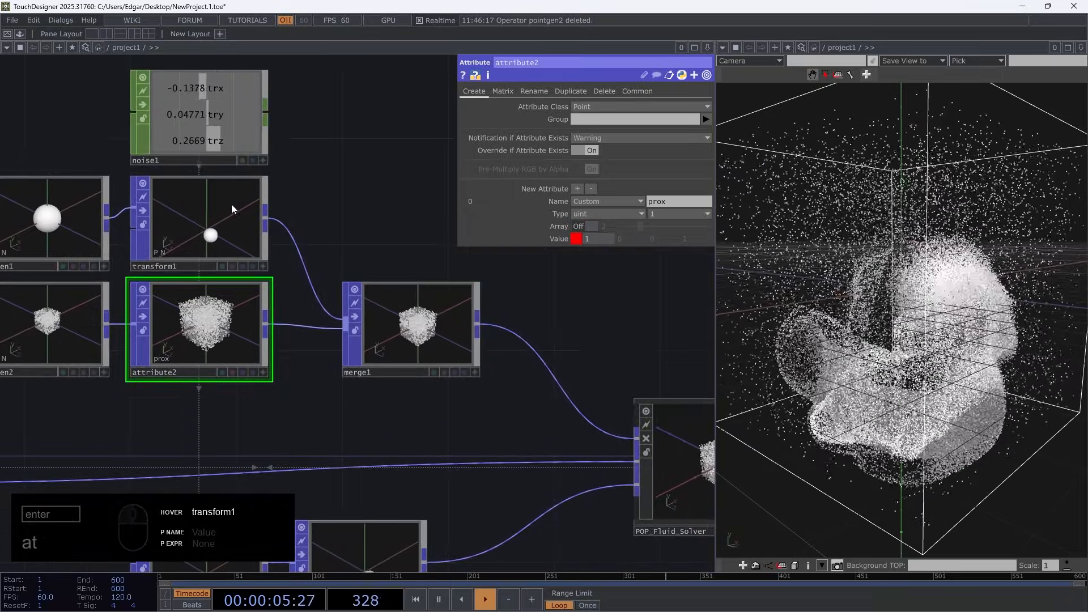
{"action": "left_click", "coordinate": [214, 216]}
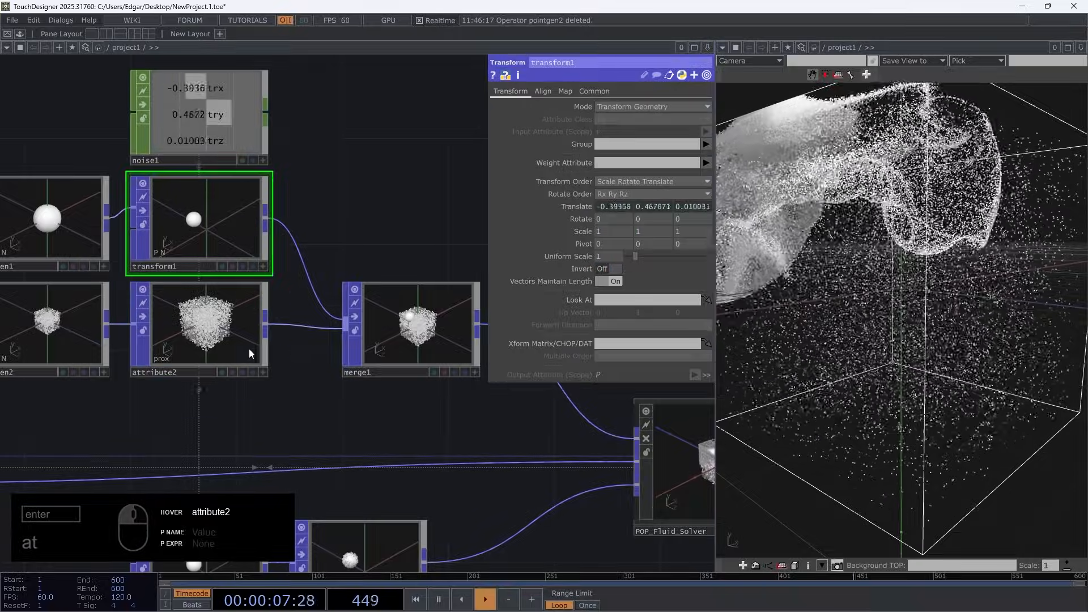
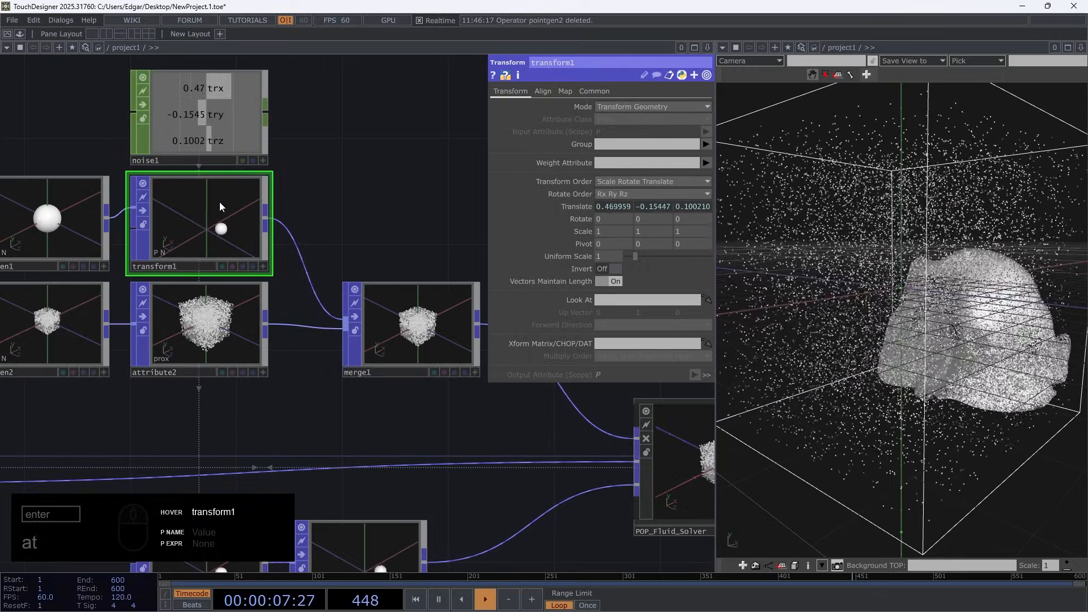
Show the parameters of attribute2 and examine the moving sphere in transform1 up close
{"action": "left_click", "coordinate": [160, 365]}
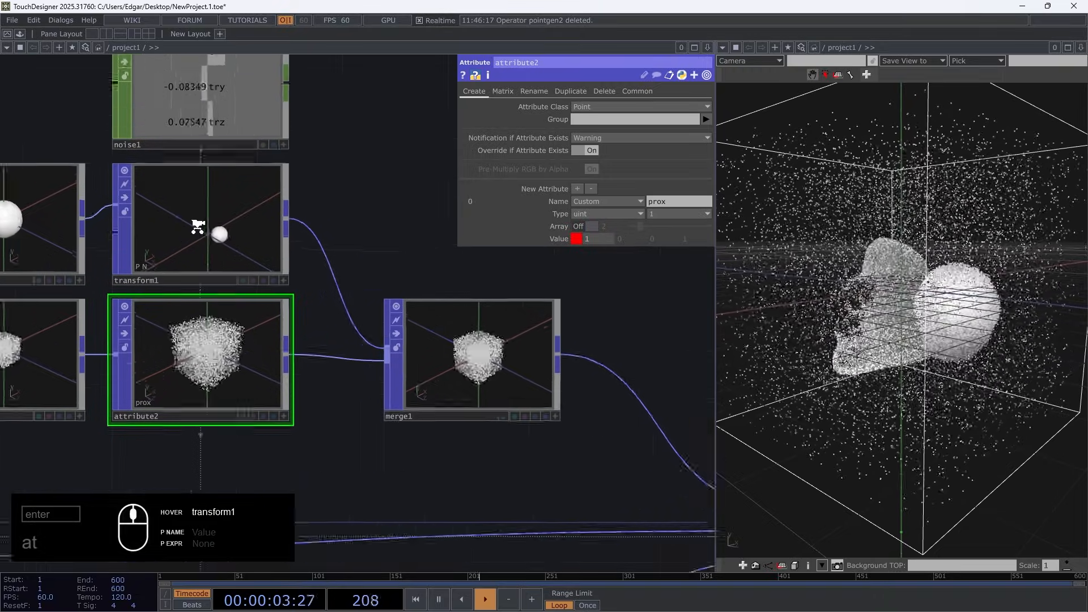
{"action": "scroll", "coordinate": [199, 225], "scroll_direction": "up", "scroll_amount": 5}
{"action": "scroll", "coordinate": [227, 283], "scroll_direction": "up", "scroll_amount": 10}
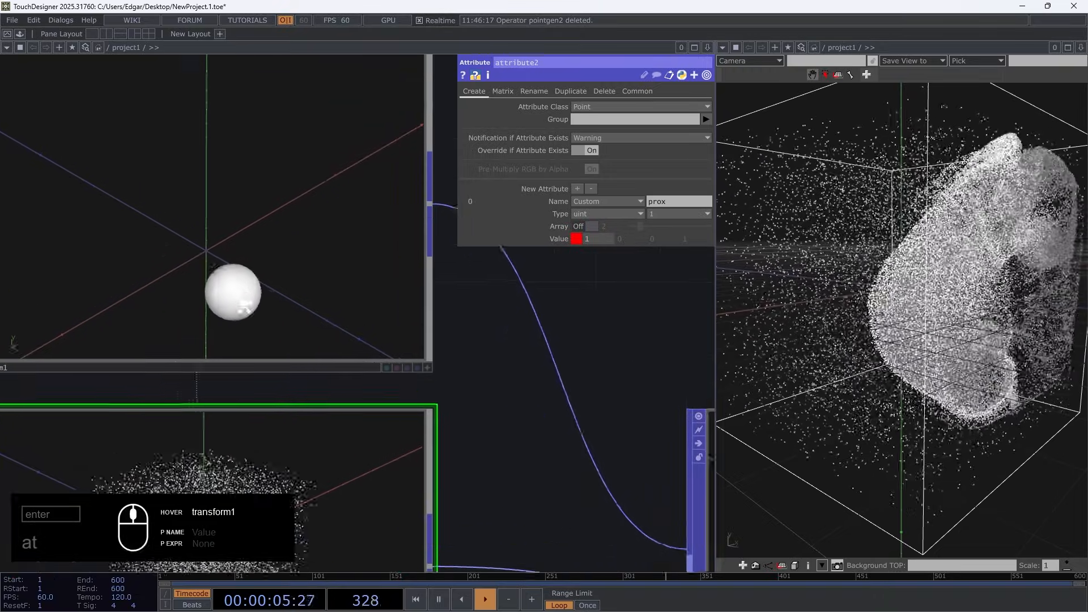
{"action": "scroll", "coordinate": [256, 336], "scroll_direction": "down", "scroll_amount": 10}
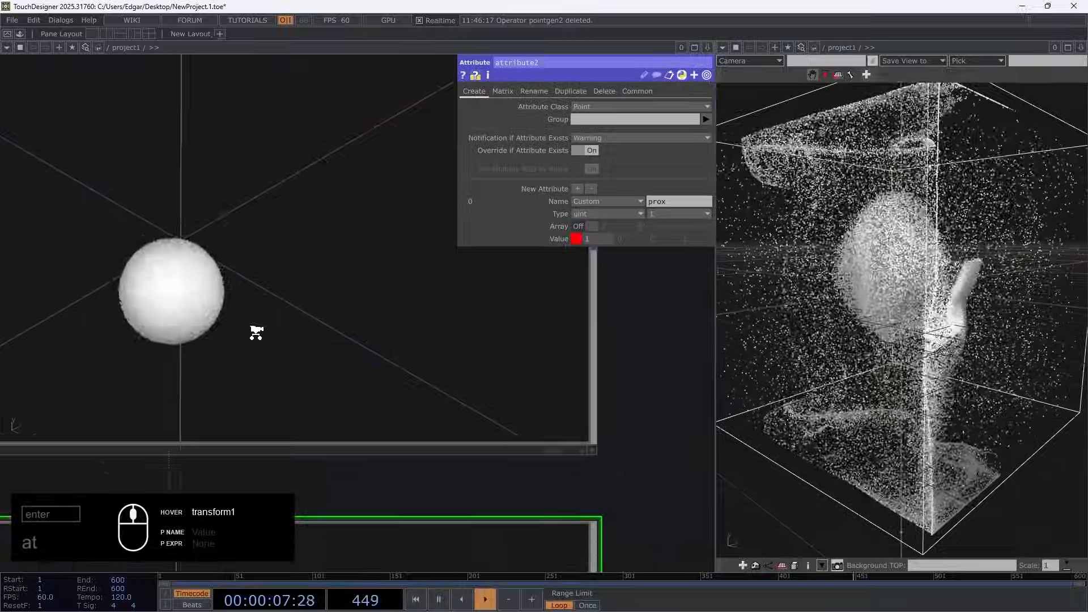
{"action": "left_click_drag", "start_coordinate": [429, 343], "coordinate": [255, 207]}
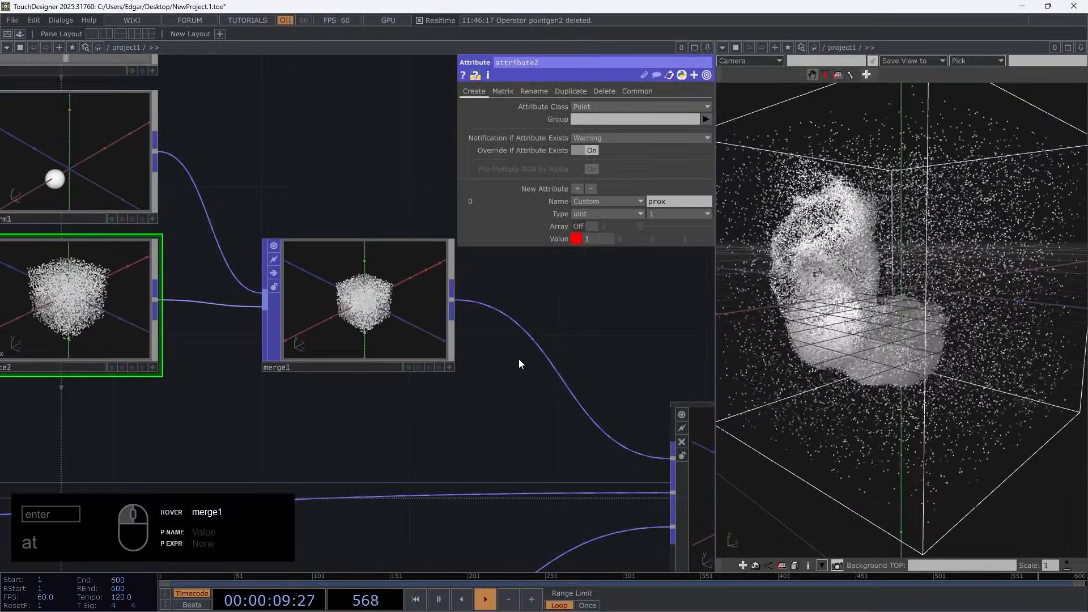
Make the merge1 viewer interactive and display its points coloured by the prox attribute
{"action": "scroll", "coordinate": [517, 362], "scroll_direction": "up", "scroll_amount": 5}
{"action": "left_click_drag", "start_coordinate": [489, 350], "coordinate": [508, 373]}
{"action": "scroll", "coordinate": [445, 433], "scroll_direction": "up", "scroll_amount": 2}
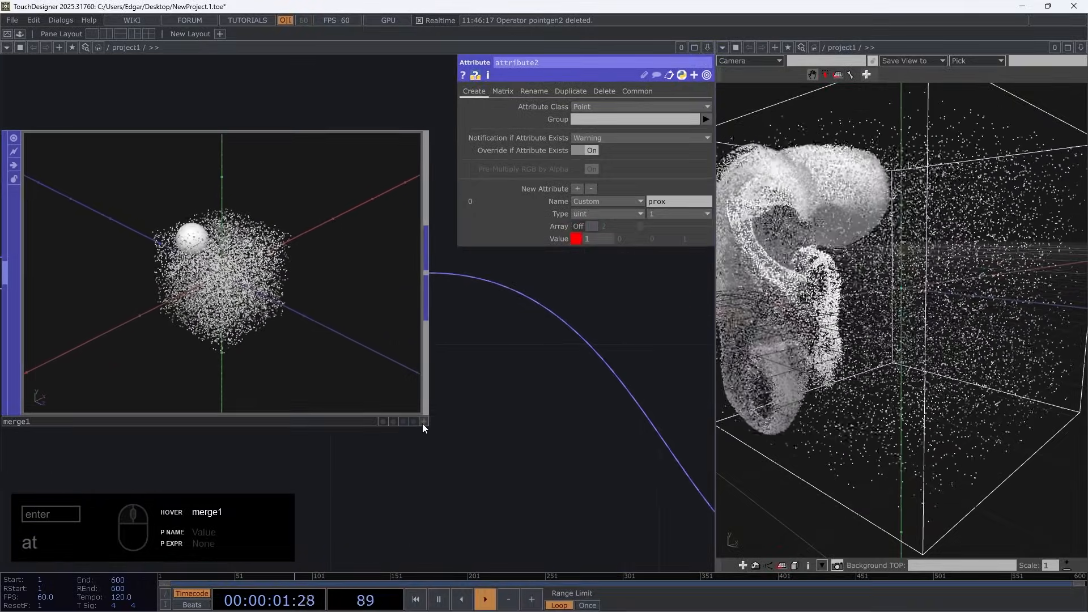
{"action": "left_click", "coordinate": [424, 422]}
{"action": "right_click", "coordinate": [264, 170]}
{"action": "mouse_move", "coordinate": [358, 223]}
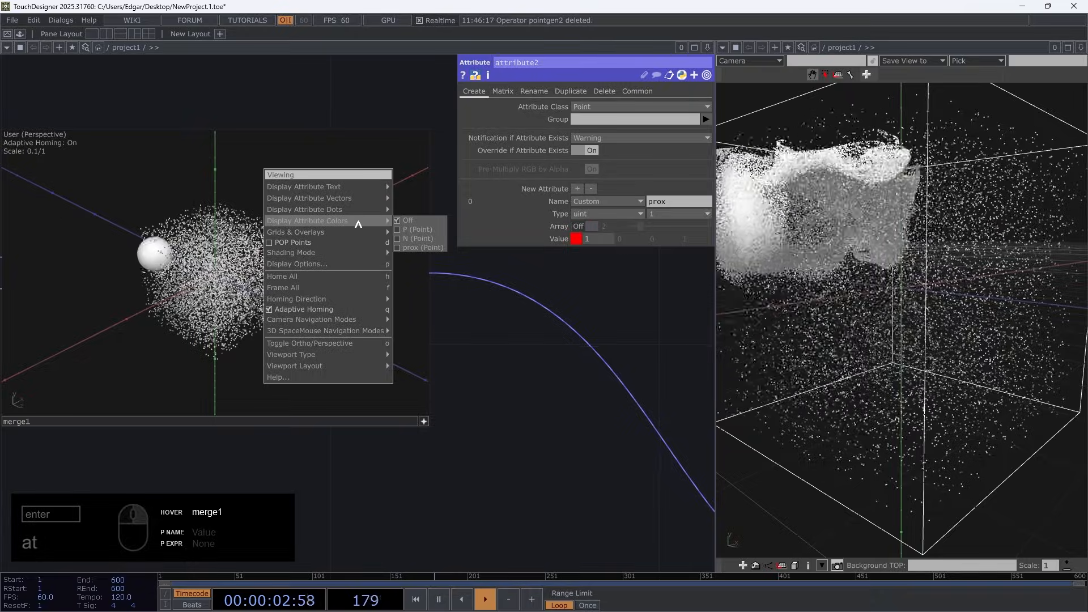
{"action": "left_click", "coordinate": [417, 248]}
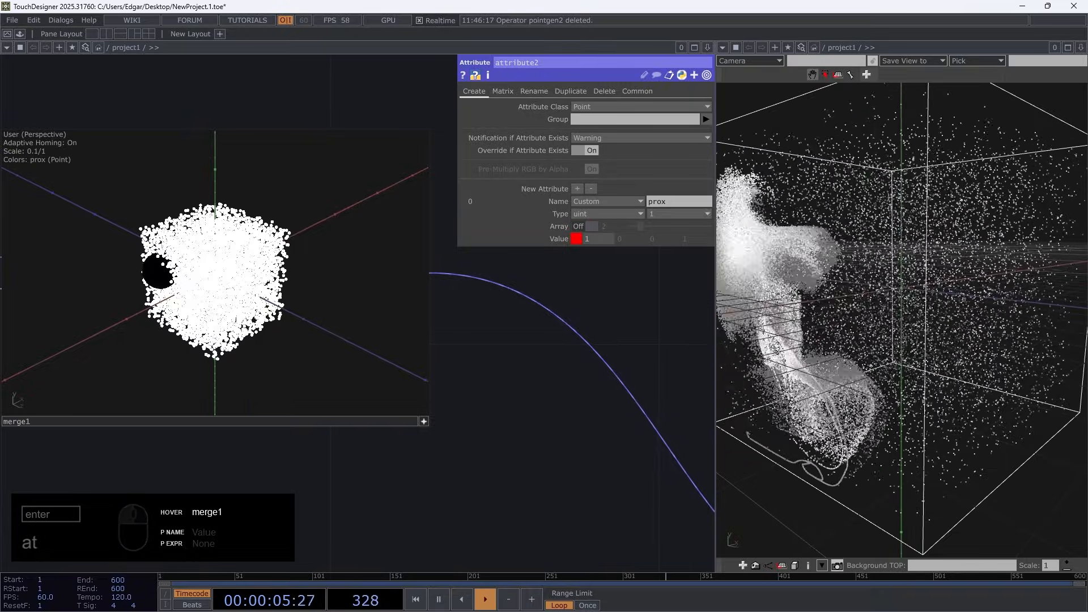
Examine the prox-coloured point cloud in merge1 from several angles and switch the attribute colours off
{"action": "scroll", "coordinate": [215, 273], "scroll_direction": "up", "scroll_amount": 5}
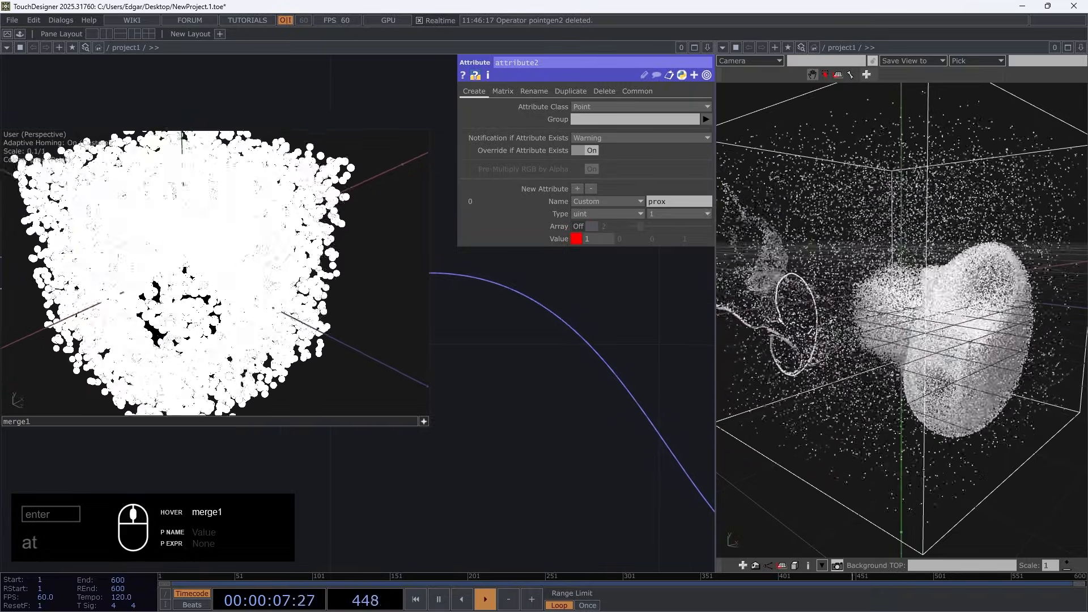
{"action": "scroll", "coordinate": [216, 272], "scroll_direction": "down", "scroll_amount": 5}
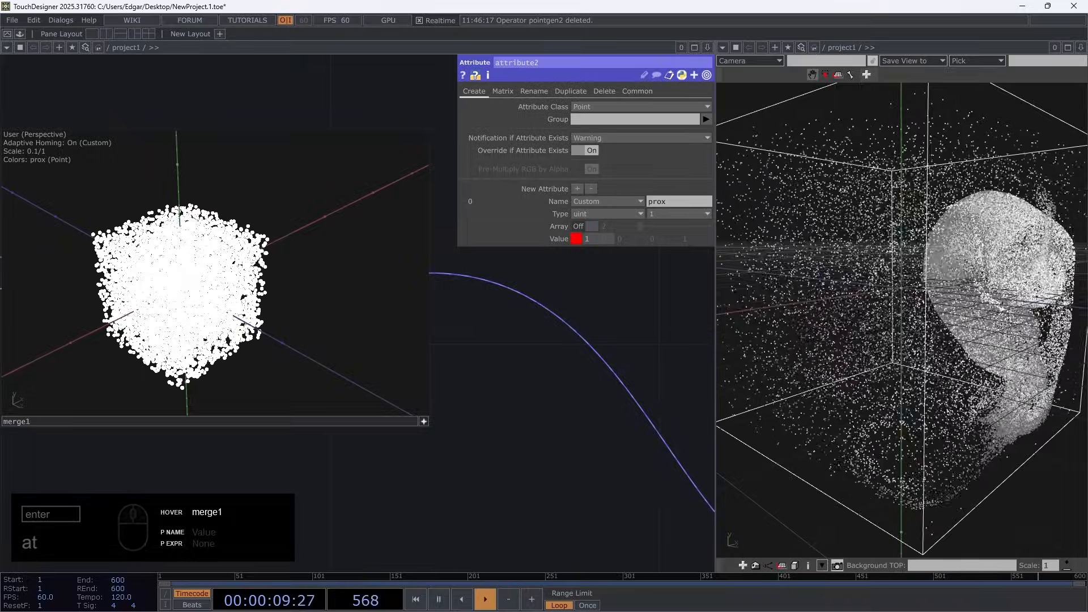
{"action": "scroll", "coordinate": [224, 292], "scroll_direction": "up", "scroll_amount": 5}
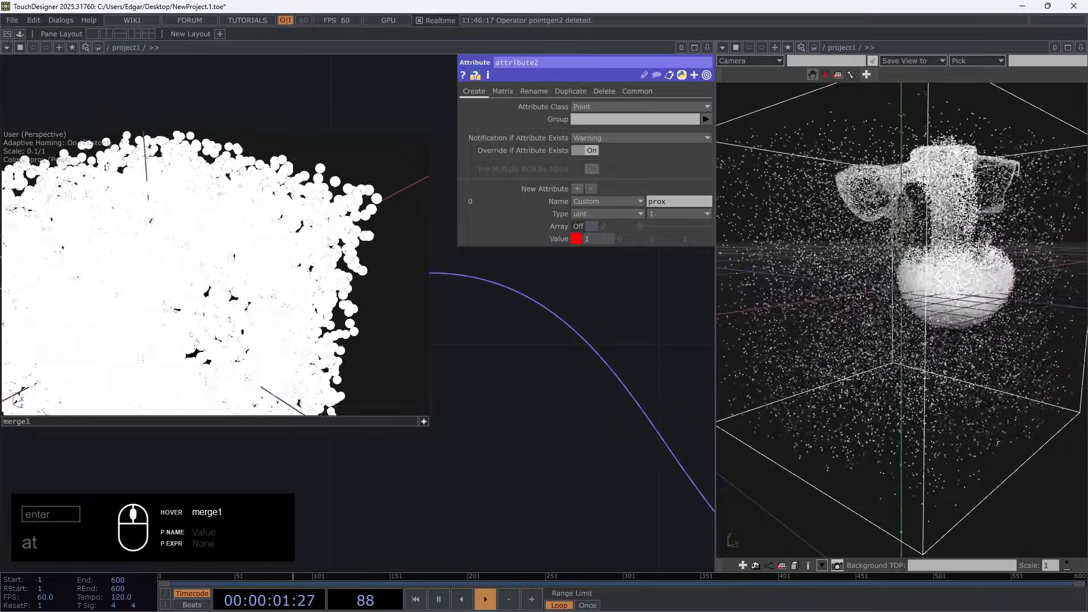
{"action": "left_click_drag", "start_coordinate": [224, 292], "coordinate": [232, 258]}
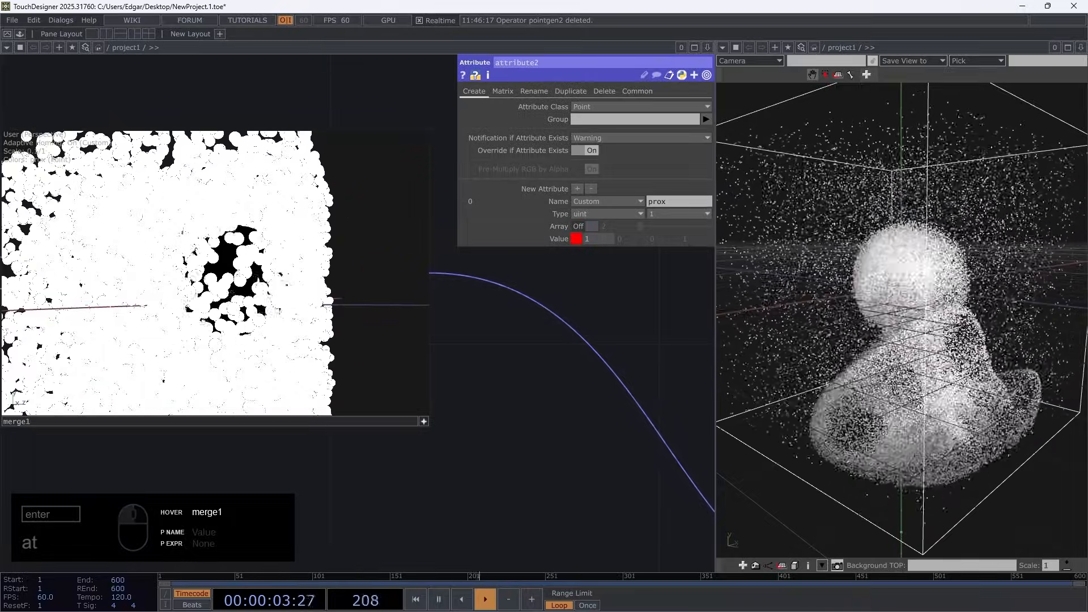
{"action": "scroll", "coordinate": [74, 164], "scroll_direction": "down", "scroll_amount": 5}
{"action": "left_click_drag", "start_coordinate": [74, 165], "coordinate": [98, 187]}
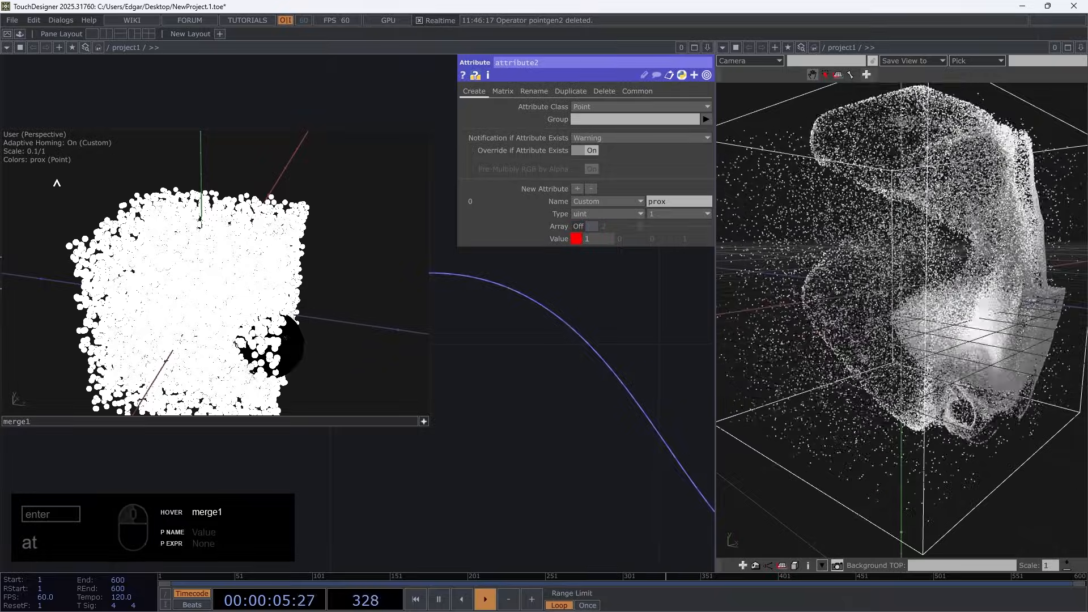
{"action": "right_click", "coordinate": [152, 175]}
{"action": "left_click", "coordinate": [314, 226]}
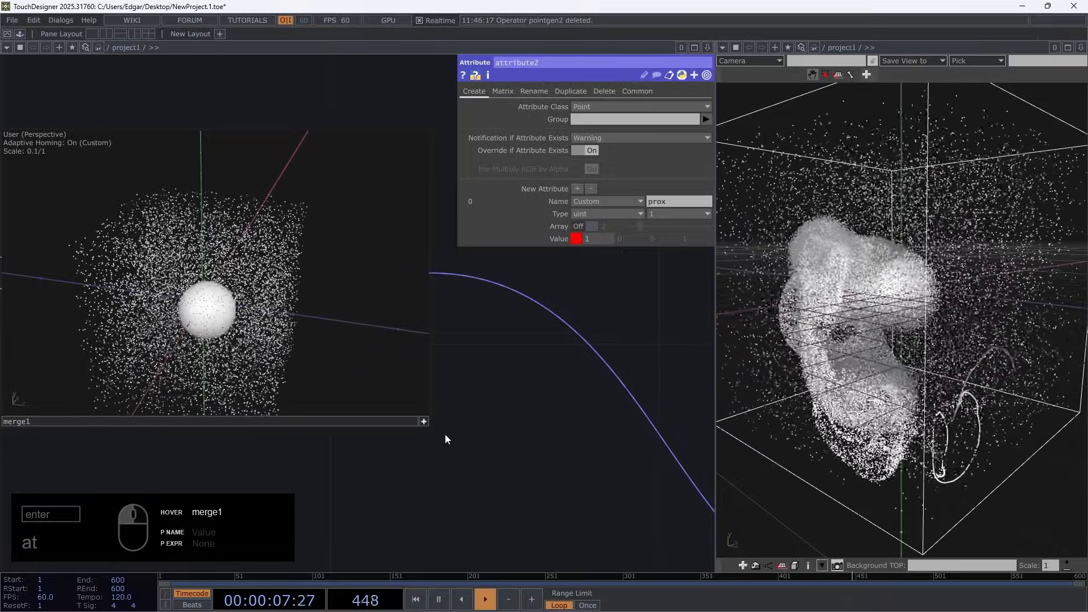
Move null1 farther from POP_Fluid_Solver and add a Delete POP below their connection, fed by the solver's output
{"action": "scroll", "coordinate": [427, 425], "scroll_direction": "down", "scroll_amount": 5}
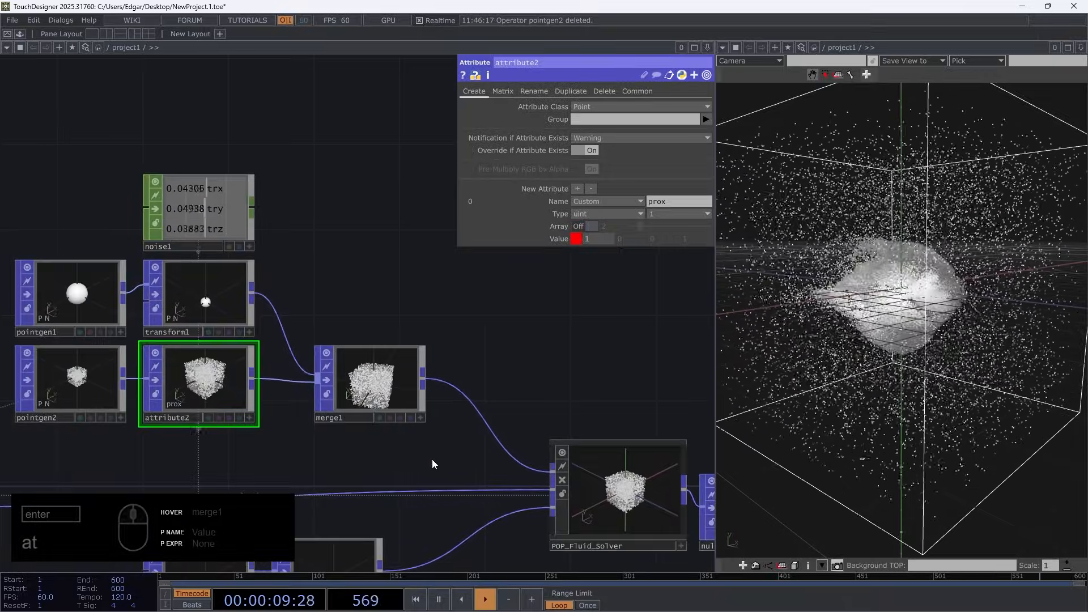
{"action": "left_click_drag", "start_coordinate": [432, 460], "coordinate": [44, 310]}
{"action": "scroll", "coordinate": [44, 311], "scroll_direction": "down", "scroll_amount": 3}
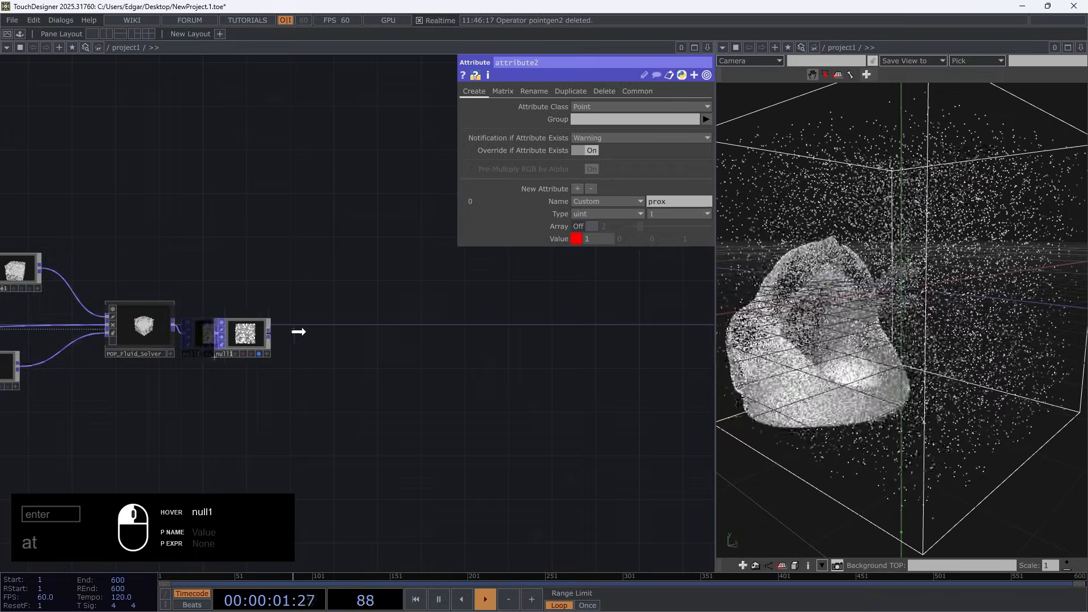
{"action": "scroll", "coordinate": [220, 388], "scroll_direction": "up", "scroll_amount": 3}
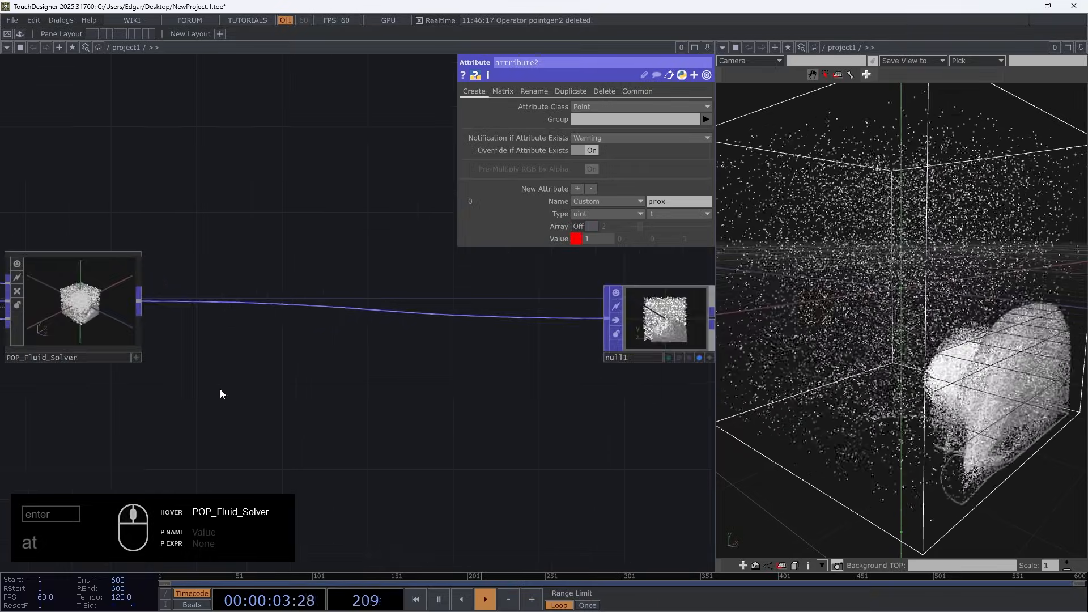
{"action": "key", "text": "Tab"}
{"action": "type", "text": "de"}
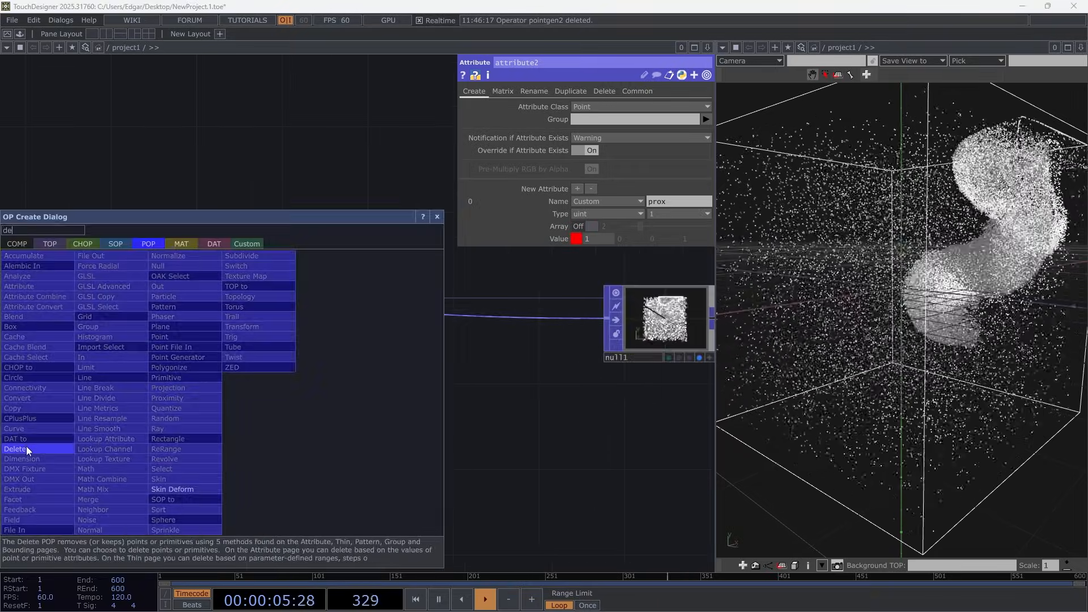
{"action": "left_click", "coordinate": [26, 446]}
{"action": "left_click", "coordinate": [212, 389]}
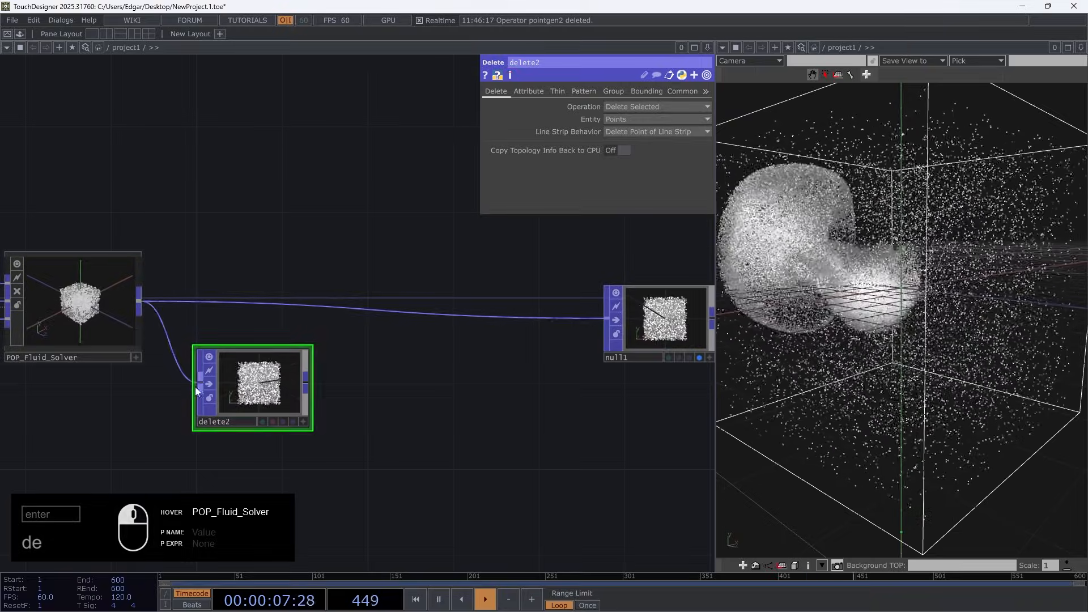
Inspect the point information of delete2 and list the attributes available for its deletion condition
{"action": "scroll", "coordinate": [255, 408], "scroll_direction": "up", "scroll_amount": 4}
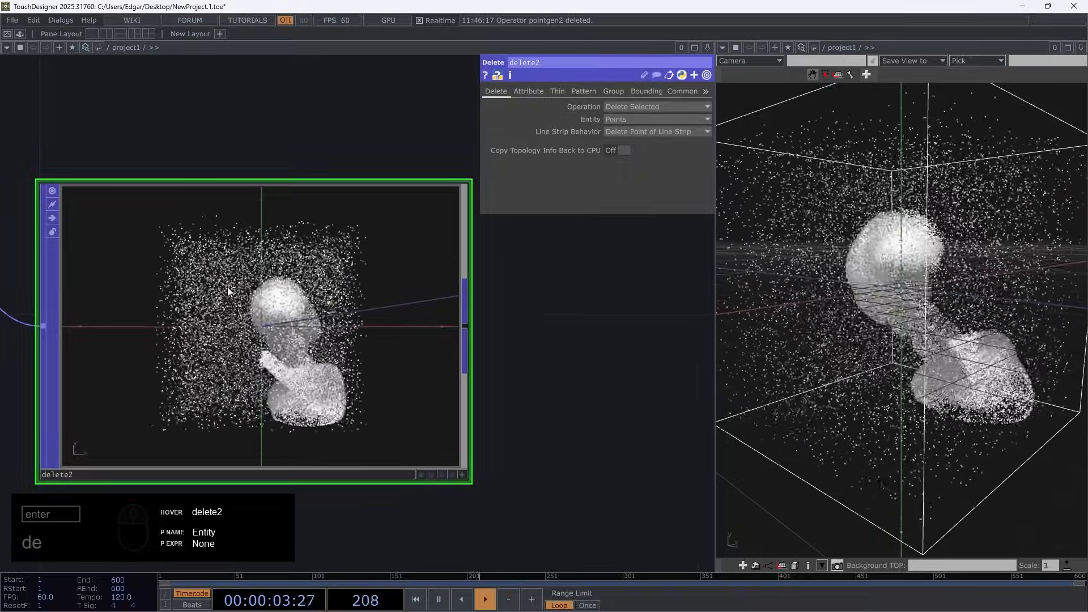
{"action": "middle_click", "coordinate": [272, 323]}
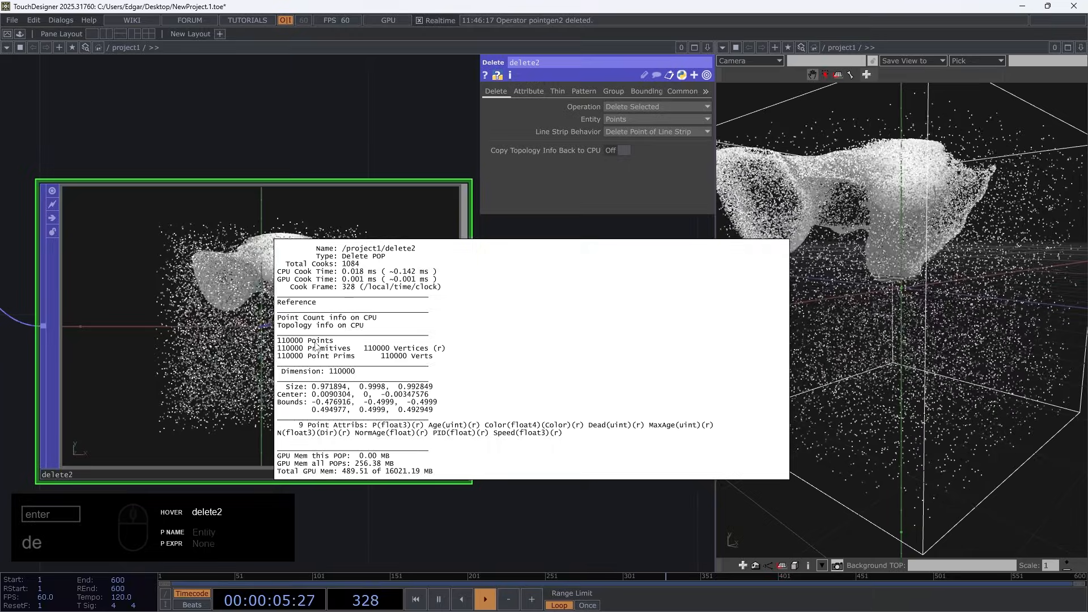
{"action": "left_click", "coordinate": [528, 90]}
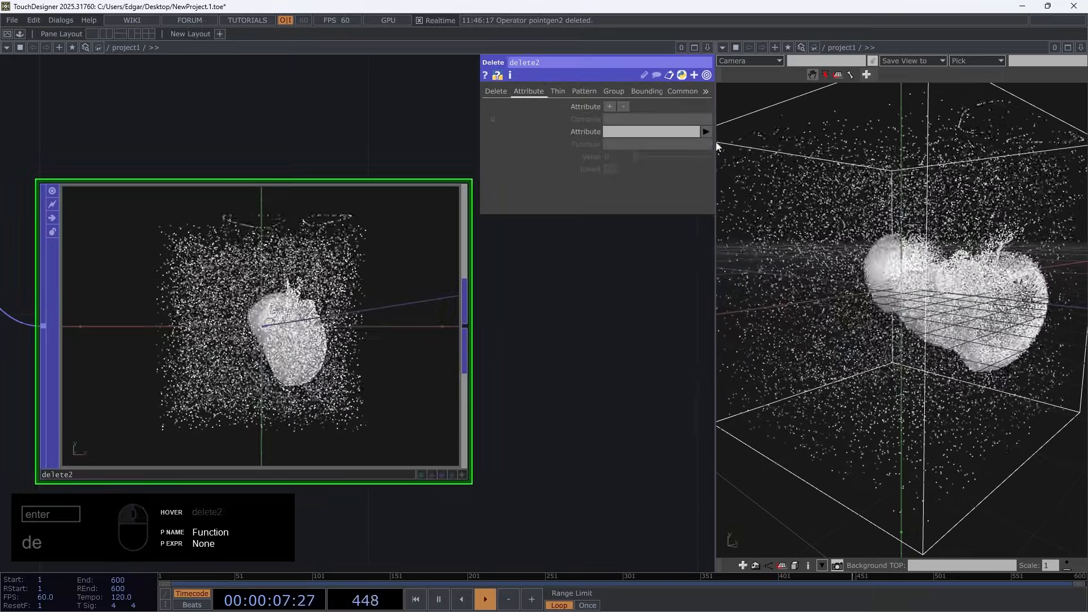
{"action": "left_click", "coordinate": [707, 132]}
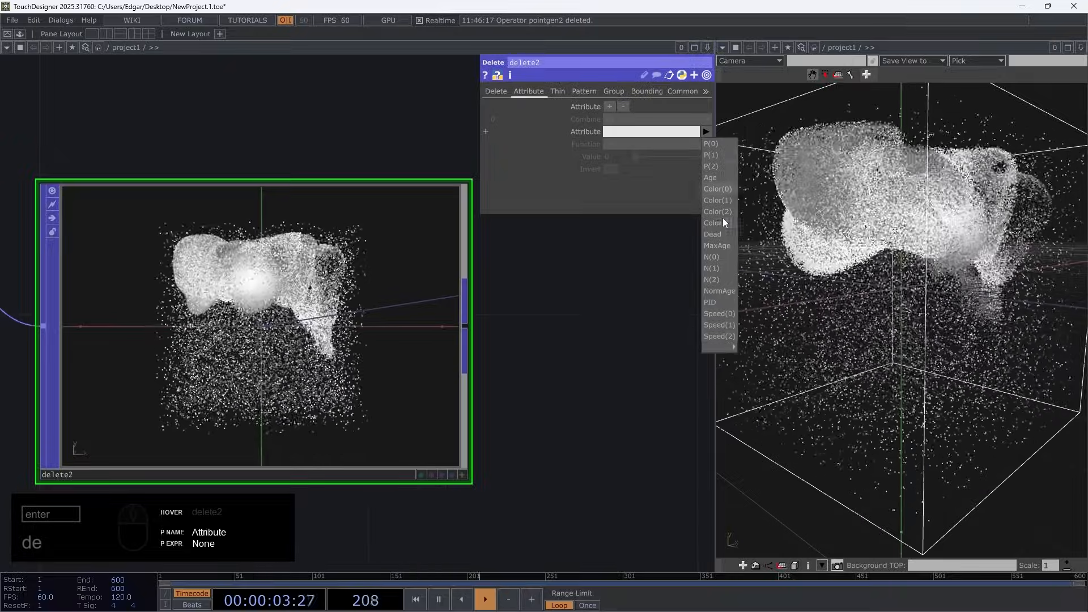
Review the network upstream of the solver, including merge1 and the prox attribute in attribute2
{"action": "scroll", "coordinate": [537, 324], "scroll_direction": "down", "scroll_amount": 5}
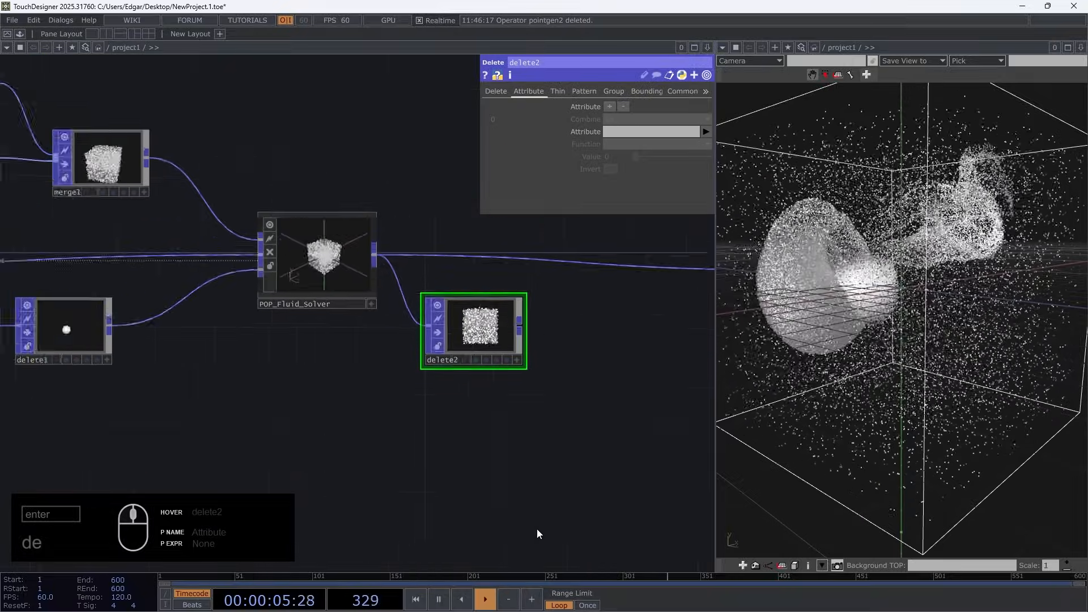
{"action": "left_click_drag", "start_coordinate": [363, 421], "coordinate": [642, 485]}
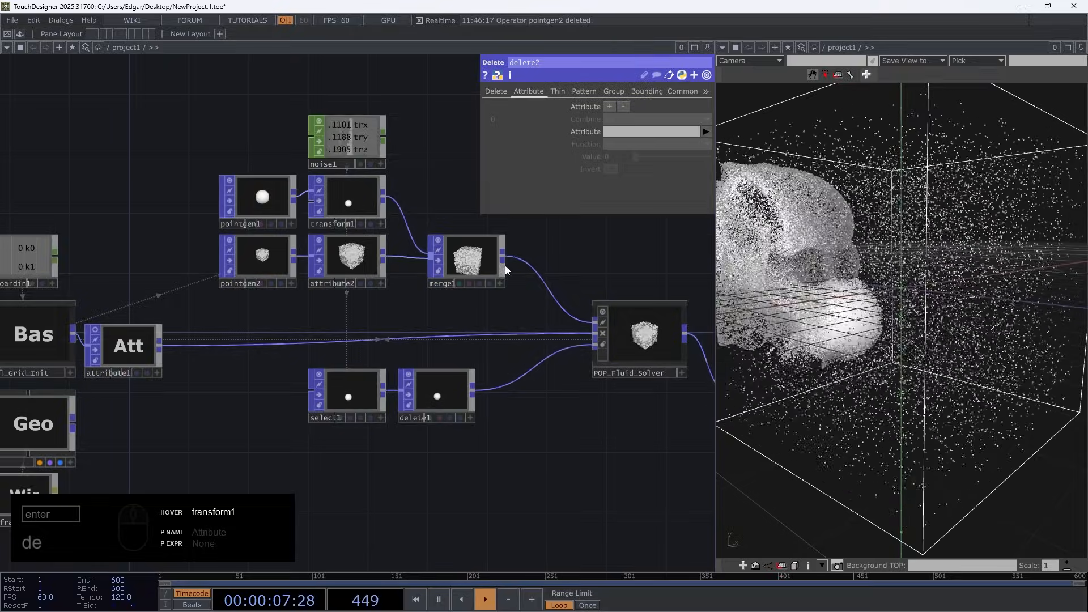
{"action": "scroll", "coordinate": [342, 260], "scroll_direction": "up", "scroll_amount": 5}
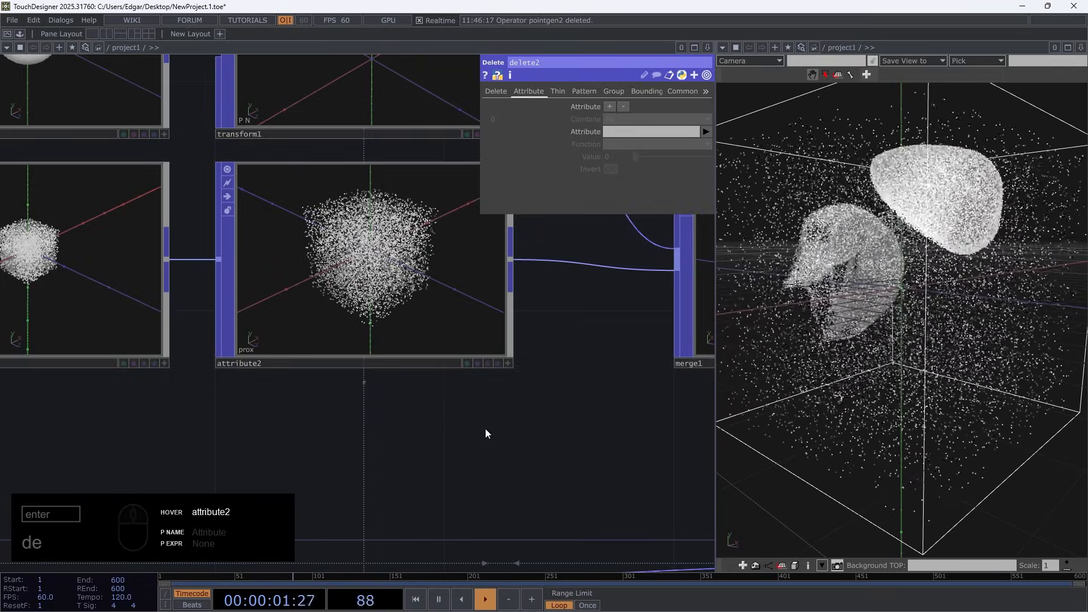
{"action": "scroll", "coordinate": [287, 425], "scroll_direction": "down", "scroll_amount": 10}
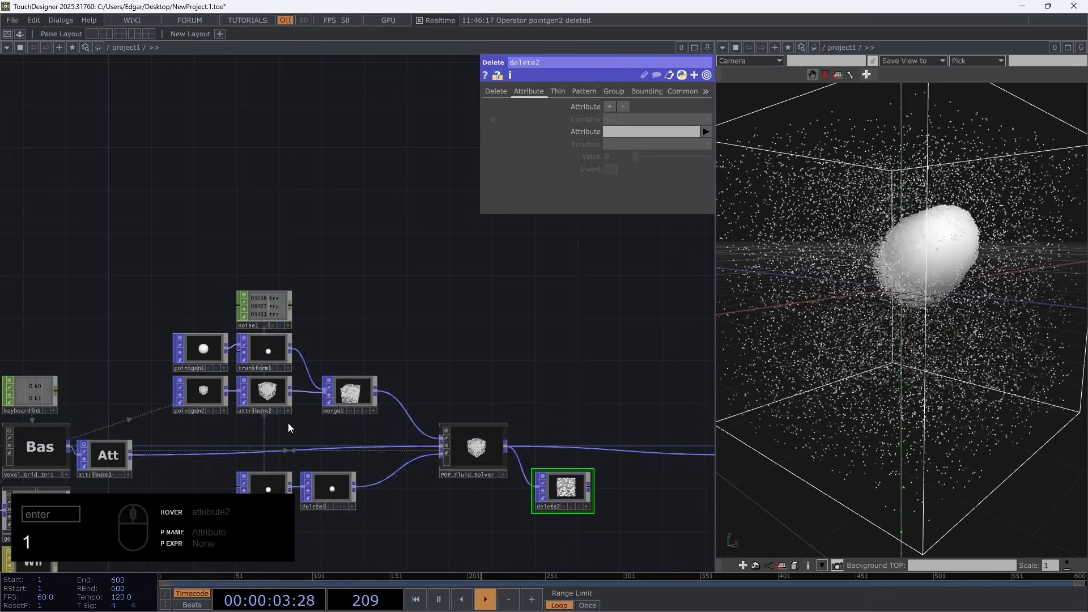
{"action": "left_click_drag", "start_coordinate": [627, 540], "coordinate": [465, 452]}
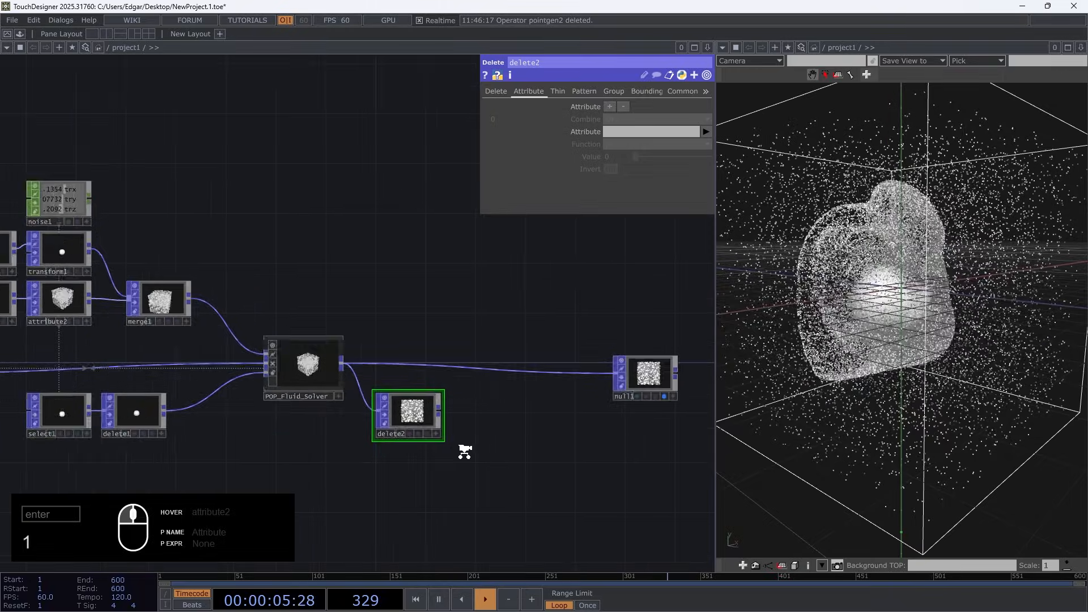
Set the deletion attribute of delete2 to prox and examine its point cloud
{"action": "scroll", "coordinate": [465, 452], "scroll_direction": "up", "scroll_amount": 4}
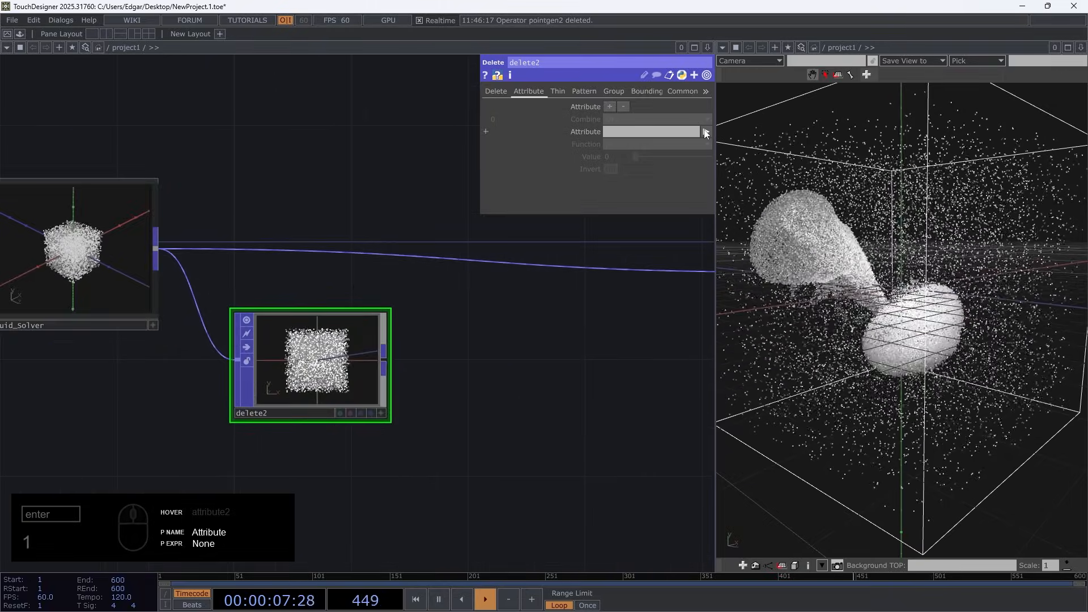
{"action": "left_click", "coordinate": [706, 132]}
{"action": "left_click", "coordinate": [715, 346]}
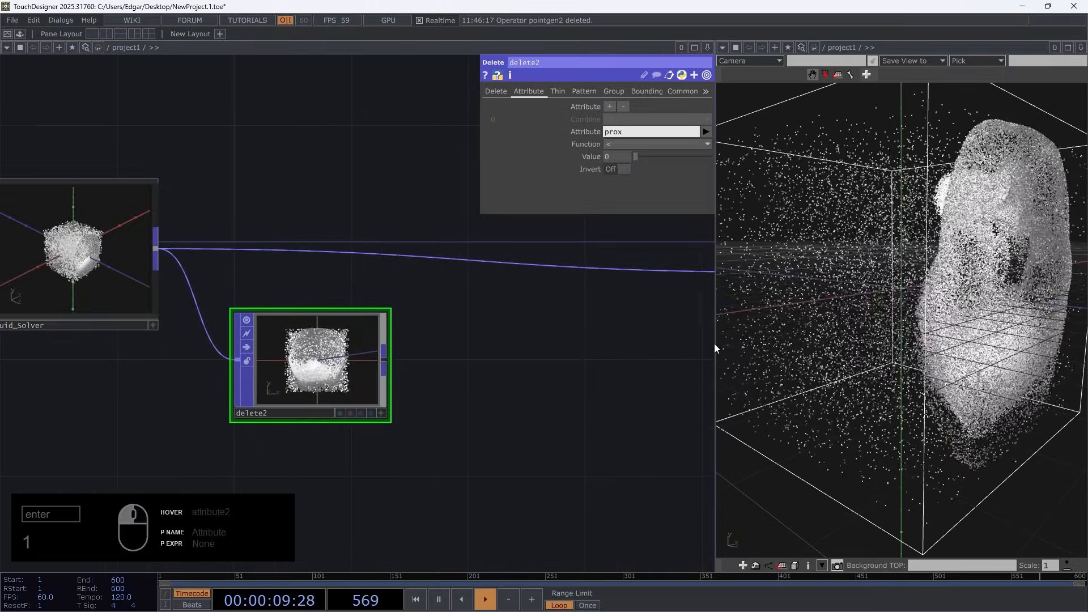
{"action": "scroll", "coordinate": [440, 361], "scroll_direction": "up", "scroll_amount": 1}
{"action": "scroll", "coordinate": [440, 361], "scroll_direction": "up", "scroll_amount": 4}
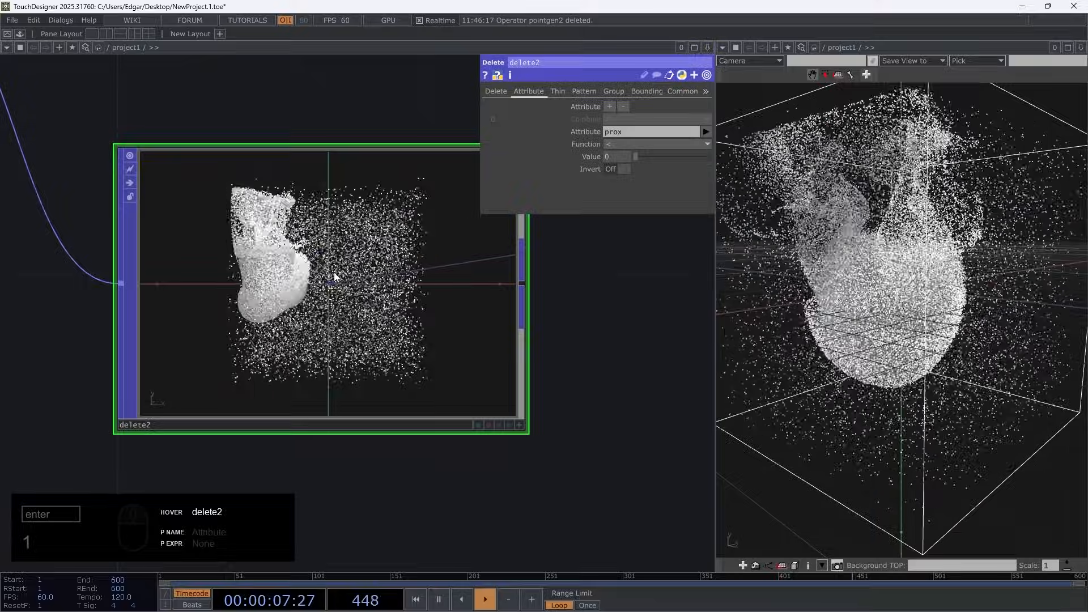
Set the comparison function of delete2's prox condition to == and examine the remaining points up close
{"action": "left_click", "coordinate": [634, 144]}
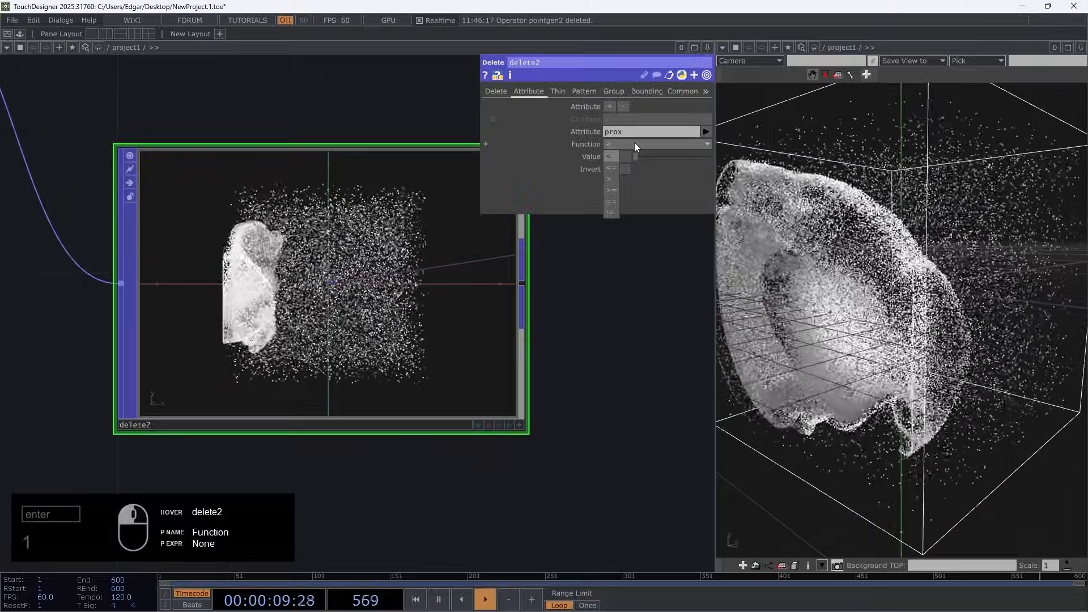
{"action": "left_click", "coordinate": [619, 157]}
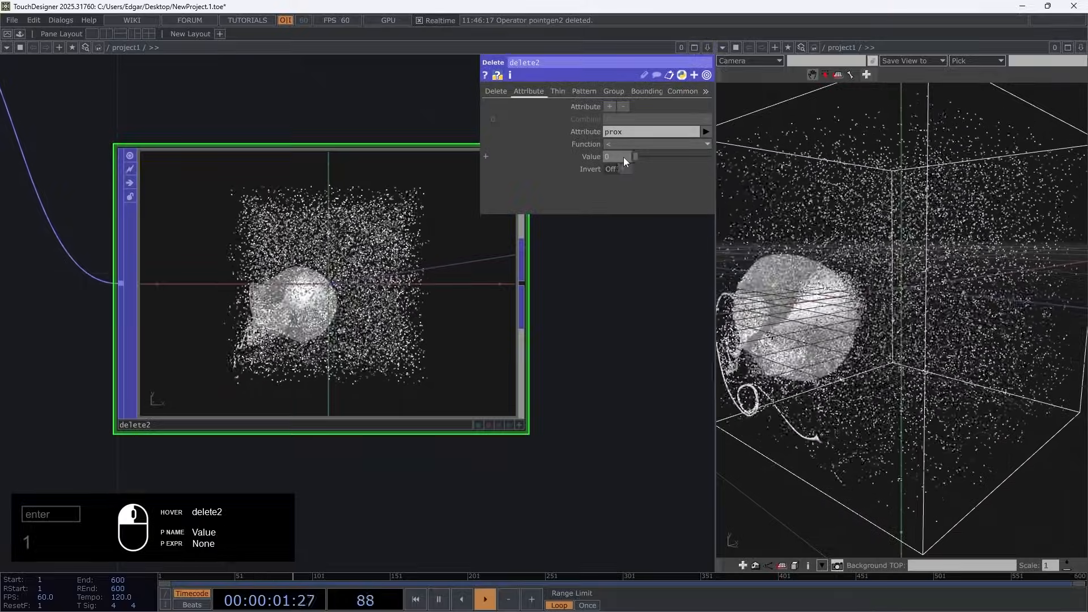
{"action": "left_click", "coordinate": [631, 144]}
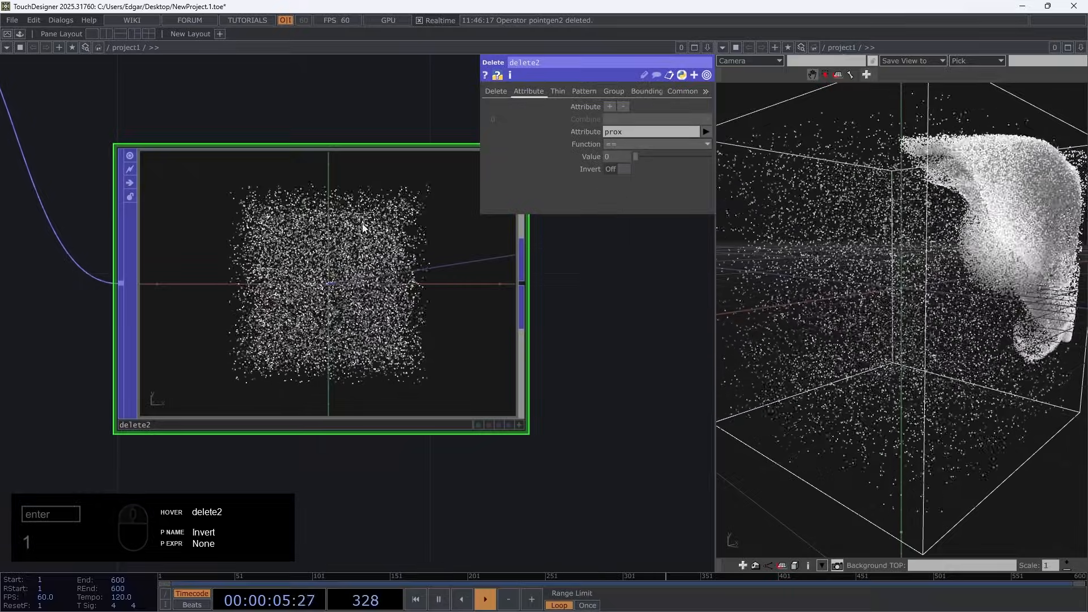
{"action": "scroll", "coordinate": [286, 315], "scroll_direction": "up", "scroll_amount": 4}
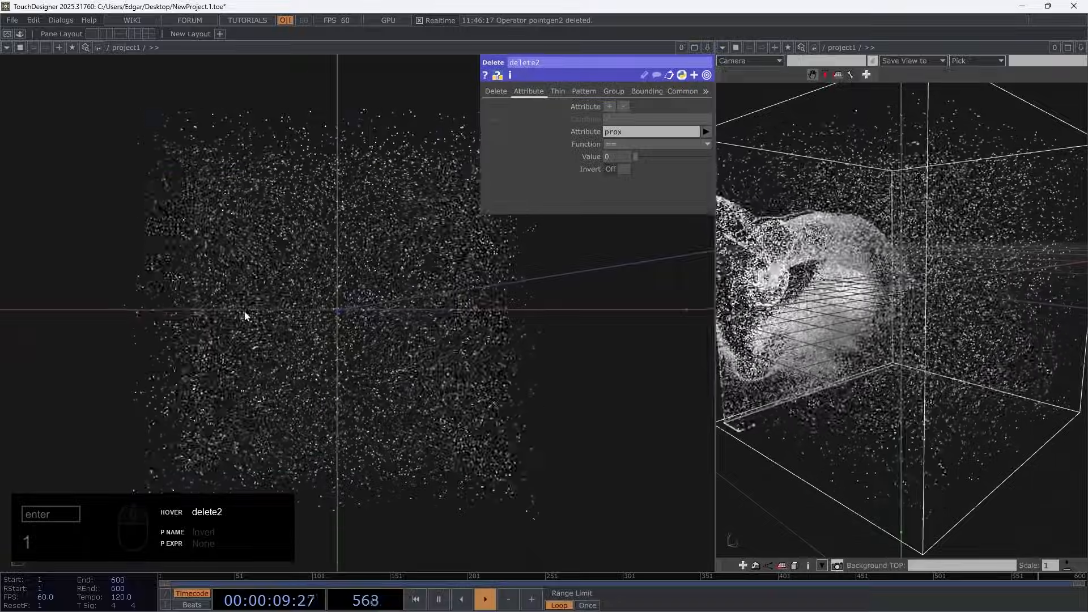
{"action": "scroll", "coordinate": [258, 292], "scroll_direction": "down", "scroll_amount": 4}
{"action": "scroll", "coordinate": [260, 284], "scroll_direction": "up", "scroll_amount": 4}
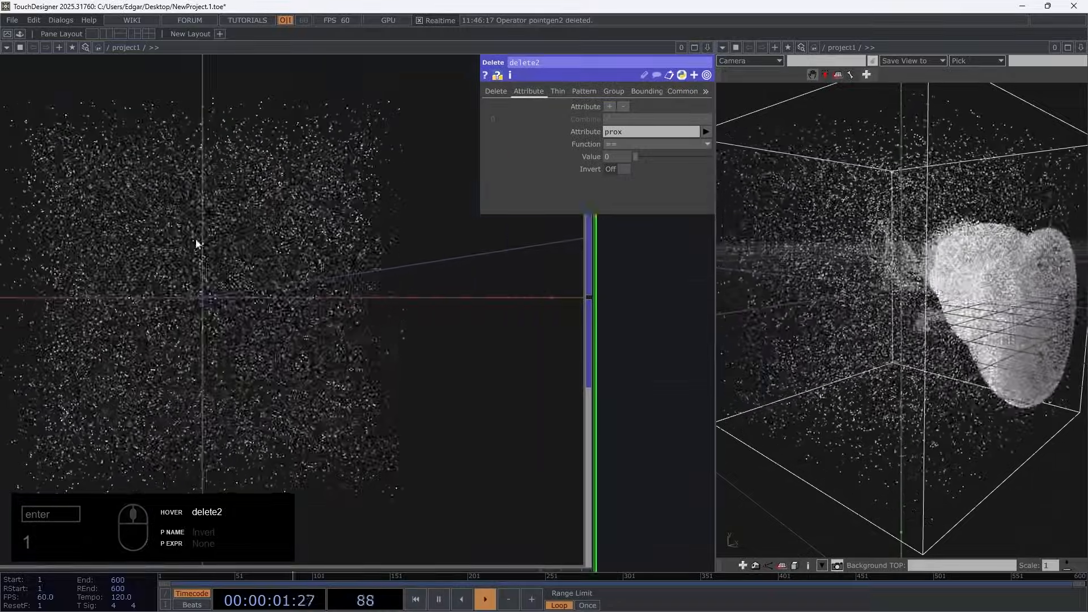
Duplicate delete2 as a second branch from POP_Fluid_Solver and turn on Invert in the copy's prox condition
{"action": "scroll", "coordinate": [236, 255], "scroll_direction": "down", "scroll_amount": 4}
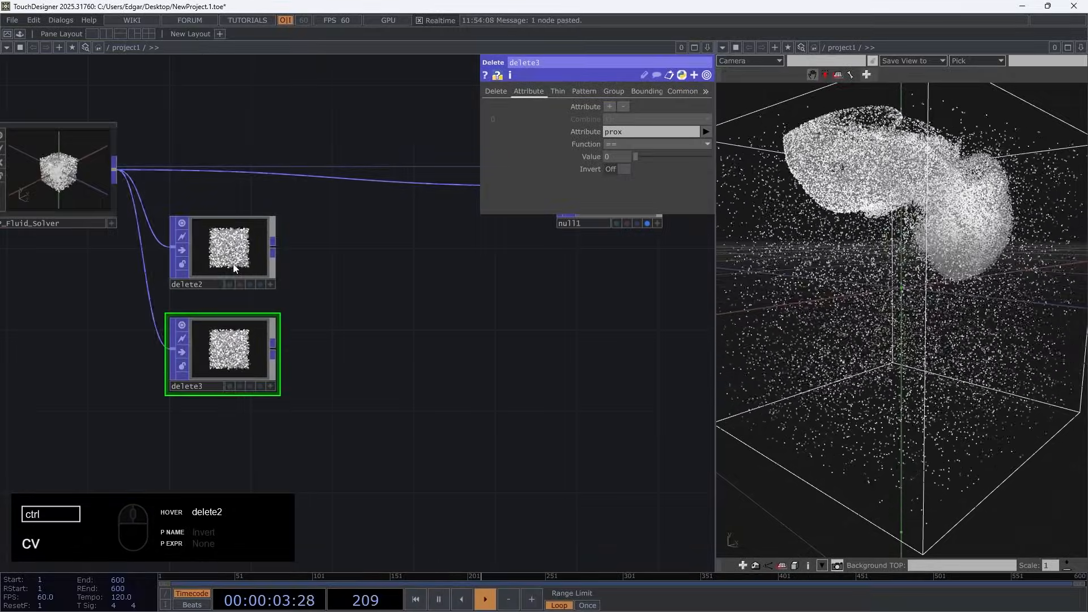
{"action": "scroll", "coordinate": [204, 385], "scroll_direction": "up", "scroll_amount": 3}
{"action": "left_click", "coordinate": [623, 169]}
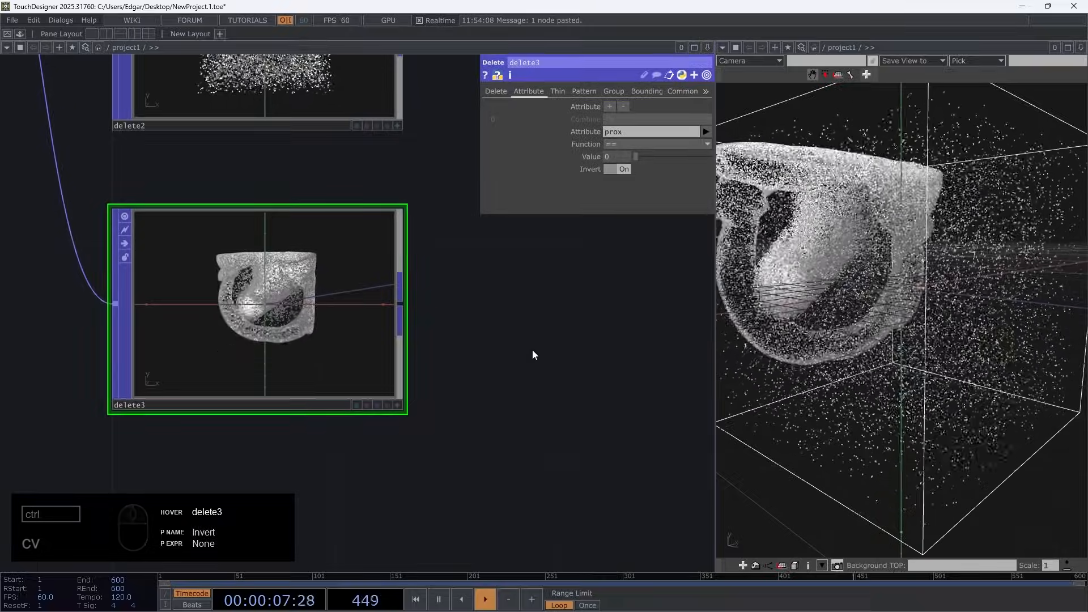
Rearrange the two Delete operators so that delete3 sits above delete2 in the network
{"action": "scroll", "coordinate": [454, 316], "scroll_direction": "down", "scroll_amount": 5}
{"action": "left_click_drag", "start_coordinate": [518, 308], "coordinate": [326, 366]}
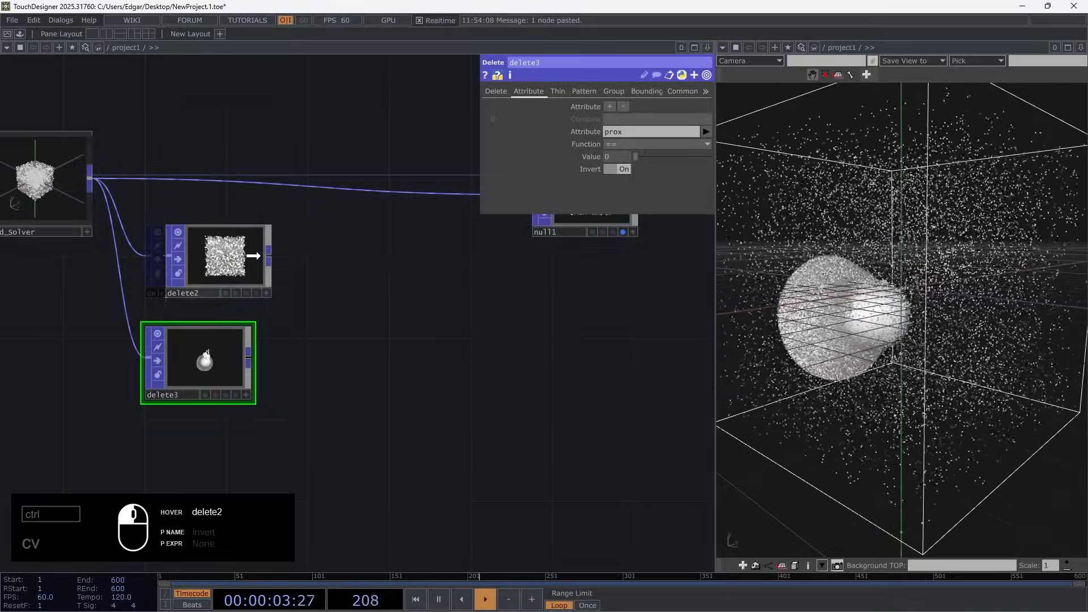
{"action": "left_click_drag", "start_coordinate": [206, 375], "coordinate": [206, 274]}
{"action": "left_click_drag", "start_coordinate": [288, 398], "coordinate": [125, 399]}
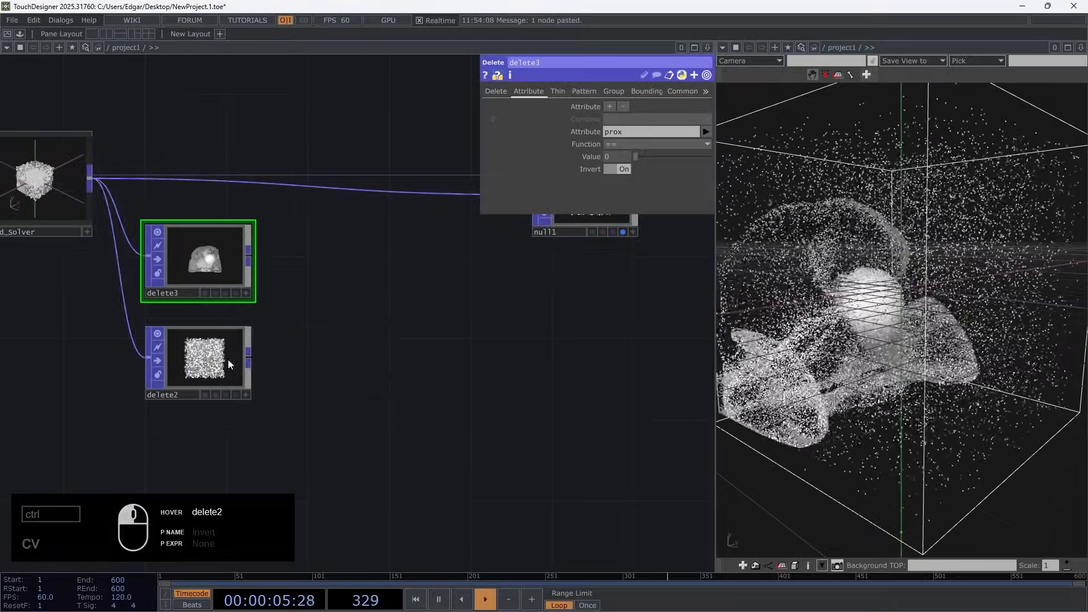
Add a Proximity POP after delete2 to connect its neighbouring points with lines
{"action": "right_click", "coordinate": [254, 362]}
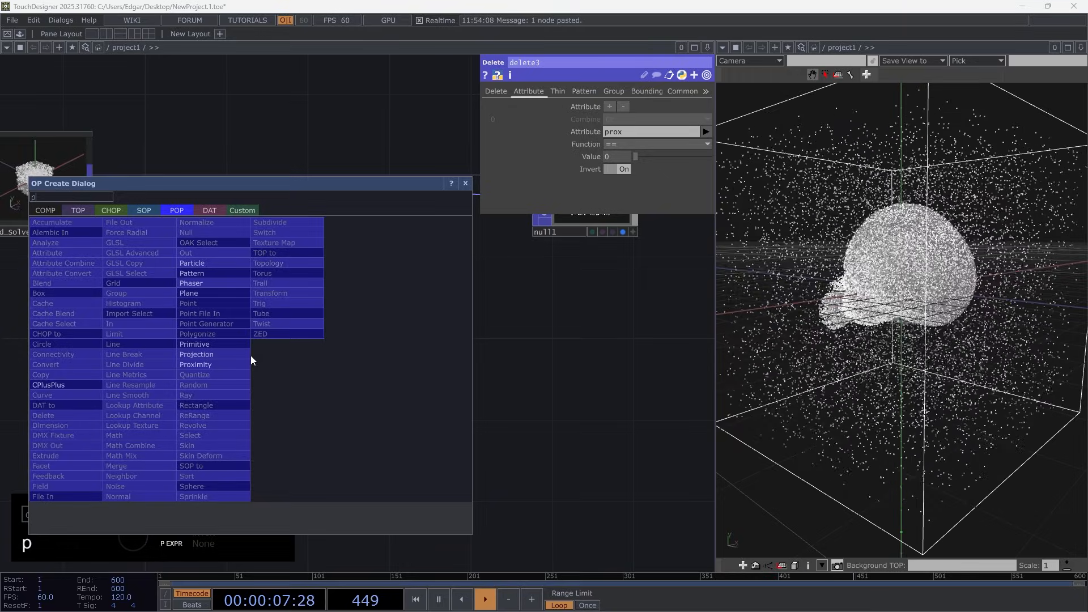
{"action": "left_click", "coordinate": [231, 357]}
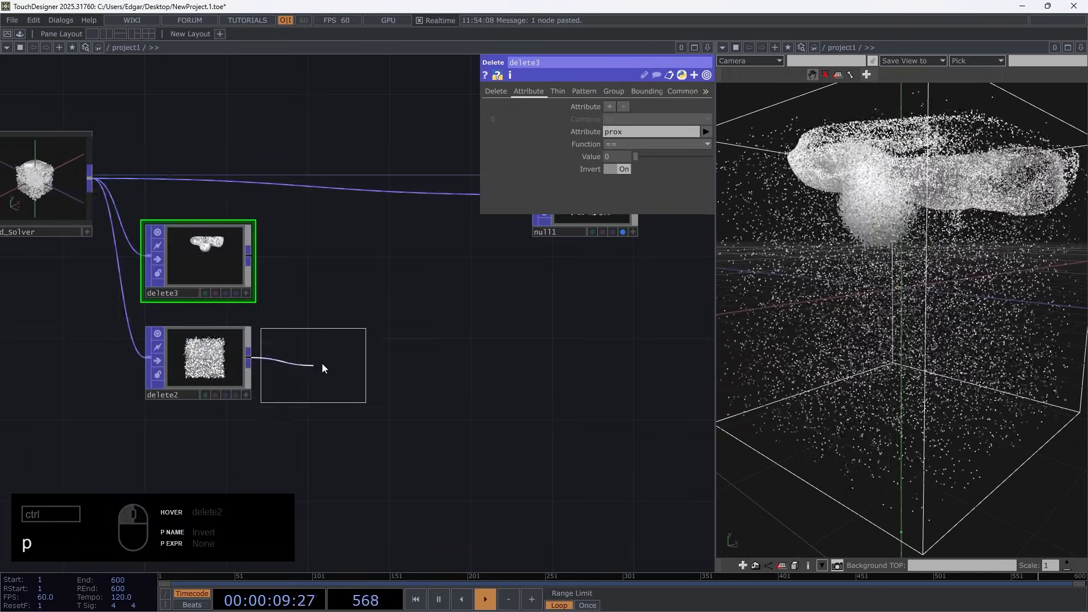
{"action": "left_click", "coordinate": [330, 362]}
{"action": "scroll", "coordinate": [318, 357], "scroll_direction": "up", "scroll_amount": 5}
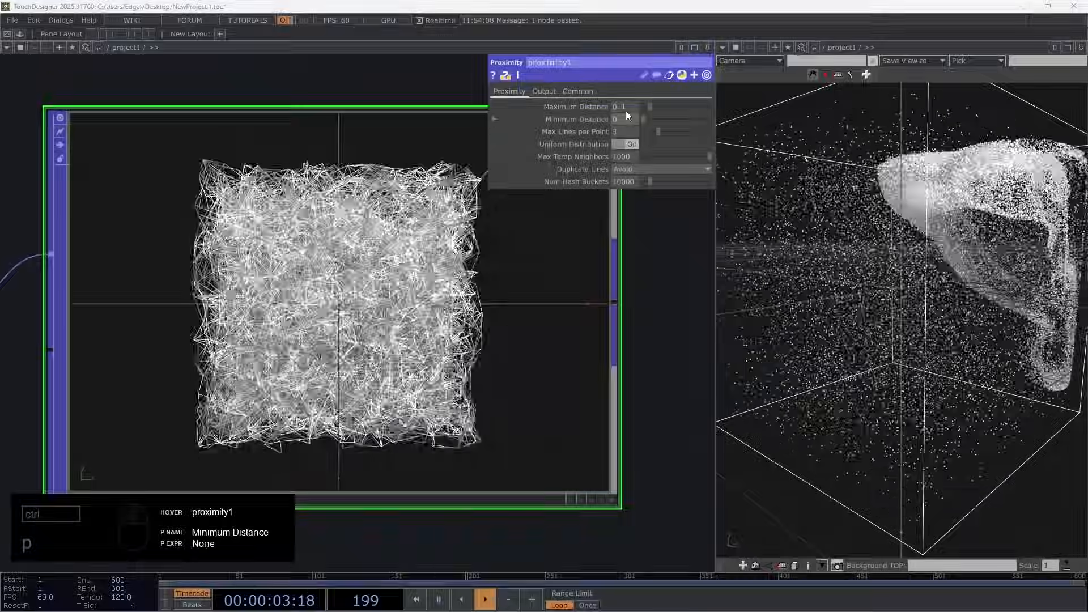
Set the Maximum Distance of proximity1 to 0.06
{"action": "middle_click_drag", "start_coordinate": [626, 108], "coordinate": [609, 116]}
{"action": "scroll", "coordinate": [366, 415], "scroll_direction": "down", "scroll_amount": 3}
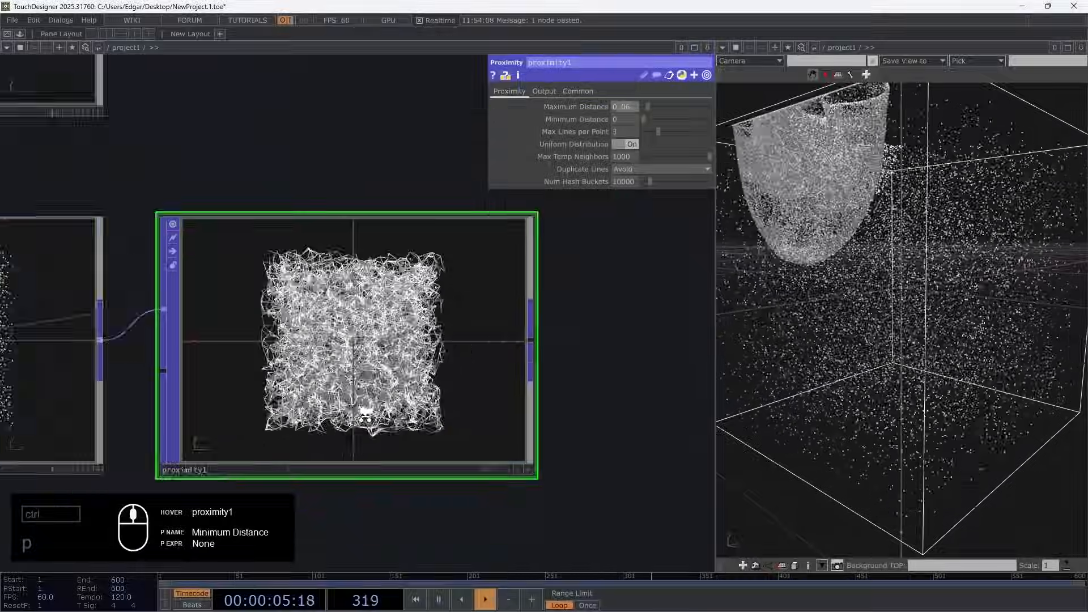
{"action": "scroll", "coordinate": [366, 412], "scroll_direction": "down", "scroll_amount": 3}
{"action": "left_click_drag", "start_coordinate": [266, 390], "coordinate": [290, 394]}
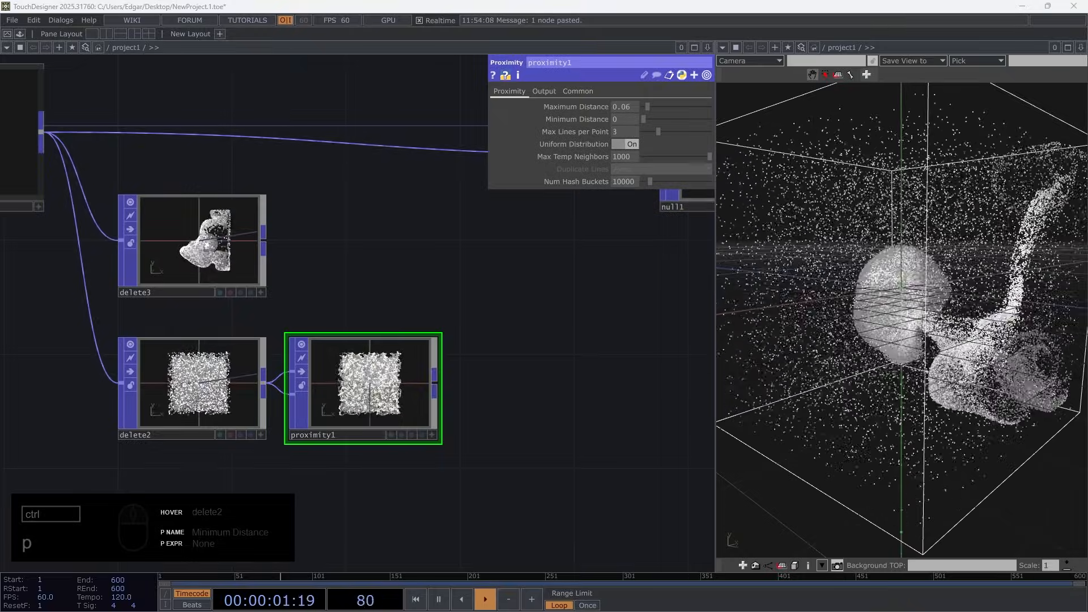
Inspect delete2's point information and set the Number of Points in pointgen2 to 2000
{"action": "middle_click", "coordinate": [196, 401]}
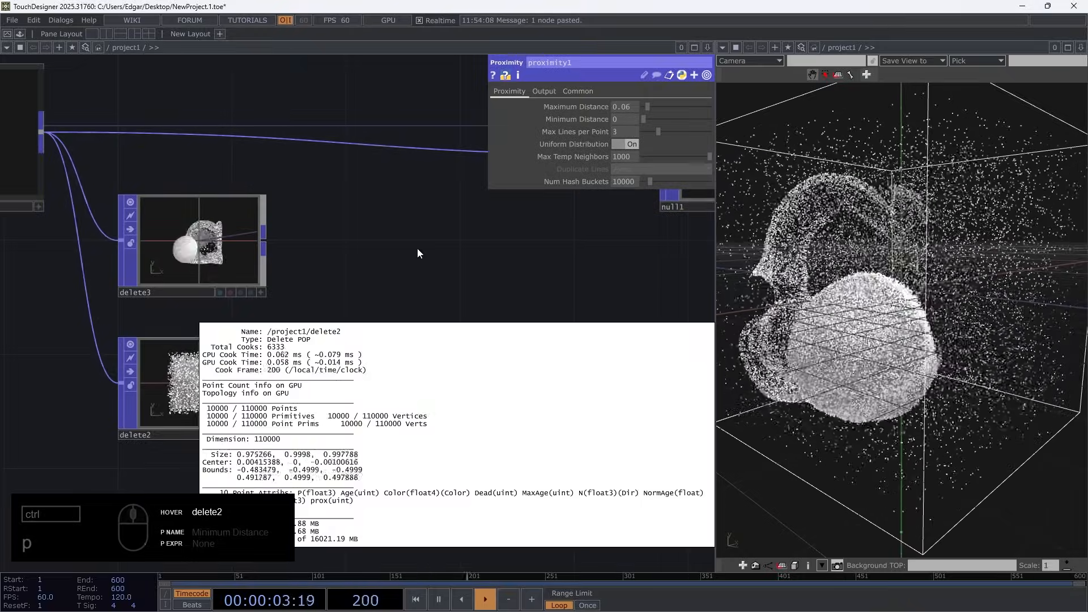
{"action": "scroll", "coordinate": [418, 296], "scroll_direction": "down", "scroll_amount": 5}
{"action": "middle_click", "coordinate": [339, 335]}
{"action": "left_click", "coordinate": [163, 361]}
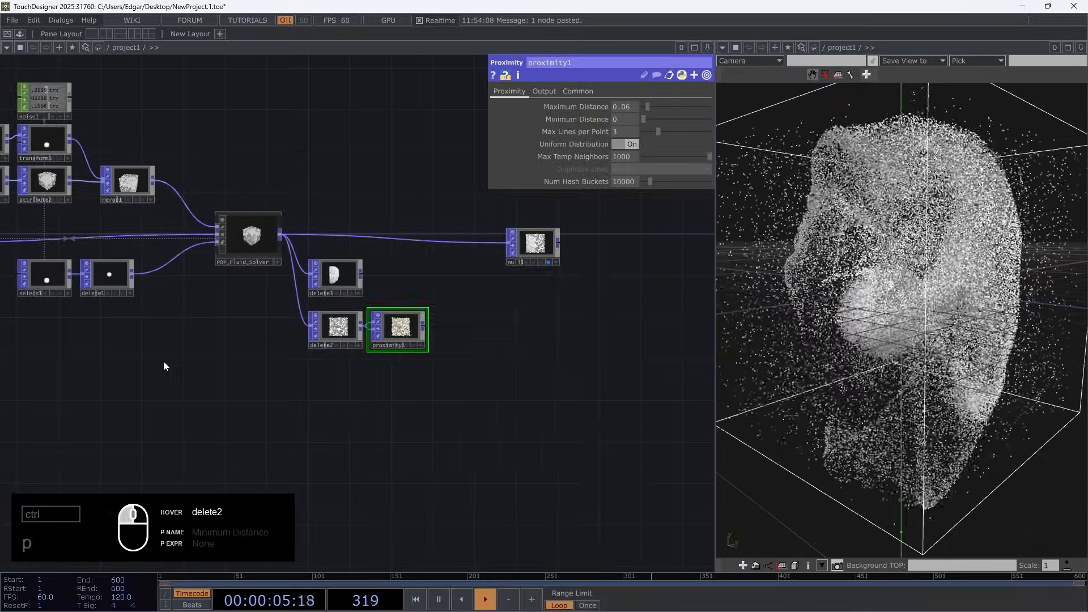
{"action": "left_click_drag", "start_coordinate": [164, 362], "coordinate": [348, 397]}
{"action": "scroll", "coordinate": [154, 209], "scroll_direction": "up", "scroll_amount": 5}
{"action": "left_click", "coordinate": [254, 202]}
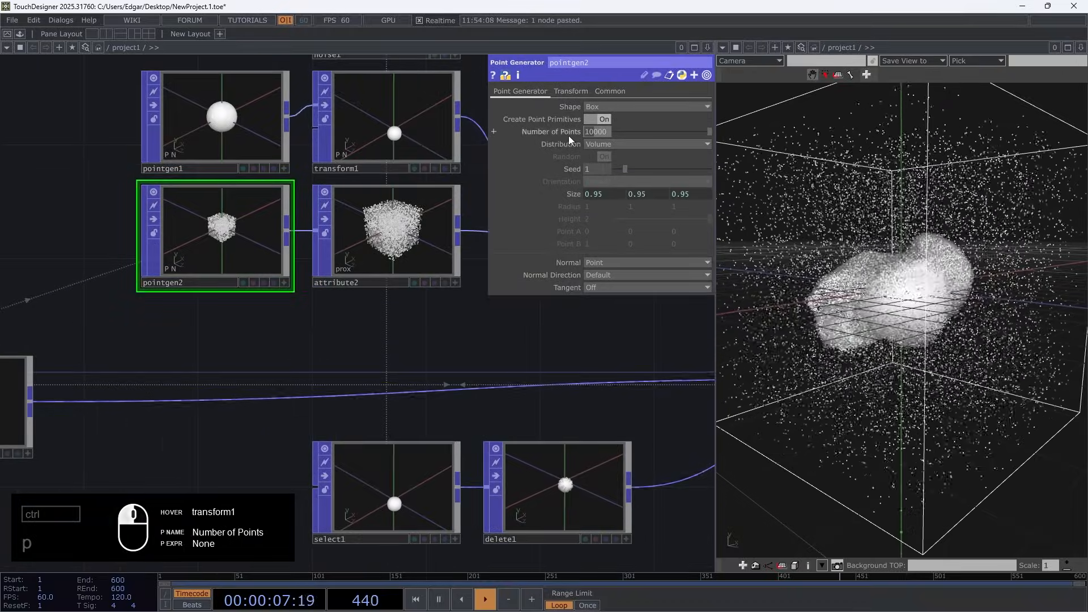
{"action": "left_click_drag", "start_coordinate": [569, 135], "coordinate": [555, 141]}
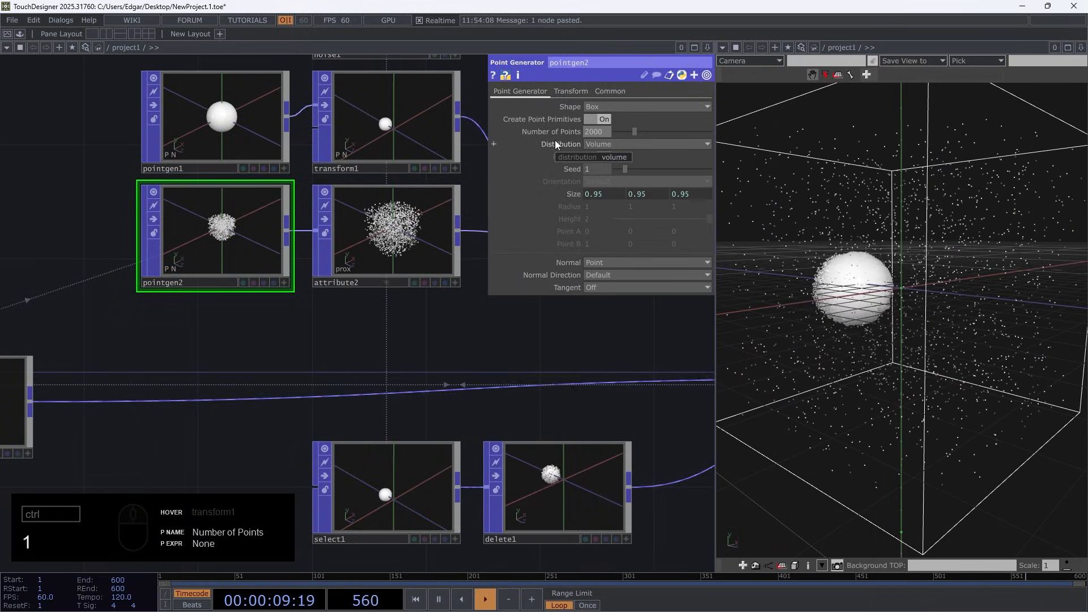
Examine the connecting lines generated by proximity1 up close
{"action": "left_click_drag", "start_coordinate": [223, 376], "coordinate": [36, 410]}
{"action": "scroll", "coordinate": [39, 409], "scroll_direction": "down", "scroll_amount": 4}
{"action": "left_click_drag", "start_coordinate": [547, 505], "coordinate": [440, 454]}
{"action": "scroll", "coordinate": [532, 498], "scroll_direction": "up", "scroll_amount": 5}
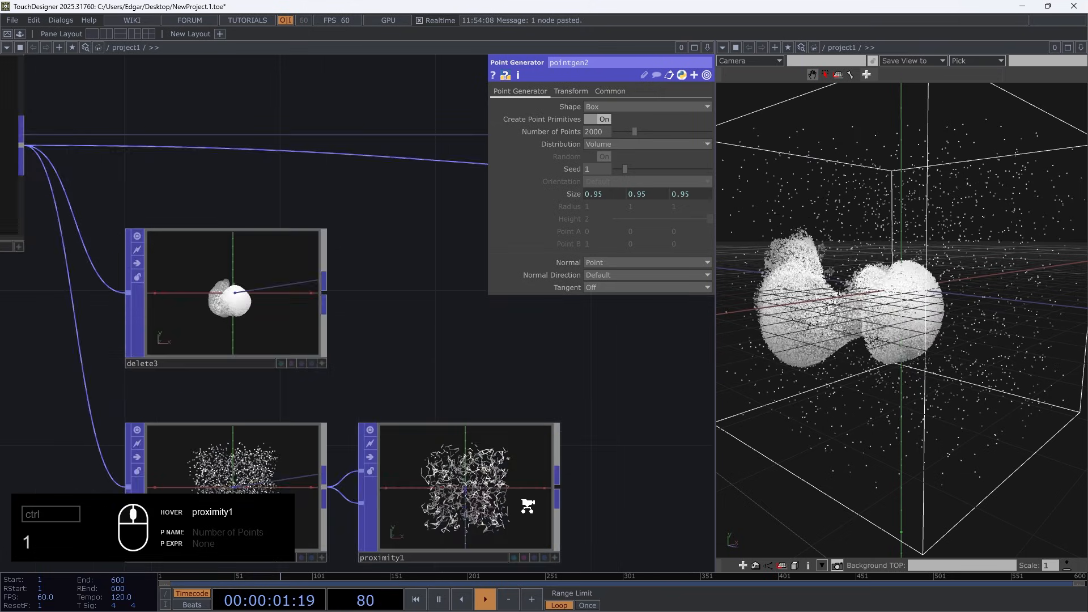
{"action": "scroll", "coordinate": [528, 507], "scroll_direction": "up", "scroll_amount": 2}
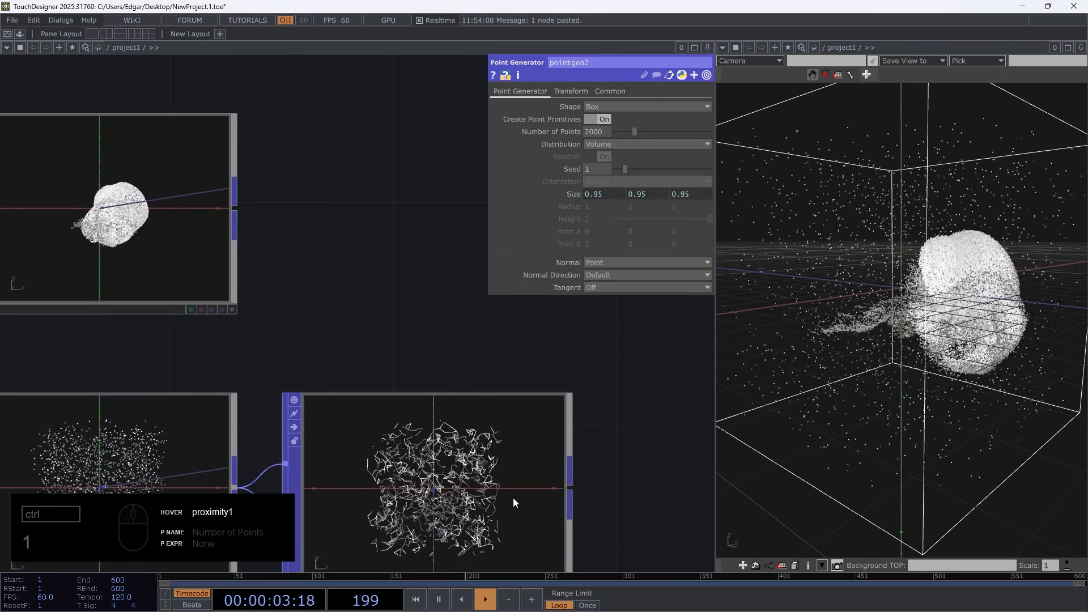
{"action": "scroll", "coordinate": [441, 300], "scroll_direction": "down", "scroll_amount": 3}
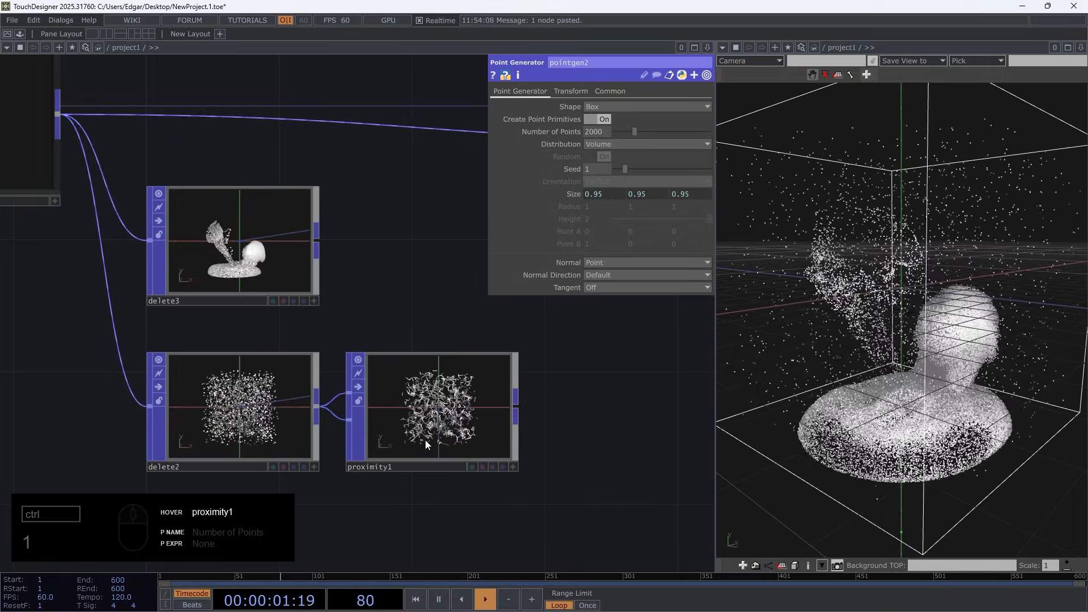
{"action": "scroll", "coordinate": [317, 258], "scroll_direction": "down", "scroll_amount": 5}
Review pointgen2 and attribute2 upstream of the solver and compare them with the lines in proximity1
{"action": "left_click_drag", "start_coordinate": [158, 299], "coordinate": [479, 430]}
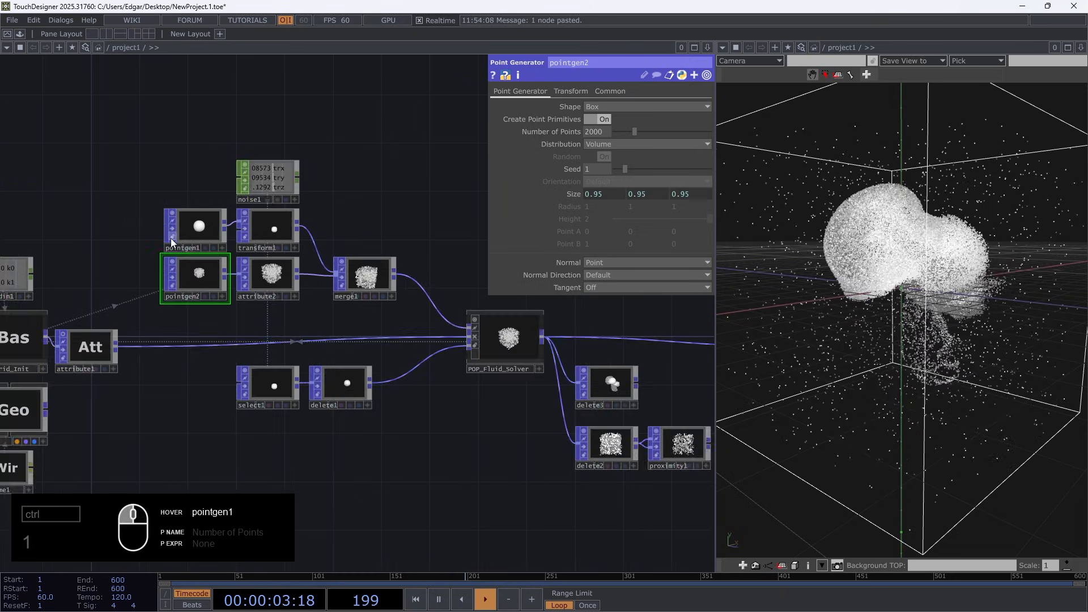
{"action": "scroll", "coordinate": [172, 244], "scroll_direction": "up", "scroll_amount": 5}
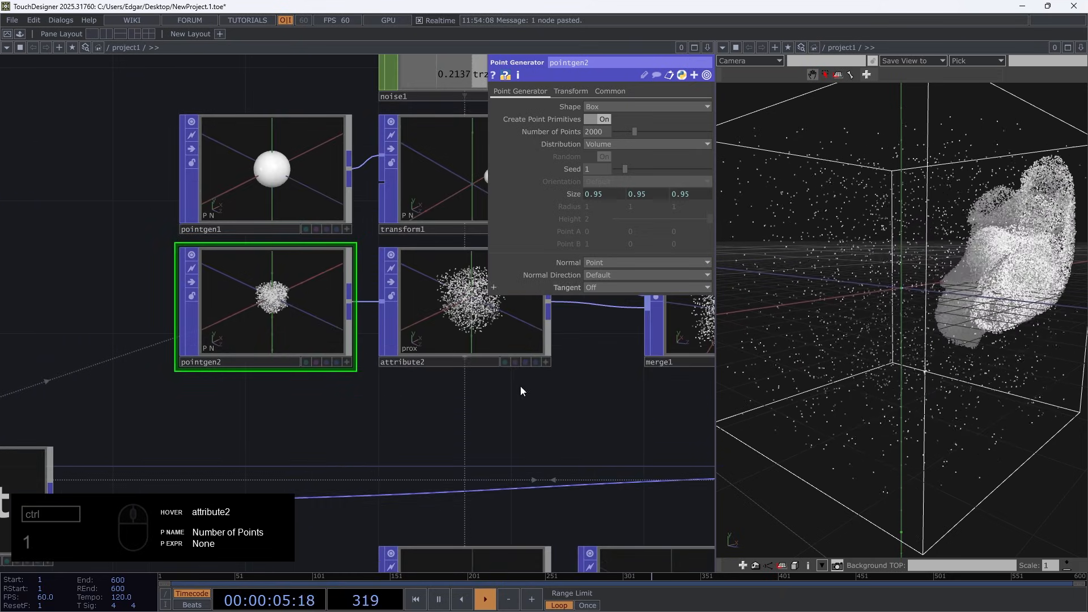
{"action": "scroll", "coordinate": [567, 431], "scroll_direction": "down", "scroll_amount": 5}
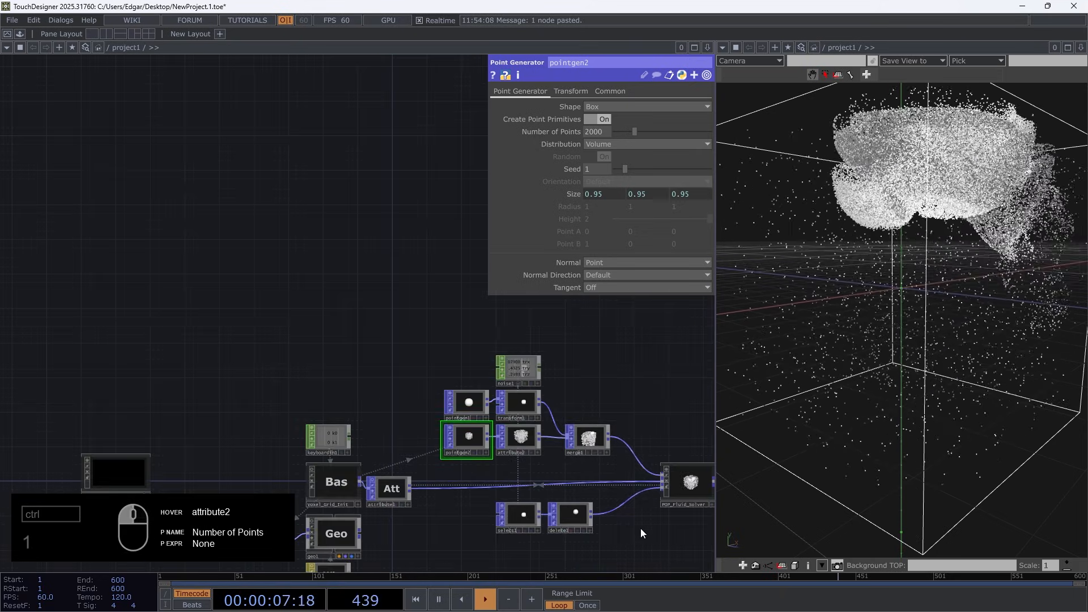
{"action": "left_click_drag", "start_coordinate": [641, 533], "coordinate": [207, 367]}
{"action": "scroll", "coordinate": [330, 389], "scroll_direction": "up", "scroll_amount": 5}
{"action": "scroll", "coordinate": [408, 403], "scroll_direction": "up", "scroll_amount": 3}
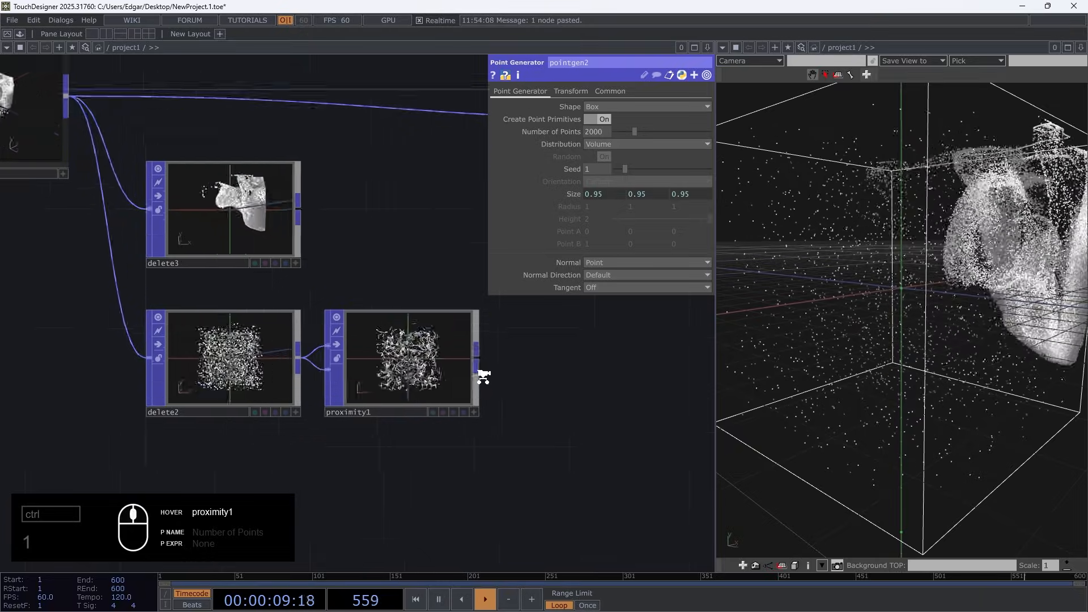
{"action": "scroll", "coordinate": [483, 377], "scroll_direction": "up", "scroll_amount": 5}
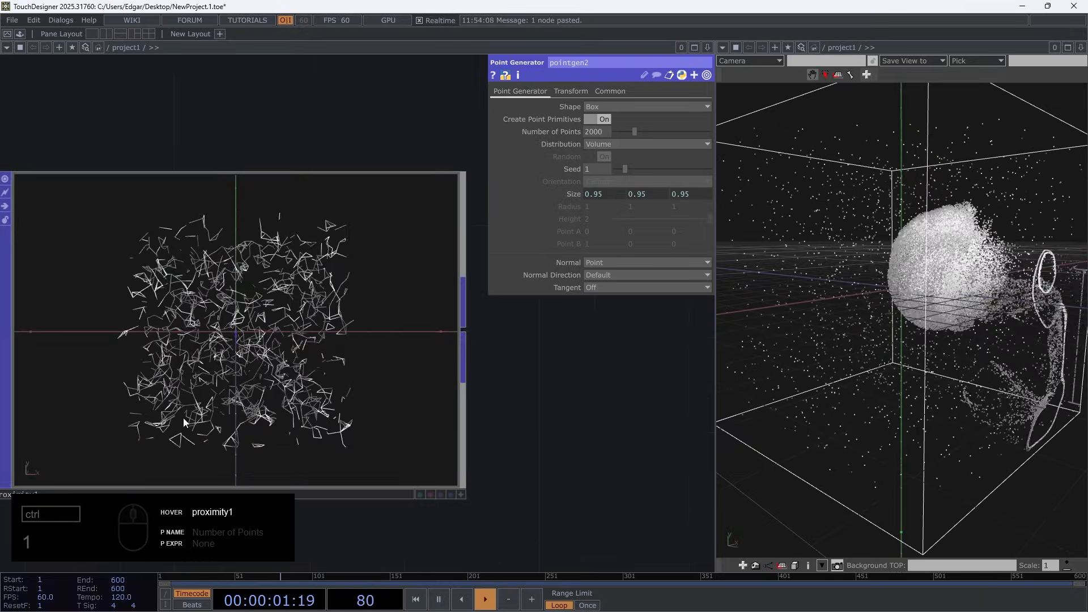
Connect the output of proximity1 to null1 in place of the solver's direct connection
{"action": "scroll", "coordinate": [183, 417], "scroll_direction": "down", "scroll_amount": 5}
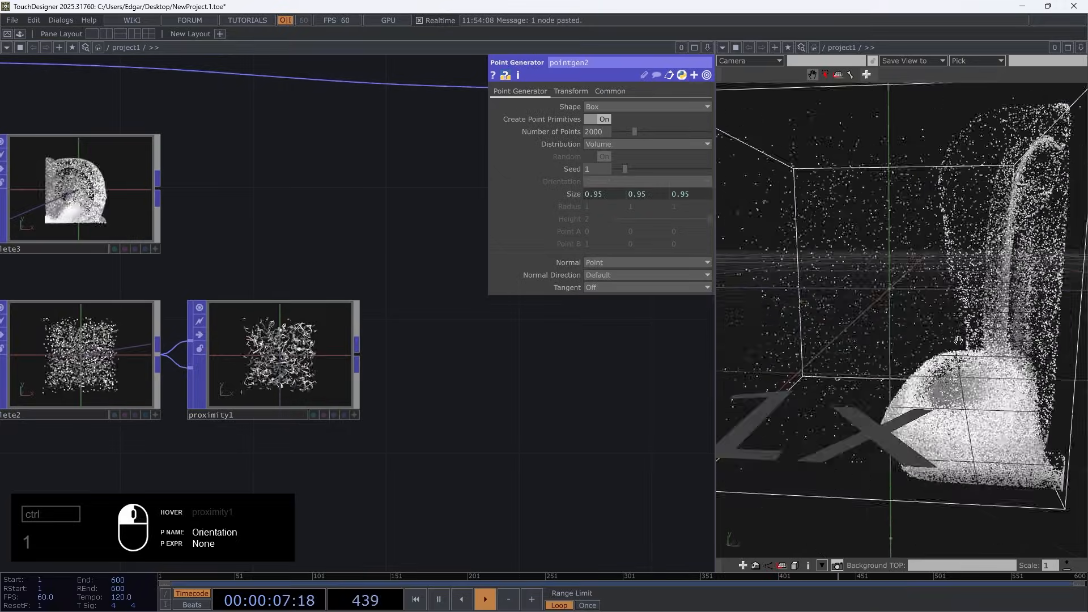
{"action": "scroll", "coordinate": [482, 374], "scroll_direction": "down", "scroll_amount": 5}
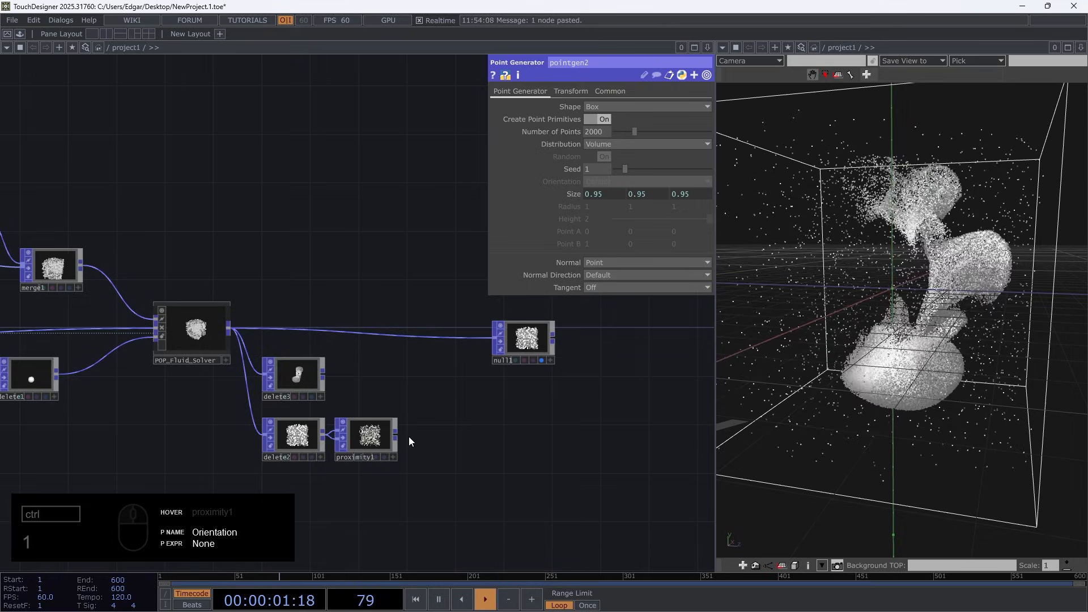
{"action": "left_click", "coordinate": [489, 341]}
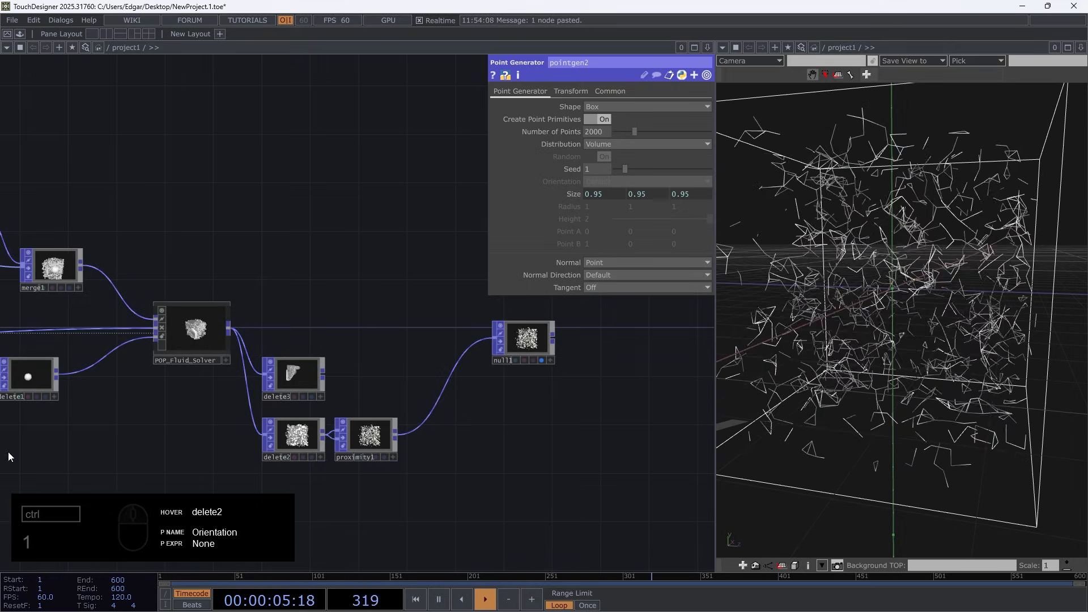
Switch to the Cosmic_fluid.4.toe project and play its simulation to view the reference effect
{"action": "left_click_drag", "start_coordinate": [0, 48], "coordinate": [513, 6]}
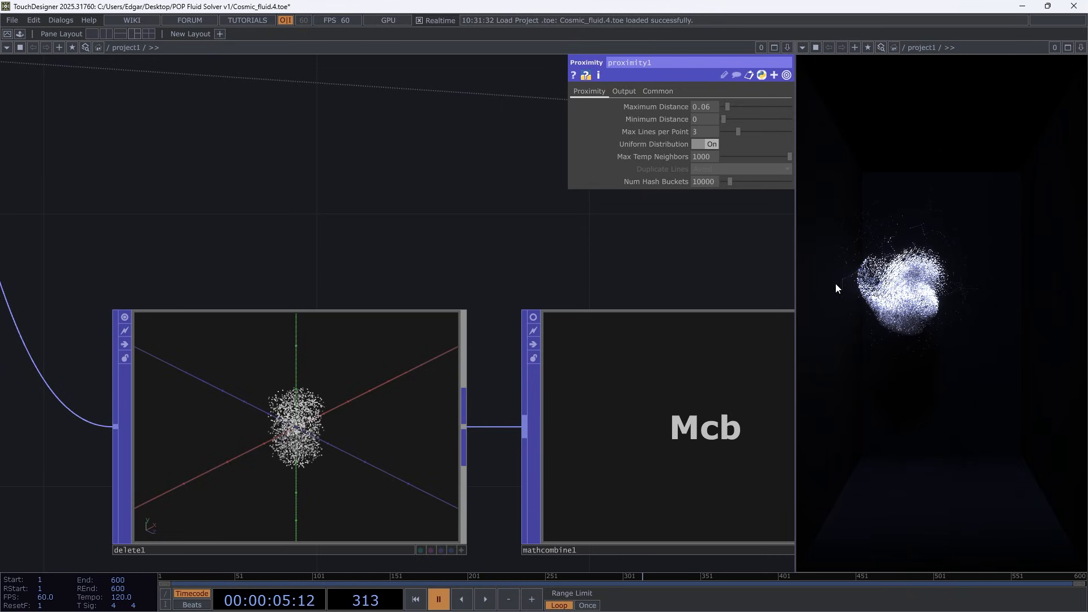
{"action": "key", "text": "space"}
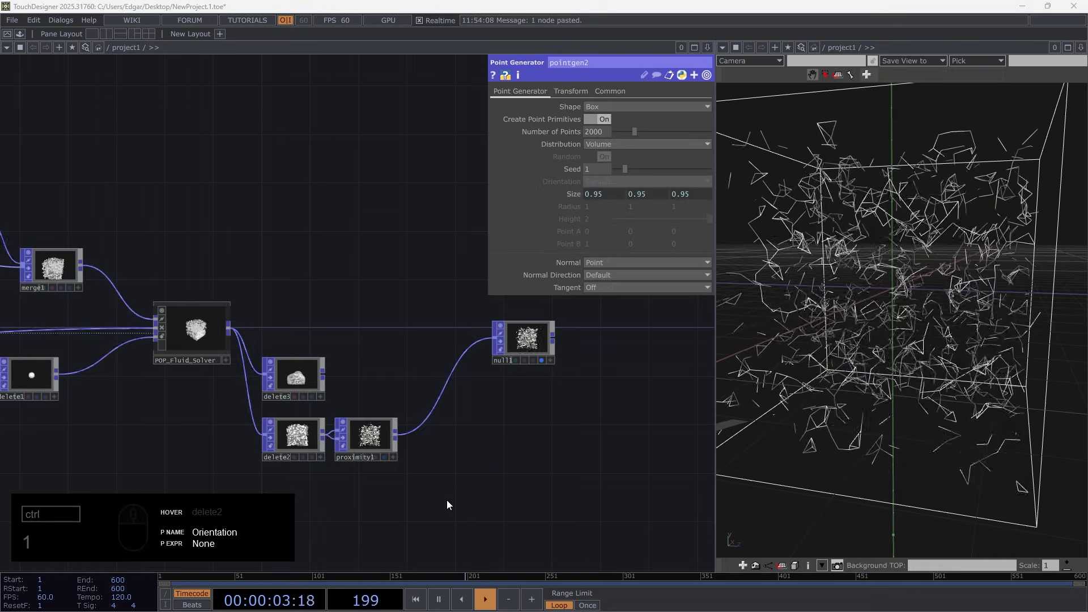
Return to NewProject.1.toe and inspect the point attributes available in delete2
{"action": "scroll", "coordinate": [368, 488], "scroll_direction": "up", "scroll_amount": 2}
{"action": "middle_click_drag", "start_coordinate": [379, 459], "coordinate": [388, 438]}
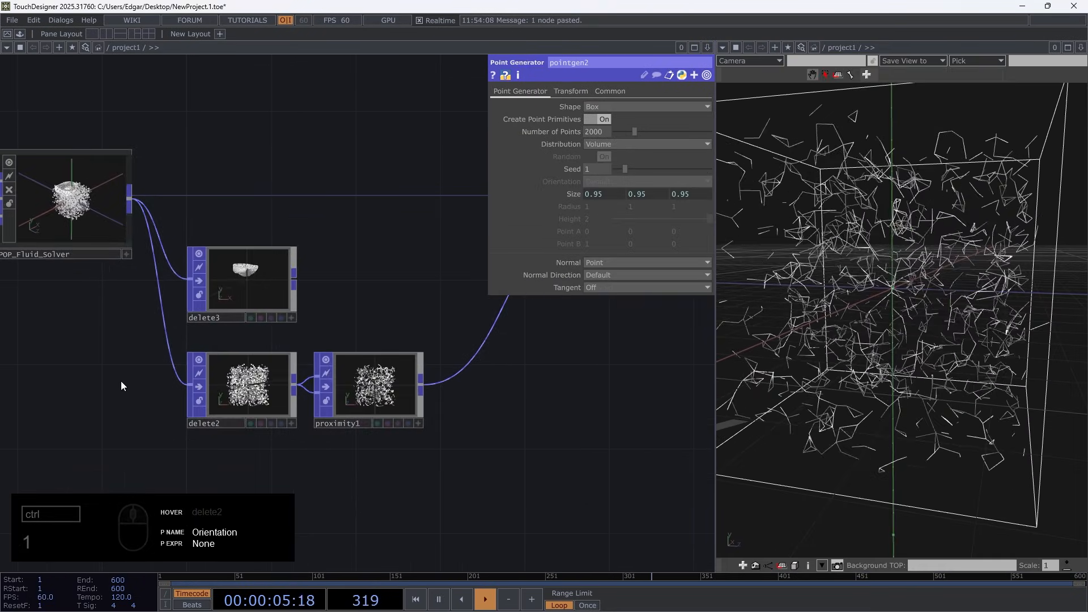
{"action": "left_click_drag", "start_coordinate": [100, 307], "coordinate": [270, 328]}
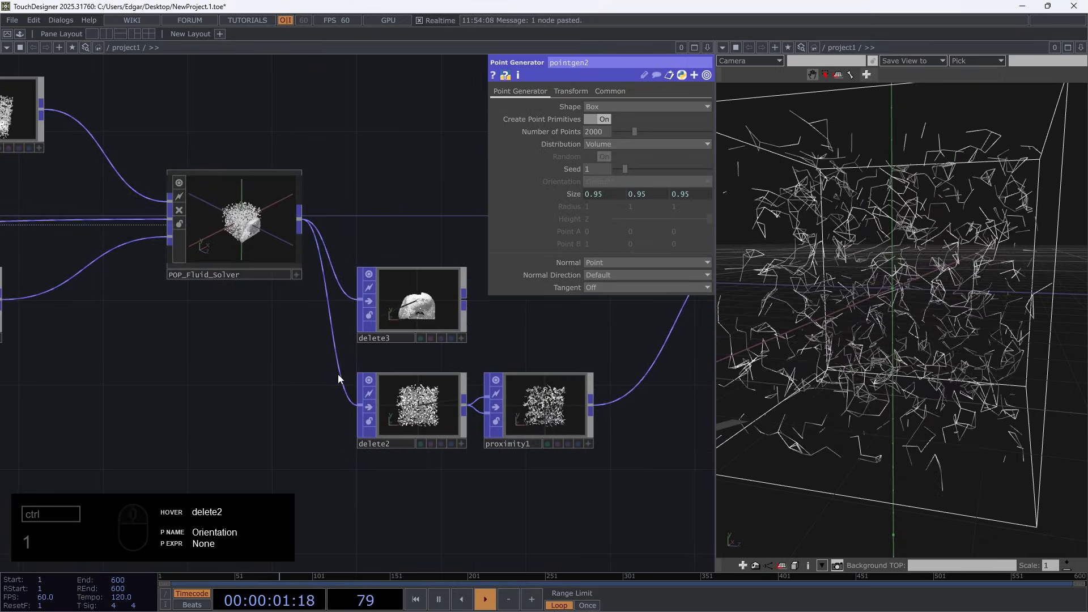
{"action": "scroll", "coordinate": [309, 399], "scroll_direction": "up", "scroll_amount": 3}
{"action": "left_click_drag", "start_coordinate": [235, 389], "coordinate": [54, 351]}
{"action": "middle_click_drag", "start_coordinate": [240, 346], "coordinate": [360, 513]}
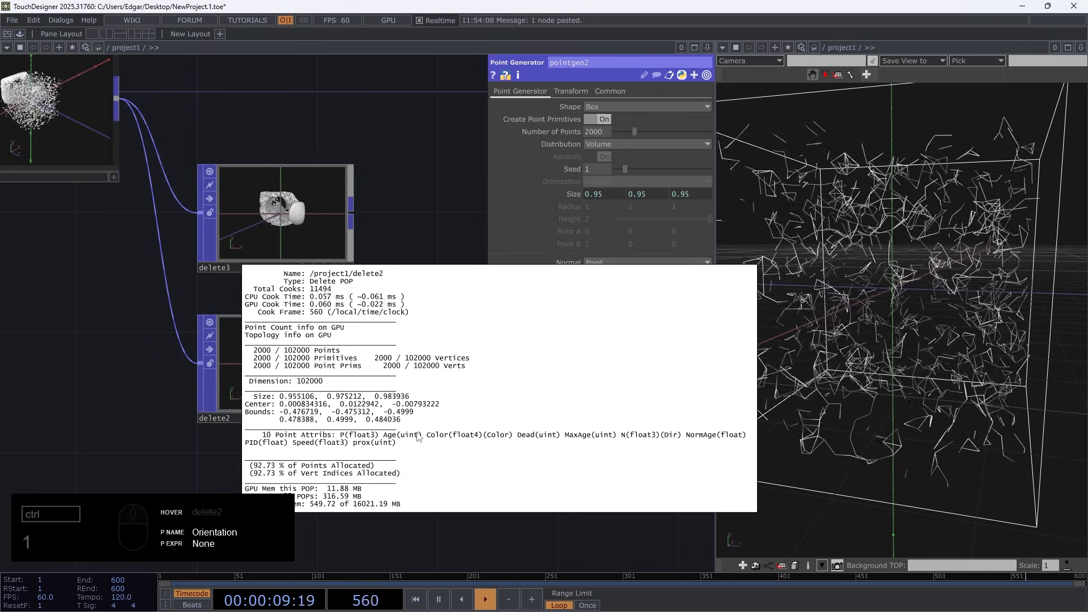
Review the POP_Fluid_Solver parameters and check them against delete2's point information
{"action": "middle_click_drag", "start_coordinate": [418, 436], "coordinate": [68, 136]}
{"action": "left_click", "coordinate": [67, 136]}
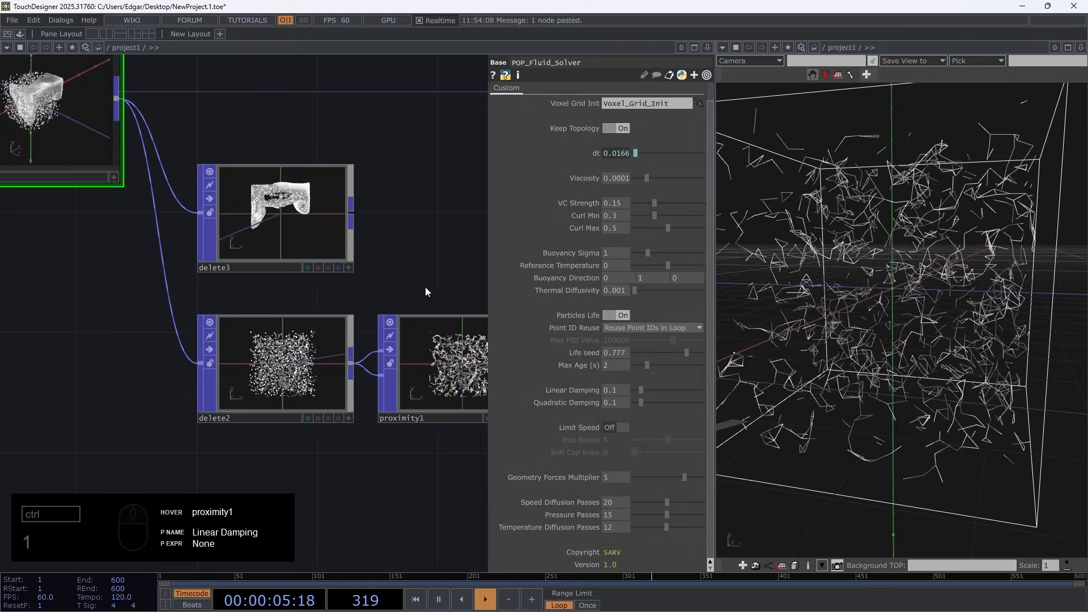
{"action": "left_click_drag", "start_coordinate": [389, 271], "coordinate": [239, 250]}
{"action": "middle_click", "coordinate": [122, 349]}
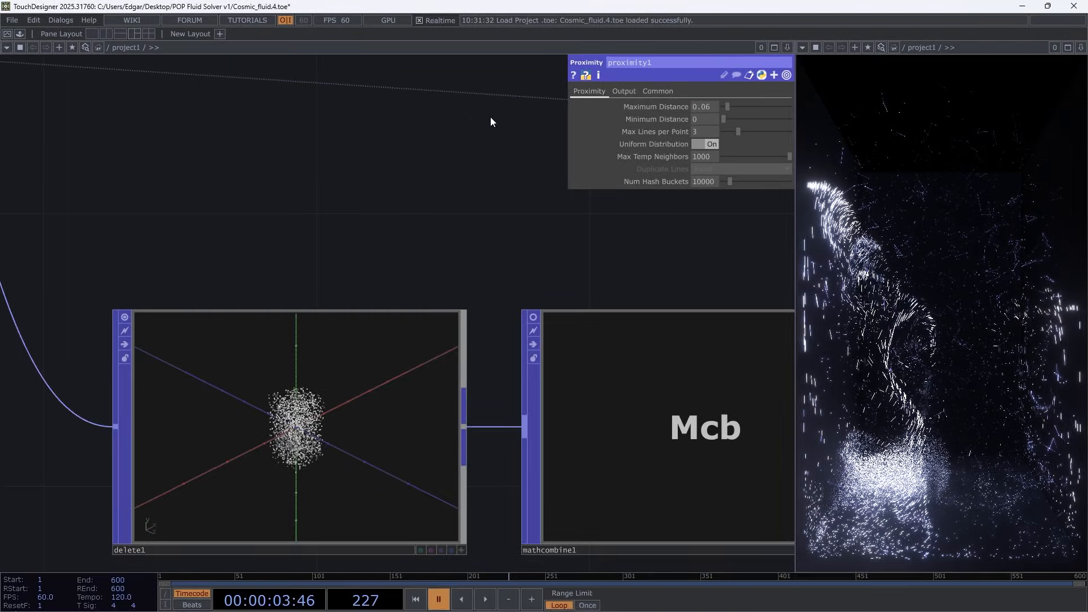
Play the Cosmic_fluid.4.toe simulation again, examine how its particles appear, and pause it
{"action": "key", "text": "space"}
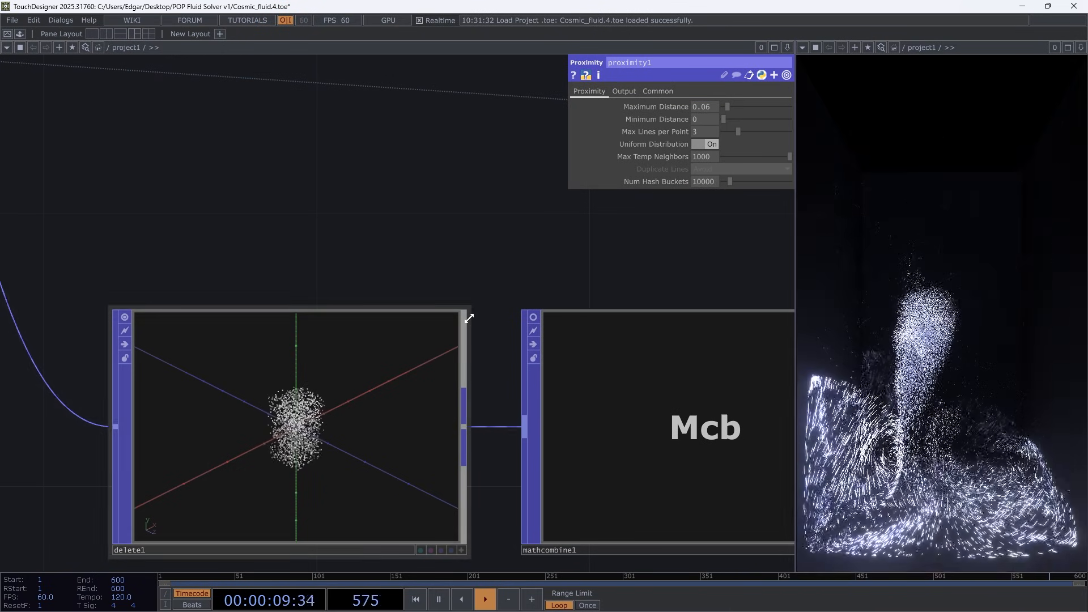
{"action": "key", "text": "space"}
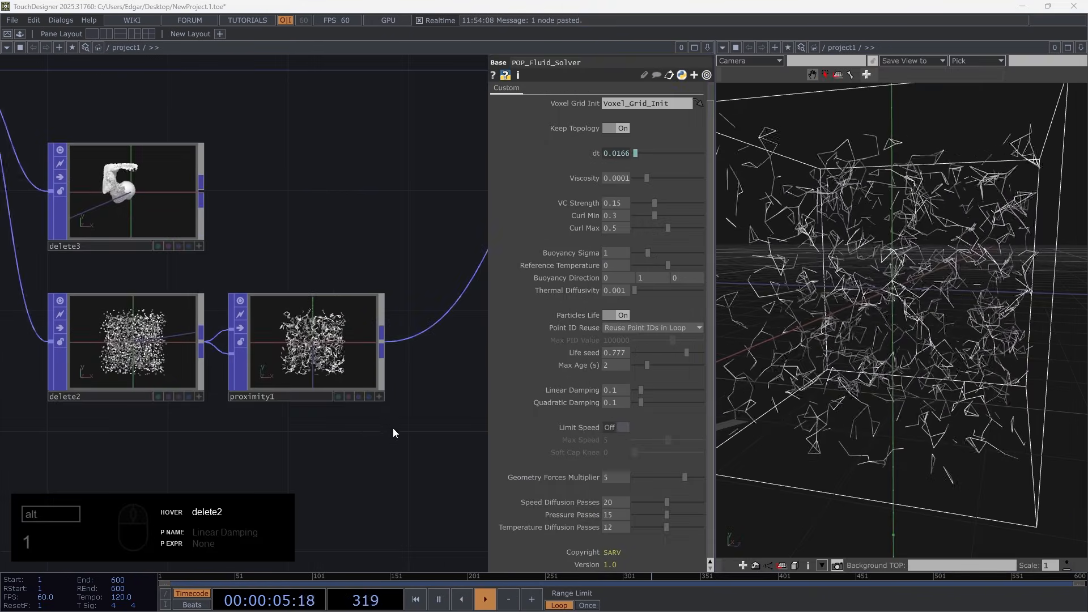
Move proximity1 farther downstream in NewProject.1.toe to make room after delete2
{"action": "scroll", "coordinate": [329, 404], "scroll_direction": "down", "scroll_amount": 3}
{"action": "left_click_drag", "start_coordinate": [221, 420], "coordinate": [131, 403]}
{"action": "left_click_drag", "start_coordinate": [294, 218], "coordinate": [447, 218]}
{"action": "left_click_drag", "start_coordinate": [94, 343], "coordinate": [414, 349]}
{"action": "left_click_drag", "start_coordinate": [51, 351], "coordinate": [179, 362]}
{"action": "scroll", "coordinate": [179, 362], "scroll_direction": "up", "scroll_amount": 3}
Insert a Math Combine POP between delete2 and proximity1
{"action": "key", "text": "Tab"}
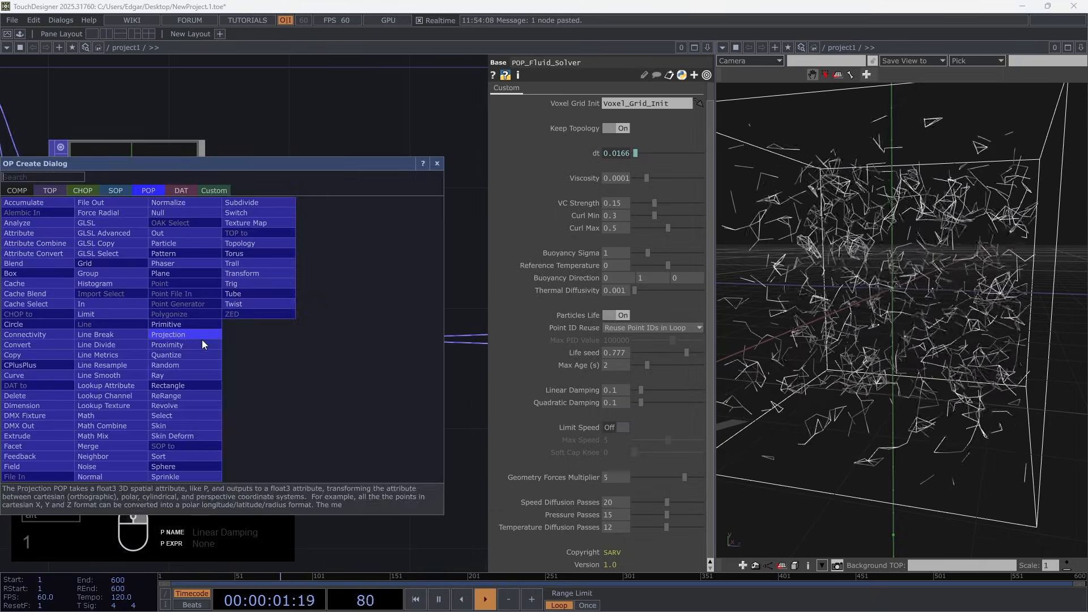
{"action": "left_click", "coordinate": [115, 426]}
{"action": "left_click", "coordinate": [249, 342]}
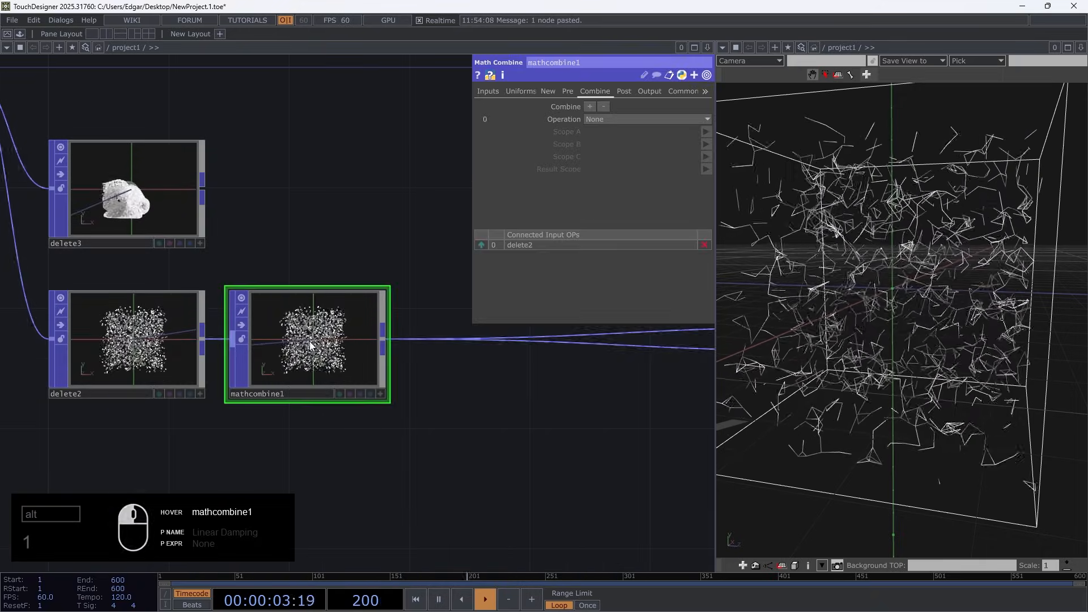
{"action": "scroll", "coordinate": [397, 489], "scroll_direction": "up", "scroll_amount": 5}
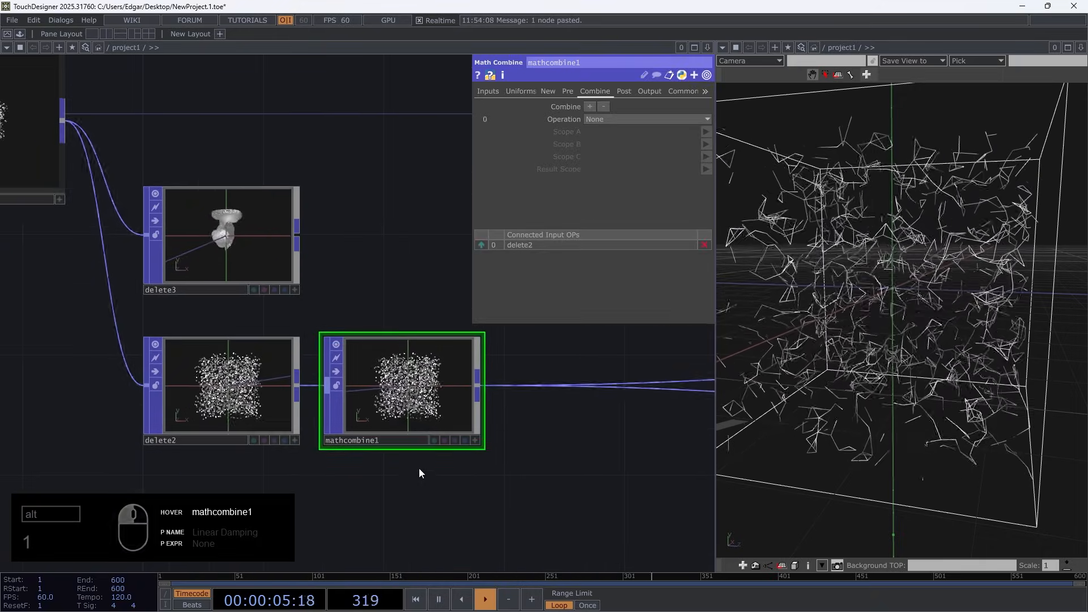
{"action": "left_click_drag", "start_coordinate": [415, 478], "coordinate": [296, 446]}
{"action": "scroll", "coordinate": [297, 443], "scroll_direction": "up", "scroll_amount": 4}
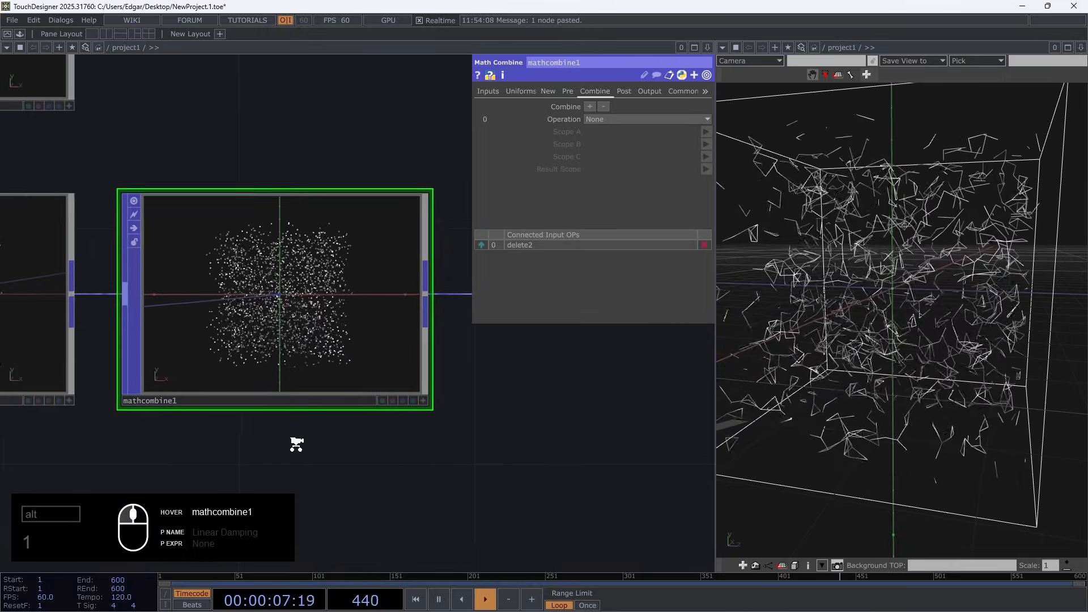
{"action": "left_click_drag", "start_coordinate": [552, 405], "coordinate": [526, 463]}
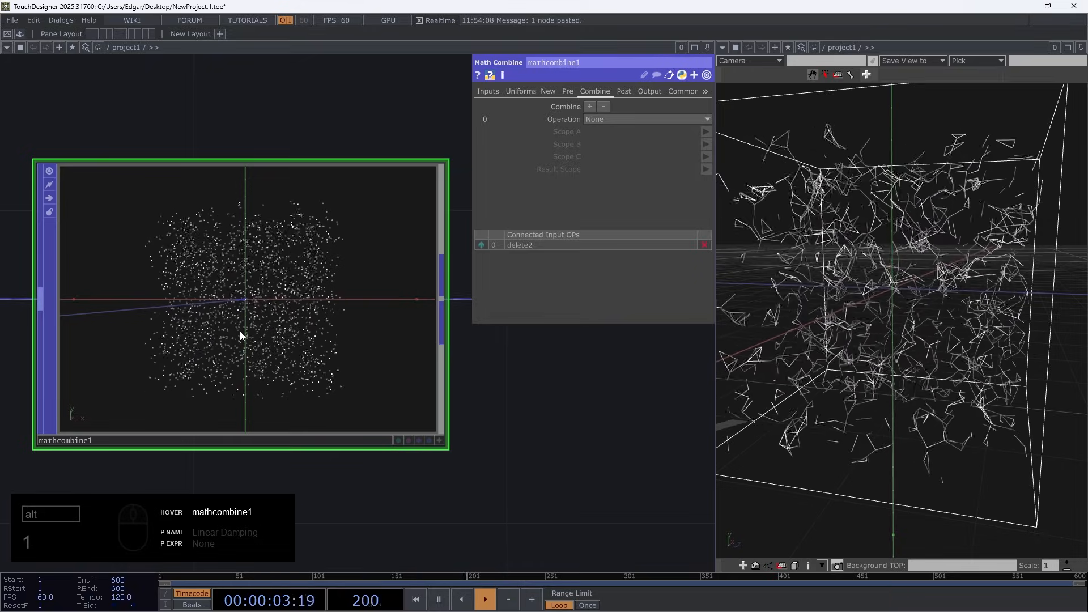
{"action": "scroll", "coordinate": [240, 331], "scroll_direction": "down", "scroll_amount": 5}
{"action": "left_click_drag", "start_coordinate": [558, 365], "coordinate": [313, 388]}
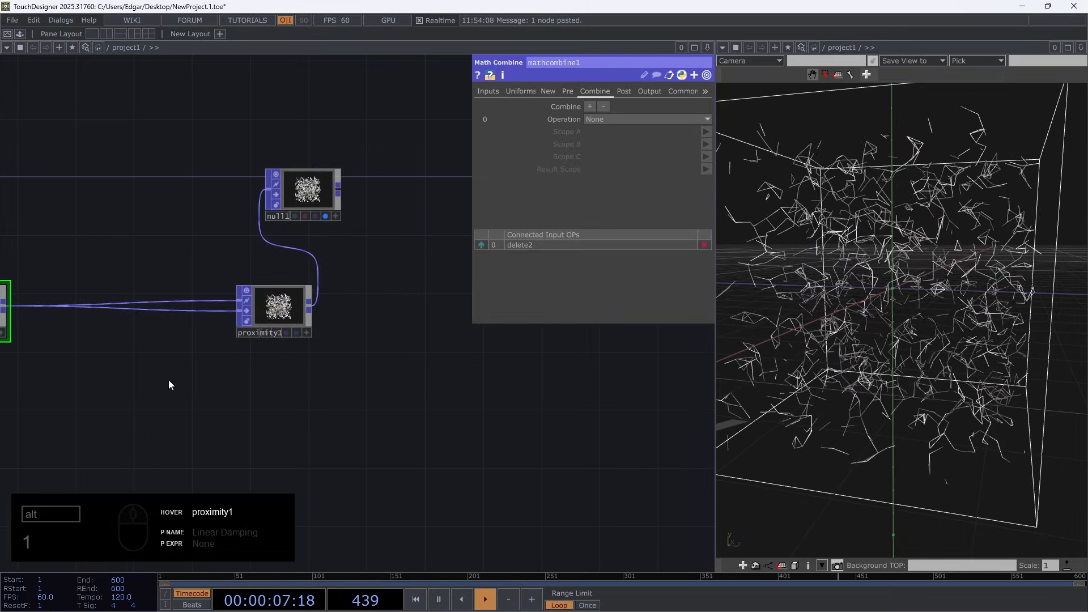
{"action": "left_click_drag", "start_coordinate": [168, 380], "coordinate": [425, 376]}
{"action": "scroll", "coordinate": [209, 321], "scroll_direction": "up", "scroll_amount": 5}
{"action": "left_click_drag", "start_coordinate": [207, 319], "coordinate": [128, 376]}
{"action": "left_click_drag", "start_coordinate": [323, 415], "coordinate": [464, 397]}
{"action": "middle_click_drag", "start_coordinate": [346, 432], "coordinate": [380, 426]}
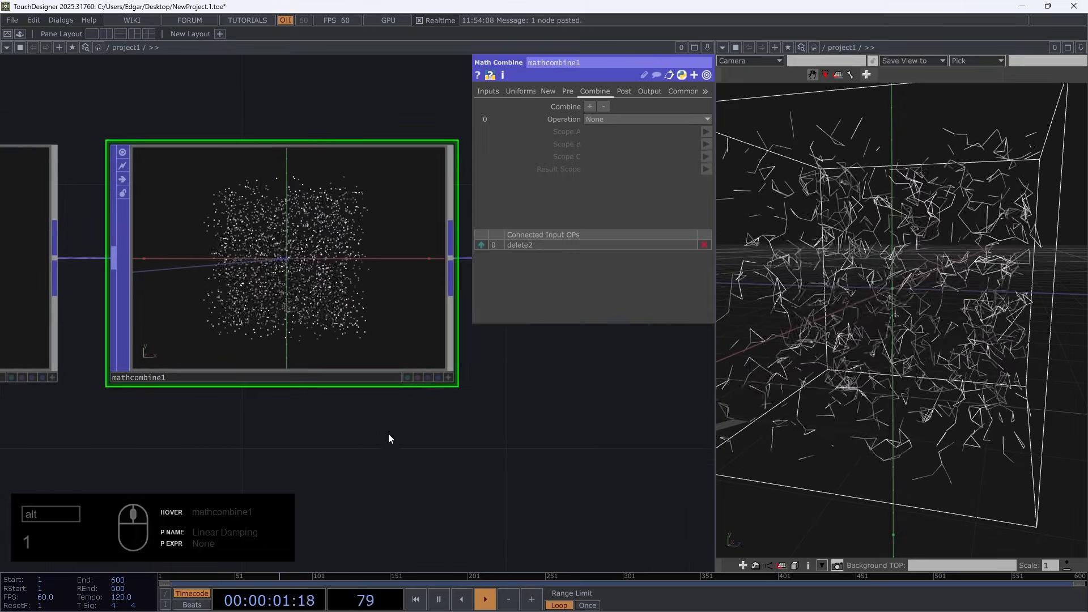
{"action": "left_click_drag", "start_coordinate": [386, 434], "coordinate": [342, 446]}
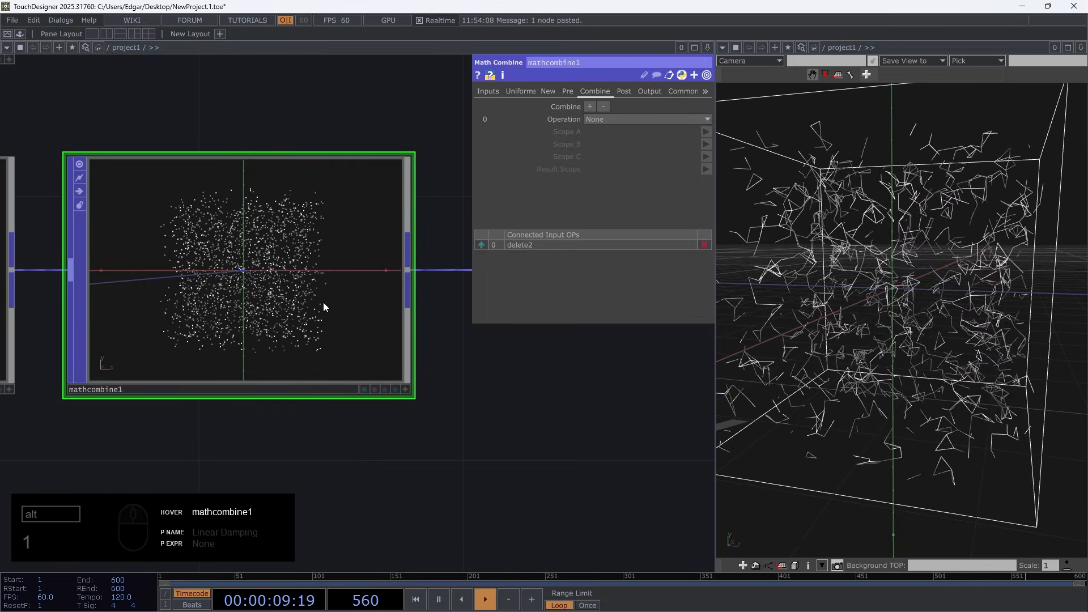
Switch to Paint and fill the blank canvas with black
{"action": "key", "text": "super"}
{"action": "type", "text": "paint"}
{"action": "key", "text": "Return"}
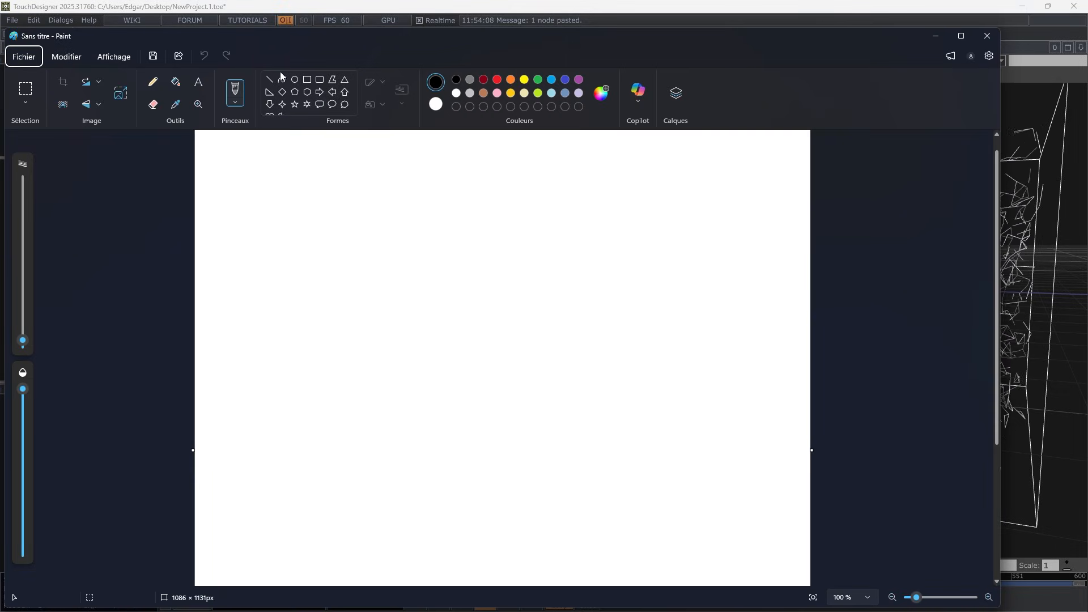
{"action": "left_click", "coordinate": [176, 82]}
{"action": "left_click", "coordinate": [273, 153]}
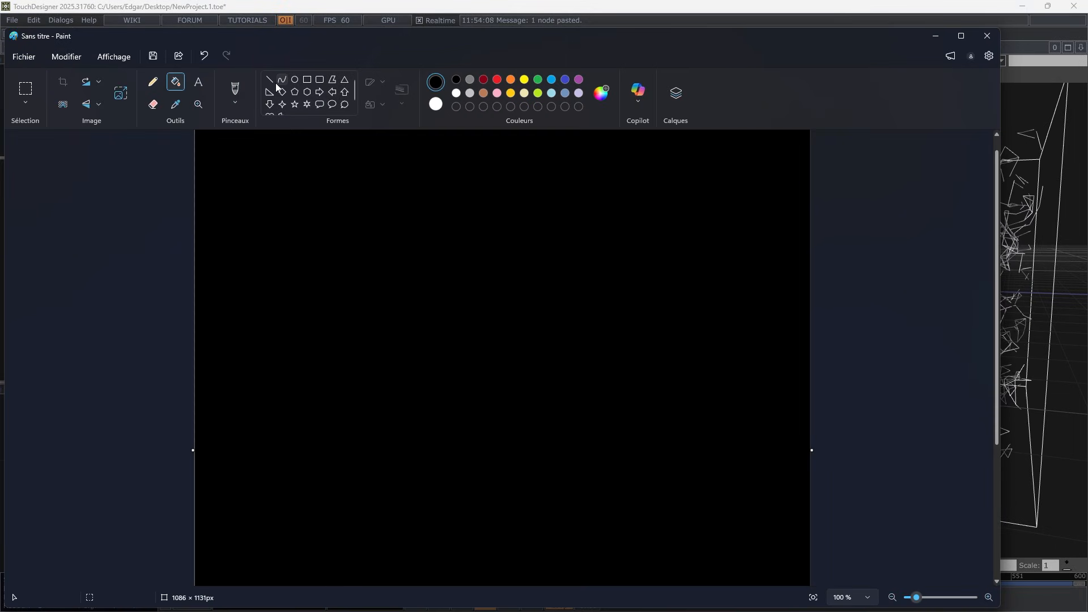
Set up a white pencil, adjust its thickness and maximize the Paint window
{"action": "left_click", "coordinate": [153, 81]}
{"action": "left_click", "coordinate": [456, 93]}
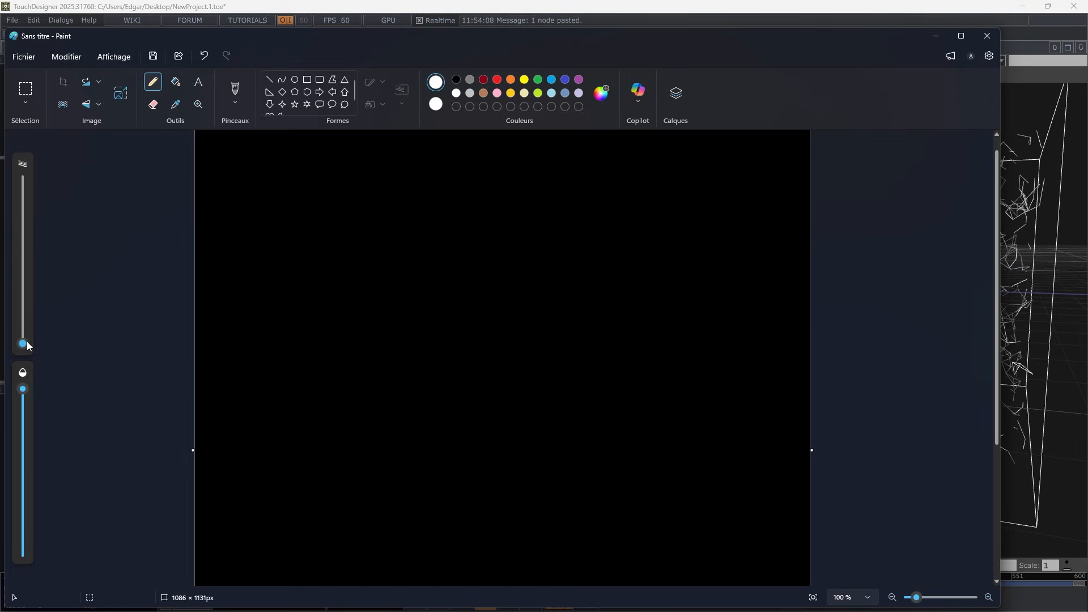
{"action": "left_click_drag", "start_coordinate": [27, 343], "coordinate": [27, 341]}
{"action": "double_click", "coordinate": [372, 37]}
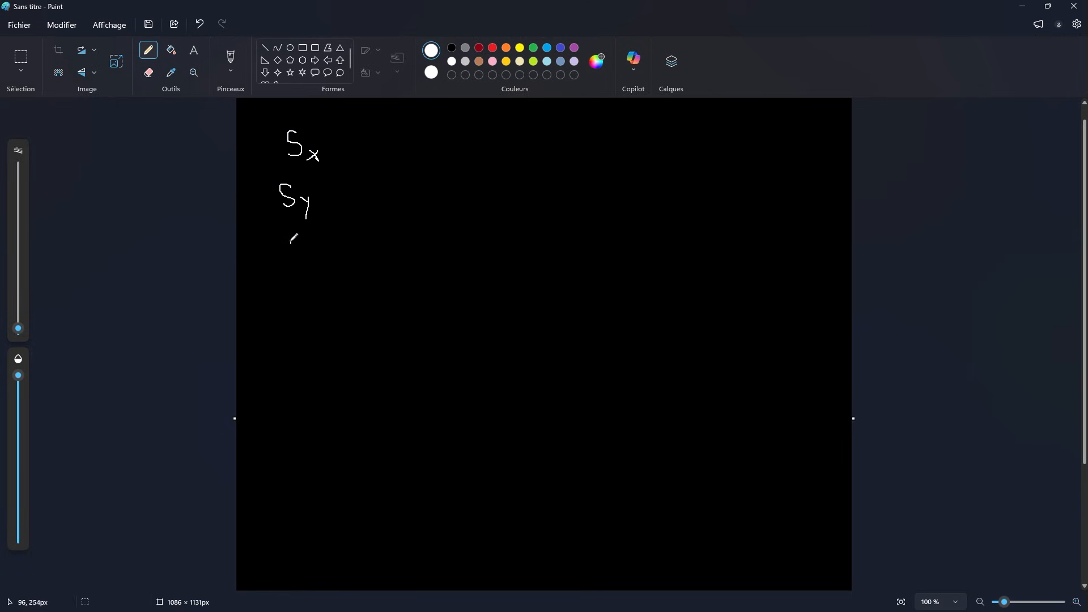
Write the labels Sx, Sy and Sz down the upper canvas and draw a varying signal curve beside each
{"action": "left_click_drag", "start_coordinate": [291, 242], "coordinate": [282, 263]}
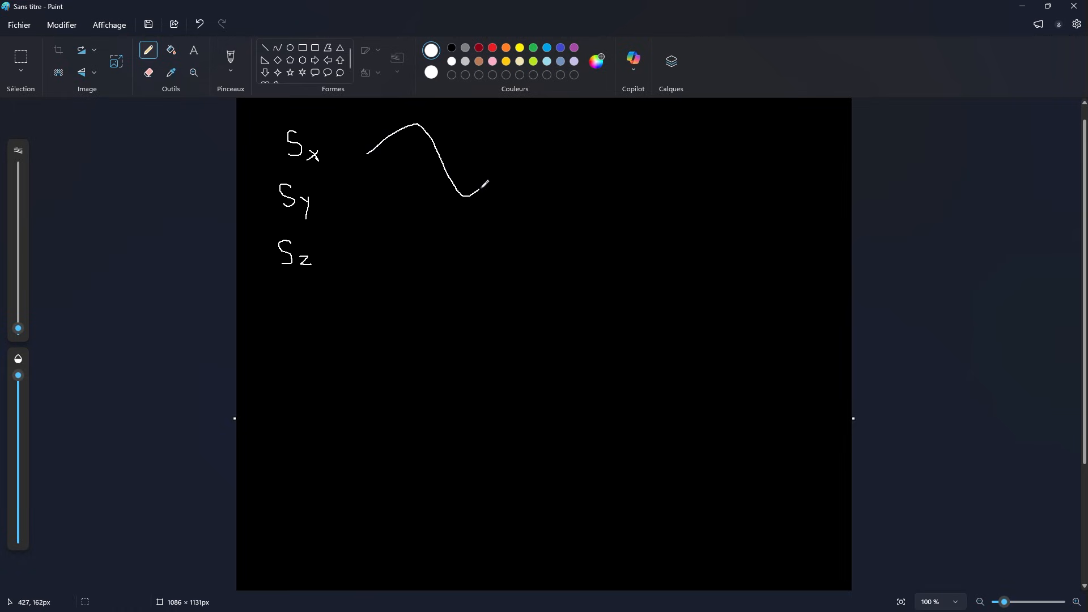
{"action": "left_click_drag", "start_coordinate": [515, 159], "coordinate": [624, 156]}
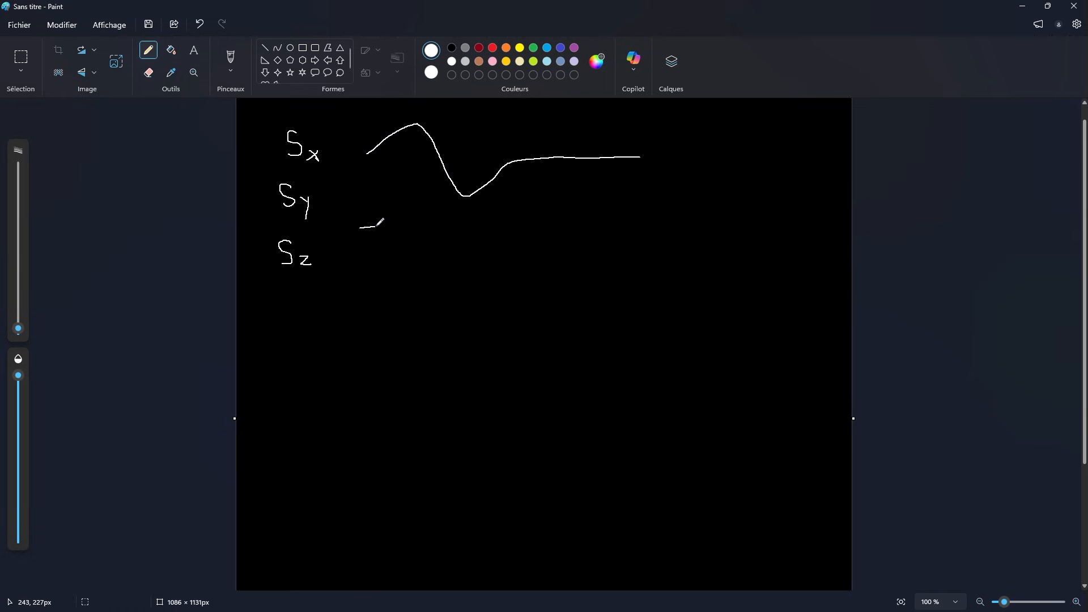
{"action": "mouse_move", "coordinate": [377, 226]}
{"action": "left_mouse_down"}
{"action": "mouse_move", "coordinate": [463, 225]}
{"action": "mouse_move", "coordinate": [541, 187]}
{"action": "mouse_move", "coordinate": [585, 228]}
{"action": "mouse_move", "coordinate": [667, 227]}
{"action": "left_mouse_up"}
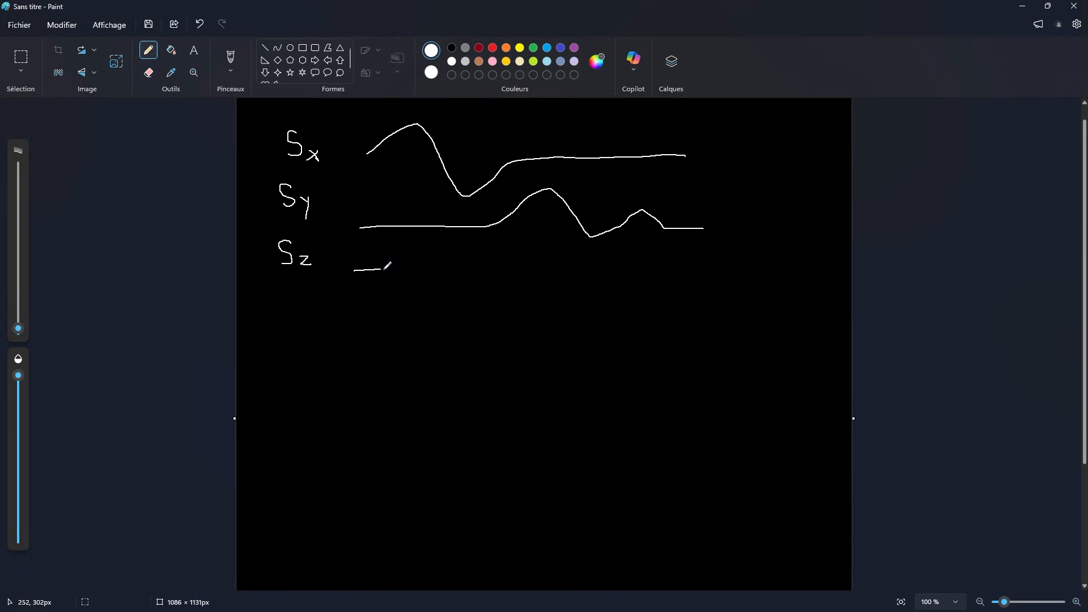
{"action": "mouse_move", "coordinate": [384, 270]}
{"action": "left_mouse_down"}
{"action": "mouse_move", "coordinate": [445, 308]}
{"action": "mouse_move", "coordinate": [494, 276]}
{"action": "mouse_move", "coordinate": [560, 330]}
{"action": "mouse_move", "coordinate": [609, 275]}
{"action": "mouse_move", "coordinate": [693, 280]}
{"action": "left_mouse_up"}
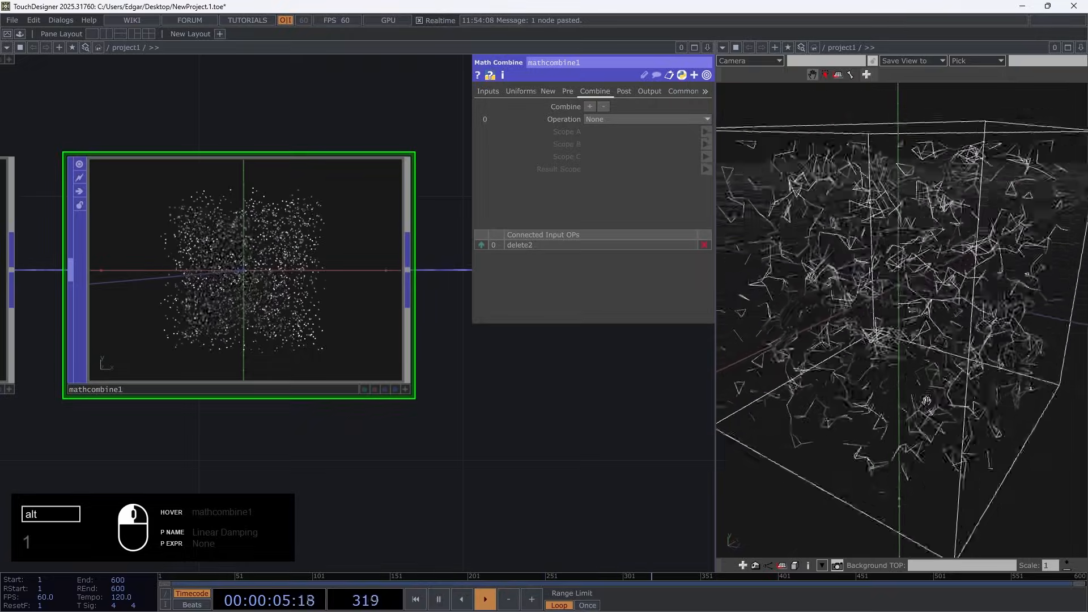
Switch to TouchDesigner and examine the particle box and its axes from other angles
{"action": "left_click_drag", "start_coordinate": [898, 422], "coordinate": [916, 462], "text": "alt"}
{"action": "scroll", "coordinate": [929, 419], "scroll_direction": "down", "scroll_amount": 5, "text": "alt"}
{"action": "right_click_drag", "start_coordinate": [1049, 340], "coordinate": [1052, 307], "text": "alt"}
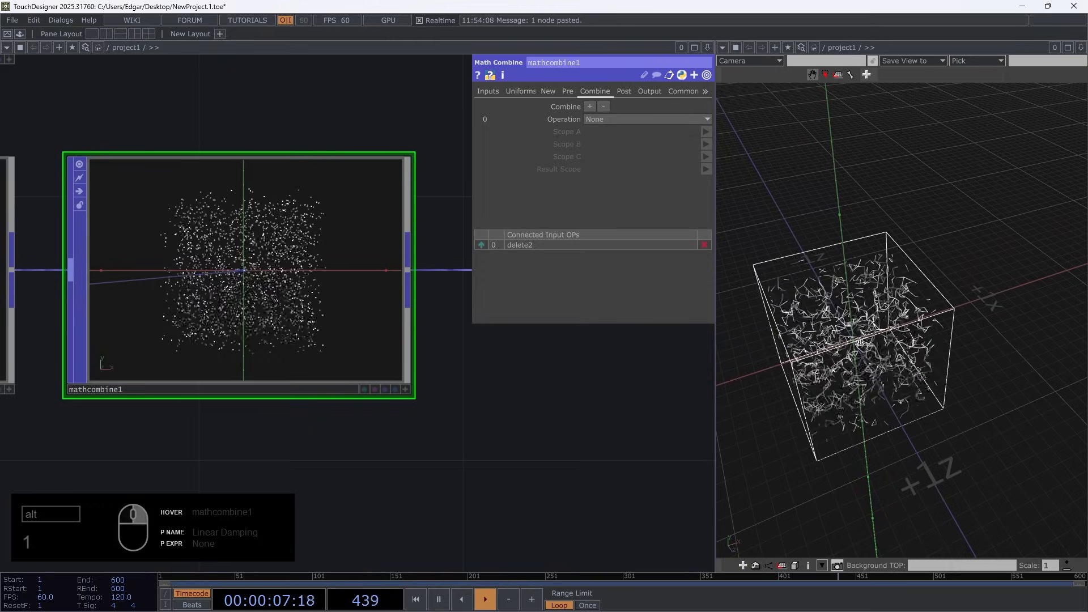
{"action": "right_click_drag", "start_coordinate": [851, 363], "coordinate": [930, 343]}
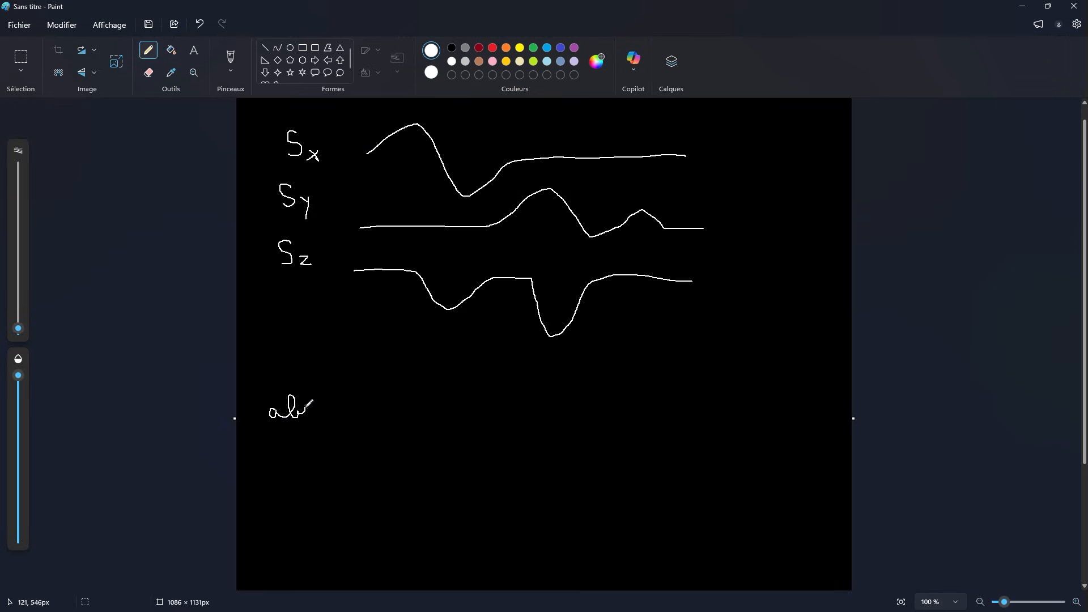
In Paint, write "absolute" below the curves and sketch a sine wave crossing a dashed horizontal axis
{"action": "left_click_drag", "start_coordinate": [326, 411], "coordinate": [361, 420]}
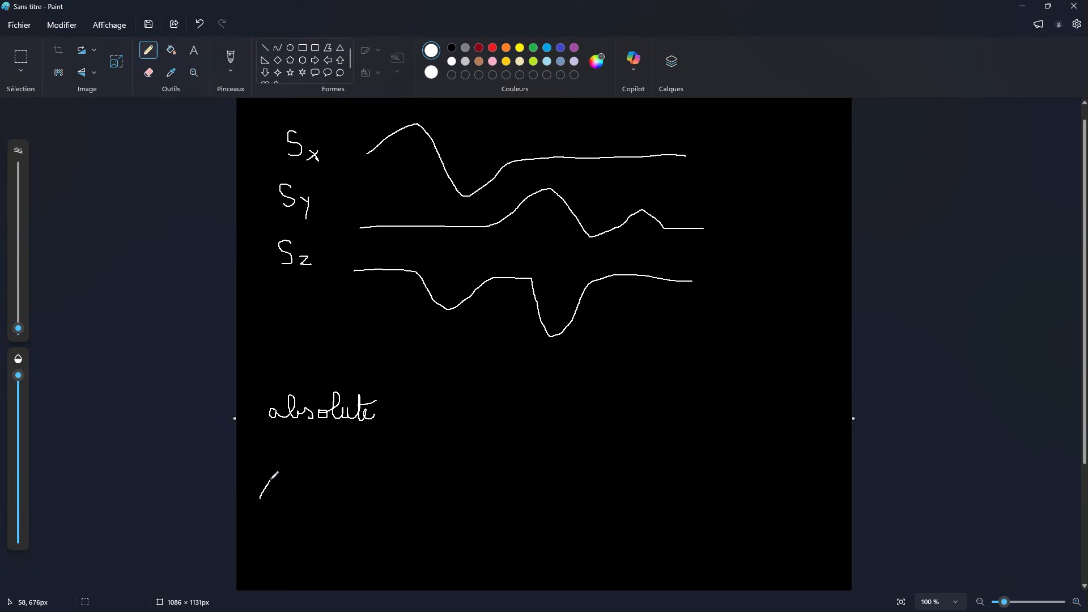
{"action": "mouse_move", "coordinate": [278, 473]}
{"action": "left_mouse_down"}
{"action": "mouse_move", "coordinate": [335, 460]}
{"action": "mouse_move", "coordinate": [375, 541]}
{"action": "mouse_move", "coordinate": [437, 508]}
{"action": "left_mouse_up"}
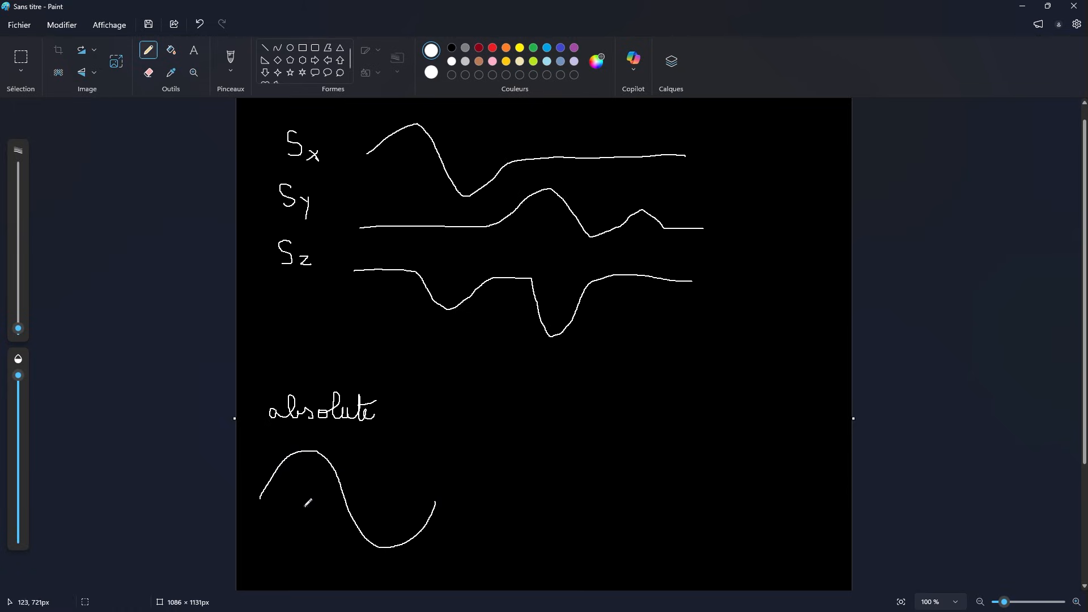
{"action": "left_click_drag", "start_coordinate": [260, 498], "coordinate": [281, 497]}
{"action": "left_click_drag", "start_coordinate": [293, 496], "coordinate": [361, 497]}
{"action": "left_click_drag", "start_coordinate": [372, 496], "coordinate": [398, 497]}
{"action": "left_click_drag", "start_coordinate": [412, 497], "coordinate": [451, 499]}
{"action": "left_click_drag", "start_coordinate": [461, 499], "coordinate": [484, 499]}
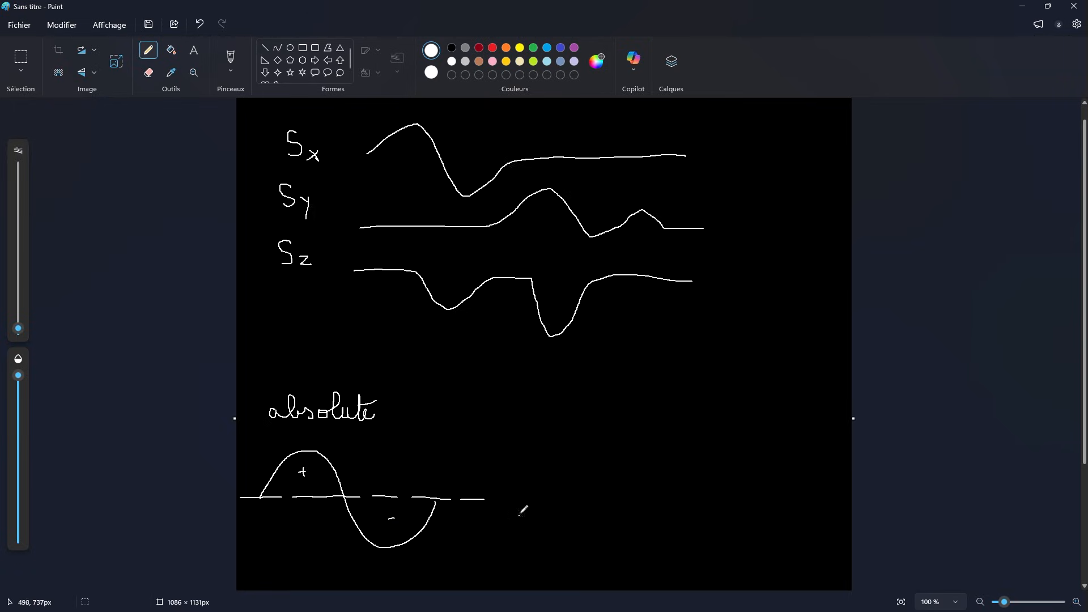
Draw an arrow leading to a two-hump positive wave and mirror the dips of Sx and Sz upward in dark red
{"action": "left_click_drag", "start_coordinate": [514, 493], "coordinate": [564, 490]}
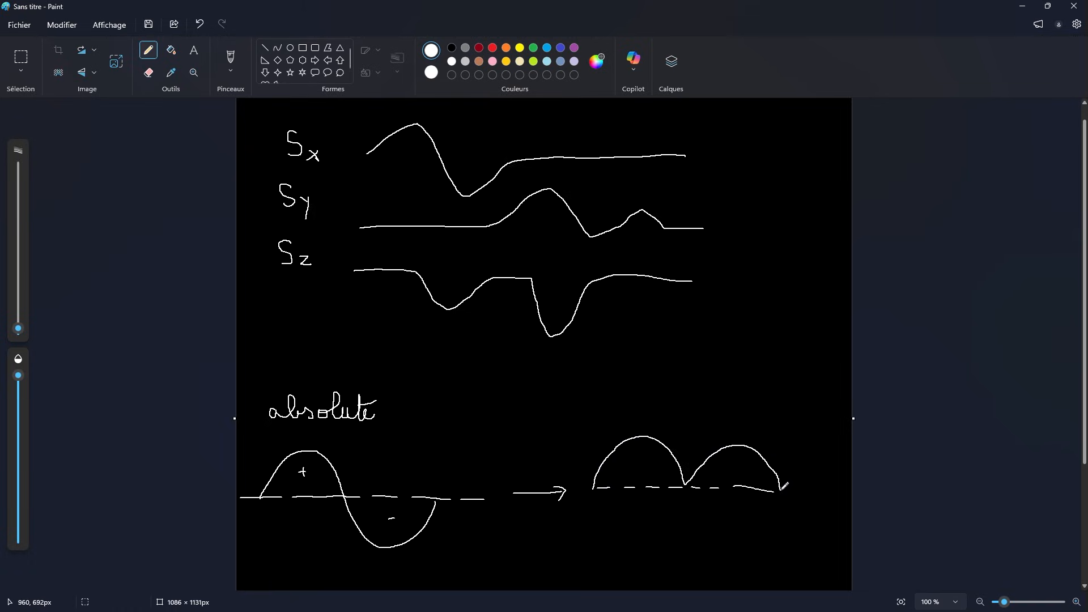
{"action": "key", "text": "ctrl+z"}
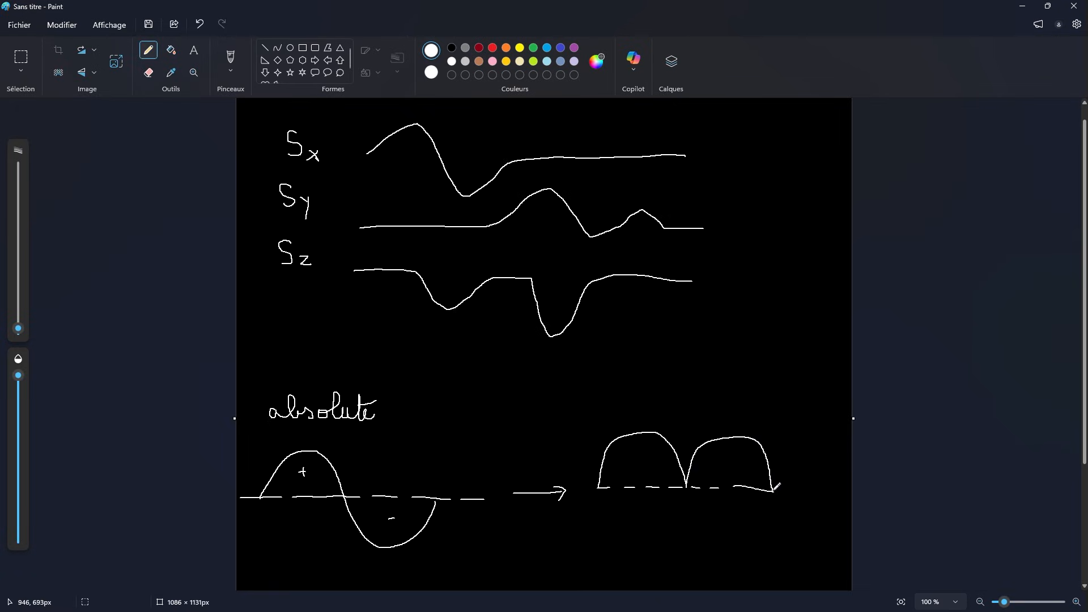
{"action": "left_click", "coordinate": [479, 49]}
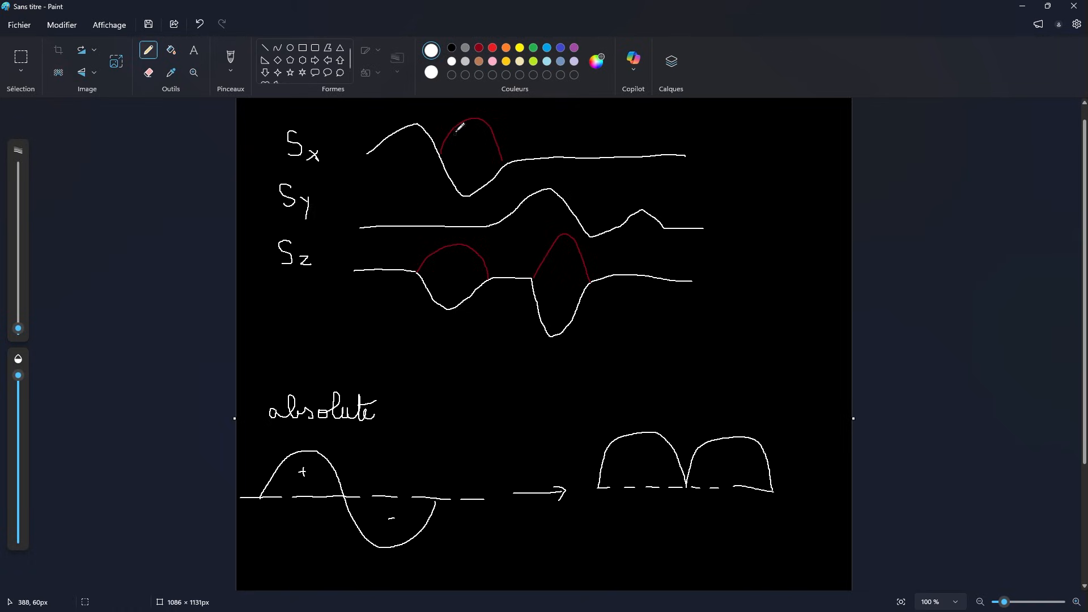
Frame the absolute section with a horizontal line above and below it, and write "length" under the lower line
{"action": "scroll", "coordinate": [596, 435], "scroll_direction": "down", "scroll_amount": 3}
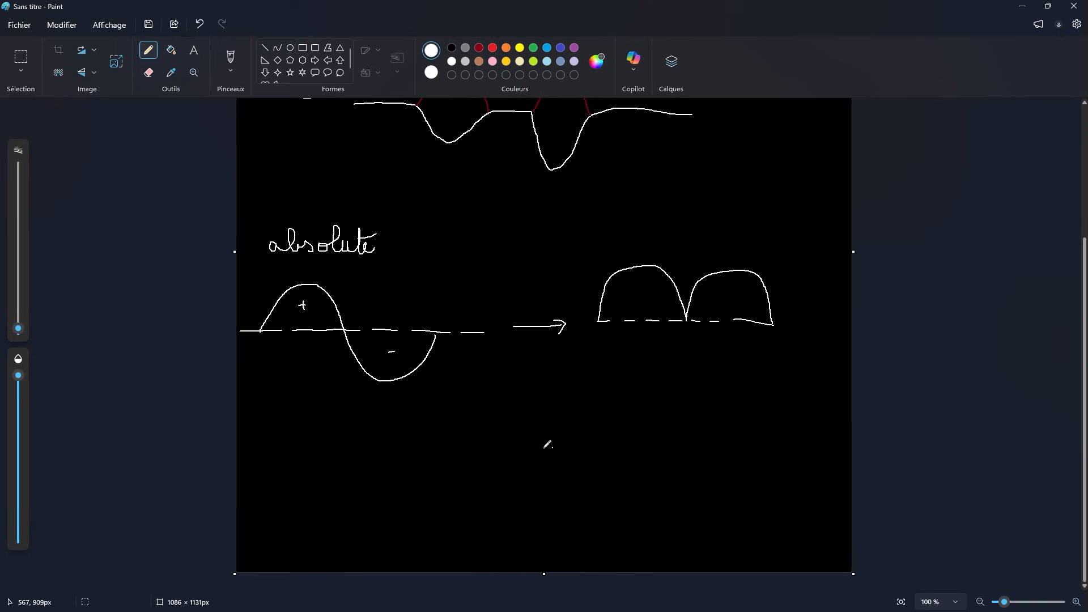
{"action": "left_click_drag", "start_coordinate": [259, 194], "coordinate": [832, 200]}
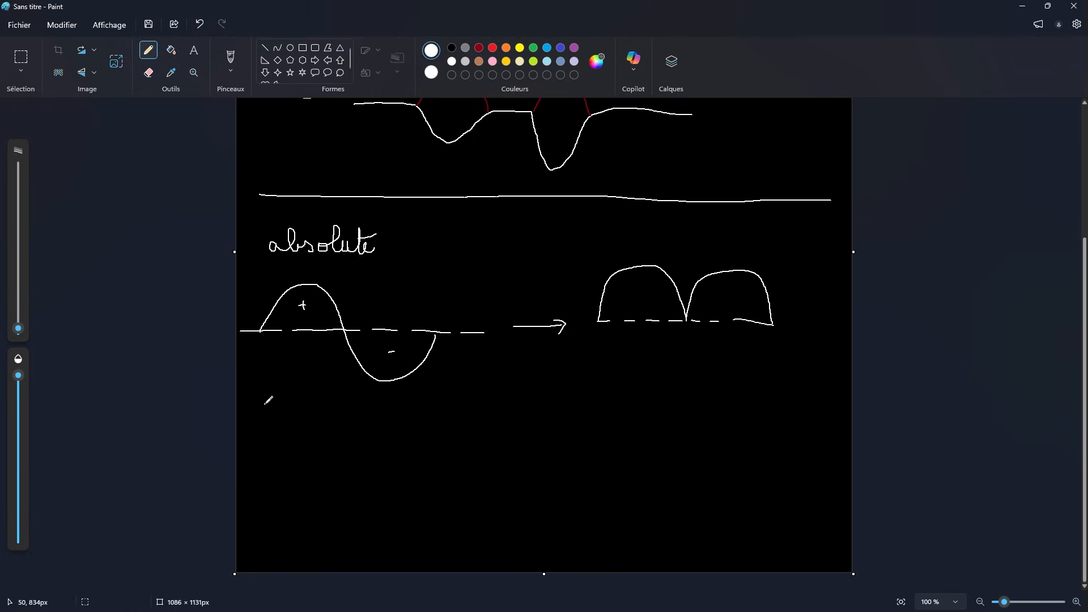
{"action": "left_click_drag", "start_coordinate": [262, 401], "coordinate": [781, 398]}
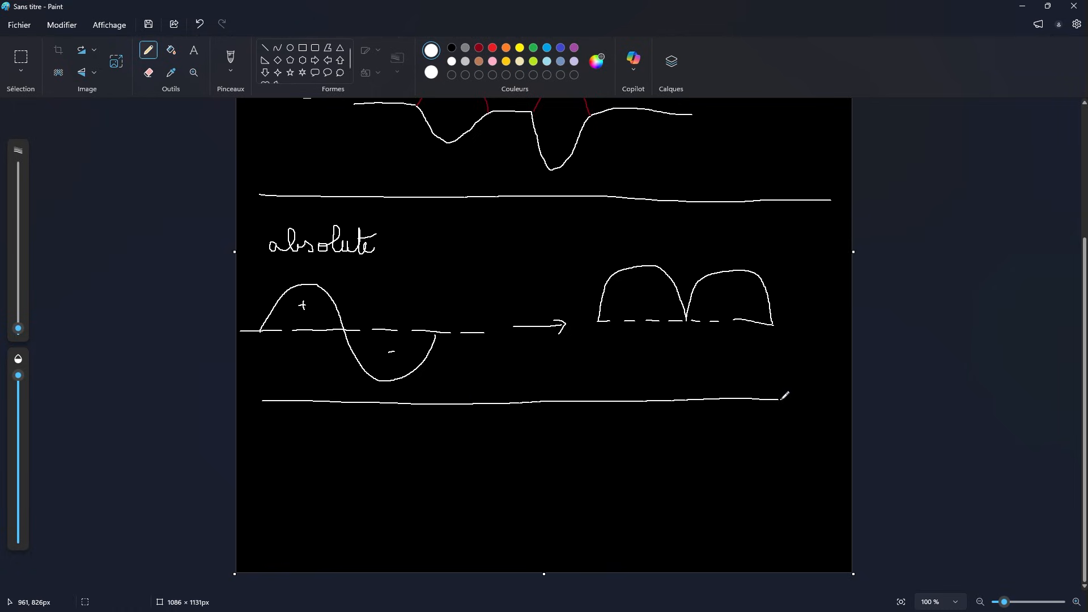
{"action": "scroll", "coordinate": [506, 372], "scroll_direction": "up", "scroll_amount": 3}
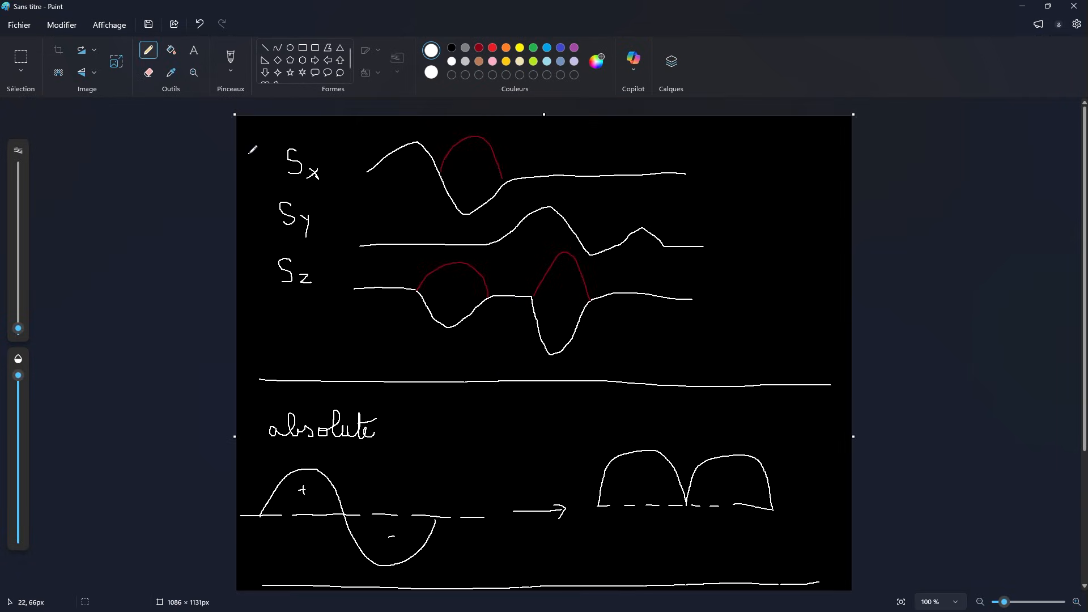
{"action": "scroll", "coordinate": [329, 425], "scroll_direction": "down", "scroll_amount": 3}
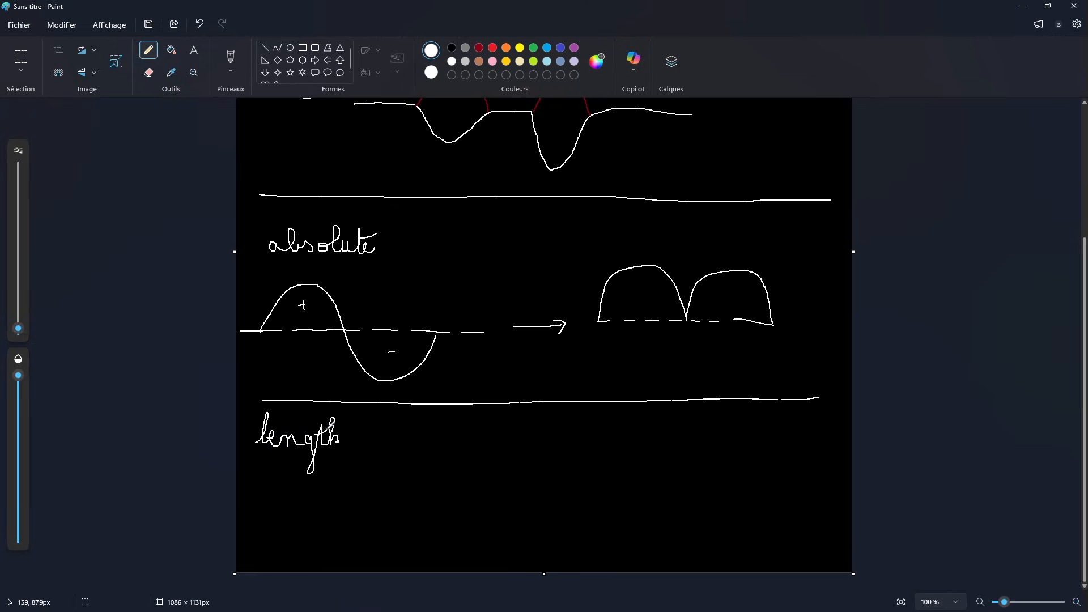
Draw a horizontal stroke in the length section while comparing it with the Sx, Sy and Sz curves, and return to TouchDesigner
{"action": "scroll", "coordinate": [327, 430], "scroll_direction": "up", "scroll_amount": 3}
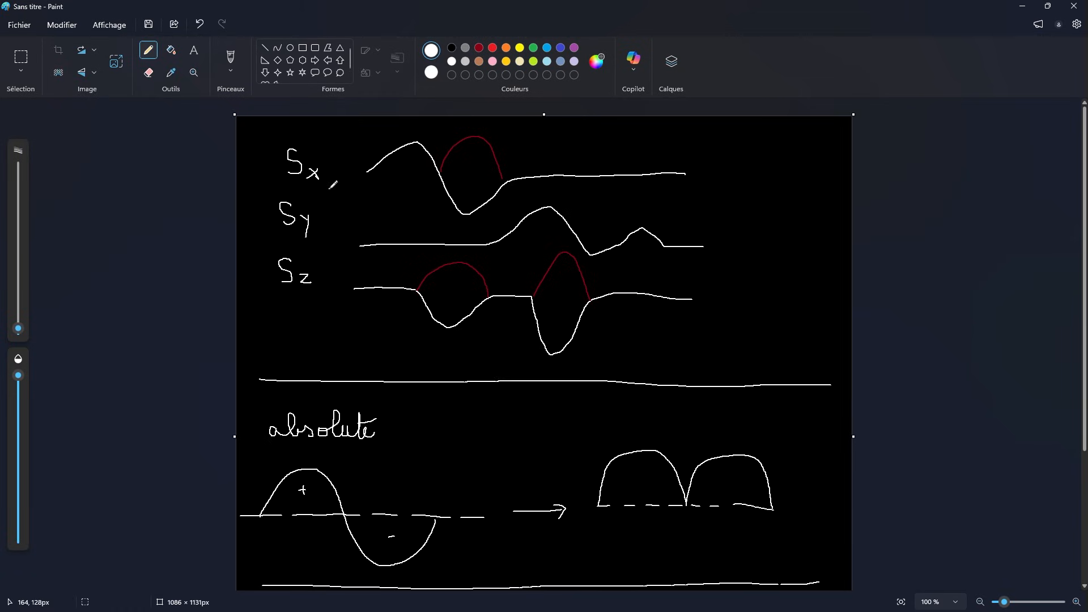
{"action": "scroll", "coordinate": [426, 350], "scroll_direction": "down", "scroll_amount": 3}
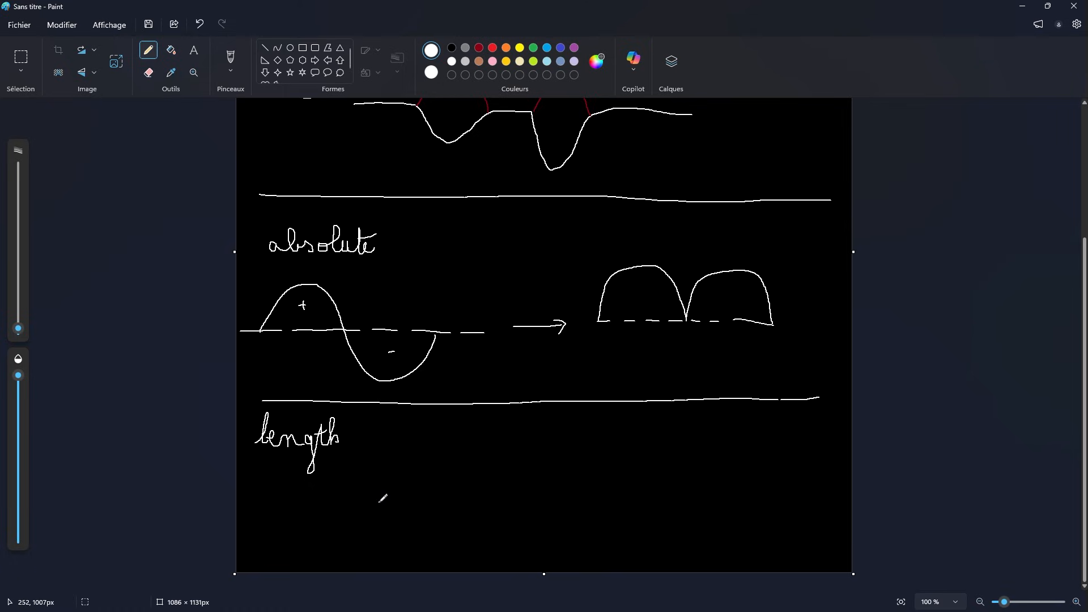
{"action": "scroll", "coordinate": [379, 501], "scroll_direction": "up", "scroll_amount": 1}
{"action": "scroll", "coordinate": [381, 498], "scroll_direction": "down", "scroll_amount": 1}
{"action": "scroll", "coordinate": [386, 489], "scroll_direction": "up", "scroll_amount": 3}
{"action": "scroll", "coordinate": [393, 455], "scroll_direction": "down", "scroll_amount": 3}
{"action": "scroll", "coordinate": [454, 501], "scroll_direction": "up", "scroll_amount": 1}
{"action": "scroll", "coordinate": [459, 510], "scroll_direction": "down", "scroll_amount": 1}
{"action": "mouse_move", "coordinate": [450, 501]}
{"action": "left_mouse_down"}
{"action": "mouse_move", "coordinate": [570, 484]}
{"action": "mouse_move", "coordinate": [642, 498]}
{"action": "left_mouse_up"}
{"action": "left_click", "coordinate": [1023, 7]}
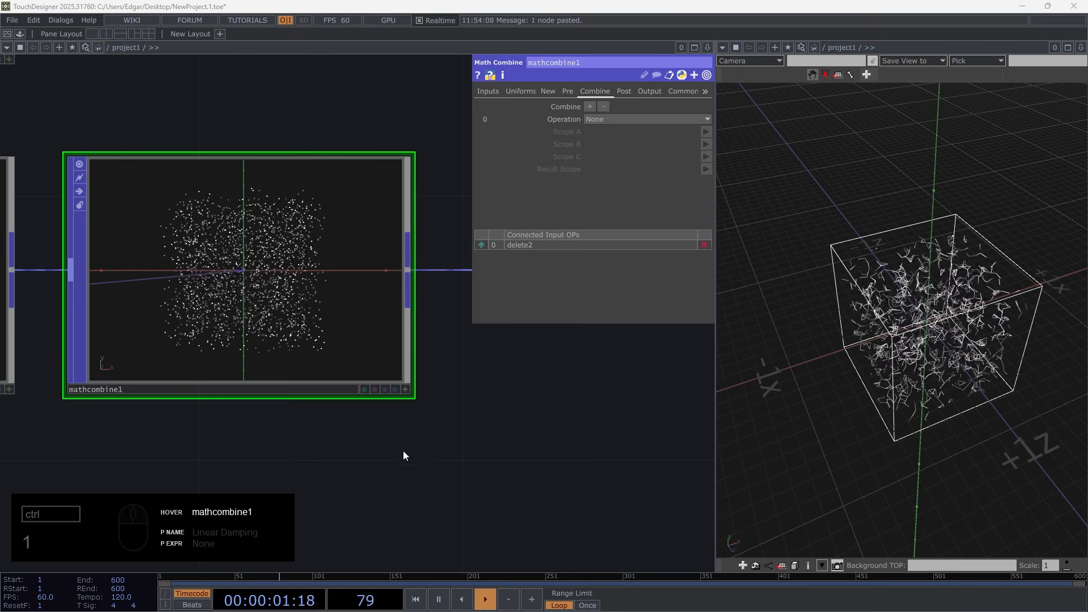
Set mathcombine1's operation to abs(A) with Speed as Scope A and aSpeed as Result Scope
{"action": "scroll", "coordinate": [402, 451], "scroll_direction": "down", "scroll_amount": 4}
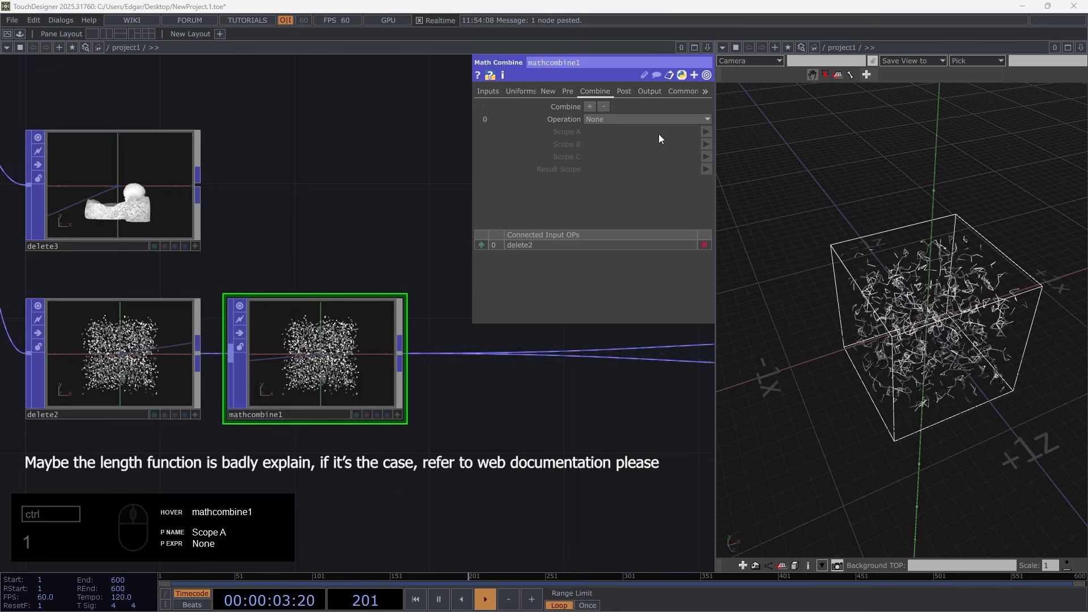
{"action": "left_click", "coordinate": [652, 119]}
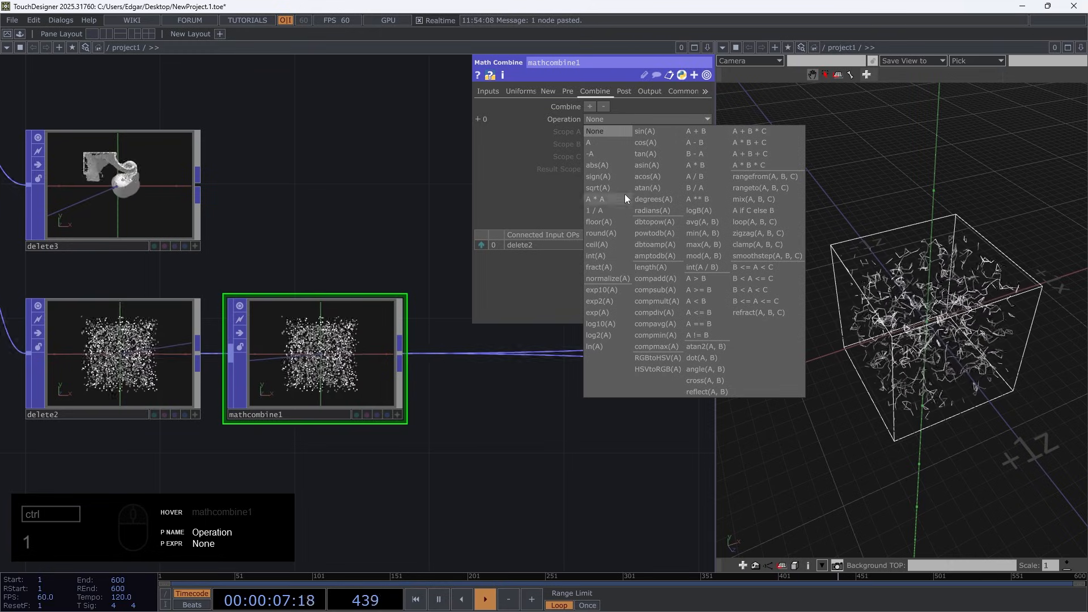
{"action": "left_click", "coordinate": [612, 165]}
{"action": "left_click", "coordinate": [620, 131]}
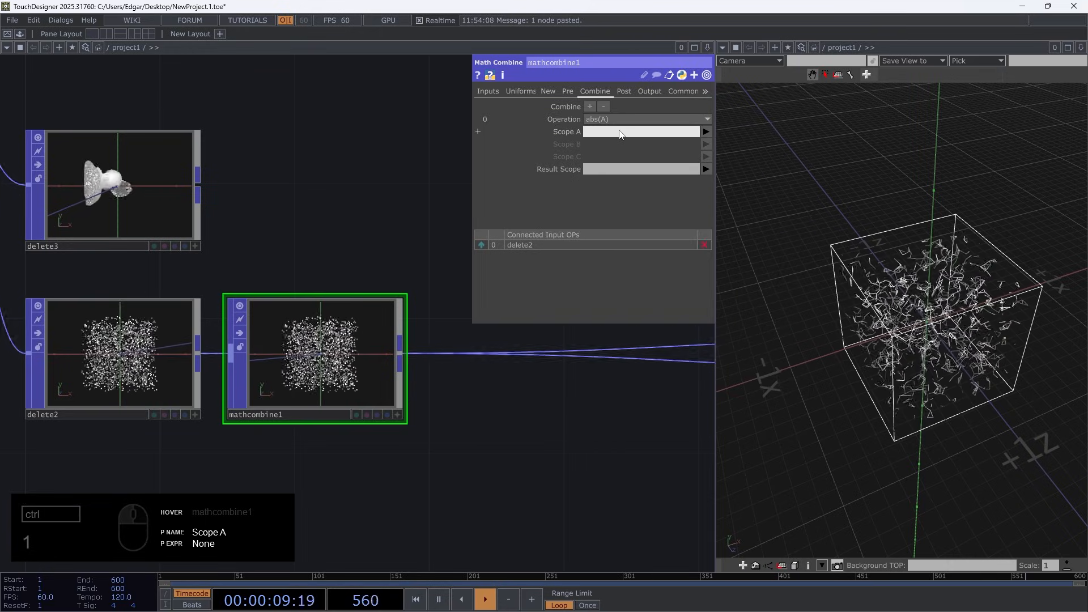
{"action": "type", "text": "Speed"}
{"action": "key", "text": "Tab"}
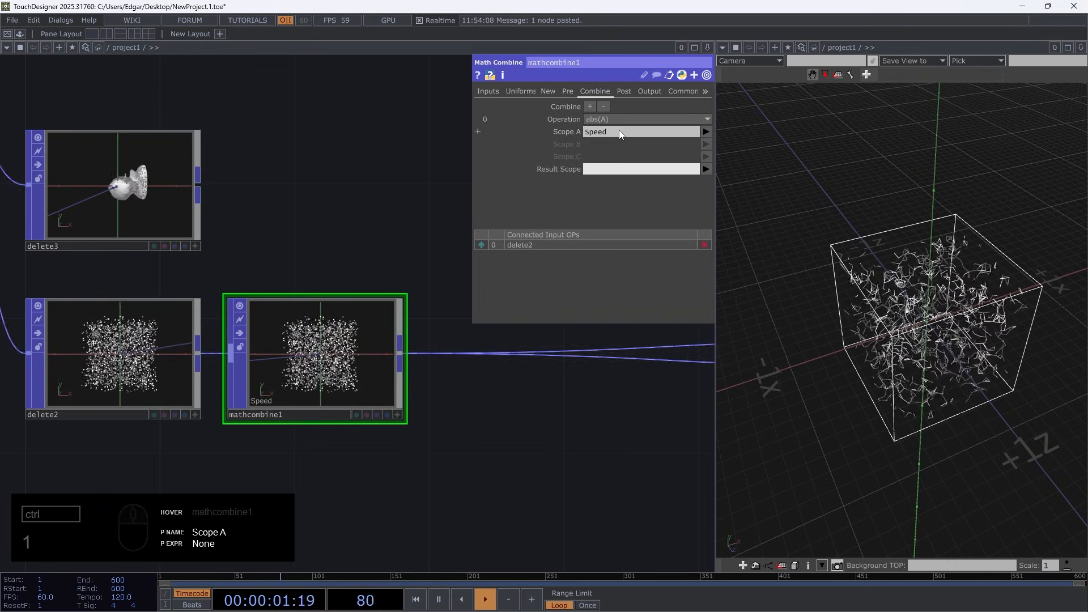
{"action": "type", "text": "aSpeed"}
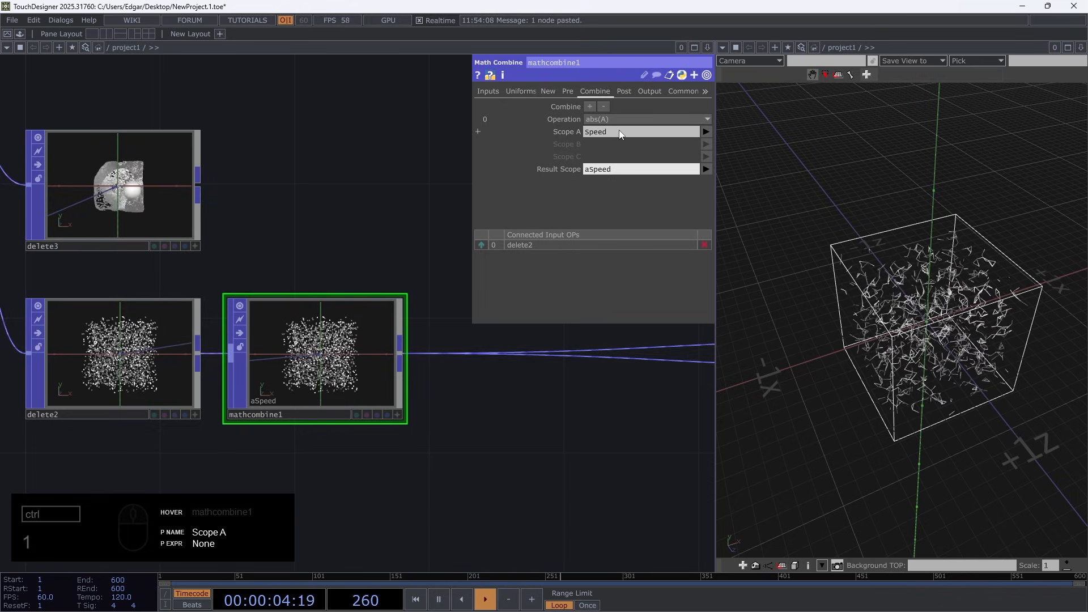
Add a second combine operation to mathcombine1: length(A) with aSpeed as Scope A and Color.rgb as Result Scope
{"action": "left_click", "coordinate": [589, 107]}
{"action": "left_click", "coordinate": [621, 188]}
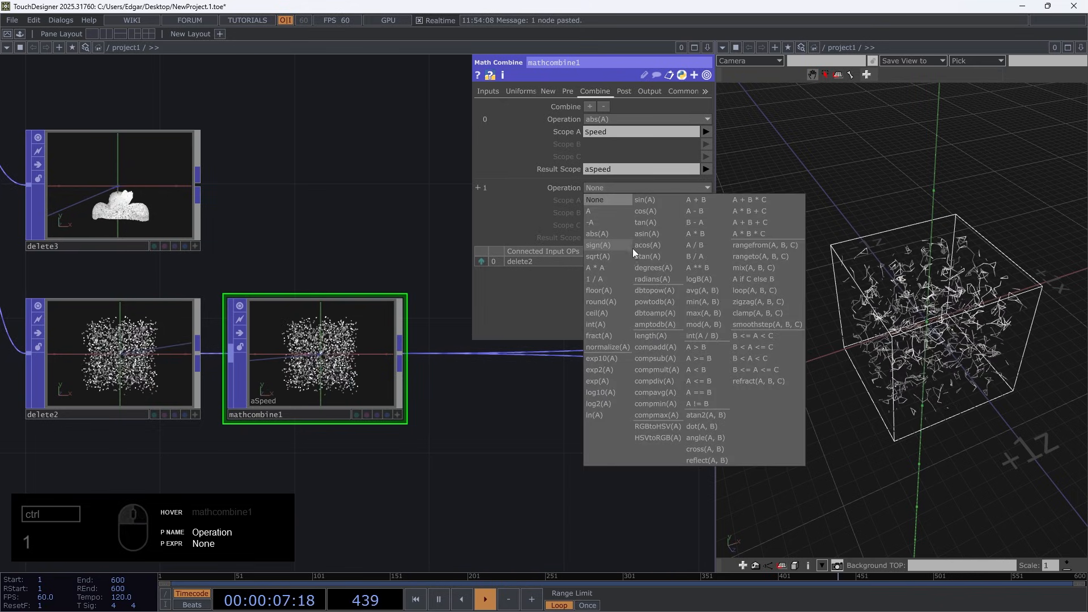
{"action": "left_click", "coordinate": [661, 338]}
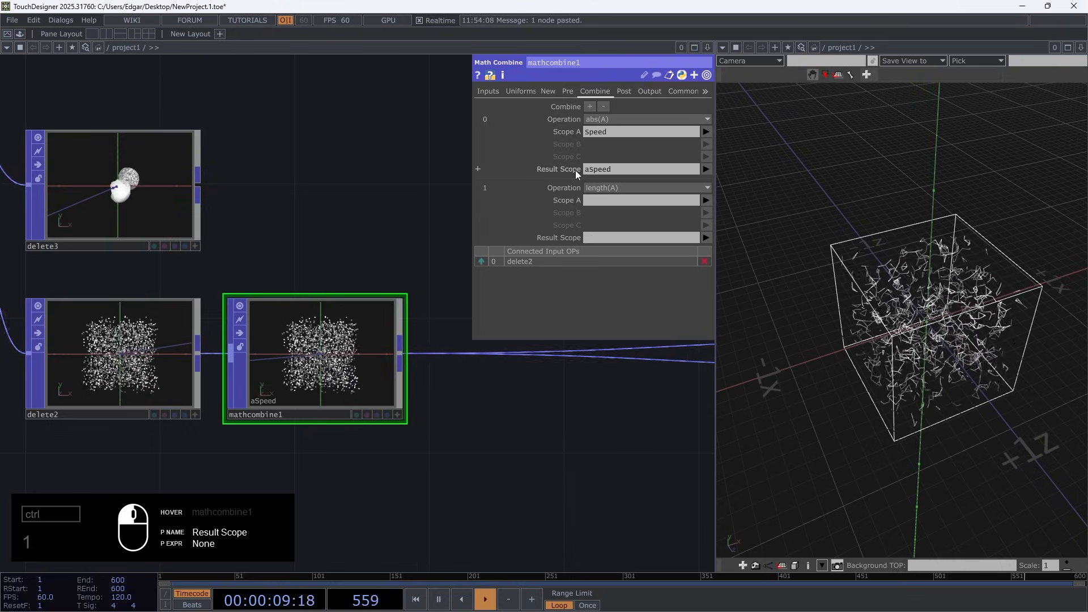
{"action": "left_click", "coordinate": [604, 201]}
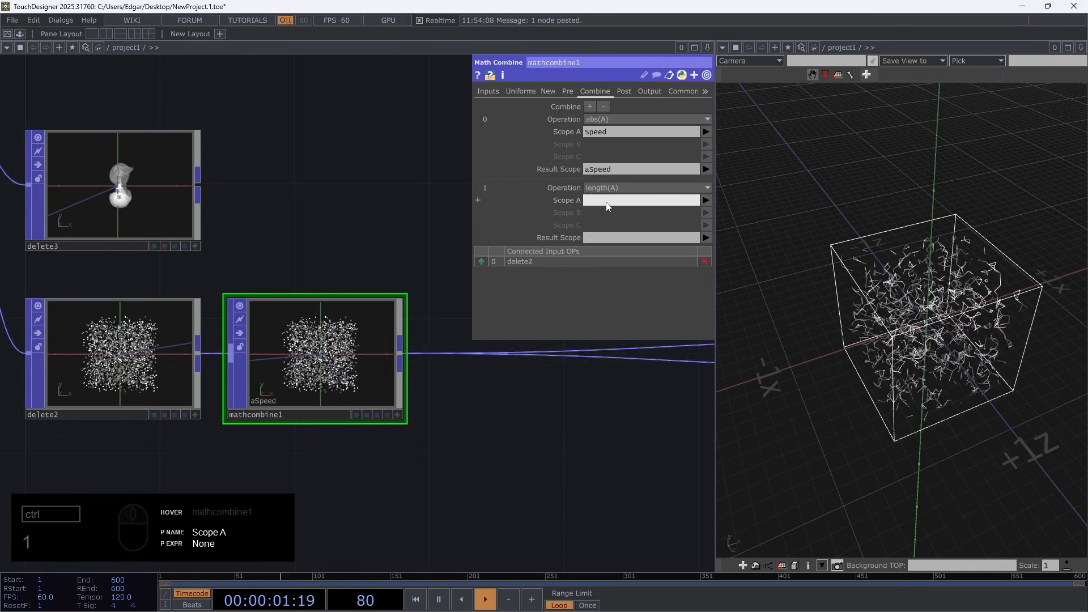
{"action": "left_click", "coordinate": [638, 238]}
{"action": "type", "text": "C"}
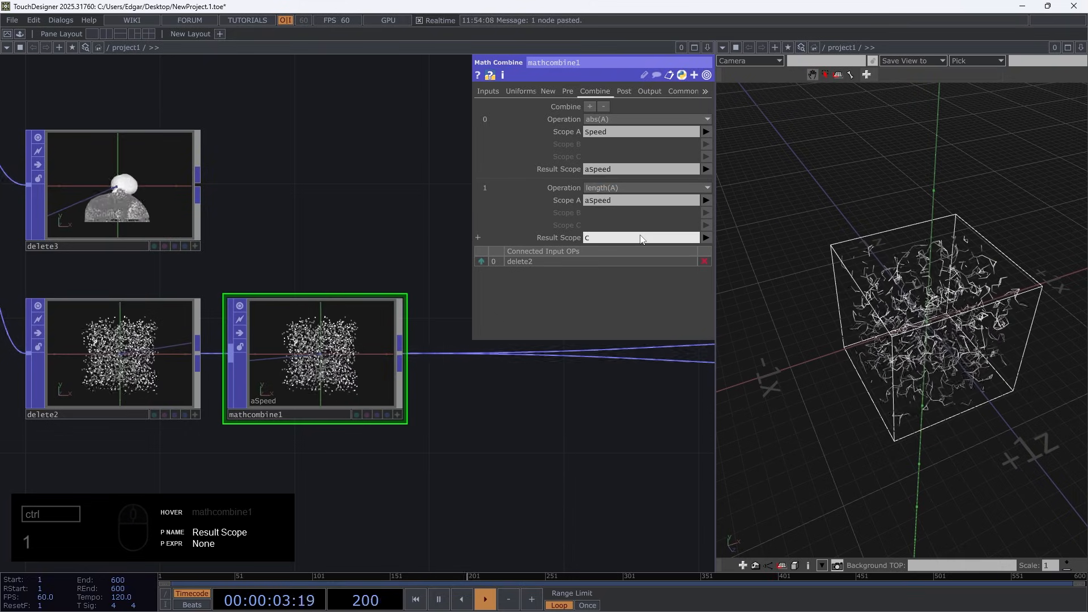
{"action": "type", "text": "olor.rgb"}
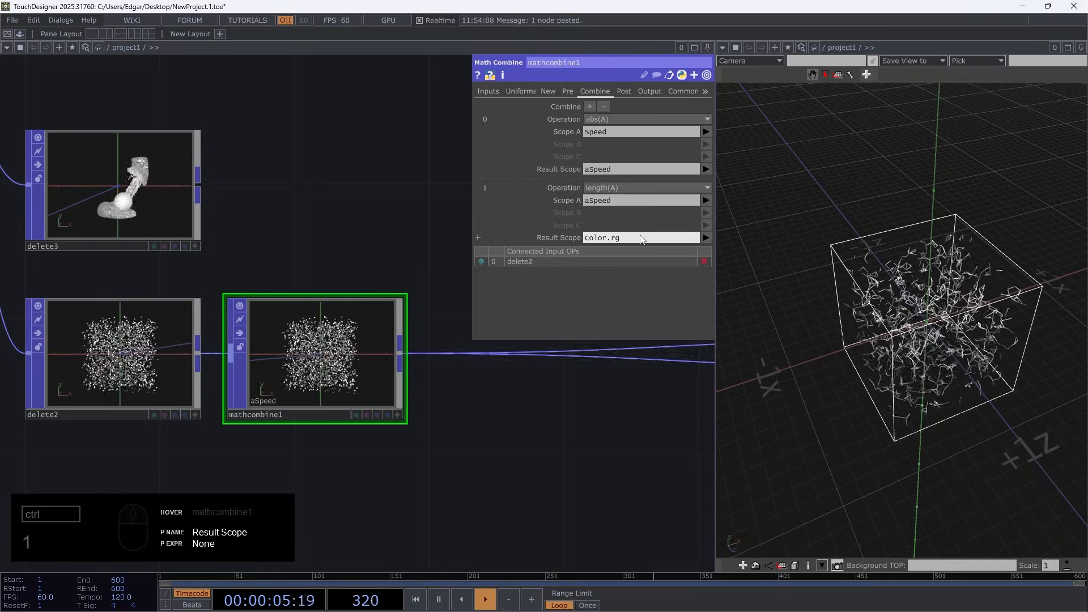
{"action": "key", "text": "Return"}
Check the speed-based particle colors, apply mathcombine1's Post range mapping to Color.rgb and set Map to High to 2
{"action": "scroll", "coordinate": [315, 373], "scroll_direction": "up", "scroll_amount": 5}
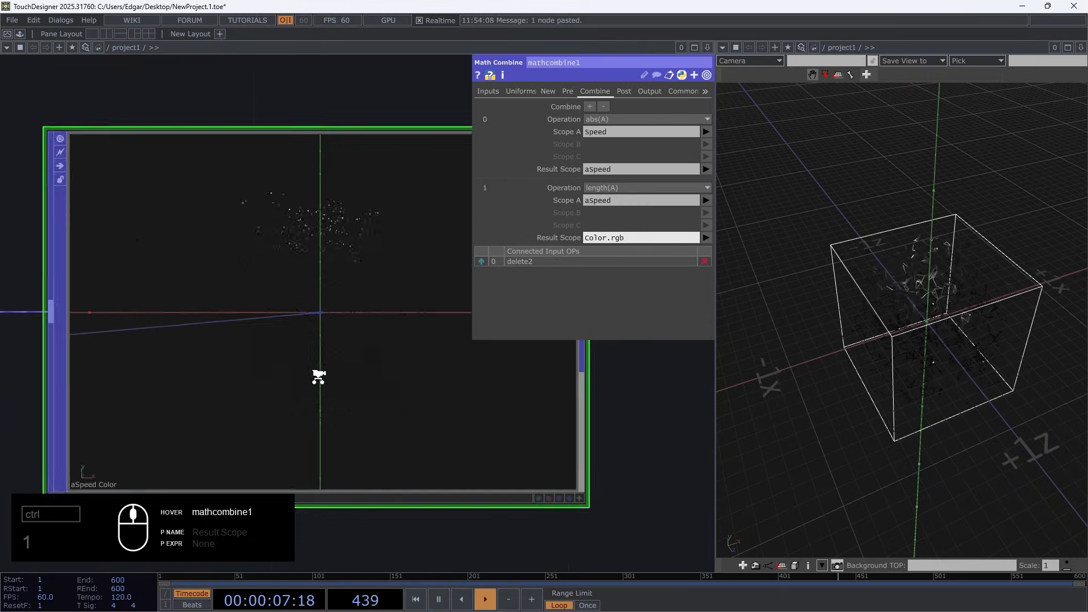
{"action": "scroll", "coordinate": [316, 372], "scroll_direction": "down", "scroll_amount": 4}
{"action": "left_click_drag", "start_coordinate": [919, 377], "coordinate": [963, 299]}
{"action": "scroll", "coordinate": [970, 296], "scroll_direction": "up", "scroll_amount": 6}
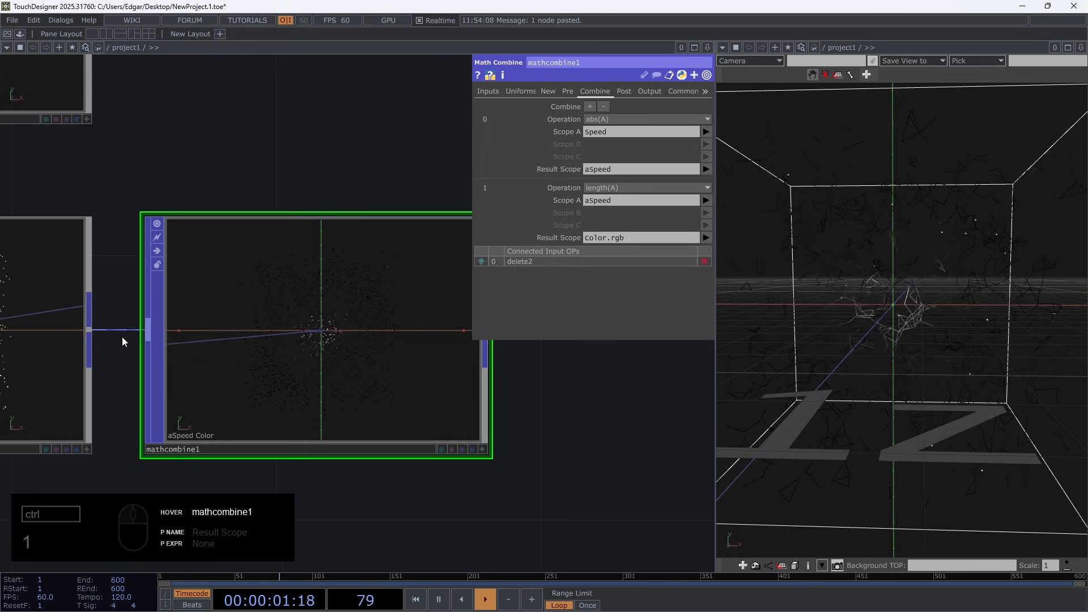
{"action": "scroll", "coordinate": [370, 324], "scroll_direction": "up", "scroll_amount": 5}
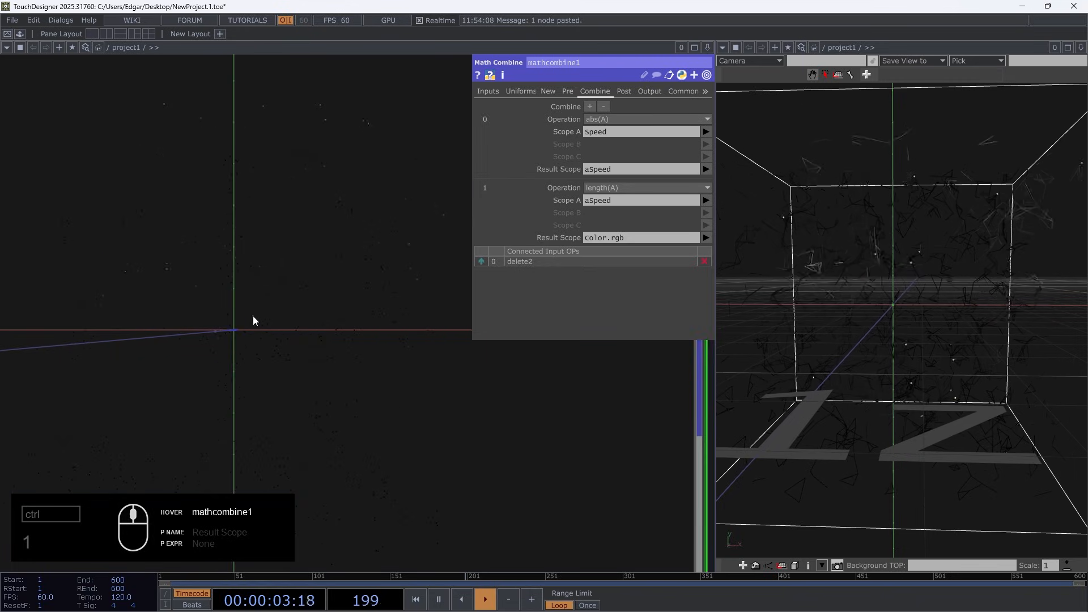
{"action": "scroll", "coordinate": [253, 318], "scroll_direction": "down", "scroll_amount": 3}
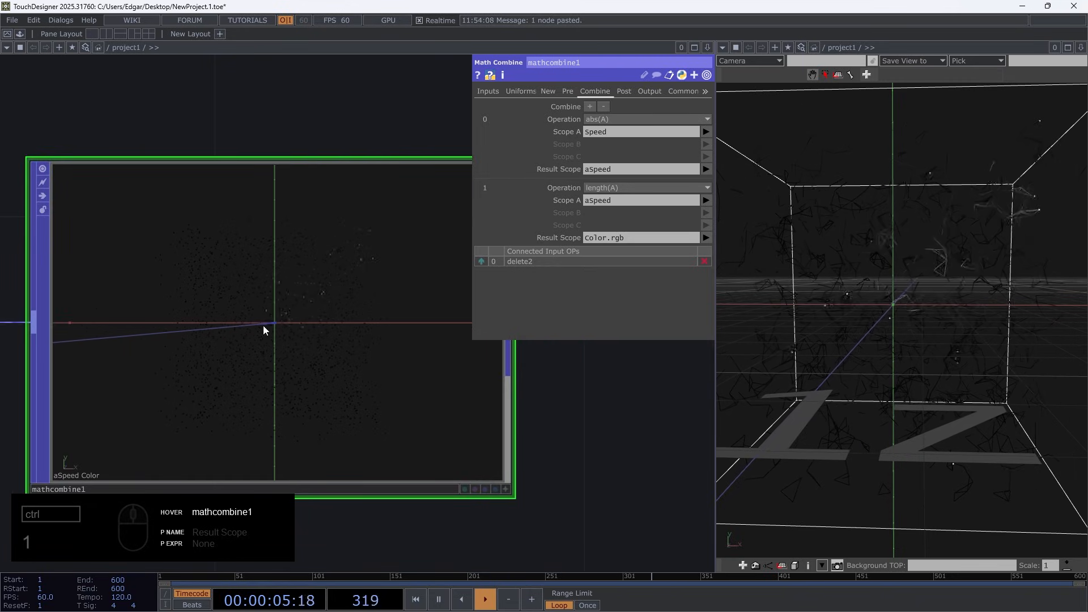
{"action": "scroll", "coordinate": [263, 330], "scroll_direction": "down", "scroll_amount": 3}
{"action": "left_click", "coordinate": [628, 90]}
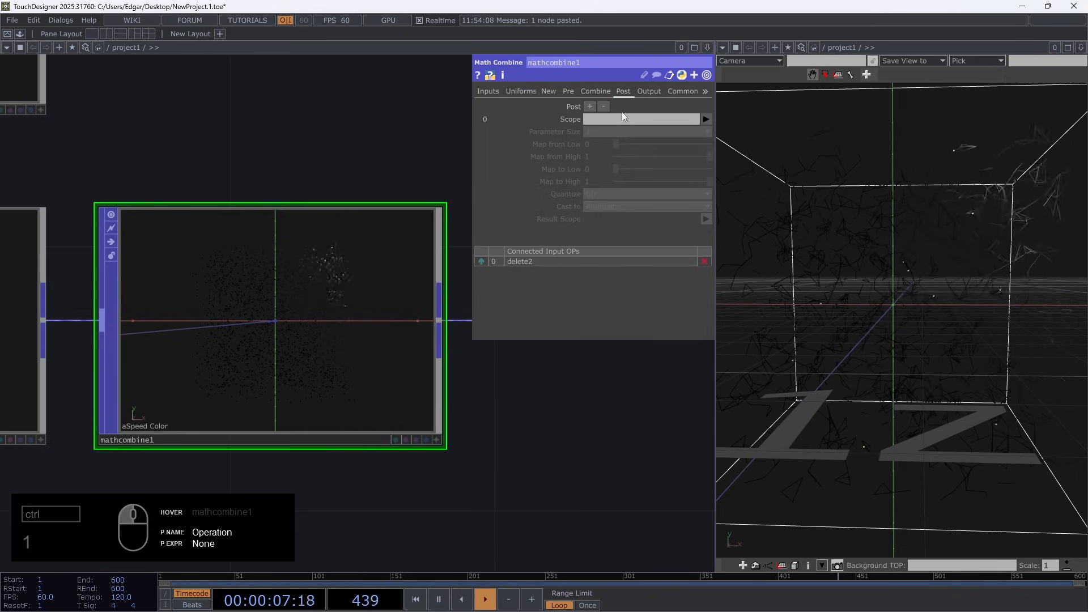
{"action": "left_click", "coordinate": [706, 120]}
{"action": "left_click", "coordinate": [714, 175]}
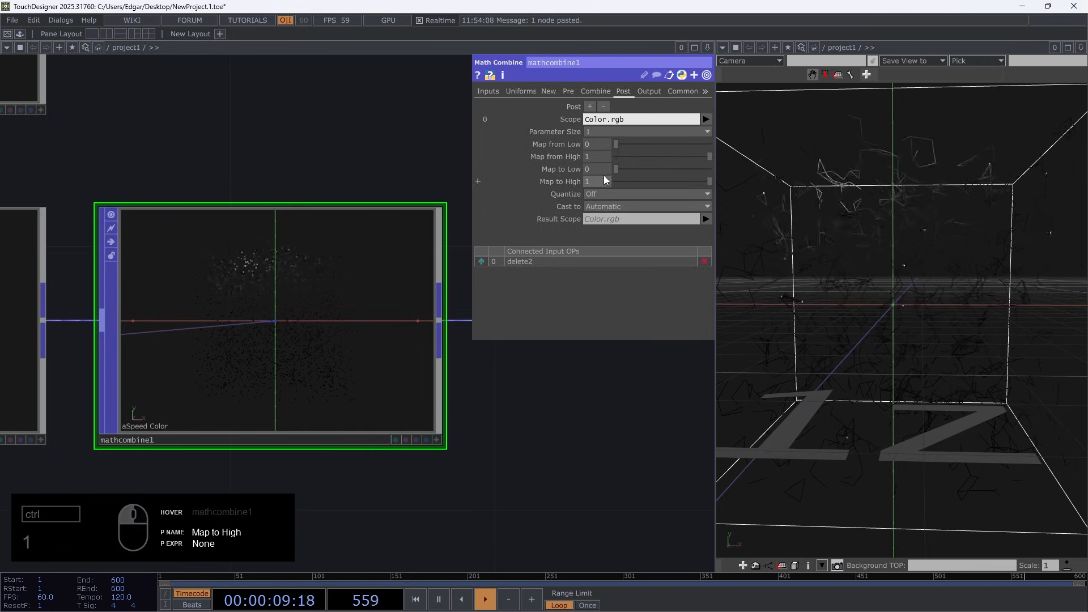
{"action": "left_click_drag", "start_coordinate": [596, 185], "coordinate": [595, 158]}
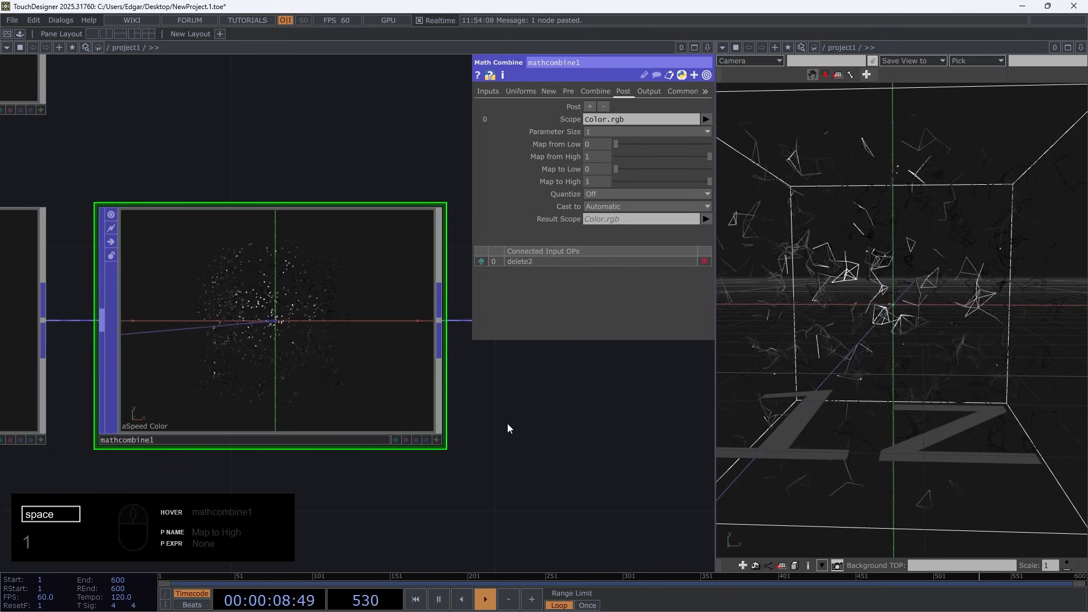
{"action": "left_click_drag", "start_coordinate": [594, 182], "coordinate": [587, 173]}
Create a Geometry component fed from proximity1's output and place it beneath null1
{"action": "scroll", "coordinate": [231, 394], "scroll_direction": "down", "scroll_amount": 3}
{"action": "scroll", "coordinate": [232, 394], "scroll_direction": "down", "scroll_amount": 3}
{"action": "left_click_drag", "start_coordinate": [212, 421], "coordinate": [91, 409]}
{"action": "left_click_drag", "start_coordinate": [431, 376], "coordinate": [188, 373]}
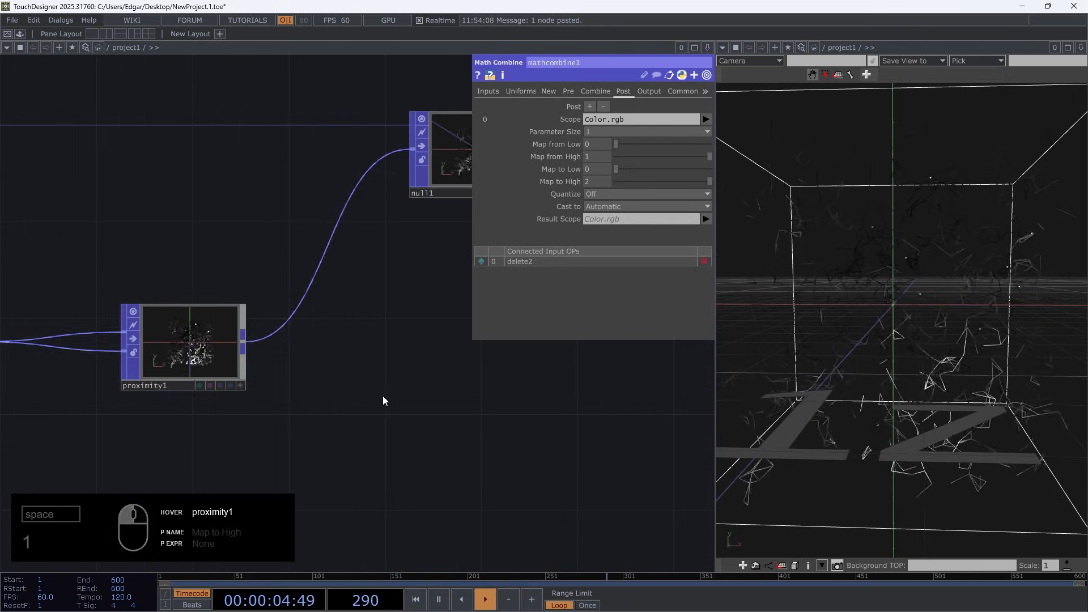
{"action": "scroll", "coordinate": [170, 369], "scroll_direction": "down", "scroll_amount": 4}
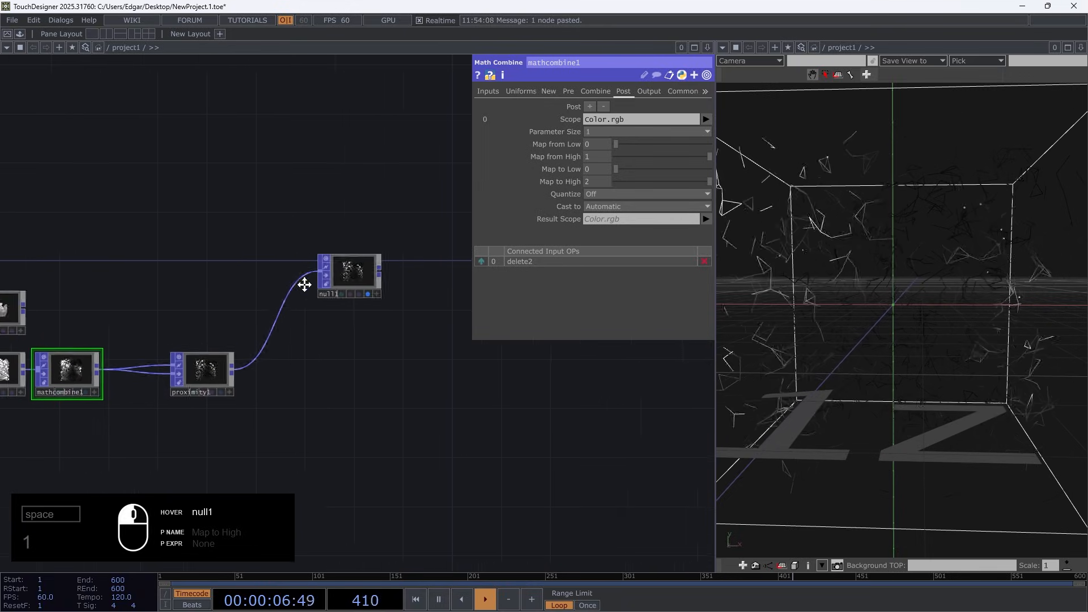
{"action": "scroll", "coordinate": [287, 369], "scroll_direction": "up", "scroll_amount": 5}
{"action": "right_click", "coordinate": [280, 379]}
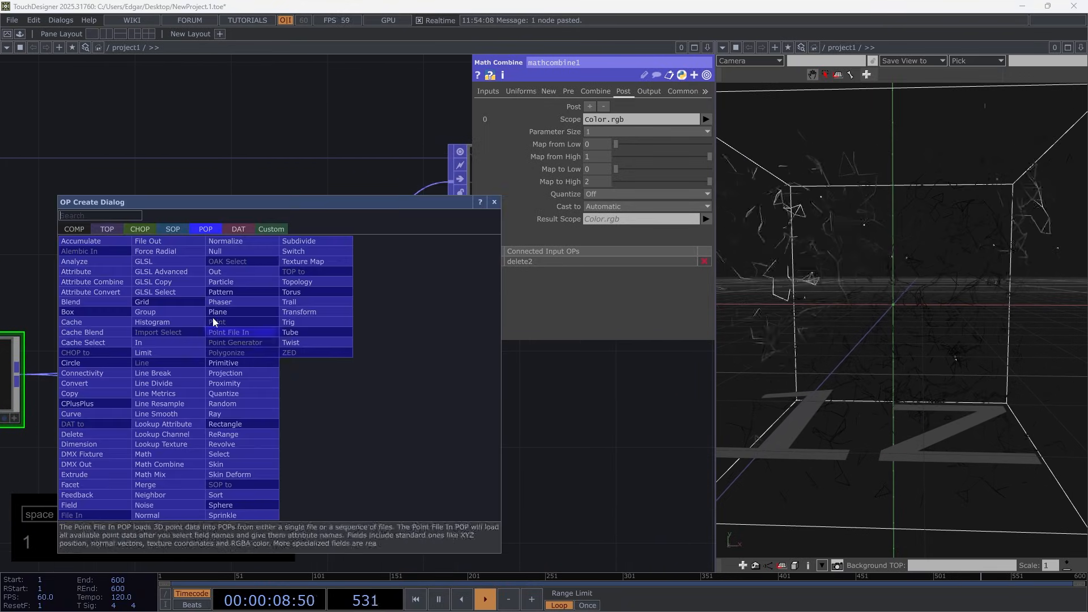
{"action": "type", "text": "ge"}
{"action": "left_click", "coordinate": [91, 344]}
{"action": "left_click", "coordinate": [475, 384]}
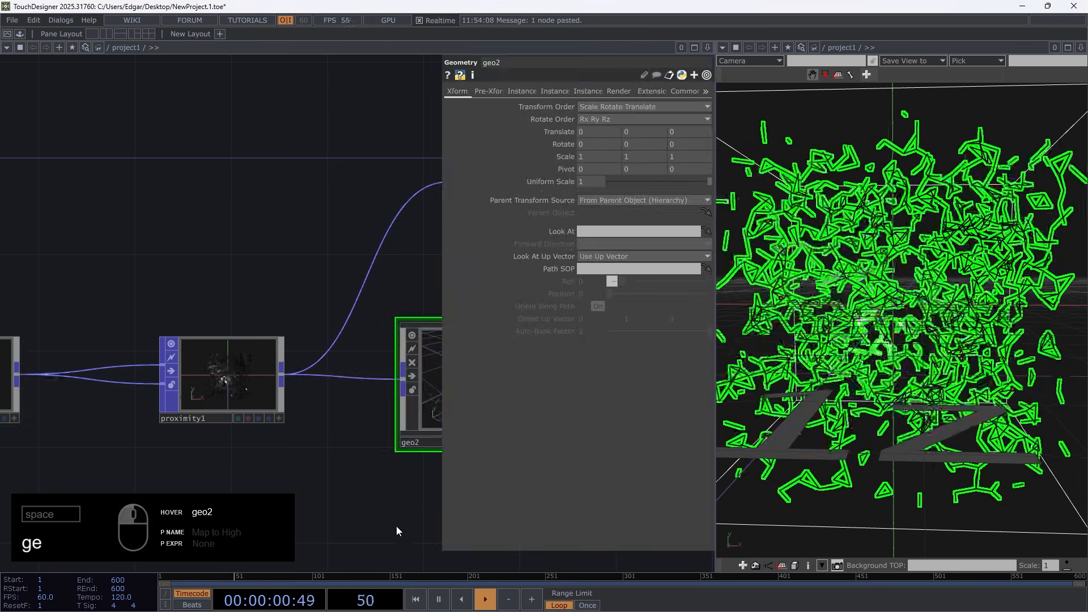
Add a Phong material directly below geo2 for coloring that geometry
{"action": "left_click_drag", "start_coordinate": [372, 488], "coordinate": [22, 326]}
{"action": "key", "text": "Tab"}
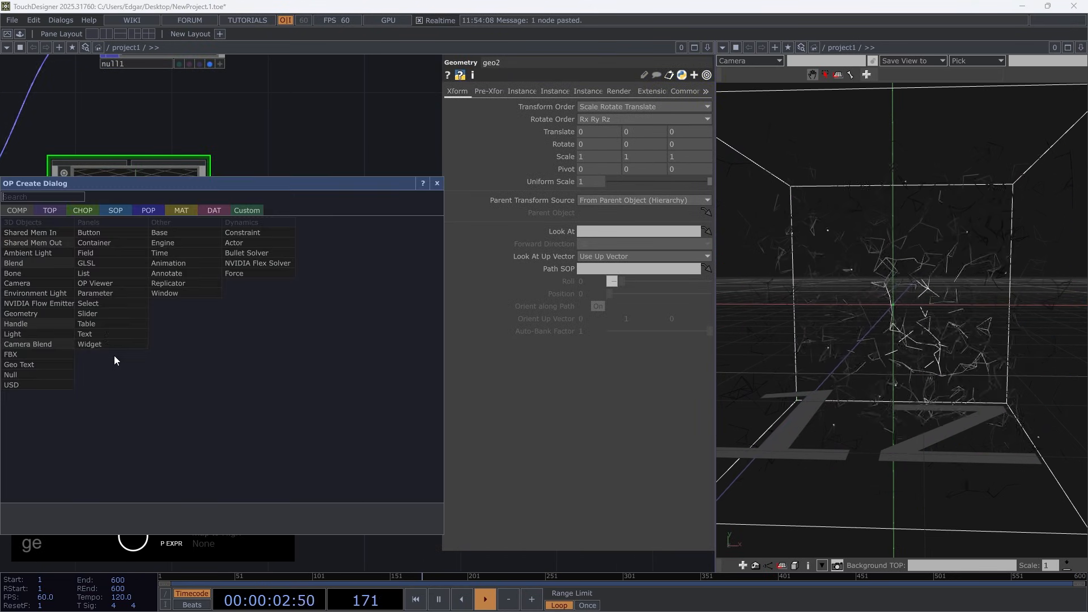
{"action": "left_click", "coordinate": [180, 209]}
{"action": "left_click", "coordinate": [57, 301]}
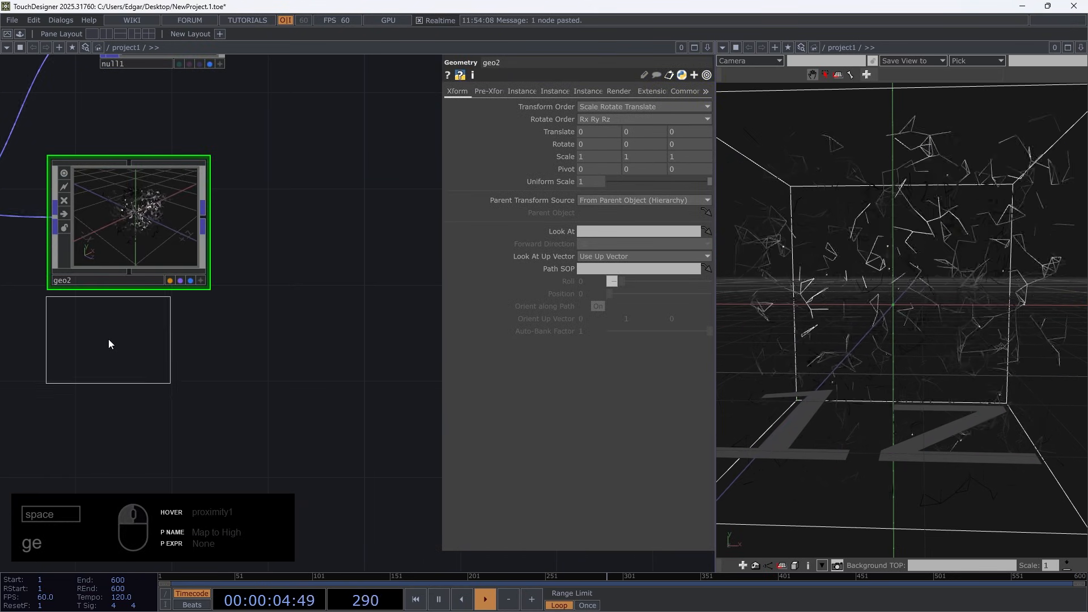
{"action": "left_click", "coordinate": [116, 339]}
{"action": "left_click_drag", "start_coordinate": [310, 329], "coordinate": [385, 346]}
{"action": "scroll", "coordinate": [381, 340], "scroll_direction": "up", "scroll_amount": 1}
Set phong1's Diffuse color to .5, .5, 1
{"action": "middle_click_drag", "start_coordinate": [562, 141], "coordinate": [535, 129]}
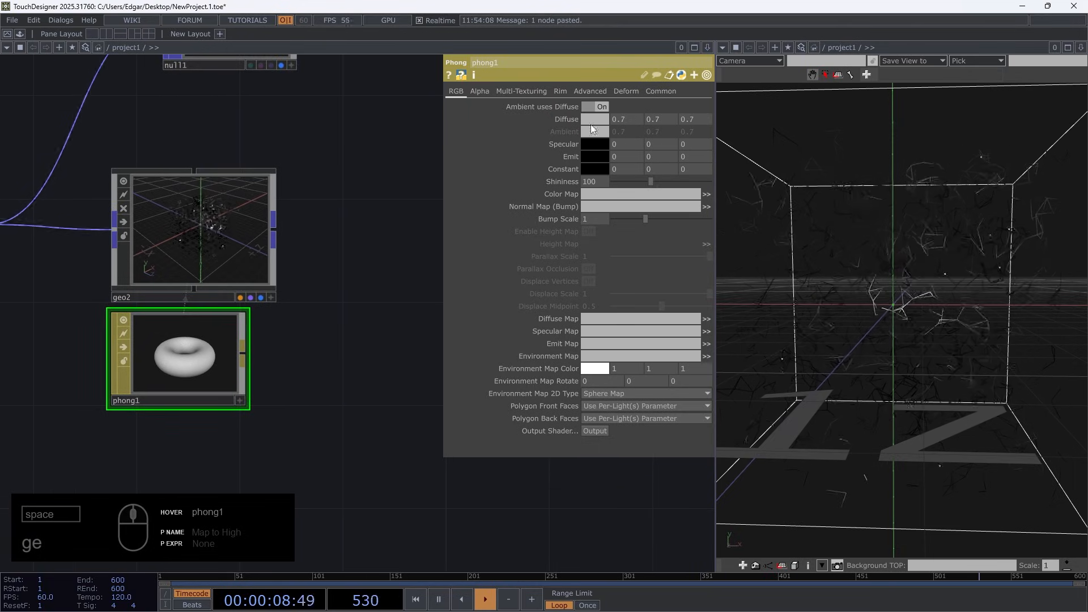
{"action": "left_click", "coordinate": [629, 119]}
{"action": "type", "text": ".5"}
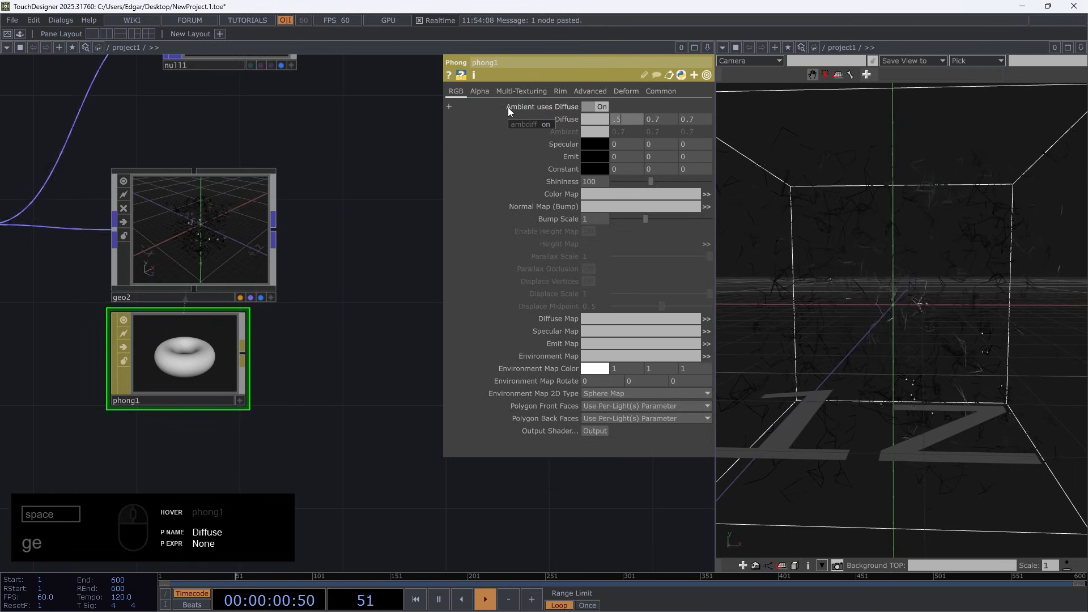
{"action": "key", "text": "Tab"}
{"action": "type", "text": ".5"}
{"action": "key", "text": "Tab"}
{"action": "type", "text": "1"}
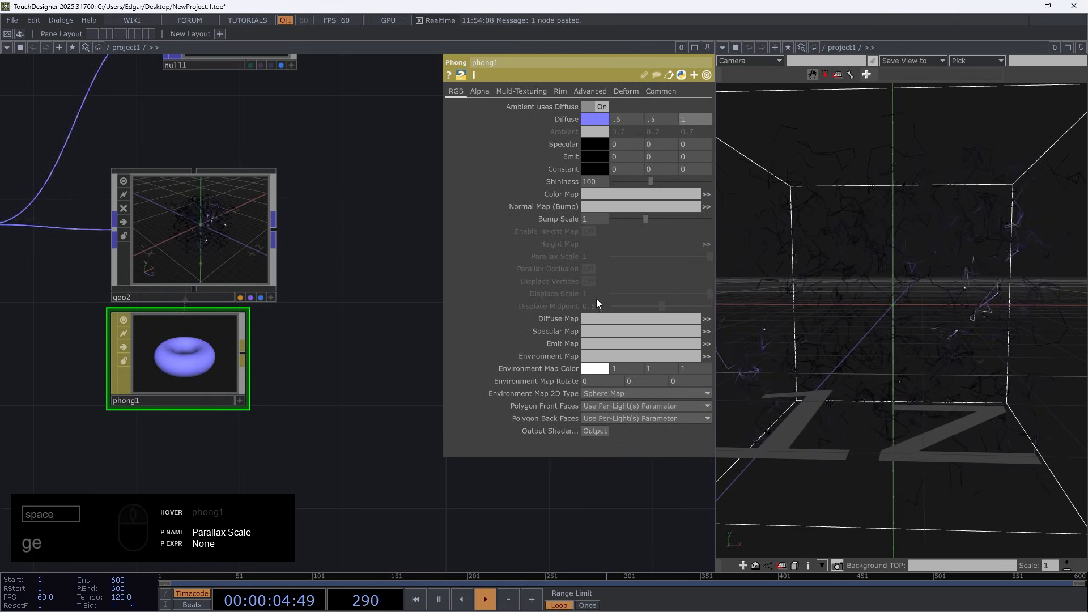
Turn on the display of delete3 so its particles show together with the proximity lines
{"action": "scroll", "coordinate": [365, 263], "scroll_direction": "down", "scroll_amount": 5}
{"action": "scroll", "coordinate": [324, 243], "scroll_direction": "down", "scroll_amount": 1}
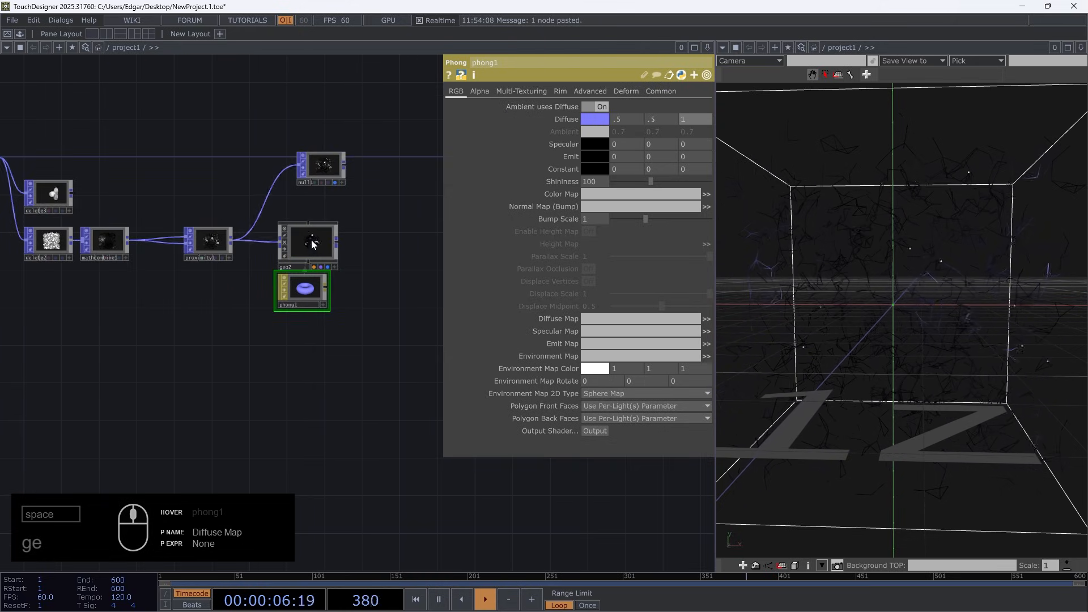
{"action": "left_click", "coordinate": [63, 210]}
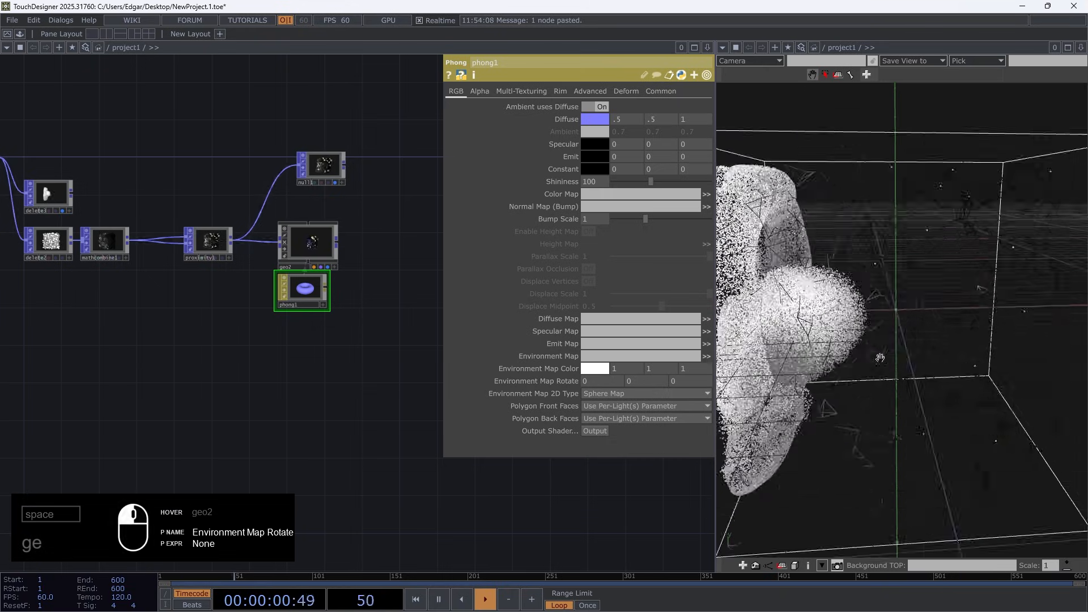
Pause the timeline, examine the delete3 particles and proximity lines from several angles, and resume playback
{"action": "key", "text": "space"}
{"action": "left_click_drag", "start_coordinate": [906, 257], "coordinate": [911, 356]}
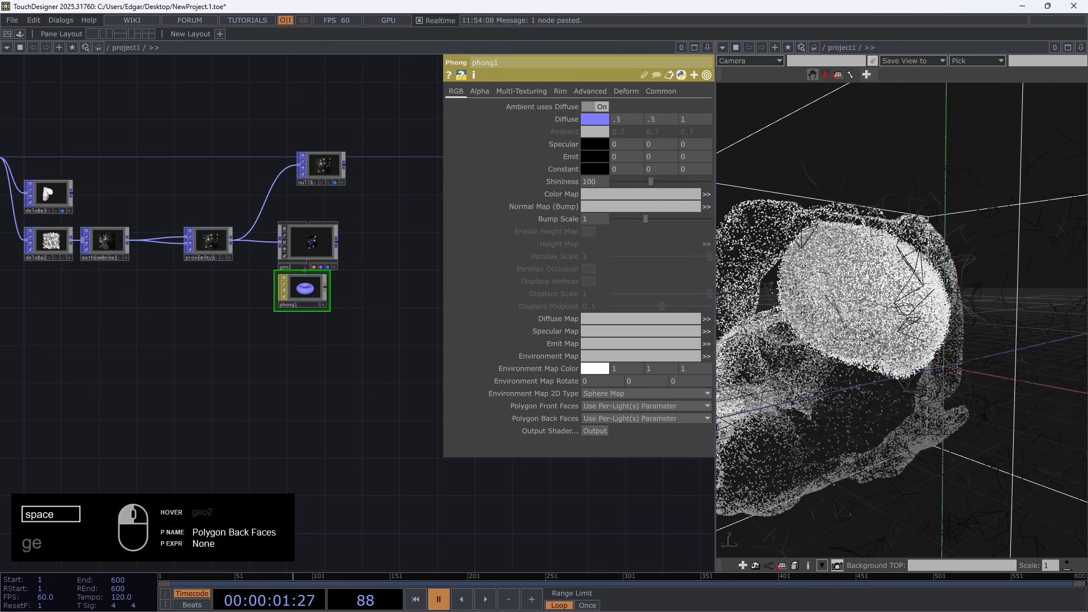
{"action": "scroll", "coordinate": [233, 249], "scroll_direction": "up", "scroll_amount": 10}
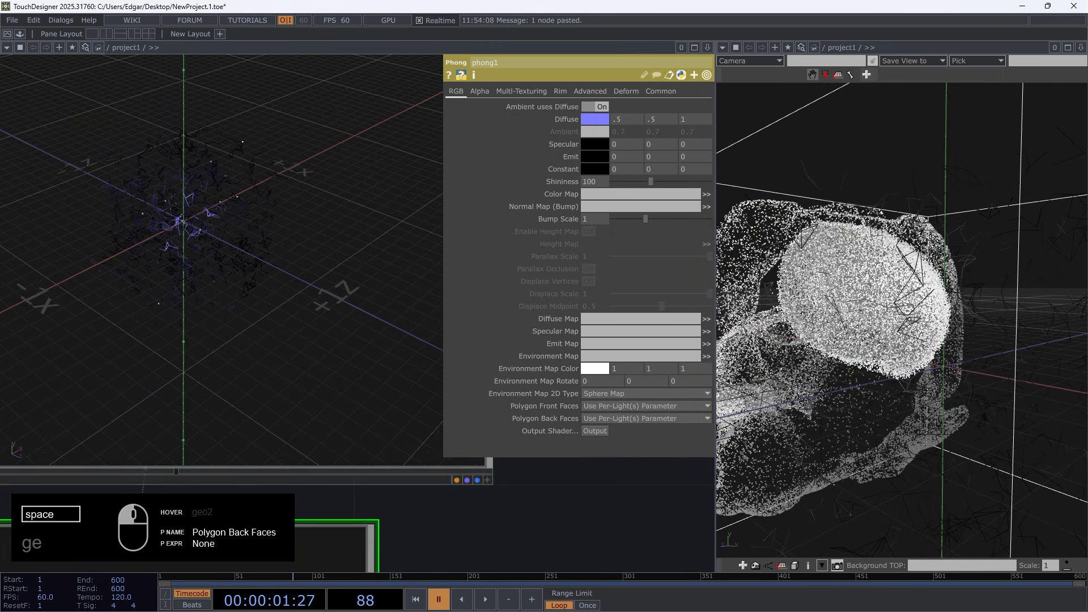
{"action": "scroll", "coordinate": [245, 269], "scroll_direction": "down", "scroll_amount": 10}
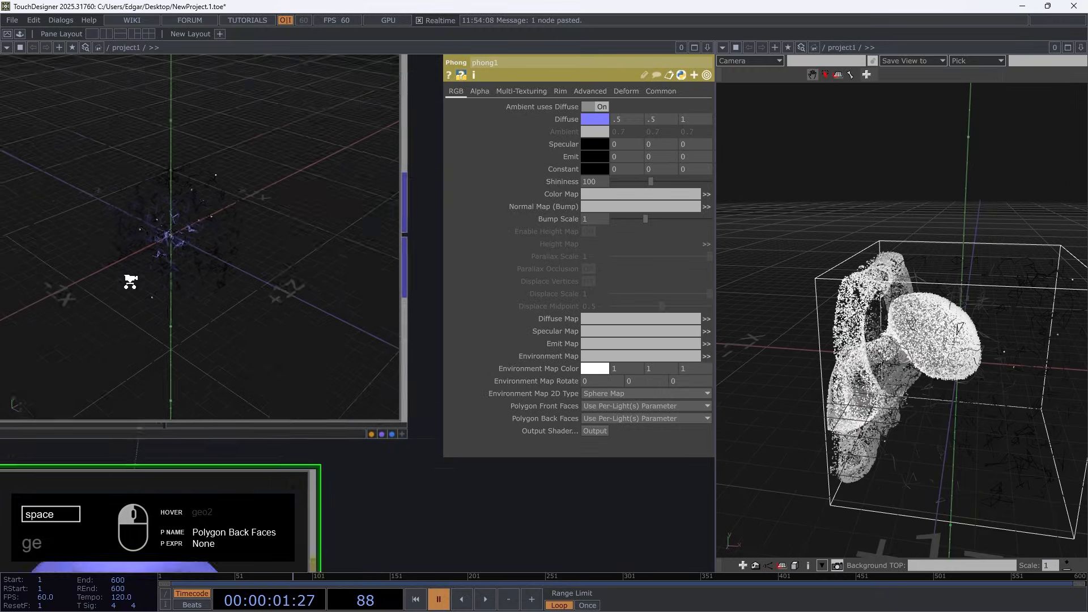
{"action": "left_click_drag", "start_coordinate": [245, 269], "coordinate": [419, 275]}
{"action": "key", "text": "space"}
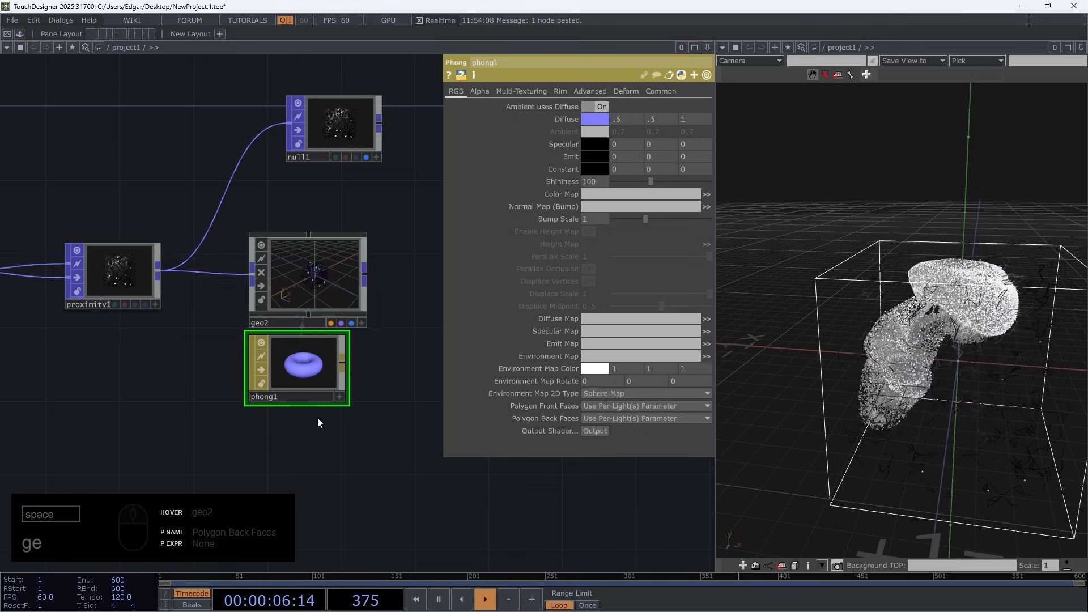
{"action": "left_click_drag", "start_coordinate": [1000, 398], "coordinate": [1023, 377]}
{"action": "scroll", "coordinate": [1023, 377], "scroll_direction": "up", "scroll_amount": 4}
{"action": "right_click_drag", "start_coordinate": [1009, 376], "coordinate": [911, 361]}
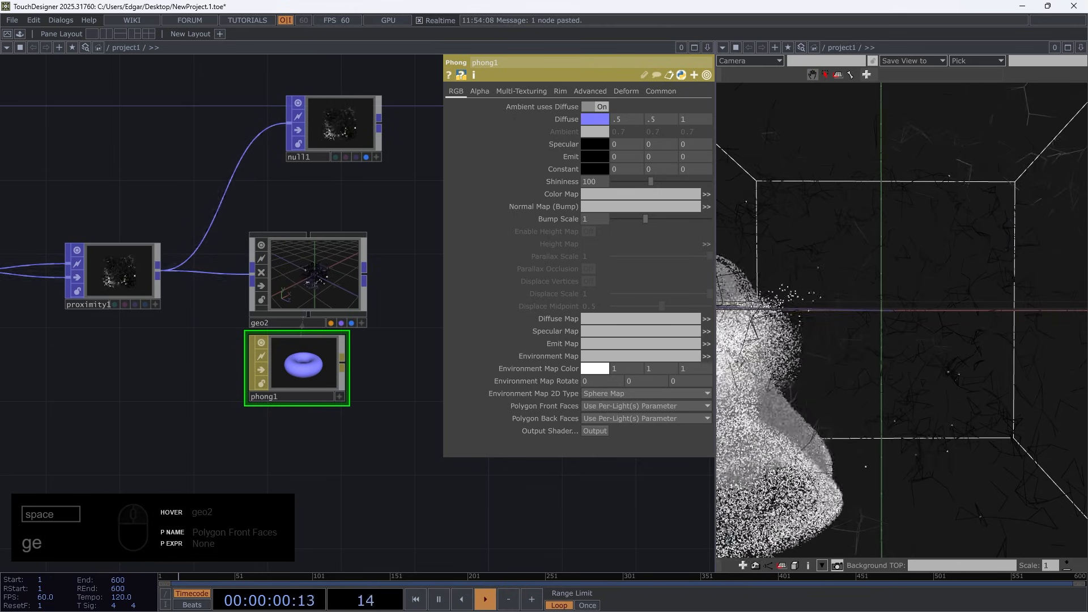
Create another Geometry component fed from mathcombine1's output and place it below phong1
{"action": "left_click_drag", "start_coordinate": [169, 396], "coordinate": [365, 349]}
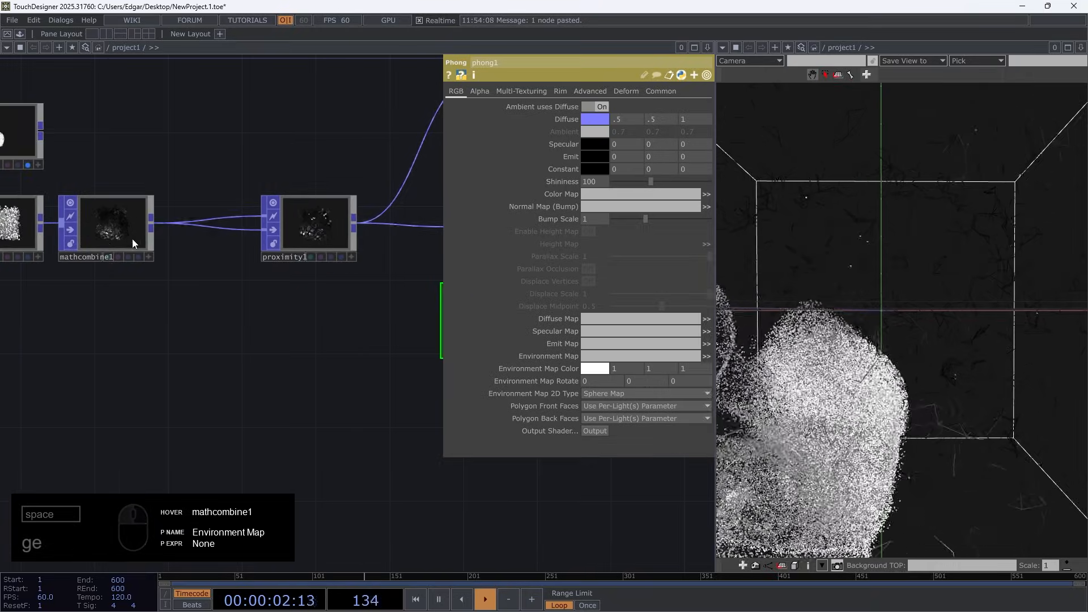
{"action": "key", "text": "Tab"}
{"action": "type", "text": "ge"}
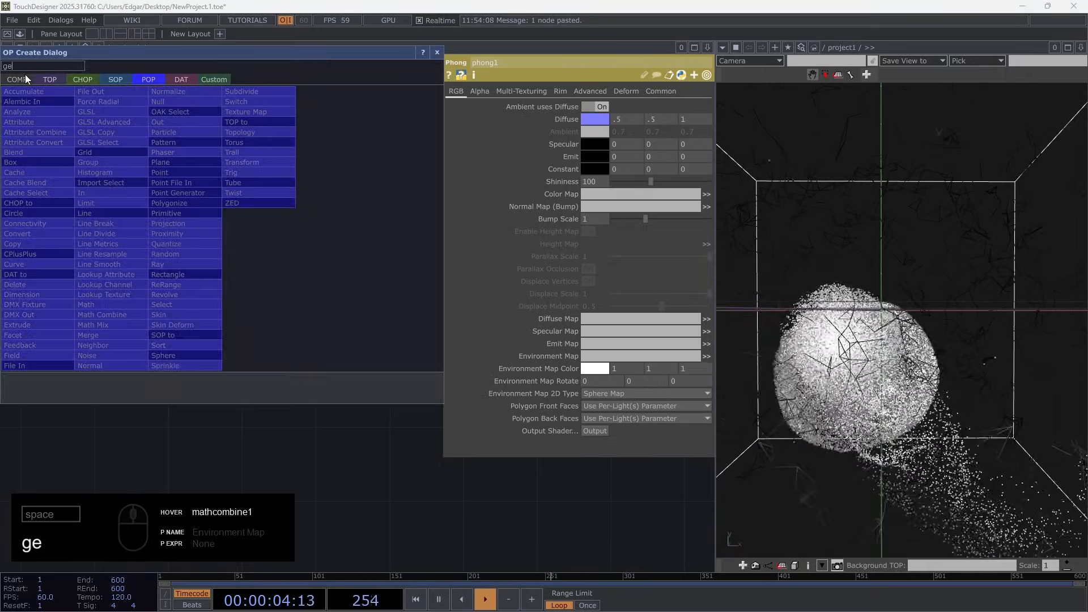
{"action": "left_click", "coordinate": [43, 186]}
{"action": "left_click", "coordinate": [315, 424]}
{"action": "left_click_drag", "start_coordinate": [401, 486], "coordinate": [175, 378]}
{"action": "left_click_drag", "start_coordinate": [130, 329], "coordinate": [297, 332]}
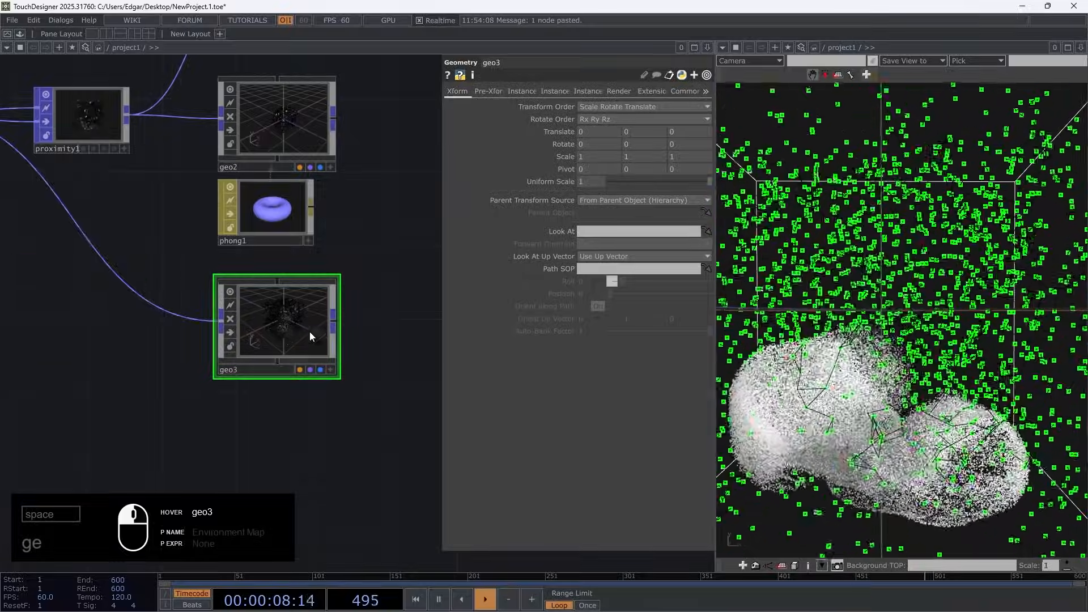
Inspect mathcombine1's colored points and their connection to geo3, and return to the area around geo3
{"action": "scroll", "coordinate": [295, 335], "scroll_direction": "down", "scroll_amount": 3}
{"action": "scroll", "coordinate": [119, 224], "scroll_direction": "up", "scroll_amount": 5}
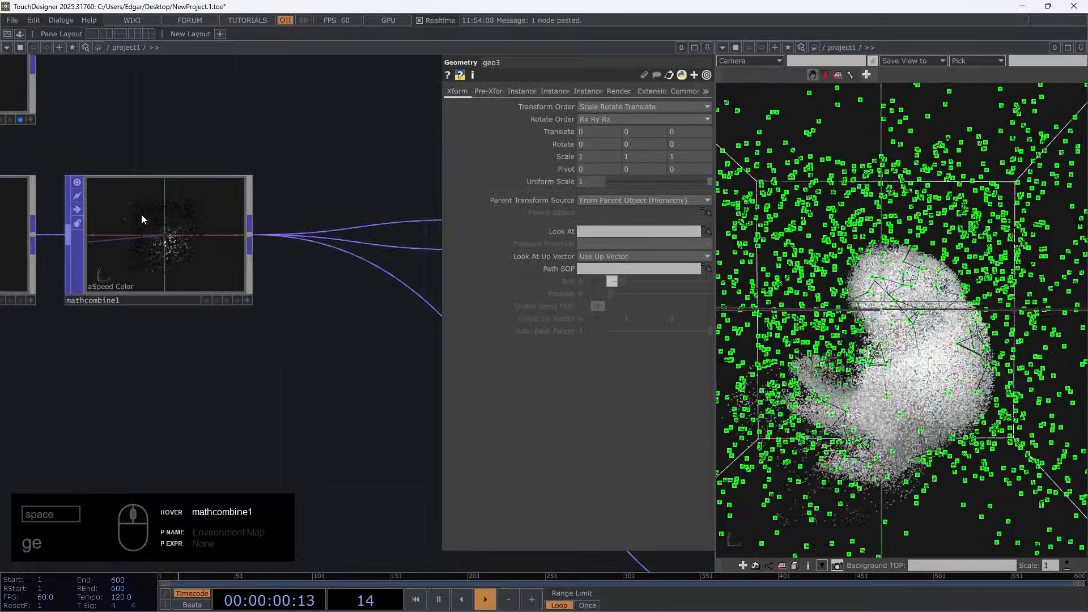
{"action": "scroll", "coordinate": [148, 227], "scroll_direction": "down", "scroll_amount": 2}
{"action": "left_click_drag", "start_coordinate": [256, 377], "coordinate": [181, 346]}
{"action": "scroll", "coordinate": [83, 240], "scroll_direction": "up", "scroll_amount": 5}
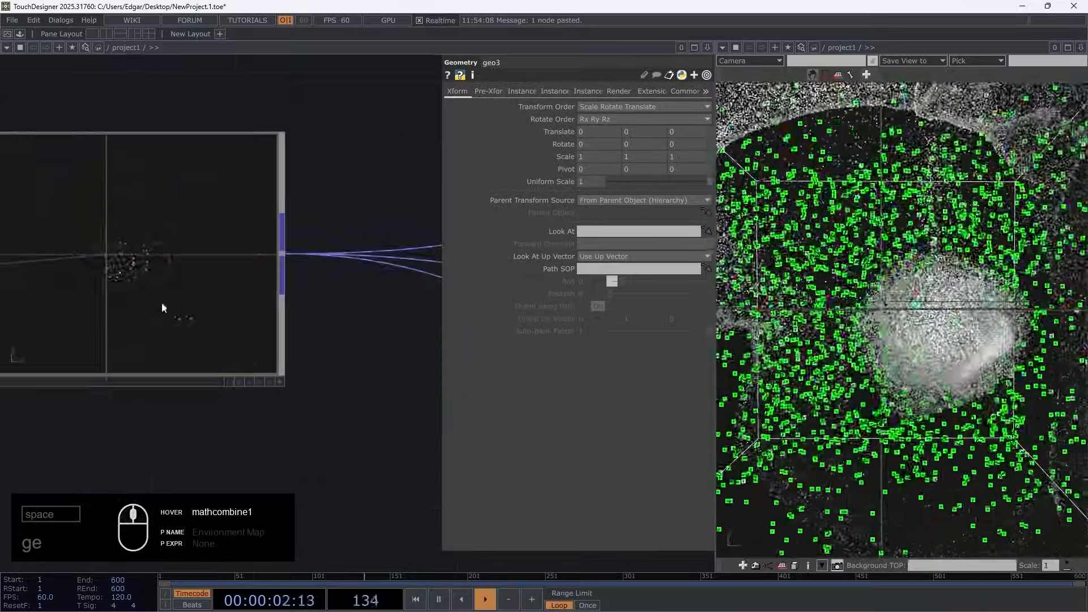
{"action": "scroll", "coordinate": [113, 243], "scroll_direction": "down", "scroll_amount": 5}
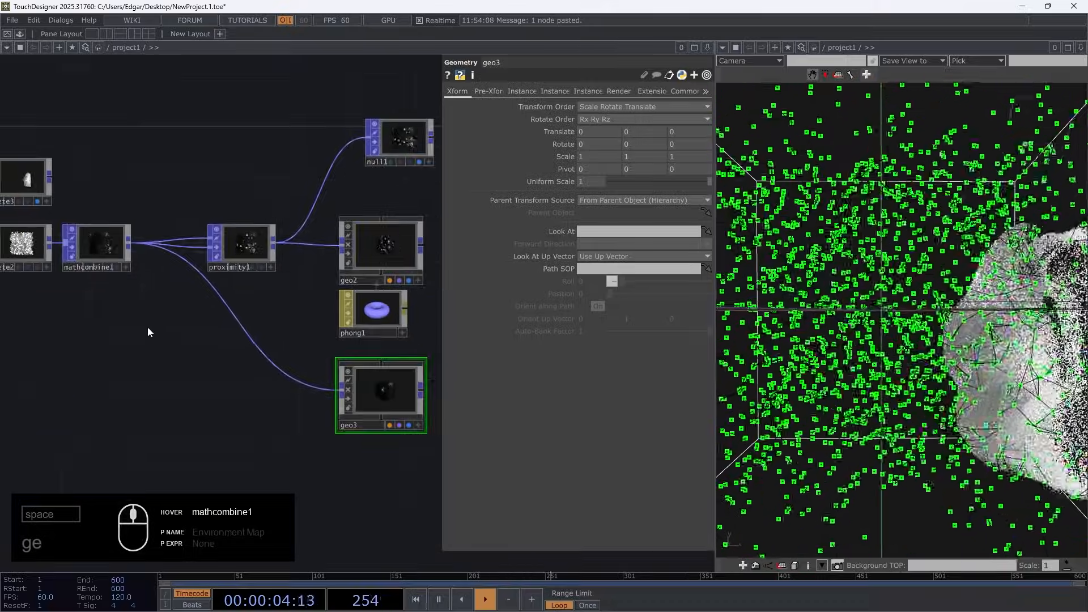
{"action": "left_click_drag", "start_coordinate": [239, 420], "coordinate": [195, 408]}
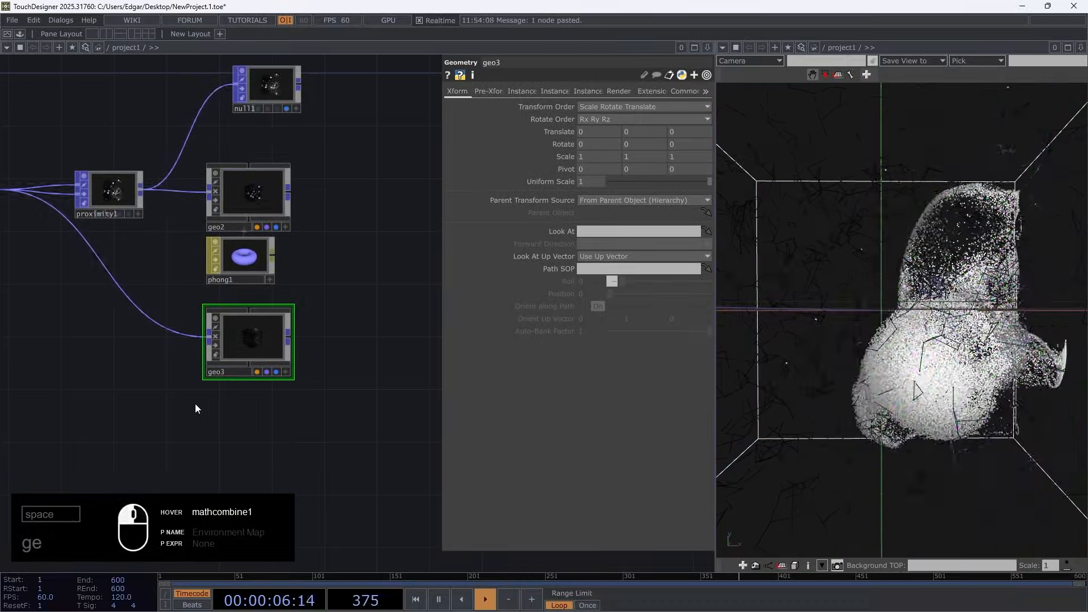
Create a Line MAT below geo3 and assign it as geo3's material
{"action": "scroll", "coordinate": [211, 396], "scroll_direction": "up", "scroll_amount": 2}
{"action": "key", "text": "Tab"}
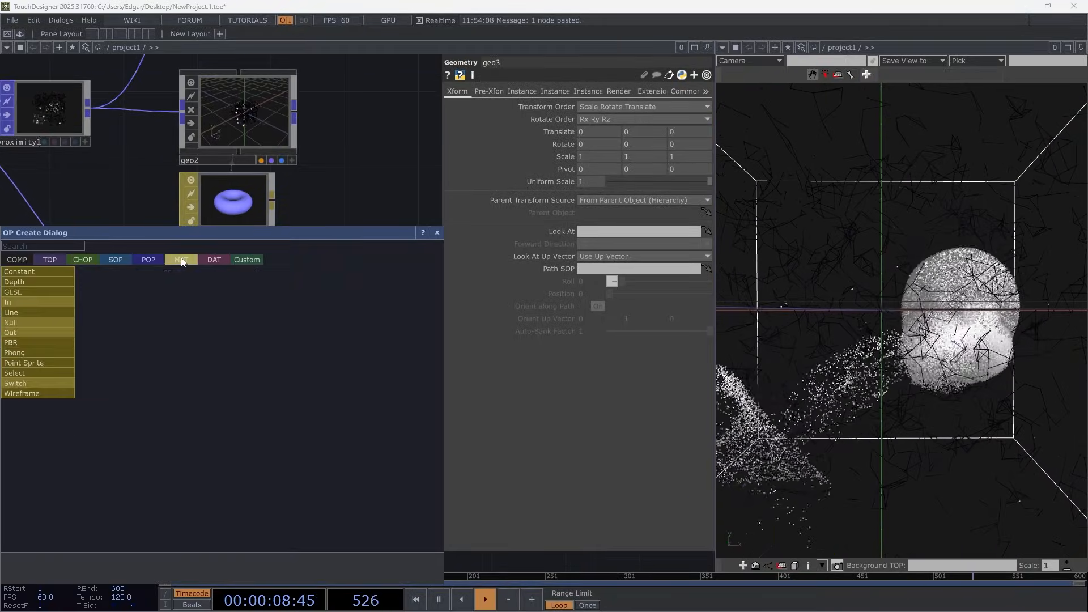
{"action": "left_click", "coordinate": [41, 313]}
{"action": "left_click", "coordinate": [222, 409]}
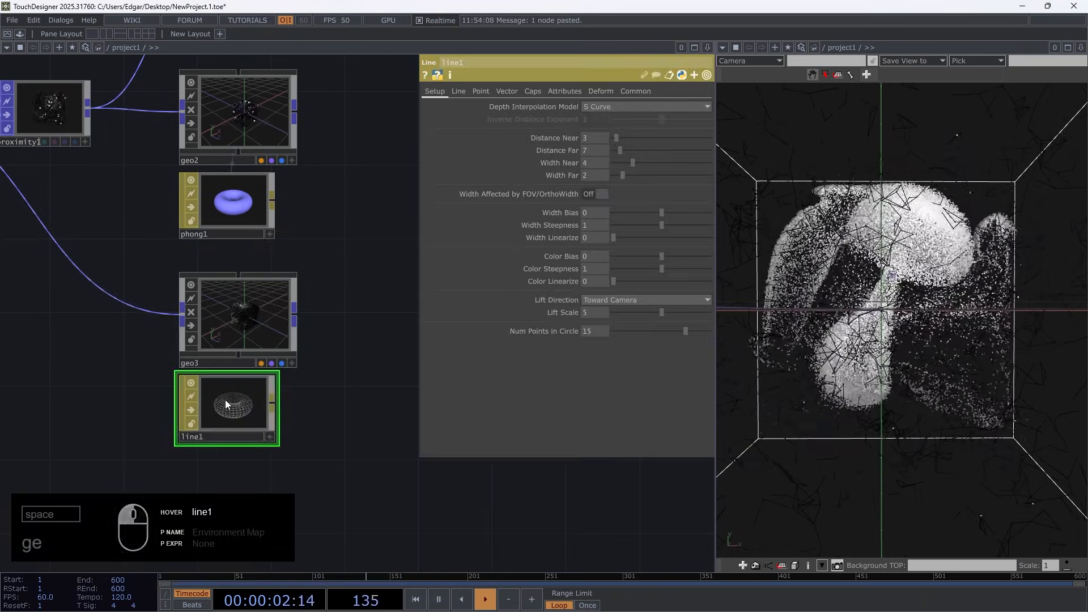
{"action": "left_click_drag", "start_coordinate": [226, 399], "coordinate": [233, 313]}
{"action": "left_click", "coordinate": [234, 312]}
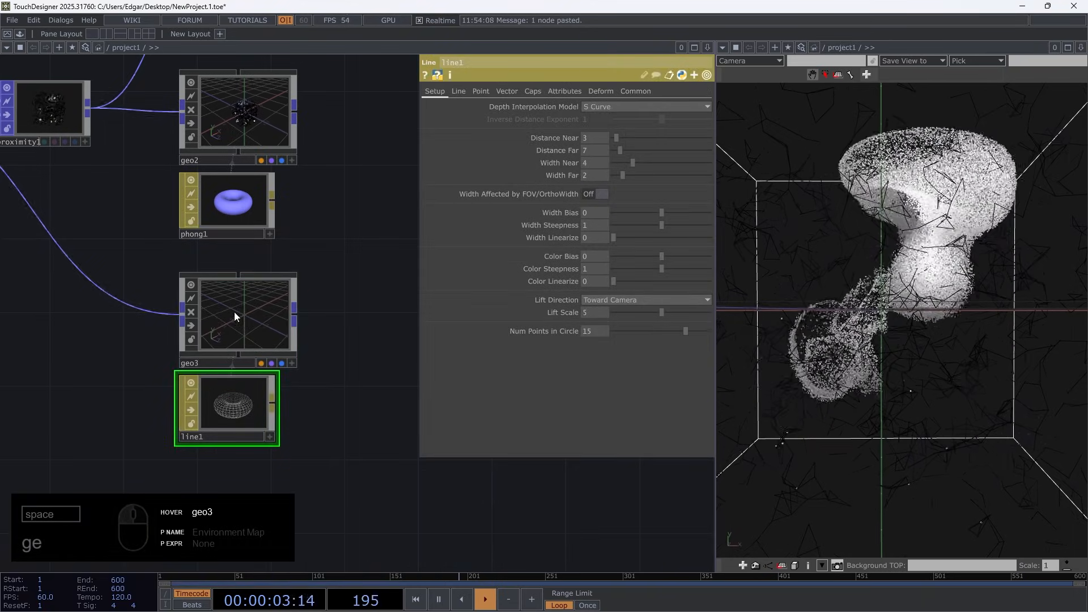
Turn off Draw Lines and turn on Draw Points in line1
{"action": "left_click", "coordinate": [459, 93]}
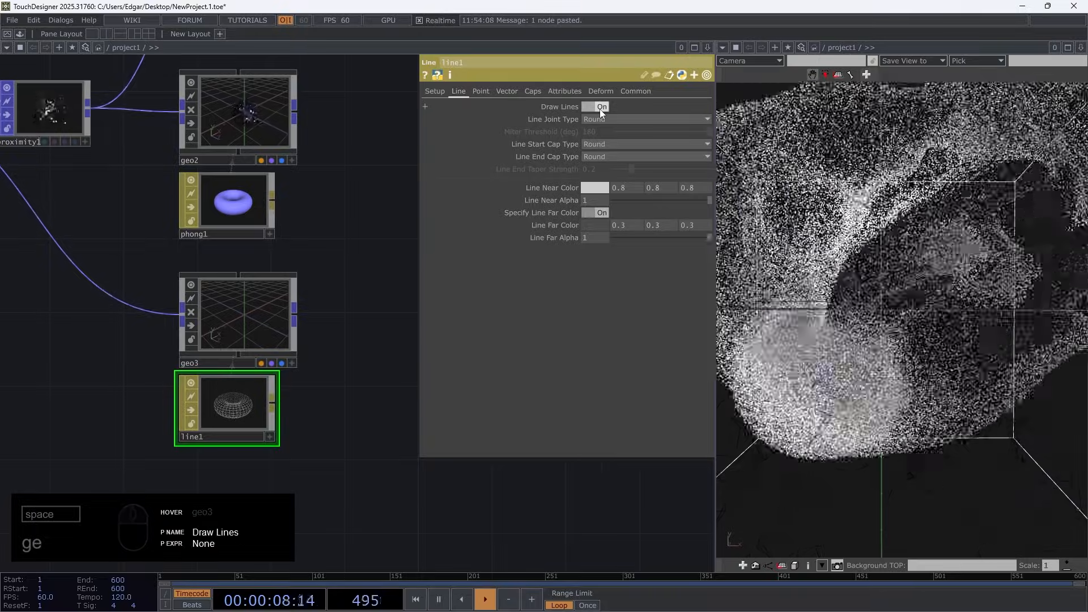
{"action": "left_click", "coordinate": [599, 108]}
{"action": "left_click", "coordinate": [482, 91]}
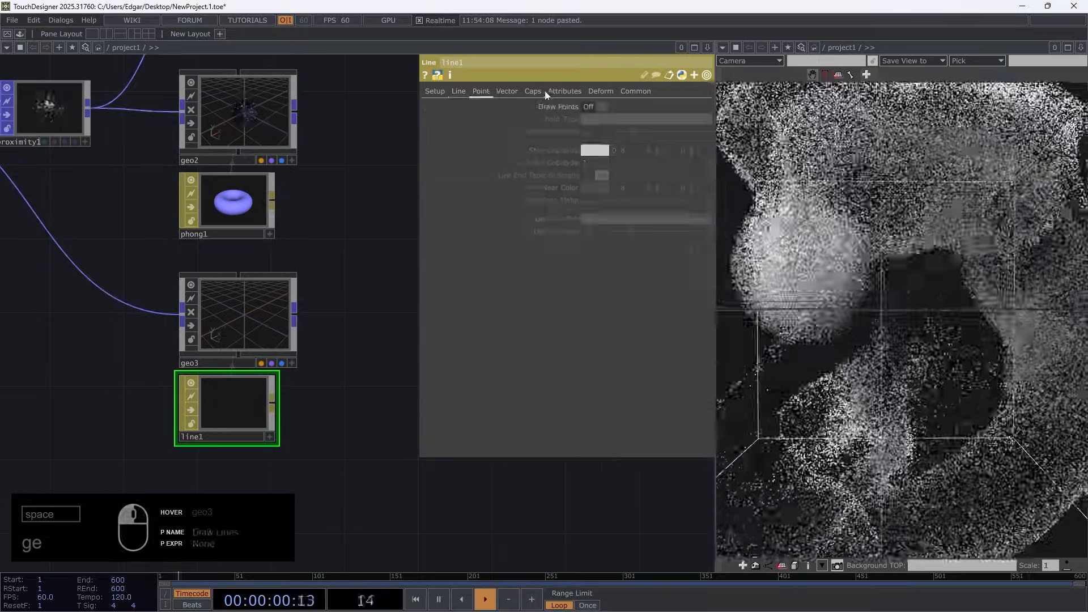
{"action": "left_click", "coordinate": [593, 106]}
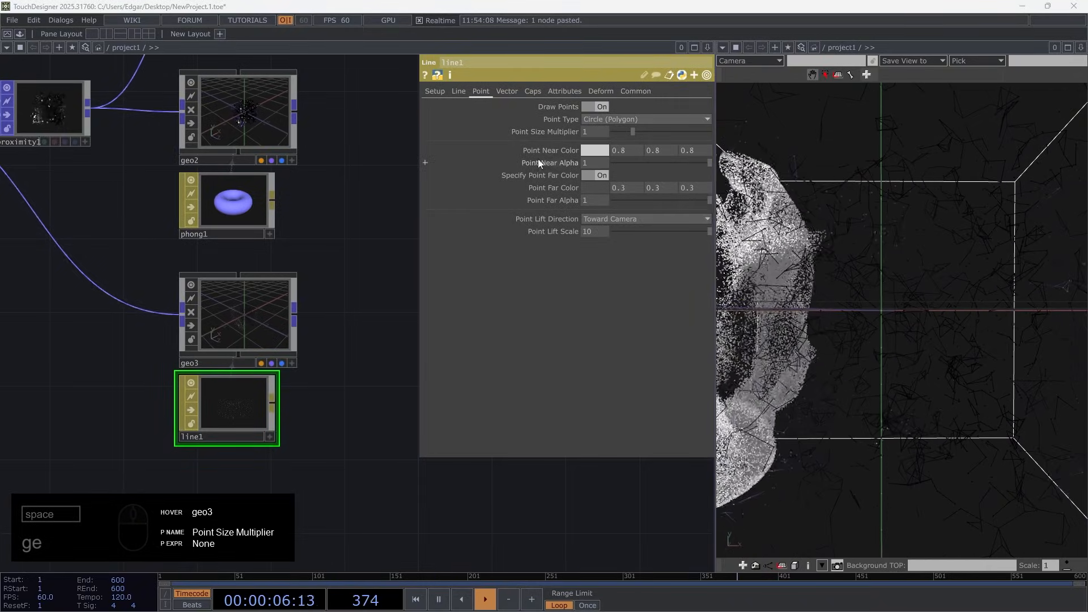
Reference phong1's diffuse color in line1's Point Near Color, and set Width Near to 2.4 and Width Far to 0.1
{"action": "left_click", "coordinate": [230, 200]}
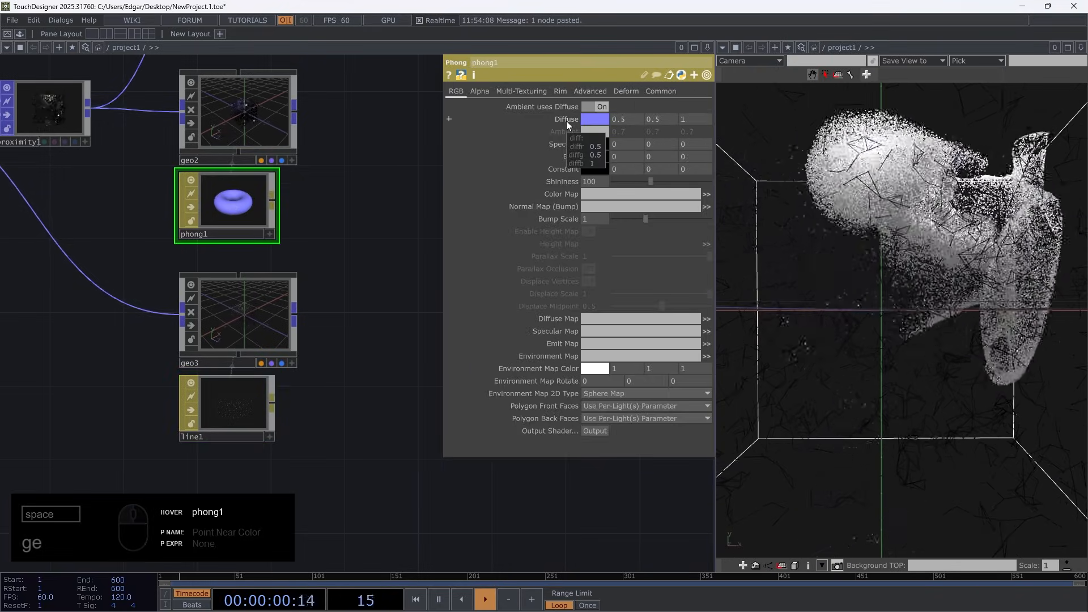
{"action": "left_click", "coordinate": [216, 396]}
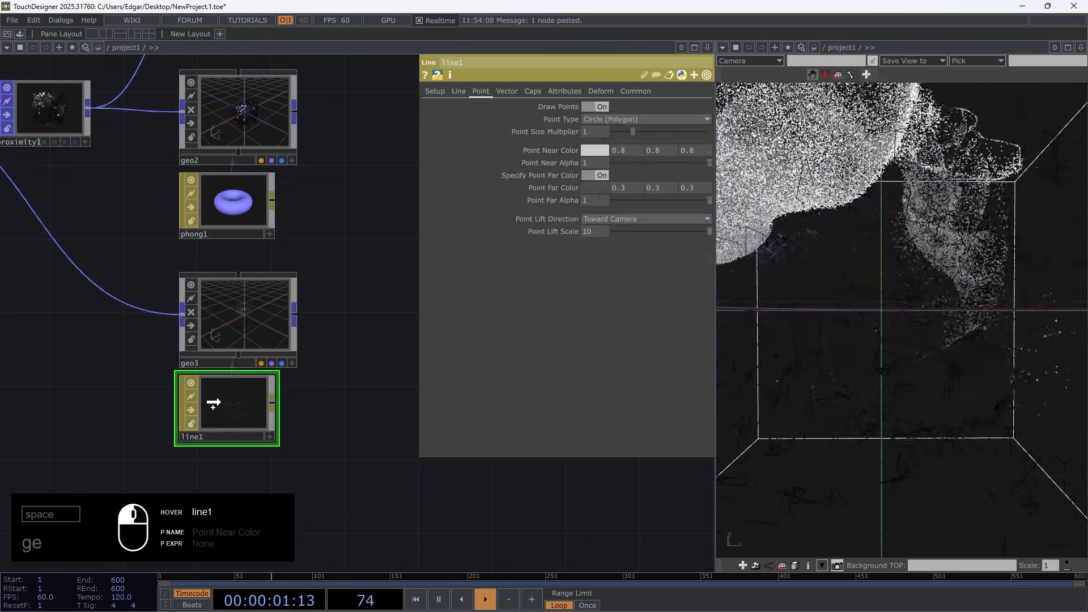
{"action": "right_click", "coordinate": [536, 149]}
{"action": "left_click", "coordinate": [548, 142]}
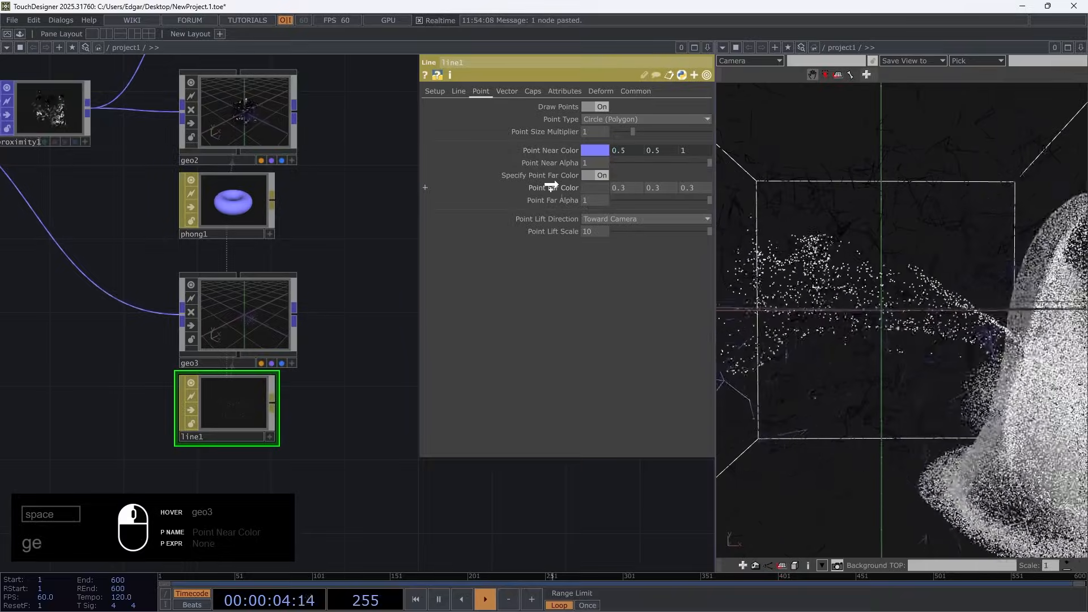
{"action": "left_click", "coordinate": [435, 90]}
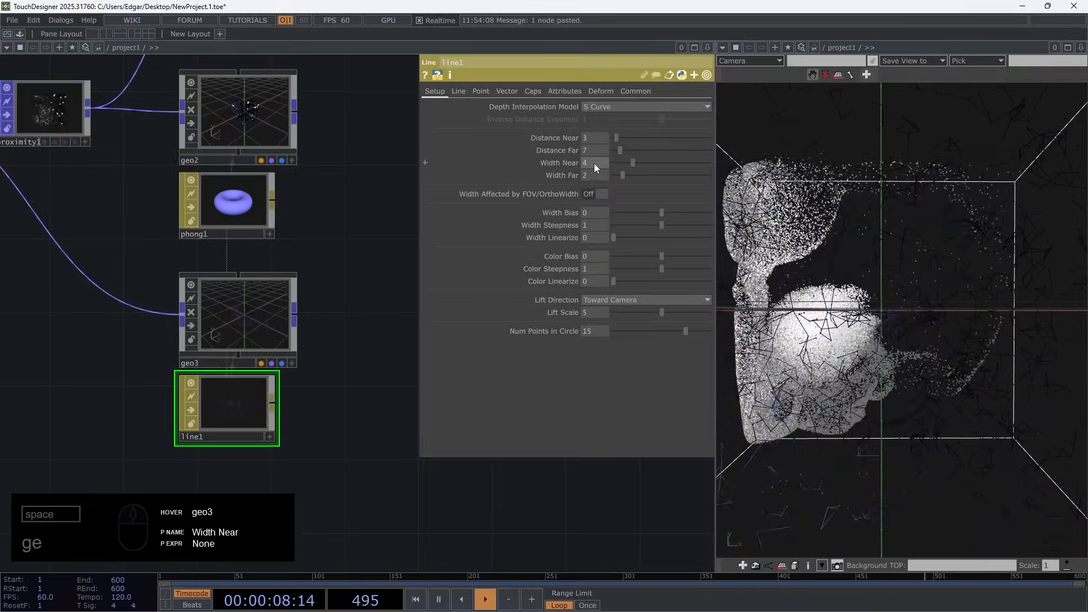
{"action": "mouse_move", "coordinate": [594, 163]}
{"action": "left_mouse_down"}
{"action": "mouse_move", "coordinate": [592, 146]}
{"action": "mouse_move", "coordinate": [593, 176]}
{"action": "mouse_move", "coordinate": [389, 267]}
{"action": "left_mouse_up"}
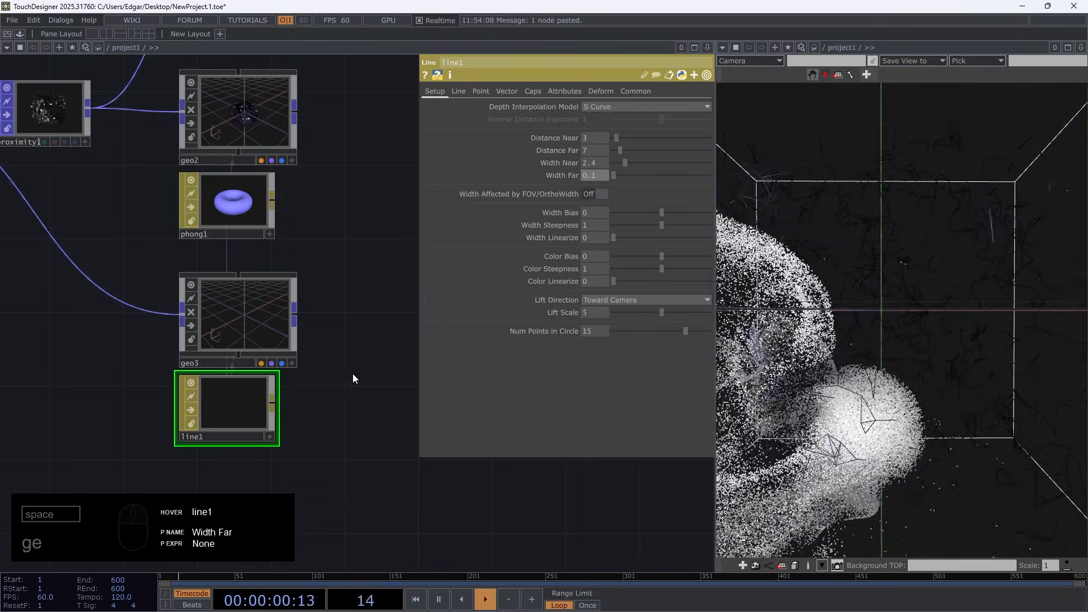
Connect delete3's output to null1 so it replaces the proximity1 input
{"action": "scroll", "coordinate": [348, 298], "scroll_direction": "down", "scroll_amount": 3}
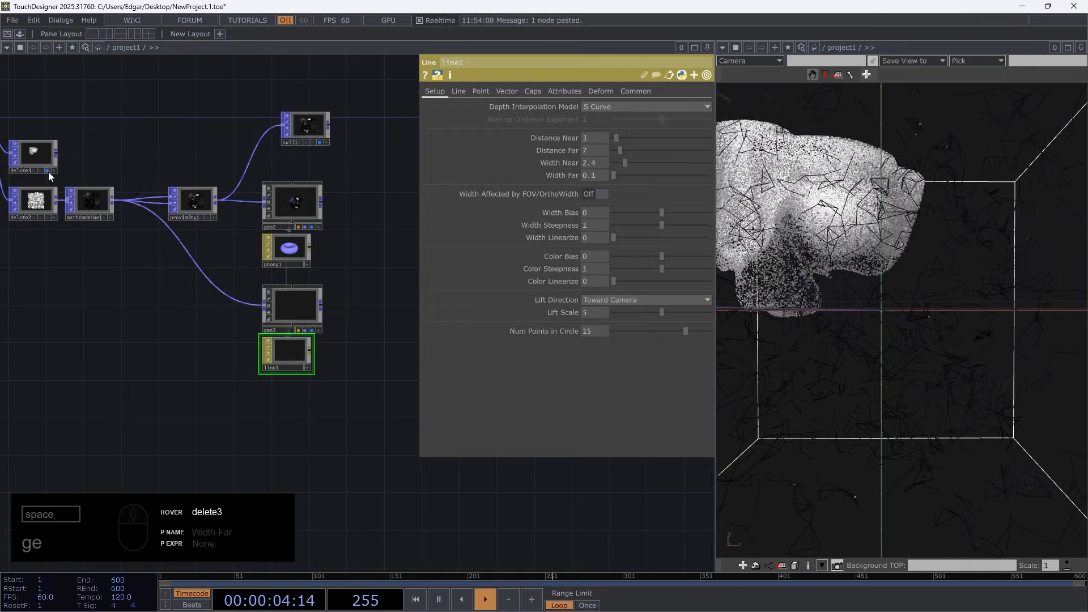
{"action": "left_click", "coordinate": [56, 153]}
{"action": "left_click", "coordinate": [272, 134]}
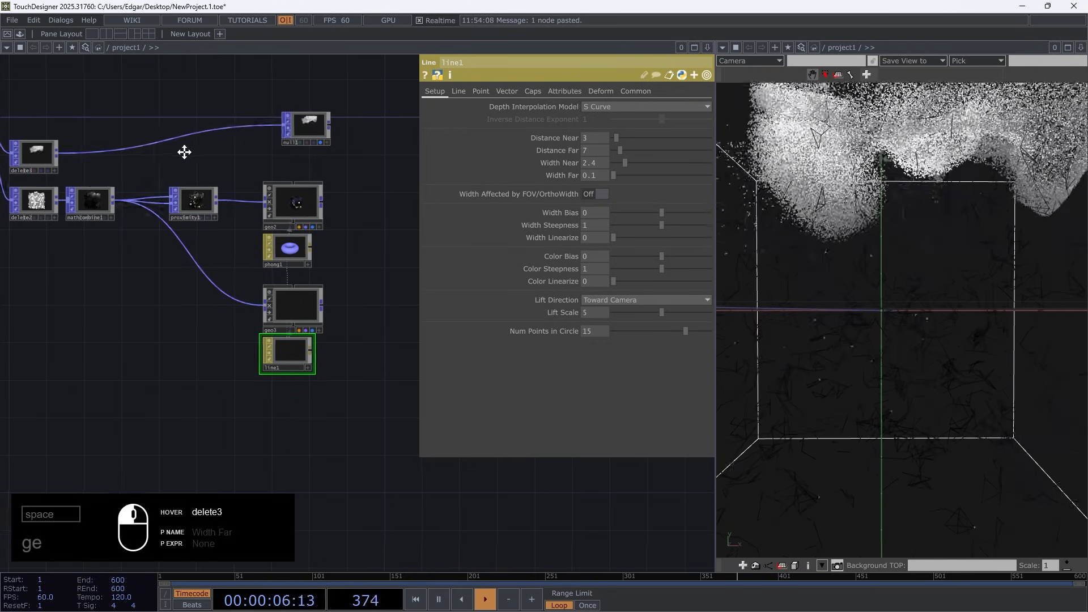
Move delete3 up in line with null1, and move delete2 and mathcombine1 down to the height of the lower branch
{"action": "left_click_drag", "start_coordinate": [182, 151], "coordinate": [258, 159]}
{"action": "left_click_drag", "start_coordinate": [108, 161], "coordinate": [108, 134]}
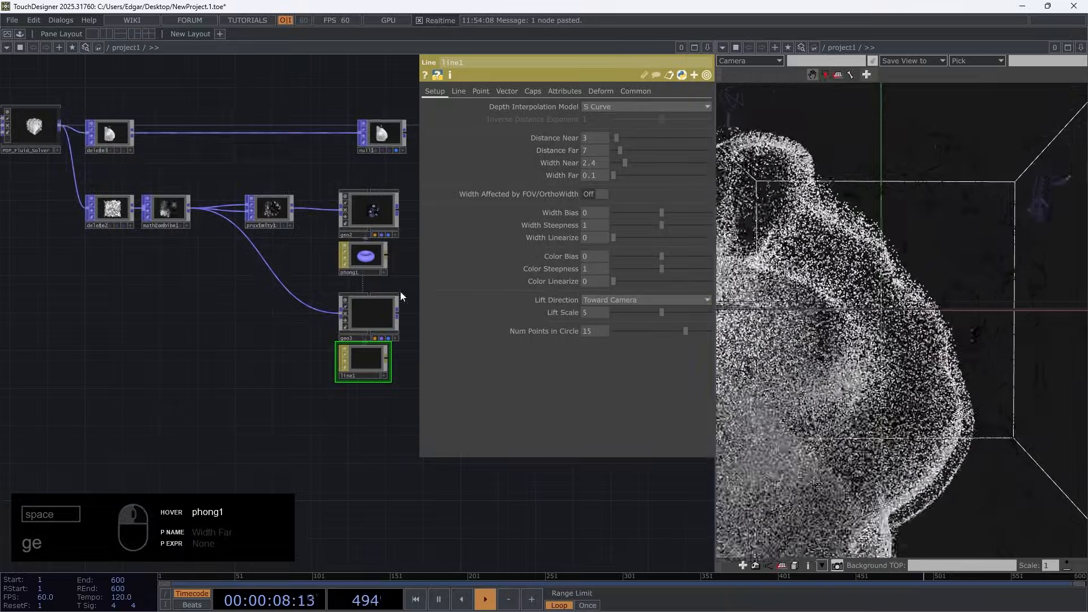
{"action": "left_click", "coordinate": [111, 209]}
{"action": "left_click_drag", "start_coordinate": [163, 212], "coordinate": [179, 297]}
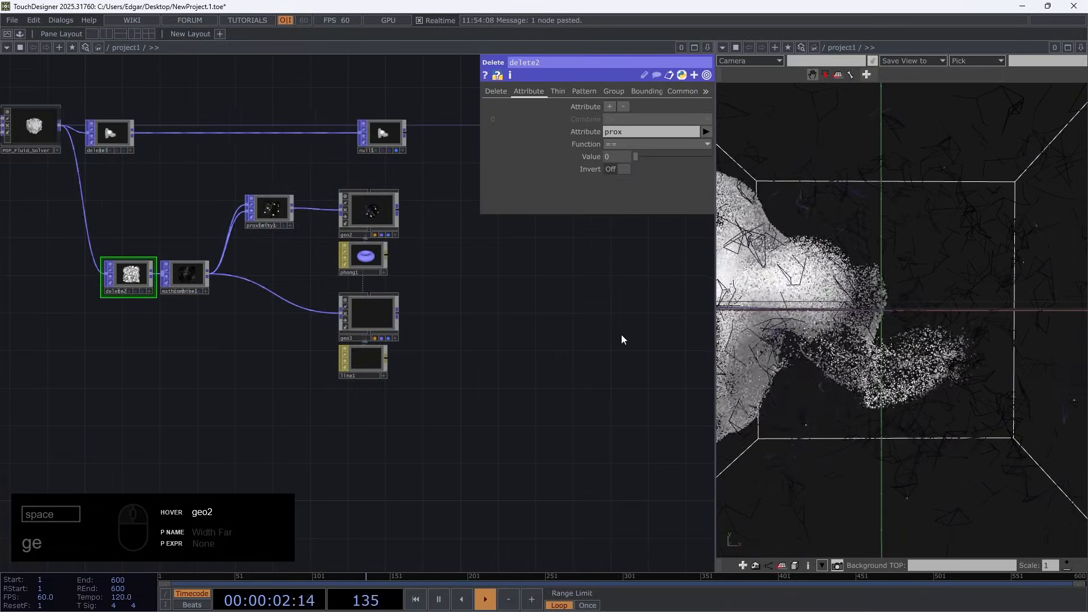
Turn off the display flags of geo2 and geo3
{"action": "scroll", "coordinate": [336, 205], "scroll_direction": "up", "scroll_amount": 5}
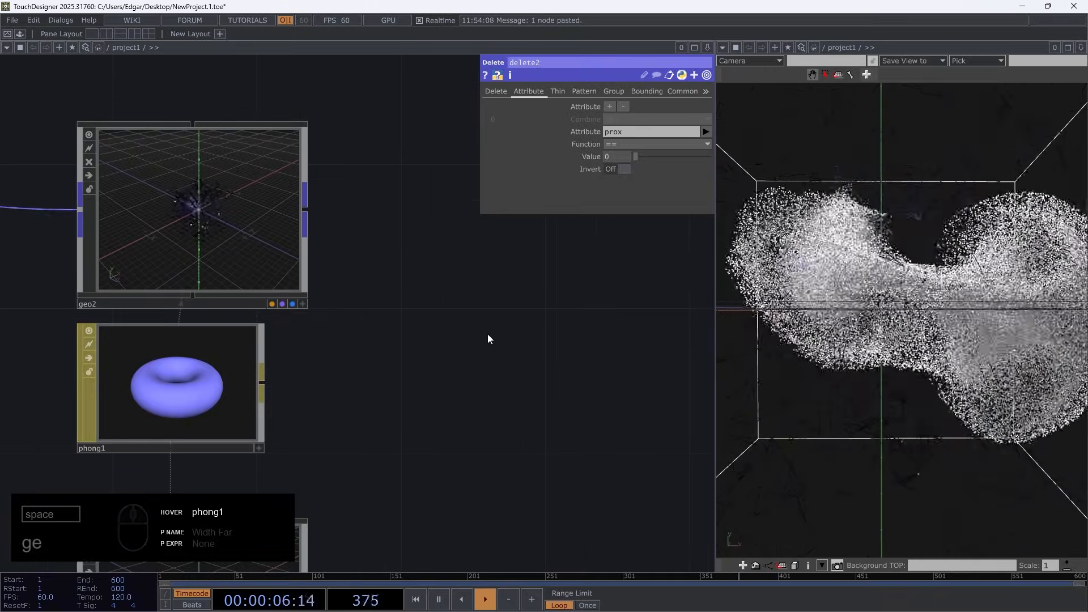
{"action": "scroll", "coordinate": [430, 347], "scroll_direction": "down", "scroll_amount": 3}
{"action": "scroll", "coordinate": [379, 440], "scroll_direction": "up", "scroll_amount": 2}
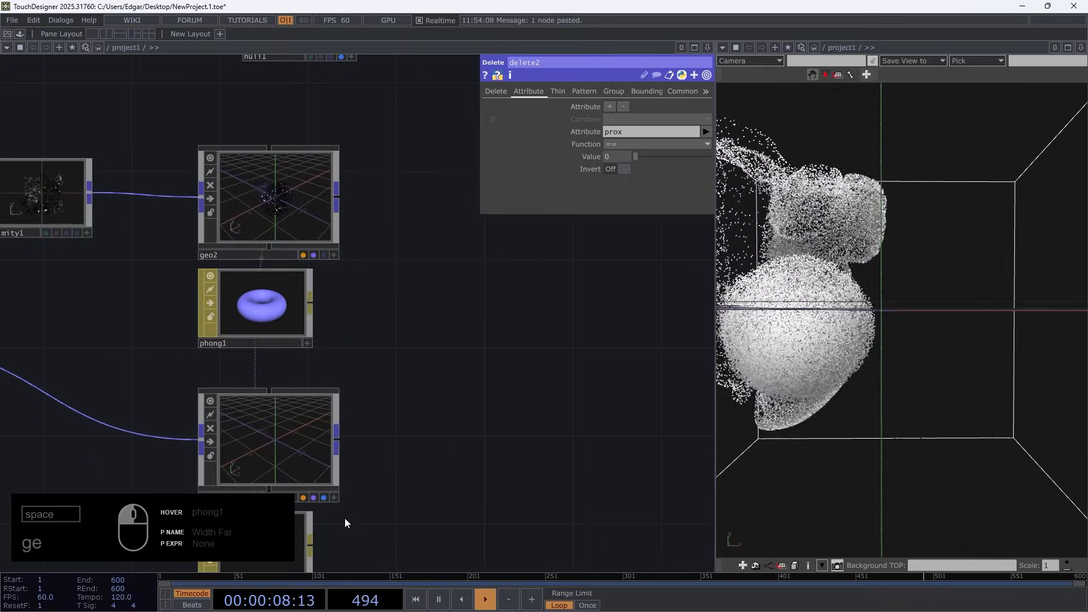
{"action": "left_click", "coordinate": [323, 499]}
{"action": "left_click_drag", "start_coordinate": [431, 447], "coordinate": [411, 421]}
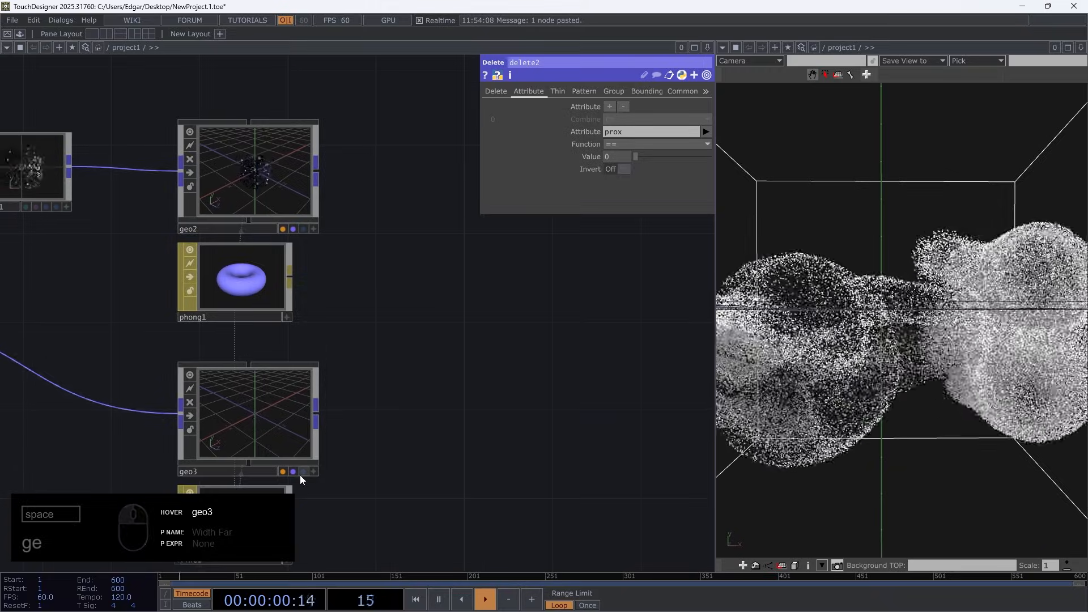
{"action": "left_click", "coordinate": [305, 229]}
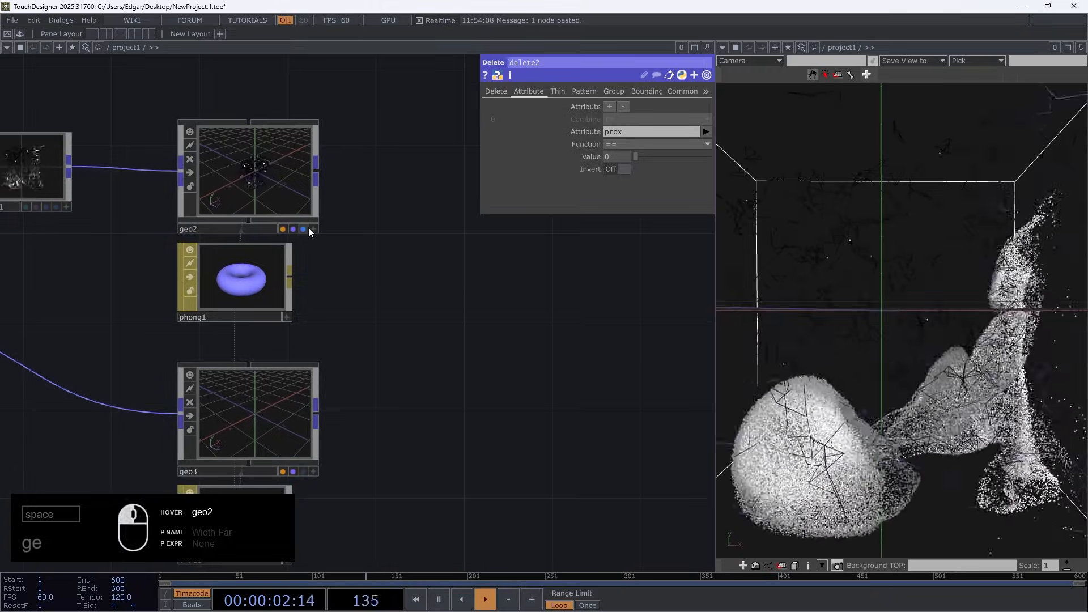
{"action": "left_click", "coordinate": [305, 229]}
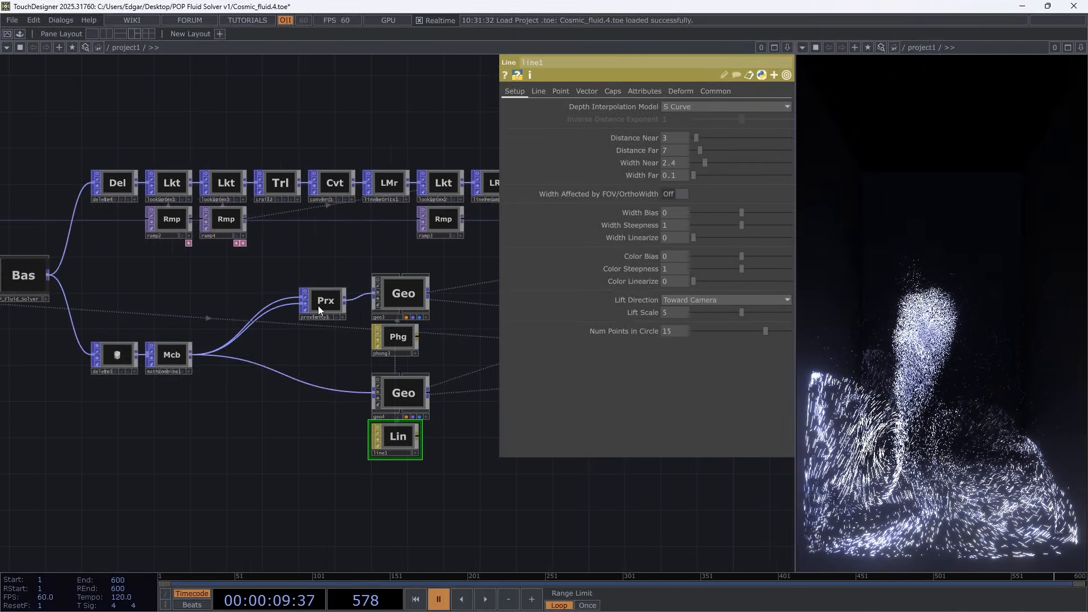
In the Cosmic_fluid.4.toe project, examine proximity1 and the neighbouring geometry network while the simulation plays briefly
{"action": "left_click", "coordinate": [318, 304]}
{"action": "middle_click_drag", "start_coordinate": [566, 451], "coordinate": [346, 416]}
{"action": "key", "text": "space"}
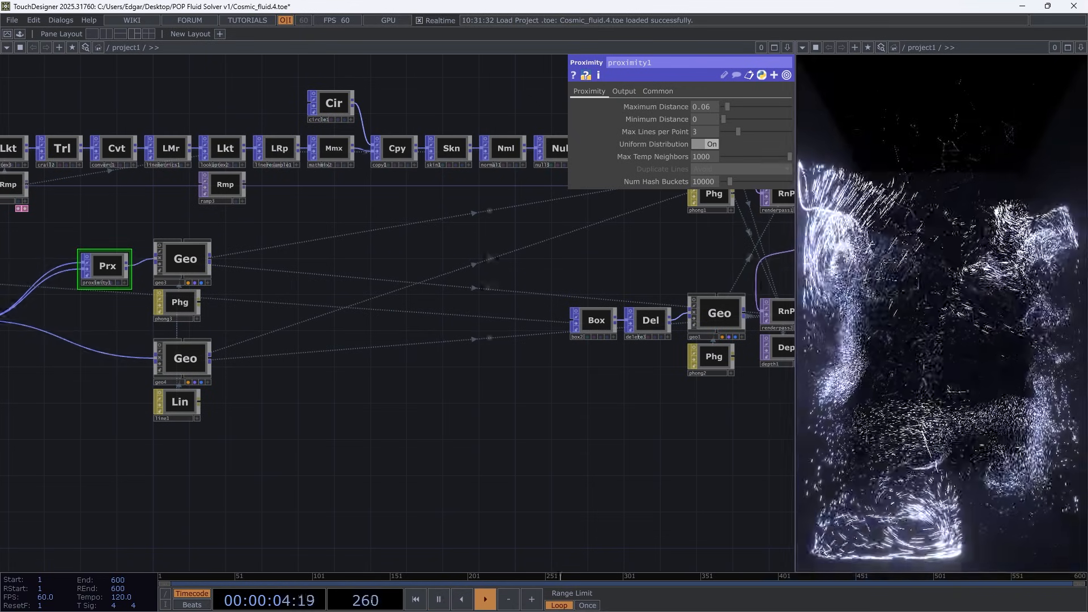
{"action": "key", "text": "space"}
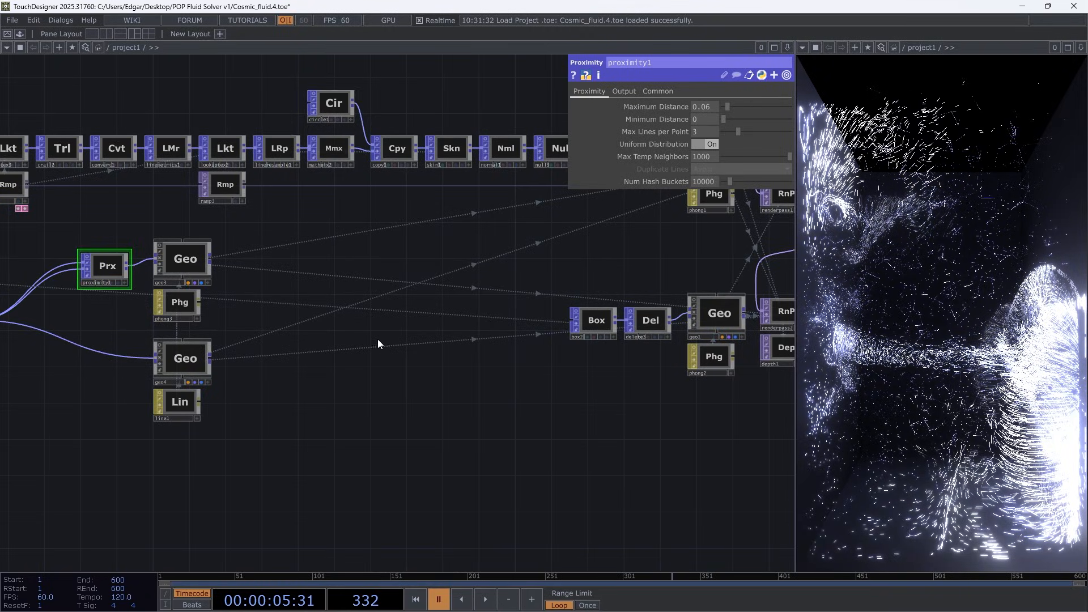
Set both radius values of circle1 to 0.003 and play the simulation briefly
{"action": "left_click_drag", "start_coordinate": [349, 327], "coordinate": [390, 469]}
{"action": "scroll", "coordinate": [379, 262], "scroll_direction": "up", "scroll_amount": 7}
{"action": "left_click", "coordinate": [344, 208]}
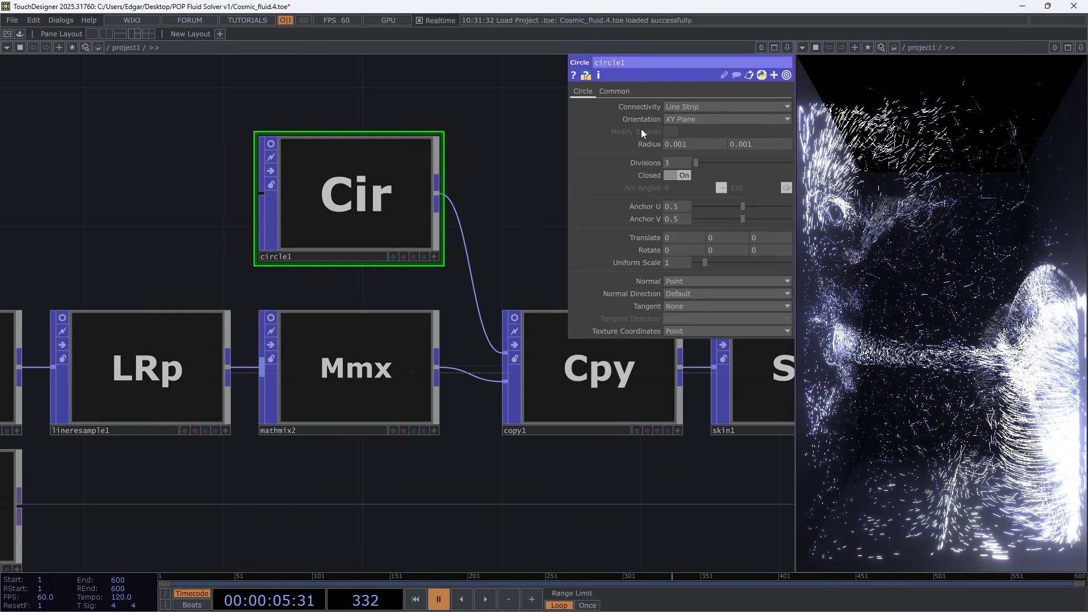
{"action": "middle_click_drag", "start_coordinate": [643, 153], "coordinate": [651, 167]}
{"action": "key", "text": "space"}
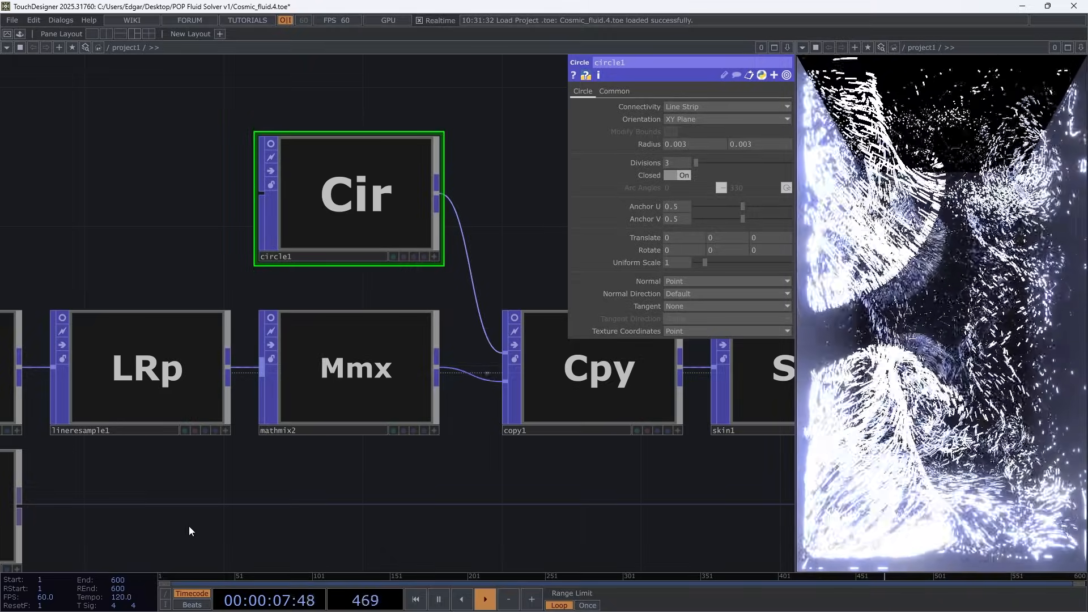
{"action": "key", "text": "space"}
Show the scene in the Geometry Viewer and examine the skinned trails up close and from different angles
{"action": "left_click", "coordinate": [803, 47]}
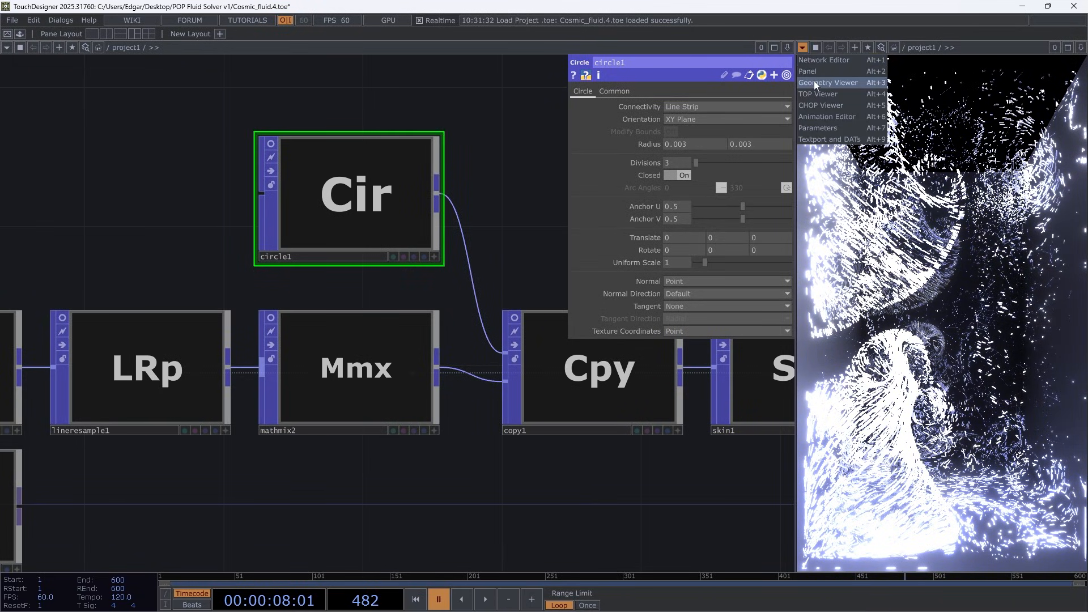
{"action": "left_click", "coordinate": [814, 80]}
{"action": "scroll", "coordinate": [884, 286], "scroll_direction": "up", "scroll_amount": 5}
{"action": "scroll", "coordinate": [953, 211], "scroll_direction": "up", "scroll_amount": 4}
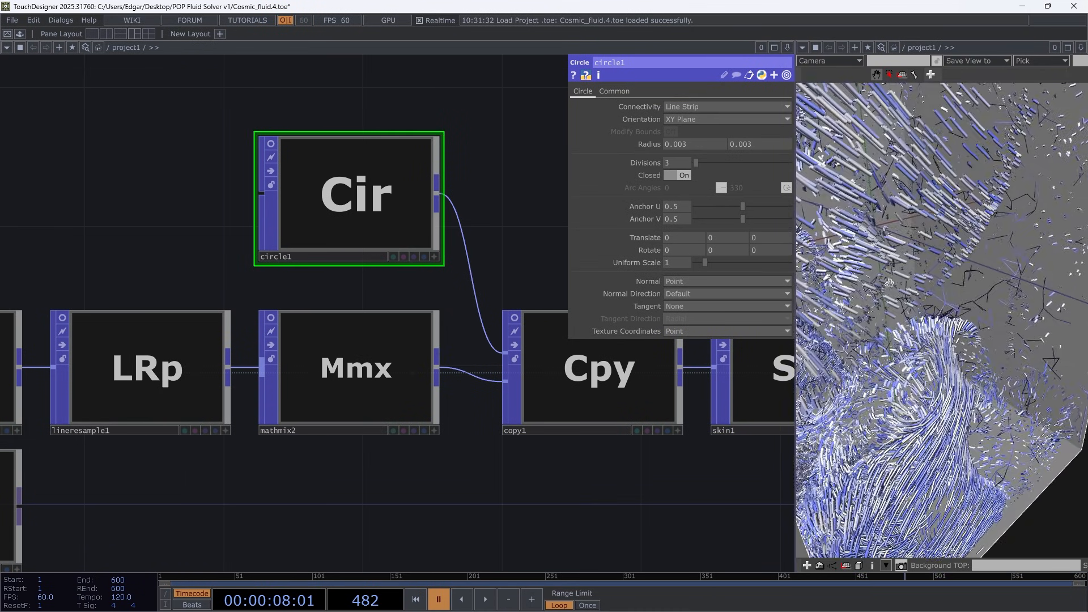
{"action": "scroll", "coordinate": [895, 280], "scroll_direction": "up", "scroll_amount": 5}
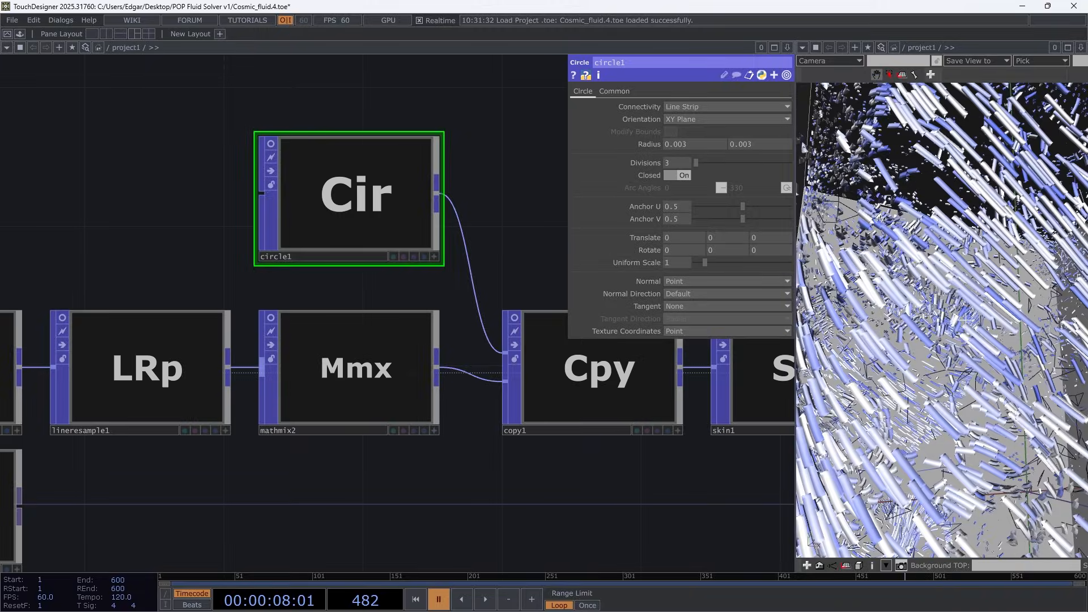
{"action": "left_click_drag", "start_coordinate": [878, 217], "coordinate": [1066, 229]}
{"action": "scroll", "coordinate": [1069, 229], "scroll_direction": "down", "scroll_amount": 10}
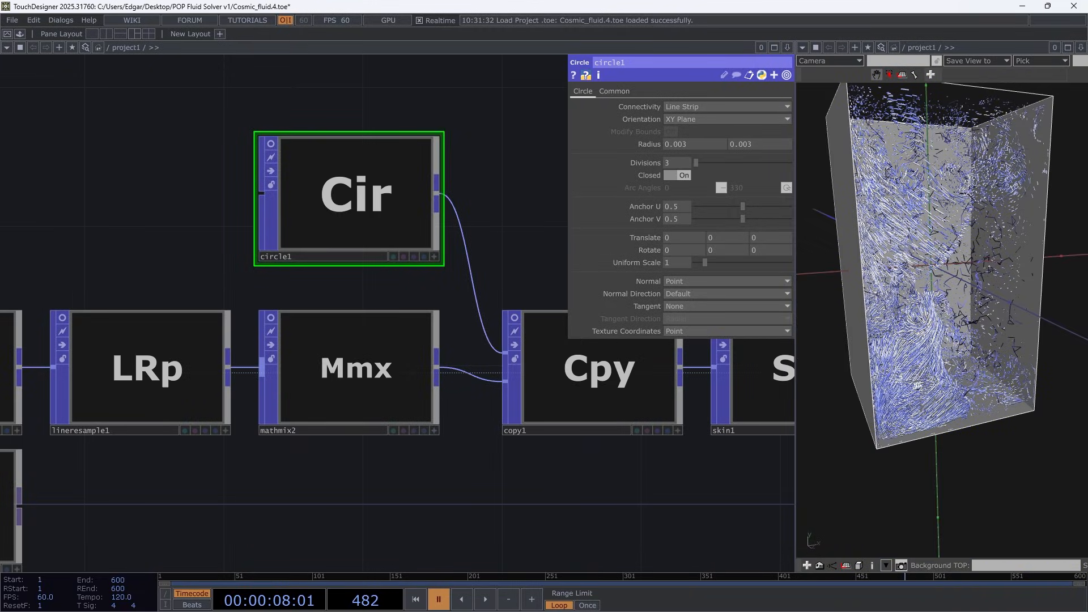
{"action": "scroll", "coordinate": [1069, 229], "scroll_direction": "up", "scroll_amount": 10}
{"action": "scroll", "coordinate": [1068, 229], "scroll_direction": "down", "scroll_amount": 6}
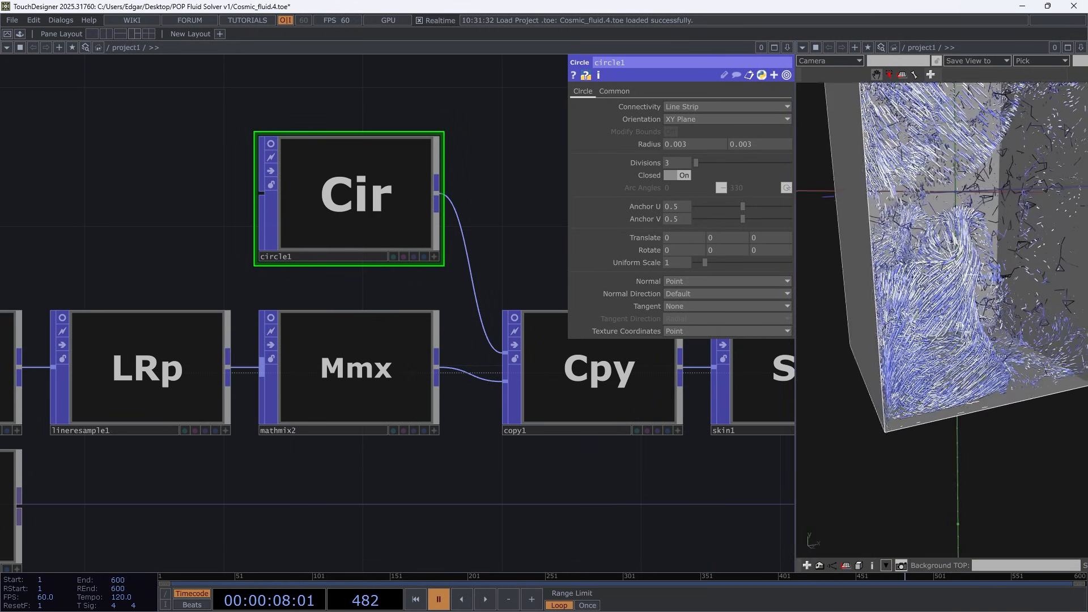
Return the viewer pane to the TOP Viewer and lower circle1's radius while the simulation plays
{"action": "left_click", "coordinate": [803, 47]}
{"action": "left_click", "coordinate": [816, 94]}
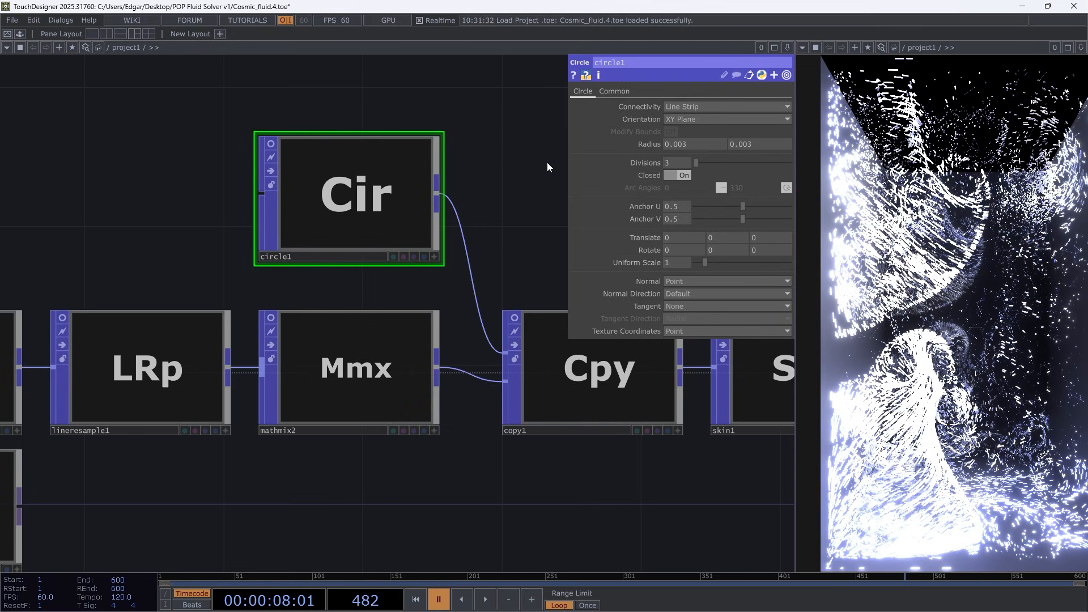
{"action": "key", "text": "space"}
{"action": "middle_click_drag", "start_coordinate": [652, 143], "coordinate": [641, 149]}
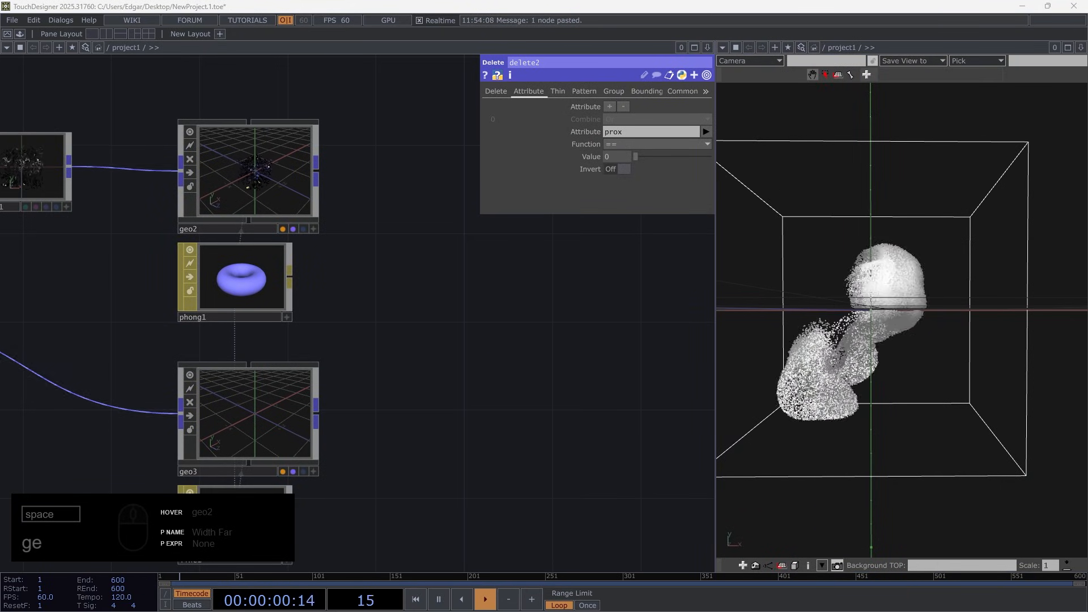
Switch from the NewProject network to Chrome and examine the Patreon post "Skin your Trails (or lines in general)" down to its project link
{"action": "key", "text": "h"}
{"action": "key", "text": "alt+Tab"}
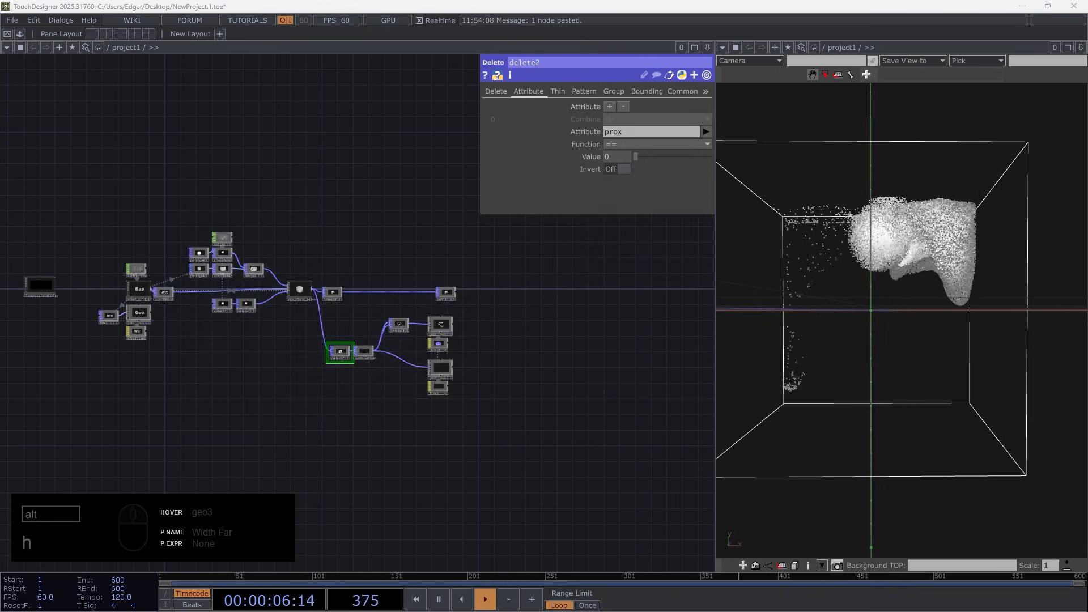
{"action": "key", "text": "super"}
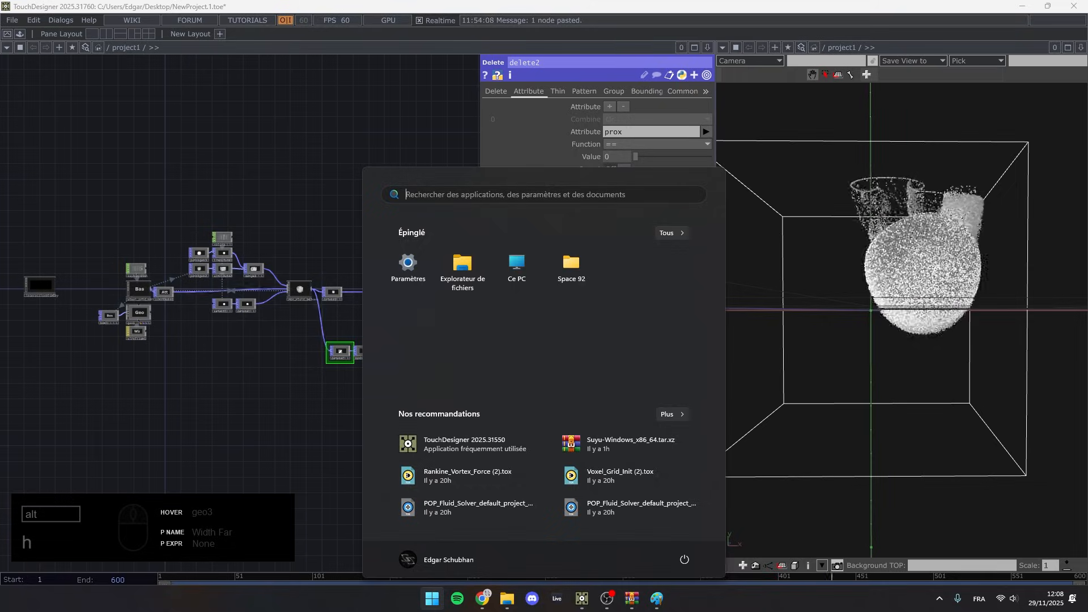
{"action": "left_click", "coordinate": [481, 602]}
{"action": "left_click", "coordinate": [222, 11]}
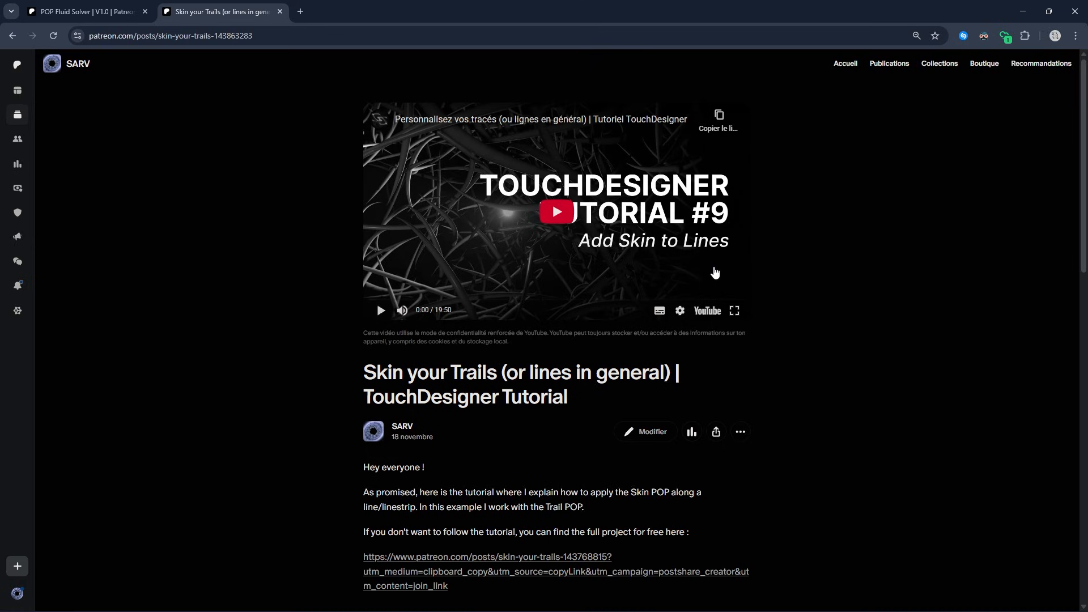
{"action": "scroll", "coordinate": [779, 289], "scroll_direction": "down", "scroll_amount": 3}
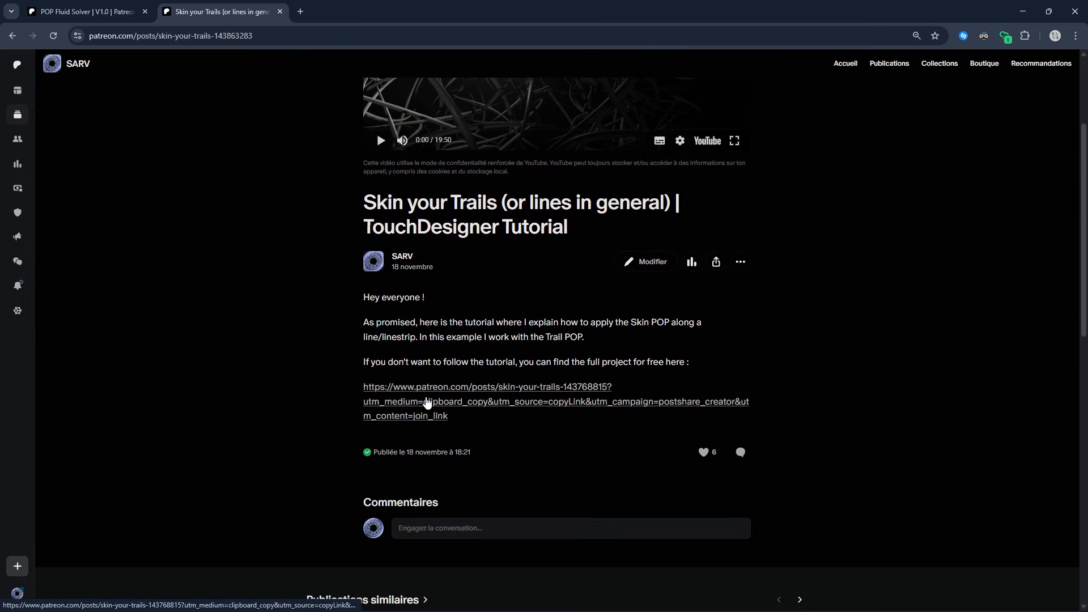
Open the Skin Your Trails project post from the link, examine it down to its SkinYourTrails.toe attachment, and return to the TouchDesigner network
{"action": "left_click", "coordinate": [428, 403]}
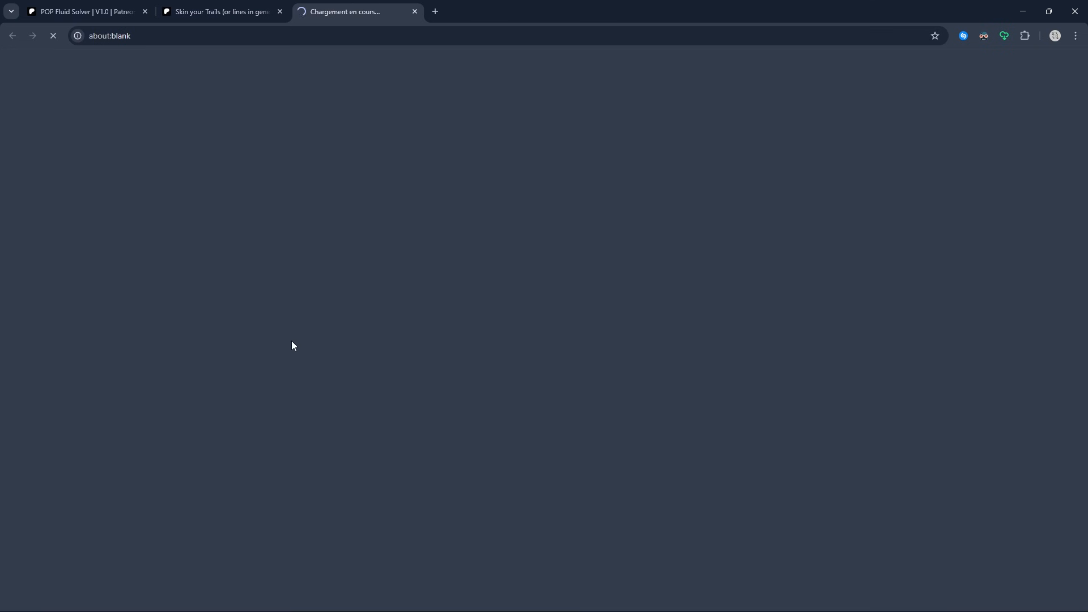
{"action": "scroll", "coordinate": [297, 324], "scroll_direction": "down", "scroll_amount": 3}
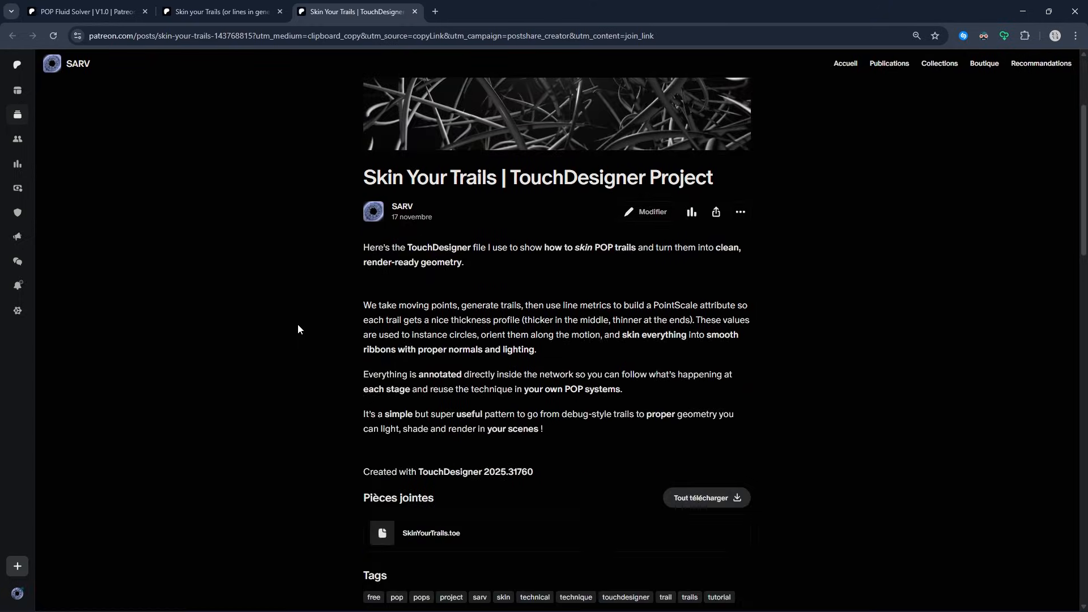
{"action": "scroll", "coordinate": [297, 329], "scroll_direction": "down", "scroll_amount": 4}
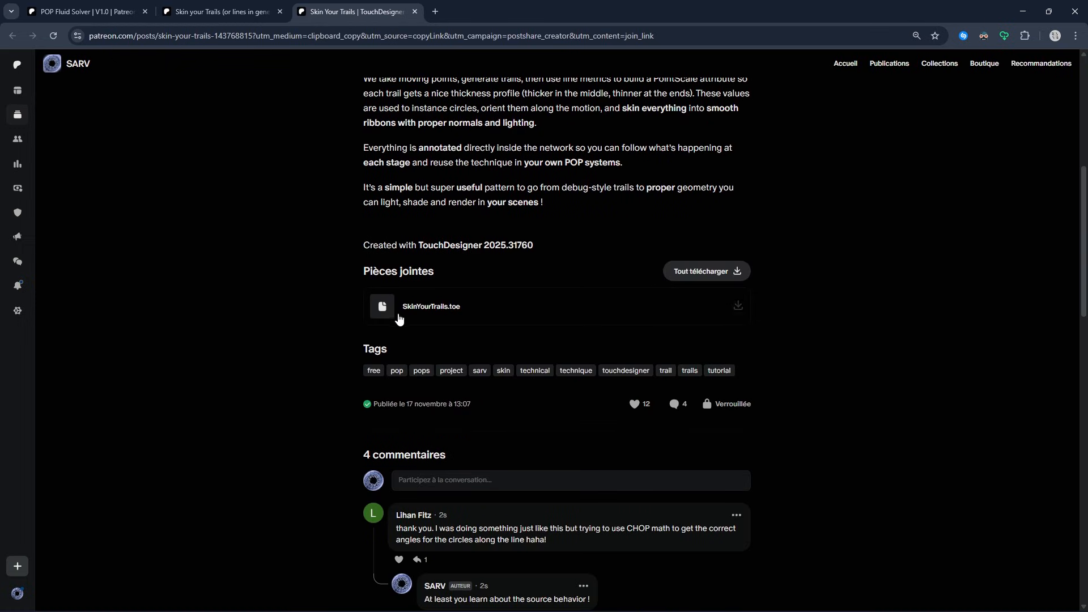
{"action": "scroll", "coordinate": [399, 319], "scroll_direction": "up", "scroll_amount": 7}
{"action": "left_click", "coordinate": [216, 11]}
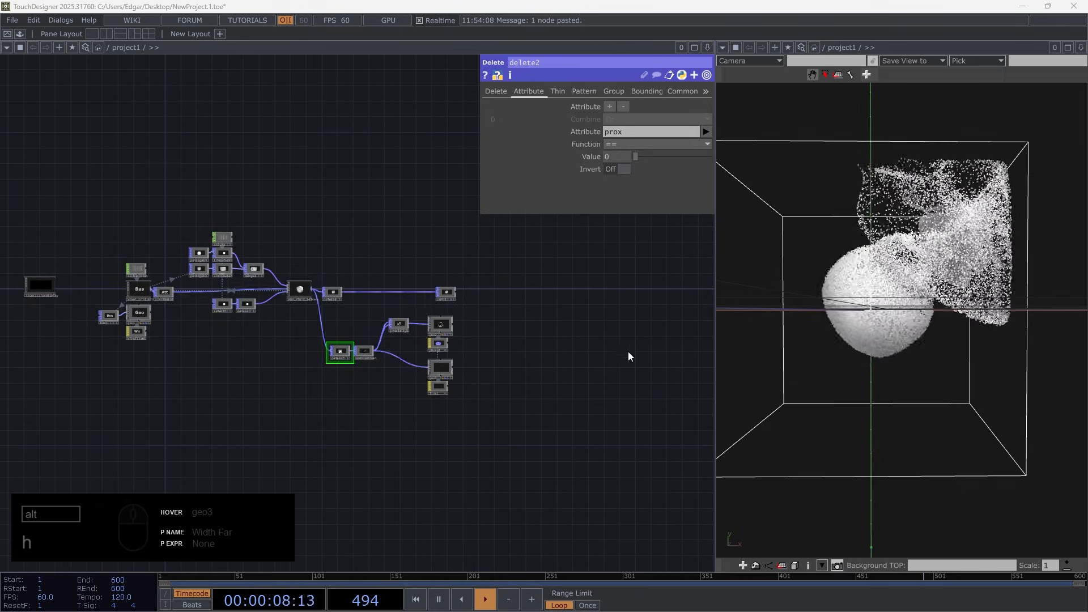
Move the proximity branch, from delete2 to its two geometry components and materials, further down the network, away from the null1 branch
{"action": "scroll", "coordinate": [428, 322], "scroll_direction": "up", "scroll_amount": 5}
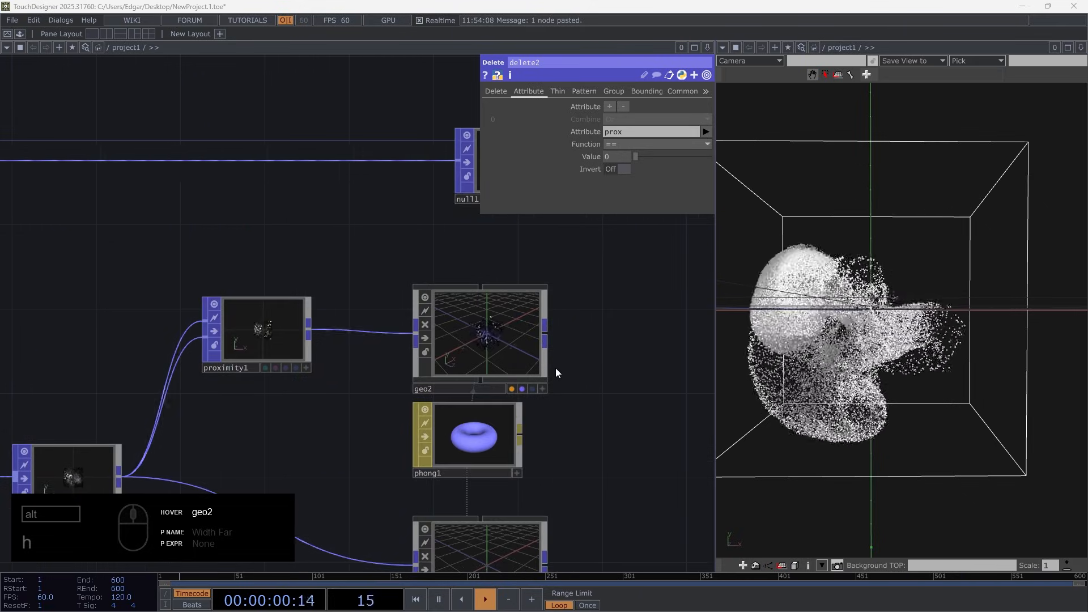
{"action": "left_click_drag", "start_coordinate": [397, 611], "coordinate": [468, 3]}
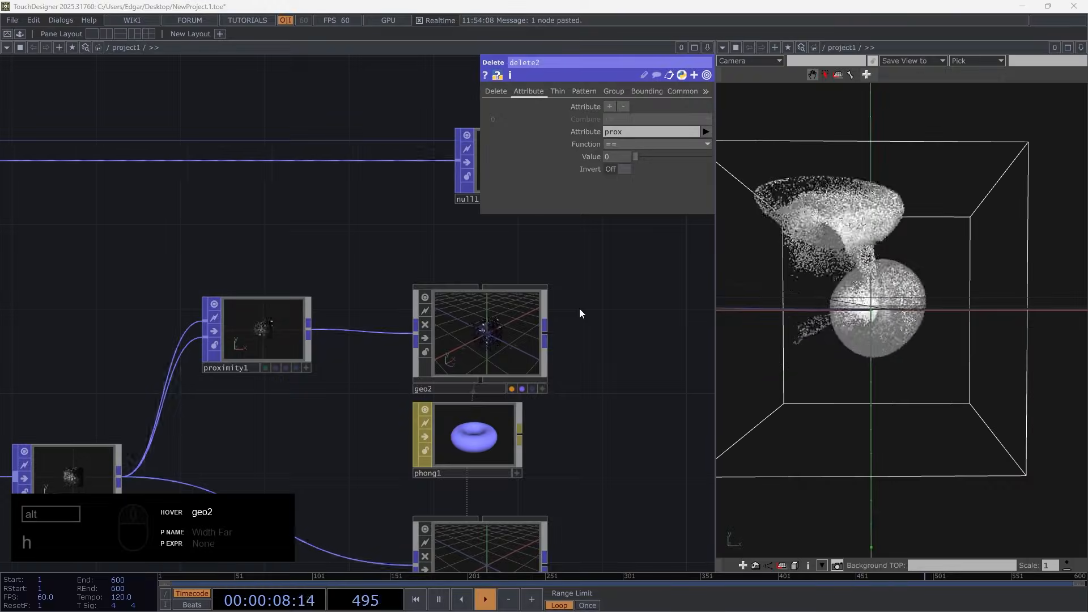
{"action": "scroll", "coordinate": [563, 391], "scroll_direction": "down", "scroll_amount": 5}
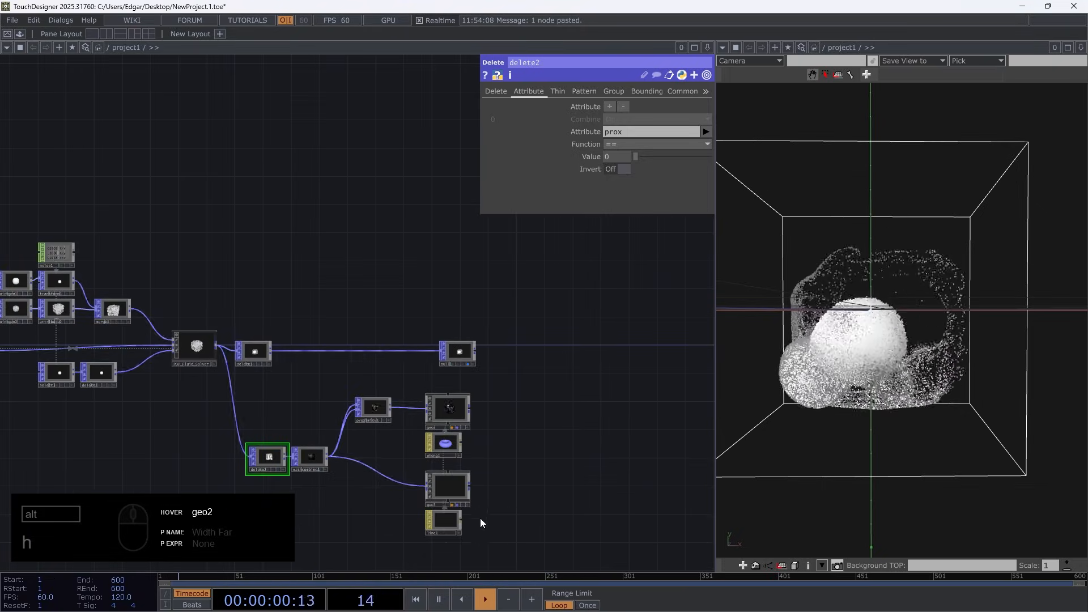
{"action": "right_click_drag", "start_coordinate": [240, 398], "coordinate": [237, 395]}
{"action": "left_click_drag", "start_coordinate": [444, 409], "coordinate": [449, 475]}
{"action": "left_click", "coordinate": [379, 370]}
Insert a Trail POP between delete3 and null1
{"action": "scroll", "coordinate": [379, 373], "scroll_direction": "up", "scroll_amount": 5}
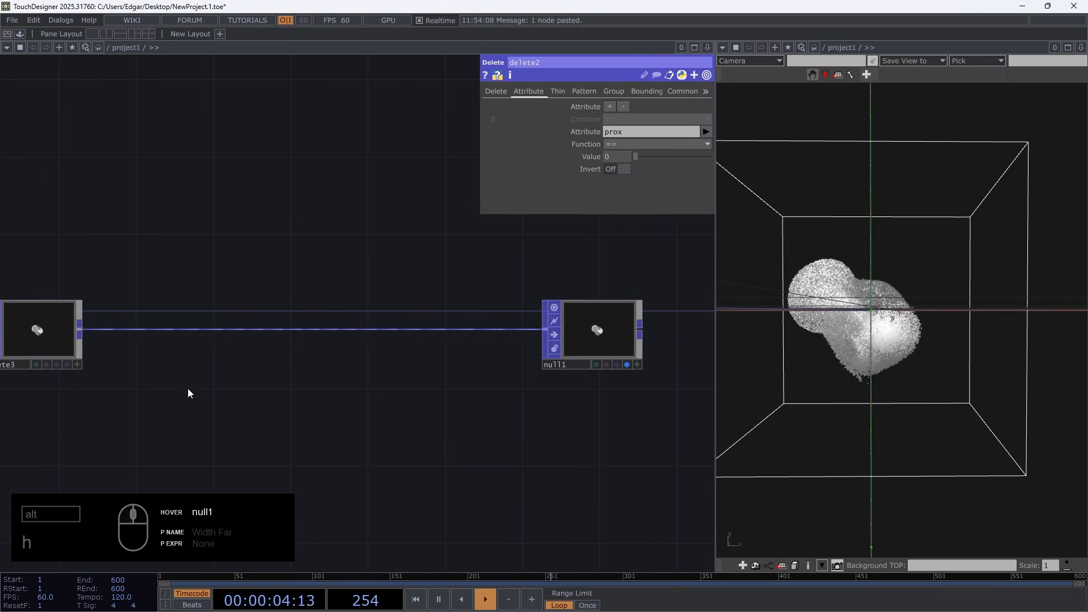
{"action": "left_click_drag", "start_coordinate": [24, 348], "coordinate": [419, 424]}
{"action": "scroll", "coordinate": [464, 429], "scroll_direction": "up", "scroll_amount": 6}
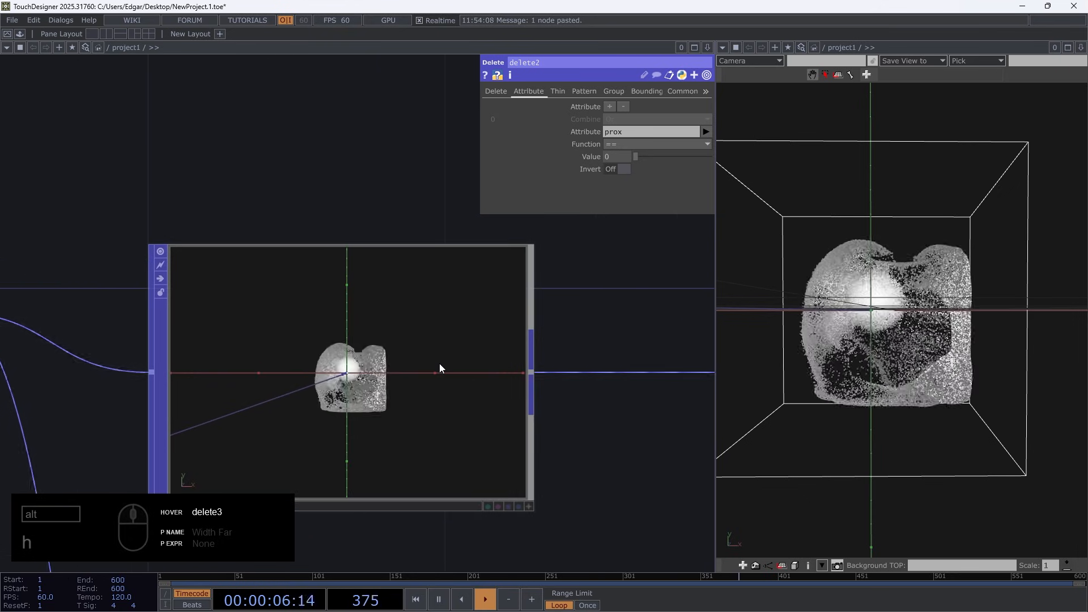
{"action": "right_click", "coordinate": [532, 372]}
{"action": "type", "text": "tr"}
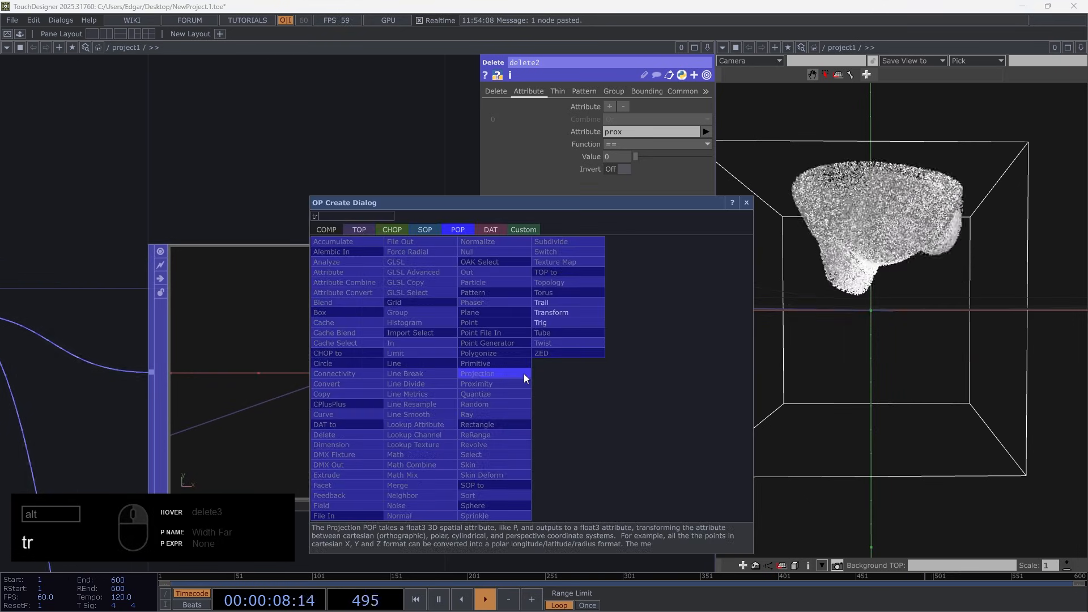
{"action": "left_click", "coordinate": [556, 311]}
{"action": "left_click", "coordinate": [617, 373]}
{"action": "scroll", "coordinate": [590, 497], "scroll_direction": "down", "scroll_amount": 5}
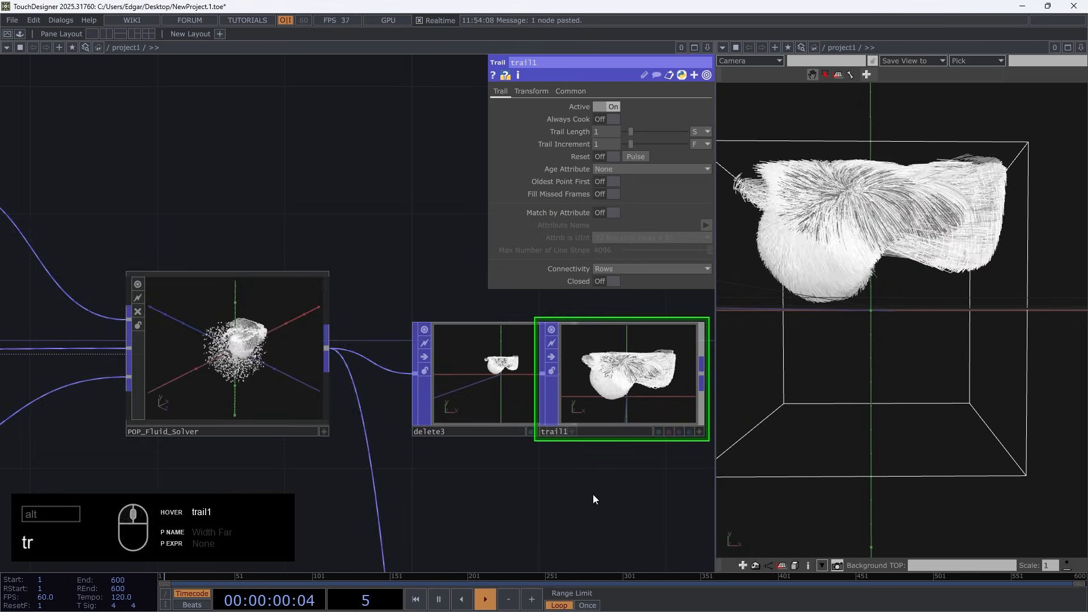
{"action": "scroll", "coordinate": [493, 340], "scroll_direction": "up", "scroll_amount": 2}
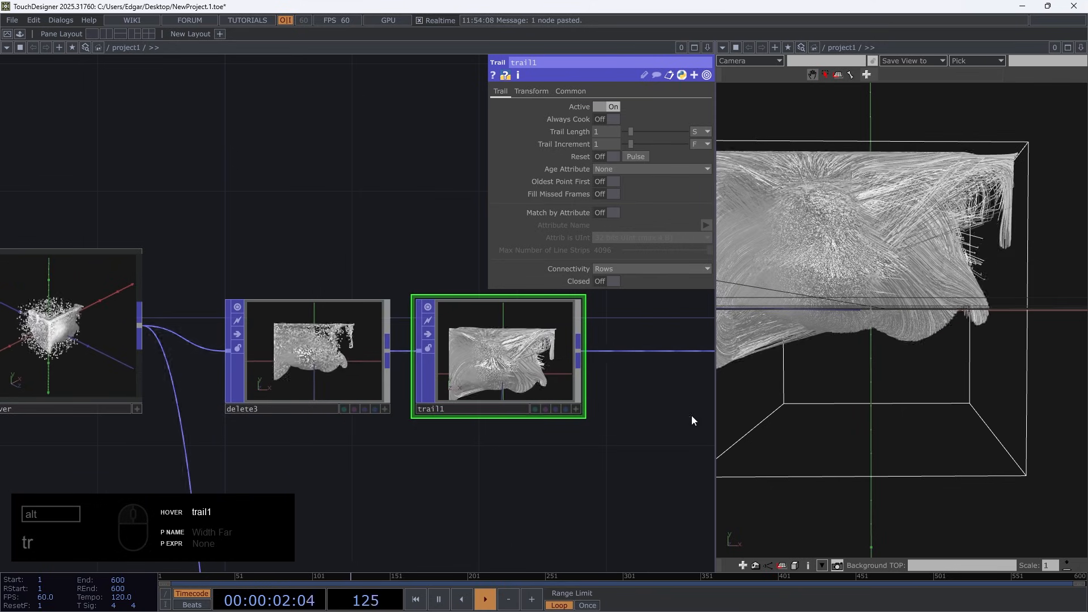
Set the Trail Length of trail1 to 0.1 seconds
{"action": "left_click_drag", "start_coordinate": [868, 357], "coordinate": [816, 397]}
{"action": "left_click_drag", "start_coordinate": [981, 363], "coordinate": [881, 361]}
{"action": "scroll", "coordinate": [881, 361], "scroll_direction": "up", "scroll_amount": 5}
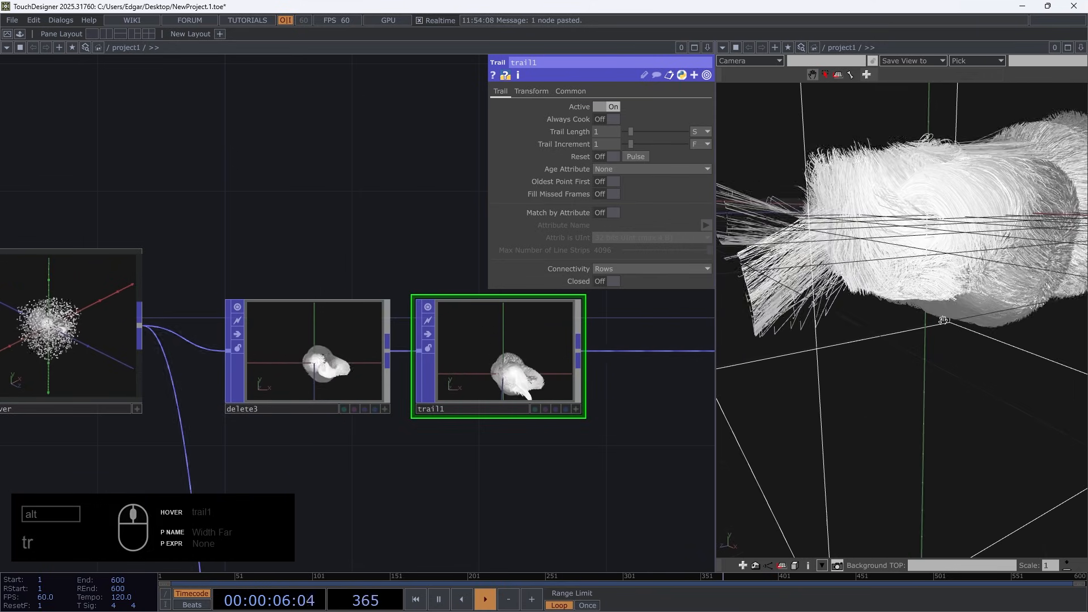
{"action": "left_click", "coordinate": [604, 133]}
{"action": "type", "text": "0.1"}
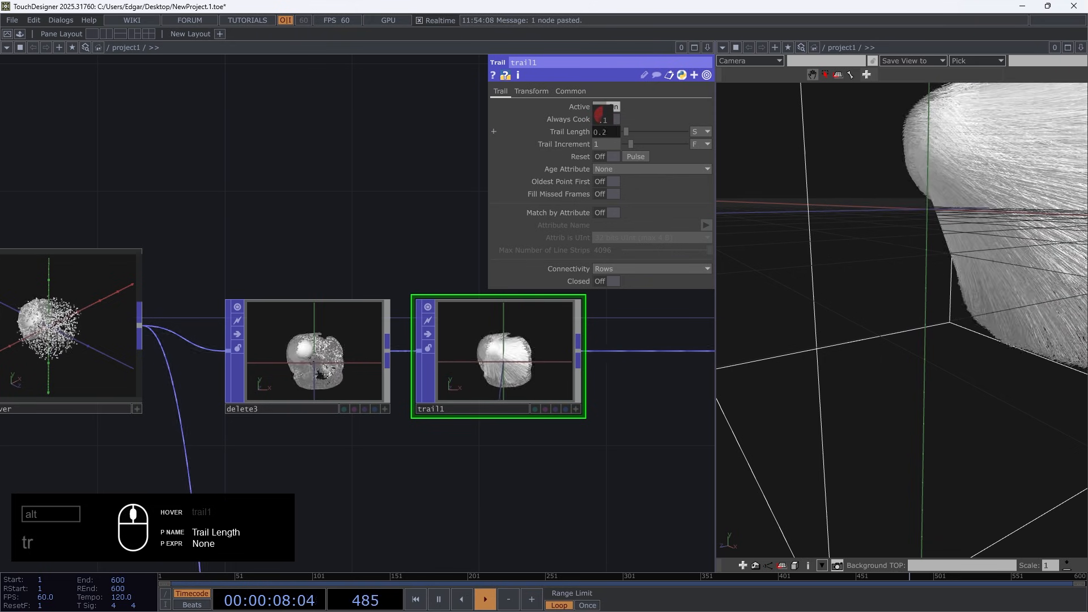
{"action": "key", "text": "Return"}
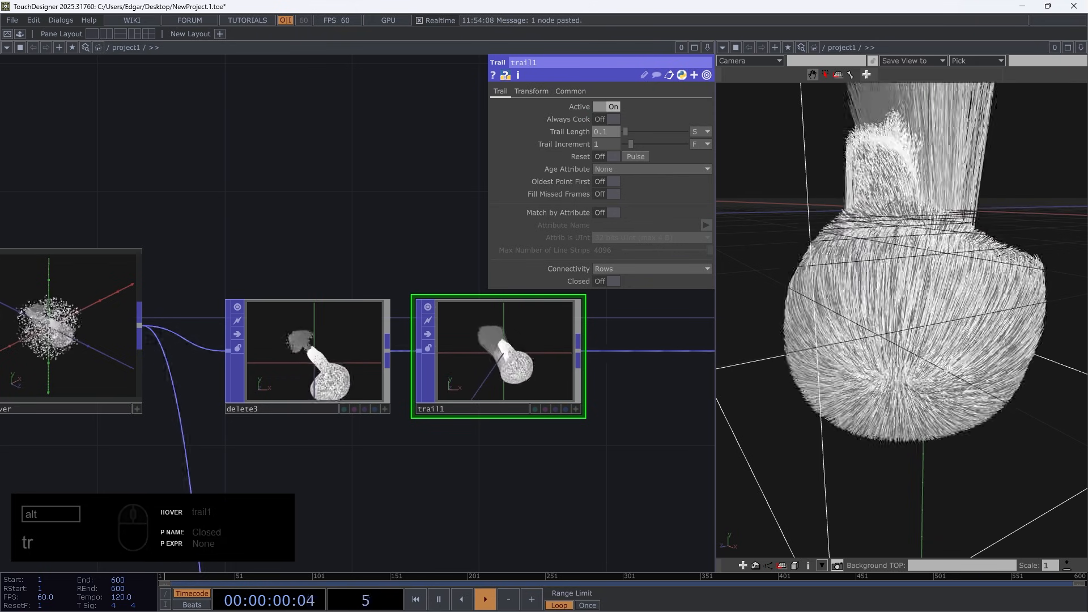
Pause and replay the simulation to examine the short particle trails from different angles and up close
{"action": "key", "text": "space"}
{"action": "left_click_drag", "start_coordinate": [919, 386], "coordinate": [870, 243]}
{"action": "key", "text": "space"}
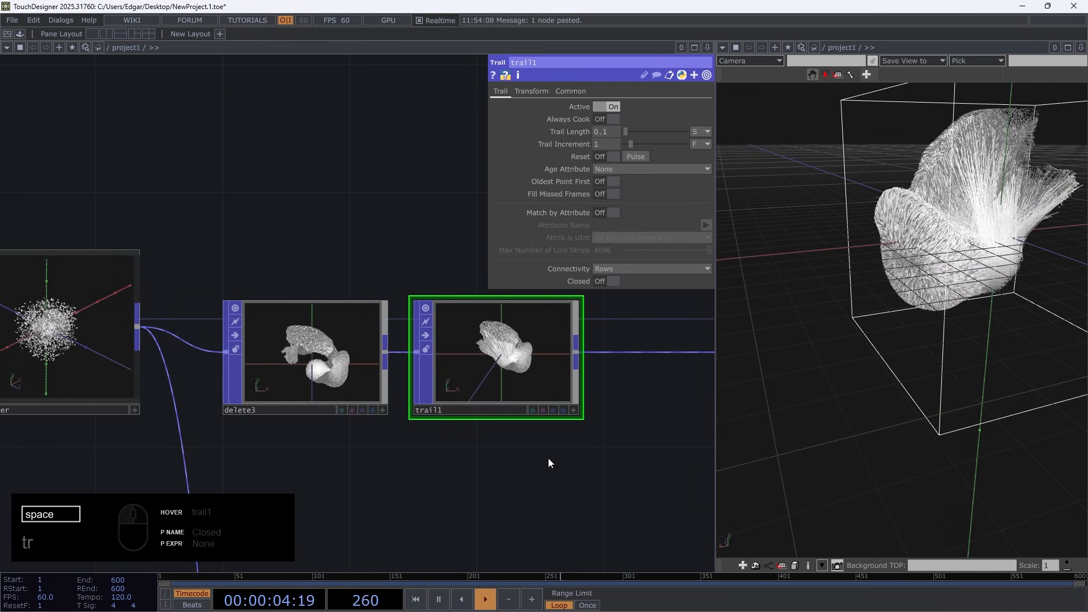
{"action": "key", "text": "space"}
{"action": "left_click_drag", "start_coordinate": [884, 329], "coordinate": [902, 321]}
{"action": "scroll", "coordinate": [902, 322], "scroll_direction": "up", "scroll_amount": 10}
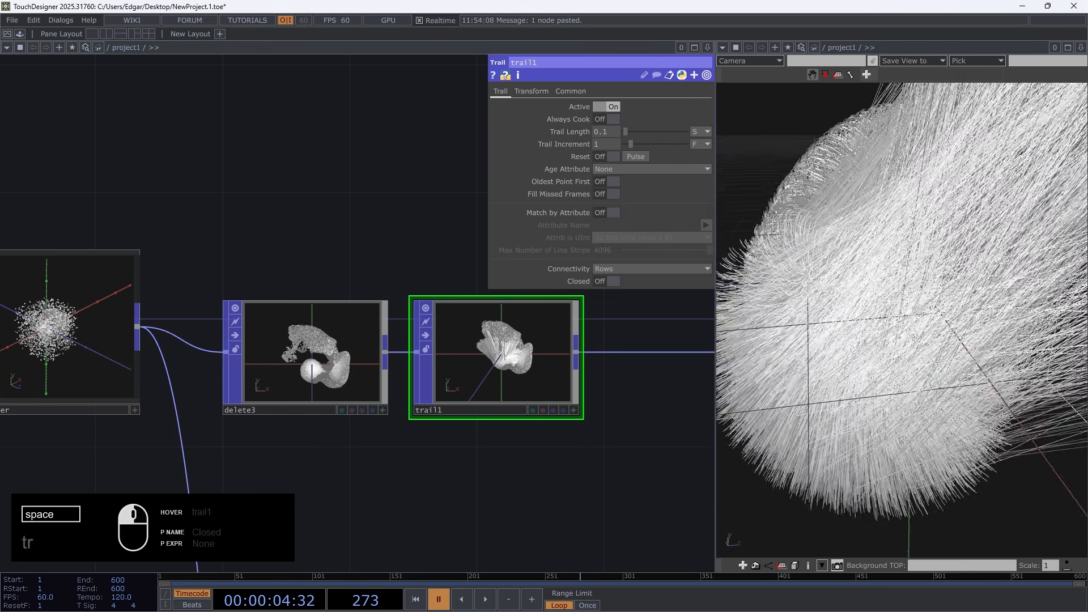
Examine the particle life parameters of POP_Fluid_Solver and the settings of trail1 alongside the trails
{"action": "left_click", "coordinate": [127, 280]}
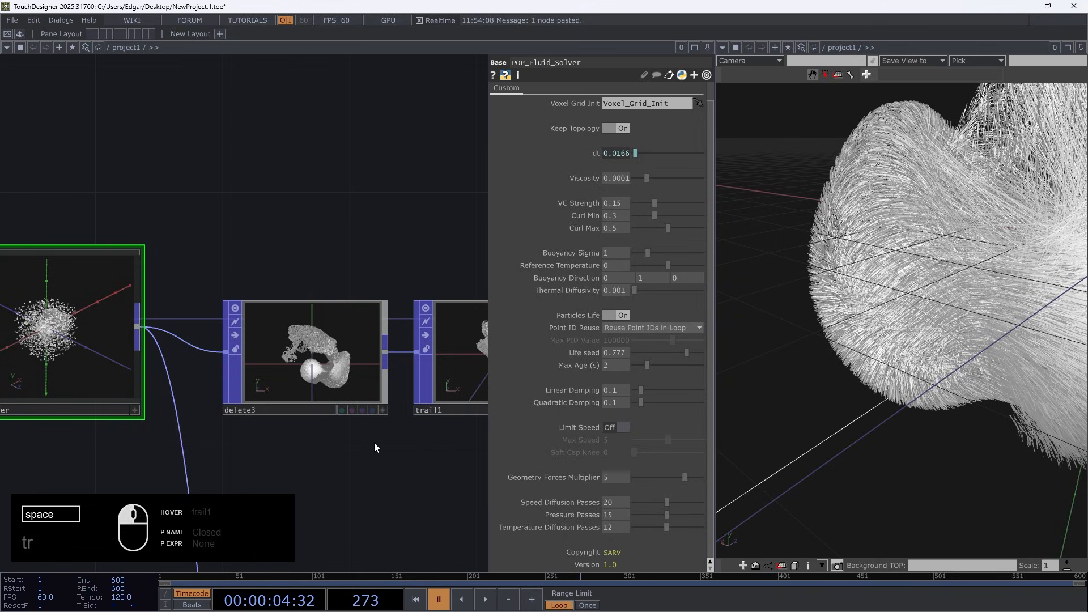
{"action": "scroll", "coordinate": [227, 173], "scroll_direction": "down", "scroll_amount": 5}
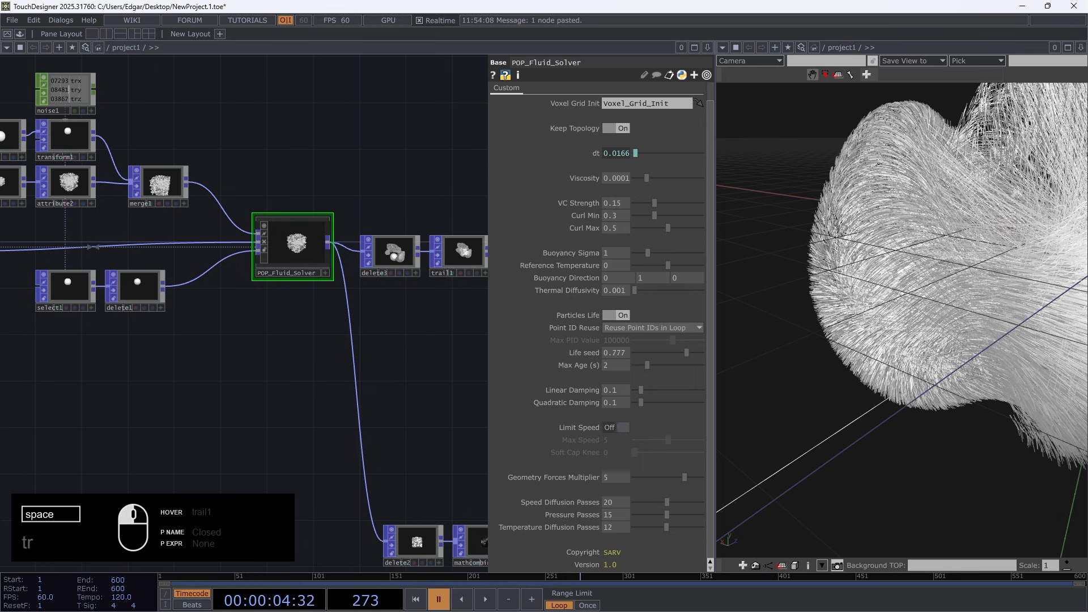
{"action": "left_click_drag", "start_coordinate": [1017, 193], "coordinate": [857, 255]}
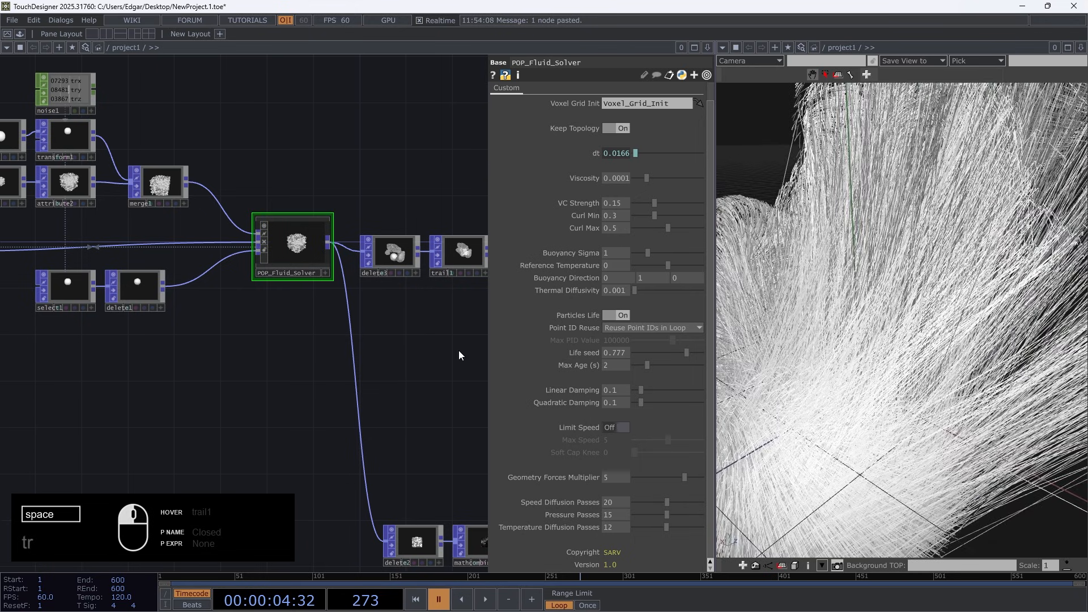
{"action": "left_click_drag", "start_coordinate": [450, 354], "coordinate": [345, 404]}
{"action": "scroll", "coordinate": [347, 347], "scroll_direction": "up", "scroll_amount": 5}
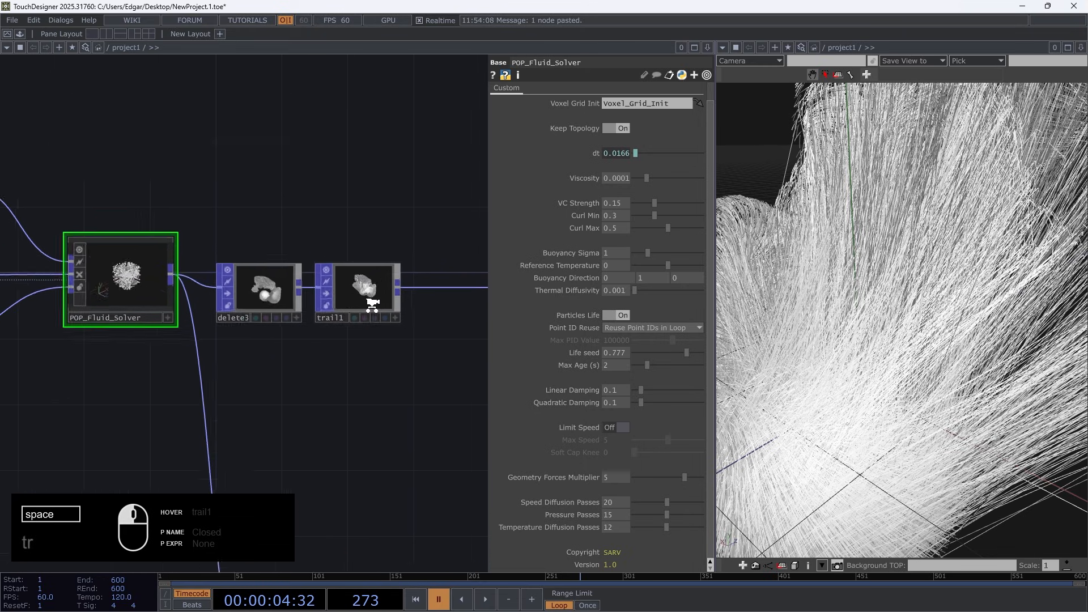
{"action": "left_click", "coordinate": [384, 277]}
{"action": "key", "text": "space"}
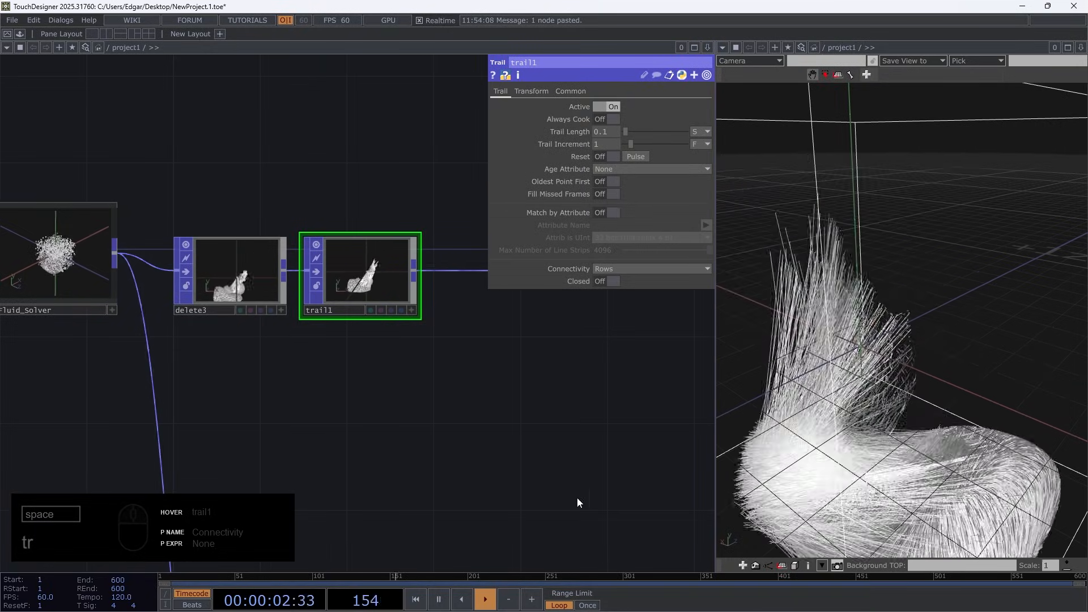
{"action": "left_click_drag", "start_coordinate": [21, 349], "coordinate": [151, 352]}
{"action": "left_click", "coordinate": [187, 270]}
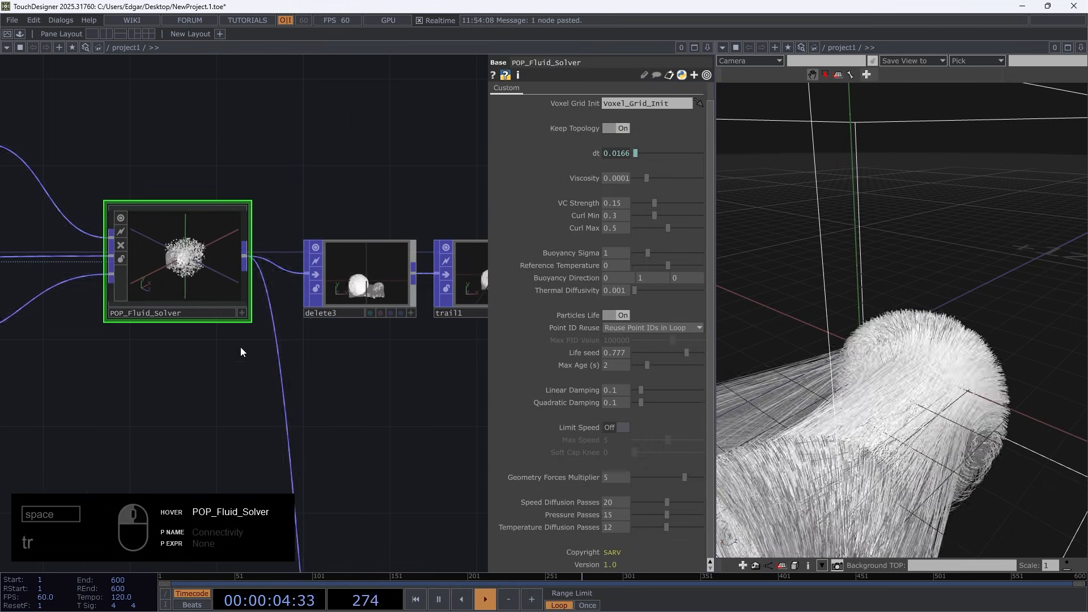
{"action": "left_click_drag", "start_coordinate": [411, 413], "coordinate": [282, 412]}
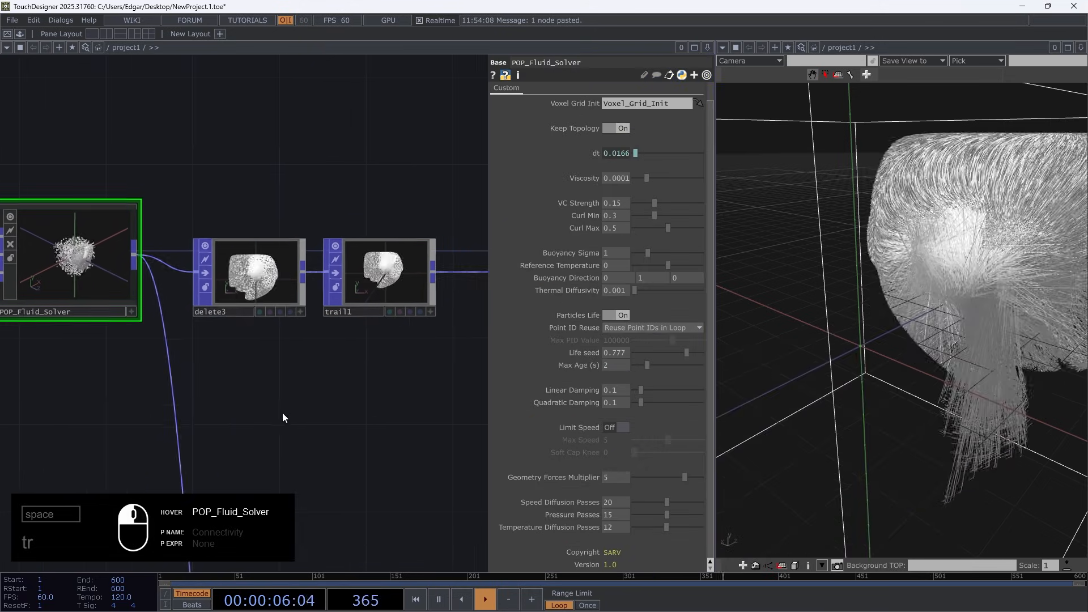
Add a standalone Particle POP to check its Point Id Reuse parameter, and delete it again
{"action": "double_click", "coordinate": [298, 192]}
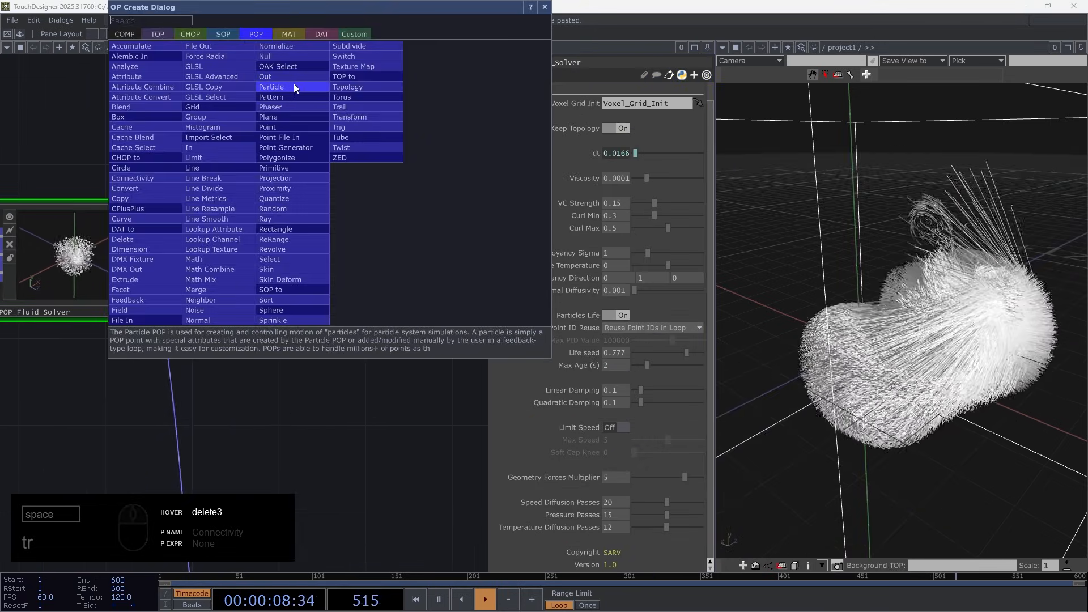
{"action": "left_click", "coordinate": [300, 86]}
{"action": "left_click", "coordinate": [301, 85]}
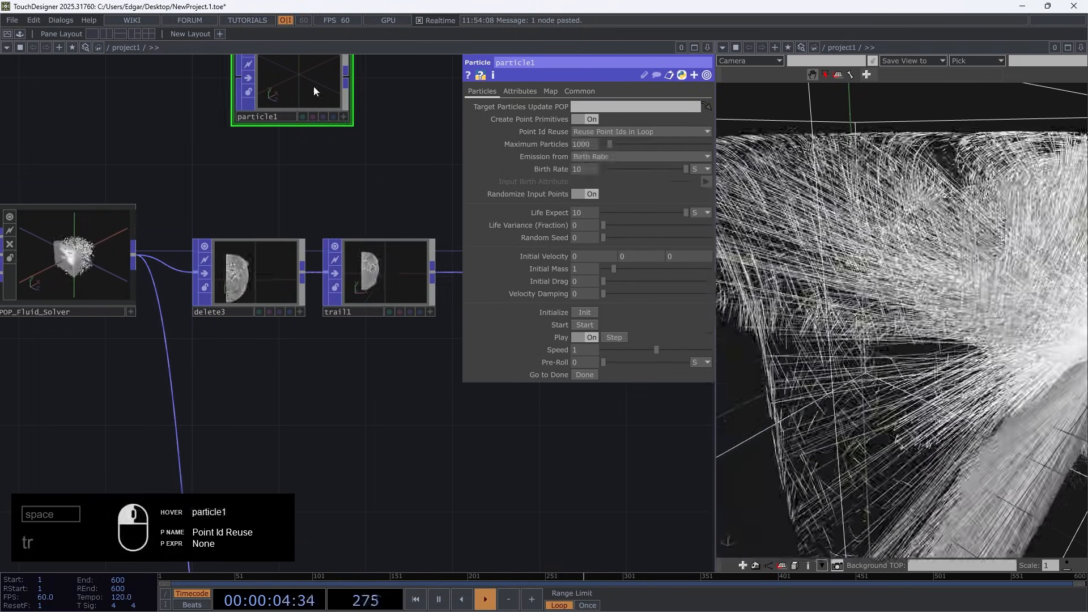
{"action": "key", "text": "Delete"}
Set Point ID Reuse of POP_Fluid_Solver to Don't Reuse Point IDs and check the point attributes in the info of delete3
{"action": "left_click", "coordinate": [105, 243]}
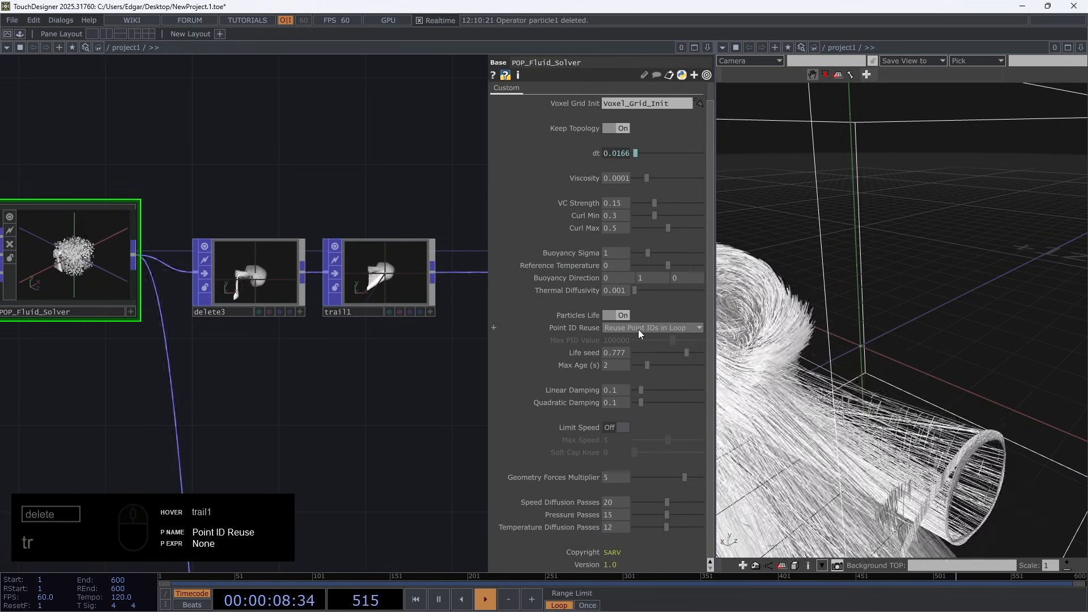
{"action": "left_click", "coordinate": [638, 328]}
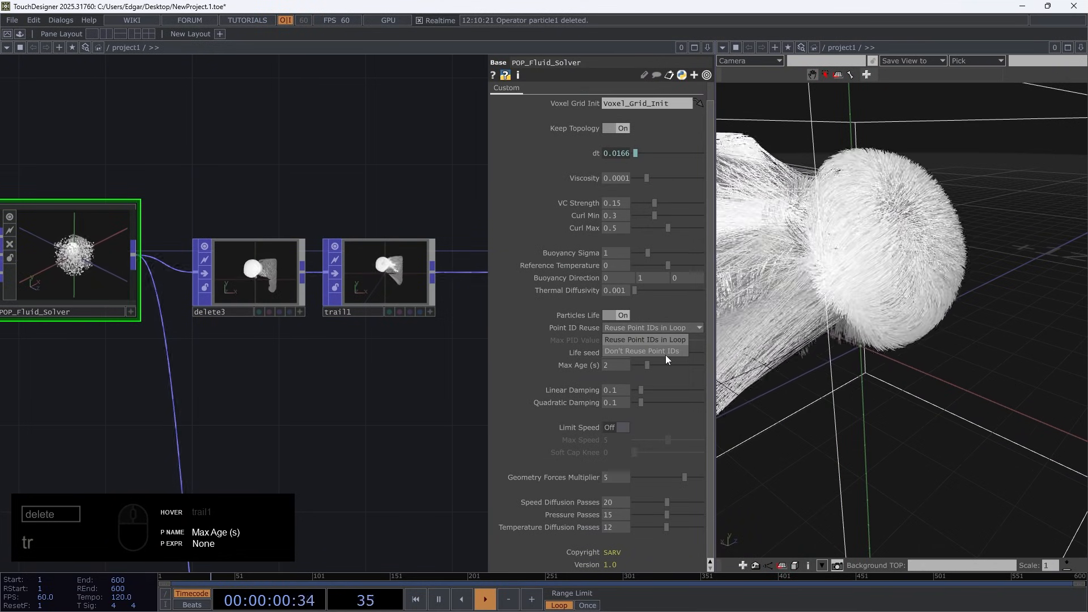
{"action": "left_click", "coordinate": [665, 355]}
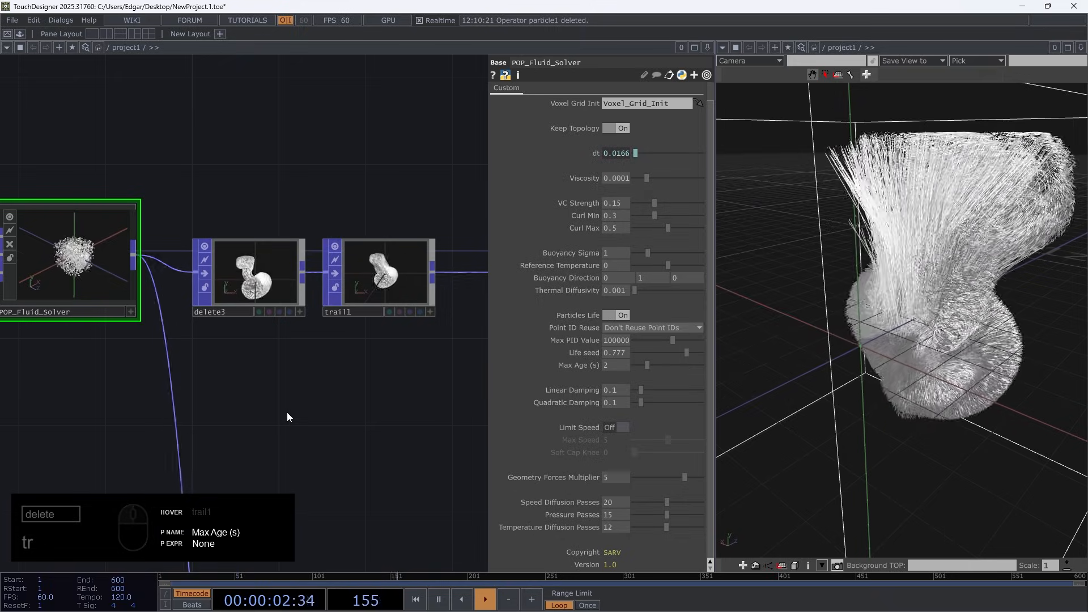
{"action": "middle_click", "coordinate": [252, 292]}
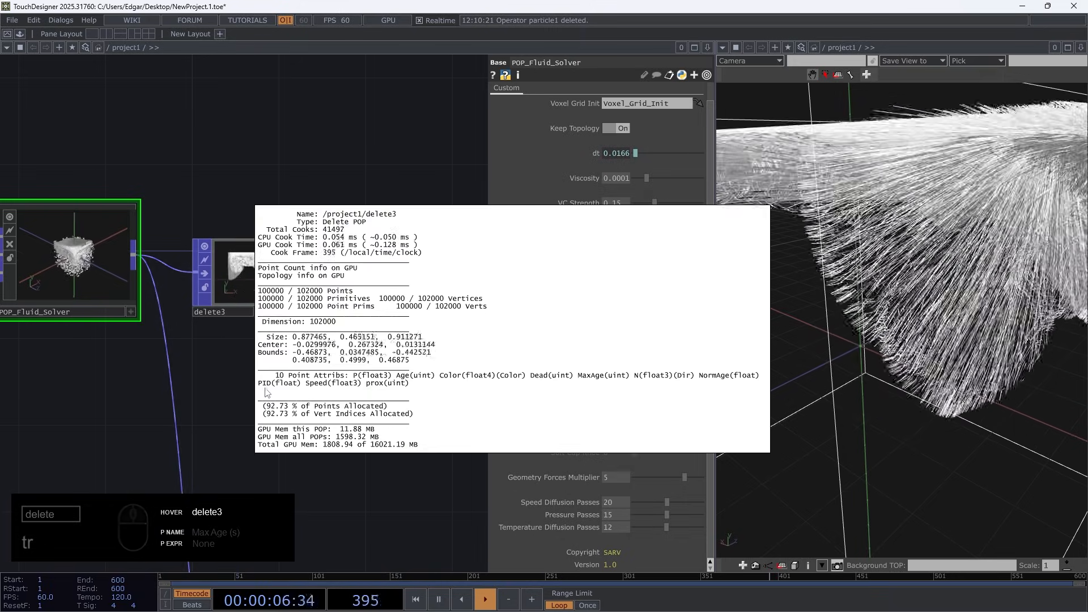
{"action": "left_click", "coordinate": [208, 393]}
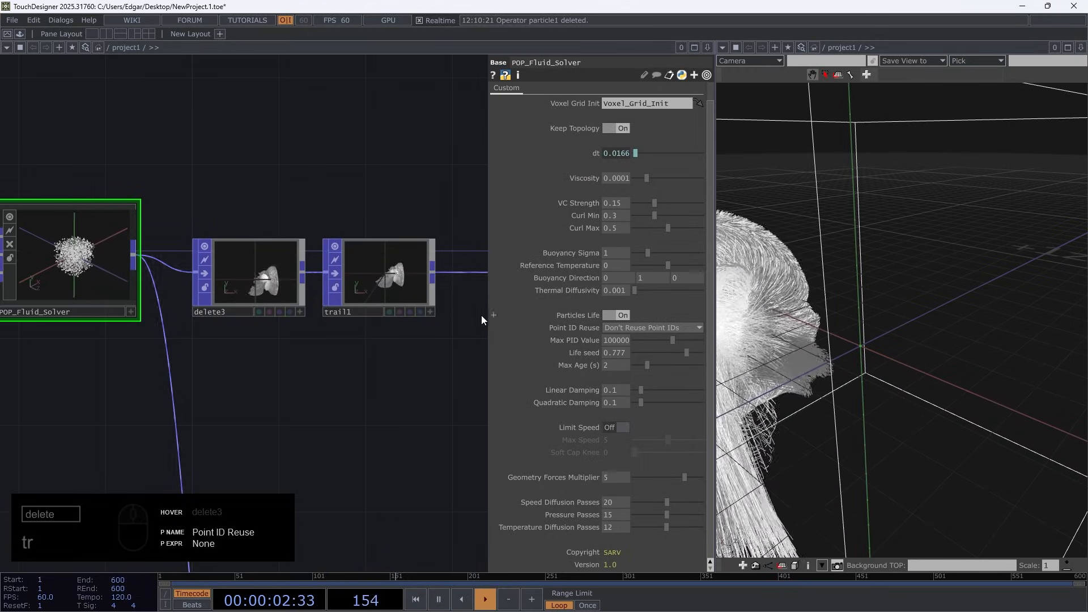
Turn on Match by Attribute for trail1 and choose PID as the attribute name
{"action": "left_click", "coordinate": [394, 278]}
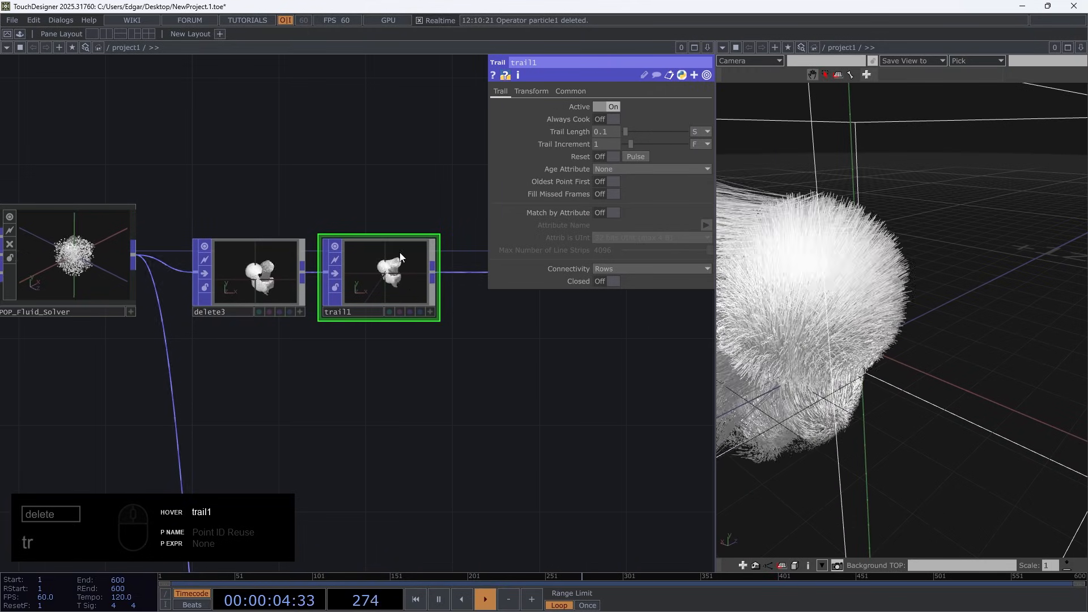
{"action": "scroll", "coordinate": [419, 259], "scroll_direction": "up", "scroll_amount": 3}
{"action": "left_click", "coordinate": [604, 212]}
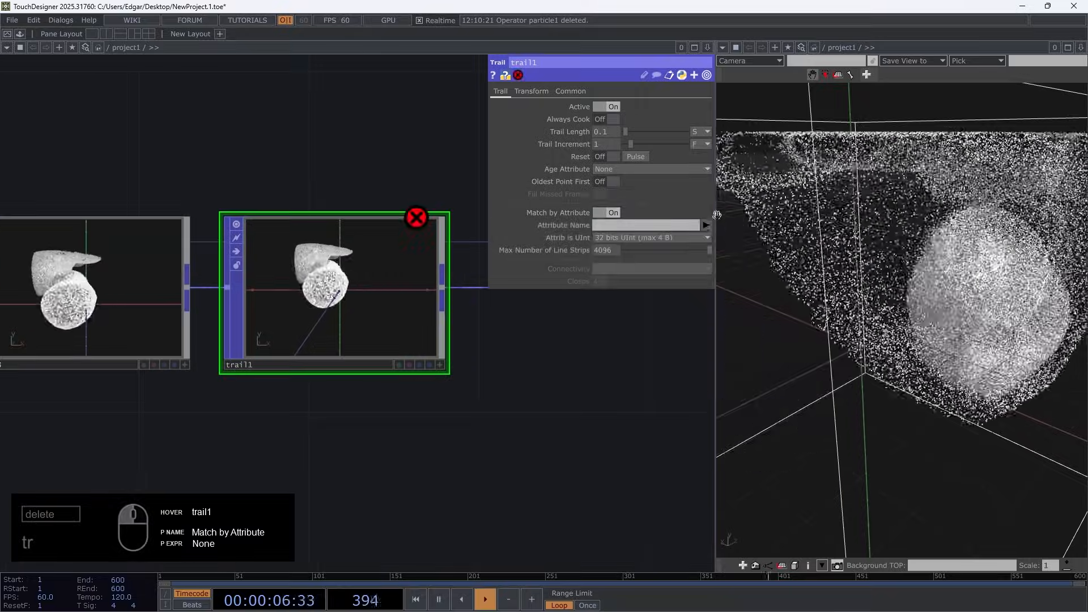
{"action": "left_click", "coordinate": [706, 225]}
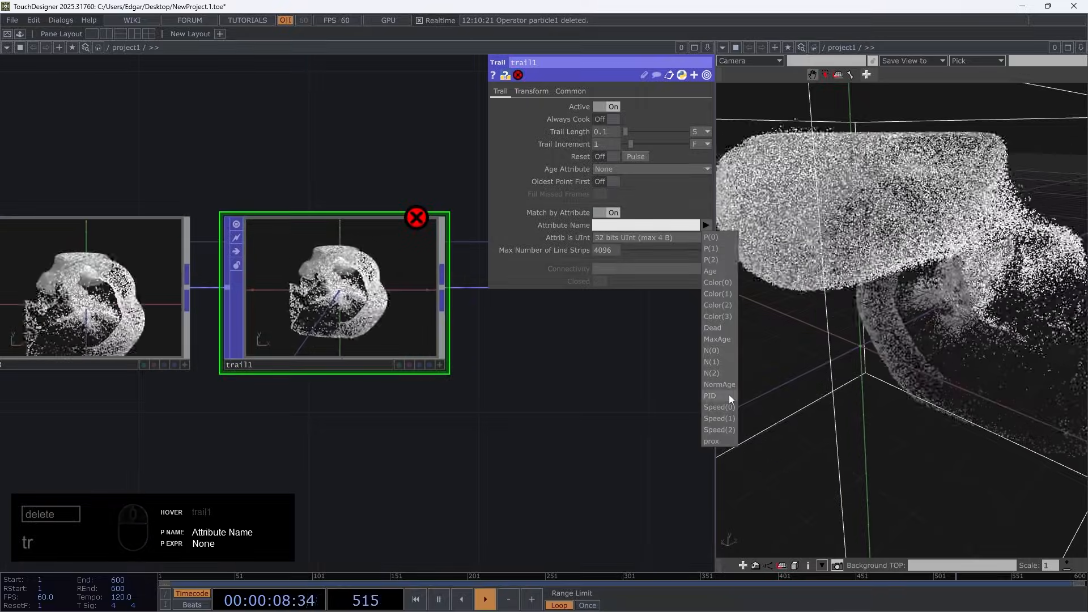
{"action": "left_click", "coordinate": [712, 396]}
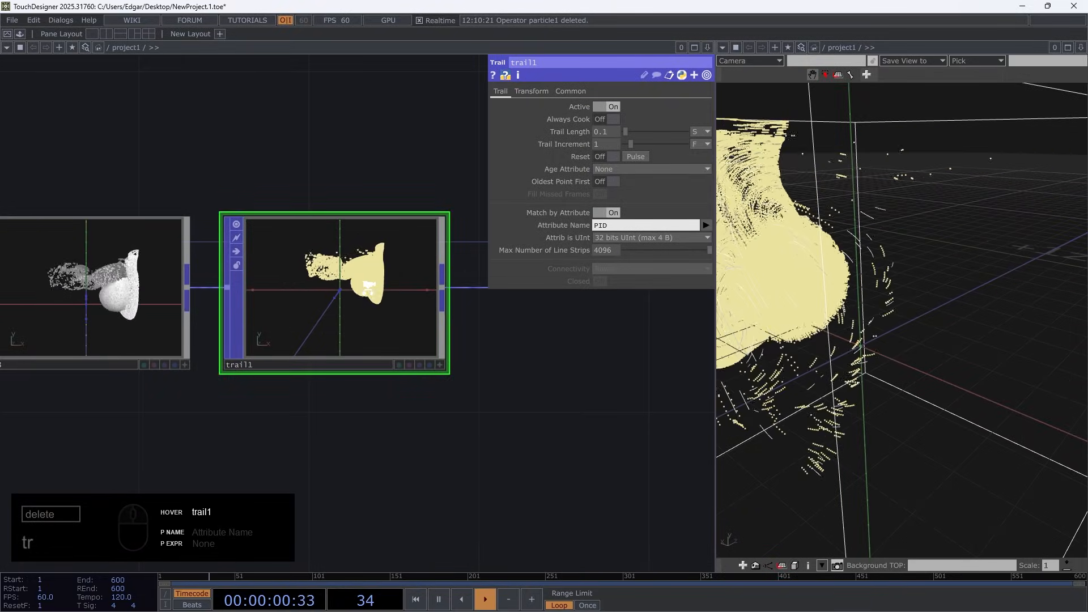
Raise the Max Number of Line Strips of trail1 to 128396
{"action": "scroll", "coordinate": [368, 288], "scroll_direction": "up", "scroll_amount": 4}
{"action": "mouse_move", "coordinate": [598, 253]}
{"action": "middle_mouse_down"}
{"action": "mouse_move", "coordinate": [603, 202]}
{"action": "mouse_move", "coordinate": [610, 256]}
{"action": "mouse_move", "coordinate": [609, 234]}
{"action": "middle_mouse_up"}
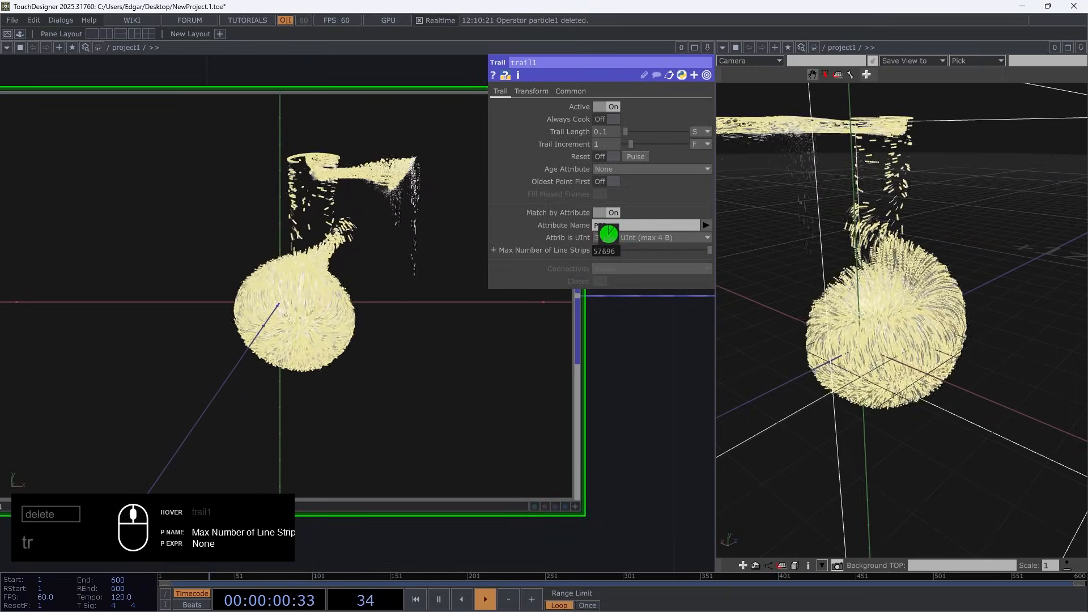
{"action": "key", "text": "1"}
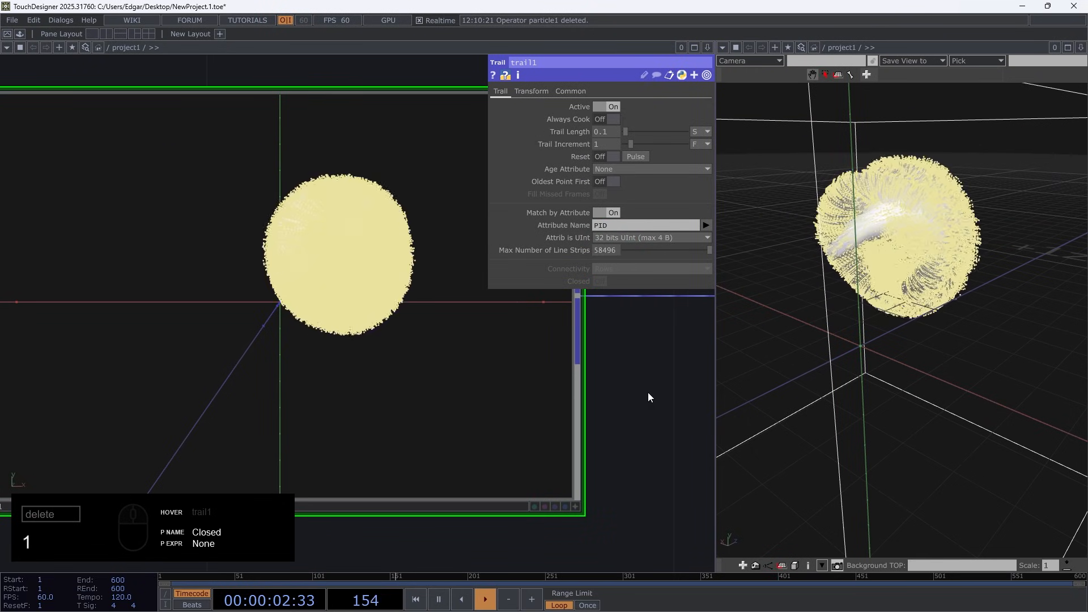
{"action": "middle_click_drag", "start_coordinate": [602, 234], "coordinate": [605, 234]}
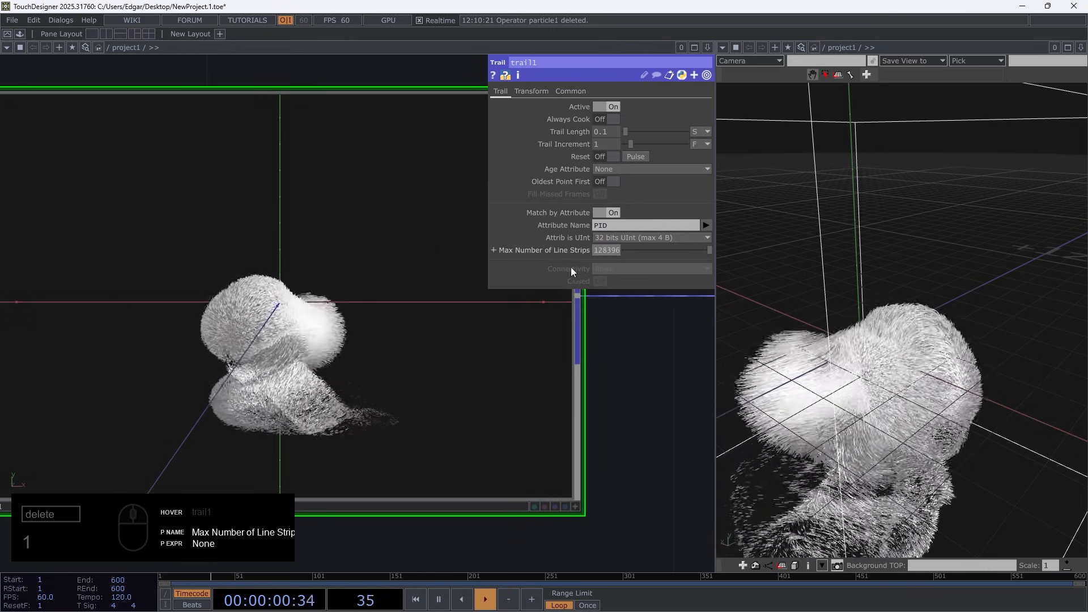
Reduce the Number of Points of pointgen1 to 10000 and check the thinner trails in the 3D view
{"action": "scroll", "coordinate": [318, 383], "scroll_direction": "down", "scroll_amount": 10}
{"action": "left_click", "coordinate": [80, 319]}
{"action": "scroll", "coordinate": [72, 342], "scroll_direction": "up", "scroll_amount": 8}
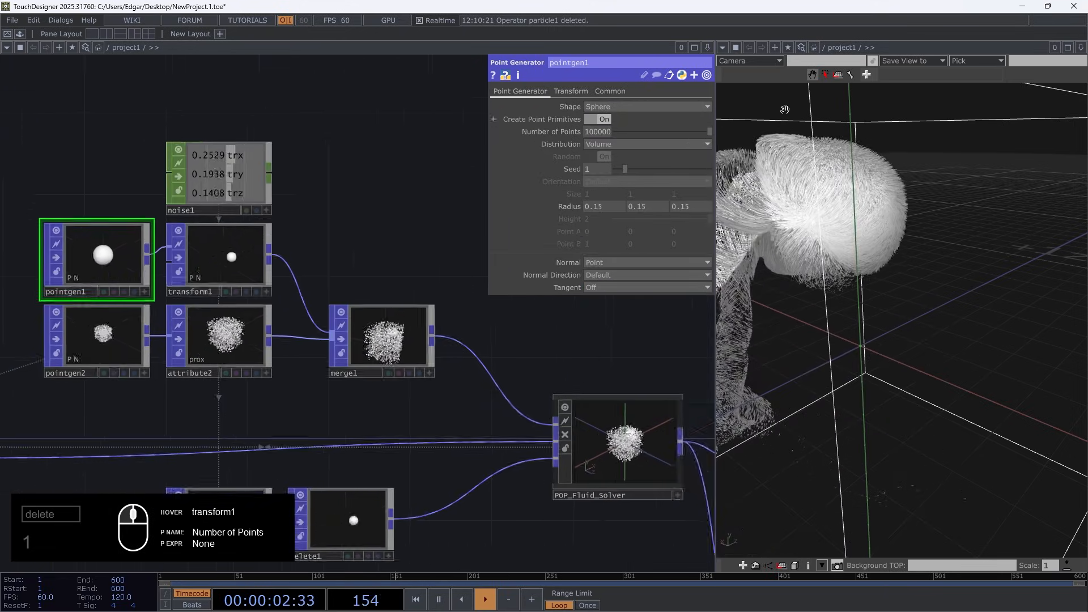
{"action": "left_click", "coordinate": [565, 131]}
{"action": "left_click", "coordinate": [581, 146]}
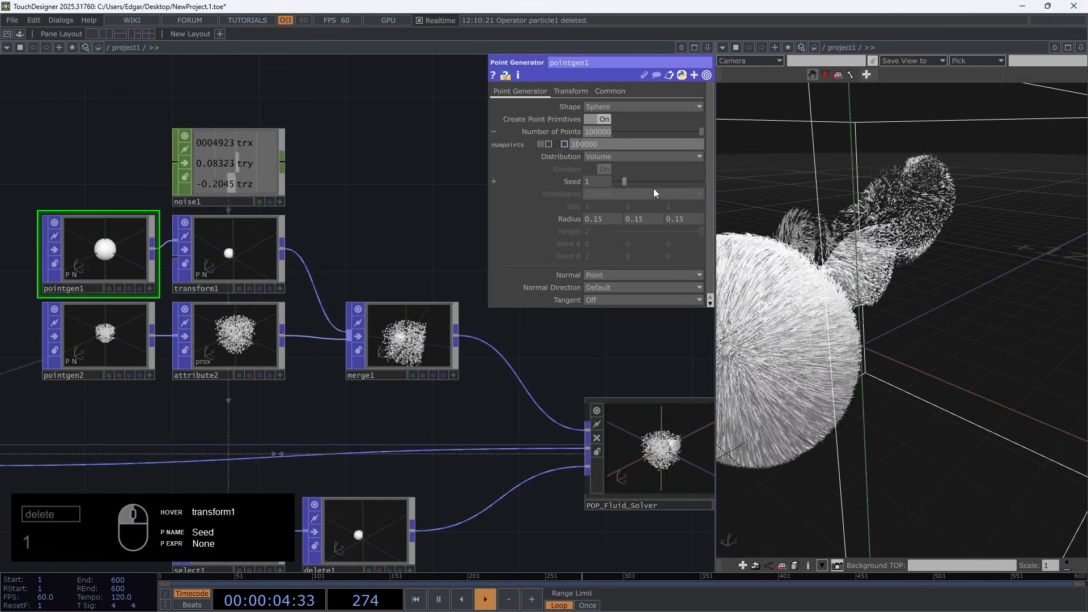
{"action": "key", "text": "Delete"}
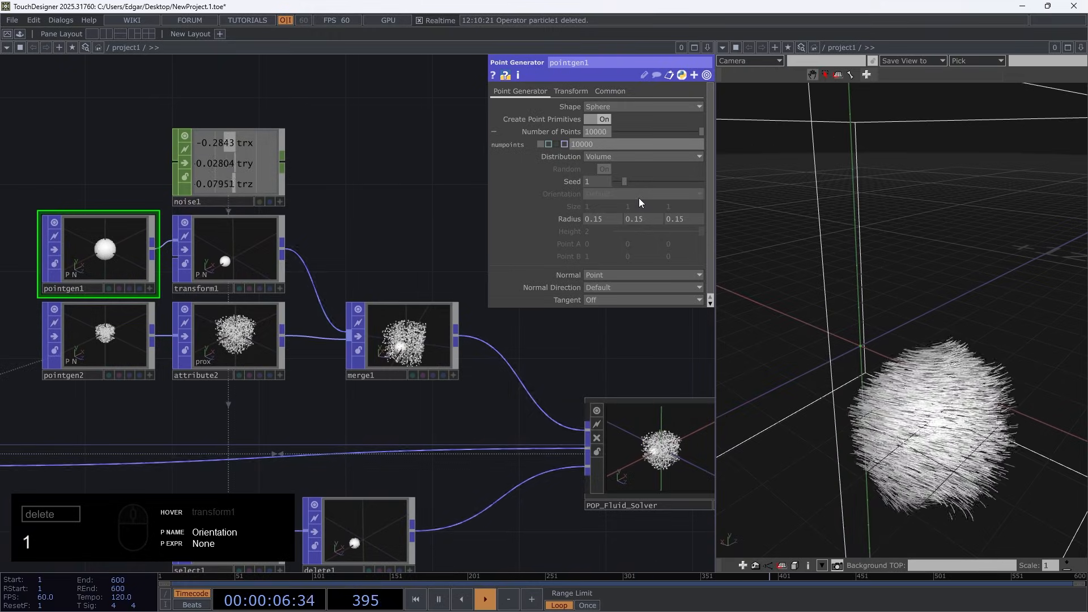
{"action": "scroll", "coordinate": [930, 377], "scroll_direction": "down", "scroll_amount": 4}
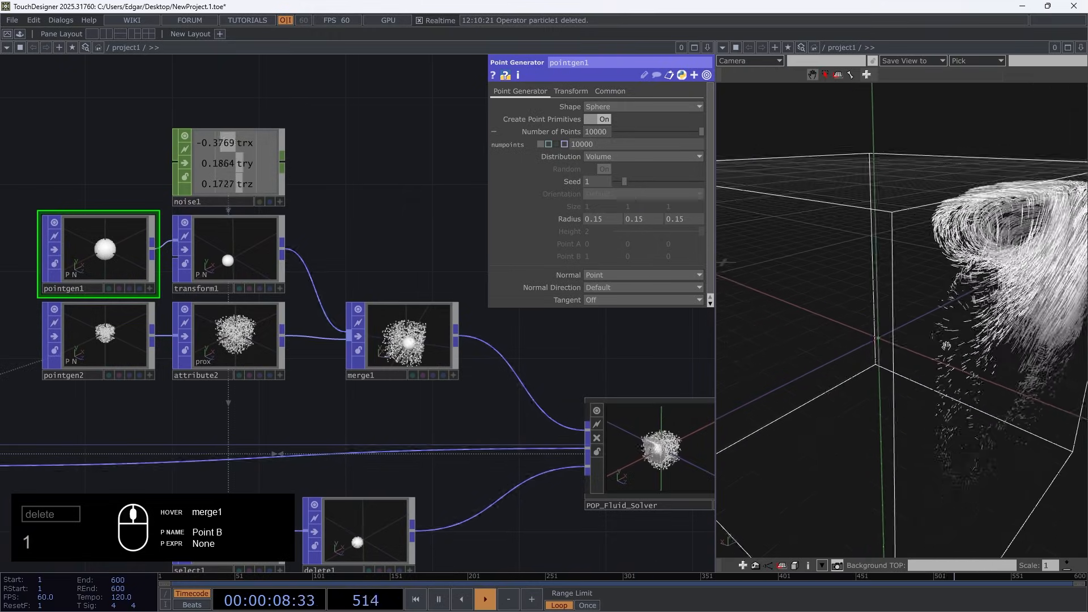
{"action": "left_click_drag", "start_coordinate": [935, 379], "coordinate": [968, 357]}
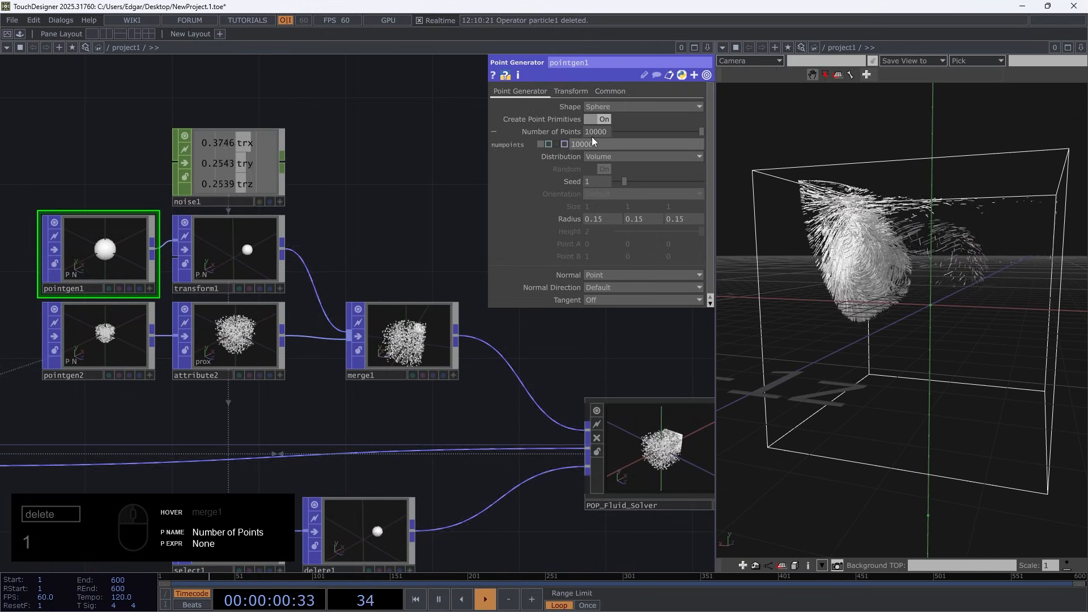
{"action": "left_click", "coordinate": [573, 133]}
Return to trail1, examine its trails up close and check its point and line strip info
{"action": "left_click_drag", "start_coordinate": [510, 352], "coordinate": [5, 238]}
{"action": "left_click_drag", "start_coordinate": [506, 502], "coordinate": [347, 371]}
{"action": "left_click", "coordinate": [279, 209]}
{"action": "scroll", "coordinate": [279, 207], "scroll_direction": "up", "scroll_amount": 5}
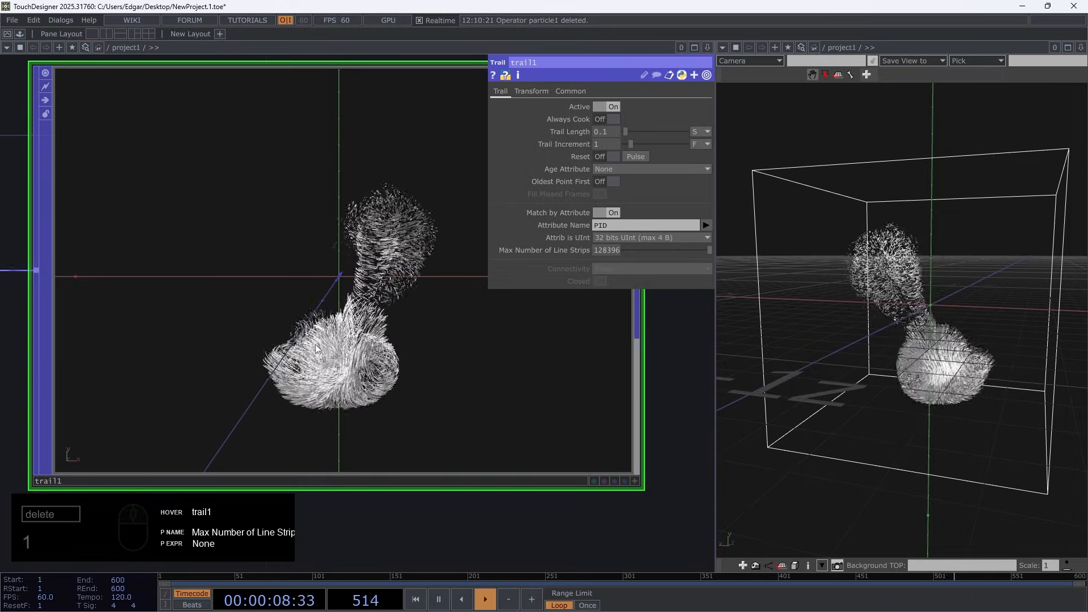
{"action": "scroll", "coordinate": [322, 275], "scroll_direction": "down", "scroll_amount": 5}
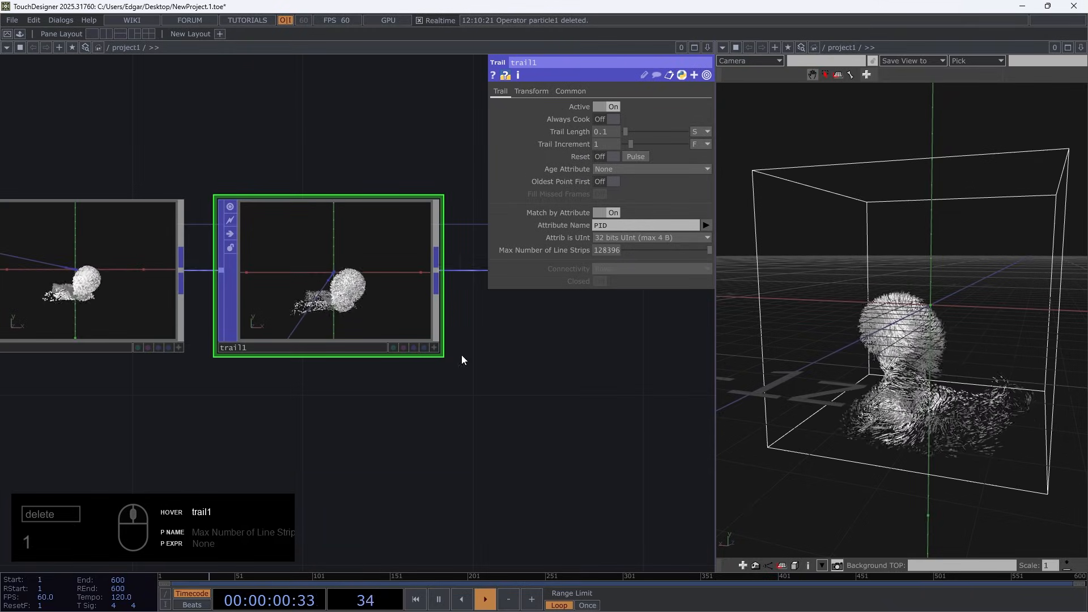
{"action": "left_click_drag", "start_coordinate": [519, 423], "coordinate": [427, 517]}
{"action": "scroll", "coordinate": [187, 431], "scroll_direction": "up", "scroll_amount": 8}
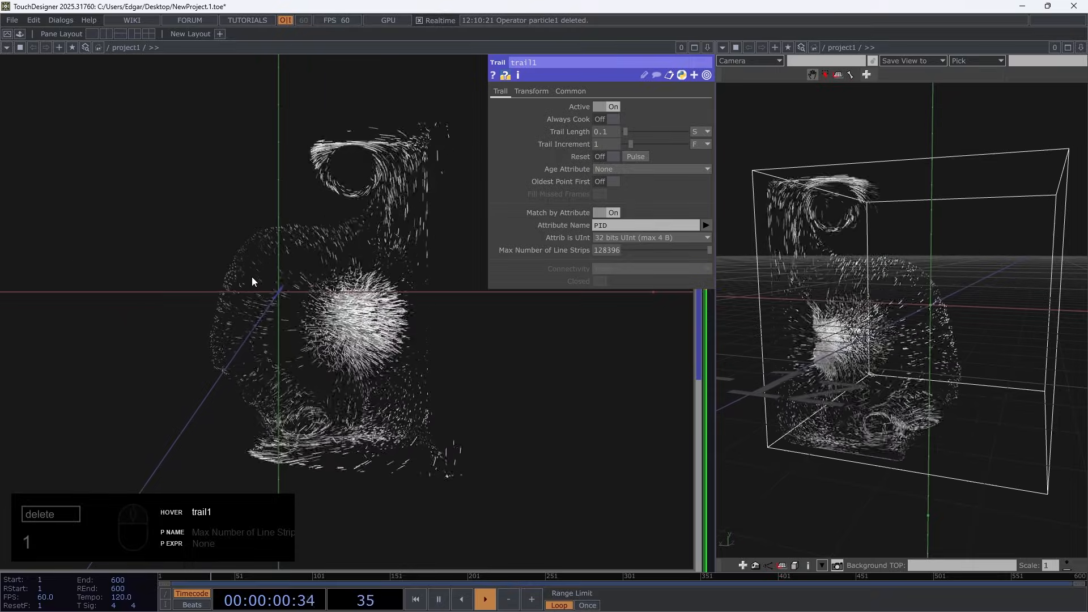
{"action": "middle_click", "coordinate": [305, 295]}
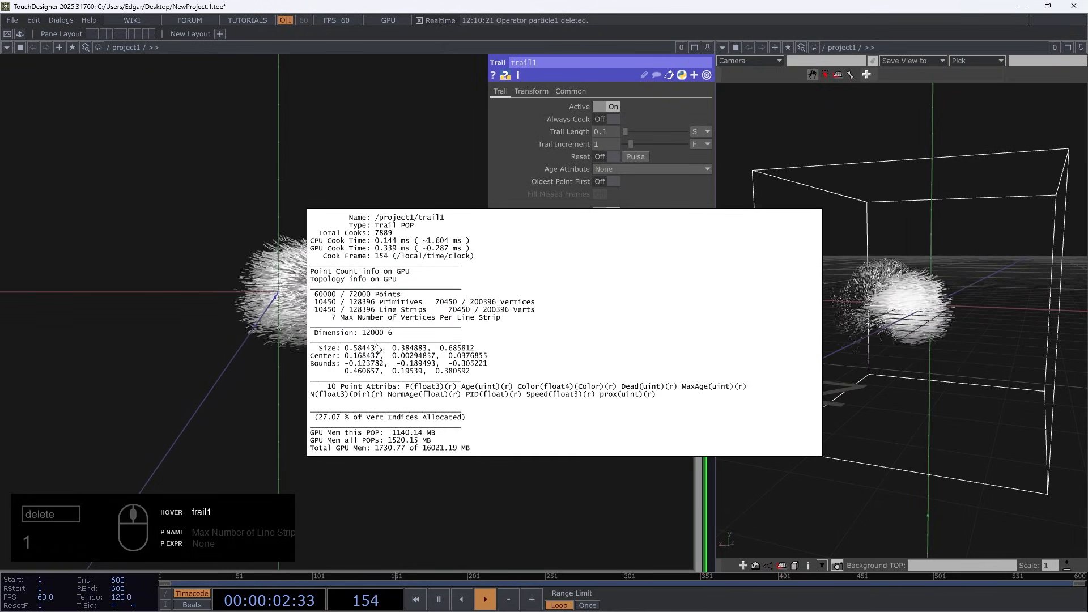
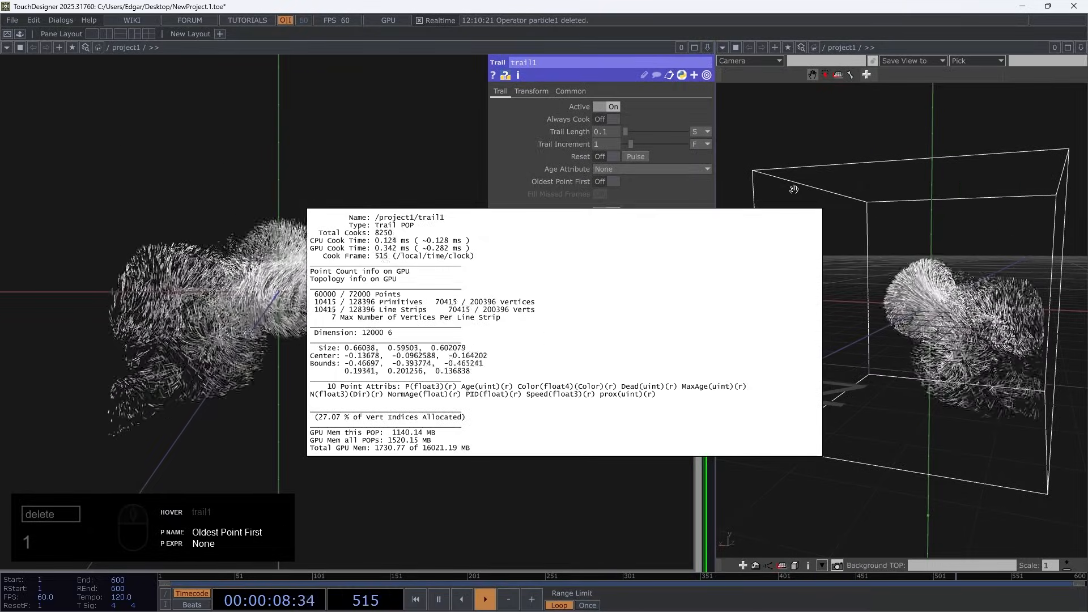
Try a Trail Length of 0.2 seconds on trail1 and check its maximum vertices per line strip
{"action": "left_click", "coordinate": [339, 299]}
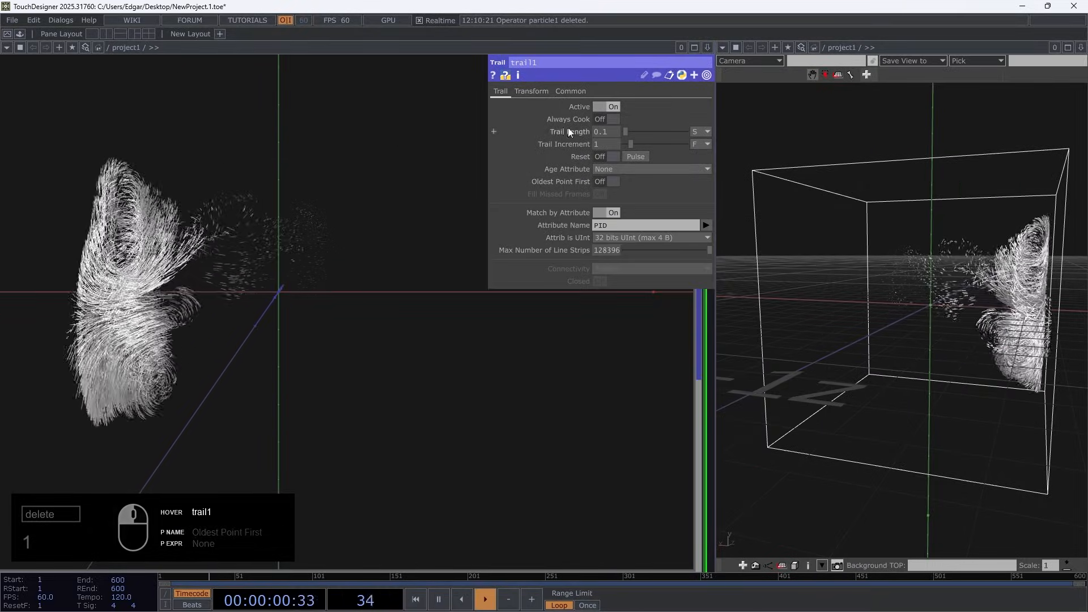
{"action": "middle_click_drag", "start_coordinate": [609, 130], "coordinate": [618, 132]}
{"action": "middle_click", "coordinate": [414, 388]}
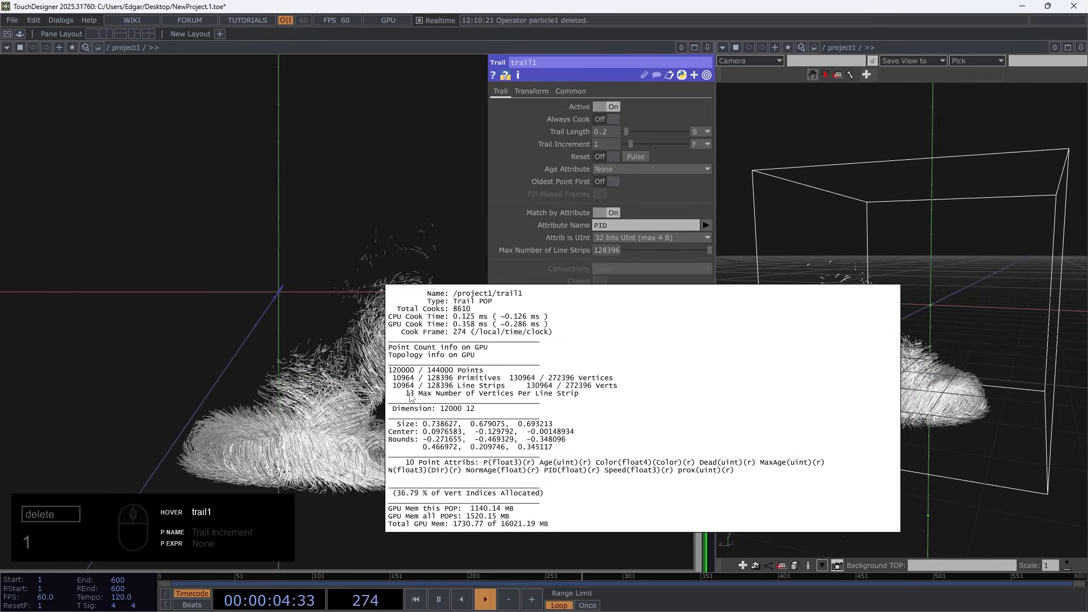
{"action": "key", "text": "ctrl+z"}
{"action": "middle_click", "coordinate": [351, 242]}
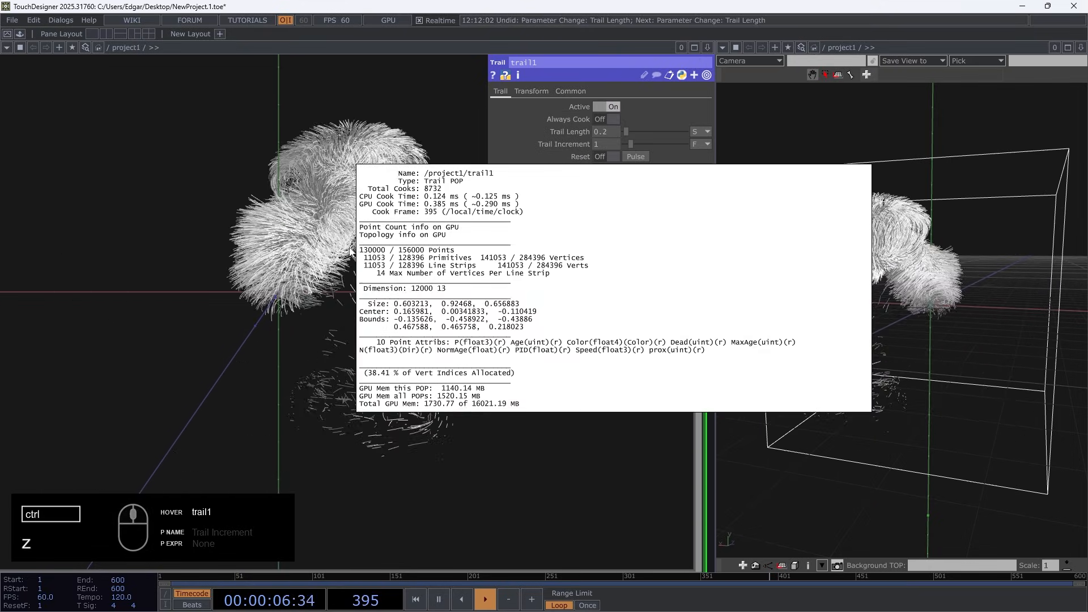
Set the Trail Length of trail1 to 0.05 seconds and check its point and line strip info
{"action": "mouse_move", "coordinate": [594, 130]}
{"action": "middle_mouse_down"}
{"action": "mouse_move", "coordinate": [592, 145]}
{"action": "mouse_move", "coordinate": [578, 145]}
{"action": "middle_mouse_up"}
{"action": "middle_click", "coordinate": [417, 318]}
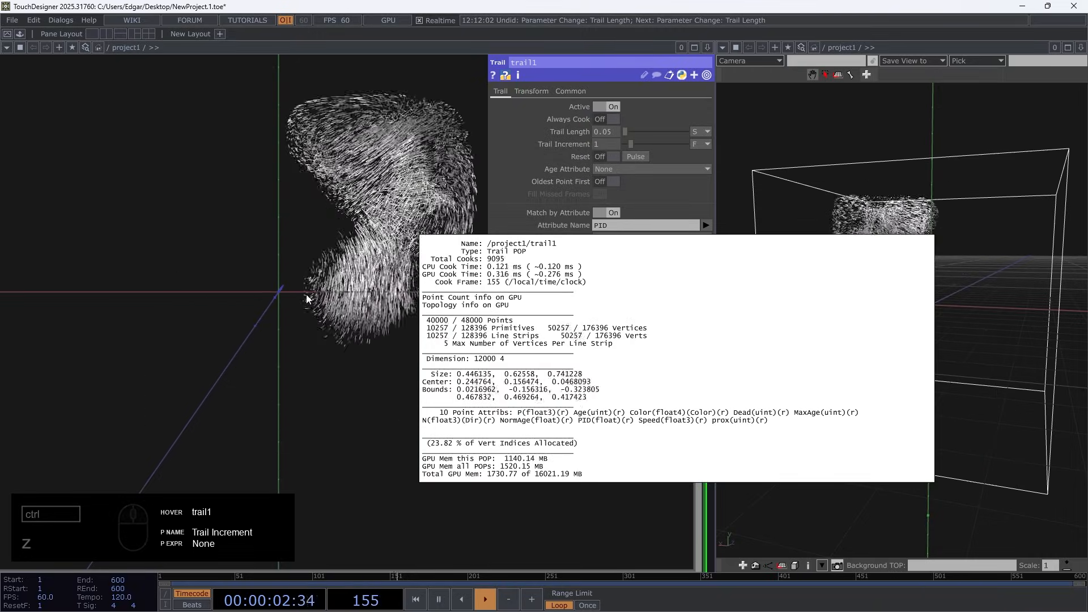
{"action": "scroll", "coordinate": [321, 293], "scroll_direction": "down", "scroll_amount": 5}
Add a Circle POP in the empty network area above trail1
{"action": "double_click", "coordinate": [385, 283]}
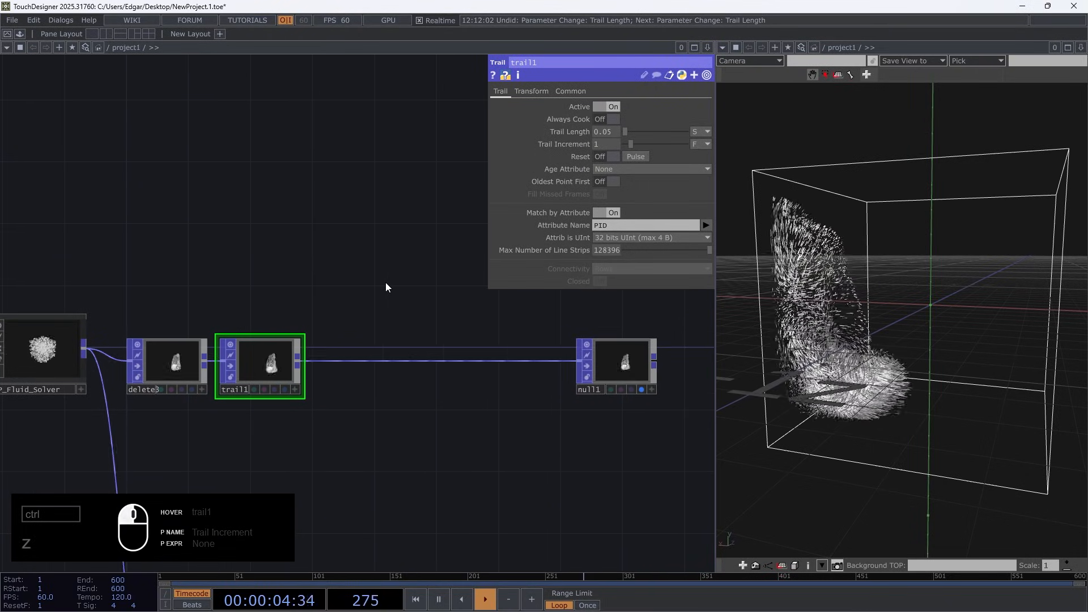
{"action": "type", "text": "c"}
{"action": "left_click", "coordinate": [197, 271]}
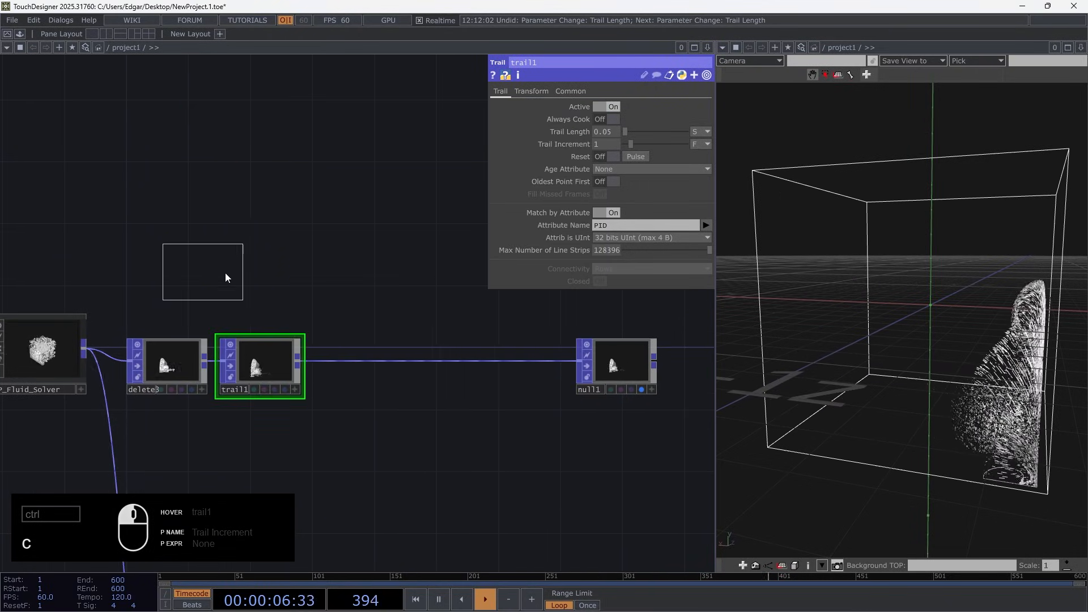
{"action": "left_click", "coordinate": [354, 267]}
{"action": "scroll", "coordinate": [320, 340], "scroll_direction": "up", "scroll_amount": 4}
{"action": "scroll", "coordinate": [121, 427], "scroll_direction": "up", "scroll_amount": 5}
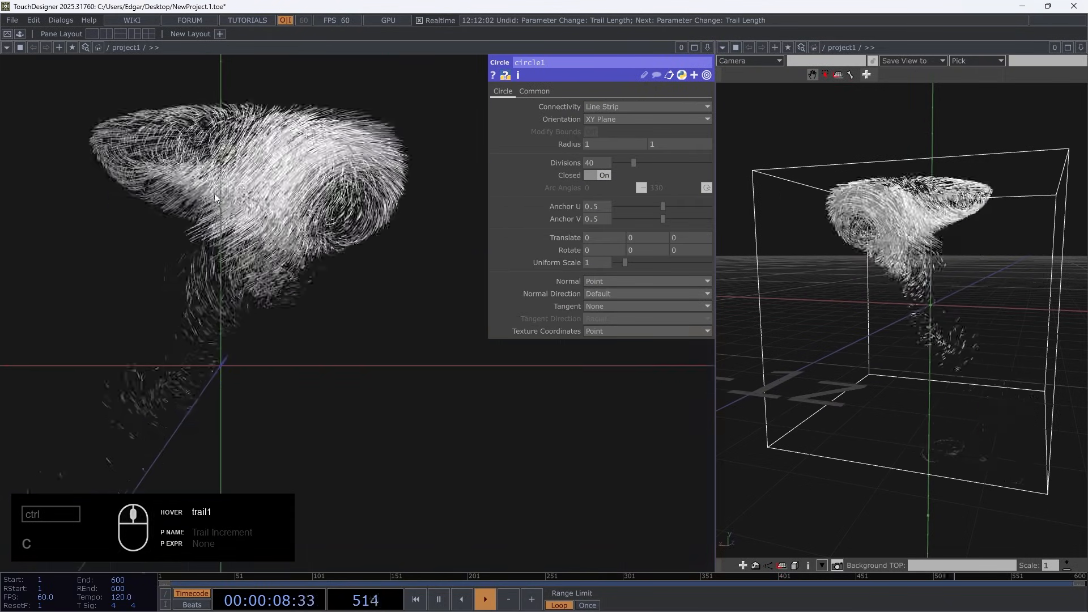
Set both radii of circle1 to 0.005 and its Divisions to 3 to form a tiny triangle
{"action": "scroll", "coordinate": [397, 391], "scroll_direction": "down", "scroll_amount": 7}
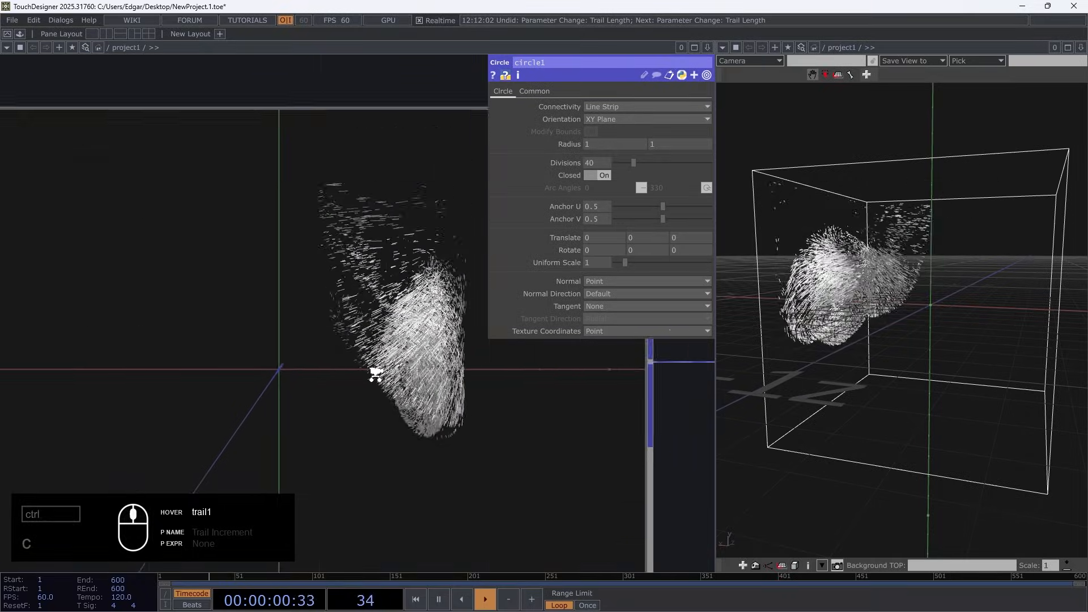
{"action": "left_click_drag", "start_coordinate": [505, 379], "coordinate": [170, 393]}
{"action": "scroll", "coordinate": [196, 382], "scroll_direction": "down", "scroll_amount": 2}
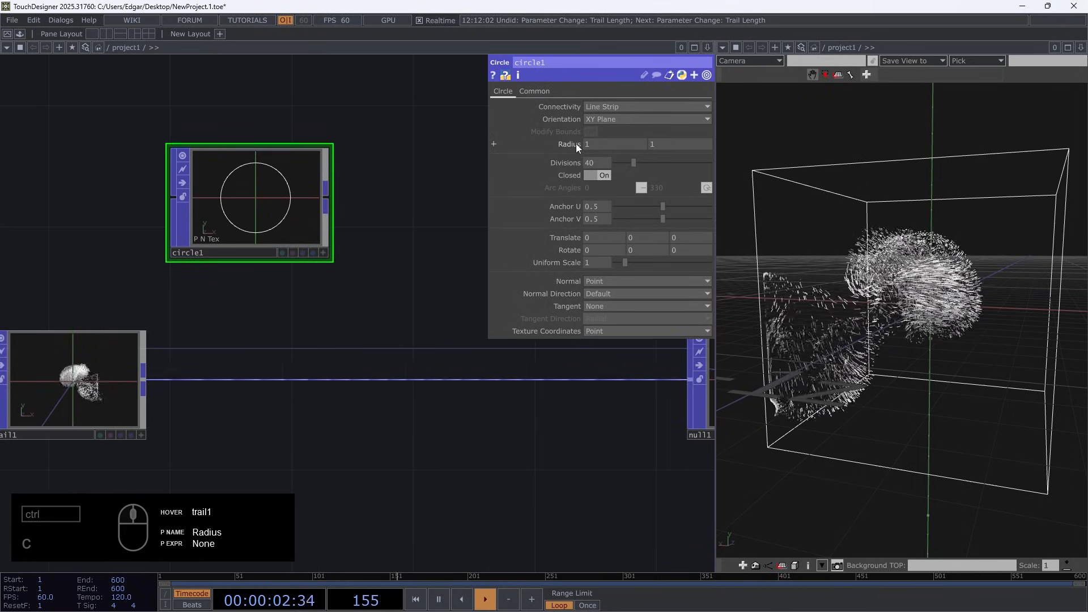
{"action": "middle_click_drag", "start_coordinate": [563, 145], "coordinate": [580, 170]}
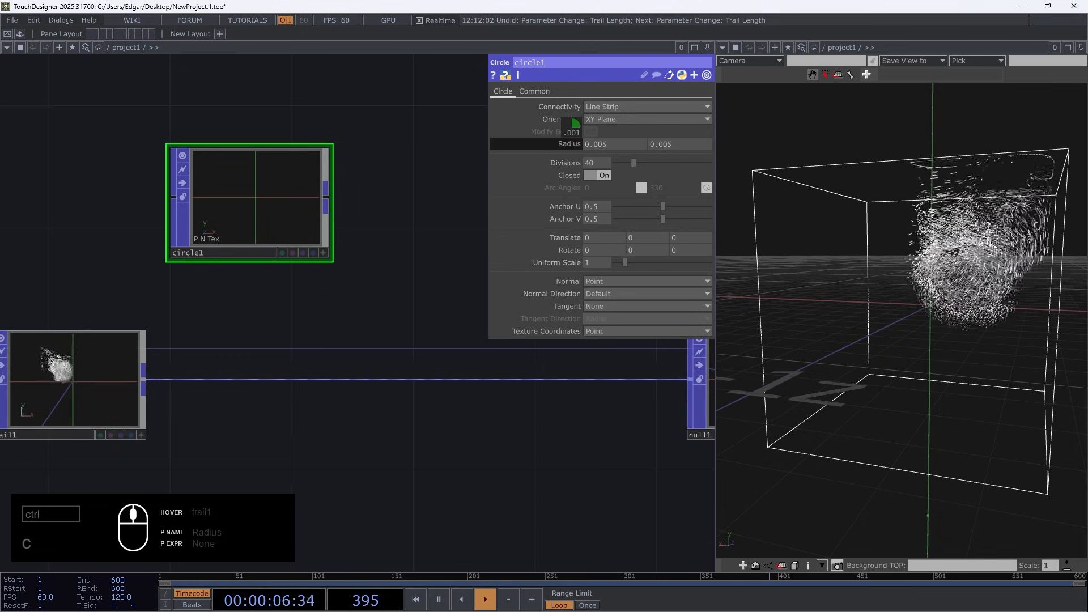
{"action": "scroll", "coordinate": [311, 199], "scroll_direction": "up", "scroll_amount": 5}
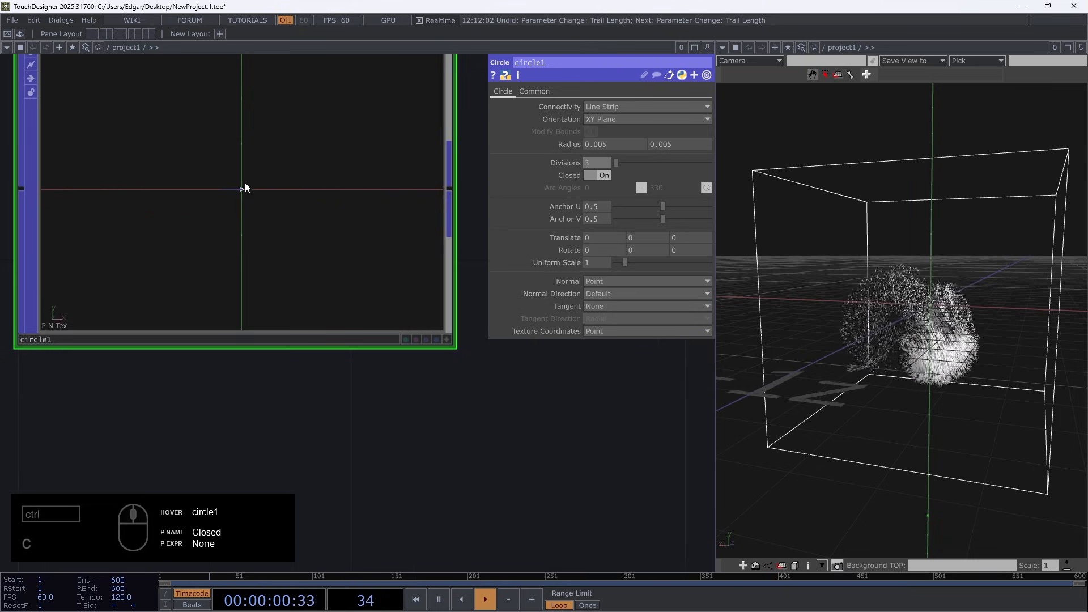
{"action": "scroll", "coordinate": [223, 195], "scroll_direction": "down", "scroll_amount": 5}
{"action": "left_click_drag", "start_coordinate": [223, 194], "coordinate": [75, 220]}
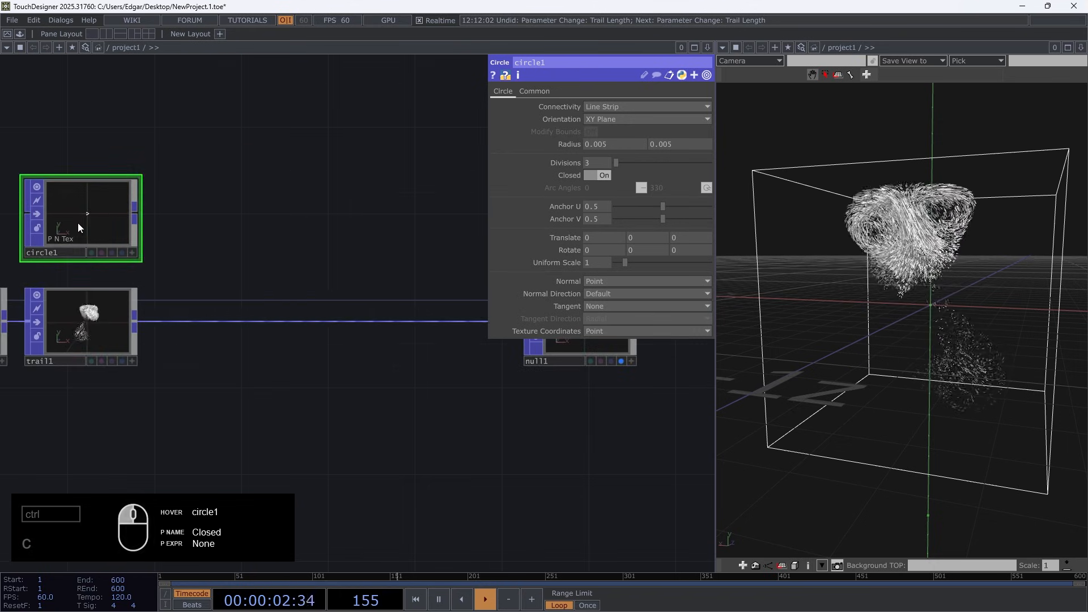
Add a Copy POP beside circle1
{"action": "scroll", "coordinate": [77, 222], "scroll_direction": "up", "scroll_amount": 3}
{"action": "left_click_drag", "start_coordinate": [294, 282], "coordinate": [411, 199]}
{"action": "scroll", "coordinate": [420, 200], "scroll_direction": "down", "scroll_amount": 2}
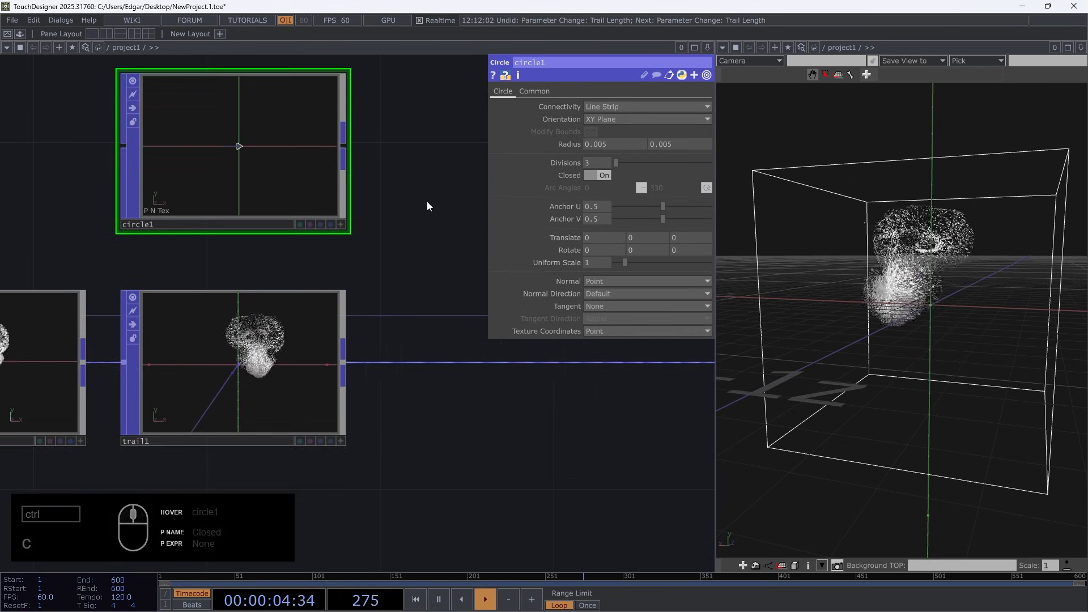
{"action": "key", "text": "Tab"}
{"action": "left_click", "coordinate": [220, 216]}
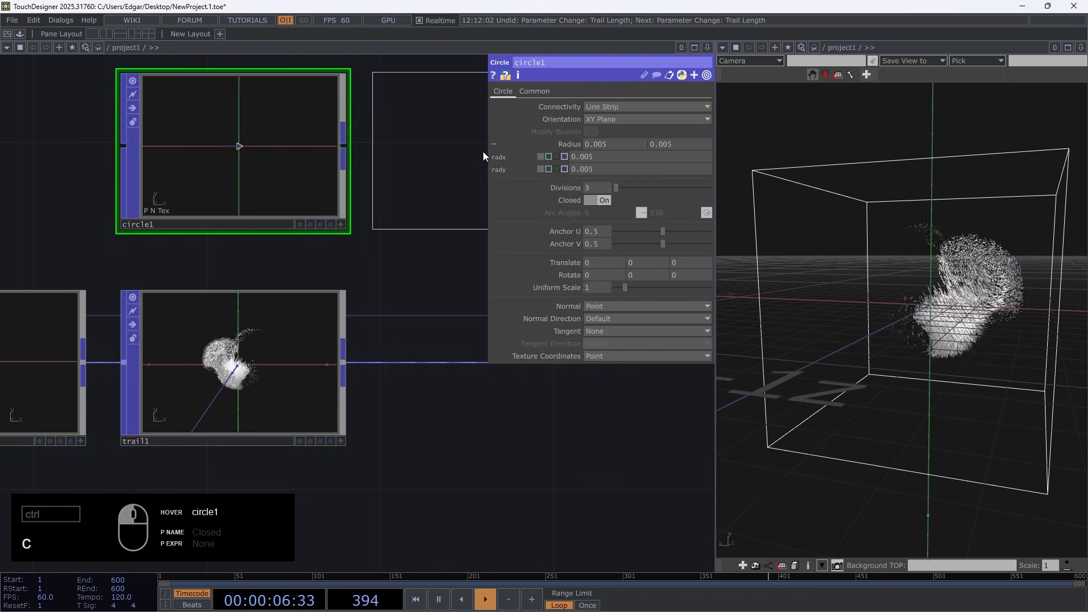
{"action": "left_click", "coordinate": [479, 154]}
{"action": "scroll", "coordinate": [290, 324], "scroll_direction": "down", "scroll_amount": 2}
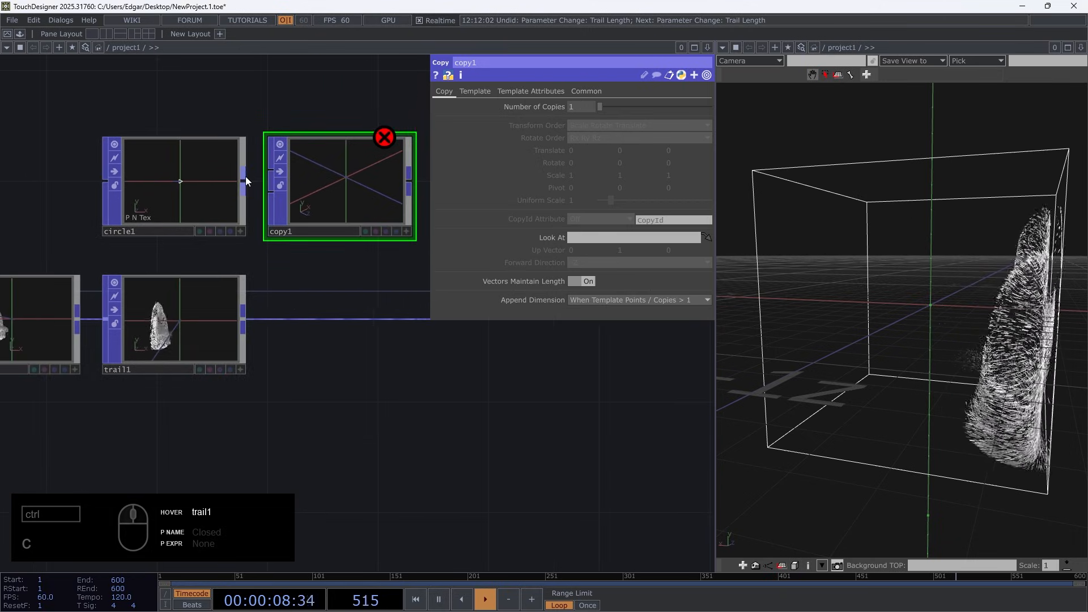
Wire circle1 and trail1 into the first and second inputs of copy1, and feed copy1 into null1
{"action": "left_click_drag", "start_coordinate": [243, 181], "coordinate": [267, 167]}
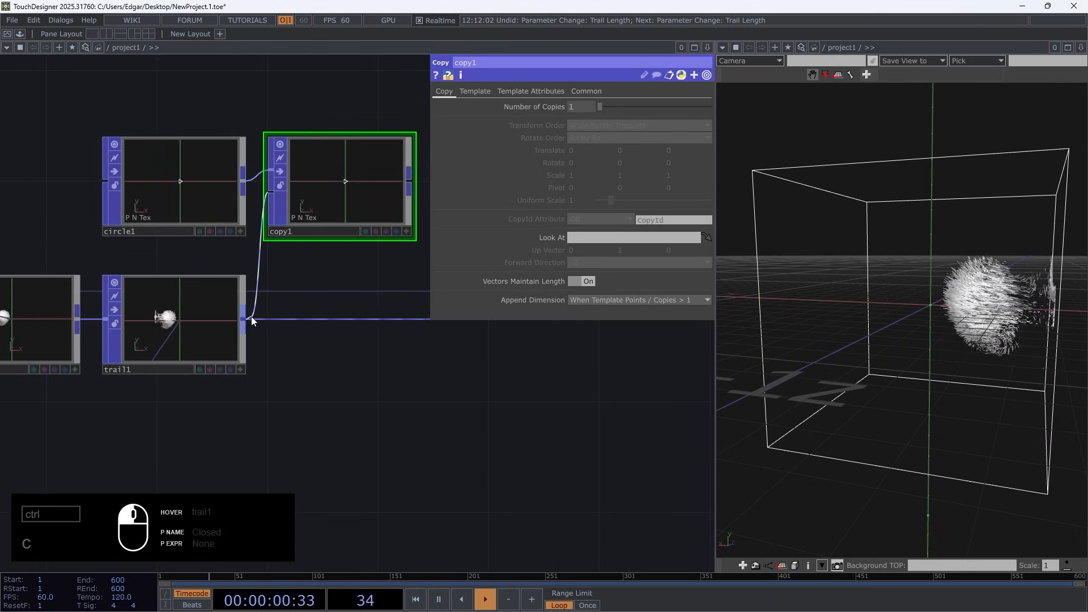
{"action": "left_click_drag", "start_coordinate": [251, 316], "coordinate": [250, 316]}
{"action": "left_click_drag", "start_coordinate": [318, 297], "coordinate": [177, 309]}
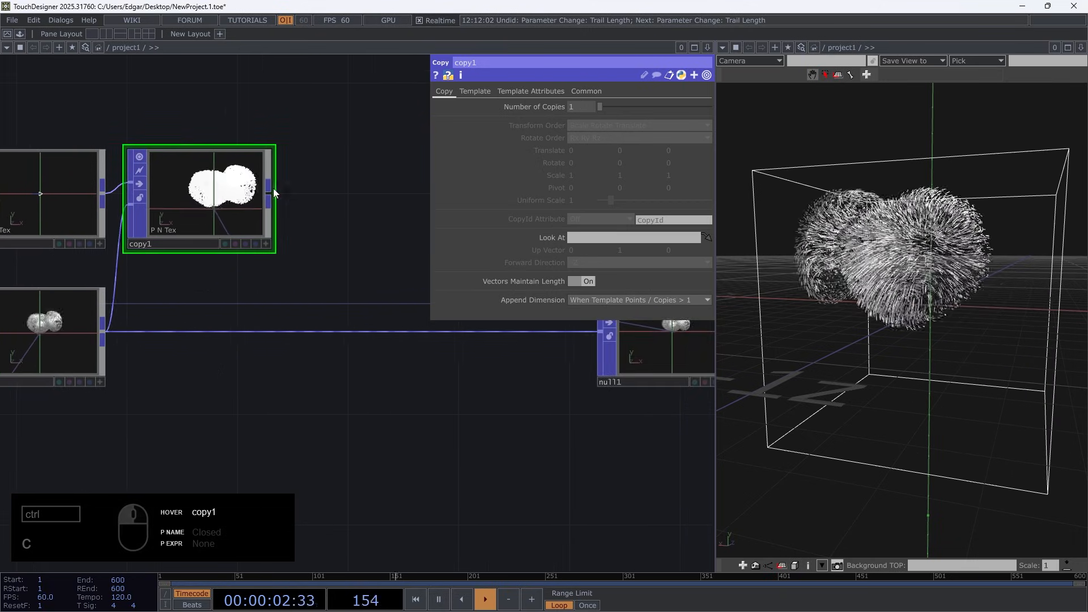
{"action": "left_click", "coordinate": [587, 334]}
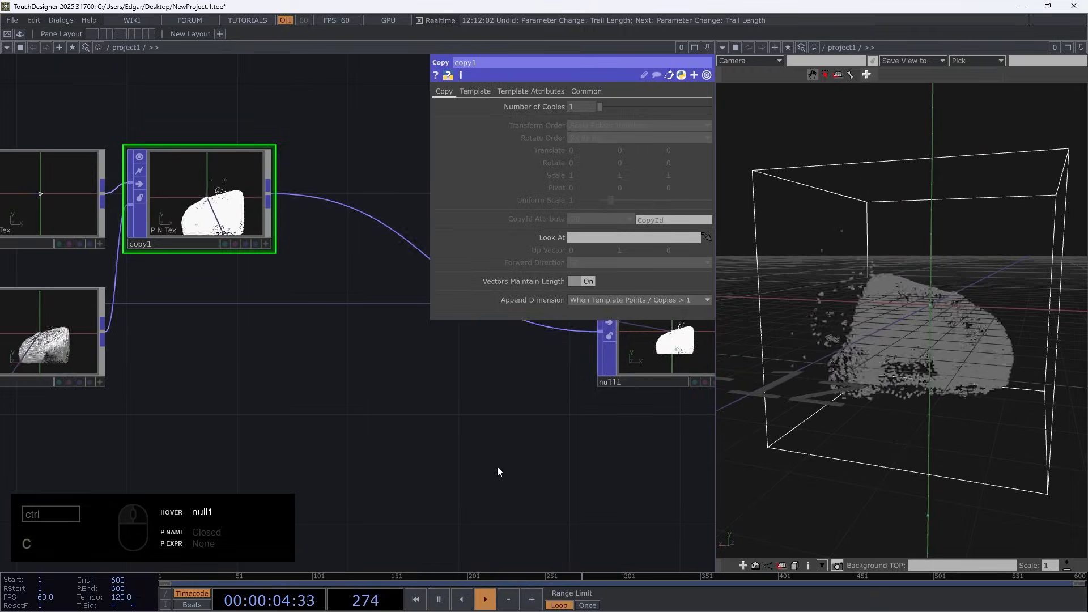
Inspect the copied triangles with playback paused, resume it, and move copy1 between its input nodes and null1
{"action": "key", "text": "space"}
{"action": "left_click_drag", "start_coordinate": [955, 361], "coordinate": [844, 359]}
{"action": "left_click_drag", "start_coordinate": [0, 114], "coordinate": [714, 2]}
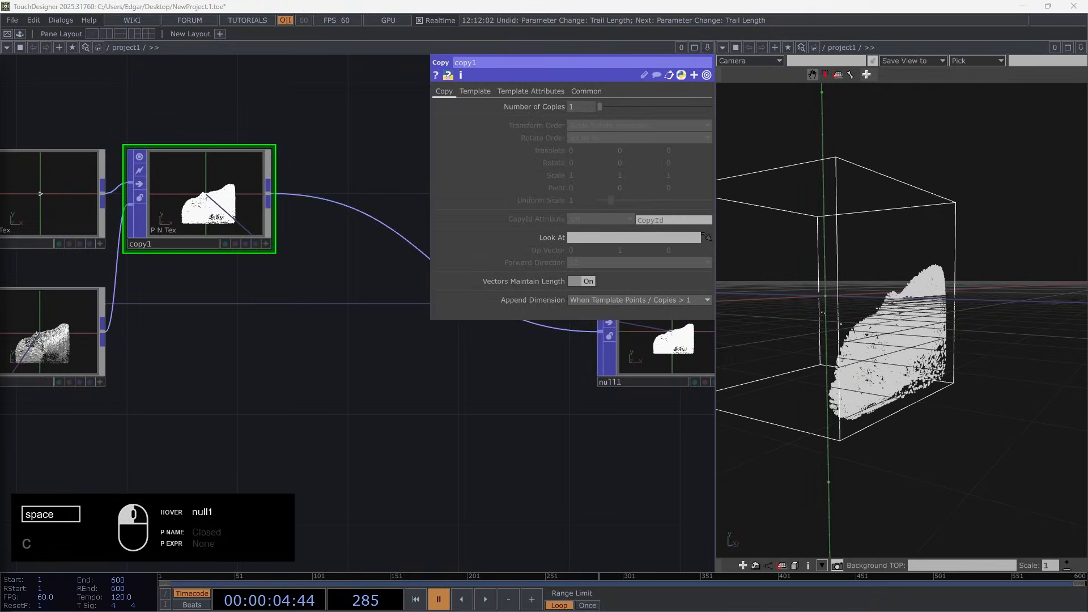
{"action": "key", "text": "space"}
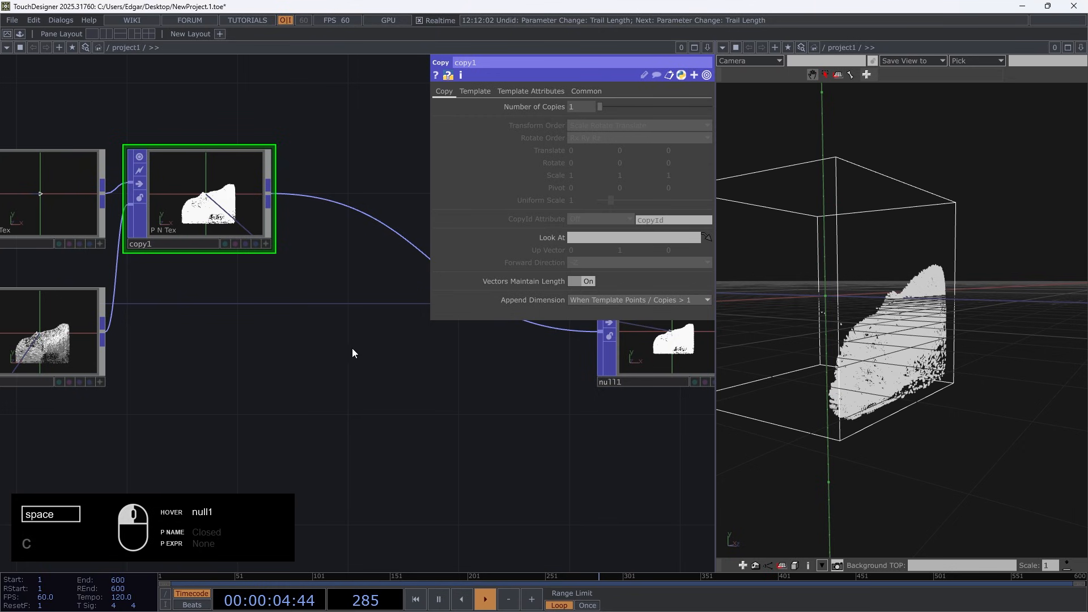
{"action": "left_click_drag", "start_coordinate": [228, 218], "coordinate": [311, 274]}
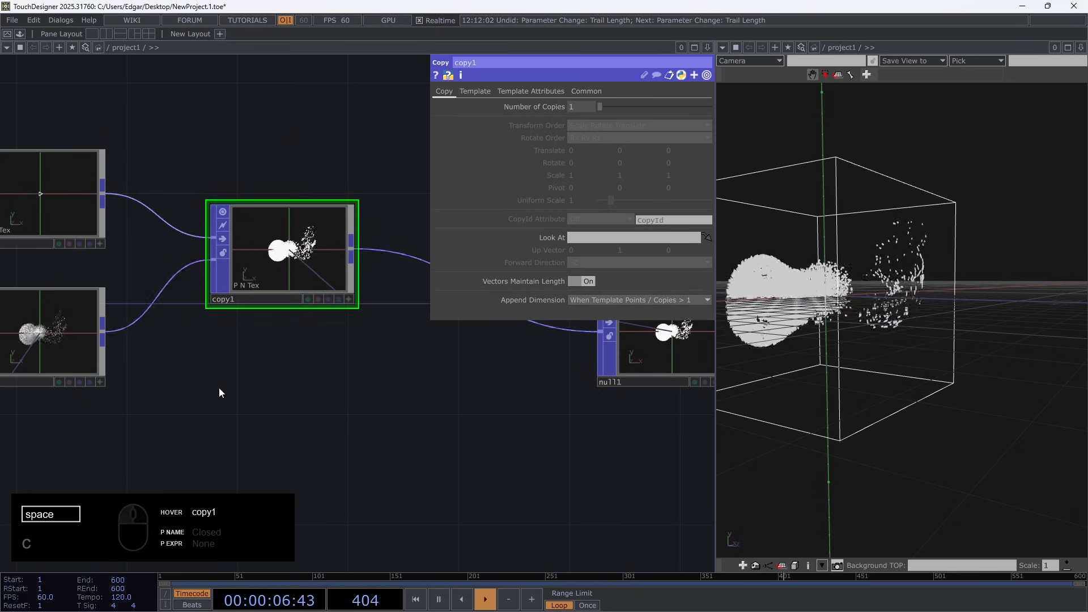
Pause playback and examine up close how the triangles are oriented along the trails in the 3D view
{"action": "left_click_drag", "start_coordinate": [147, 357], "coordinate": [311, 372]}
{"action": "scroll", "coordinate": [826, 285], "scroll_direction": "up", "scroll_amount": 5}
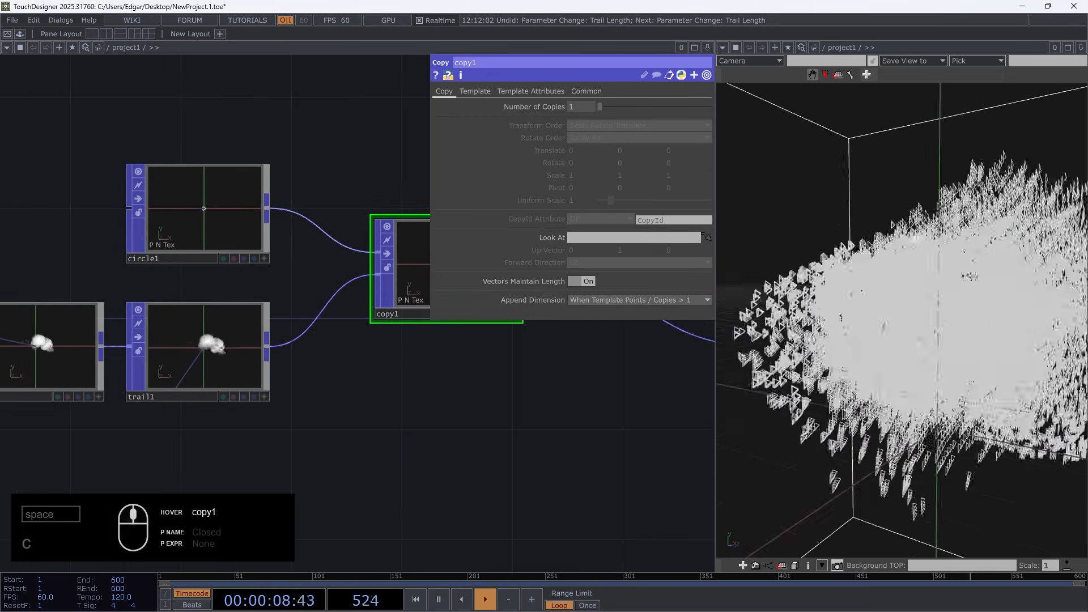
{"action": "key", "text": "space"}
{"action": "left_click_drag", "start_coordinate": [826, 285], "coordinate": [920, 208]}
{"action": "scroll", "coordinate": [856, 371], "scroll_direction": "up", "scroll_amount": 5}
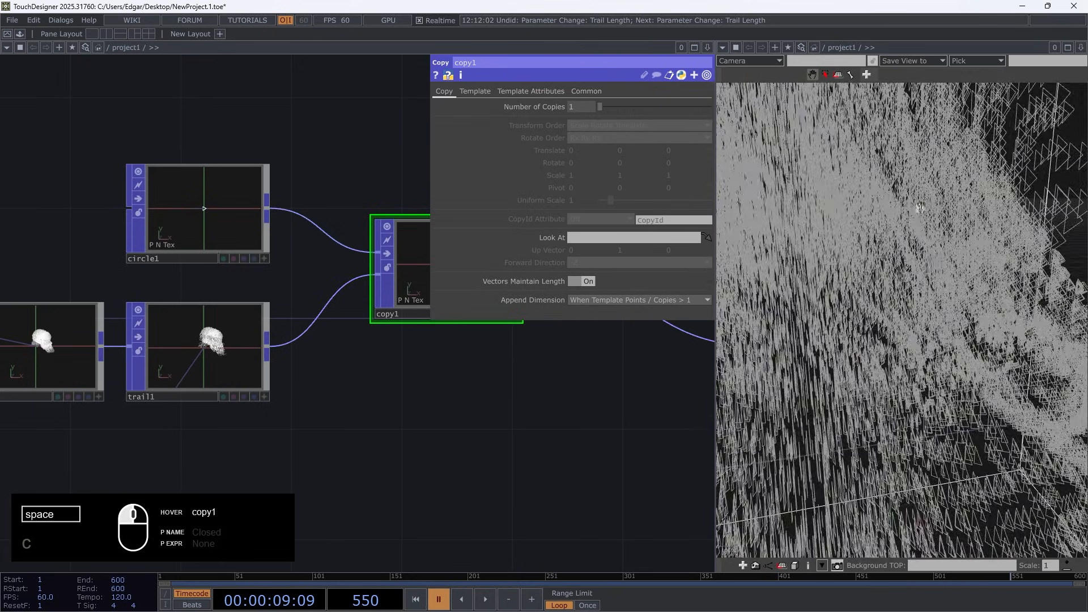
{"action": "scroll", "coordinate": [833, 278], "scroll_direction": "down", "scroll_amount": 5}
{"action": "mouse_move", "coordinate": [798, 253]}
{"action": "left_mouse_down"}
{"action": "mouse_move", "coordinate": [833, 278]}
{"action": "mouse_move", "coordinate": [794, 266]}
{"action": "left_mouse_up"}
Turn on Template Rotate to Vector for copy1 and choose Speed as the Rotate to Vector Attribute
{"action": "left_click", "coordinate": [245, 216]}
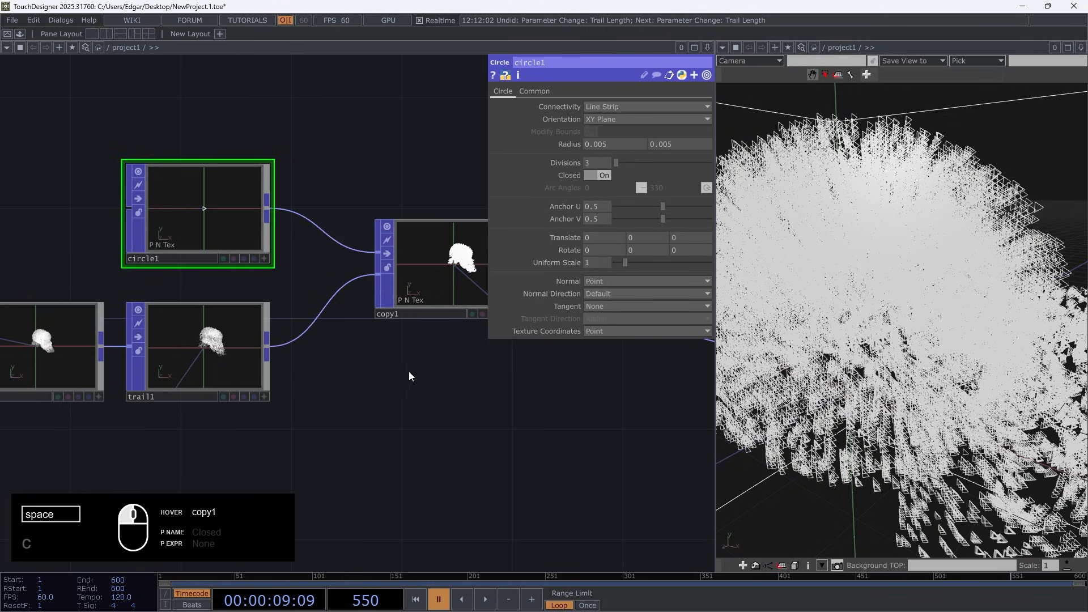
{"action": "left_click", "coordinate": [437, 272]}
{"action": "left_click", "coordinate": [488, 96]}
{"action": "left_click_drag", "start_coordinate": [510, 422], "coordinate": [310, 439]}
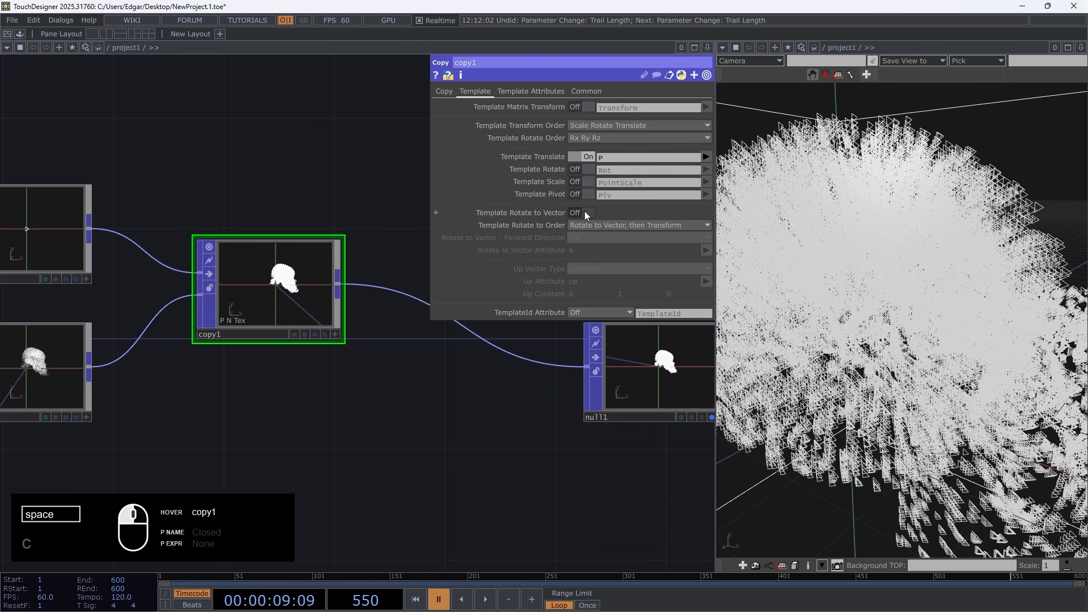
{"action": "left_click", "coordinate": [586, 214]}
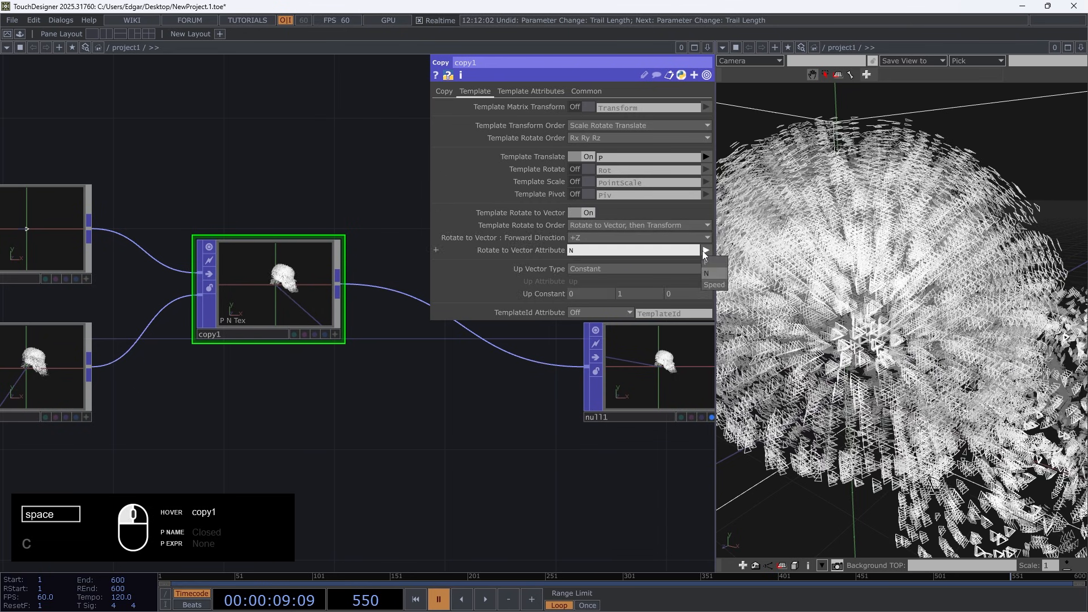
{"action": "left_click", "coordinate": [715, 285]}
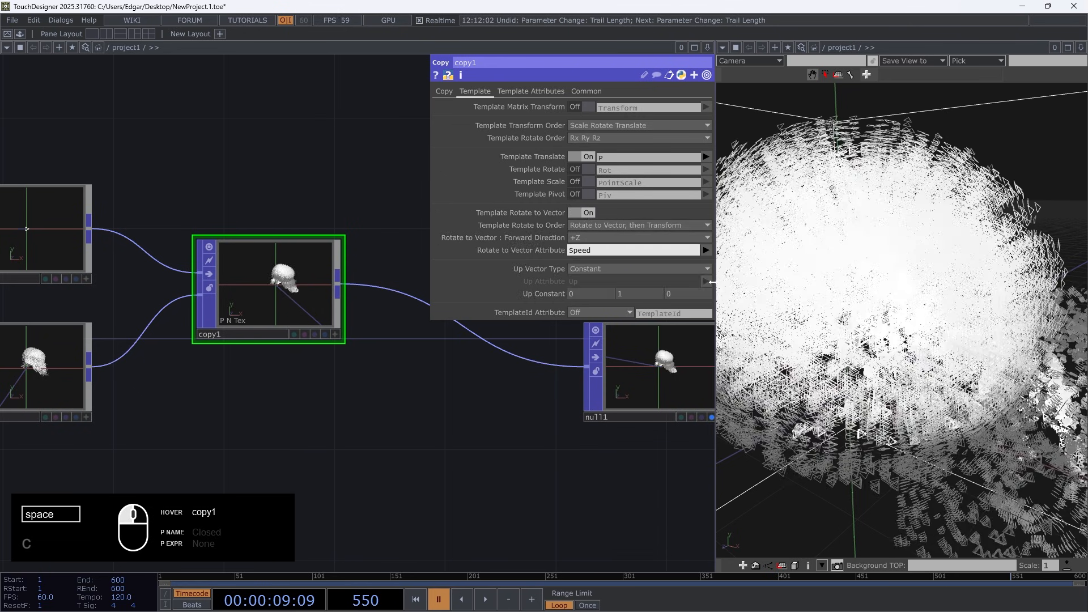
Run and pause playback to examine whether the copied triangles follow the trails' direction, then resume it
{"action": "left_click", "coordinate": [571, 430]}
{"action": "key", "text": "space"}
{"action": "scroll", "coordinate": [952, 440], "scroll_direction": "down", "scroll_amount": 5}
{"action": "left_click_drag", "start_coordinate": [953, 440], "coordinate": [942, 400]}
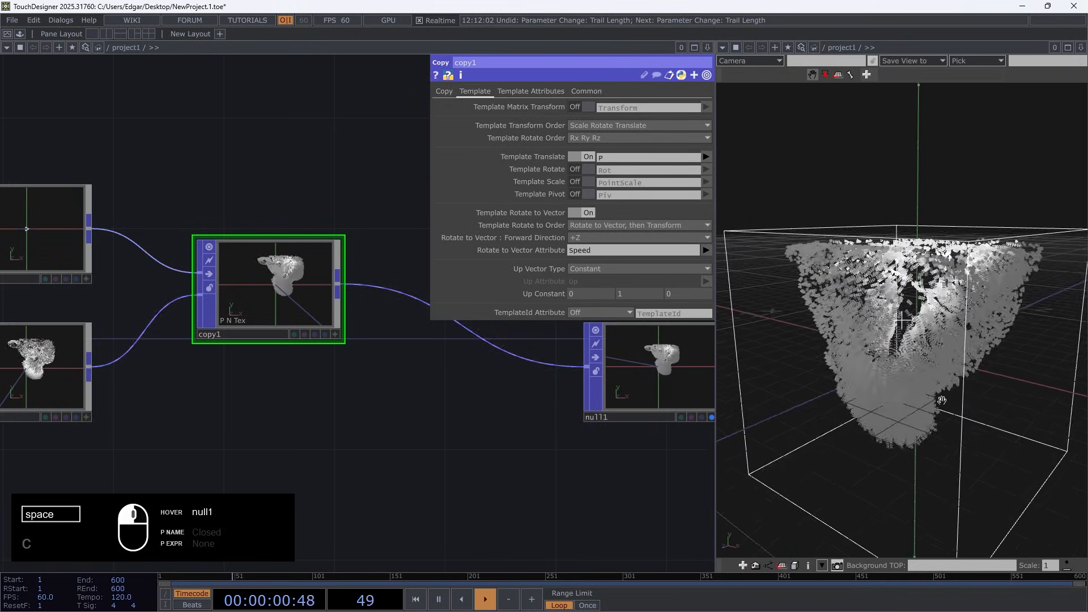
{"action": "key", "text": "space"}
{"action": "scroll", "coordinate": [830, 329], "scroll_direction": "up", "scroll_amount": 5}
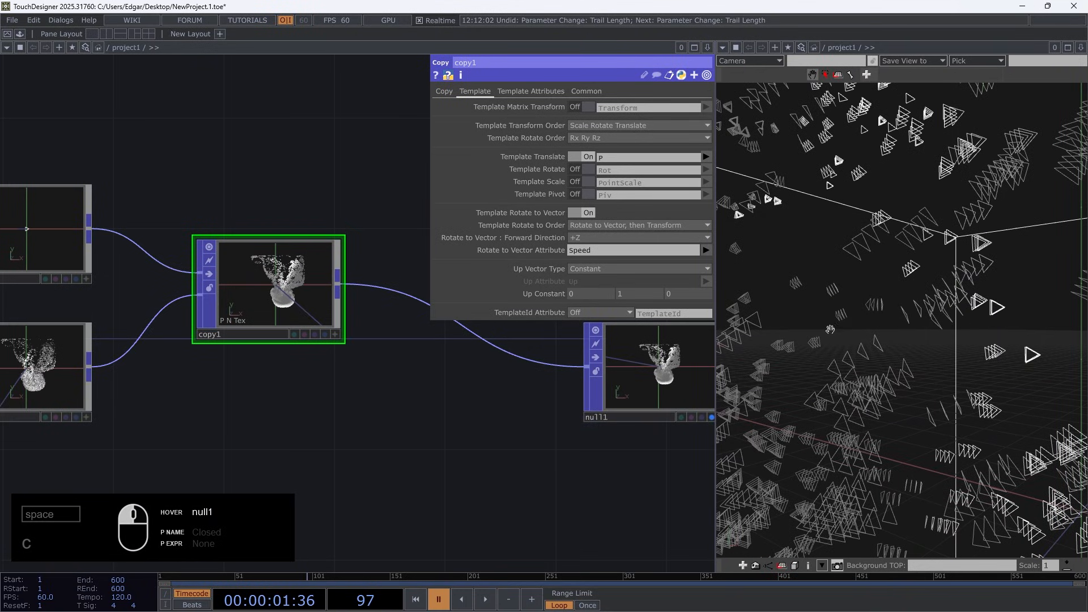
{"action": "left_click_drag", "start_coordinate": [830, 330], "coordinate": [853, 334]}
{"action": "left_click_drag", "start_coordinate": [987, 307], "coordinate": [1018, 202]}
{"action": "scroll", "coordinate": [1003, 298], "scroll_direction": "down", "scroll_amount": 10}
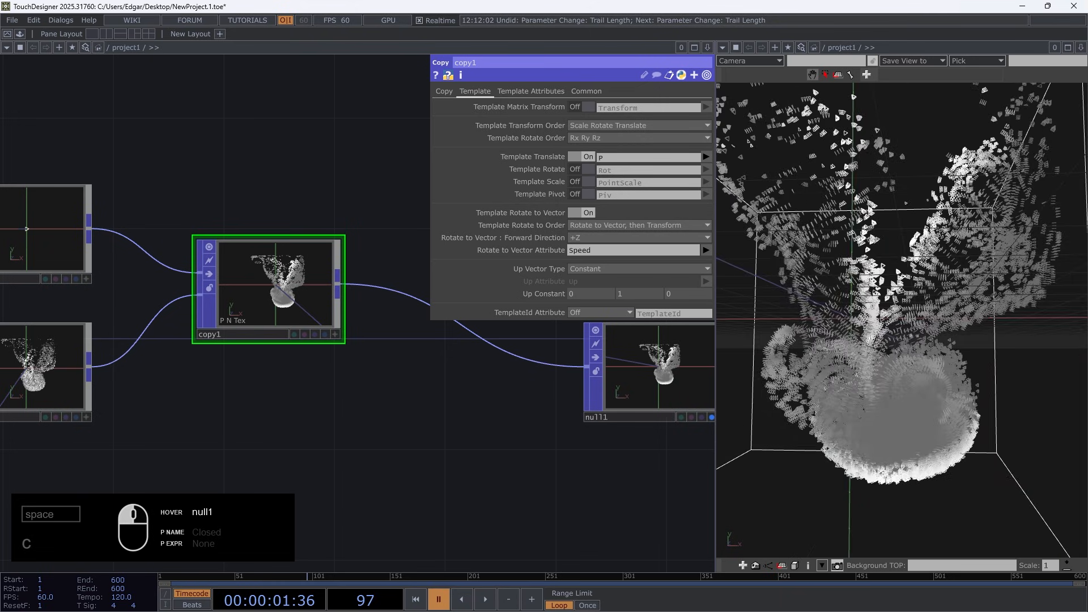
{"action": "key", "text": "space"}
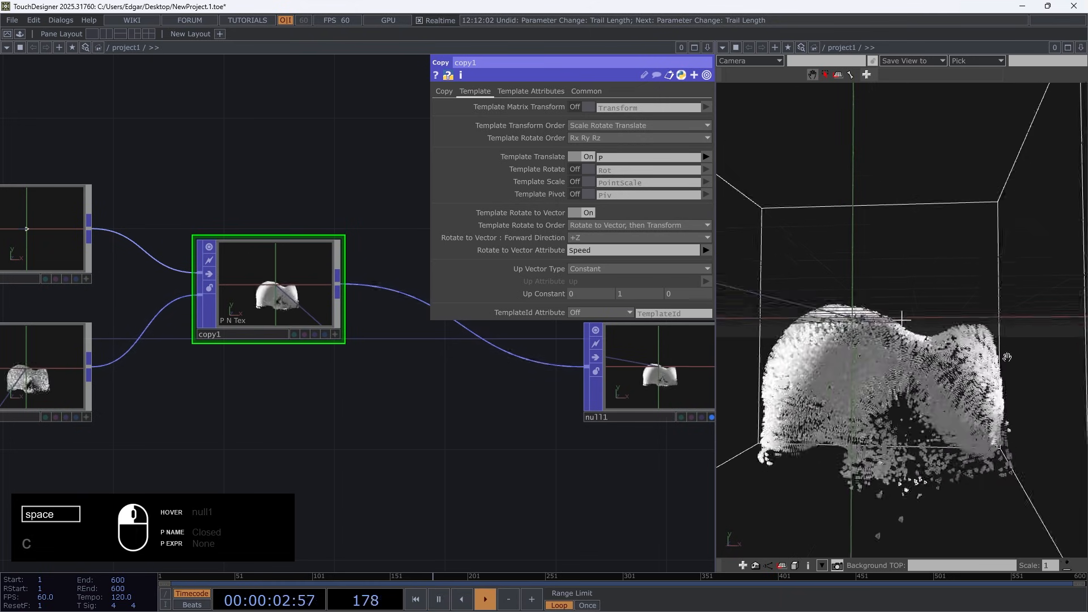
Arrange copy1 and null1 in line with trail1 and insert a Skin POP between them
{"action": "scroll", "coordinate": [396, 445], "scroll_direction": "down", "scroll_amount": 3}
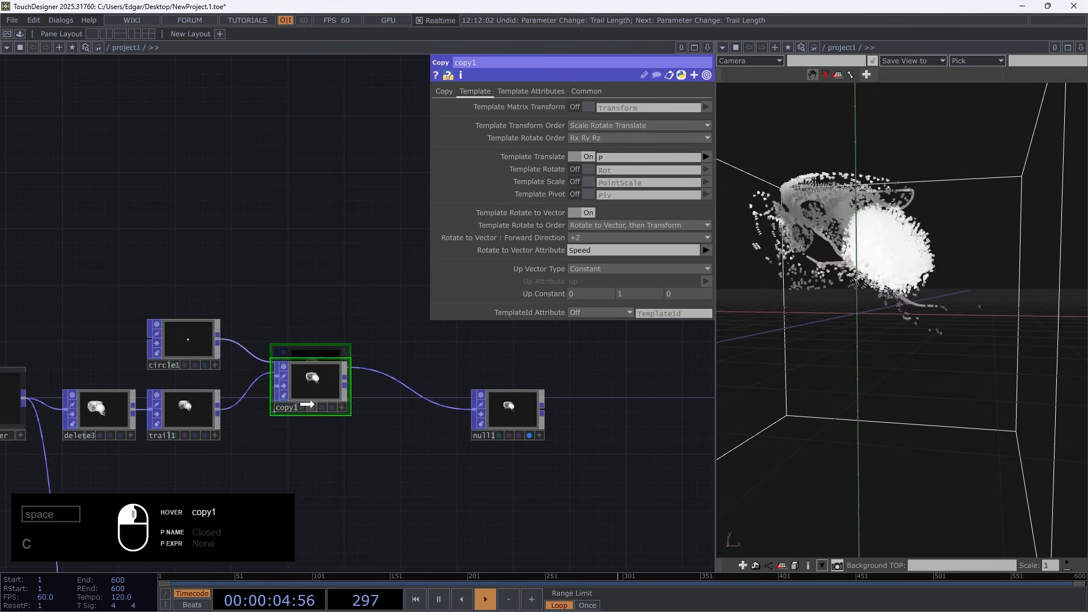
{"action": "left_click_drag", "start_coordinate": [476, 424], "coordinate": [548, 425]}
{"action": "right_click", "coordinate": [420, 411]}
{"action": "type", "text": "s"}
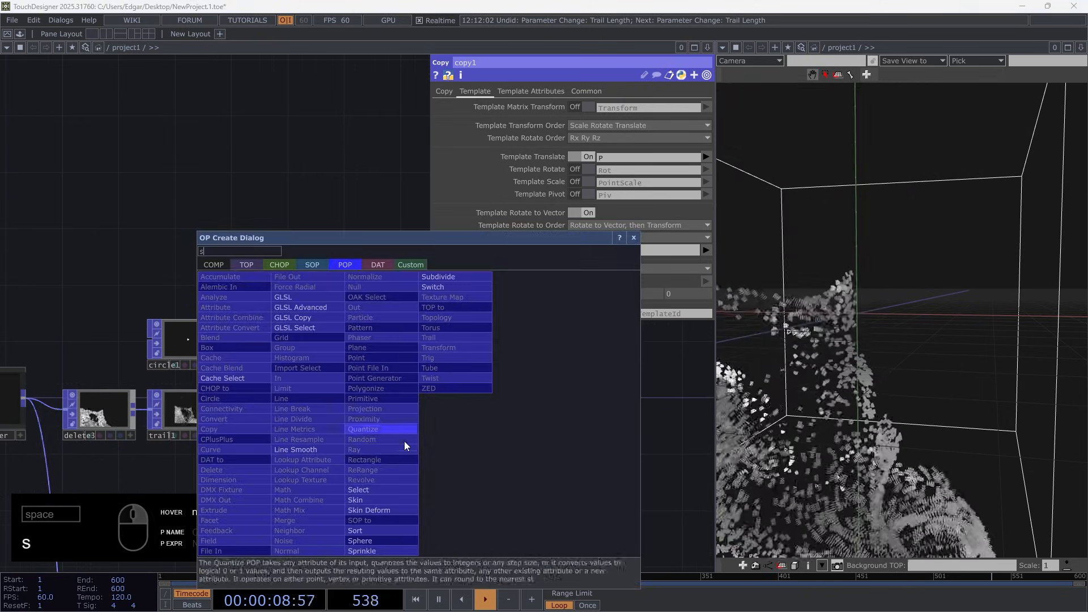
{"action": "left_click", "coordinate": [373, 501]}
{"action": "left_click", "coordinate": [469, 418]}
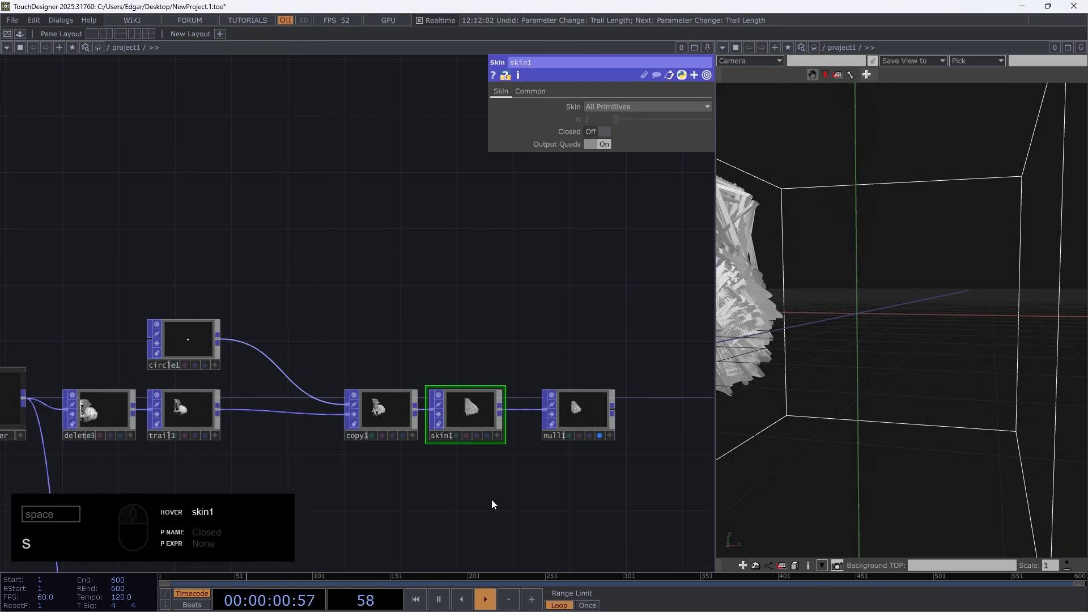
{"action": "scroll", "coordinate": [952, 289], "scroll_direction": "up", "scroll_amount": 3}
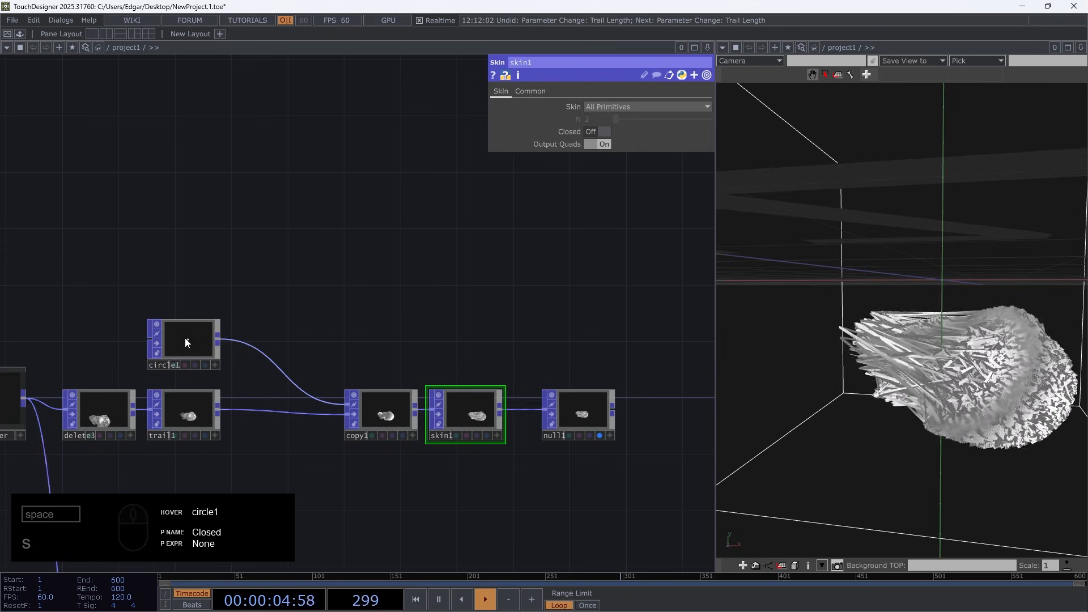
Move circle1, copy1, skin1 and null1 away from trail1 and insert a Line Resample POP between trail1 and copy1
{"action": "left_click_drag", "start_coordinate": [188, 346], "coordinate": [271, 289]}
{"action": "right_click_drag", "start_coordinate": [520, 440], "coordinate": [347, 335]}
{"action": "left_click_drag", "start_coordinate": [389, 417], "coordinate": [515, 421]}
{"action": "left_click", "coordinate": [331, 418]}
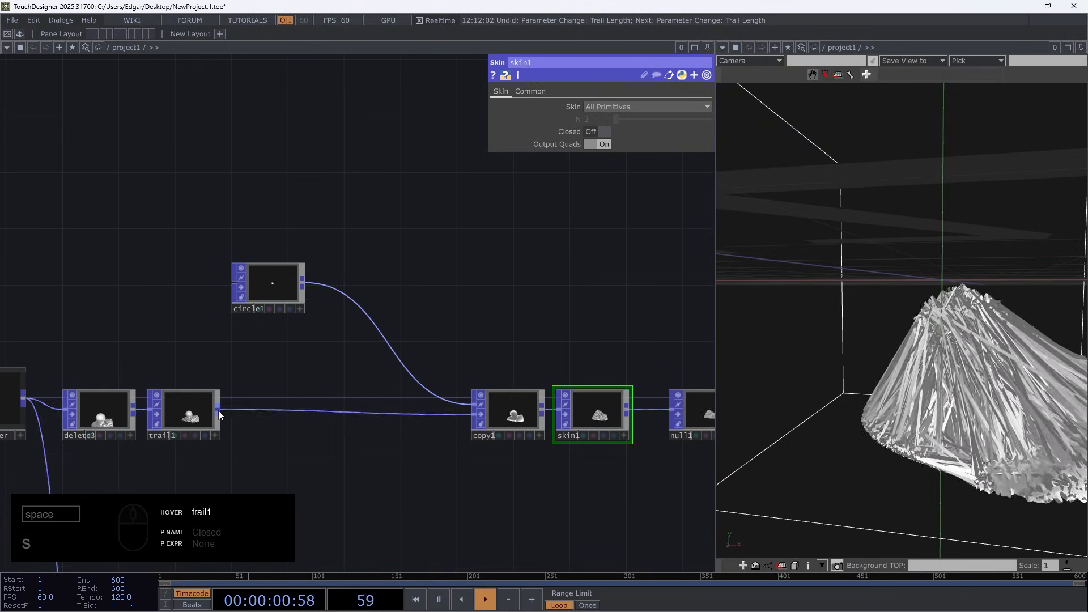
{"action": "right_click", "coordinate": [217, 410]}
{"action": "type", "text": "res"}
{"action": "left_click", "coordinate": [103, 440]}
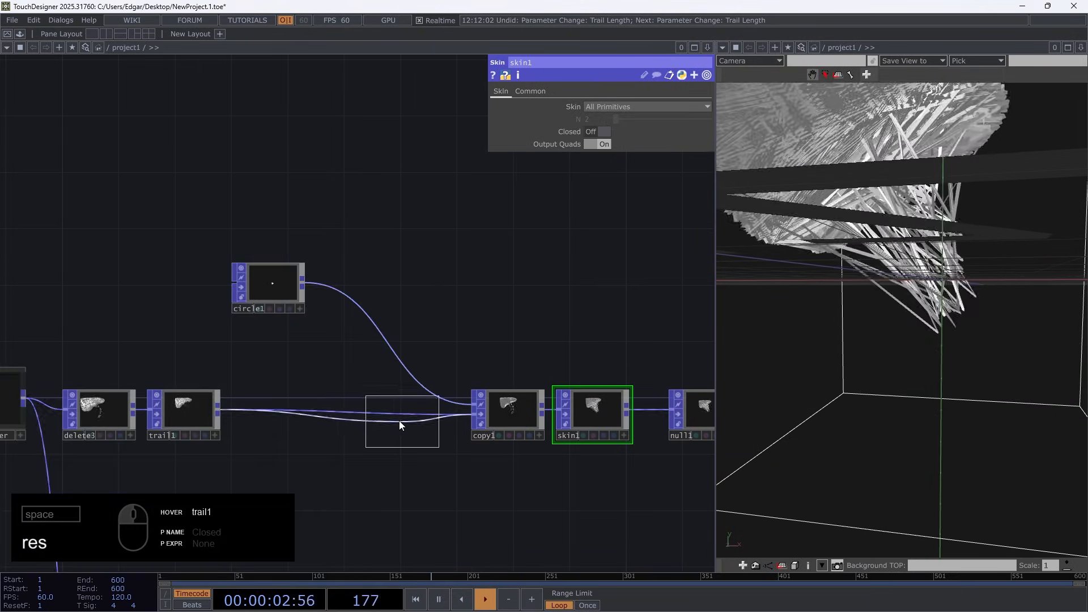
{"action": "left_click", "coordinate": [381, 448]}
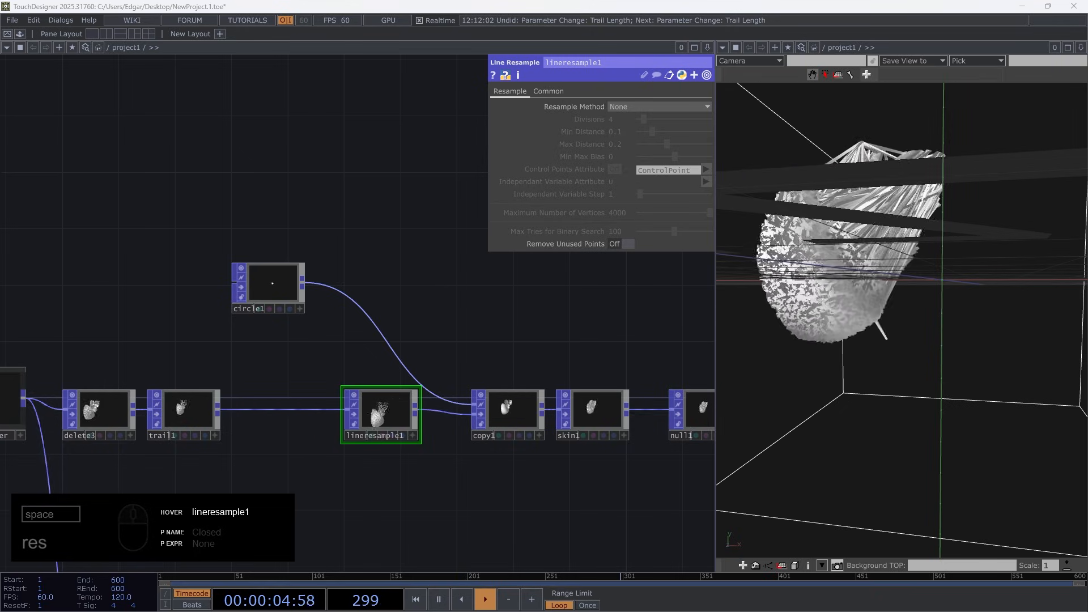
Set lineresample1's Resample Method to Divisions per Line Strip with 16 divisions
{"action": "left_click", "coordinate": [657, 106]}
{"action": "left_click", "coordinate": [646, 127]}
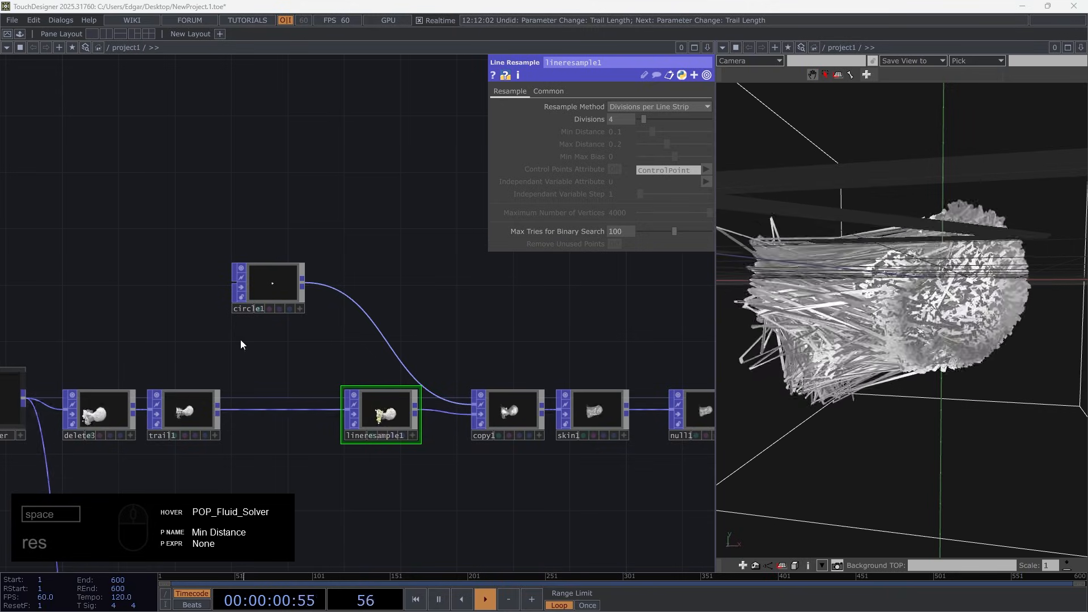
{"action": "type", "text": "16"}
{"action": "key", "text": "Return"}
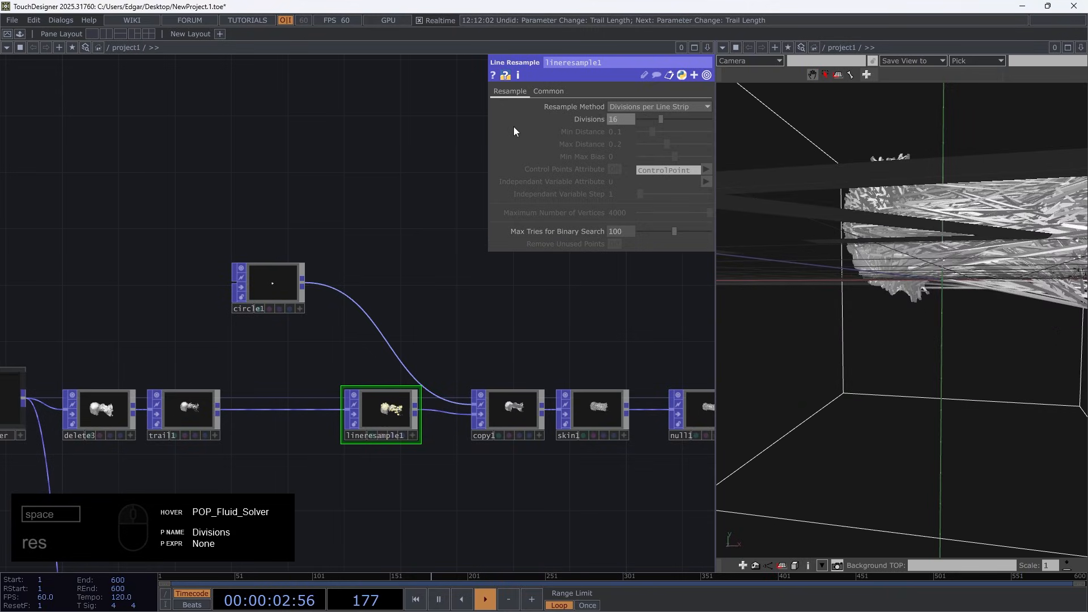
{"action": "left_click", "coordinate": [454, 366]}
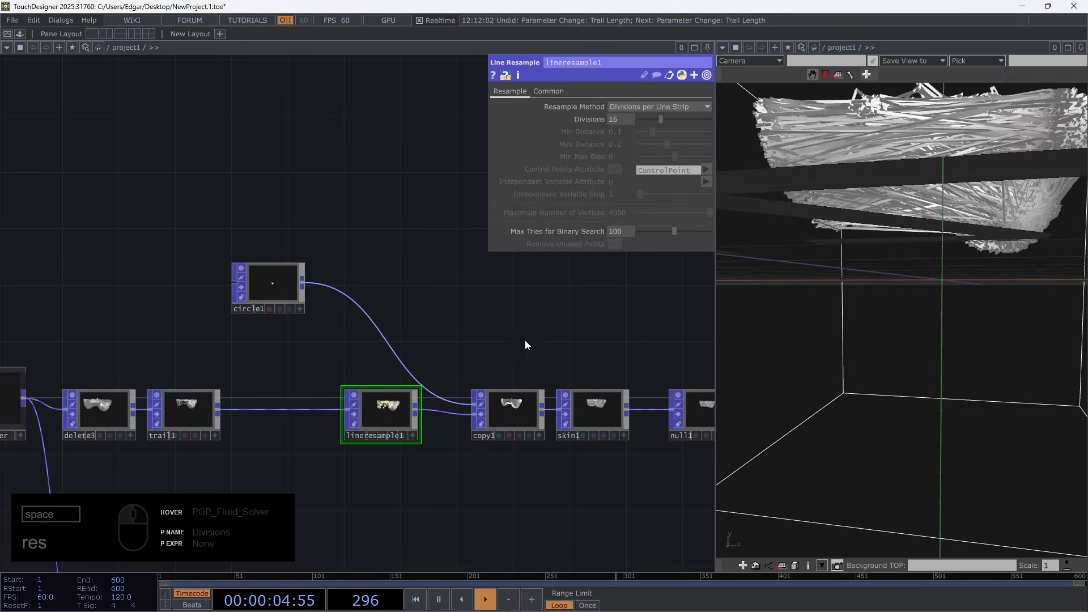
Set skin1's Skin mode to Groups of N Primitives
{"action": "left_click_drag", "start_coordinate": [516, 360], "coordinate": [381, 337]}
{"action": "left_click", "coordinate": [455, 398]}
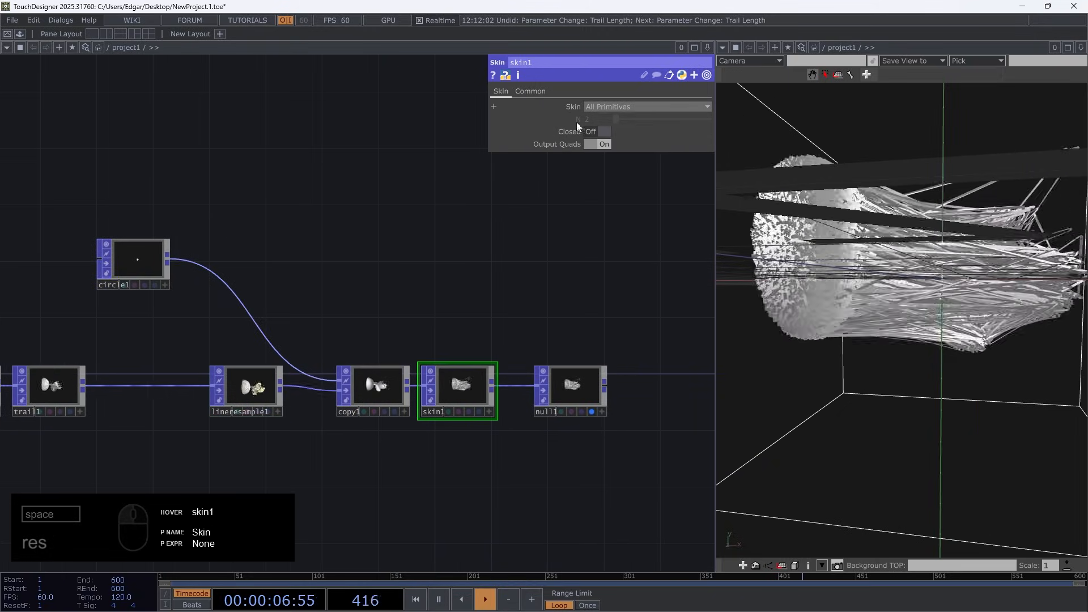
{"action": "left_click", "coordinate": [658, 106]}
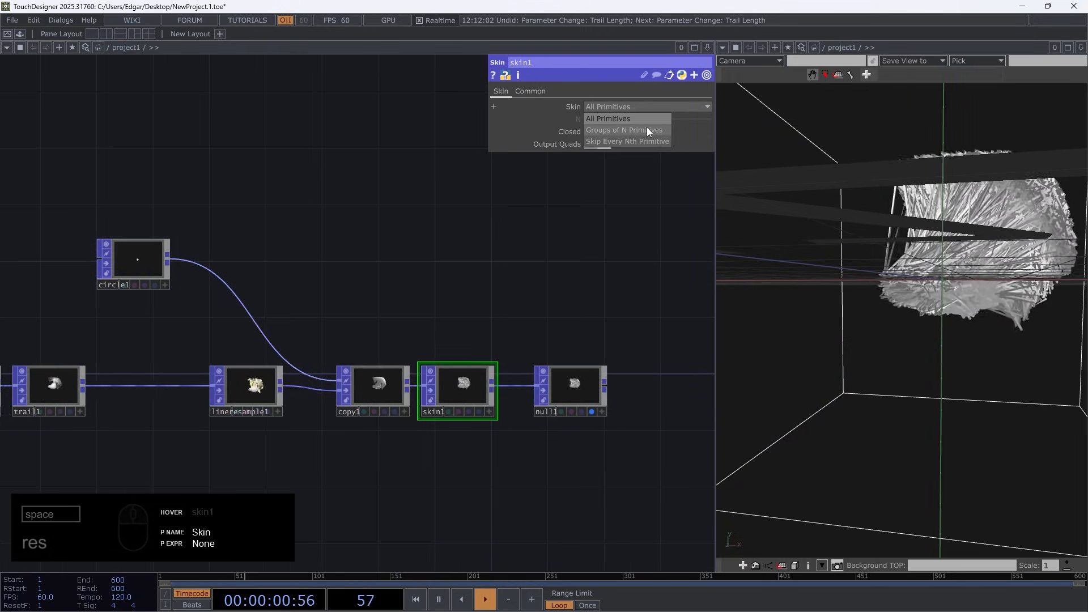
{"action": "left_click", "coordinate": [647, 130]}
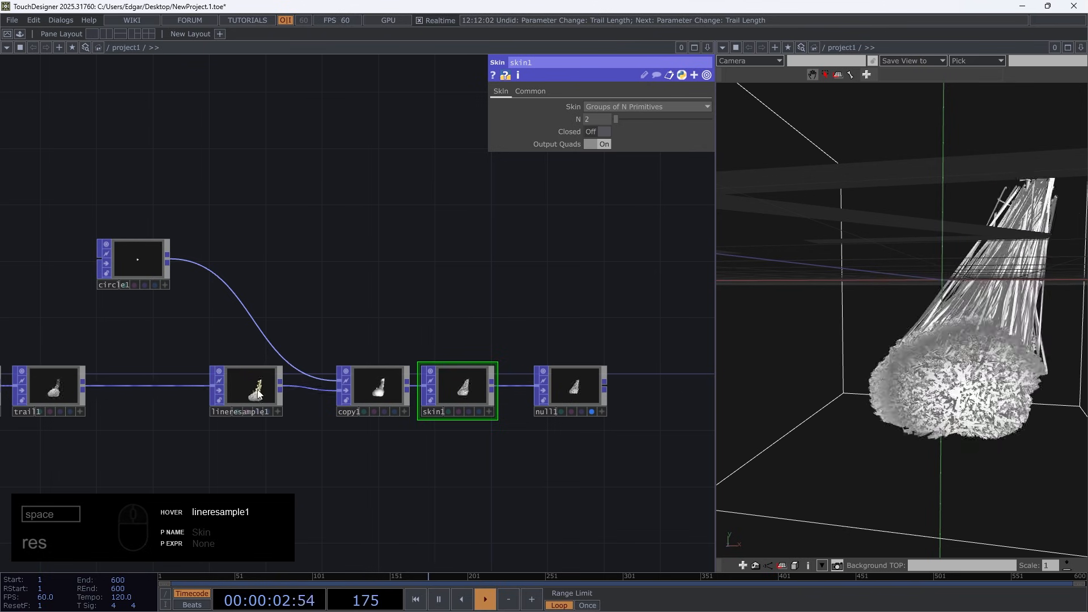
Check the point and line strip information of lineresample1 and trail1
{"action": "scroll", "coordinate": [227, 400], "scroll_direction": "up", "scroll_amount": 5}
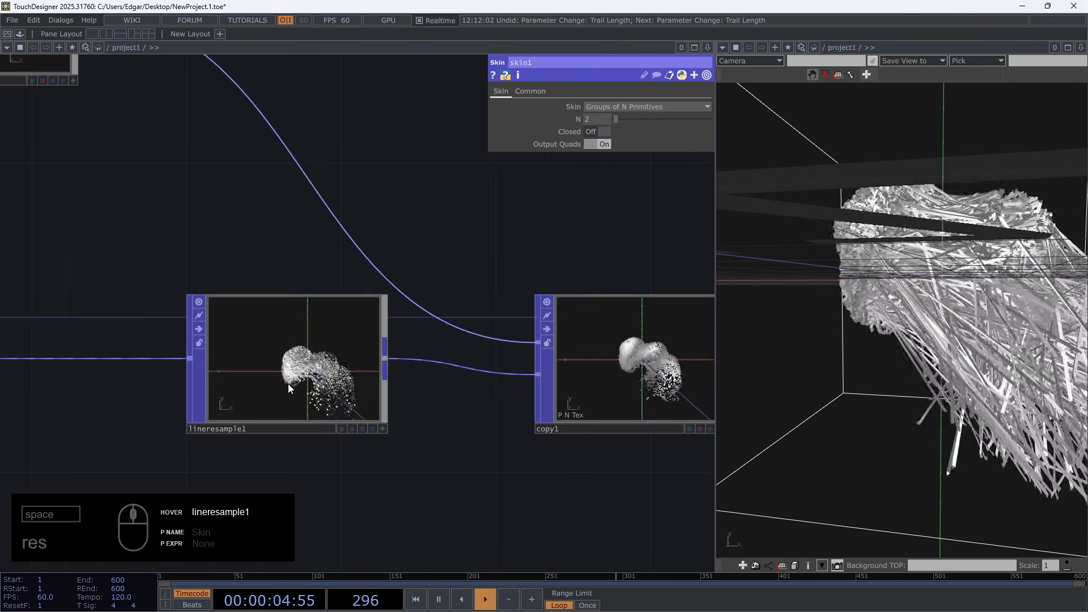
{"action": "middle_click", "coordinate": [298, 381]}
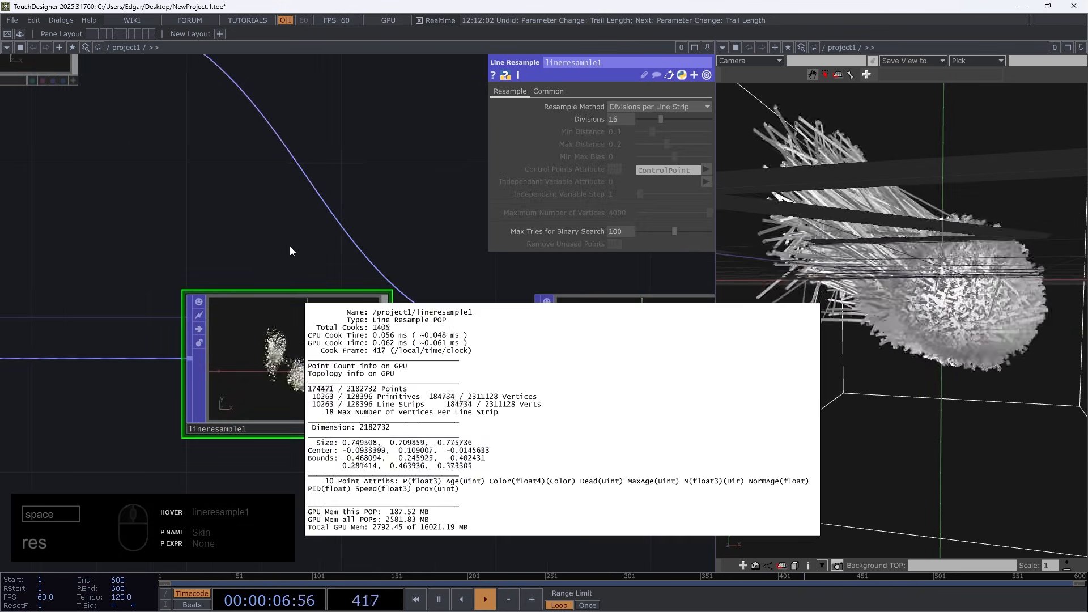
{"action": "scroll", "coordinate": [290, 250], "scroll_direction": "down", "scroll_amount": 5}
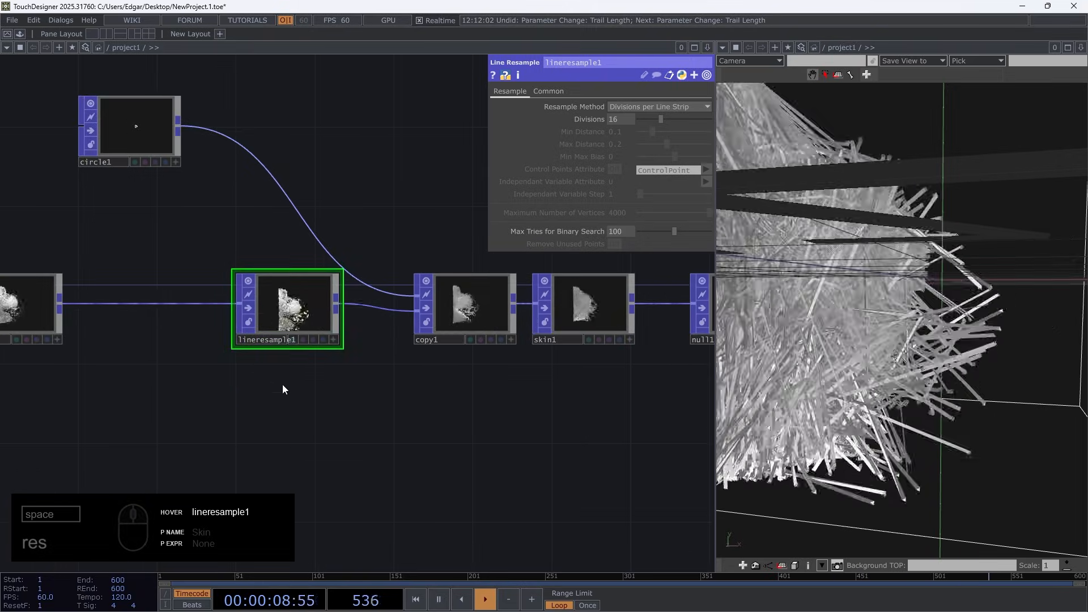
{"action": "left_click_drag", "start_coordinate": [201, 407], "coordinate": [303, 416]}
{"action": "left_click", "coordinate": [153, 279]}
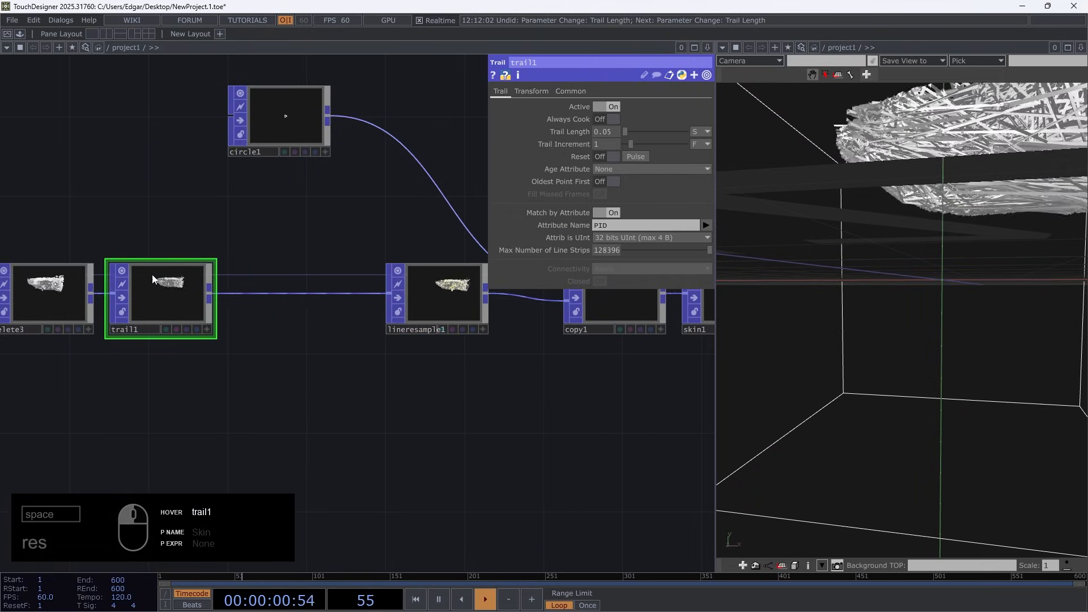
{"action": "middle_click", "coordinate": [176, 271]}
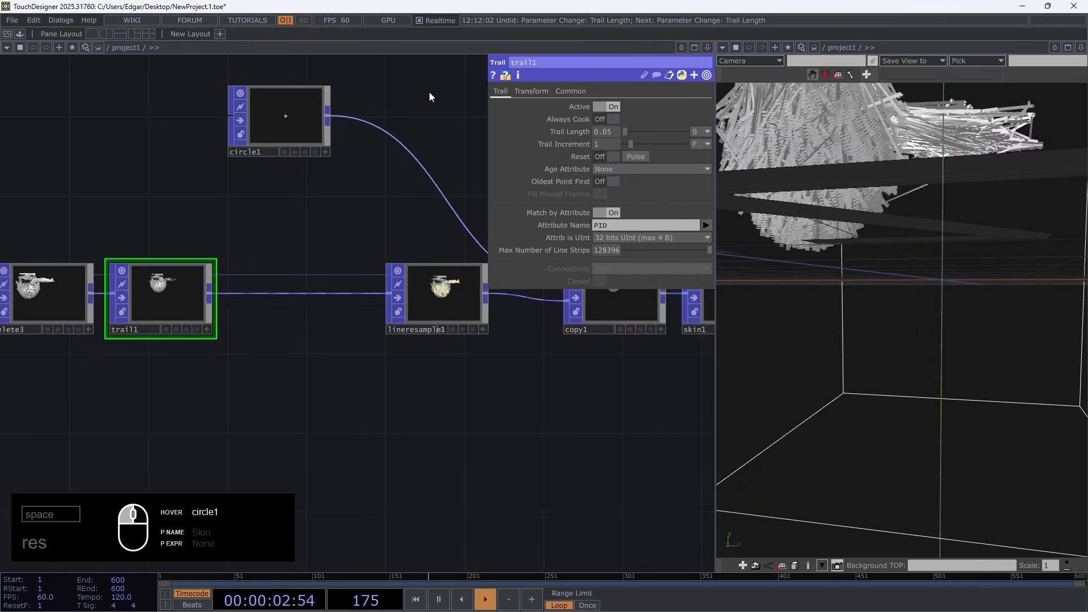
Try a Trail Length of 1.85 seconds on trail1, check lineresample1's vertices per line strip, and undo the change
{"action": "left_click_drag", "start_coordinate": [625, 132], "coordinate": [636, 132]}
{"action": "middle_click", "coordinate": [443, 301]}
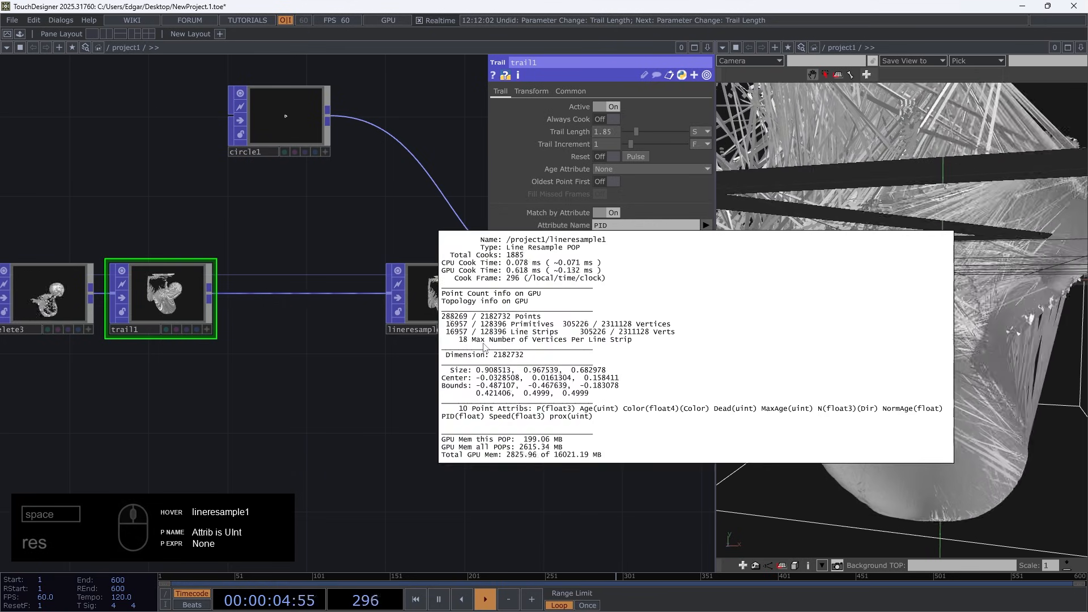
{"action": "left_click", "coordinate": [444, 301]}
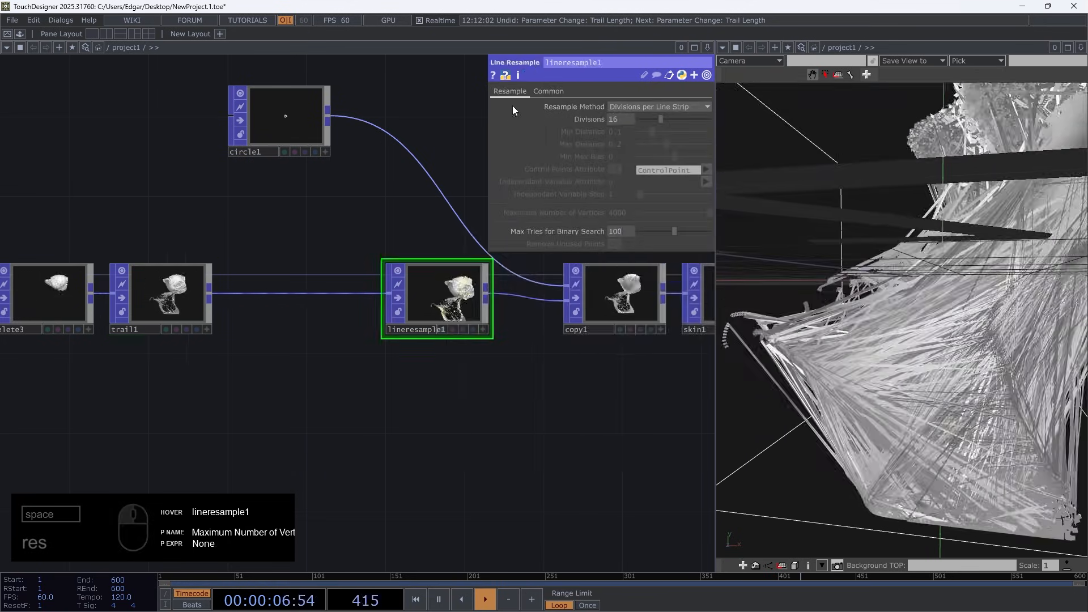
{"action": "key", "text": "ctrl+z"}
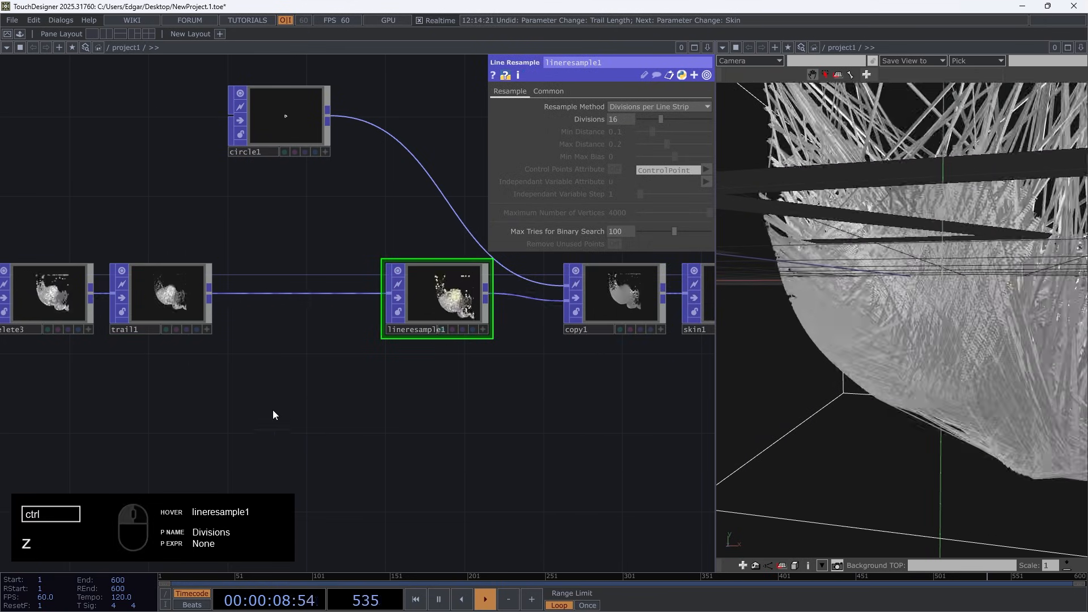
Link skin1's N parameter to lineresample1's Divisions by reference
{"action": "left_click", "coordinate": [164, 295]}
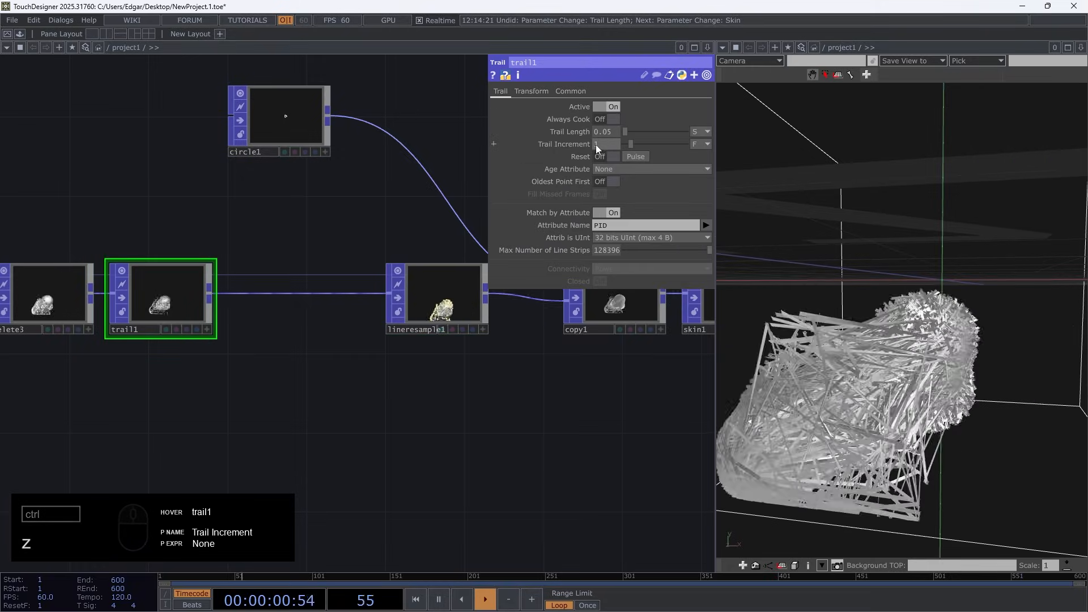
{"action": "left_click", "coordinate": [448, 310]}
{"action": "left_click_drag", "start_coordinate": [392, 445], "coordinate": [159, 429]}
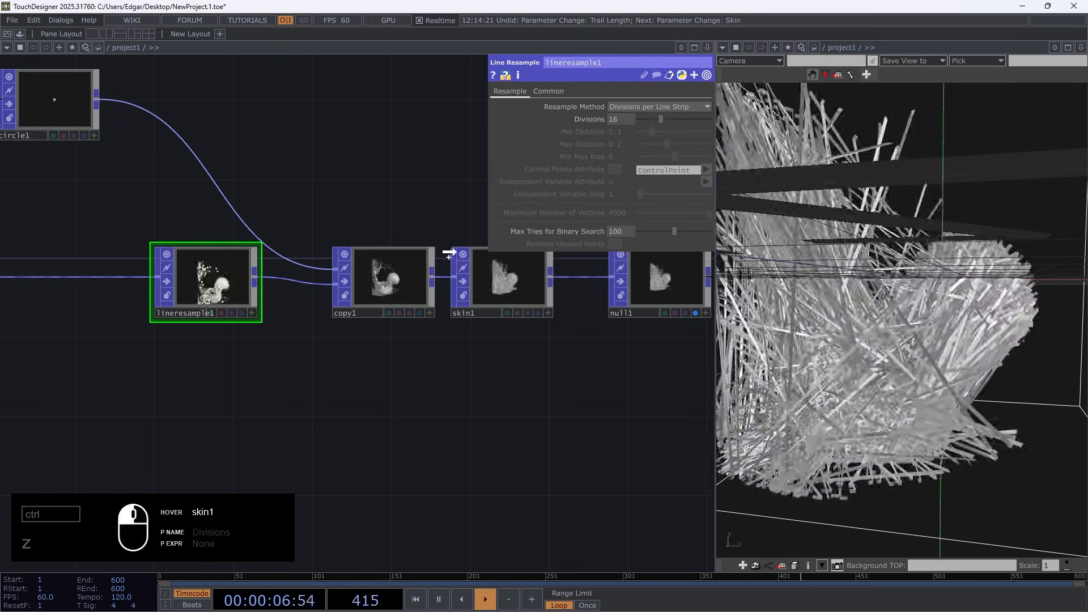
{"action": "left_click", "coordinate": [473, 257]}
{"action": "left_click_drag", "start_coordinate": [587, 118], "coordinate": [592, 118]}
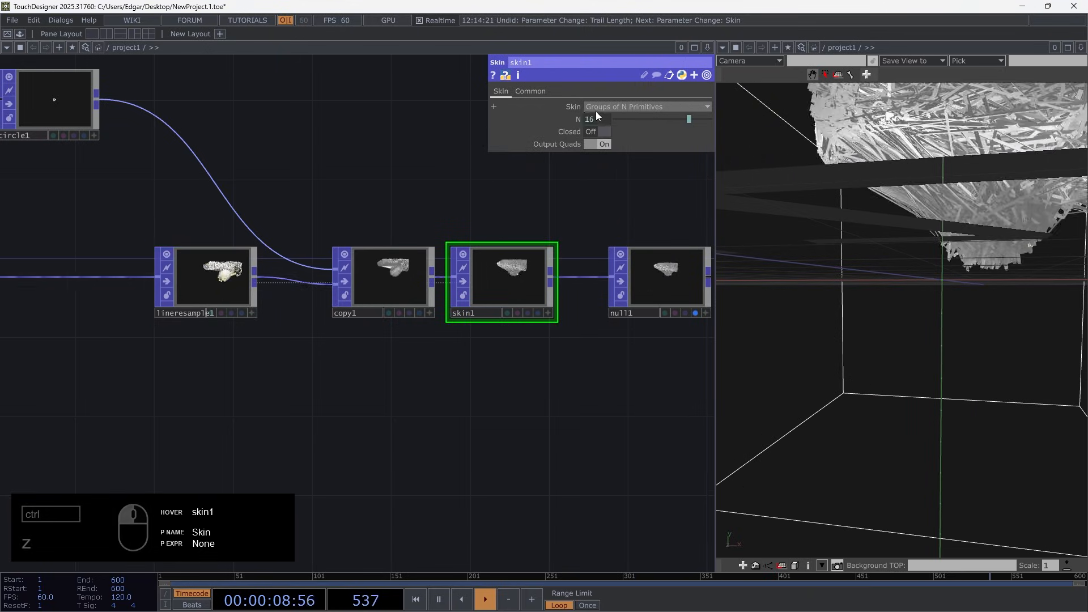
Add 1+ in front of the lineresample1 reference in skin1's N expression
{"action": "left_click", "coordinate": [569, 121]}
{"action": "left_click", "coordinate": [571, 135]}
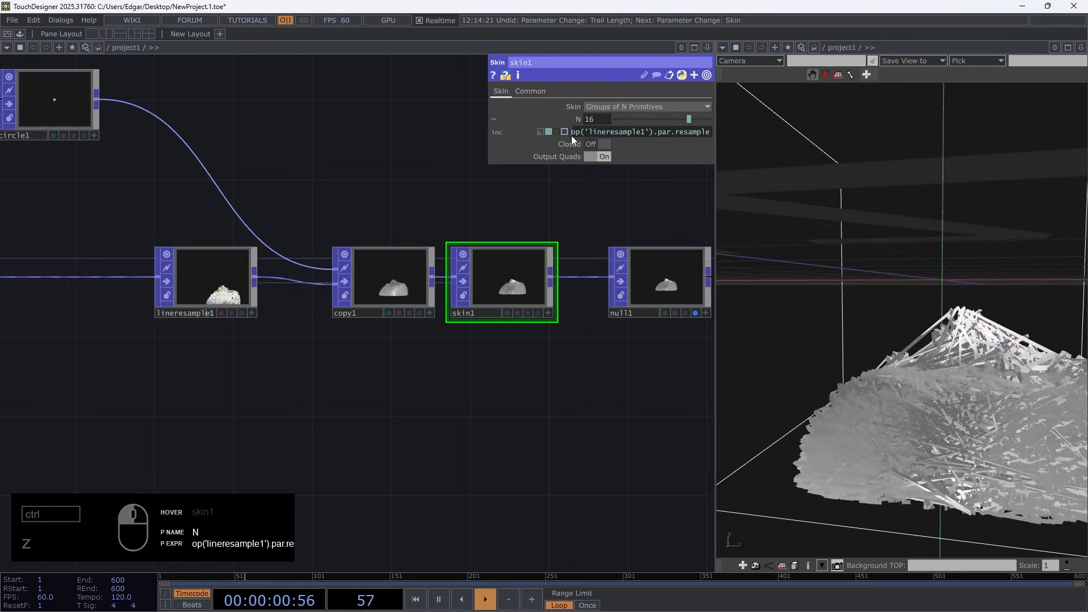
{"action": "type", "text": "1+"}
{"action": "key", "text": "Return"}
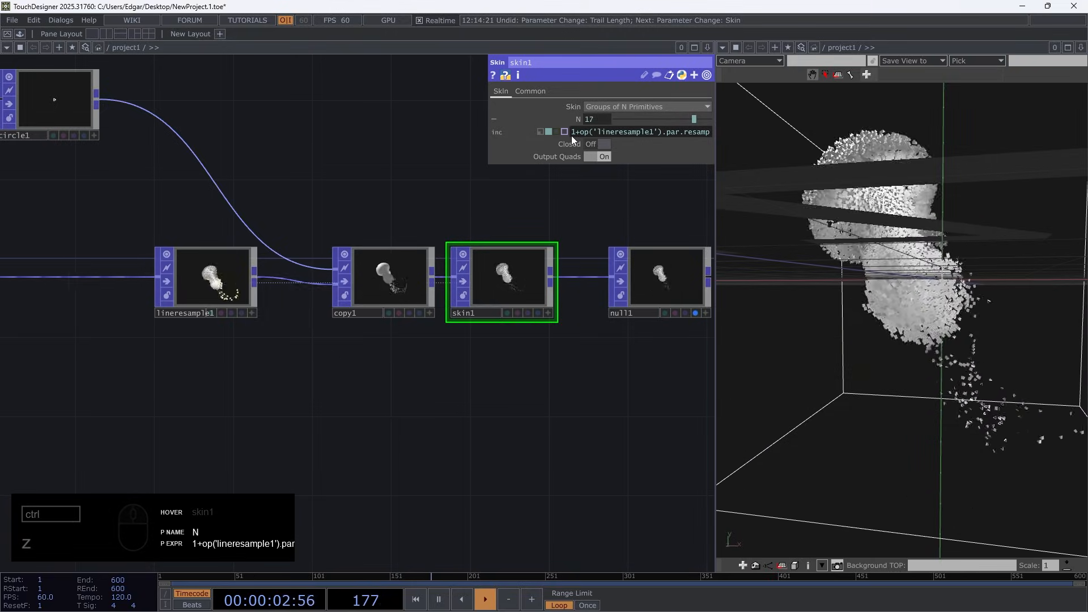
{"action": "left_click", "coordinate": [579, 118]}
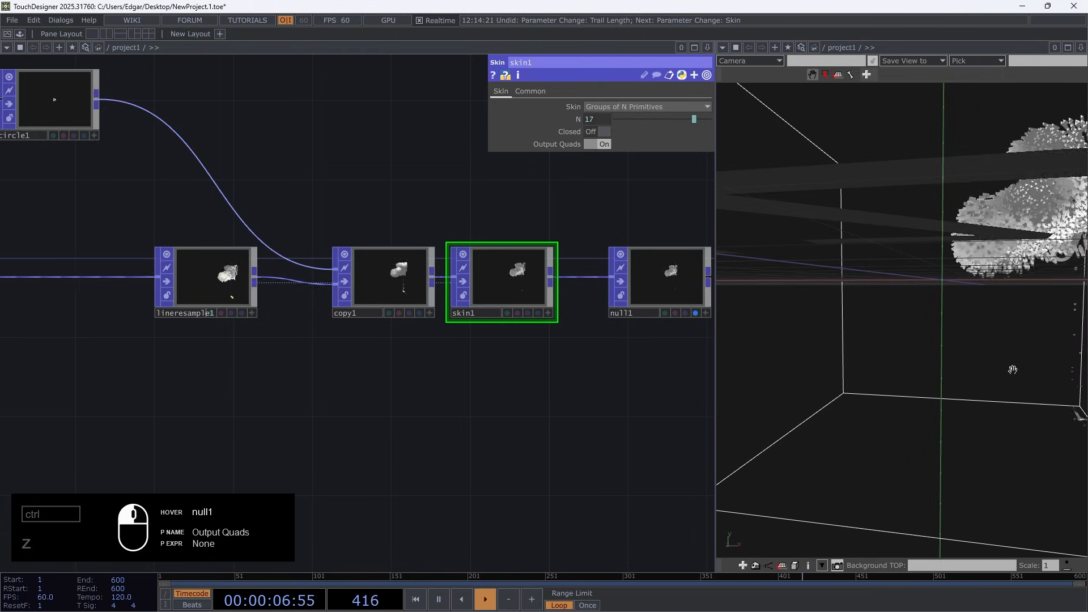
Set trail1's Trail Length to 0.2 seconds
{"action": "left_click_drag", "start_coordinate": [1013, 370], "coordinate": [958, 371]}
{"action": "right_click_drag", "start_coordinate": [958, 372], "coordinate": [918, 391]}
{"action": "middle_click_drag", "start_coordinate": [918, 392], "coordinate": [907, 323]}
{"action": "right_click_drag", "start_coordinate": [907, 323], "coordinate": [917, 258]}
{"action": "middle_click_drag", "start_coordinate": [916, 346], "coordinate": [917, 389]}
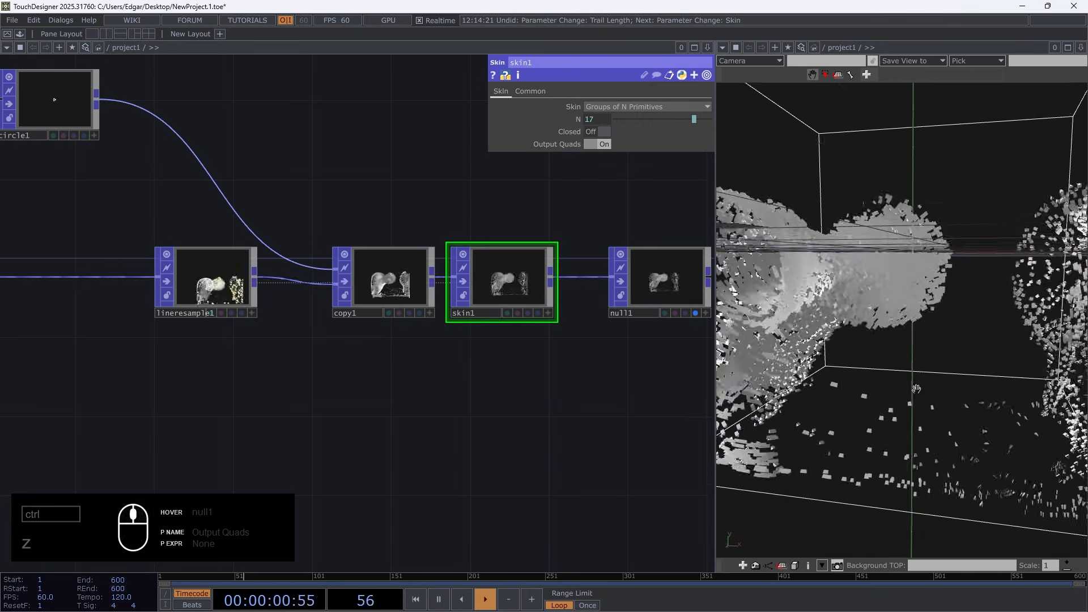
{"action": "left_click_drag", "start_coordinate": [428, 426], "coordinate": [714, 392]}
{"action": "left_click", "coordinate": [198, 233]}
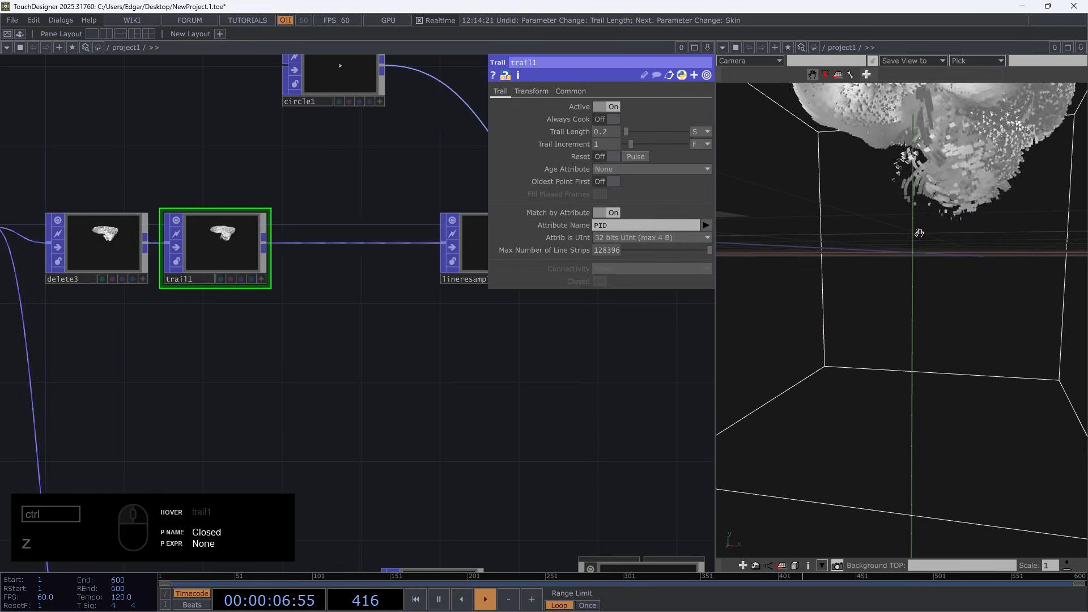
Pause playback and examine up close how the skinned surfaces run along the particle trails in the 3D view
{"action": "left_click_drag", "start_coordinate": [919, 233], "coordinate": [901, 304]}
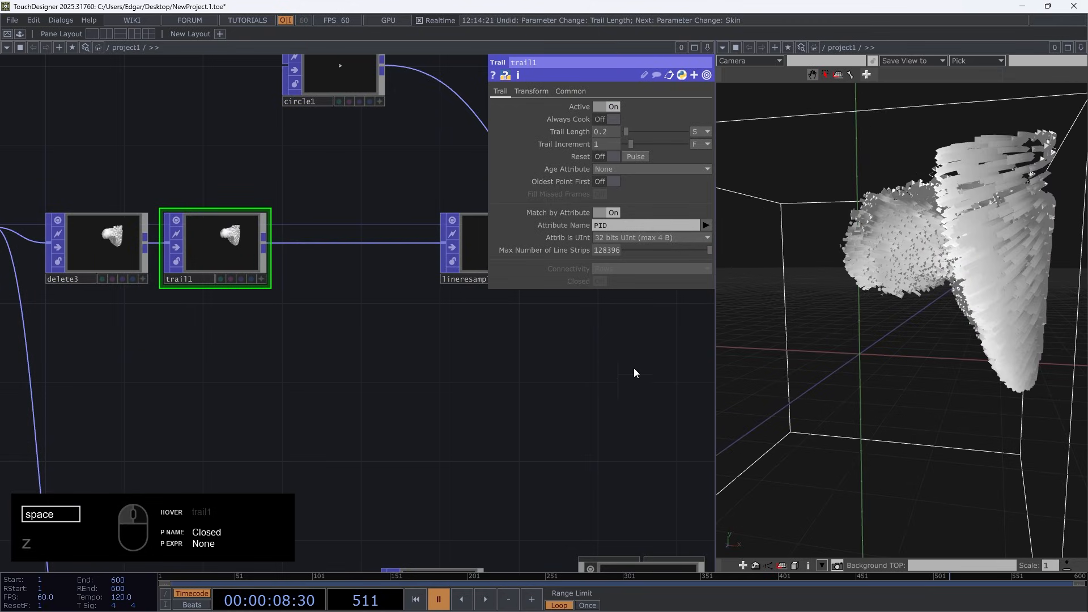
{"action": "scroll", "coordinate": [947, 240], "scroll_direction": "up", "scroll_amount": 4}
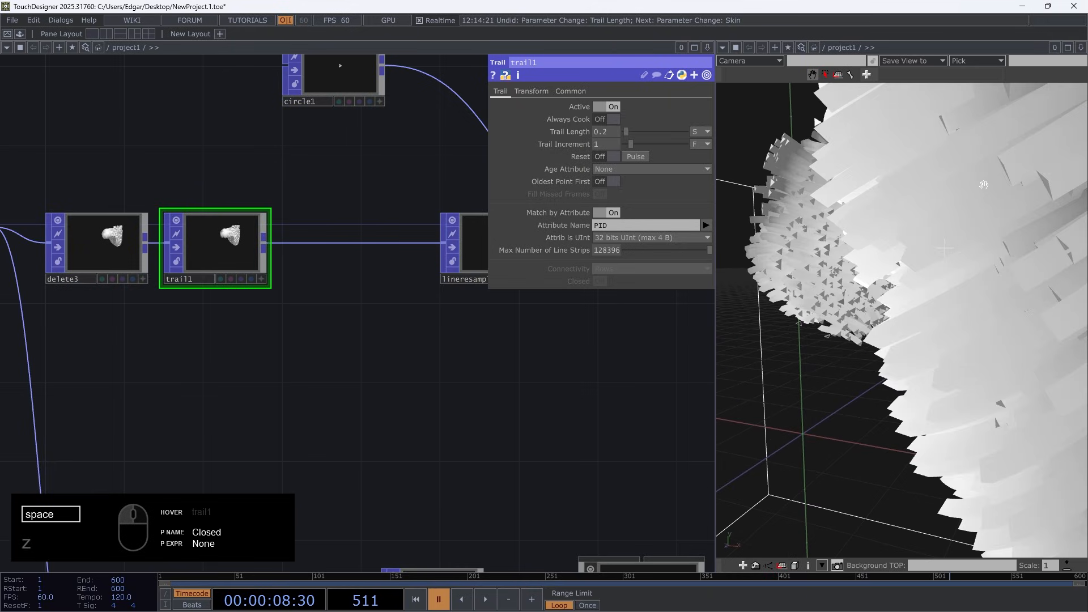
{"action": "mouse_move", "coordinate": [999, 403]}
{"action": "left_mouse_down"}
{"action": "mouse_move", "coordinate": [998, 227]}
{"action": "mouse_move", "coordinate": [960, 221]}
{"action": "mouse_move", "coordinate": [865, 297]}
{"action": "mouse_move", "coordinate": [935, 346]}
{"action": "mouse_move", "coordinate": [958, 340]}
{"action": "mouse_move", "coordinate": [972, 308]}
{"action": "left_mouse_up"}
{"action": "key", "text": "w"}
{"action": "key", "text": "w"}
{"action": "key", "text": "w"}
{"action": "key", "text": "w"}
{"action": "scroll", "coordinate": [958, 340], "scroll_direction": "up", "scroll_amount": 4}
{"action": "scroll", "coordinate": [972, 308], "scroll_direction": "down", "scroll_amount": 3}
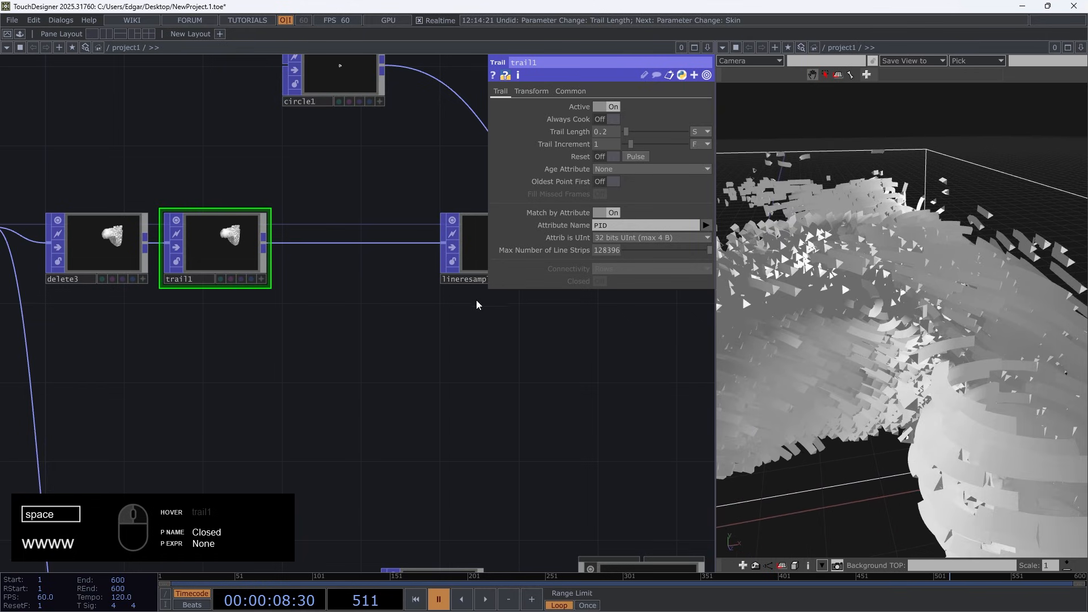
Resume playback and move null1 farther away from skin1 to make room for another operator
{"action": "key", "text": "space"}
{"action": "left_click_drag", "start_coordinate": [474, 439], "coordinate": [295, 454]}
{"action": "left_click_drag", "start_coordinate": [584, 414], "coordinate": [295, 439]}
{"action": "left_click_drag", "start_coordinate": [435, 351], "coordinate": [260, 360]}
{"action": "left_click_drag", "start_coordinate": [291, 291], "coordinate": [369, 290]}
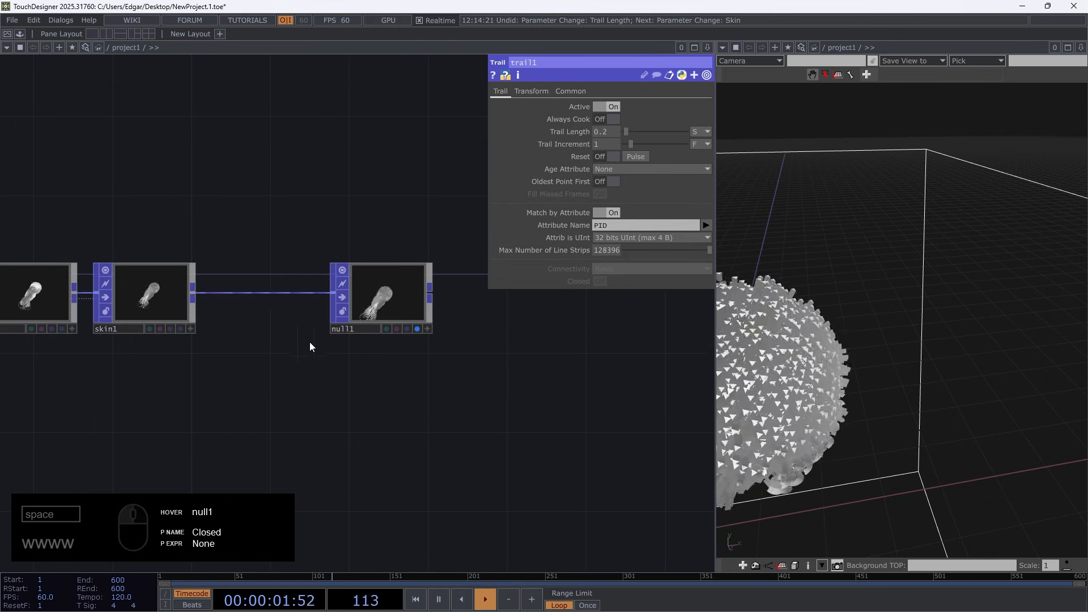
Insert a Normal POP between skin1 and null1
{"action": "left_click_drag", "start_coordinate": [939, 310], "coordinate": [919, 272]}
{"action": "scroll", "coordinate": [919, 272], "scroll_direction": "up", "scroll_amount": 2}
{"action": "left_click", "coordinate": [158, 264]}
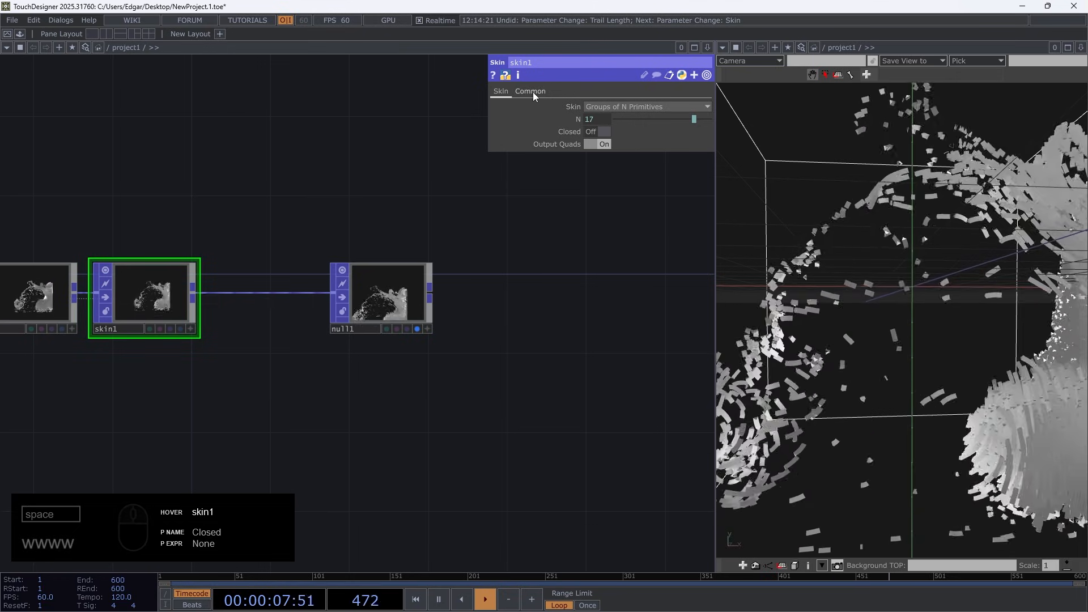
{"action": "left_click", "coordinate": [533, 92]}
{"action": "left_click", "coordinate": [501, 91]}
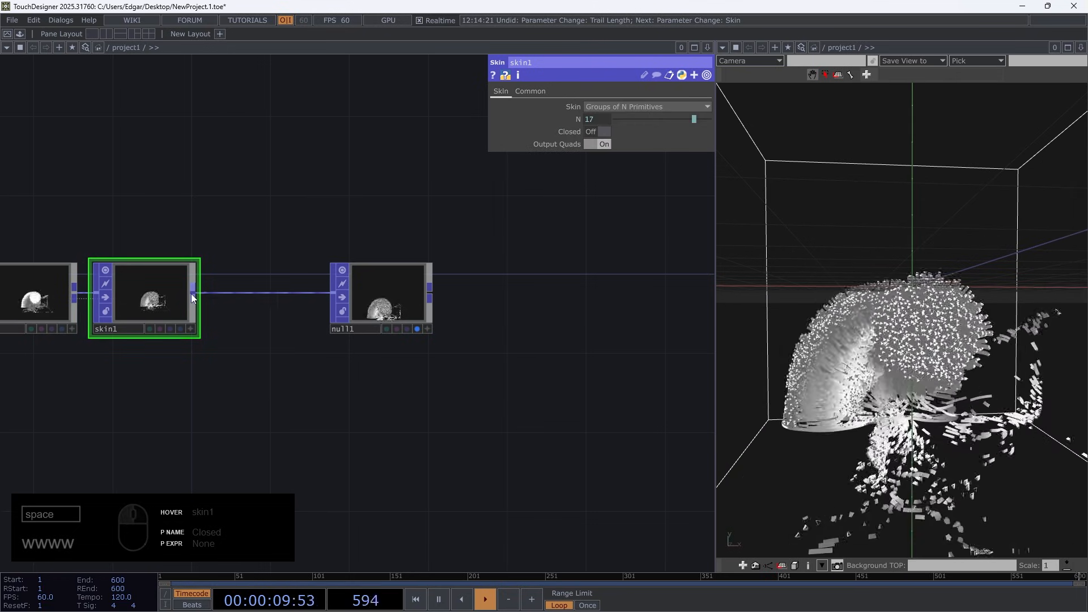
{"action": "left_click", "coordinate": [192, 293]}
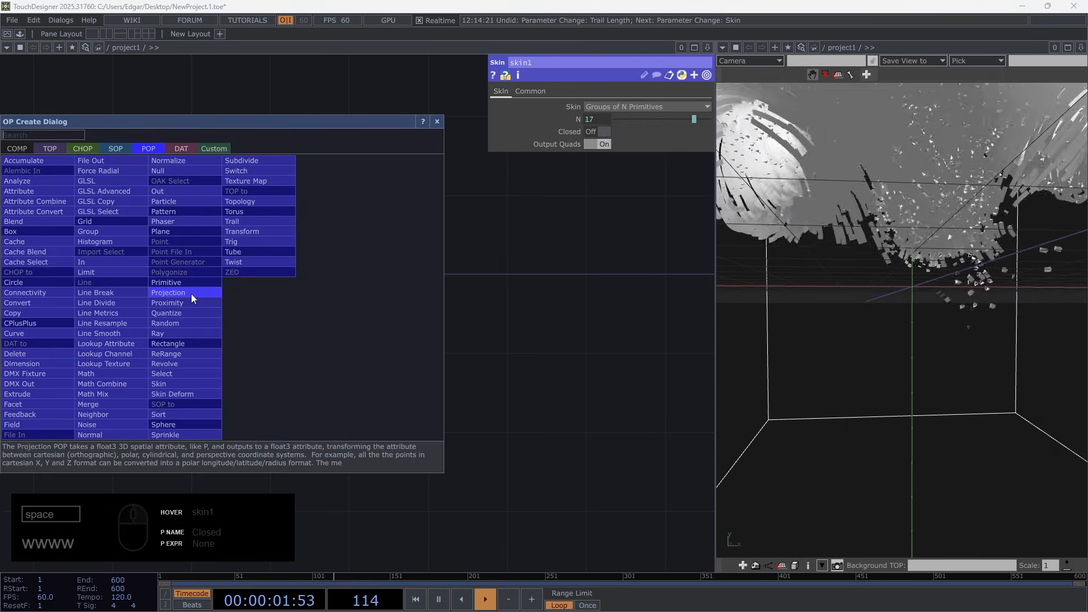
{"action": "left_click", "coordinate": [100, 429]}
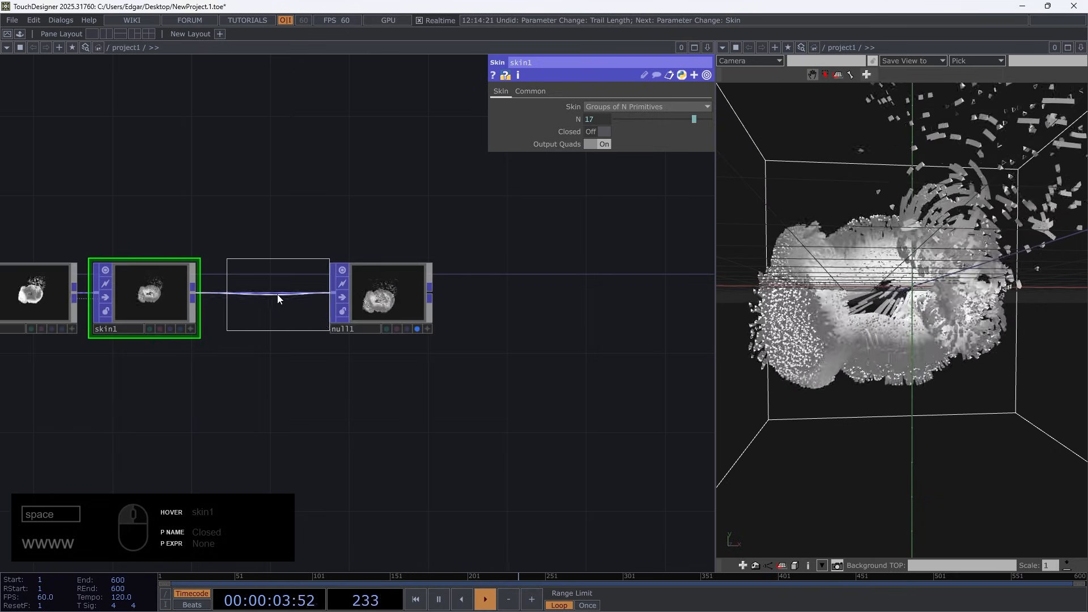
{"action": "left_click", "coordinate": [266, 300]}
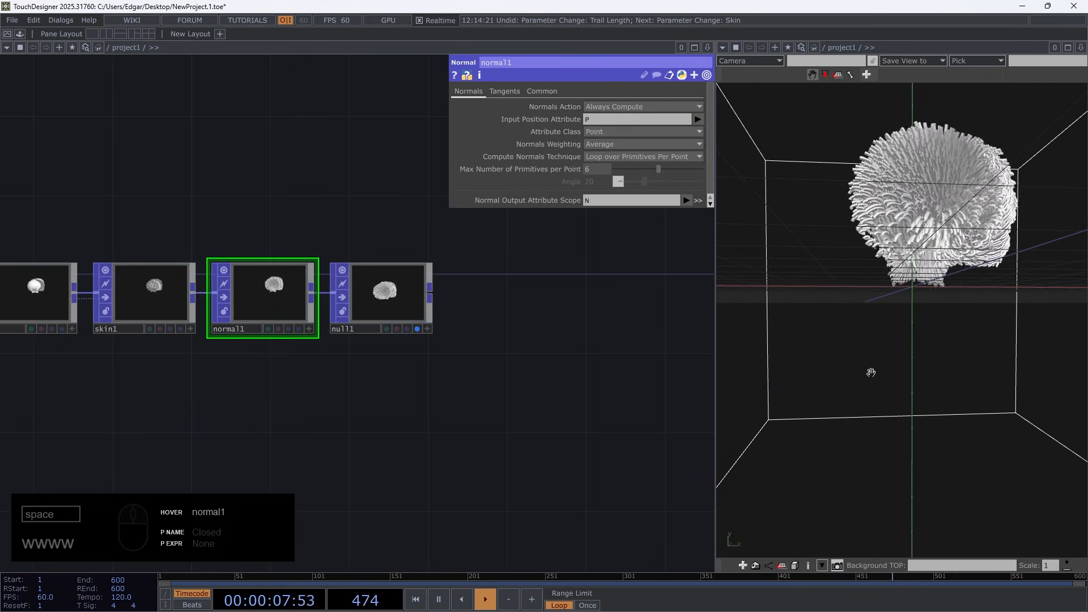
{"action": "mouse_move", "coordinate": [933, 326]}
{"action": "left_mouse_down"}
{"action": "mouse_move", "coordinate": [798, 319]}
{"action": "mouse_move", "coordinate": [899, 318]}
{"action": "mouse_move", "coordinate": [888, 328]}
{"action": "mouse_move", "coordinate": [1040, 342]}
{"action": "mouse_move", "coordinate": [807, 188]}
{"action": "mouse_move", "coordinate": [900, 340]}
{"action": "mouse_move", "coordinate": [931, 324]}
{"action": "left_mouse_up"}
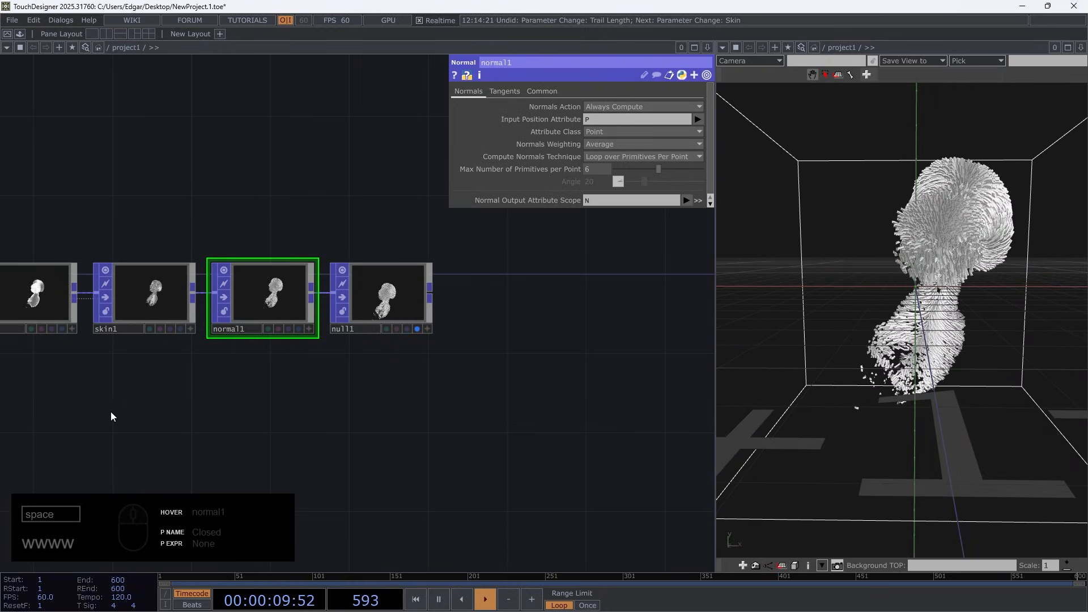
Set circle1's radius to 0.005 in both directions, pause playback and examine the tubes' thickness up close in the 3D view
{"action": "left_click_drag", "start_coordinate": [111, 413], "coordinate": [442, 404]}
{"action": "middle_click_drag", "start_coordinate": [366, 424], "coordinate": [271, 420]}
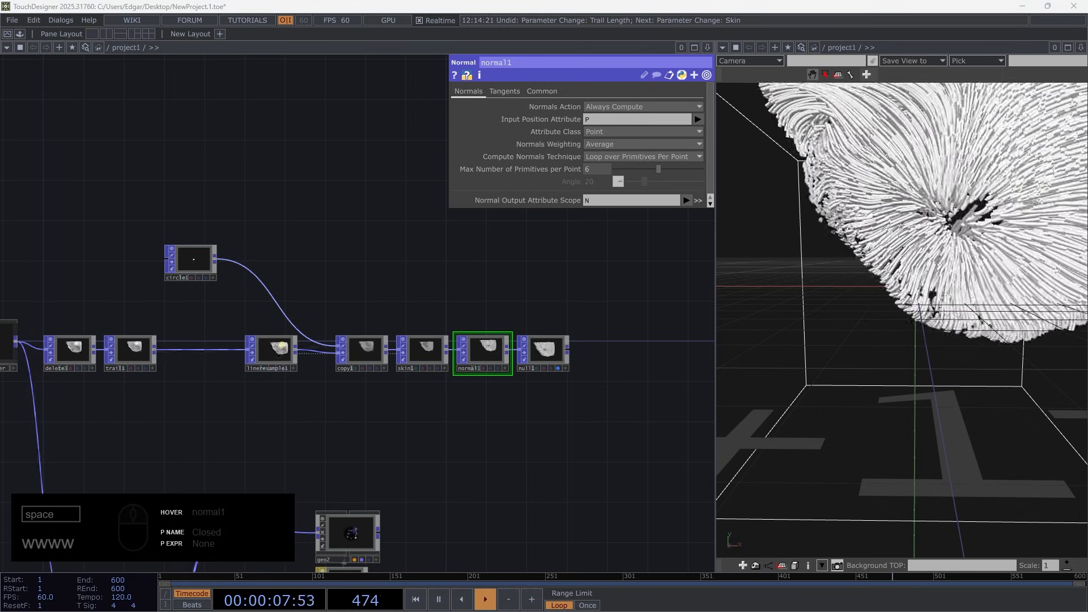
{"action": "middle_click_drag", "start_coordinate": [159, 264], "coordinate": [279, 263]}
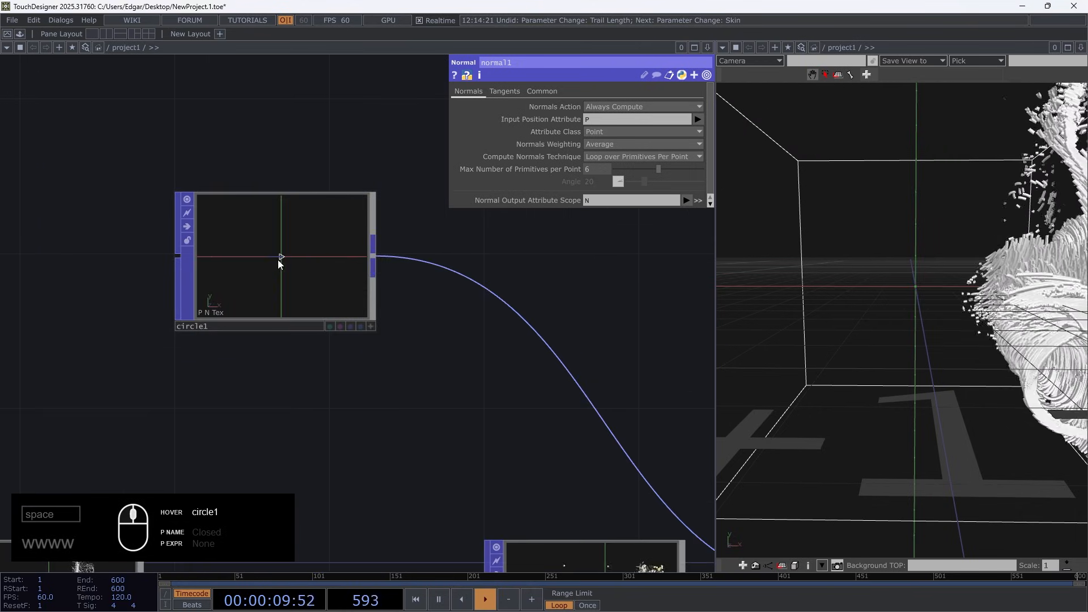
{"action": "left_click_drag", "start_coordinate": [282, 265], "coordinate": [563, 409]}
{"action": "left_click_drag", "start_coordinate": [288, 239], "coordinate": [11, 162]}
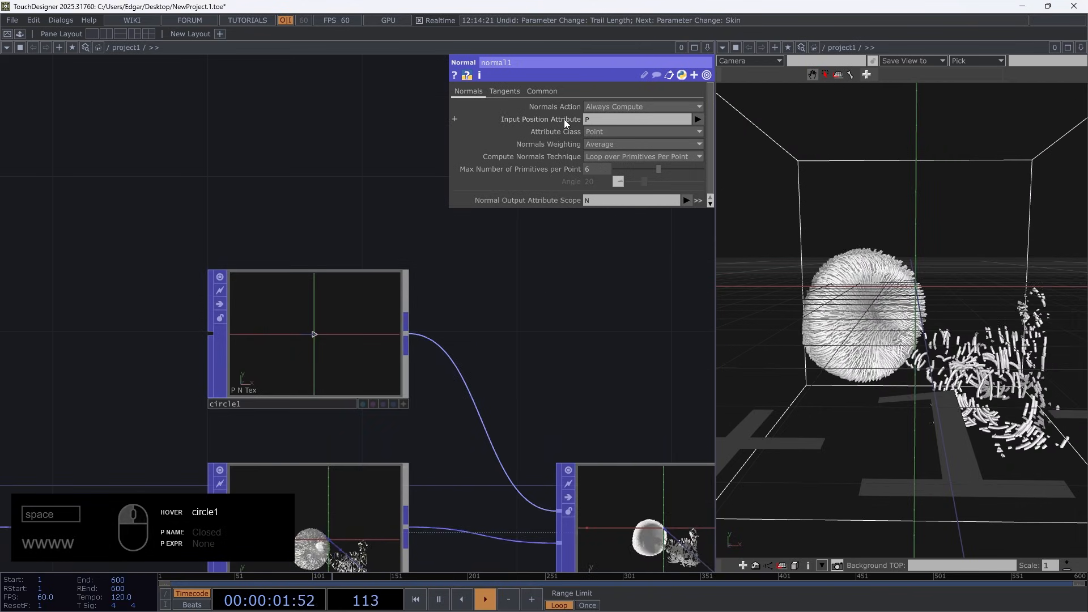
{"action": "left_click", "coordinate": [311, 316]}
{"action": "middle_click_drag", "start_coordinate": [569, 141], "coordinate": [570, 193]}
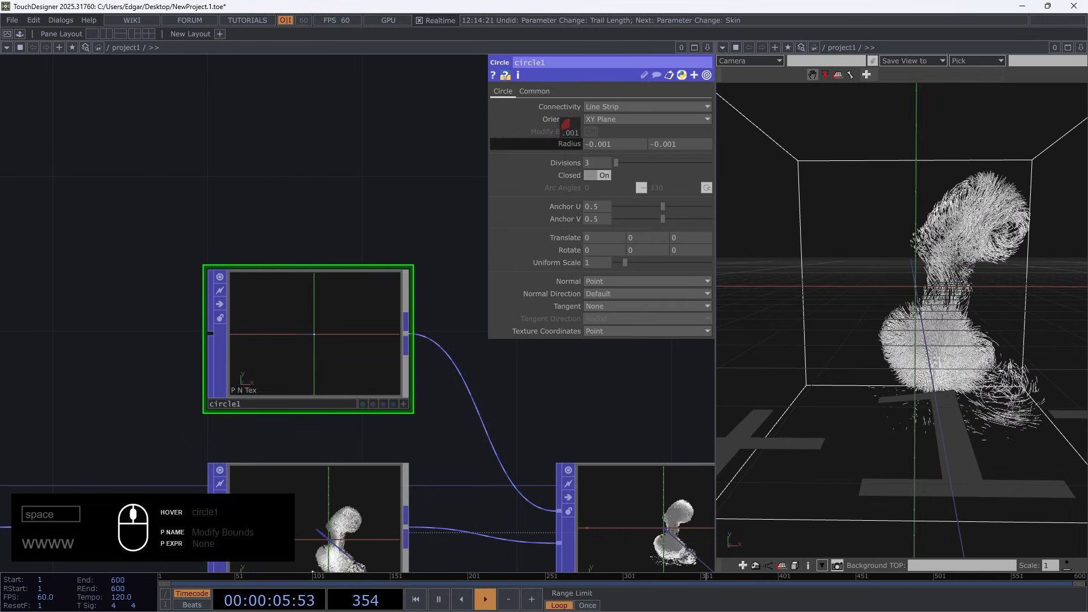
{"action": "key", "text": "space"}
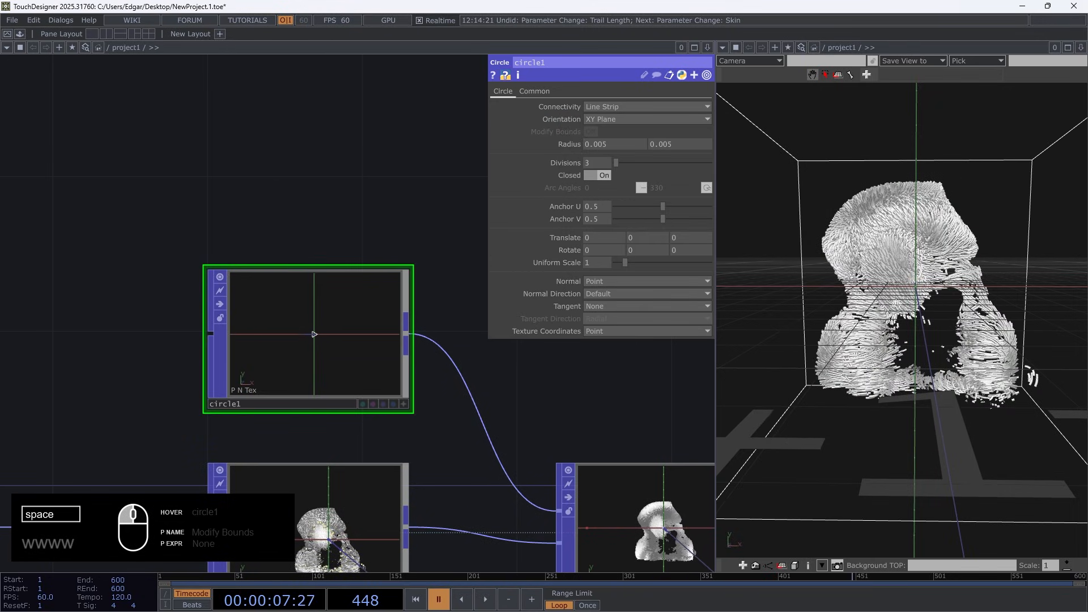
{"action": "scroll", "coordinate": [1019, 301], "scroll_direction": "up", "scroll_amount": 10}
{"action": "left_click_drag", "start_coordinate": [1019, 300], "coordinate": [918, 329]}
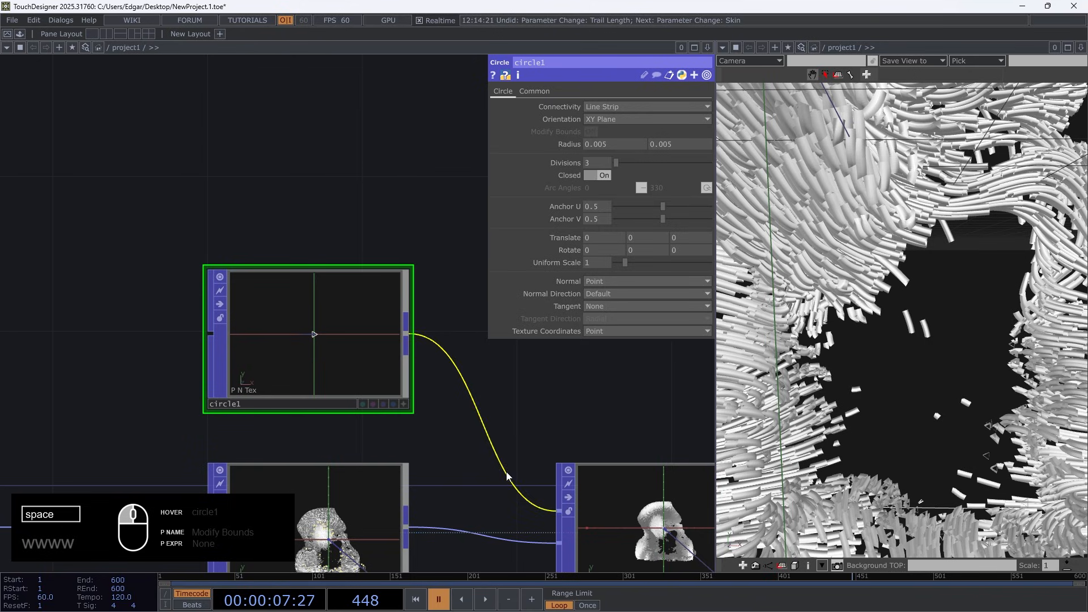
Set circle1's Divisions to 11 and resume playback
{"action": "scroll", "coordinate": [397, 340], "scroll_direction": "down", "scroll_amount": 5}
{"action": "scroll", "coordinate": [354, 363], "scroll_direction": "up", "scroll_amount": 8}
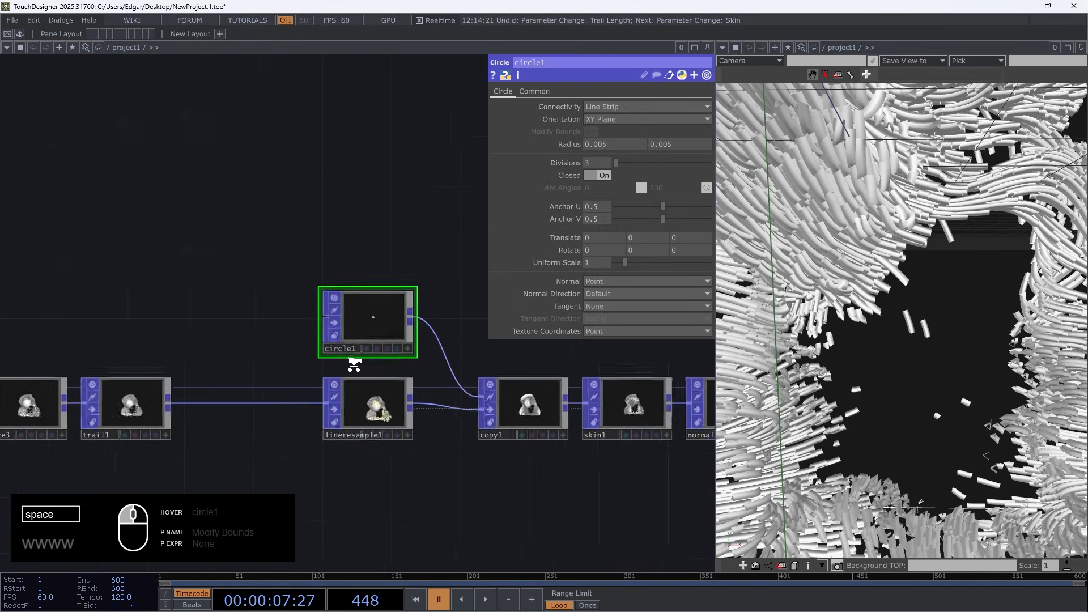
{"action": "middle_click_drag", "start_coordinate": [611, 162], "coordinate": [630, 162]}
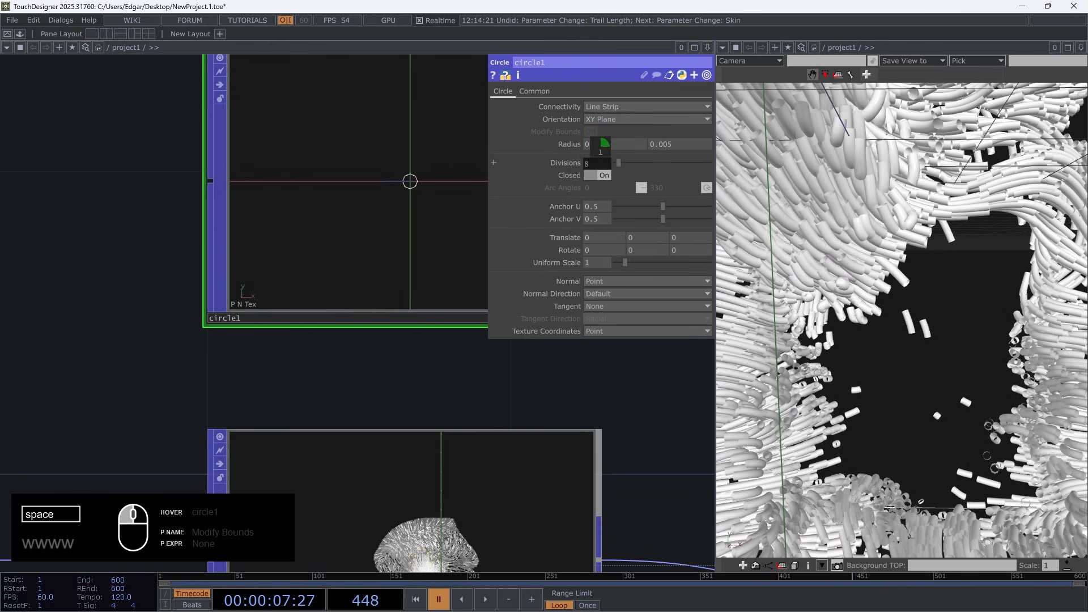
{"action": "key", "text": "space"}
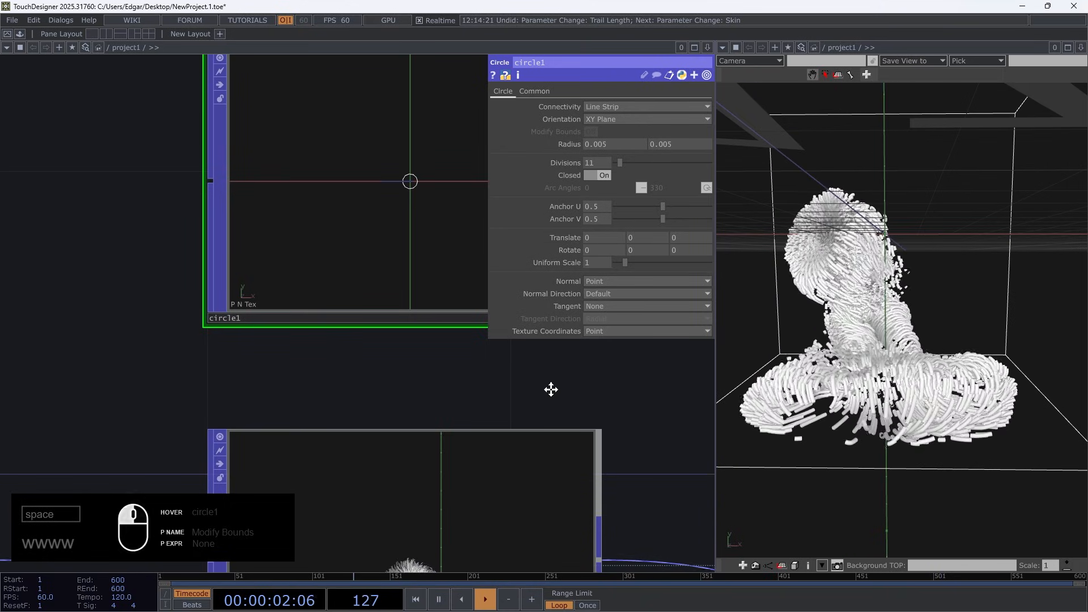
Examine the point and primitive counts of copy1 and lineresample1, along with lineresample1's resampling settings
{"action": "scroll", "coordinate": [257, 339], "scroll_direction": "down", "scroll_amount": 8}
{"action": "middle_click", "coordinate": [474, 433]}
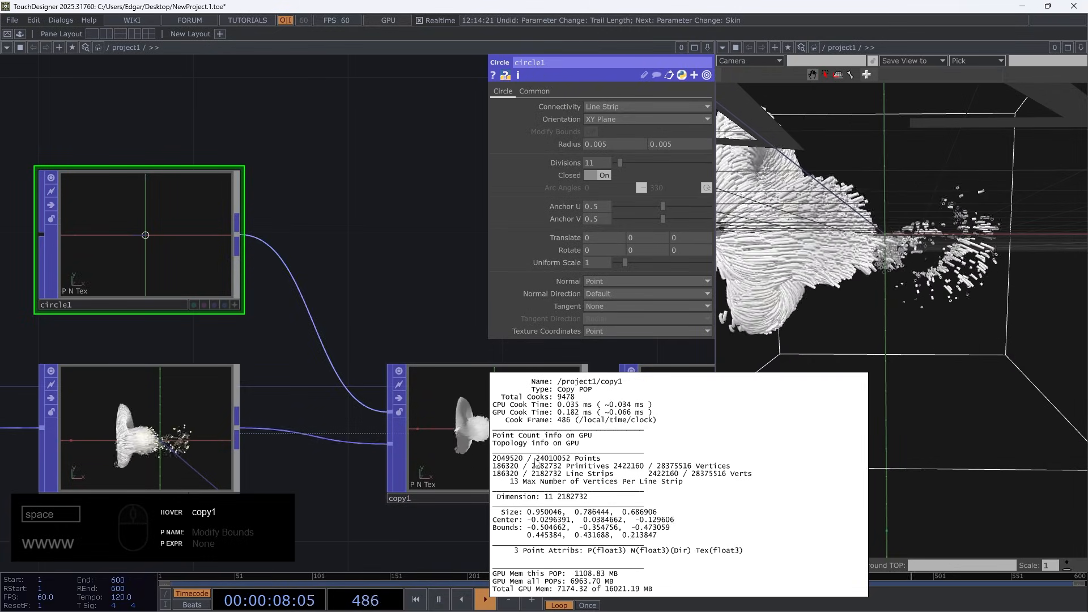
{"action": "middle_click", "coordinate": [409, 258]}
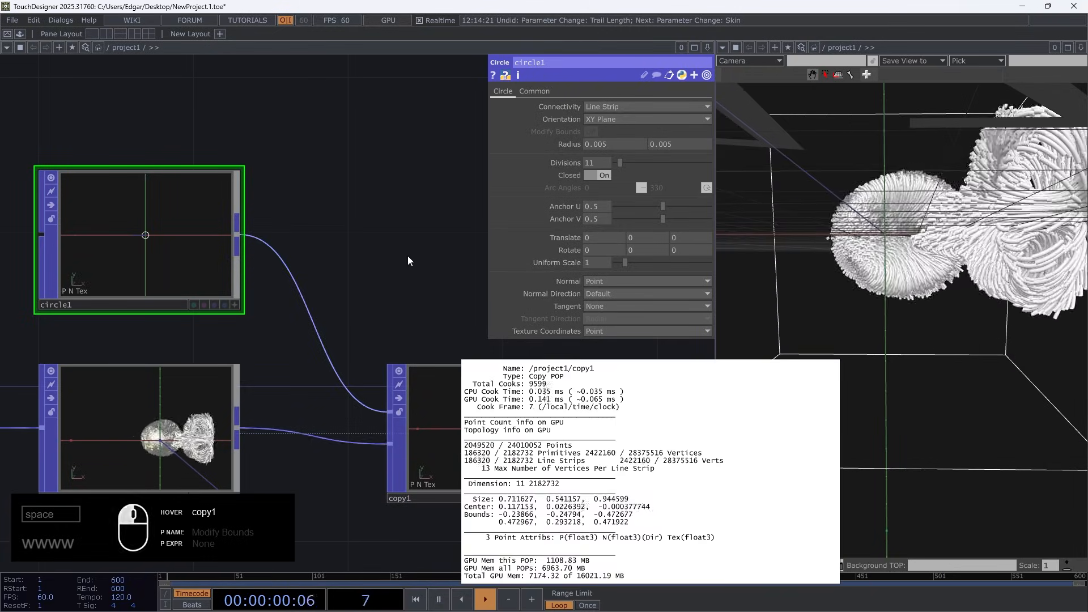
{"action": "scroll", "coordinate": [409, 261], "scroll_direction": "down", "scroll_amount": 5}
{"action": "middle_click", "coordinate": [278, 354]}
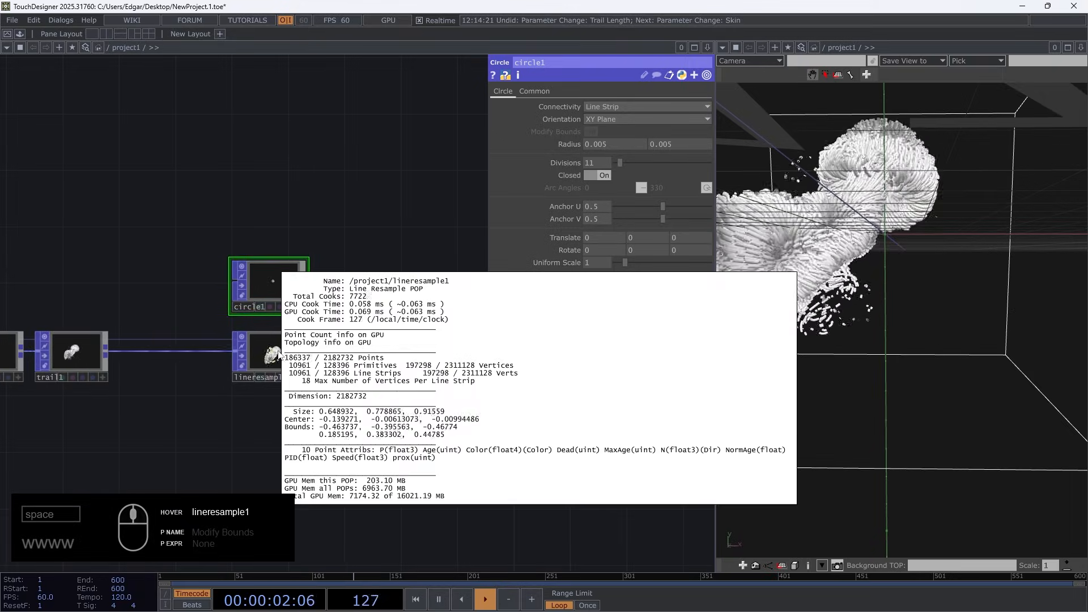
{"action": "middle_click", "coordinate": [85, 366]}
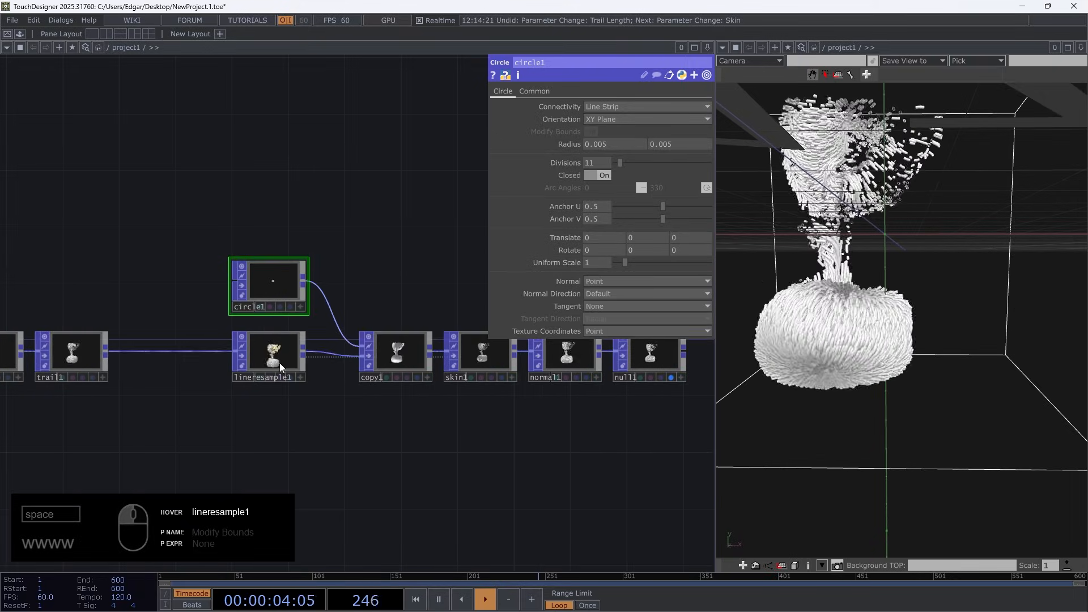
{"action": "left_click", "coordinate": [285, 356]}
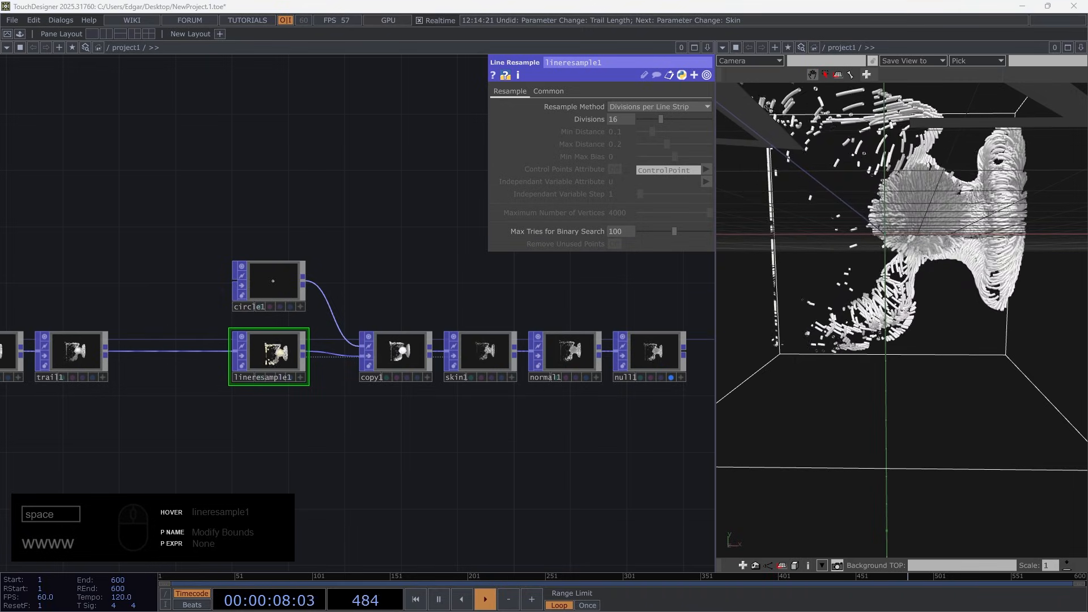
{"action": "middle_click", "coordinate": [286, 357]}
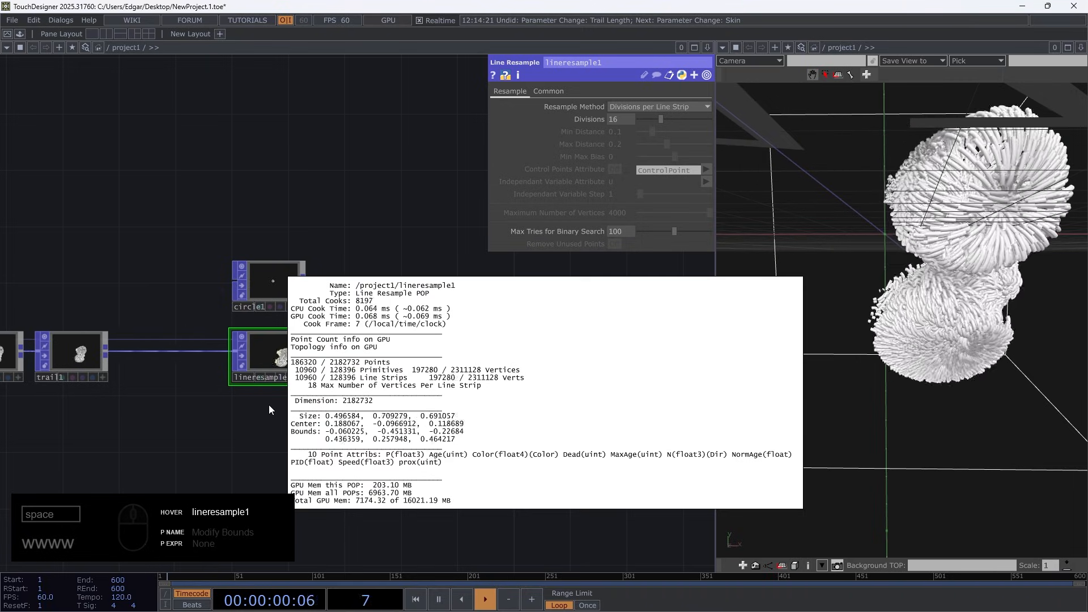
{"action": "left_click", "coordinate": [212, 410]}
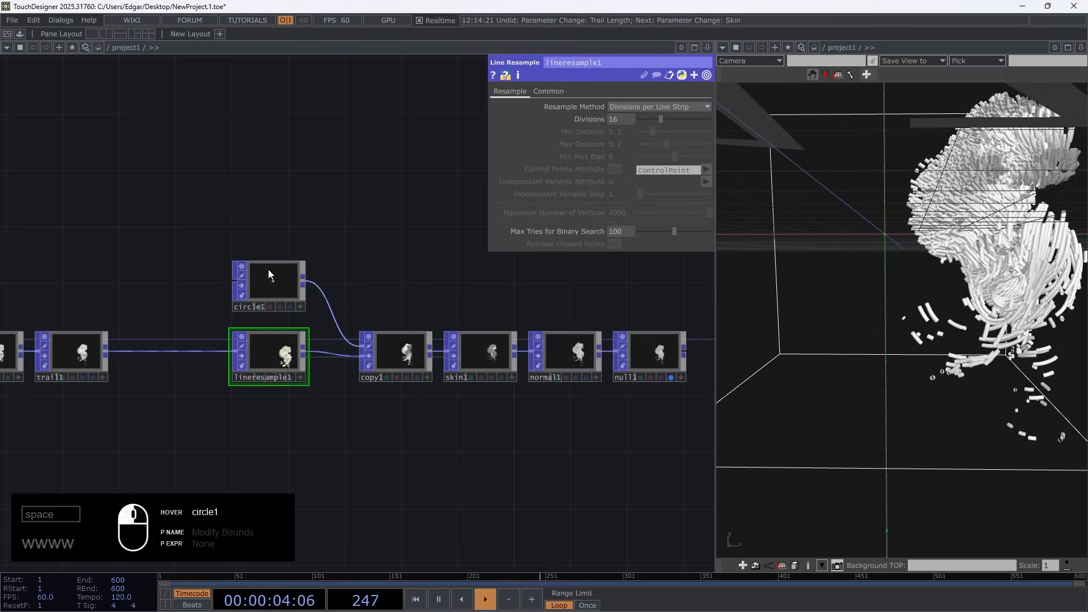
Set circle1's Divisions to 3, pause playback and inspect the tubes up close in the 3D view
{"action": "left_click", "coordinate": [272, 286]}
{"action": "left_click_drag", "start_coordinate": [611, 162], "coordinate": [590, 144]}
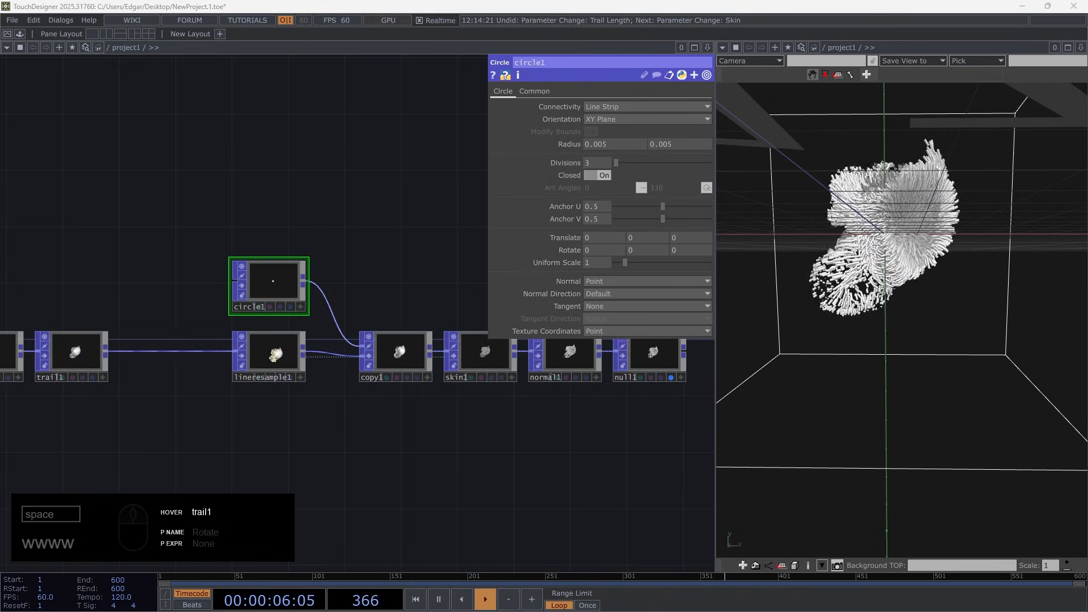
{"action": "left_click_drag", "start_coordinate": [901, 320], "coordinate": [986, 320]}
{"action": "scroll", "coordinate": [945, 311], "scroll_direction": "up", "scroll_amount": 5}
{"action": "right_click_drag", "start_coordinate": [909, 257], "coordinate": [1003, 339]}
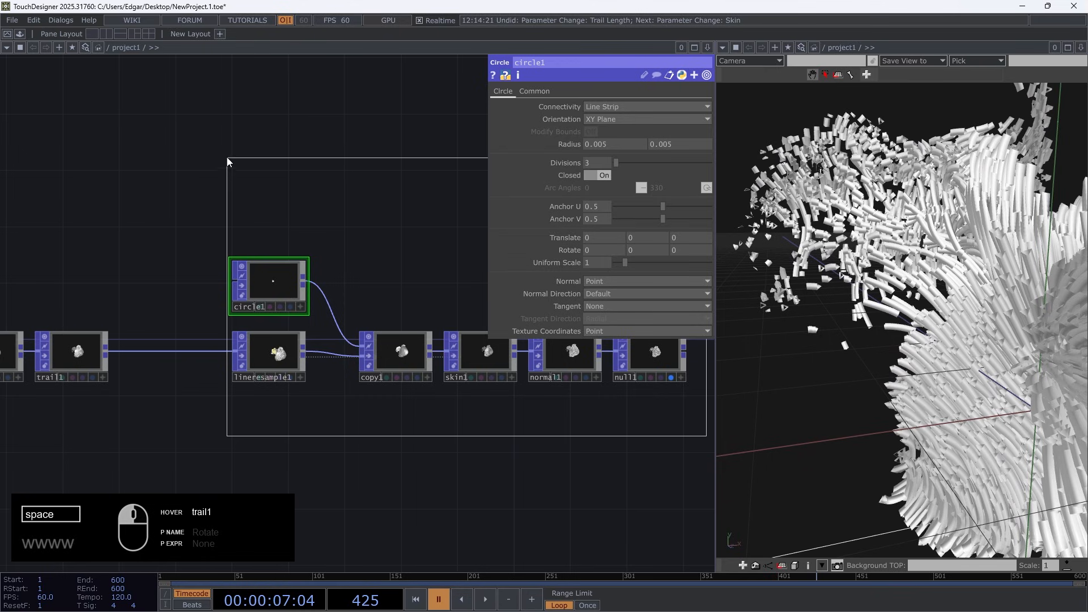
Make room after trail1, insert a Line Metrics POP before lineresample1 and enable its Distance from Start Normalized output
{"action": "left_click_drag", "start_coordinate": [269, 359], "coordinate": [424, 356]}
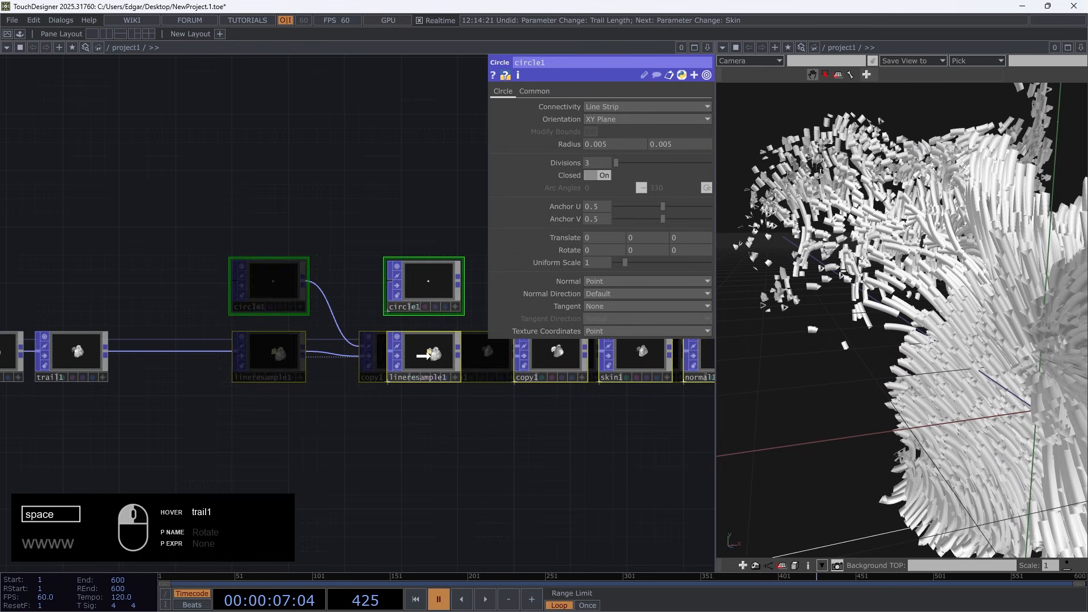
{"action": "right_click", "coordinate": [108, 351]}
{"action": "type", "text": "li"}
{"action": "left_click", "coordinate": [115, 375]}
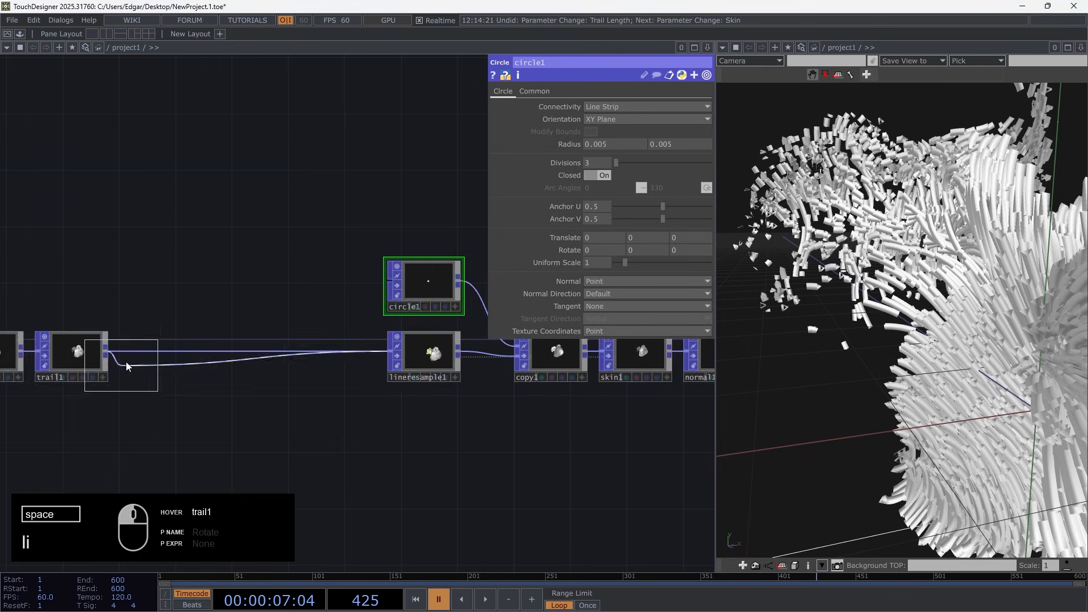
{"action": "left_click", "coordinate": [154, 358]}
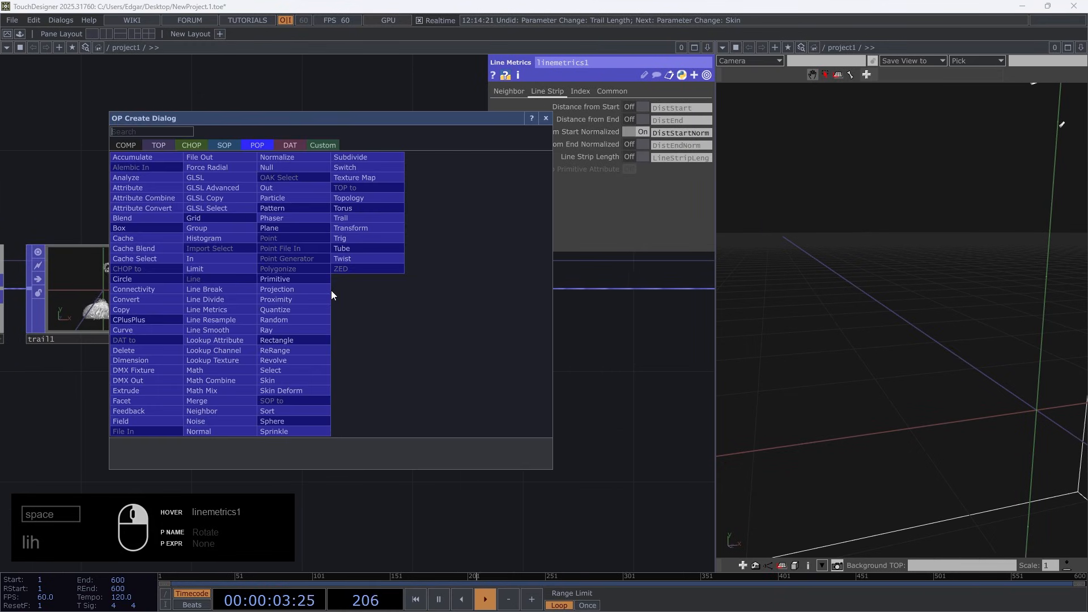
Insert a Lookup Texture POP between linemetrics1 and lineresample1
{"action": "type", "text": "tex"}
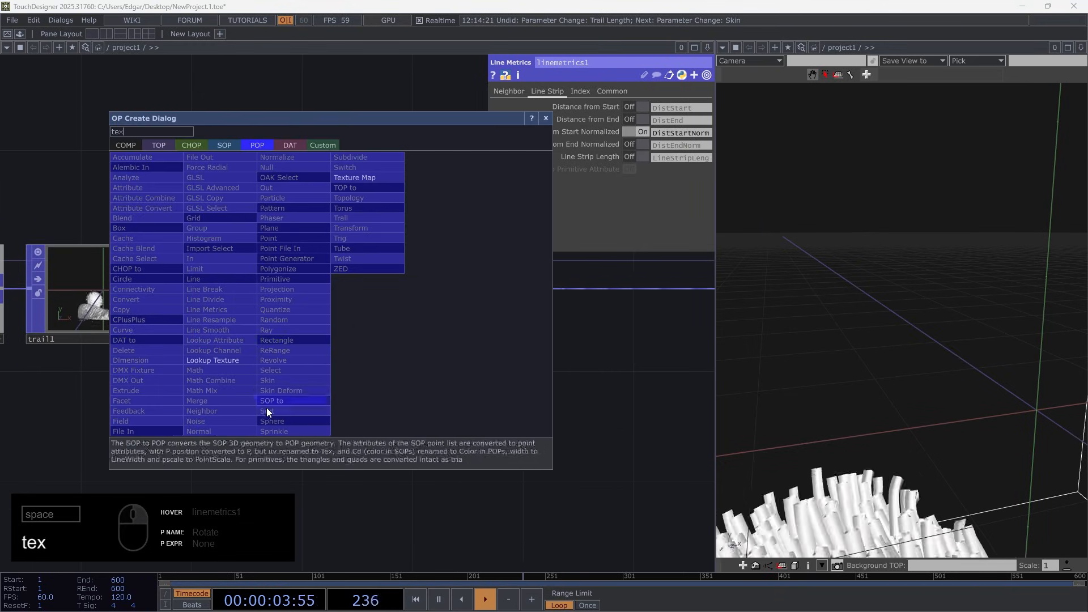
{"action": "left_click", "coordinate": [199, 362]}
{"action": "left_click", "coordinate": [431, 290]}
{"action": "key", "text": "h"}
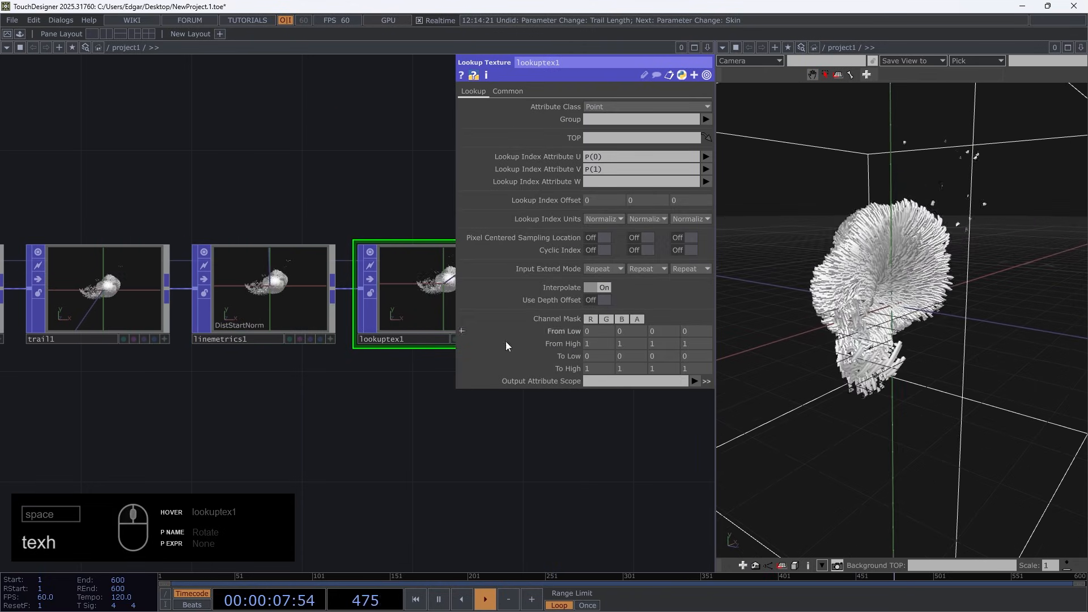
Add a Ramp TOP directly below lookuptex1
{"action": "left_click_drag", "start_coordinate": [274, 402], "coordinate": [51, 377]}
{"action": "double_click", "coordinate": [187, 388]}
{"action": "type", "text": "ra"}
{"action": "left_click", "coordinate": [64, 242]}
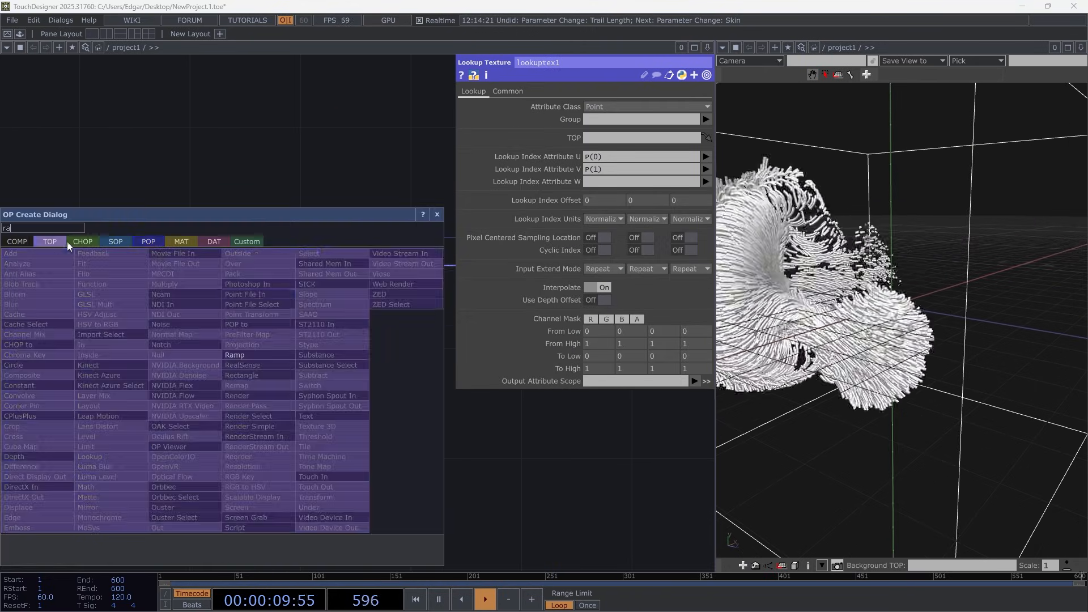
{"action": "left_click", "coordinate": [252, 360]}
{"action": "left_click", "coordinate": [217, 387]}
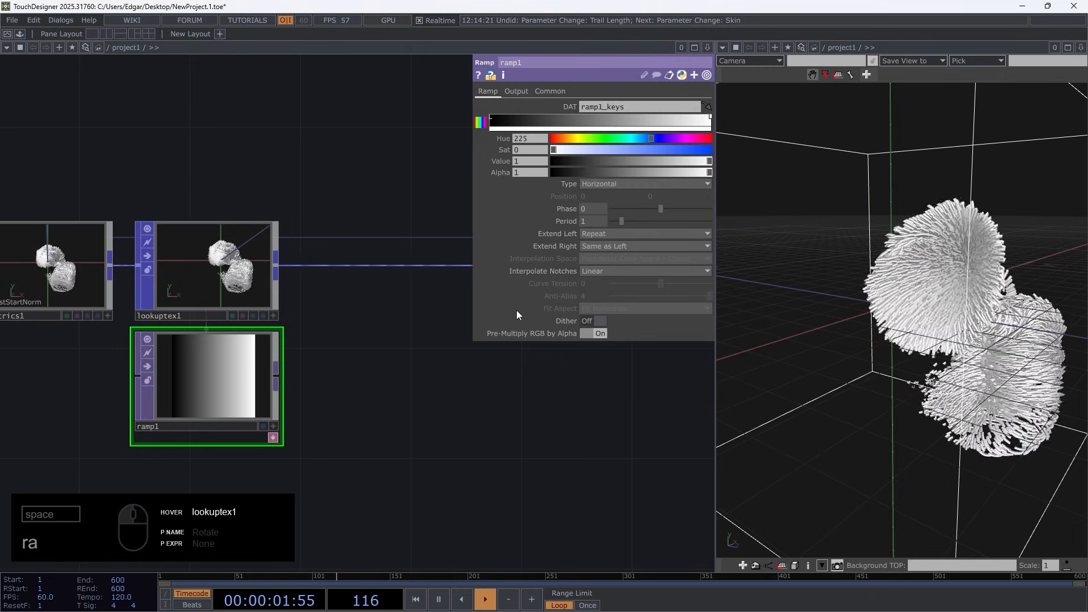
Make lookuptex1 sample ramp1 with DistStartNorm as U index and no V index, writing only the red channel to PointScale
{"action": "left_click", "coordinate": [226, 292]}
{"action": "left_click", "coordinate": [707, 158]}
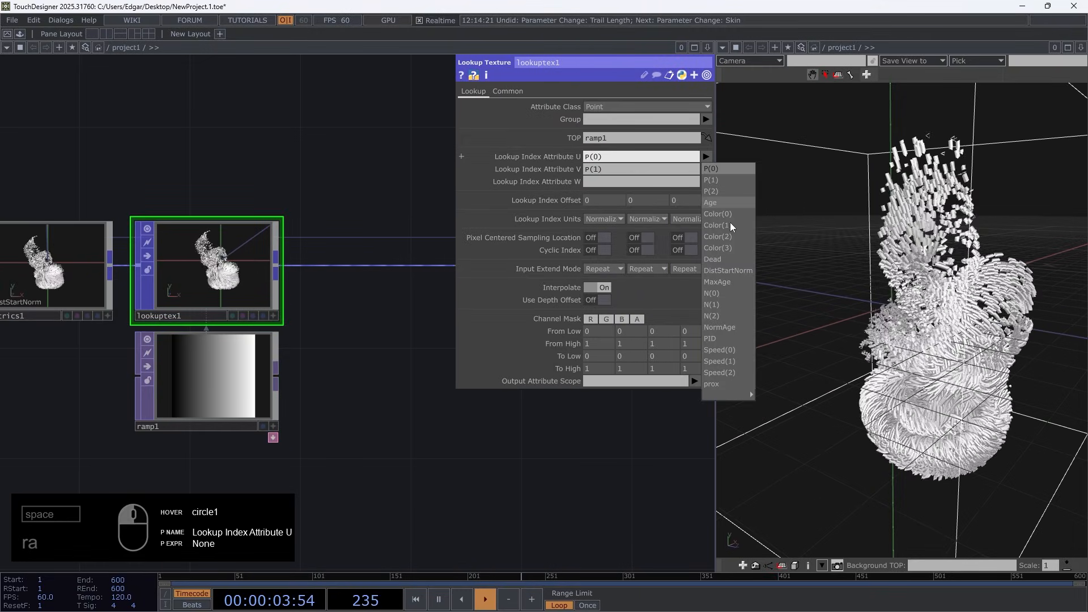
{"action": "left_click", "coordinate": [749, 272]}
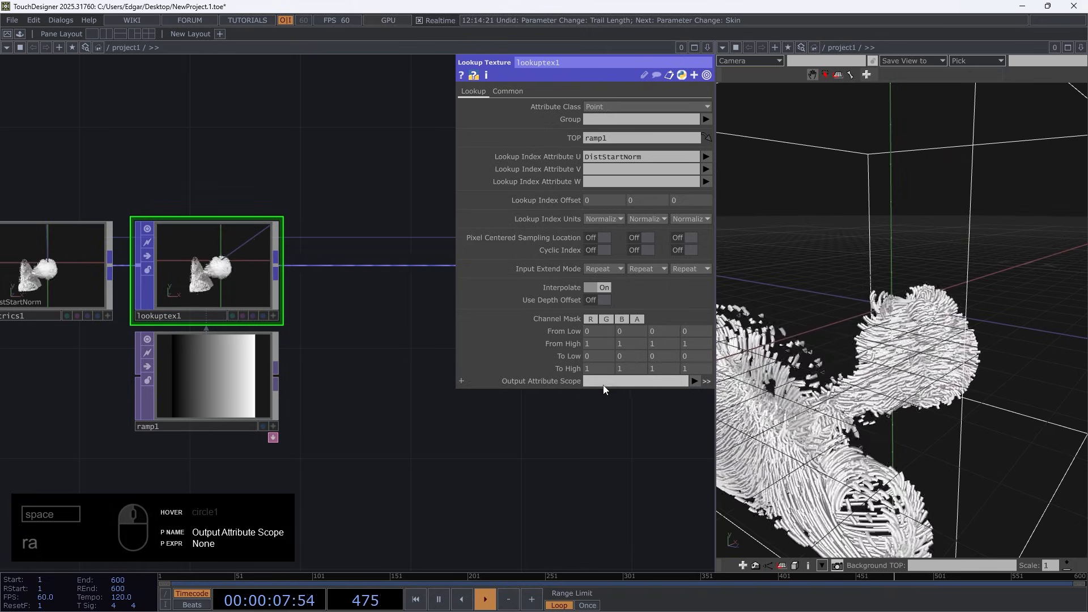
{"action": "left_click", "coordinate": [695, 381]}
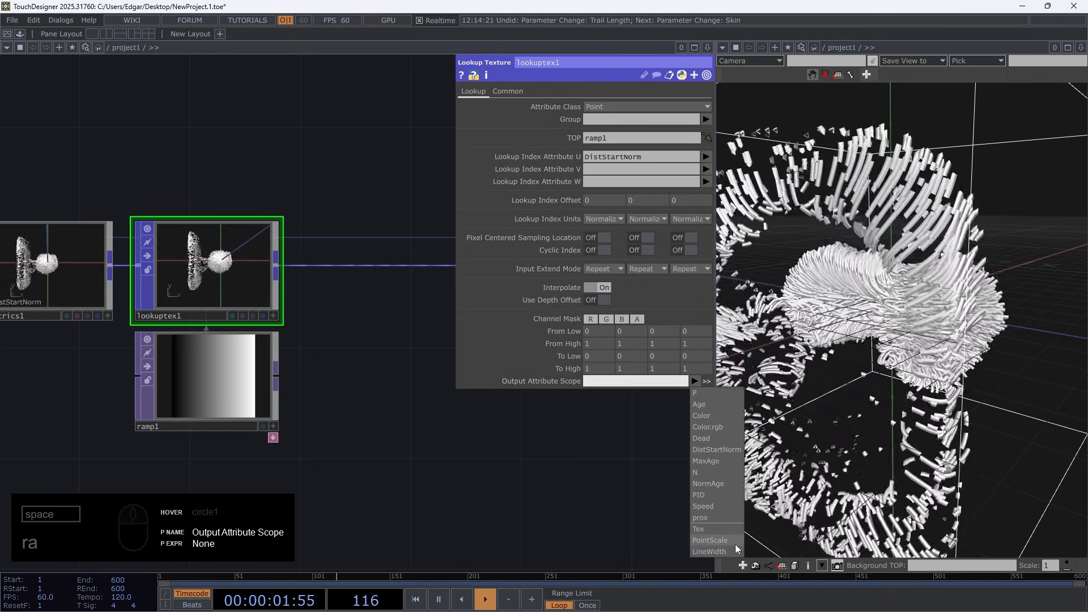
{"action": "left_click", "coordinate": [727, 541]}
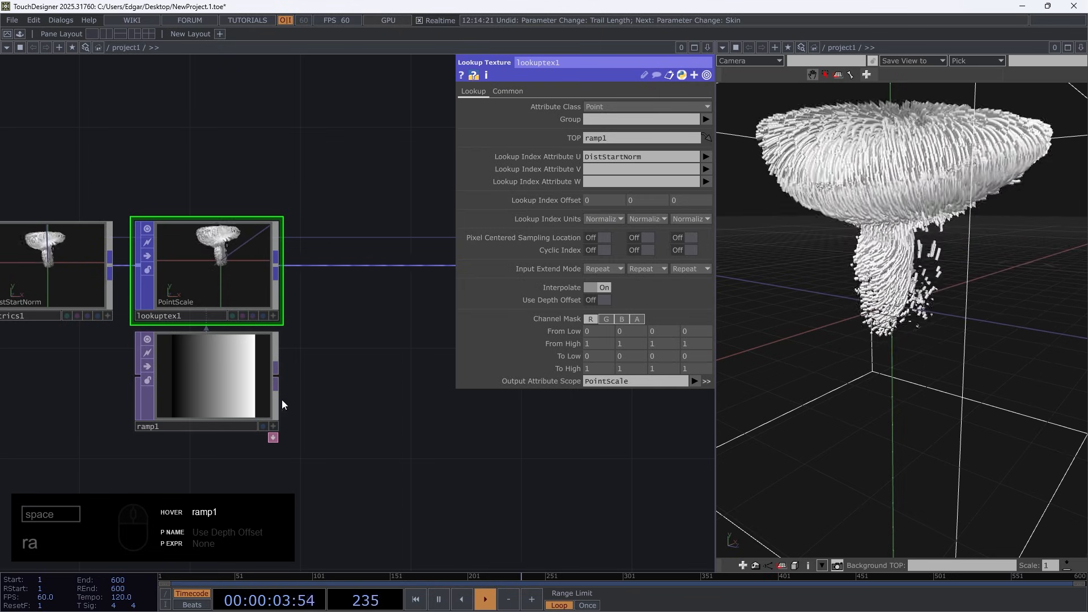
{"action": "left_click", "coordinate": [229, 391]}
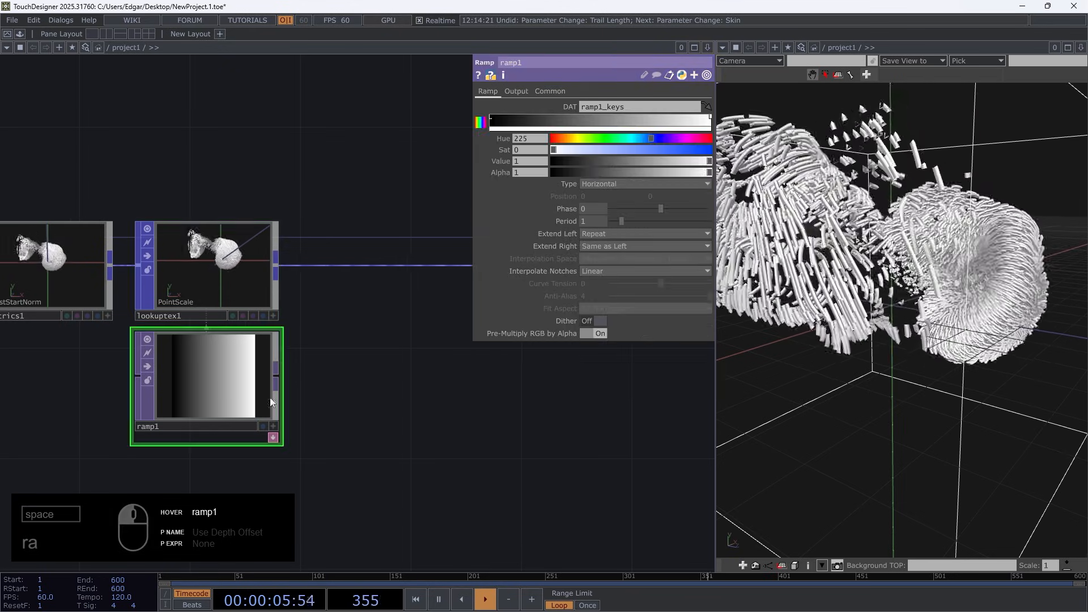
{"action": "left_click", "coordinate": [229, 251]}
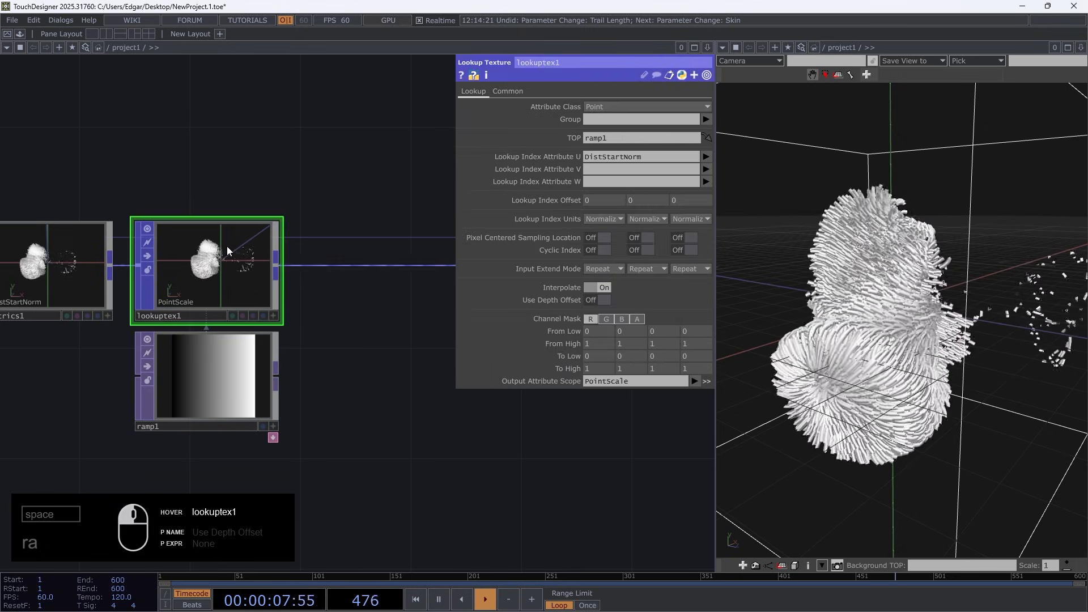
Enable Template Scale with the PointScale attribute on copy1, pause playback and inspect the tubes' thickness along the trails
{"action": "left_click_drag", "start_coordinate": [378, 458], "coordinate": [62, 435]}
{"action": "scroll", "coordinate": [216, 425], "scroll_direction": "down", "scroll_amount": 3}
{"action": "left_click", "coordinate": [365, 338]}
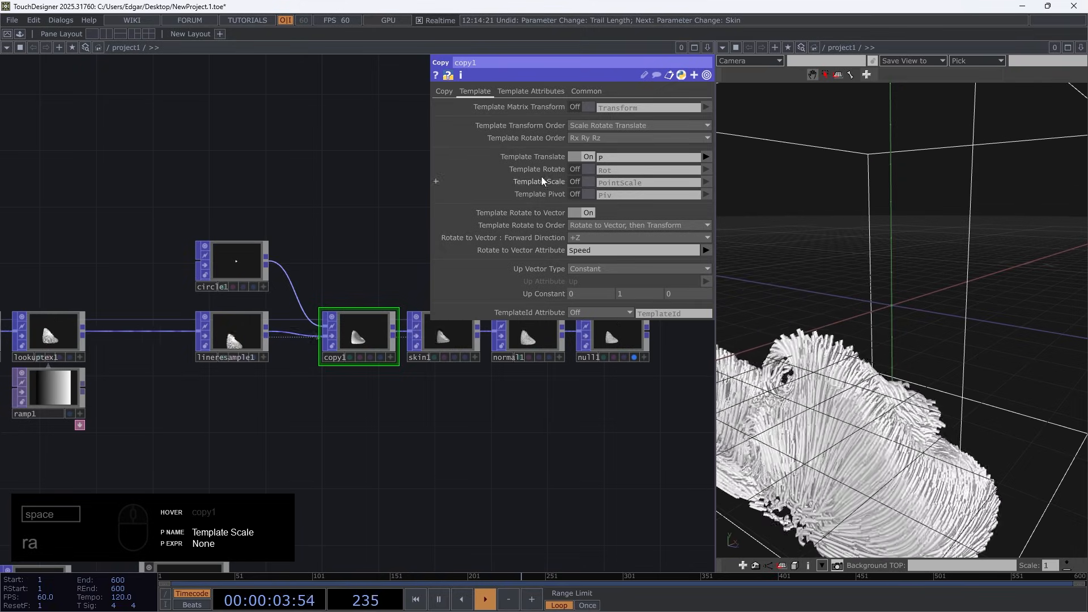
{"action": "left_click", "coordinate": [584, 182]}
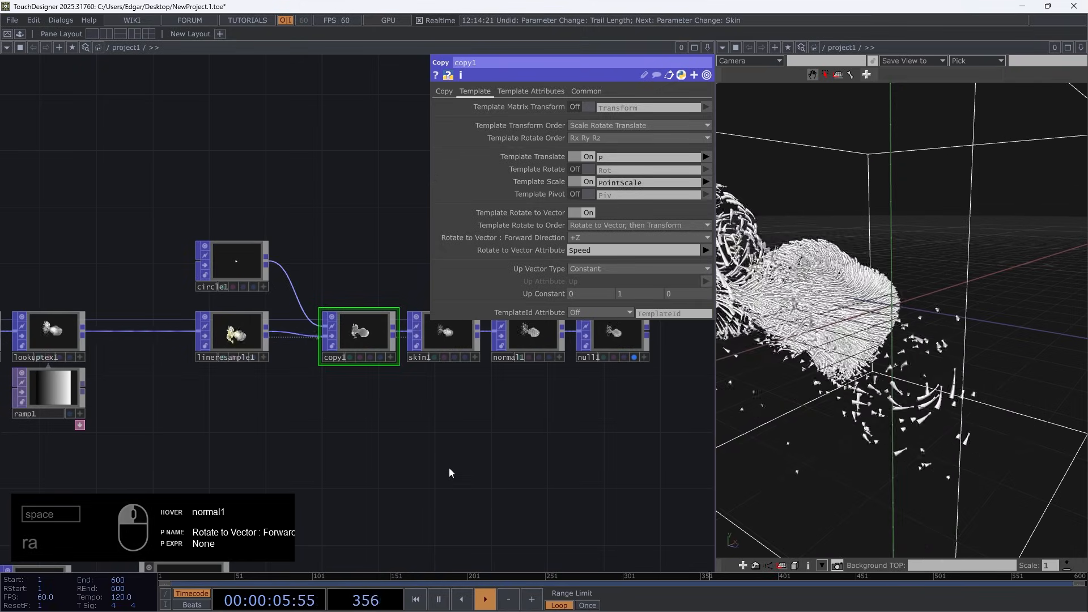
{"action": "key", "text": "space"}
{"action": "scroll", "coordinate": [901, 320], "scroll_direction": "up", "scroll_amount": 10}
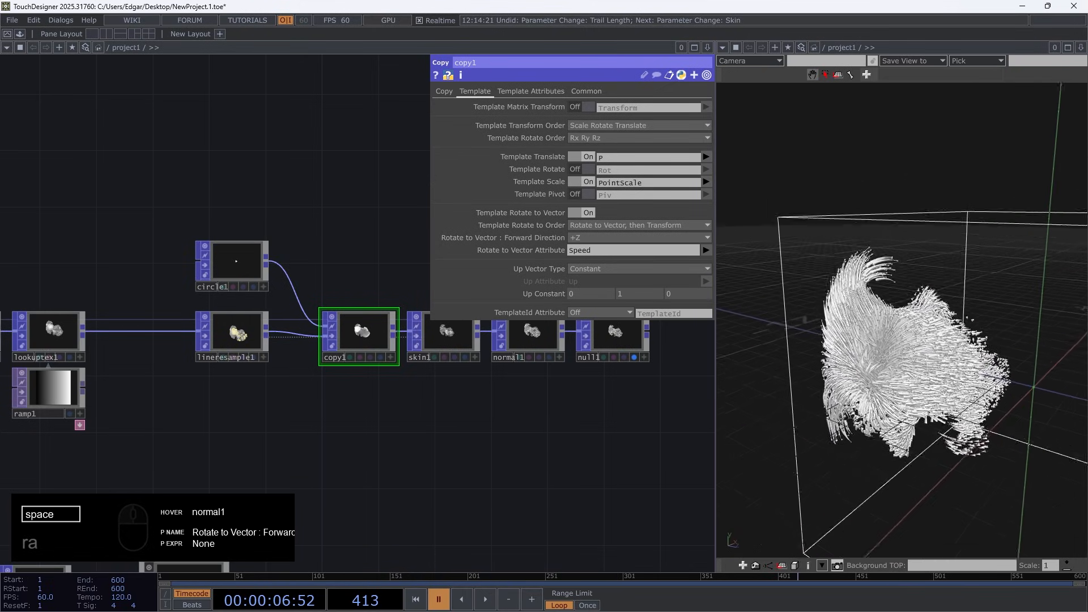
{"action": "left_click_drag", "start_coordinate": [911, 528], "coordinate": [884, 276]}
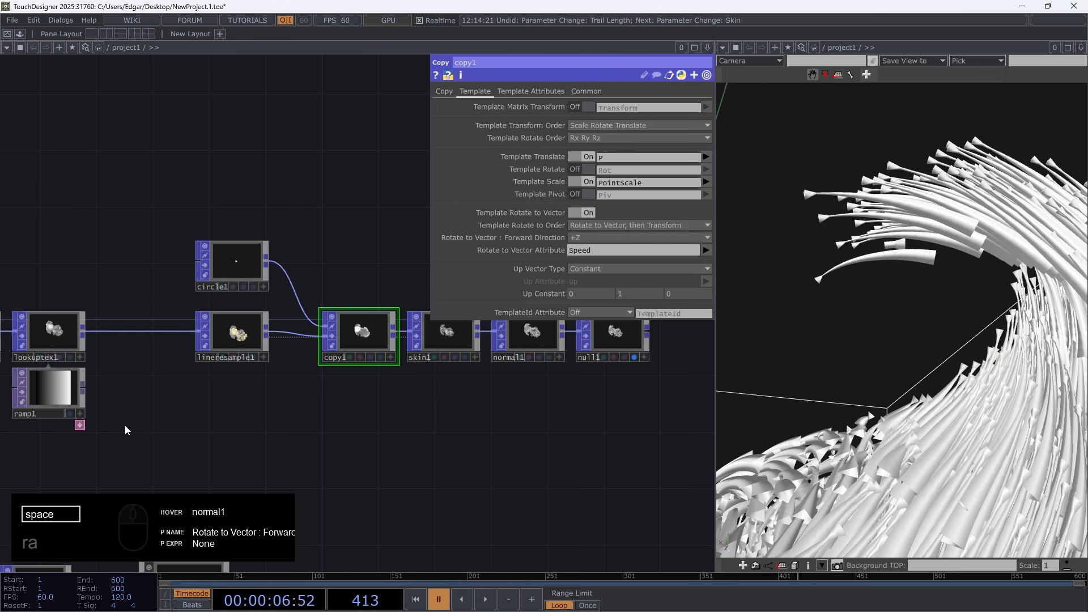
Reverse ramp1's gradient so it runs from white at the start to black at the end
{"action": "left_click_drag", "start_coordinate": [125, 427], "coordinate": [301, 408]}
{"action": "scroll", "coordinate": [235, 376], "scroll_direction": "up", "scroll_amount": 5}
{"action": "left_click", "coordinate": [261, 365]}
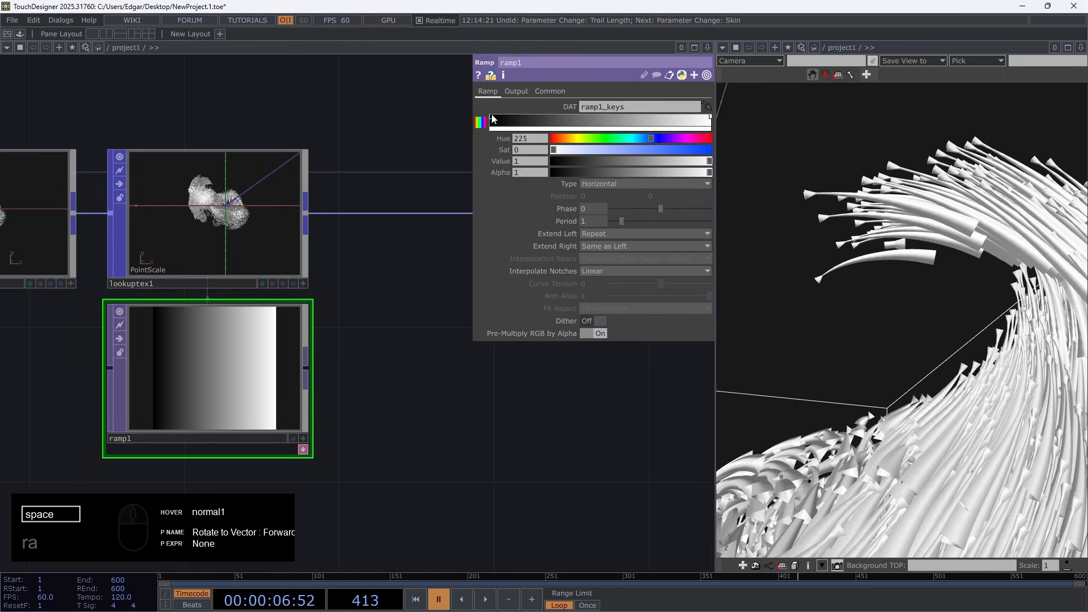
{"action": "left_click_drag", "start_coordinate": [637, 128], "coordinate": [667, 126]}
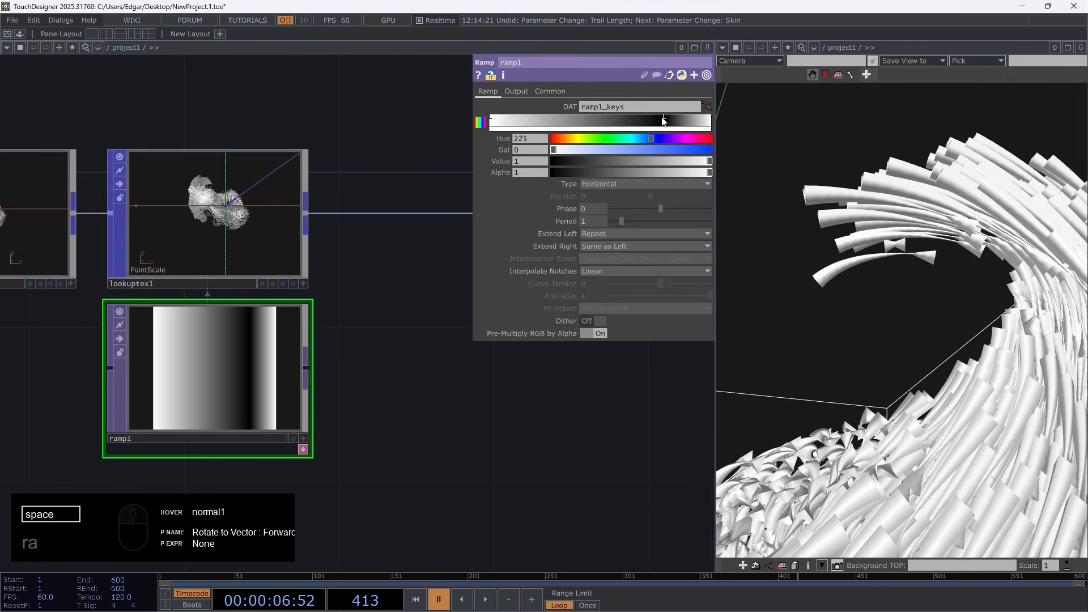
{"action": "left_click_drag", "start_coordinate": [708, 118], "coordinate": [722, 118]}
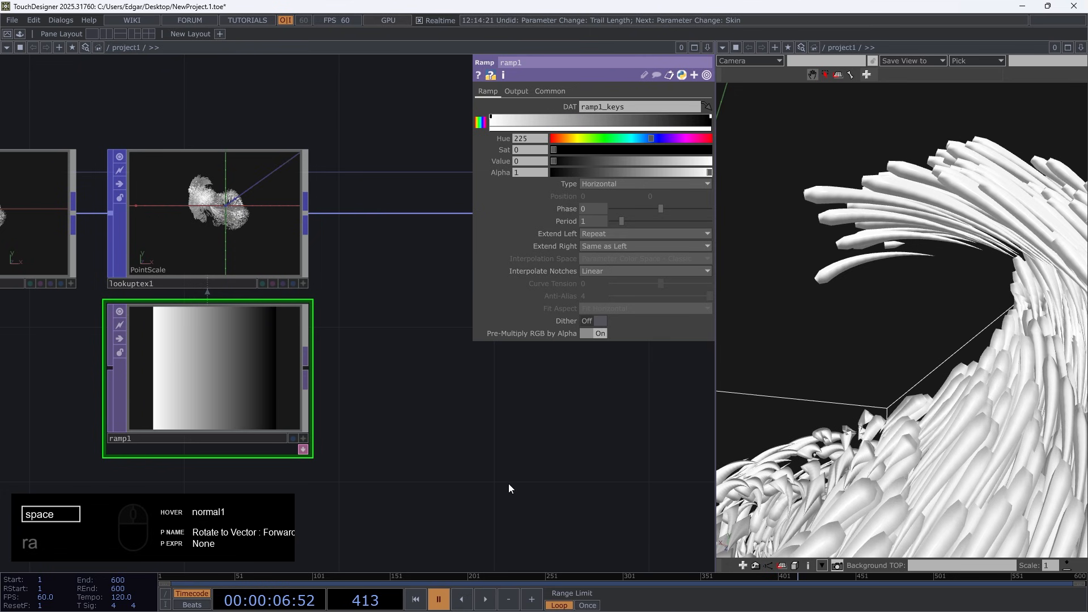
Resume playback and examine the tapered tubes in the 3D view, both close up and from different angles
{"action": "key", "text": "space"}
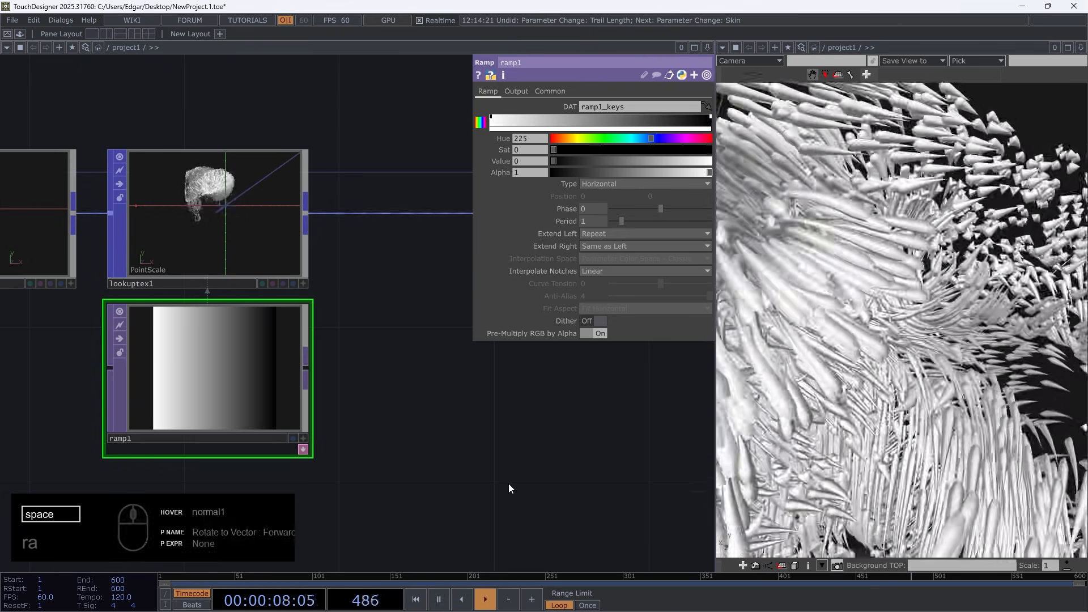
{"action": "scroll", "coordinate": [902, 459], "scroll_direction": "down", "scroll_amount": 4}
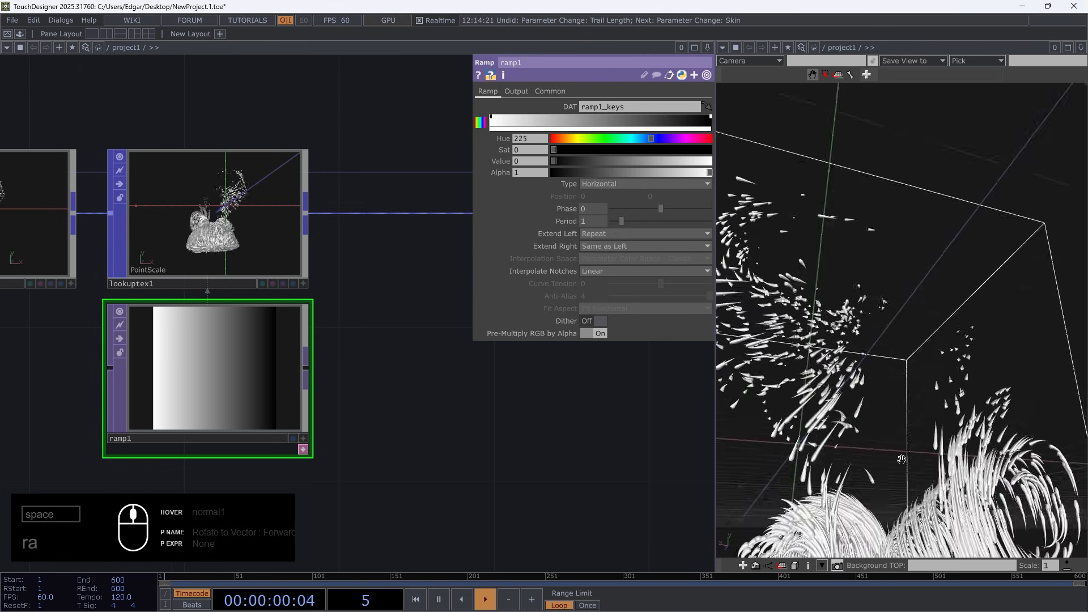
{"action": "scroll", "coordinate": [902, 460], "scroll_direction": "down", "scroll_amount": 5}
{"action": "left_click_drag", "start_coordinate": [901, 459], "coordinate": [817, 388]}
{"action": "scroll", "coordinate": [817, 388], "scroll_direction": "up", "scroll_amount": 4}
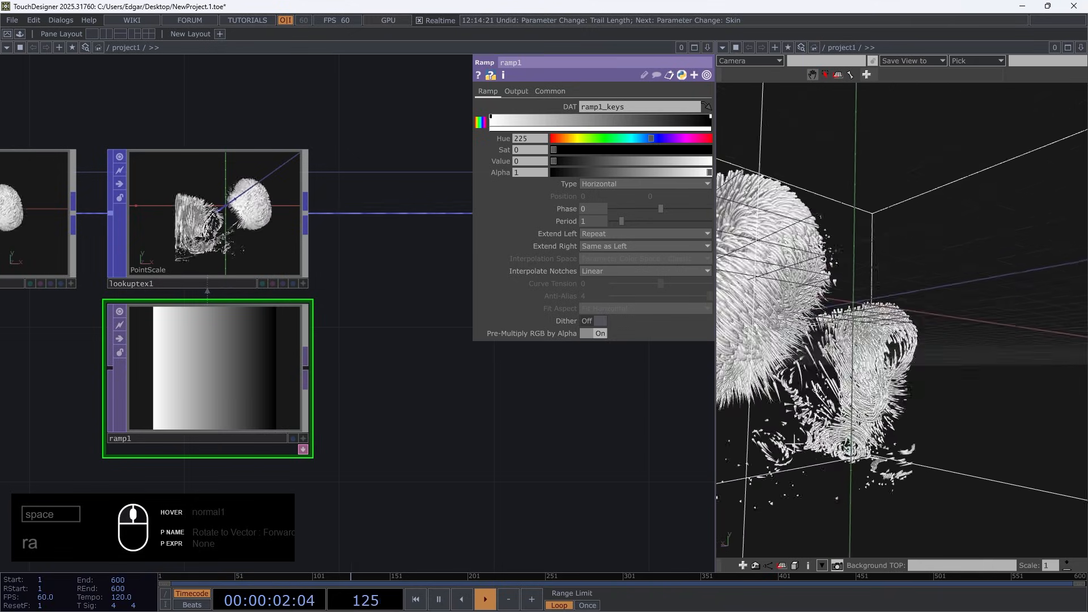
{"action": "scroll", "coordinate": [817, 388], "scroll_direction": "up", "scroll_amount": 1}
{"action": "scroll", "coordinate": [819, 407], "scroll_direction": "down", "scroll_amount": 2}
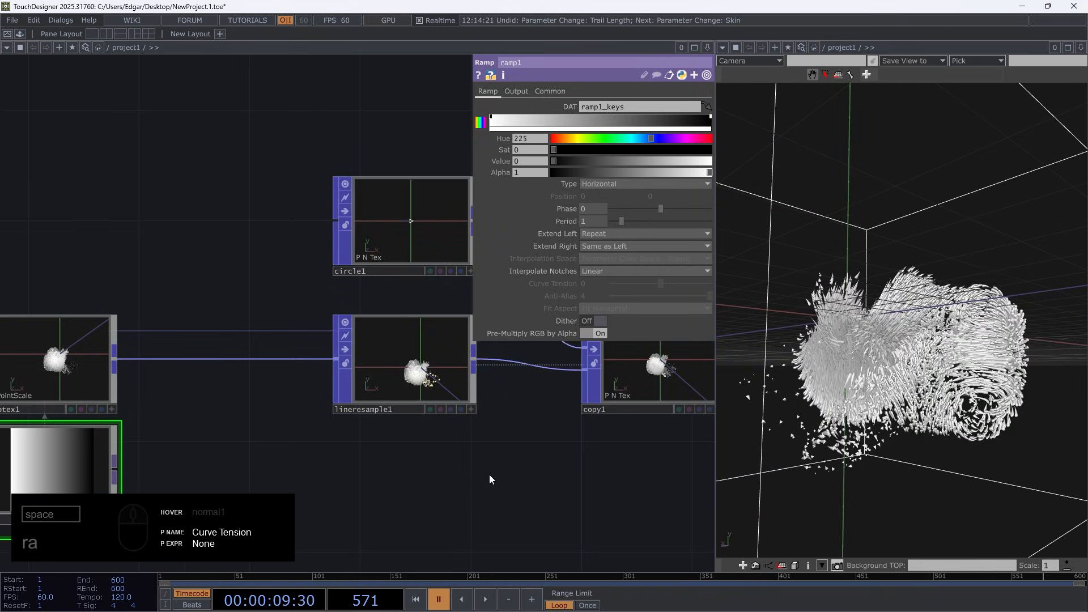
{"action": "key", "text": "space"}
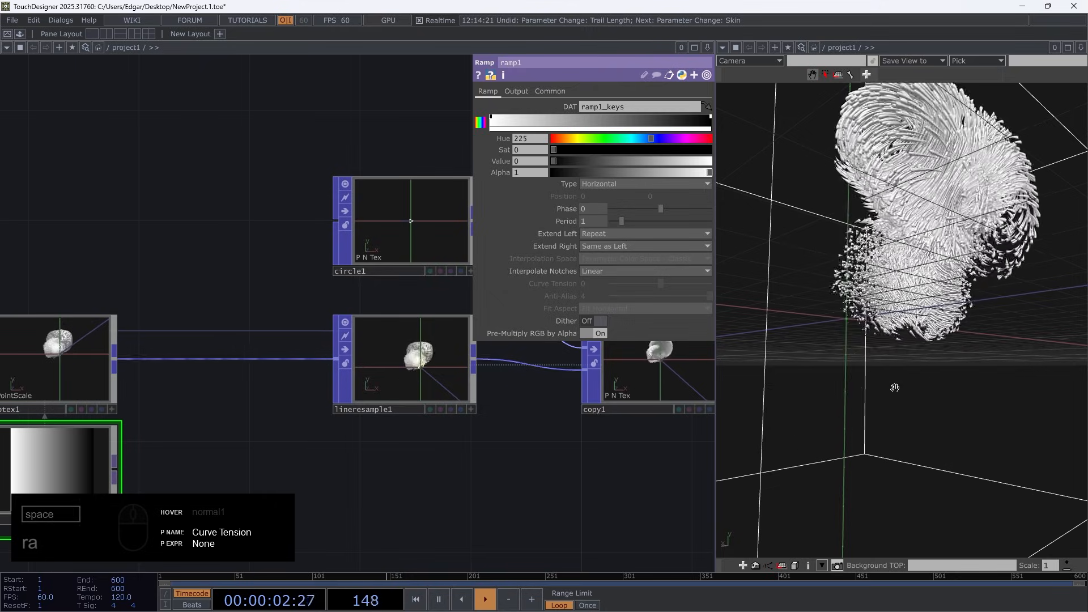
{"action": "left_click_drag", "start_coordinate": [866, 371], "coordinate": [871, 433]}
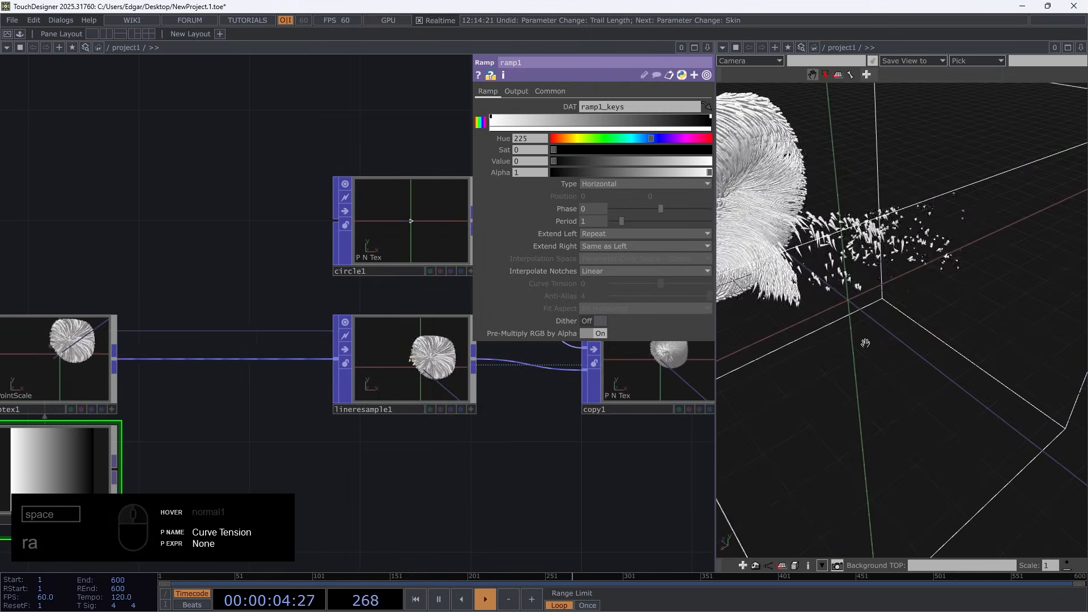
Set circle1's Divisions to 3, checking the tube shapes up close
{"action": "left_click", "coordinate": [379, 211]}
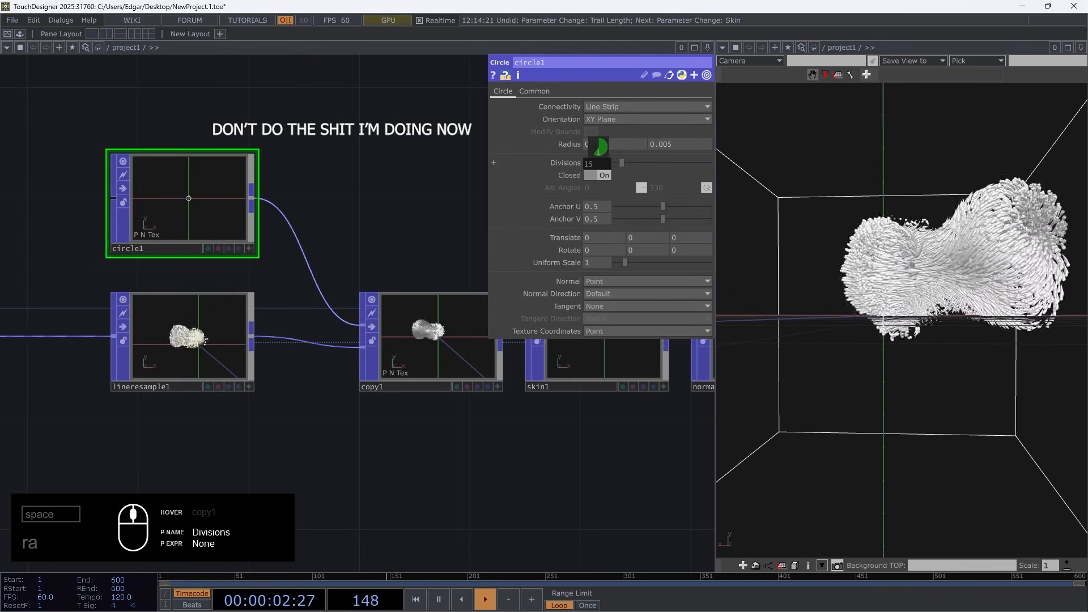
{"action": "scroll", "coordinate": [913, 187], "scroll_direction": "up", "scroll_amount": 10}
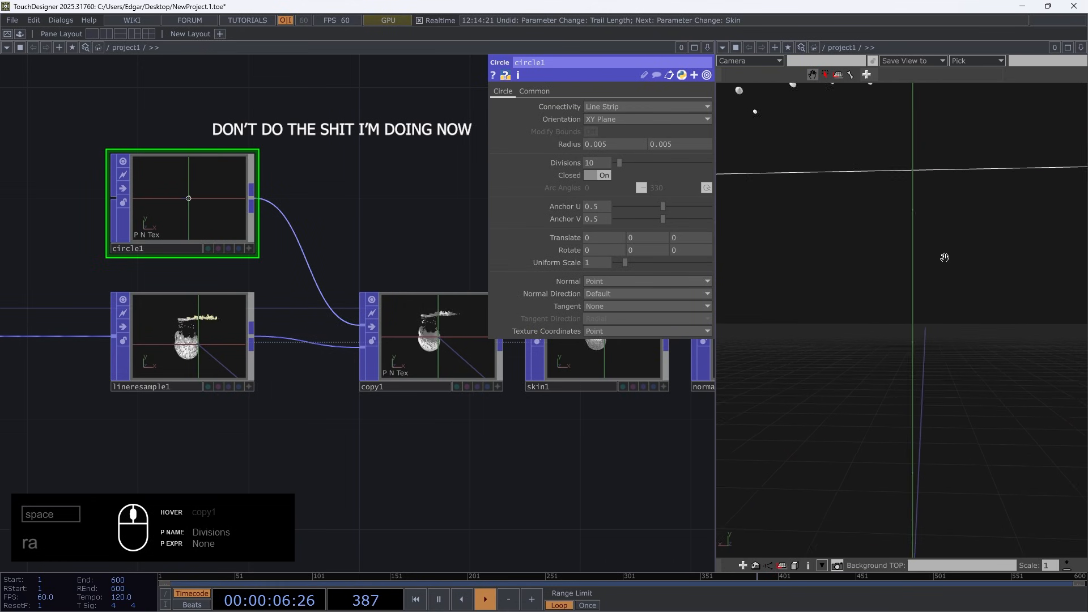
{"action": "scroll", "coordinate": [945, 257], "scroll_direction": "down", "scroll_amount": 10}
{"action": "scroll", "coordinate": [897, 486], "scroll_direction": "up", "scroll_amount": 7}
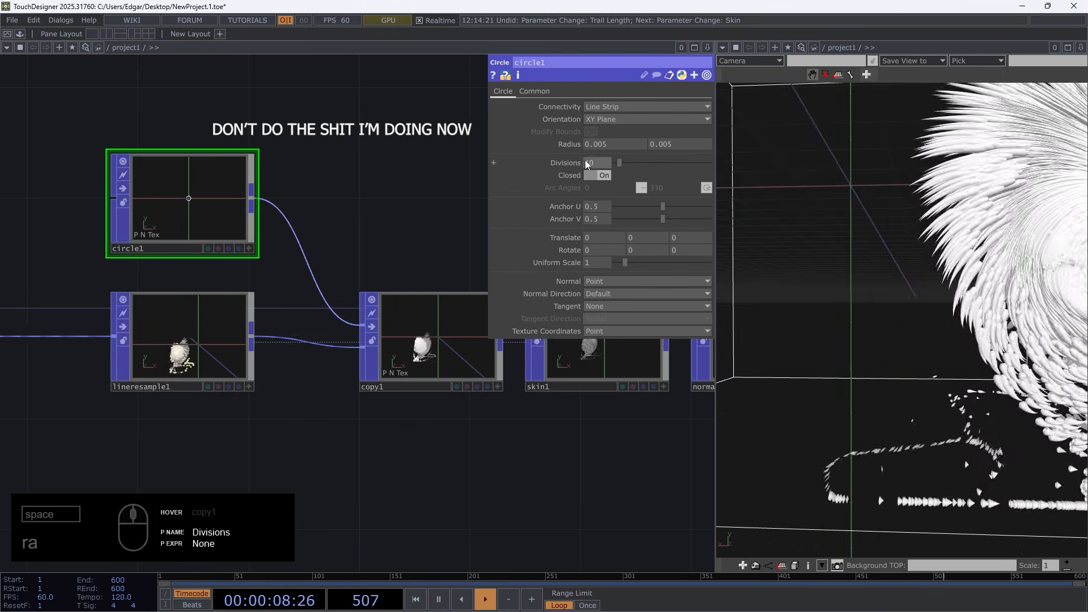
{"action": "middle_click_drag", "start_coordinate": [587, 164], "coordinate": [550, 164]}
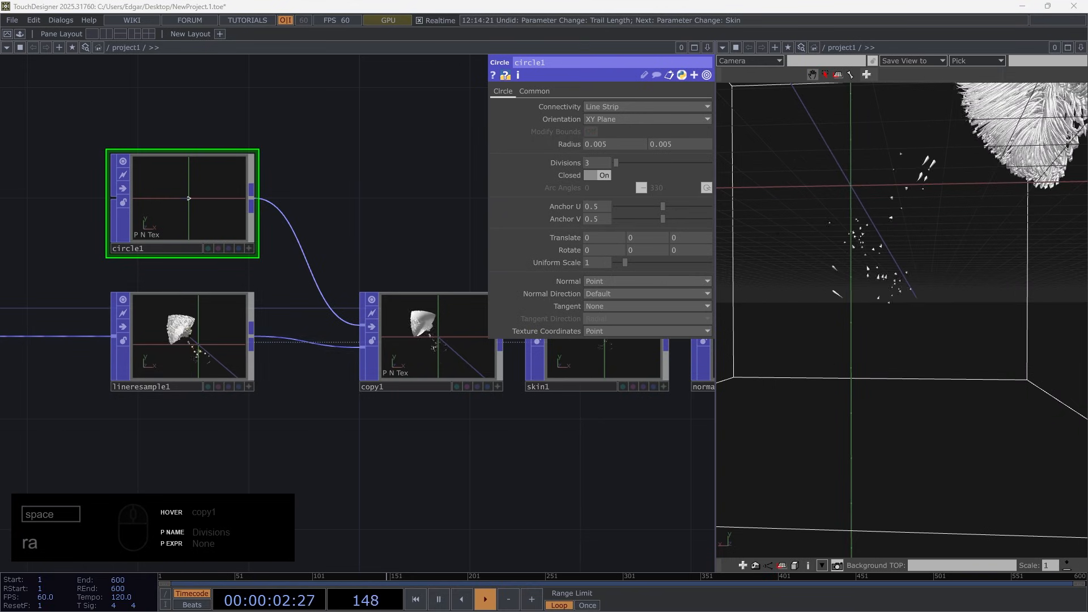
Shift trail1, linemetrics1, lookuptex1 and ramp1 closer to lineresample1, and move the whole chain away from delete3 to make room
{"action": "scroll", "coordinate": [536, 438], "scroll_direction": "down", "scroll_amount": 3}
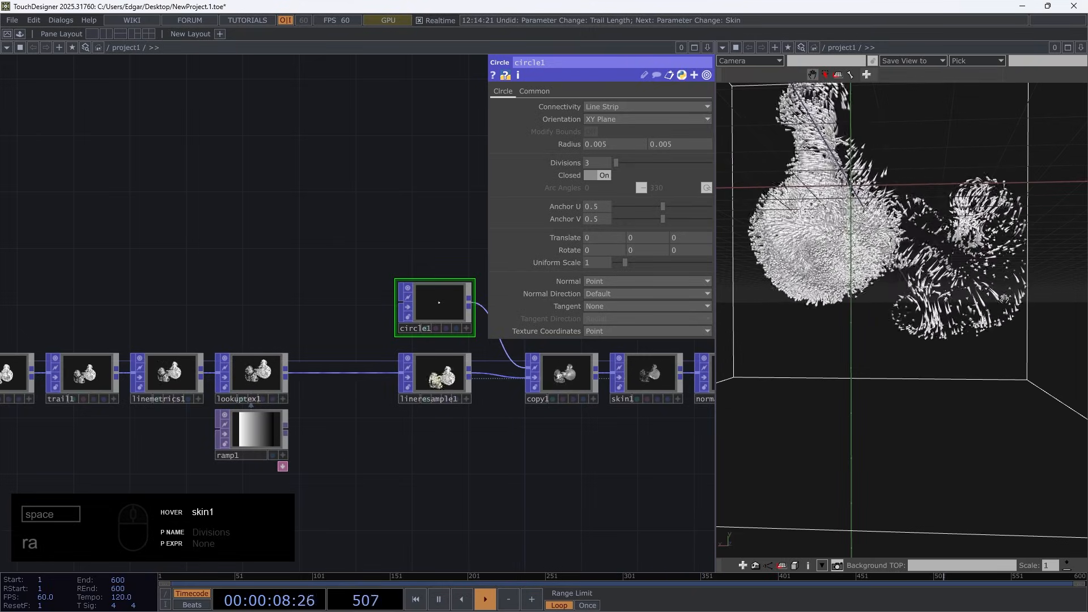
{"action": "left_click_drag", "start_coordinate": [347, 467], "coordinate": [397, 426]}
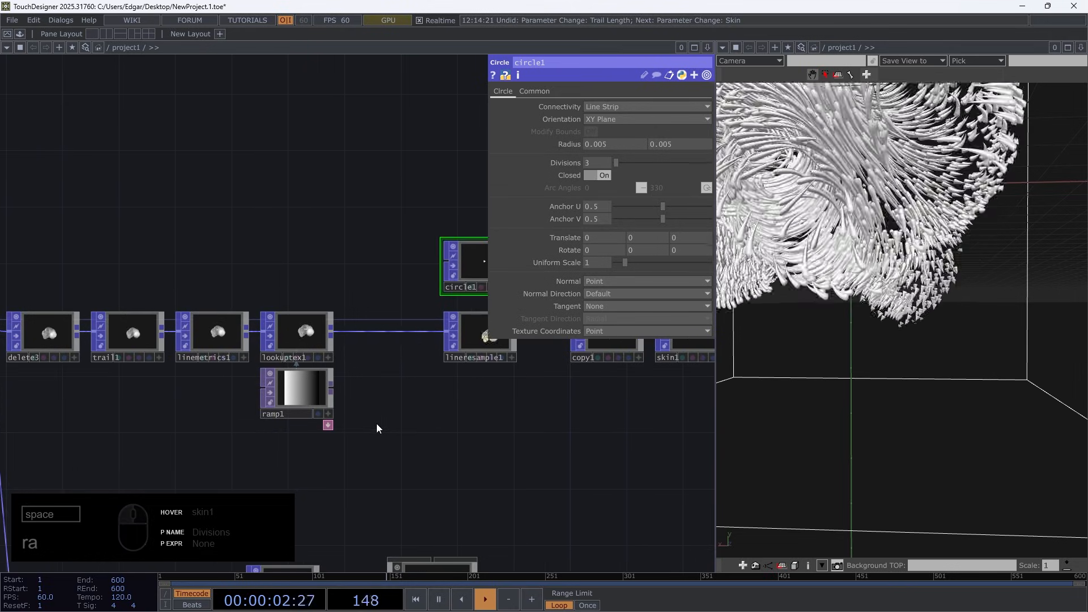
{"action": "right_click_drag", "start_coordinate": [400, 467], "coordinate": [250, 366]}
{"action": "right_click_drag", "start_coordinate": [132, 245], "coordinate": [132, 246]}
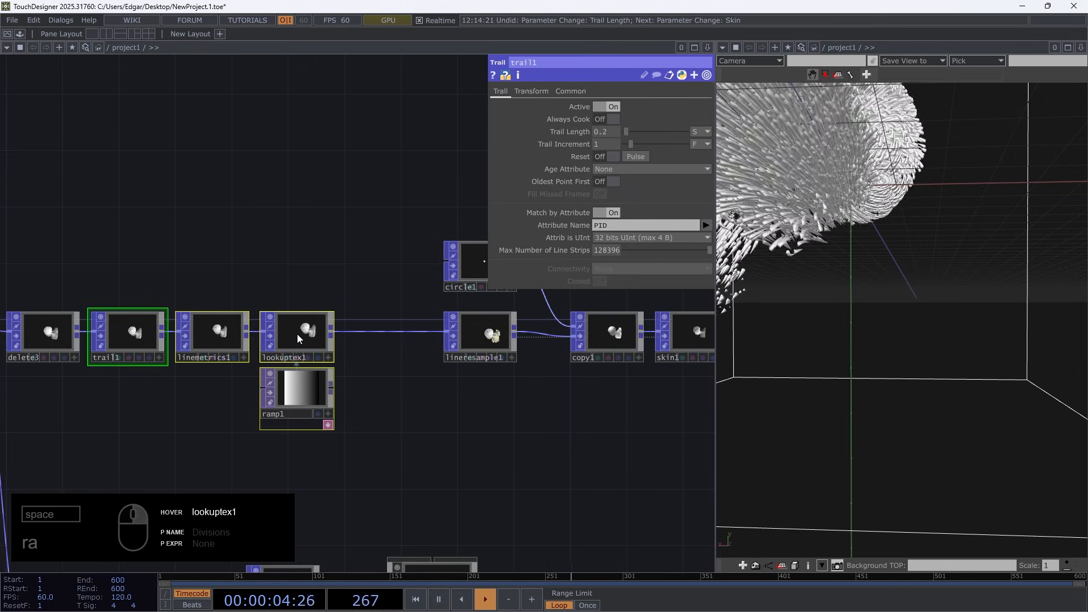
{"action": "left_click_drag", "start_coordinate": [297, 335], "coordinate": [402, 341]}
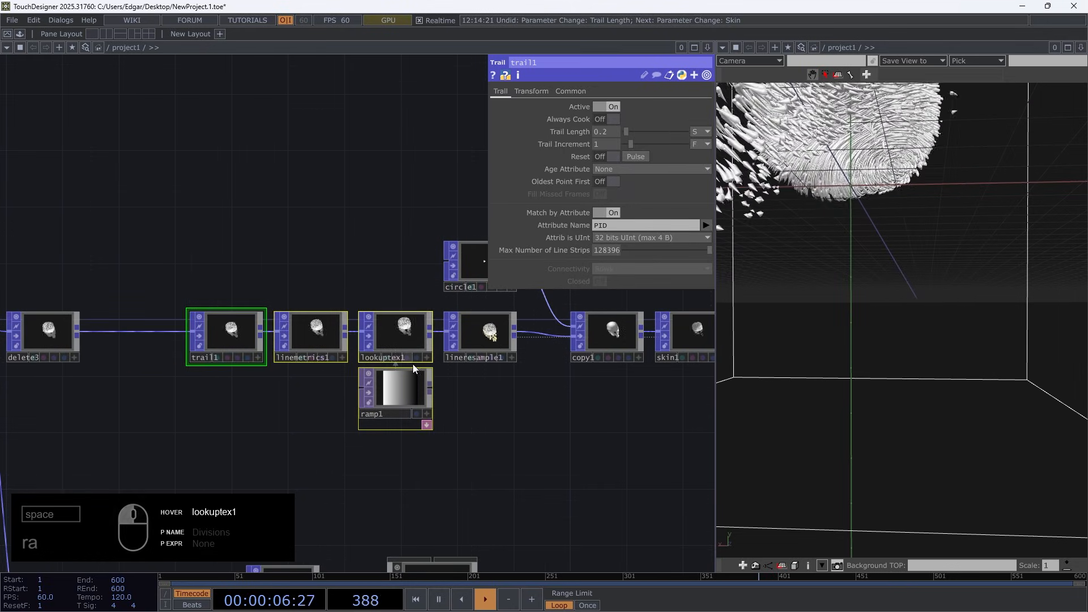
{"action": "scroll", "coordinate": [485, 444], "scroll_direction": "down", "scroll_amount": 4}
{"action": "left_click_drag", "start_coordinate": [486, 443], "coordinate": [289, 417]}
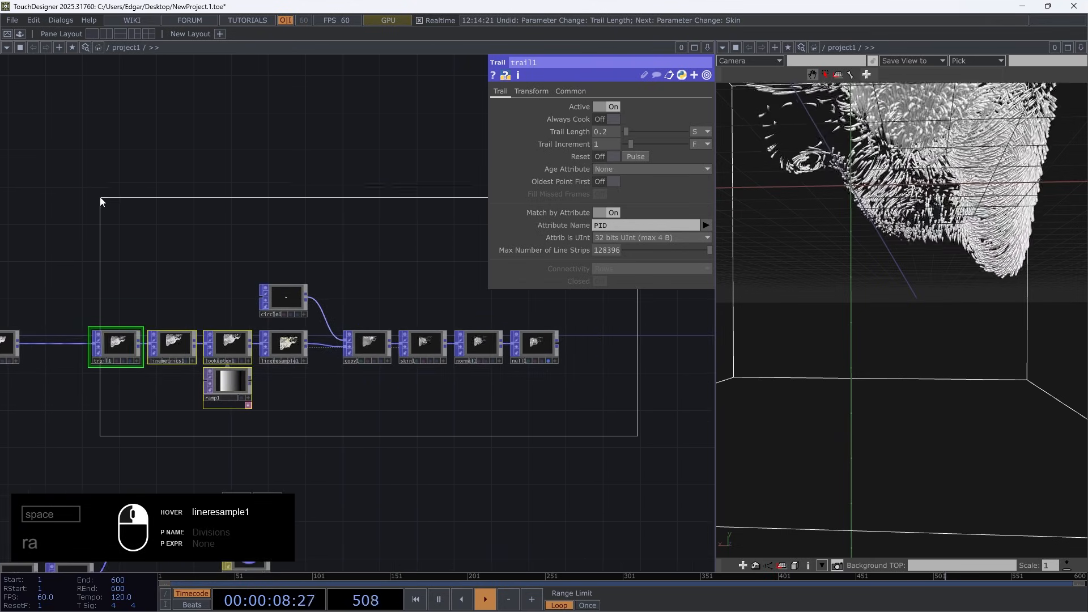
{"action": "left_click_drag", "start_coordinate": [119, 354], "coordinate": [201, 353]}
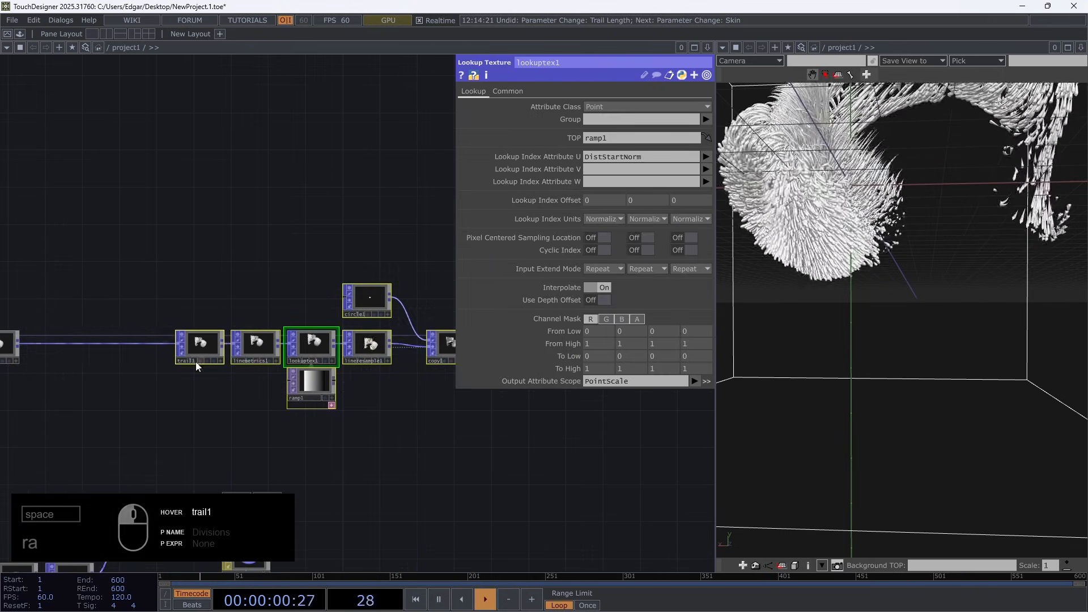
Insert a Lookup Texture POP between delete3 and trail1
{"action": "scroll", "coordinate": [170, 391], "scroll_direction": "up", "scroll_amount": 5}
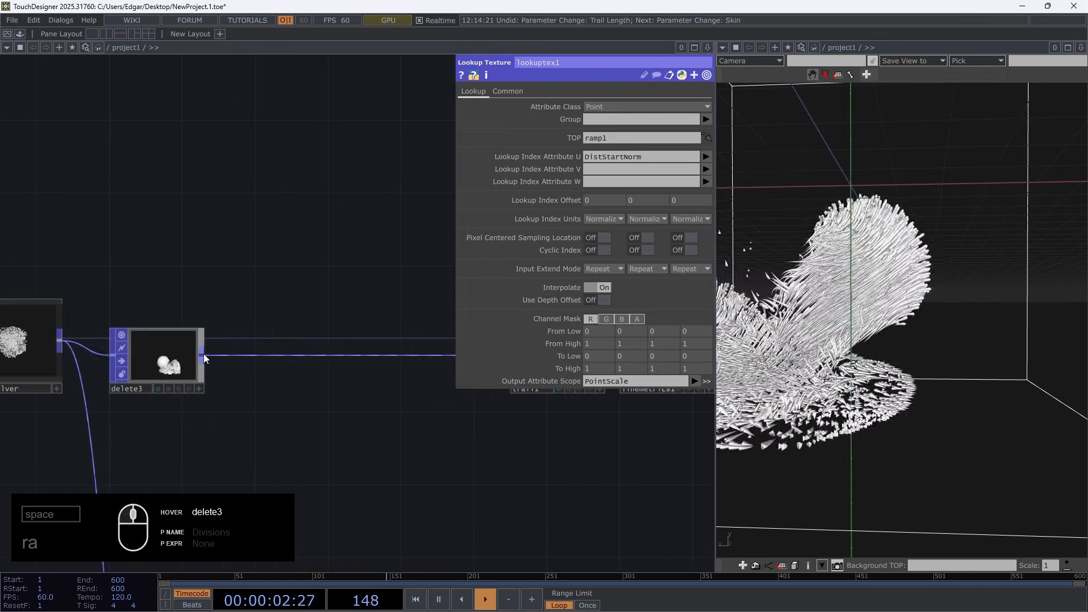
{"action": "key", "text": "Tab"}
{"action": "type", "text": "te"}
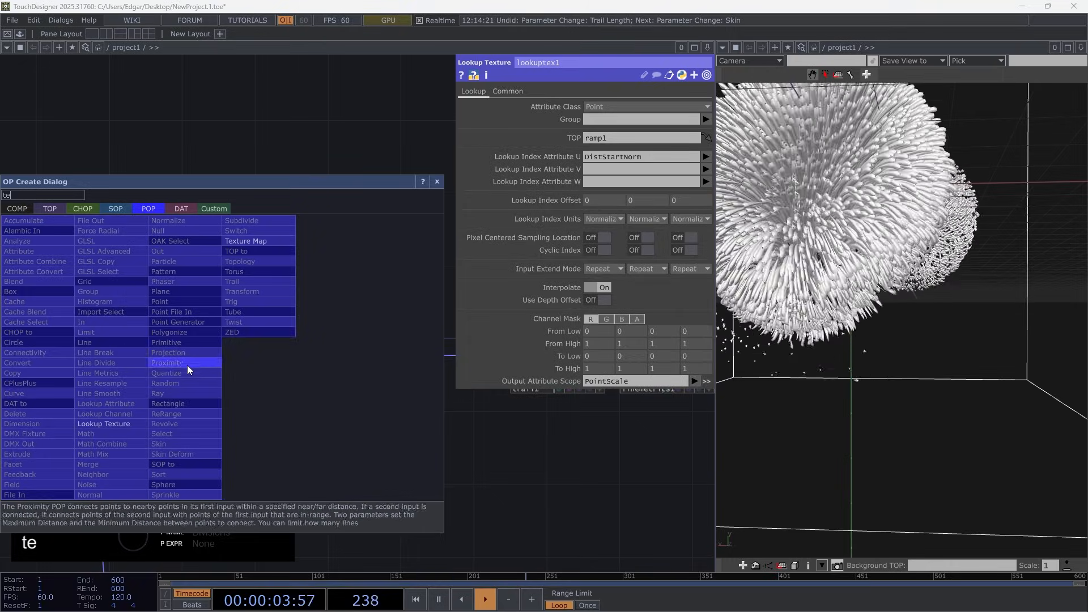
{"action": "left_click", "coordinate": [113, 423]}
{"action": "left_click", "coordinate": [269, 359]}
{"action": "left_click_drag", "start_coordinate": [262, 447], "coordinate": [220, 356]}
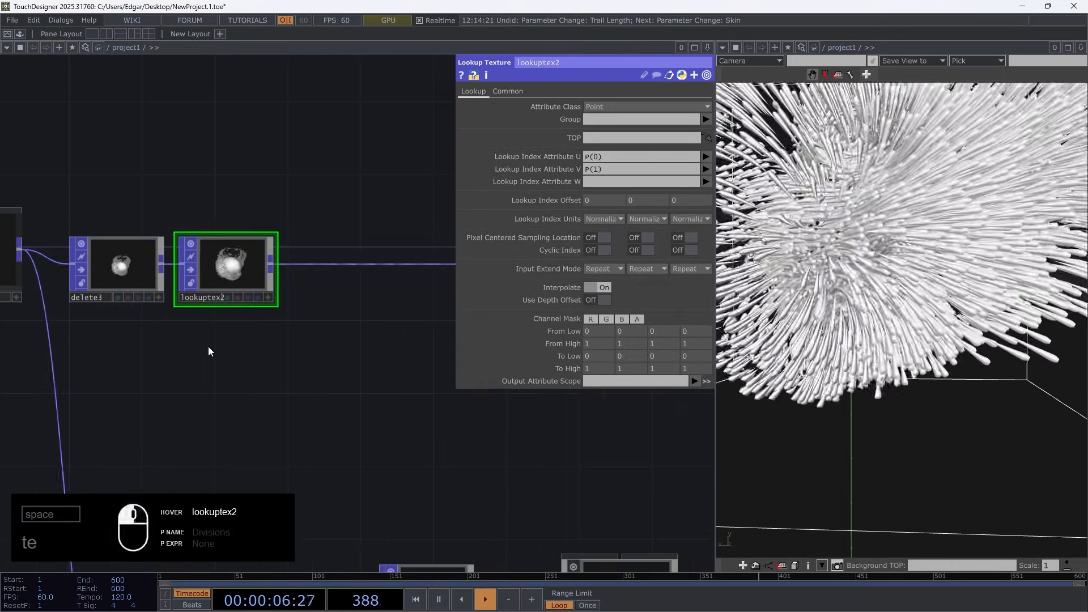
Add a Ramp TOP directly below lookuptex2 and assign it as lookuptex2's TOP
{"action": "key", "text": "Tab"}
{"action": "type", "text": "ra"}
{"action": "left_click", "coordinate": [236, 313]}
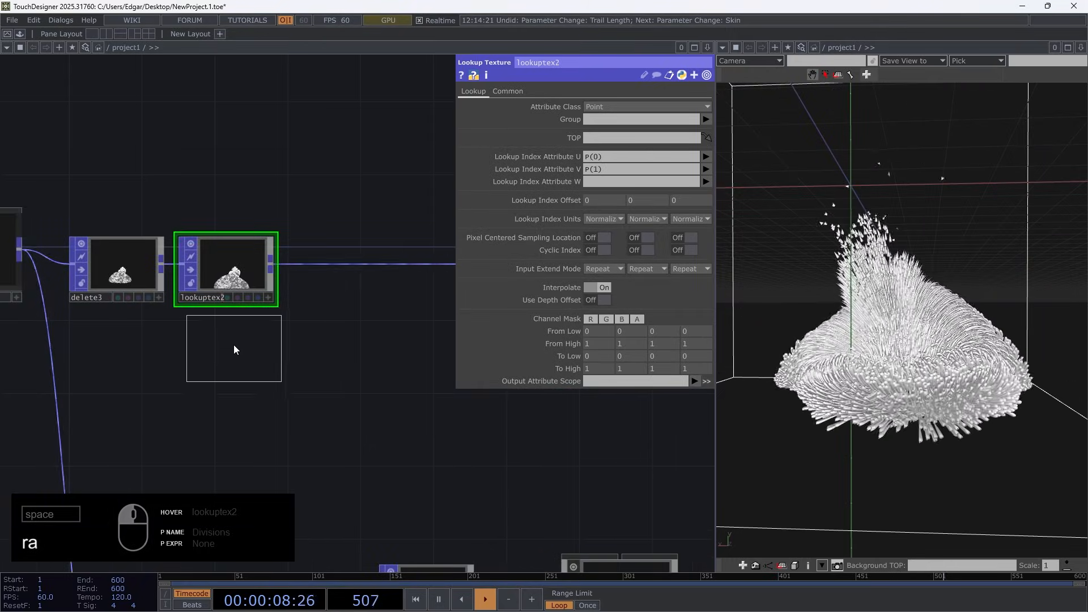
{"action": "left_click", "coordinate": [235, 349]}
{"action": "scroll", "coordinate": [250, 418], "scroll_direction": "up", "scroll_amount": 4}
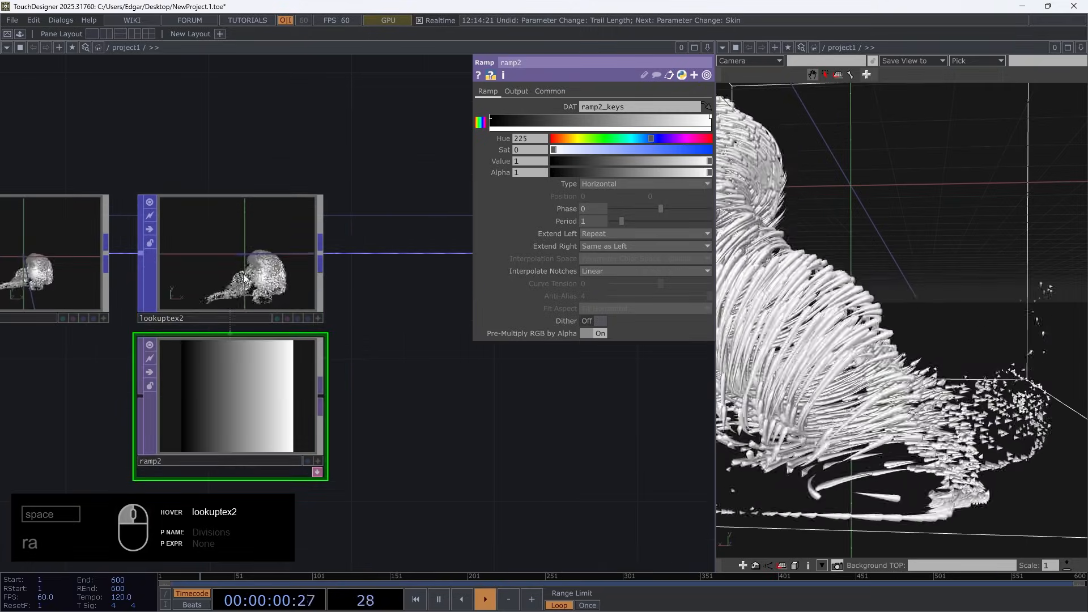
{"action": "left_click", "coordinate": [245, 283]}
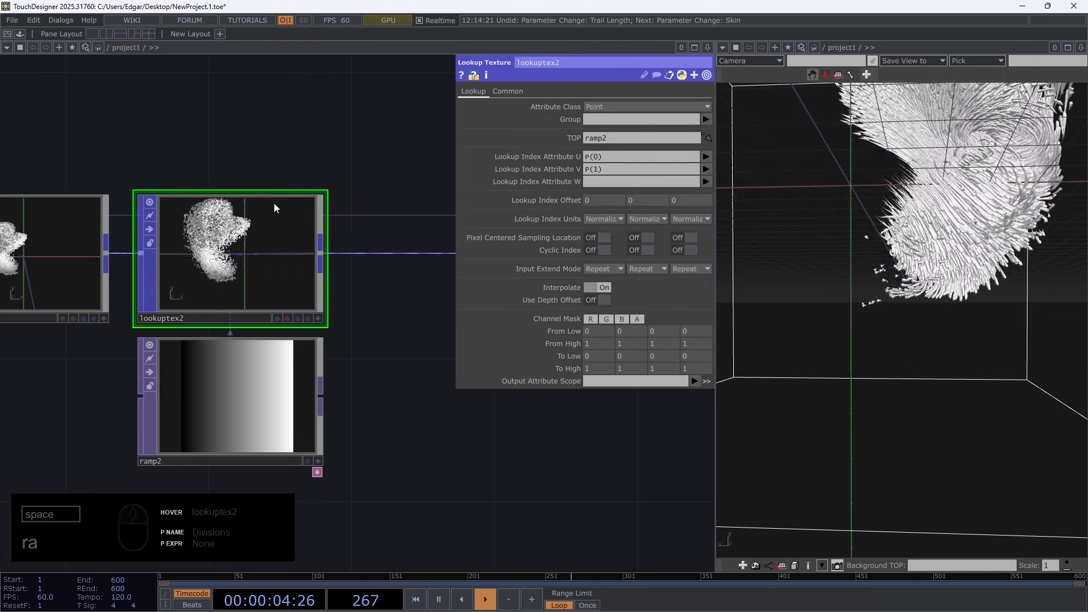
{"action": "key", "text": "ctrl+a"}
{"action": "left_click", "coordinate": [507, 91]}
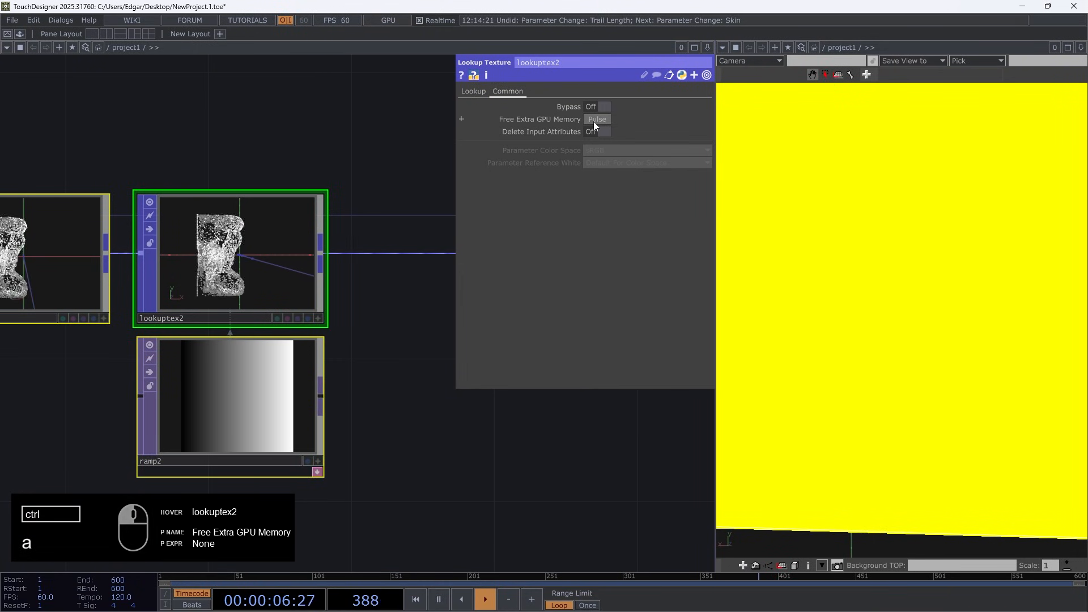
{"action": "left_click", "coordinate": [362, 75]}
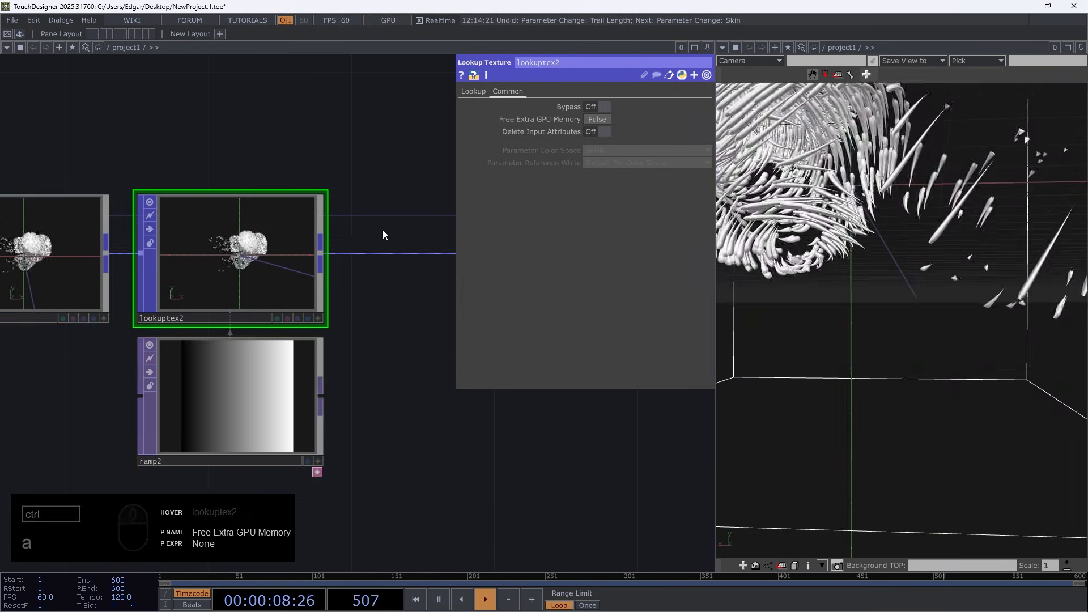
{"action": "left_click", "coordinate": [473, 92]}
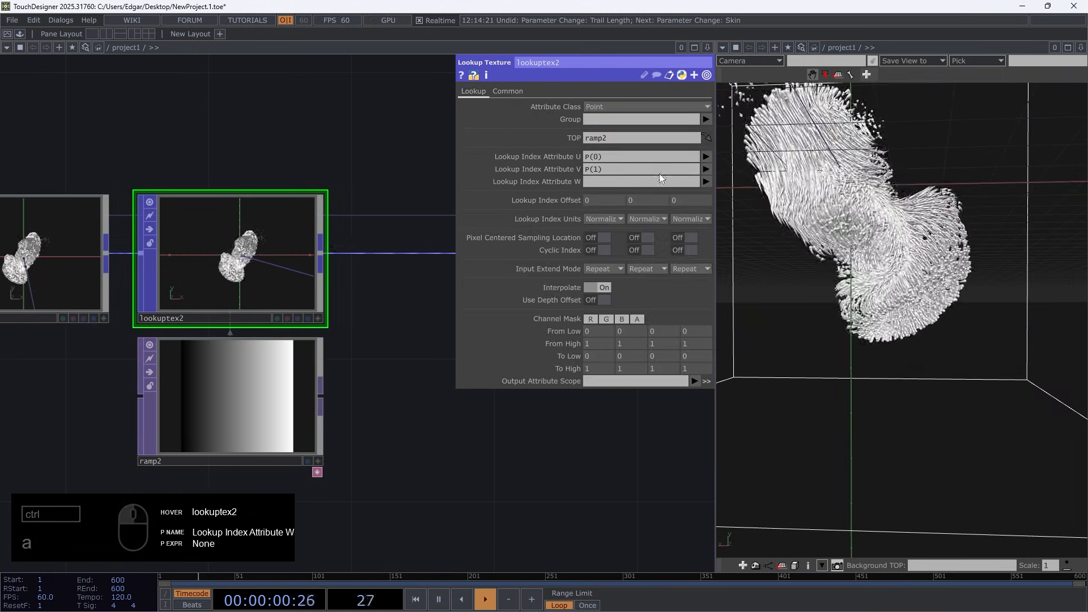
Make lookuptex2 use NormAge as U index with no V index and write its output to Color.rgb
{"action": "left_click", "coordinate": [706, 157]}
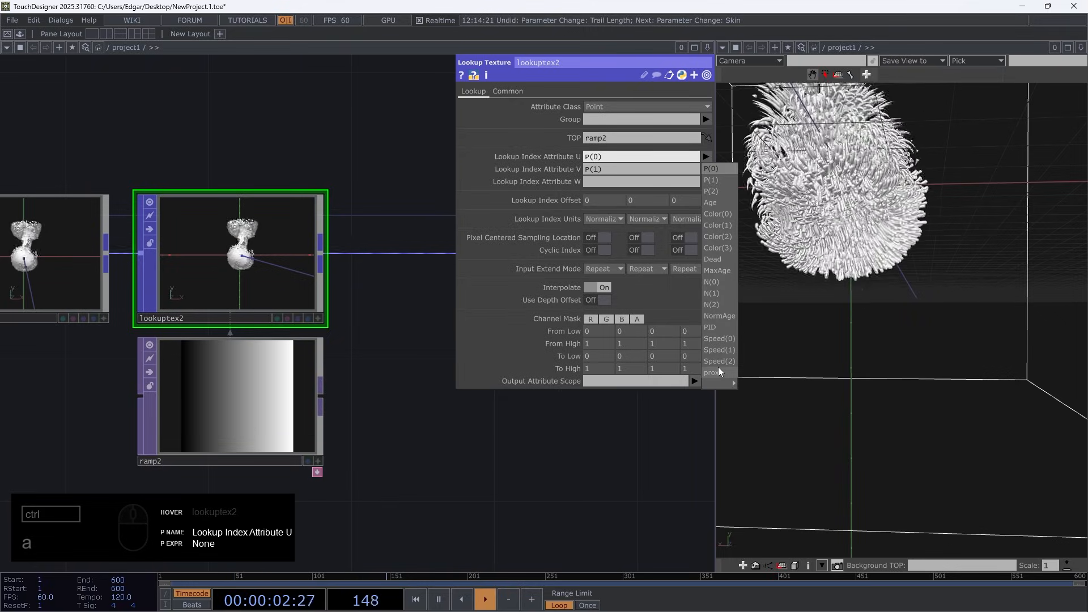
{"action": "left_click", "coordinate": [720, 315]}
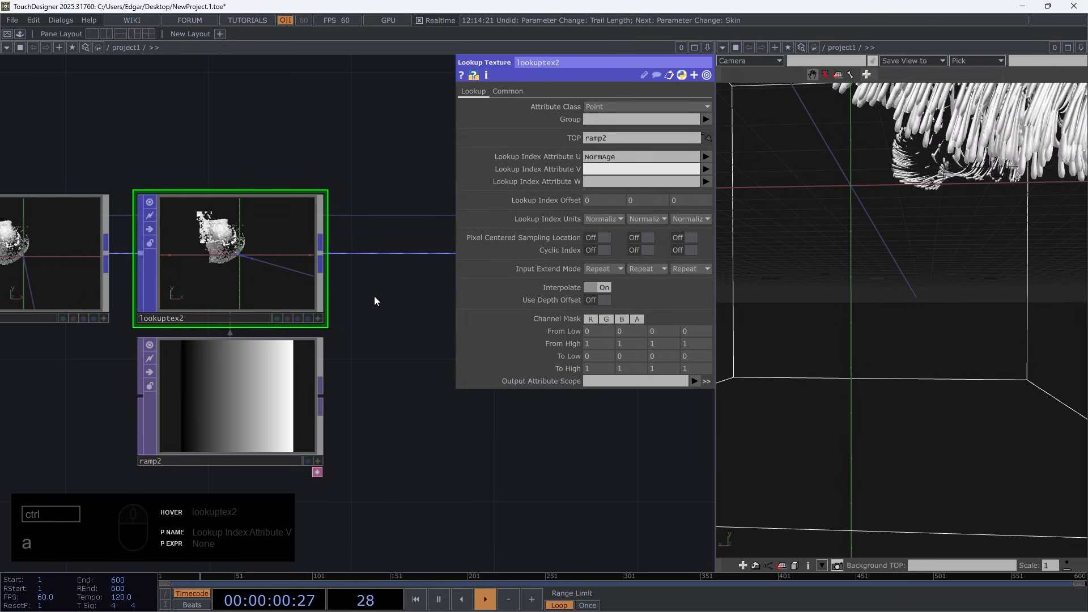
{"action": "left_click", "coordinate": [693, 382]}
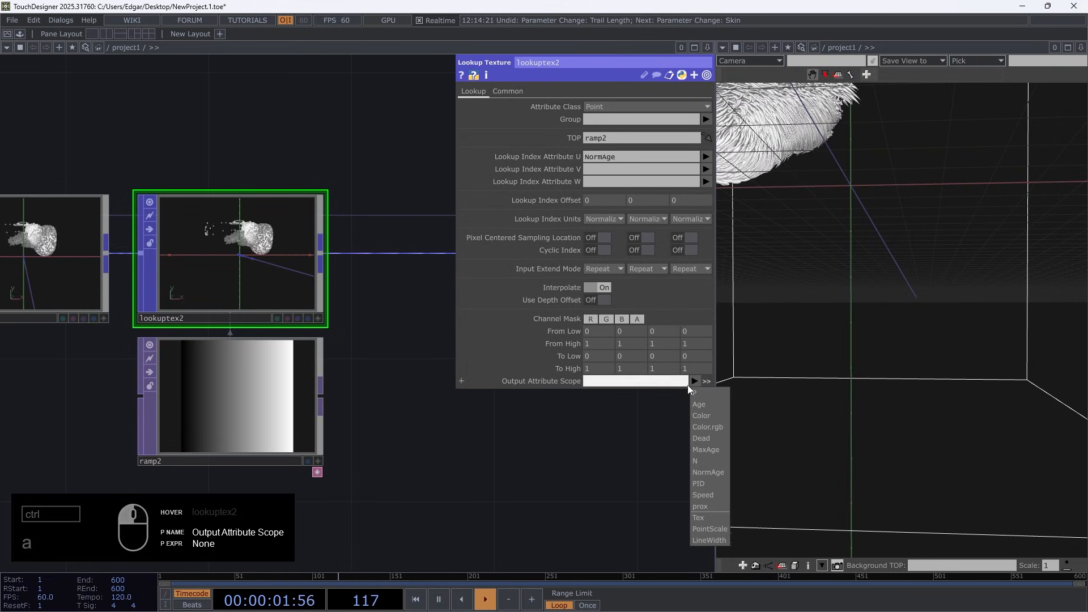
{"action": "left_click", "coordinate": [709, 427]}
Exclude the alpha channel from lookuptex2's Channel Mask, keeping only R, G and B
{"action": "mouse_move", "coordinate": [294, 198]}
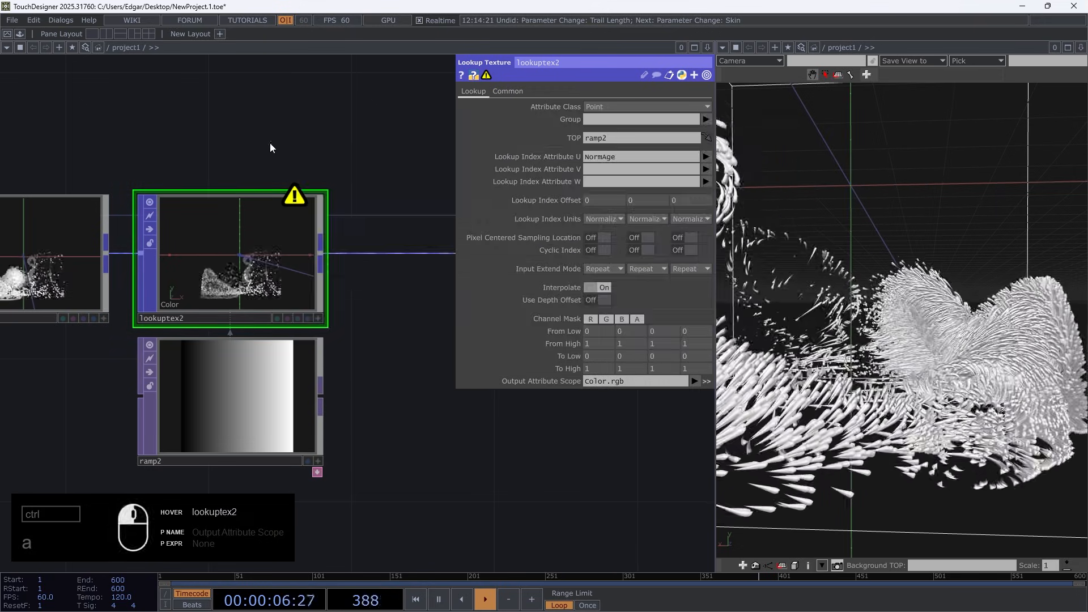
{"action": "left_click", "coordinate": [639, 320]}
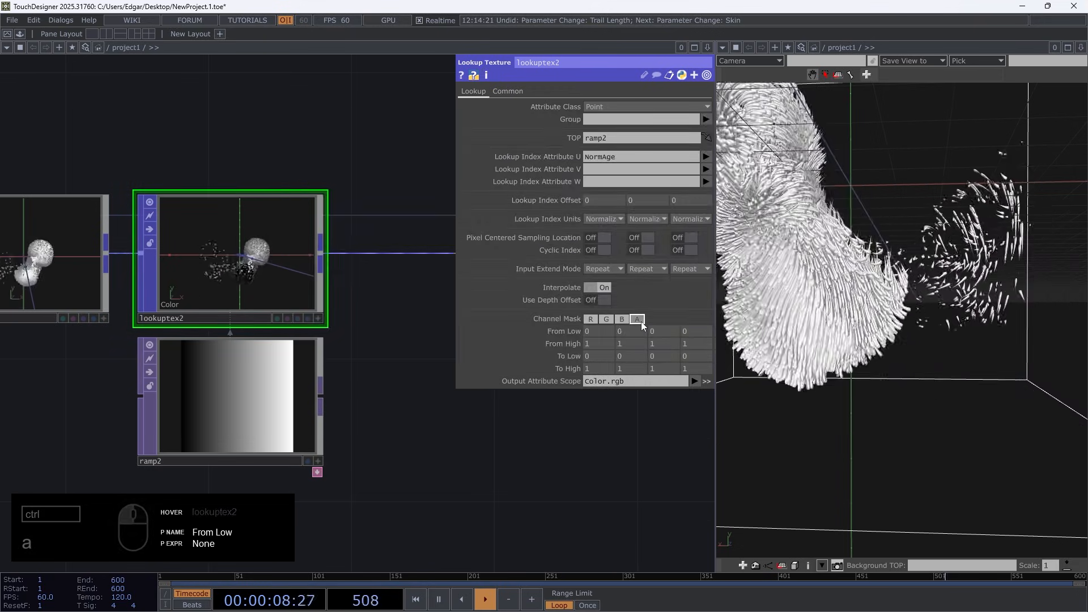
{"action": "left_click", "coordinate": [641, 321]}
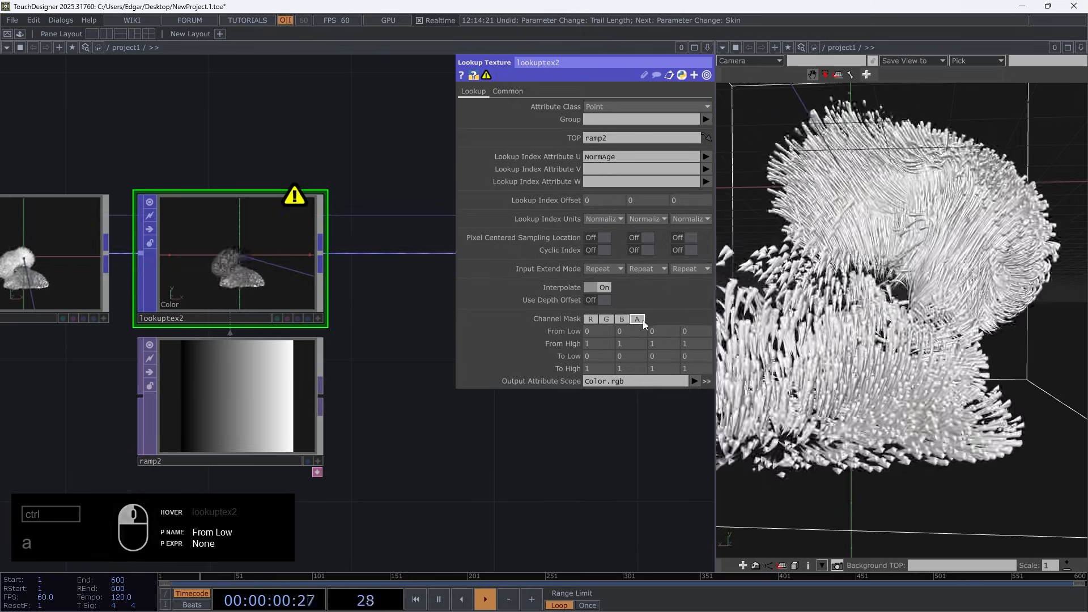
{"action": "left_click", "coordinate": [643, 321]}
{"action": "left_click", "coordinate": [643, 320]}
{"action": "left_click", "coordinate": [643, 320]}
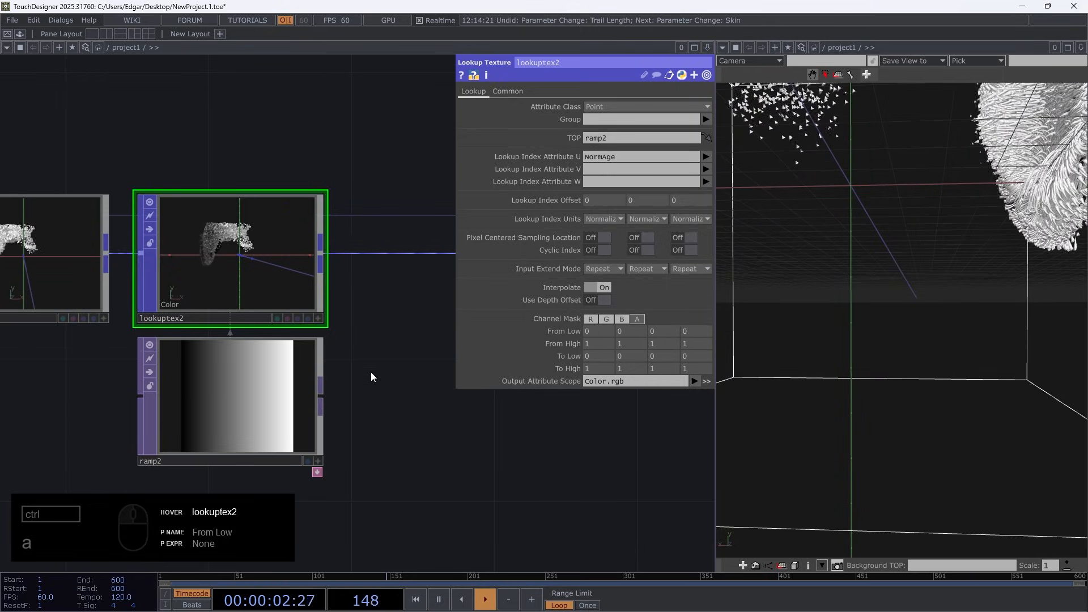
Move ramp2's black key to the middle and recolour it light blue with Value 1 and Saturation 0.555
{"action": "left_click_drag", "start_coordinate": [367, 357], "coordinate": [391, 344]}
{"action": "scroll", "coordinate": [370, 360], "scroll_direction": "up", "scroll_amount": 2}
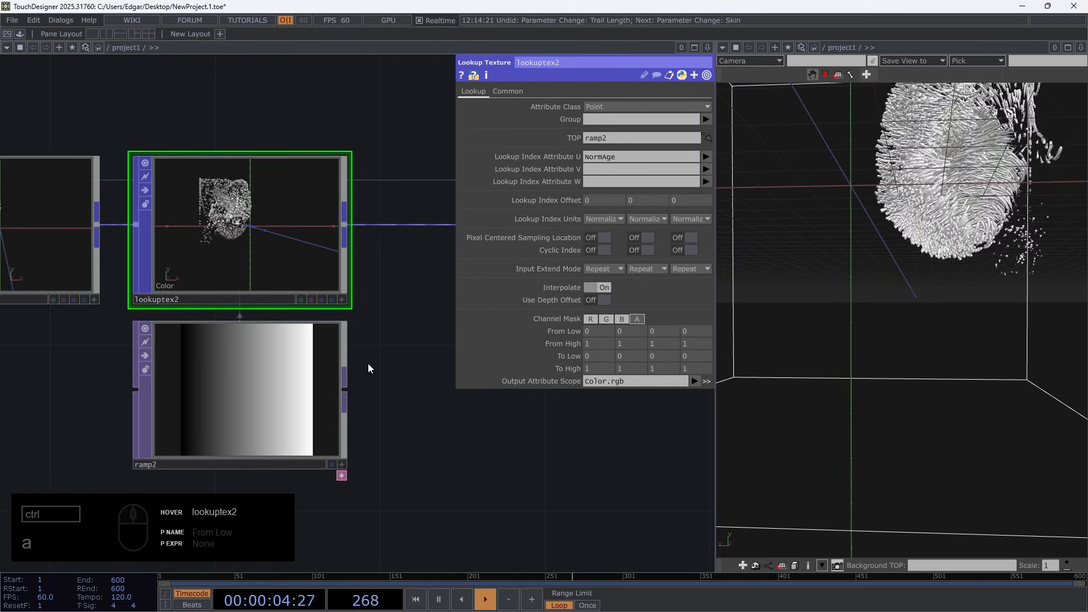
{"action": "left_click", "coordinate": [230, 423]}
{"action": "left_click", "coordinate": [484, 91]}
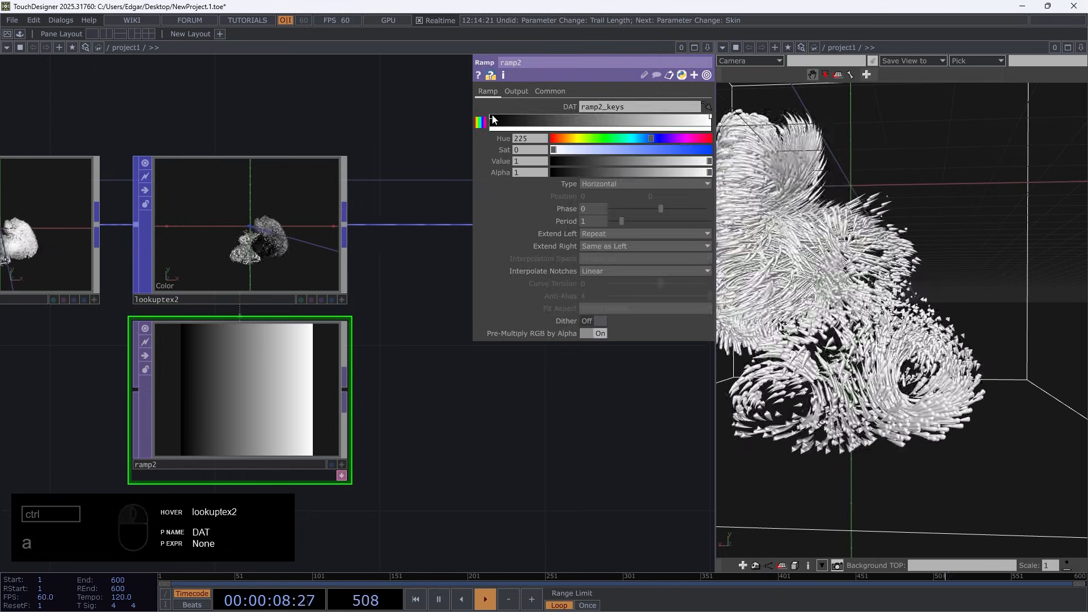
{"action": "left_click_drag", "start_coordinate": [604, 125], "coordinate": [600, 124]}
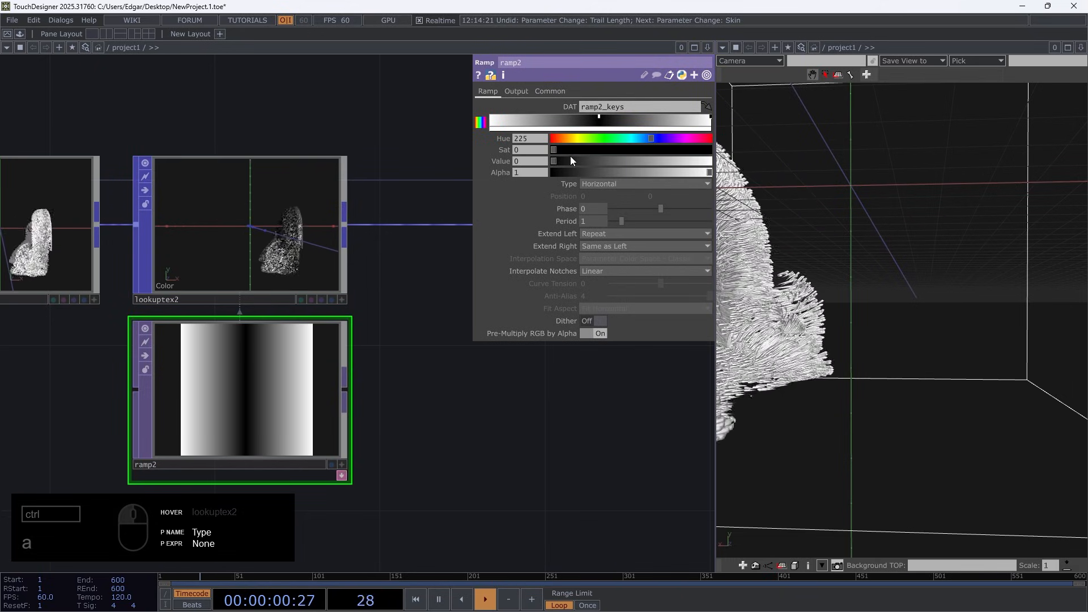
{"action": "left_click_drag", "start_coordinate": [557, 160], "coordinate": [644, 152]}
Move ramp2's light blue key to the start of the gradient and set its Saturation to 1
{"action": "scroll", "coordinate": [249, 241], "scroll_direction": "up", "scroll_amount": 3}
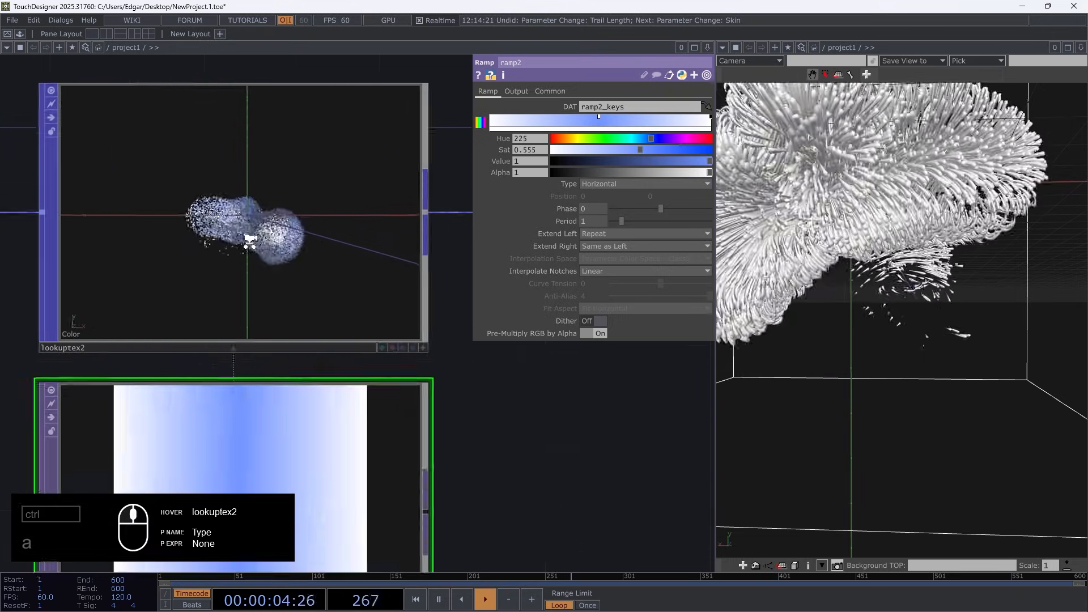
{"action": "scroll", "coordinate": [250, 241], "scroll_direction": "up", "scroll_amount": 2}
{"action": "left_click_drag", "start_coordinate": [599, 116], "coordinate": [482, 114]}
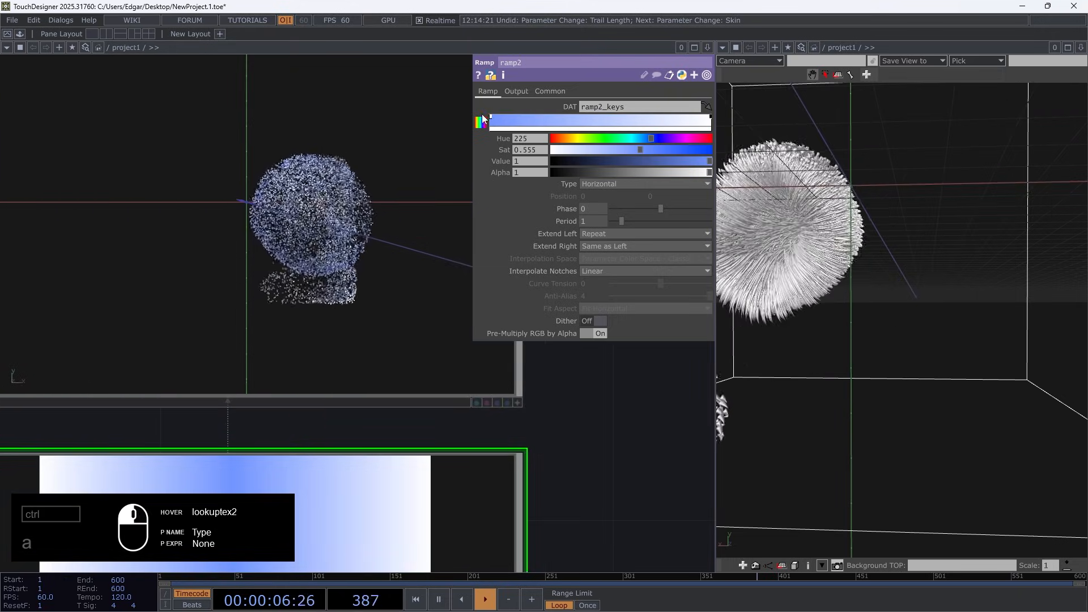
{"action": "scroll", "coordinate": [342, 184], "scroll_direction": "down", "scroll_amount": 2}
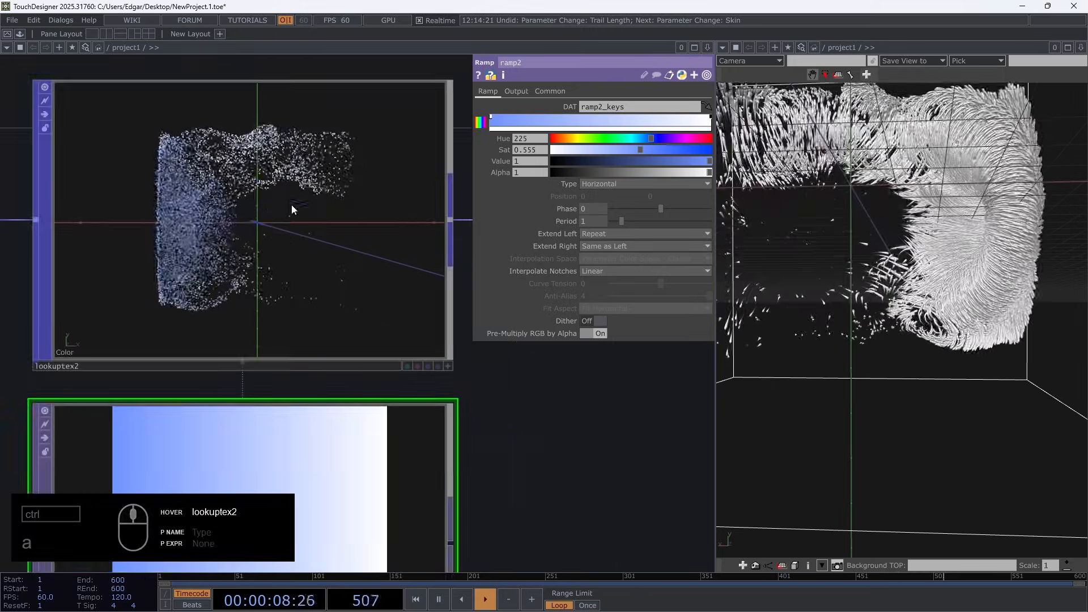
{"action": "left_click_drag", "start_coordinate": [675, 151], "coordinate": [712, 151]}
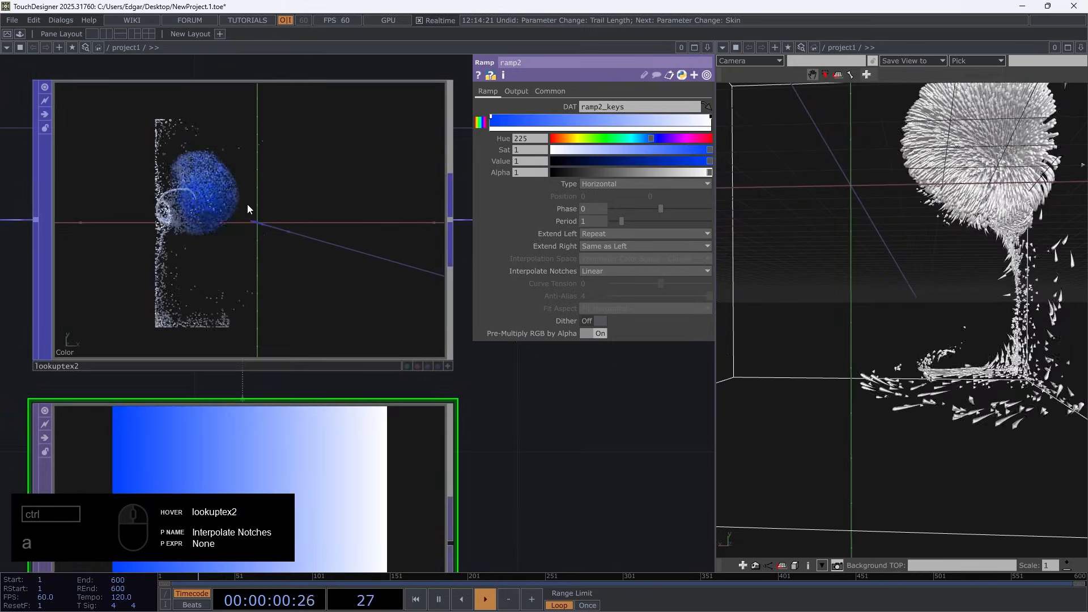
{"action": "left_click_drag", "start_coordinate": [504, 429], "coordinate": [453, 267]}
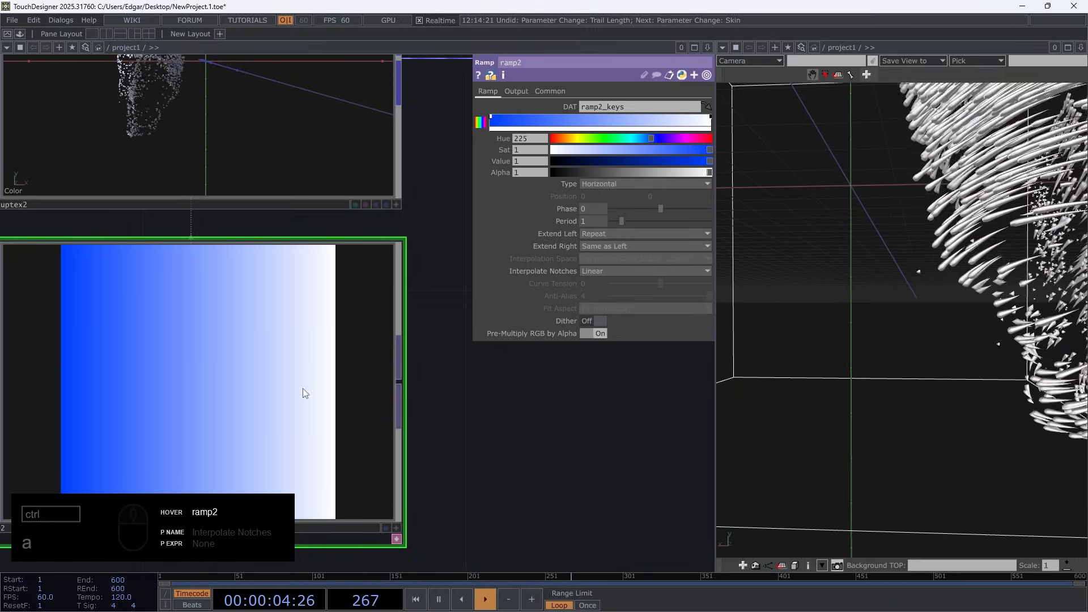
{"action": "left_click_drag", "start_coordinate": [480, 364], "coordinate": [514, 480]}
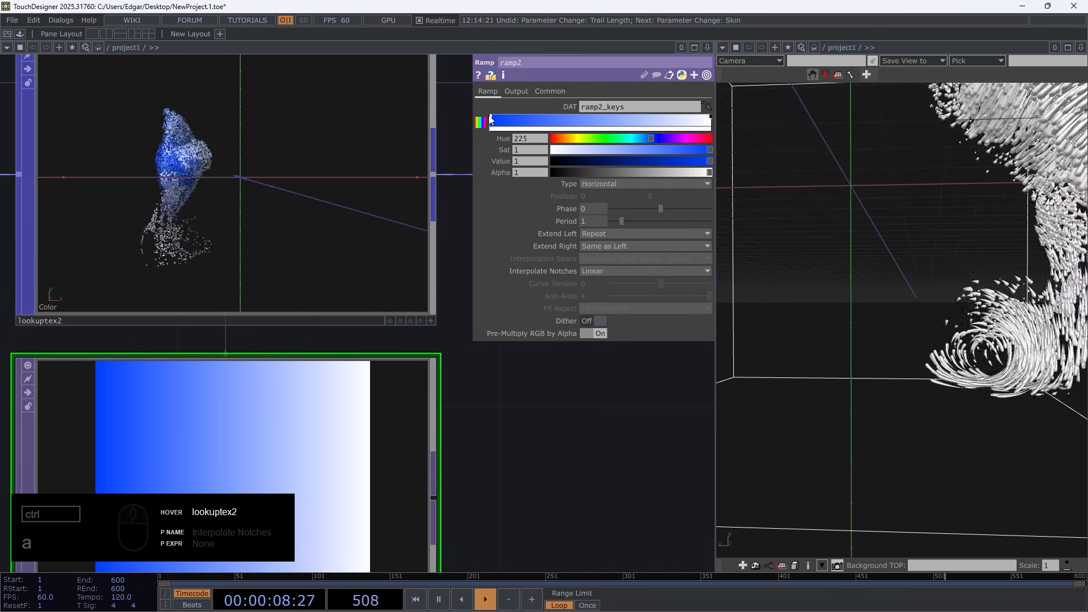
Place ramp2's blue key mid-gradient with Saturation 0.619 and set the ramp's Period to 0.2
{"action": "left_click_drag", "start_coordinate": [491, 124], "coordinate": [603, 126]}
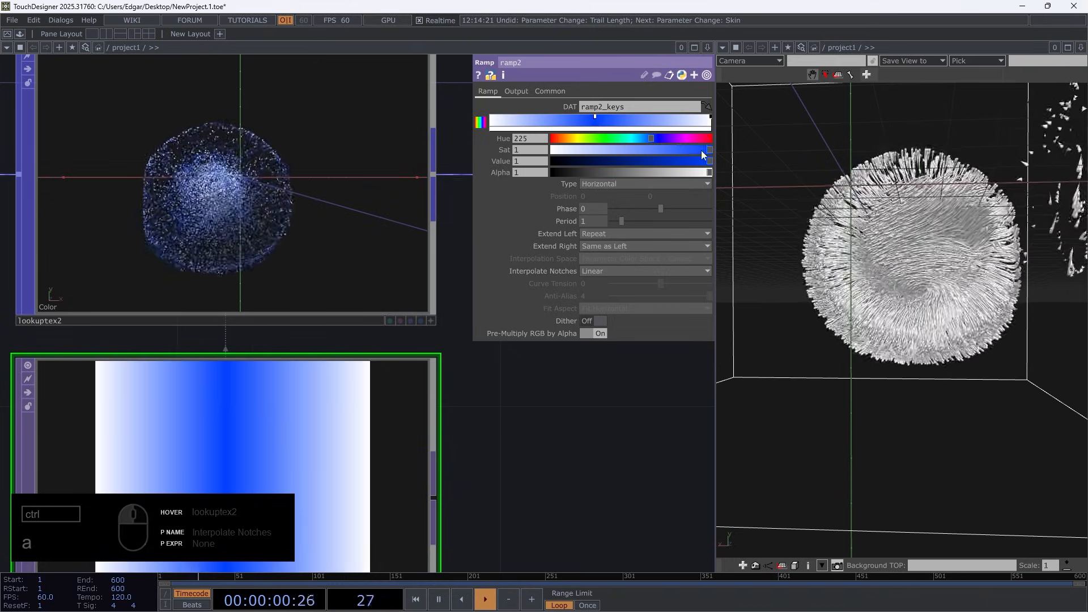
{"action": "left_click_drag", "start_coordinate": [705, 150], "coordinate": [652, 152]}
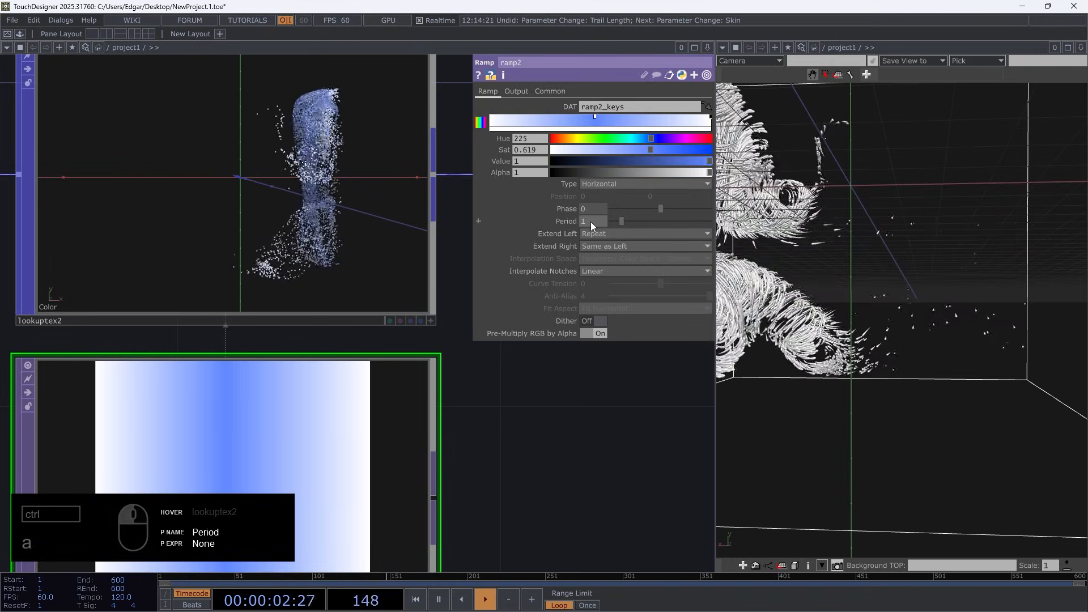
{"action": "mouse_move", "coordinate": [591, 224]}
{"action": "middle_mouse_down"}
{"action": "mouse_move", "coordinate": [589, 209]}
{"action": "mouse_move", "coordinate": [590, 225]}
{"action": "middle_mouse_up"}
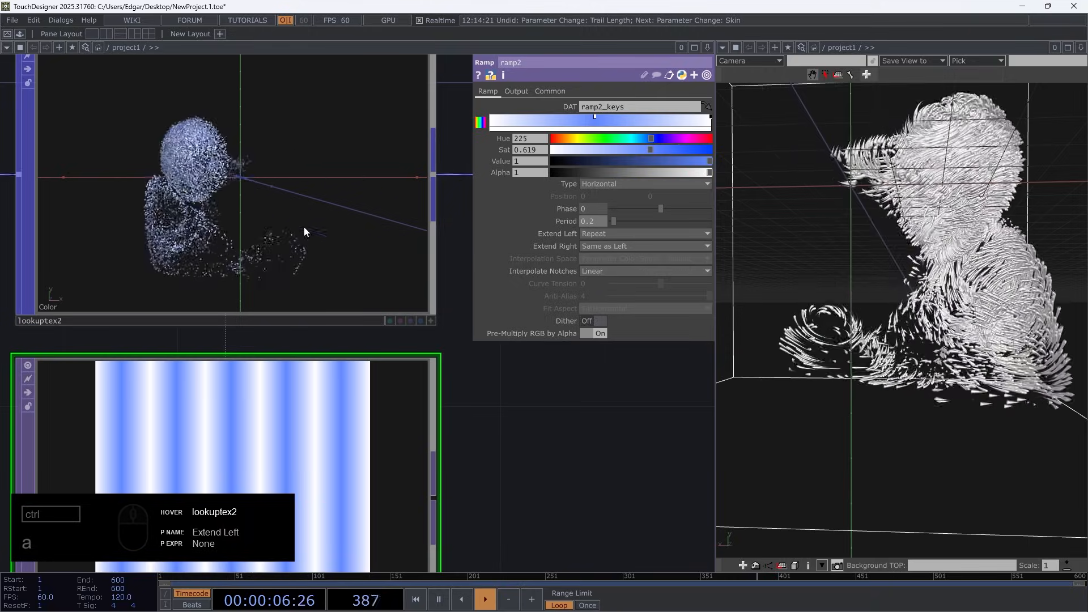
Examine copy1 and its inputs circle1 and lineresample1, comparing the colour and attributes each one carries
{"action": "scroll", "coordinate": [340, 360], "scroll_direction": "down", "scroll_amount": 5}
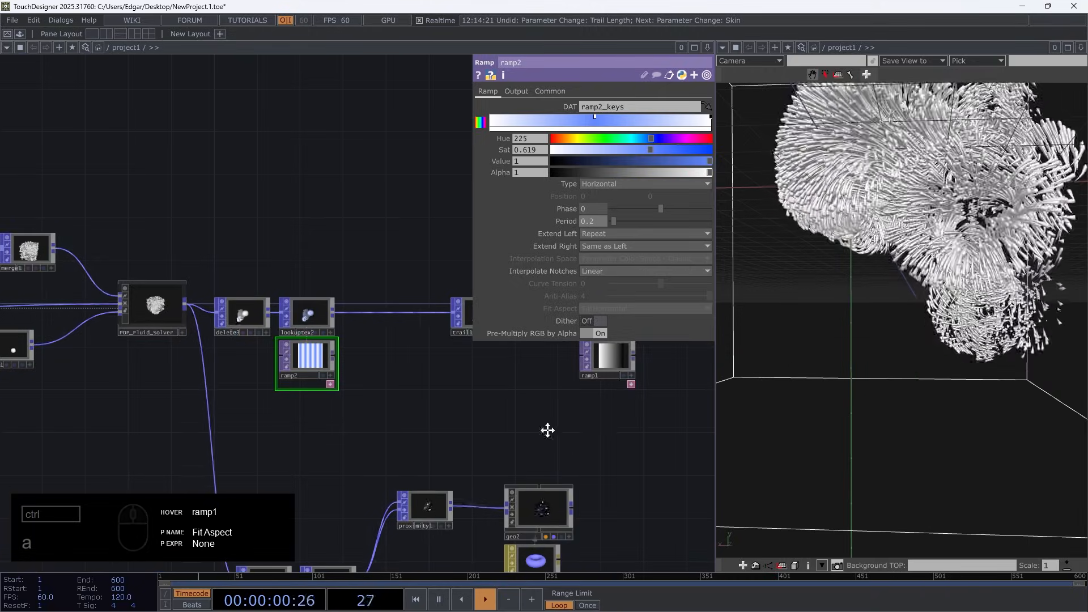
{"action": "left_click_drag", "start_coordinate": [548, 430], "coordinate": [97, 471]}
{"action": "scroll", "coordinate": [306, 362], "scroll_direction": "up", "scroll_amount": 5}
{"action": "left_click", "coordinate": [361, 379]}
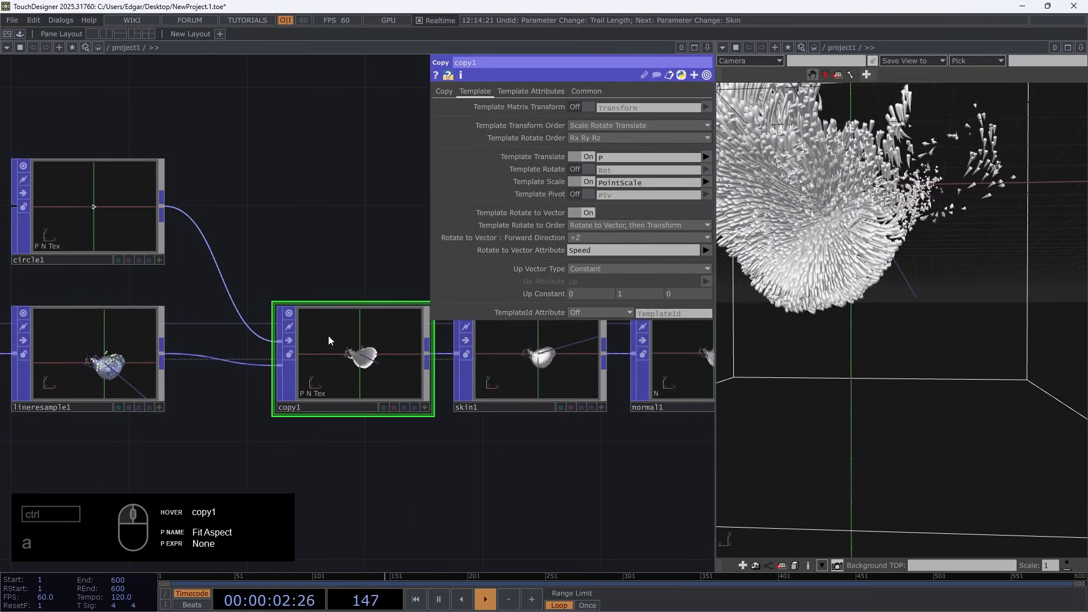
{"action": "scroll", "coordinate": [92, 213], "scroll_direction": "up", "scroll_amount": 5}
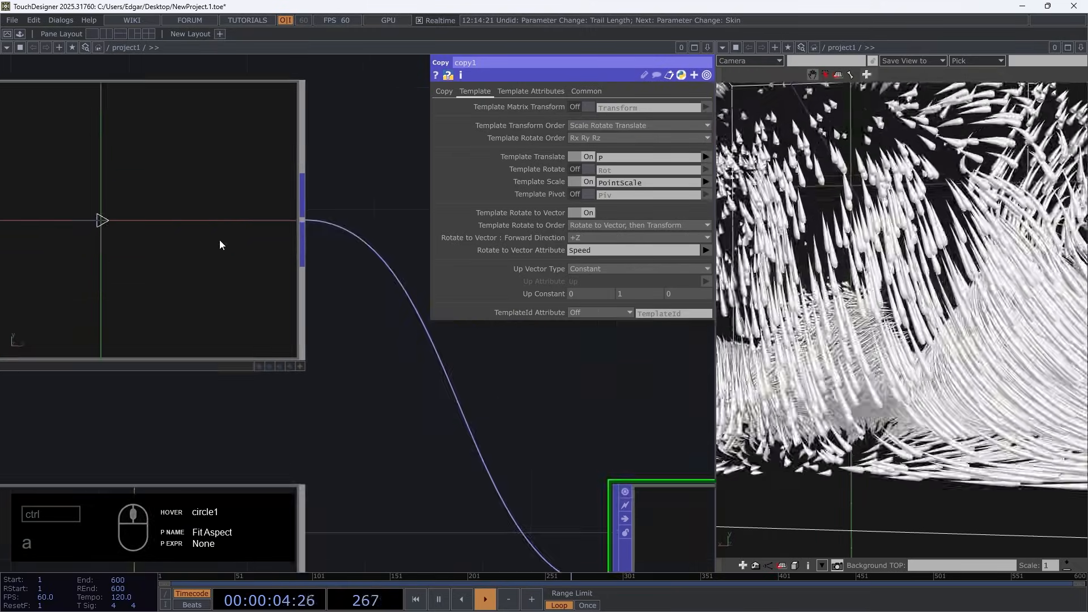
{"action": "scroll", "coordinate": [158, 287], "scroll_direction": "down", "scroll_amount": 5}
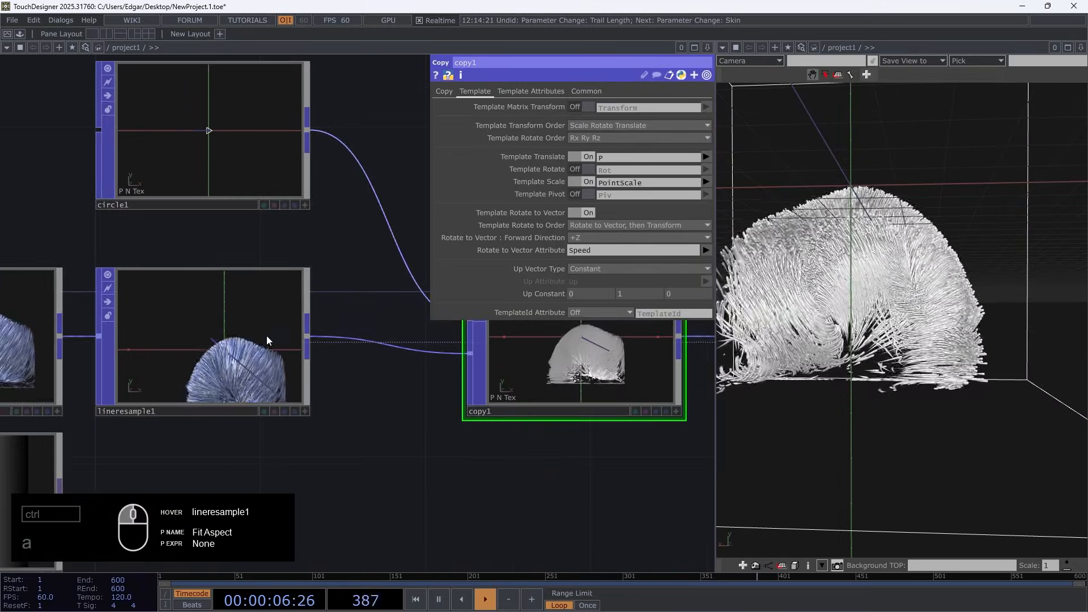
{"action": "scroll", "coordinate": [111, 170], "scroll_direction": "up", "scroll_amount": 3}
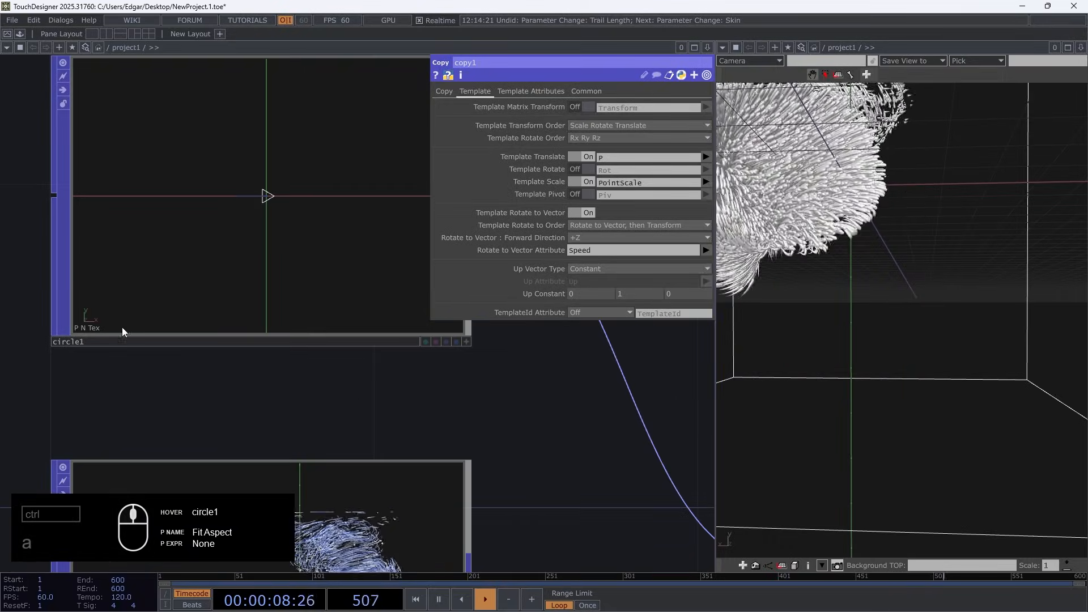
{"action": "left_click_drag", "start_coordinate": [530, 450], "coordinate": [195, 261]}
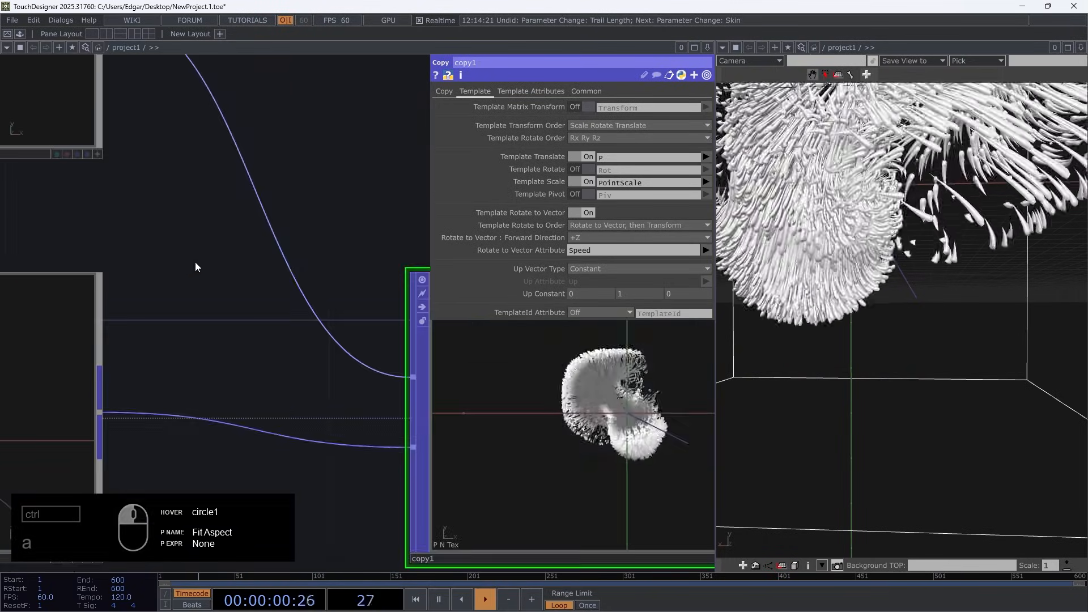
{"action": "scroll", "coordinate": [195, 262], "scroll_direction": "down", "scroll_amount": 3}
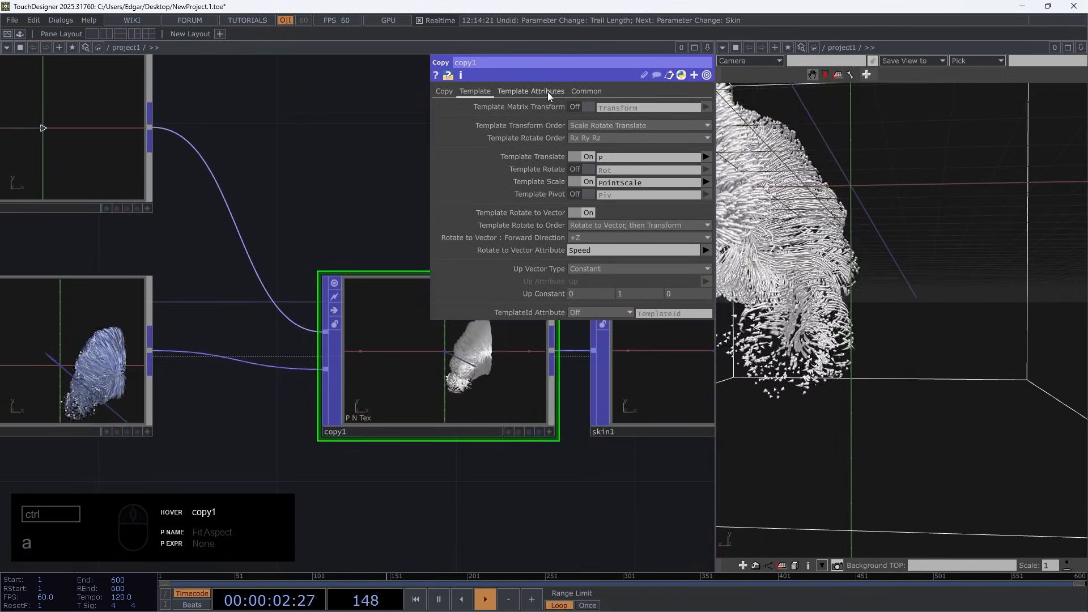
Enable template point attributes on copy1 and copy the Color attribute to the points
{"action": "left_click", "coordinate": [548, 92]}
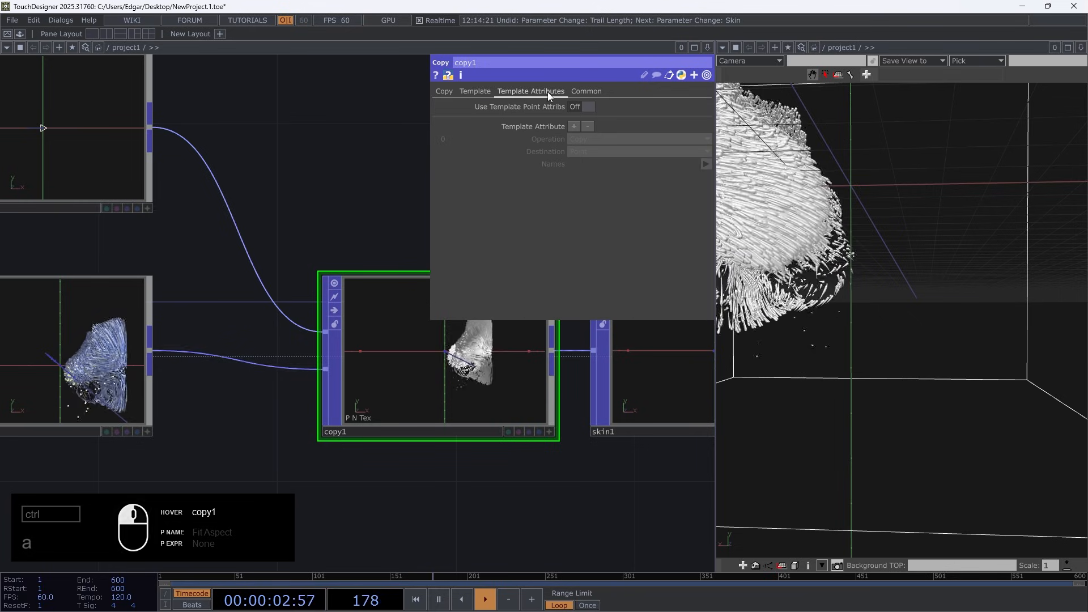
{"action": "left_click", "coordinate": [585, 108]}
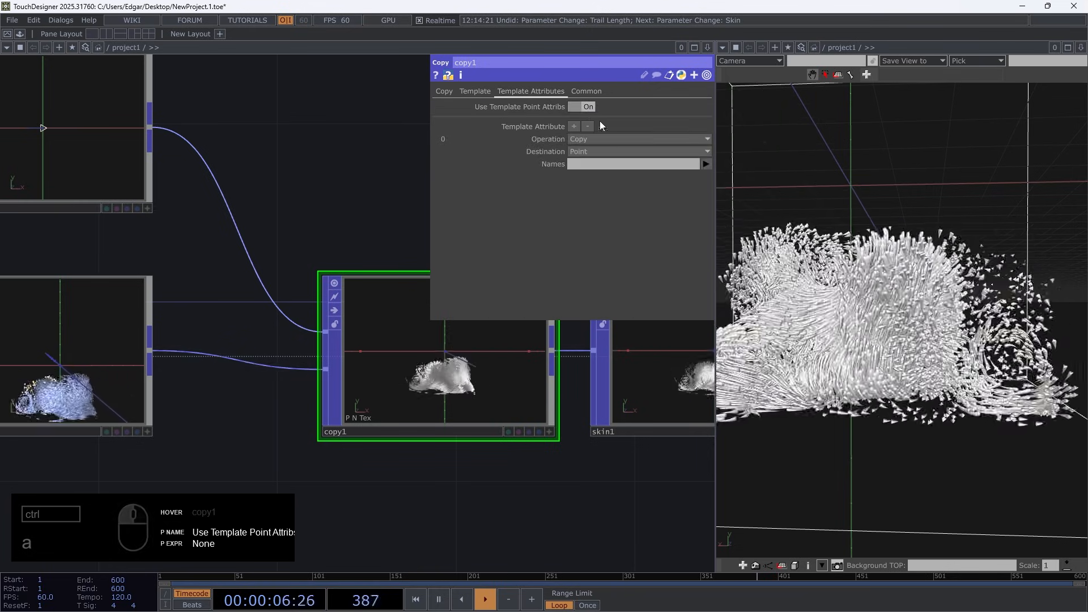
{"action": "left_click", "coordinate": [706, 164]}
{"action": "left_click", "coordinate": [713, 195]}
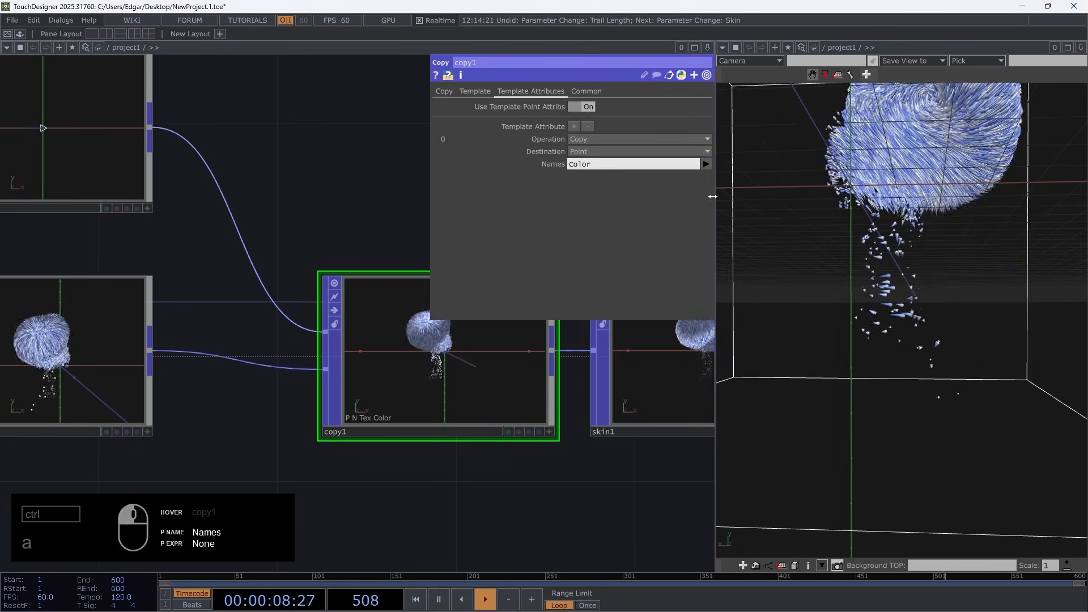
{"action": "left_click_drag", "start_coordinate": [850, 195], "coordinate": [888, 416]}
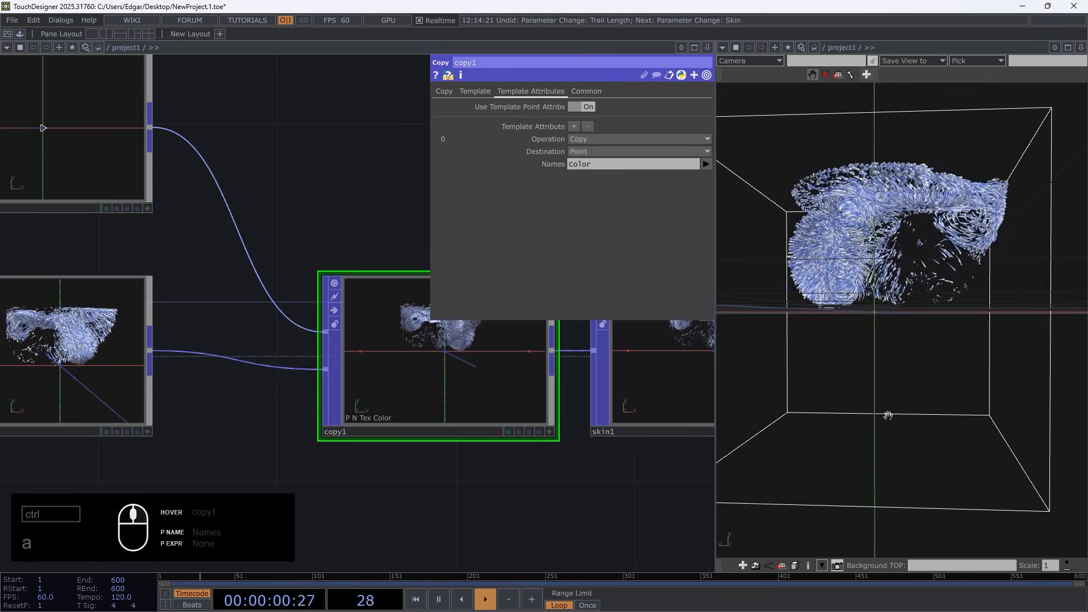
Insert another Lookup Texture POP between lookuptex2 and trail1
{"action": "scroll", "coordinate": [306, 391], "scroll_direction": "down", "scroll_amount": 5}
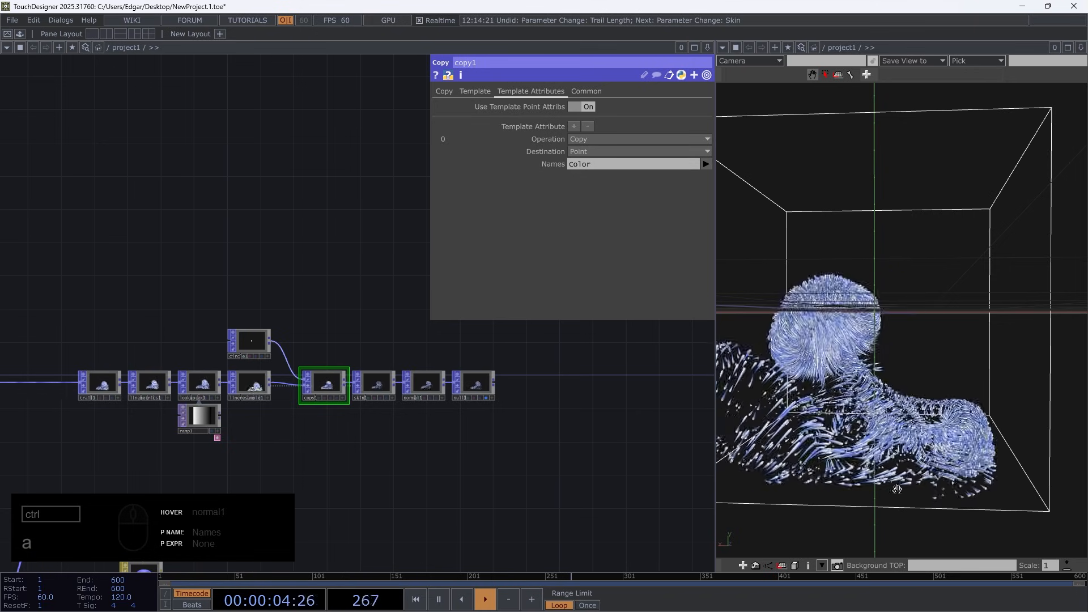
{"action": "left_click_drag", "start_coordinate": [270, 486], "coordinate": [558, 442]}
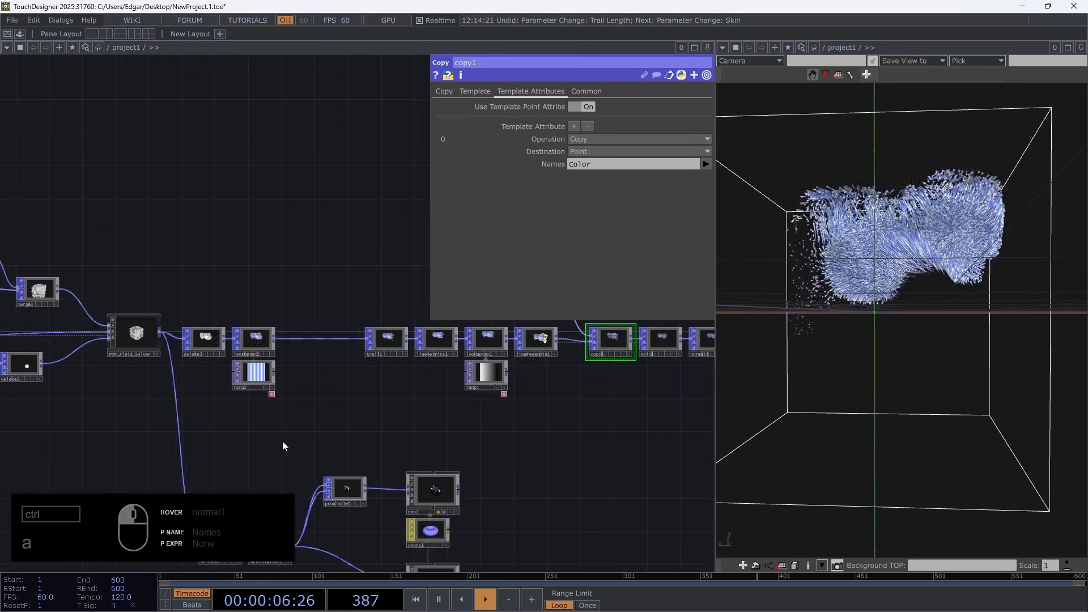
{"action": "scroll", "coordinate": [272, 381], "scroll_direction": "up", "scroll_amount": 5}
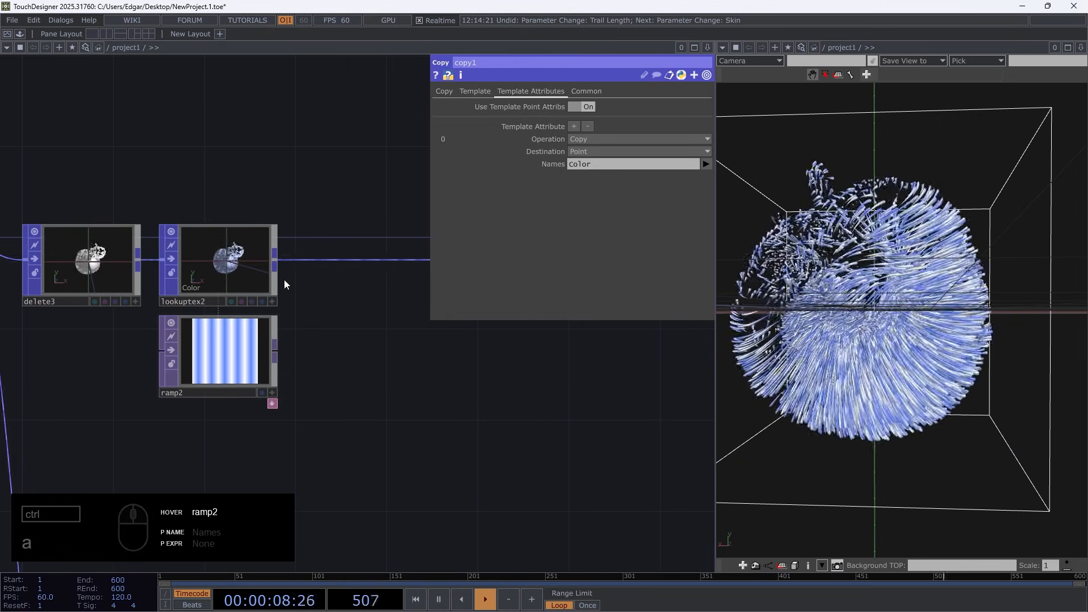
{"action": "left_click_drag", "start_coordinate": [283, 271], "coordinate": [213, 264]}
{"action": "right_click", "coordinate": [209, 257]}
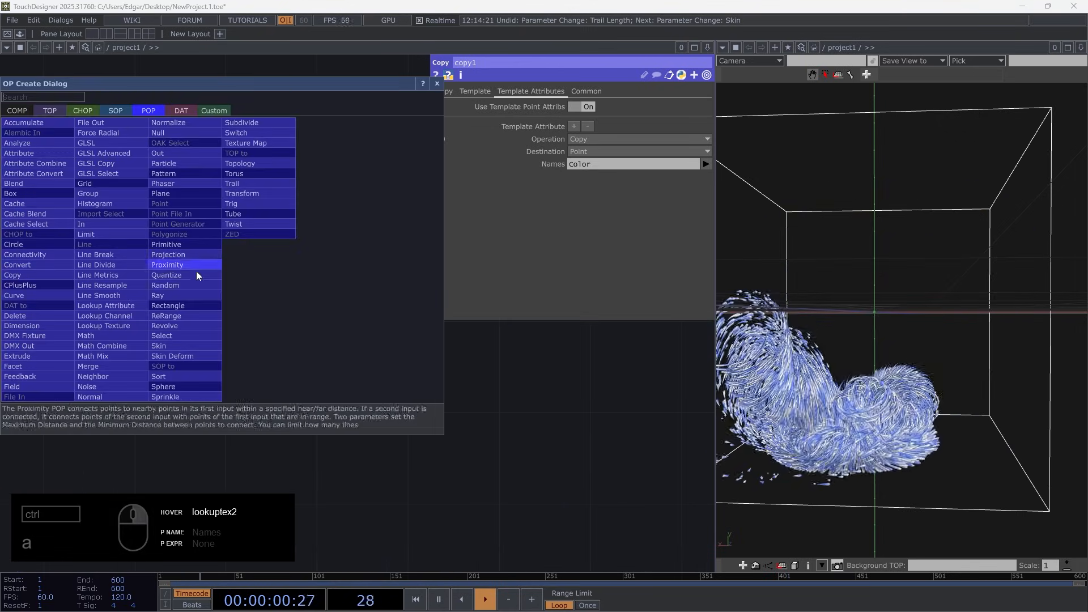
{"action": "left_click", "coordinate": [127, 320]}
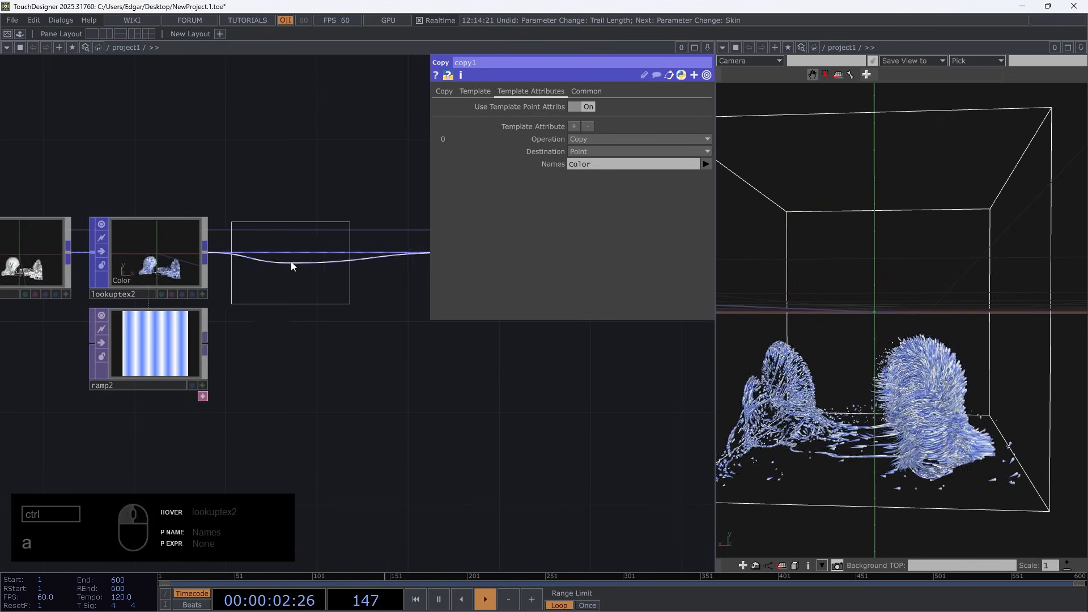
{"action": "left_click", "coordinate": [289, 259]}
Add a Ramp TOP directly below lookuptex3 and assign it as lookuptex3's TOP
{"action": "key", "text": "Tab"}
{"action": "type", "text": "ra"}
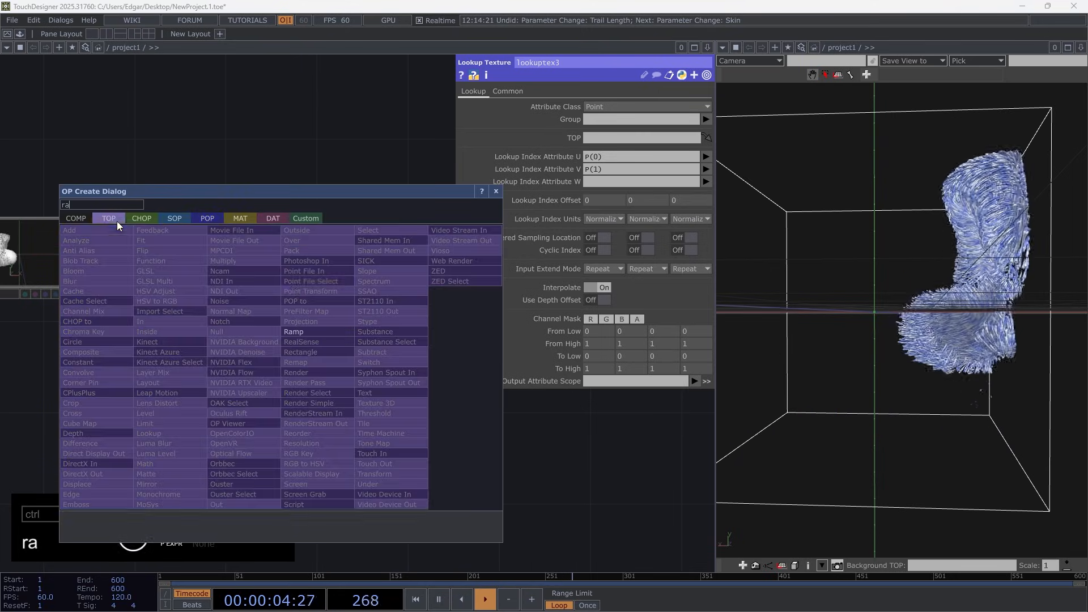
{"action": "left_click", "coordinate": [315, 338]}
{"action": "left_click", "coordinate": [273, 352]}
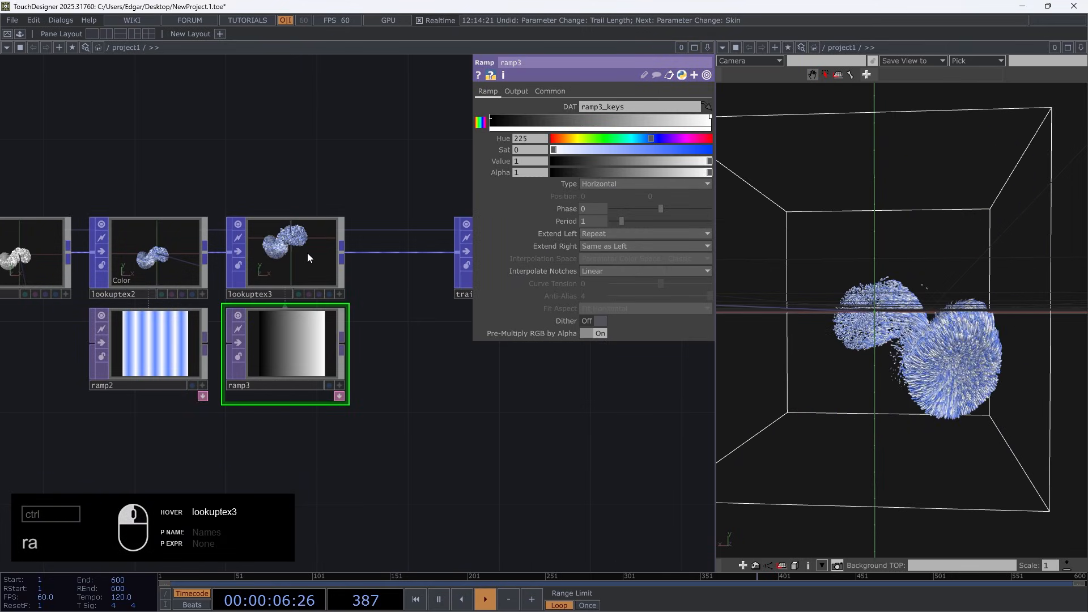
Turn ramp3's first key white, add a white key near the end, and make the end key transparent black
{"action": "scroll", "coordinate": [316, 308], "scroll_direction": "up", "scroll_amount": 3}
{"action": "left_click", "coordinate": [492, 117]}
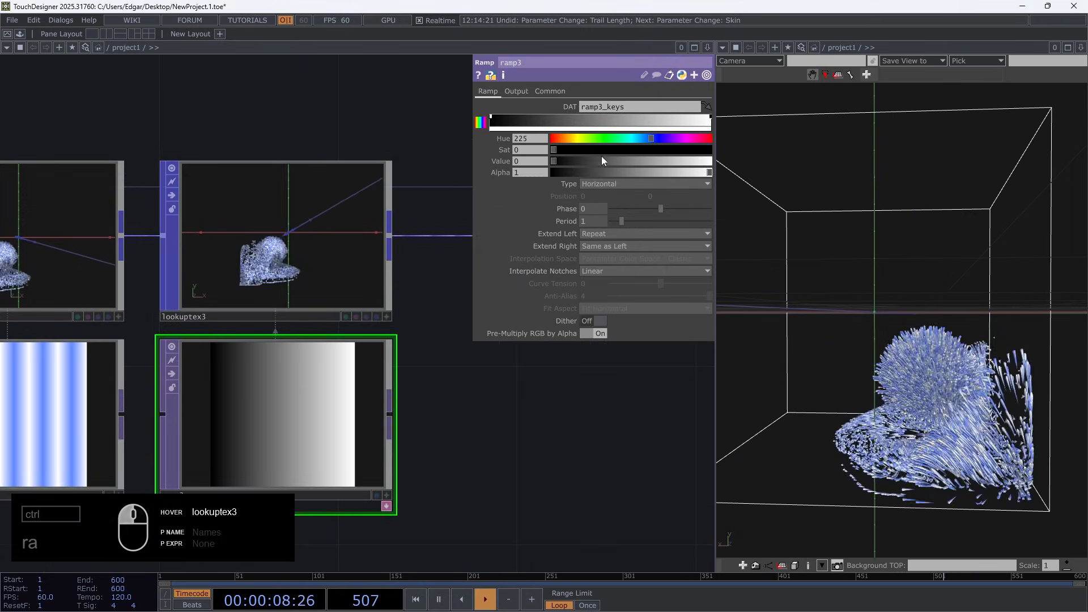
{"action": "left_click_drag", "start_coordinate": [556, 161], "coordinate": [752, 170]}
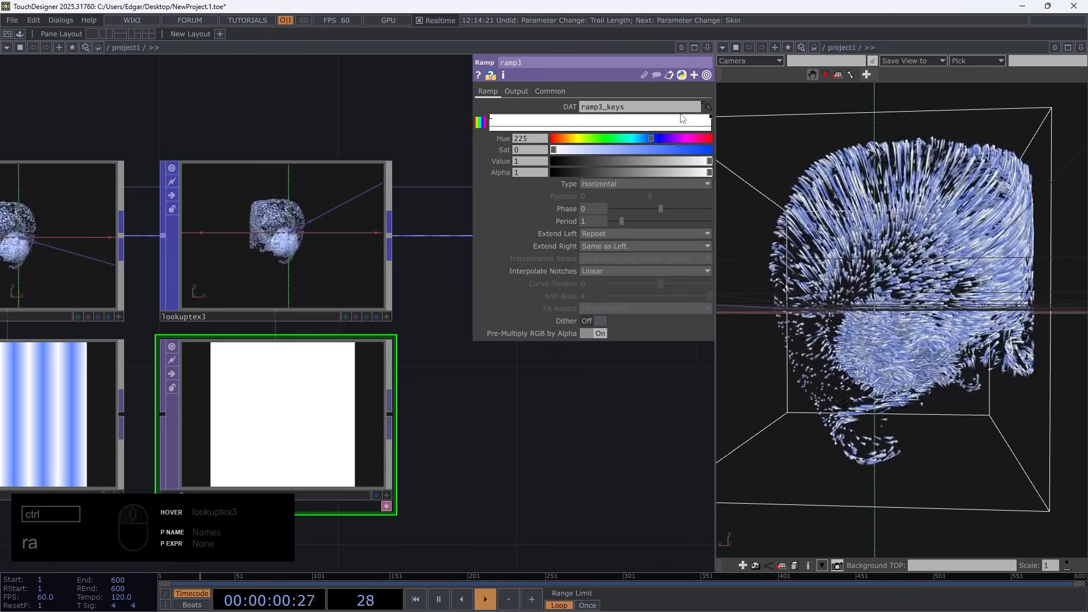
{"action": "left_click", "coordinate": [676, 119]}
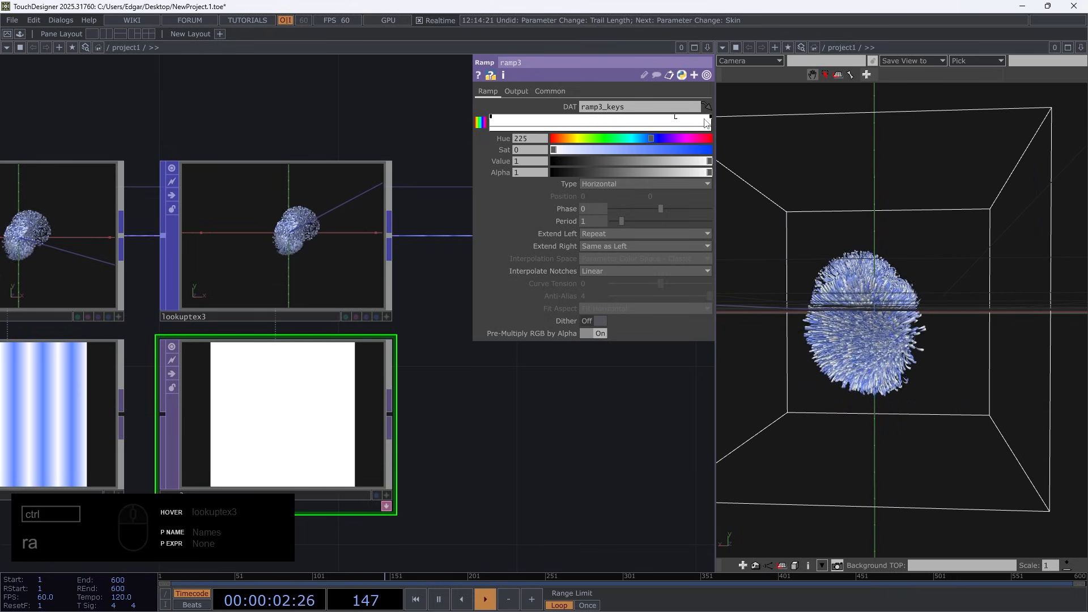
{"action": "left_click_drag", "start_coordinate": [709, 173], "coordinate": [552, 173]}
{"action": "left_click_drag", "start_coordinate": [710, 161], "coordinate": [541, 161]}
Set lookuptex3's U lookup index to NormAge, clear the V index, and name the output attribute FadeColor
{"action": "left_click", "coordinate": [325, 245]}
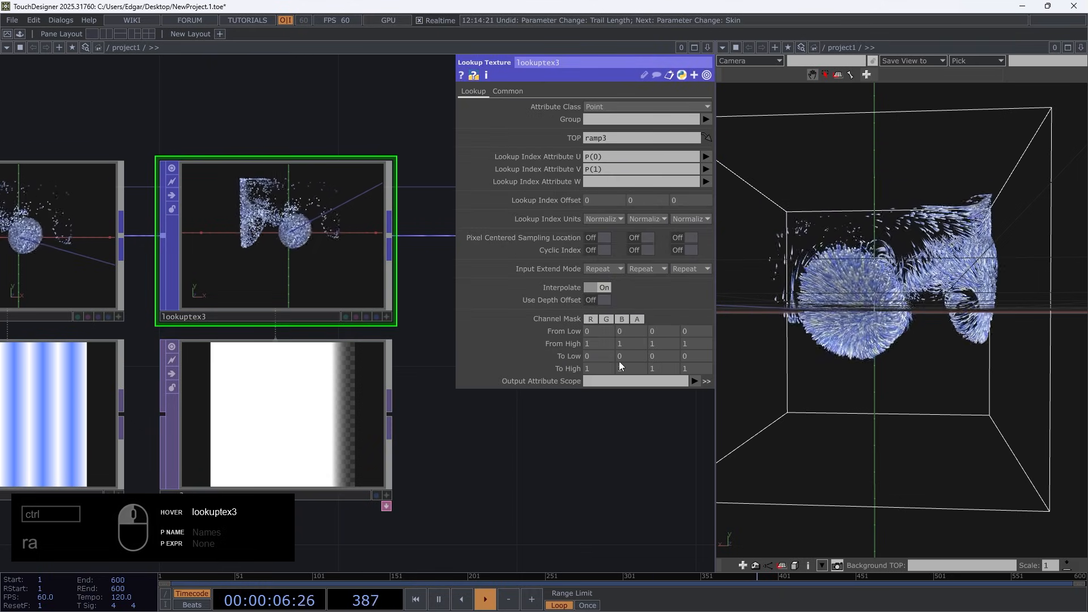
{"action": "left_click", "coordinate": [707, 157]}
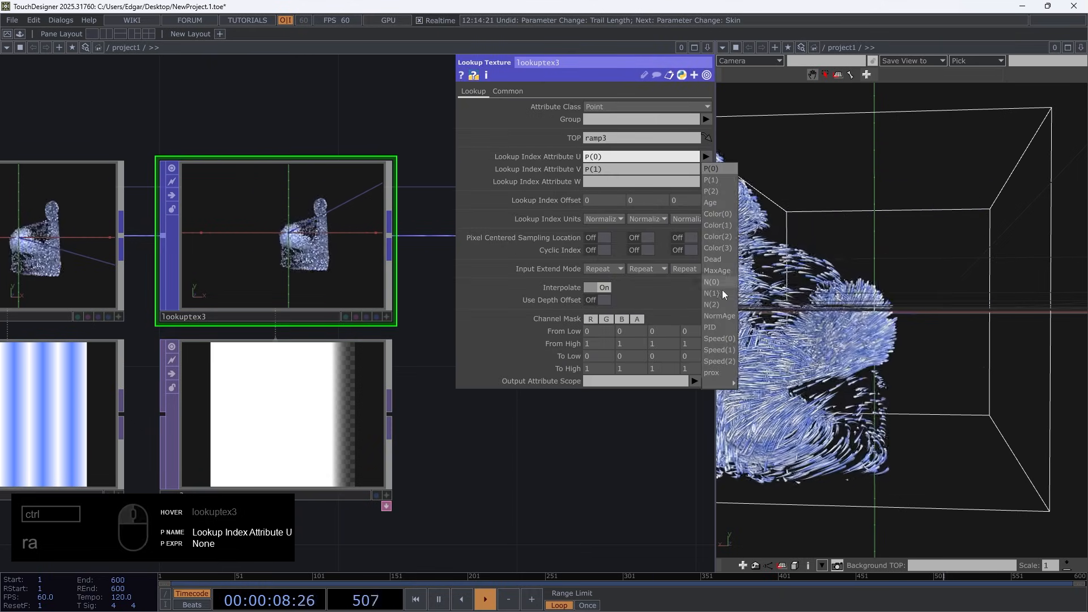
{"action": "left_click", "coordinate": [719, 315]}
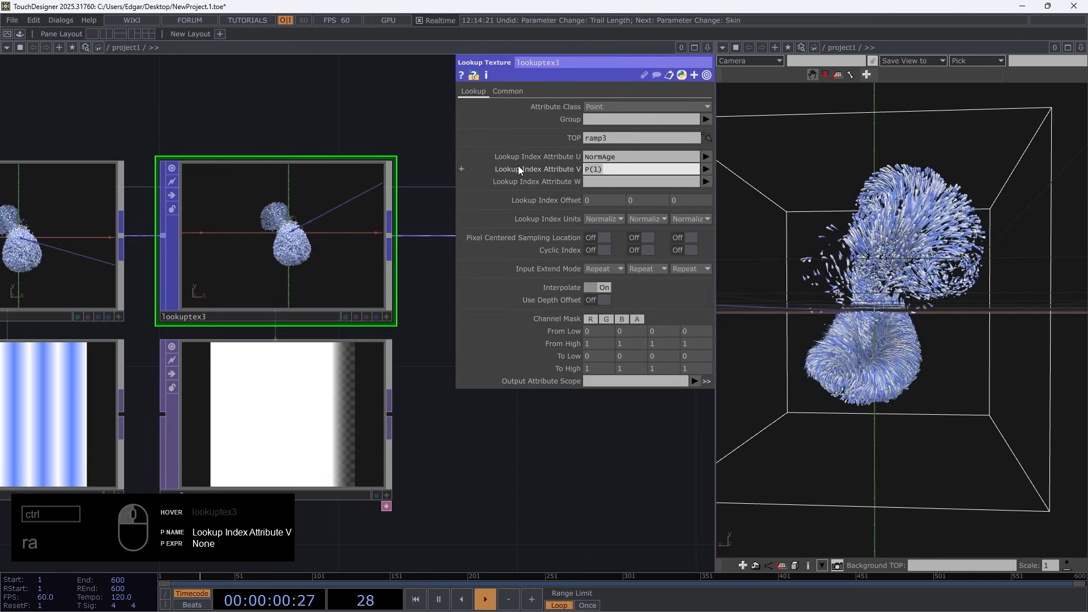
{"action": "left_click", "coordinate": [615, 381]}
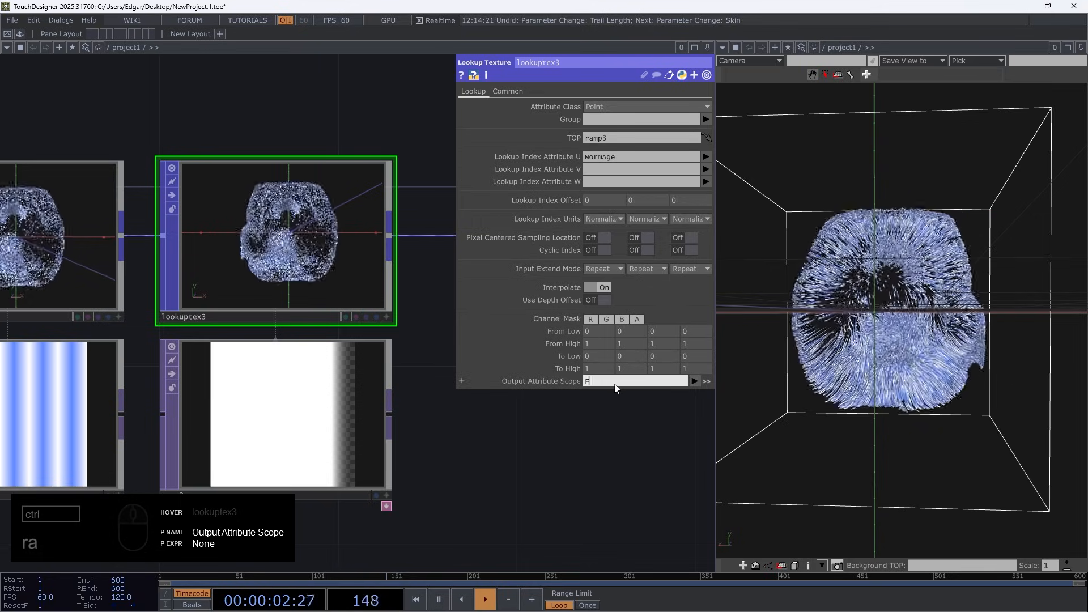
{"action": "type", "text": "FadeColor"}
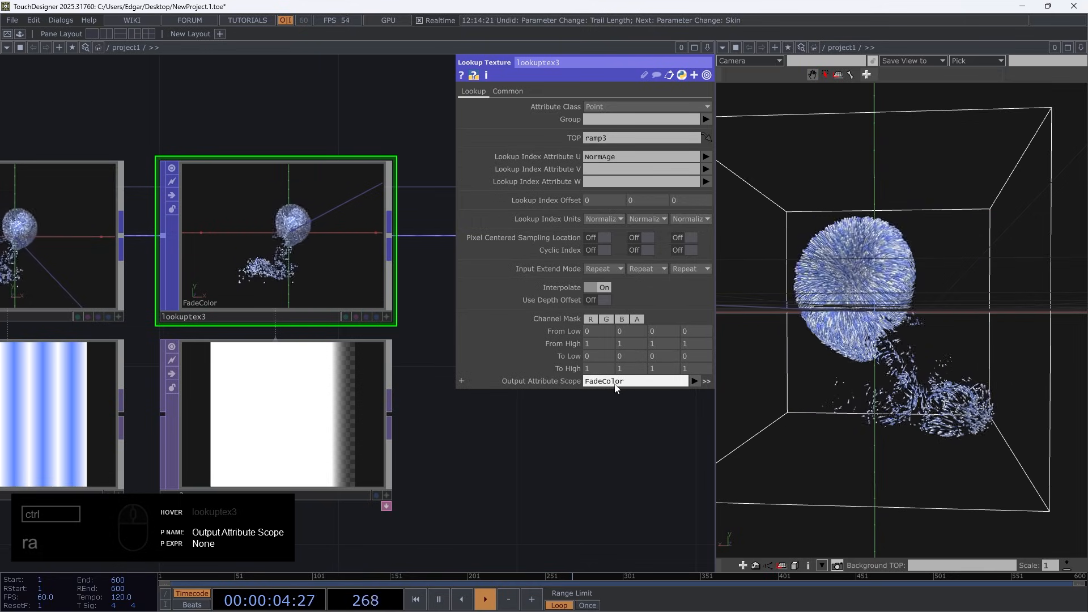
Make room after lineresample1 and insert a Math Mix POP between lineresample1 and copy1
{"action": "scroll", "coordinate": [488, 493], "scroll_direction": "down", "scroll_amount": 6}
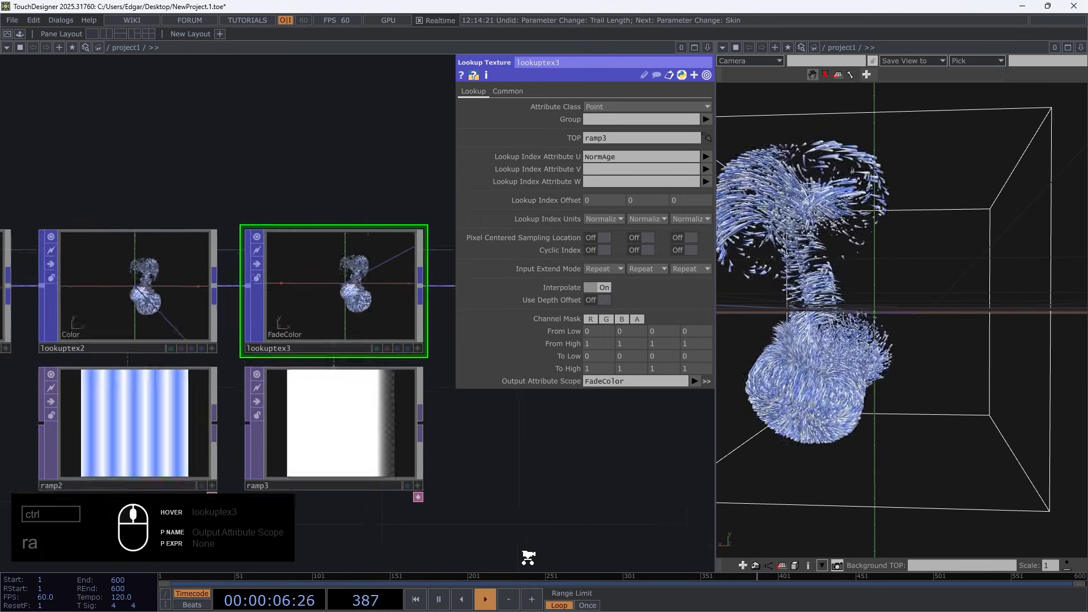
{"action": "scroll", "coordinate": [322, 407], "scroll_direction": "up", "scroll_amount": 4}
{"action": "scroll", "coordinate": [385, 468], "scroll_direction": "down", "scroll_amount": 1}
{"action": "left_click_drag", "start_coordinate": [357, 451], "coordinate": [71, 448]}
{"action": "right_click_drag", "start_coordinate": [539, 474], "coordinate": [132, 299]}
{"action": "left_click_drag", "start_coordinate": [147, 403], "coordinate": [220, 403]}
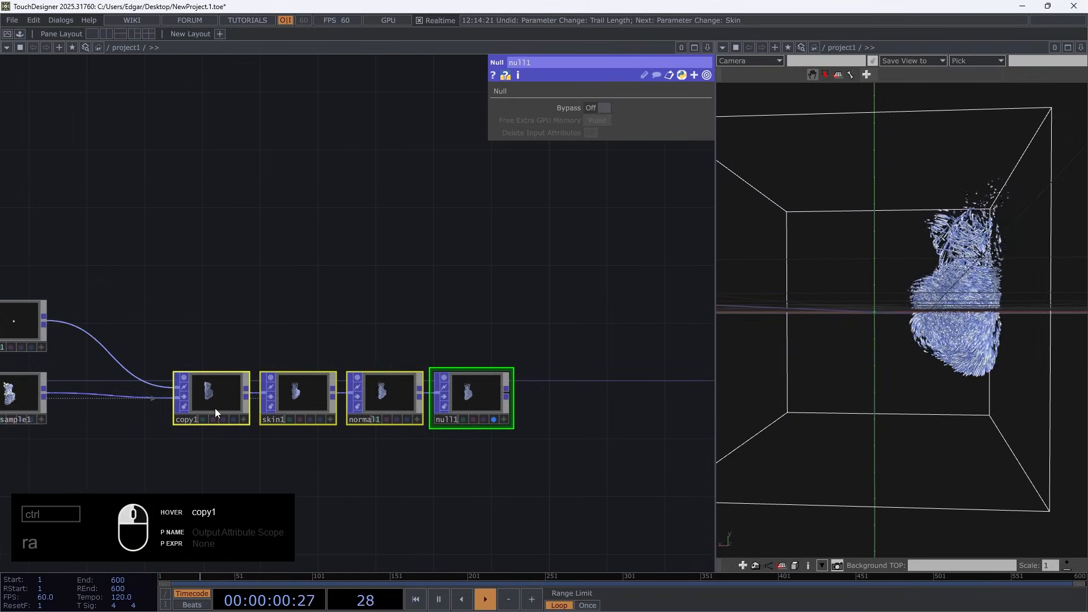
{"action": "left_click_drag", "start_coordinate": [116, 426], "coordinate": [191, 424]}
{"action": "scroll", "coordinate": [119, 403], "scroll_direction": "up", "scroll_amount": 3}
{"action": "right_click", "coordinate": [122, 381]}
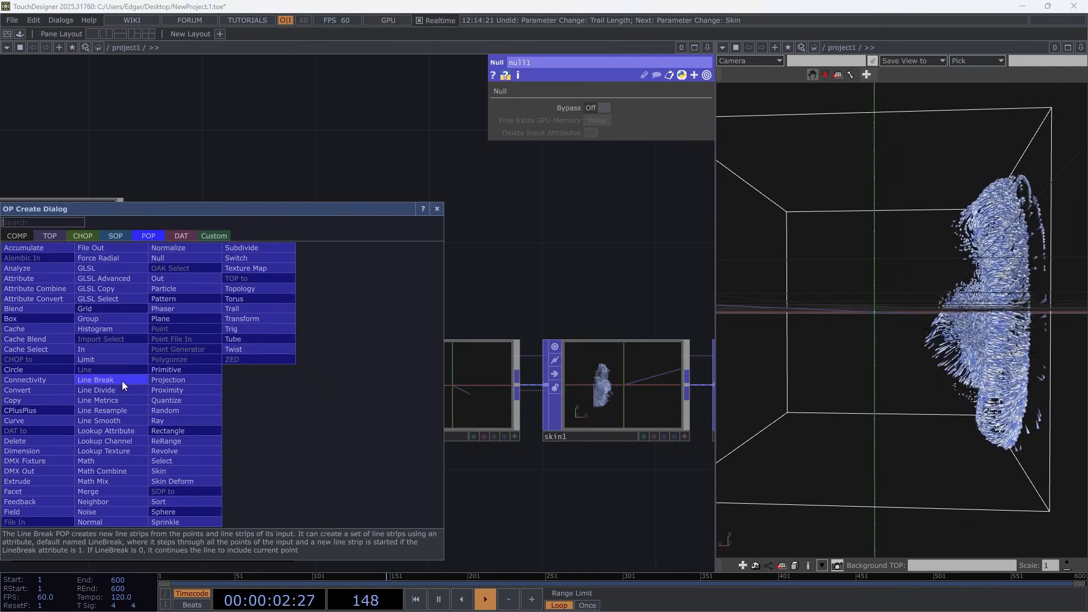
{"action": "left_click", "coordinate": [109, 482]}
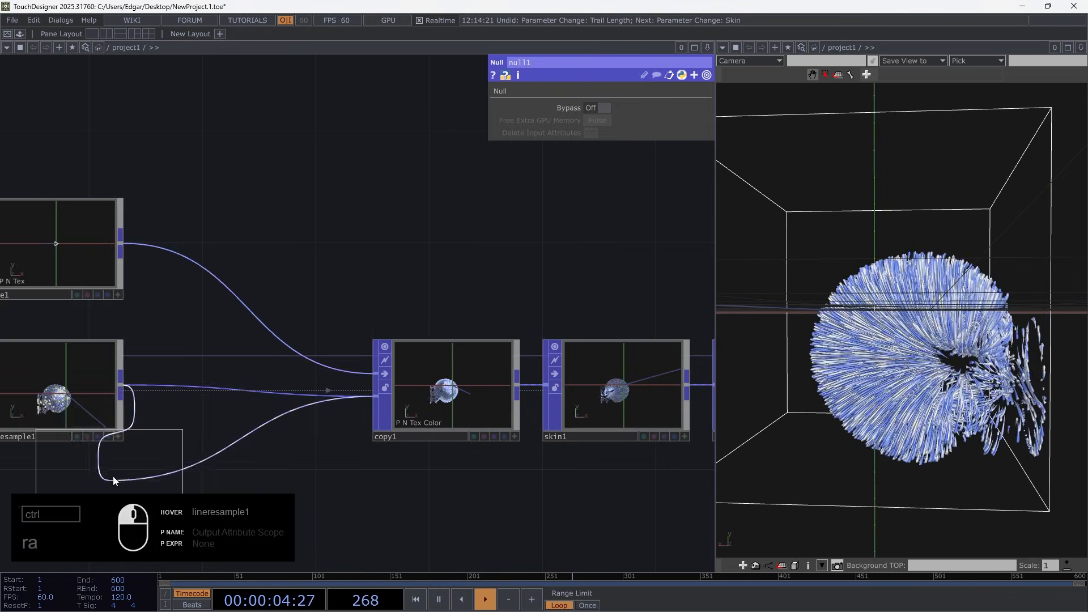
{"action": "left_click", "coordinate": [222, 391]}
Set mathmix1 to combine with A * B, using Color as scope A and FadeColor as scope B
{"action": "left_click", "coordinate": [631, 120]}
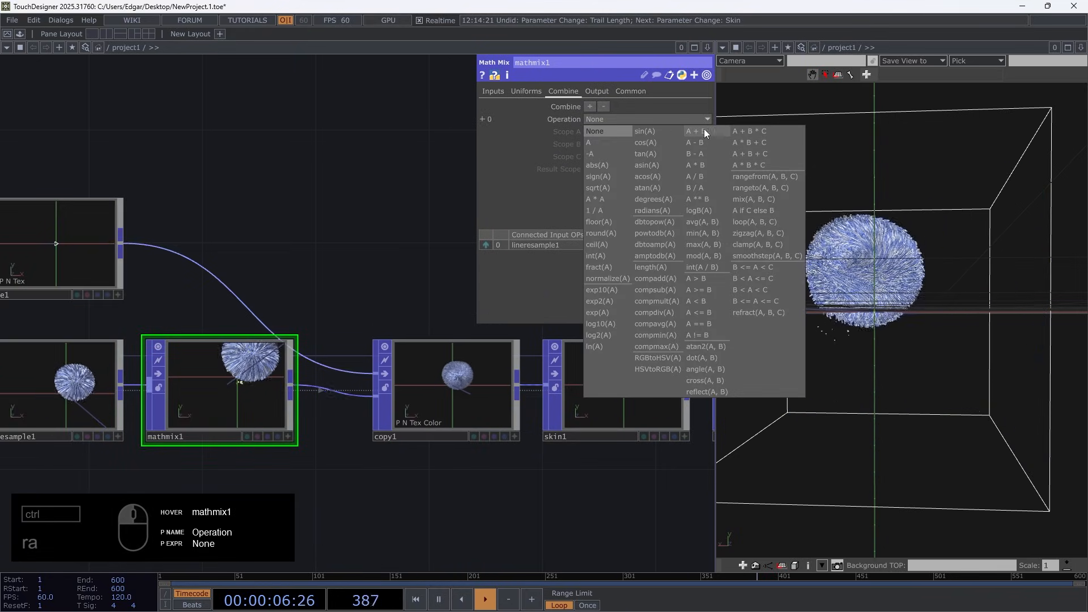
{"action": "left_click", "coordinate": [703, 164]}
{"action": "left_click", "coordinate": [707, 132]}
{"action": "left_click", "coordinate": [715, 189]}
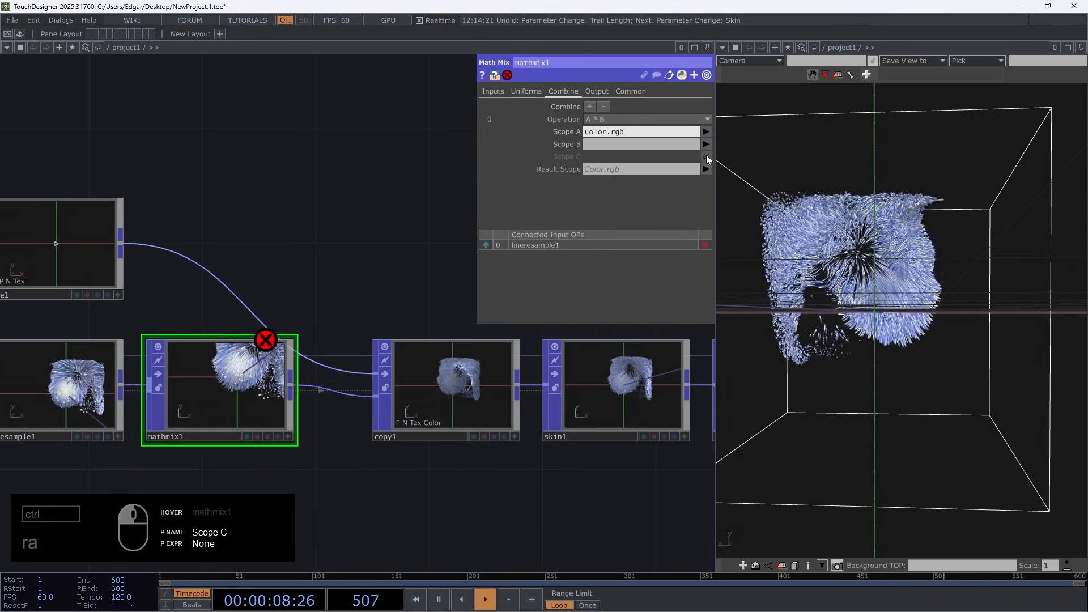
{"action": "left_click", "coordinate": [706, 144]}
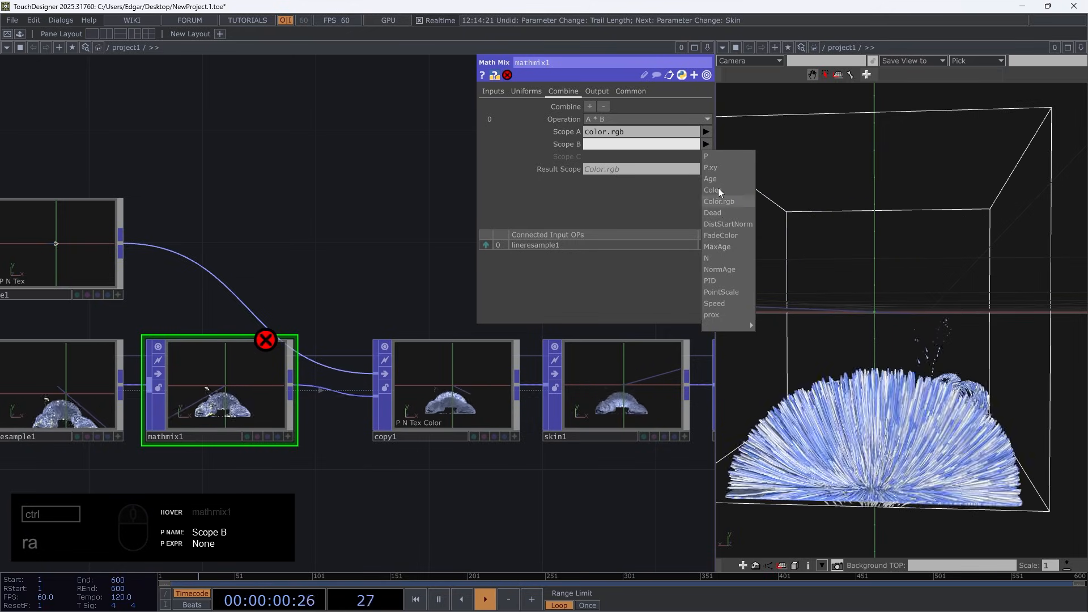
{"action": "left_click", "coordinate": [740, 235]}
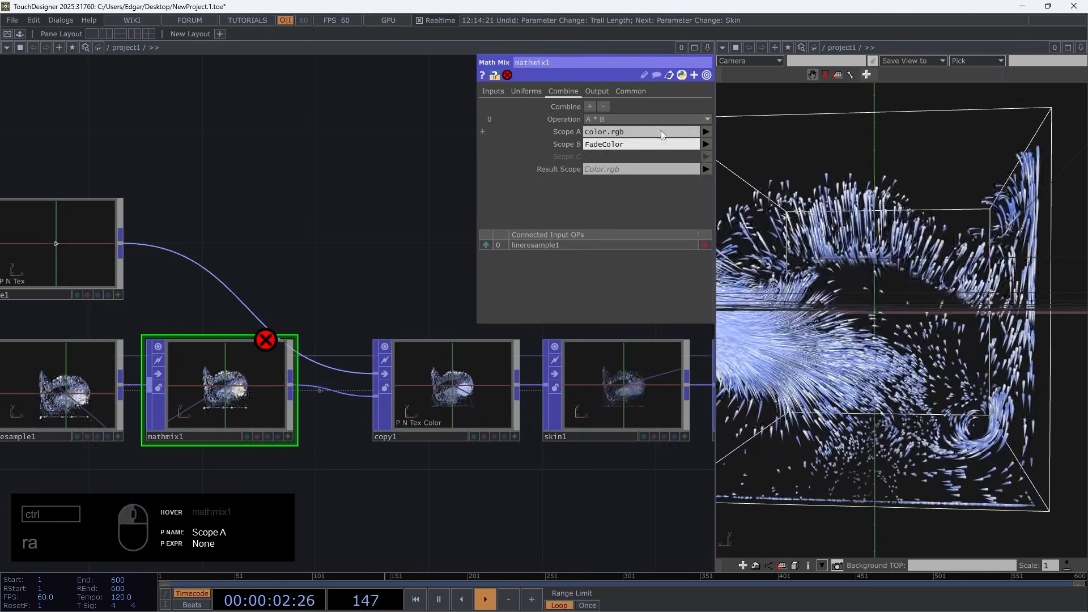
{"action": "left_click_drag", "start_coordinate": [610, 134], "coordinate": [606, 134]}
{"action": "key", "text": "BackSpace"}
{"action": "key", "text": "Return"}
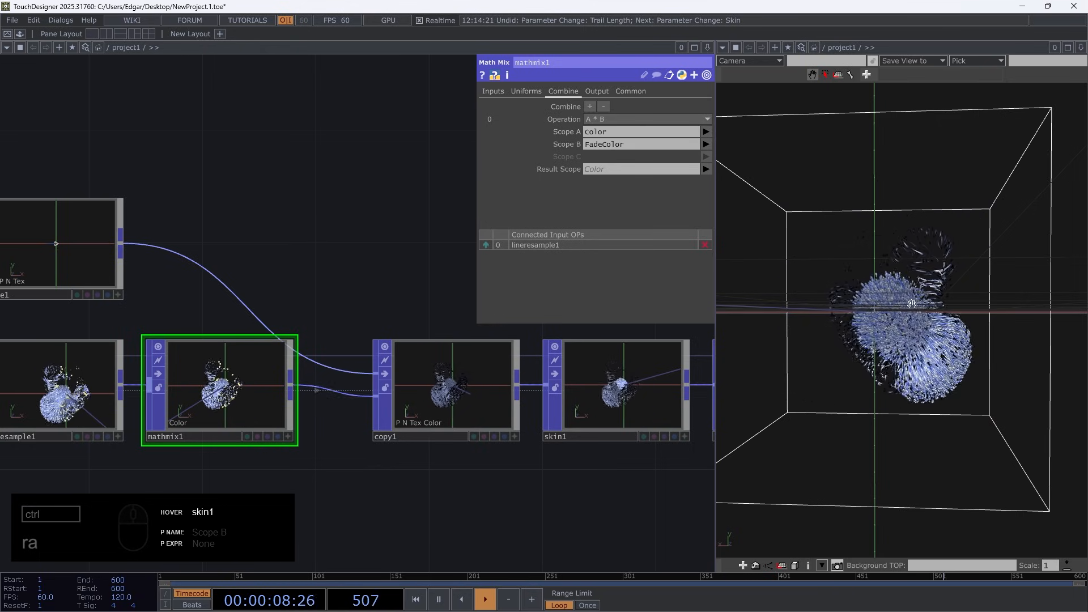
Shift the second white key of ramp3 slightly earlier so the fade to transparent black starts sooner
{"action": "scroll", "coordinate": [226, 399], "scroll_direction": "up", "scroll_amount": 8}
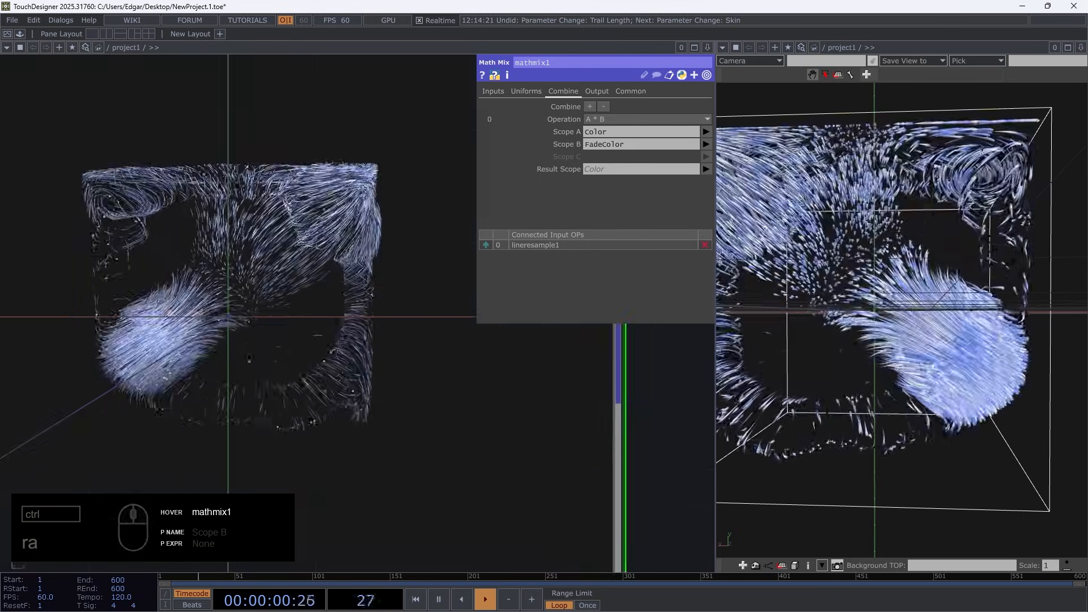
{"action": "scroll", "coordinate": [281, 356], "scroll_direction": "down", "scroll_amount": 8}
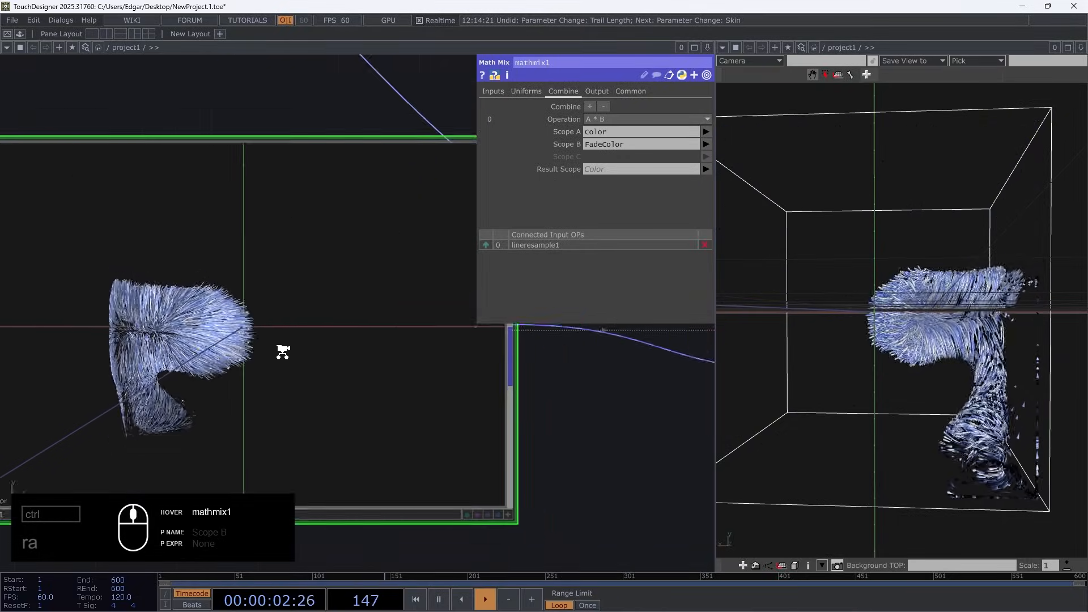
{"action": "scroll", "coordinate": [289, 351], "scroll_direction": "down", "scroll_amount": 8}
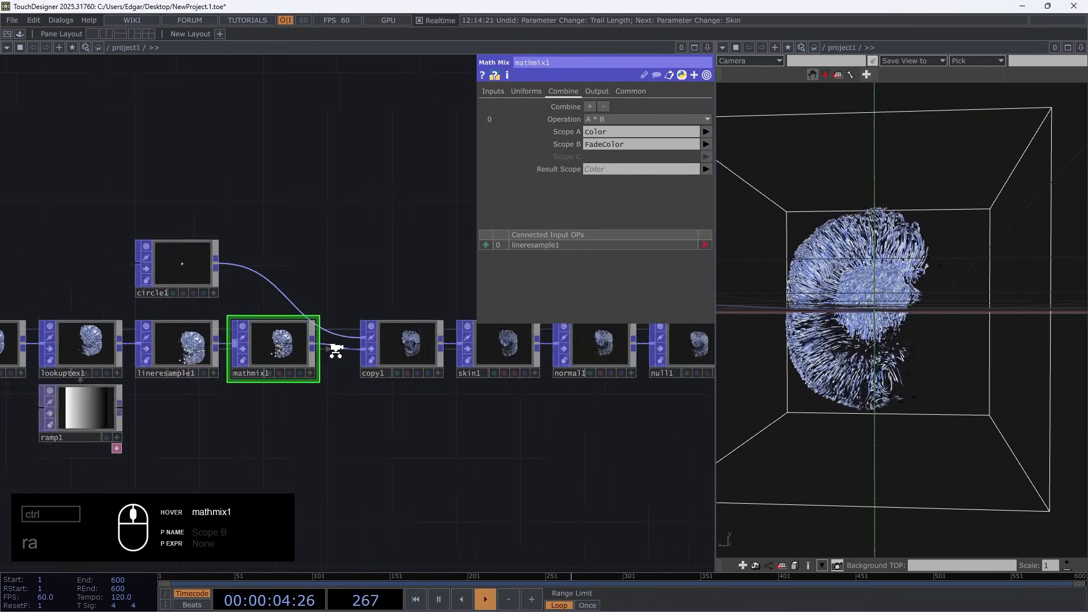
{"action": "scroll", "coordinate": [153, 371], "scroll_direction": "up", "scroll_amount": 8}
{"action": "left_click", "coordinate": [238, 357]}
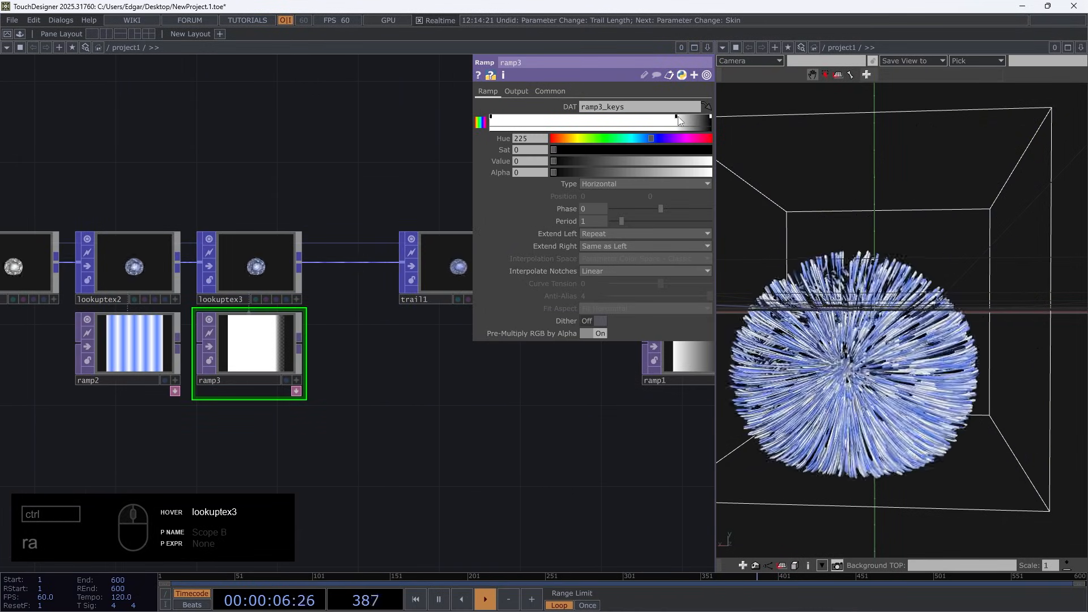
{"action": "left_click_drag", "start_coordinate": [677, 119], "coordinate": [597, 123]}
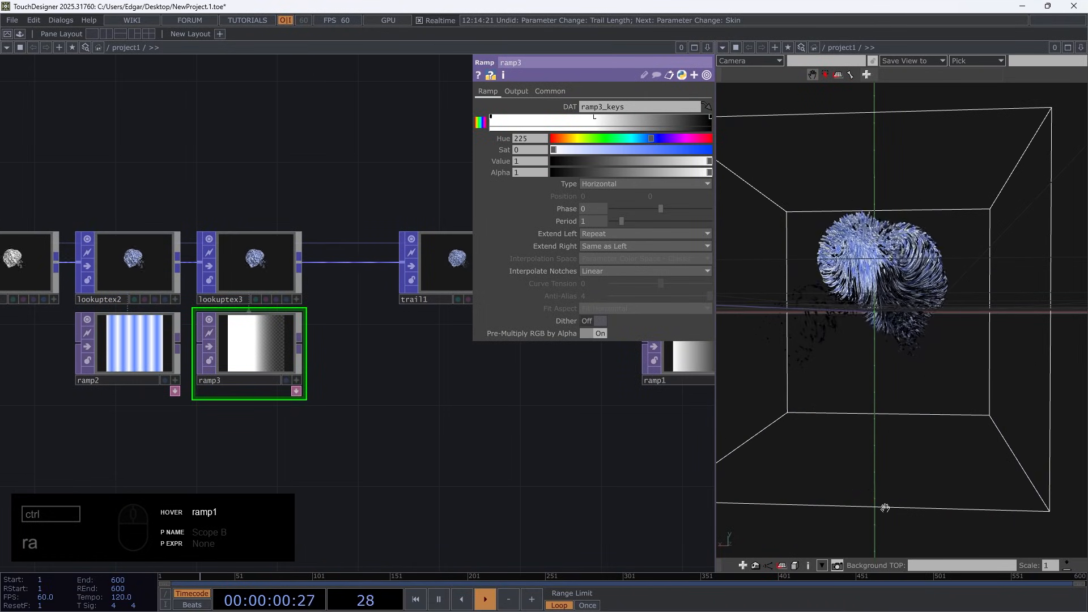
{"action": "left_click_drag", "start_coordinate": [907, 250], "coordinate": [817, 341]}
{"action": "scroll", "coordinate": [928, 292], "scroll_direction": "down", "scroll_amount": 4}
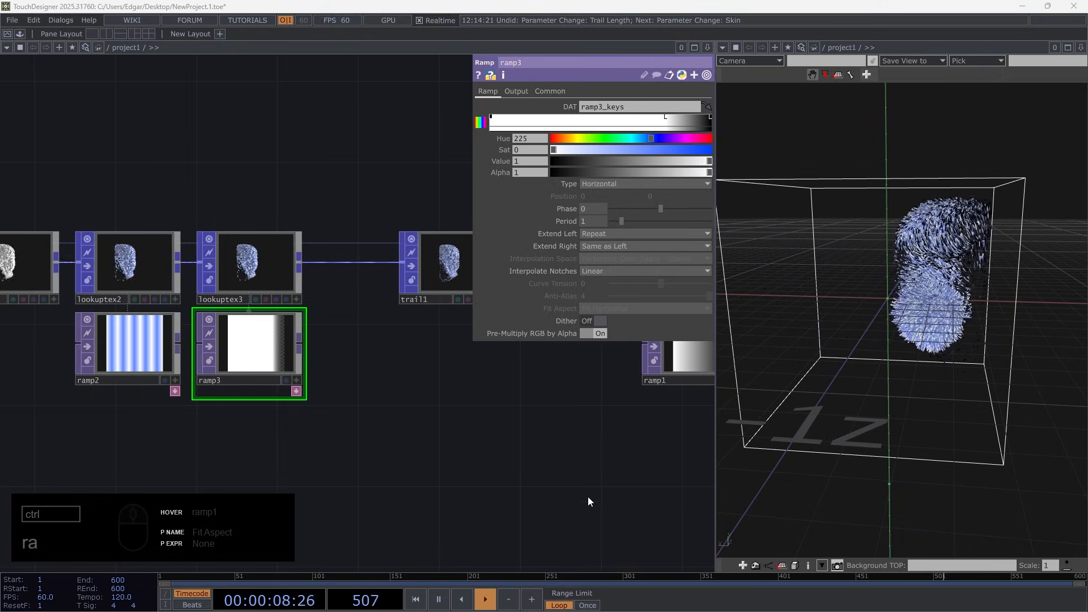
{"action": "scroll", "coordinate": [895, 308], "scroll_direction": "up", "scroll_amount": 3}
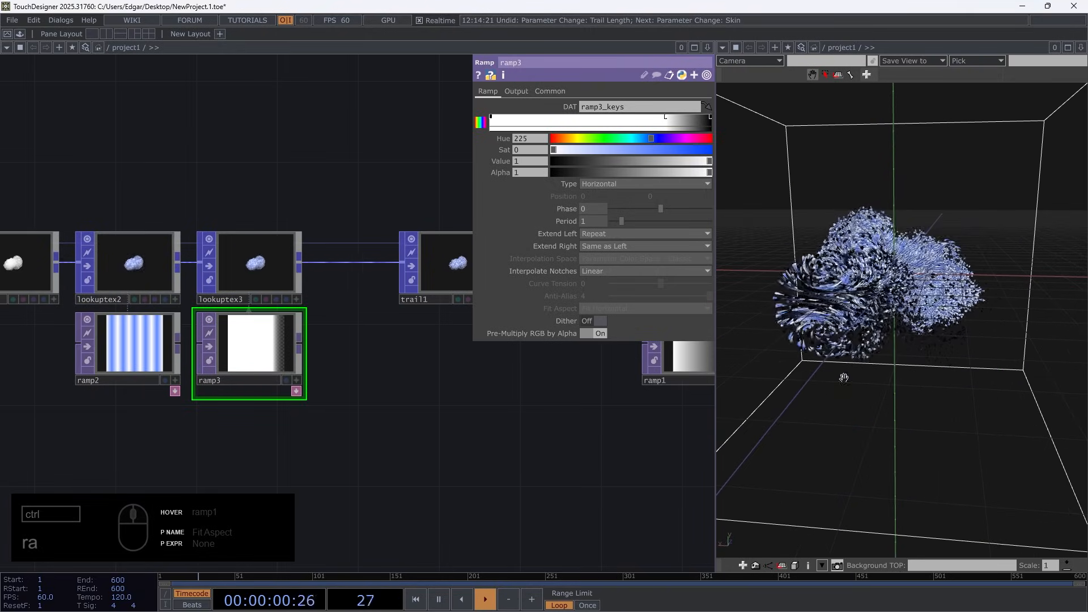
Turn off the node viewers of all operators in the network
{"action": "scroll", "coordinate": [369, 413], "scroll_direction": "down", "scroll_amount": 5}
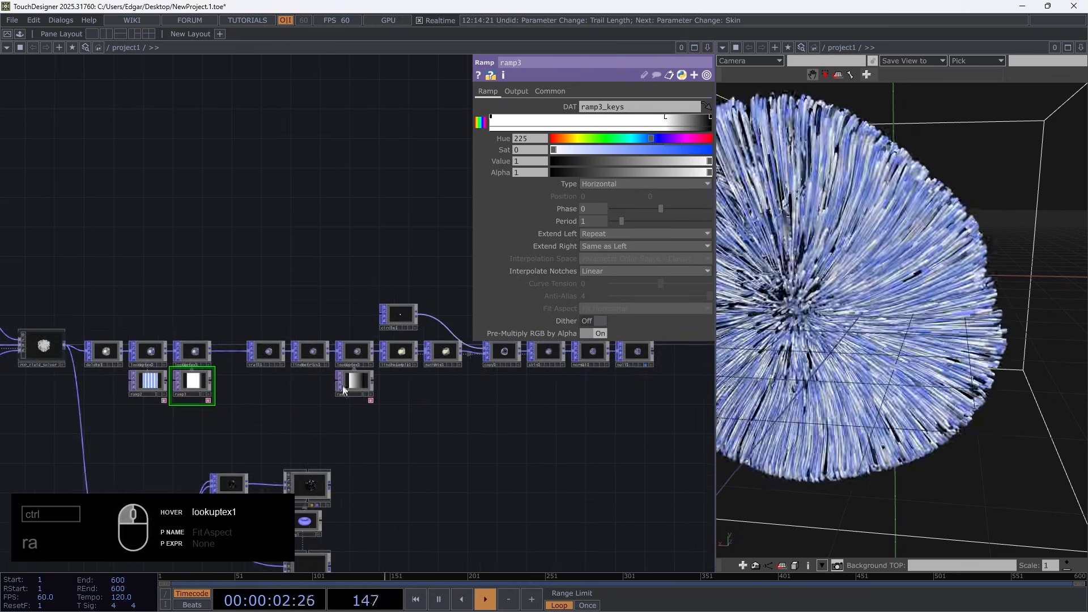
{"action": "key", "text": "ctrl+a"}
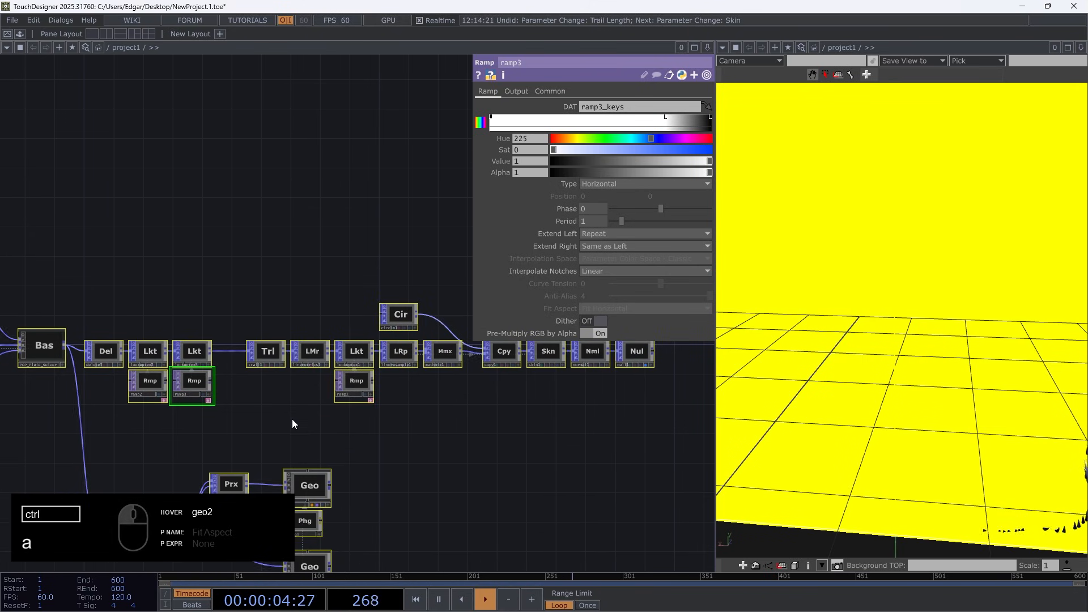
{"action": "left_click", "coordinate": [293, 424]}
Set circle1's radius to 0.001 on both axes and trail1's trail length to 0.05 seconds
{"action": "left_click", "coordinate": [400, 314]}
{"action": "left_click", "coordinate": [502, 92]}
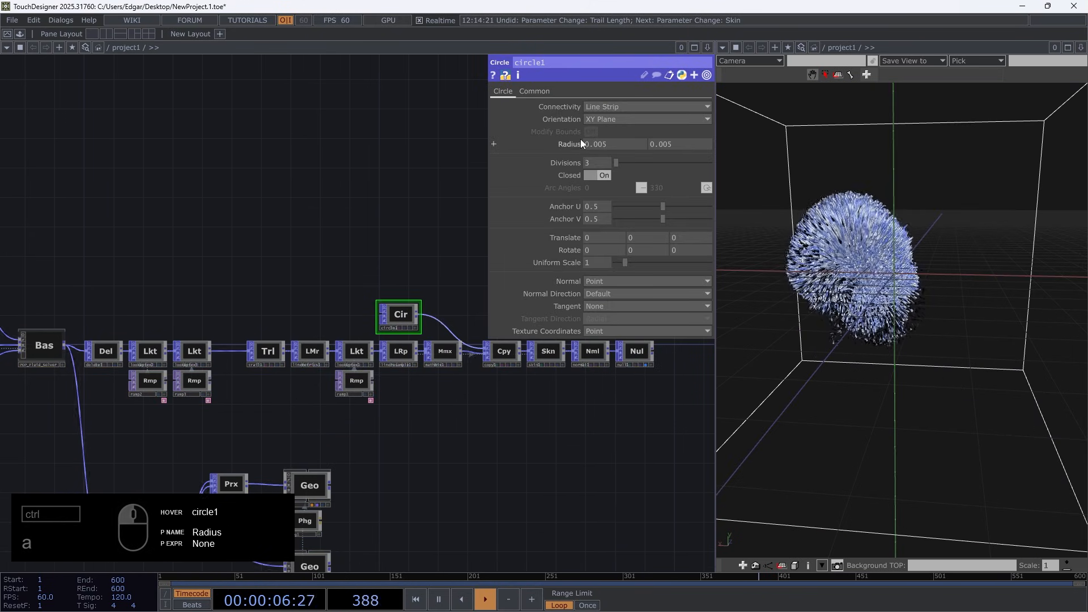
{"action": "middle_click_drag", "start_coordinate": [571, 134], "coordinate": [570, 141]}
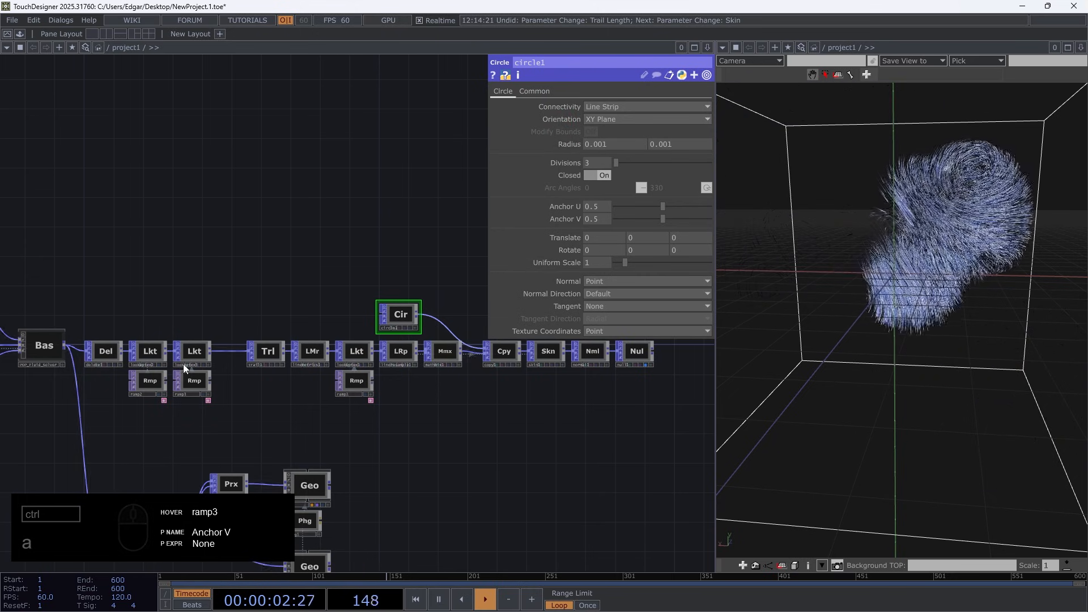
{"action": "left_click", "coordinate": [270, 352]}
{"action": "left_click", "coordinate": [502, 91]}
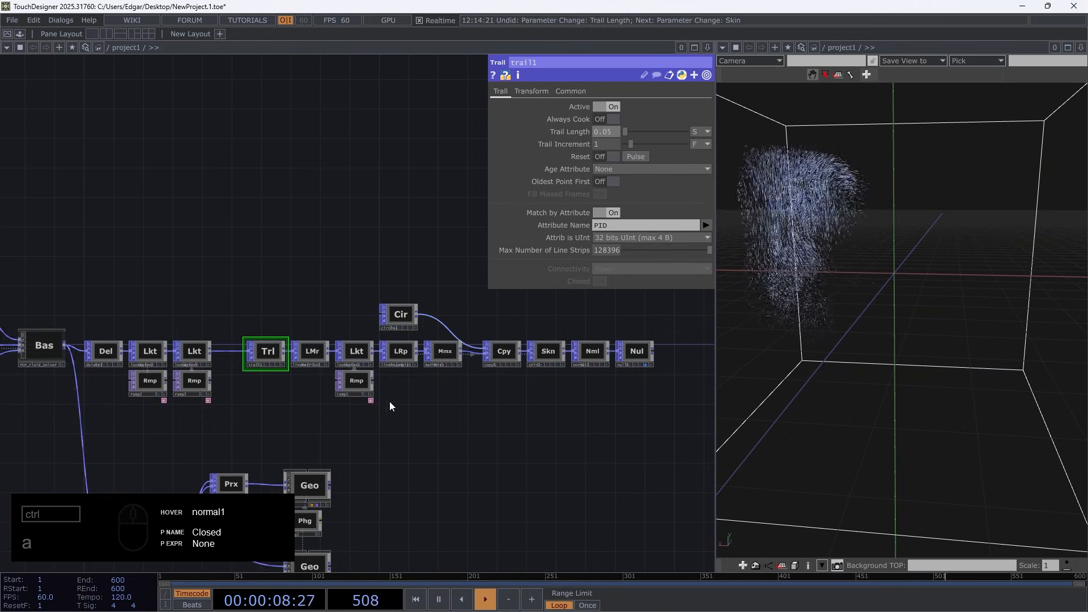
Set pointgen1's number of points to 30000
{"action": "left_click_drag", "start_coordinate": [248, 292], "coordinate": [359, 294]}
{"action": "left_click", "coordinate": [78, 265]}
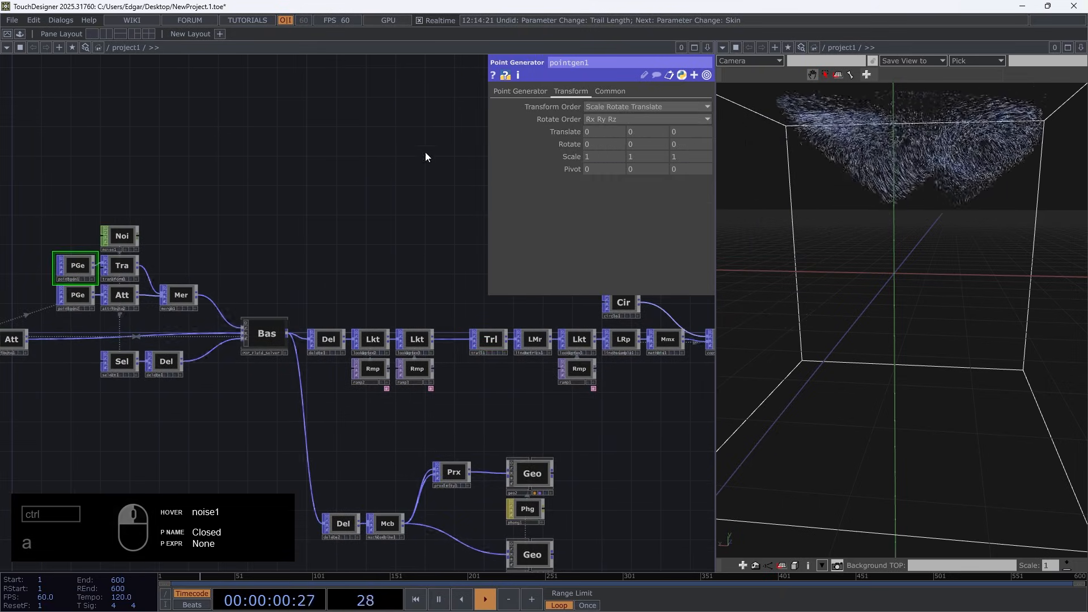
{"action": "left_click", "coordinate": [509, 93]}
{"action": "left_click_drag", "start_coordinate": [579, 135], "coordinate": [566, 137]}
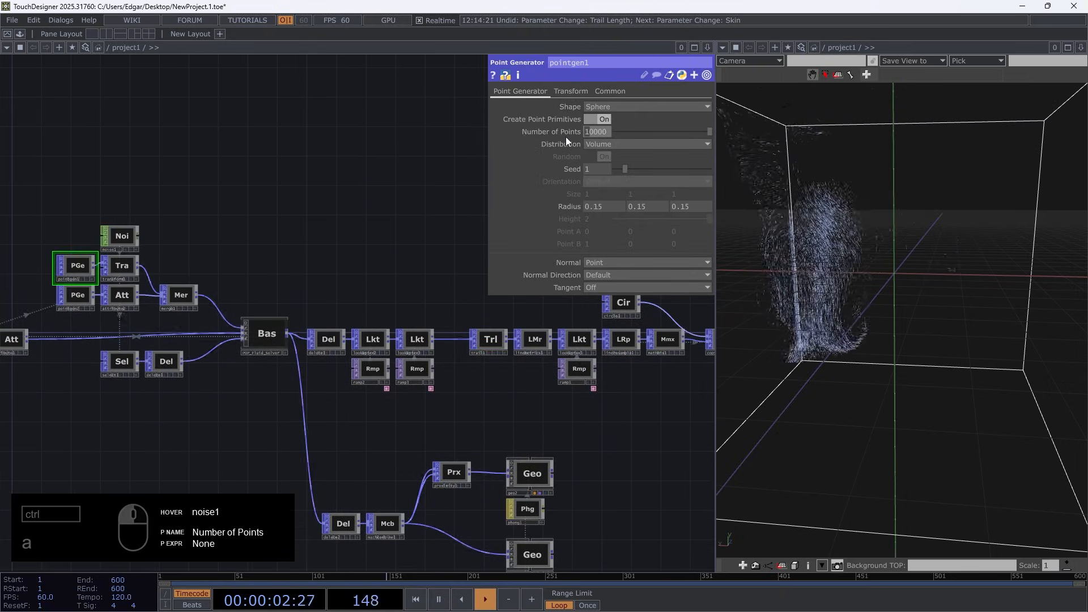
{"action": "type", "text": "3"}
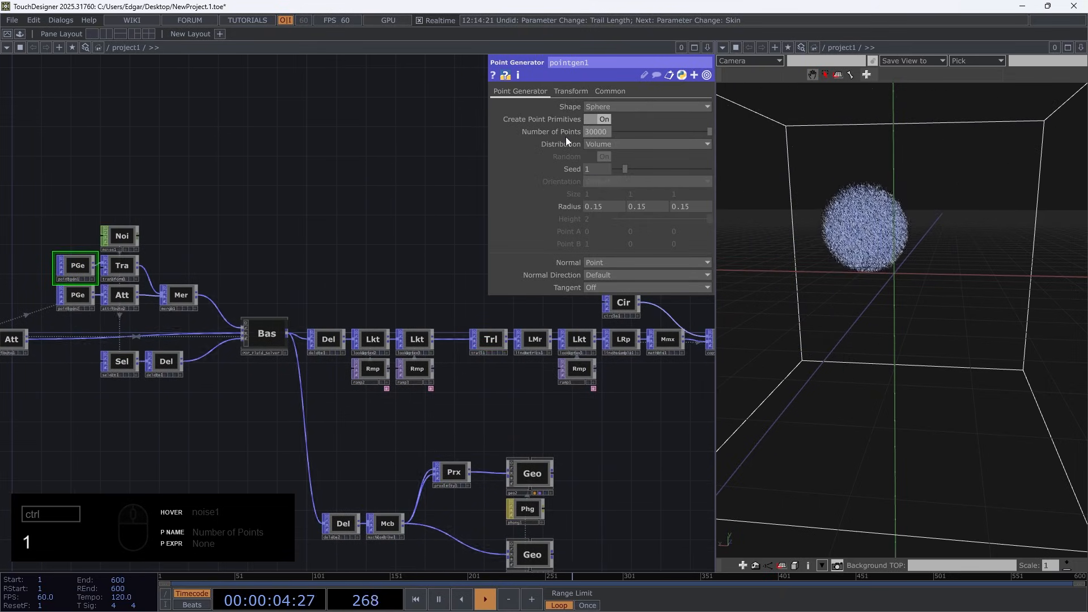
Turn on the display flags of geo2 and geo3 and inspect them together with the trails
{"action": "left_click_drag", "start_coordinate": [557, 409], "coordinate": [479, 294]}
{"action": "left_click", "coordinate": [468, 377]}
{"action": "scroll", "coordinate": [484, 466], "scroll_direction": "up", "scroll_amount": 3}
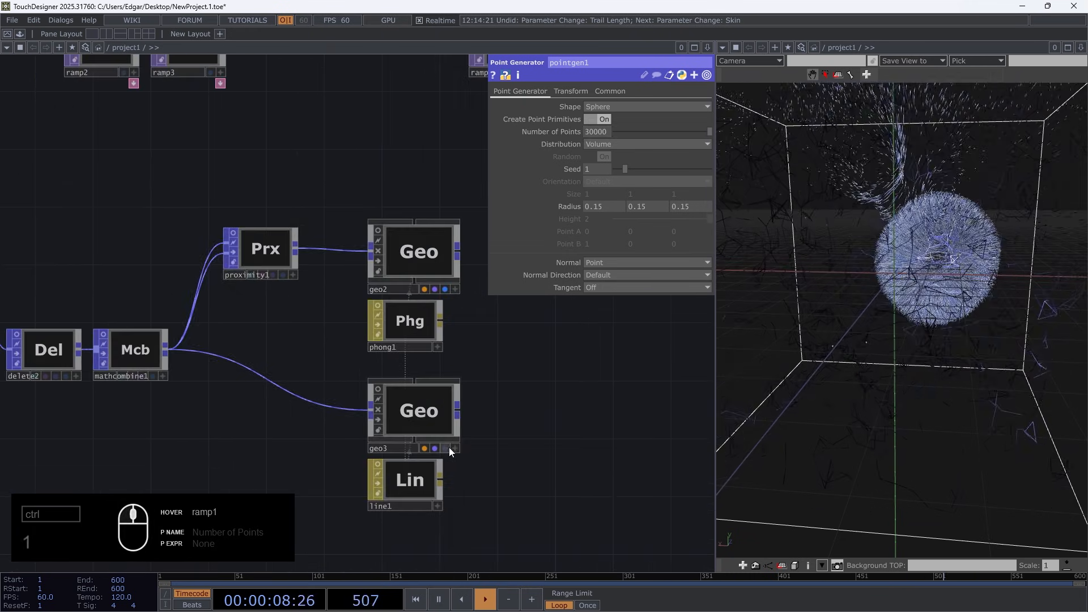
{"action": "left_click_drag", "start_coordinate": [796, 429], "coordinate": [769, 430]}
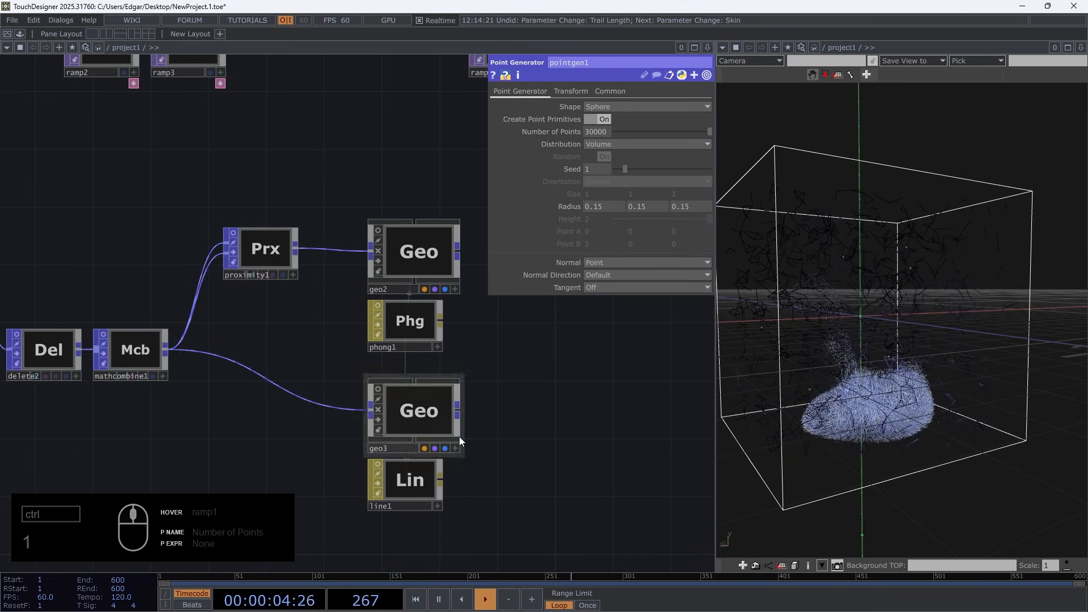
Change the dt expression of POP_Fluid_Solver to 1/120
{"action": "scroll", "coordinate": [593, 396], "scroll_direction": "down", "scroll_amount": 3}
{"action": "left_click", "coordinate": [229, 189]}
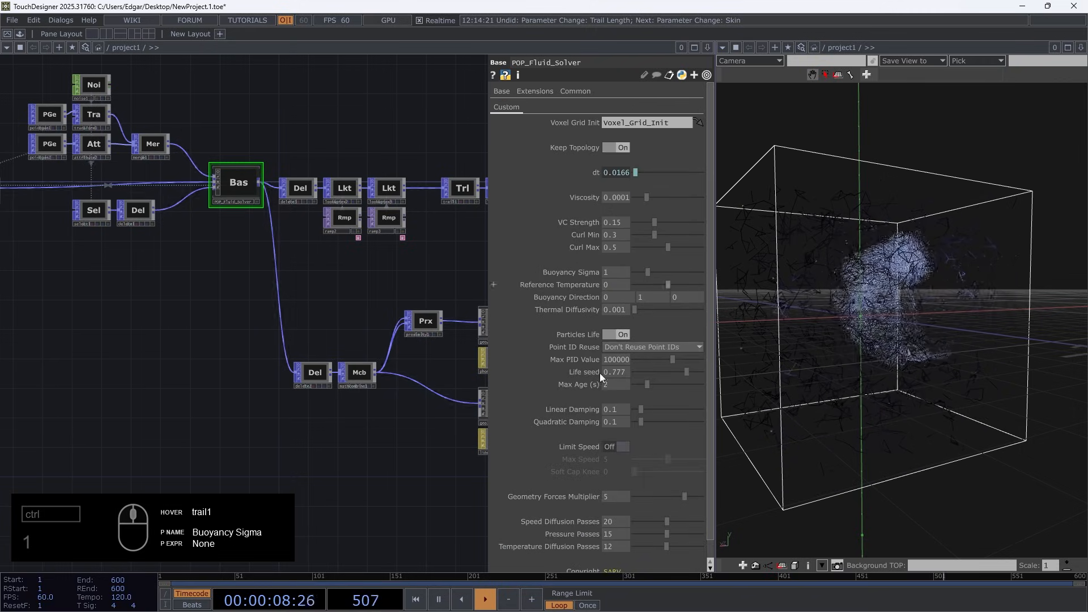
{"action": "scroll", "coordinate": [266, 146], "scroll_direction": "up", "scroll_amount": 3}
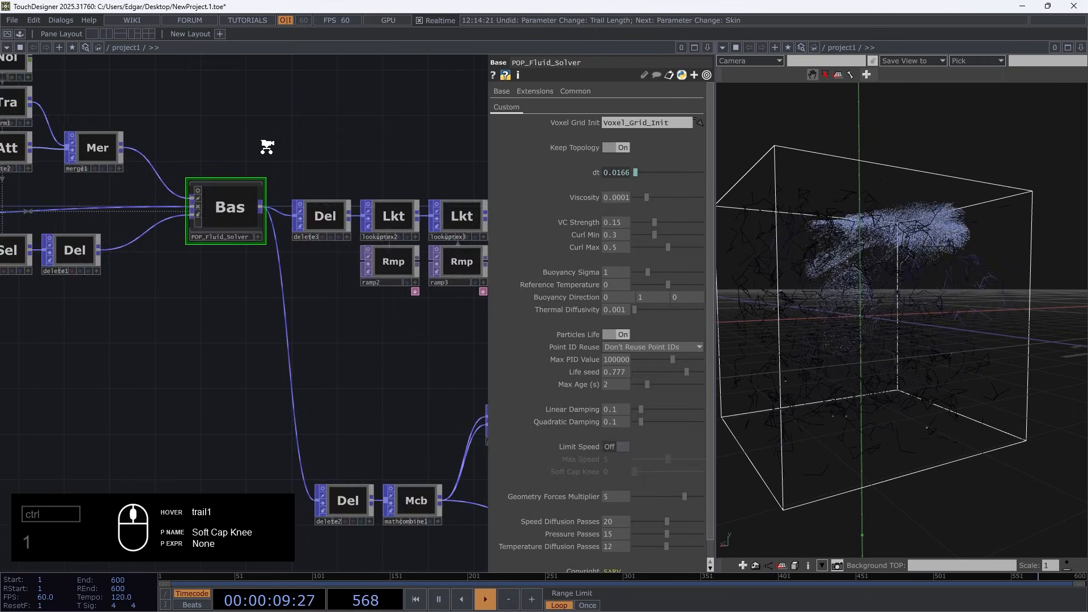
{"action": "left_click", "coordinate": [597, 172]}
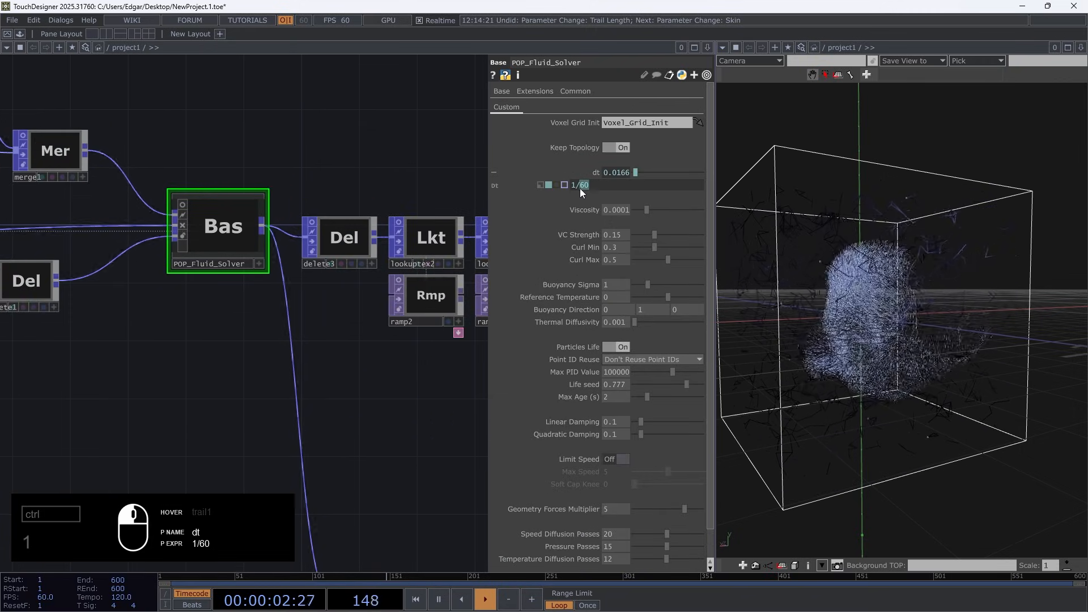
{"action": "type", "text": "20"}
{"action": "key", "text": "Return"}
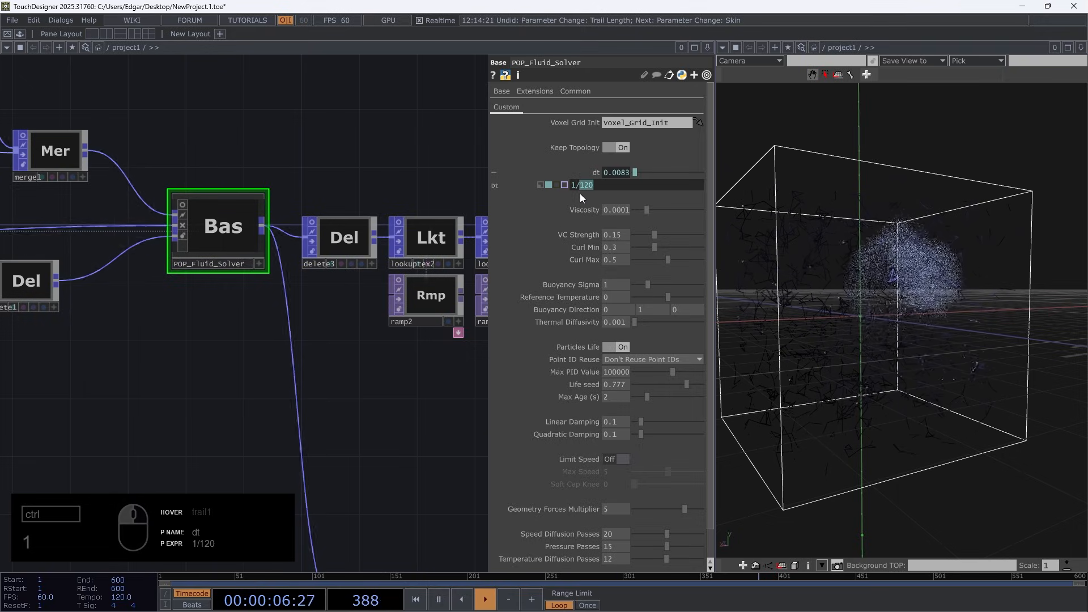
Try 1/30 as the dt expression of POP_Fluid_Solver and set it back to 1/120
{"action": "type", "text": "30"}
{"action": "key", "text": "Return"}
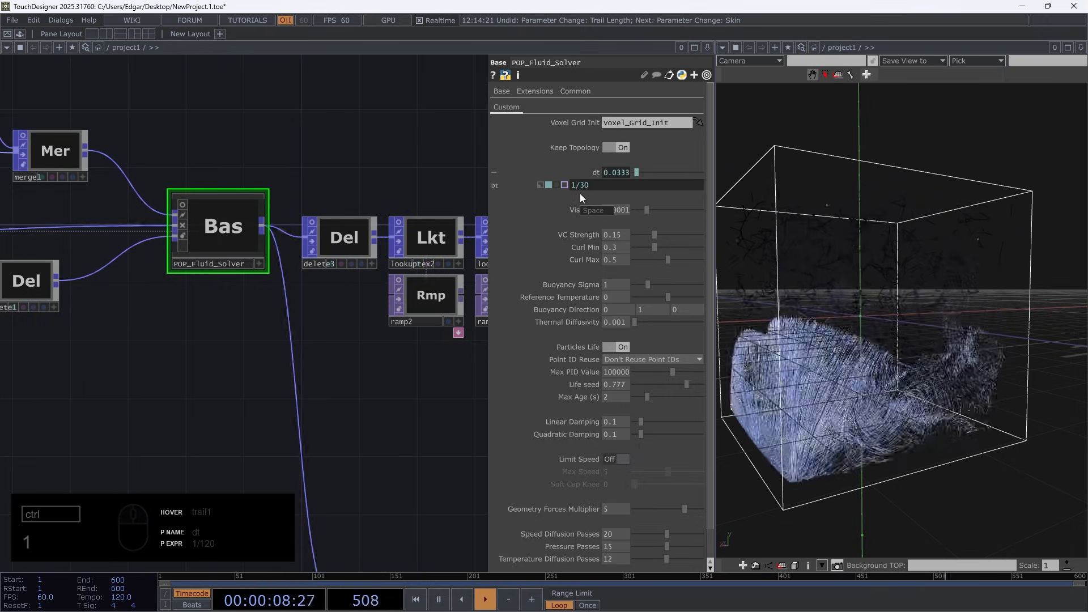
{"action": "double_click", "coordinate": [580, 183]}
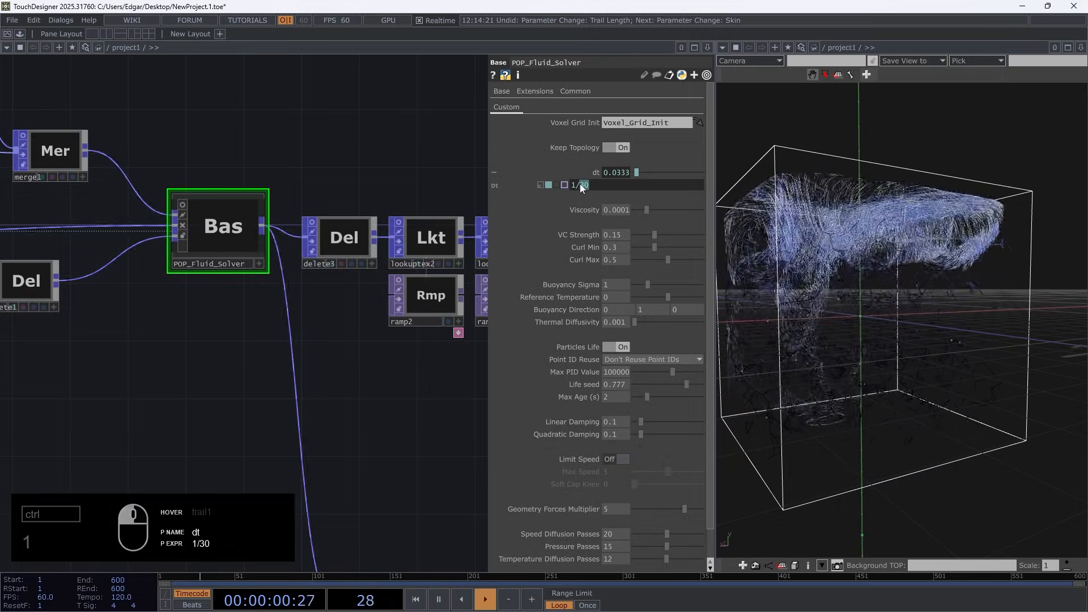
{"action": "type", "text": "120"}
{"action": "key", "text": "Return"}
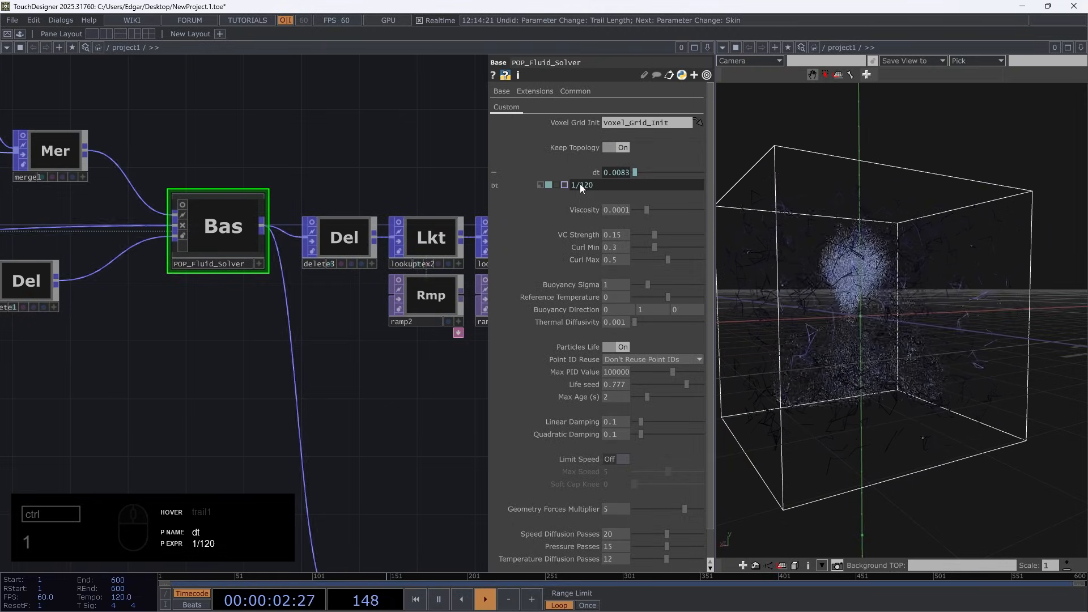
{"action": "left_click", "coordinate": [597, 171]}
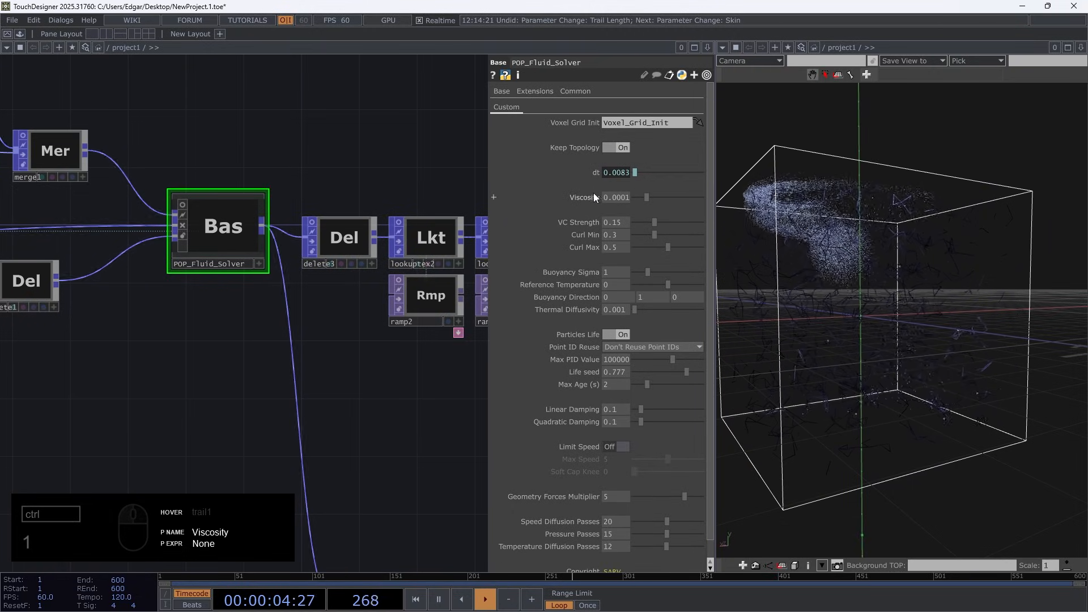
Set the Viscosity of POP_Fluid_Solver to 0.00105 and inspect the fluid from another angle
{"action": "left_click", "coordinate": [594, 199]}
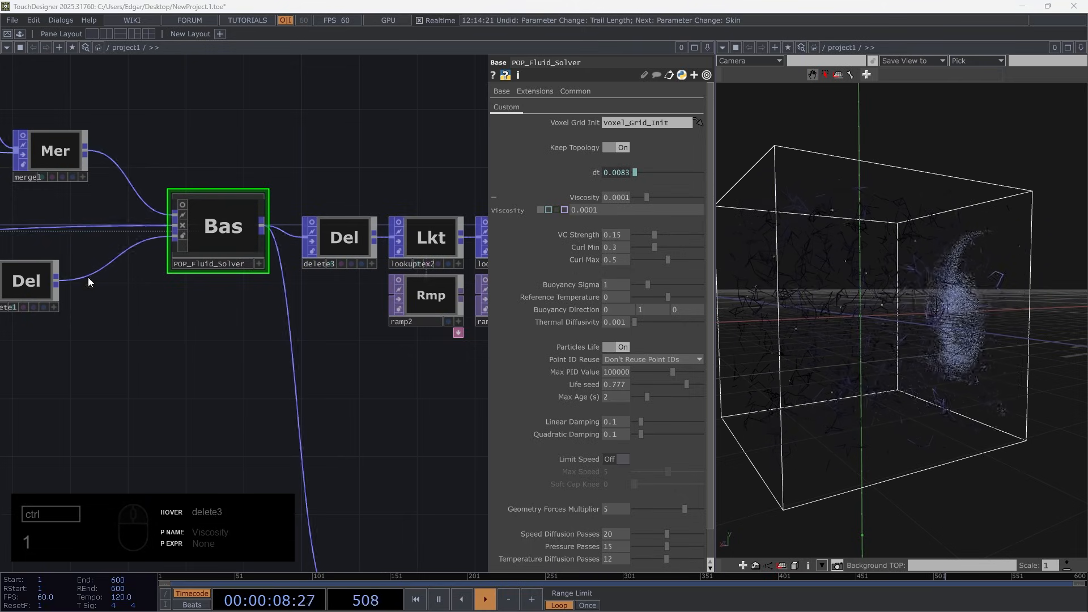
{"action": "left_click", "coordinate": [589, 214]}
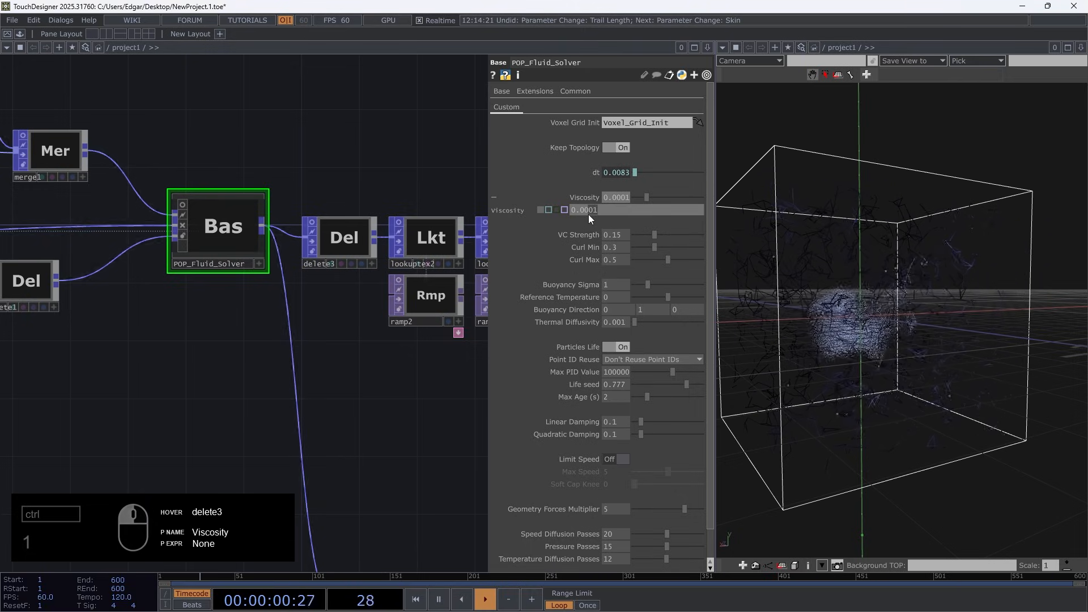
{"action": "key", "text": "Return"}
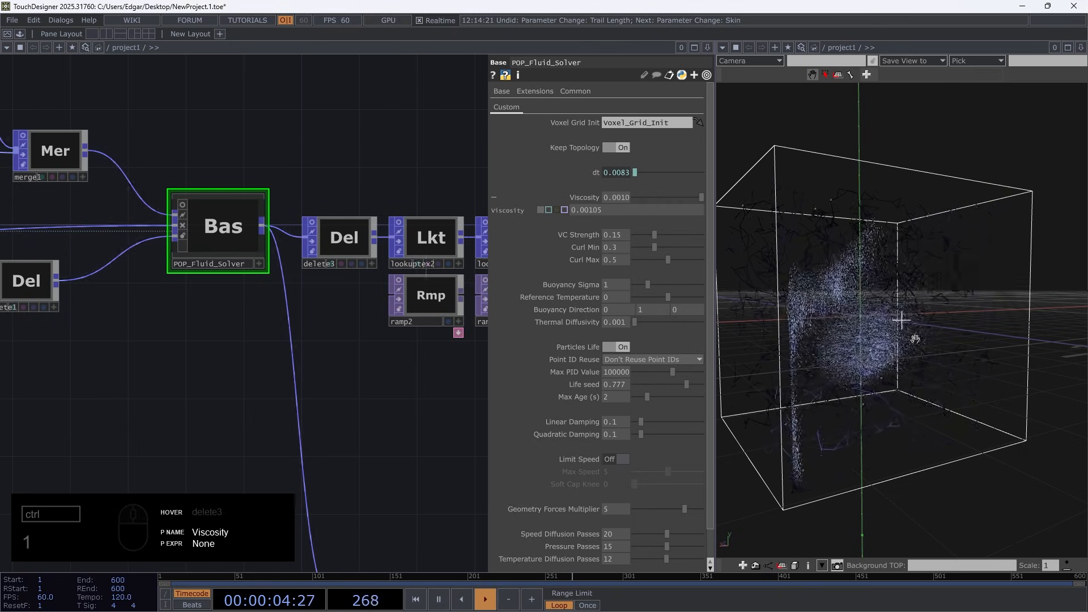
{"action": "left_click_drag", "start_coordinate": [915, 337], "coordinate": [941, 348]}
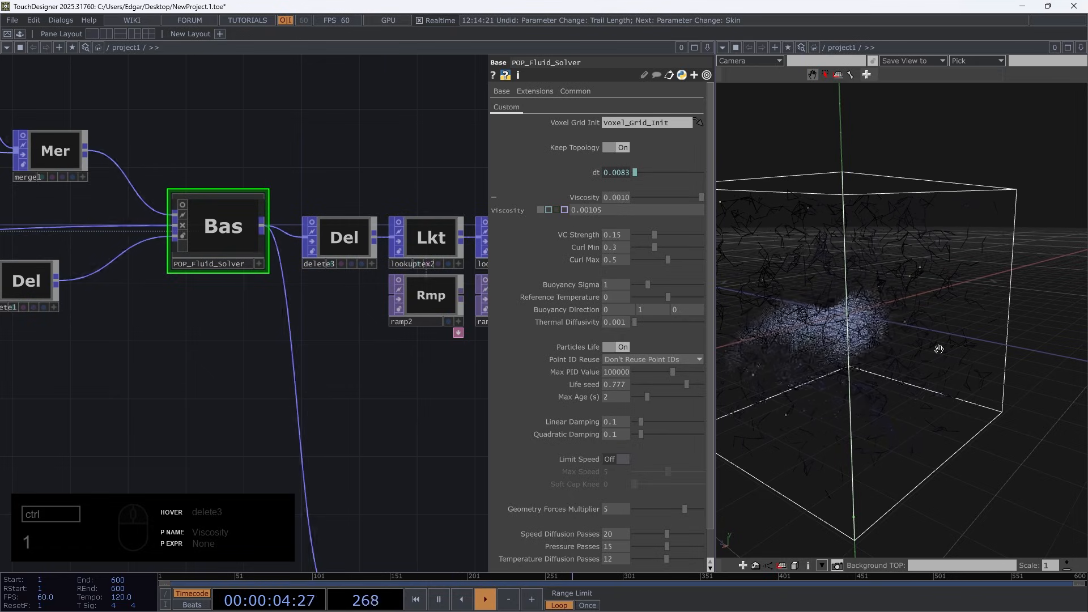
{"action": "left_click", "coordinate": [583, 195]}
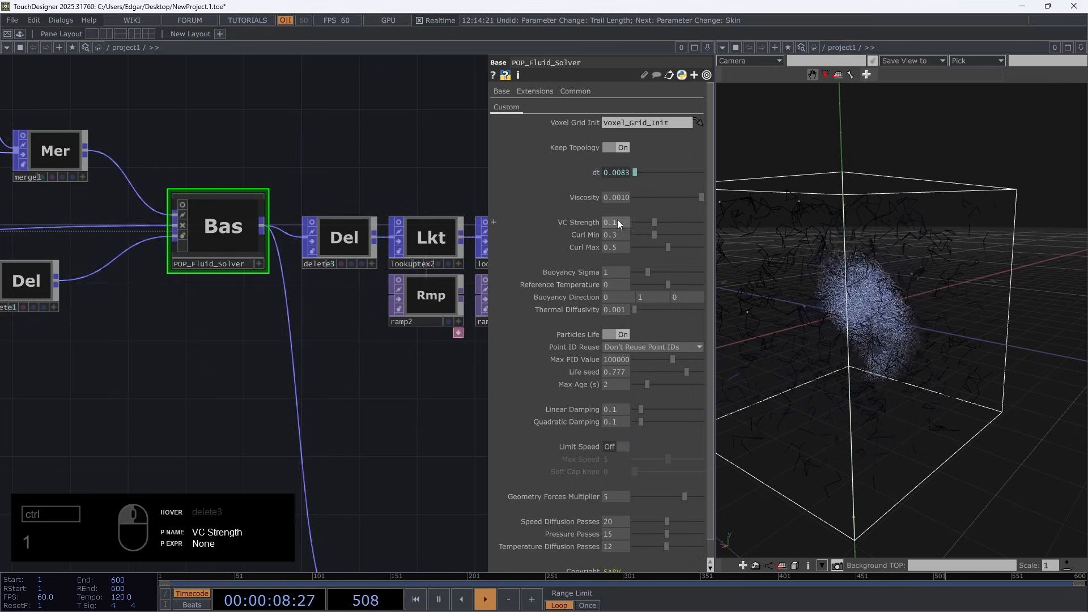
Set the solver's VC Strength to 0.2, Curl Min to 0.1 and Curl Max to 1
{"action": "mouse_move", "coordinate": [617, 219]}
{"action": "middle_mouse_down"}
{"action": "mouse_move", "coordinate": [625, 234]}
{"action": "mouse_move", "coordinate": [624, 205]}
{"action": "mouse_move", "coordinate": [651, 235]}
{"action": "mouse_move", "coordinate": [630, 236]}
{"action": "middle_mouse_up"}
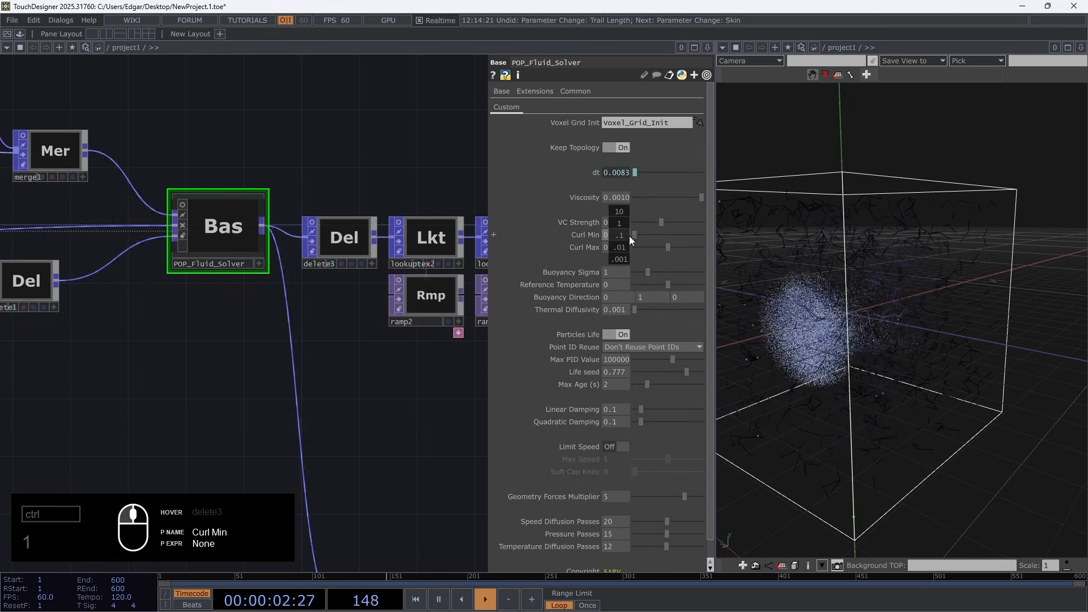
{"action": "left_click_drag", "start_coordinate": [665, 247], "coordinate": [728, 262]}
{"action": "scroll", "coordinate": [836, 362], "scroll_direction": "up", "scroll_amount": 5}
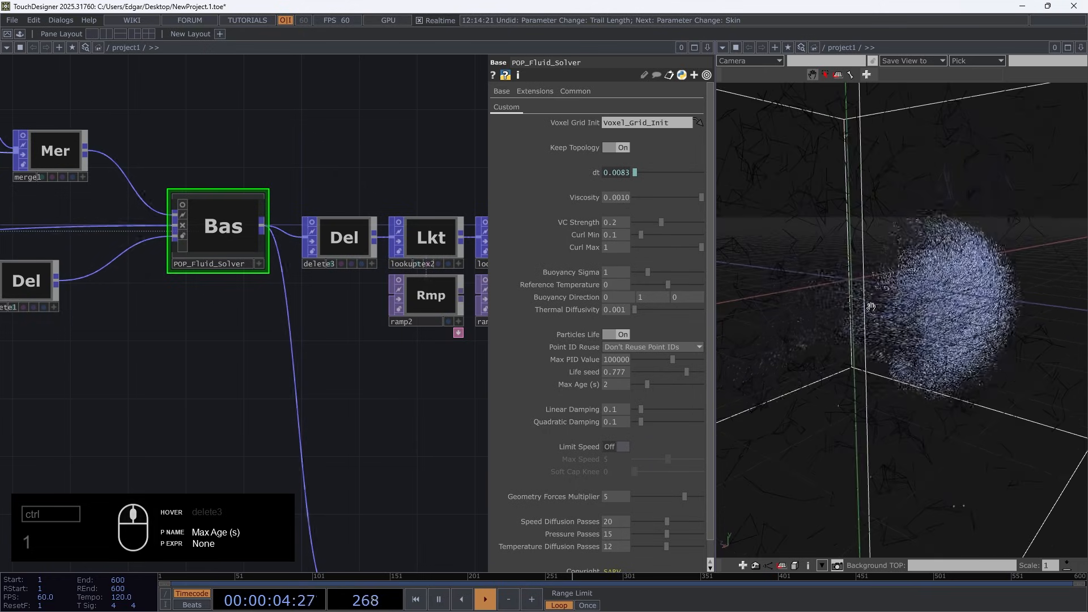
Compare the fluid motion with VC Strength at 0 and 0.5, and return VC Strength to 0.2
{"action": "left_click_drag", "start_coordinate": [660, 222], "coordinate": [617, 223]}
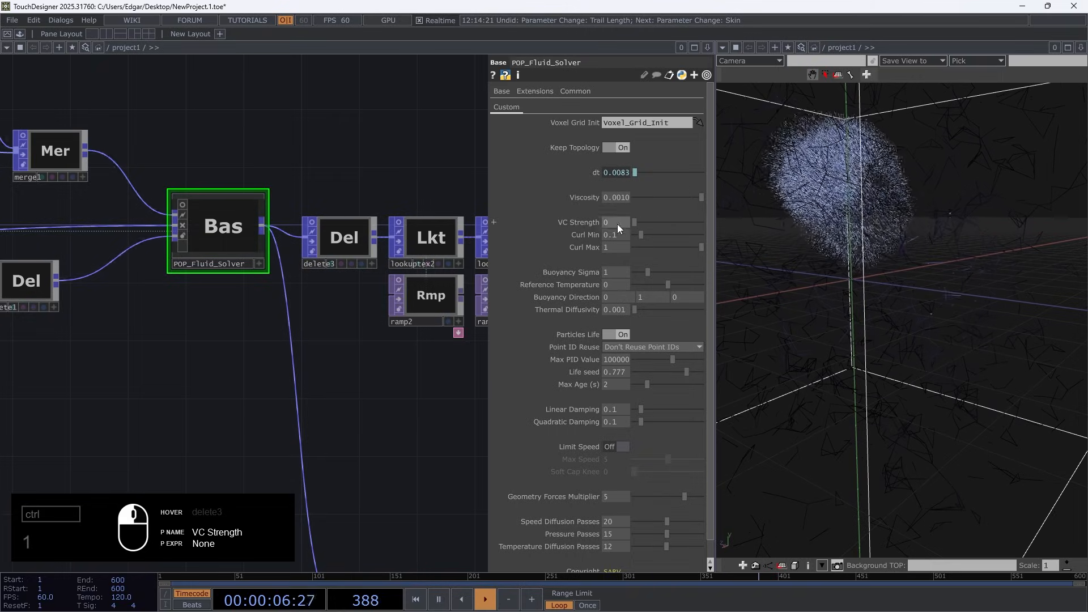
{"action": "left_click_drag", "start_coordinate": [862, 195], "coordinate": [887, 244]}
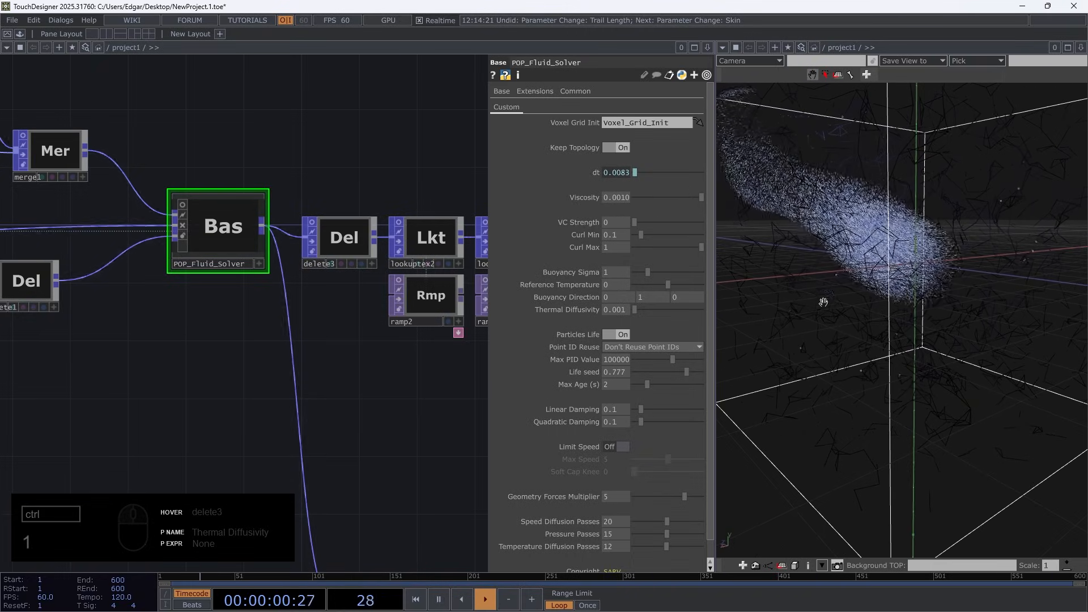
{"action": "left_click_drag", "start_coordinate": [647, 223], "coordinate": [708, 226]}
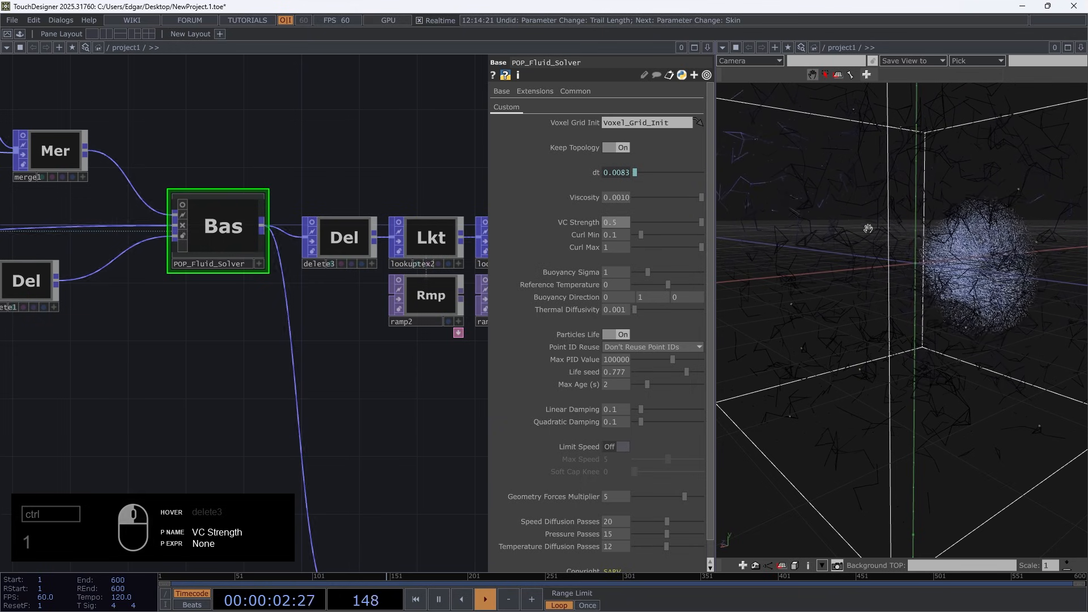
{"action": "left_click_drag", "start_coordinate": [1001, 313], "coordinate": [875, 262]}
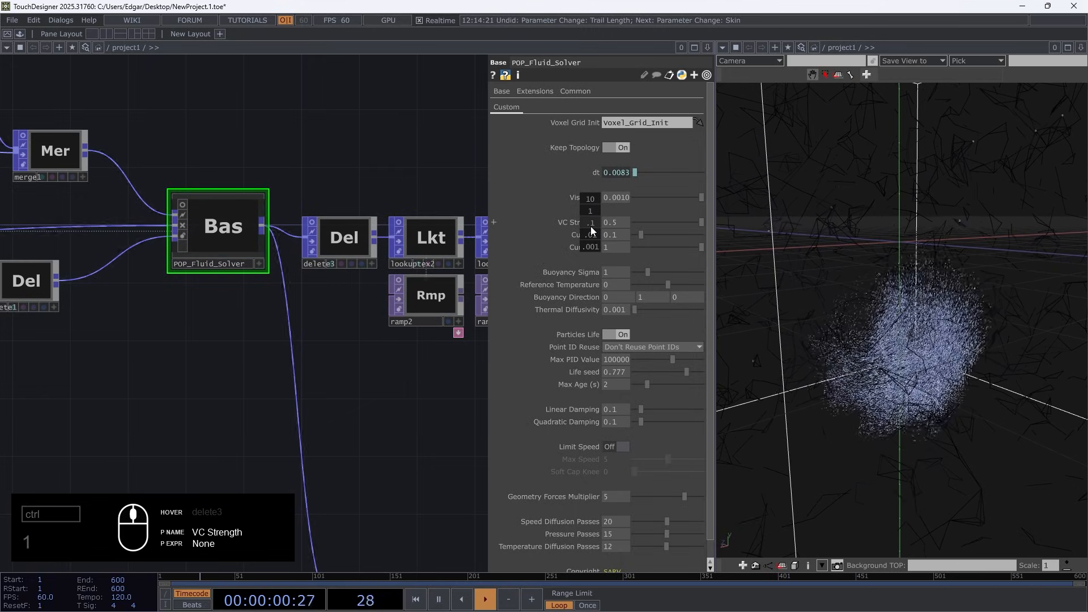
{"action": "middle_click_drag", "start_coordinate": [621, 223], "coordinate": [613, 202]}
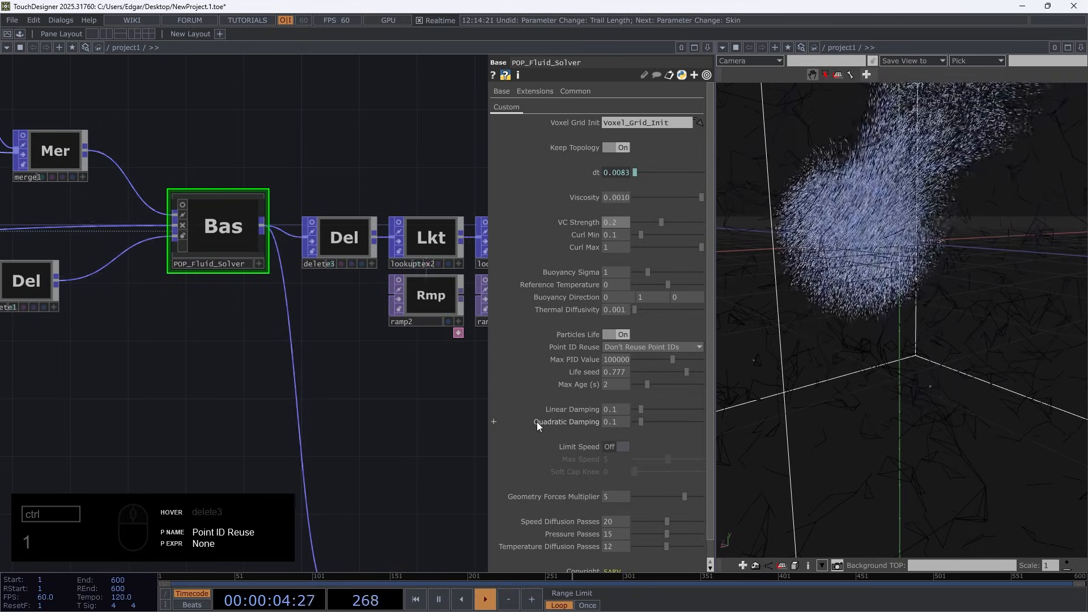
Set the Pressure Passes of POP_Fluid_Solver to 30
{"action": "scroll", "coordinate": [559, 482], "scroll_direction": "down", "scroll_amount": 1}
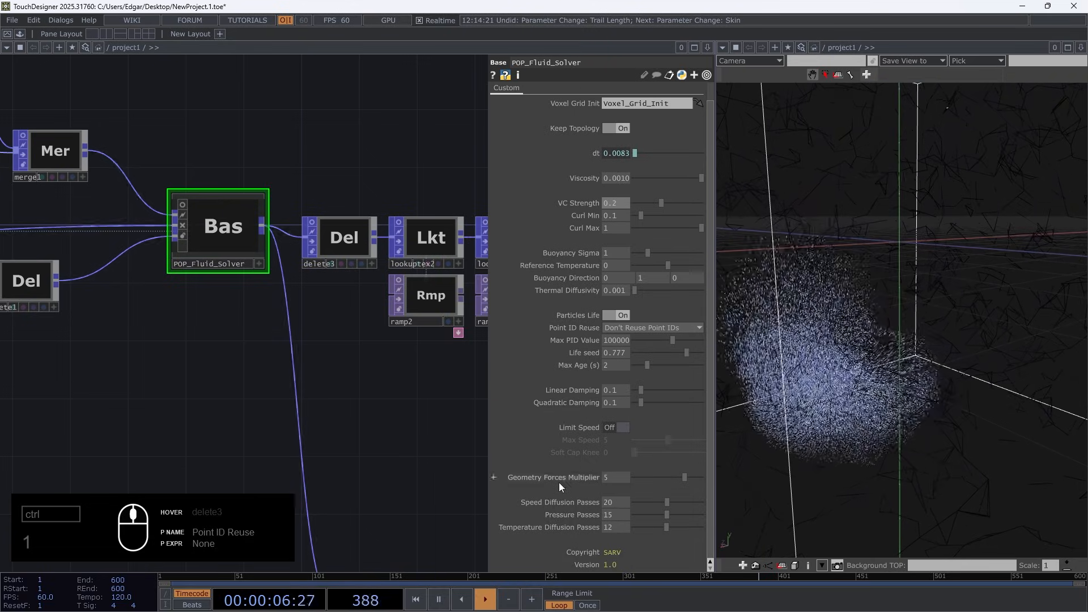
{"action": "left_click_drag", "start_coordinate": [670, 514], "coordinate": [707, 514]}
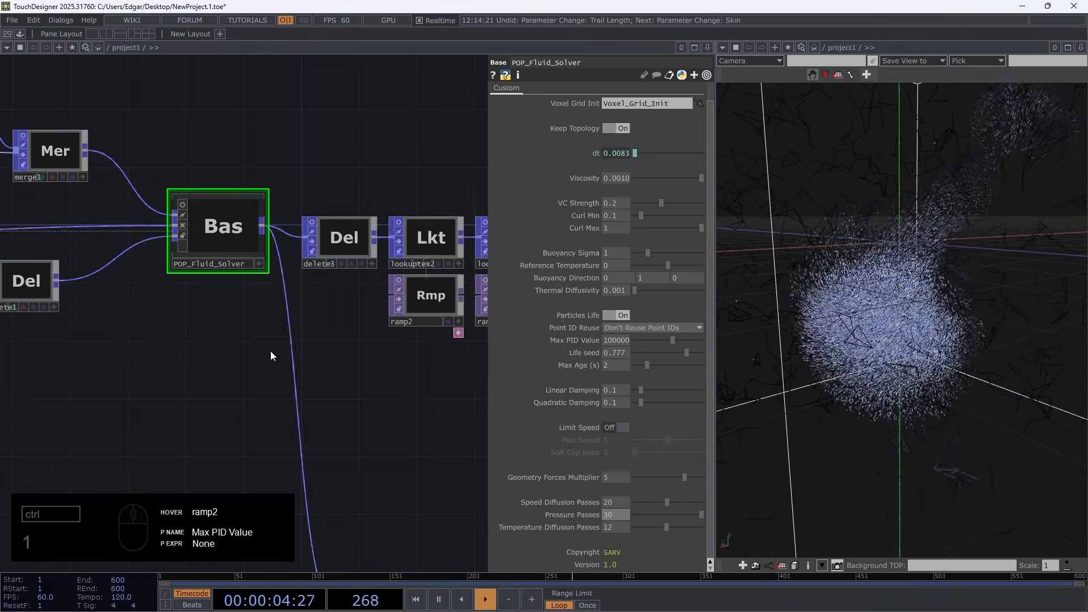
{"action": "scroll", "coordinate": [406, 455], "scroll_direction": "down", "scroll_amount": 3}
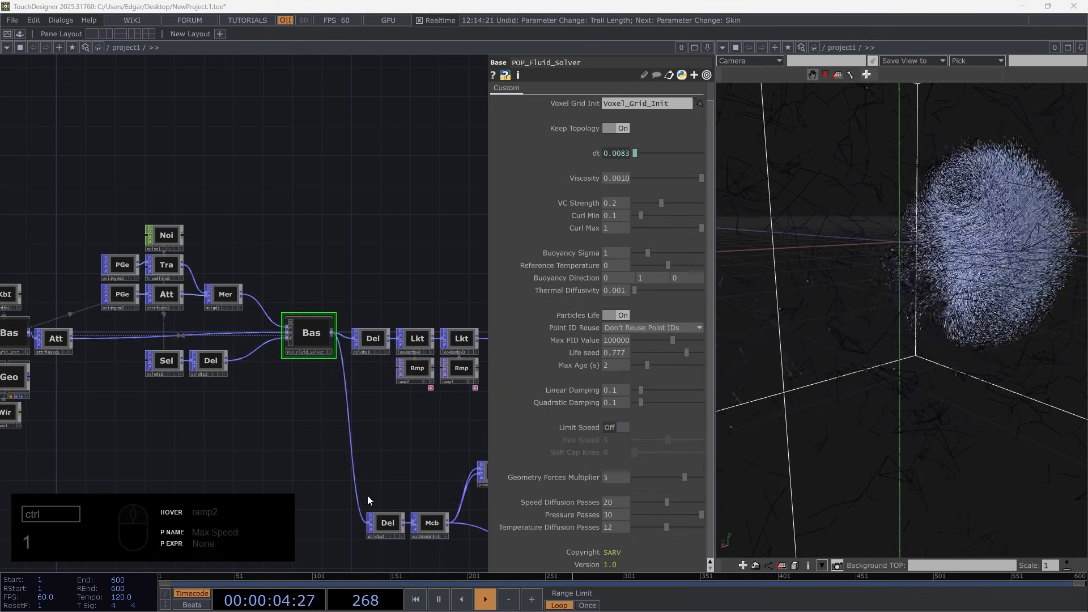
{"action": "scroll", "coordinate": [358, 433], "scroll_direction": "down", "scroll_amount": 6}
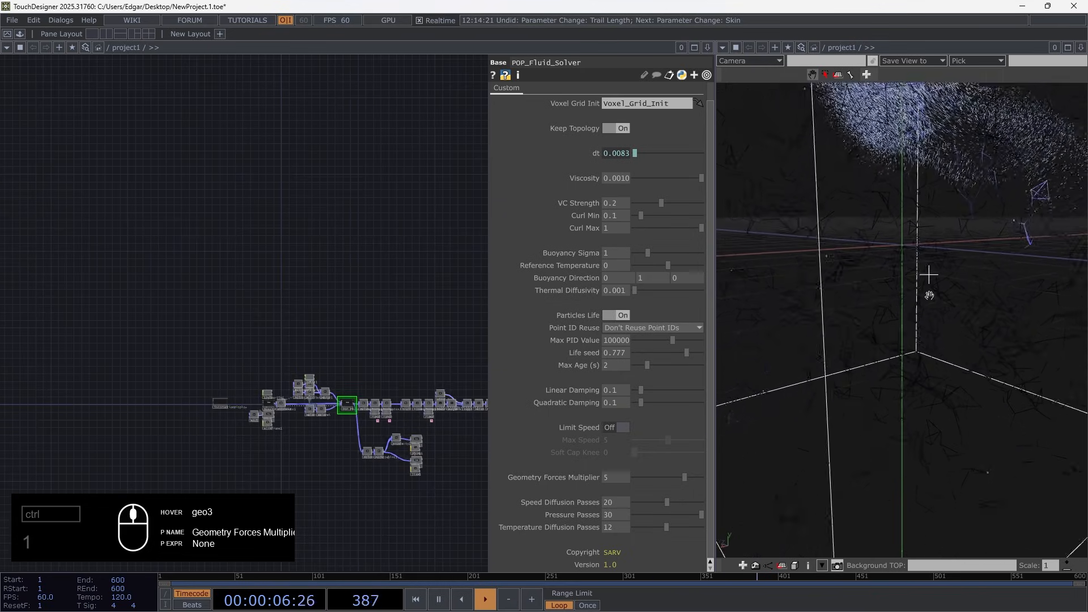
{"action": "scroll", "coordinate": [929, 294], "scroll_direction": "down", "scroll_amount": 5}
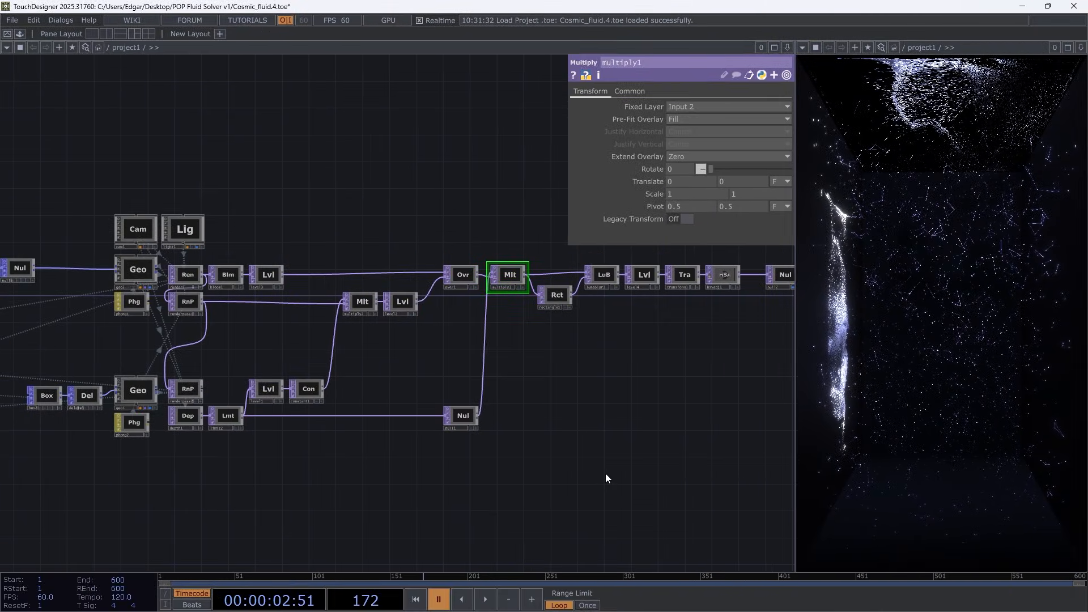
Play the finished Cosmic_fluid.4.toe project to preview its rendered result, and pause it
{"action": "key", "text": "space"}
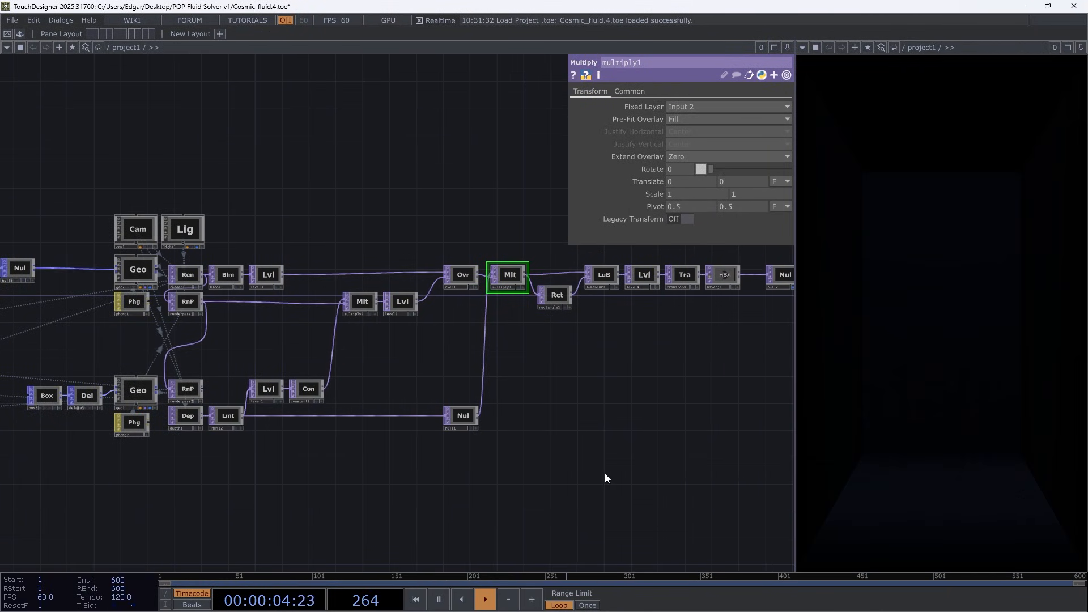
{"action": "key", "text": "space"}
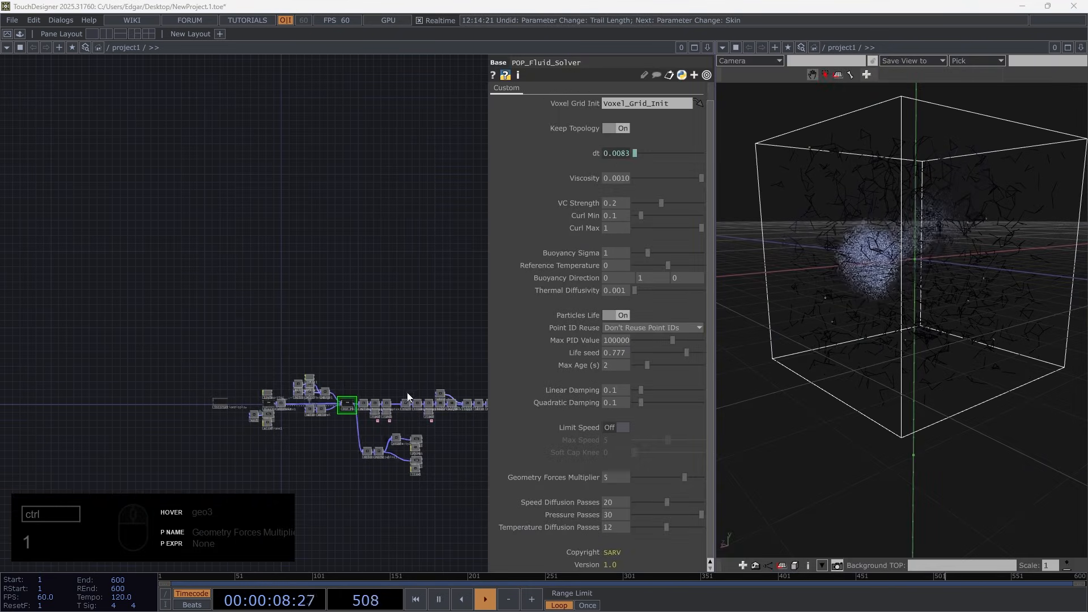
Copy box1 and paste the duplicate into empty network space below the geo3 branch
{"action": "left_click_drag", "start_coordinate": [389, 450], "coordinate": [248, 412]}
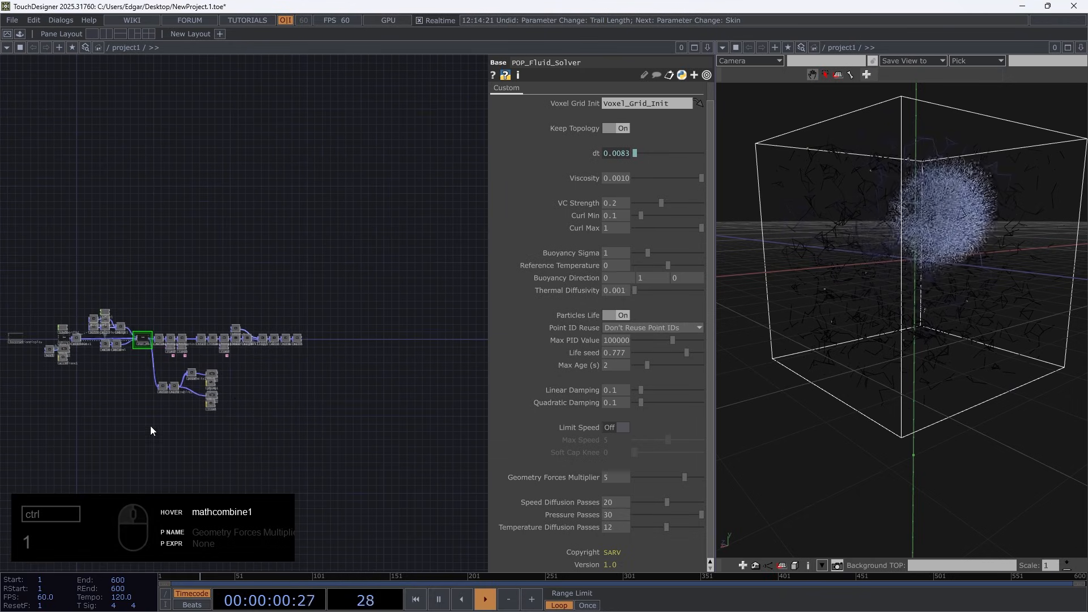
{"action": "scroll", "coordinate": [72, 377], "scroll_direction": "up", "scroll_amount": 8}
{"action": "left_click", "coordinate": [261, 289]}
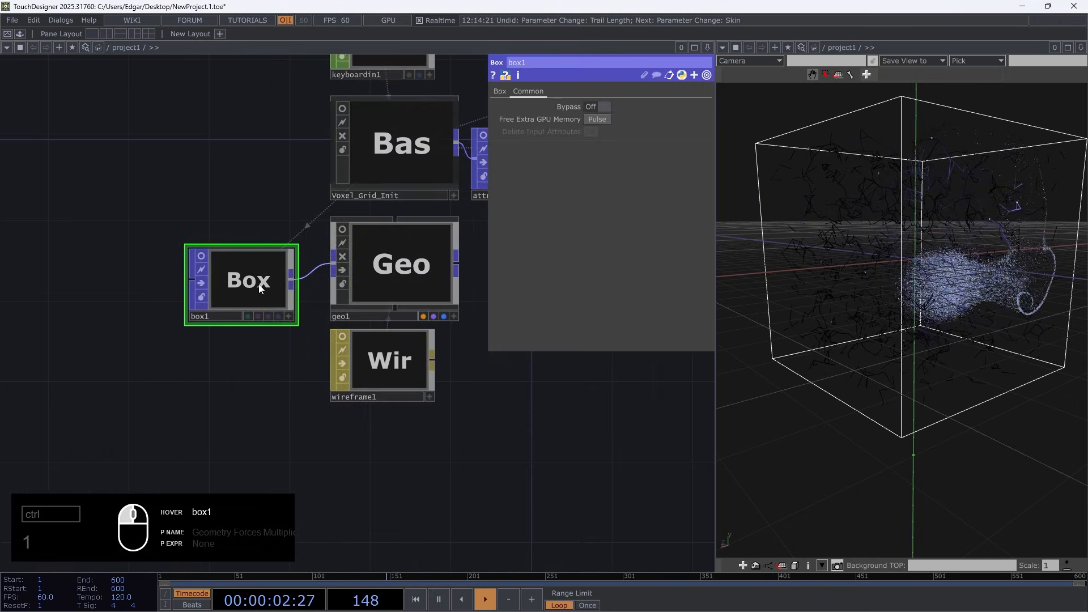
{"action": "key", "text": "ctrl+c"}
{"action": "scroll", "coordinate": [233, 406], "scroll_direction": "down", "scroll_amount": 6}
{"action": "scroll", "coordinate": [335, 490], "scroll_direction": "up", "scroll_amount": 2}
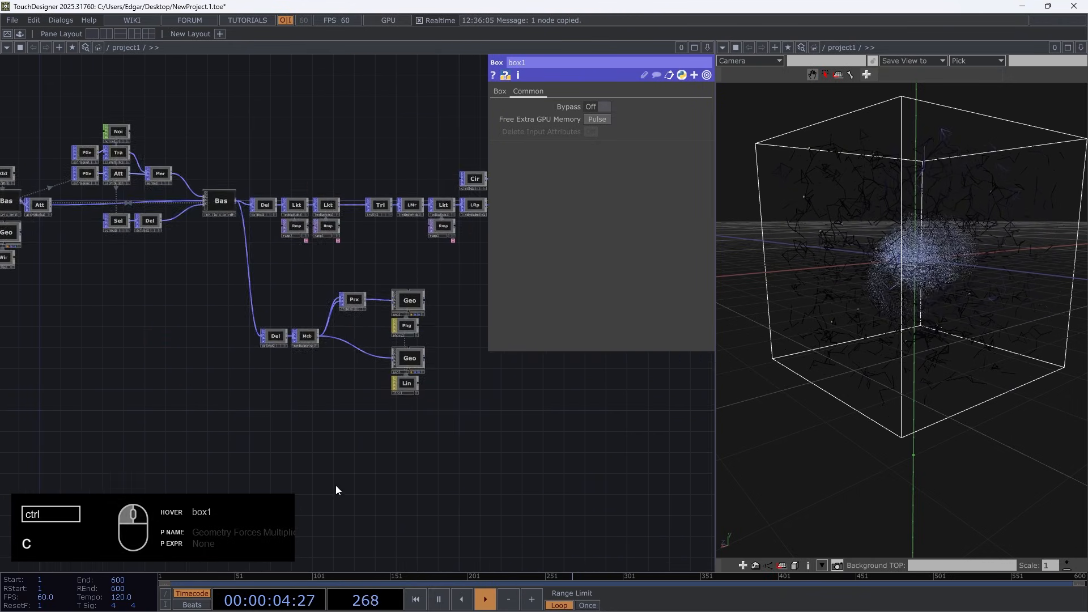
{"action": "scroll", "coordinate": [336, 490], "scroll_direction": "up", "scroll_amount": 2}
{"action": "key", "text": "ctrl+v"}
{"action": "scroll", "coordinate": [309, 444], "scroll_direction": "up", "scroll_amount": 5}
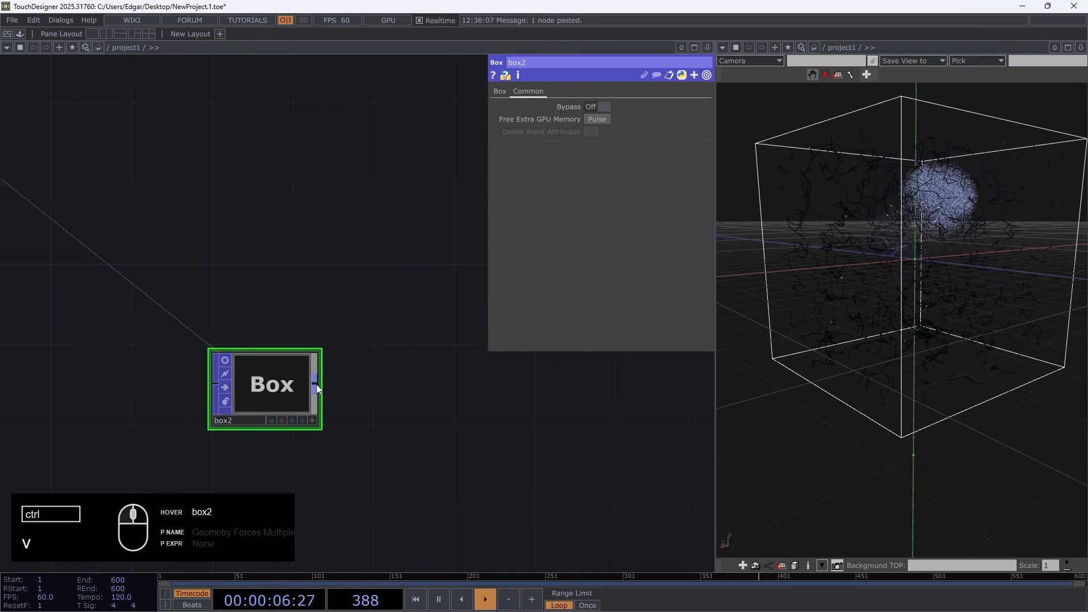
Append a Geometry component to the output of box2
{"action": "right_click", "coordinate": [316, 385]}
{"action": "type", "text": "ge"}
{"action": "left_click", "coordinate": [118, 318]}
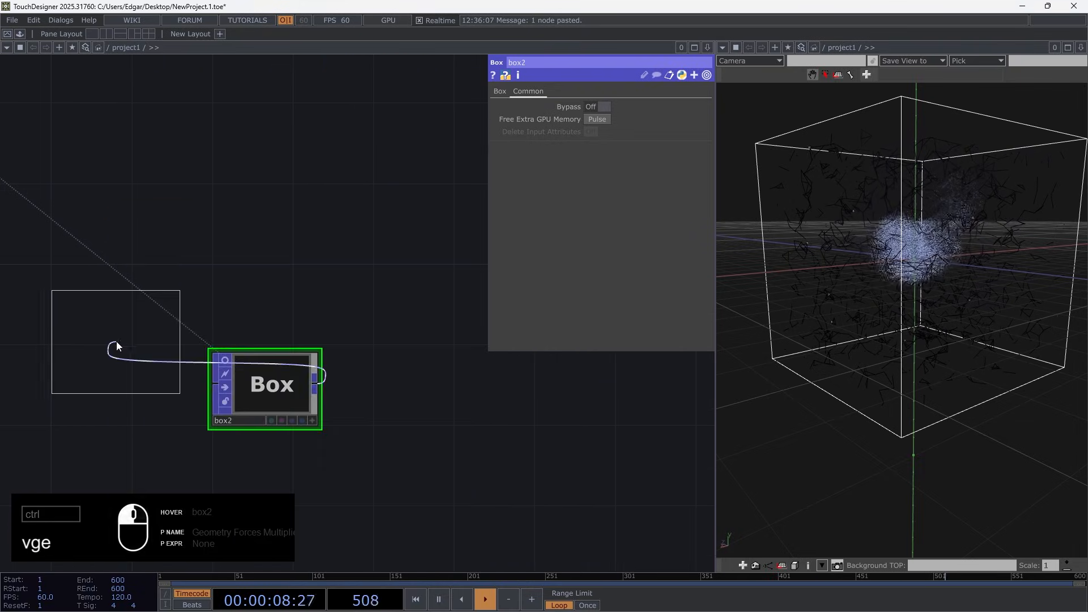
{"action": "left_click", "coordinate": [412, 374]}
{"action": "left_click_drag", "start_coordinate": [314, 463], "coordinate": [70, 361]}
Add a Phong material below geo4 and assign it as geo4's Material parameter
{"action": "double_click", "coordinate": [197, 401]}
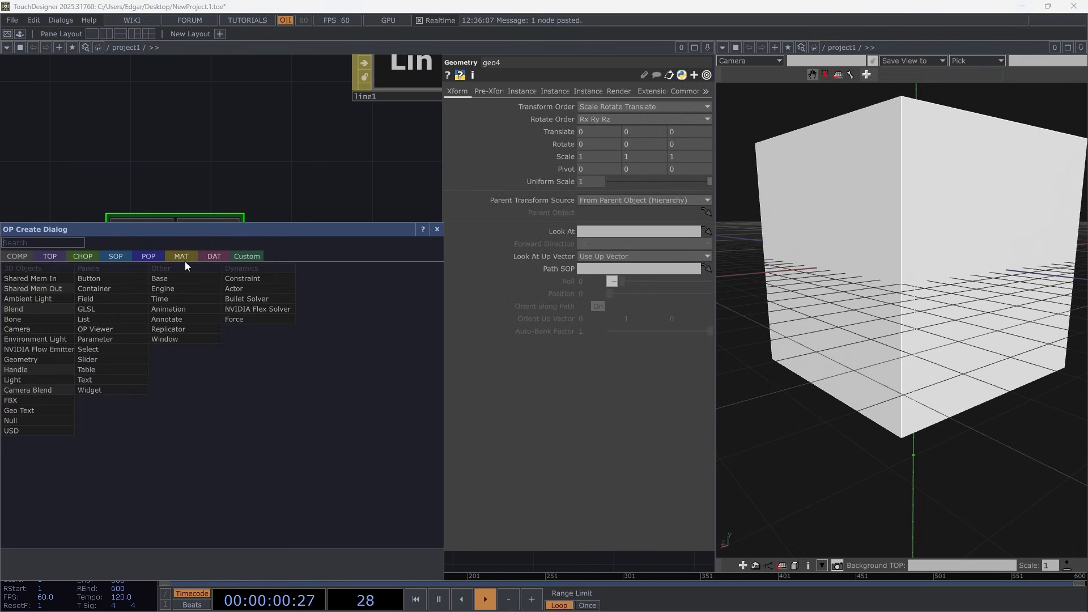
{"action": "left_click", "coordinate": [185, 261]}
{"action": "left_click", "coordinate": [19, 338]}
{"action": "left_click", "coordinate": [161, 379]}
{"action": "left_click_drag", "start_coordinate": [161, 378], "coordinate": [199, 274]}
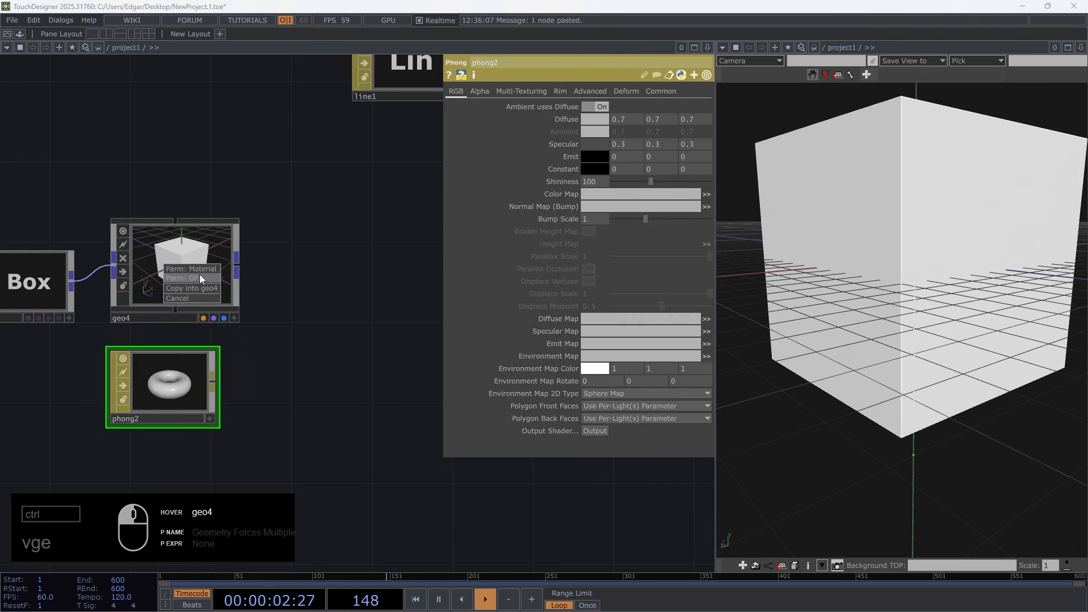
{"action": "left_click", "coordinate": [202, 271]}
{"action": "middle_click_drag", "start_coordinate": [277, 342], "coordinate": [277, 442]}
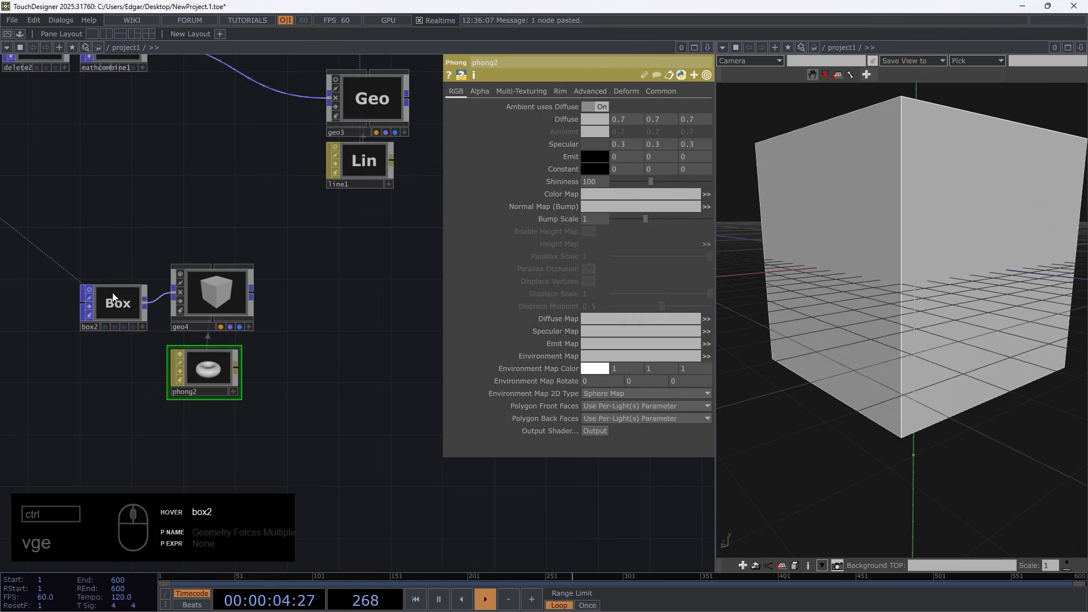
Append a Geometry component to null1 at the end of the trail tube chain
{"action": "left_click", "coordinate": [110, 298]}
{"action": "left_click_drag", "start_coordinate": [378, 290], "coordinate": [272, 420]}
{"action": "middle_click_drag", "start_coordinate": [271, 420], "coordinate": [316, 379]}
{"action": "left_click_drag", "start_coordinate": [345, 327], "coordinate": [142, 384]}
{"action": "scroll", "coordinate": [339, 204], "scroll_direction": "up", "scroll_amount": 5}
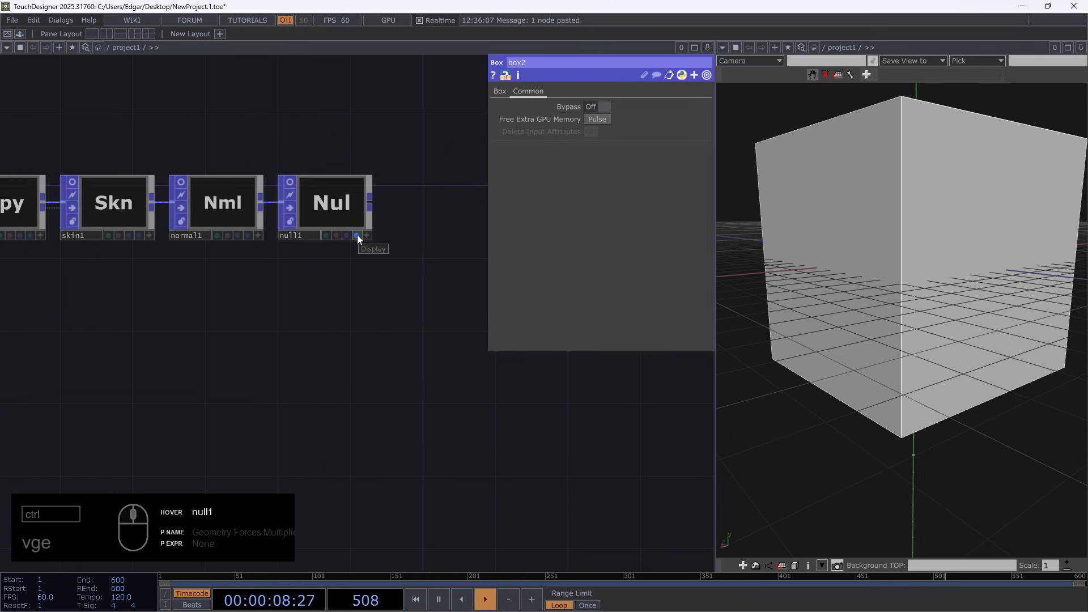
{"action": "right_click", "coordinate": [371, 202]}
{"action": "type", "text": "ge"}
{"action": "left_click", "coordinate": [169, 57]}
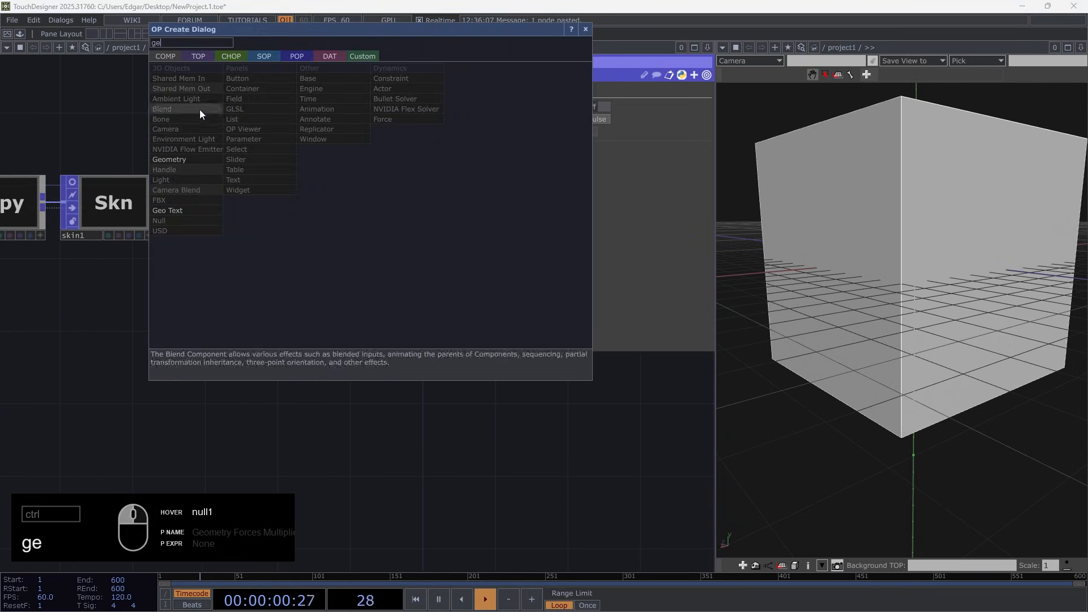
{"action": "left_click", "coordinate": [165, 159]}
{"action": "left_click", "coordinate": [448, 198]}
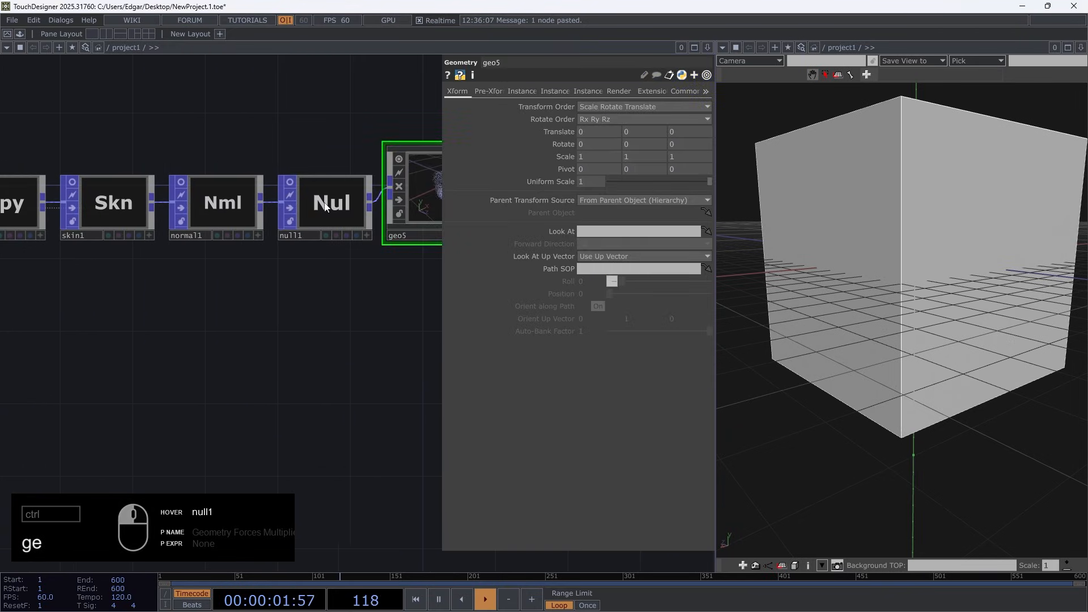
Add a Phong material below geo5 and assign it as geo5's Material
{"action": "left_click", "coordinate": [285, 181]}
{"action": "left_click_drag", "start_coordinate": [383, 284], "coordinate": [219, 318]}
{"action": "double_click", "coordinate": [258, 292]}
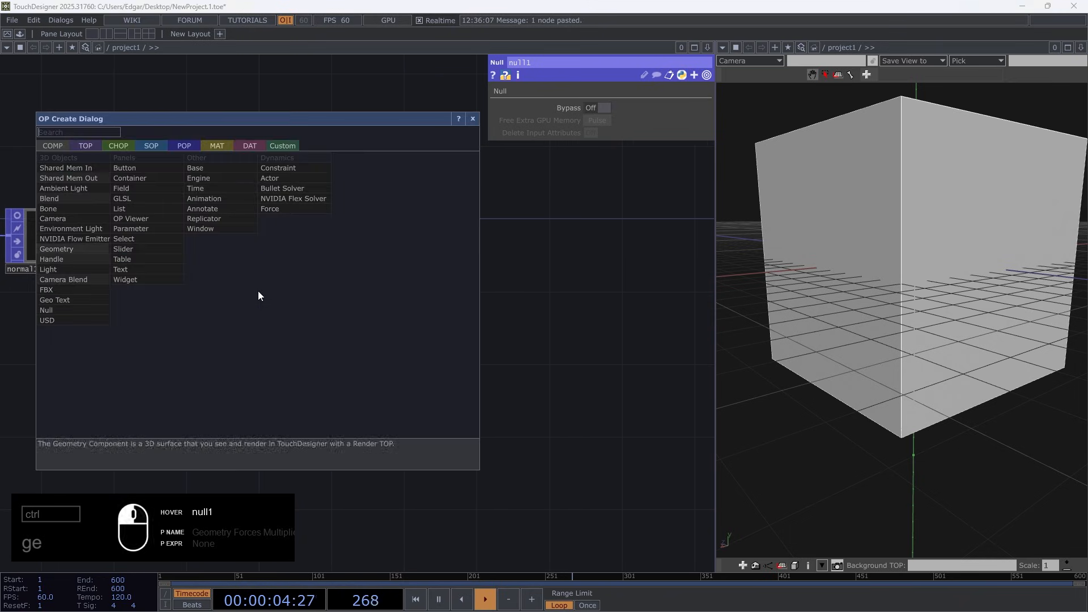
{"action": "left_click", "coordinate": [217, 145]}
{"action": "left_click", "coordinate": [77, 241]}
{"action": "left_click", "coordinate": [267, 321]}
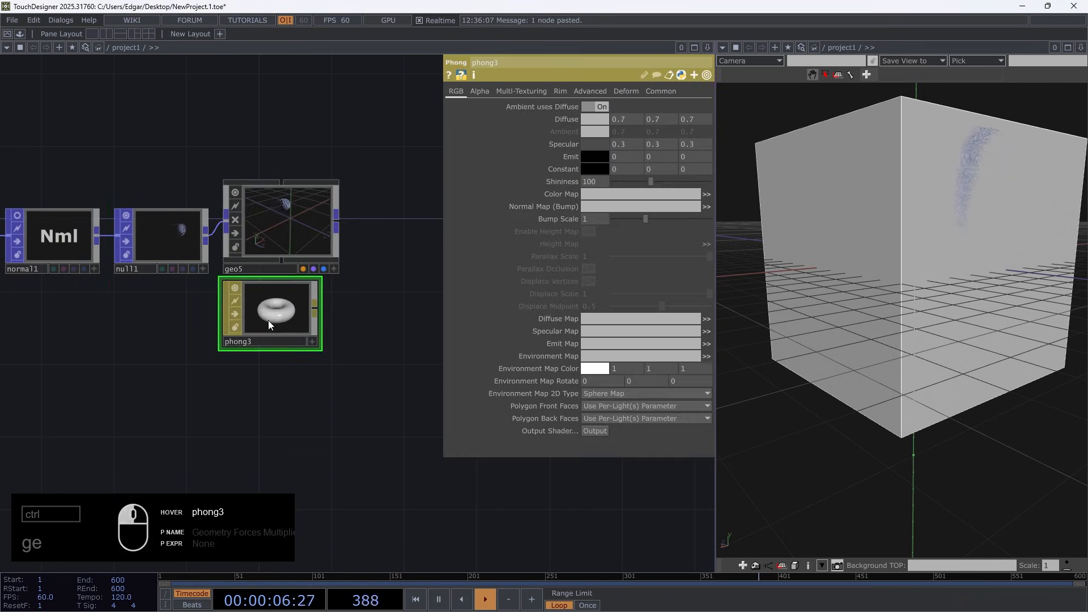
{"action": "left_click_drag", "start_coordinate": [267, 321], "coordinate": [298, 249]}
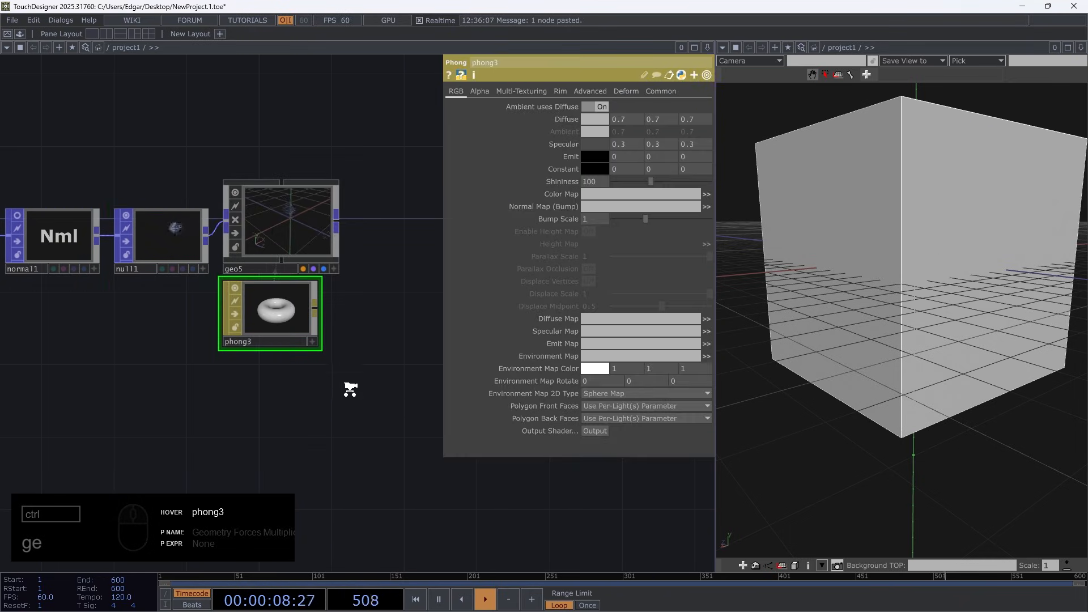
Display primitive indices as attribute text in box2's viewer
{"action": "scroll", "coordinate": [350, 389], "scroll_direction": "down", "scroll_amount": 5}
{"action": "left_click_drag", "start_coordinate": [305, 460], "coordinate": [397, 302]}
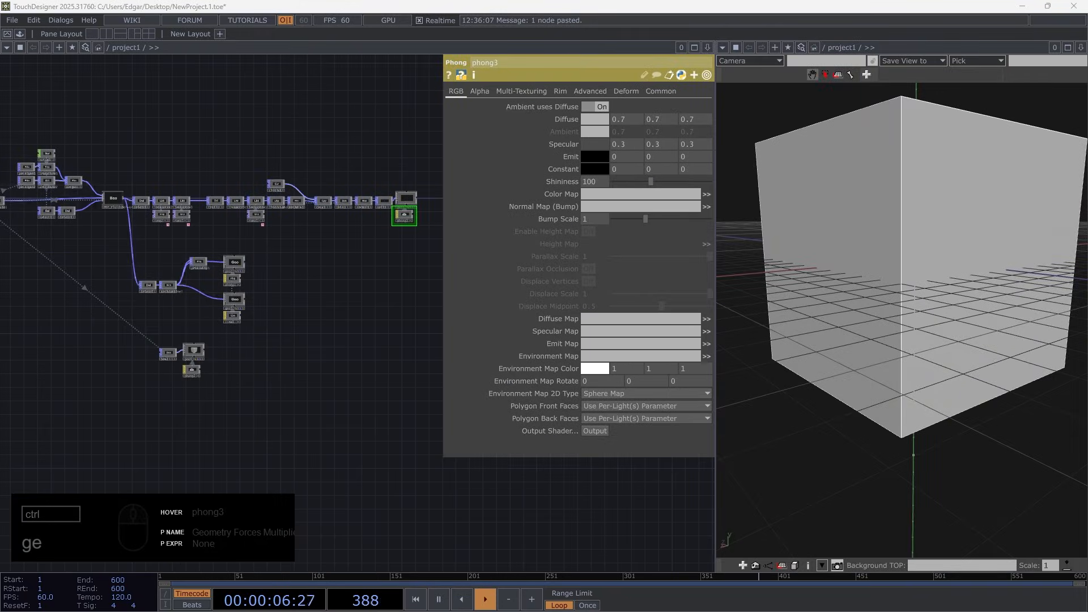
{"action": "scroll", "coordinate": [163, 395], "scroll_direction": "up", "scroll_amount": 5}
{"action": "scroll", "coordinate": [200, 318], "scroll_direction": "up", "scroll_amount": 3}
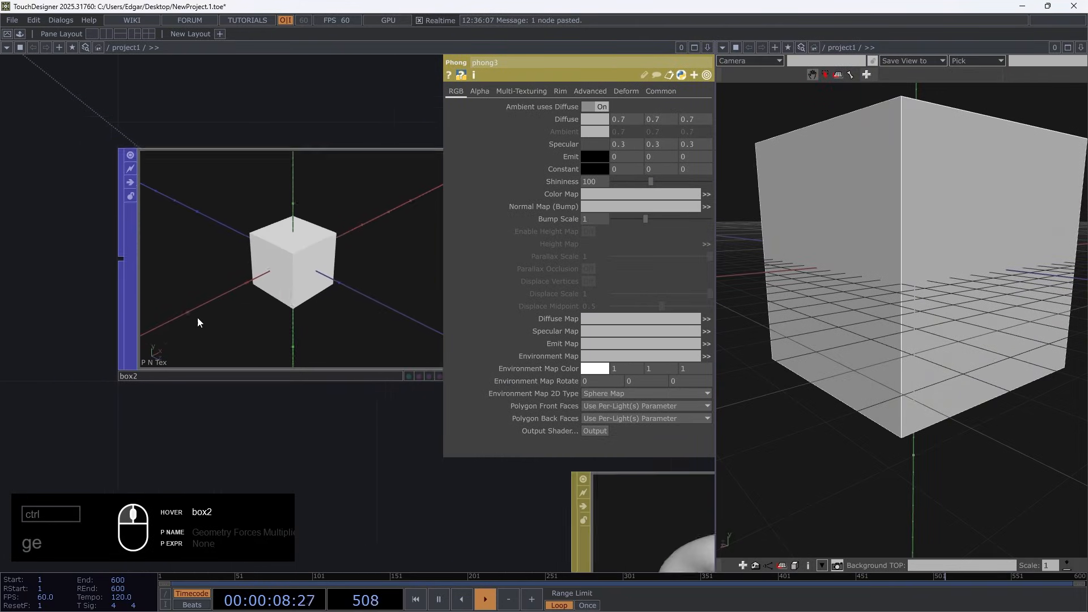
{"action": "left_click_drag", "start_coordinate": [382, 445], "coordinate": [323, 451]}
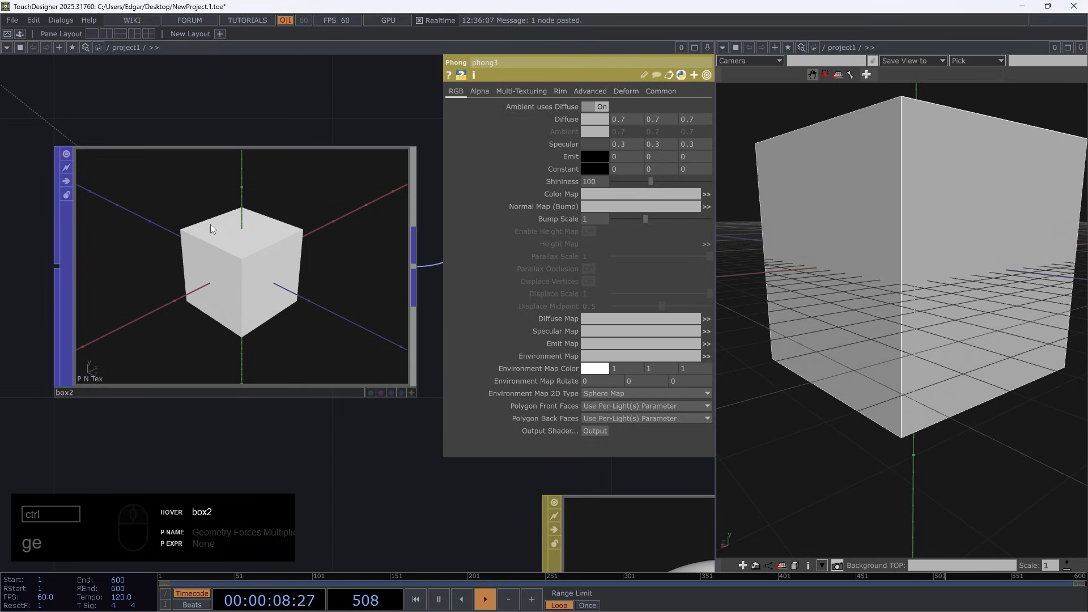
{"action": "scroll", "coordinate": [331, 408], "scroll_direction": "down", "scroll_amount": 3}
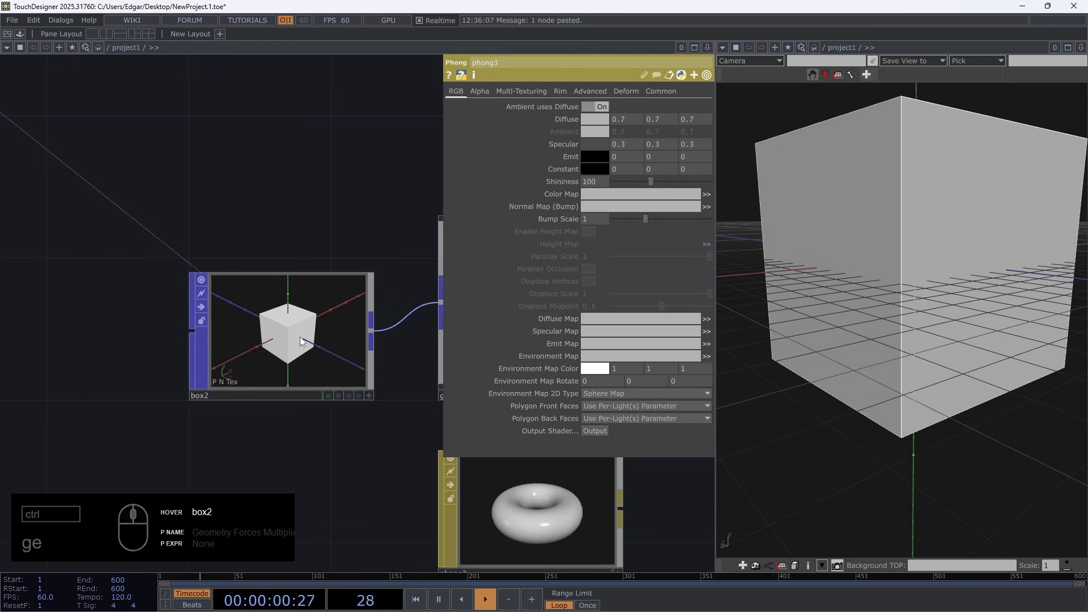
{"action": "key", "text": "a"}
{"action": "right_click", "coordinate": [295, 251]}
{"action": "mouse_move", "coordinate": [363, 267]}
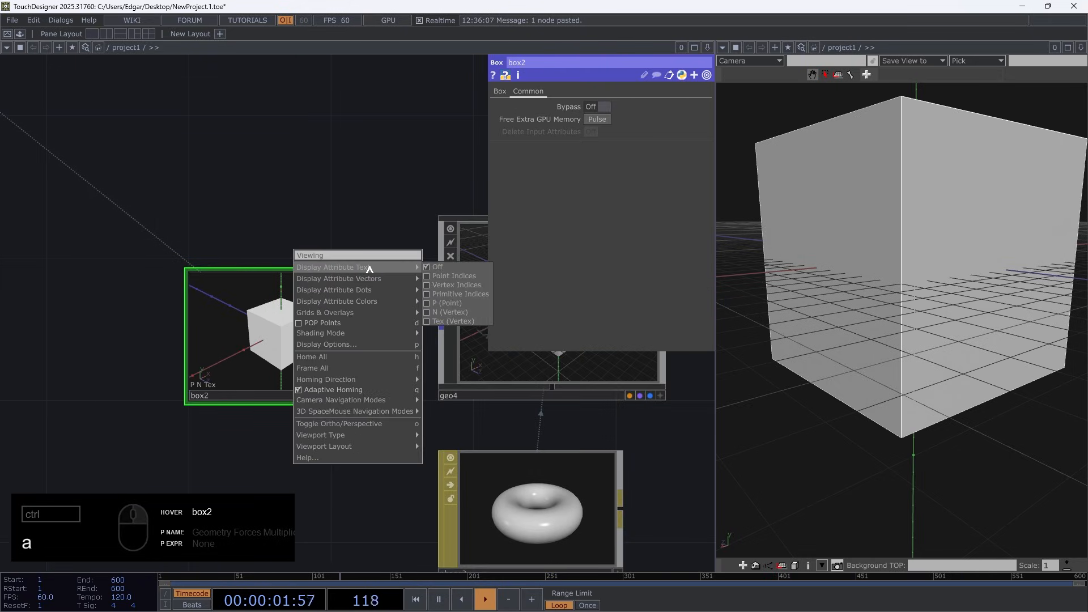
{"action": "left_click", "coordinate": [453, 292]}
Examine the primitive numbers on box2's faces from a rotated view in its viewer
{"action": "scroll", "coordinate": [428, 362], "scroll_direction": "up", "scroll_amount": 5}
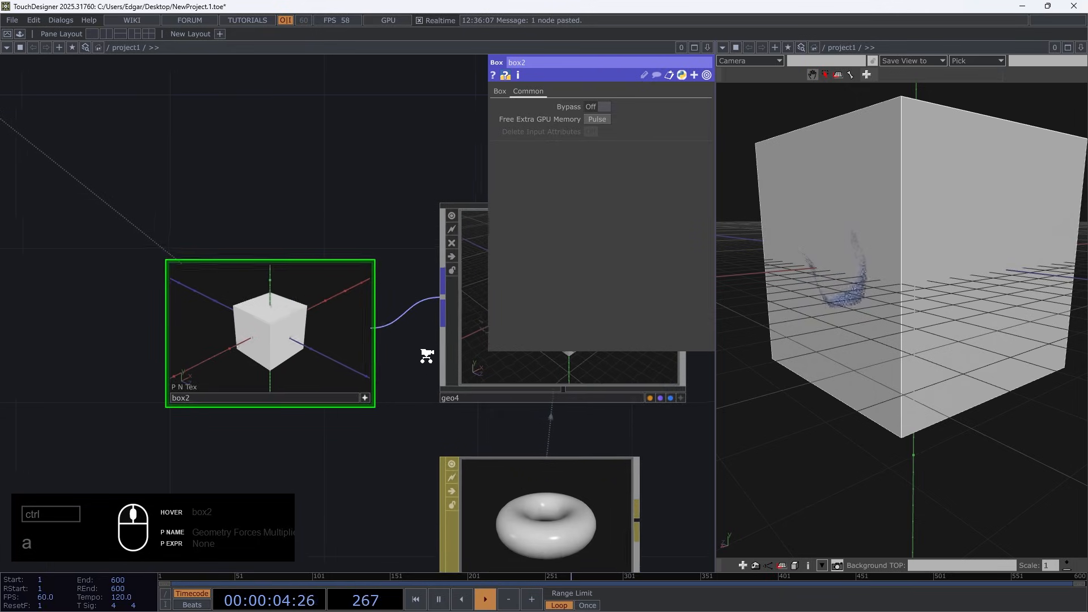
{"action": "left_click_drag", "start_coordinate": [295, 345], "coordinate": [259, 344]}
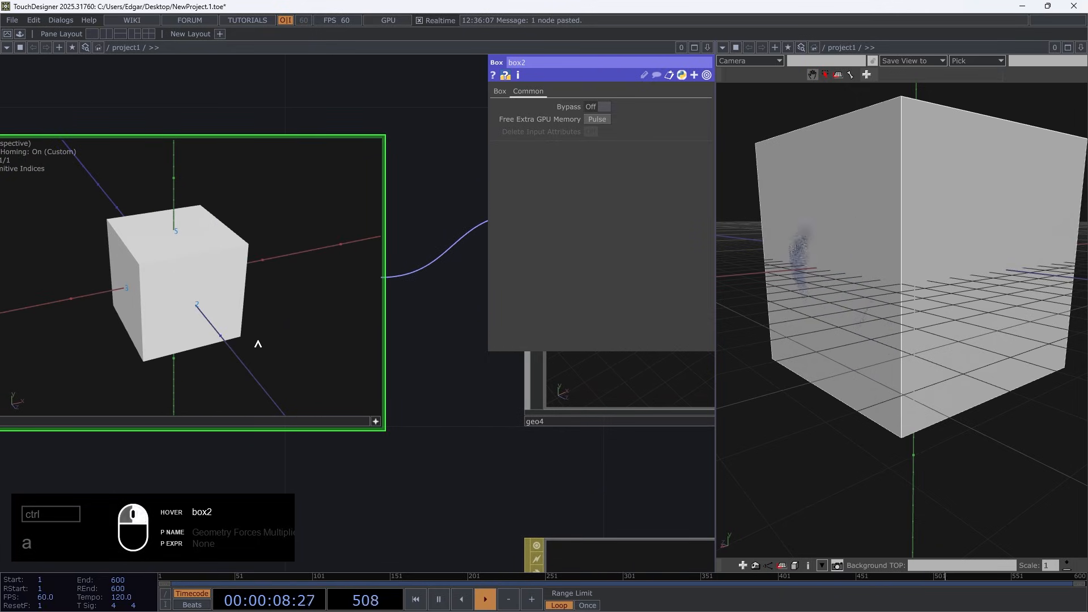
{"action": "right_click", "coordinate": [259, 345]}
{"action": "mouse_move", "coordinate": [346, 288]}
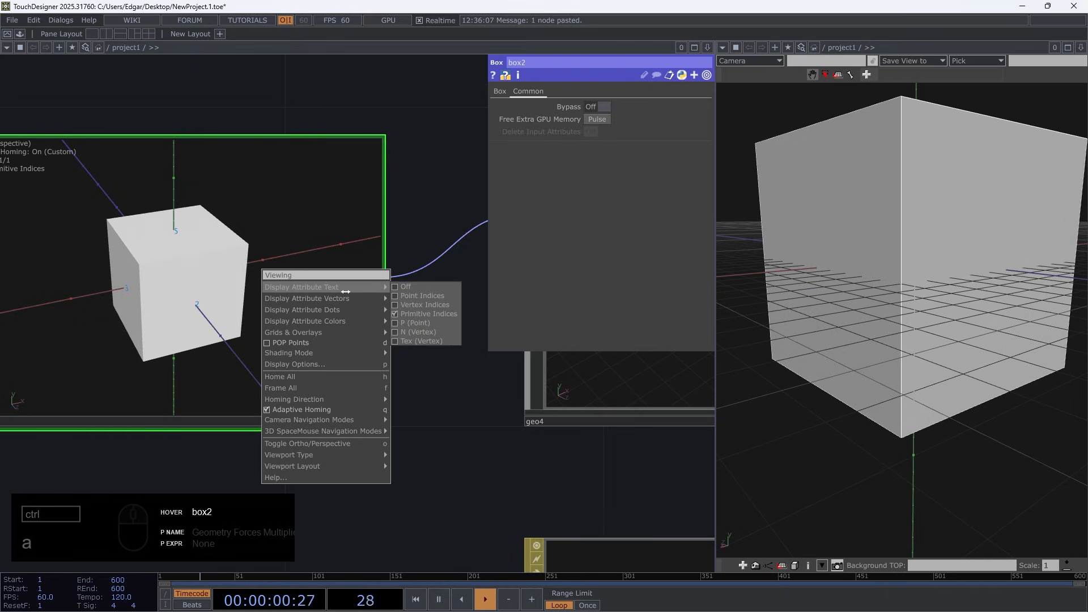
{"action": "left_click", "coordinate": [321, 238]}
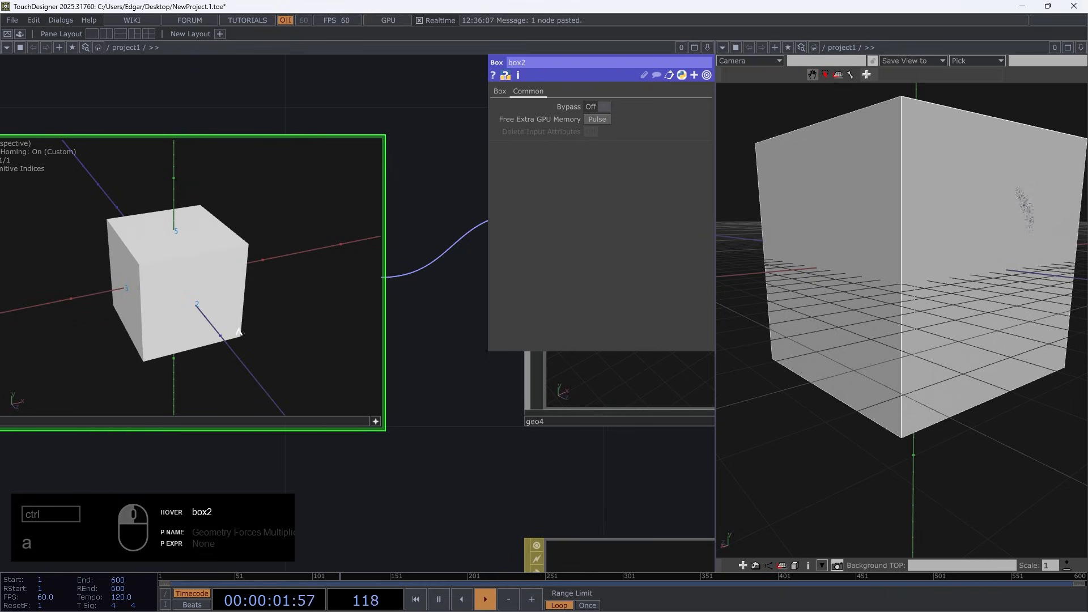
{"action": "left_click", "coordinate": [374, 424]}
{"action": "scroll", "coordinate": [377, 425], "scroll_direction": "down", "scroll_amount": 1}
{"action": "scroll", "coordinate": [444, 424], "scroll_direction": "down", "scroll_amount": 3}
{"action": "scroll", "coordinate": [264, 384], "scroll_direction": "up", "scroll_amount": 5}
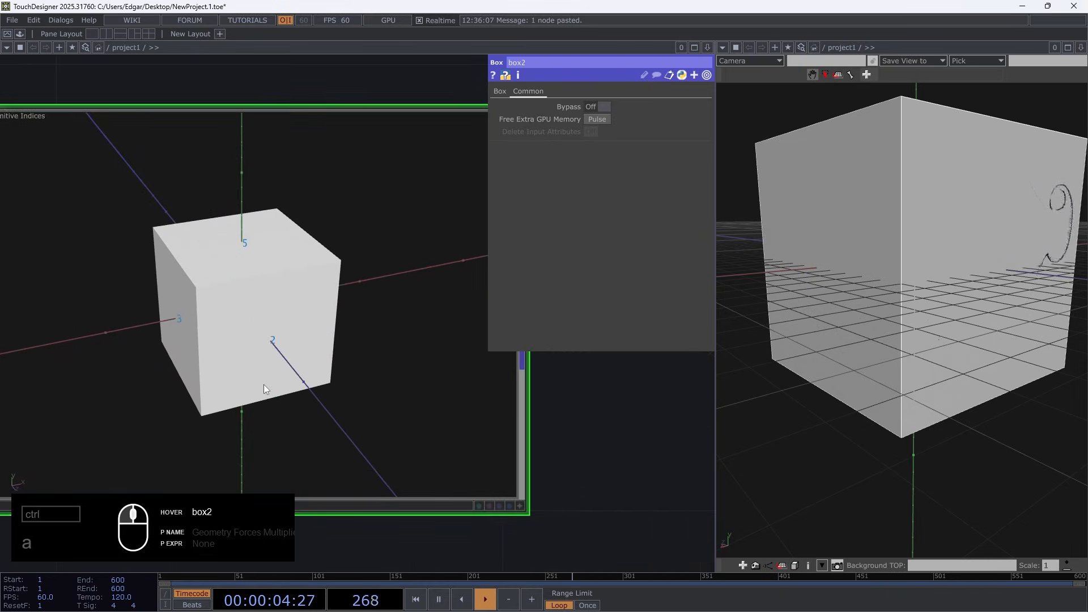
{"action": "scroll", "coordinate": [249, 233], "scroll_direction": "down", "scroll_amount": 3}
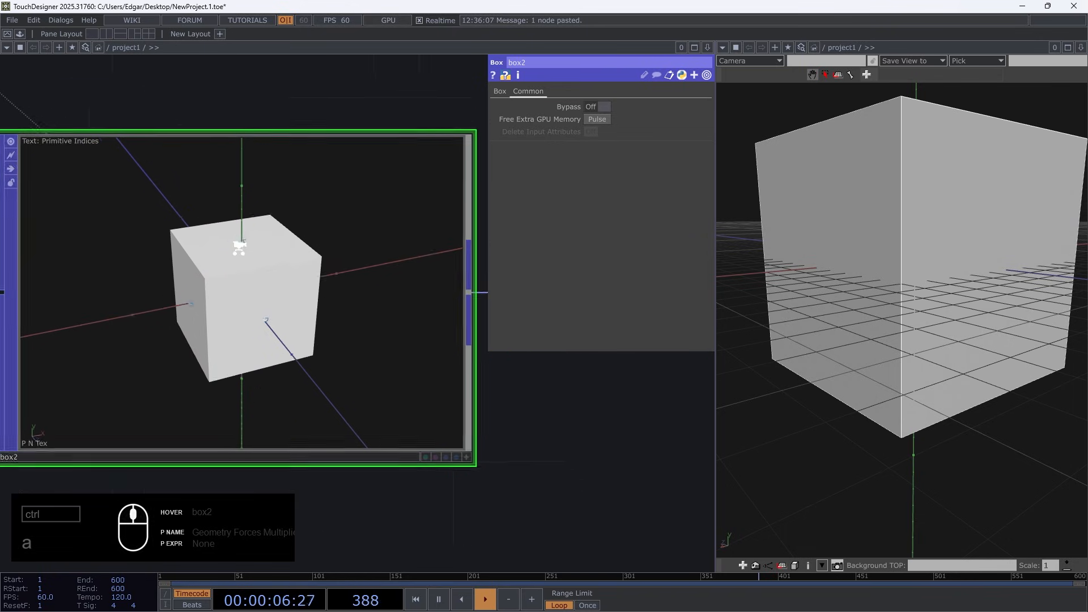
{"action": "scroll", "coordinate": [340, 340], "scroll_direction": "down", "scroll_amount": 3}
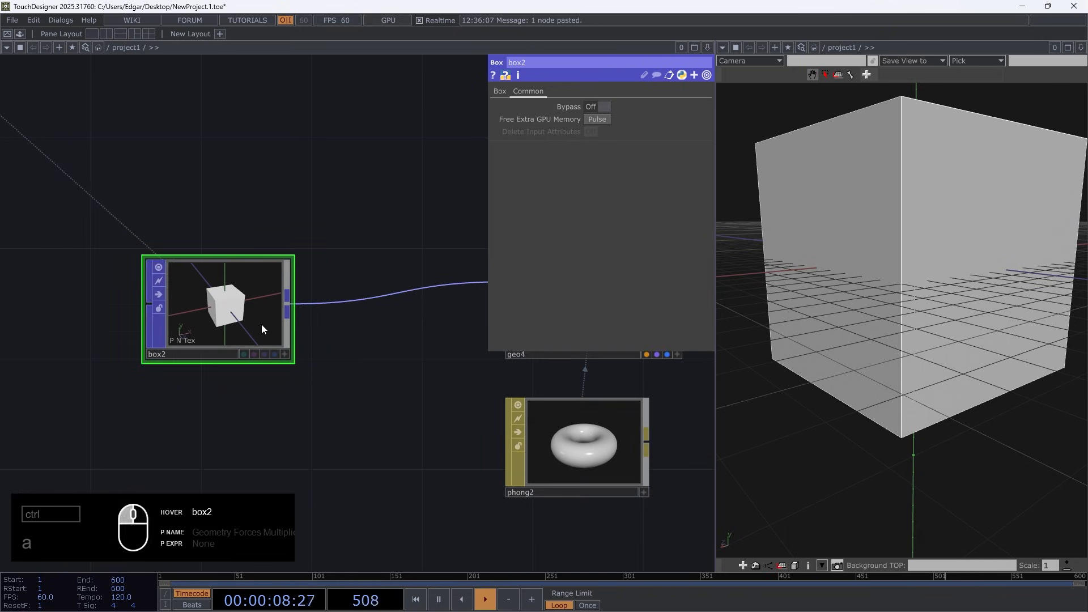
Insert a Delete POP between box2 and geo4 and set its Pattern to [2,5]
{"action": "key", "text": "Tab"}
{"action": "type", "text": "de"}
{"action": "left_click", "coordinate": [107, 364]}
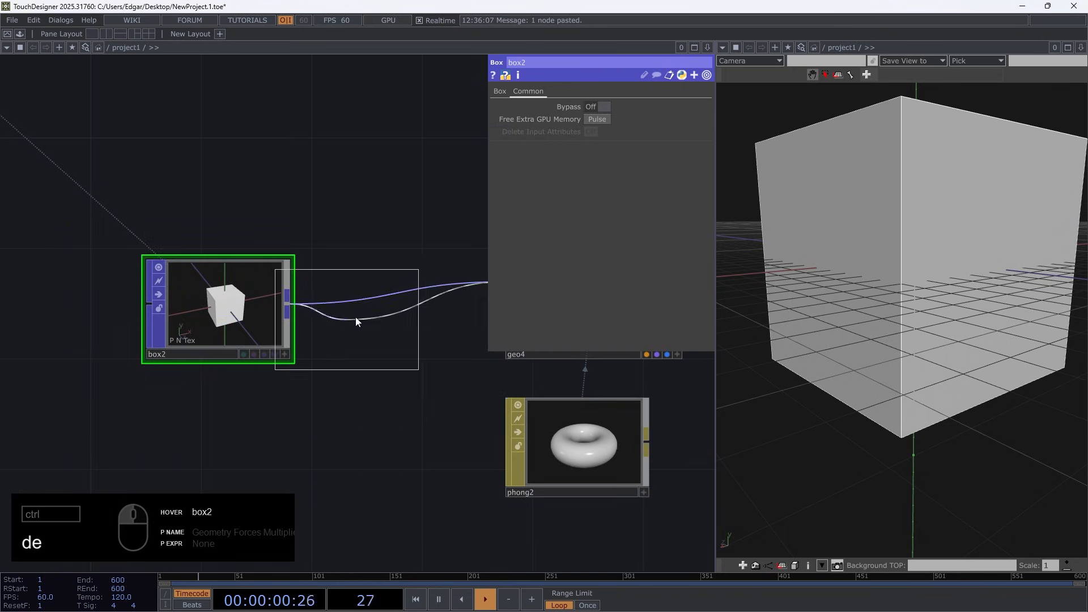
{"action": "left_click", "coordinate": [382, 306]}
{"action": "left_click", "coordinate": [587, 91]}
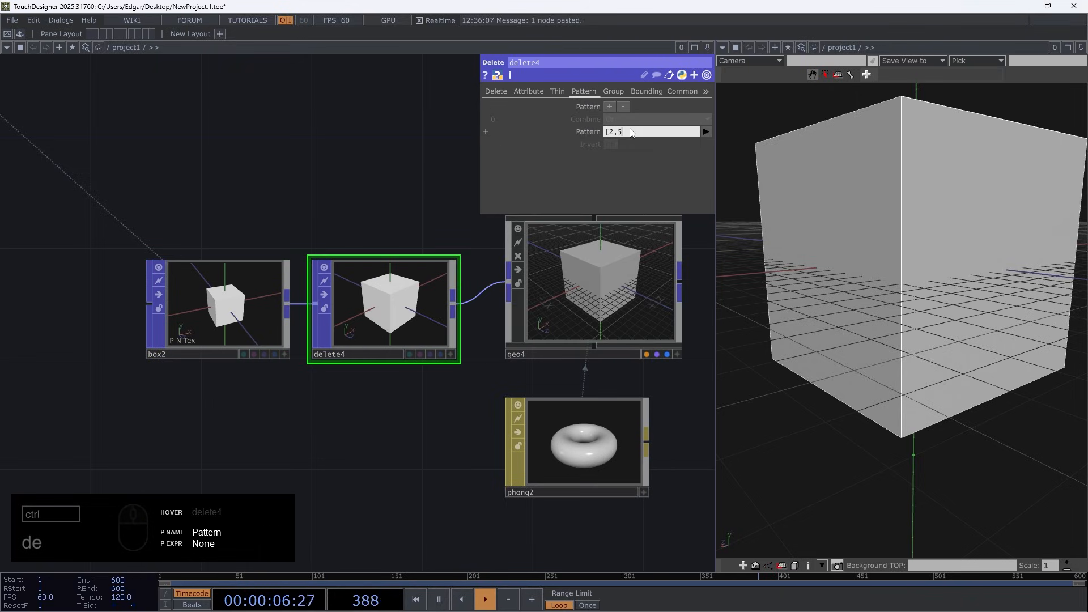
{"action": "key", "text": "Return"}
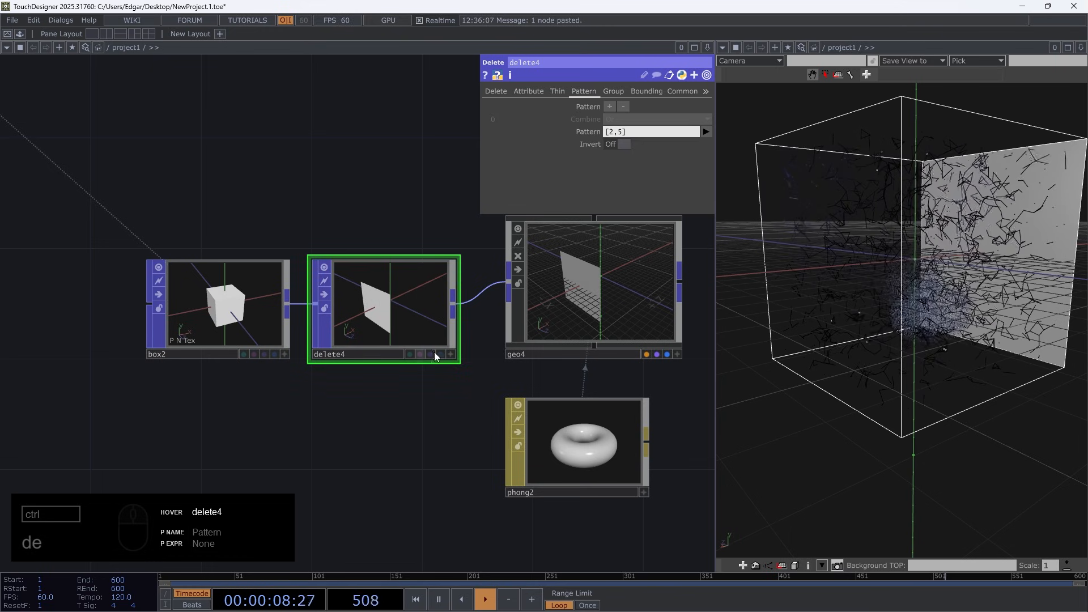
Set delete4's Entity to Primitives and check the opened box in the 3D viewport
{"action": "scroll", "coordinate": [454, 349], "scroll_direction": "up", "scroll_amount": 2}
{"action": "scroll", "coordinate": [429, 306], "scroll_direction": "up", "scroll_amount": 2}
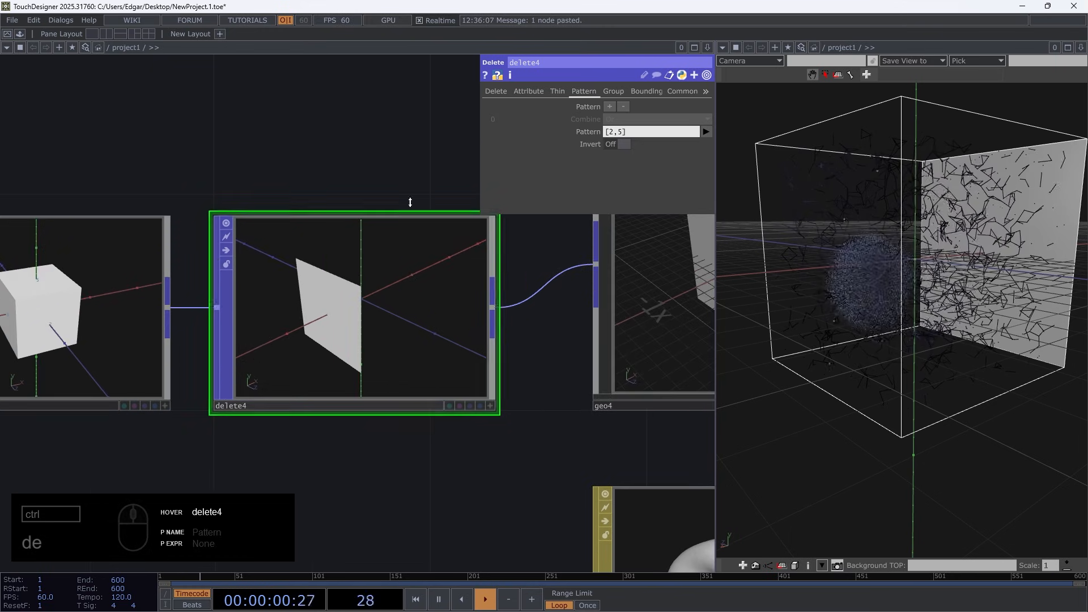
{"action": "left_click", "coordinate": [607, 135]}
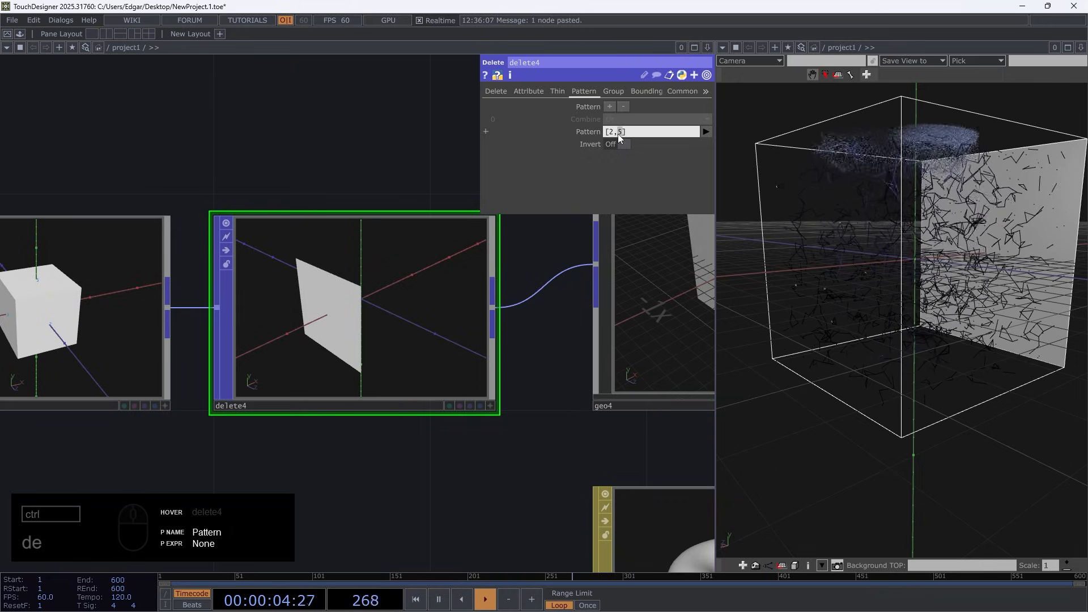
{"action": "left_click", "coordinate": [499, 92]}
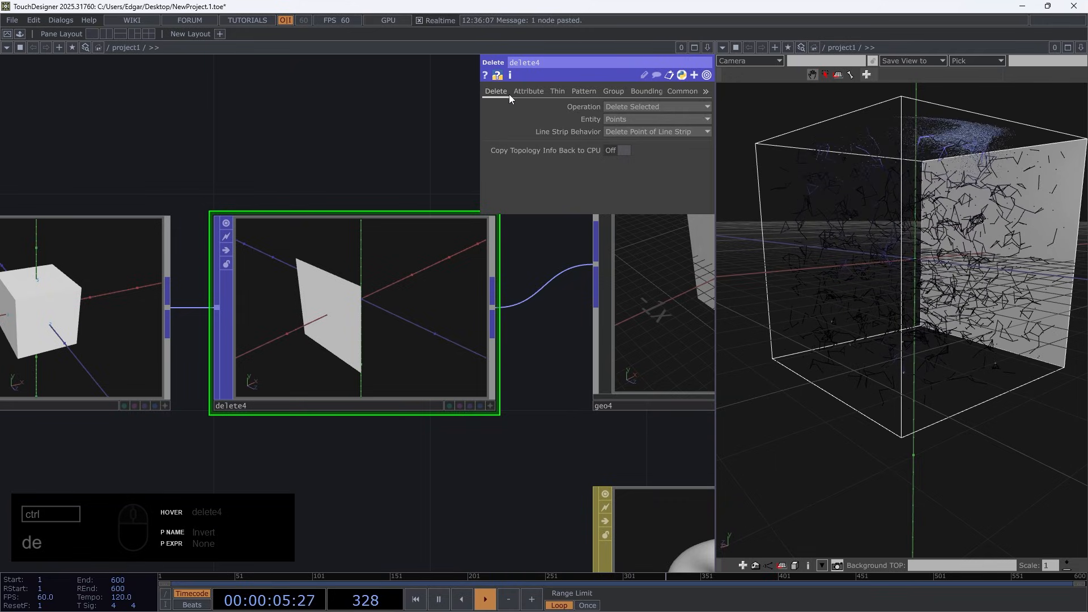
{"action": "left_click", "coordinate": [621, 130]}
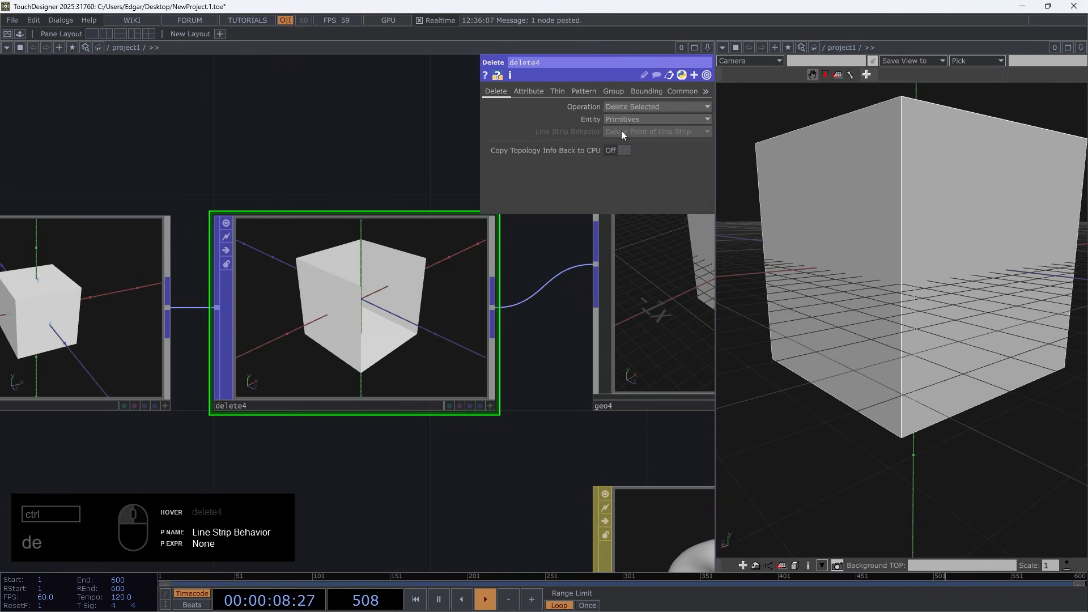
{"action": "left_click_drag", "start_coordinate": [941, 295], "coordinate": [881, 322]}
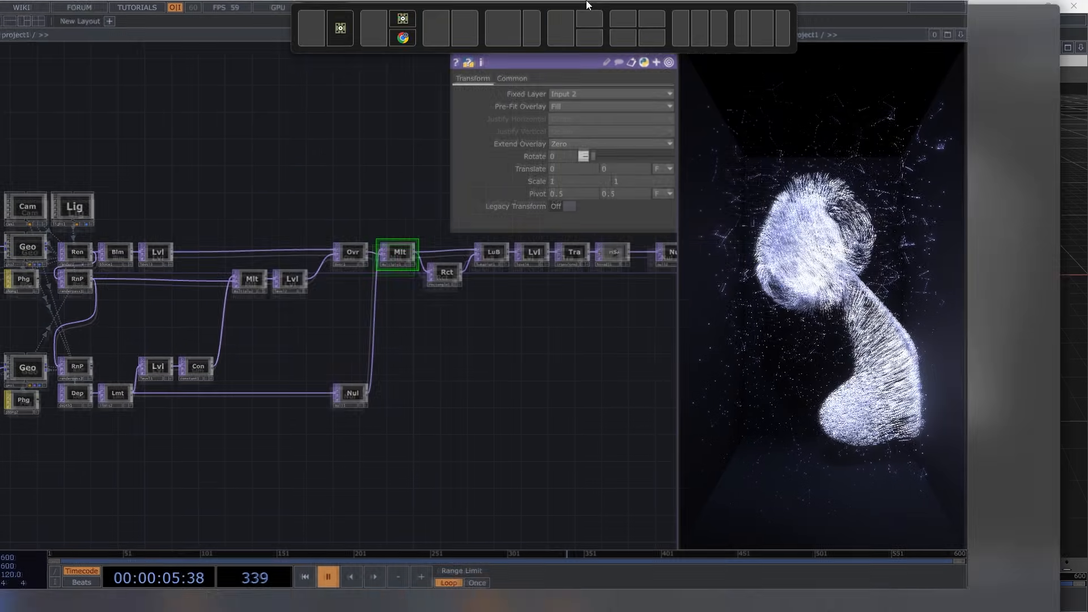
{"action": "left_click_drag", "start_coordinate": [587, 5], "coordinate": [587, 2]}
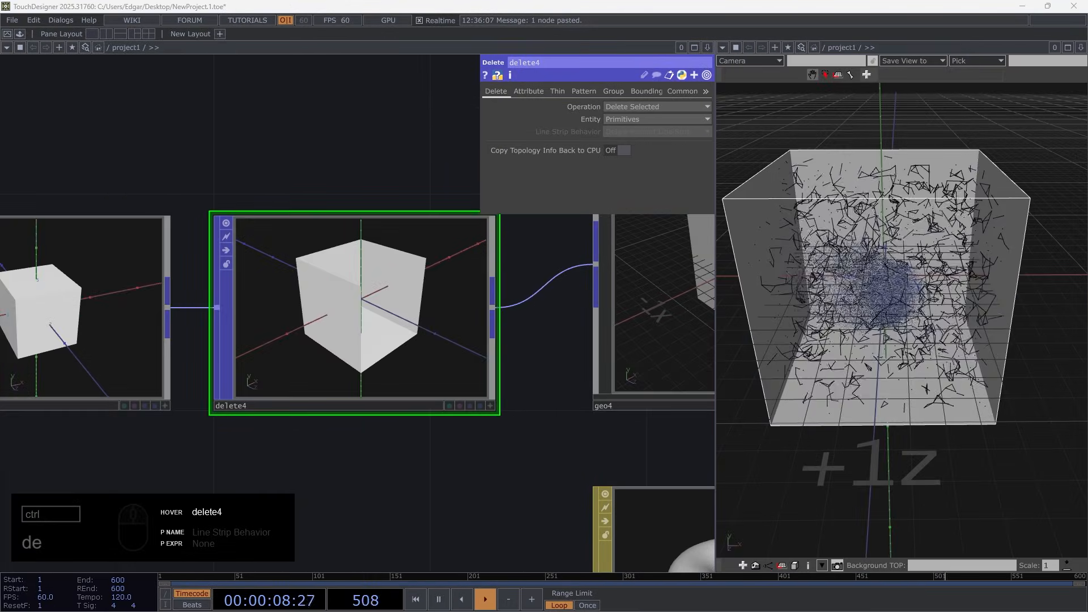
Move box2, delete4, geo4 and phong2 together so geo4 lines up beneath geo3 and line1
{"action": "scroll", "coordinate": [392, 385], "scroll_direction": "down", "scroll_amount": 5}
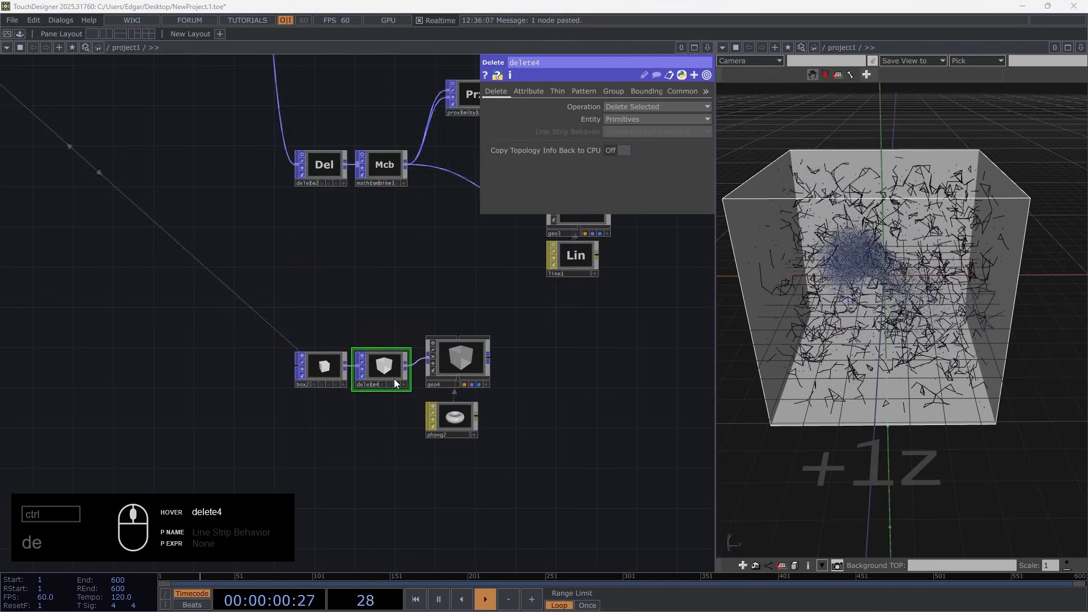
{"action": "right_click_drag", "start_coordinate": [538, 465], "coordinate": [278, 317]}
{"action": "left_click_drag", "start_coordinate": [444, 365], "coordinate": [569, 333]}
{"action": "left_click_drag", "start_coordinate": [432, 316], "coordinate": [165, 450]}
{"action": "middle_click_drag", "start_coordinate": [451, 430], "coordinate": [450, 506]}
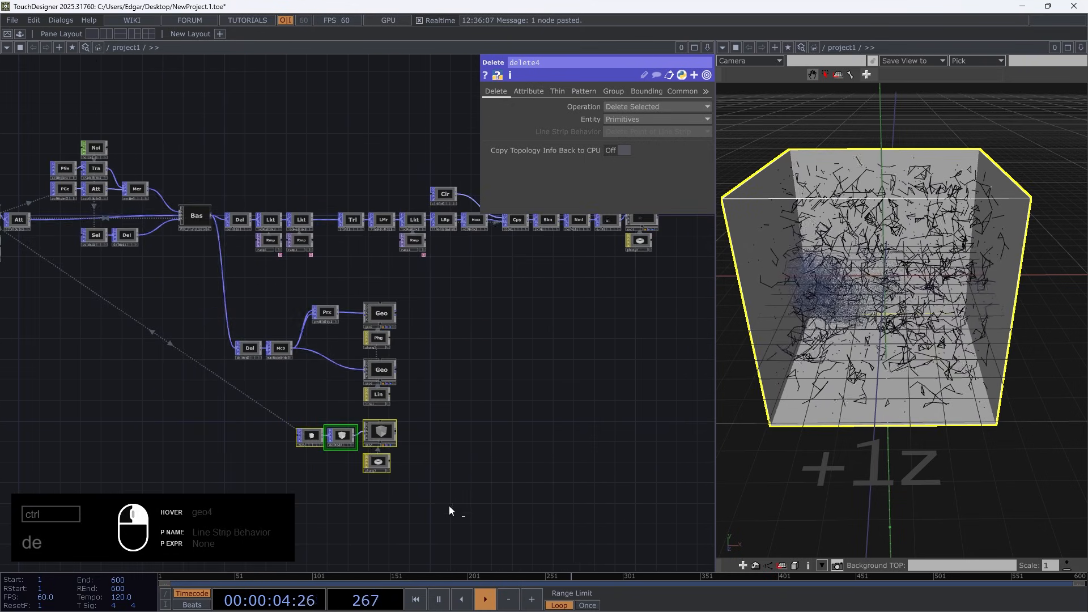
Move the proximity, line and box branches together to line up beneath geo5 at the end of the trail chain
{"action": "right_click_drag", "start_coordinate": [461, 481], "coordinate": [247, 281]}
{"action": "left_click_drag", "start_coordinate": [382, 317], "coordinate": [414, 136]}
{"action": "scroll", "coordinate": [423, 226], "scroll_direction": "up", "scroll_amount": 5}
{"action": "left_click_drag", "start_coordinate": [510, 354], "coordinate": [472, 90]}
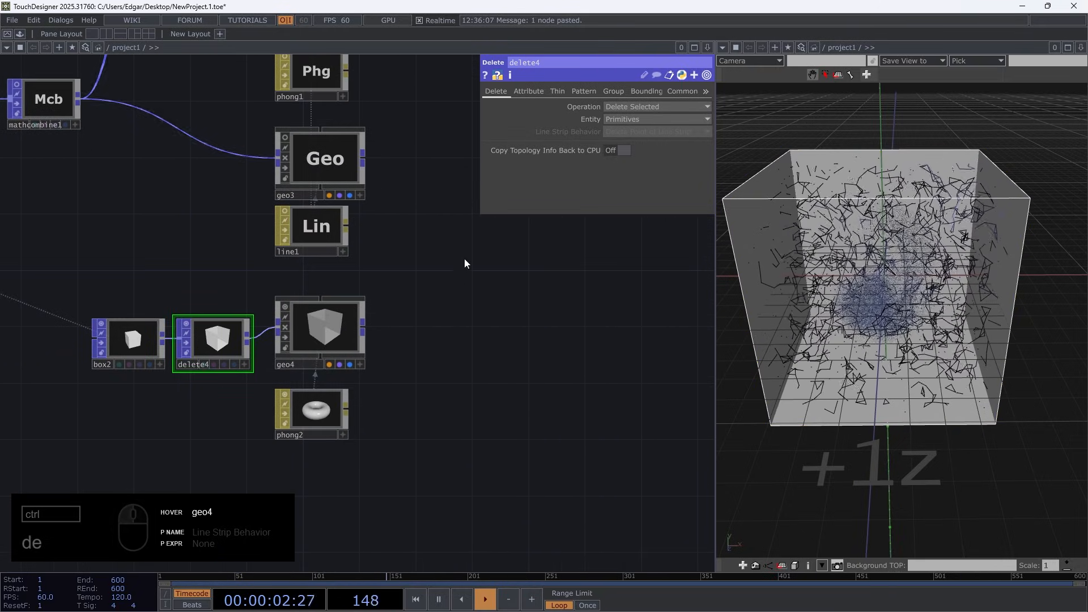
Rename the Geometry component fed by box1 as box
{"action": "left_click_drag", "start_coordinate": [447, 173], "coordinate": [444, 386]}
{"action": "scroll", "coordinate": [446, 380], "scroll_direction": "down", "scroll_amount": 5}
{"action": "left_click_drag", "start_coordinate": [264, 366], "coordinate": [691, 395]}
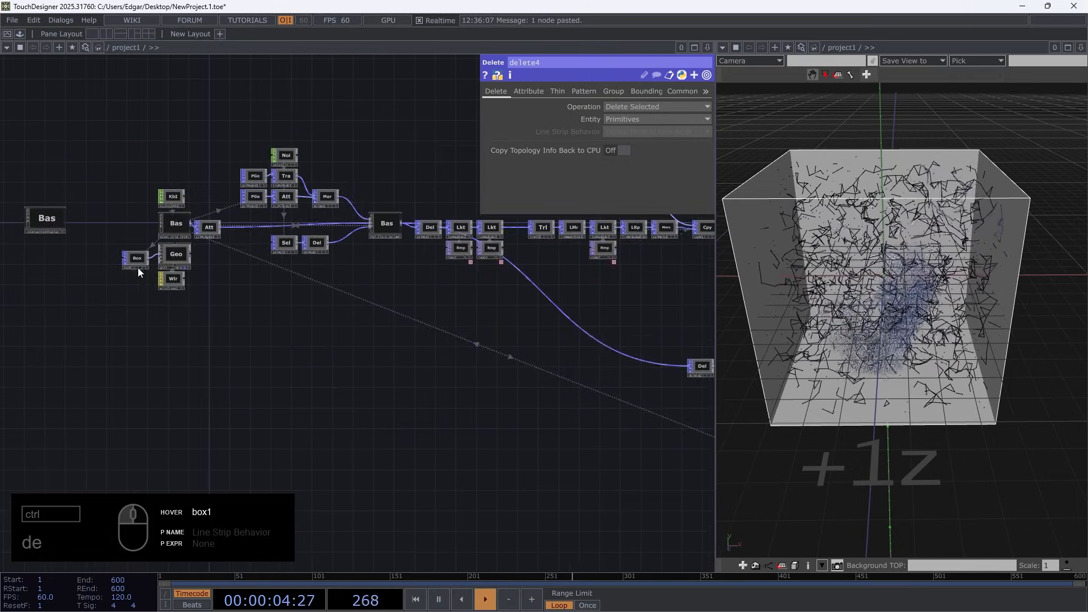
{"action": "scroll", "coordinate": [153, 272], "scroll_direction": "up", "scroll_amount": 5}
{"action": "left_click", "coordinate": [158, 275]}
{"action": "type", "text": "b"}
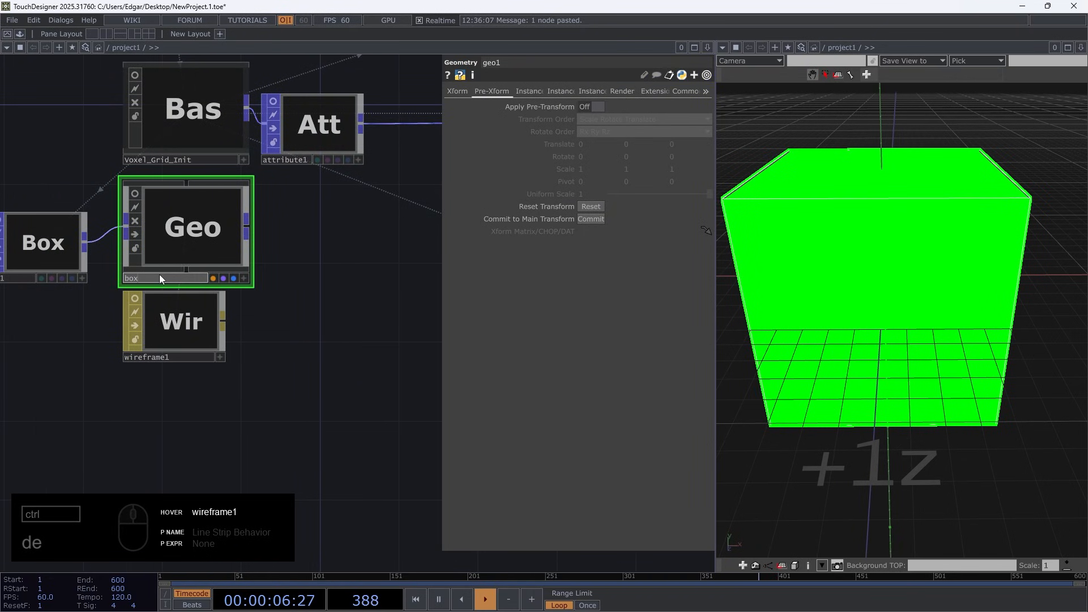
{"action": "type", "text": "ox"}
{"action": "key", "text": "Return"}
Rename the Geometry component fed by box1 as voxel_viz
{"action": "scroll", "coordinate": [329, 349], "scroll_direction": "down", "scroll_amount": 2}
{"action": "scroll", "coordinate": [329, 350], "scroll_direction": "down", "scroll_amount": 3}
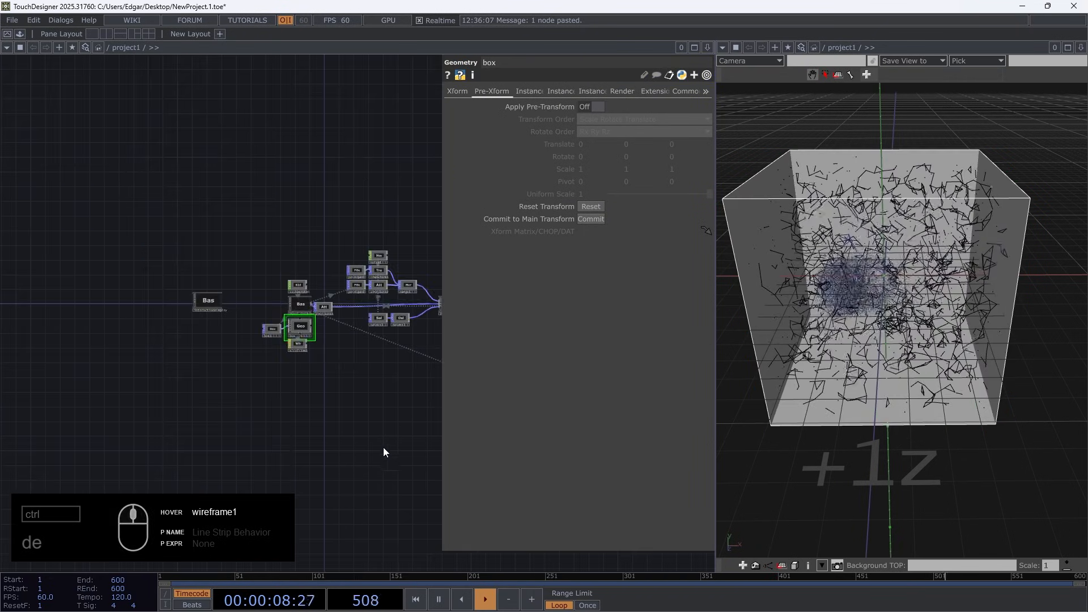
{"action": "left_click_drag", "start_coordinate": [397, 454], "coordinate": [460, 411]}
{"action": "scroll", "coordinate": [210, 276], "scroll_direction": "up", "scroll_amount": 5}
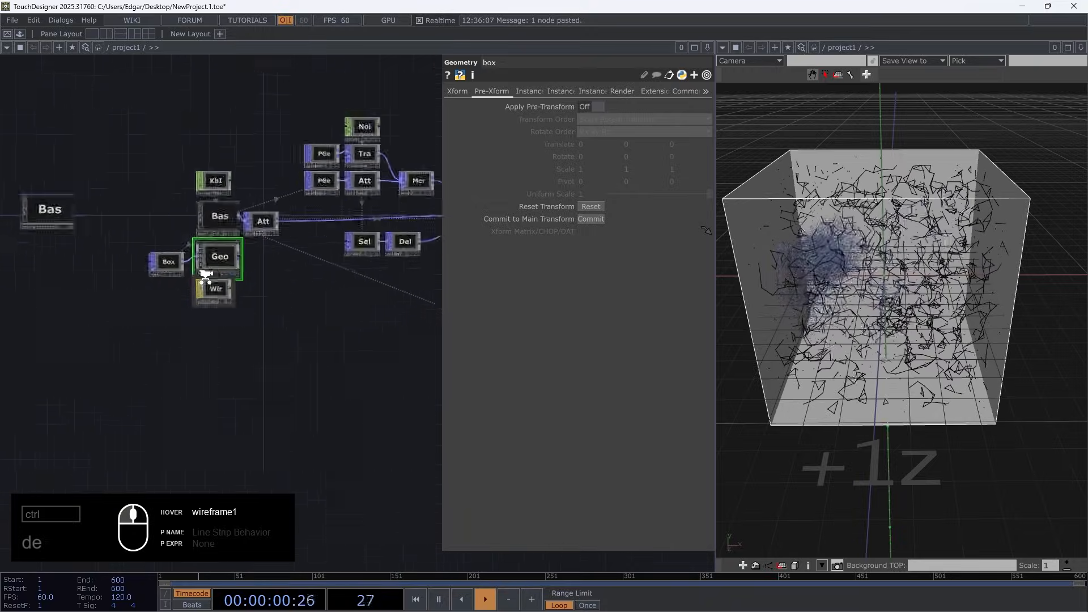
{"action": "left_click", "coordinate": [211, 276]}
{"action": "type", "text": "voxel_viz"}
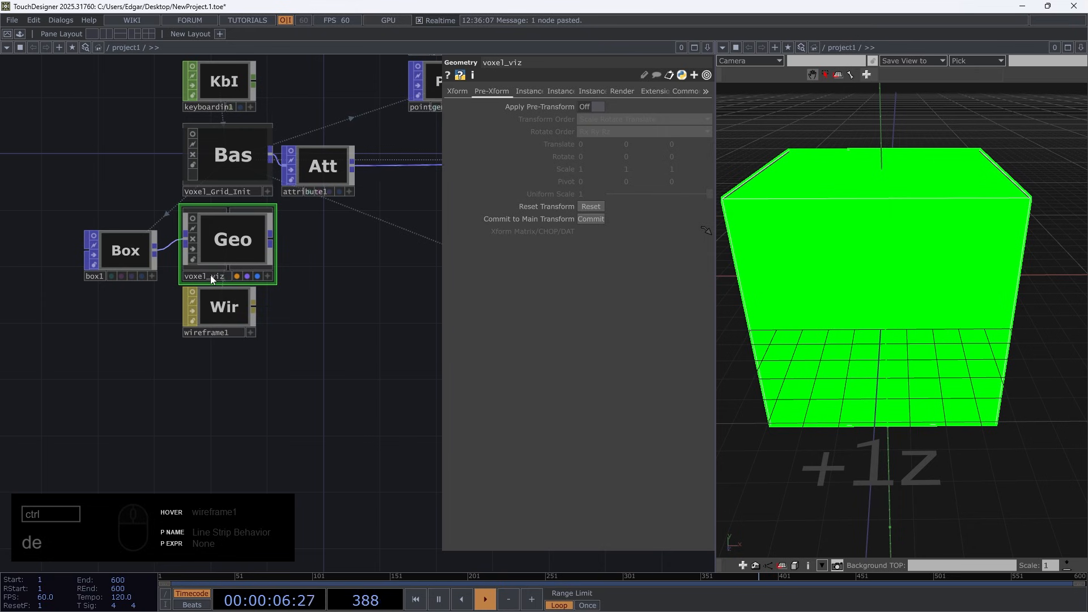
Rename geo5, the Geometry component after null1, as fluid
{"action": "scroll", "coordinate": [210, 275], "scroll_direction": "down", "scroll_amount": 5}
{"action": "left_click_drag", "start_coordinate": [298, 340], "coordinate": [100, 365]}
{"action": "scroll", "coordinate": [232, 216], "scroll_direction": "up", "scroll_amount": 10}
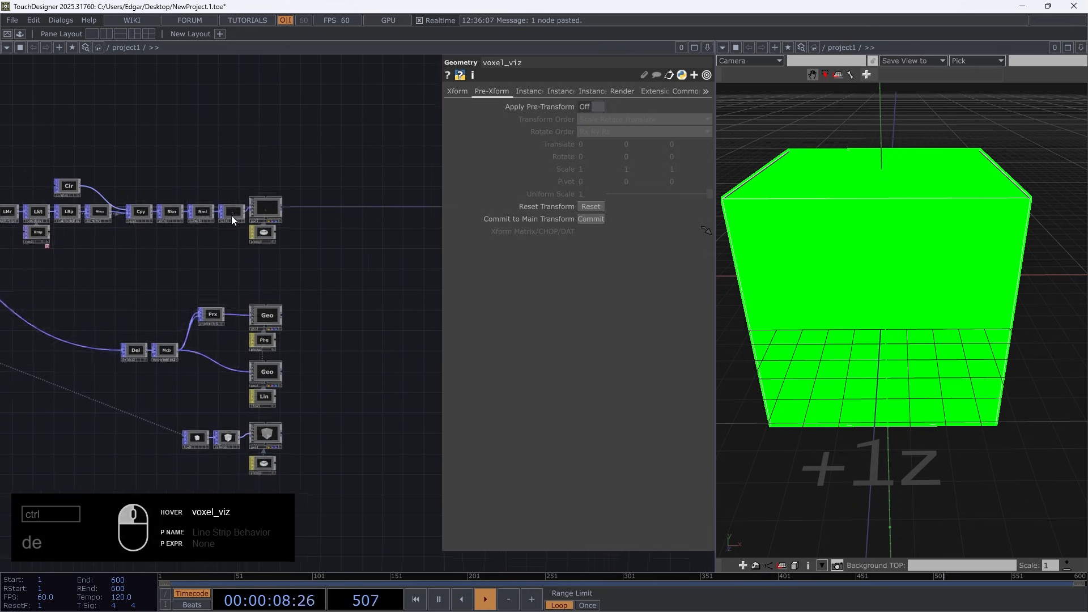
{"action": "left_click", "coordinate": [216, 254]}
{"action": "type", "text": "fluid"}
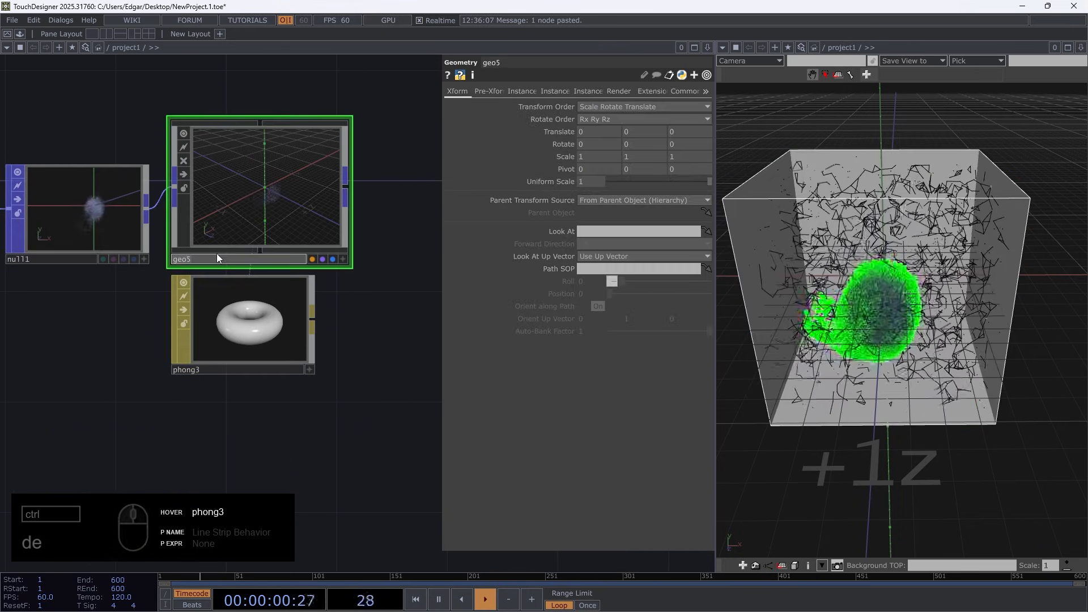
{"action": "key", "text": "Return"}
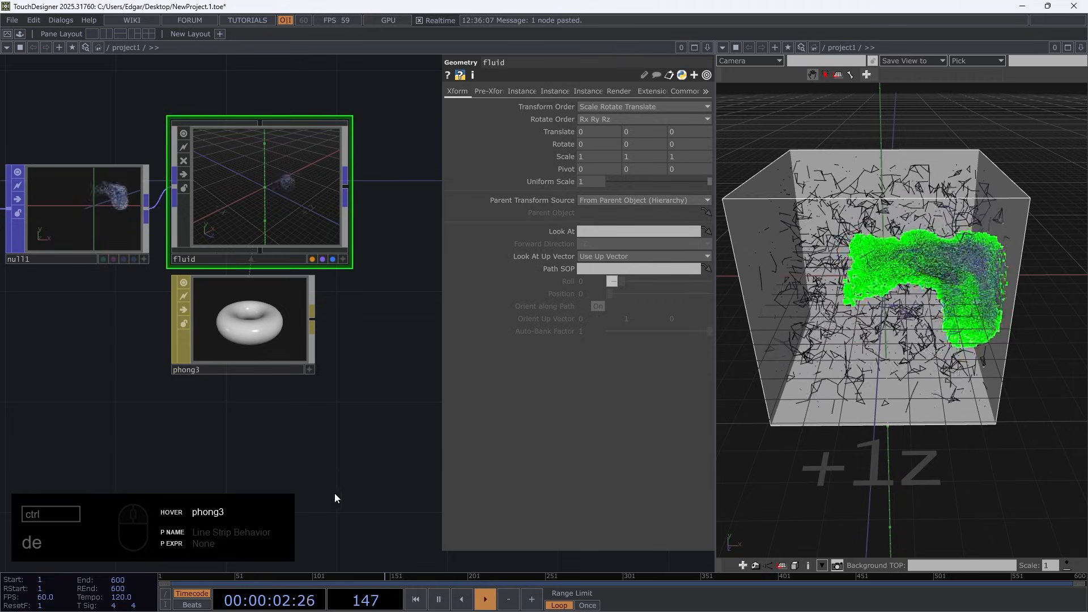
Turn on the viewer of geo2, the Geometry component fed by proximity1, and rename it as ep_prox
{"action": "left_click_drag", "start_coordinate": [336, 497], "coordinate": [315, 233]}
{"action": "scroll", "coordinate": [364, 389], "scroll_direction": "down", "scroll_amount": 4}
{"action": "left_click_drag", "start_coordinate": [363, 389], "coordinate": [362, 304]}
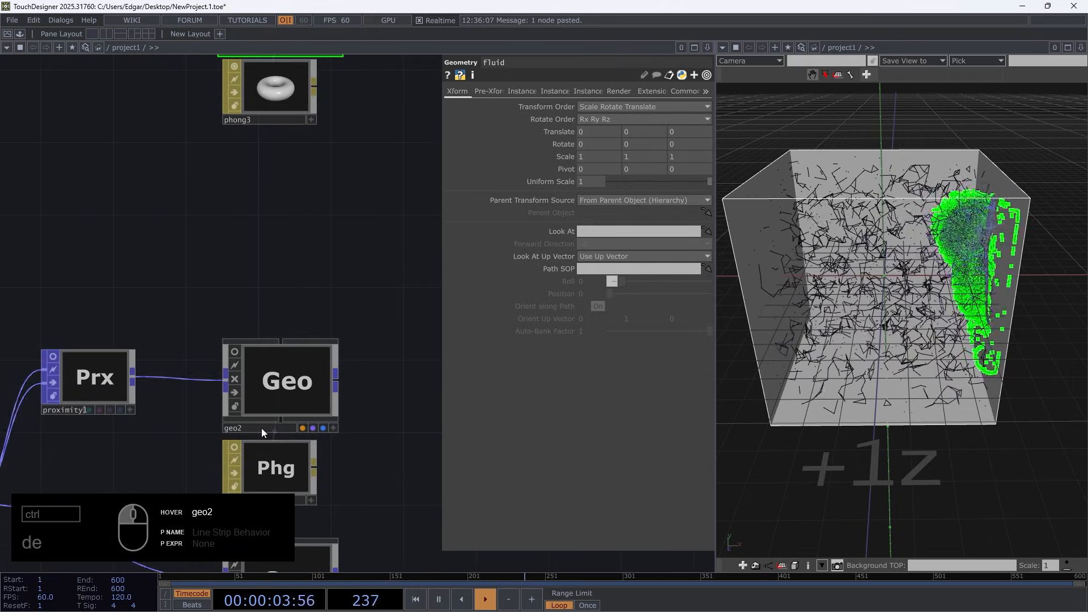
{"action": "left_click", "coordinate": [234, 352]}
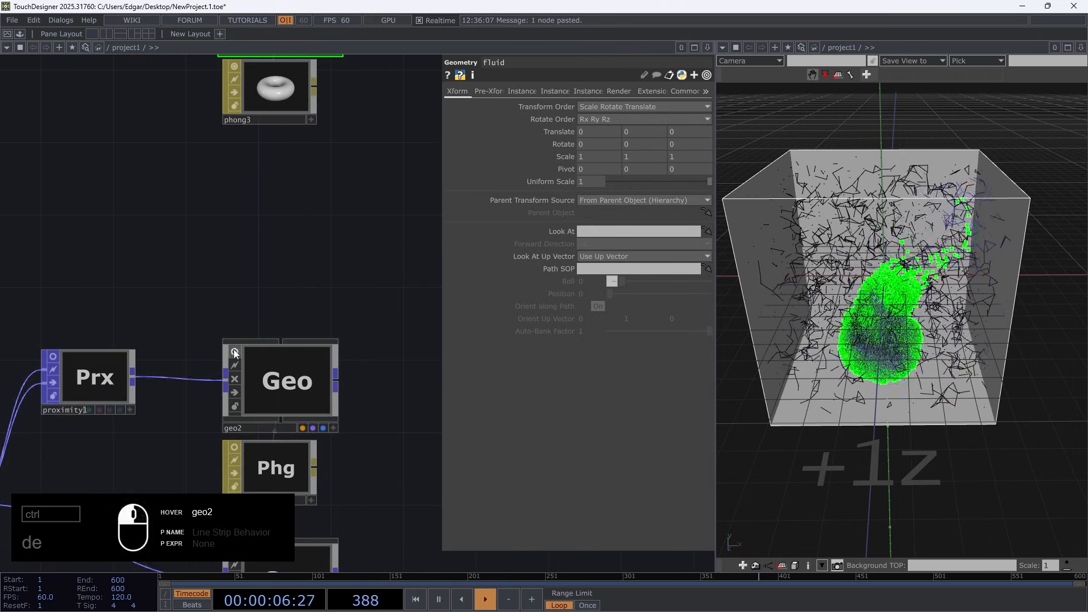
{"action": "middle_click_drag", "start_coordinate": [268, 392], "coordinate": [214, 410]}
{"action": "left_click", "coordinate": [216, 409]}
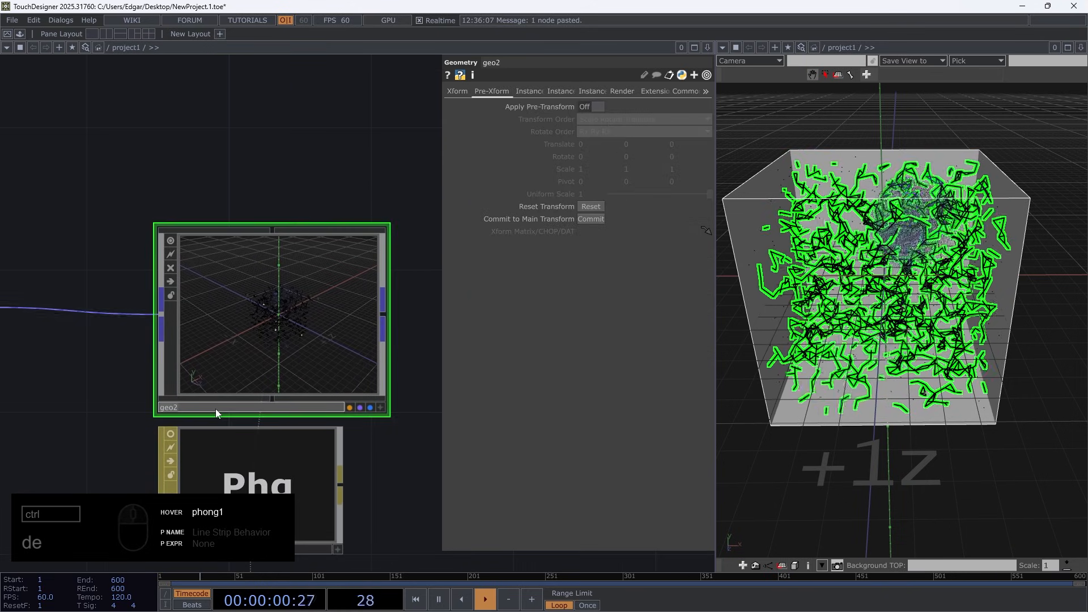
{"action": "type", "text": "ep"}
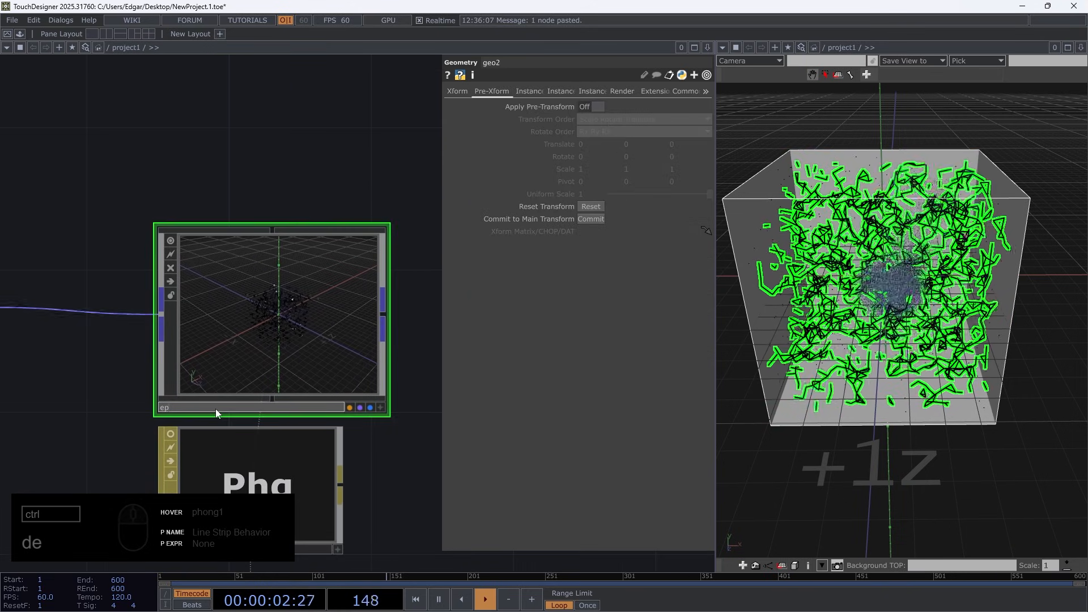
{"action": "type", "text": "_prox"}
{"action": "key", "text": "Return"}
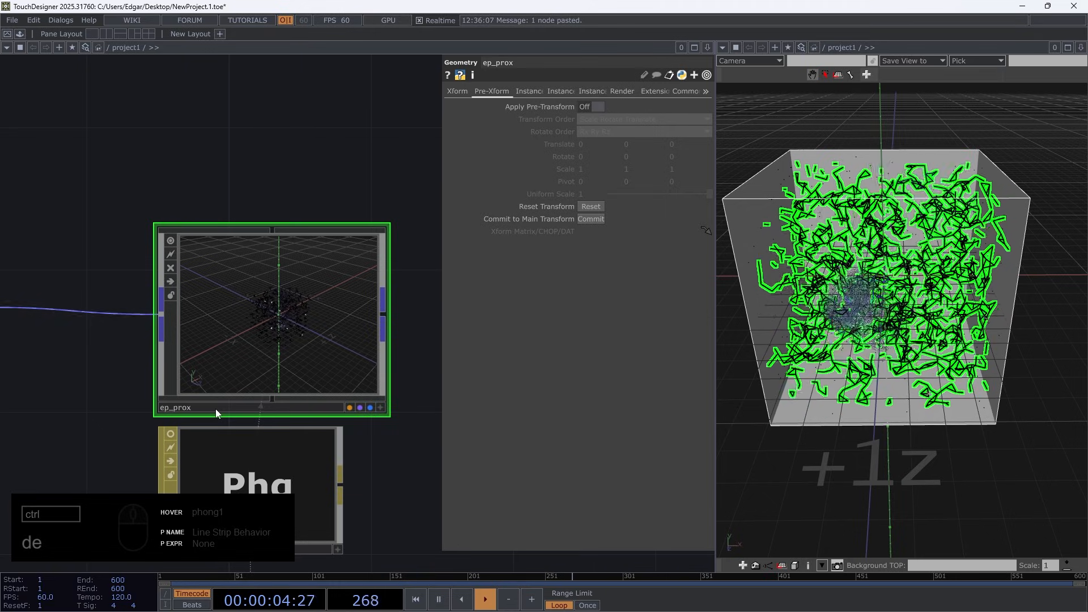
Rename geo3, the Geometry component between phong1 and line1, as ep_points
{"action": "middle_click_drag", "start_coordinate": [215, 410], "coordinate": [179, 389]}
{"action": "scroll", "coordinate": [179, 389], "scroll_direction": "up", "scroll_amount": 3}
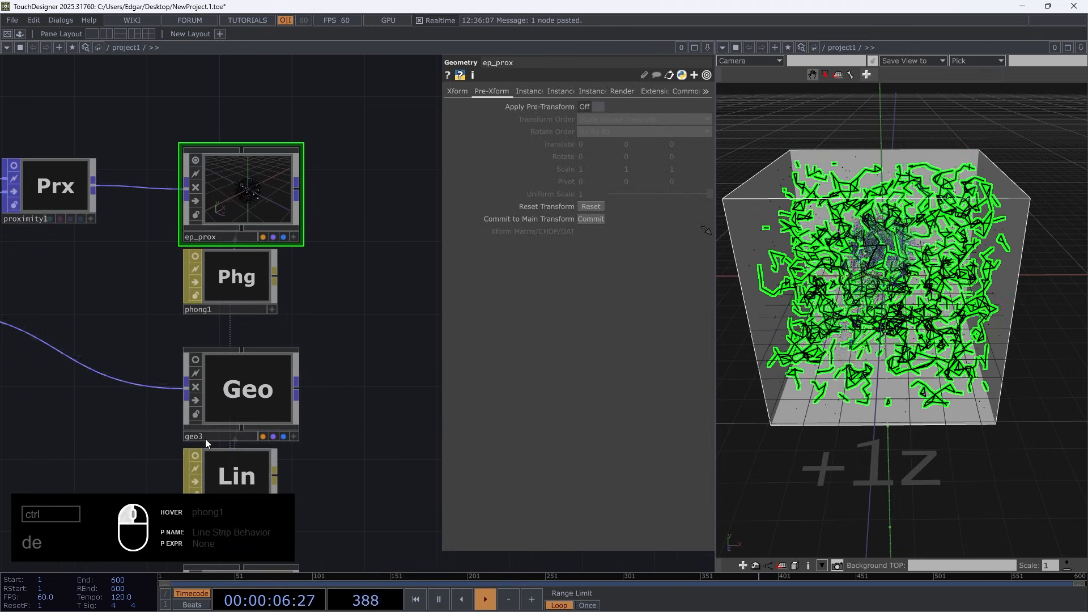
{"action": "left_click", "coordinate": [205, 439]}
{"action": "type", "text": "ep_points"}
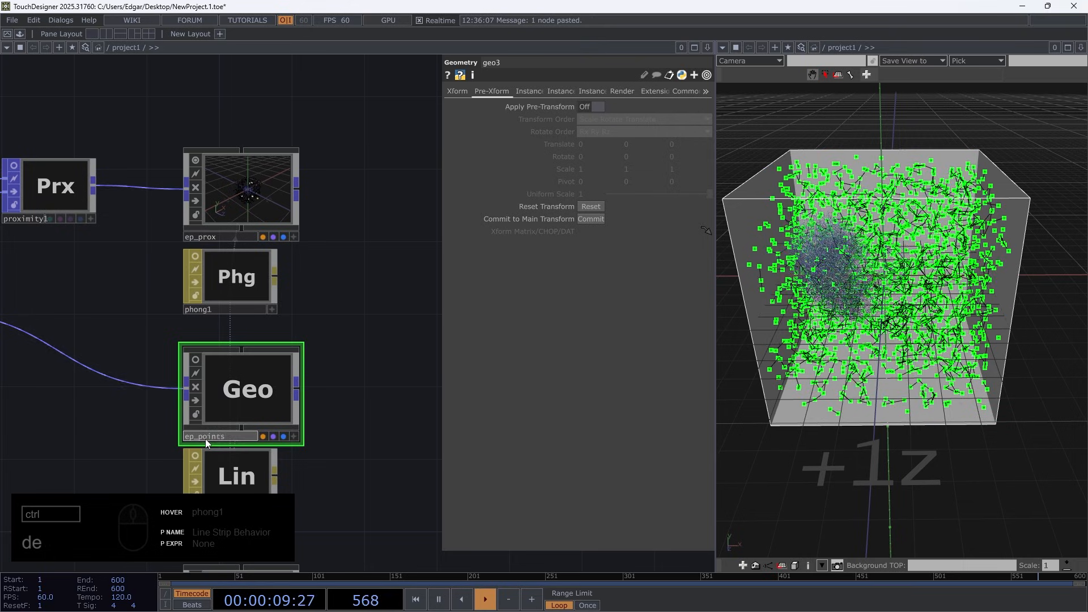
{"action": "key", "text": "Return"}
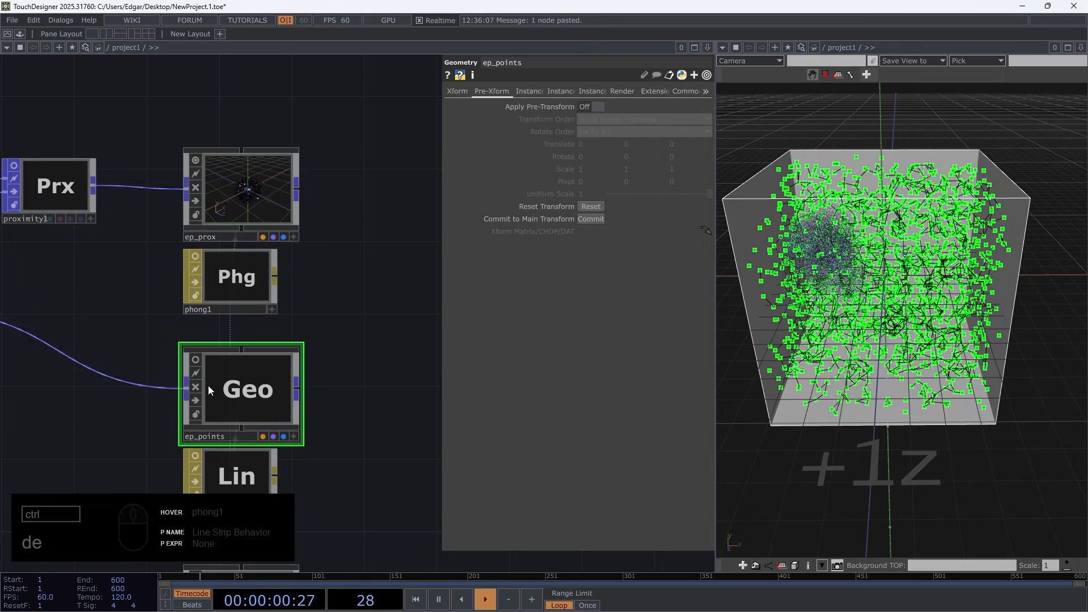
Rename geo4, the Geometry component fed by delete4, as box and turn off its viewer
{"action": "scroll", "coordinate": [226, 391], "scroll_direction": "up", "scroll_amount": 6}
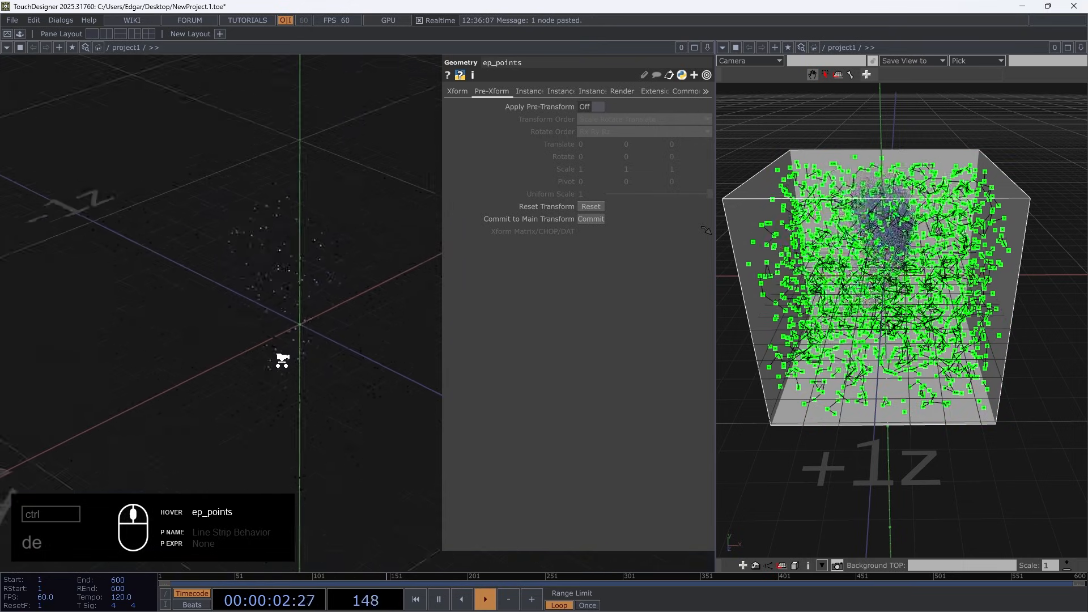
{"action": "scroll", "coordinate": [279, 360], "scroll_direction": "down", "scroll_amount": 6}
{"action": "left_click_drag", "start_coordinate": [352, 358], "coordinate": [333, 174]}
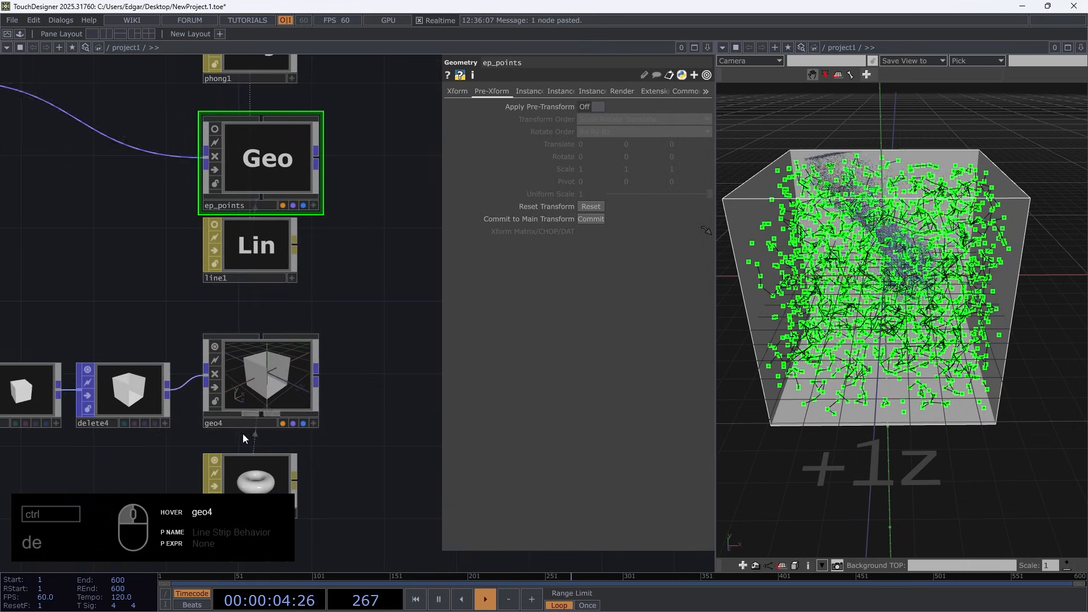
{"action": "left_click", "coordinate": [247, 423]}
{"action": "type", "text": "box"}
{"action": "key", "text": "Return"}
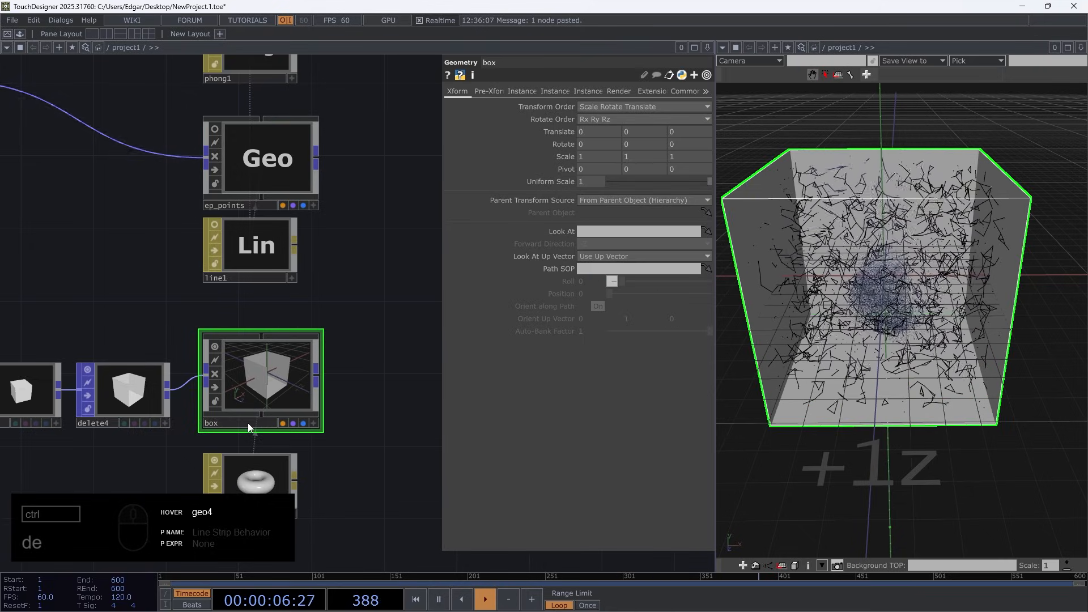
{"action": "left_click", "coordinate": [215, 347]}
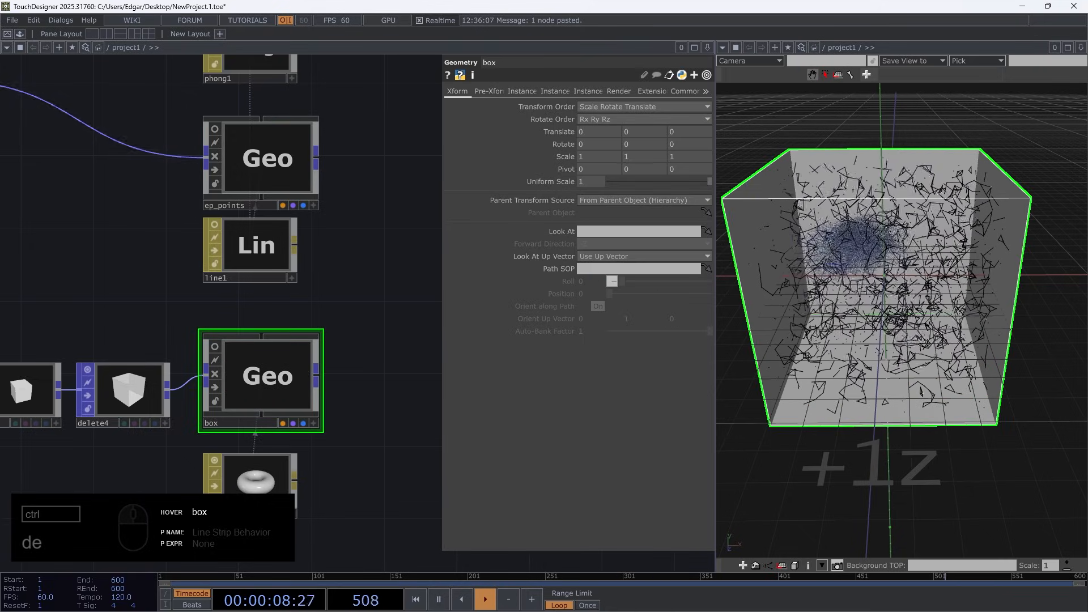
Switch to the Cosmic_fluid project and examine how its render, render pass and depth nodes connect to the compositing chain
{"action": "scroll", "coordinate": [282, 313], "scroll_direction": "down", "scroll_amount": 1}
{"action": "scroll", "coordinate": [282, 313], "scroll_direction": "down", "scroll_amount": 5}
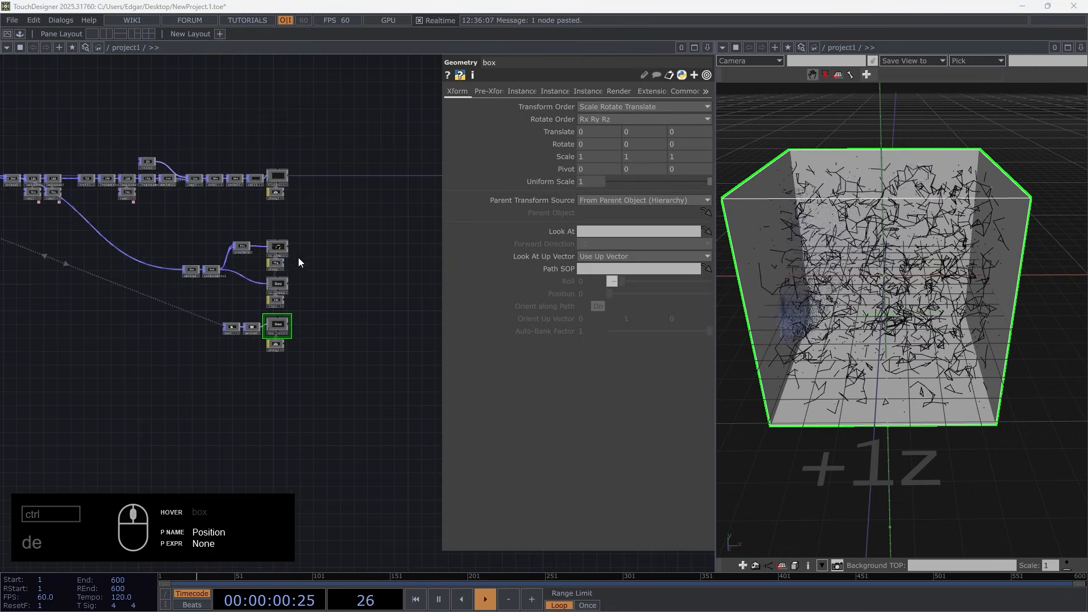
{"action": "scroll", "coordinate": [298, 257], "scroll_direction": "up", "scroll_amount": 5}
{"action": "left_click_drag", "start_coordinate": [289, 339], "coordinate": [148, 558]}
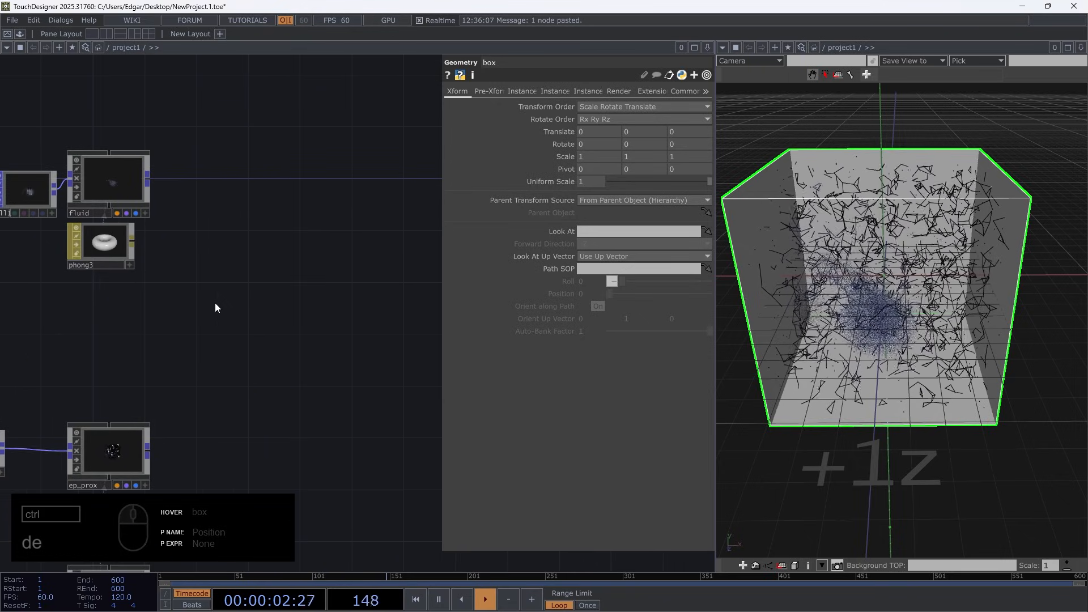
{"action": "scroll", "coordinate": [296, 345], "scroll_direction": "down", "scroll_amount": 2}
{"action": "left_click_drag", "start_coordinate": [267, 297], "coordinate": [289, 374]}
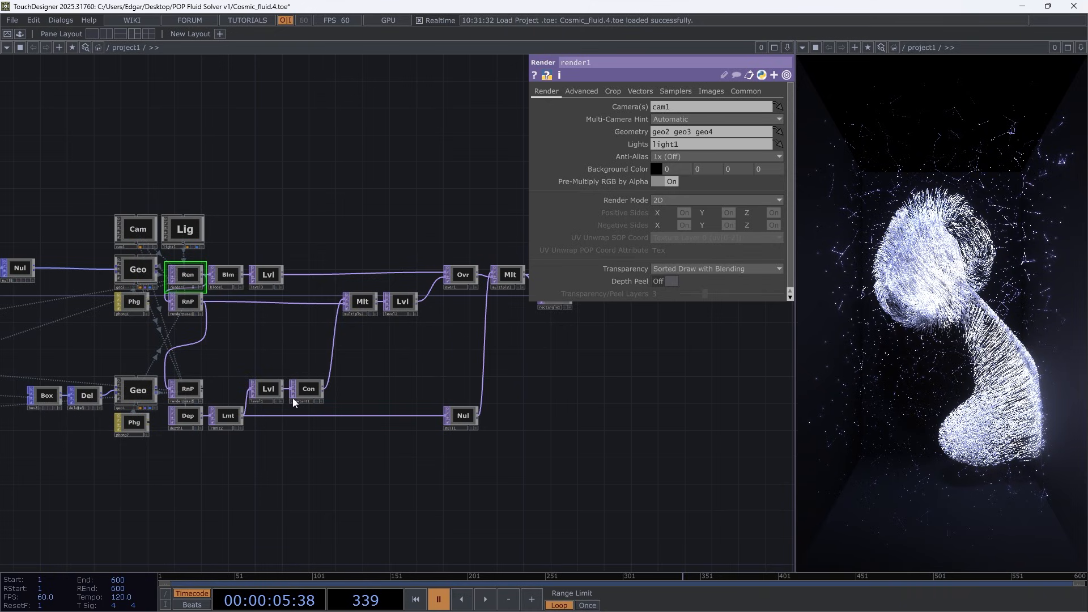
{"action": "scroll", "coordinate": [230, 323], "scroll_direction": "up", "scroll_amount": 3}
{"action": "scroll", "coordinate": [175, 287], "scroll_direction": "down", "scroll_amount": 3}
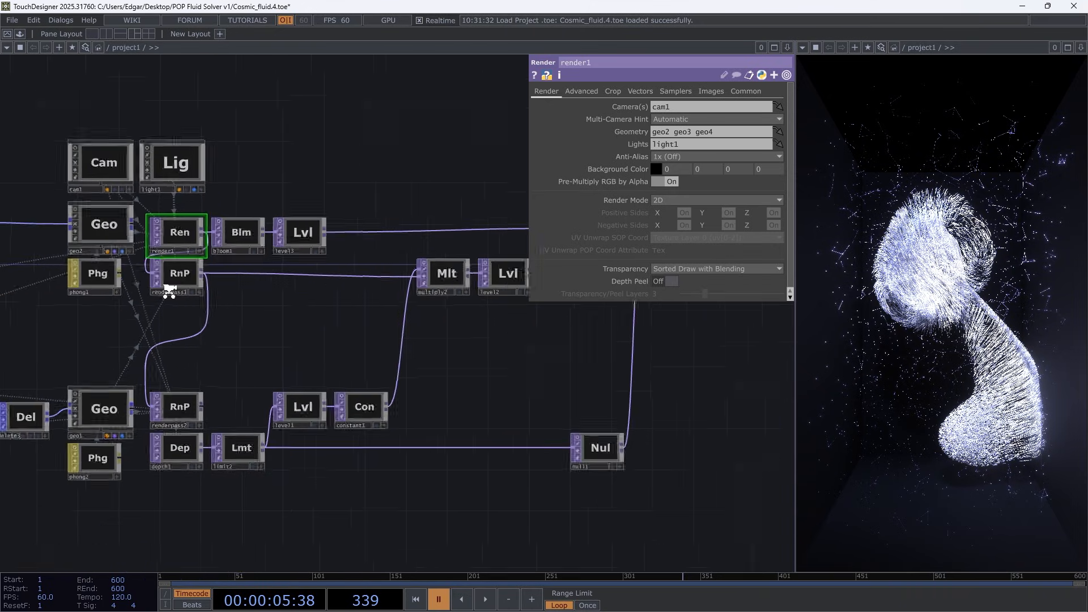
{"action": "scroll", "coordinate": [303, 359], "scroll_direction": "up", "scroll_amount": 3}
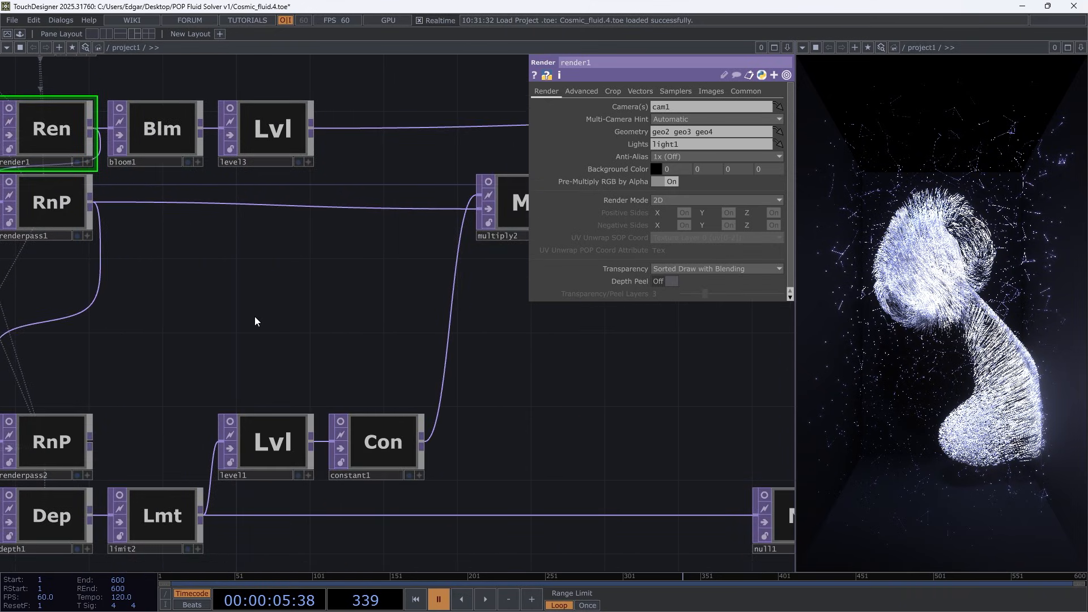
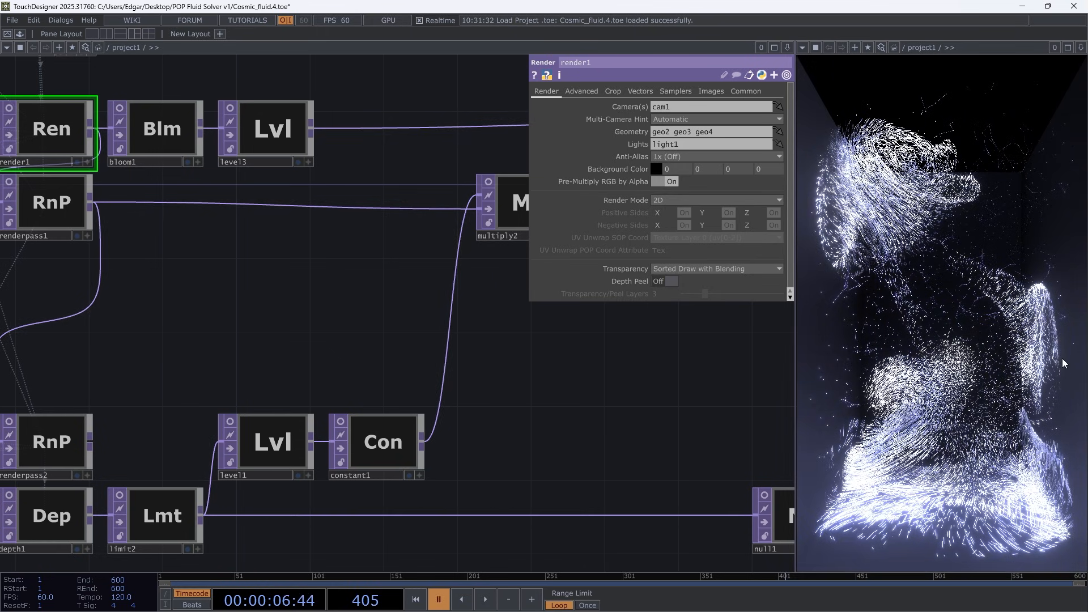
Play and pause the Cosmic_fluid timeline to examine the particle output alongside the render1 settings
{"action": "key", "text": "space"}
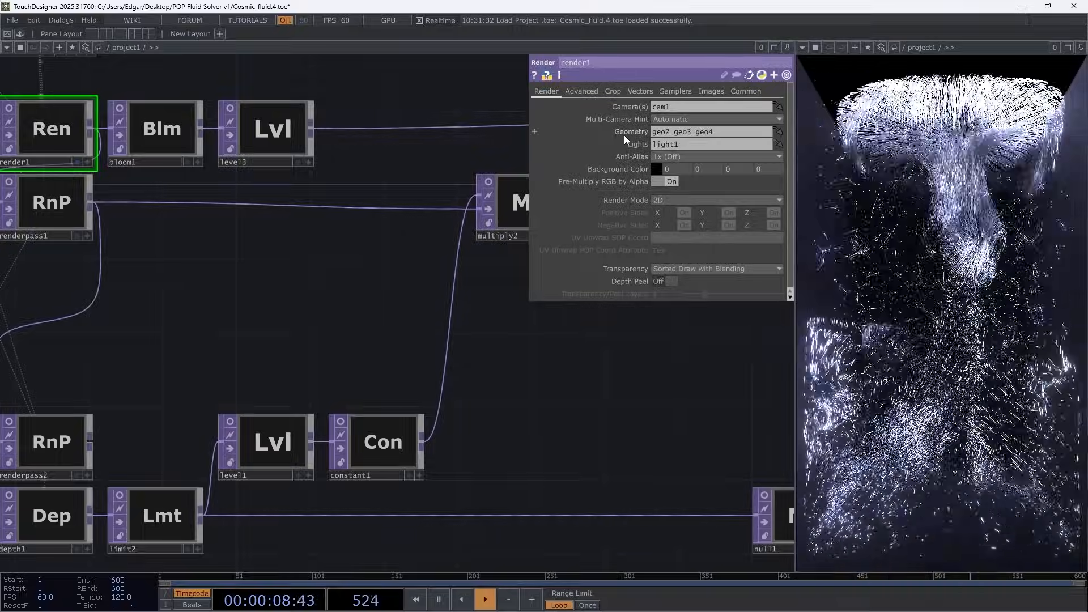
{"action": "key", "text": "space"}
{"action": "key", "text": "space"}
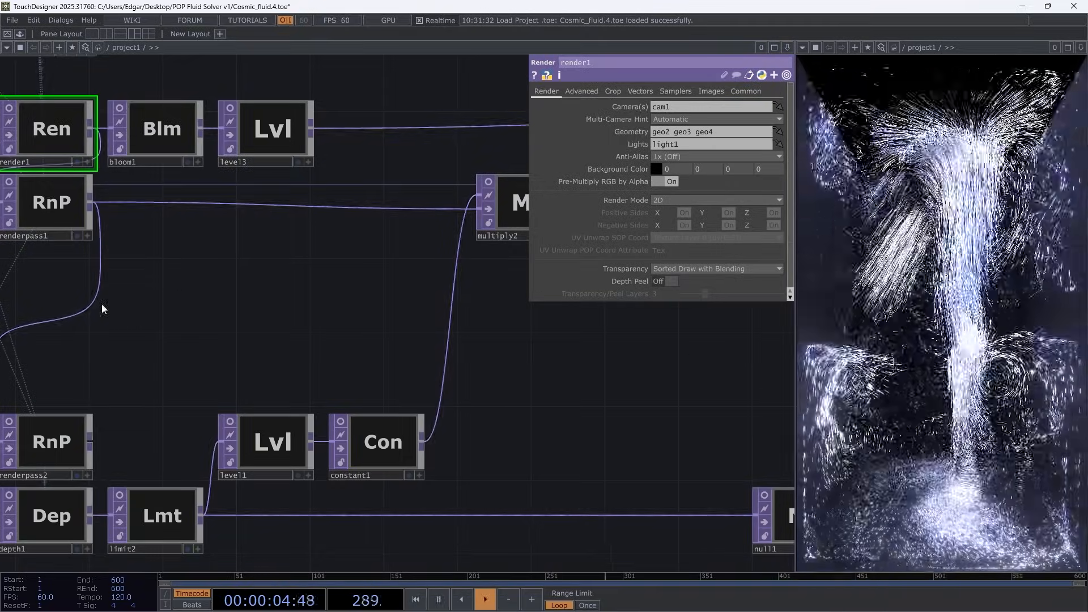
{"action": "key", "text": "space"}
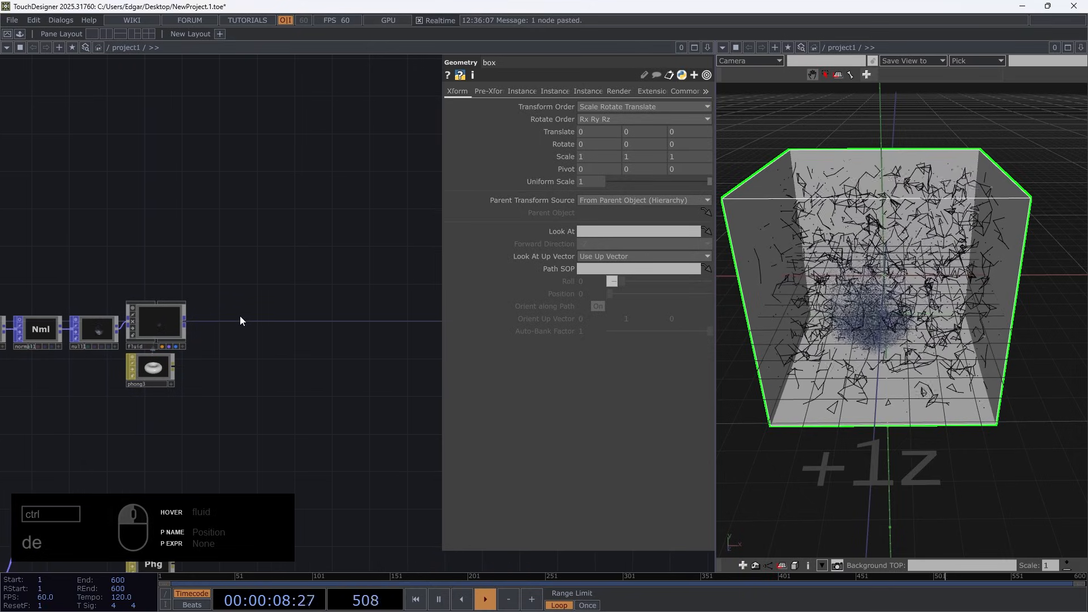
In the NewProject network, add a Camera component, align it above the fluid geometry and turn off its display flag
{"action": "double_click", "coordinate": [239, 315]}
{"action": "type", "text": "ca"}
{"action": "left_click", "coordinate": [39, 167]}
{"action": "left_click", "coordinate": [47, 239]}
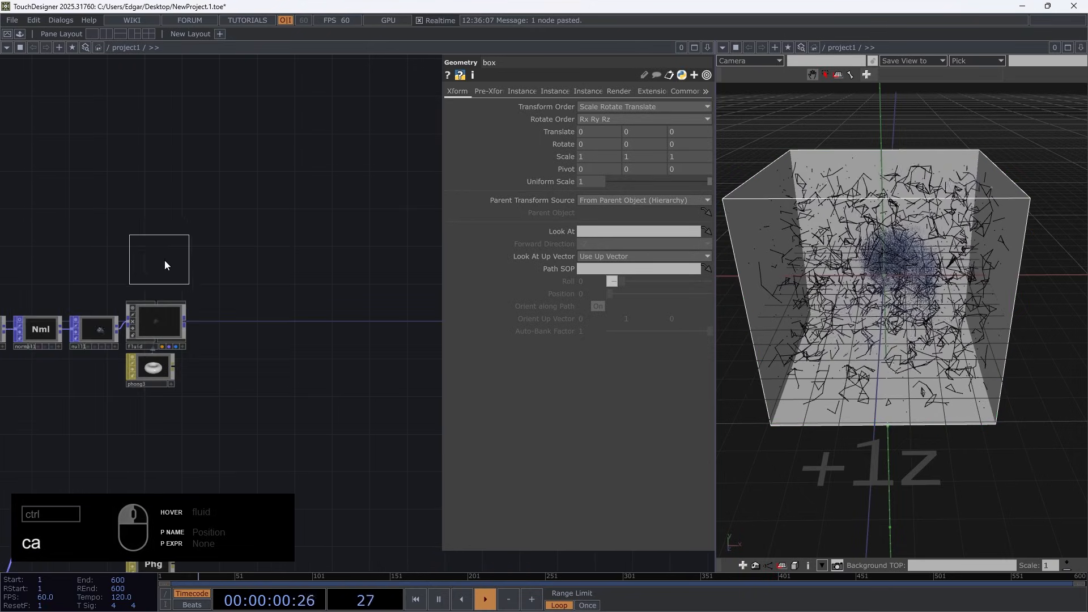
{"action": "left_click", "coordinate": [165, 264]}
{"action": "scroll", "coordinate": [136, 295], "scroll_direction": "up", "scroll_amount": 3}
{"action": "scroll", "coordinate": [134, 299], "scroll_direction": "up", "scroll_amount": 1}
{"action": "key", "text": "ctrl+a"}
{"action": "left_click", "coordinate": [116, 285]}
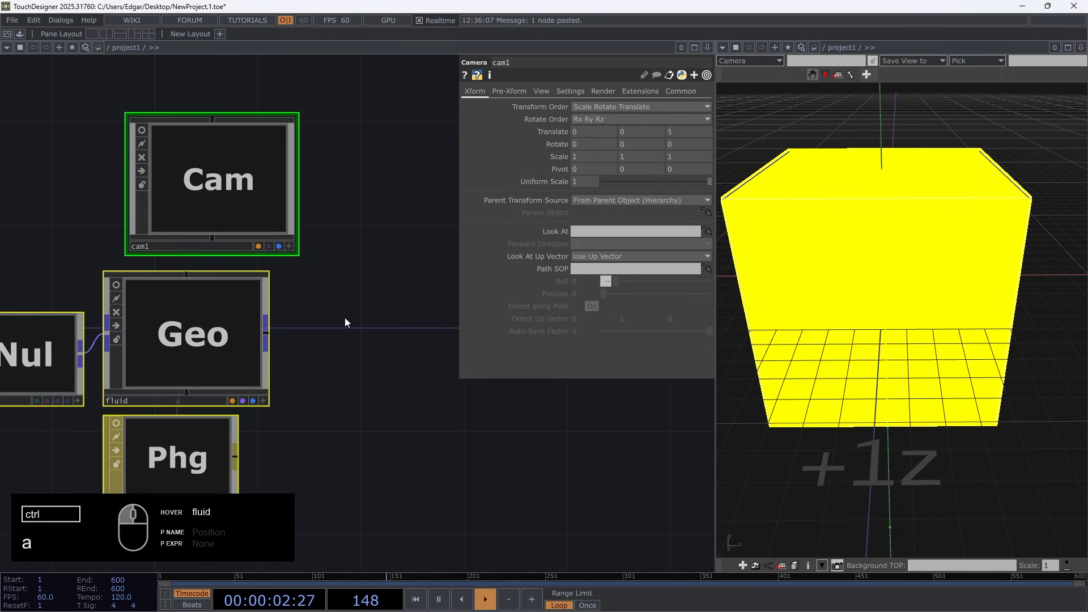
{"action": "left_click", "coordinate": [345, 319]}
{"action": "left_click_drag", "start_coordinate": [277, 213], "coordinate": [255, 214]}
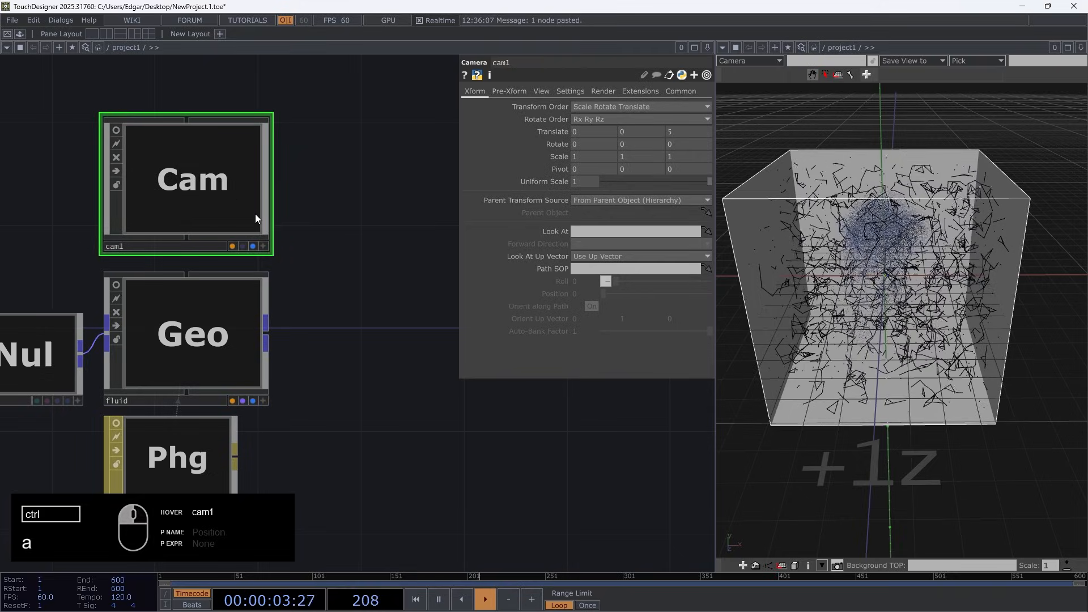
{"action": "left_click", "coordinate": [254, 246]}
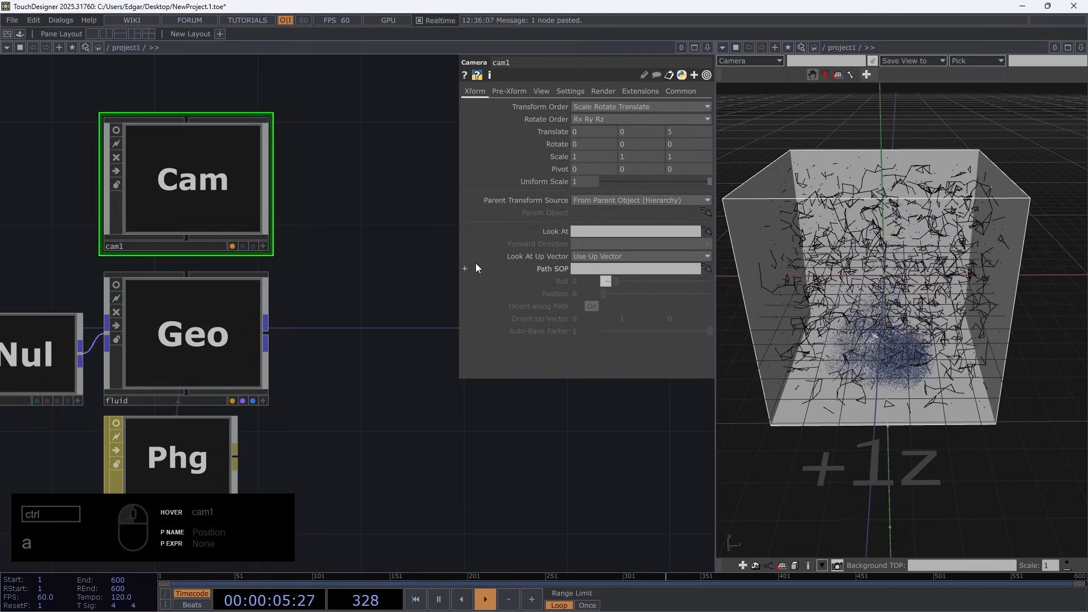
Close the geometry viewer pane and add a Light component beside cam1 with its display flag and viewer off
{"action": "left_click", "coordinate": [1081, 48]}
{"action": "left_click", "coordinate": [1000, 129]}
{"action": "double_click", "coordinate": [393, 225]}
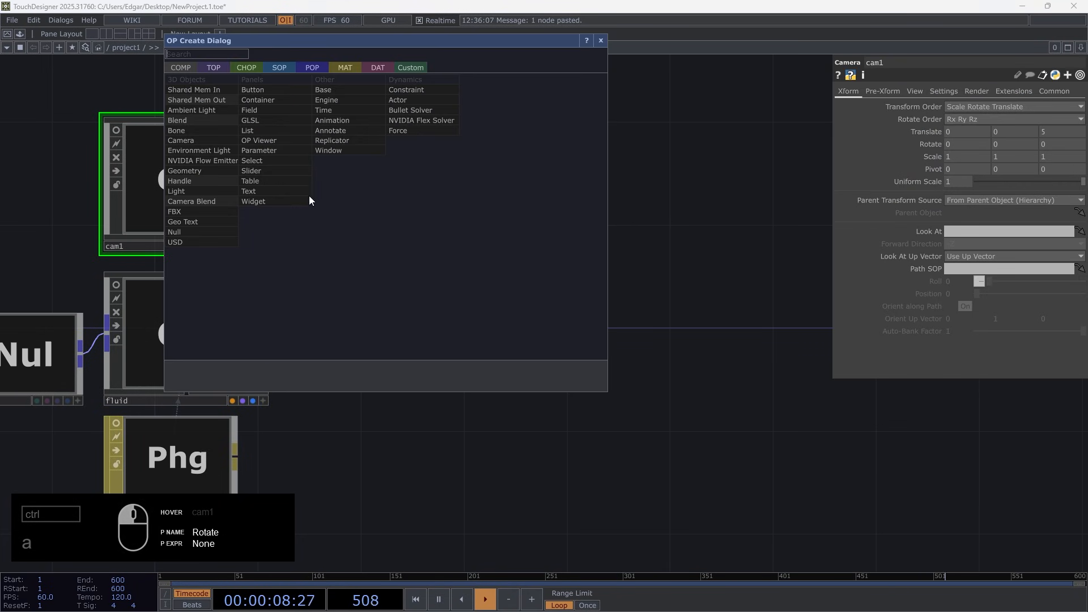
{"action": "left_click", "coordinate": [206, 189]}
{"action": "left_click", "coordinate": [374, 191]}
{"action": "left_click", "coordinate": [434, 246]}
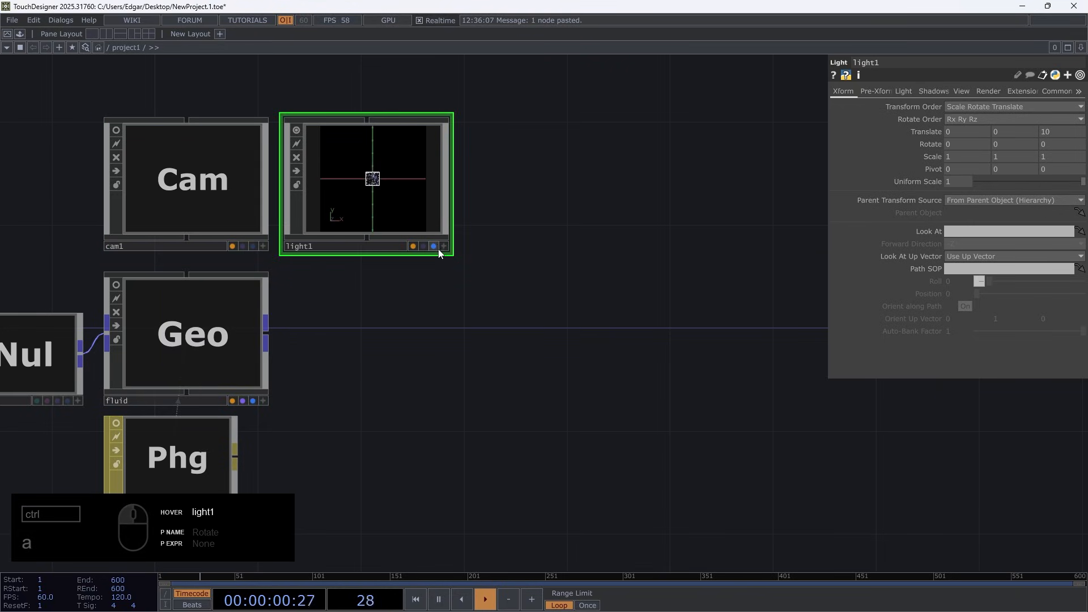
{"action": "left_click", "coordinate": [296, 131]}
Add a Render TOP beneath light1, beside the fluid geometry
{"action": "double_click", "coordinate": [345, 320]}
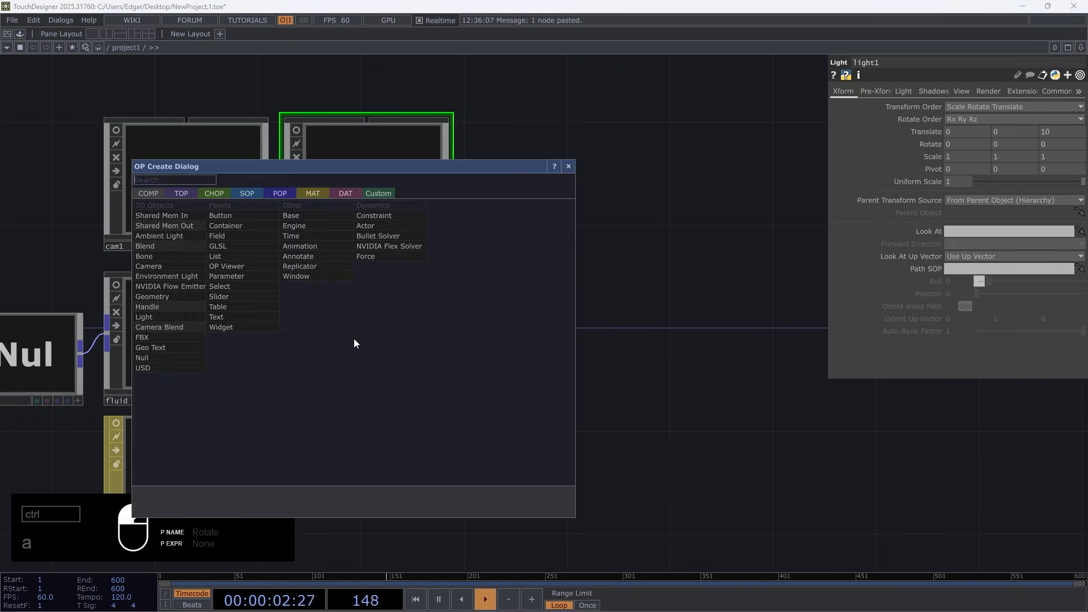
{"action": "type", "text": "ren"}
{"action": "left_click", "coordinate": [183, 194]}
{"action": "left_click", "coordinate": [376, 347]}
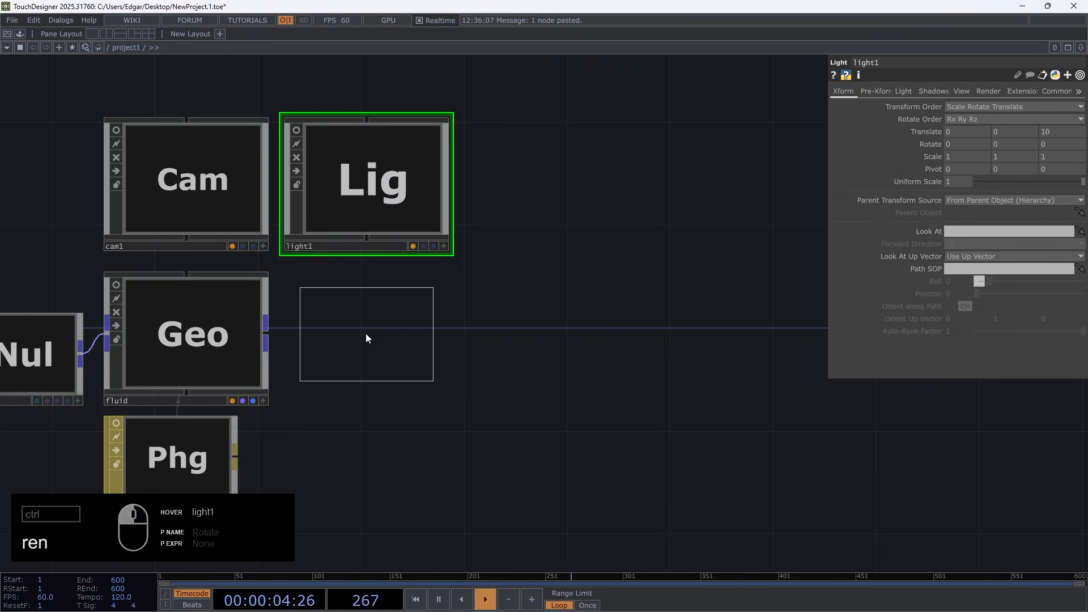
{"action": "left_click", "coordinate": [358, 355]}
{"action": "scroll", "coordinate": [354, 390], "scroll_direction": "up", "scroll_amount": 3}
{"action": "scroll", "coordinate": [368, 379], "scroll_direction": "down", "scroll_amount": 3}
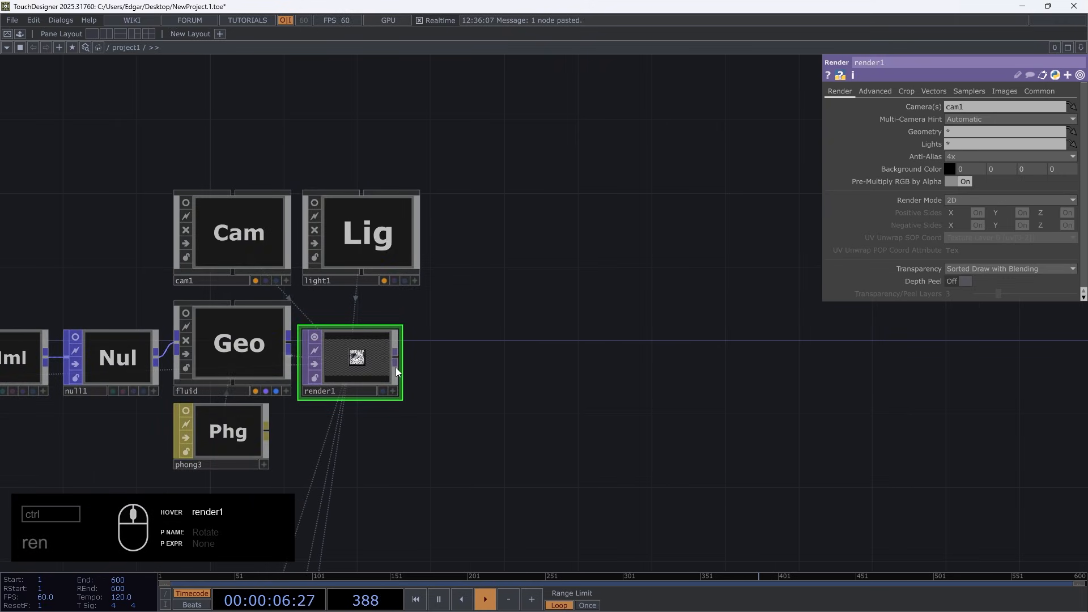
Connect a new Transform TOP to render1's output and enable Comp Over Background Color on it
{"action": "left_click", "coordinate": [396, 362]}
{"action": "type", "text": "tr"}
{"action": "left_click", "coordinate": [489, 466]}
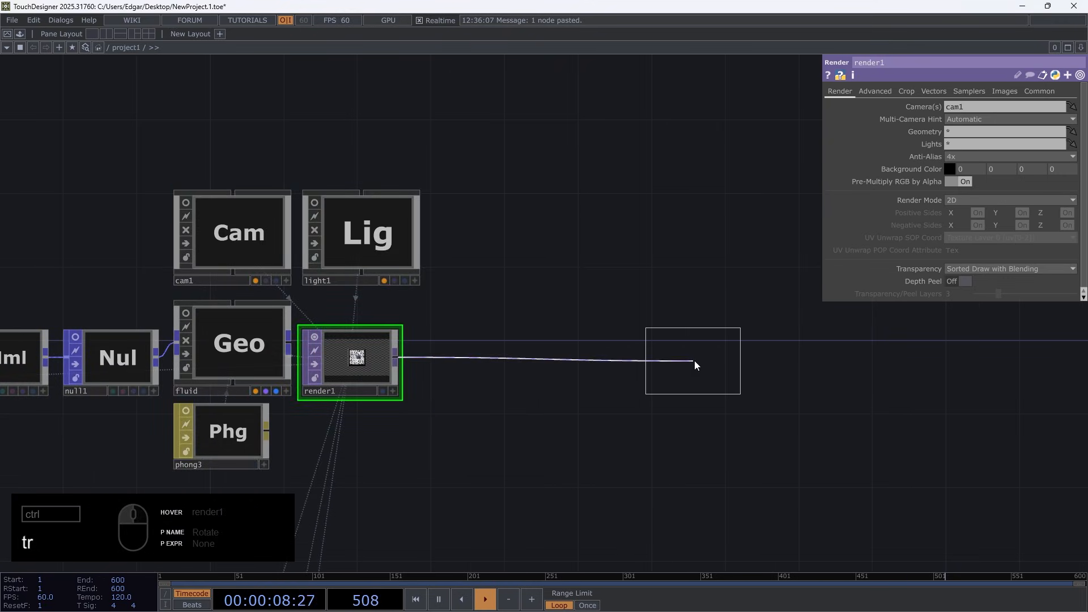
{"action": "left_click", "coordinate": [695, 365]}
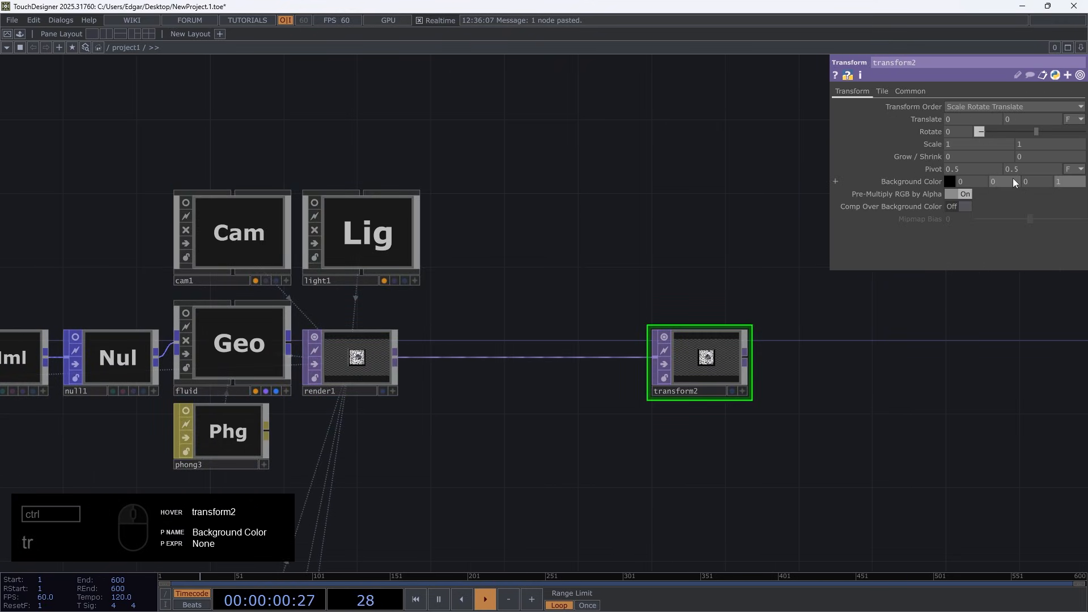
{"action": "left_click", "coordinate": [964, 207]}
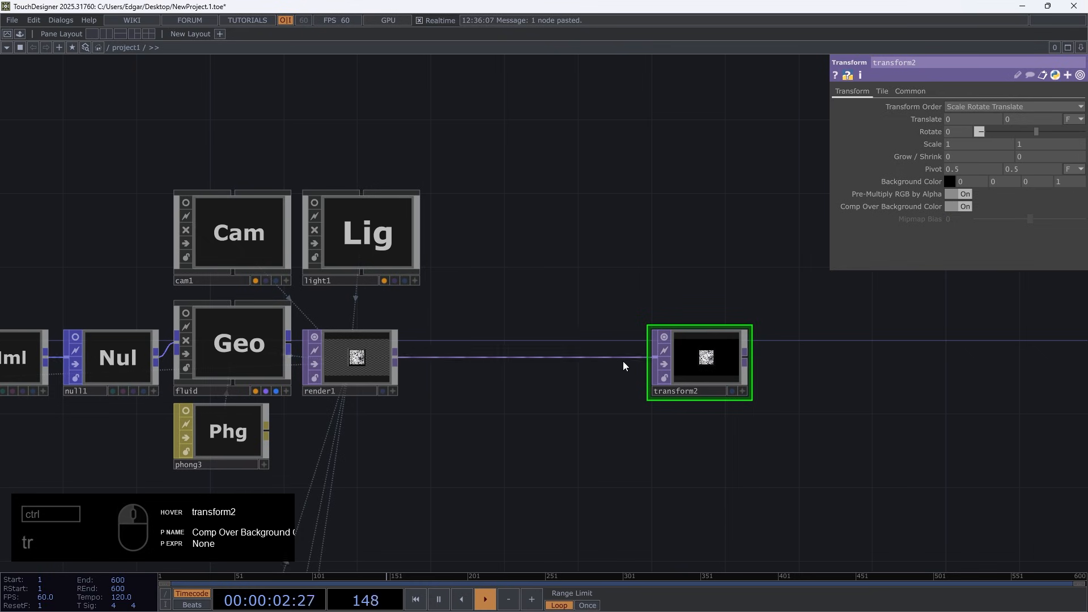
Turn on transform2's display flag and split the workspace side by side with a TOP Viewer in the second pane
{"action": "left_click", "coordinate": [732, 391]}
{"action": "left_click_drag", "start_coordinate": [368, 90], "coordinate": [206, 124]}
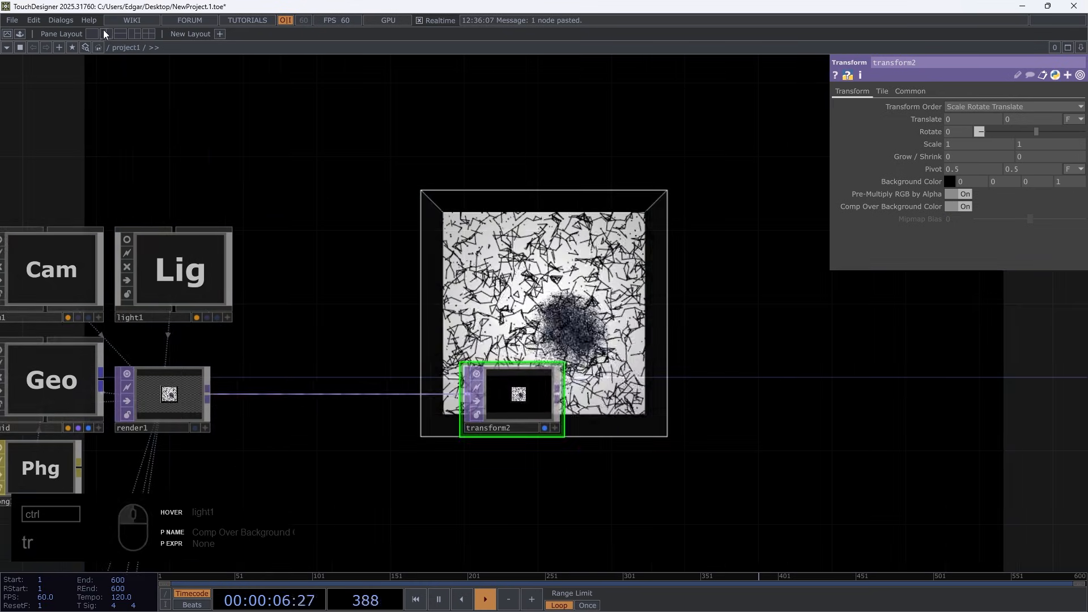
{"action": "key", "text": "alt+bracketleft"}
{"action": "left_click", "coordinate": [552, 48]}
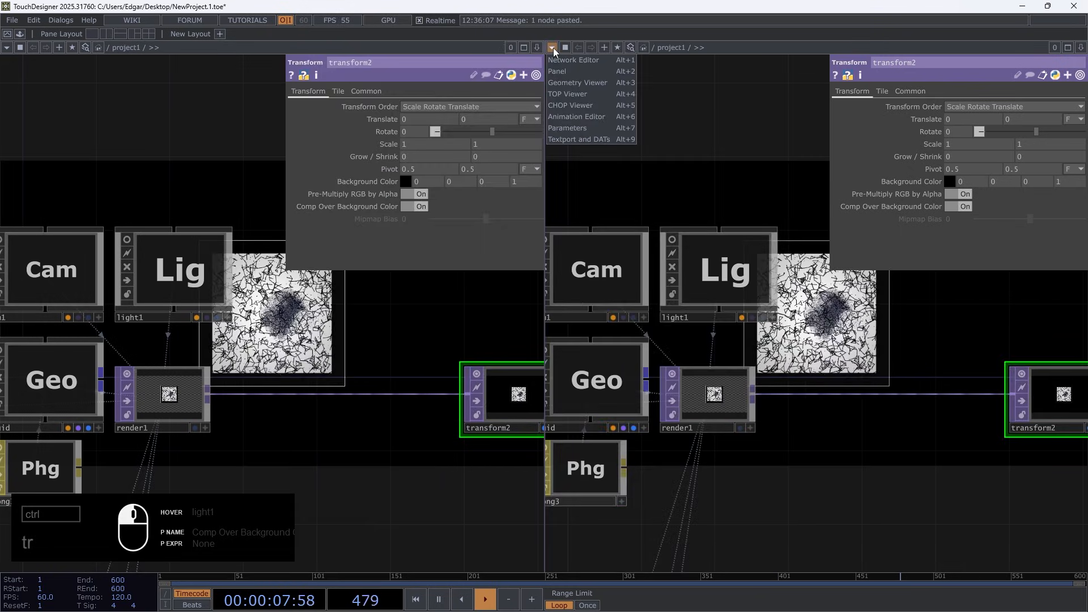
{"action": "left_click", "coordinate": [562, 94]}
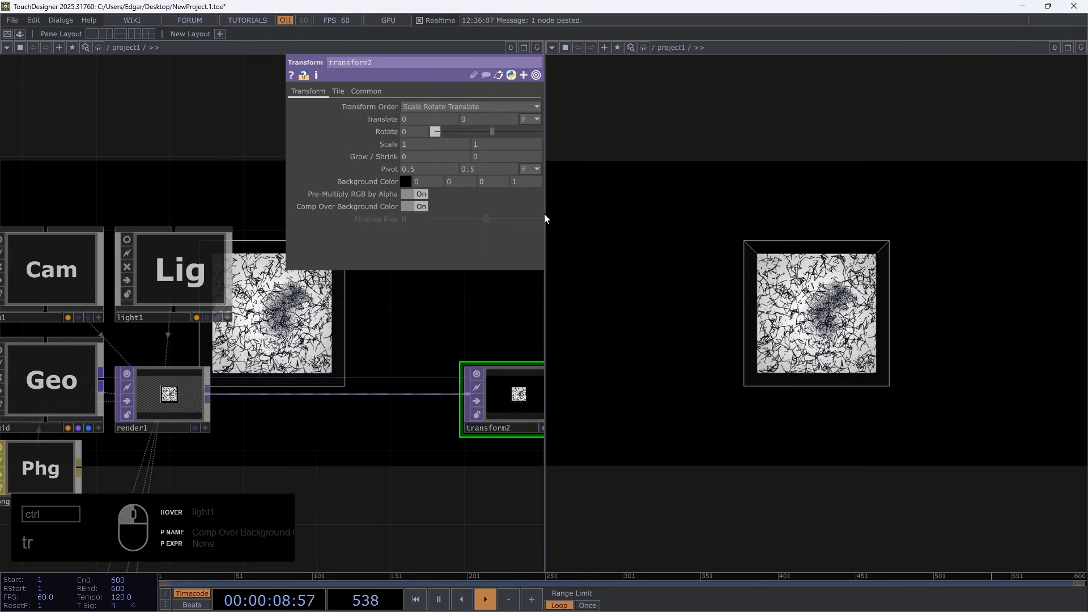
Set render1's resolution to 1080 by 1920
{"action": "left_click", "coordinate": [164, 411]}
{"action": "left_click", "coordinate": [488, 93]}
{"action": "left_click_drag", "start_coordinate": [428, 108], "coordinate": [301, 111]}
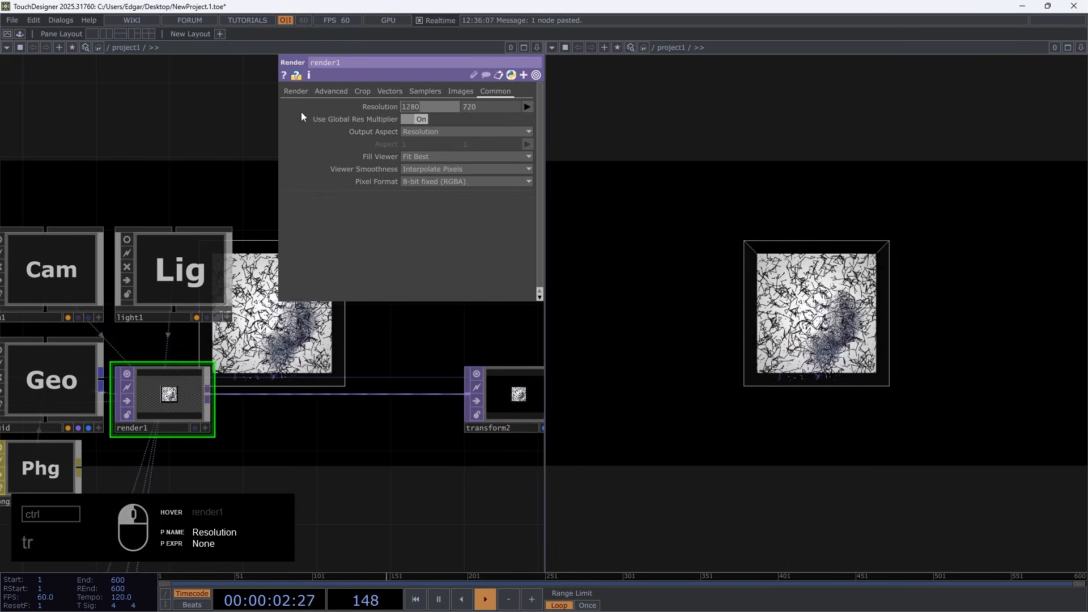
{"action": "type", "text": "1080"}
{"action": "key", "text": "Tab"}
{"action": "type", "text": "1920"}
{"action": "key", "text": "Return"}
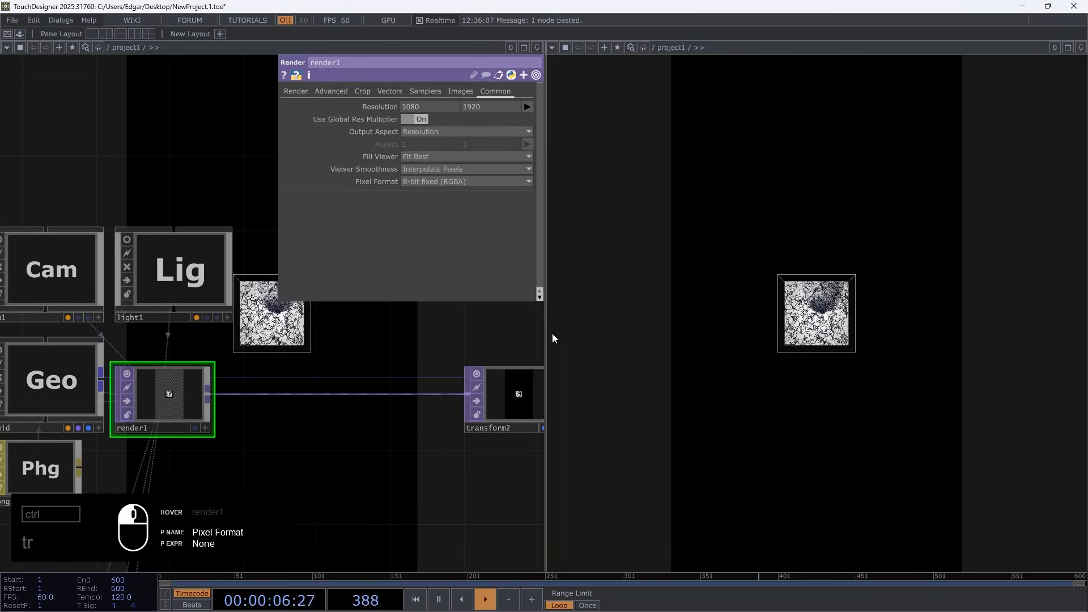
Widen the network pane until the TOP viewer fits the portrait image, and turn off Backdrop TOPs in the network
{"action": "left_click_drag", "start_coordinate": [545, 334], "coordinate": [789, 347]}
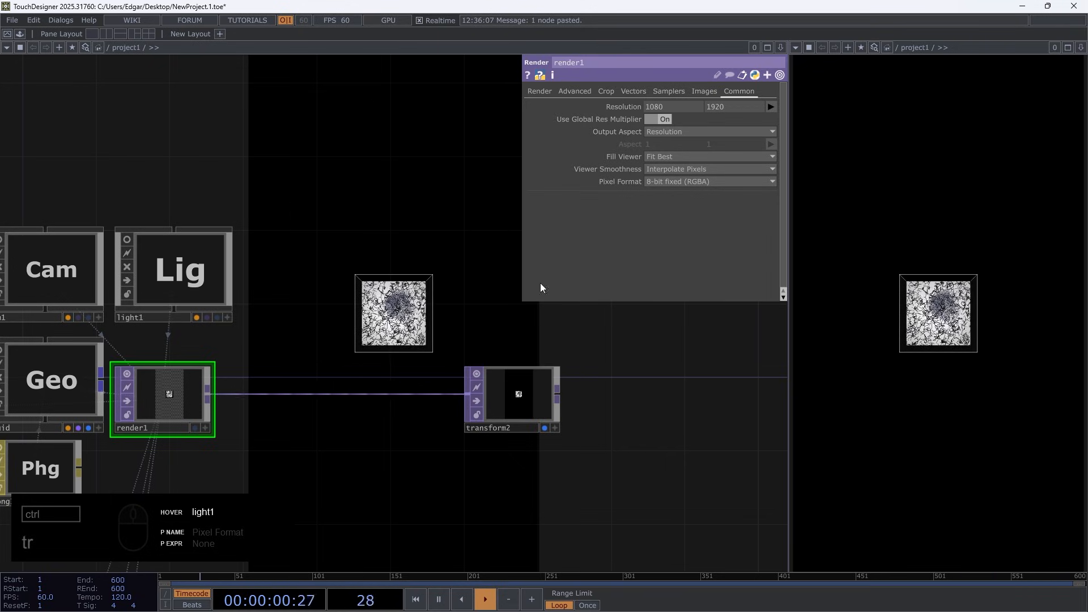
{"action": "left_click_drag", "start_coordinate": [327, 232], "coordinate": [326, 257]}
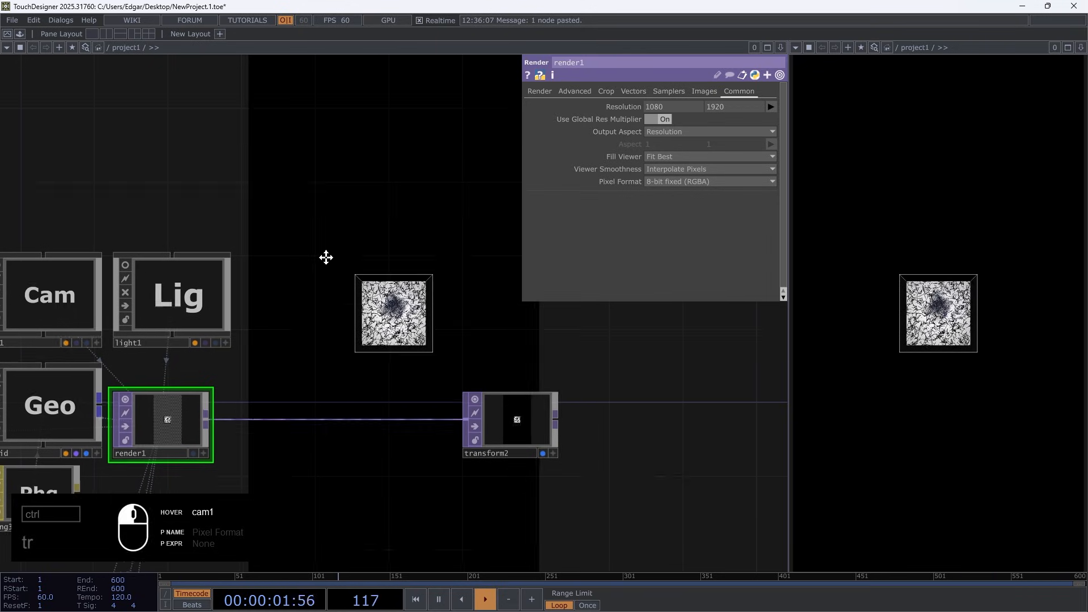
{"action": "right_click", "coordinate": [294, 203]}
{"action": "mouse_move", "coordinate": [336, 239]}
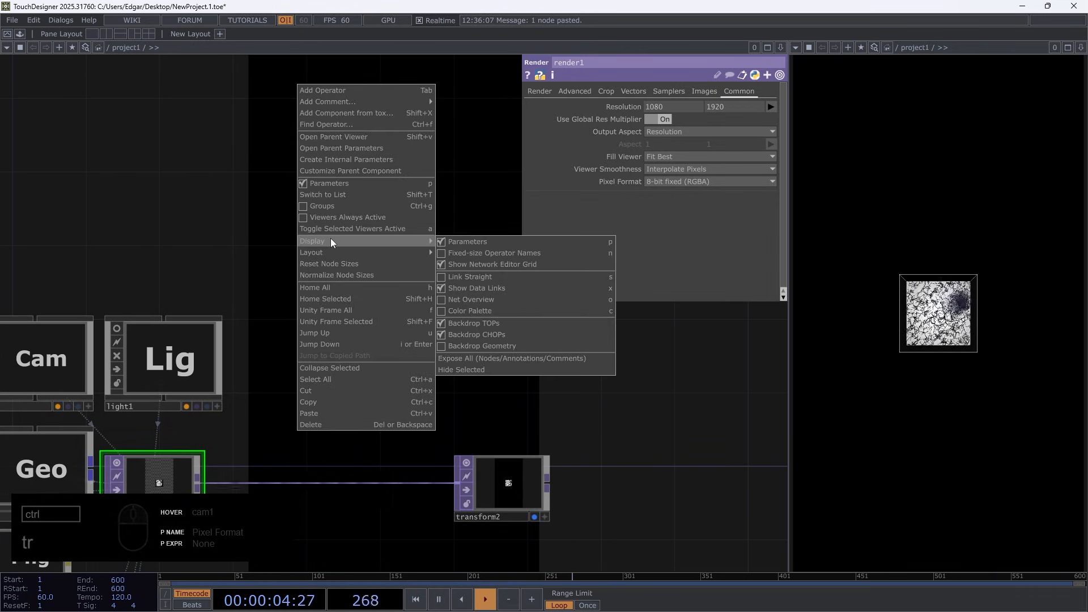
{"action": "right_click", "coordinate": [243, 230]}
{"action": "mouse_move", "coordinate": [307, 266]}
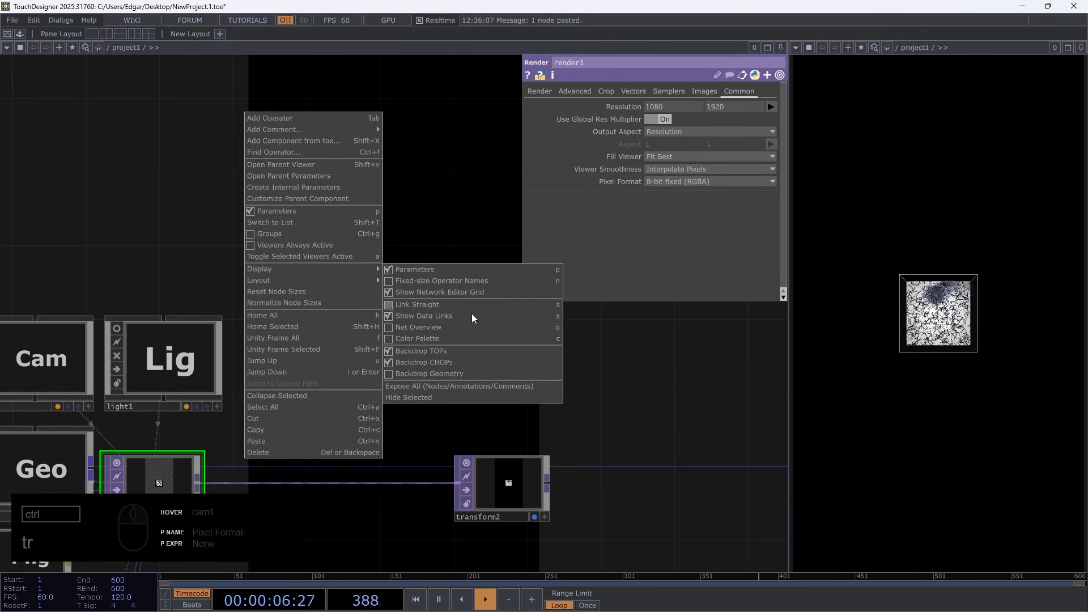
{"action": "left_click", "coordinate": [462, 358]}
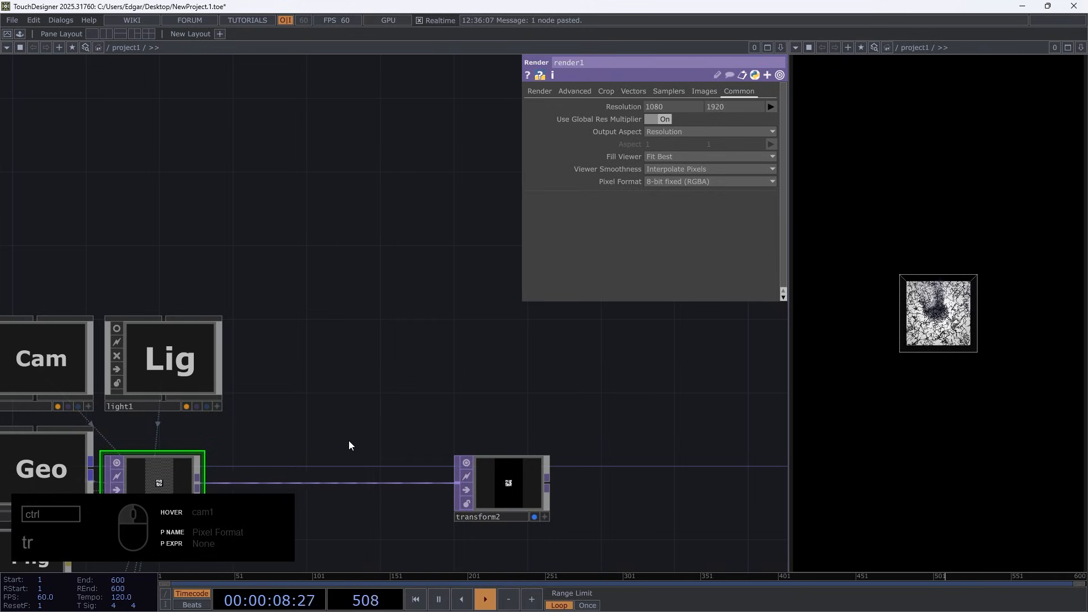
{"action": "left_click_drag", "start_coordinate": [320, 391], "coordinate": [468, 186]}
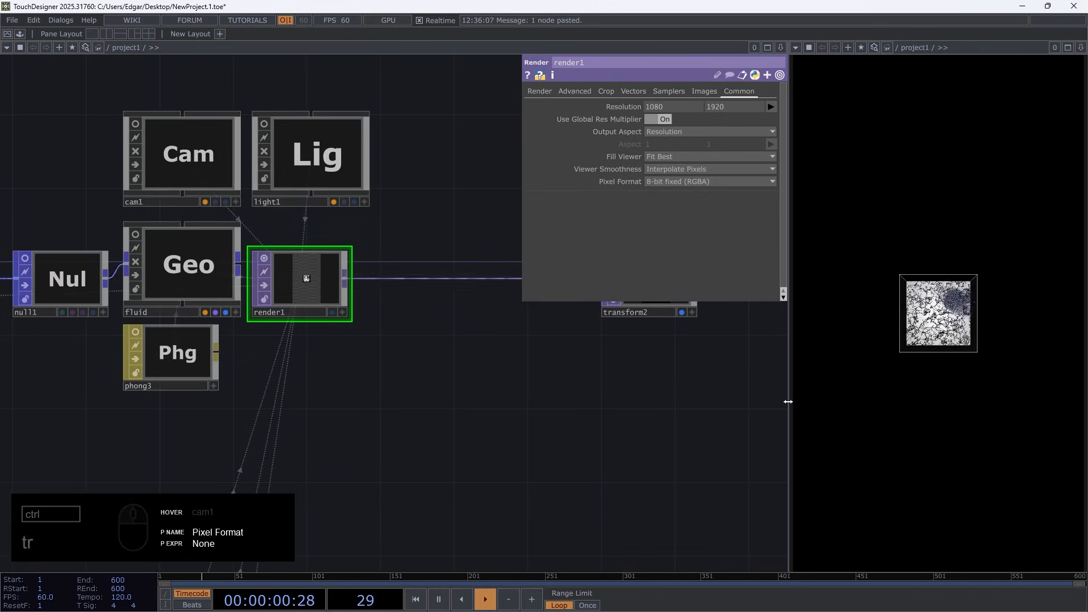
{"action": "left_click_drag", "start_coordinate": [788, 402], "coordinate": [797, 409]}
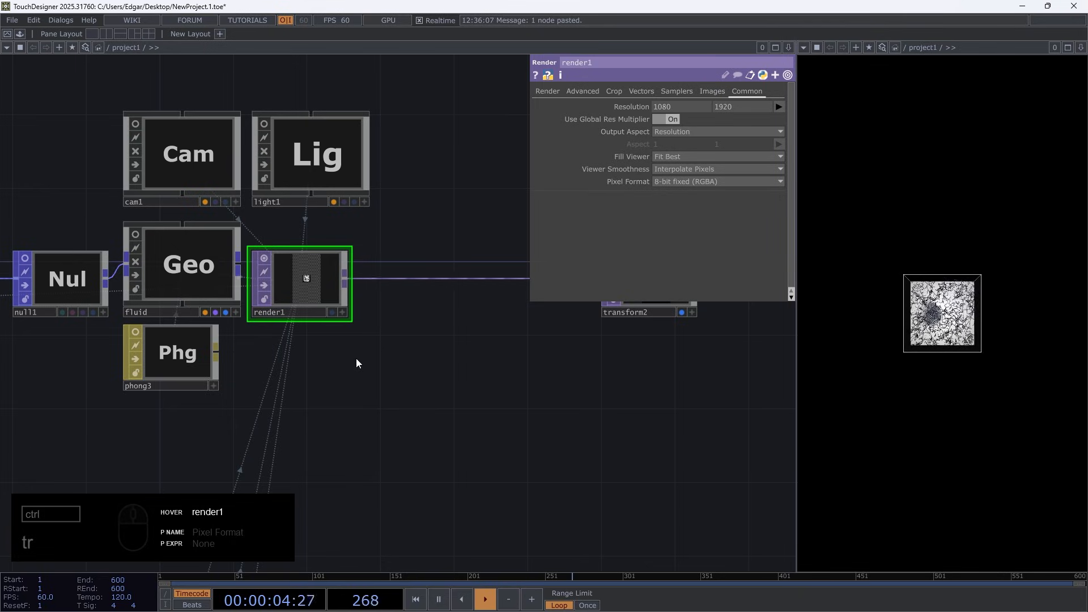
Set render1's pixel format to 16-bit float (RGBA)
{"action": "scroll", "coordinate": [330, 290], "scroll_direction": "up", "scroll_amount": 5}
{"action": "left_click", "coordinate": [666, 180]}
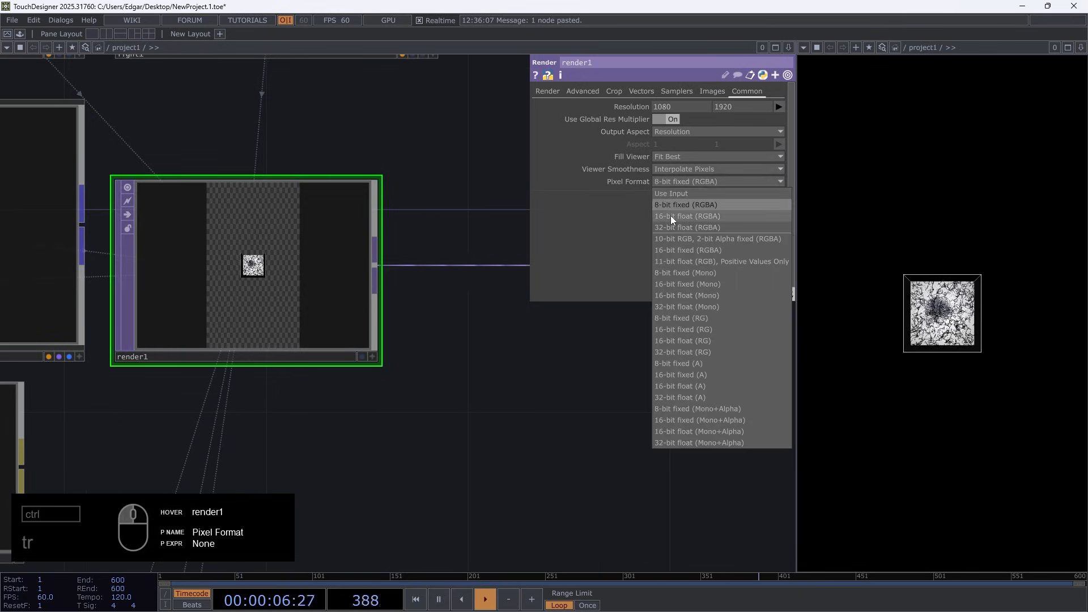
{"action": "left_click", "coordinate": [673, 217]}
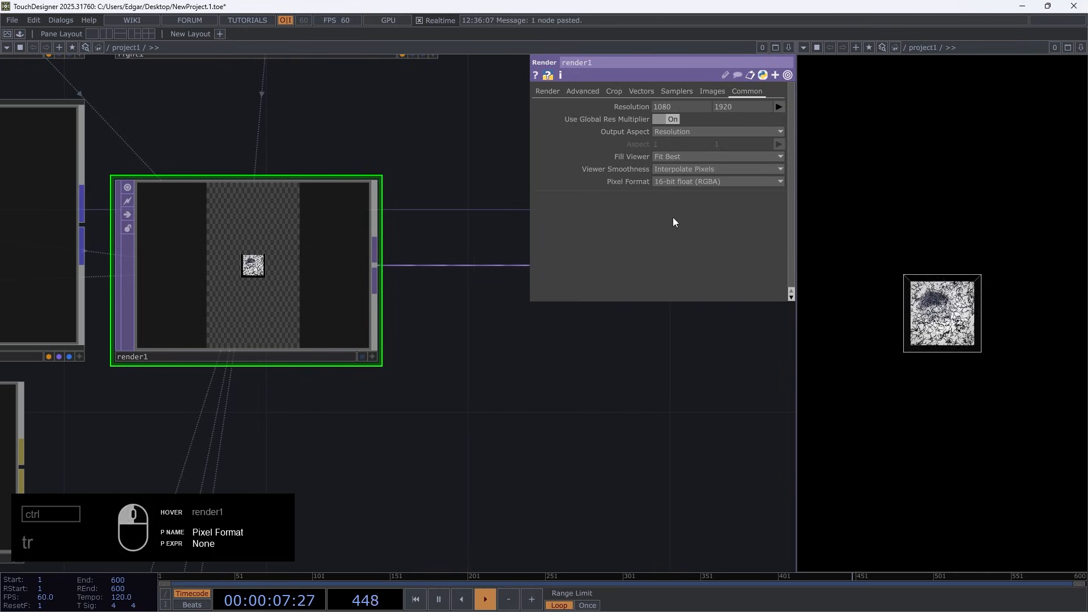
Bring cam1 closer to the box by setting its Z translation to 1.72, filling the frame width
{"action": "left_click", "coordinate": [549, 91]}
{"action": "scroll", "coordinate": [287, 264], "scroll_direction": "down", "scroll_amount": 1}
{"action": "scroll", "coordinate": [287, 265], "scroll_direction": "down", "scroll_amount": 4}
{"action": "left_click", "coordinate": [141, 124]}
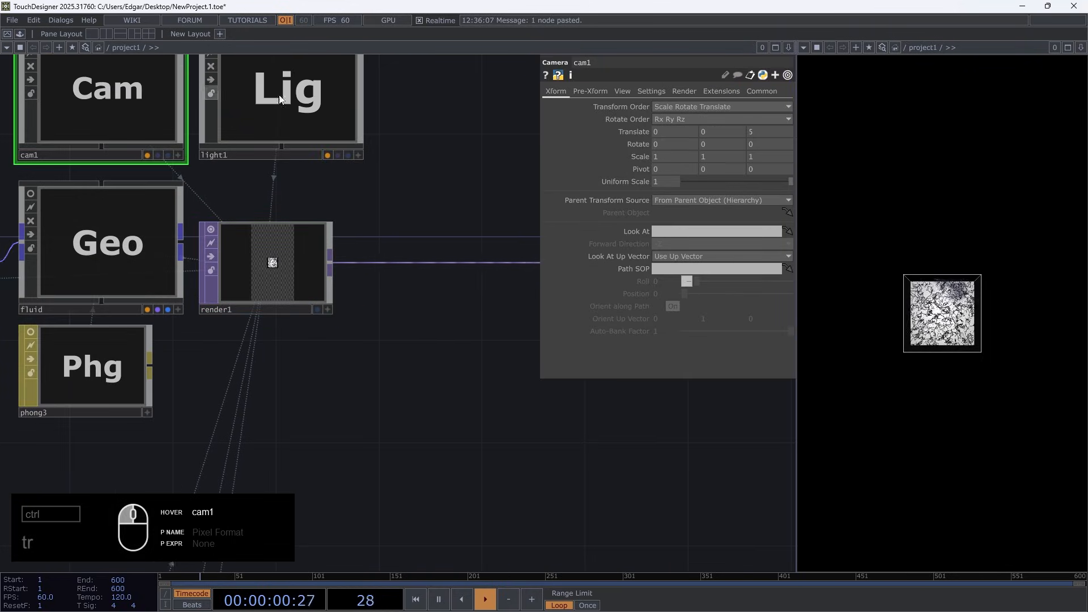
{"action": "middle_click_drag", "start_coordinate": [770, 132], "coordinate": [769, 113]}
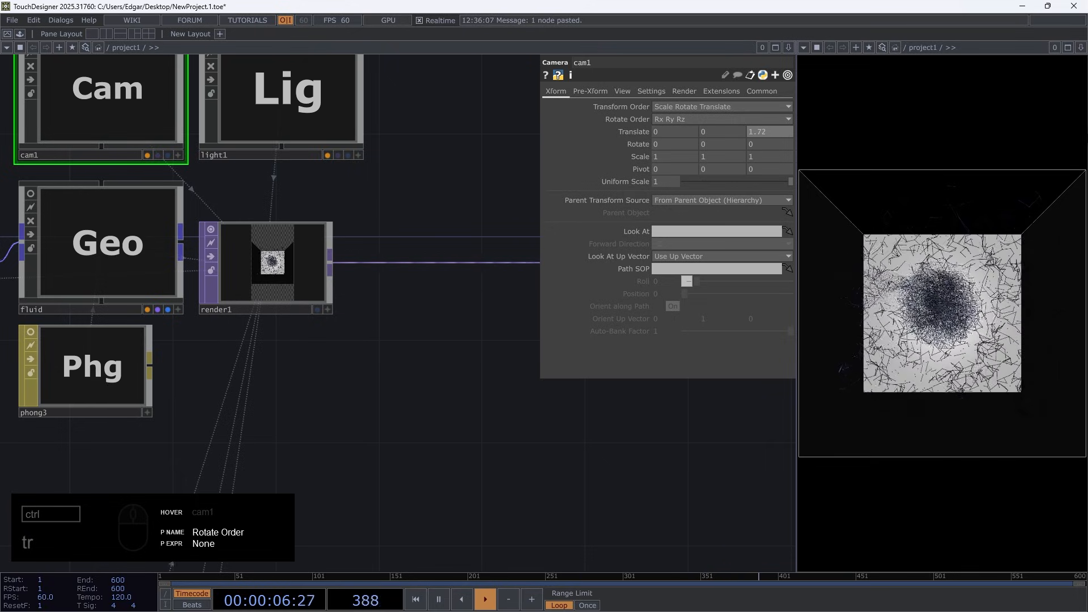
{"action": "scroll", "coordinate": [249, 244], "scroll_direction": "up", "scroll_amount": 5}
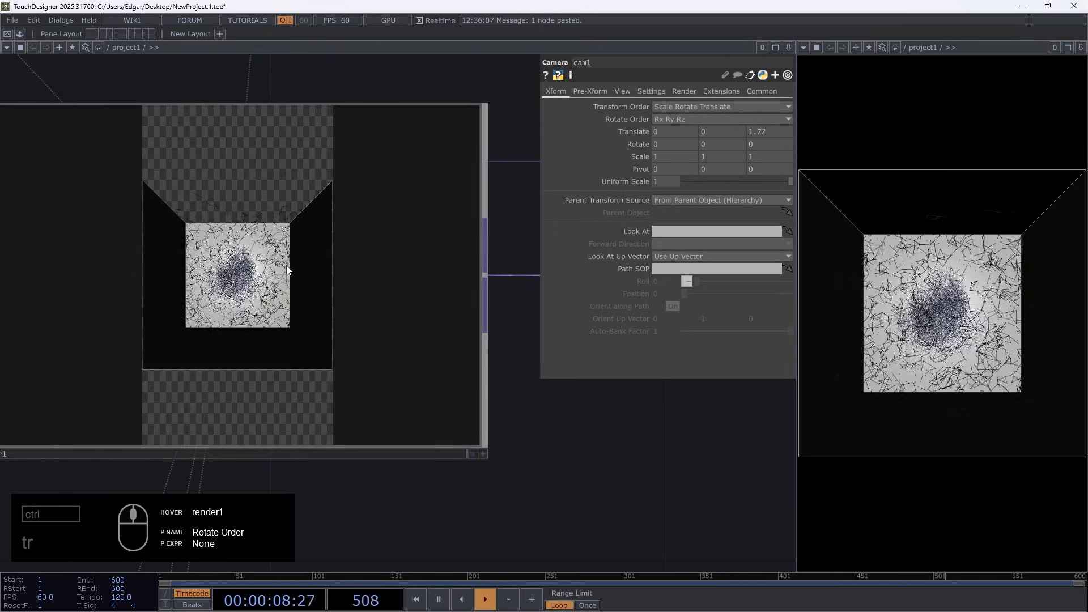
{"action": "scroll", "coordinate": [287, 265], "scroll_direction": "down", "scroll_amount": 8}
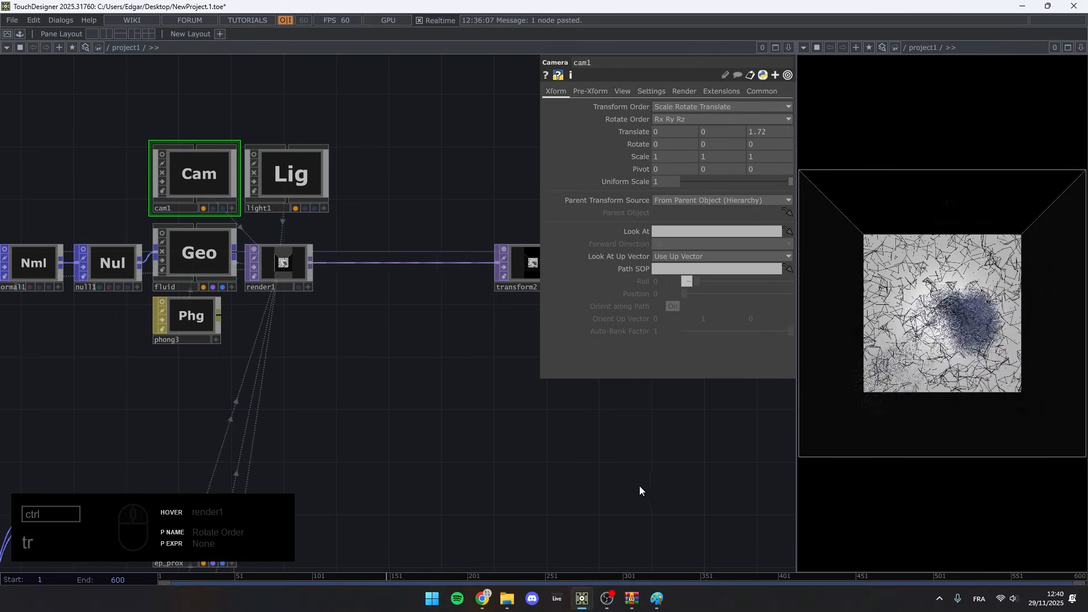
Review render1's resolution and pixel format settings and its links to the geometry components
{"action": "left_click", "coordinate": [280, 263]}
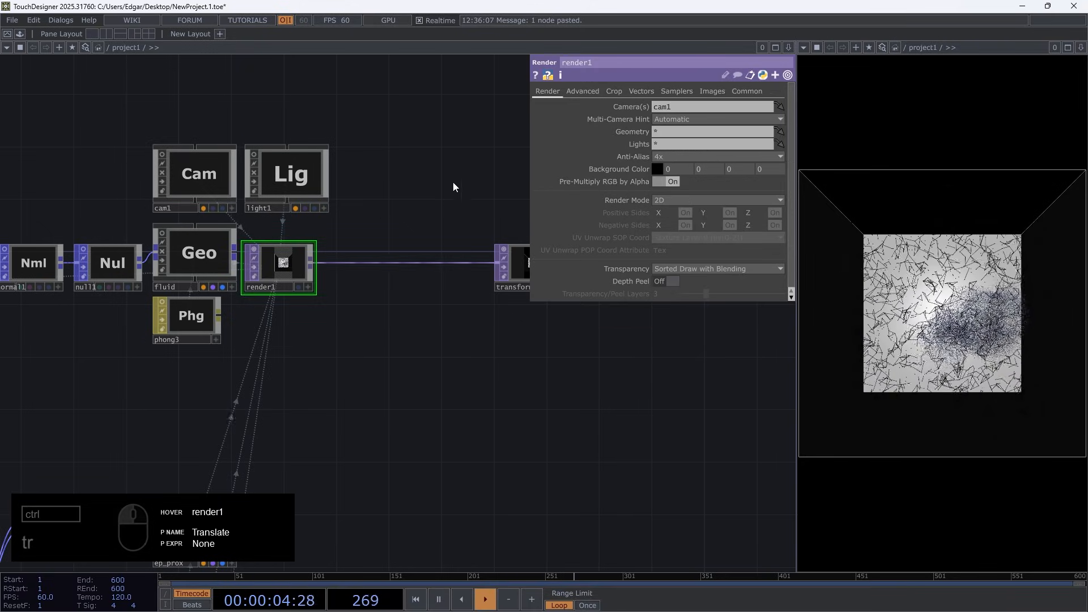
{"action": "left_click", "coordinate": [749, 91]}
{"action": "scroll", "coordinate": [493, 363], "scroll_direction": "down", "scroll_amount": 4}
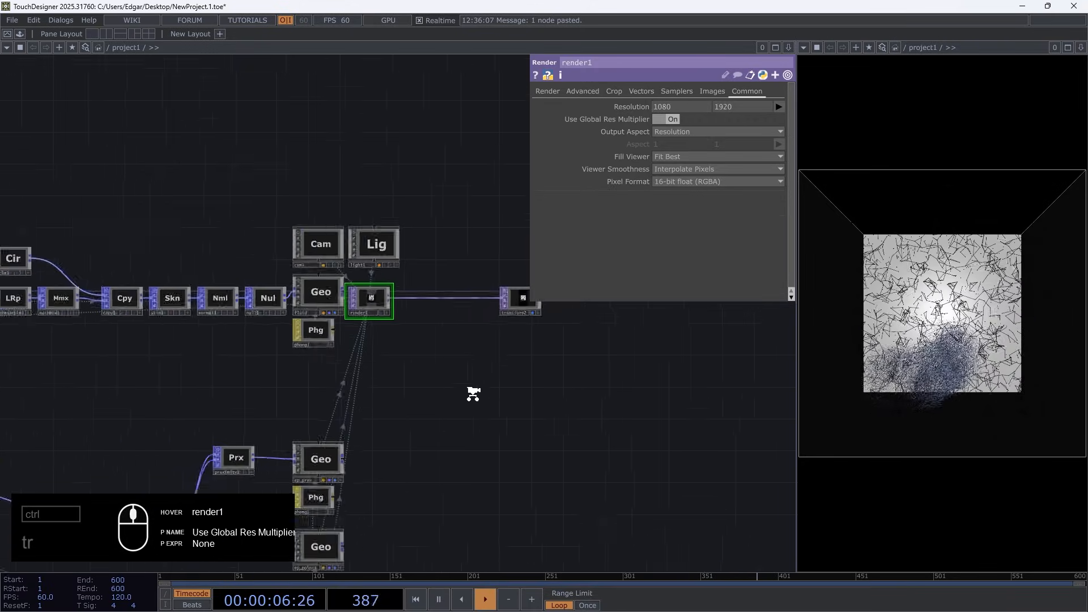
Set the Y size of Voxel_Grid_Init to 1.7 and reinitialize the simulation
{"action": "left_click_drag", "start_coordinate": [139, 388], "coordinate": [595, 400]}
{"action": "left_click_drag", "start_coordinate": [361, 391], "coordinate": [845, 366]}
{"action": "scroll", "coordinate": [445, 326], "scroll_direction": "up", "scroll_amount": 5}
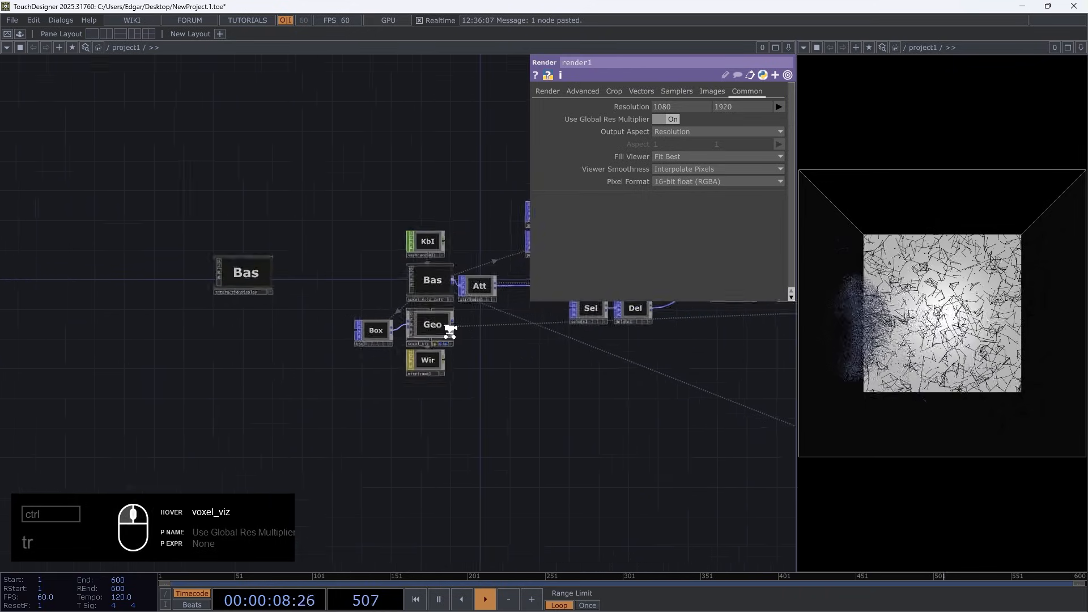
{"action": "left_click", "coordinate": [431, 221]}
{"action": "left_click", "coordinate": [584, 108]}
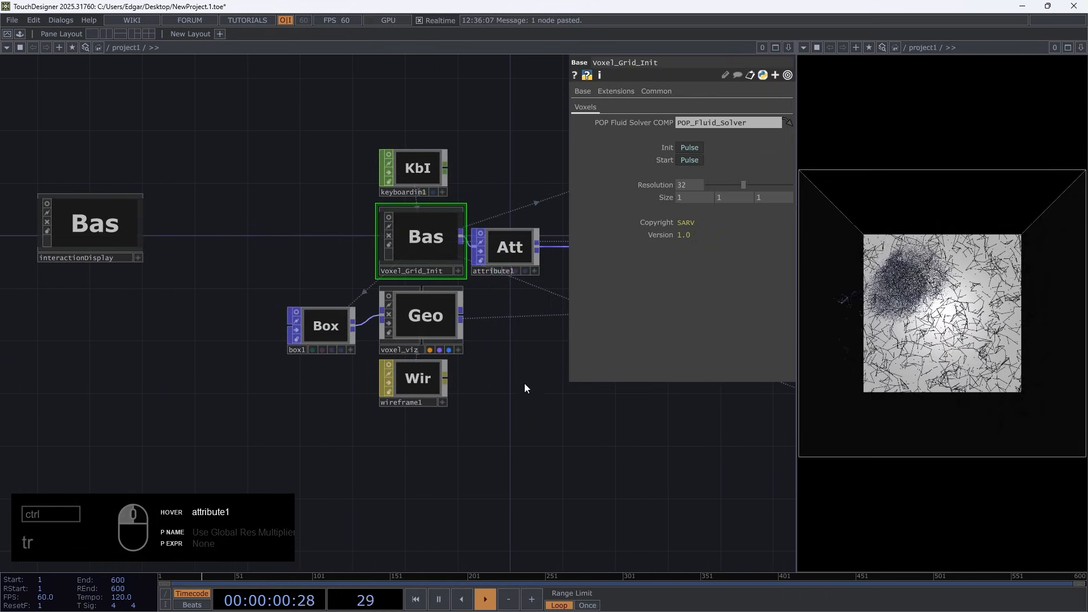
{"action": "left_click_drag", "start_coordinate": [525, 383], "coordinate": [336, 387]}
{"action": "left_click", "coordinate": [672, 195]}
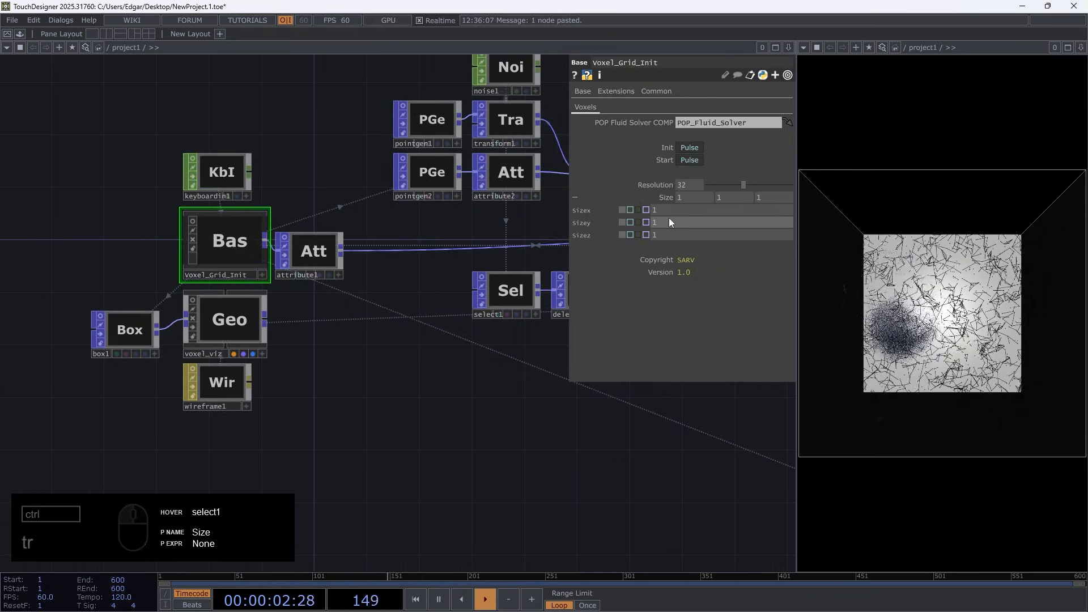
{"action": "middle_click_drag", "start_coordinate": [703, 221], "coordinate": [626, 222]}
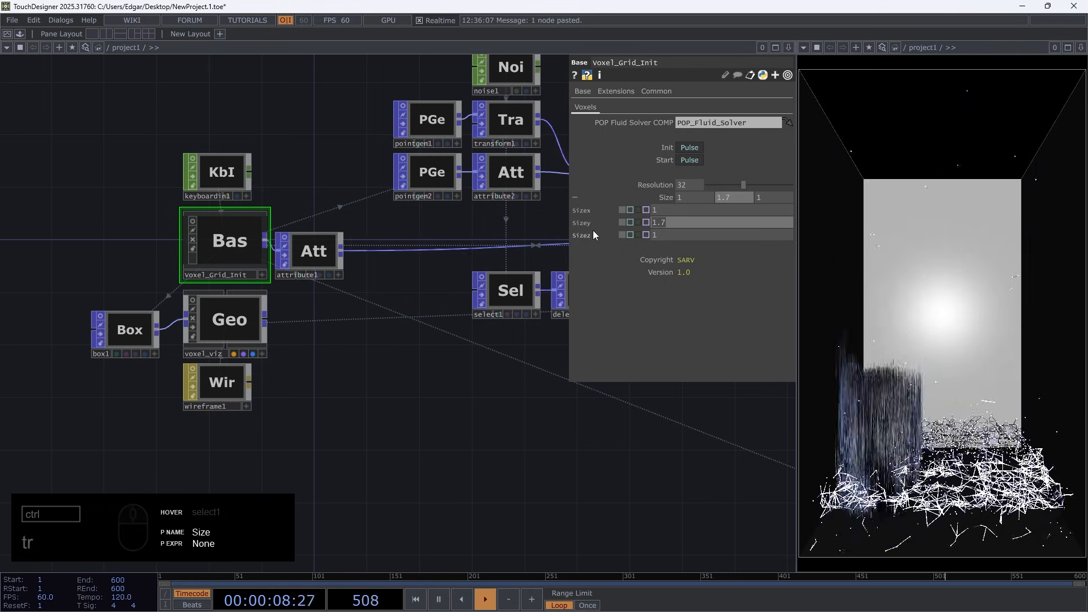
{"action": "key", "text": "1"}
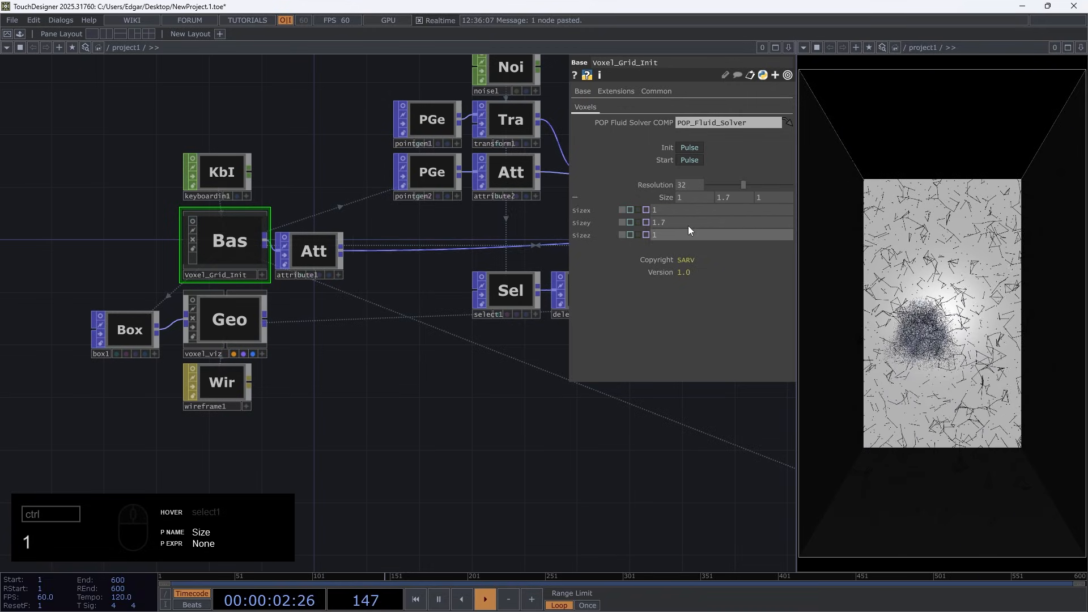
Drive the Y size of Voxel_Grid_Init with the expression 1920/1080
{"action": "left_click", "coordinate": [631, 222]}
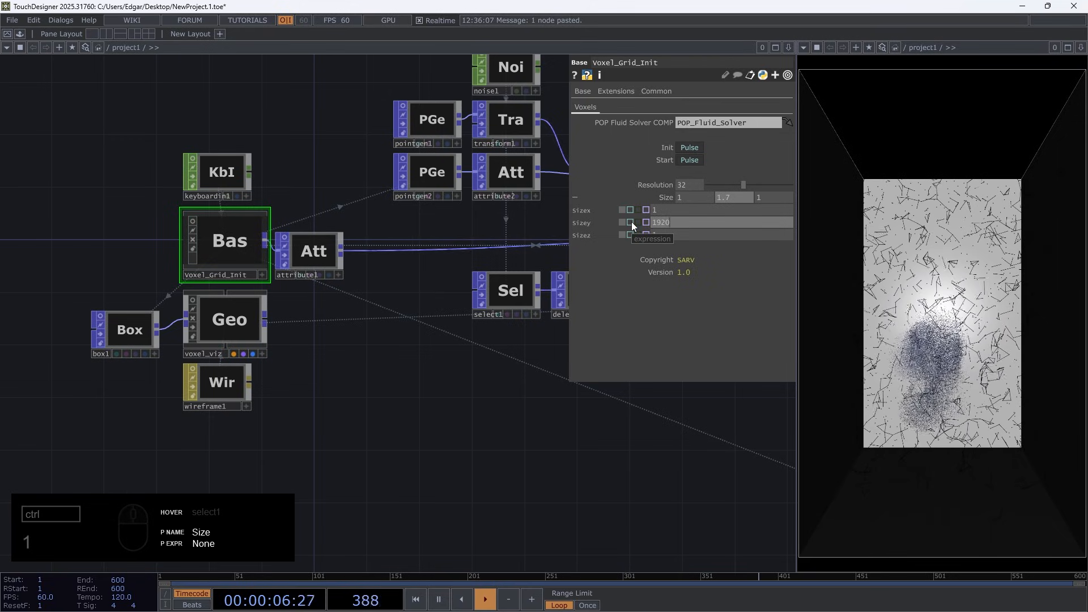
{"action": "type", "text": "1920/1080"}
{"action": "key", "text": "Return"}
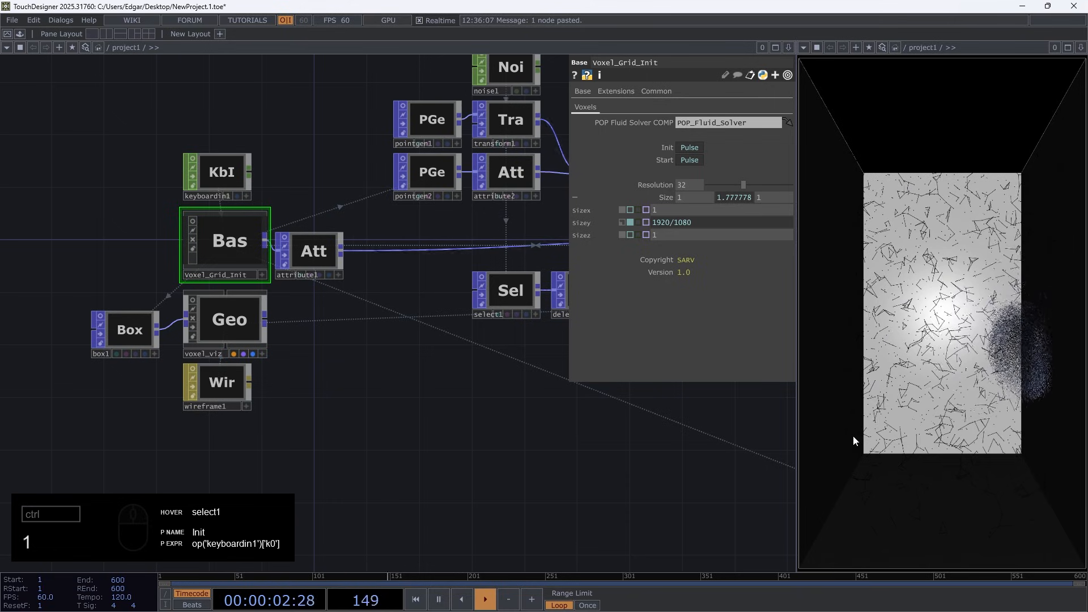
Compare render1's resolution with the size values of Voxel_Grid_Init
{"action": "left_click_drag", "start_coordinate": [439, 478], "coordinate": [255, 468]}
{"action": "scroll", "coordinate": [255, 468], "scroll_direction": "down", "scroll_amount": 3}
{"action": "left_click_drag", "start_coordinate": [558, 467], "coordinate": [229, 446]}
{"action": "left_click_drag", "start_coordinate": [510, 420], "coordinate": [63, 458]}
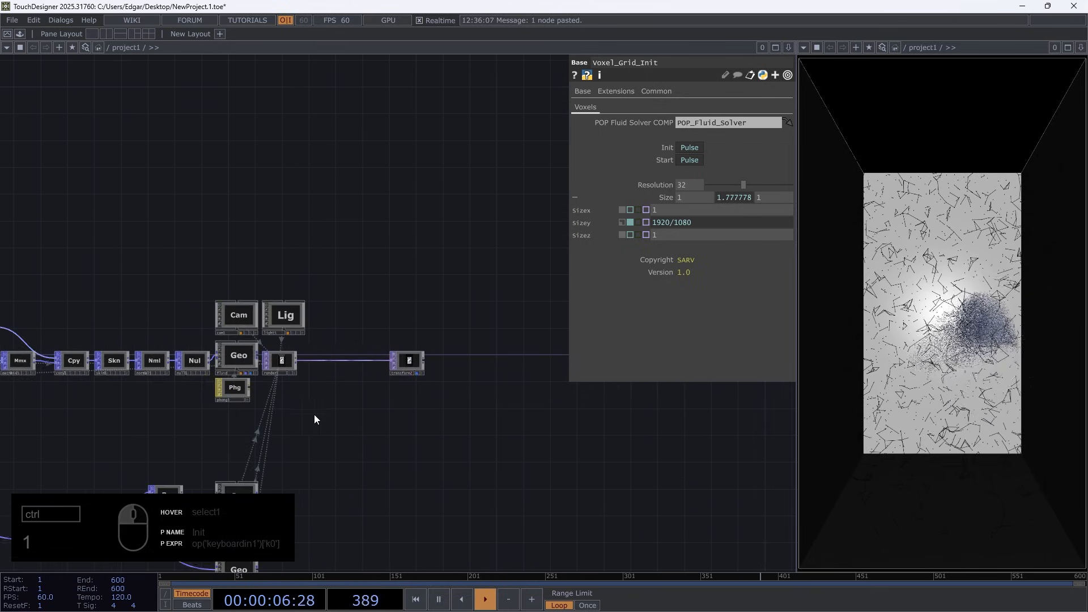
{"action": "scroll", "coordinate": [293, 361], "scroll_direction": "up", "scroll_amount": 13}
{"action": "scroll", "coordinate": [252, 335], "scroll_direction": "down", "scroll_amount": 3}
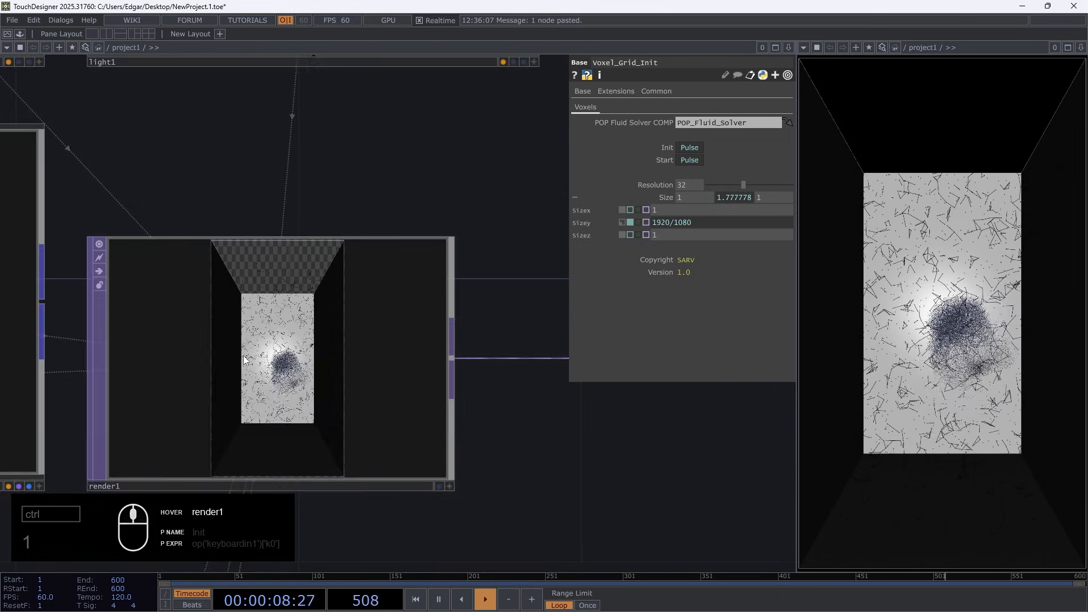
{"action": "scroll", "coordinate": [245, 361], "scroll_direction": "down", "scroll_amount": 5}
{"action": "left_click", "coordinate": [290, 362]}
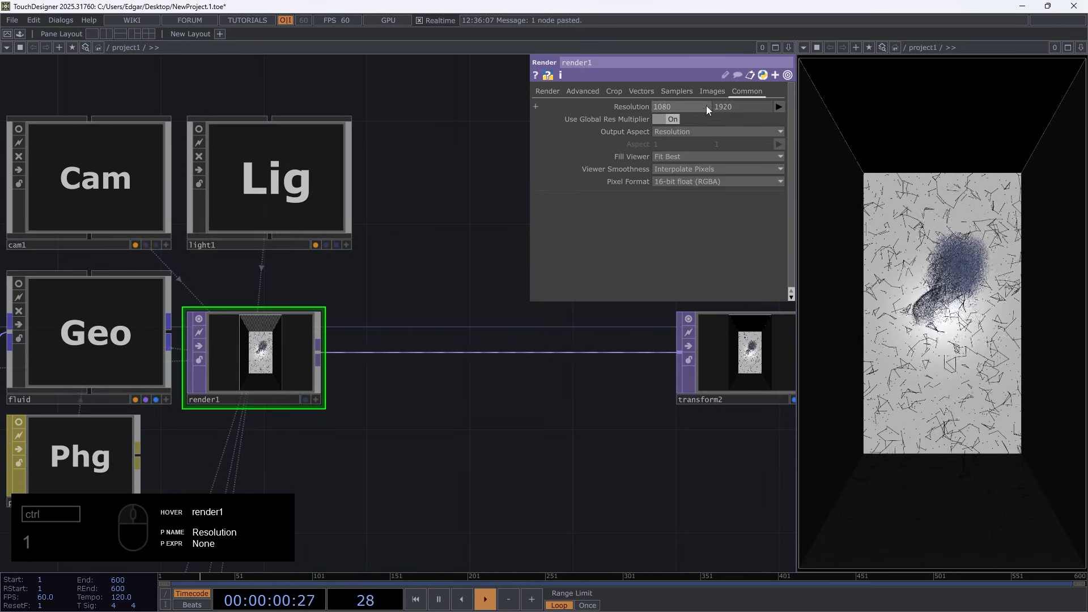
{"action": "scroll", "coordinate": [417, 345], "scroll_direction": "down", "scroll_amount": 8}
{"action": "left_click_drag", "start_coordinate": [417, 379], "coordinate": [946, 277]}
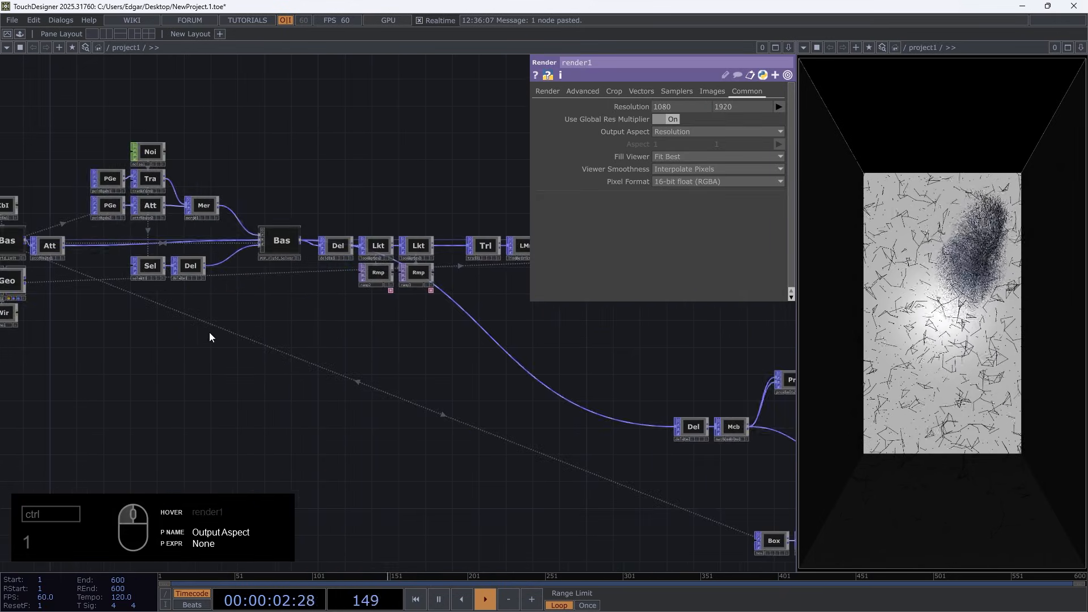
{"action": "left_click_drag", "start_coordinate": [210, 337], "coordinate": [483, 349]}
{"action": "left_click", "coordinate": [279, 257]}
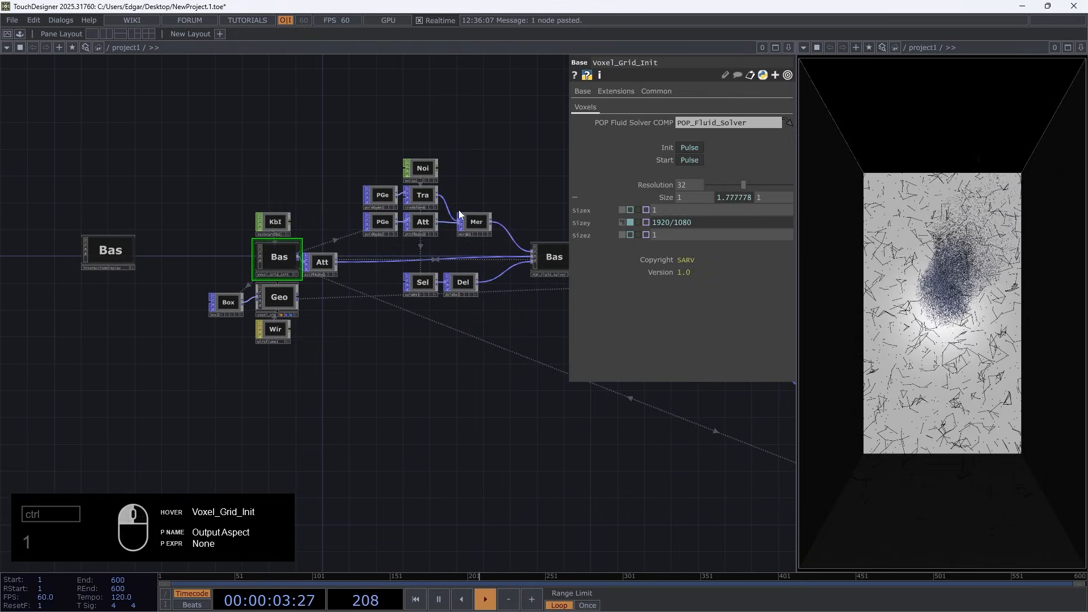
{"action": "left_click", "coordinate": [663, 197]}
{"action": "left_click_drag", "start_coordinate": [576, 467], "coordinate": [38, 445]}
{"action": "left_click_drag", "start_coordinate": [509, 299], "coordinate": [223, 350]}
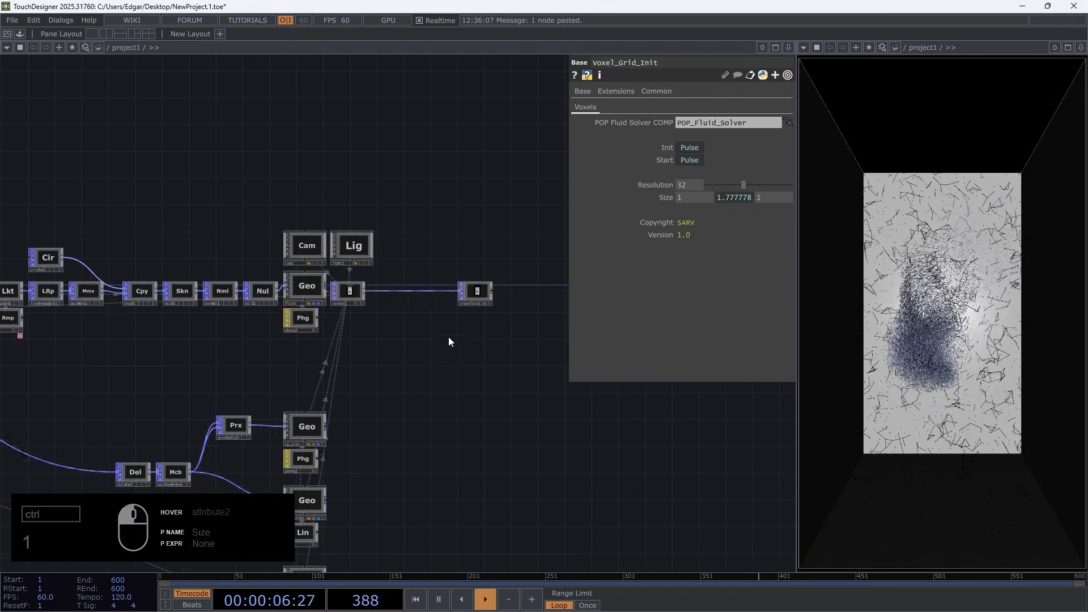
{"action": "scroll", "coordinate": [355, 292], "scroll_direction": "up", "scroll_amount": 5}
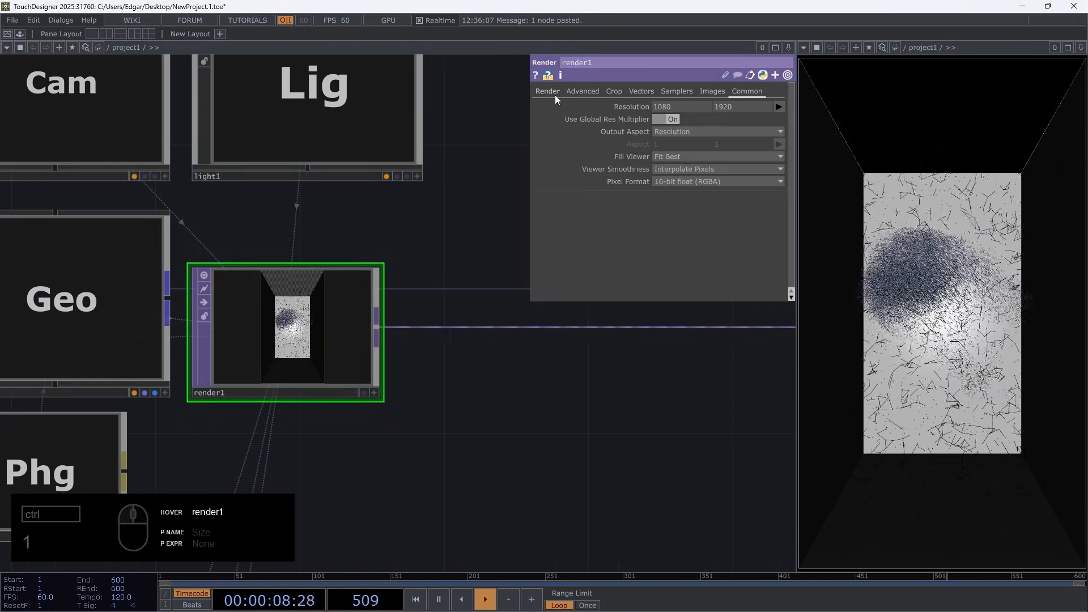
Activate light1's viewer and orbit and move the light so it illuminates the box from another angle
{"action": "left_click_drag", "start_coordinate": [364, 252], "coordinate": [346, 445]}
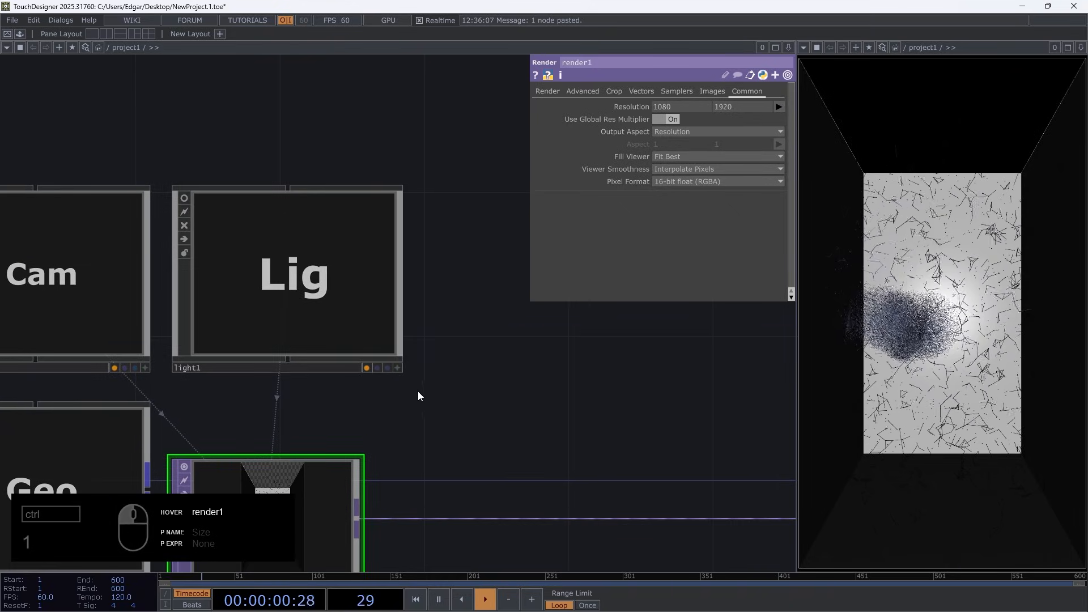
{"action": "left_click", "coordinate": [398, 367]}
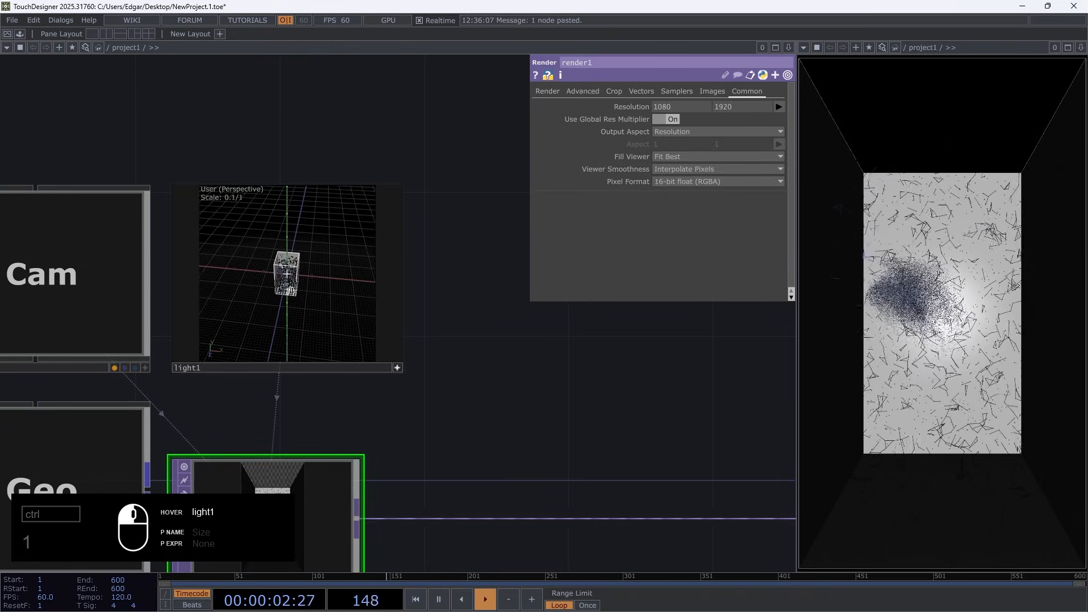
{"action": "mouse_move", "coordinate": [290, 290]}
{"action": "left_mouse_down"}
{"action": "mouse_move", "coordinate": [294, 276]}
{"action": "mouse_move", "coordinate": [295, 291]}
{"action": "left_mouse_up"}
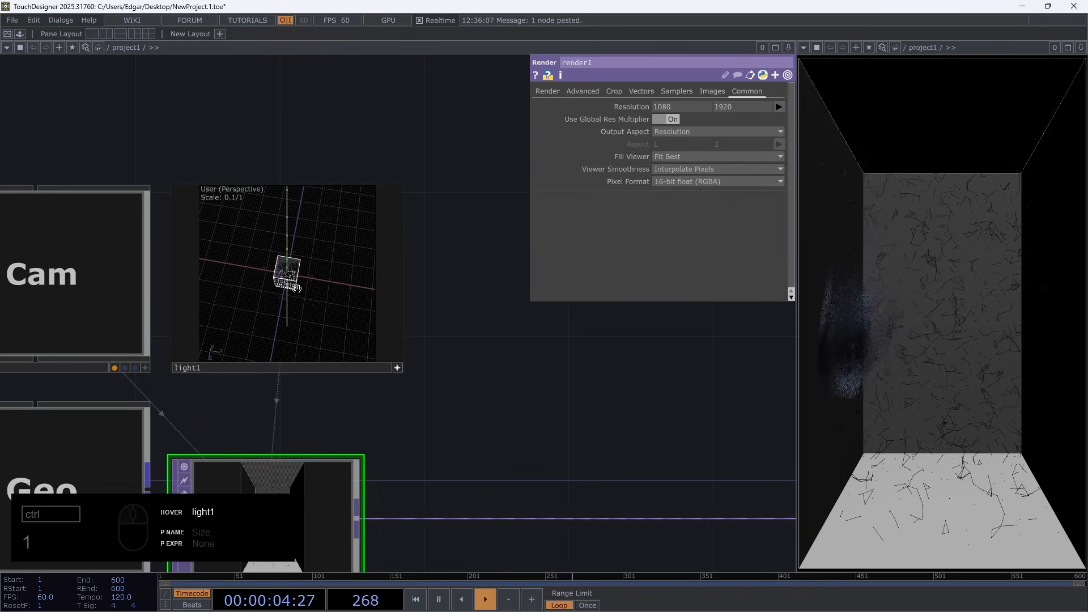
{"action": "middle_click_drag", "start_coordinate": [291, 268], "coordinate": [310, 246]}
{"action": "mouse_move", "coordinate": [310, 246]}
{"action": "right_mouse_down"}
{"action": "mouse_move", "coordinate": [316, 237]}
{"action": "mouse_move", "coordinate": [309, 256]}
{"action": "right_mouse_up"}
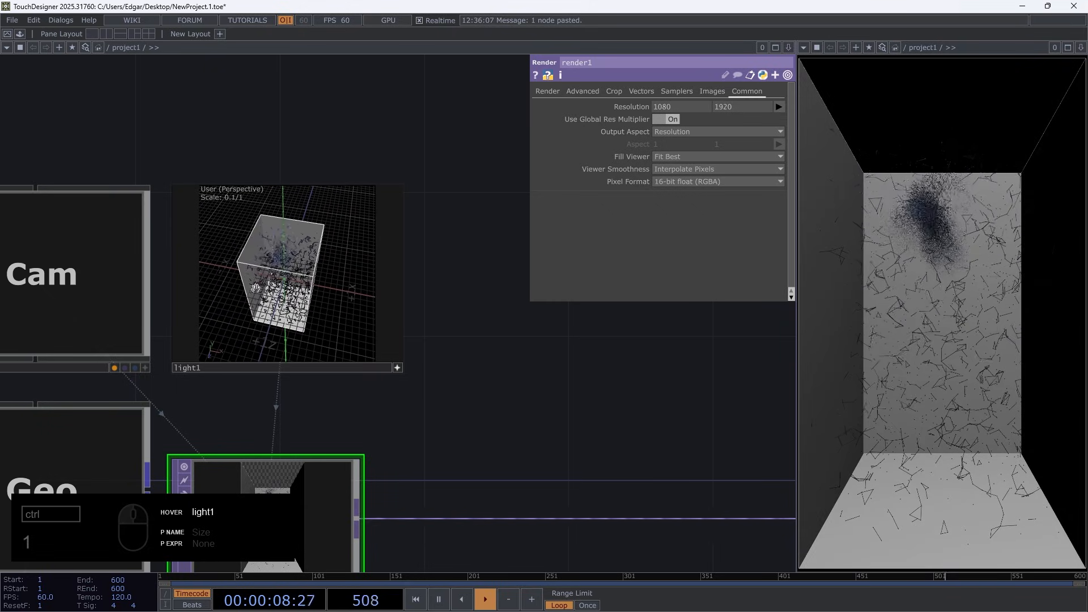
{"action": "left_click_drag", "start_coordinate": [255, 288], "coordinate": [273, 254]}
Set light1's shadow type to Soft, 2D Mapped
{"action": "left_click", "coordinate": [384, 368]}
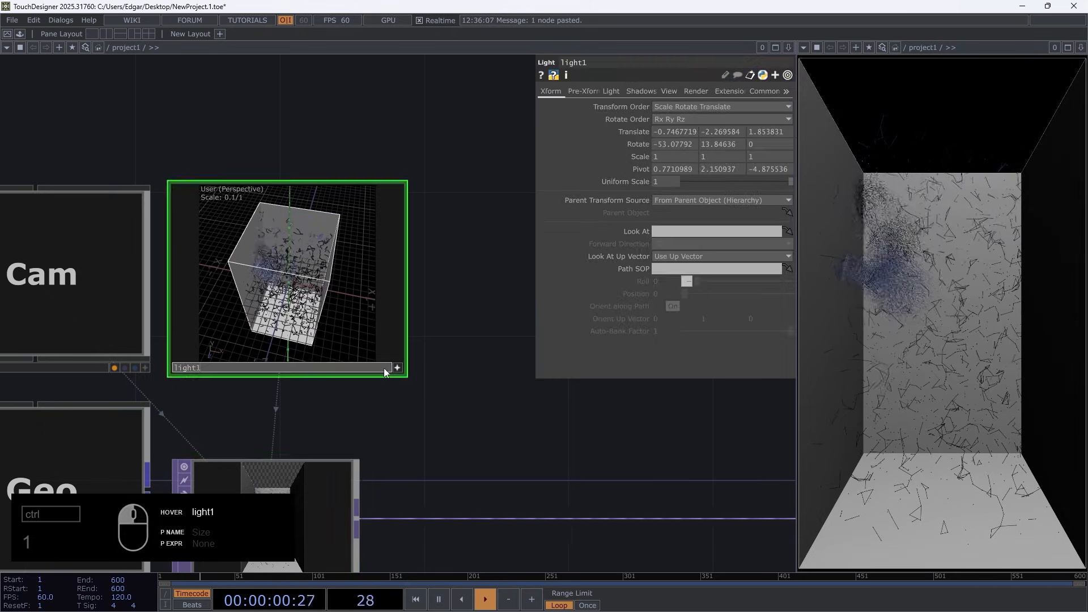
{"action": "left_click", "coordinate": [641, 92]}
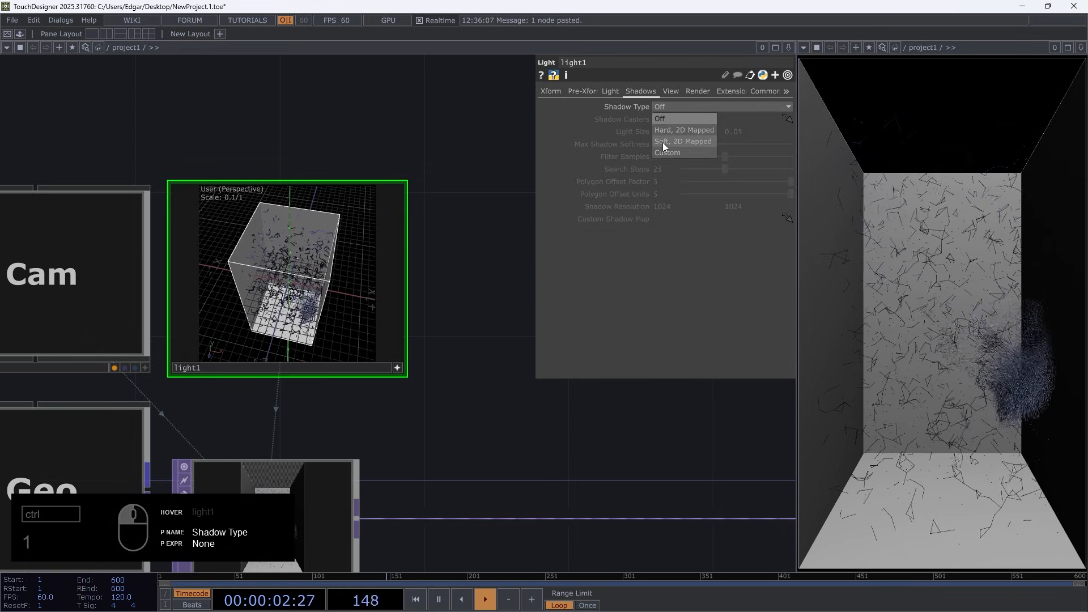
{"action": "left_click", "coordinate": [663, 142]}
Link light1's second shadow resolution value to the first with me.par.shadowresolution1 and set the first to 4096
{"action": "left_click", "coordinate": [615, 207]}
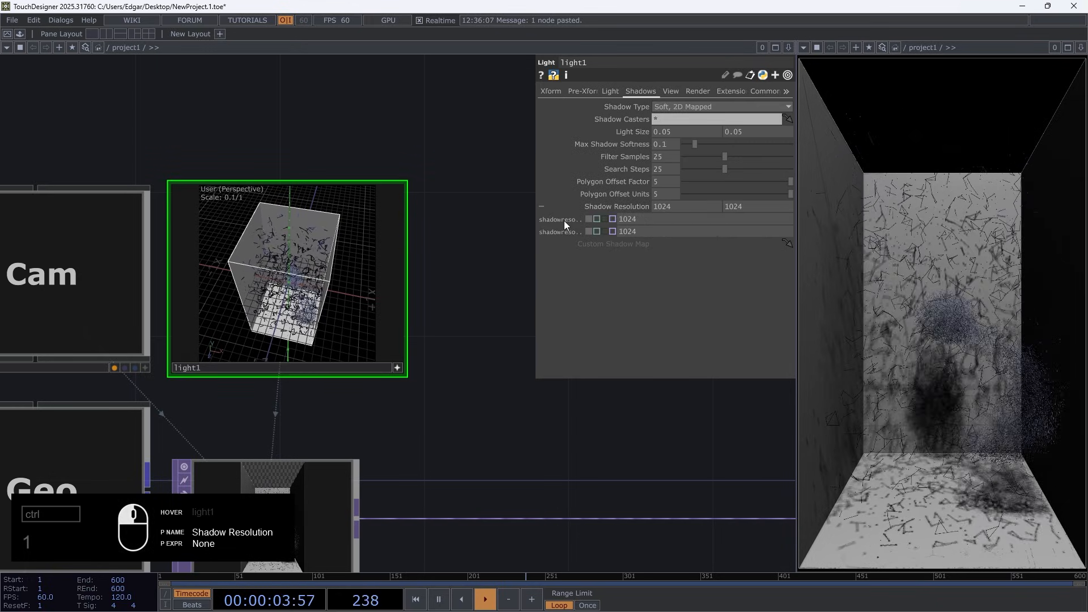
{"action": "left_click_drag", "start_coordinate": [628, 230], "coordinate": [590, 223]}
{"action": "left_click", "coordinate": [642, 220]}
{"action": "type", "text": "4096"}
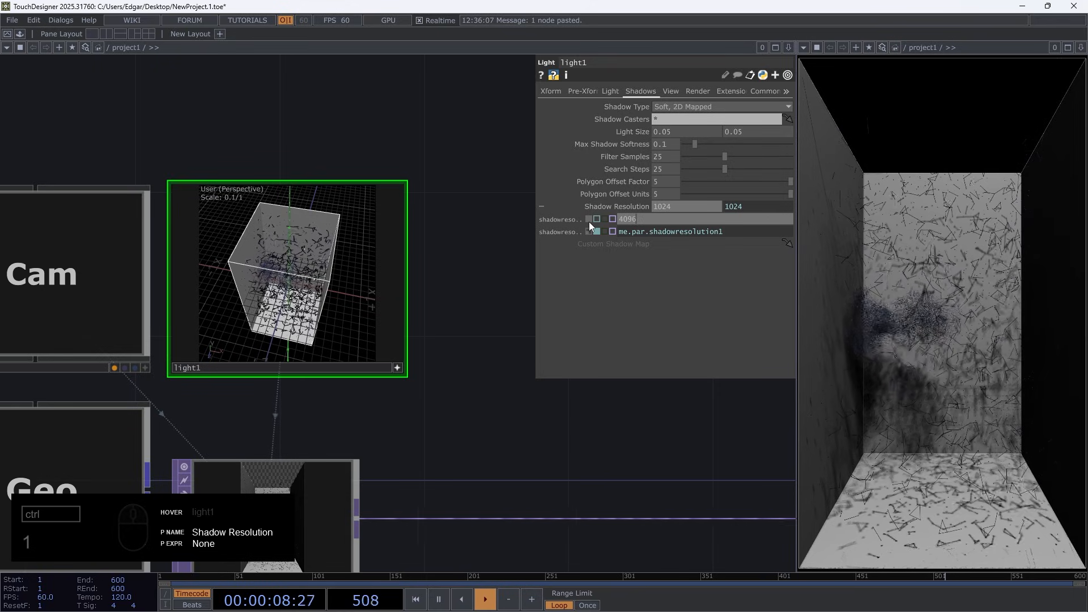
{"action": "key", "text": "Return"}
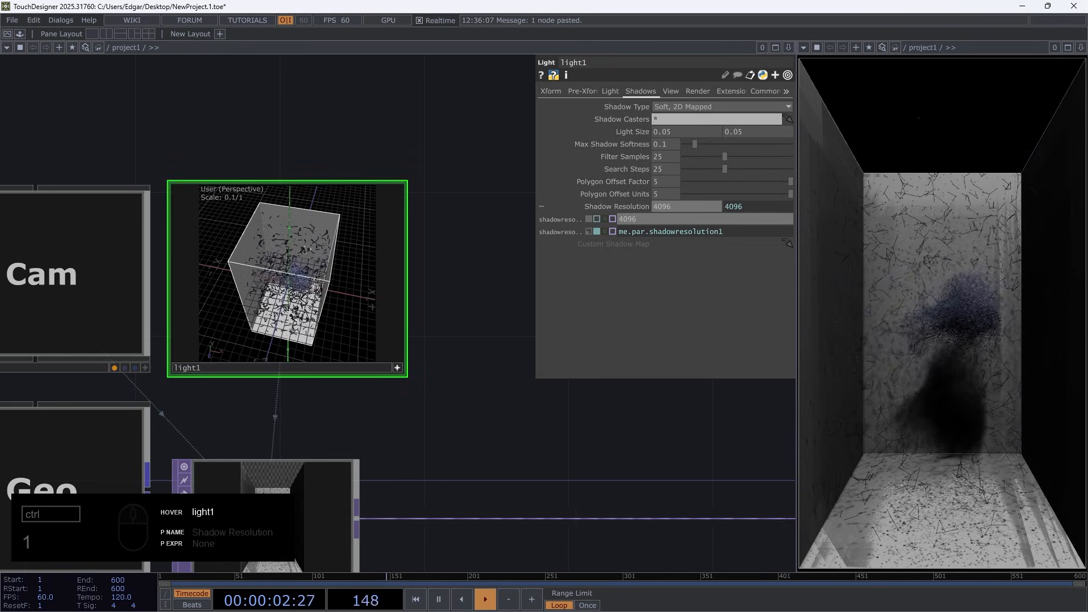
Reposition light1 through its viewer to shine from the front and above, casting the fluid's shadow on the back wall
{"action": "mouse_move", "coordinate": [293, 264]}
{"action": "middle_mouse_down"}
{"action": "mouse_move", "coordinate": [292, 276]}
{"action": "mouse_move", "coordinate": [303, 271]}
{"action": "middle_mouse_up"}
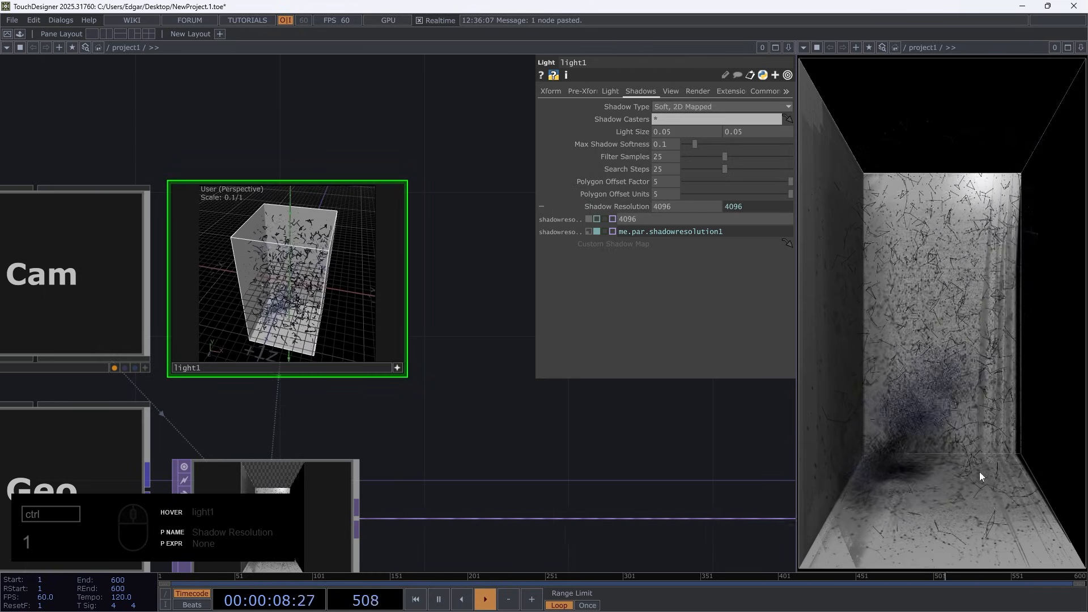
{"action": "left_click_drag", "start_coordinate": [249, 288], "coordinate": [254, 289]}
{"action": "middle_click_drag", "start_coordinate": [268, 279], "coordinate": [269, 281]}
{"action": "left_click_drag", "start_coordinate": [269, 282], "coordinate": [284, 286]}
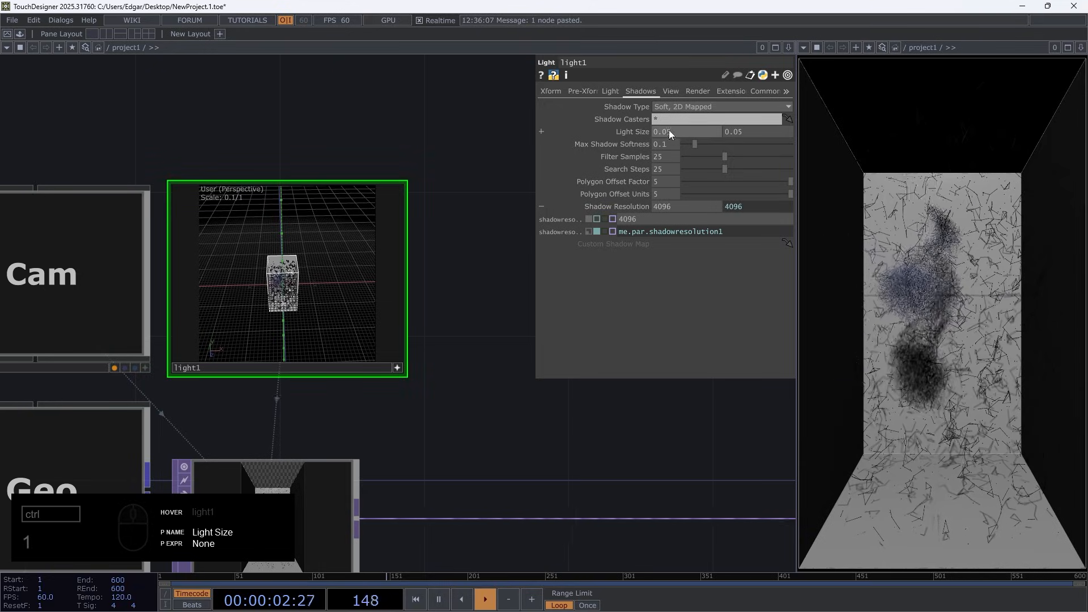
{"action": "scroll", "coordinate": [430, 371], "scroll_direction": "down", "scroll_amount": 5}
{"action": "scroll", "coordinate": [418, 369], "scroll_direction": "up", "scroll_amount": 6}
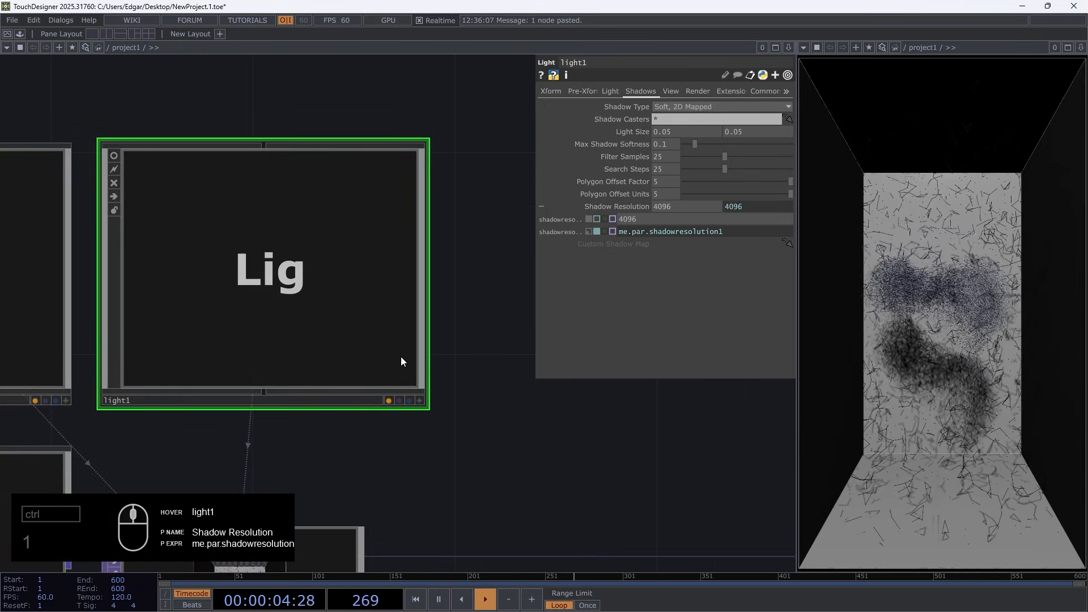
{"action": "left_click", "coordinate": [612, 204]}
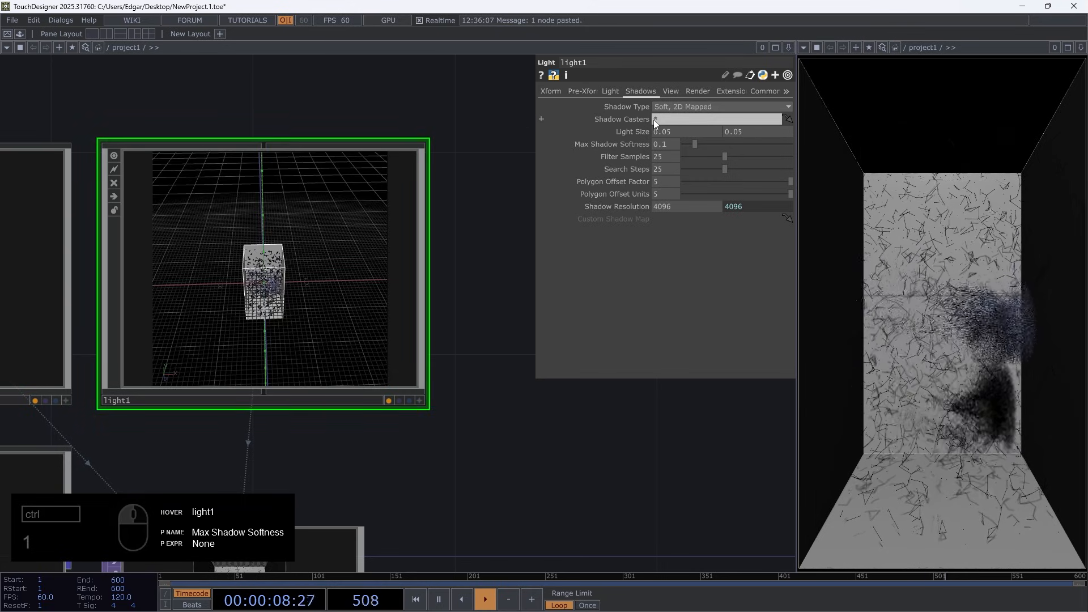
Turn off the render flag of voxel_viz to remove the wireframe box and its shadow from the render
{"action": "scroll", "coordinate": [618, 179], "scroll_direction": "down", "scroll_amount": 5}
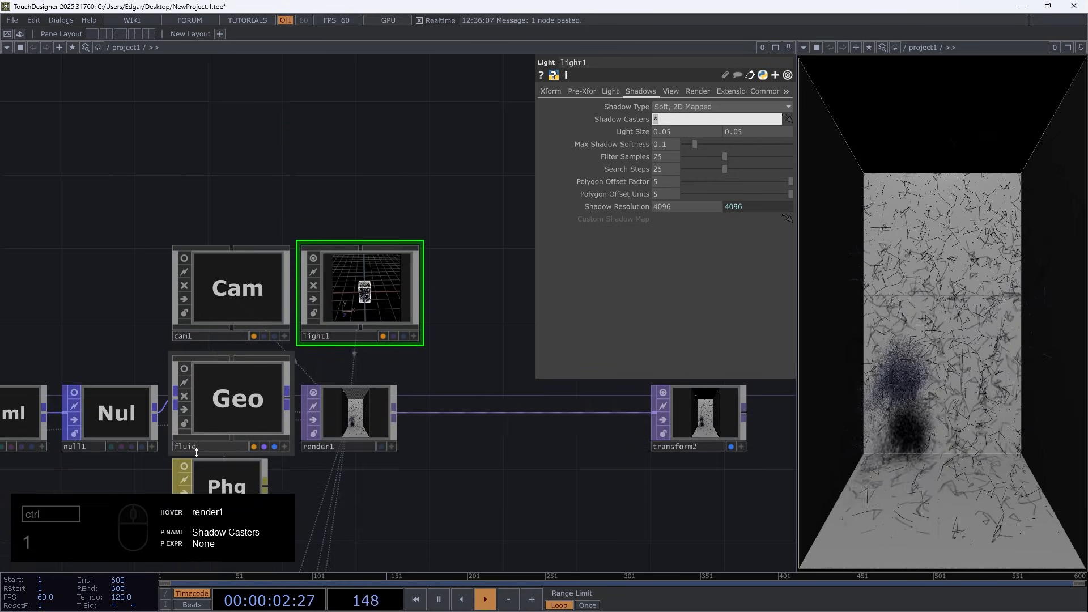
{"action": "scroll", "coordinate": [515, 440], "scroll_direction": "down", "scroll_amount": 5}
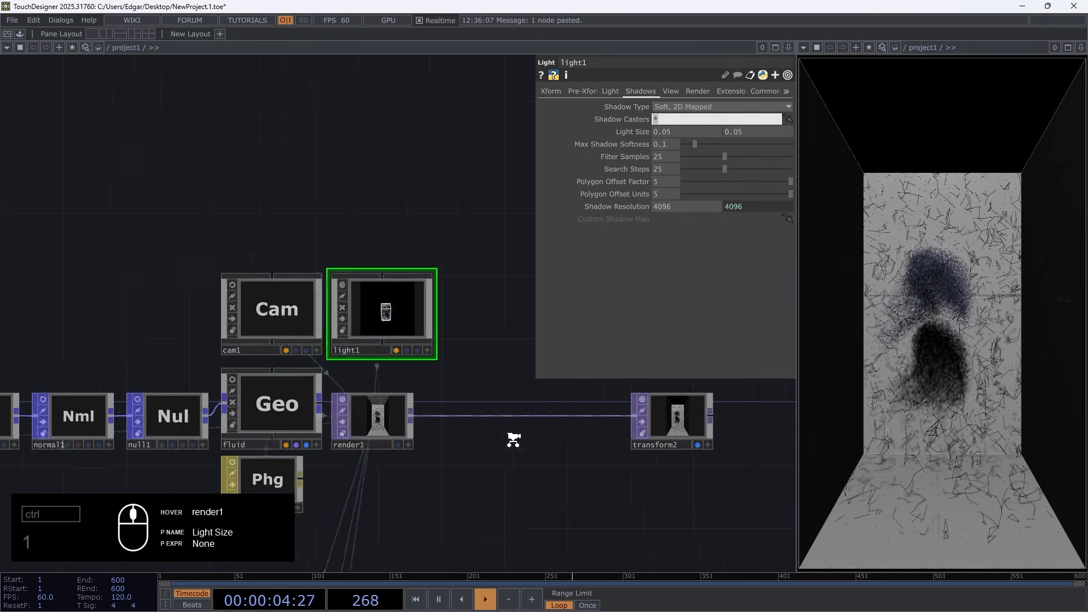
{"action": "scroll", "coordinate": [204, 341], "scroll_direction": "up", "scroll_amount": 10}
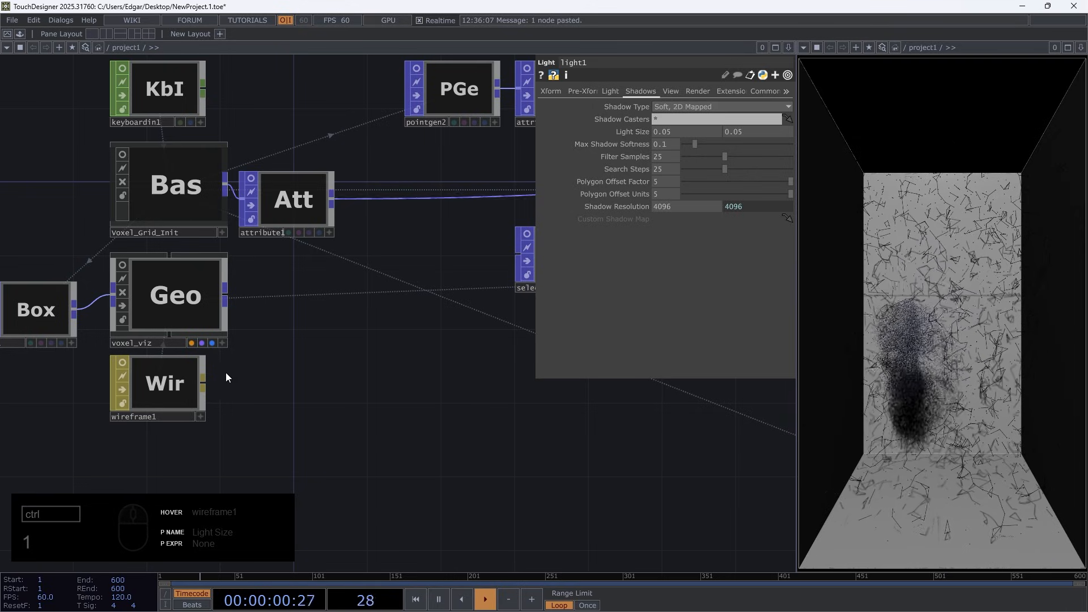
{"action": "left_click", "coordinate": [200, 342]}
{"action": "left_click", "coordinate": [200, 342]}
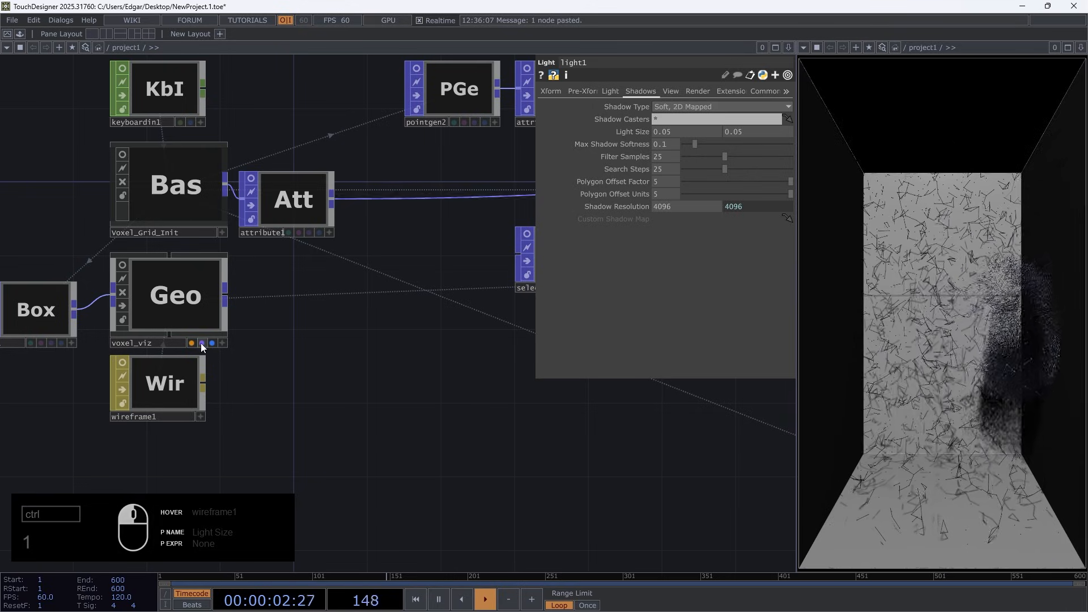
Move transform2 farther away from render1 to make room in the render chain
{"action": "scroll", "coordinate": [422, 422], "scroll_direction": "down", "scroll_amount": 8}
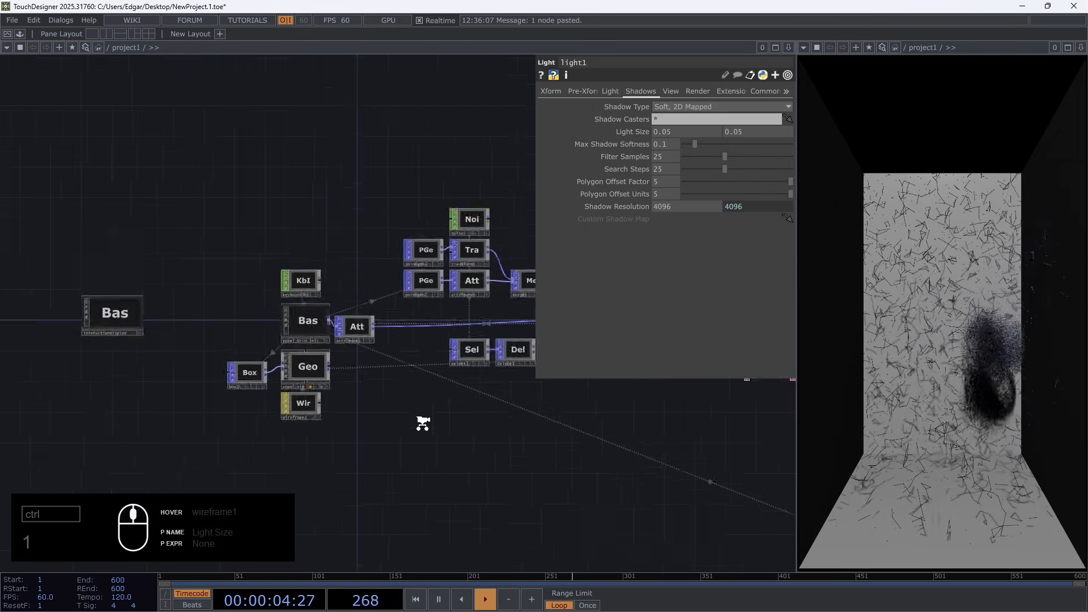
{"action": "scroll", "coordinate": [423, 422], "scroll_direction": "down", "scroll_amount": 3}
{"action": "left_click_drag", "start_coordinate": [328, 410], "coordinate": [218, 393]}
{"action": "left_click_drag", "start_coordinate": [728, 465], "coordinate": [411, 412]}
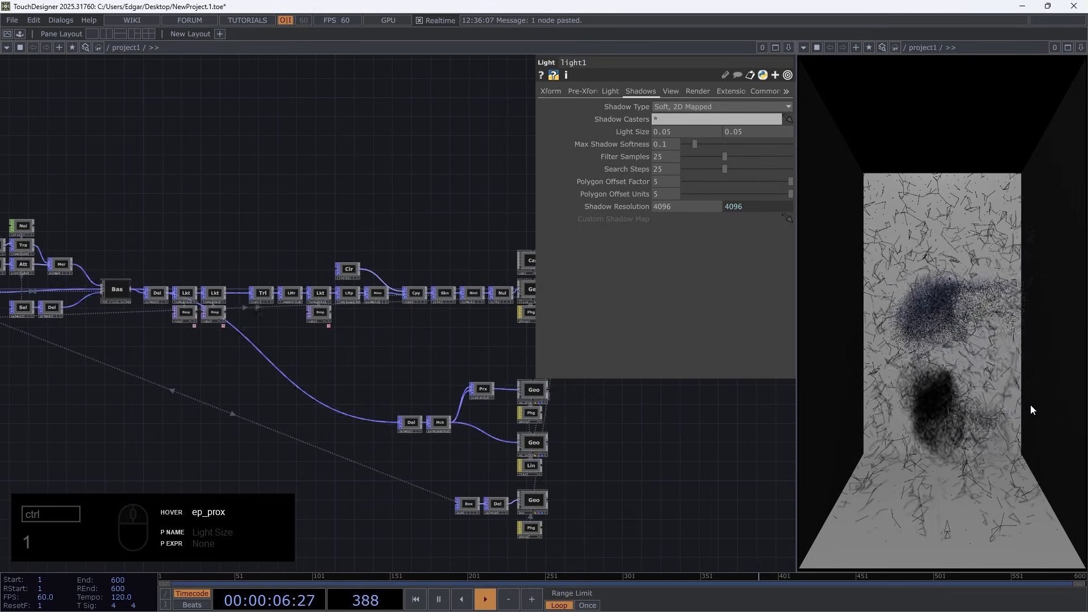
{"action": "left_click_drag", "start_coordinate": [627, 457], "coordinate": [302, 413]}
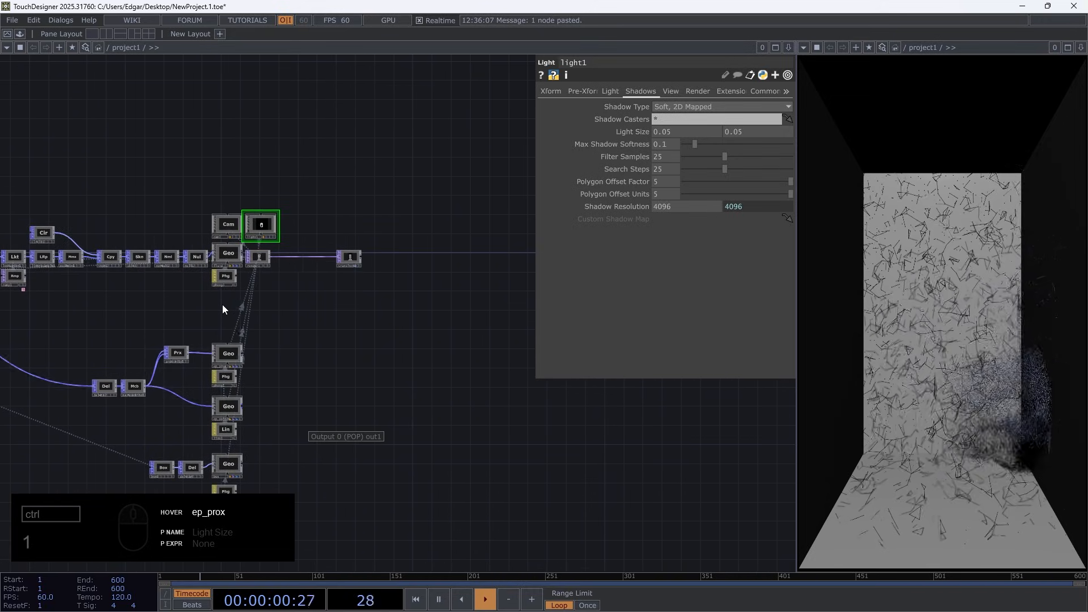
{"action": "scroll", "coordinate": [353, 258], "scroll_direction": "up", "scroll_amount": 5}
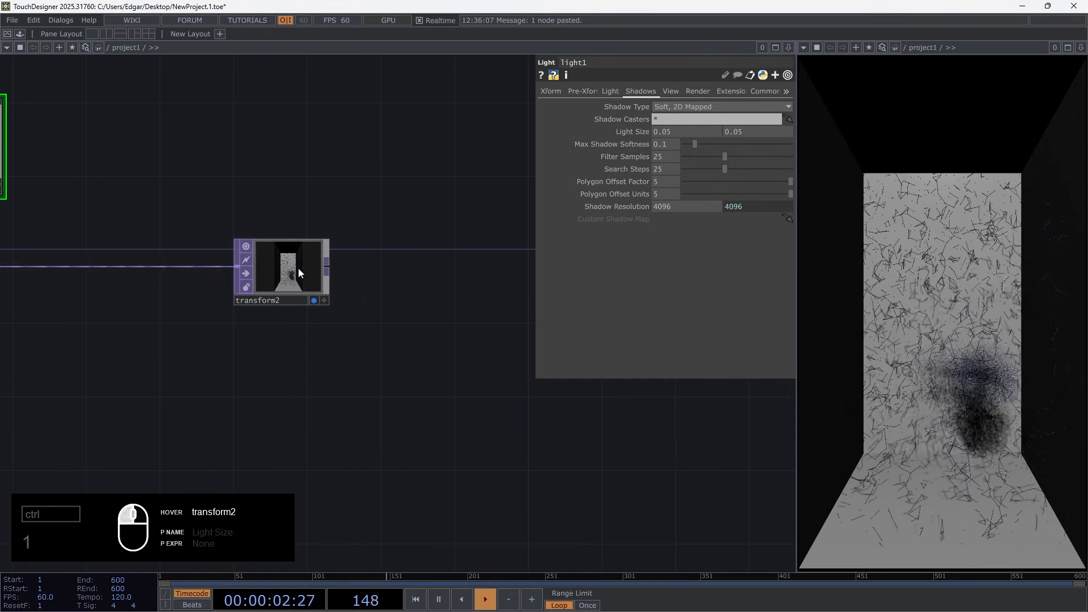
{"action": "left_click_drag", "start_coordinate": [298, 268], "coordinate": [537, 267]}
{"action": "left_click_drag", "start_coordinate": [152, 387], "coordinate": [470, 366]}
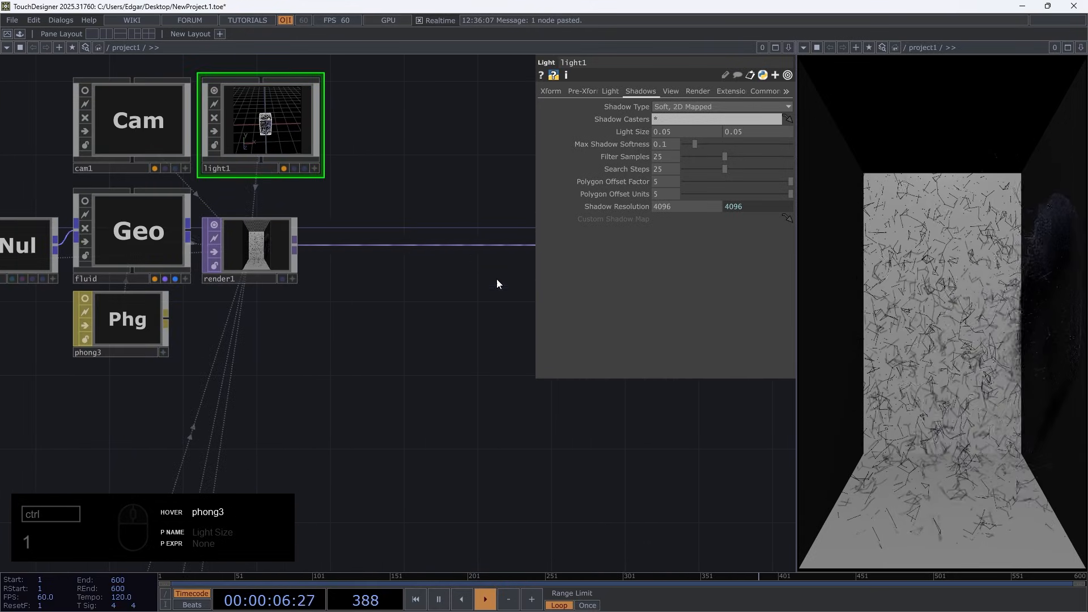
Add a Render Pass TOP fed by render1's output and place it directly below render1
{"action": "scroll", "coordinate": [242, 245], "scroll_direction": "up", "scroll_amount": 5}
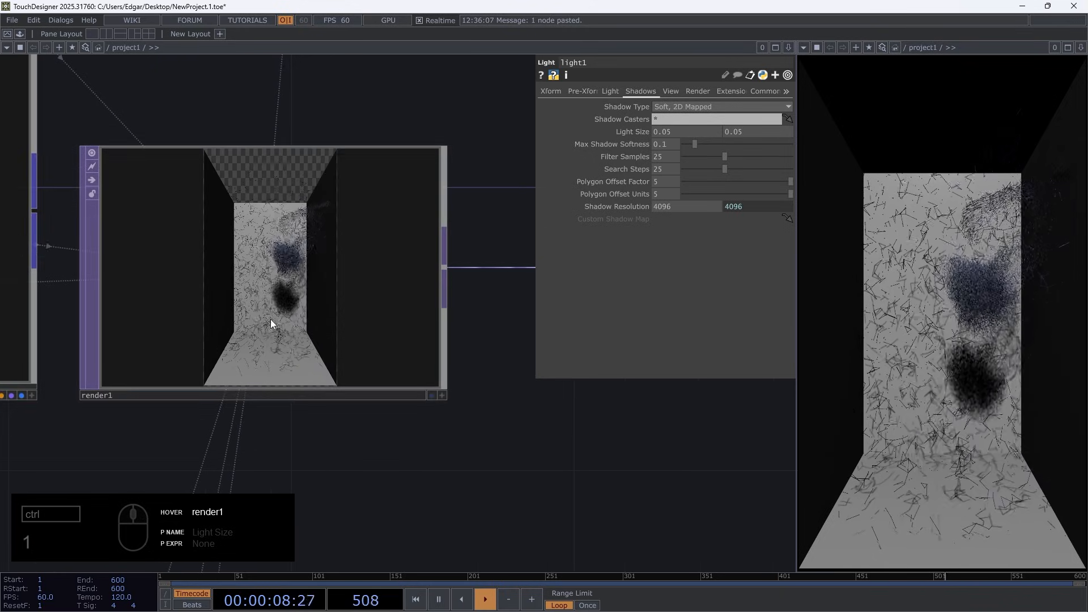
{"action": "scroll", "coordinate": [271, 322], "scroll_direction": "down", "scroll_amount": 2}
{"action": "scroll", "coordinate": [270, 322], "scroll_direction": "down", "scroll_amount": 1}
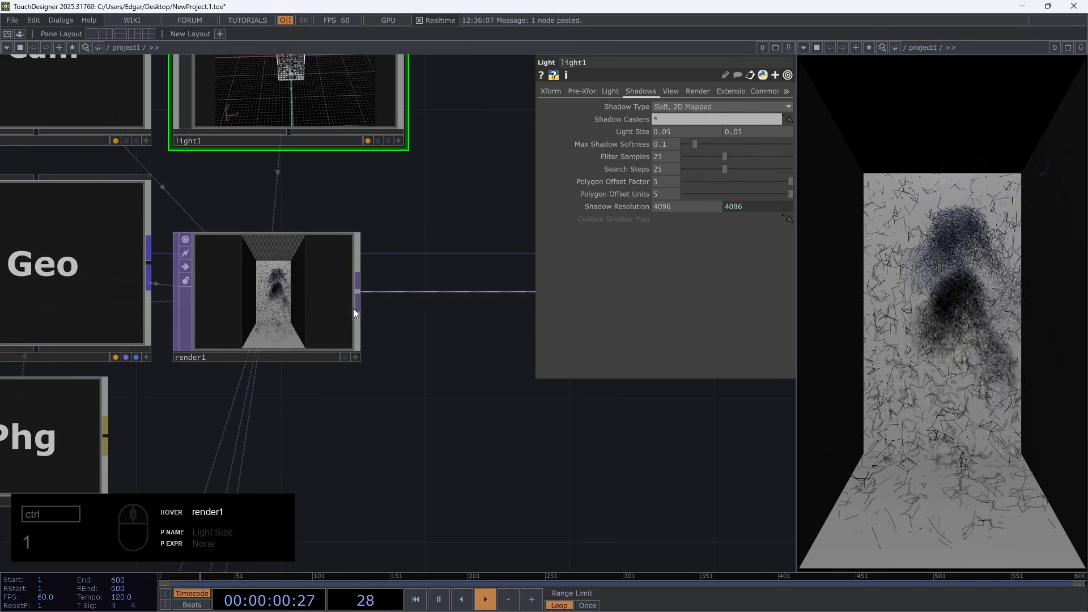
{"action": "right_click", "coordinate": [358, 291]}
{"action": "type", "text": "ren"}
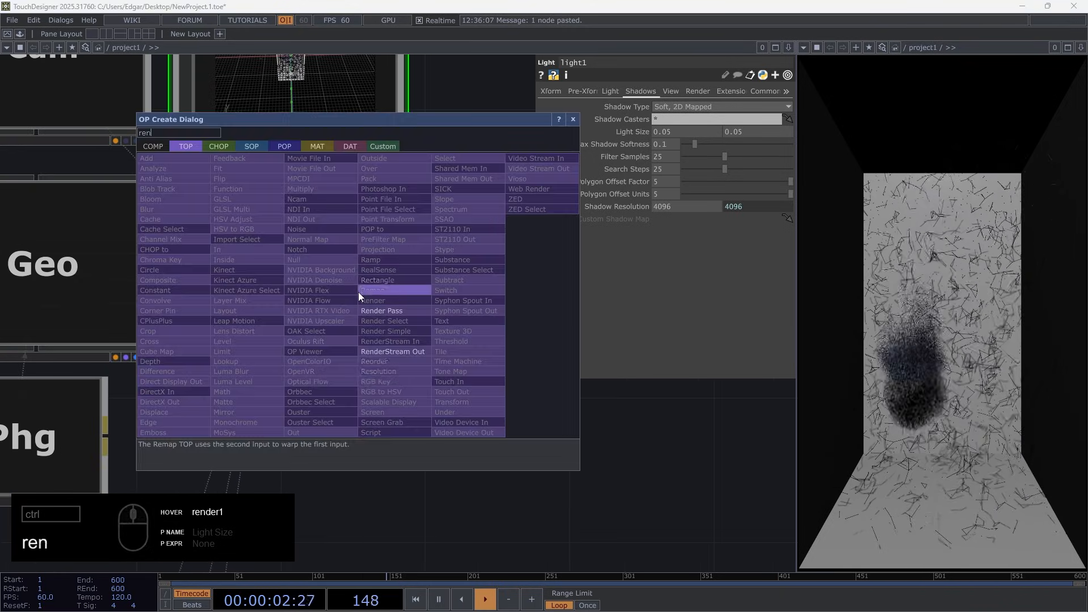
{"action": "key", "text": "Return"}
{"action": "left_click", "coordinate": [262, 456]}
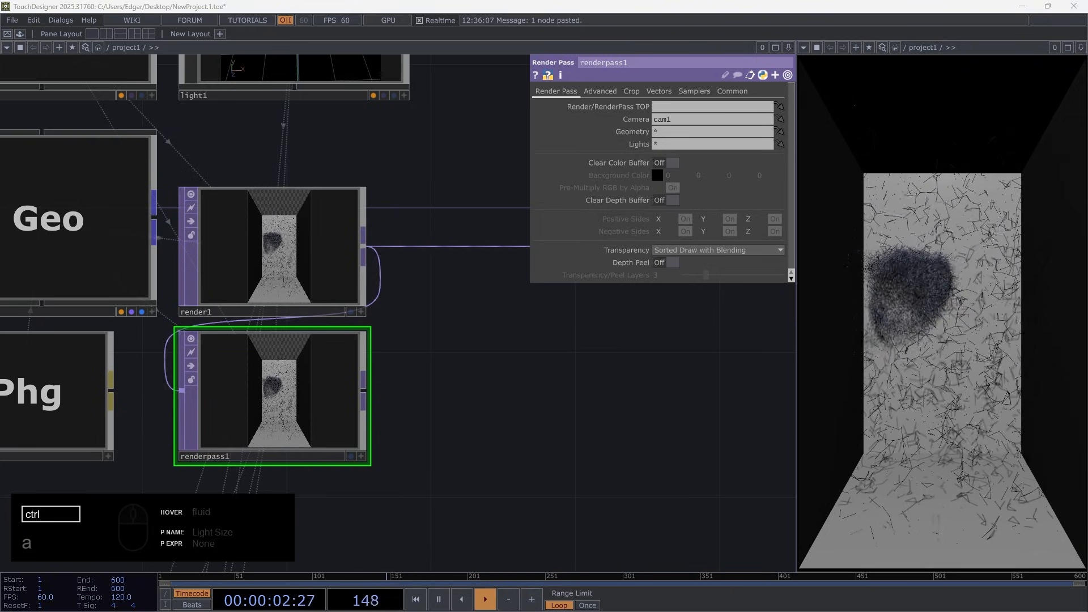
Limit render1's Geometry to fluid ep_prox ep_points, leaving out the box
{"action": "left_click", "coordinate": [295, 249]}
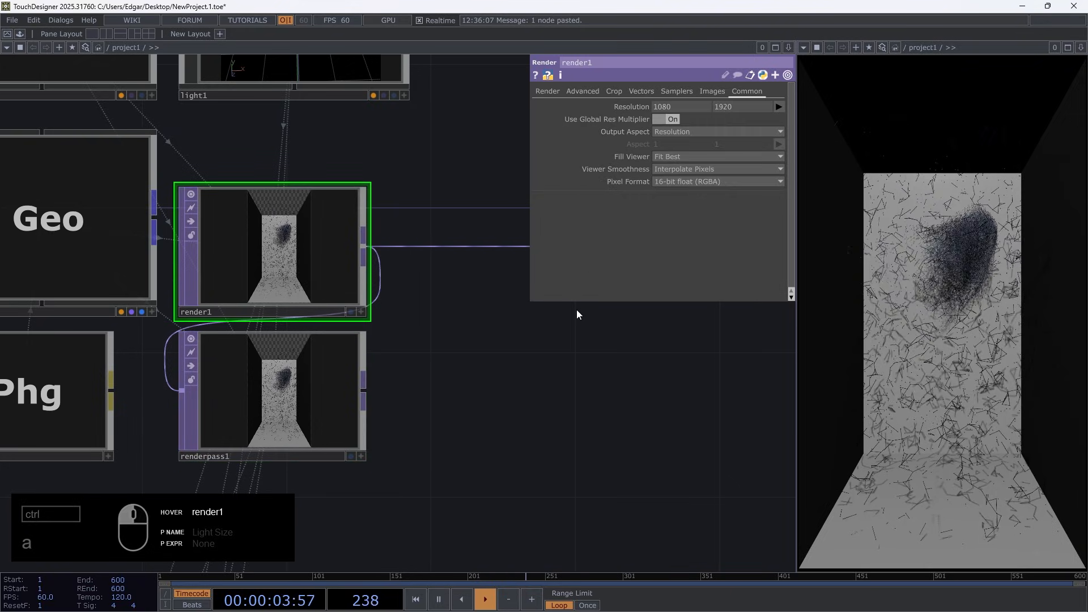
{"action": "left_click", "coordinate": [547, 90]}
{"action": "scroll", "coordinate": [315, 375], "scroll_direction": "down", "scroll_amount": 6}
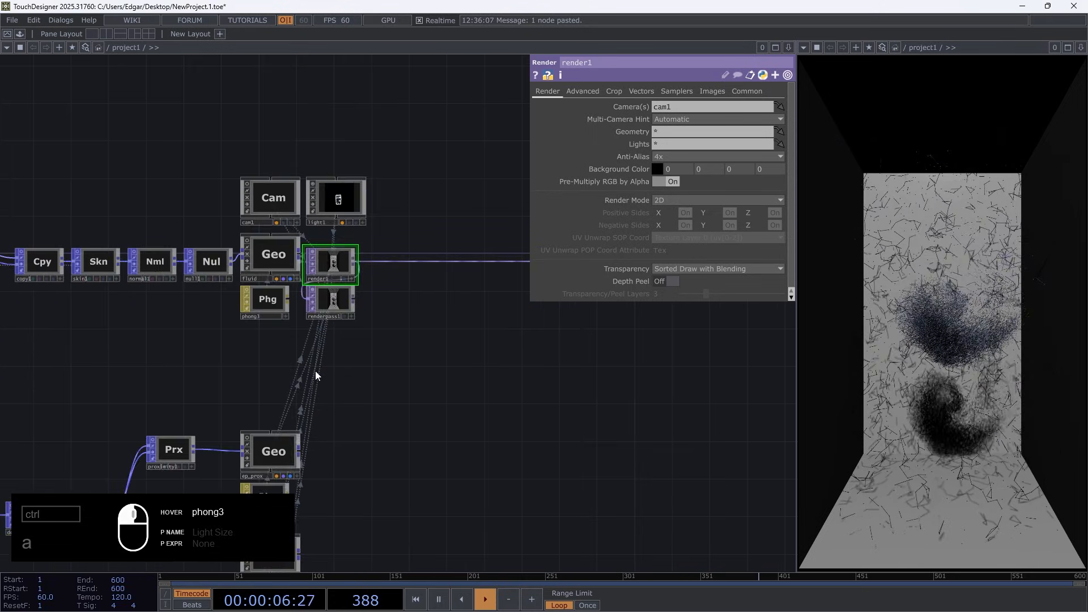
{"action": "left_click_drag", "start_coordinate": [316, 375], "coordinate": [325, 283]}
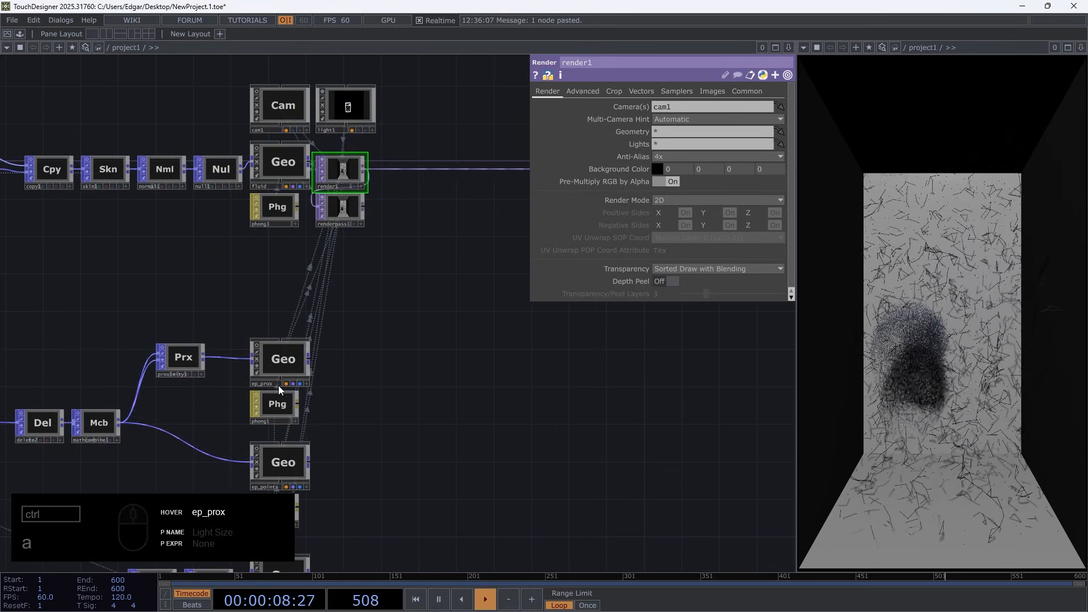
{"action": "left_click_drag", "start_coordinate": [364, 400], "coordinate": [359, 386]}
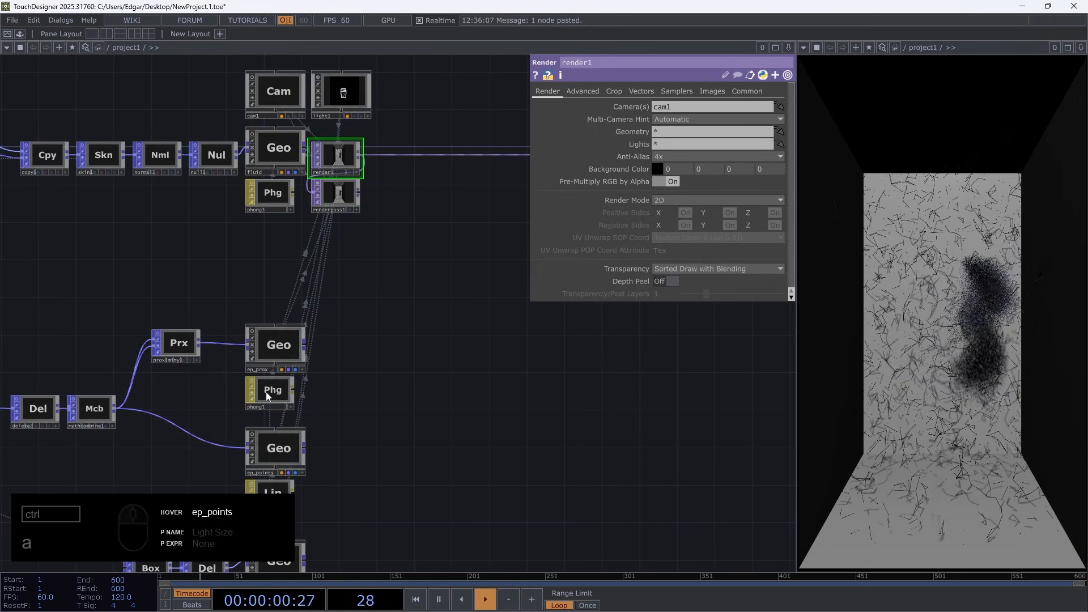
{"action": "left_click_drag", "start_coordinate": [342, 231], "coordinate": [353, 351]}
{"action": "scroll", "coordinate": [352, 278], "scroll_direction": "up", "scroll_amount": 6}
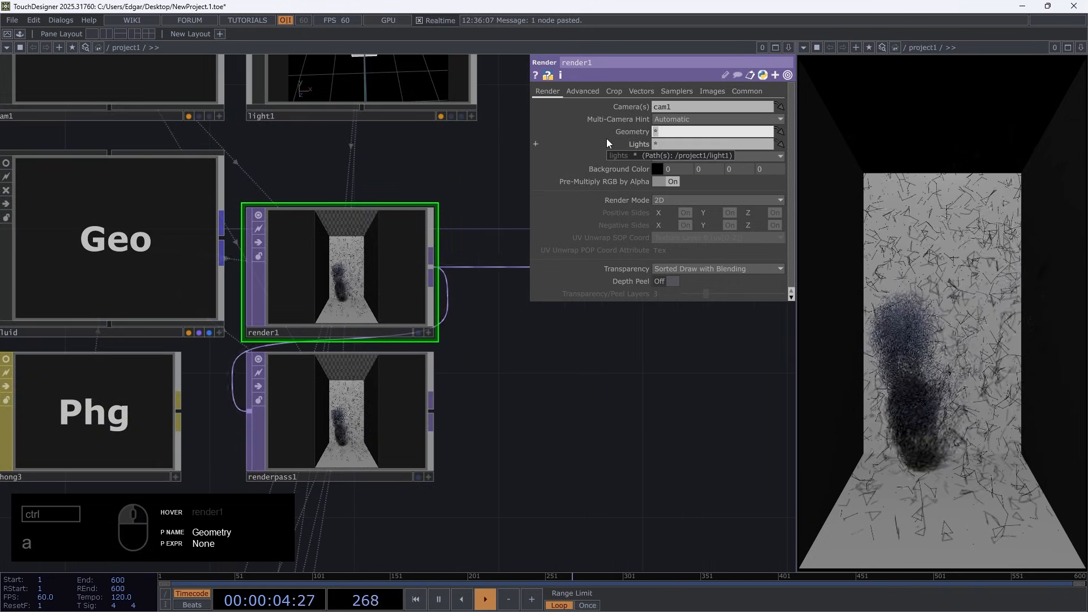
{"action": "type", "text": "fluid ep"}
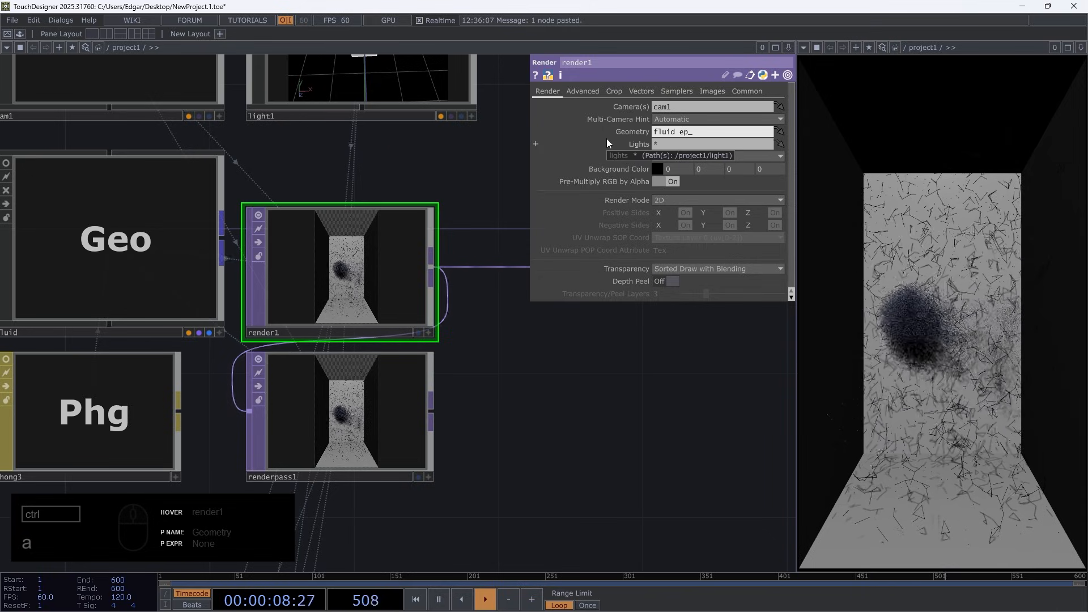
{"action": "type", "text": "_f"}
{"action": "key", "text": "BackSpace"}
{"action": "type", "text": "prox"}
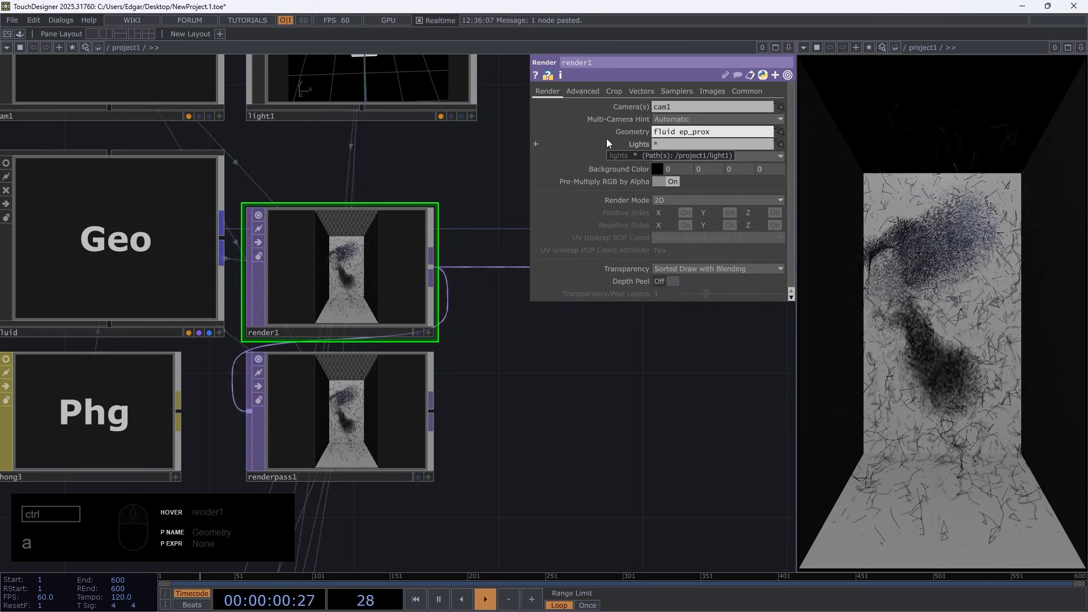
{"action": "type", "text": " ep_pointss"}
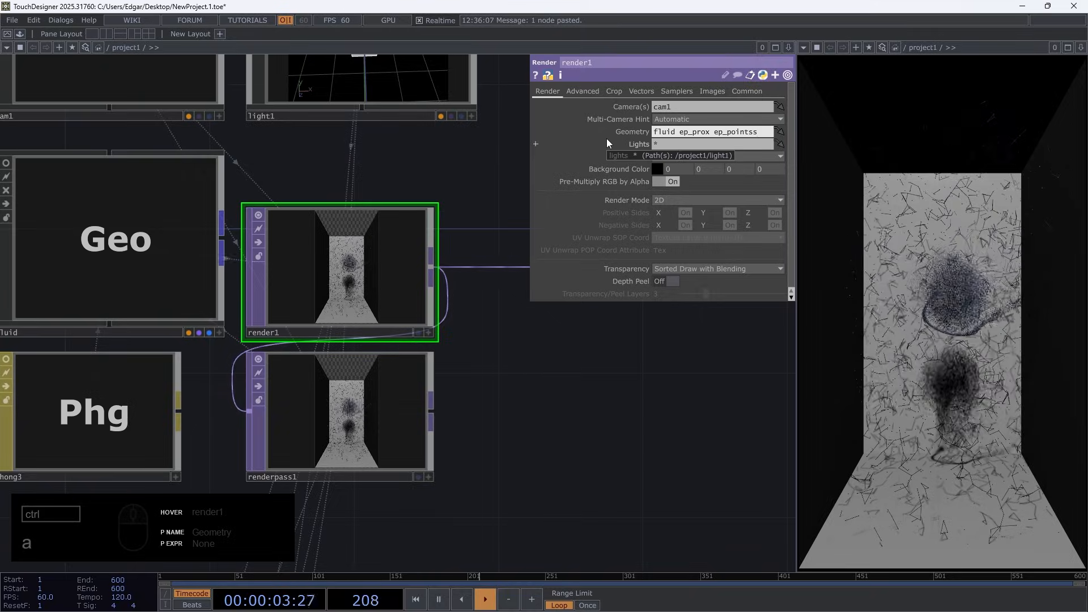
{"action": "key", "text": "BackSpace"}
{"action": "key", "text": "Return"}
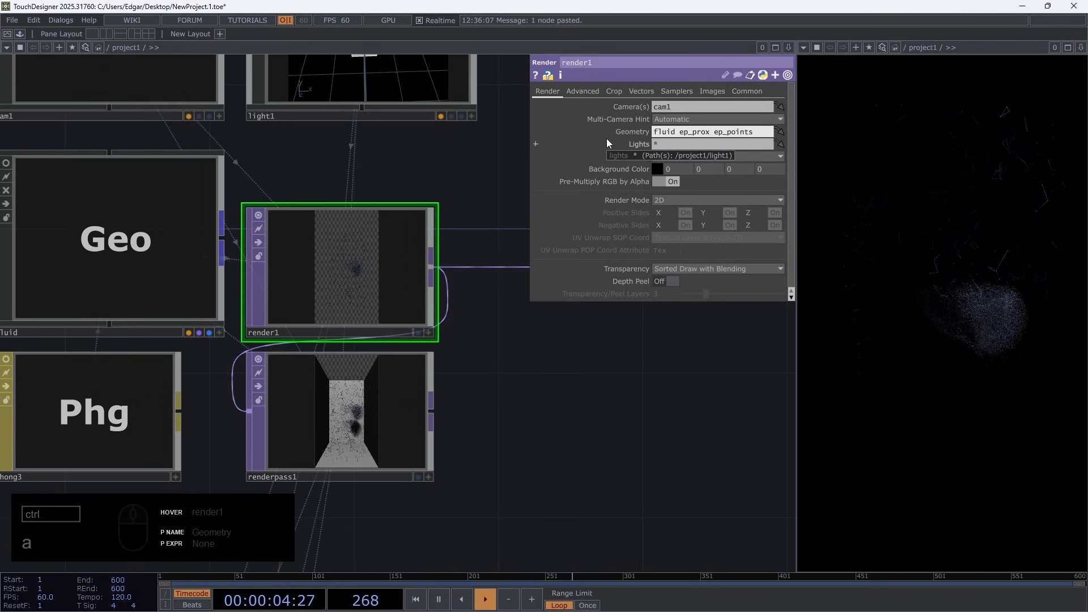
Set renderpass1's Geometry to box and turn on Clear Color Buffer
{"action": "scroll", "coordinate": [344, 274], "scroll_direction": "up", "scroll_amount": 4}
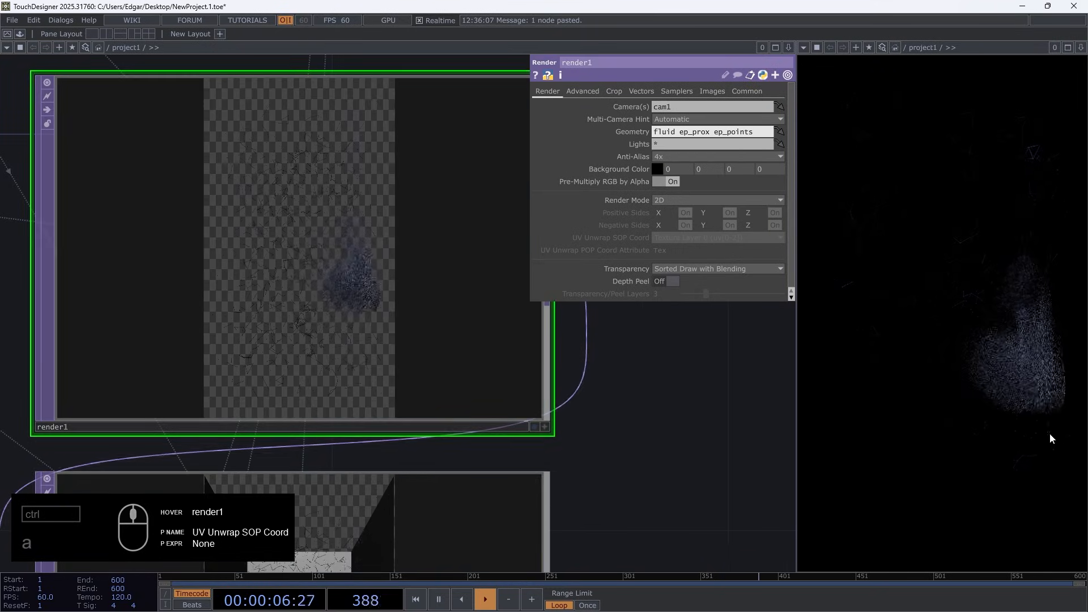
{"action": "scroll", "coordinate": [397, 397], "scroll_direction": "down", "scroll_amount": 3}
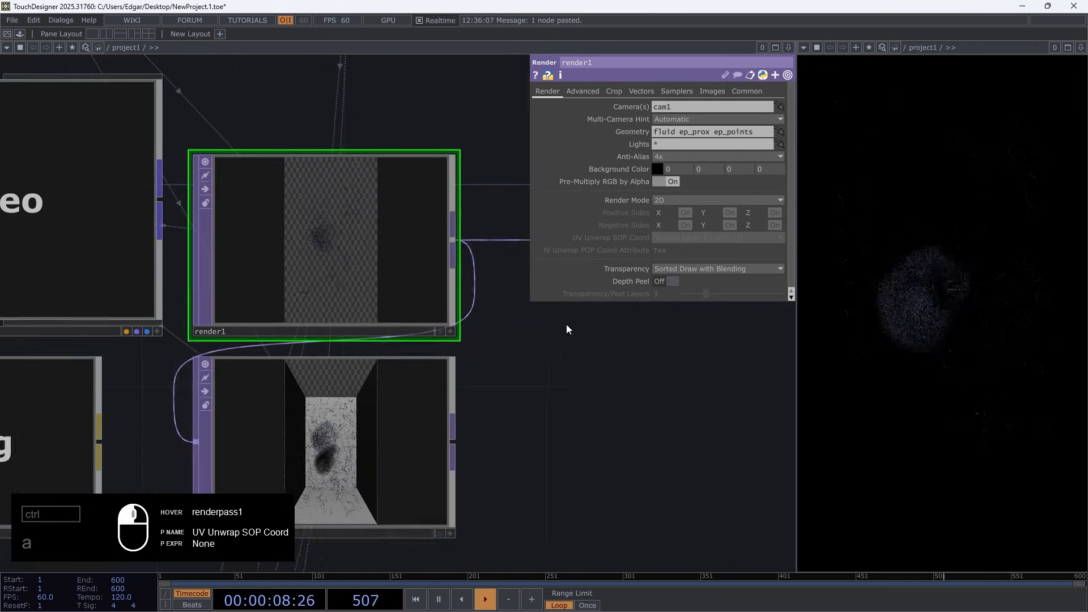
{"action": "left_click", "coordinate": [293, 373]}
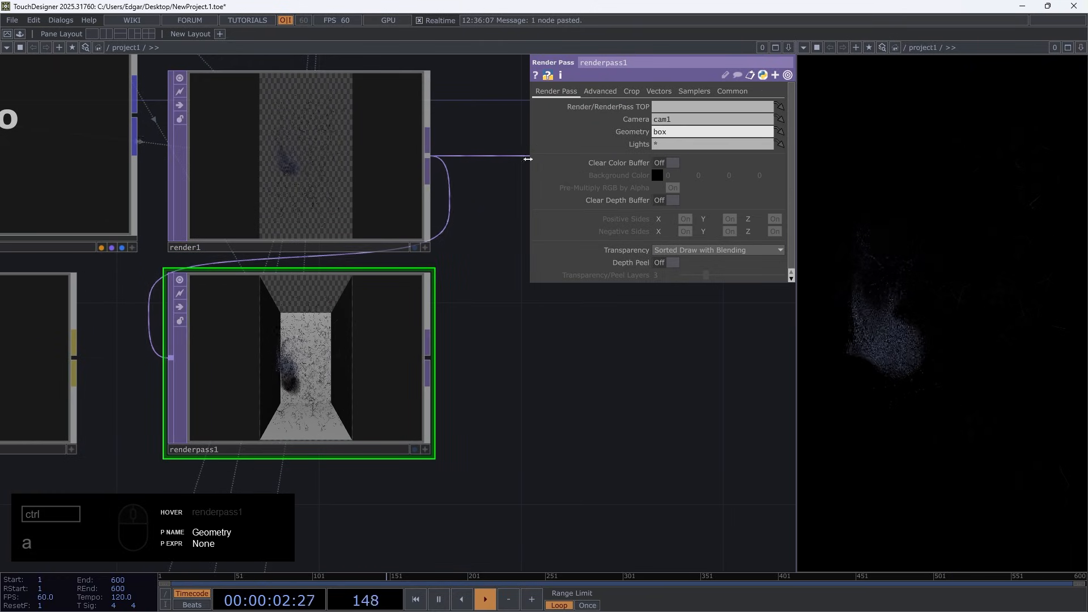
{"action": "scroll", "coordinate": [263, 420], "scroll_direction": "up", "scroll_amount": 4}
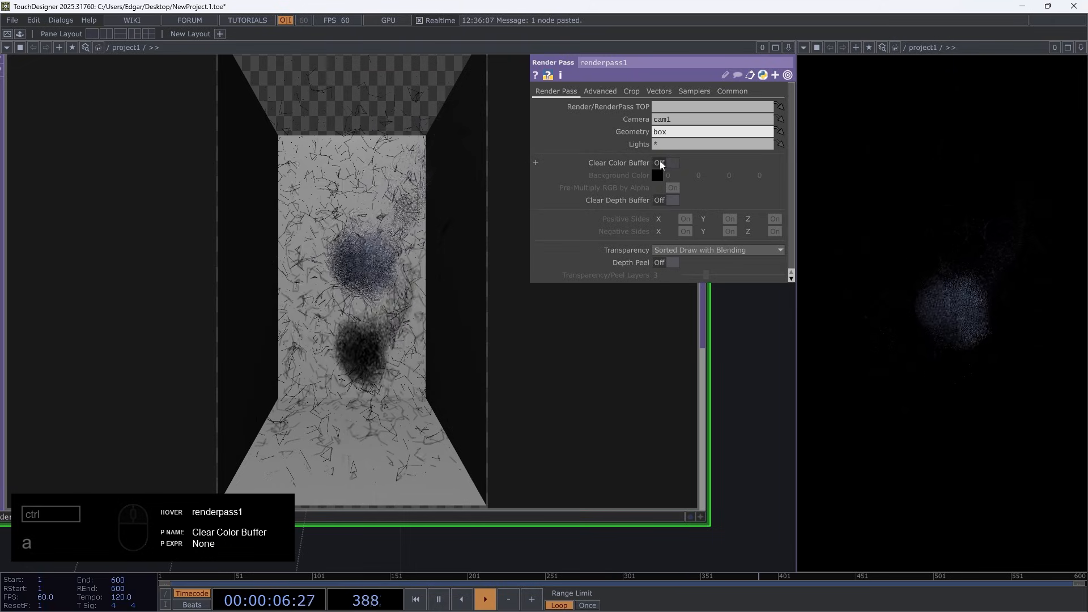
{"action": "left_click", "coordinate": [665, 162]}
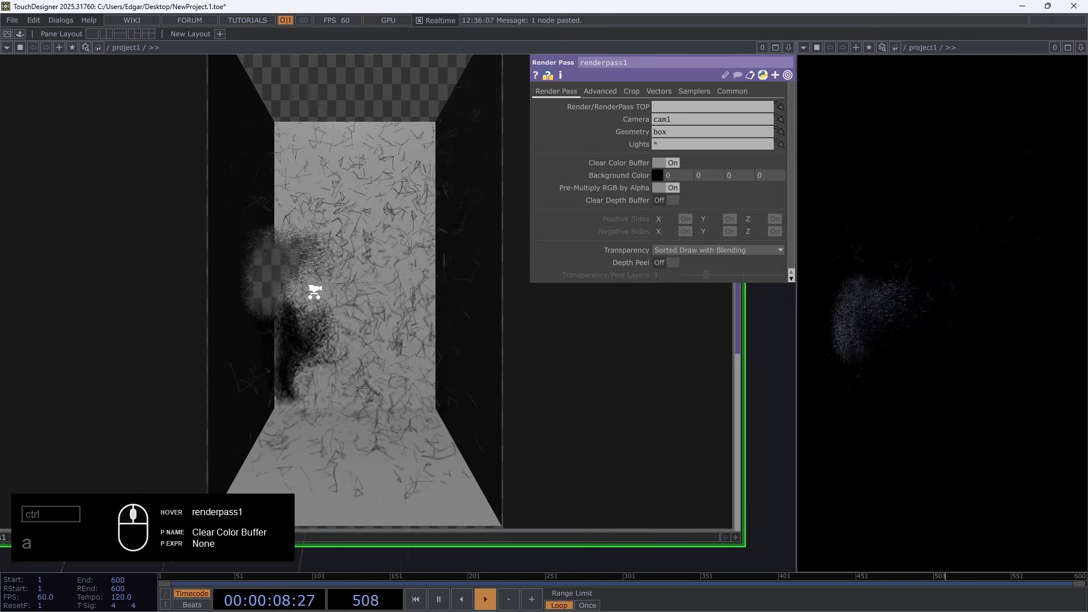
{"action": "scroll", "coordinate": [212, 258], "scroll_direction": "up", "scroll_amount": 3}
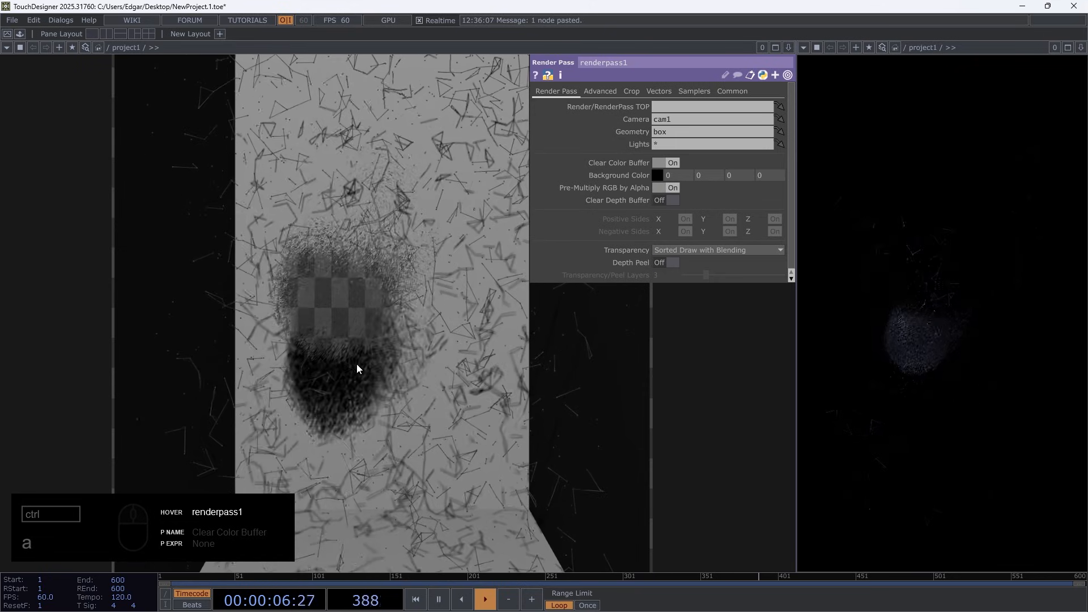
{"action": "scroll", "coordinate": [315, 389], "scroll_direction": "down", "scroll_amount": 8}
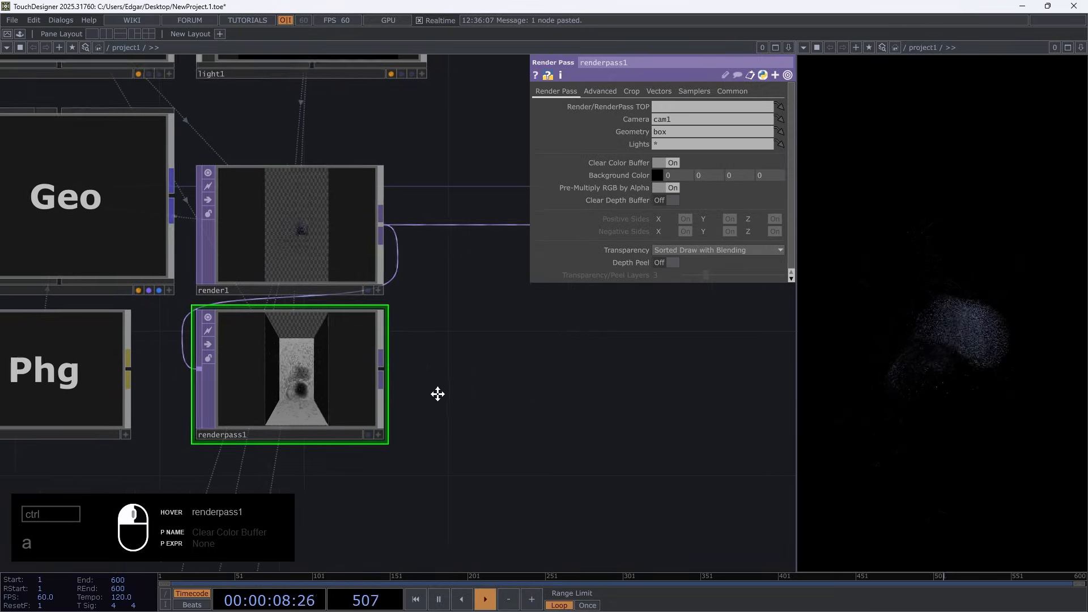
Add an Over TOP compositing render1 over renderpass1 and feed its output into the chain leading to transform2
{"action": "key", "text": "Tab"}
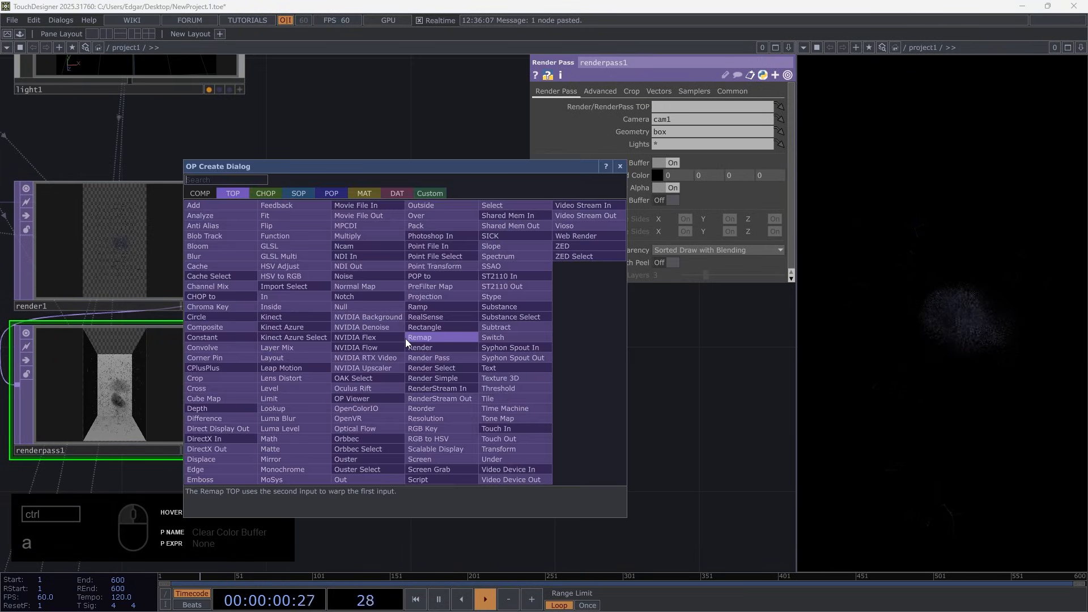
{"action": "type", "text": "over"}
{"action": "key", "text": "Return"}
{"action": "left_click", "coordinate": [406, 338]}
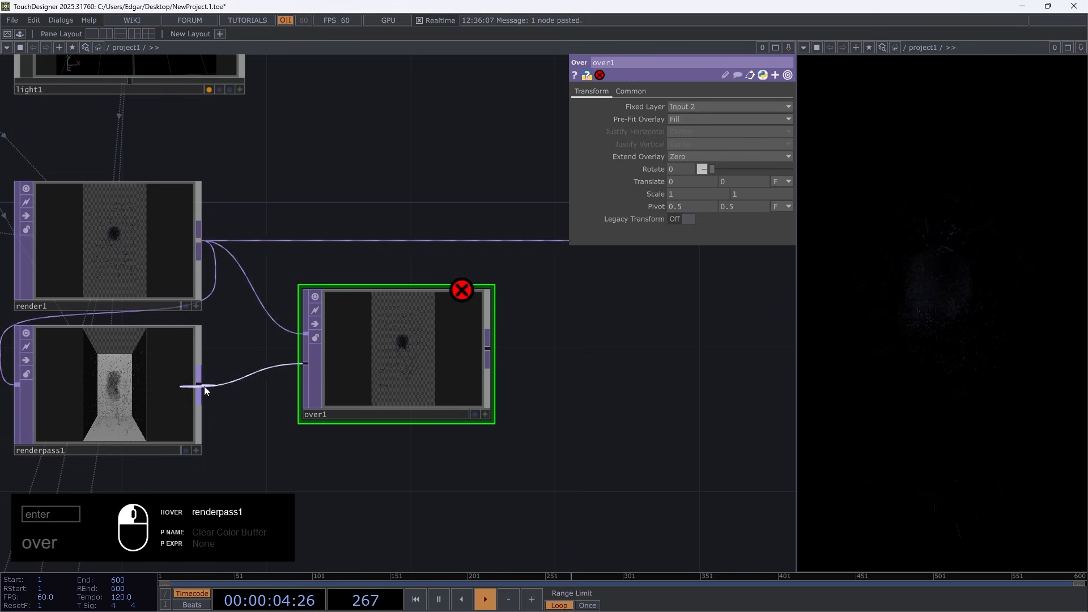
{"action": "left_click_drag", "start_coordinate": [546, 239], "coordinate": [547, 240]}
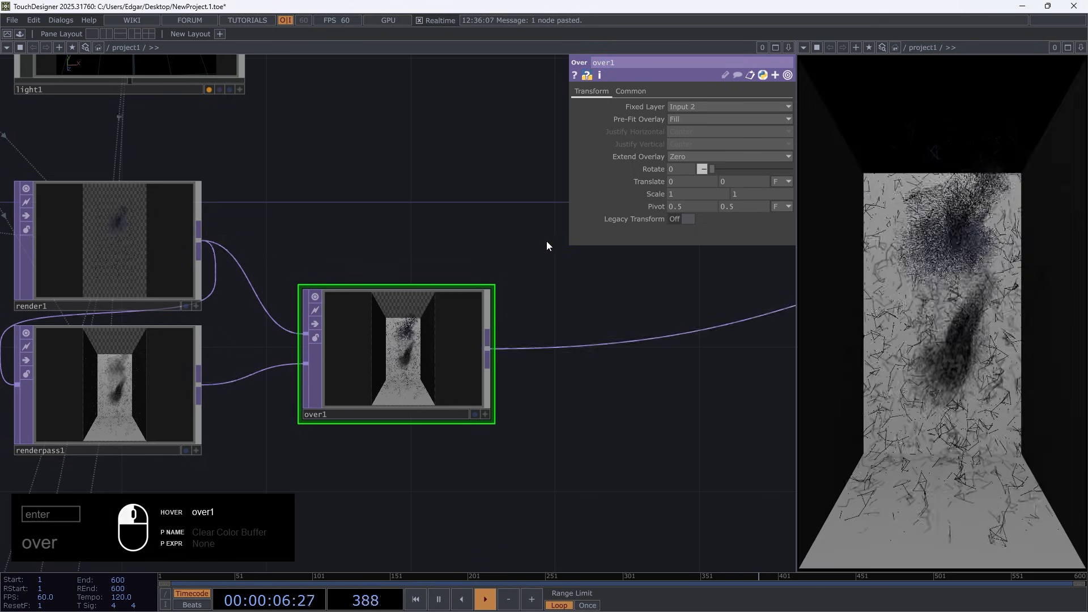
Move over1 farther away from render1 and renderpass1 to free space for more operators
{"action": "left_click_drag", "start_coordinate": [503, 406], "coordinate": [336, 352]}
{"action": "left_click_drag", "start_coordinate": [253, 309], "coordinate": [506, 201]}
{"action": "scroll", "coordinate": [506, 205], "scroll_direction": "down", "scroll_amount": 4}
{"action": "left_click_drag", "start_coordinate": [514, 268], "coordinate": [419, 365]}
{"action": "left_click_drag", "start_coordinate": [397, 288], "coordinate": [522, 287]}
Examine the separate outputs of render1 and renderpass1 up close, comparing the fluid layer with the box layer
{"action": "scroll", "coordinate": [118, 287], "scroll_direction": "up", "scroll_amount": 5}
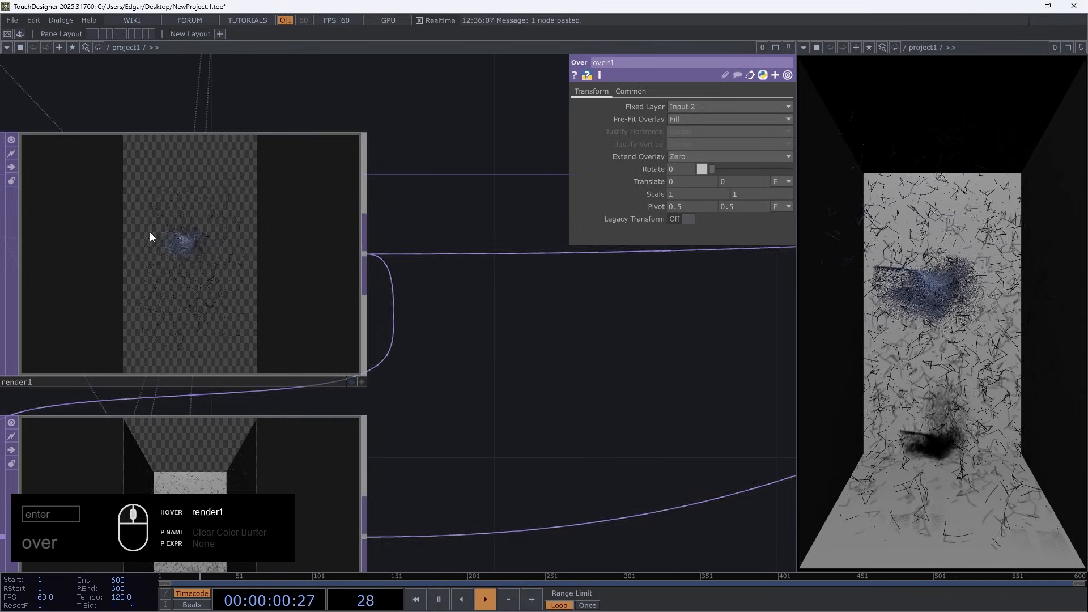
{"action": "left_click_drag", "start_coordinate": [532, 456], "coordinate": [596, 416]}
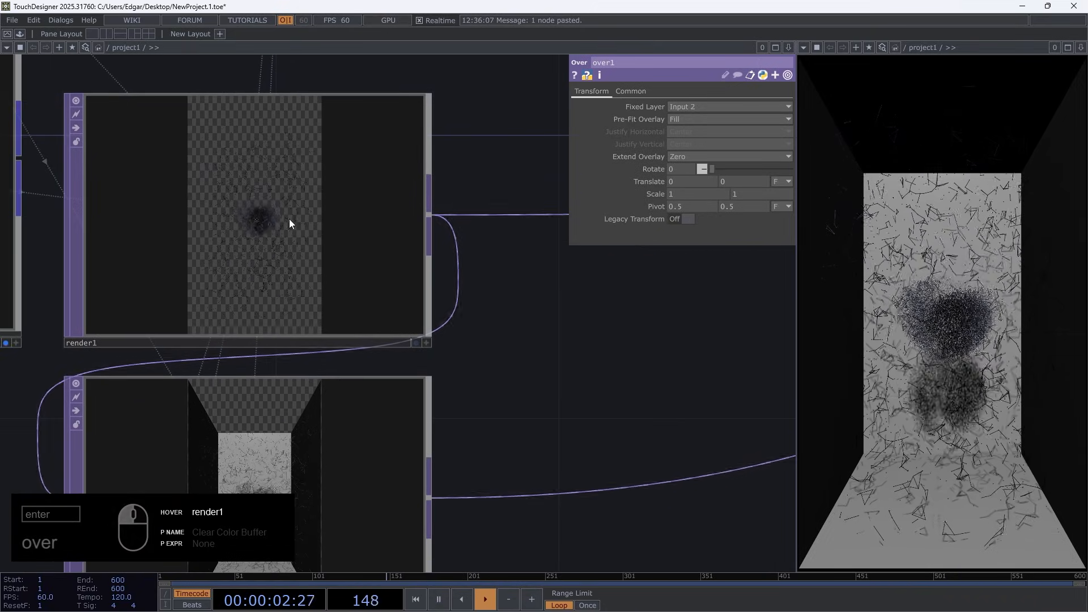
{"action": "scroll", "coordinate": [275, 246], "scroll_direction": "up", "scroll_amount": 6}
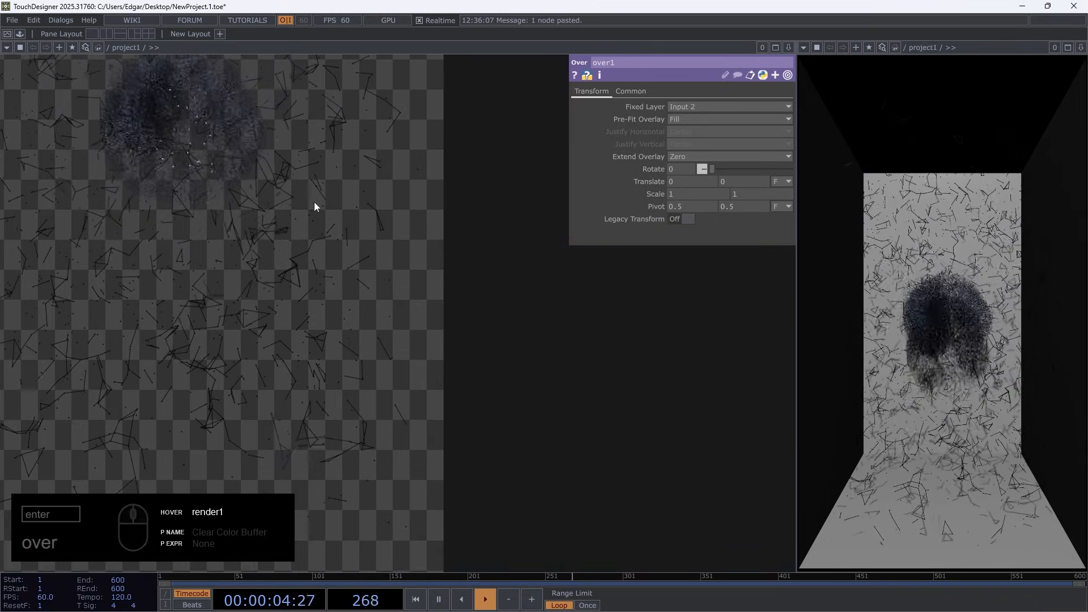
{"action": "scroll", "coordinate": [315, 339], "scroll_direction": "down", "scroll_amount": 5}
{"action": "scroll", "coordinate": [293, 471], "scroll_direction": "up", "scroll_amount": 5}
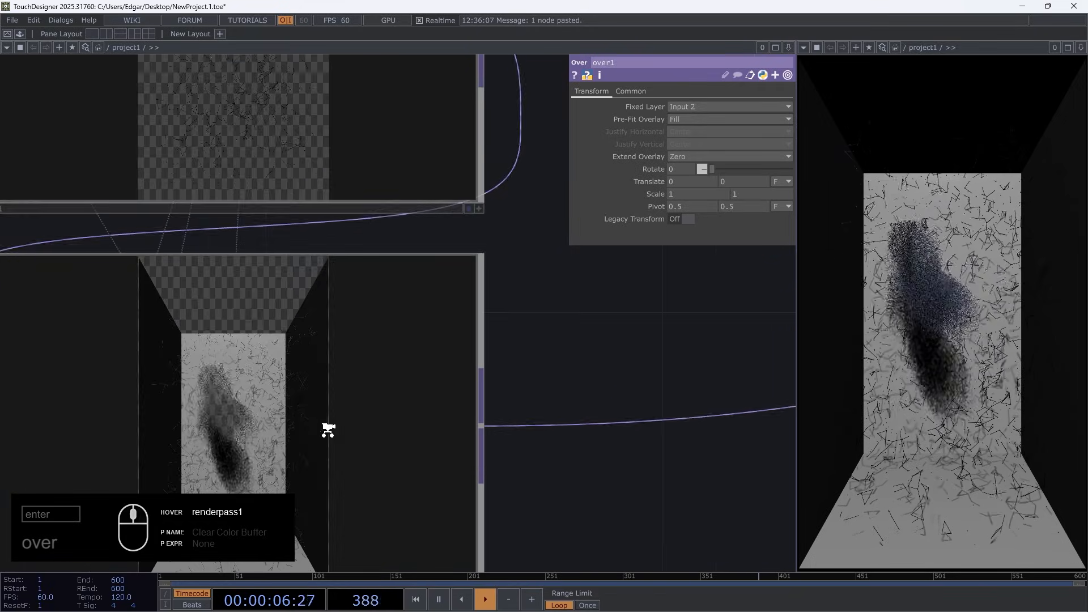
{"action": "scroll", "coordinate": [328, 430], "scroll_direction": "down", "scroll_amount": 5}
{"action": "scroll", "coordinate": [182, 418], "scroll_direction": "up", "scroll_amount": 5}
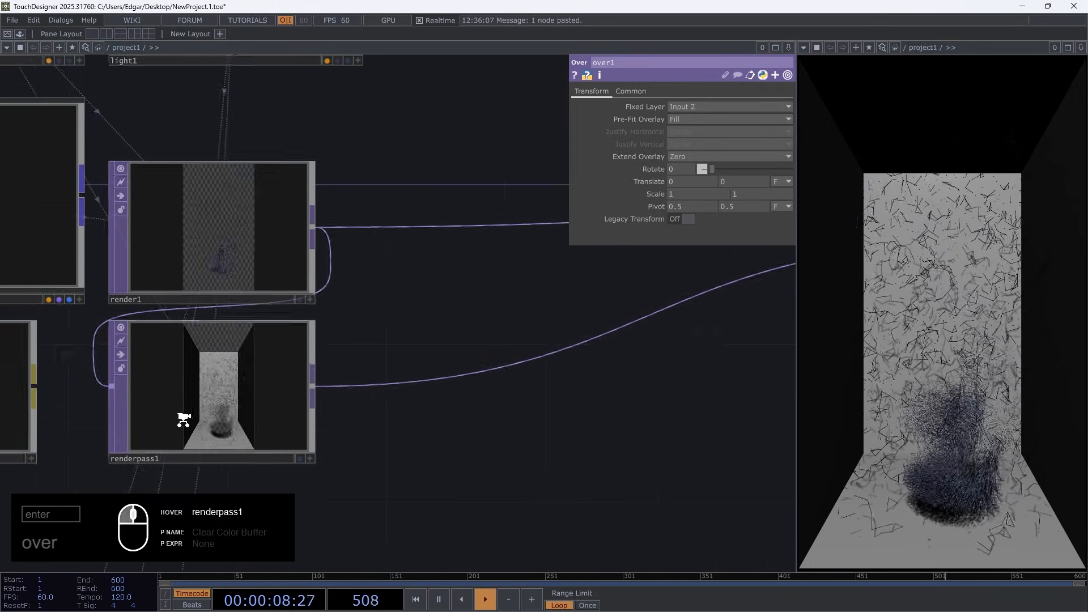
Insert a Bloom TOP on the wire between render1 and over1, placing it beside render1
{"action": "scroll", "coordinate": [279, 476], "scroll_direction": "down", "scroll_amount": 3}
{"action": "scroll", "coordinate": [279, 477], "scroll_direction": "down", "scroll_amount": 3}
{"action": "scroll", "coordinate": [304, 319], "scroll_direction": "up", "scroll_amount": 3}
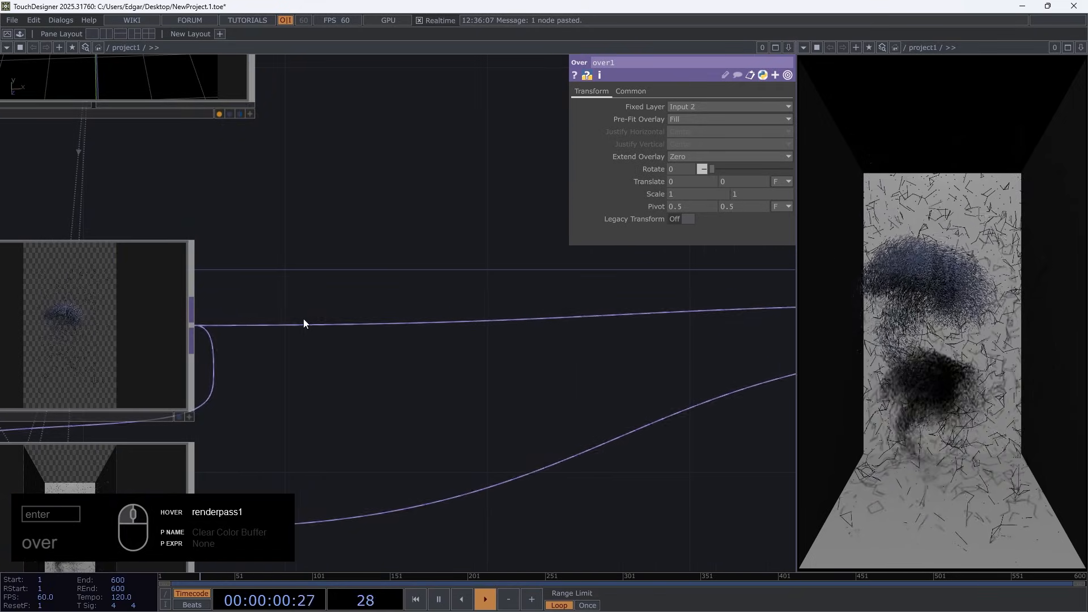
{"action": "right_click", "coordinate": [303, 324]}
{"action": "left_click", "coordinate": [321, 307]}
{"action": "type", "text": "b"}
{"action": "left_click", "coordinate": [122, 225]}
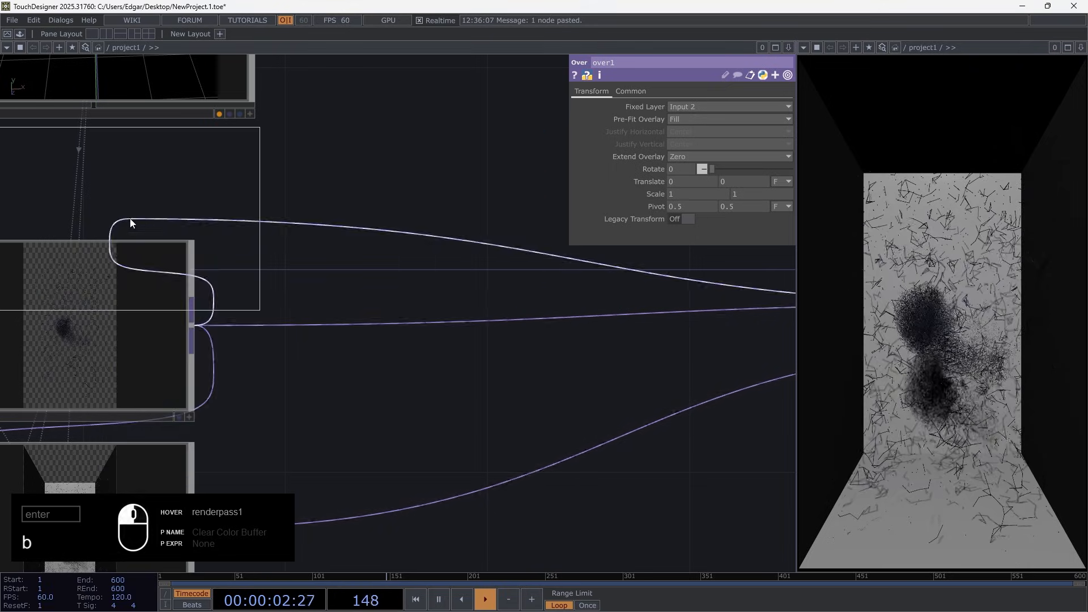
{"action": "left_click", "coordinate": [396, 337]}
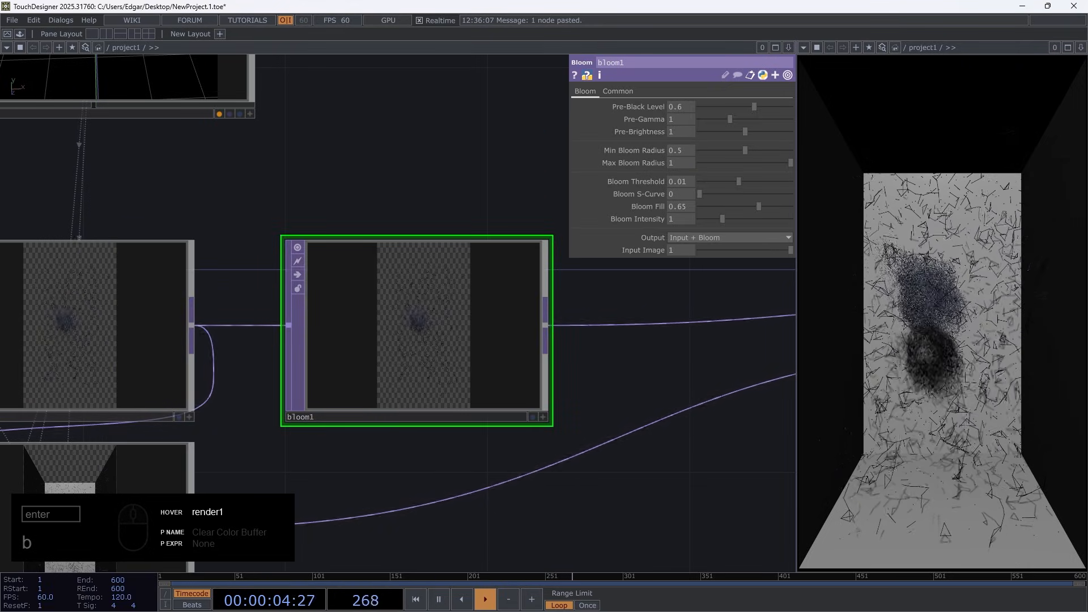
Set bloom1's Pre-Black Level to 0.1, Min Bloom Radius to 0.15, Bloom Fill to 0.7 and Bloom Threshold to 0
{"action": "middle_click_drag", "start_coordinate": [696, 105], "coordinate": [686, 105]}
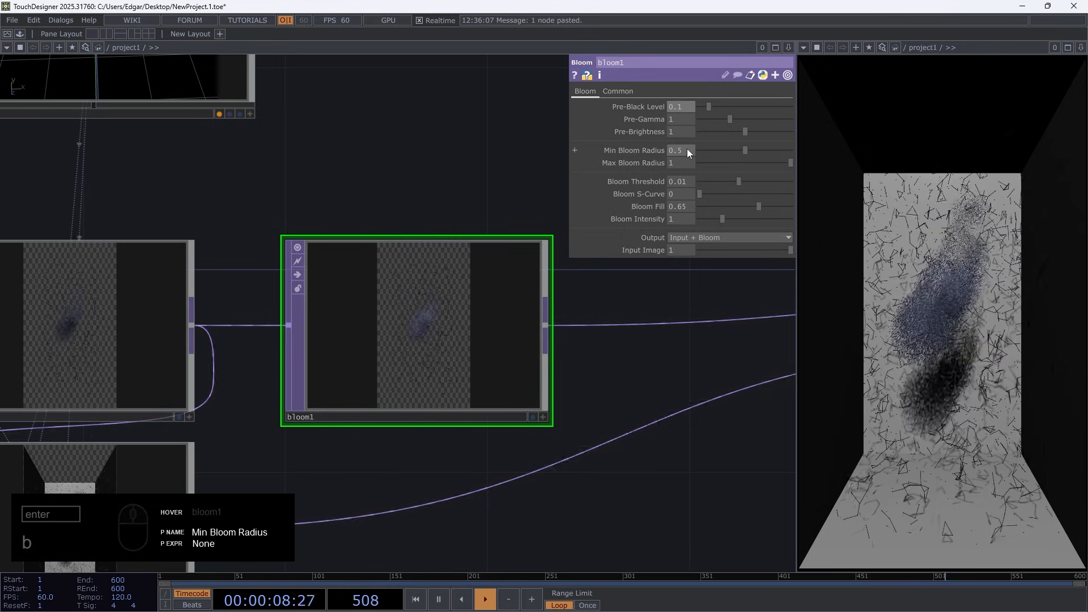
{"action": "middle_click_drag", "start_coordinate": [687, 148], "coordinate": [687, 154]}
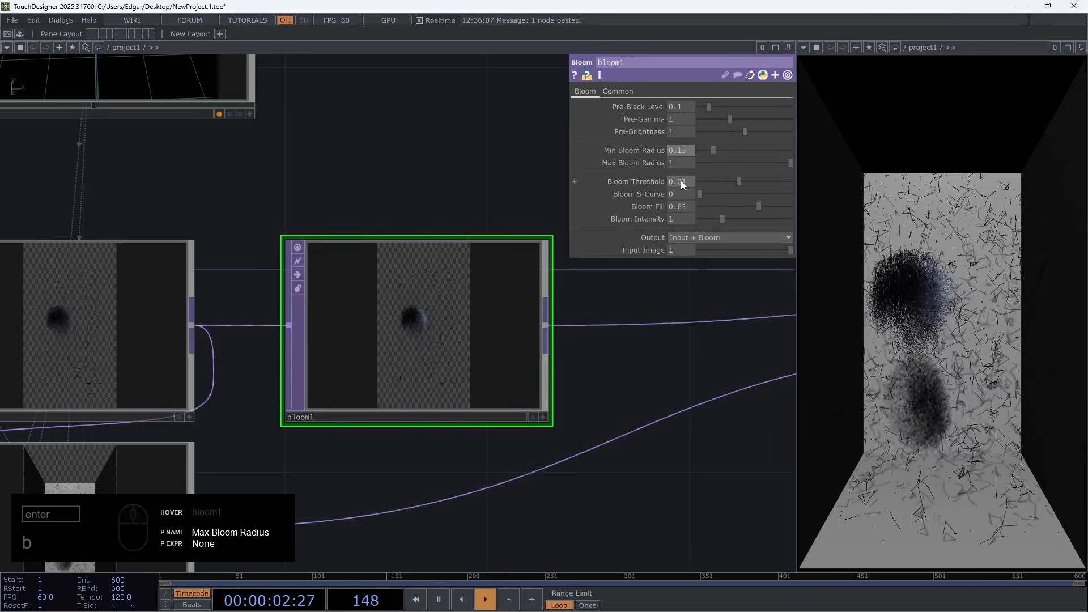
{"action": "left_click_drag", "start_coordinate": [760, 205], "coordinate": [765, 208]}
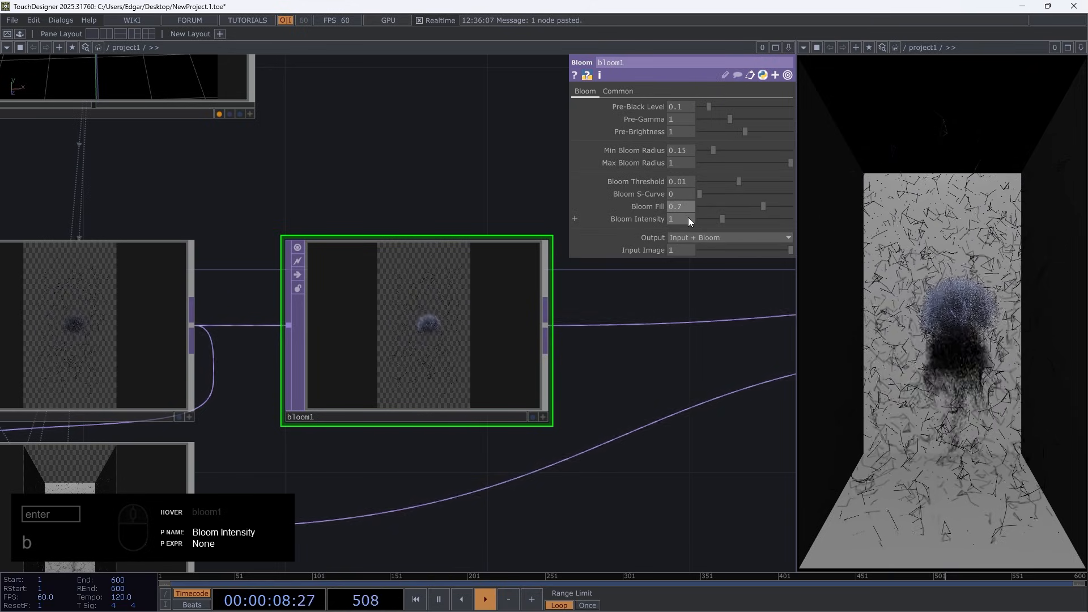
{"action": "mouse_move", "coordinate": [688, 182]}
{"action": "middle_mouse_down"}
{"action": "mouse_move", "coordinate": [678, 192]}
{"action": "mouse_move", "coordinate": [687, 179]}
{"action": "middle_mouse_up"}
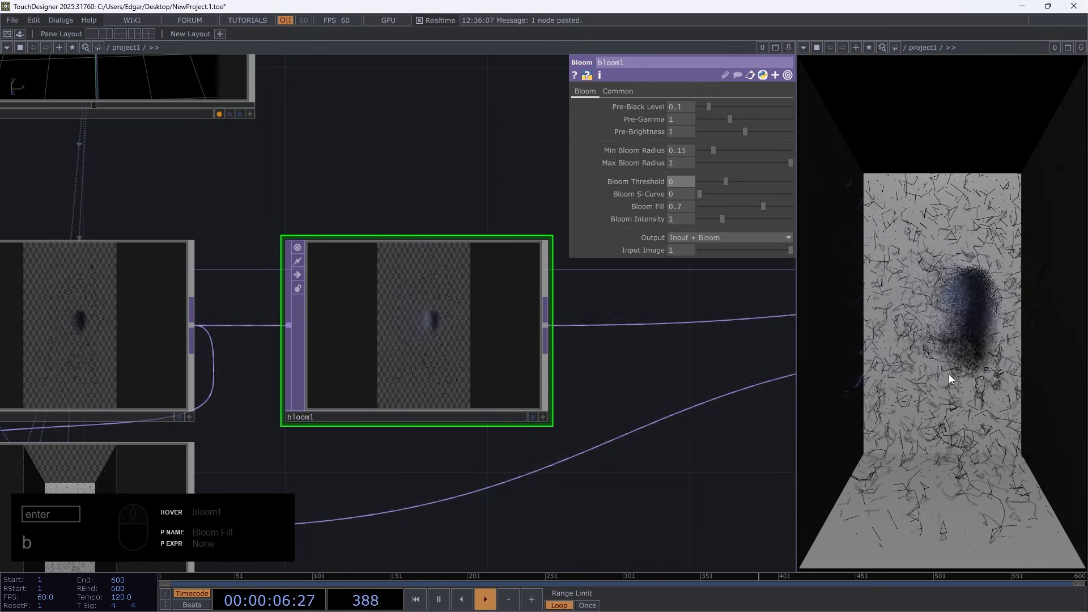
Insert a Level TOP between bloom1 and over1
{"action": "scroll", "coordinate": [540, 403], "scroll_direction": "down", "scroll_amount": 5}
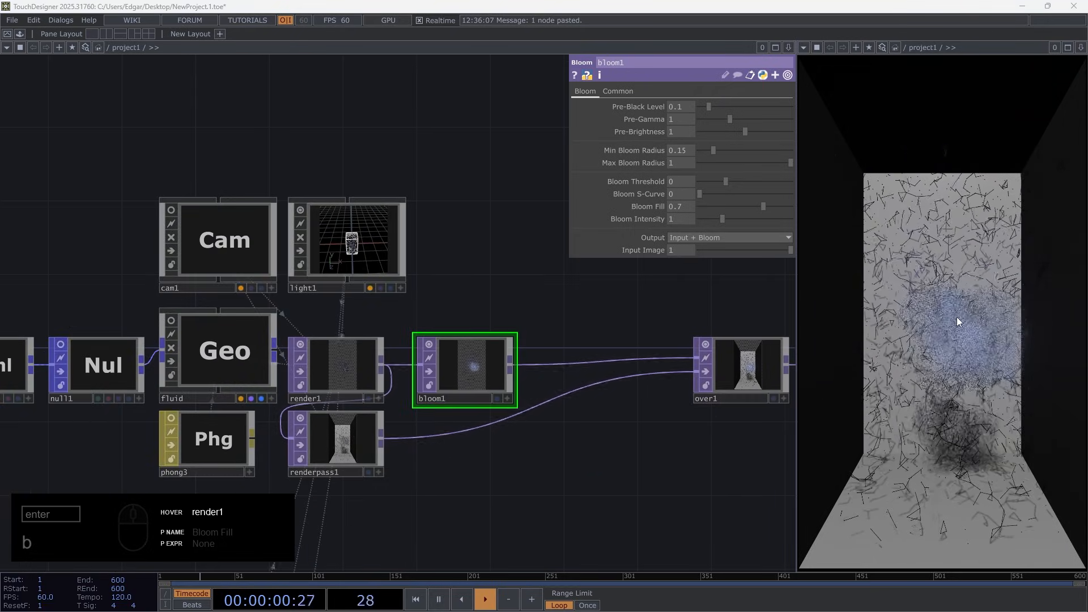
{"action": "right_click", "coordinate": [512, 362]}
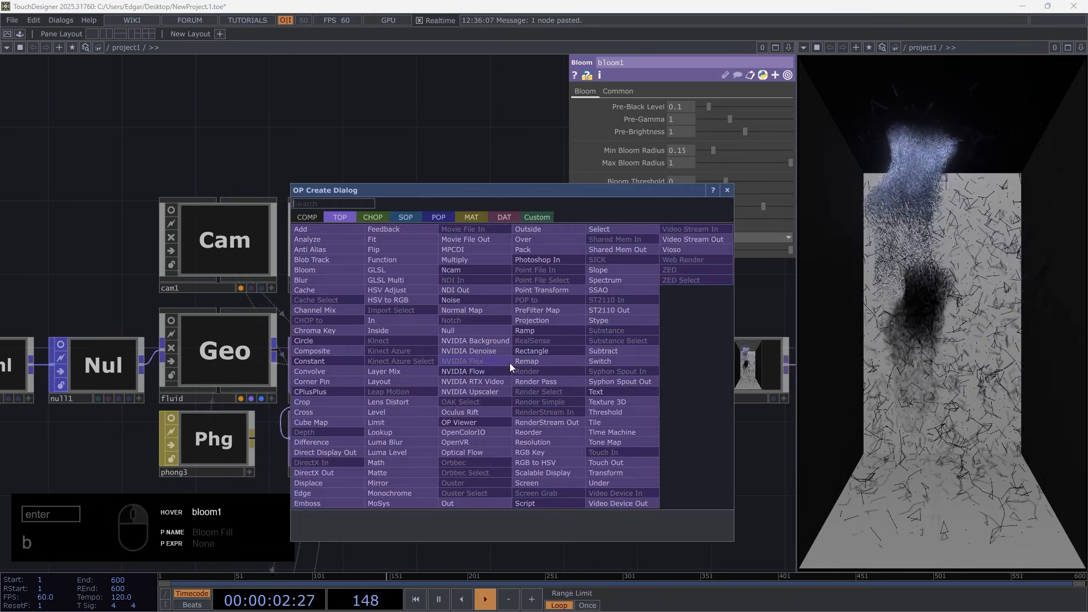
{"action": "type", "text": "level"}
{"action": "key", "text": "Return"}
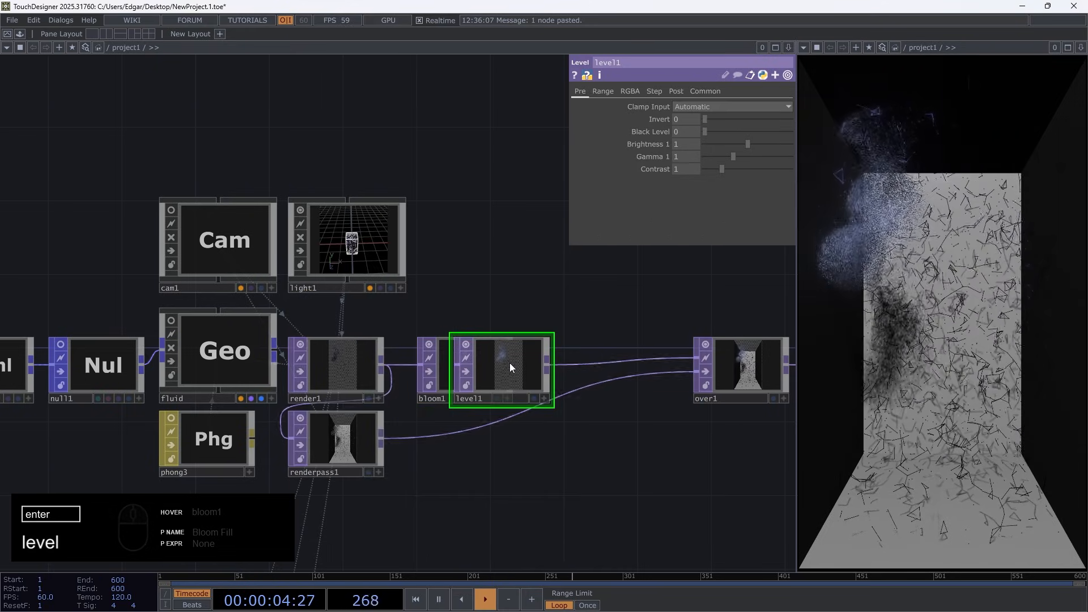
{"action": "left_click", "coordinate": [579, 368]}
Lower level1's In High range value to 0.664 to brighten the fluid layer
{"action": "left_click", "coordinate": [604, 91]}
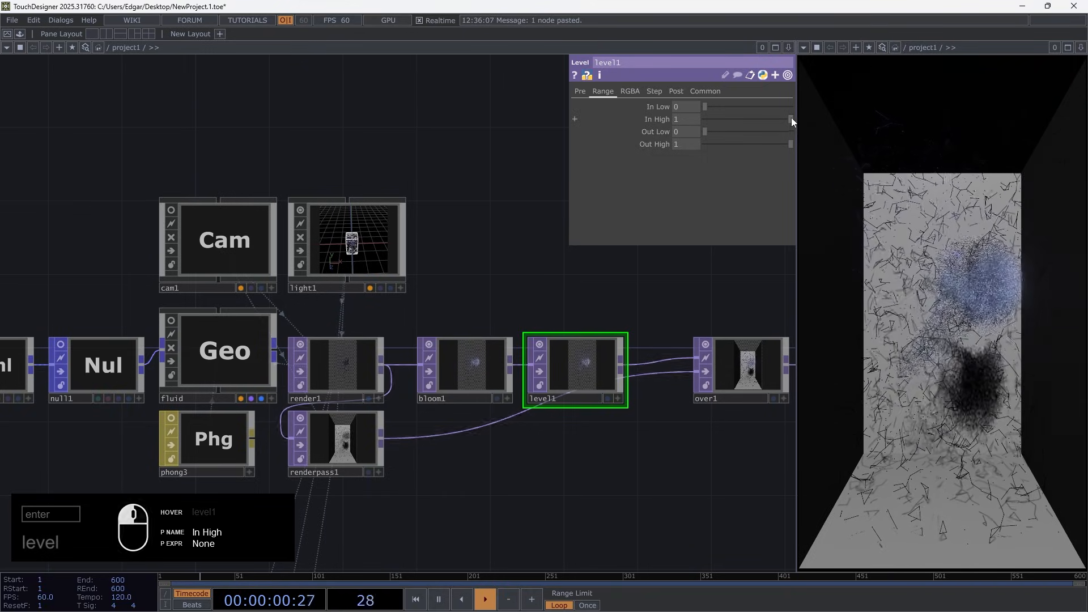
{"action": "left_click_drag", "start_coordinate": [791, 117], "coordinate": [762, 120]}
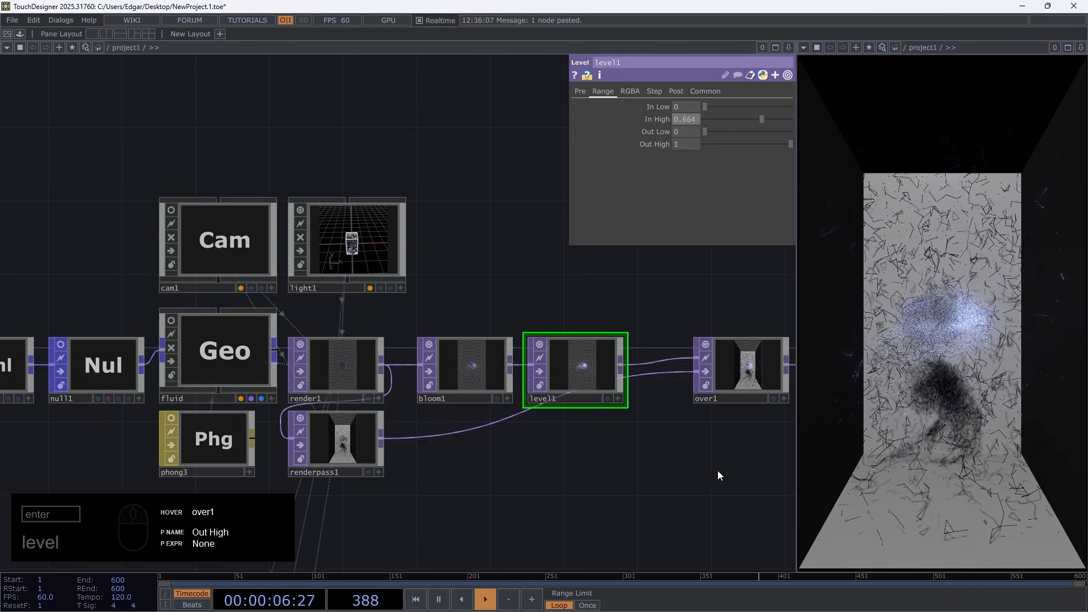
{"action": "scroll", "coordinate": [759, 397], "scroll_direction": "up", "scroll_amount": 8}
{"action": "scroll", "coordinate": [669, 369], "scroll_direction": "down", "scroll_amount": 6}
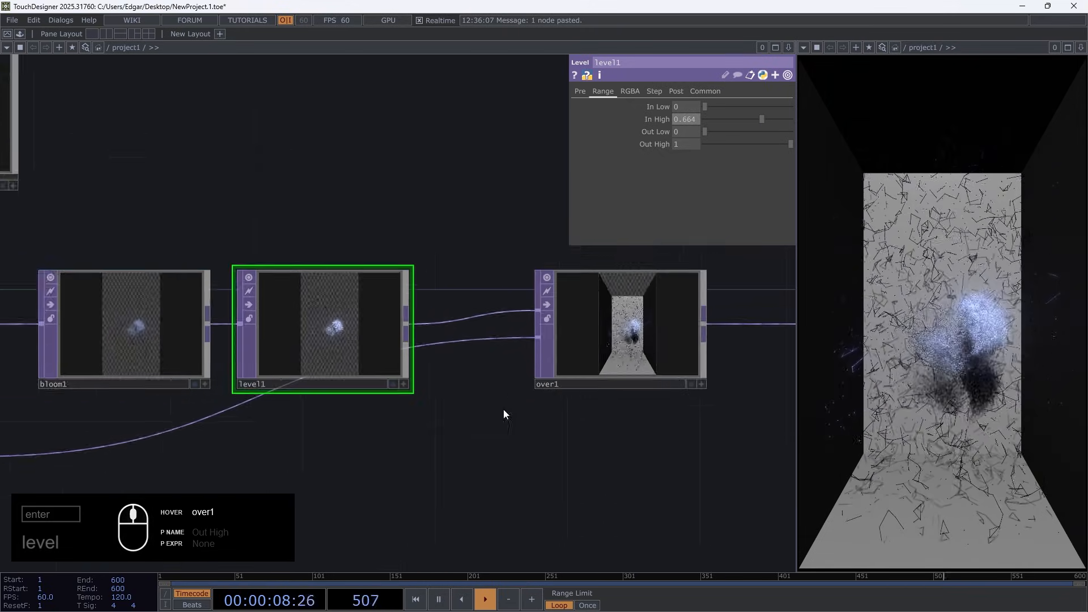
Set cam1's Z translation to 1.706 so the box edges fill the portrait frame of renderpass1
{"action": "left_click_drag", "start_coordinate": [230, 420], "coordinate": [445, 331]}
{"action": "scroll", "coordinate": [245, 337], "scroll_direction": "up", "scroll_amount": 7}
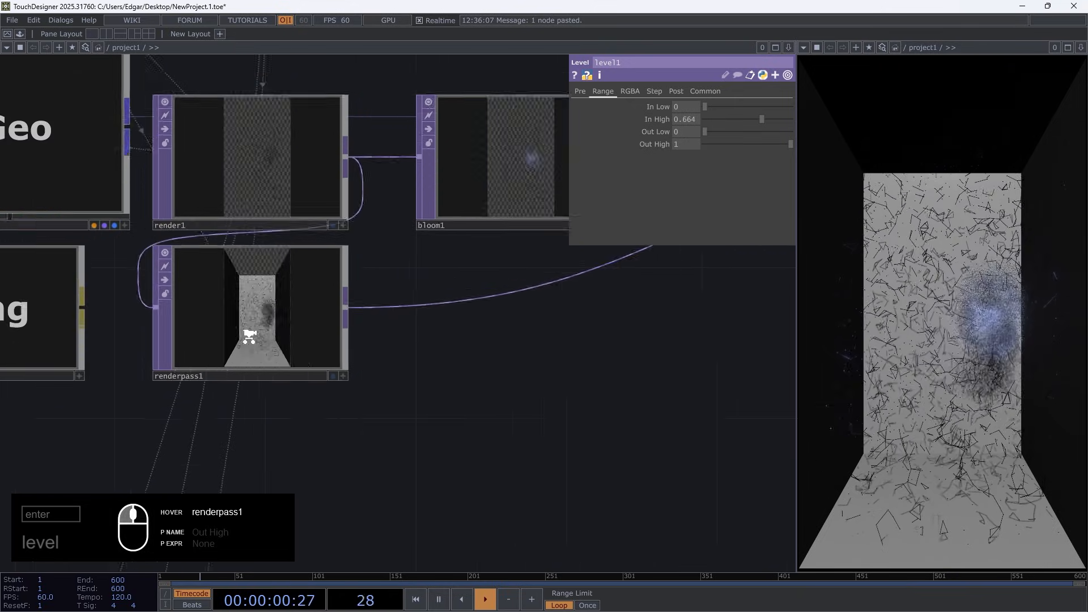
{"action": "scroll", "coordinate": [391, 438], "scroll_direction": "up", "scroll_amount": 4}
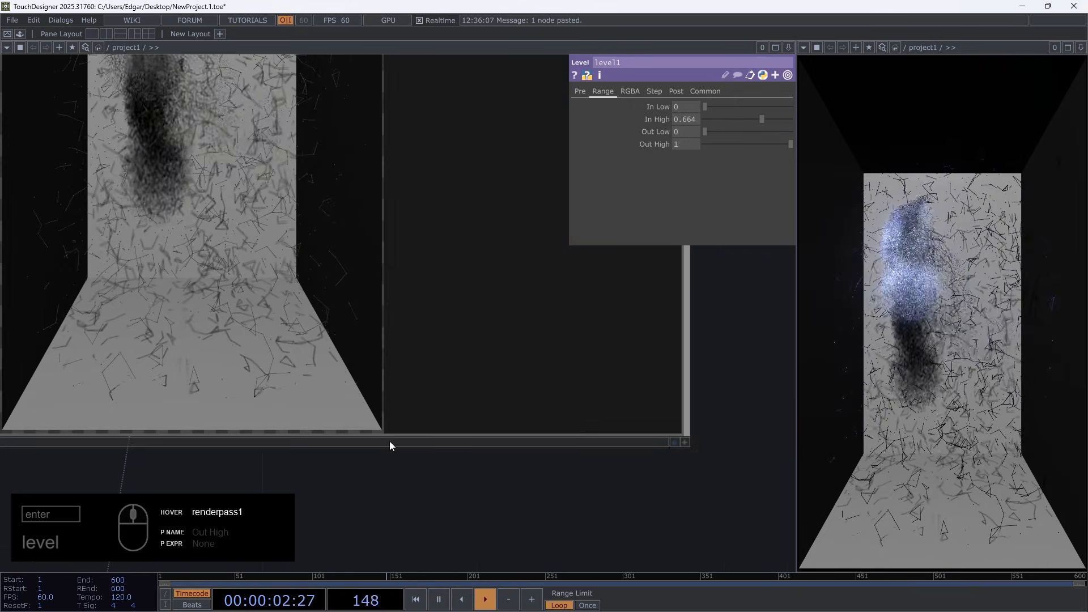
{"action": "scroll", "coordinate": [390, 438], "scroll_direction": "down", "scroll_amount": 10}
{"action": "left_click", "coordinate": [228, 80]}
{"action": "scroll", "coordinate": [294, 386], "scroll_direction": "up", "scroll_amount": 8}
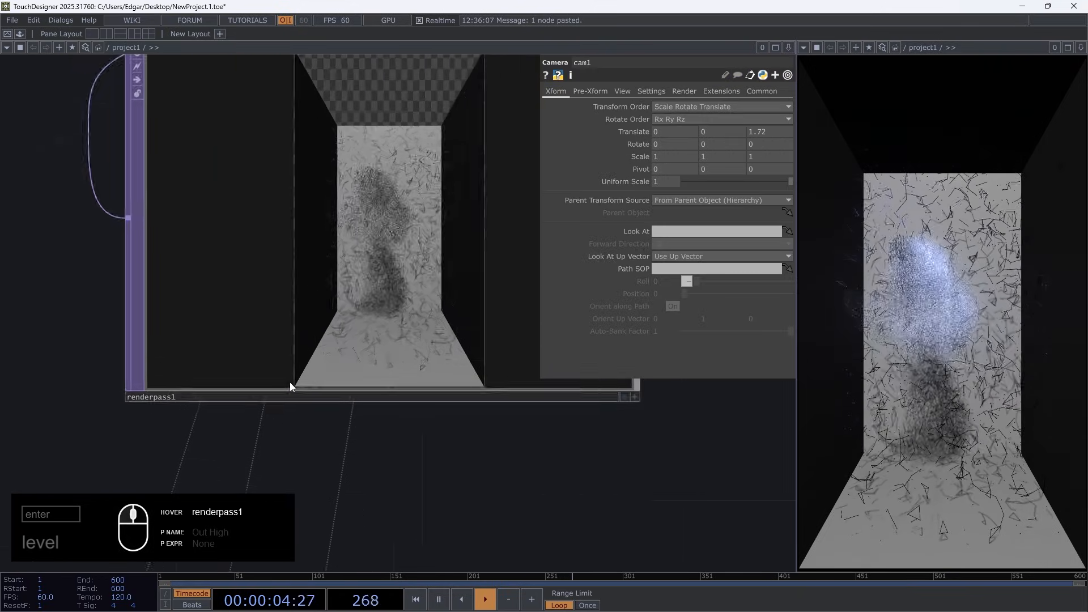
{"action": "middle_click_drag", "start_coordinate": [774, 133], "coordinate": [743, 156]}
{"action": "scroll", "coordinate": [238, 374], "scroll_direction": "down", "scroll_amount": 8}
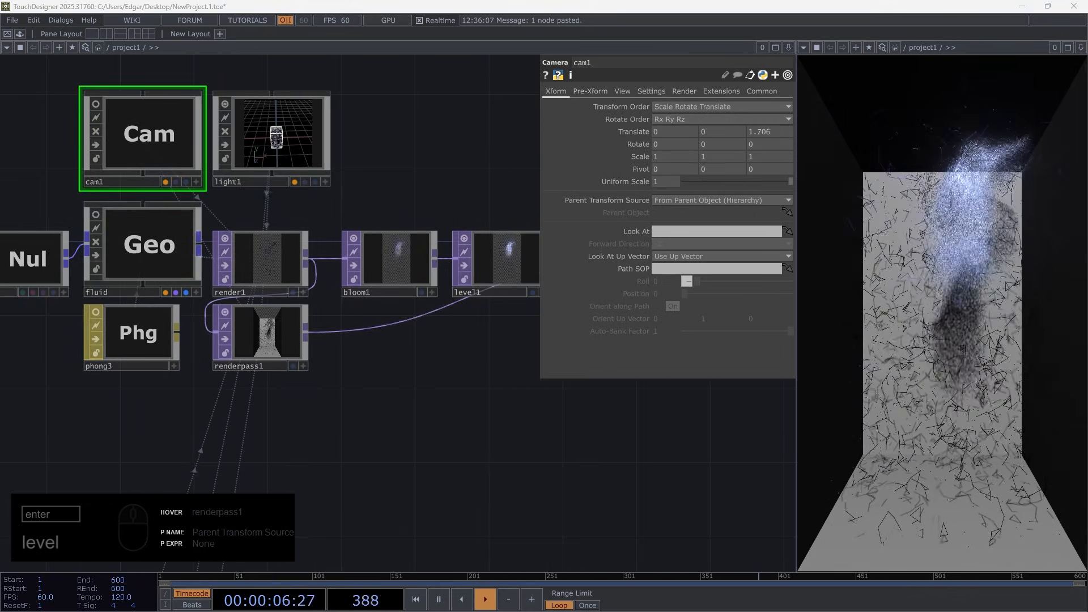
Add a second Render Pass TOP fed by renderpass1, placed below it, using all geometries and lights
{"action": "left_click_drag", "start_coordinate": [319, 435], "coordinate": [355, 299]}
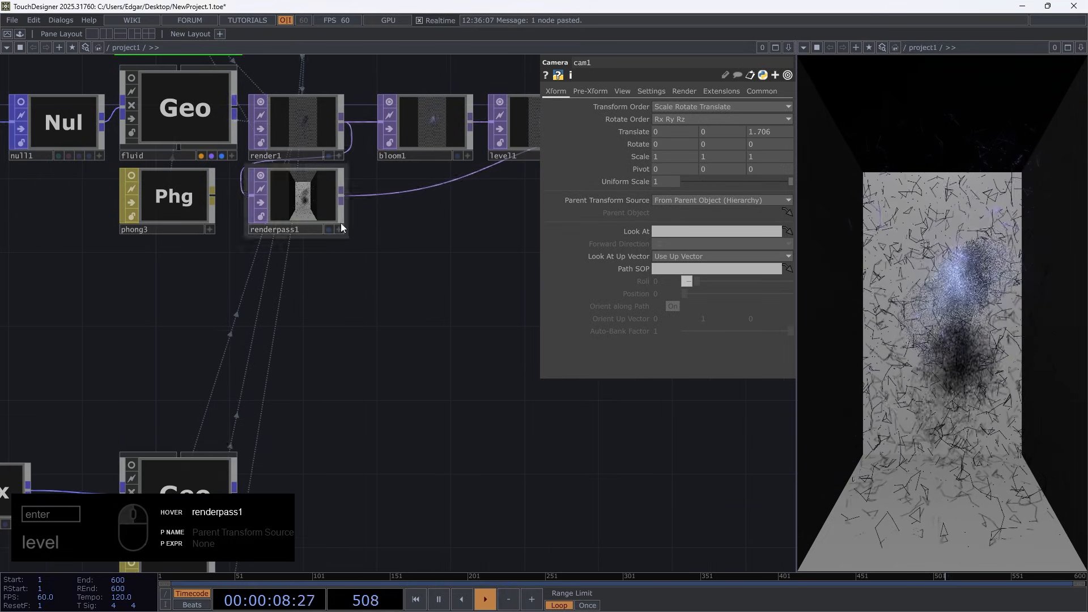
{"action": "right_click", "coordinate": [341, 196]}
{"action": "type", "text": "ren"}
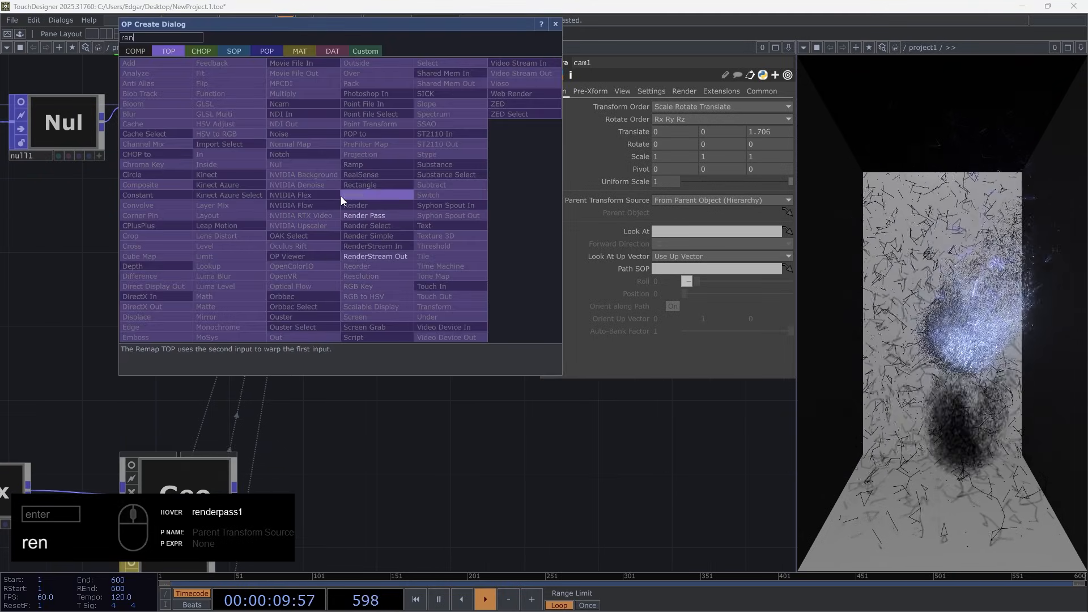
{"action": "left_click", "coordinate": [373, 218]}
{"action": "left_click", "coordinate": [313, 375]}
{"action": "scroll", "coordinate": [297, 359], "scroll_direction": "up", "scroll_amount": 5}
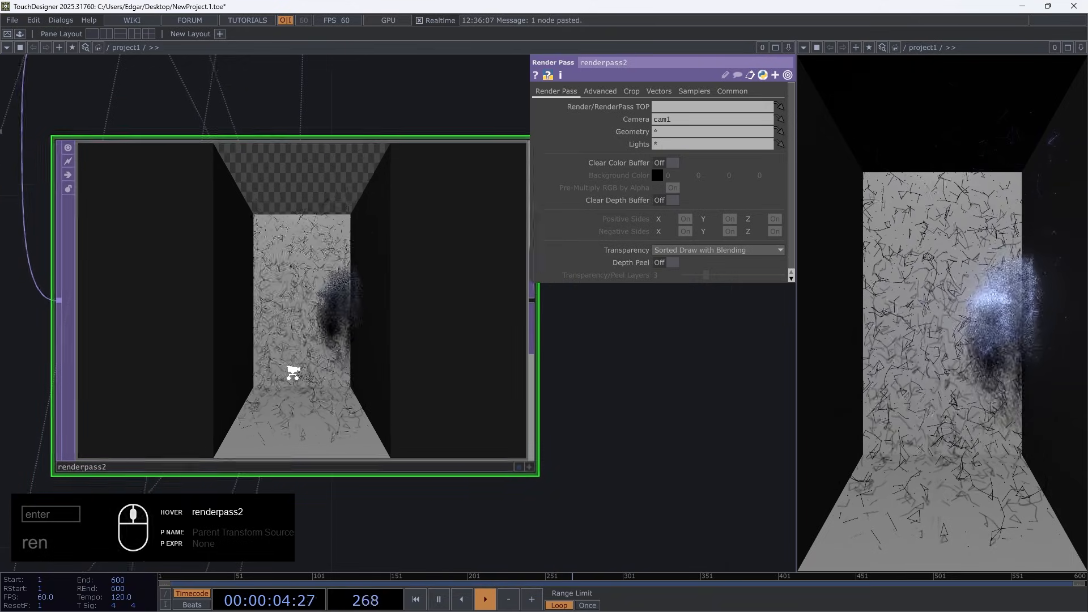
{"action": "scroll", "coordinate": [272, 339], "scroll_direction": "down", "scroll_amount": 5}
{"action": "scroll", "coordinate": [149, 326], "scroll_direction": "down", "scroll_amount": 3}
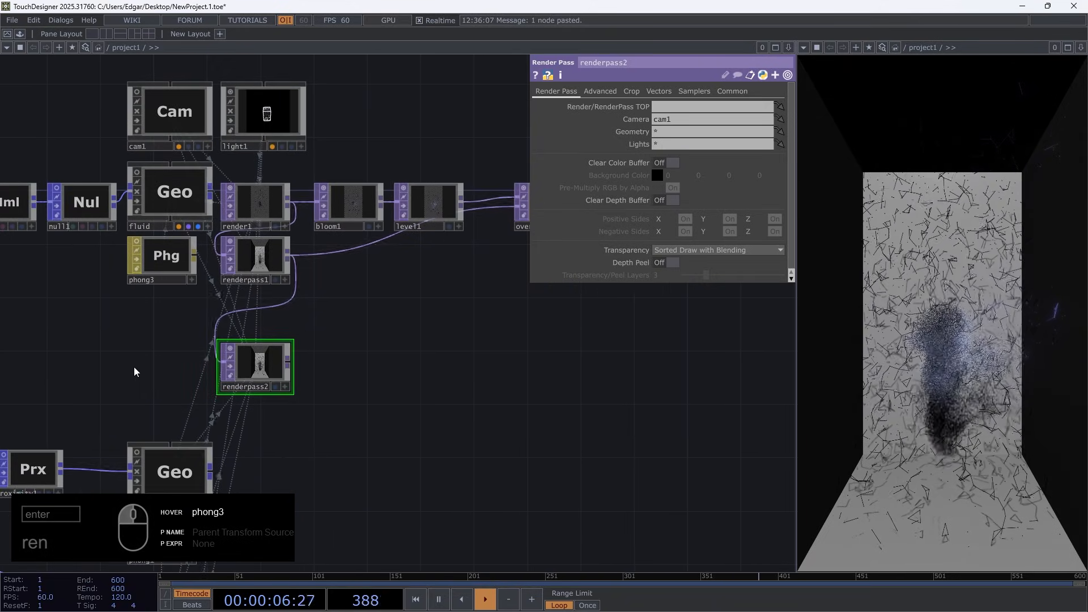
Select the operator branches around ep_prox and its points geometry and shift them sideways, away from the render passes
{"action": "scroll", "coordinate": [236, 373], "scroll_direction": "up", "scroll_amount": 5}
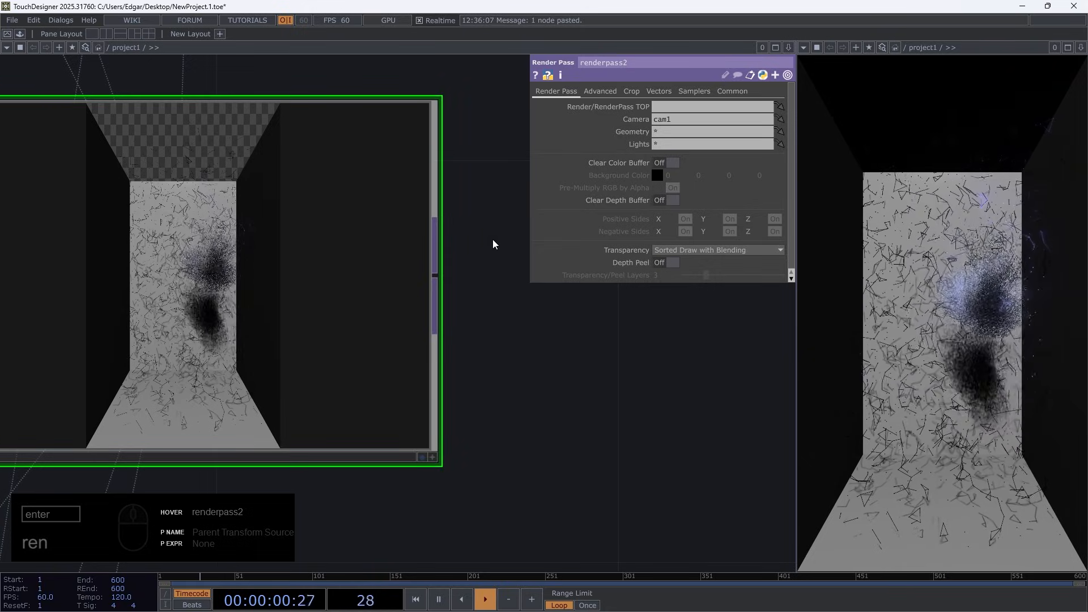
{"action": "scroll", "coordinate": [408, 384], "scroll_direction": "down", "scroll_amount": 6}
{"action": "scroll", "coordinate": [415, 300], "scroll_direction": "down", "scroll_amount": 4}
{"action": "left_click_drag", "start_coordinate": [403, 352], "coordinate": [391, 319]}
{"action": "left_click_drag", "start_coordinate": [348, 510], "coordinate": [444, 421]}
{"action": "middle_click_drag", "start_coordinate": [584, 402], "coordinate": [582, 518]}
{"action": "right_click_drag", "start_coordinate": [583, 524], "coordinate": [314, 318]}
{"action": "left_click_drag", "start_coordinate": [494, 335], "coordinate": [464, 336]}
Add a Depth TOP directly below renderpass2 and set its OP to renderpass2
{"action": "scroll", "coordinate": [554, 312], "scroll_direction": "up", "scroll_amount": 8}
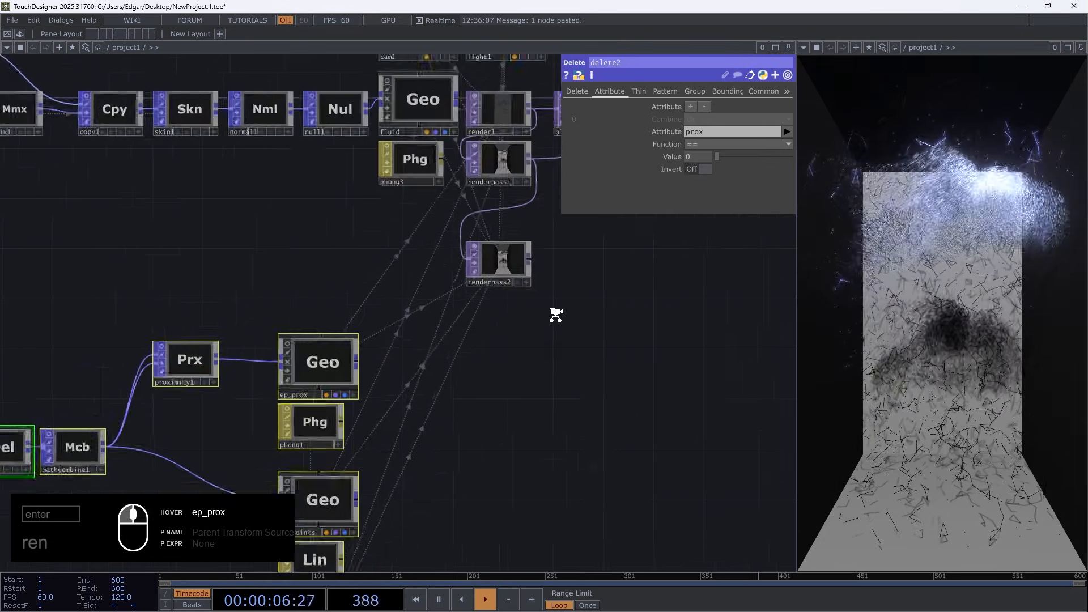
{"action": "key", "text": "Tab"}
{"action": "type", "text": "de"}
{"action": "left_click", "coordinate": [278, 427]}
{"action": "left_click", "coordinate": [482, 305]}
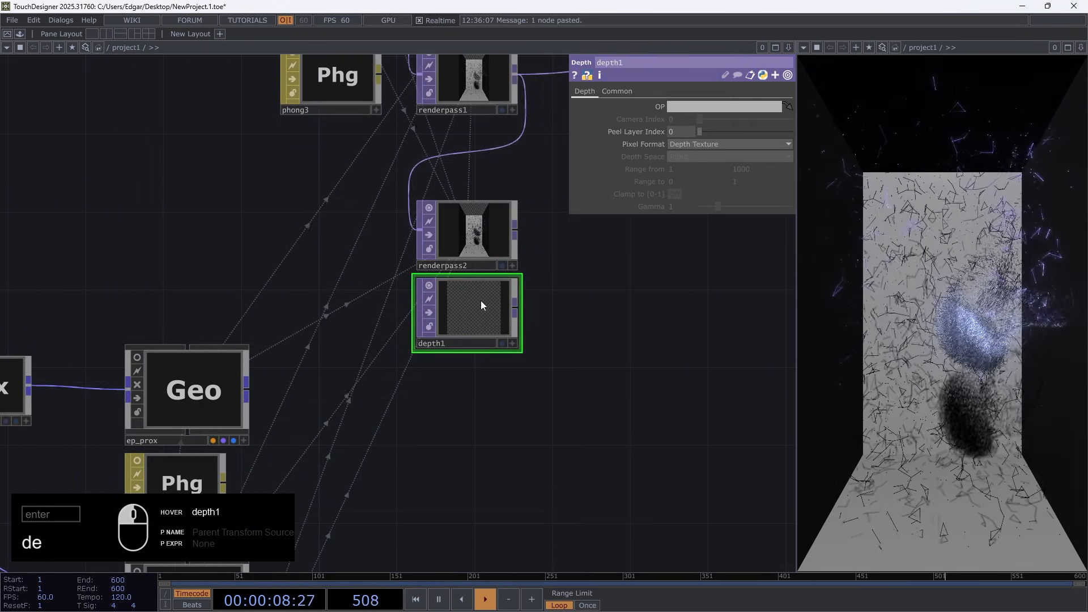
{"action": "scroll", "coordinate": [493, 310], "scroll_direction": "up", "scroll_amount": 5}
Set depth1's Pixel Format to 8-bit fixed (R) and check the operator's info
{"action": "left_click", "coordinate": [716, 144]}
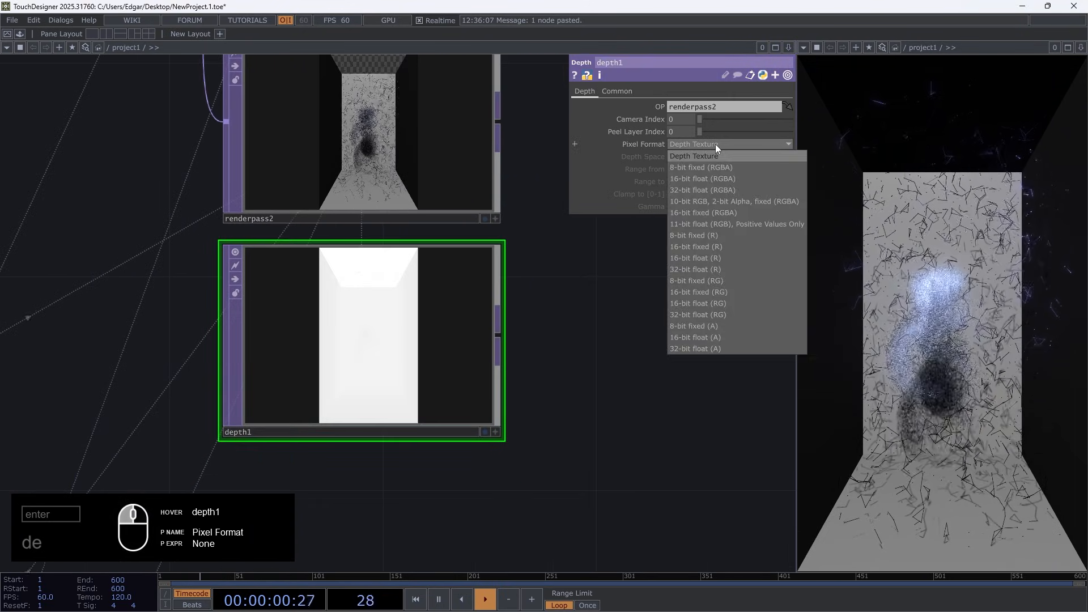
{"action": "left_click", "coordinate": [709, 235]}
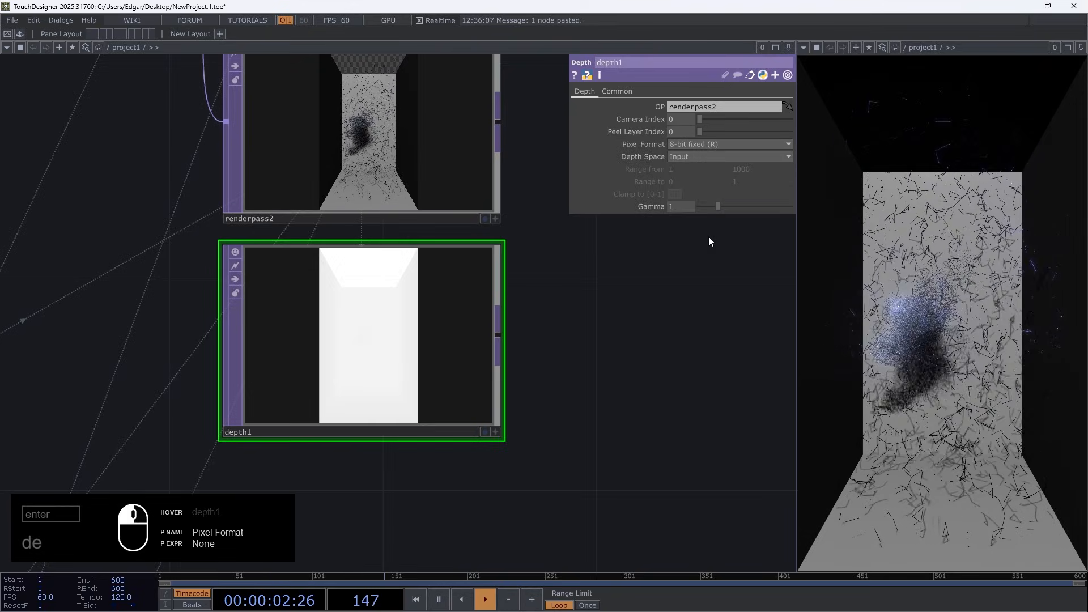
{"action": "middle_click", "coordinate": [381, 334]}
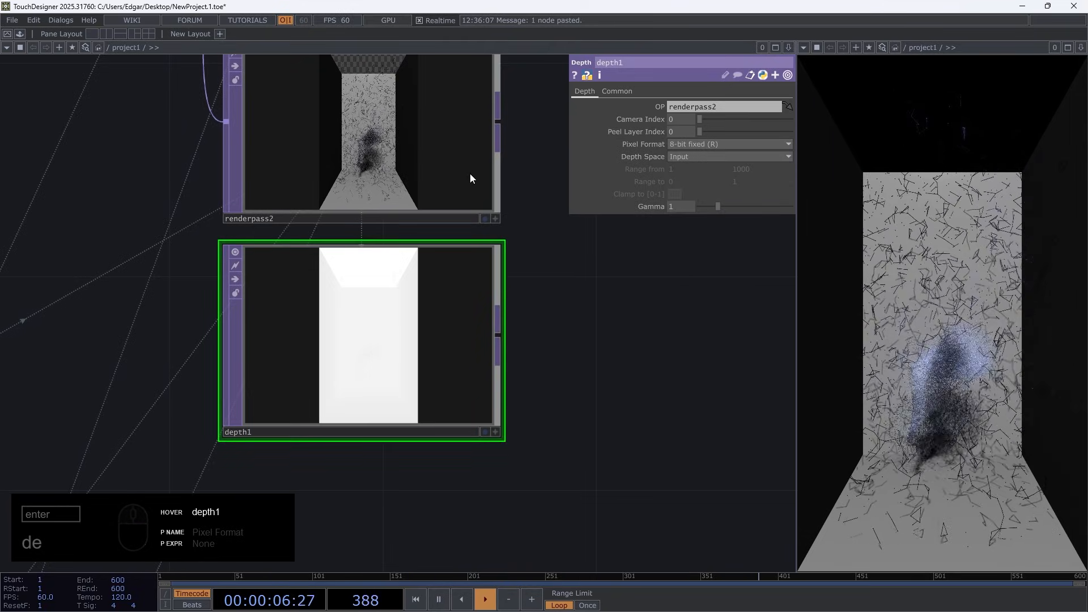
{"action": "middle_click", "coordinate": [359, 356]}
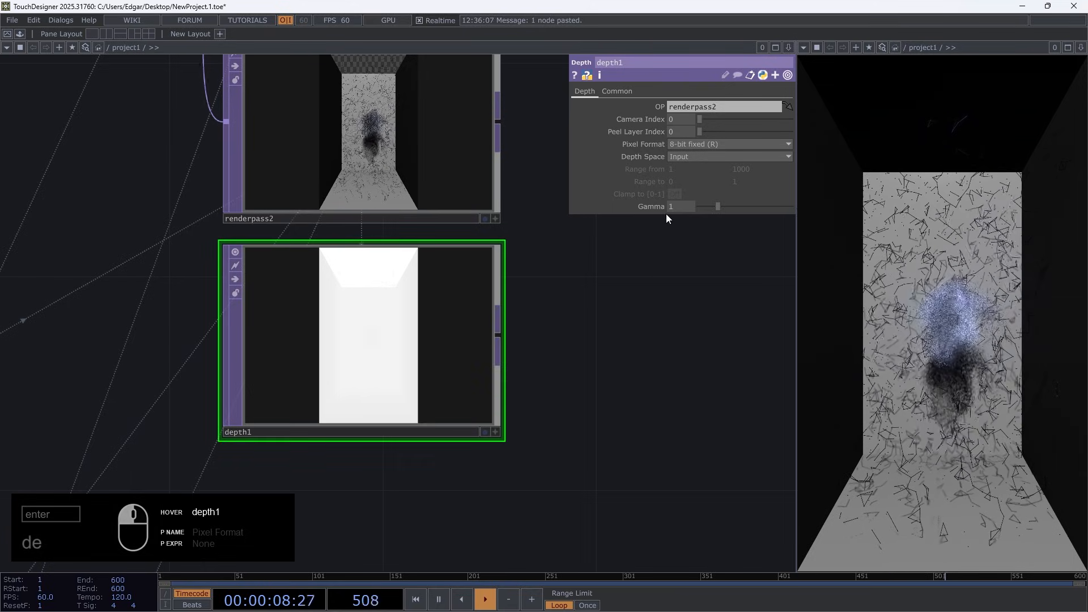
Set depth1's Depth Space to Reranged from Camera Space with Range from values of 2.4 and 1
{"action": "left_click", "coordinate": [737, 156]}
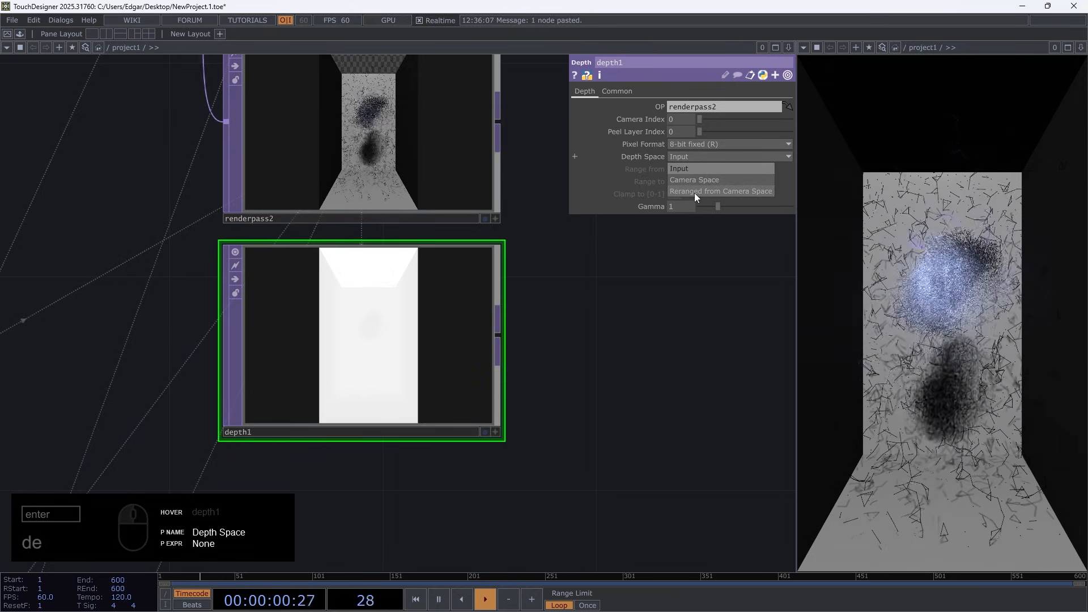
{"action": "left_click", "coordinate": [695, 192]}
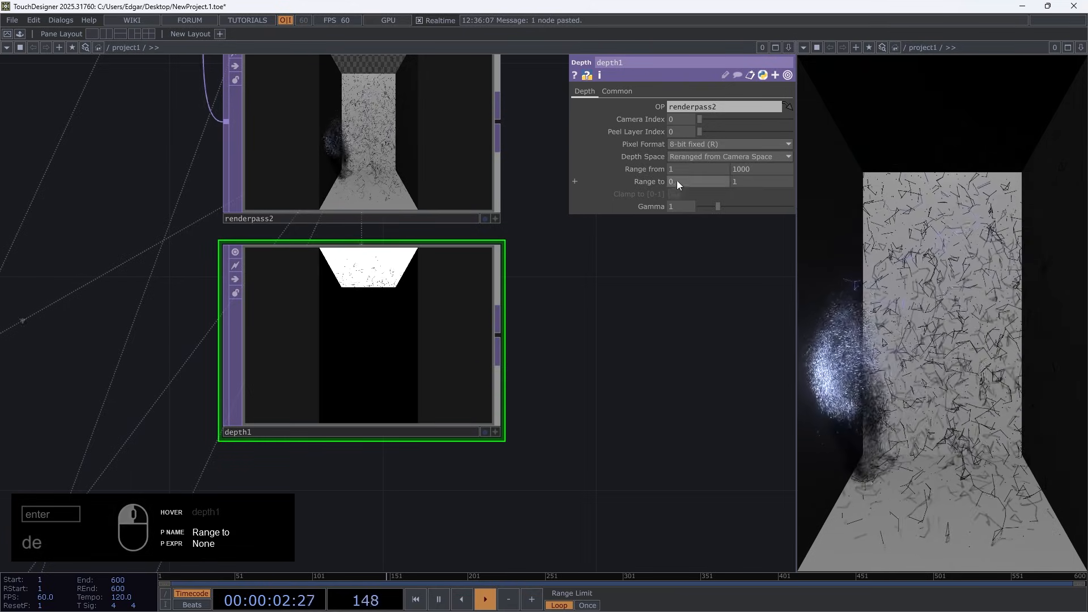
{"action": "type", "text": "2.4"}
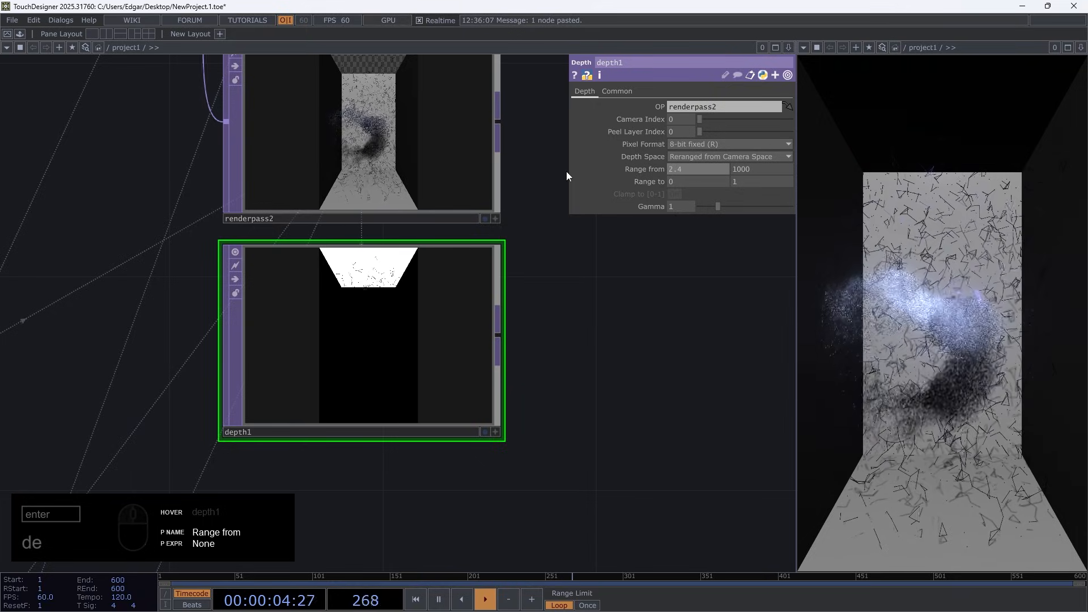
{"action": "key", "text": "Tab"}
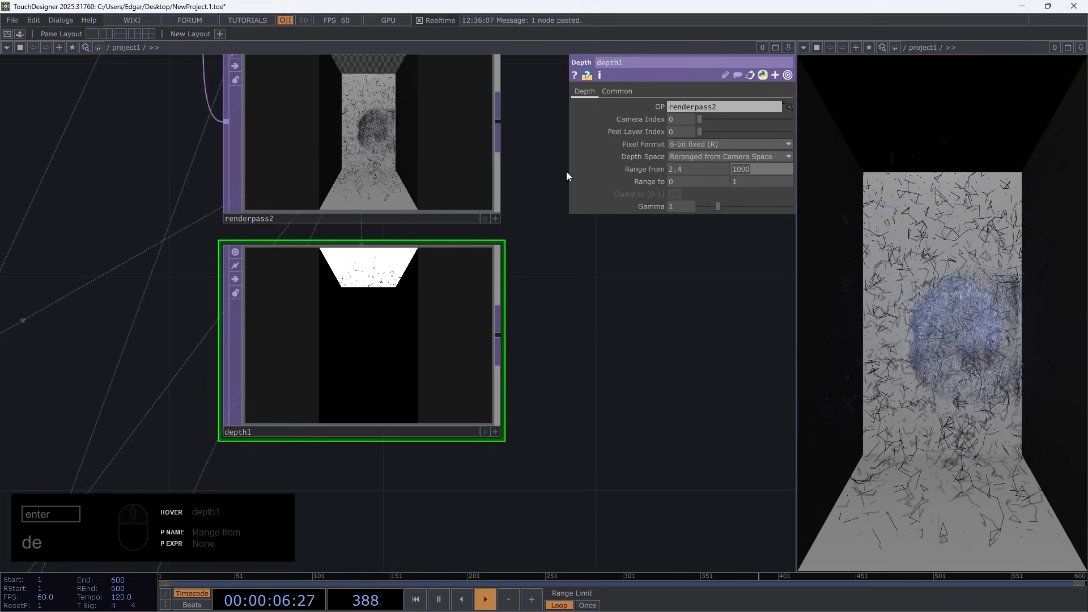
{"action": "type", "text": "1"}
{"action": "key", "text": "Return"}
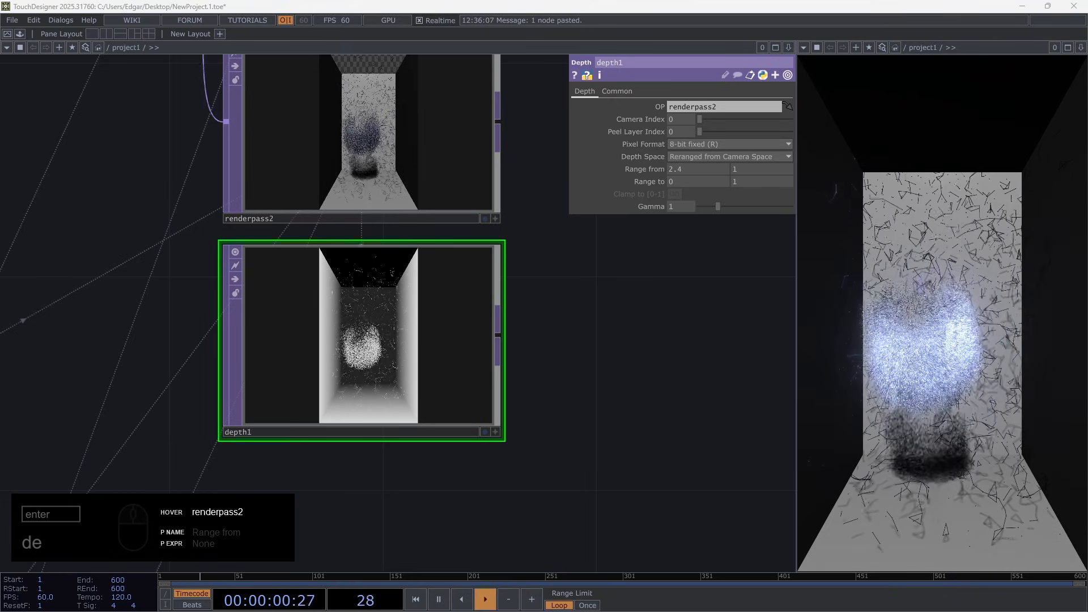
Add a Limit TOP fed by the output of depth1
{"action": "right_click", "coordinate": [499, 335]}
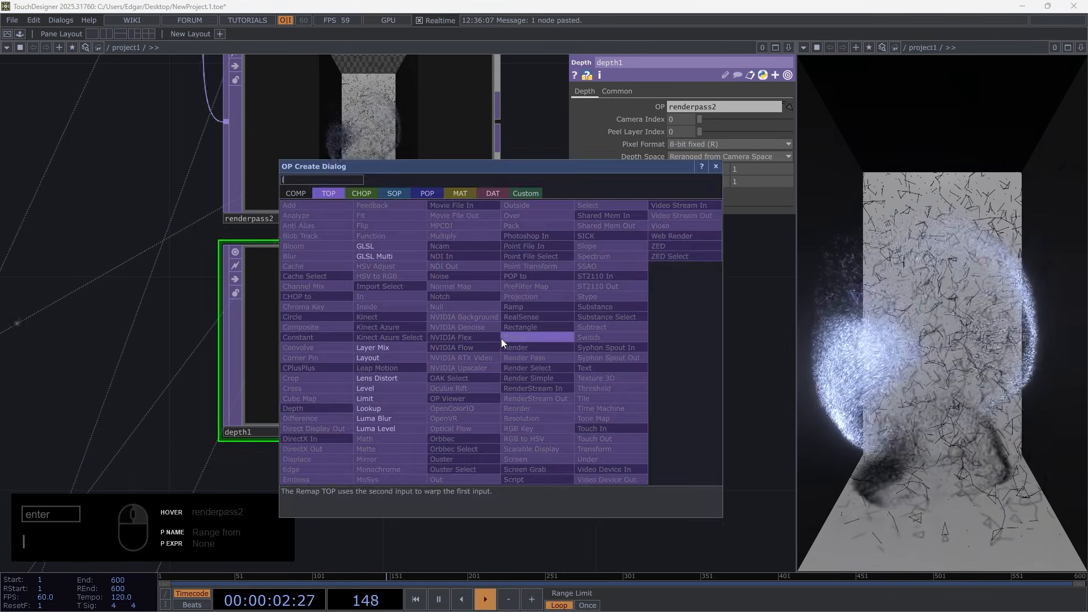
{"action": "type", "text": "lim"}
{"action": "left_click", "coordinate": [372, 398]}
{"action": "left_click", "coordinate": [718, 327]}
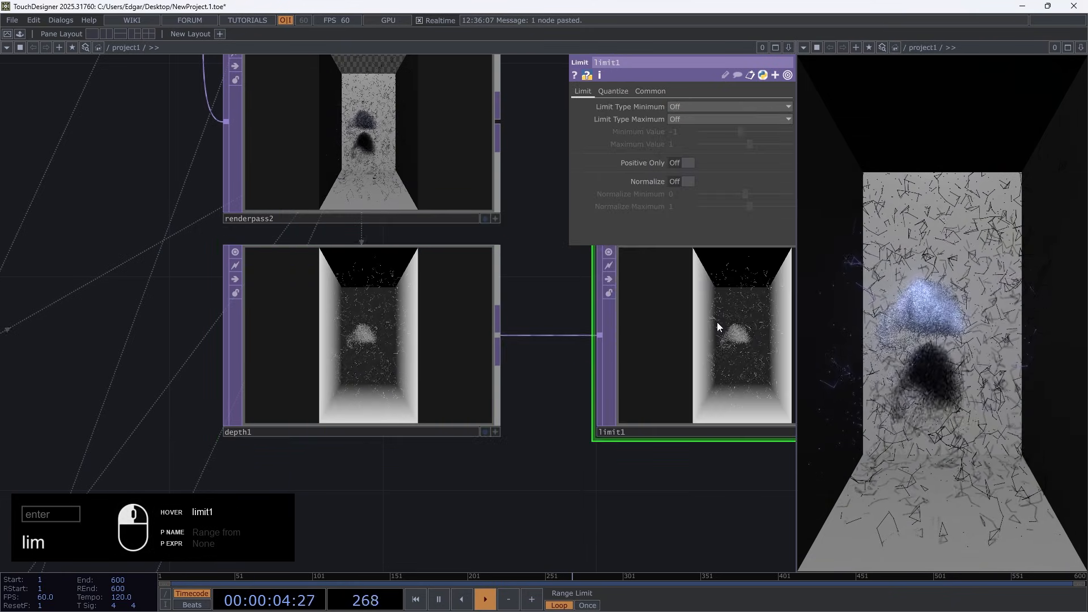
Turn on Normalize for limit1 and inspect the resulting depth image
{"action": "left_click_drag", "start_coordinate": [689, 398], "coordinate": [658, 395]}
{"action": "left_click_drag", "start_coordinate": [561, 486], "coordinate": [295, 471]}
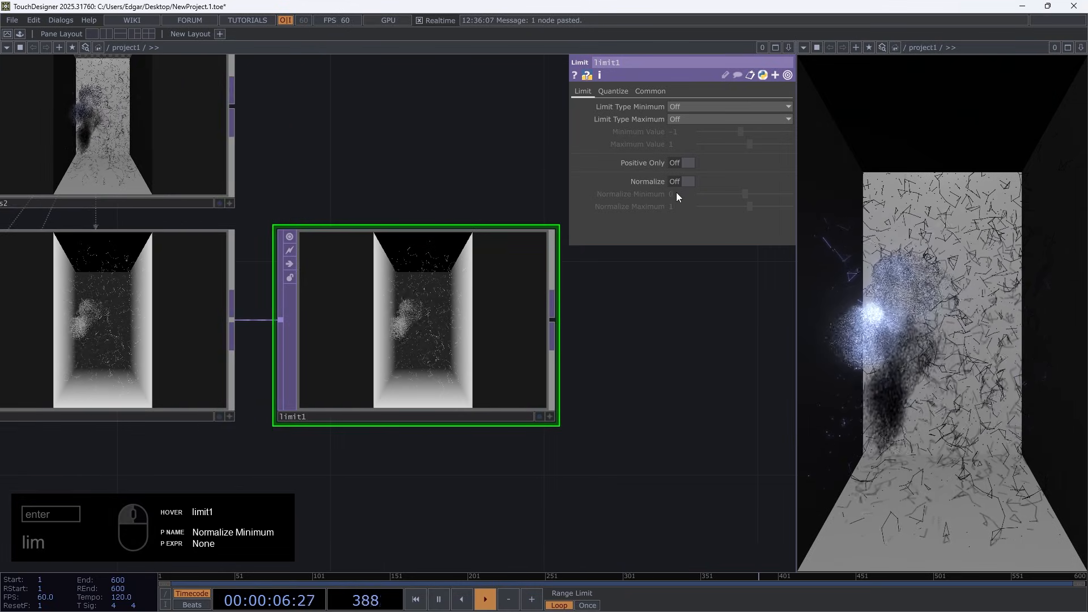
{"action": "left_click", "coordinate": [684, 181]}
{"action": "scroll", "coordinate": [442, 369], "scroll_direction": "up", "scroll_amount": 4}
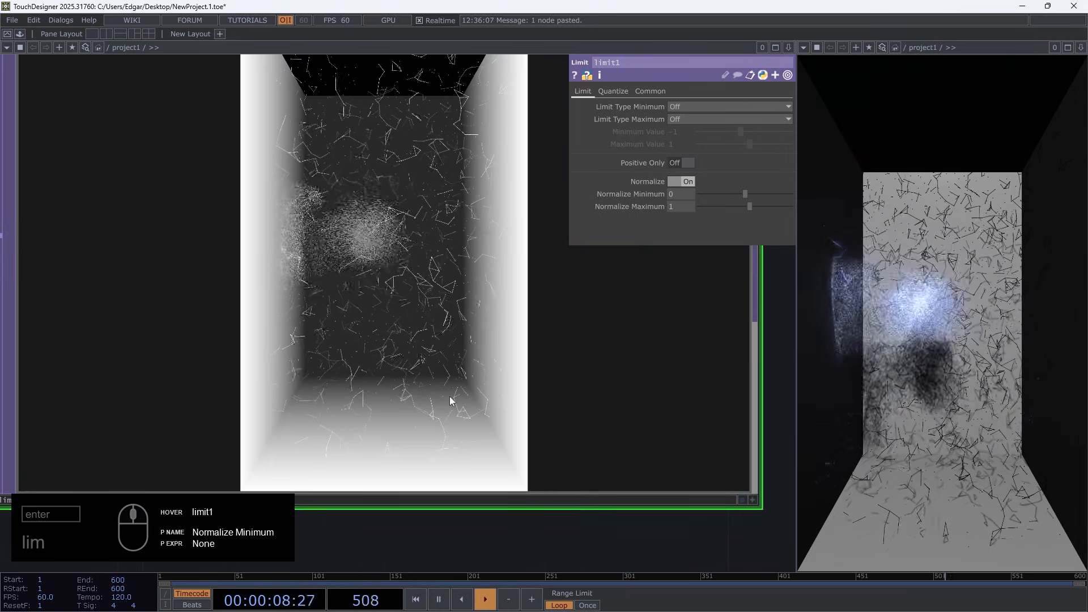
{"action": "scroll", "coordinate": [329, 332], "scroll_direction": "down", "scroll_amount": 4}
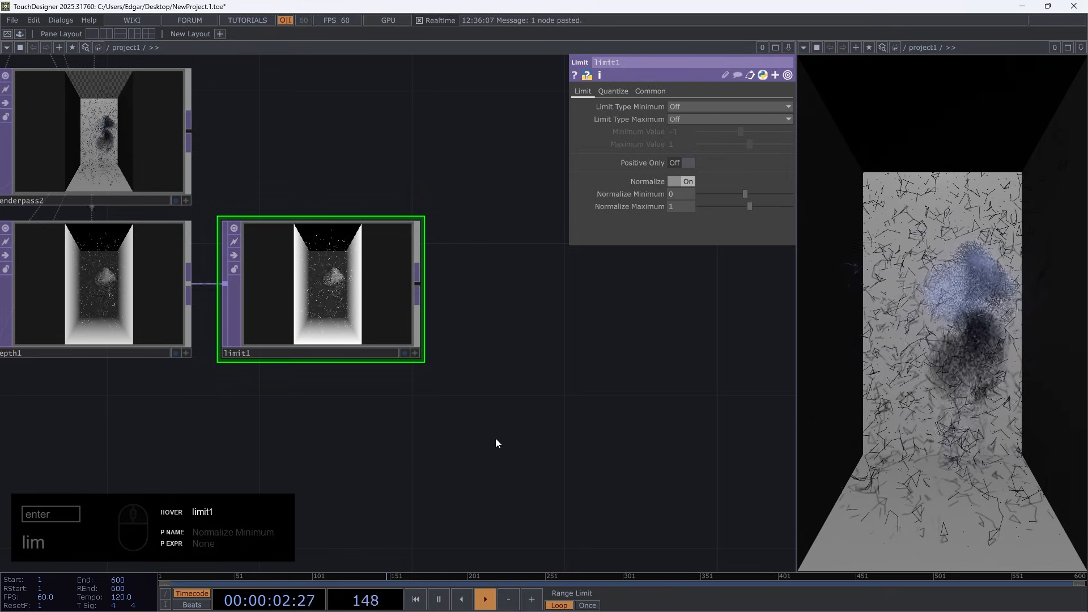
{"action": "scroll", "coordinate": [398, 273], "scroll_direction": "up", "scroll_amount": 2}
{"action": "scroll", "coordinate": [398, 273], "scroll_direction": "down", "scroll_amount": 4}
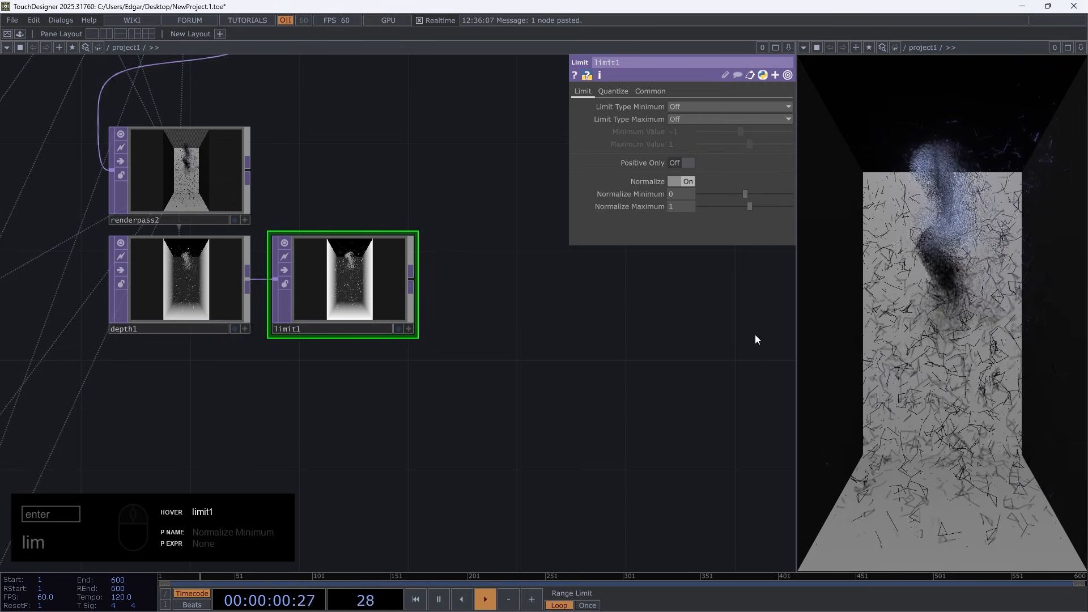
Add a Level TOP fed by the output of limit1 and set its Invert to 1
{"action": "right_click", "coordinate": [412, 279]}
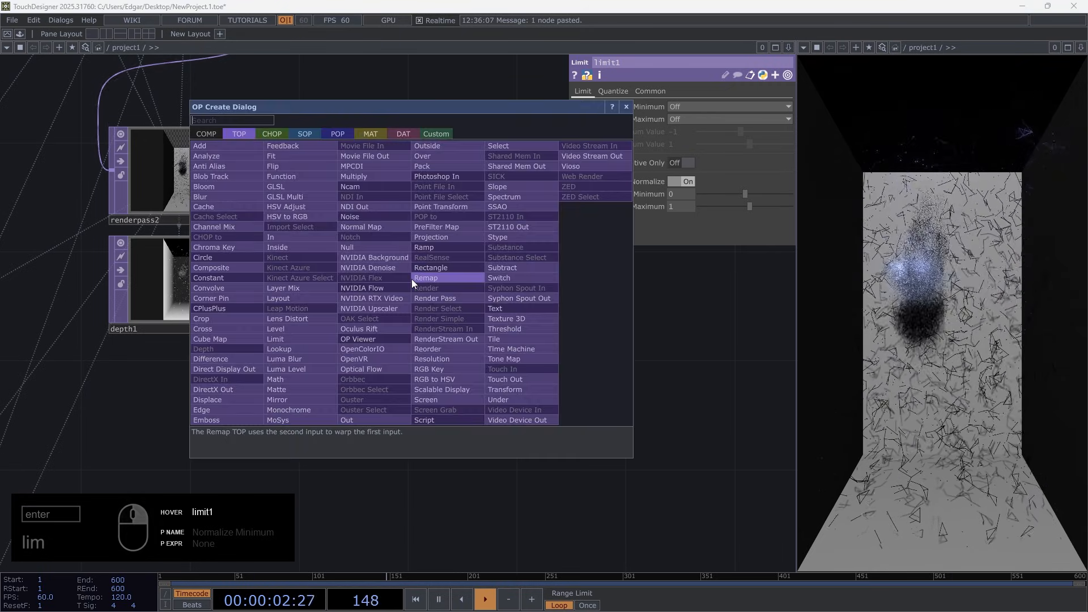
{"action": "type", "text": "leve"}
{"action": "left_click", "coordinate": [286, 331]}
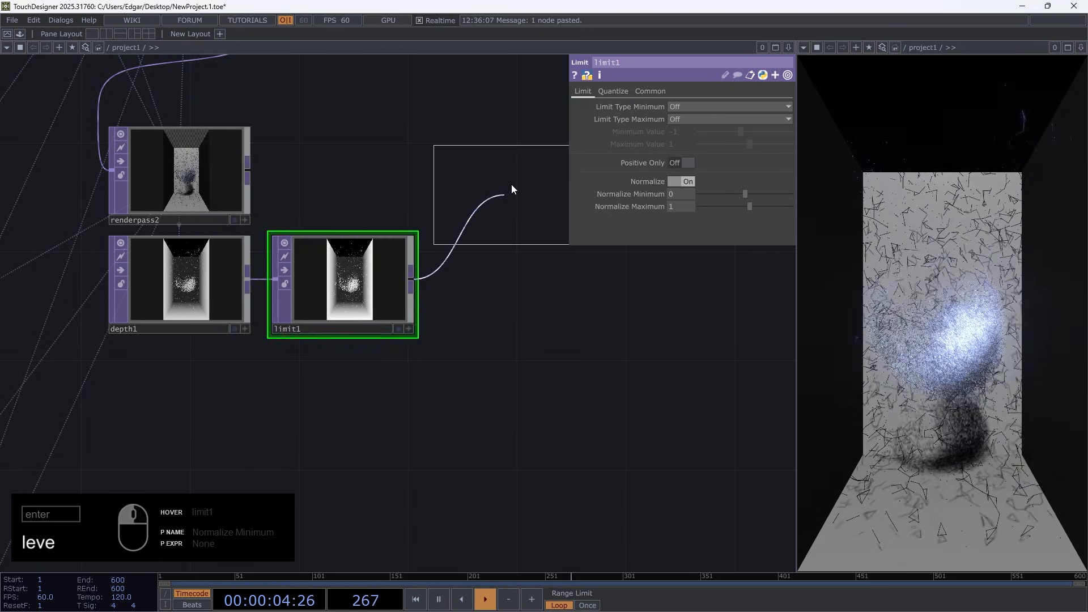
{"action": "left_click", "coordinate": [511, 182]}
{"action": "left_click_drag", "start_coordinate": [514, 350], "coordinate": [380, 387]}
{"action": "left_click_drag", "start_coordinate": [390, 246], "coordinate": [418, 244]}
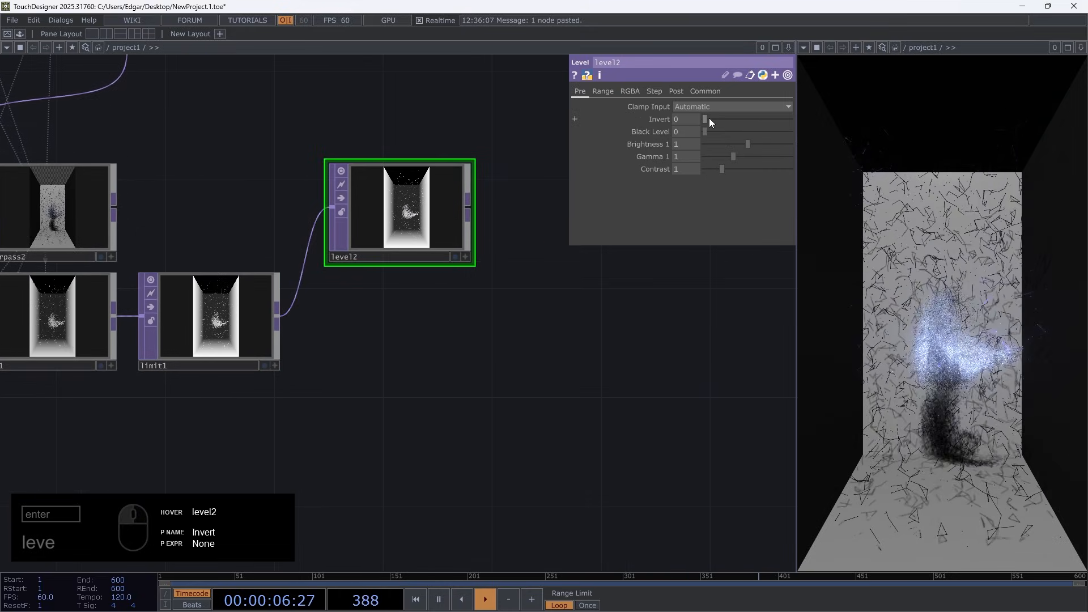
{"action": "left_click_drag", "start_coordinate": [709, 118], "coordinate": [790, 120]}
{"action": "scroll", "coordinate": [442, 221], "scroll_direction": "up", "scroll_amount": 3}
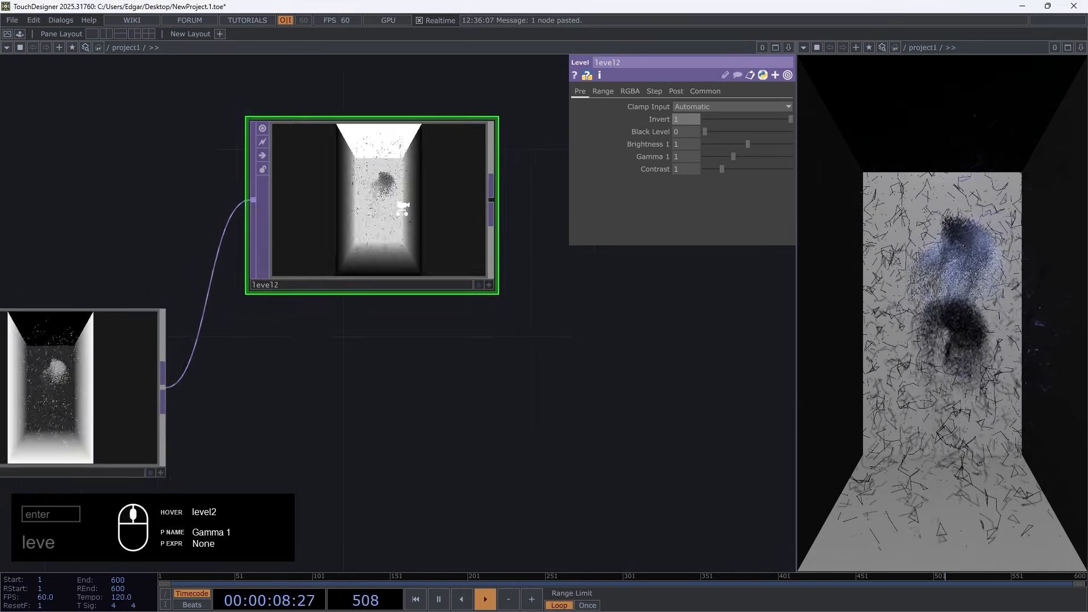
{"action": "scroll", "coordinate": [467, 274], "scroll_direction": "down", "scroll_amount": 2}
Add a Constant TOP fed by level2 and set its Color to .13, .17, .29
{"action": "right_click", "coordinate": [414, 213]}
{"action": "type", "text": "c"}
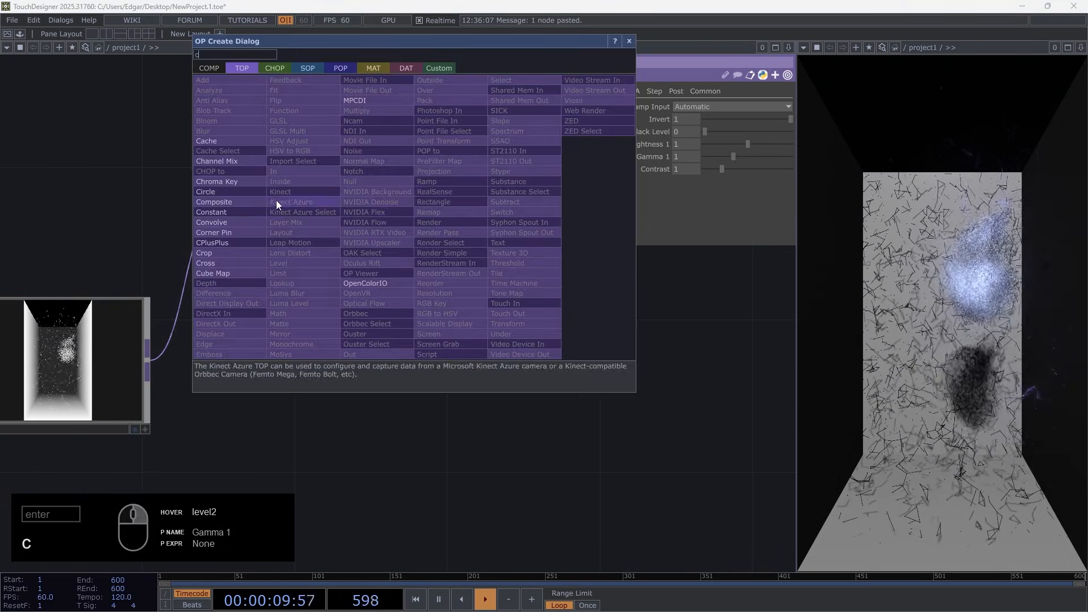
{"action": "left_click", "coordinate": [223, 216]}
{"action": "left_click", "coordinate": [541, 211]}
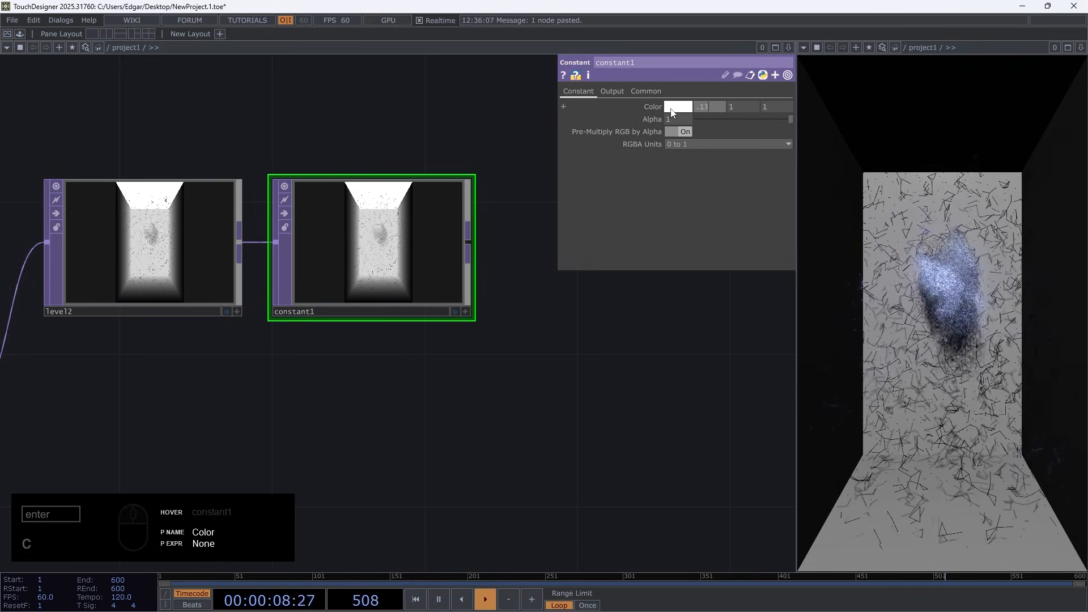
{"action": "type", "text": ".17"}
{"action": "key", "text": "Tab"}
{"action": "type", "text": "."}
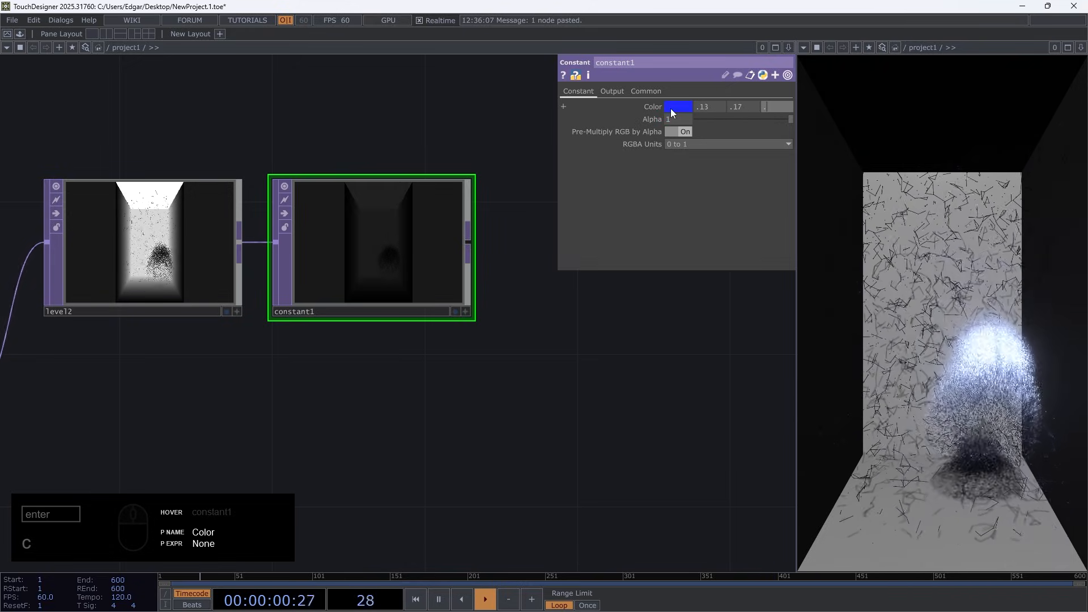
{"action": "type", "text": "29"}
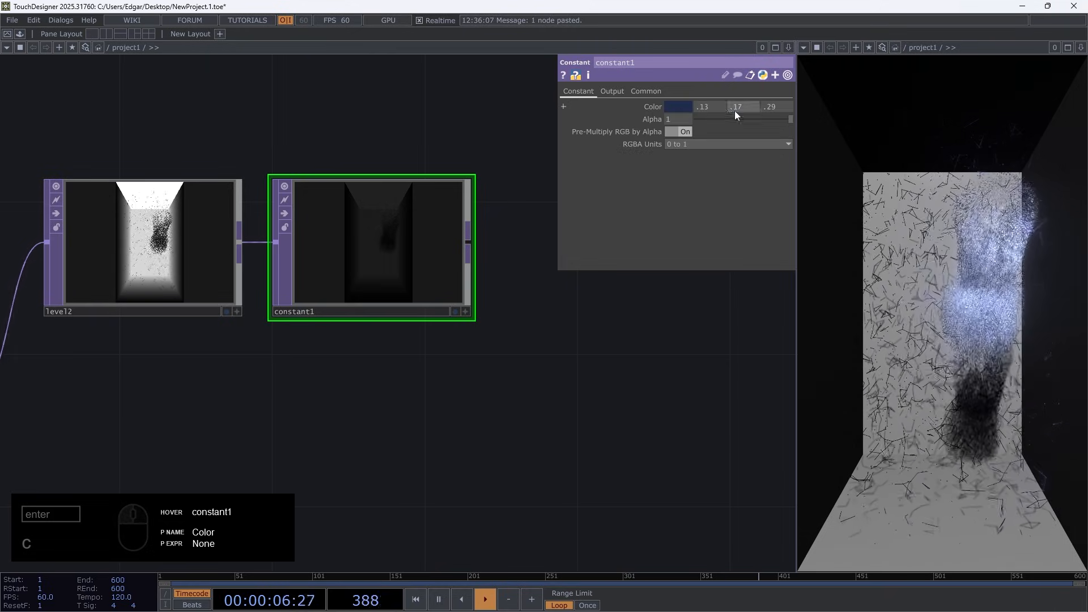
Try feeding the output of renderpass1 into constant1, and undo that connection
{"action": "scroll", "coordinate": [369, 258], "scroll_direction": "down", "scroll_amount": 5}
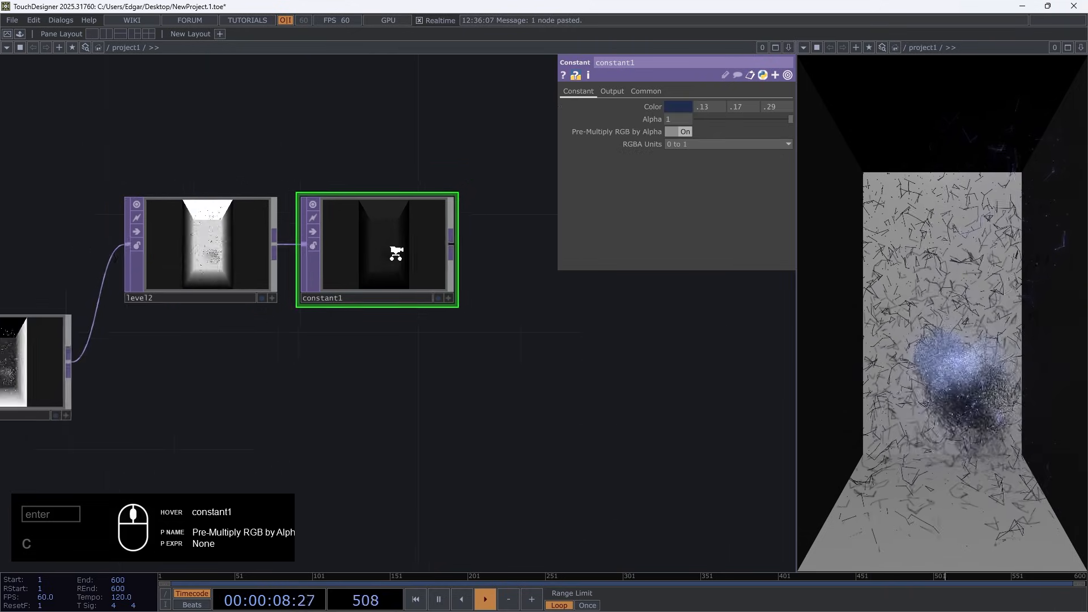
{"action": "scroll", "coordinate": [256, 183], "scroll_direction": "up", "scroll_amount": 5}
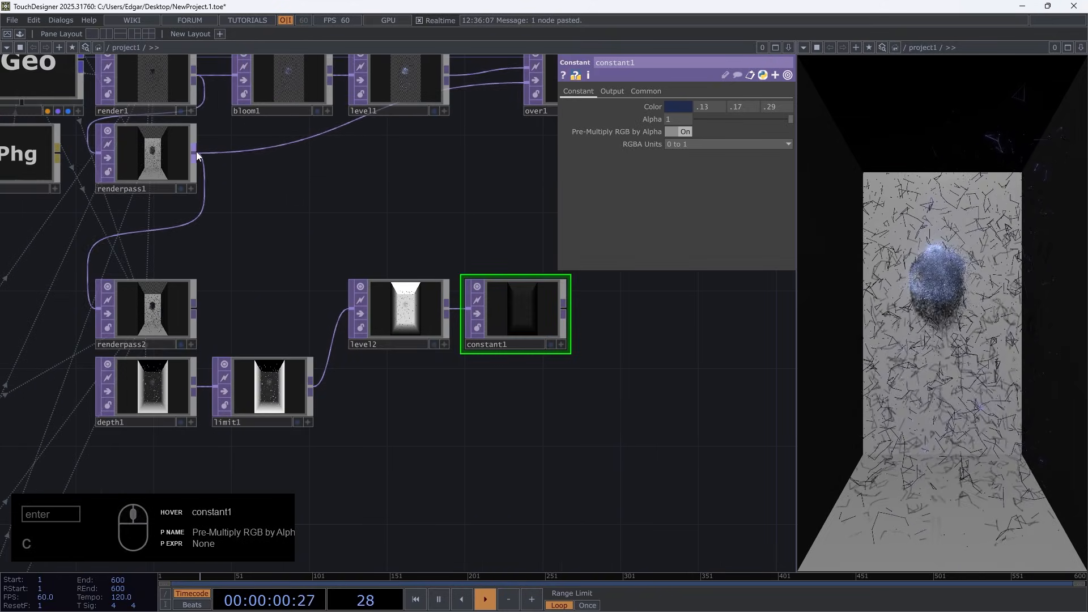
{"action": "left_click_drag", "start_coordinate": [196, 151], "coordinate": [516, 324]}
{"action": "scroll", "coordinate": [516, 321], "scroll_direction": "up", "scroll_amount": 5}
{"action": "key", "text": "ctrl+z"}
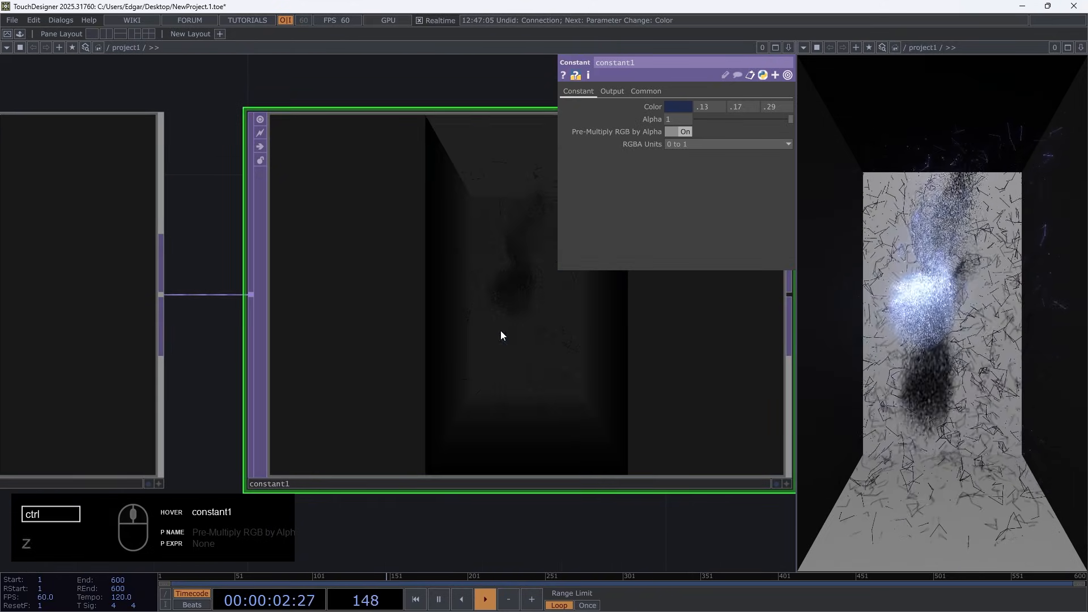
{"action": "scroll", "coordinate": [223, 345], "scroll_direction": "down", "scroll_amount": 5}
Check level2's operator info and set its Pixel Format to 8-bit fixed (RGBA)
{"action": "left_click_drag", "start_coordinate": [187, 429], "coordinate": [394, 410]}
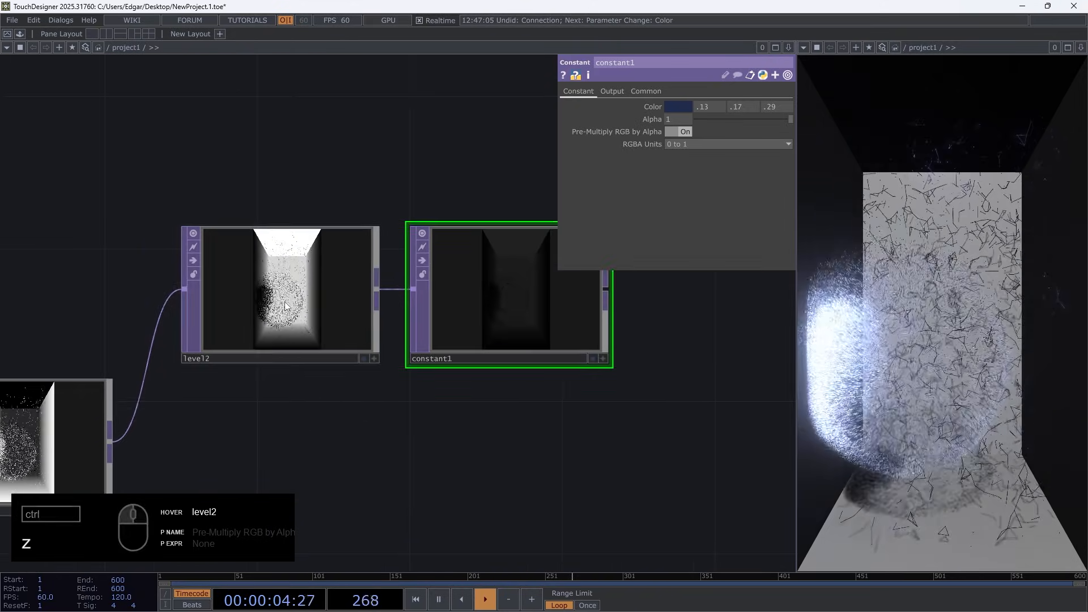
{"action": "middle_click", "coordinate": [304, 332]}
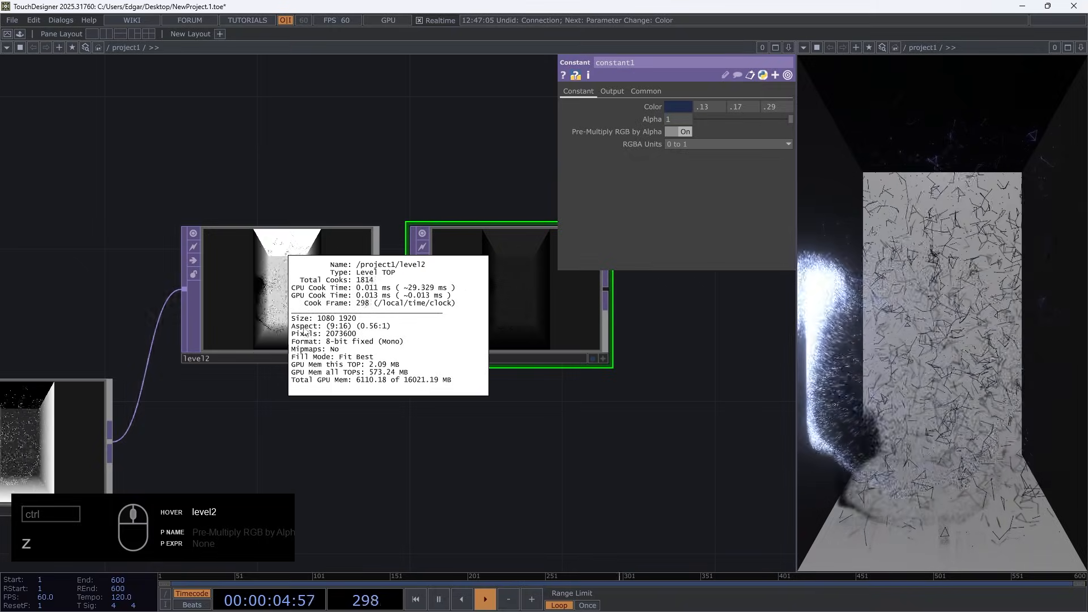
{"action": "left_click", "coordinate": [322, 295]}
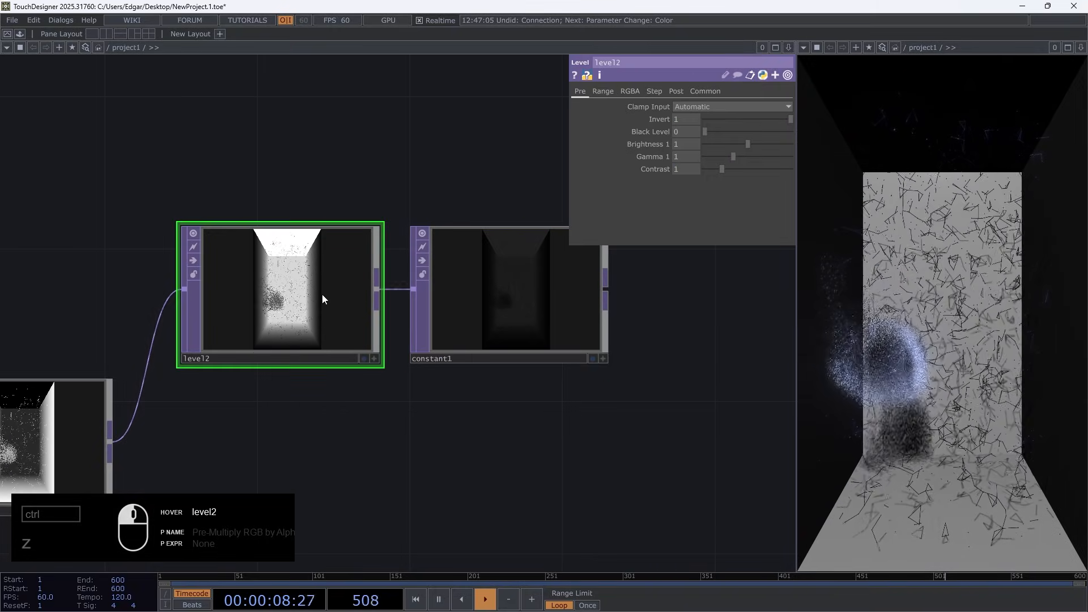
{"action": "left_click", "coordinate": [705, 90]}
{"action": "left_click", "coordinate": [684, 233]}
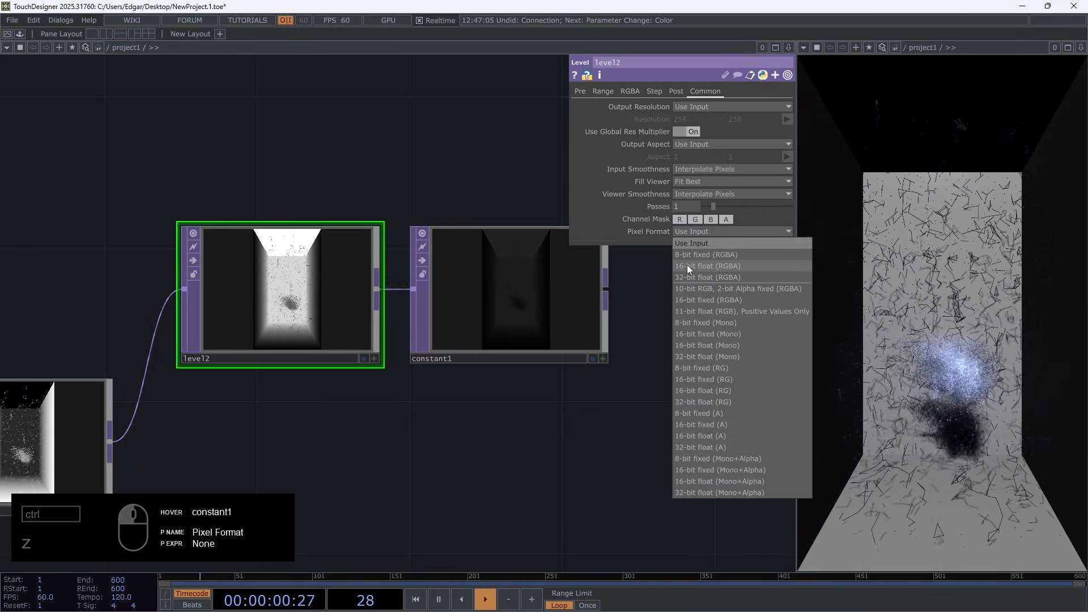
{"action": "left_click", "coordinate": [695, 257]}
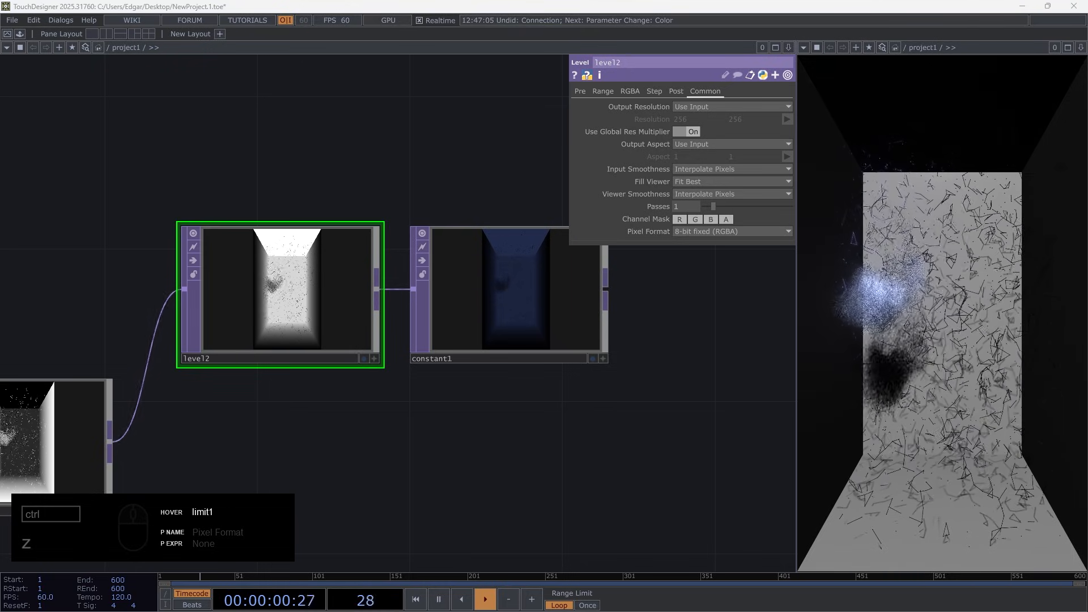
Move transform2 and over1 farther from level1 to make room for another operator before over1
{"action": "scroll", "coordinate": [601, 327], "scroll_direction": "down", "scroll_amount": 6}
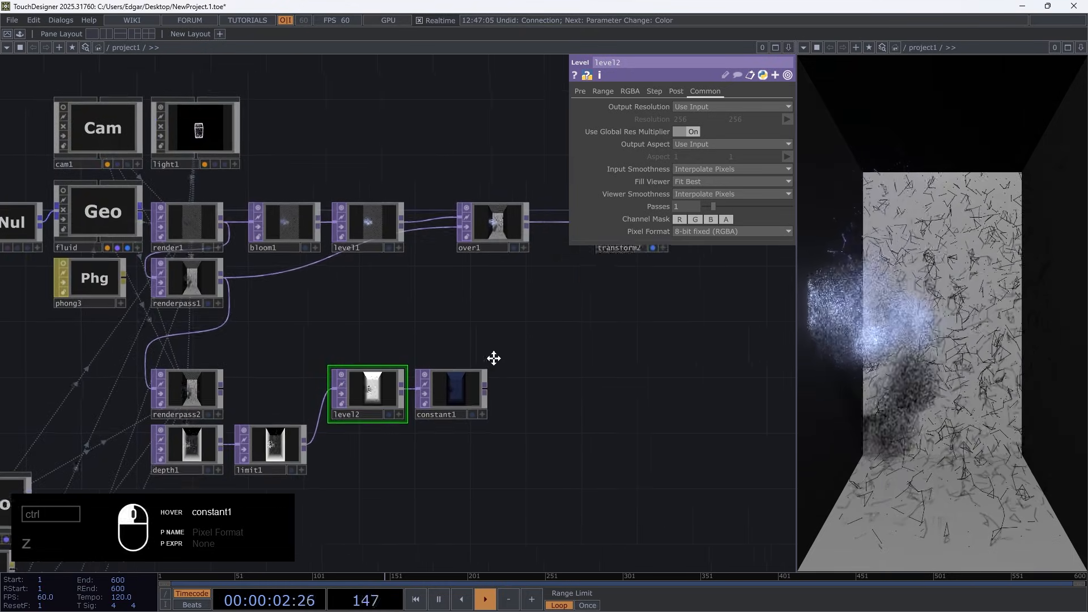
{"action": "left_click_drag", "start_coordinate": [494, 359], "coordinate": [432, 384]}
{"action": "right_click_drag", "start_coordinate": [712, 341], "coordinate": [409, 196]}
{"action": "left_click_drag", "start_coordinate": [570, 332], "coordinate": [544, 401]}
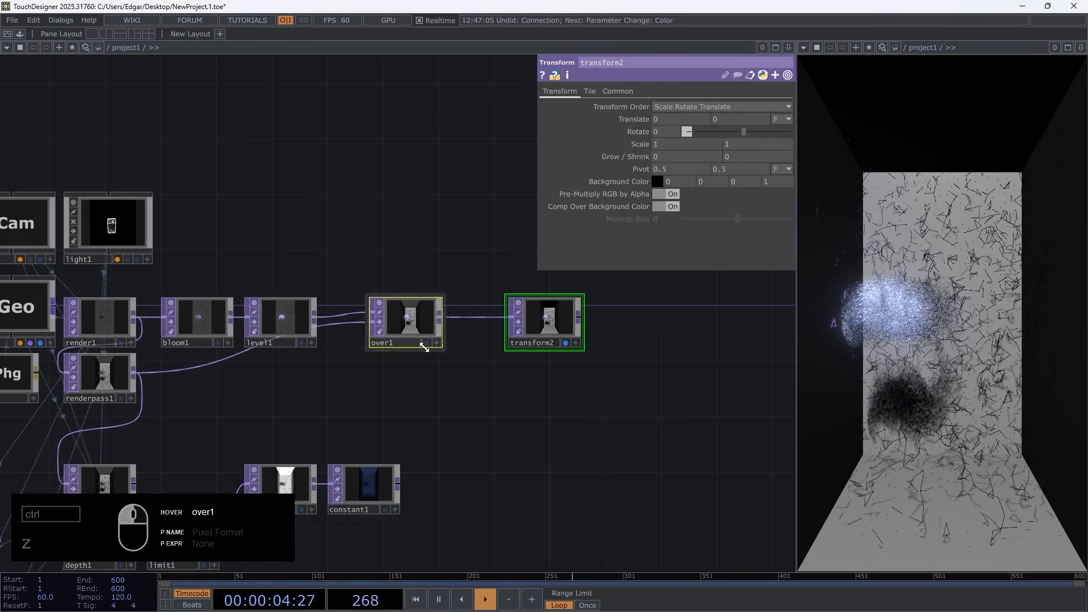
{"action": "left_click_drag", "start_coordinate": [424, 347], "coordinate": [620, 348]}
Add a Multiply TOP combining constant1 and renderpass1, and feed its output into over1's second input in place of renderpass1
{"action": "key", "text": "Tab"}
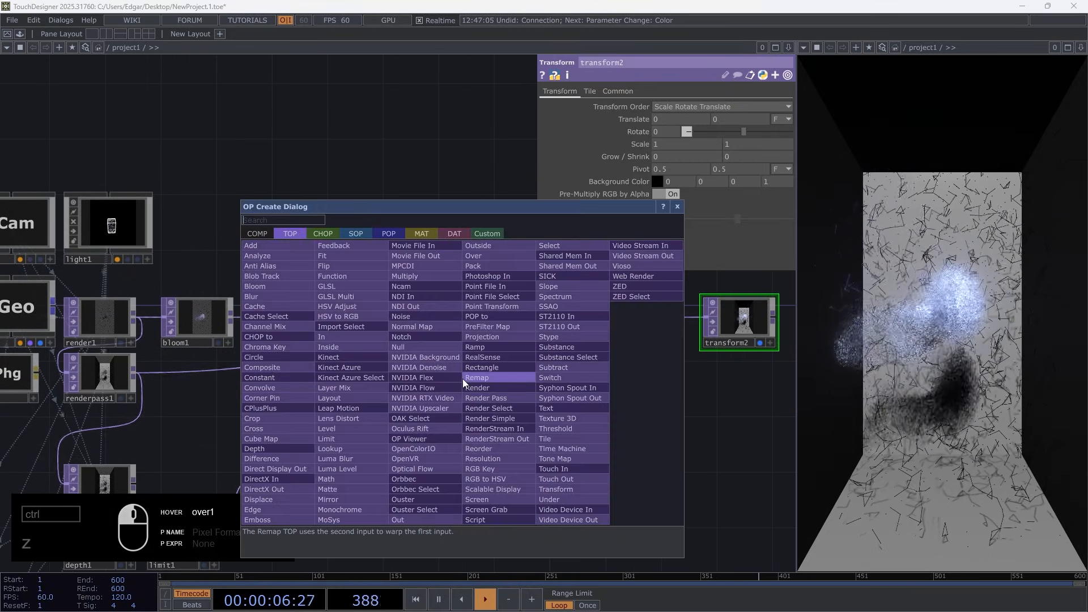
{"action": "type", "text": "mul"}
{"action": "left_click", "coordinate": [419, 277]}
{"action": "left_click", "coordinate": [454, 385]}
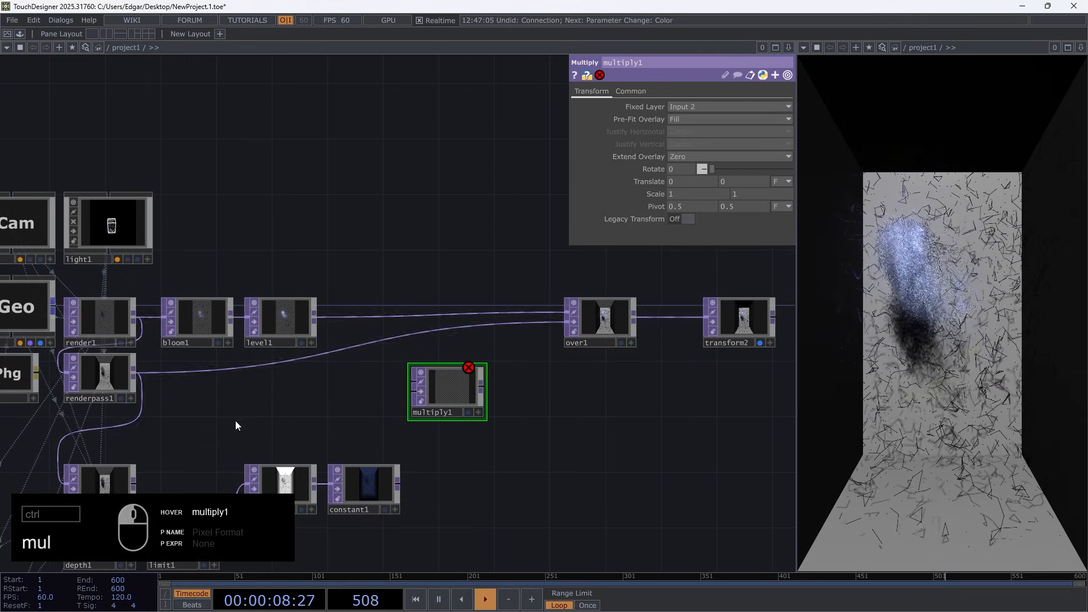
{"action": "left_click_drag", "start_coordinate": [134, 373], "coordinate": [397, 487]}
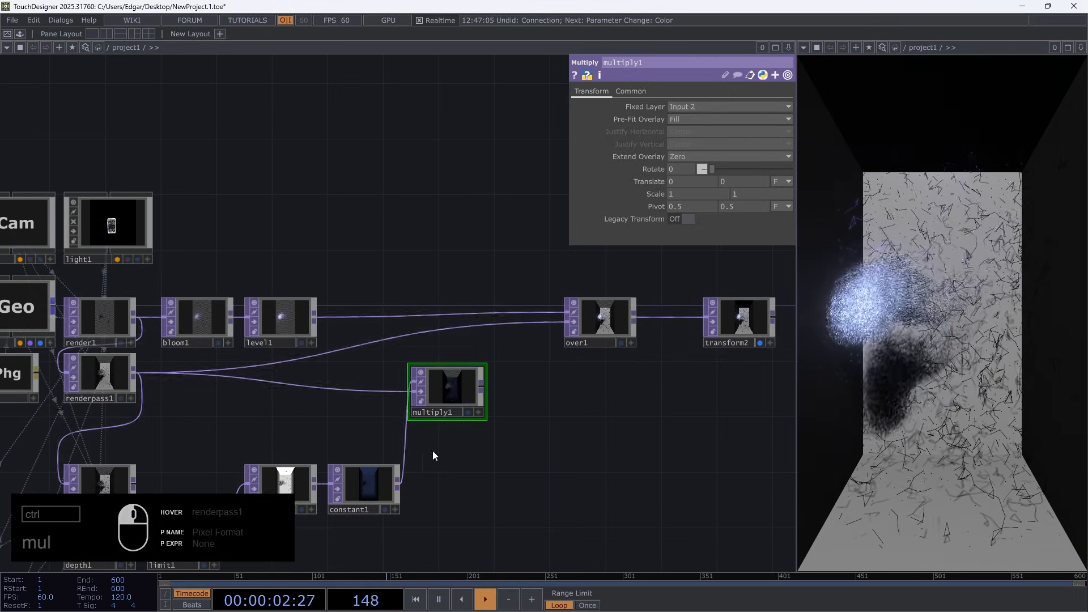
{"action": "left_click_drag", "start_coordinate": [483, 386], "coordinate": [560, 328]}
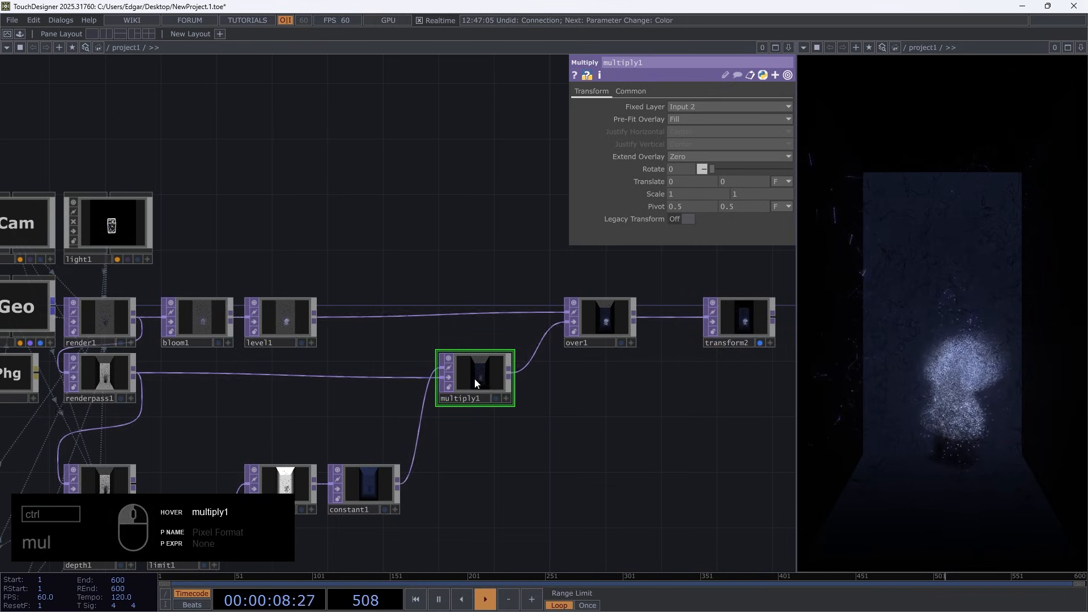
{"action": "left_click_drag", "start_coordinate": [476, 384], "coordinate": [492, 379]}
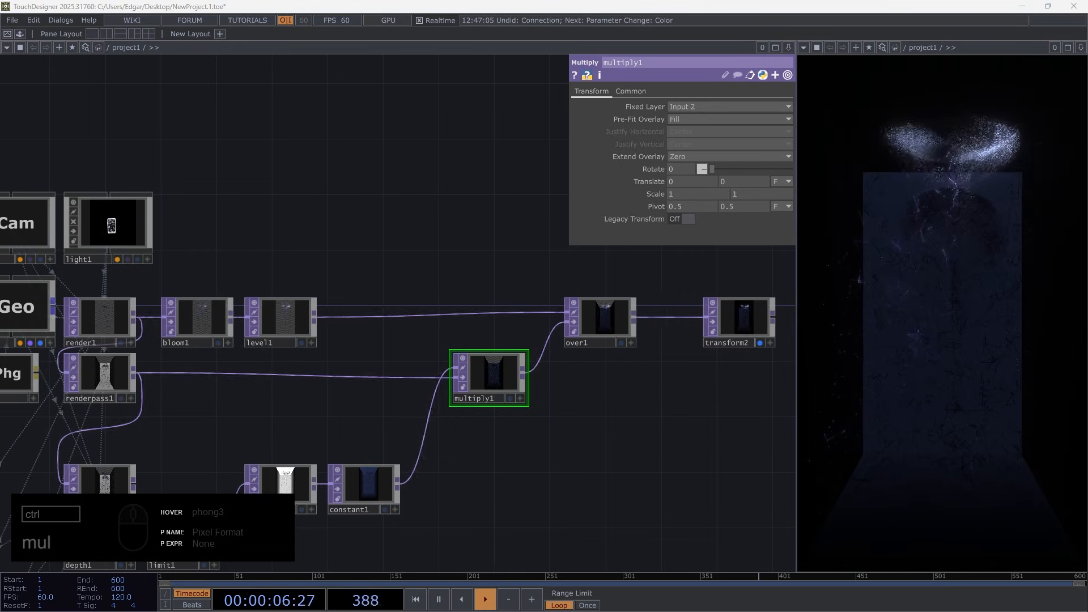
Move transform2 farther from over1 to open a gap between the two operators
{"action": "left_click_drag", "start_coordinate": [575, 445], "coordinate": [360, 432]}
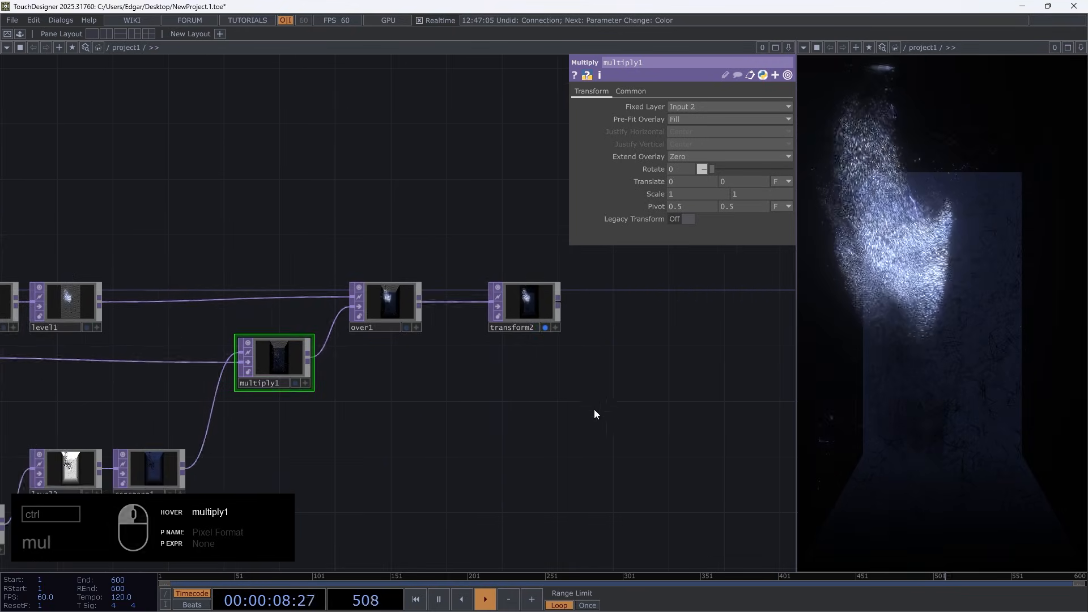
{"action": "left_click_drag", "start_coordinate": [595, 410], "coordinate": [418, 461]}
{"action": "left_click_drag", "start_coordinate": [352, 359], "coordinate": [575, 373]}
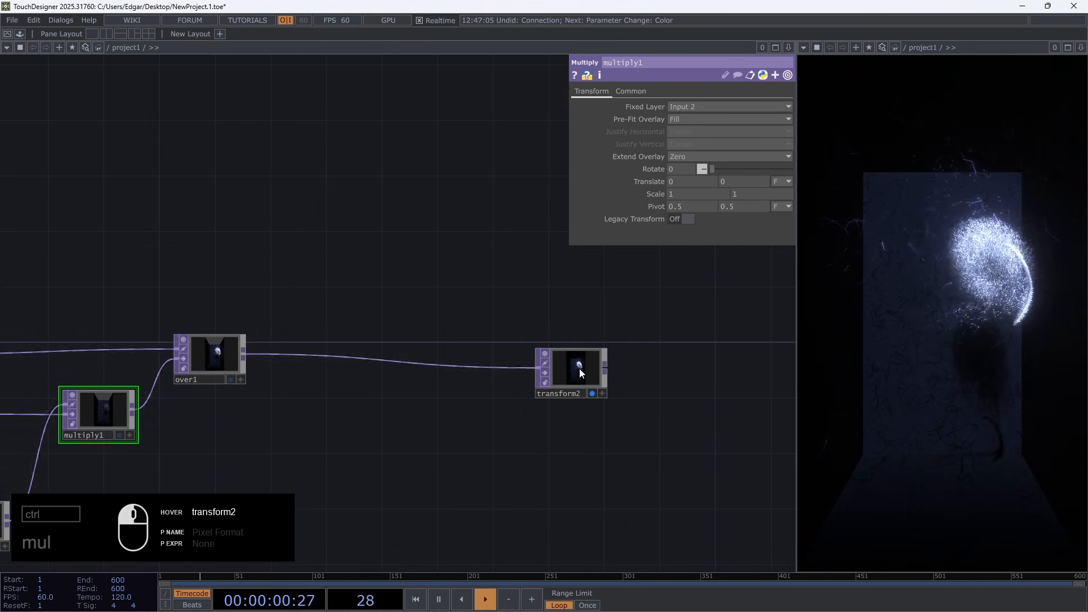
Add a Null TOP fed by the output of constant1, beyond multiply1 in the network
{"action": "left_click_drag", "start_coordinate": [466, 416], "coordinate": [646, 320]}
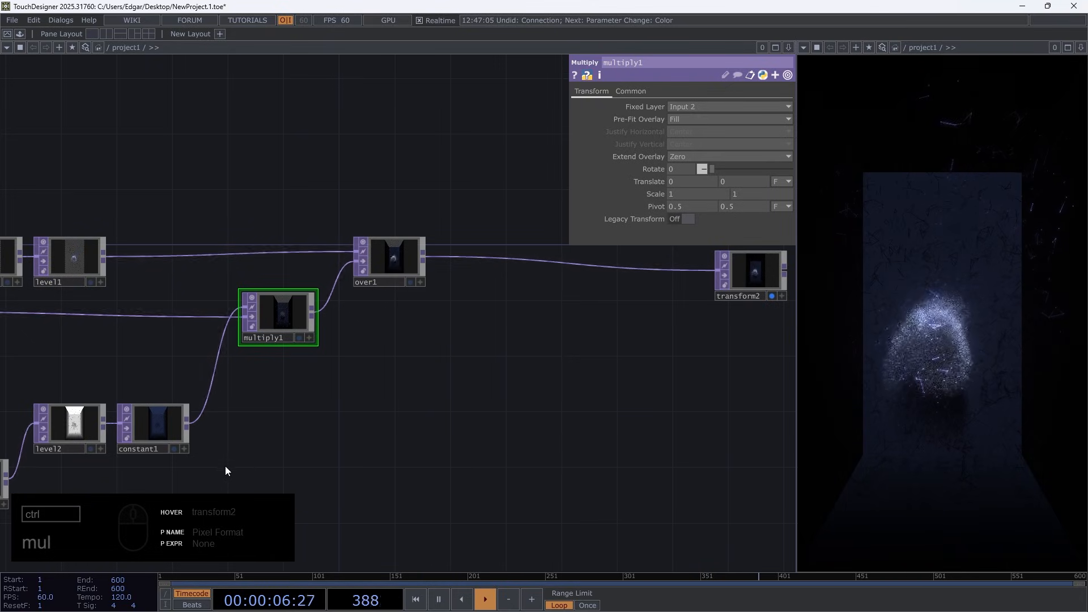
{"action": "right_click", "coordinate": [187, 424]}
{"action": "type", "text": "nu"}
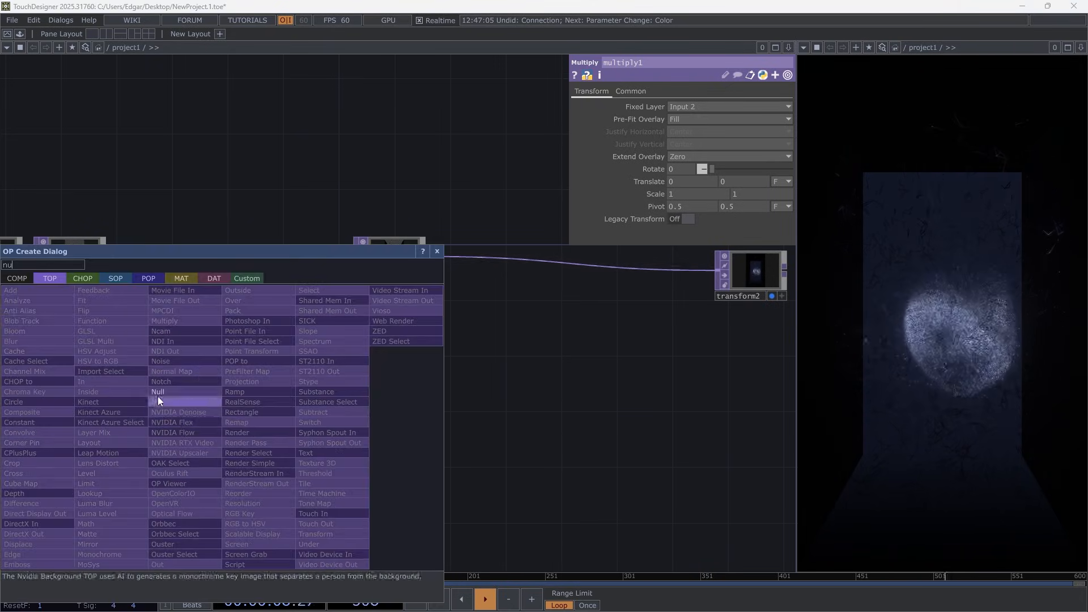
{"action": "left_click", "coordinate": [157, 392]}
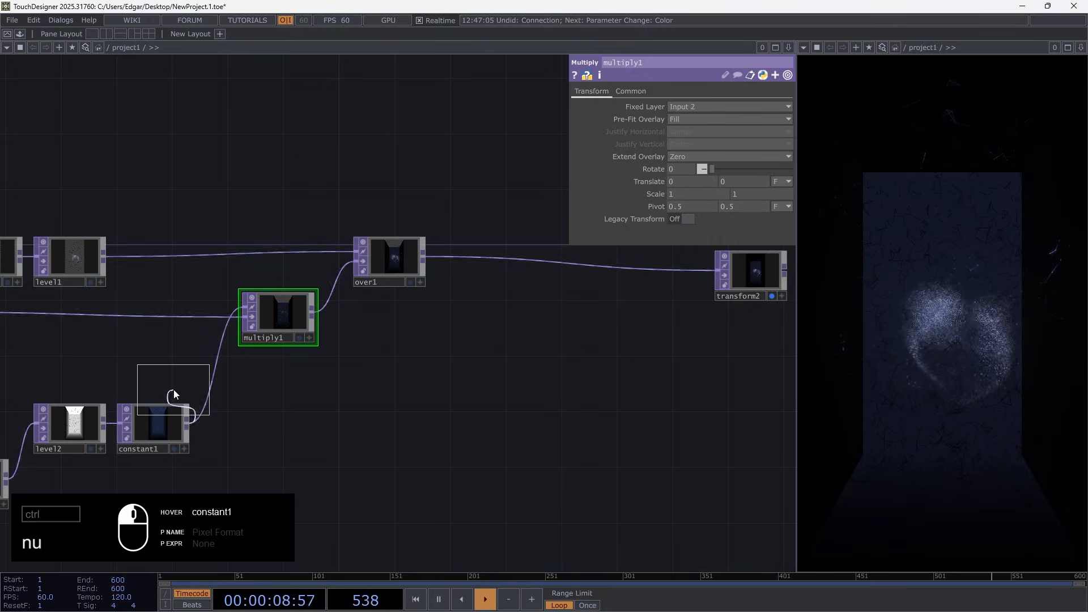
{"action": "left_click", "coordinate": [523, 430]}
{"action": "left_click_drag", "start_coordinate": [536, 502], "coordinate": [384, 508]}
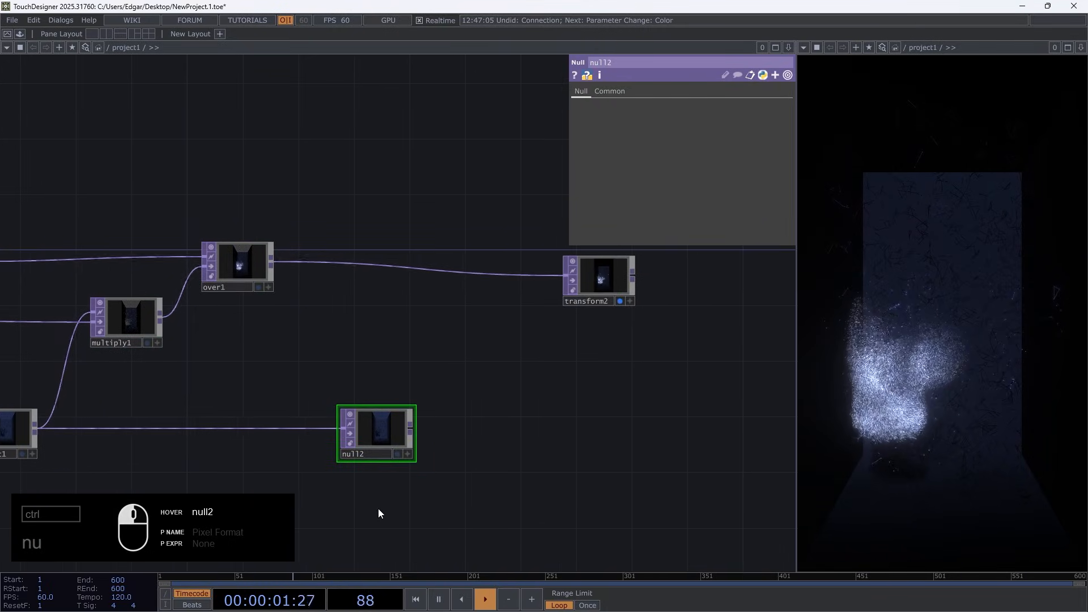
Place a second Multiply TOP in the gap between over1 and transform2
{"action": "double_click", "coordinate": [426, 320]}
{"action": "type", "text": "mul"}
{"action": "left_click", "coordinate": [426, 320]}
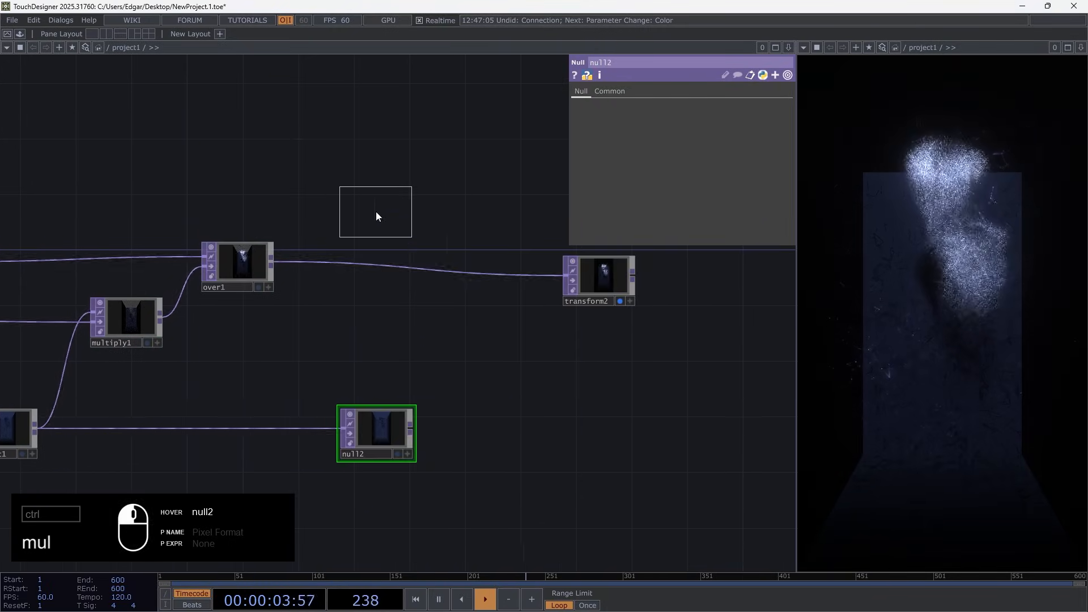
{"action": "left_click", "coordinate": [445, 262]}
{"action": "scroll", "coordinate": [243, 262], "scroll_direction": "up", "scroll_amount": 6}
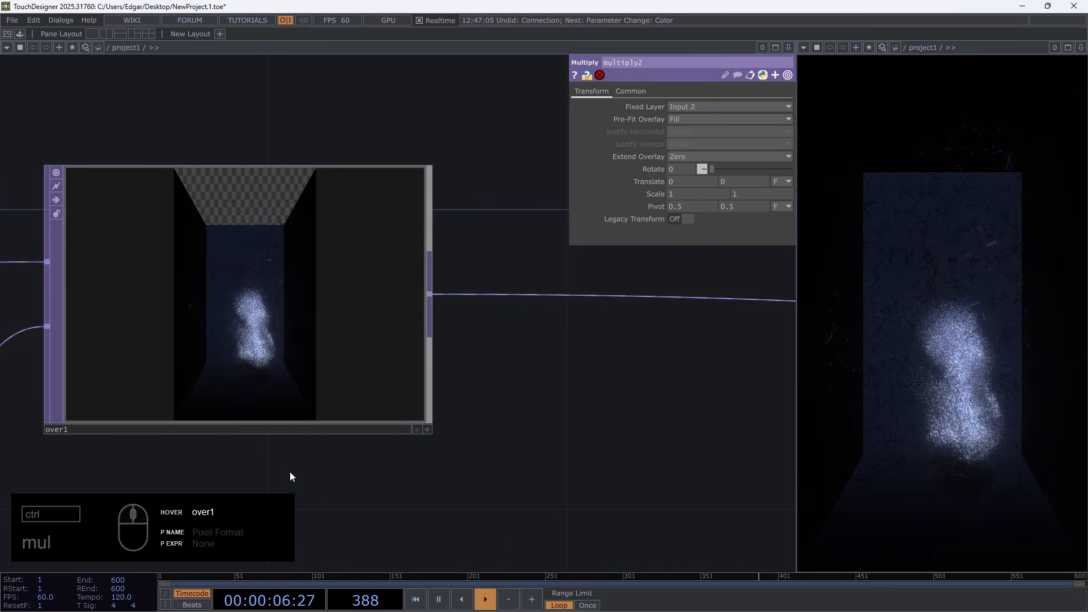
Connect over1 to multiply2's second input and rewire null2 so it is fed by limit1
{"action": "scroll", "coordinate": [241, 350], "scroll_direction": "down", "scroll_amount": 6}
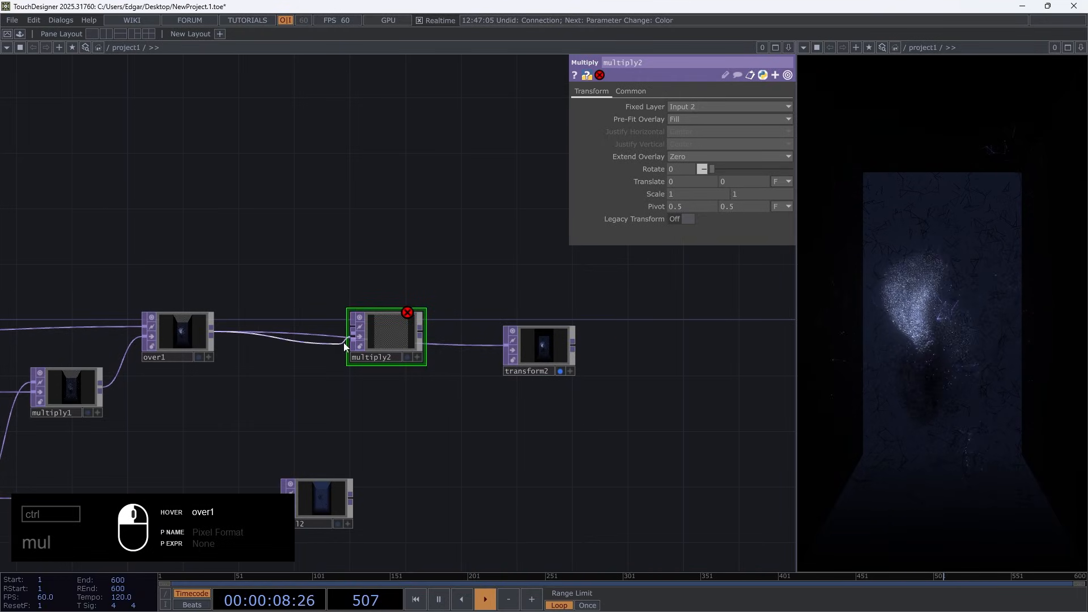
{"action": "left_click_drag", "start_coordinate": [481, 420], "coordinate": [690, 293]}
{"action": "left_click_drag", "start_coordinate": [210, 460], "coordinate": [295, 424]}
{"action": "left_click_drag", "start_coordinate": [96, 391], "coordinate": [624, 403]}
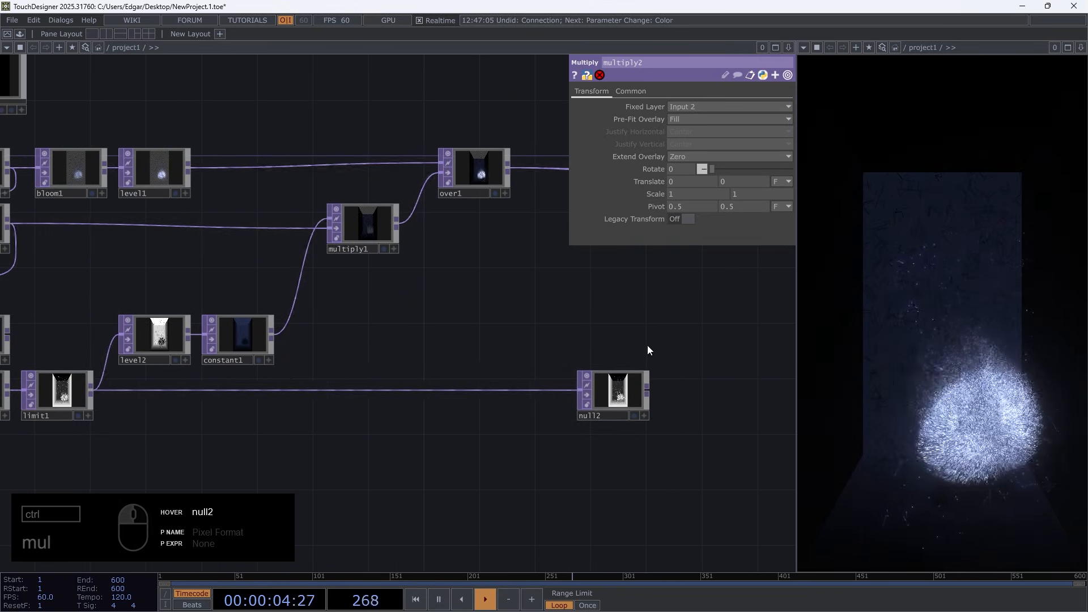
Feed null2 into multiply2's first input and connect multiply2's output to transform2
{"action": "left_click_drag", "start_coordinate": [646, 347], "coordinate": [342, 393]}
{"action": "left_click_drag", "start_coordinate": [345, 441], "coordinate": [339, 213]}
{"action": "left_click_drag", "start_coordinate": [413, 219], "coordinate": [490, 233]}
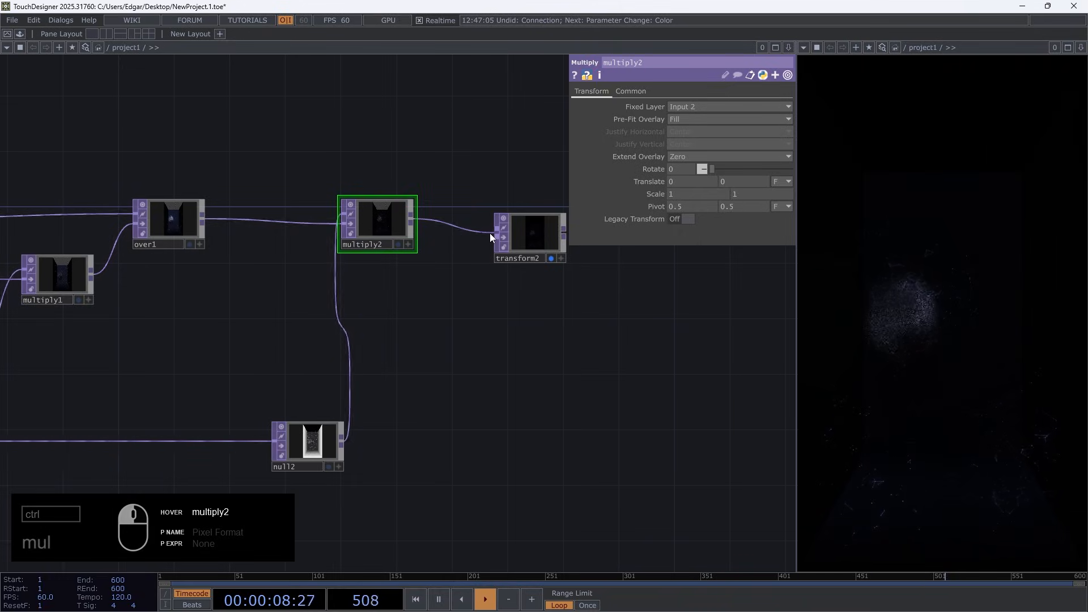
Move transform2 and multiply2 farther along the chain, away from over1, to space out the network
{"action": "left_click_drag", "start_coordinate": [501, 335], "coordinate": [393, 368]}
{"action": "left_click_drag", "start_coordinate": [407, 293], "coordinate": [525, 268]}
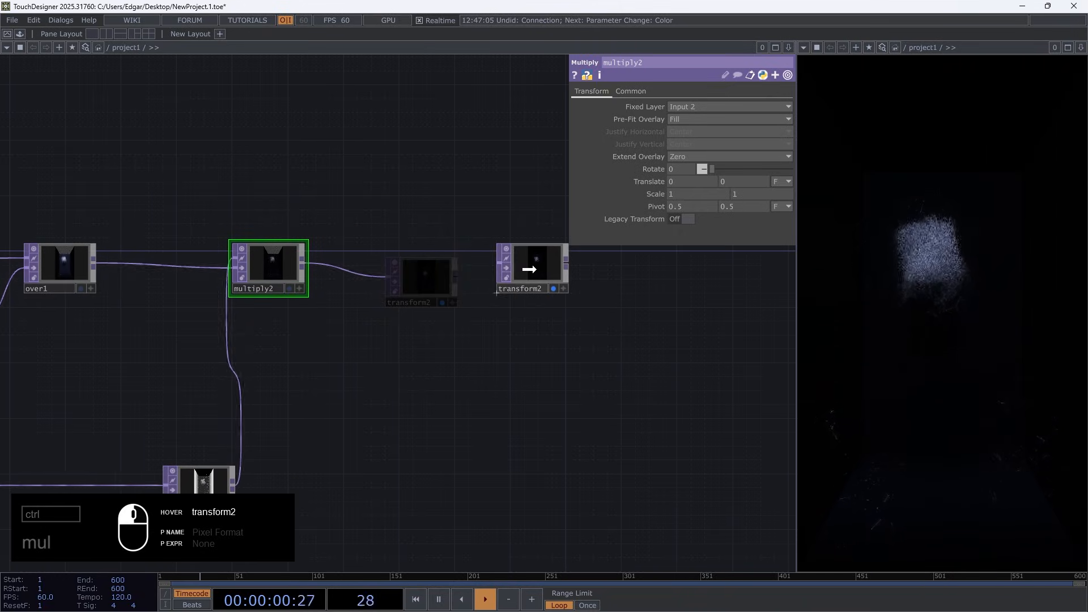
{"action": "left_click_drag", "start_coordinate": [260, 266], "coordinate": [358, 266]}
Examine phong3's material settings and orbit the box scene in light1's viewer
{"action": "left_click_drag", "start_coordinate": [249, 356], "coordinate": [628, 338]}
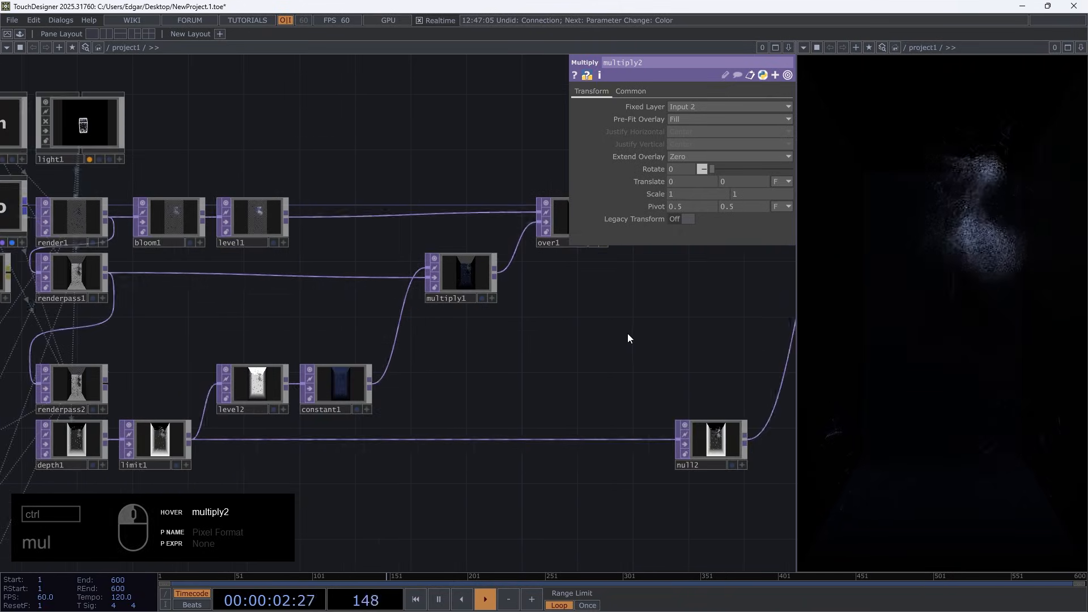
{"action": "left_click_drag", "start_coordinate": [135, 313], "coordinate": [324, 308]}
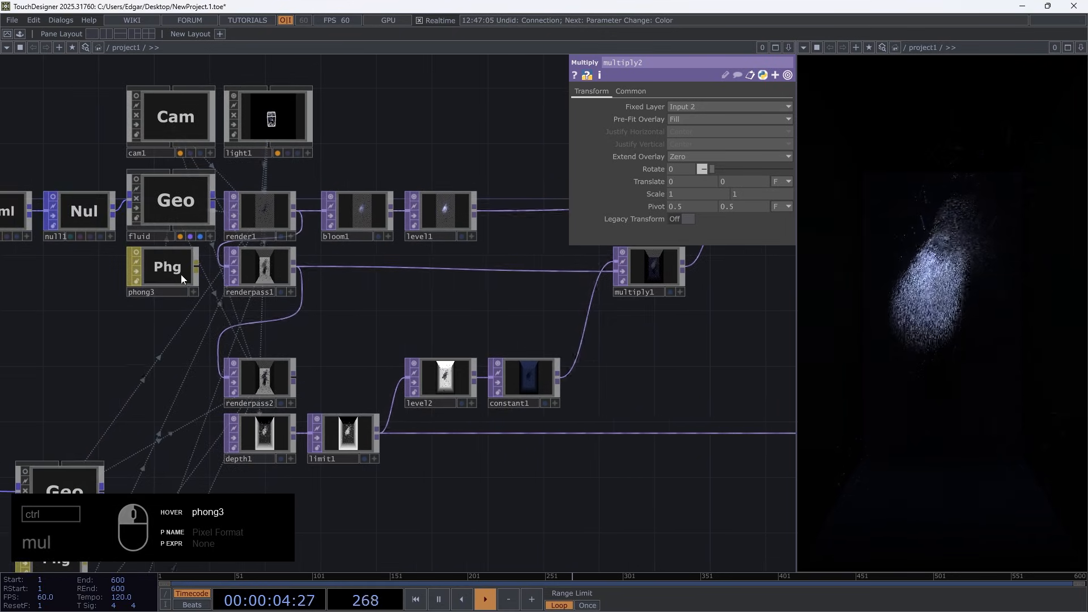
{"action": "left_click", "coordinate": [162, 267]}
{"action": "middle_click_drag", "start_coordinate": [629, 144], "coordinate": [646, 100]}
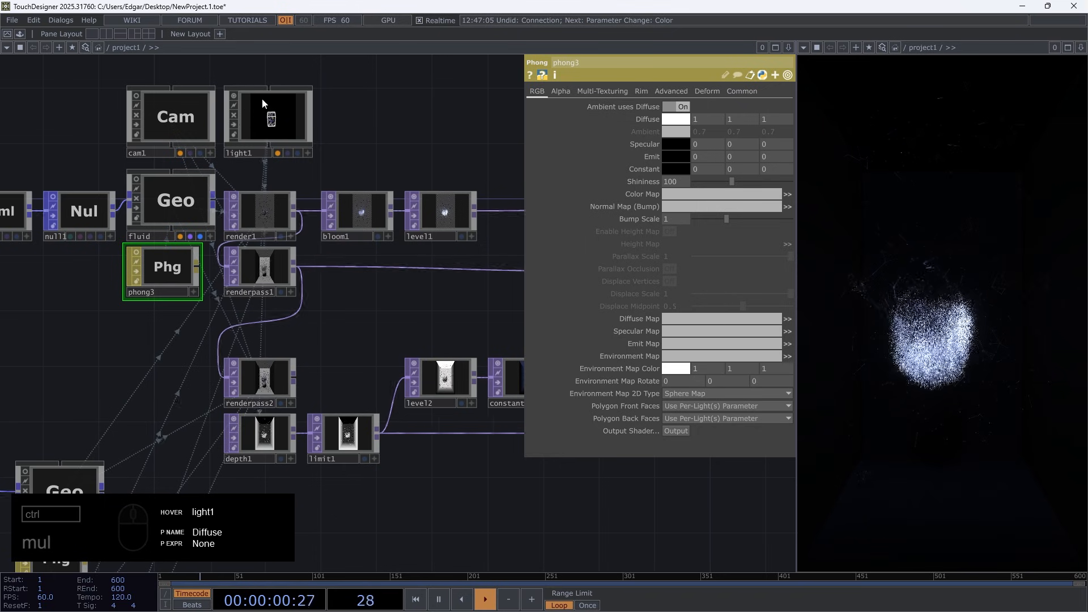
{"action": "scroll", "coordinate": [267, 97], "scroll_direction": "up", "scroll_amount": 7}
{"action": "left_click", "coordinate": [500, 417]}
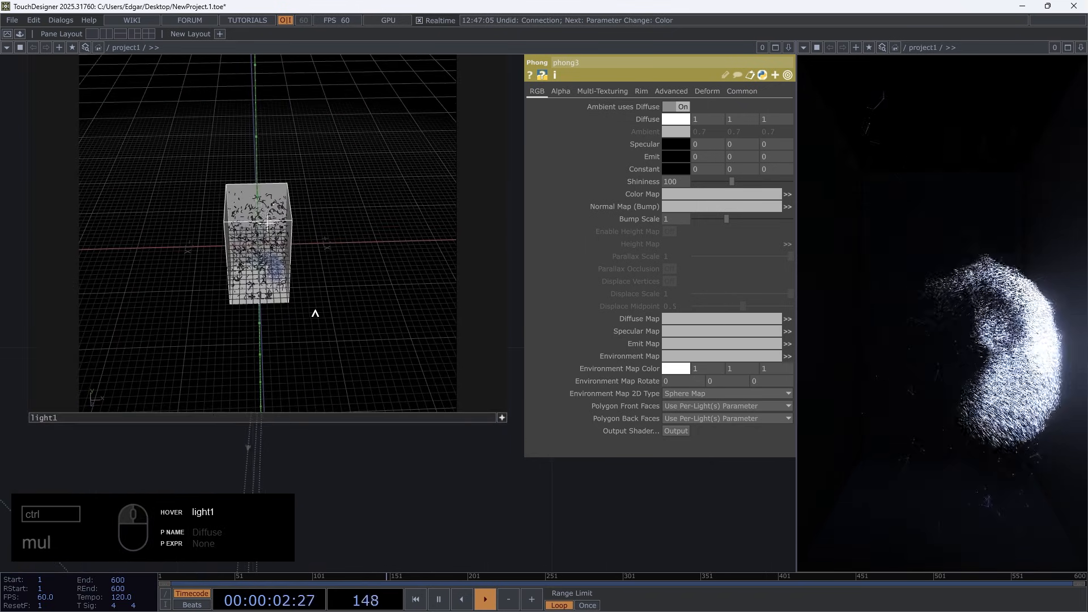
{"action": "left_click_drag", "start_coordinate": [313, 311], "coordinate": [304, 301]}
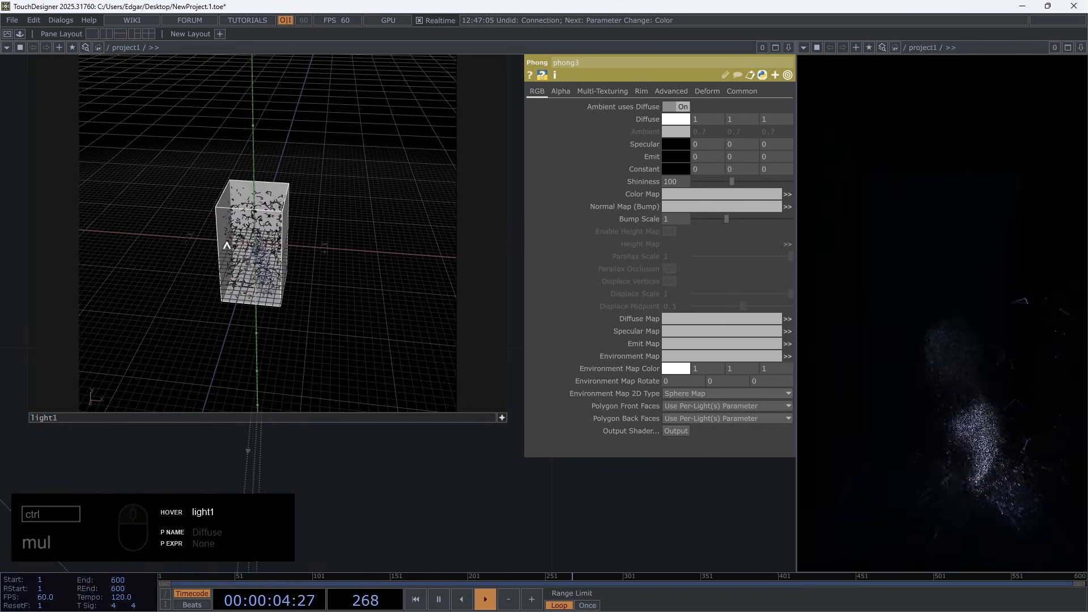
{"action": "left_click_drag", "start_coordinate": [256, 253], "coordinate": [271, 256]}
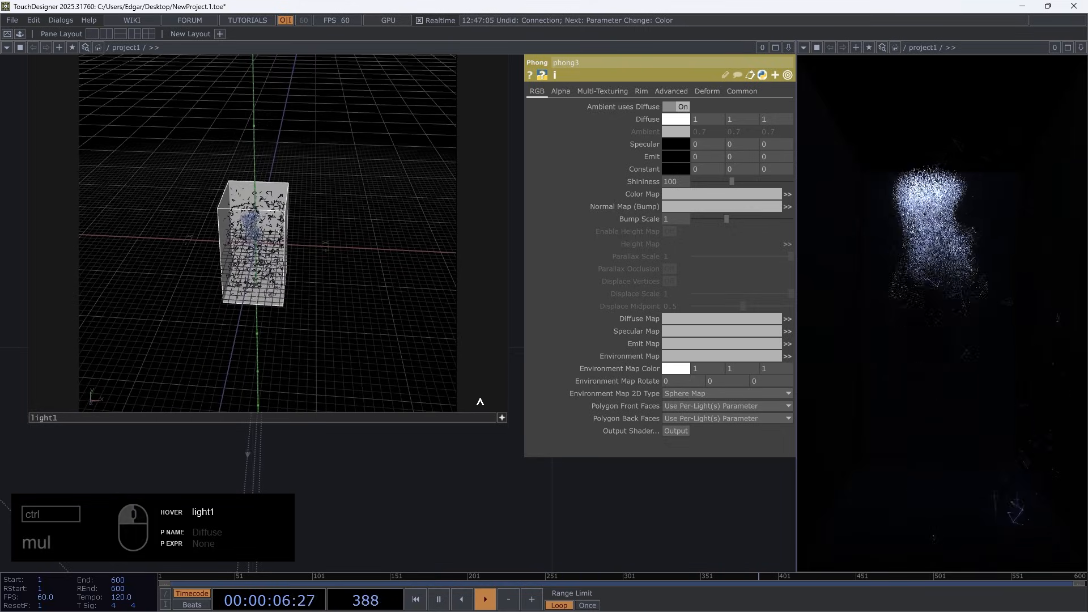
{"action": "left_click", "coordinate": [502, 418]}
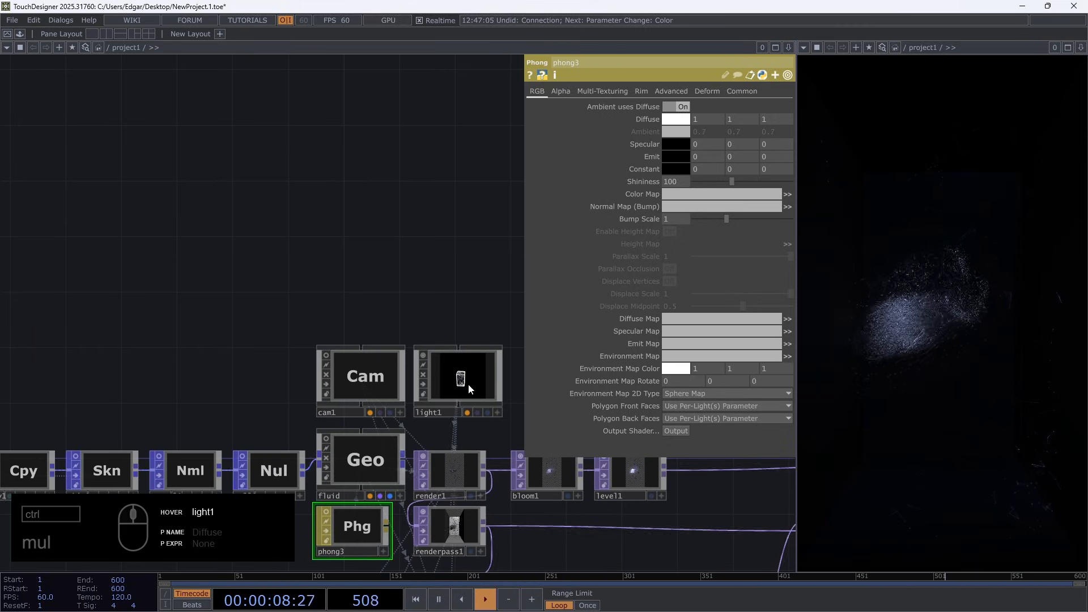
Review renderpass2's settings and inspect the render1 image and the compositing chain up to transform2
{"action": "left_click_drag", "start_coordinate": [462, 310], "coordinate": [202, 208]}
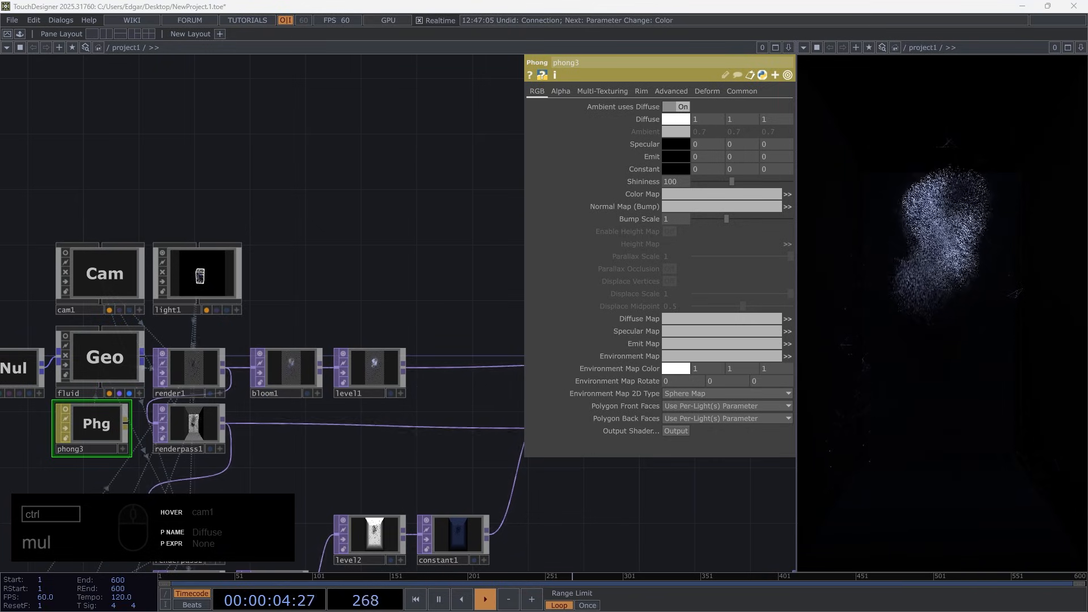
{"action": "left_click_drag", "start_coordinate": [341, 465], "coordinate": [365, 303]}
{"action": "middle_click", "coordinate": [218, 376]}
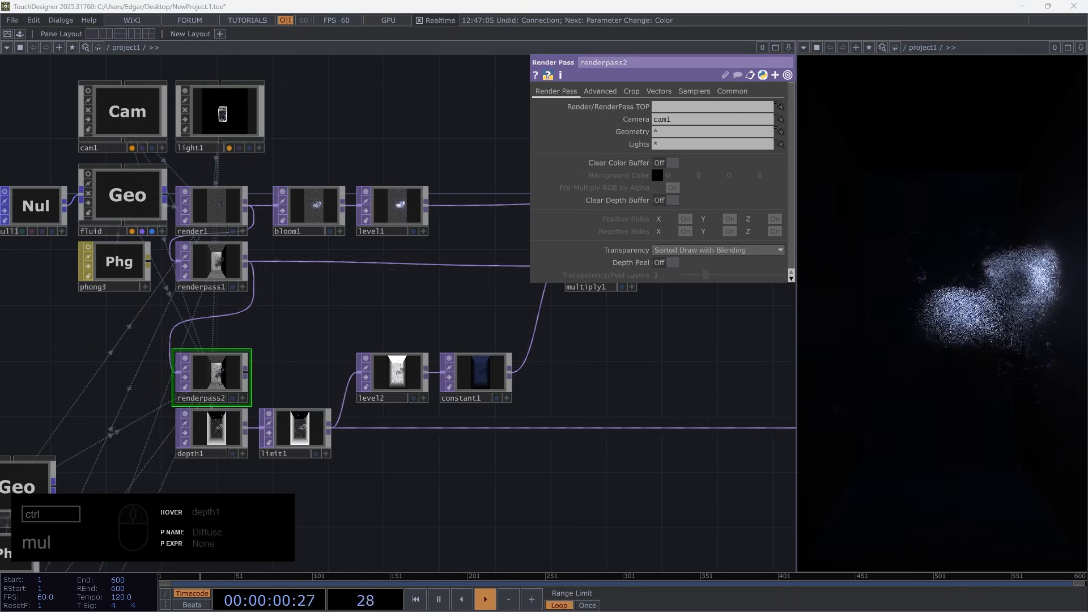
{"action": "left_click_drag", "start_coordinate": [506, 335], "coordinate": [151, 352]}
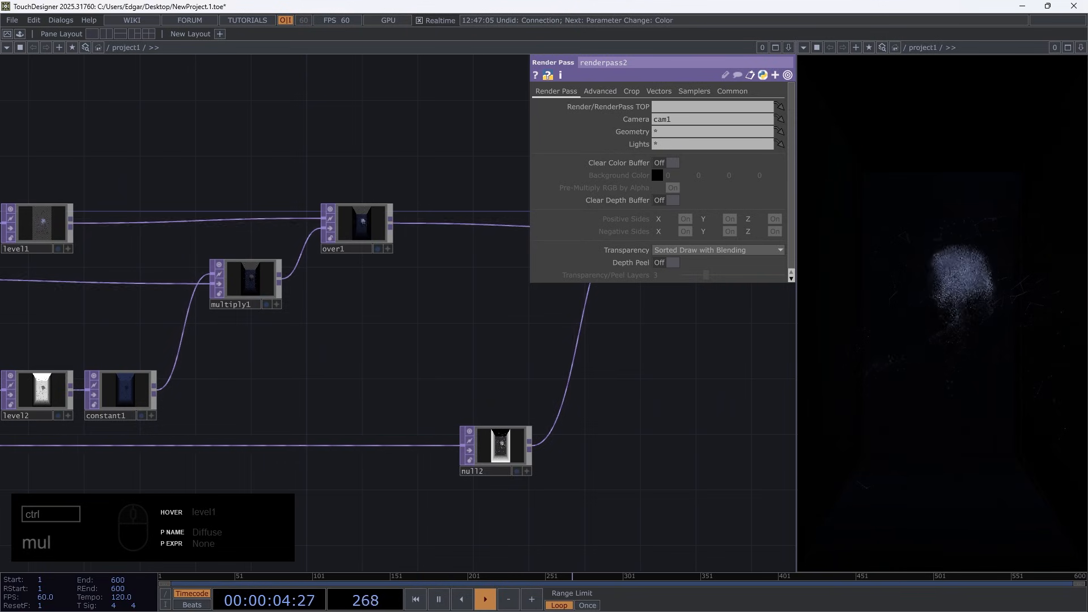
{"action": "left_click_drag", "start_coordinate": [421, 373], "coordinate": [731, 377]}
{"action": "scroll", "coordinate": [148, 231], "scroll_direction": "up", "scroll_amount": 10}
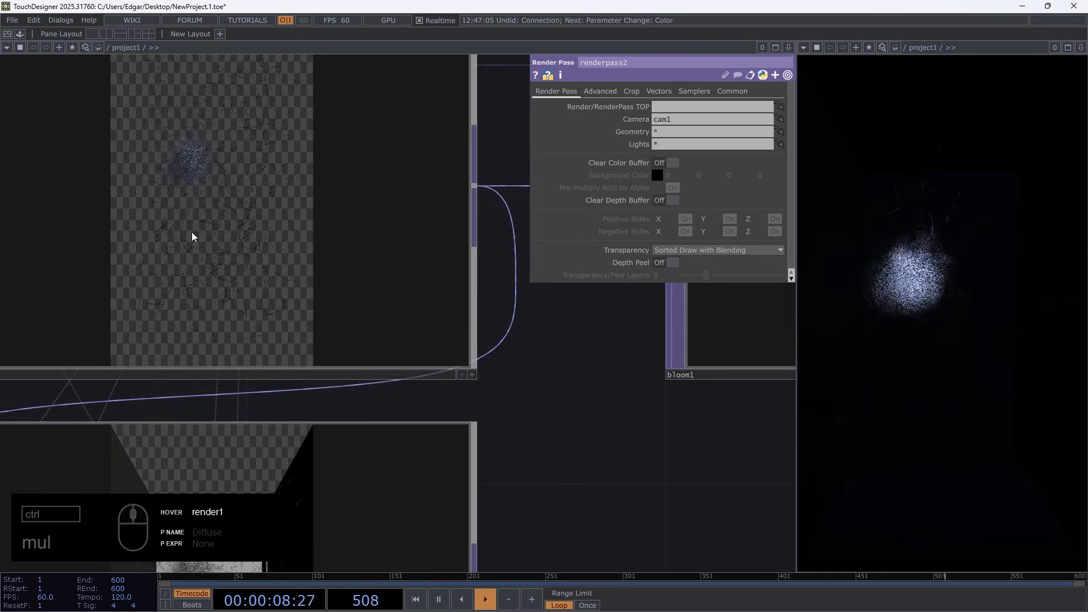
{"action": "scroll", "coordinate": [192, 234], "scroll_direction": "down", "scroll_amount": 10}
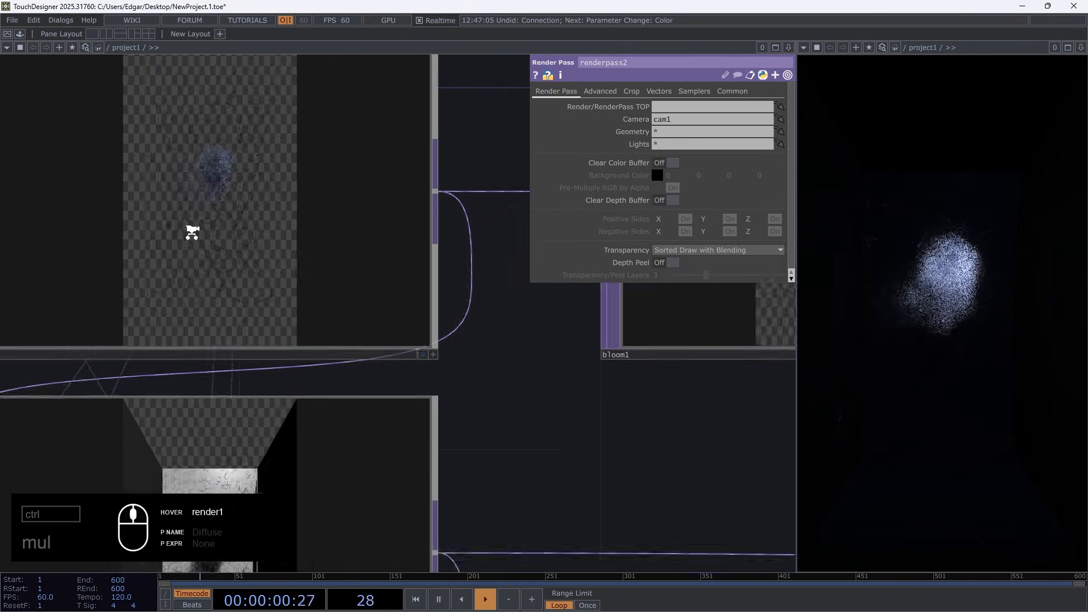
{"action": "mouse_move", "coordinate": [718, 419]}
{"action": "left_mouse_down"}
{"action": "mouse_move", "coordinate": [653, 425]}
{"action": "mouse_move", "coordinate": [714, 424]}
{"action": "left_mouse_up"}
{"action": "left_click_drag", "start_coordinate": [461, 469], "coordinate": [687, 447]}
{"action": "left_click_drag", "start_coordinate": [776, 388], "coordinate": [360, 396]}
{"action": "left_click_drag", "start_coordinate": [465, 395], "coordinate": [324, 503]}
{"action": "scroll", "coordinate": [212, 336], "scroll_direction": "up", "scroll_amount": 6}
Widen the gap before transform2 and add a Rectangle TOP fed by multiply2, with Combine with Input on Set Resolution Only
{"action": "left_click_drag", "start_coordinate": [385, 342], "coordinate": [677, 342]}
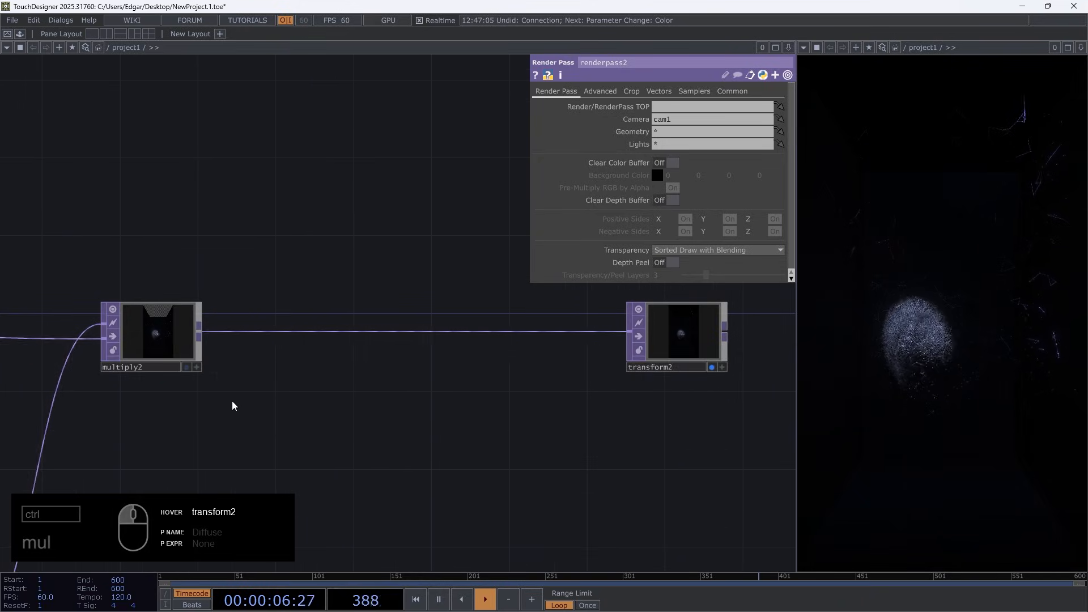
{"action": "right_click", "coordinate": [201, 338]}
{"action": "type", "text": "rec"}
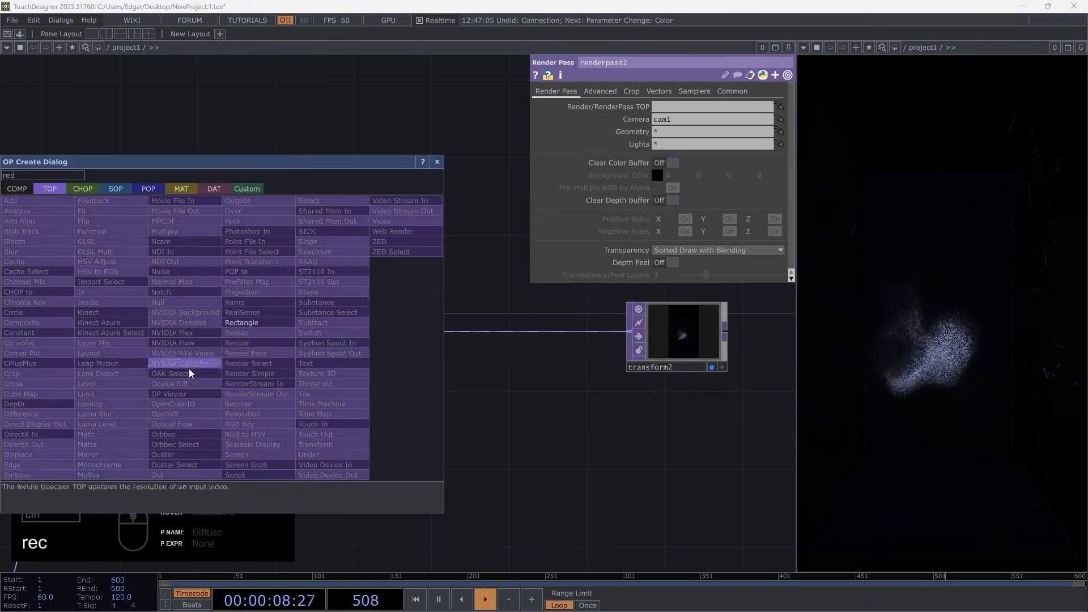
{"action": "key", "text": "Return"}
{"action": "left_click", "coordinate": [356, 468]}
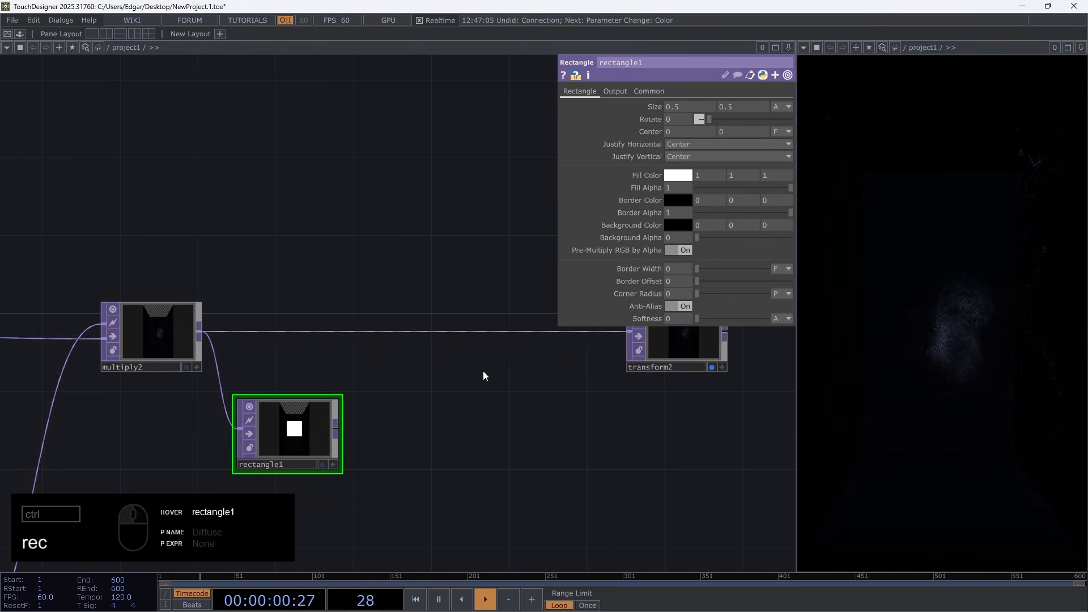
{"action": "left_click", "coordinate": [615, 91]}
{"action": "left_click", "coordinate": [707, 108]}
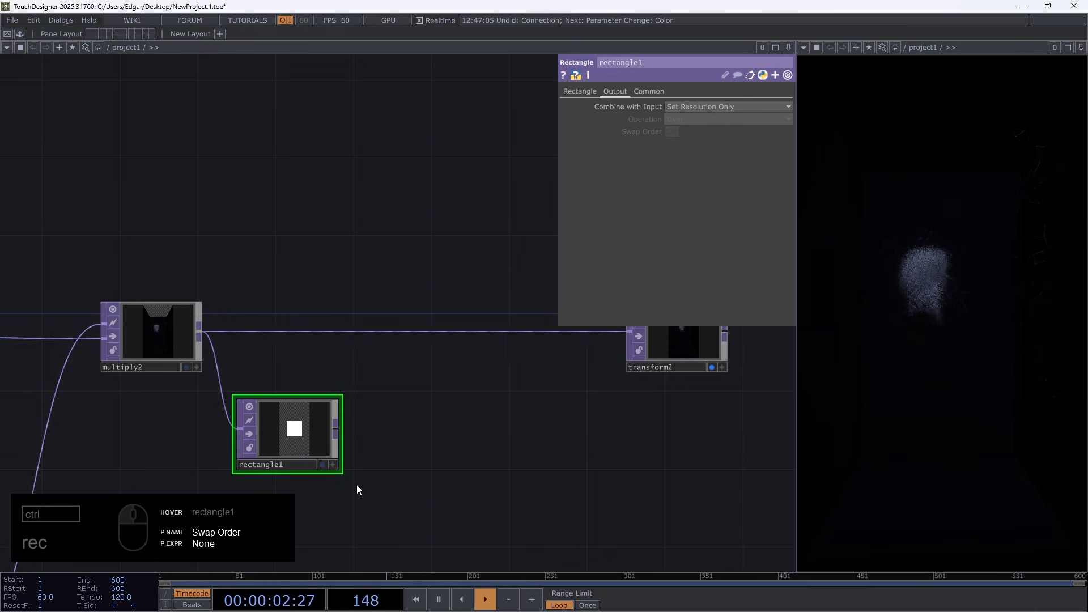
Insert a Luma Blur TOP between multiply2 and transform2, using rectangle1 as its second input
{"action": "key", "text": "Tab"}
{"action": "type", "text": "lum"}
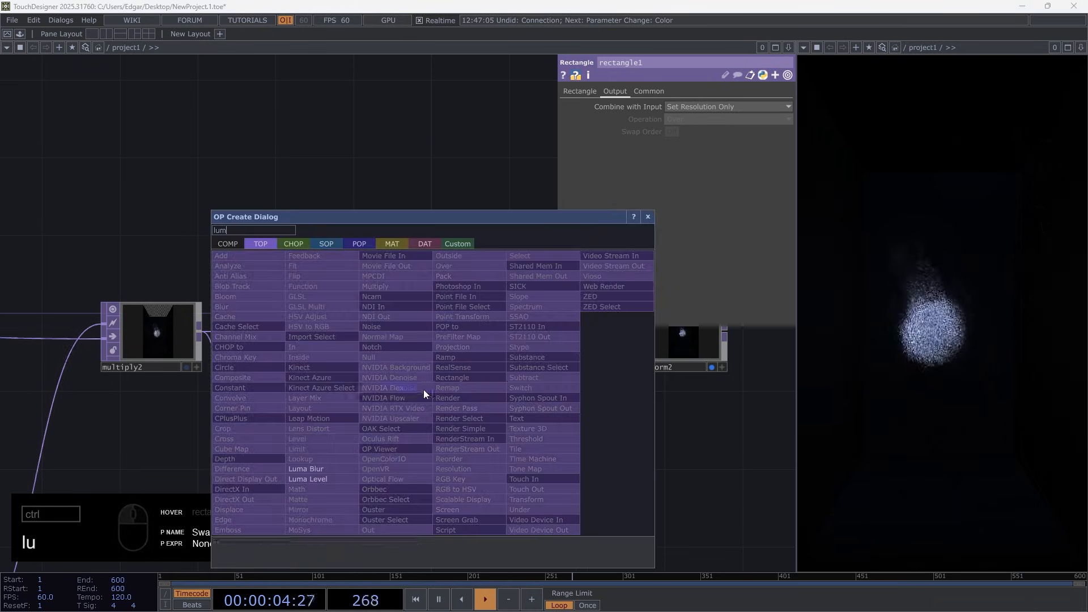
{"action": "left_click", "coordinate": [312, 468]}
{"action": "left_click", "coordinate": [472, 363]}
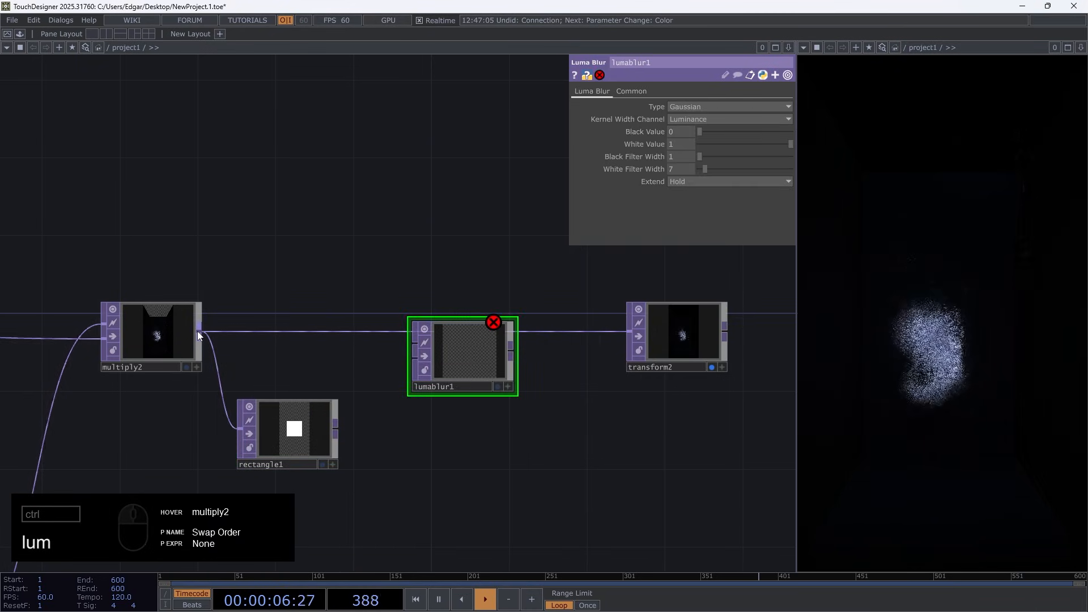
{"action": "left_click_drag", "start_coordinate": [417, 356], "coordinate": [335, 429]}
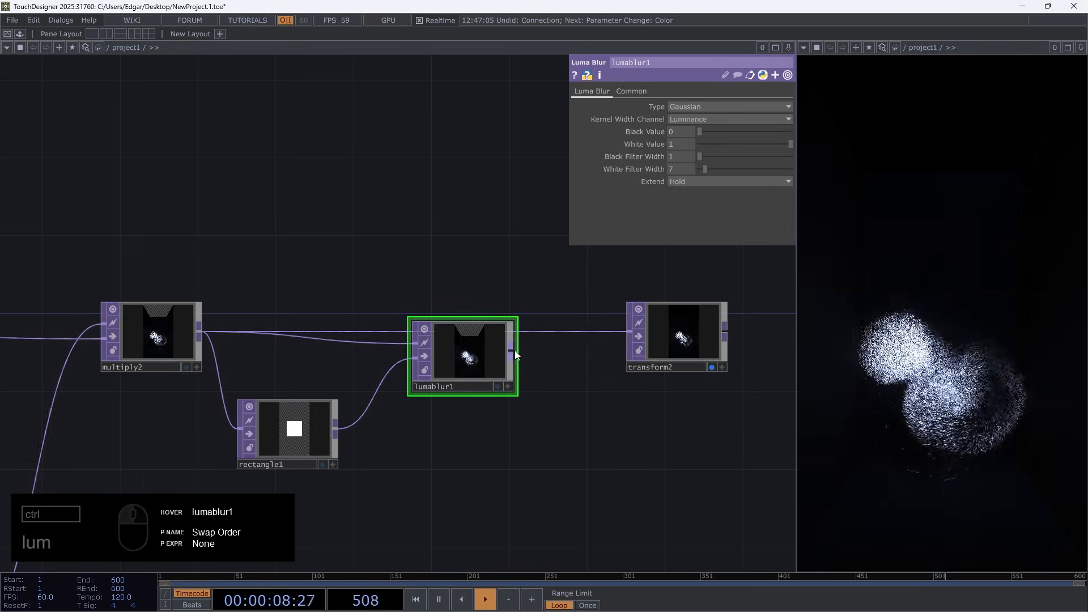
{"action": "left_click_drag", "start_coordinate": [470, 355], "coordinate": [471, 336]}
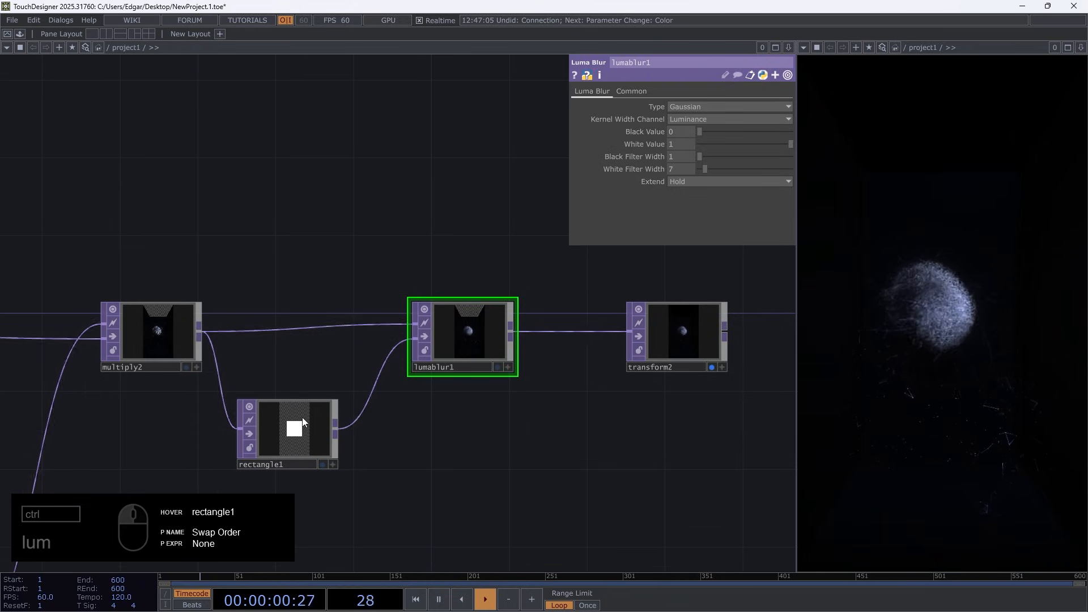
Inspect the blurred image from lumablur1 and set its White Filter Width to 16
{"action": "scroll", "coordinate": [294, 451], "scroll_direction": "up", "scroll_amount": 5}
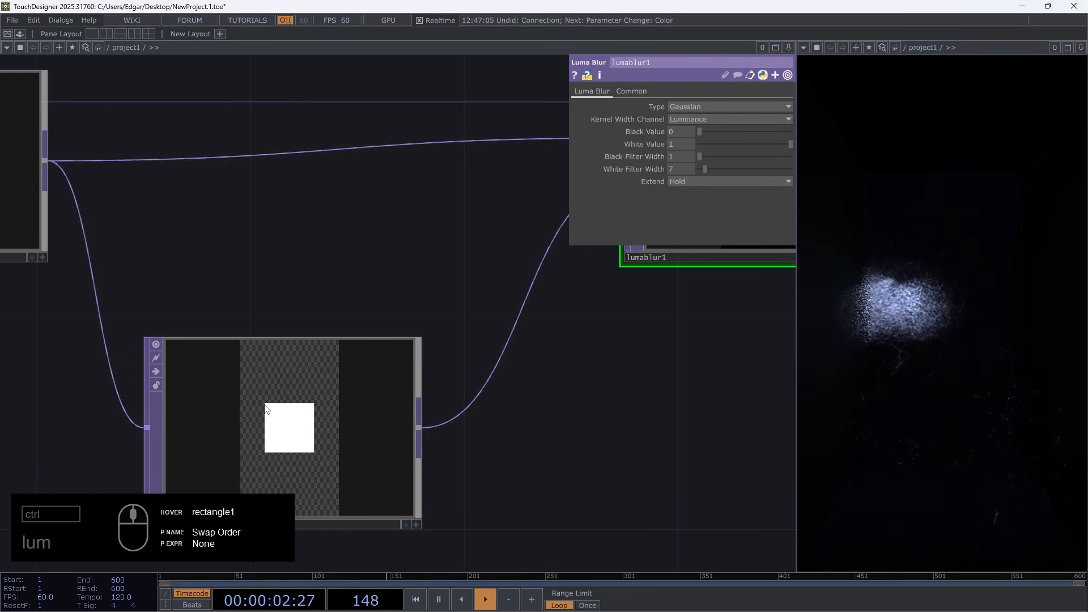
{"action": "left_click_drag", "start_coordinate": [572, 309], "coordinate": [333, 383]}
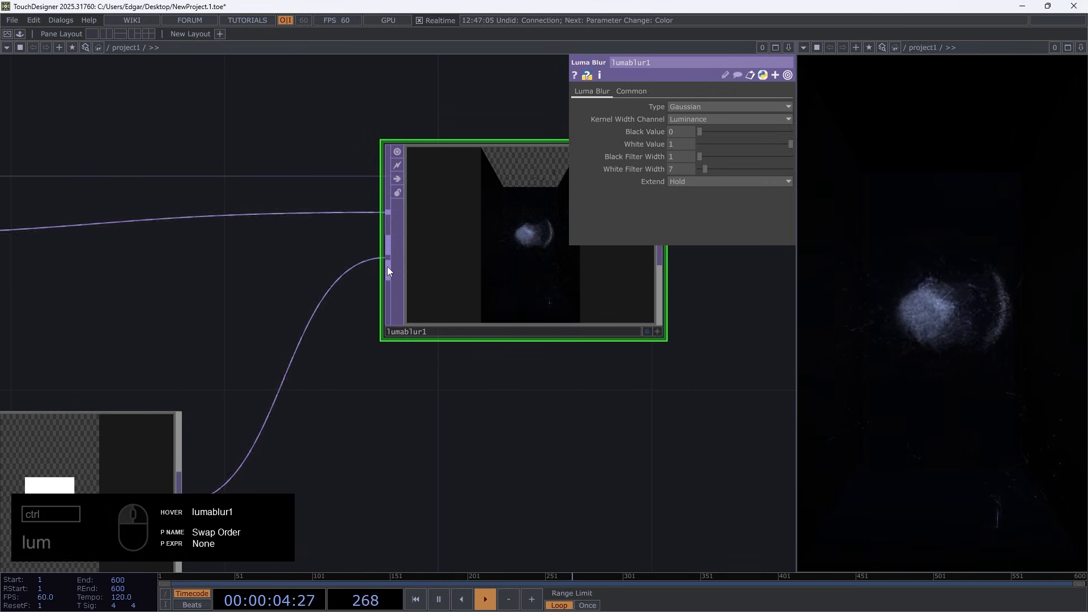
{"action": "left_click_drag", "start_coordinate": [484, 318], "coordinate": [420, 343]}
{"action": "scroll", "coordinate": [420, 344], "scroll_direction": "up", "scroll_amount": 4}
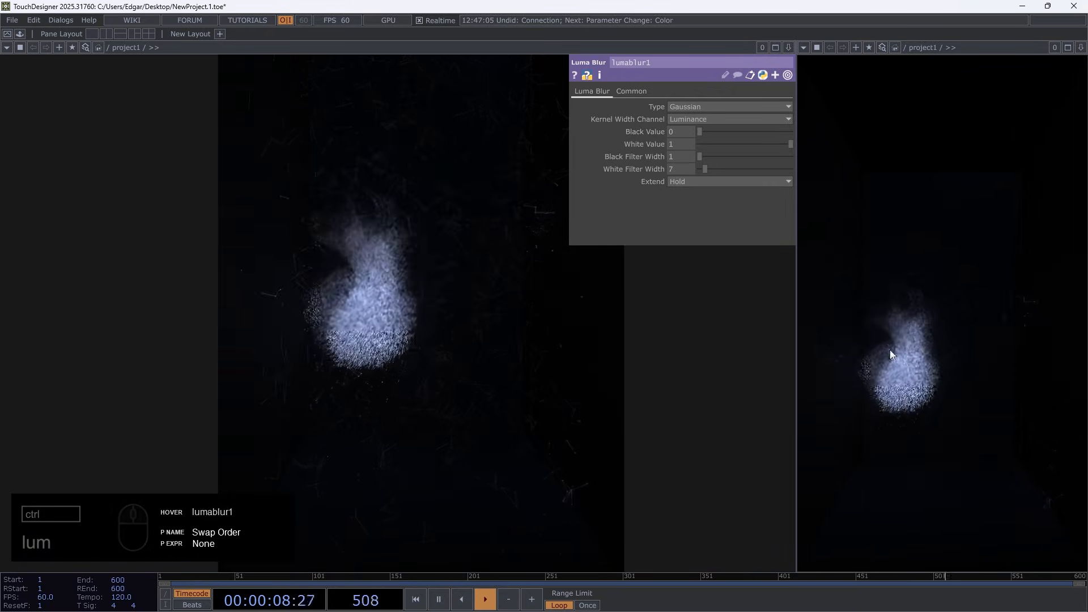
{"action": "scroll", "coordinate": [308, 347], "scroll_direction": "down", "scroll_amount": 5}
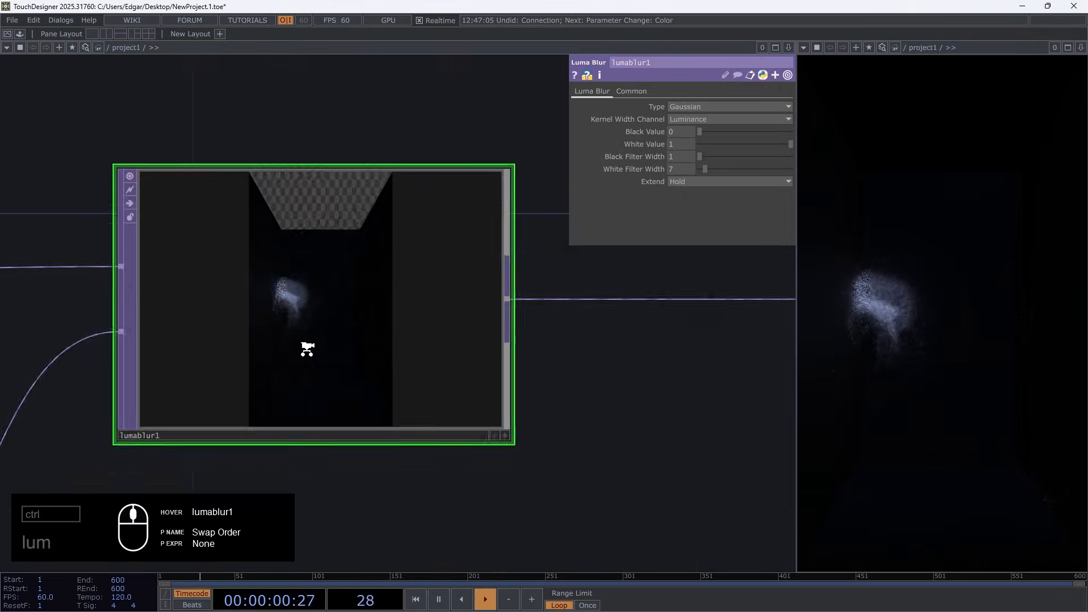
{"action": "left_click_drag", "start_coordinate": [250, 440], "coordinate": [714, 175]}
{"action": "middle_click", "coordinate": [675, 169]}
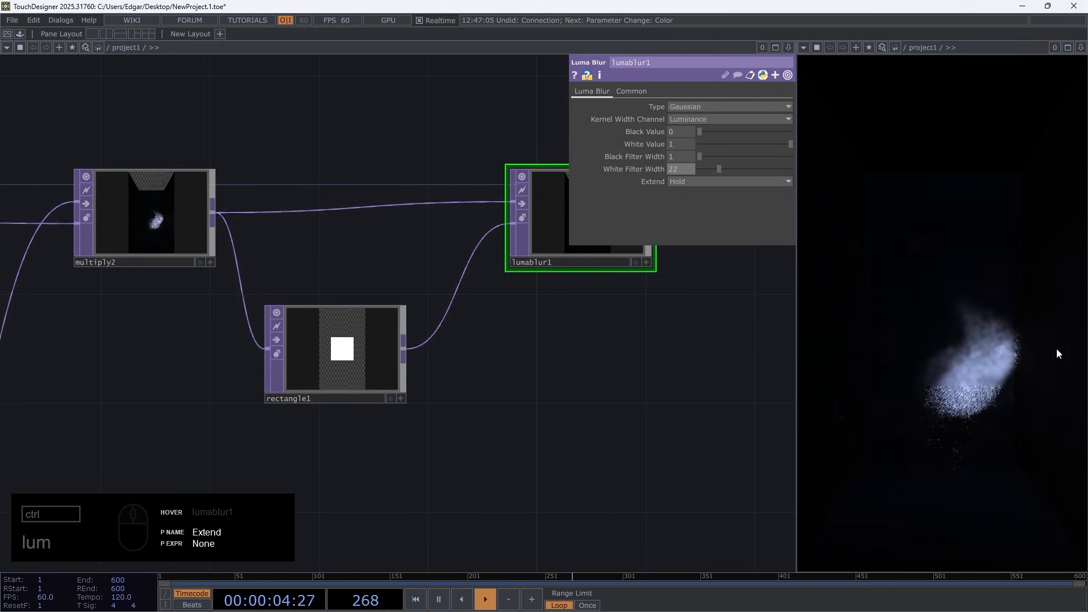
{"action": "key", "text": "space"}
{"action": "key", "text": "space"}
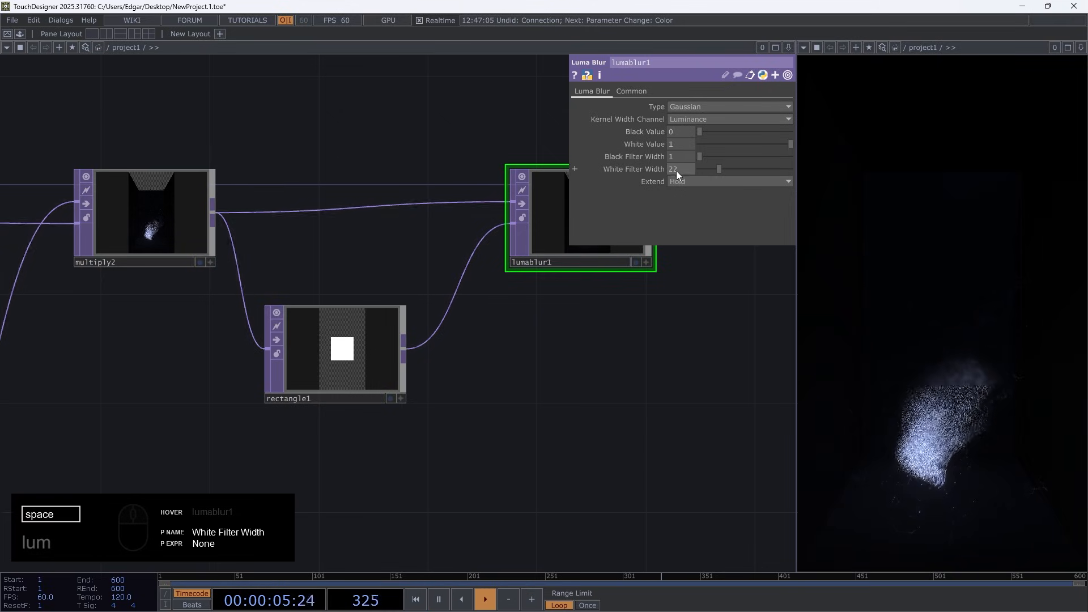
{"action": "middle_click_drag", "start_coordinate": [675, 170], "coordinate": [641, 171]}
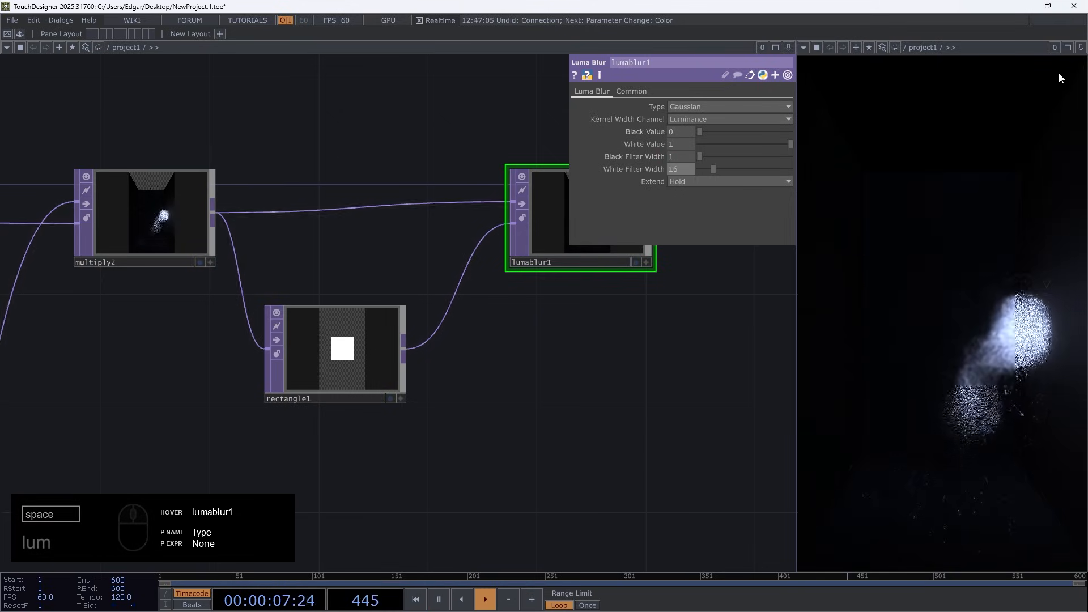
Set rectangle1's Softness to 1 and its size to 1.5 by 2.5
{"action": "left_click", "coordinate": [311, 347]}
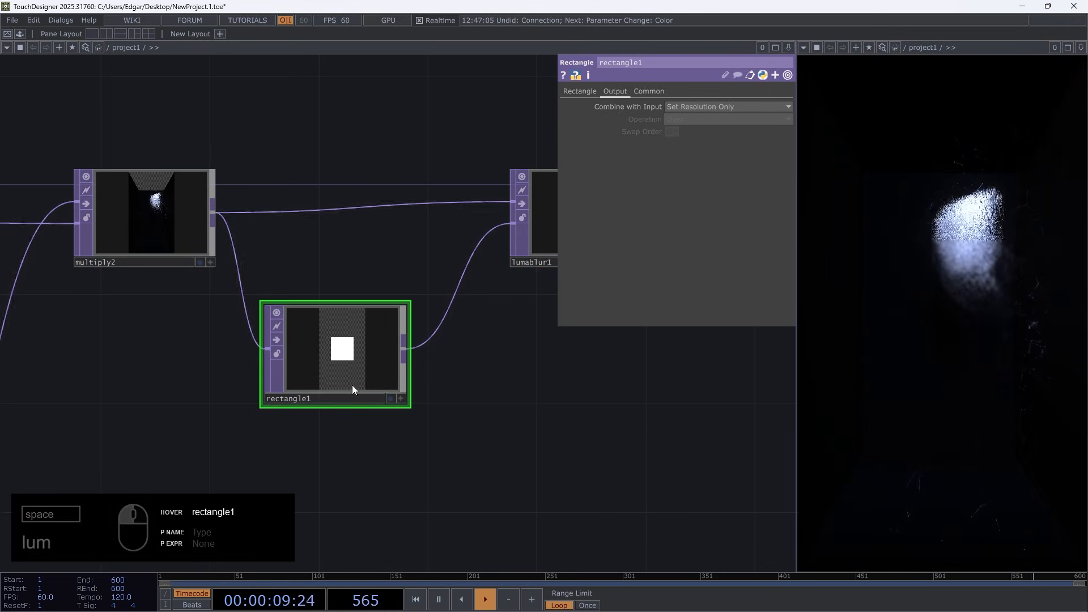
{"action": "left_click", "coordinate": [579, 92]}
{"action": "middle_click_drag", "start_coordinate": [443, 358], "coordinate": [713, 342]}
{"action": "left_click_drag", "start_coordinate": [698, 319], "coordinate": [769, 319]}
{"action": "middle_click_drag", "start_coordinate": [681, 320], "coordinate": [695, 300]}
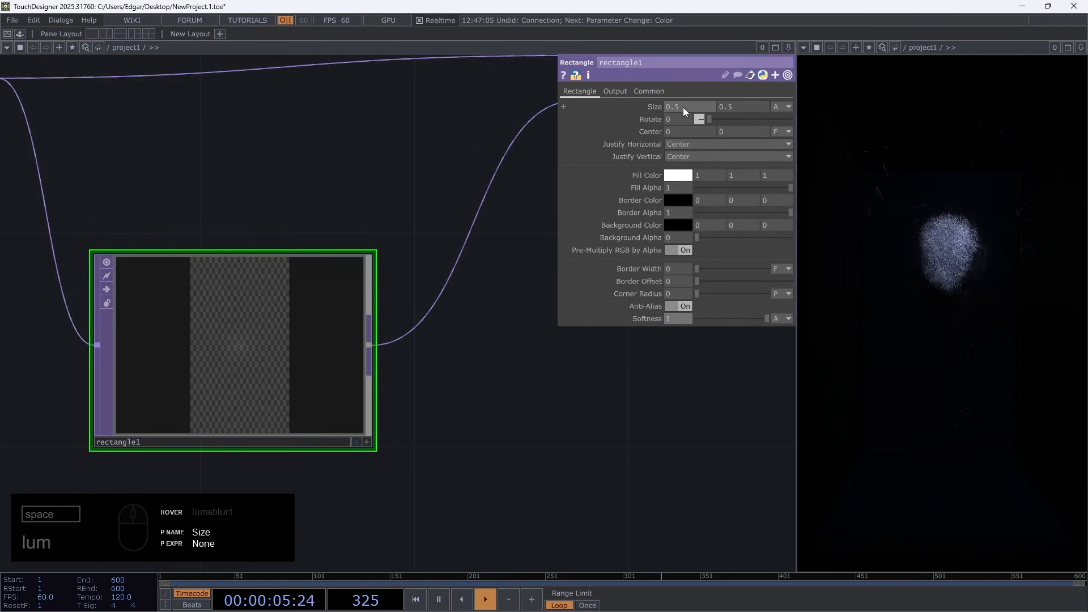
{"action": "middle_click_drag", "start_coordinate": [679, 90], "coordinate": [735, 89]}
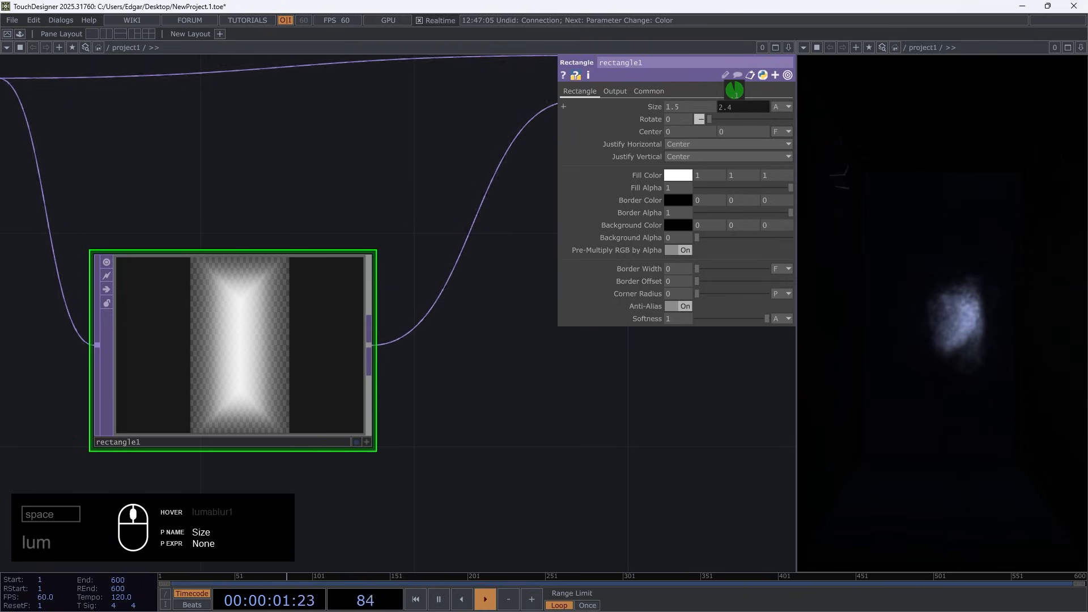
{"action": "middle_click_drag", "start_coordinate": [684, 106], "coordinate": [682, 94]}
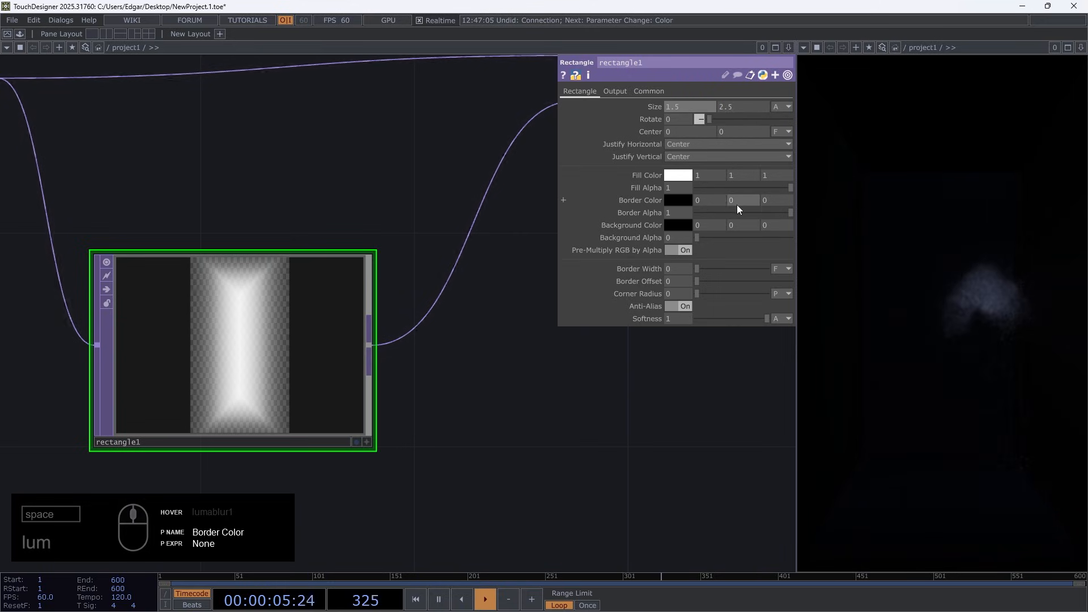
Invert rectangle1's mask with a white background at alpha 1 and Fill Alpha 0, and set its size to 2 by 2.7
{"action": "left_click_drag", "start_coordinate": [698, 238], "coordinate": [814, 239]}
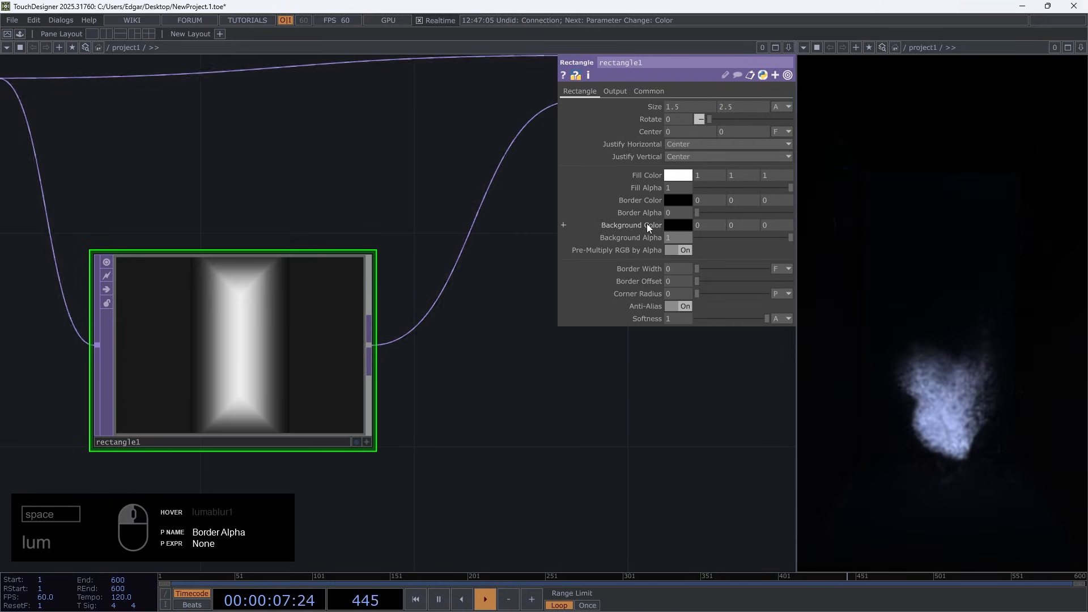
{"action": "middle_click_drag", "start_coordinate": [647, 223], "coordinate": [653, 204]}
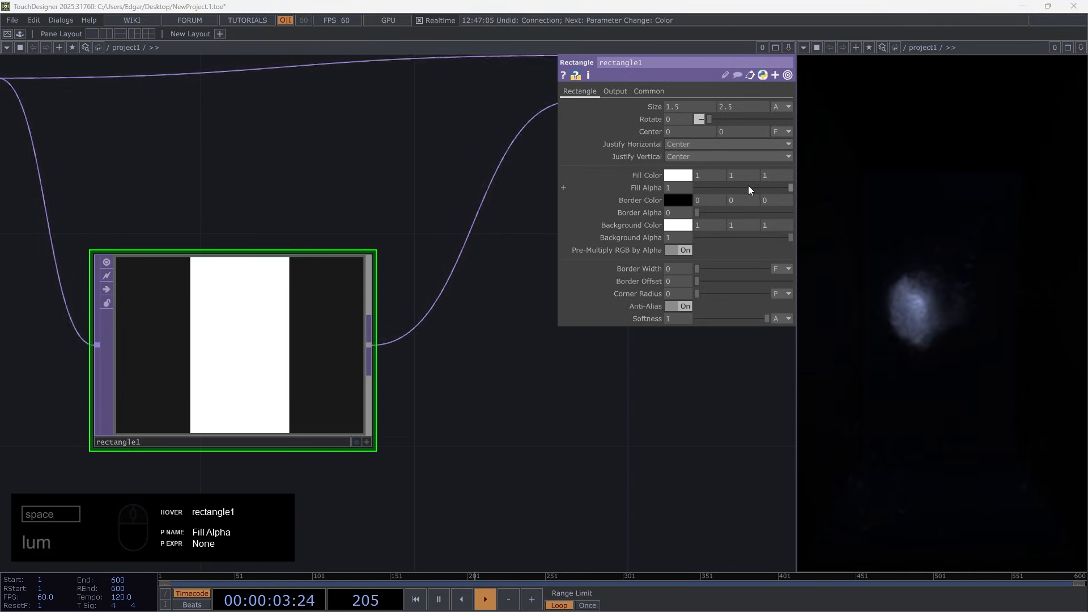
{"action": "left_click_drag", "start_coordinate": [733, 214], "coordinate": [823, 210]}
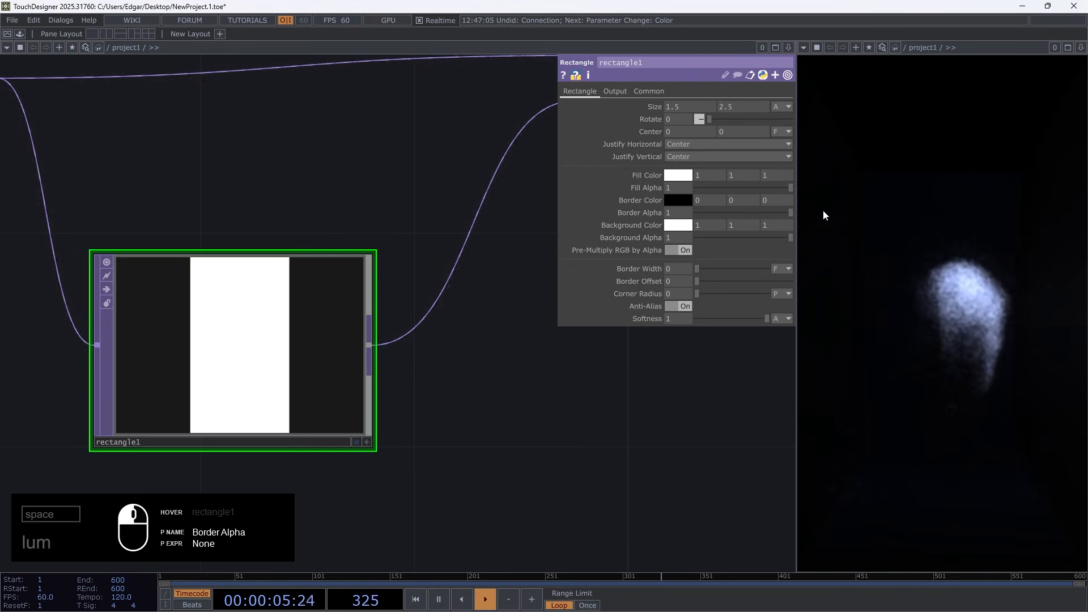
{"action": "left_click_drag", "start_coordinate": [770, 187], "coordinate": [667, 192]}
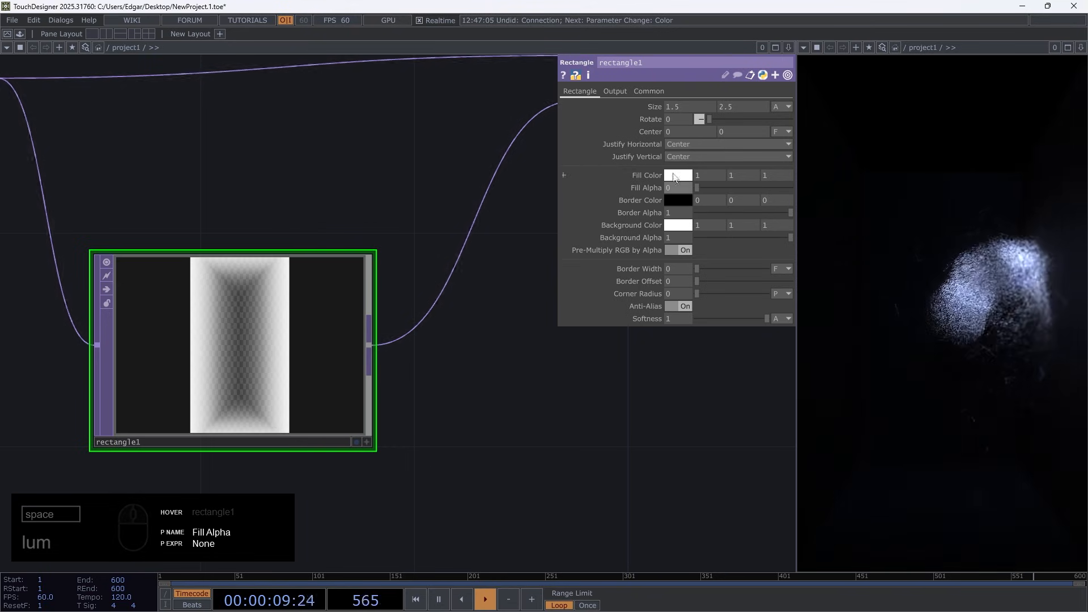
{"action": "middle_click_drag", "start_coordinate": [689, 105], "coordinate": [756, 107]}
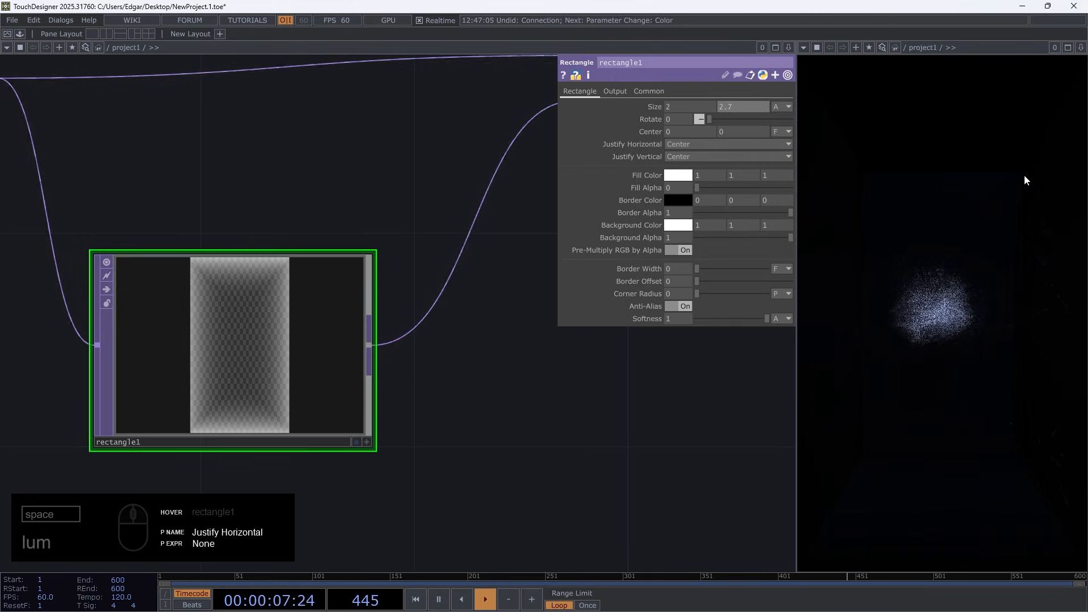
Add a Mouse In CHOP in the empty area above the pointgen1 and noise1 nodes
{"action": "scroll", "coordinate": [486, 391], "scroll_direction": "down", "scroll_amount": 5}
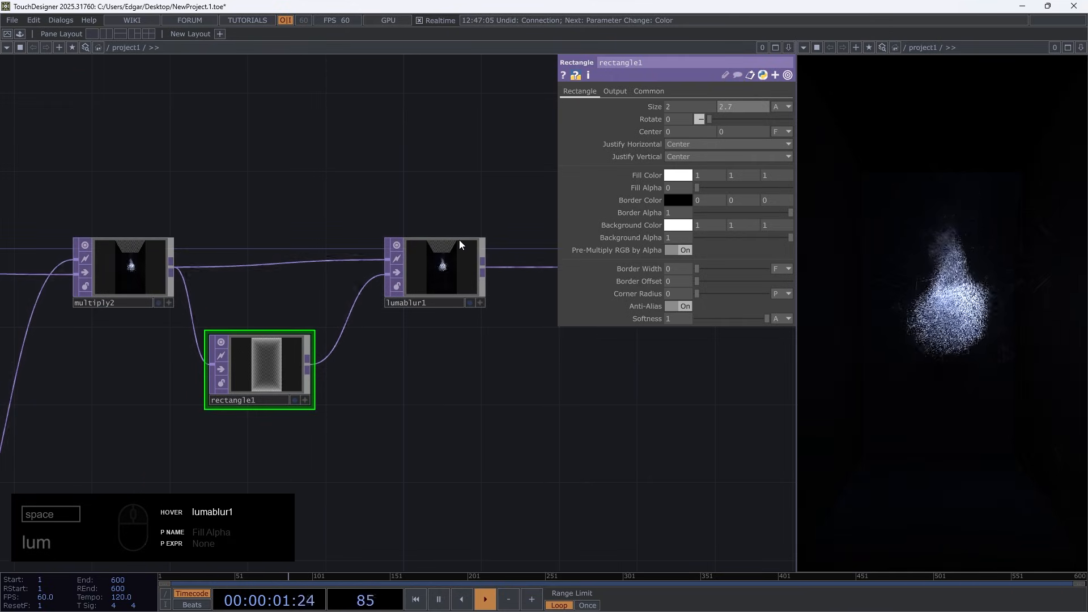
{"action": "scroll", "coordinate": [460, 240], "scroll_direction": "down", "scroll_amount": 5}
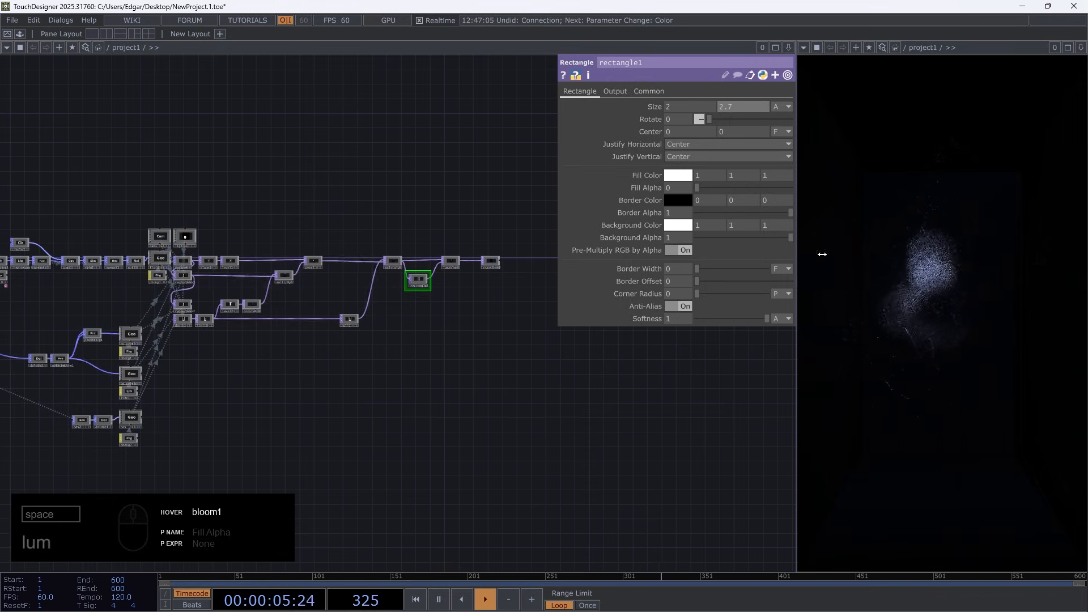
{"action": "left_click_drag", "start_coordinate": [90, 202], "coordinate": [438, 252]}
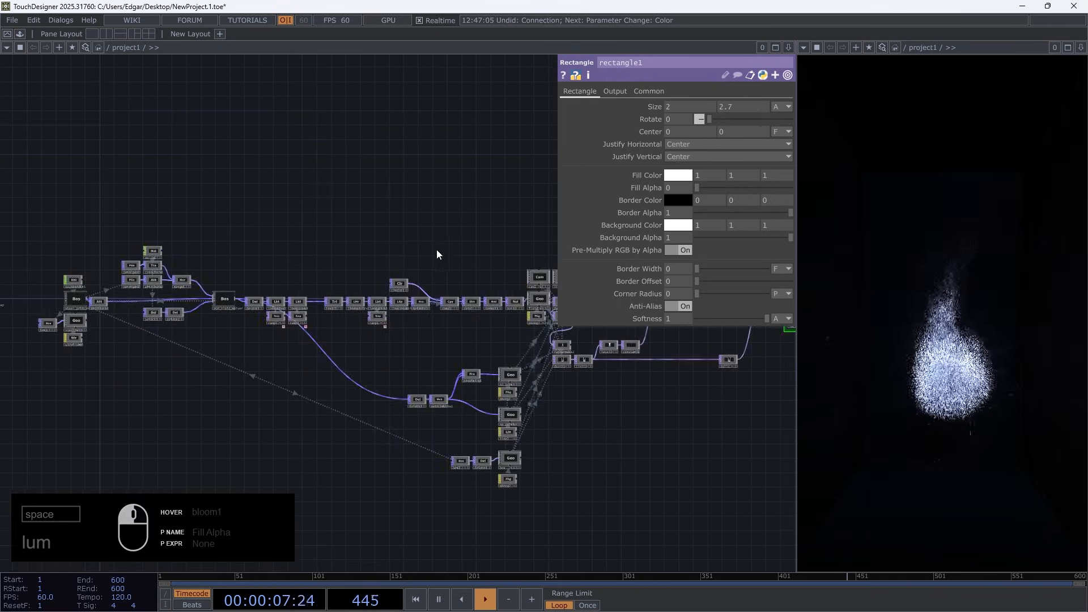
{"action": "scroll", "coordinate": [148, 233], "scroll_direction": "up", "scroll_amount": 5}
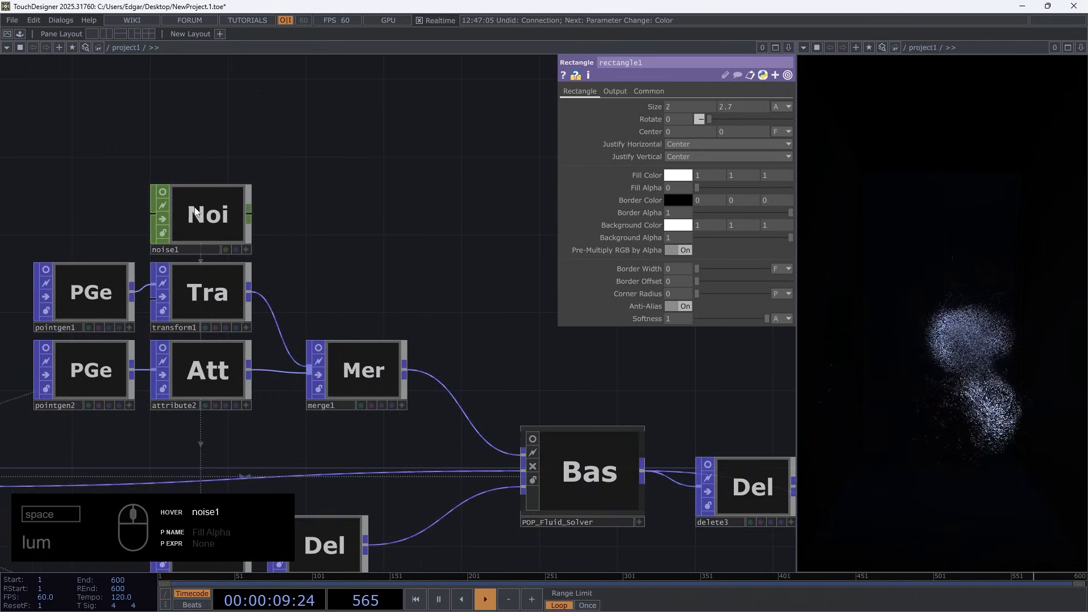
{"action": "left_click_drag", "start_coordinate": [51, 206], "coordinate": [343, 408]}
{"action": "scroll", "coordinate": [267, 326], "scroll_direction": "down", "scroll_amount": 3}
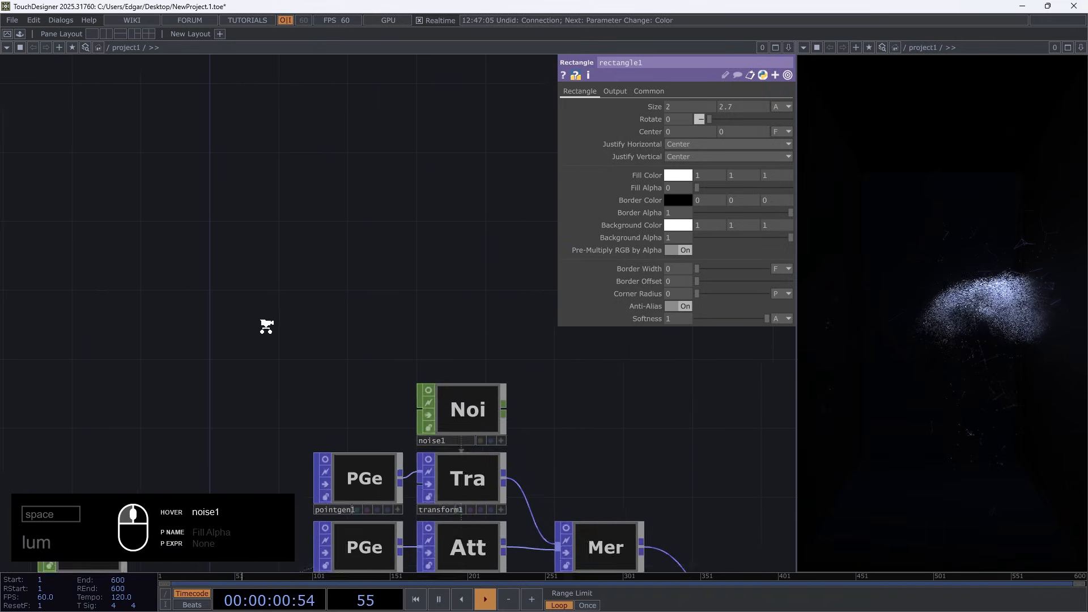
{"action": "double_click", "coordinate": [192, 291]}
{"action": "type", "text": "mou"}
{"action": "left_click", "coordinate": [82, 147]}
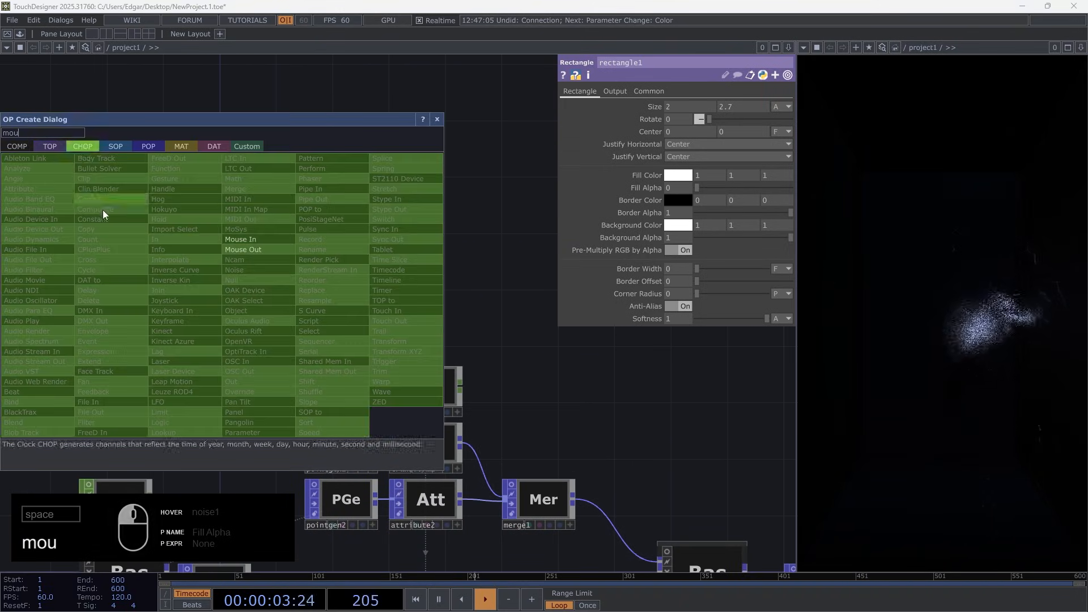
{"action": "left_click", "coordinate": [236, 239]}
{"action": "left_click", "coordinate": [292, 274]}
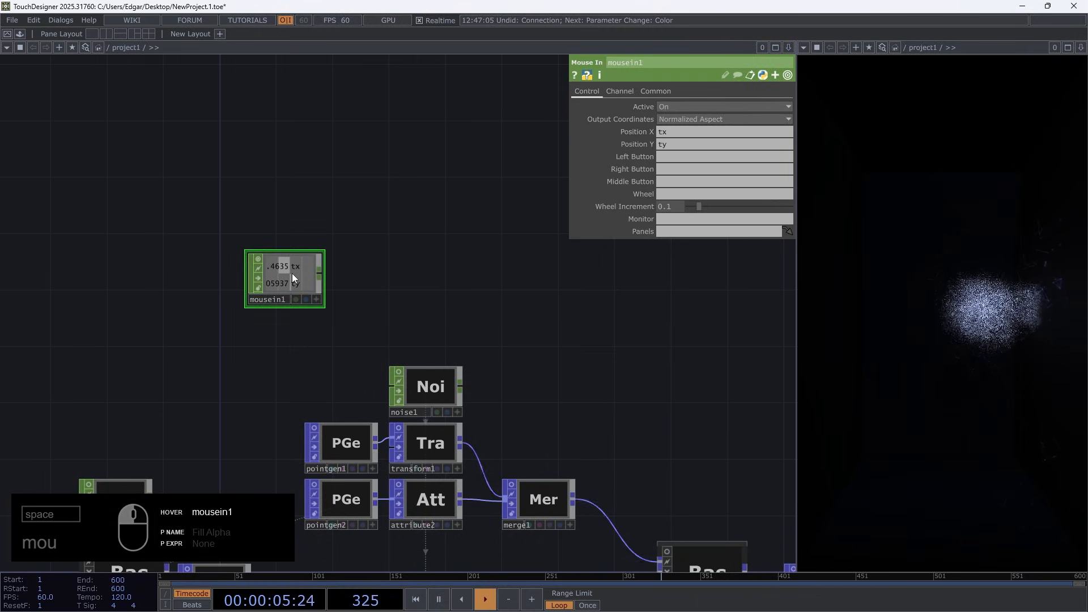
Connect a Null CHOP to mousein1 above noise1 and widen the gap between the two nodes
{"action": "right_click", "coordinate": [320, 274]}
{"action": "type", "text": "nu"}
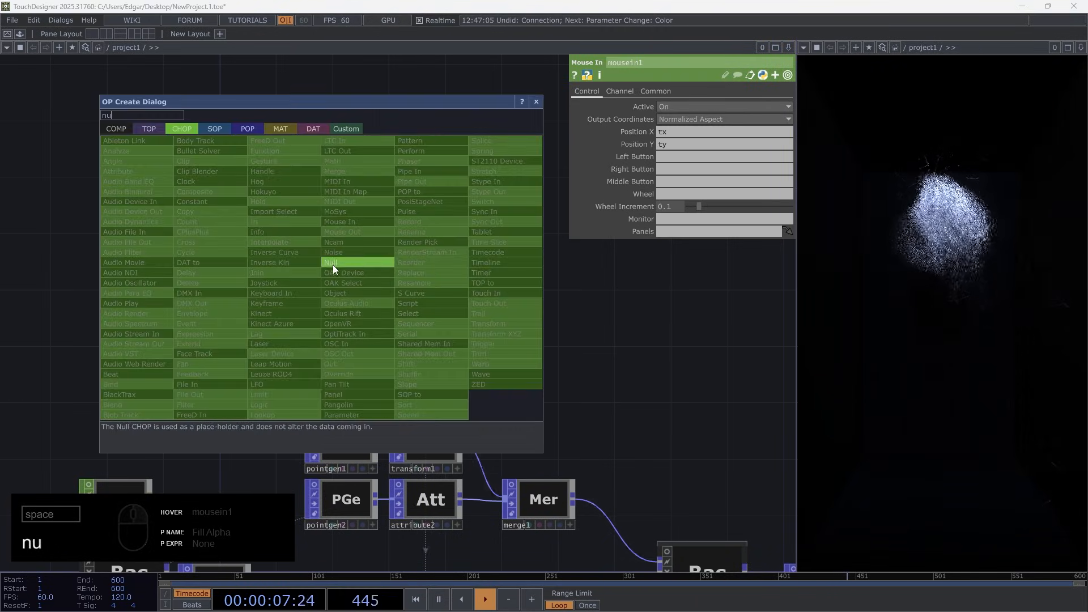
{"action": "left_click", "coordinate": [332, 264]}
{"action": "left_click", "coordinate": [430, 282]}
{"action": "left_click_drag", "start_coordinate": [259, 277], "coordinate": [107, 274]}
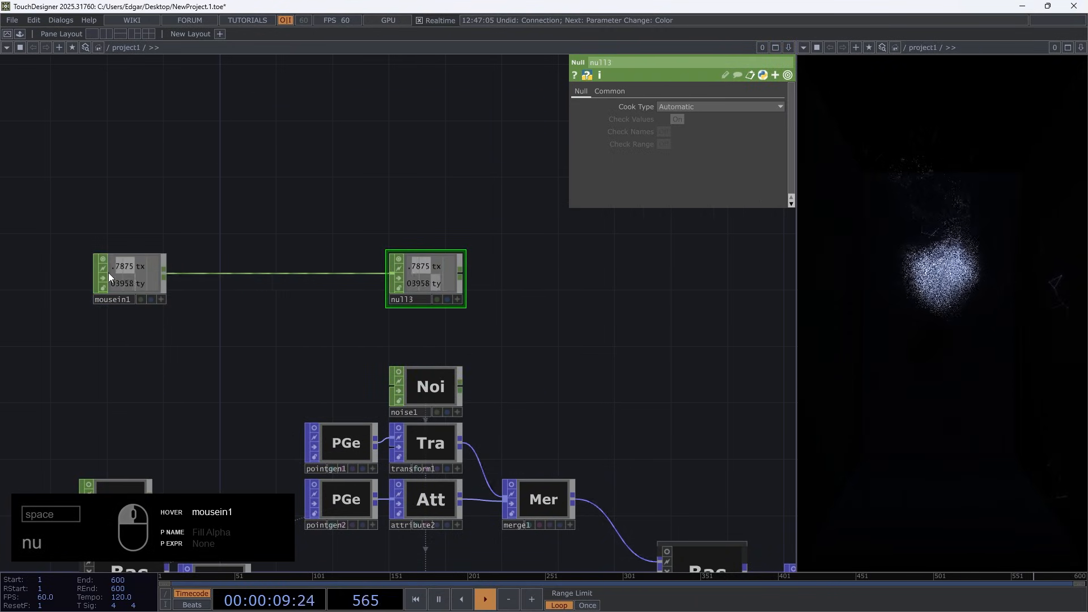
Insert a Filter CHOP between mousein1 and null3 with a Filter Width of 0.1
{"action": "right_click", "coordinate": [166, 274]}
{"action": "type", "text": "f"}
{"action": "left_click", "coordinate": [96, 403]}
{"action": "left_click", "coordinate": [212, 275]}
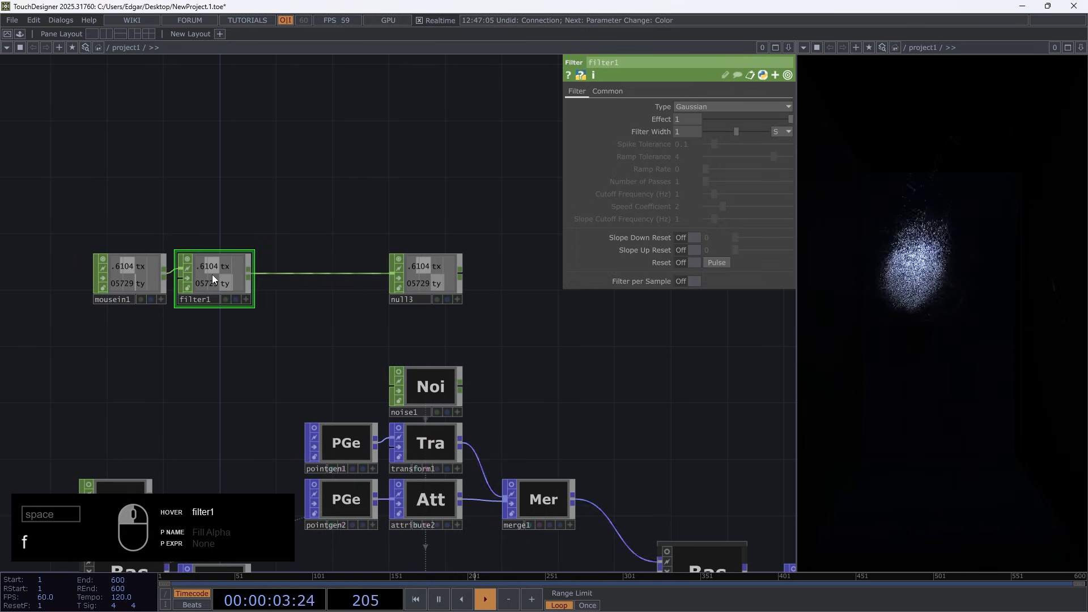
{"action": "middle_click_drag", "start_coordinate": [674, 131], "coordinate": [591, 121]}
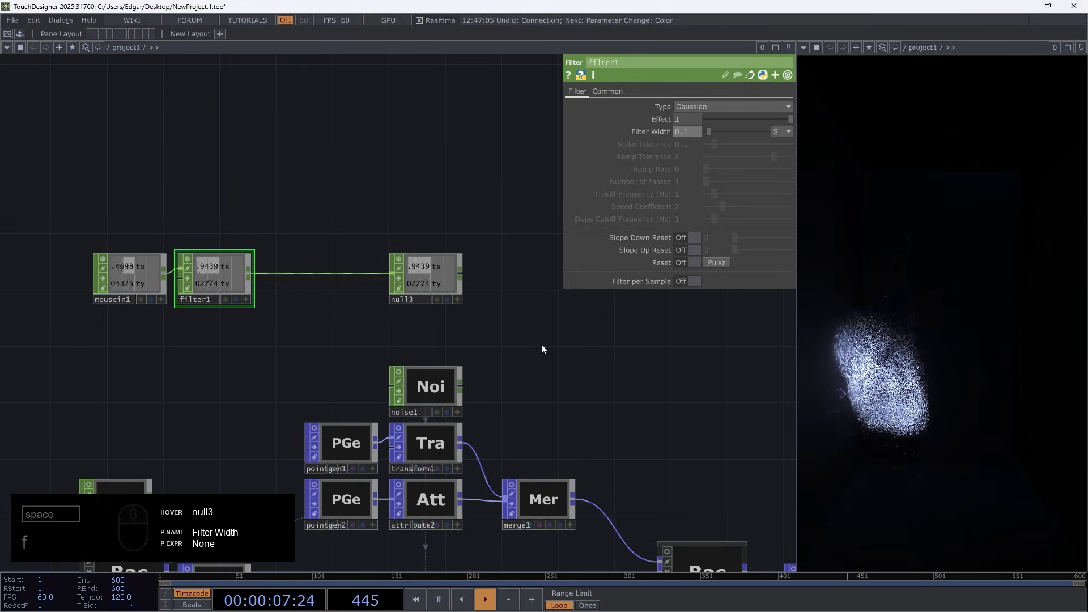
Remove the noise1 expressions from all three Translate values of transform1, leaving them at constant 0
{"action": "left_click", "coordinate": [433, 449]}
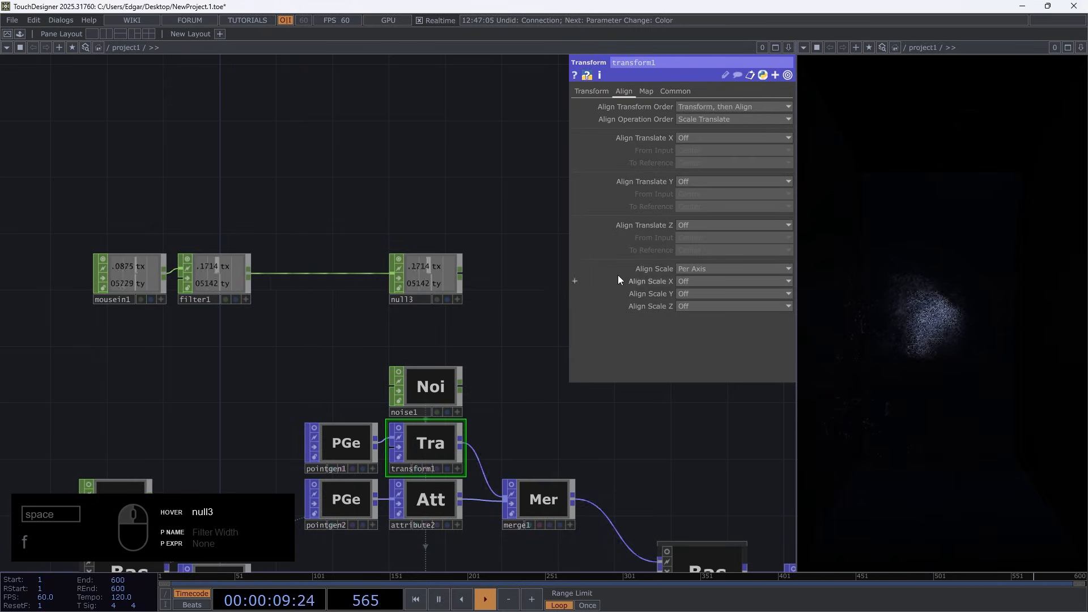
{"action": "left_click", "coordinate": [605, 94]}
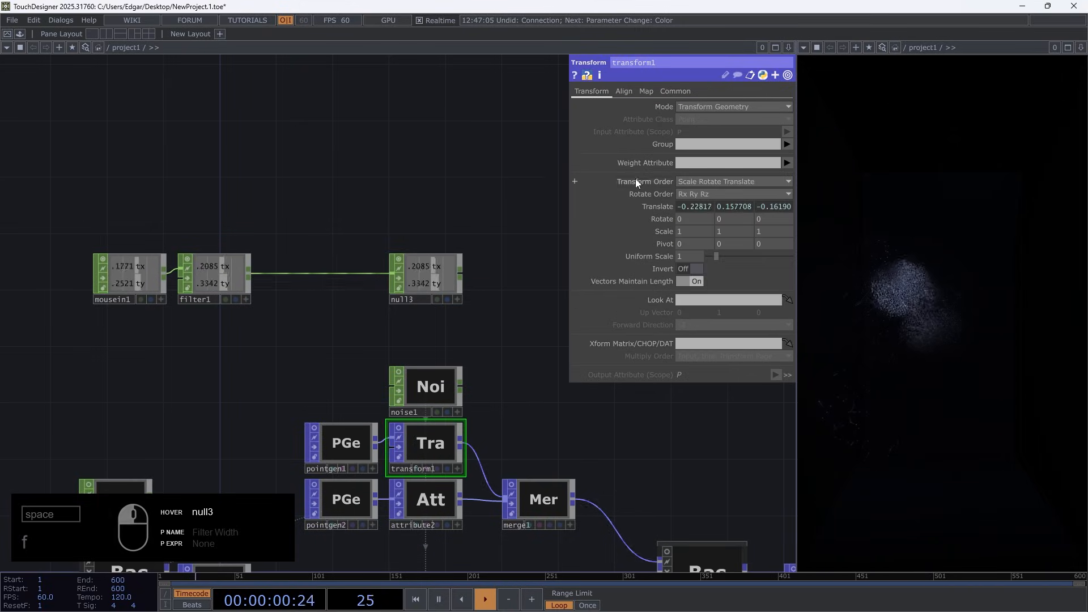
{"action": "left_click", "coordinate": [652, 206]}
{"action": "left_click", "coordinate": [622, 244]}
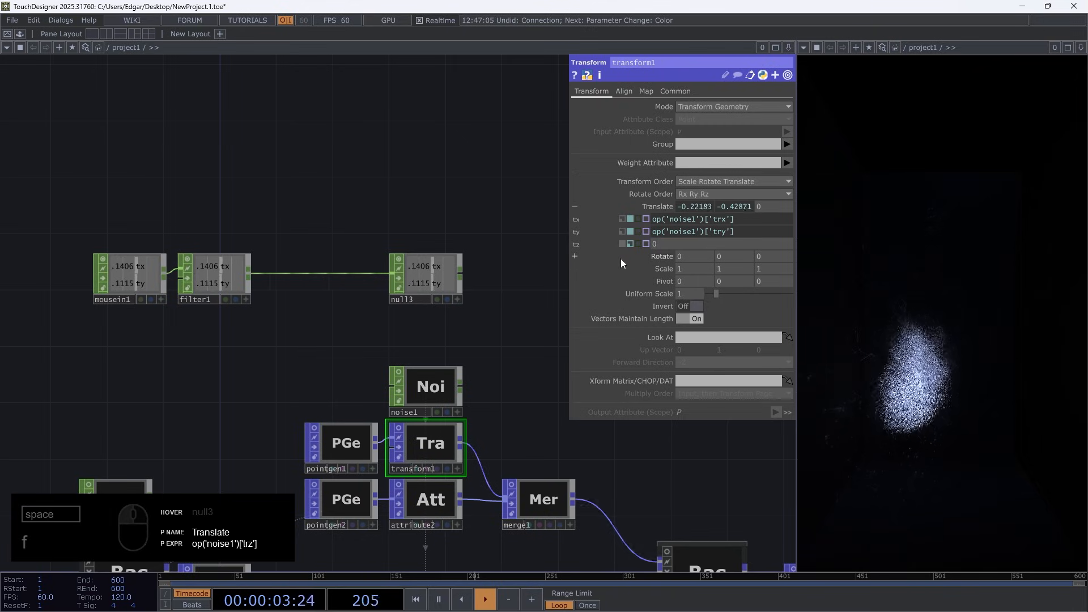
{"action": "left_click", "coordinate": [621, 232]}
{"action": "left_click", "coordinate": [623, 219]}
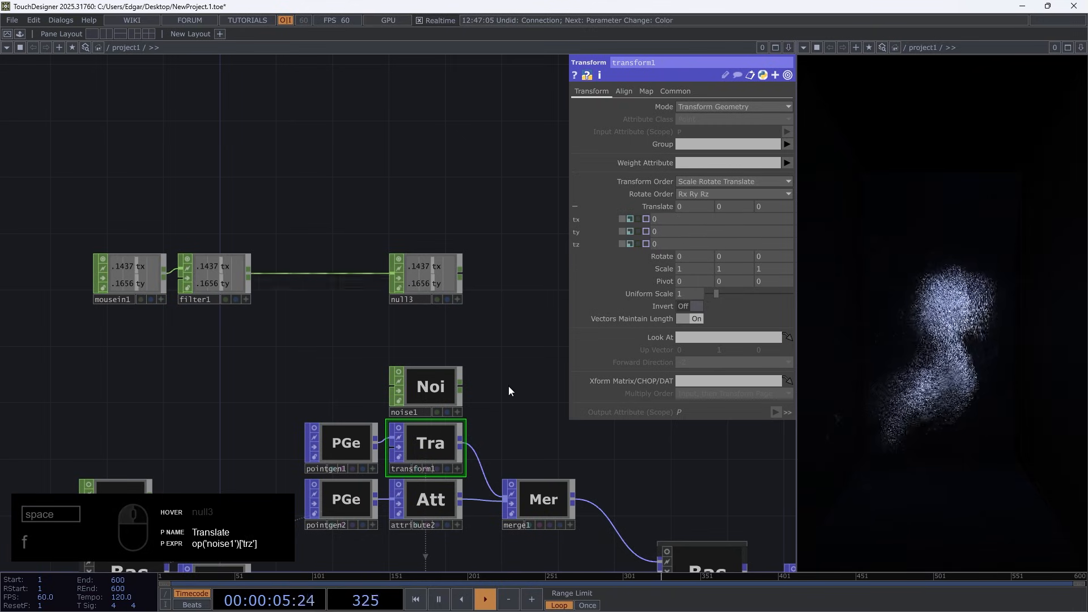
Drive transform1's Translate X and Y with CHOP references to null3's tx and ty channels
{"action": "scroll", "coordinate": [497, 245], "scroll_direction": "up", "scroll_amount": 5}
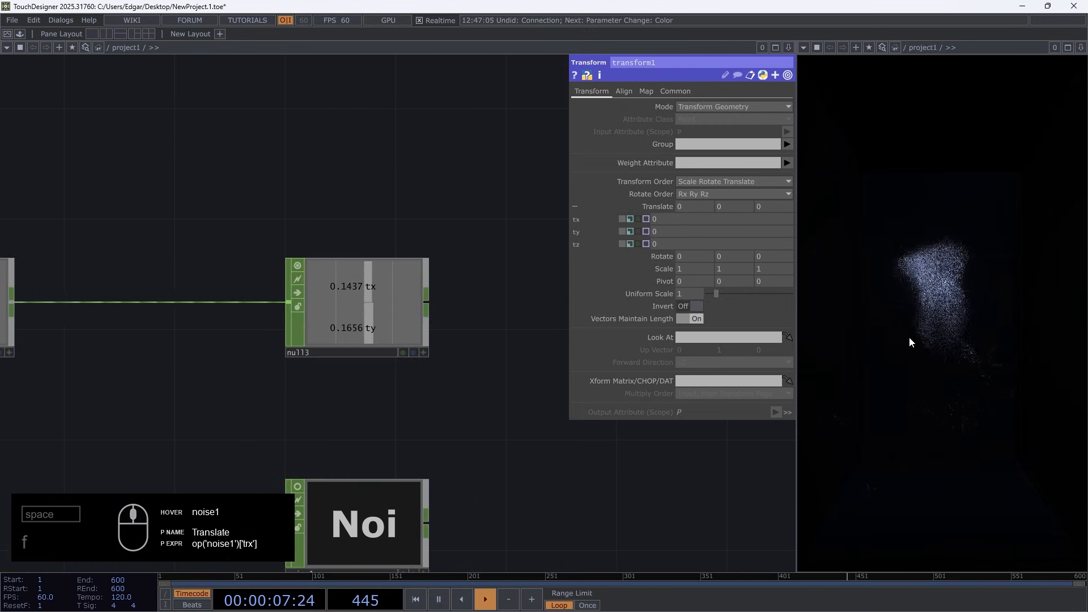
{"action": "left_click", "coordinate": [423, 352]}
{"action": "left_click_drag", "start_coordinate": [667, 206], "coordinate": [697, 206]}
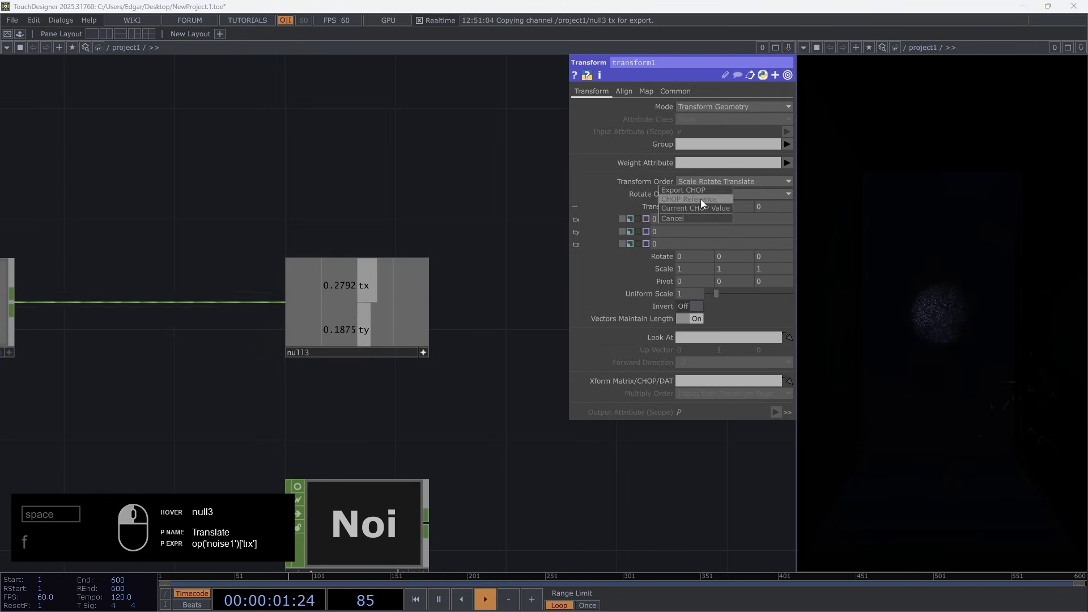
{"action": "left_click", "coordinate": [703, 200]}
{"action": "left_click_drag", "start_coordinate": [400, 326], "coordinate": [737, 205]}
{"action": "left_click", "coordinate": [737, 199]}
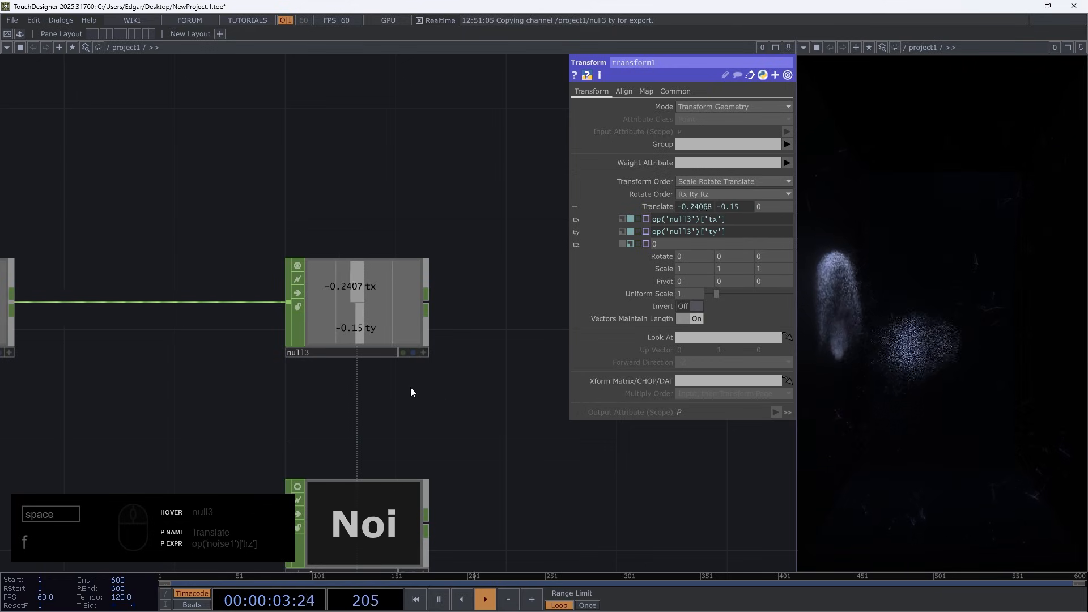
Set POP_Fluid_Solver's Geometry Forces Multiplier to 50, expand its dt expression and reset the simulation
{"action": "scroll", "coordinate": [331, 382], "scroll_direction": "down", "scroll_amount": 8}
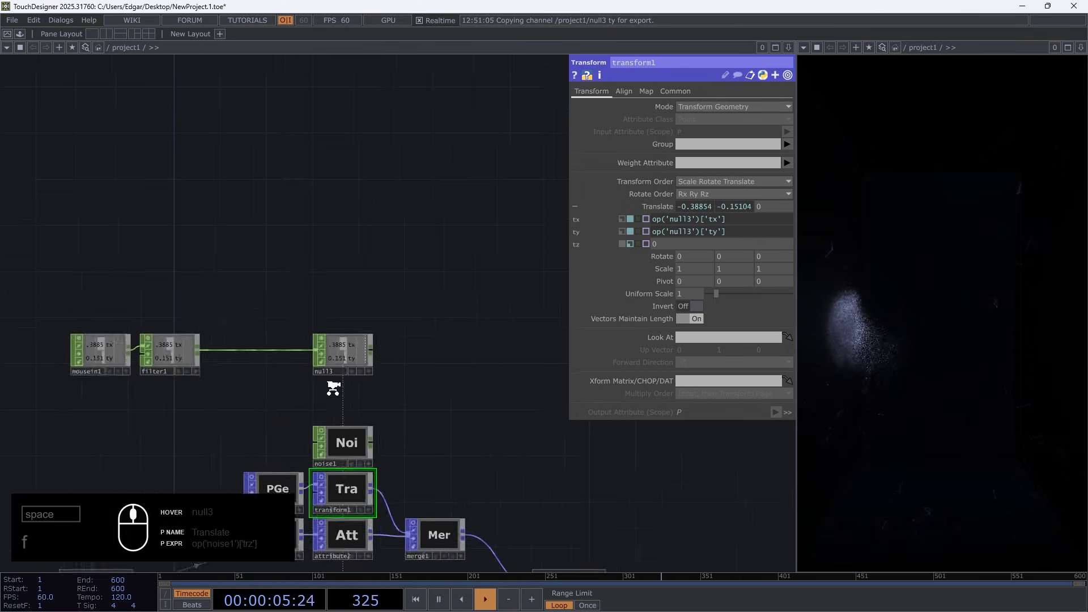
{"action": "left_click", "coordinate": [466, 443]}
{"action": "left_click_drag", "start_coordinate": [407, 359], "coordinate": [287, 325]}
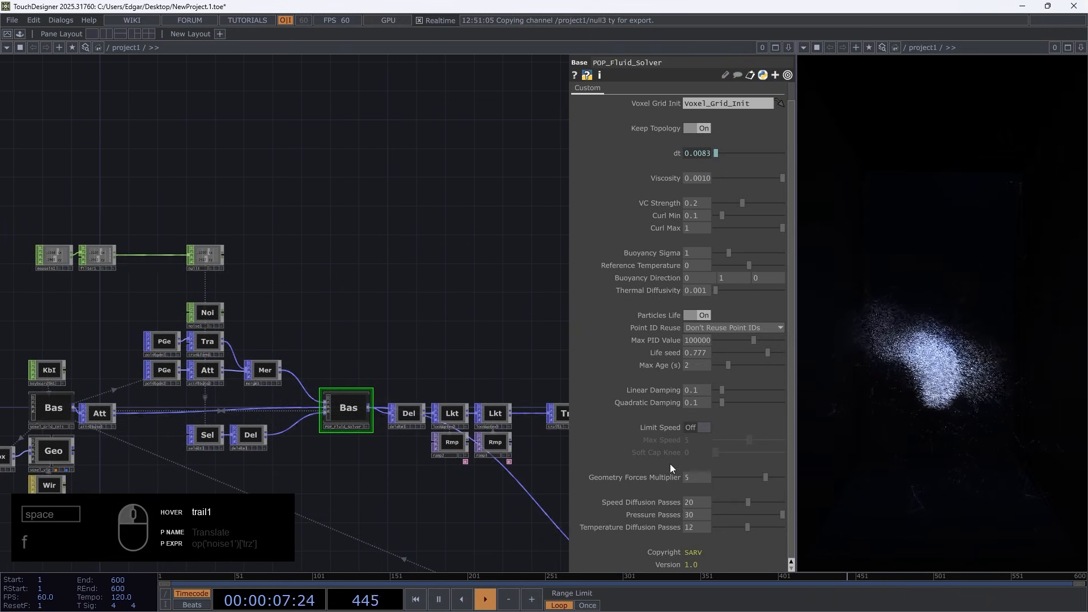
{"action": "middle_click_drag", "start_coordinate": [699, 477], "coordinate": [702, 457]}
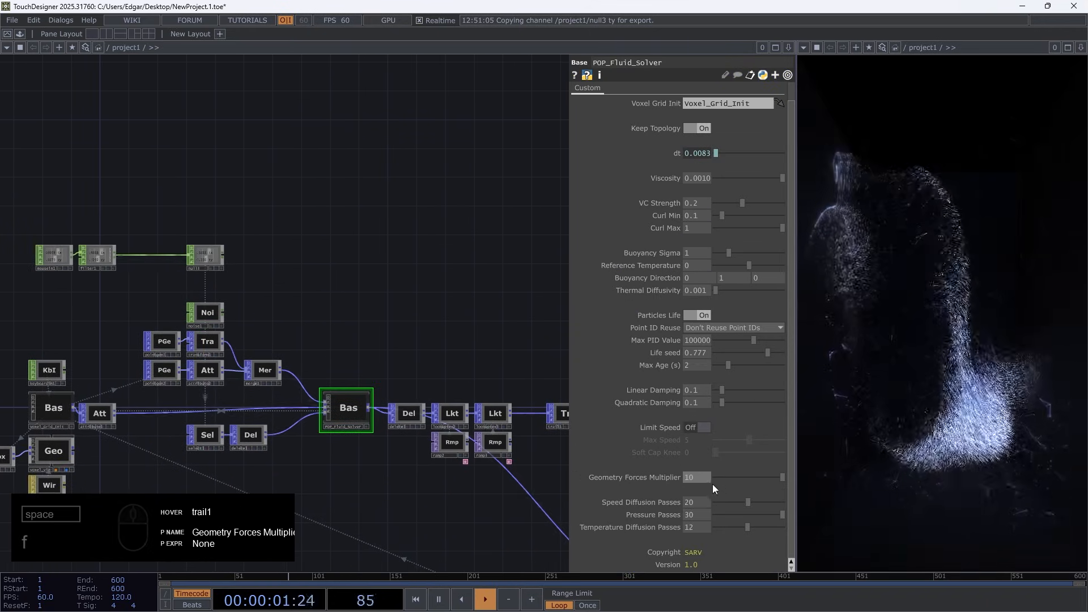
{"action": "mouse_move", "coordinate": [698, 478]}
{"action": "middle_mouse_down"}
{"action": "mouse_move", "coordinate": [731, 466]}
{"action": "mouse_move", "coordinate": [696, 461]}
{"action": "middle_mouse_up"}
{"action": "left_click", "coordinate": [673, 152]}
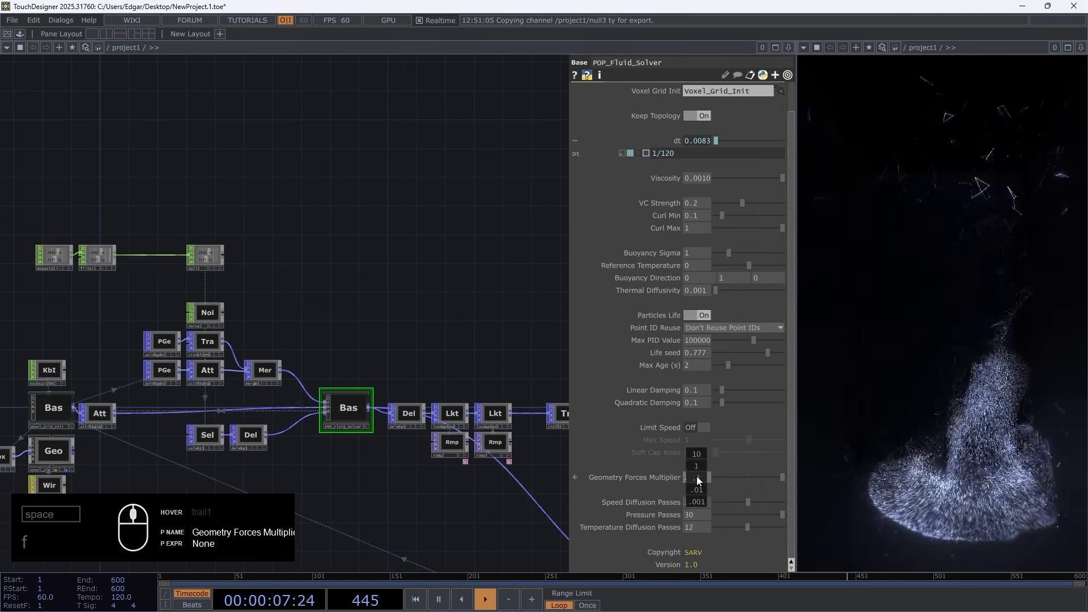
{"action": "middle_click_drag", "start_coordinate": [696, 476], "coordinate": [731, 463]}
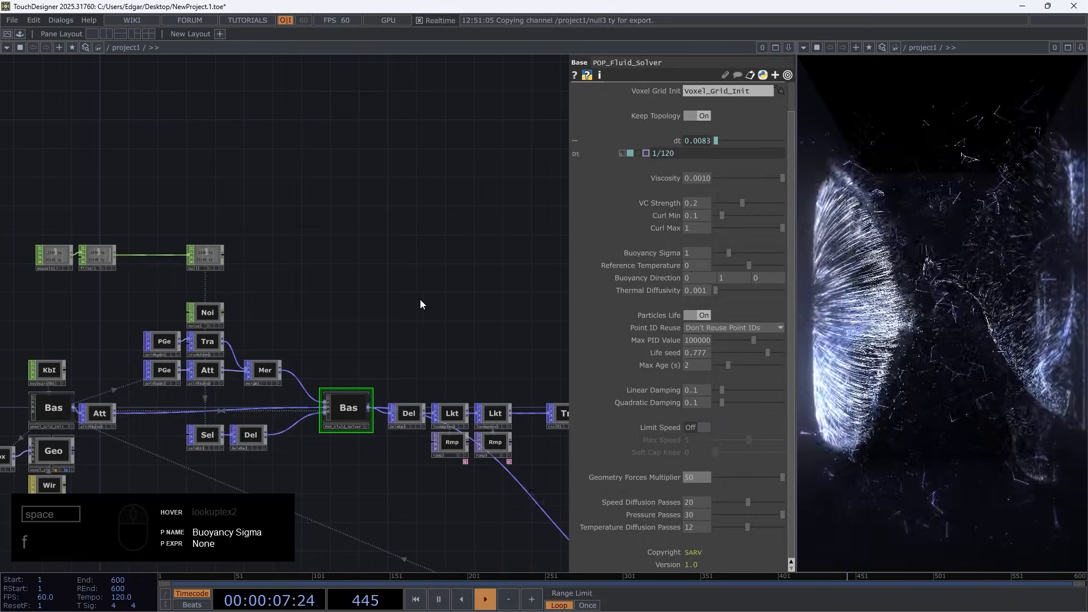
{"action": "key", "text": "1"}
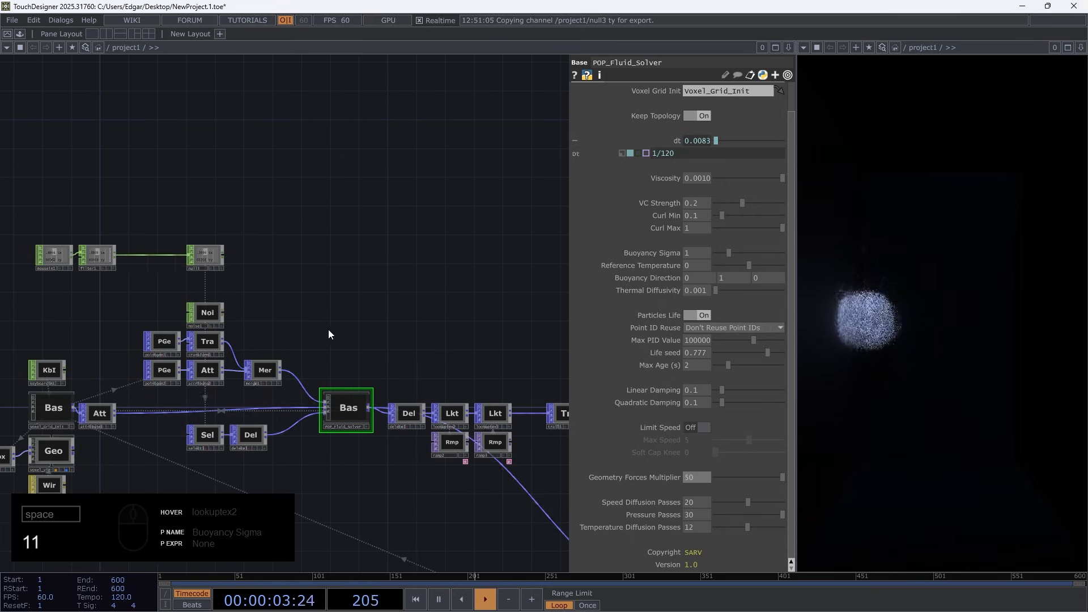
{"action": "key", "text": "1"}
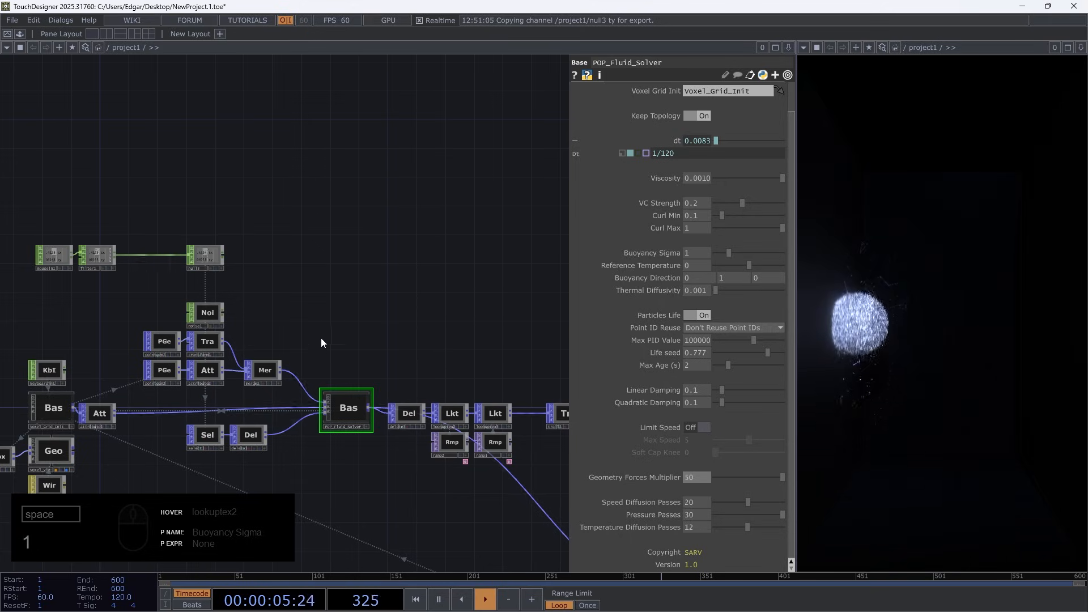
Move the mouse CHOP chain farther above noise1 and insert a Math CHOP between filter1 and null3
{"action": "scroll", "coordinate": [132, 266], "scroll_direction": "up", "scroll_amount": 4}
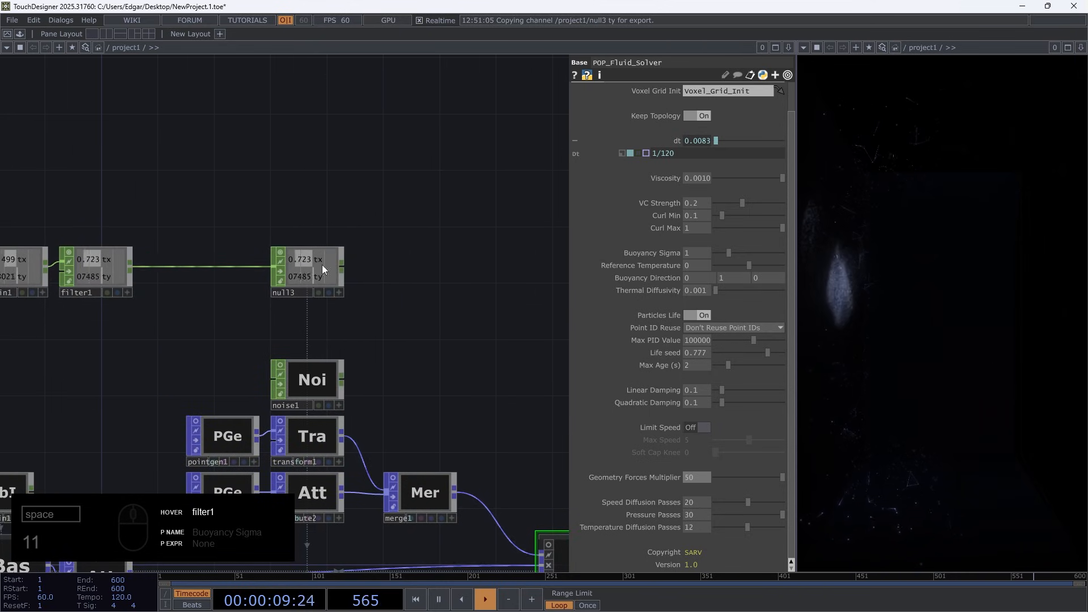
{"action": "left_click_drag", "start_coordinate": [351, 335], "coordinate": [384, 367]}
{"action": "right_click_drag", "start_coordinate": [381, 350], "coordinate": [64, 197]}
{"action": "left_click_drag", "start_coordinate": [129, 305], "coordinate": [133, 234]}
{"action": "right_click", "coordinate": [165, 229]}
{"action": "type", "text": "m"}
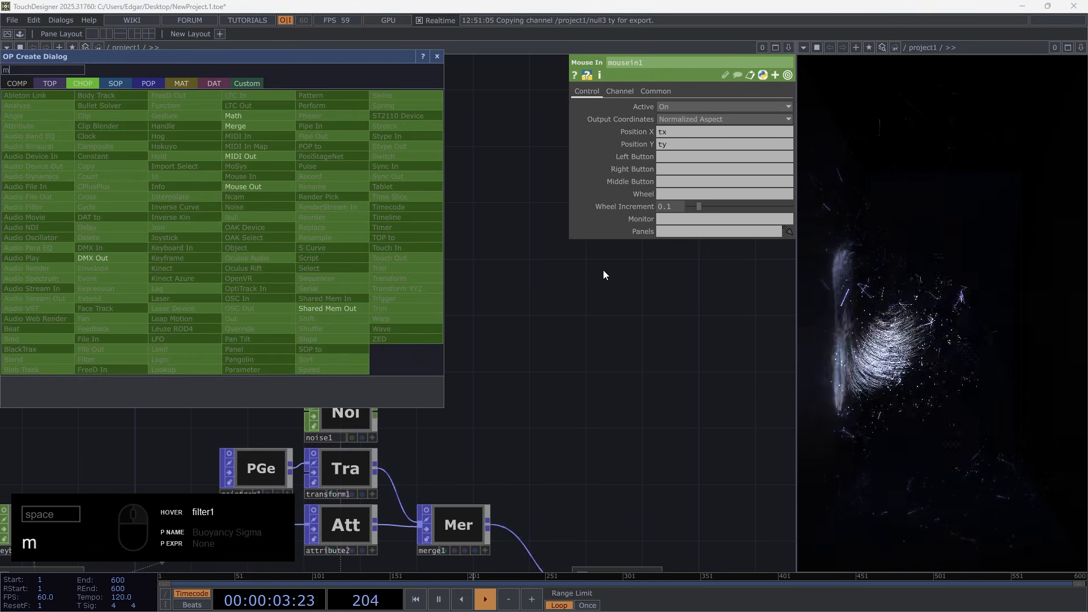
{"action": "left_click", "coordinate": [603, 270]}
{"action": "right_click", "coordinate": [165, 229]}
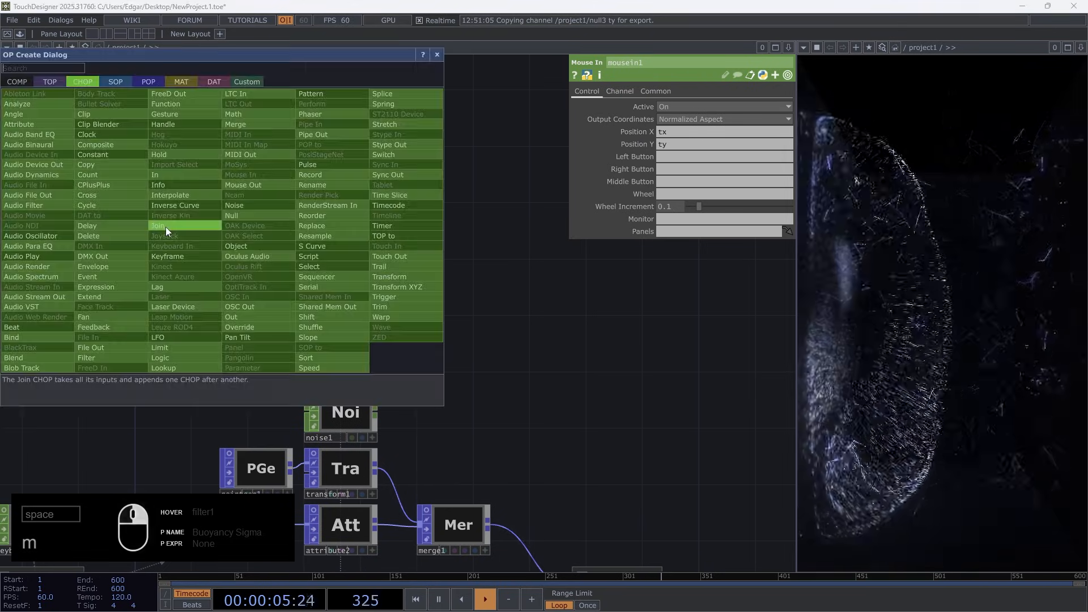
{"action": "type", "text": "m"}
{"action": "left_click", "coordinate": [250, 114]}
{"action": "left_click", "coordinate": [257, 232]}
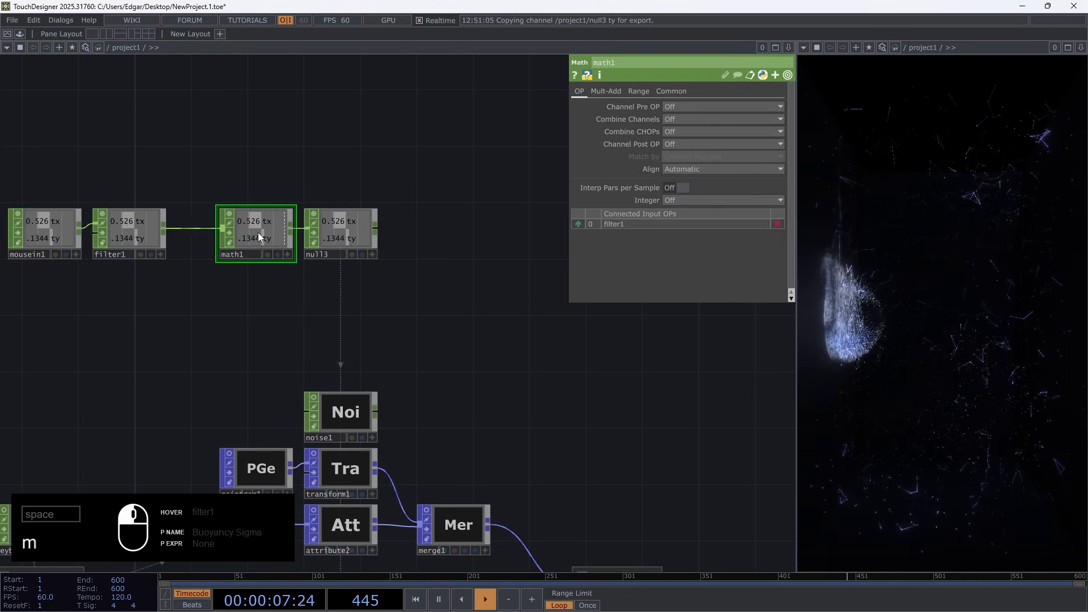
Set math1's Multiply to 0.5, then duplicate math1 and null3 directly below the originals as a second branch from filter1
{"action": "left_click", "coordinate": [606, 91]}
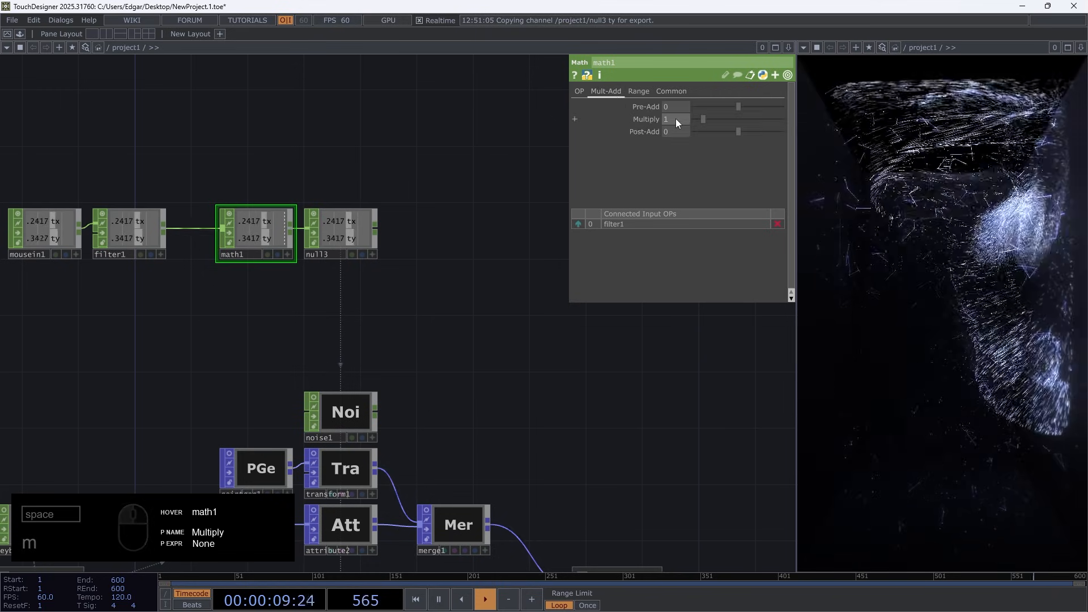
{"action": "middle_click_drag", "start_coordinate": [675, 119], "coordinate": [576, 197]}
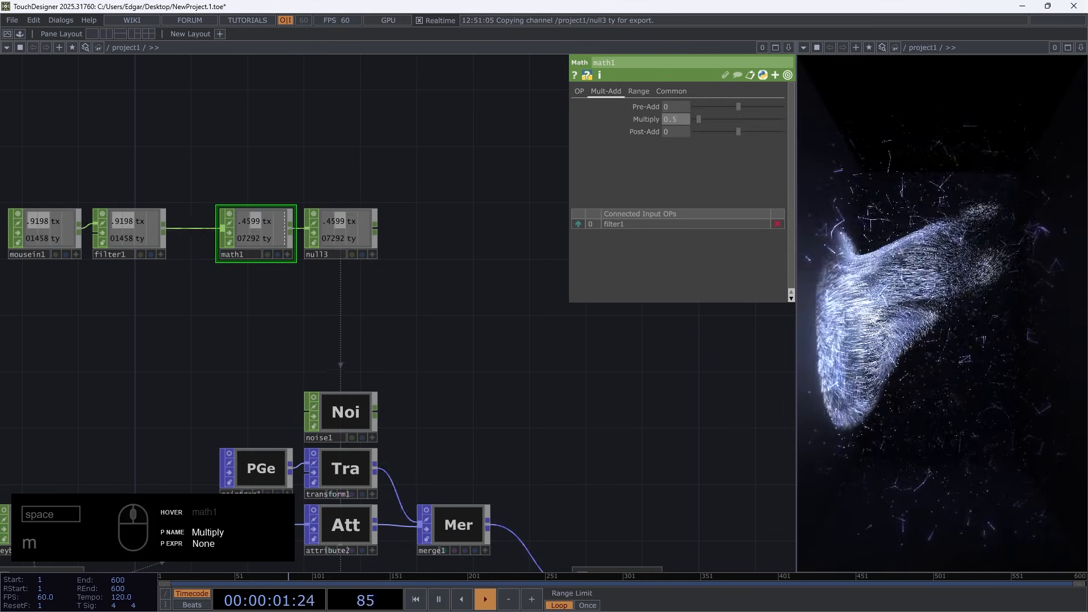
{"action": "left_click_drag", "start_coordinate": [384, 307], "coordinate": [244, 150]}
{"action": "key", "text": "ctrl+c"}
{"action": "key", "text": "ctrl+v"}
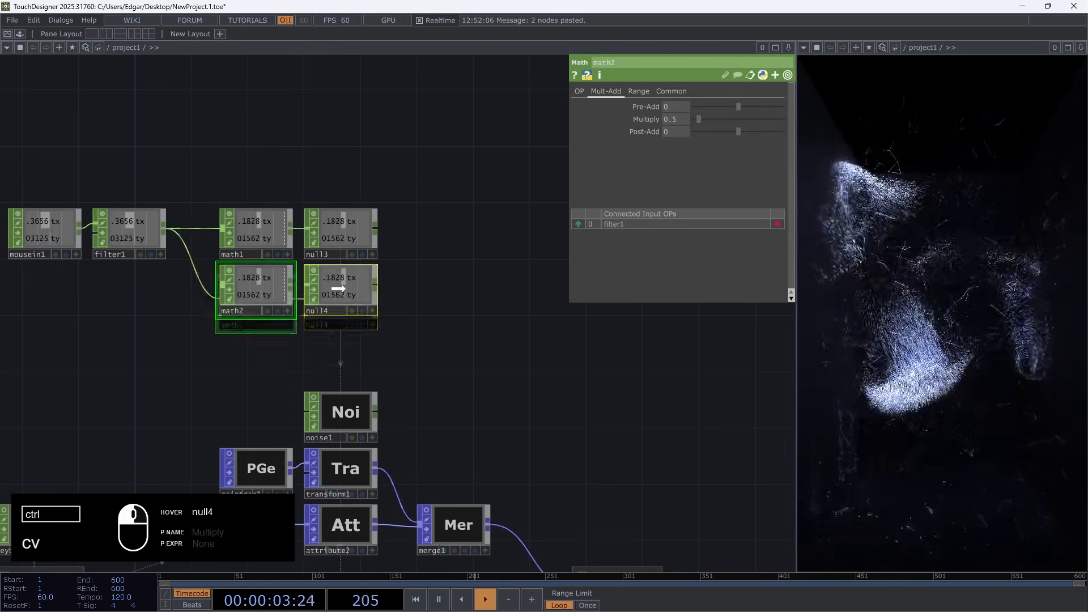
{"action": "left_click", "coordinate": [313, 291]}
Delete the unused noise1 CHOP above transform1
{"action": "left_click", "coordinate": [343, 415]}
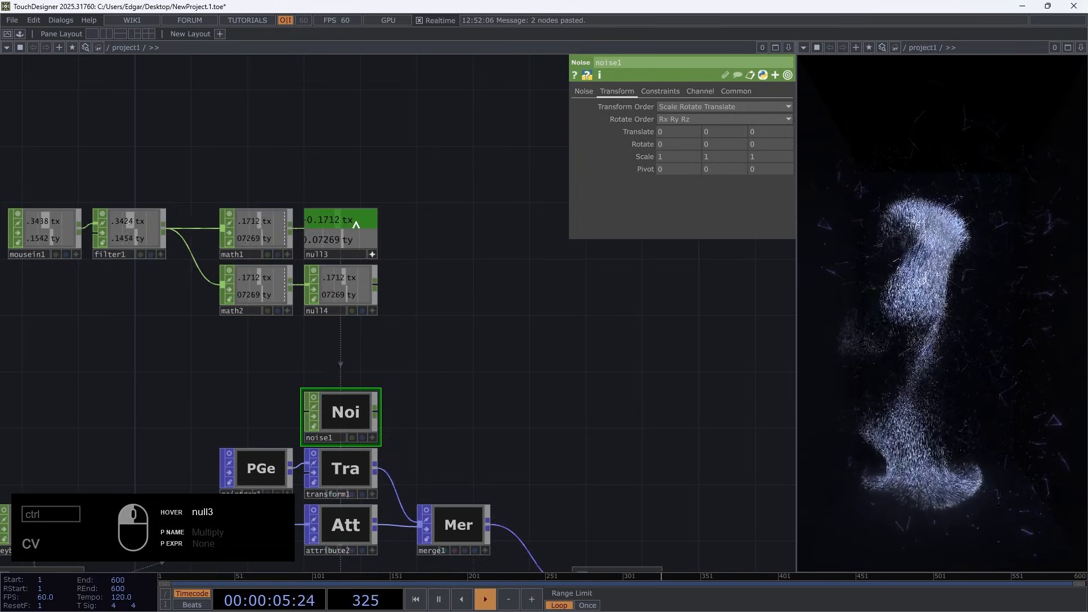
{"action": "left_click_drag", "start_coordinate": [356, 225], "coordinate": [368, 396]}
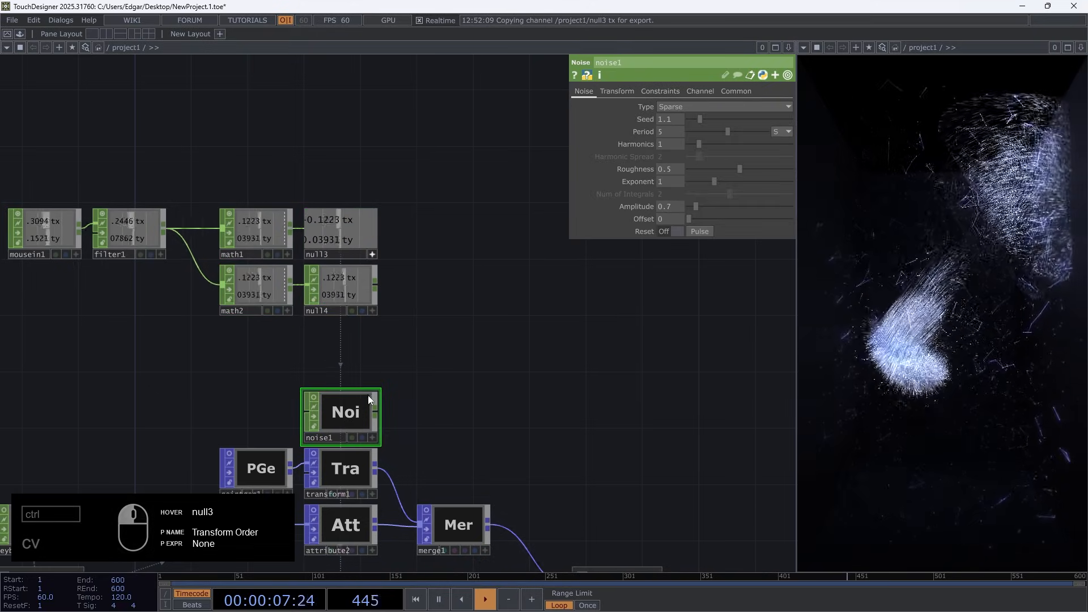
{"action": "key", "text": "Delete"}
Reapply null3's tx channel to transform1's Translate X as a CHOP reference
{"action": "left_click", "coordinate": [339, 471]}
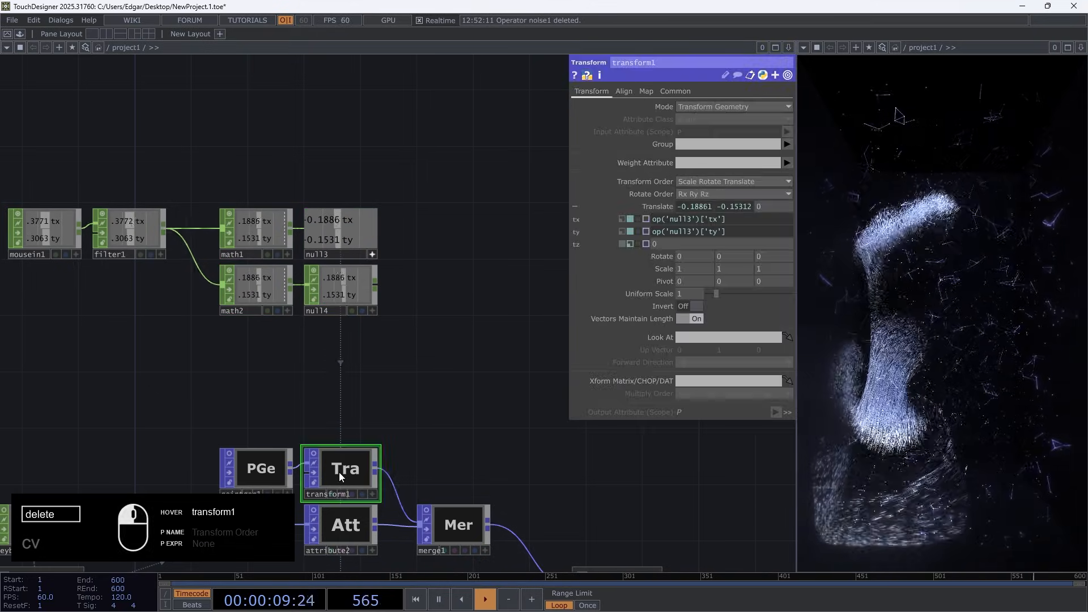
{"action": "left_click_drag", "start_coordinate": [341, 218], "coordinate": [692, 200]}
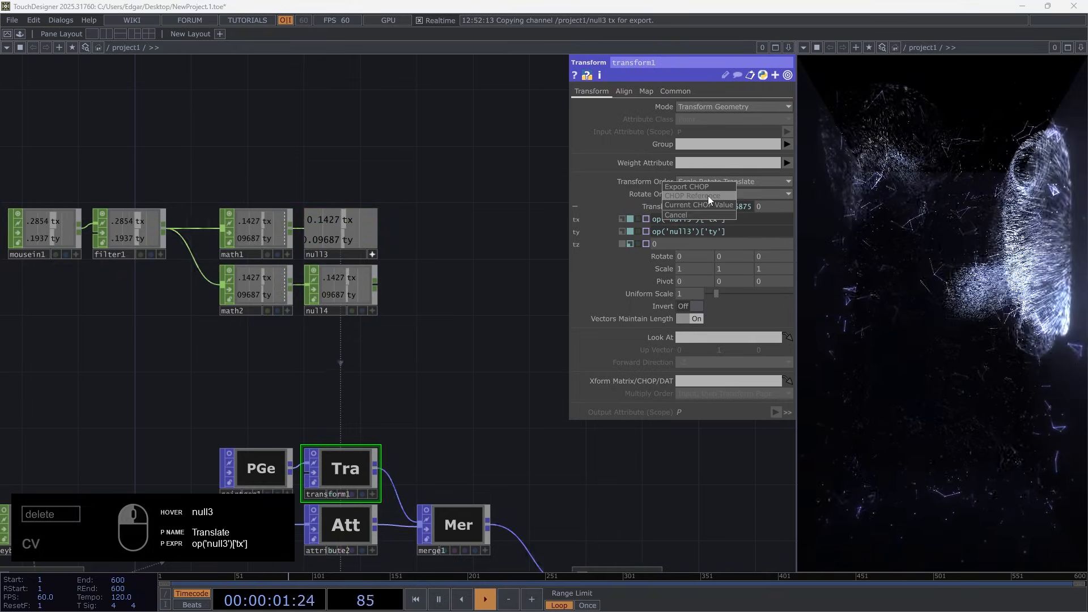
{"action": "left_click", "coordinate": [708, 195]}
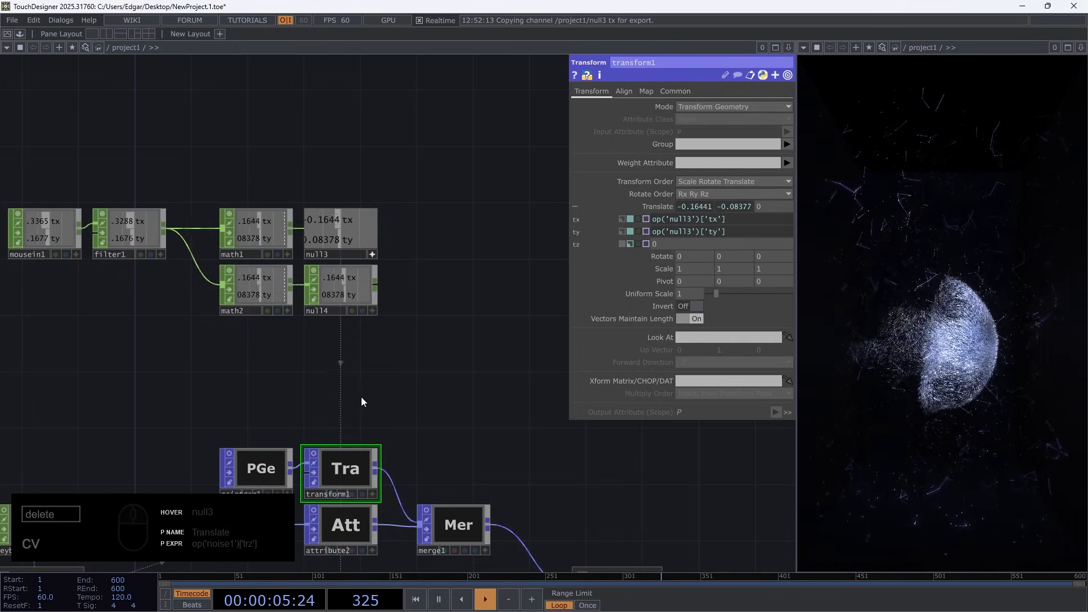
Try a Multiply of 0.1 on math1, then set it to 0.3
{"action": "left_click", "coordinate": [259, 226]}
{"action": "middle_click_drag", "start_coordinate": [674, 121], "coordinate": [635, 121]}
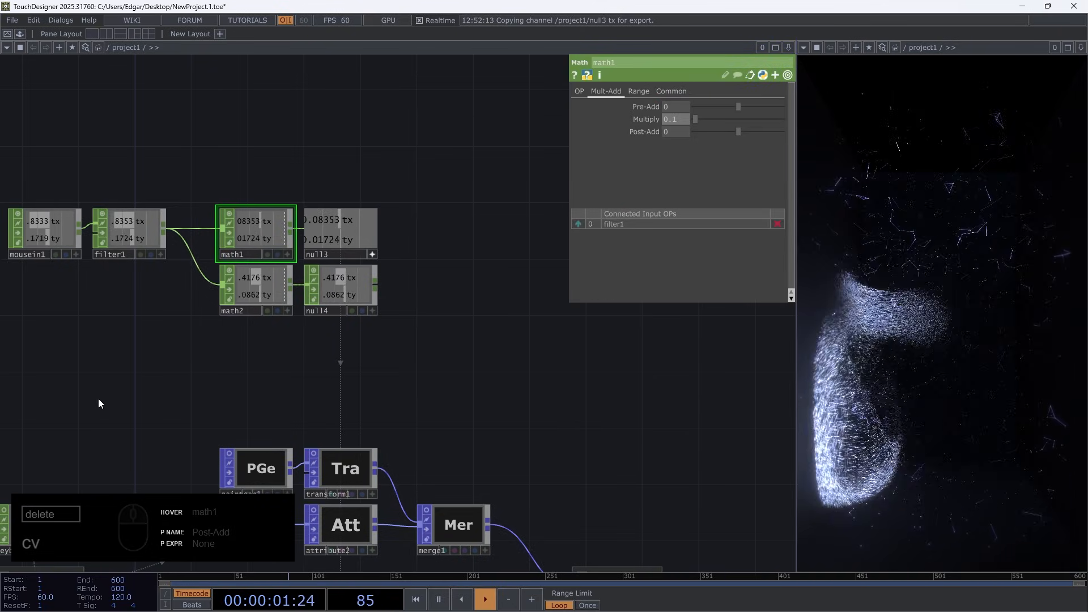
{"action": "middle_click_drag", "start_coordinate": [675, 119], "coordinate": [694, 108]}
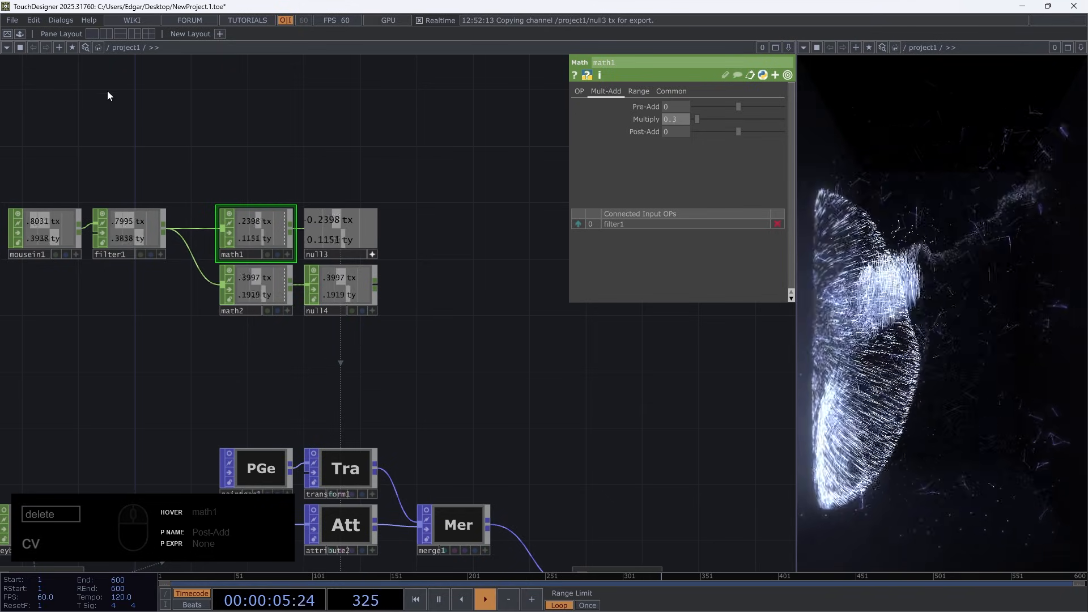
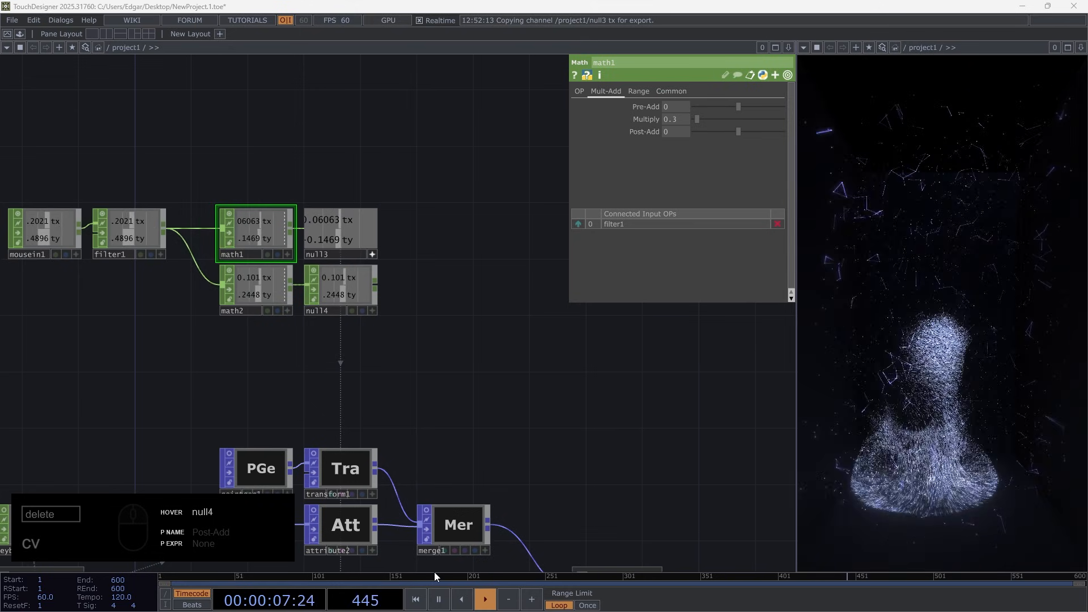
Drive transform1's Y translation with the ty channel of null4, leaving the X translation linked to null3
{"action": "left_click", "coordinate": [254, 287]}
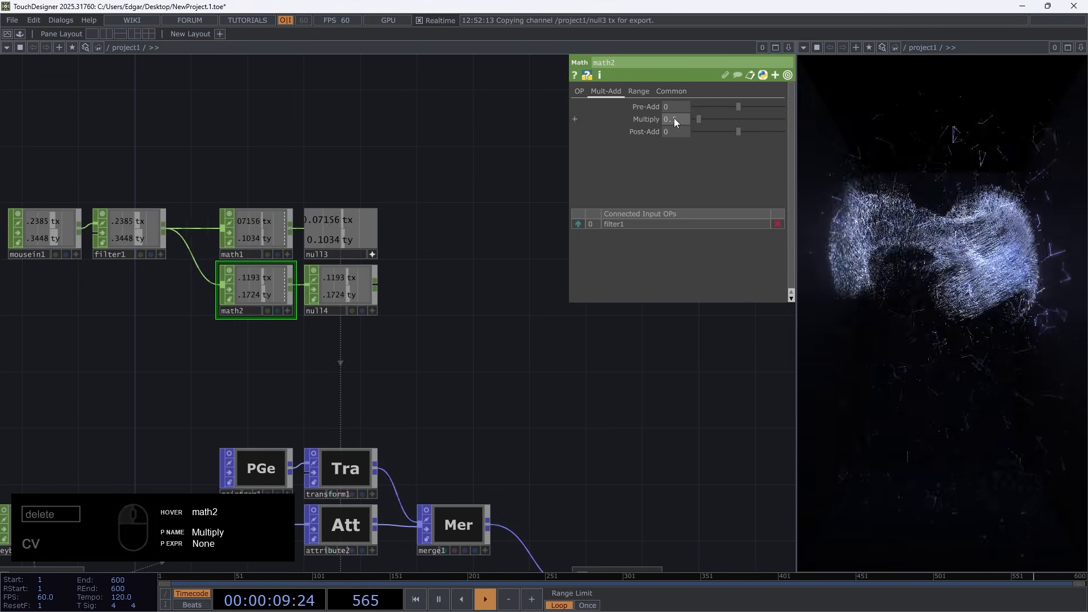
{"action": "left_click", "coordinate": [361, 491]}
{"action": "left_click_drag", "start_coordinate": [338, 285], "coordinate": [423, 285]}
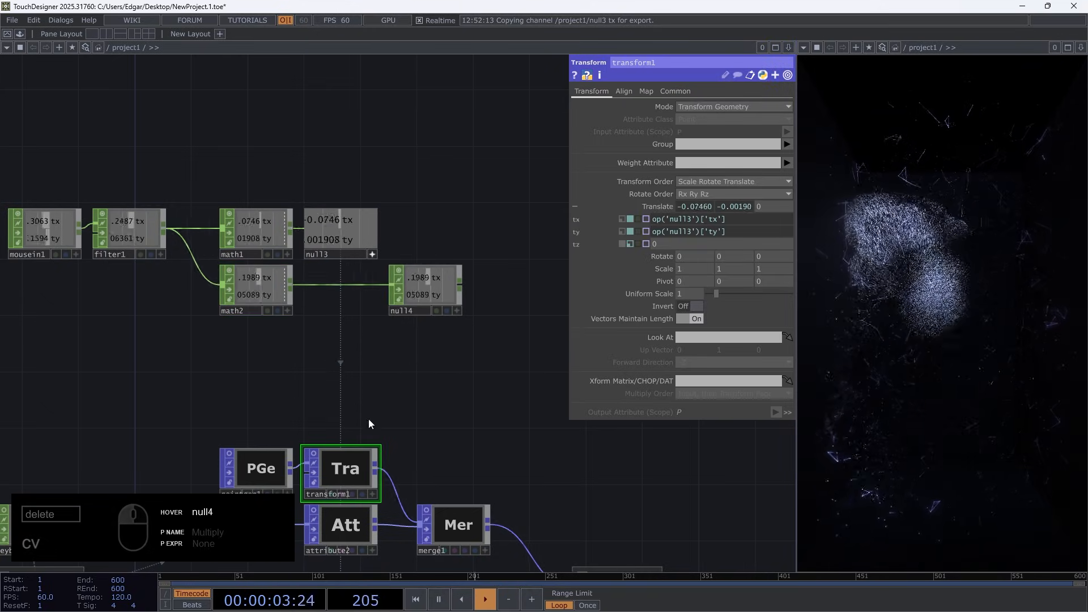
{"action": "left_click", "coordinate": [457, 310]}
{"action": "left_click_drag", "start_coordinate": [498, 269], "coordinate": [733, 206]}
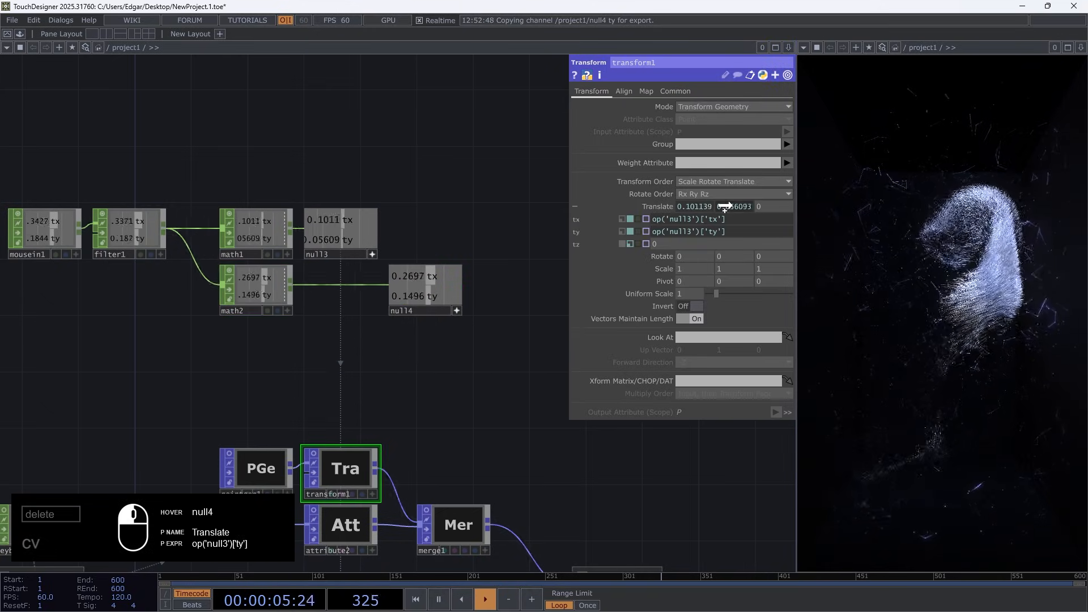
{"action": "left_click", "coordinate": [457, 311]}
{"action": "left_click_drag", "start_coordinate": [437, 295], "coordinate": [350, 295]}
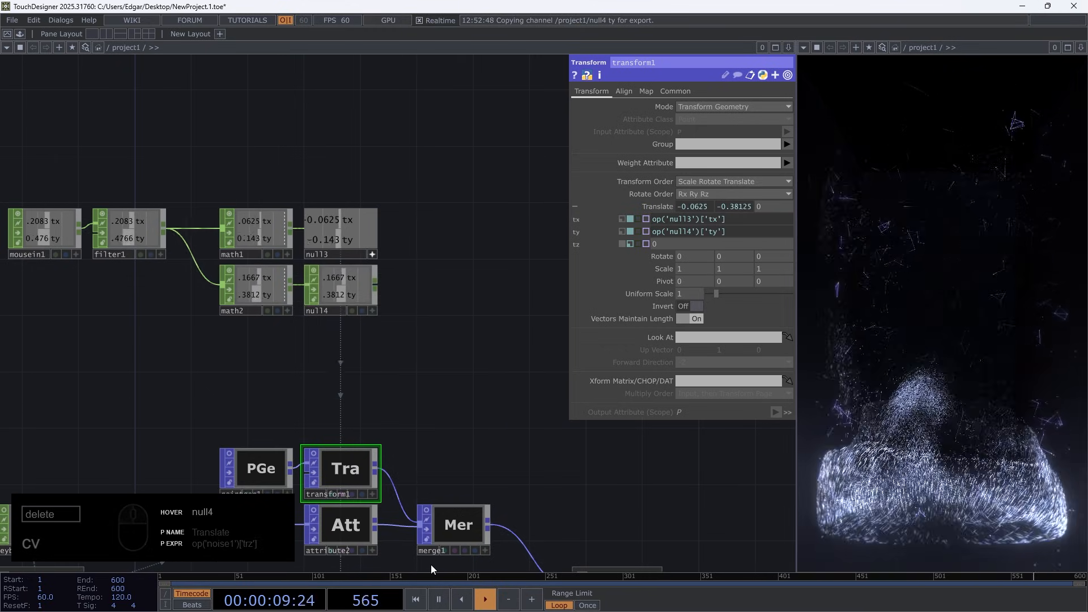
Set the Multiply value of math2 to 1.2
{"action": "left_click", "coordinate": [266, 284]}
{"action": "middle_click_drag", "start_coordinate": [672, 119], "coordinate": [680, 97]}
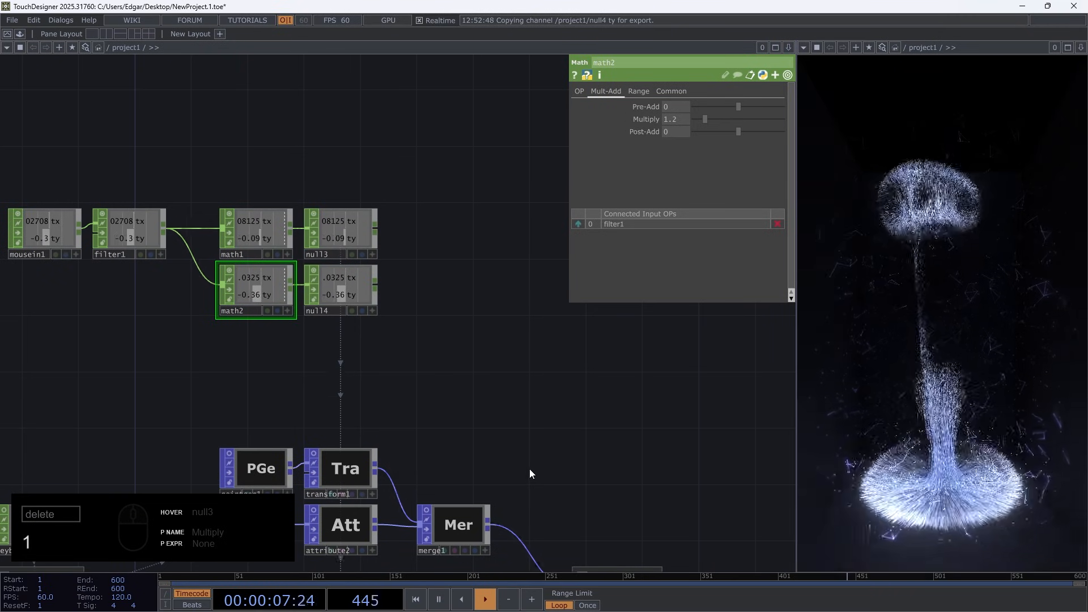
Inspect the Number of Points setting of the sphere generator pointgen1
{"action": "scroll", "coordinate": [530, 468], "scroll_direction": "down", "scroll_amount": 8}
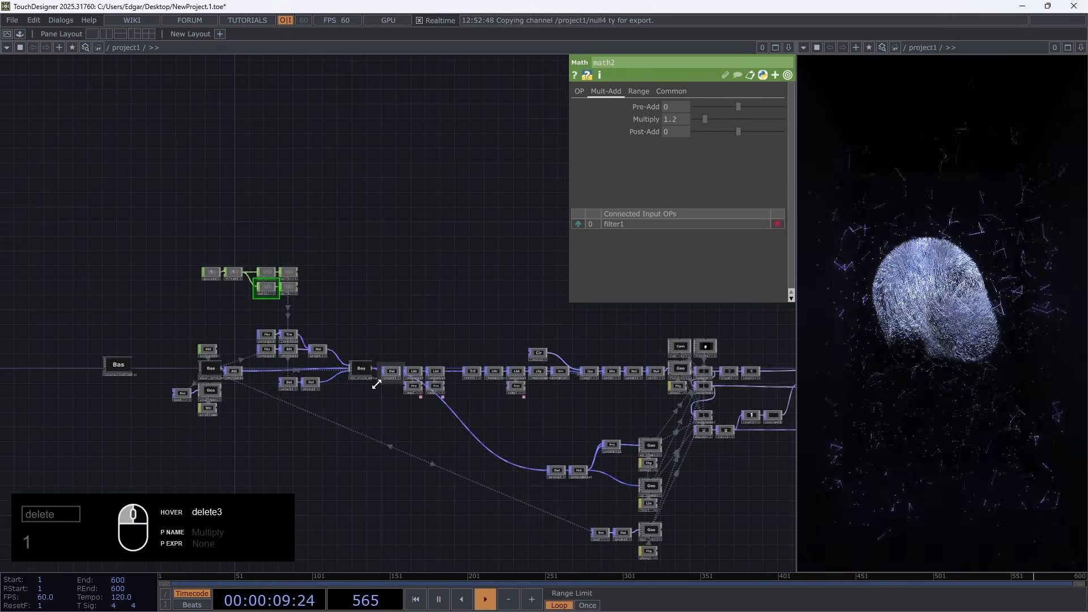
{"action": "scroll", "coordinate": [376, 385], "scroll_direction": "up", "scroll_amount": 5}
{"action": "left_click_drag", "start_coordinate": [69, 362], "coordinate": [152, 360]}
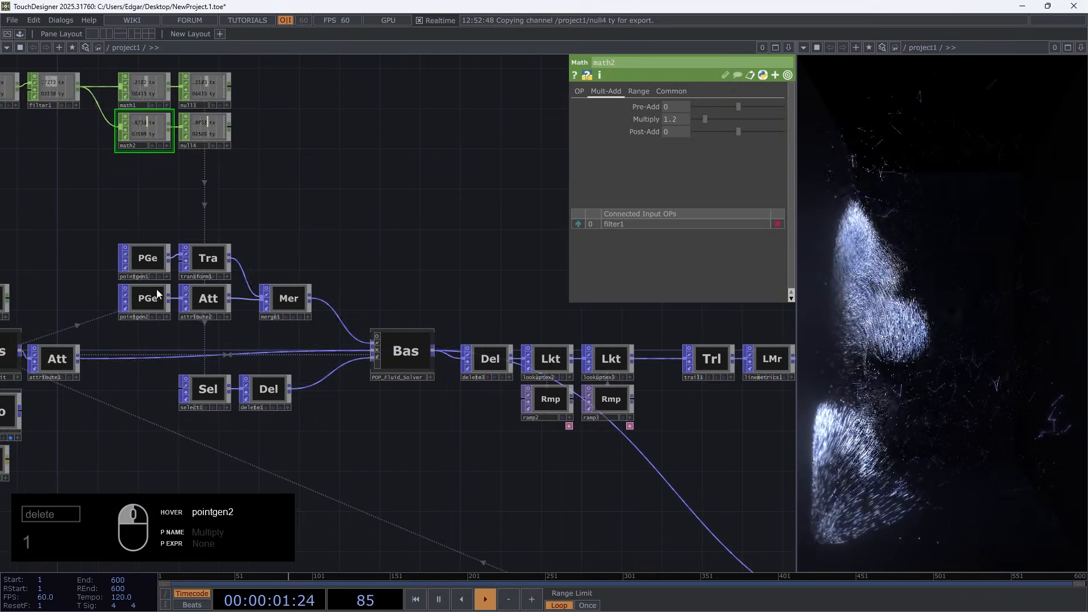
{"action": "scroll", "coordinate": [153, 286], "scroll_direction": "up", "scroll_amount": 3}
{"action": "left_click", "coordinate": [152, 248]}
{"action": "left_click", "coordinate": [672, 132]}
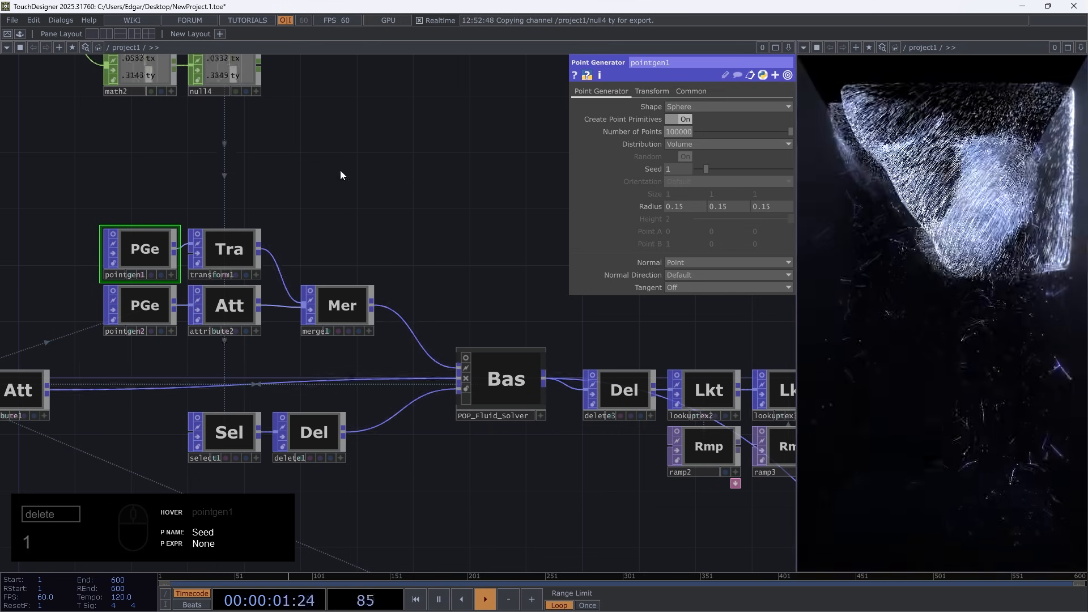
Examine the render and compositing operators along the chain, including the over1 and multiply2 previews
{"action": "scroll", "coordinate": [261, 187], "scroll_direction": "down", "scroll_amount": 8}
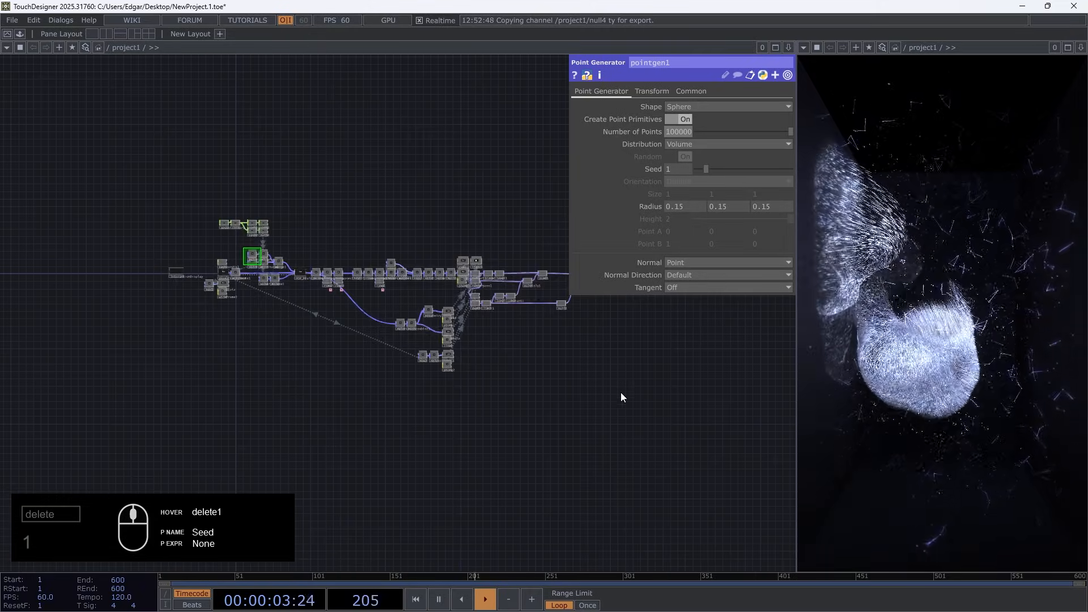
{"action": "scroll", "coordinate": [540, 304], "scroll_direction": "up", "scroll_amount": 3}
{"action": "scroll", "coordinate": [539, 308], "scroll_direction": "up", "scroll_amount": 5}
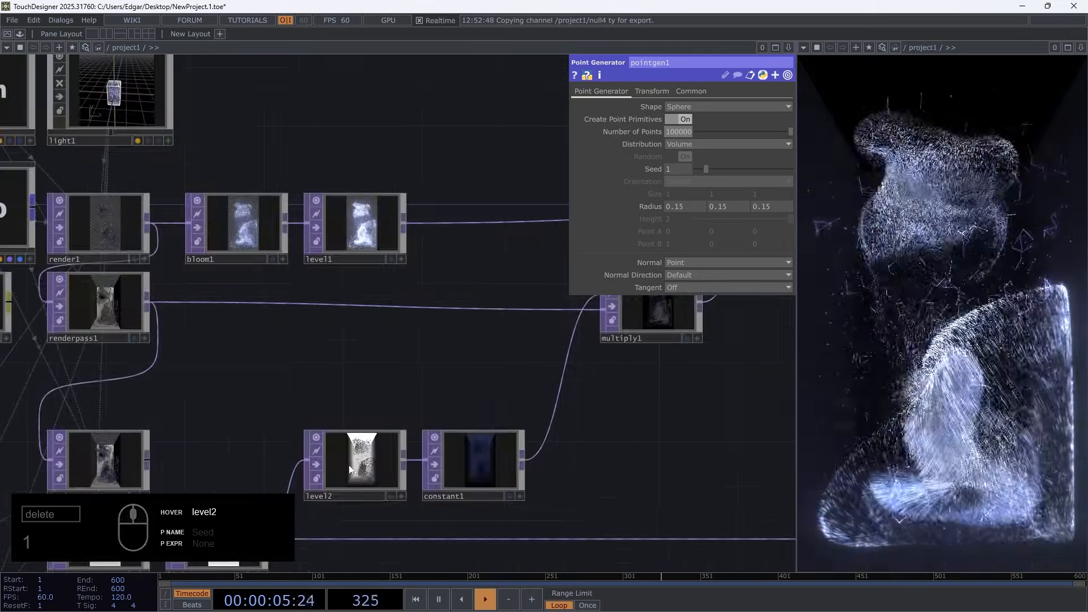
{"action": "left_click_drag", "start_coordinate": [451, 353], "coordinate": [240, 414]}
{"action": "left_click_drag", "start_coordinate": [497, 419], "coordinate": [323, 449]}
{"action": "scroll", "coordinate": [447, 311], "scroll_direction": "up", "scroll_amount": 10}
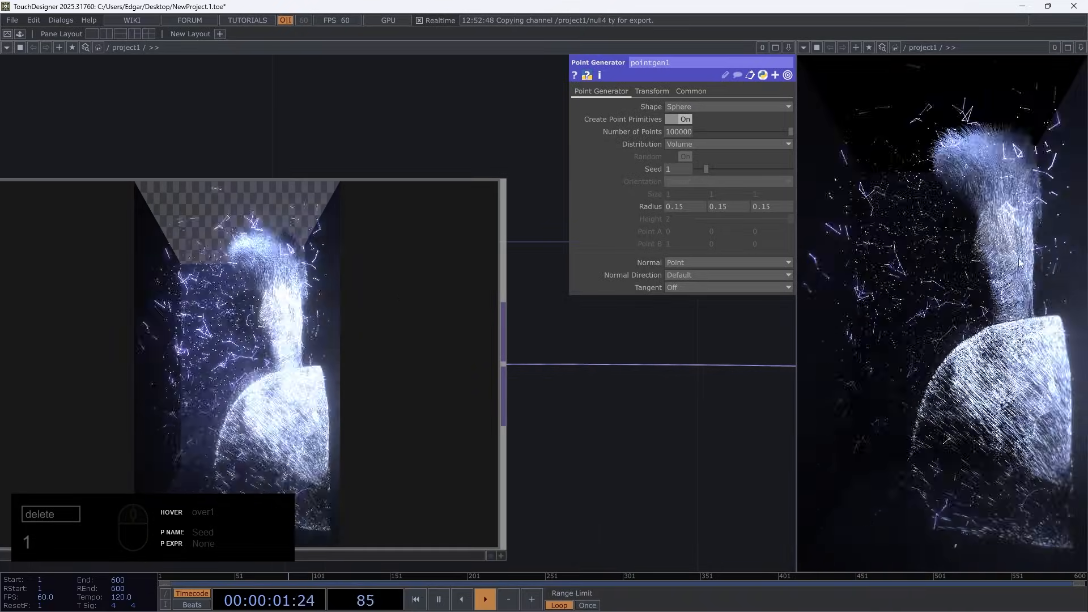
{"action": "scroll", "coordinate": [383, 493], "scroll_direction": "down", "scroll_amount": 8}
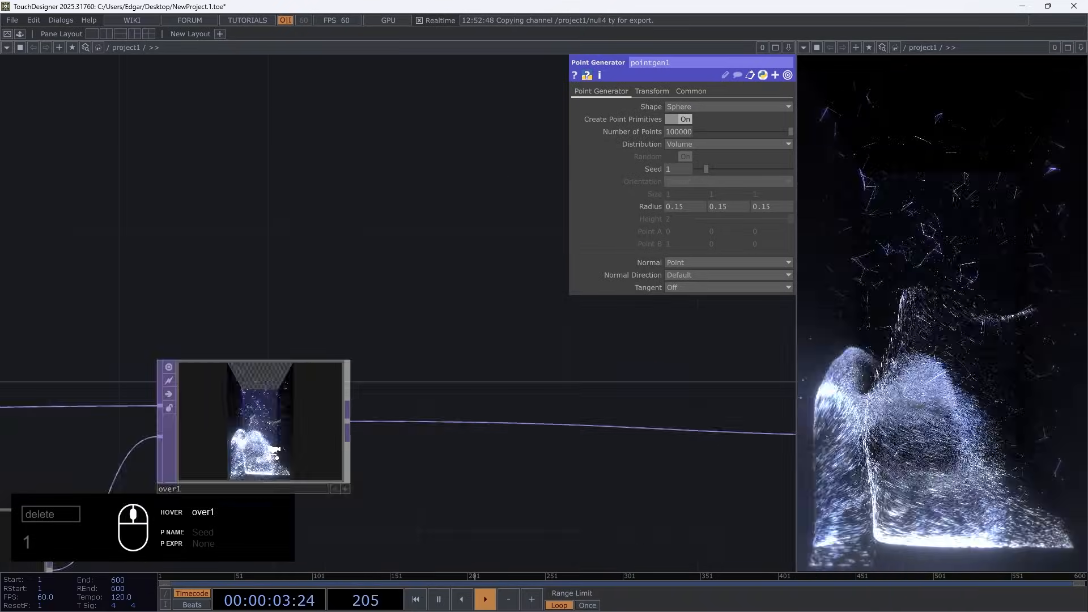
{"action": "scroll", "coordinate": [519, 454], "scroll_direction": "up", "scroll_amount": 8}
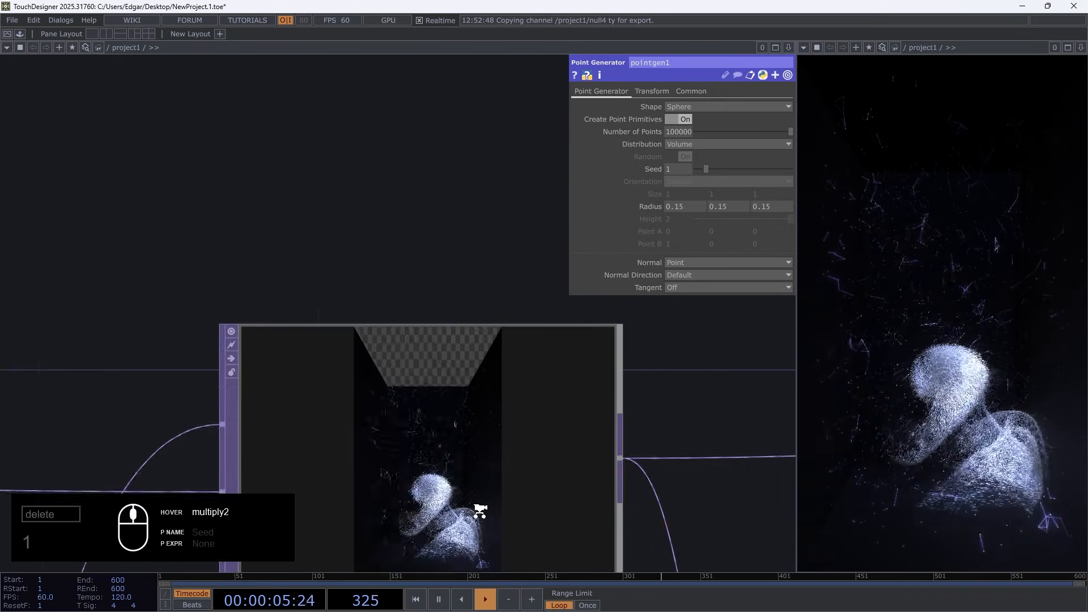
{"action": "scroll", "coordinate": [407, 247], "scroll_direction": "down", "scroll_amount": 8}
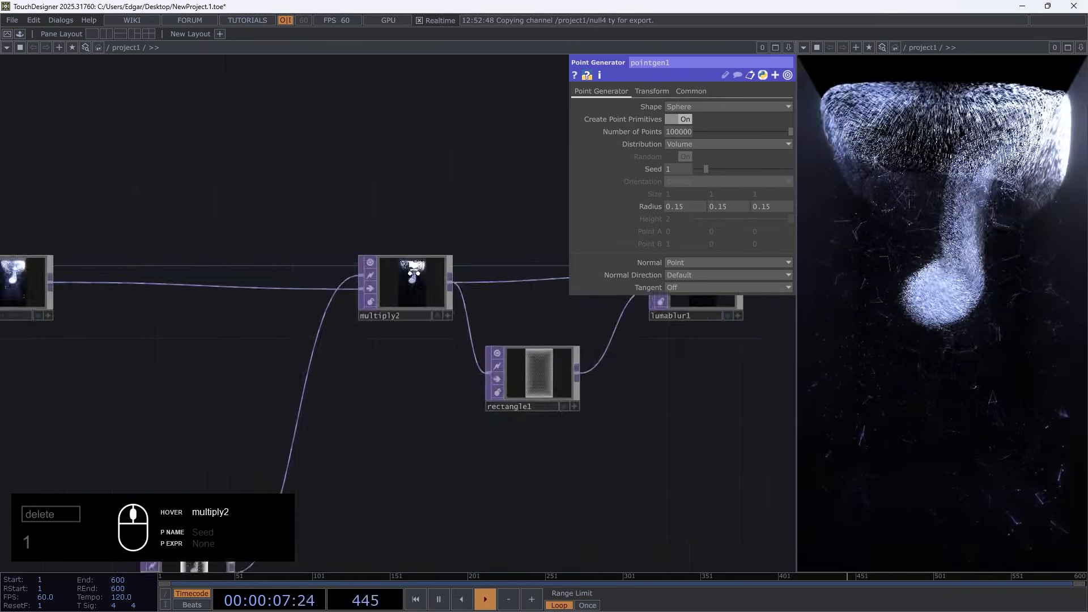
Set the voxel resolution of Voxel_Grid_Init to 64
{"action": "left_click_drag", "start_coordinate": [369, 385], "coordinate": [922, 458]}
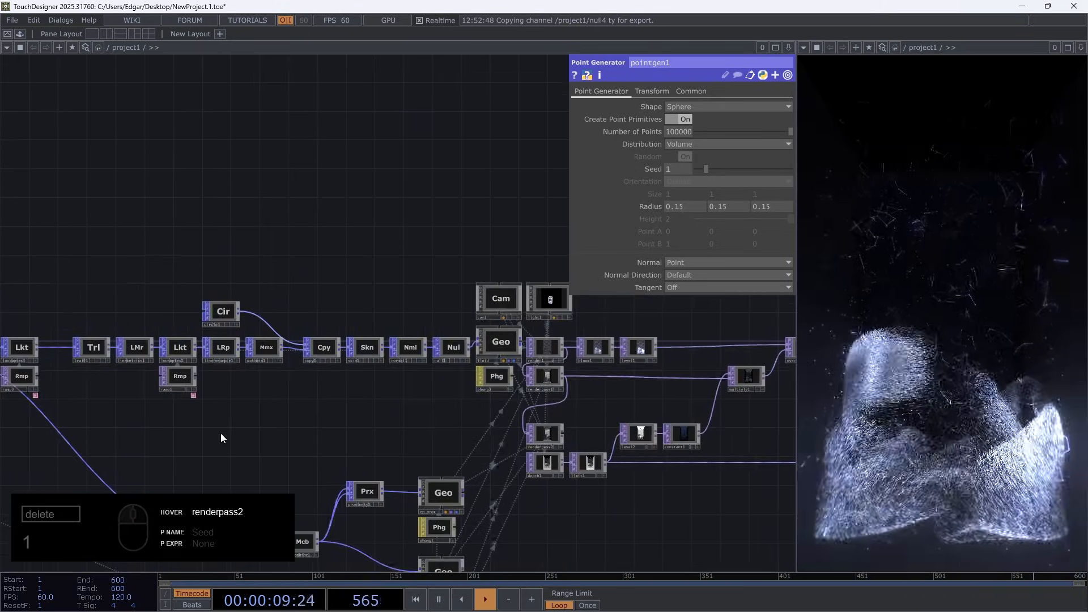
{"action": "left_click_drag", "start_coordinate": [284, 436], "coordinate": [715, 411]}
{"action": "left_click_drag", "start_coordinate": [321, 420], "coordinate": [675, 397]}
{"action": "scroll", "coordinate": [394, 341], "scroll_direction": "up", "scroll_amount": 6}
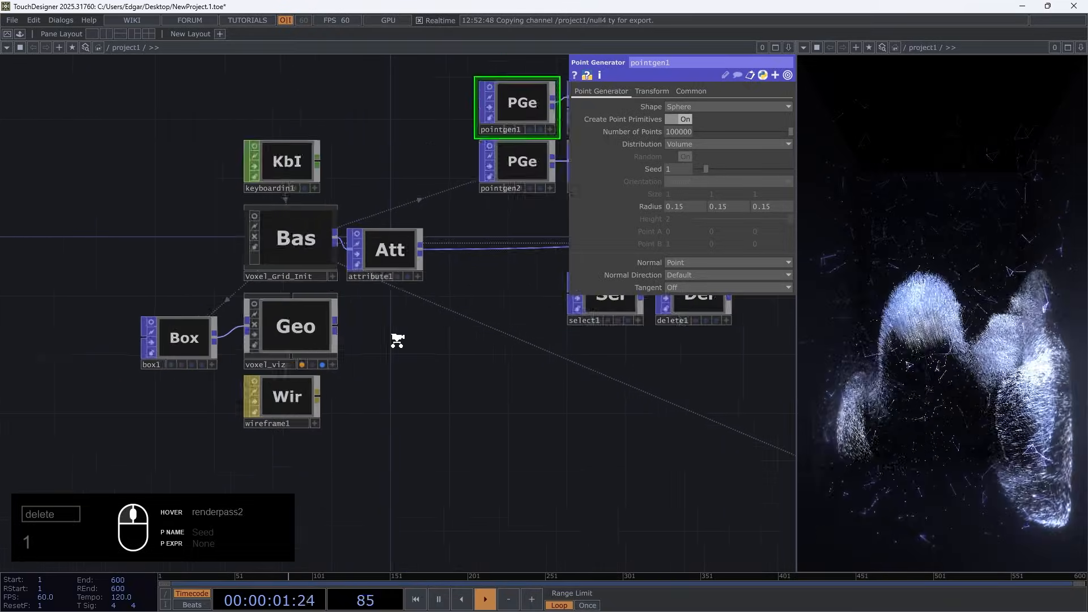
{"action": "left_click", "coordinate": [269, 208]}
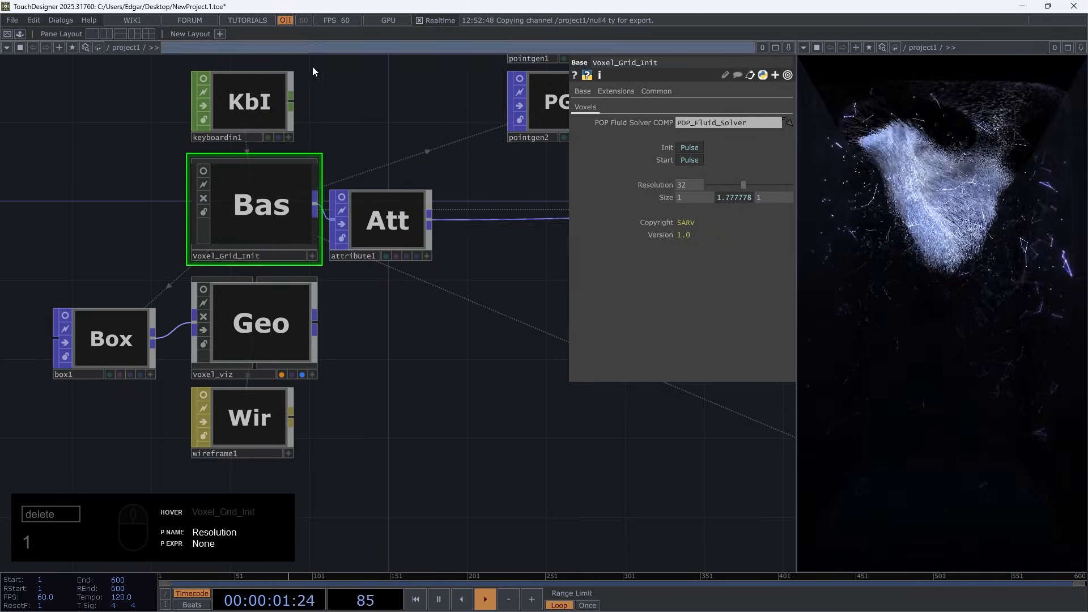
{"action": "left_click", "coordinate": [692, 183]}
{"action": "type", "text": "64"}
{"action": "key", "text": "Return"}
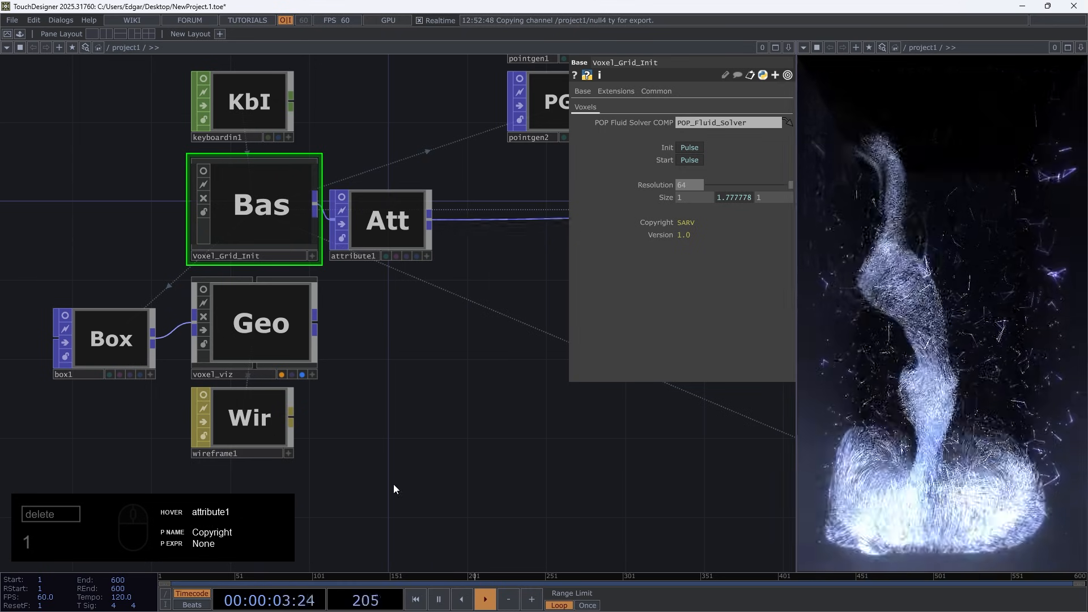
Try raising the Number of Points of pointgen1 to 1000000
{"action": "left_click_drag", "start_coordinate": [542, 488], "coordinate": [377, 475]}
{"action": "scroll", "coordinate": [378, 471], "scroll_direction": "down", "scroll_amount": 3}
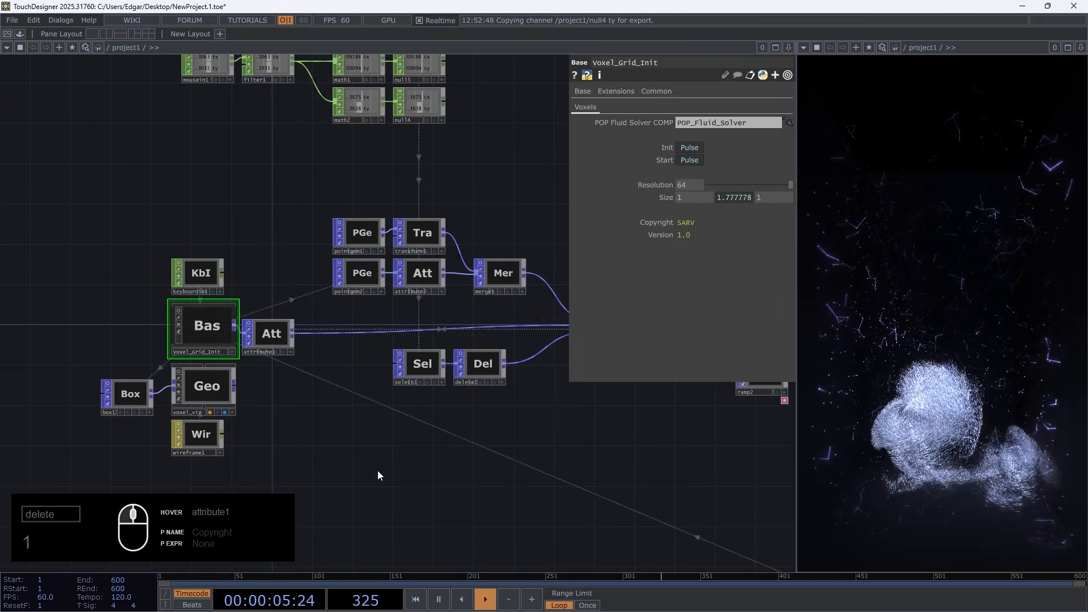
{"action": "left_click", "coordinate": [359, 232]}
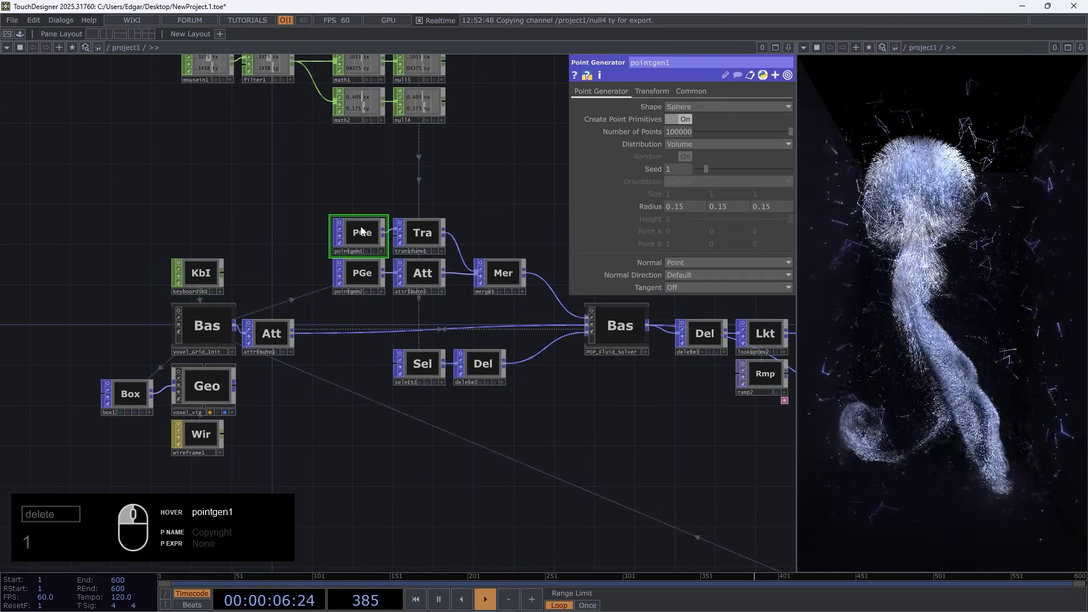
{"action": "left_click", "coordinate": [658, 132]}
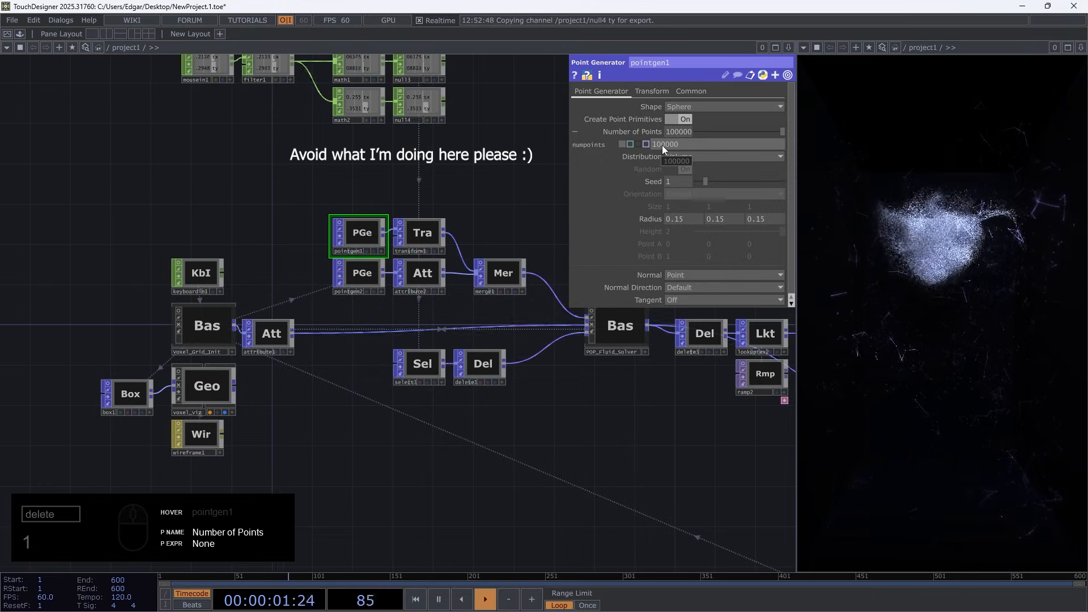
{"action": "left_click", "coordinate": [654, 144]}
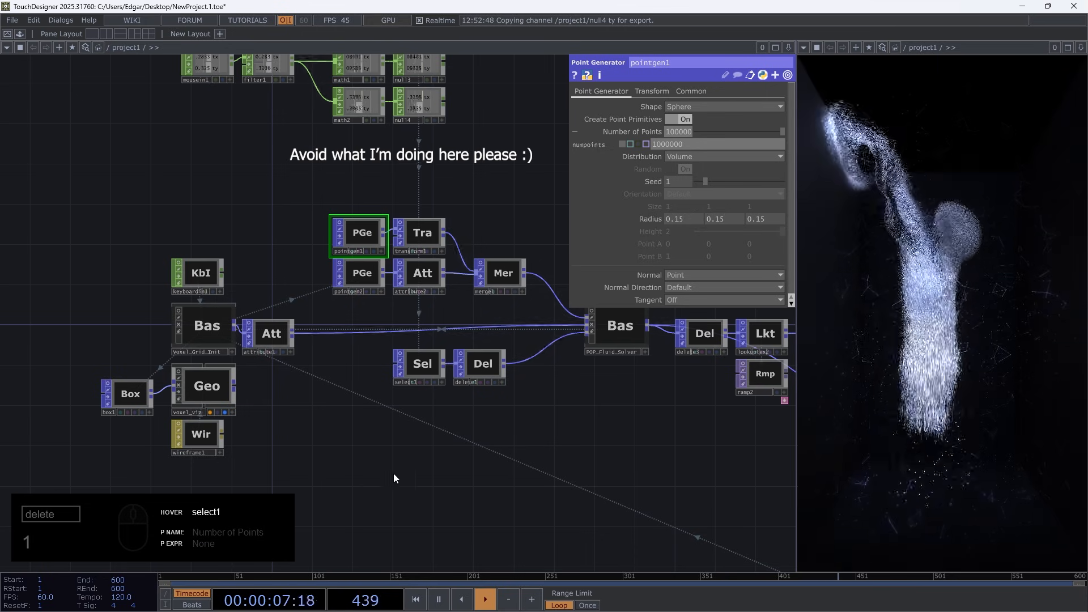
Set the Number of Points of pointgen1 back to 100000 and collapse the parameter's expanded view
{"action": "left_click", "coordinate": [664, 144]}
{"action": "key", "text": "BackSpace"}
{"action": "left_click", "coordinate": [635, 150]}
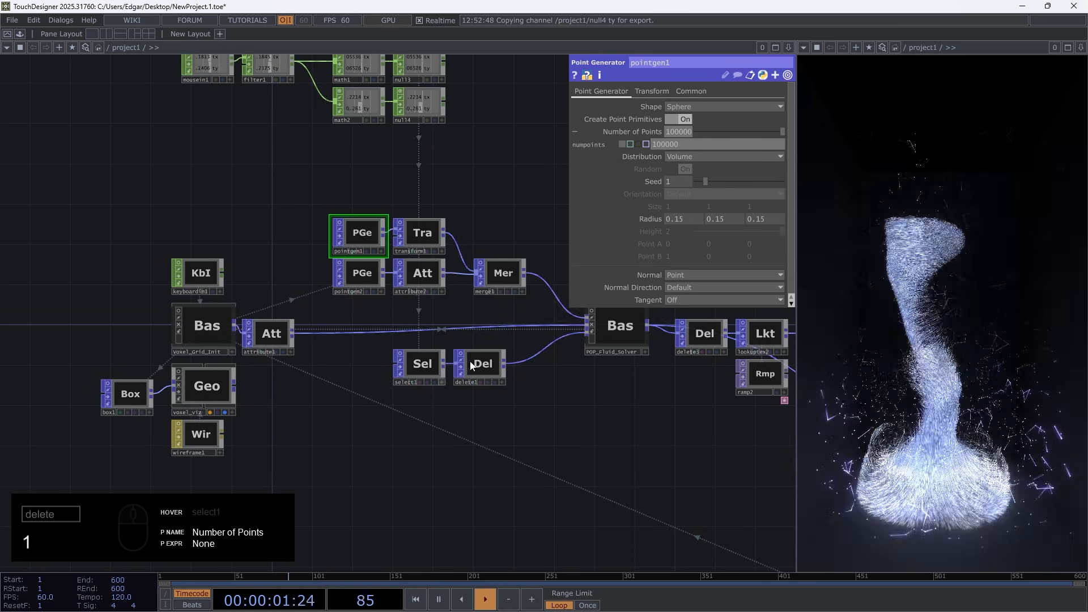
{"action": "left_click", "coordinate": [645, 129]}
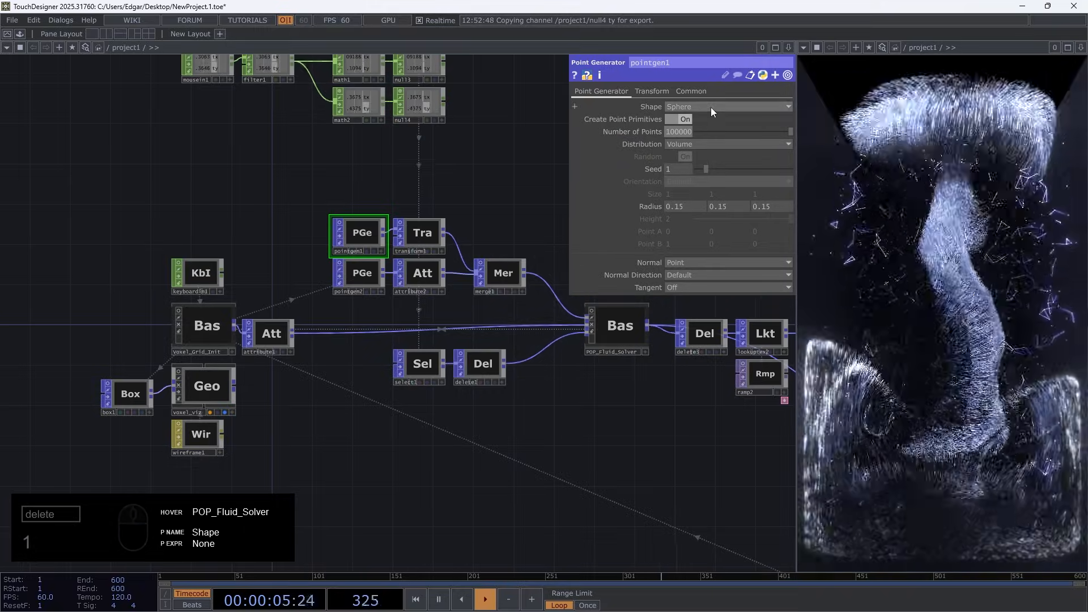
Try the Torus and Line shapes on pointgen1 and return the shape to Sphere
{"action": "left_click", "coordinate": [711, 107]}
{"action": "left_click", "coordinate": [694, 140]}
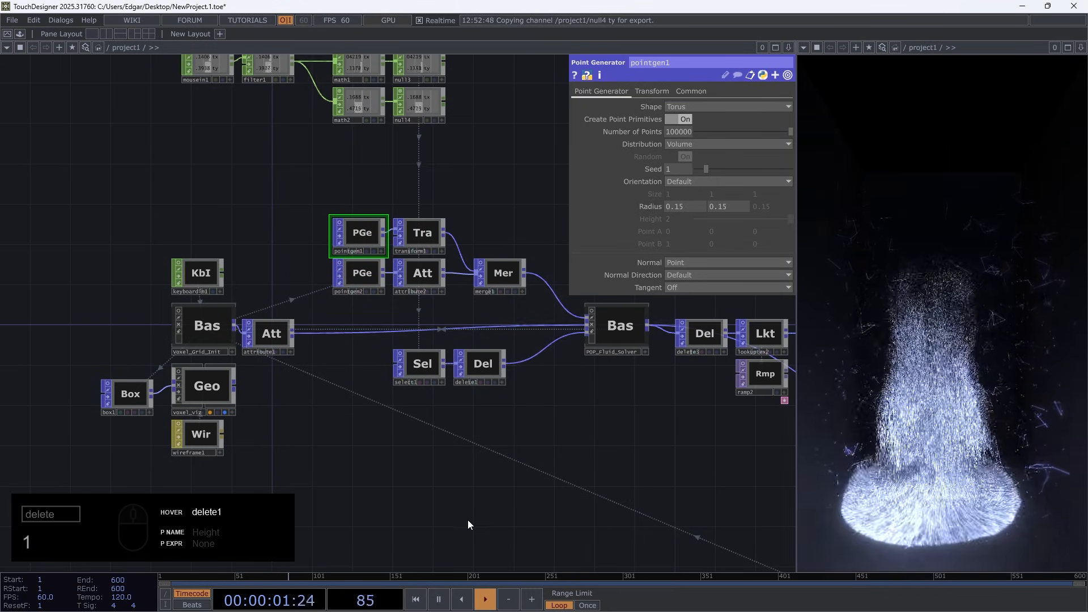
{"action": "left_click", "coordinate": [703, 107]}
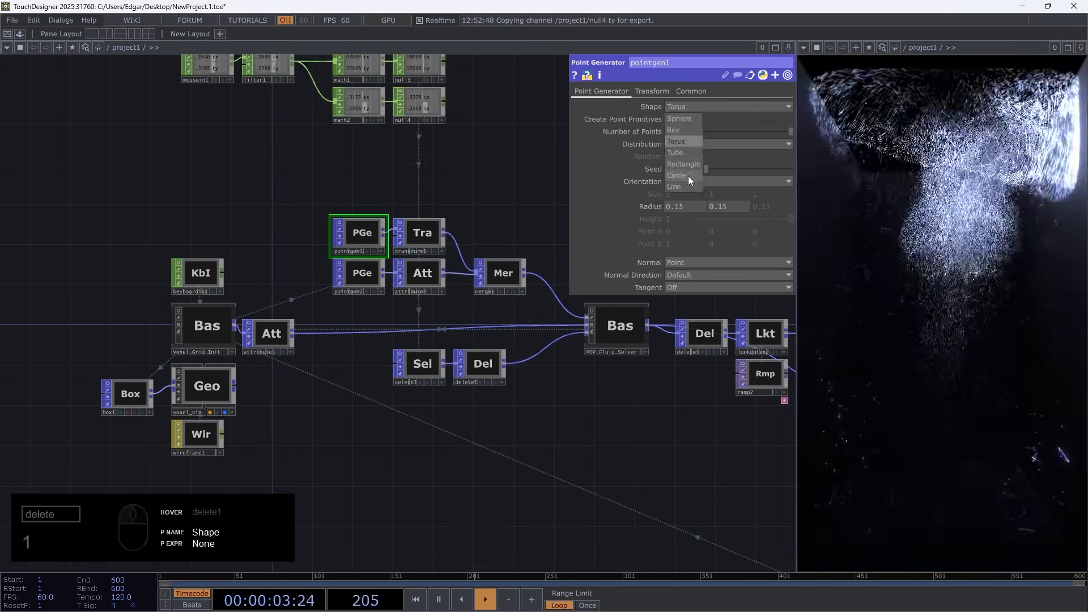
{"action": "left_click", "coordinate": [685, 185]}
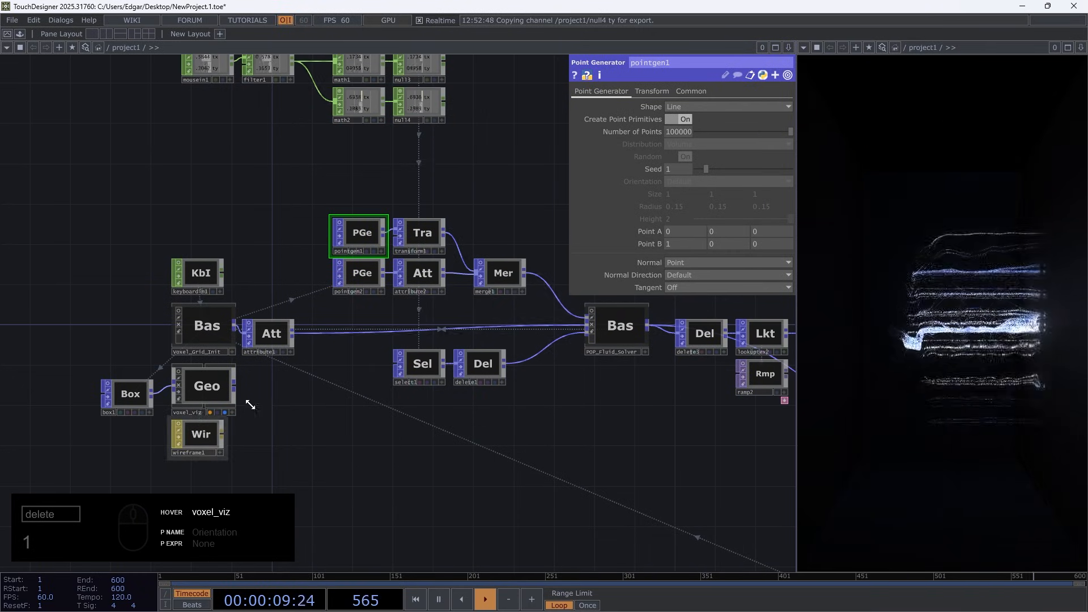
{"action": "left_click", "coordinate": [707, 107]}
{"action": "left_click", "coordinate": [692, 120]}
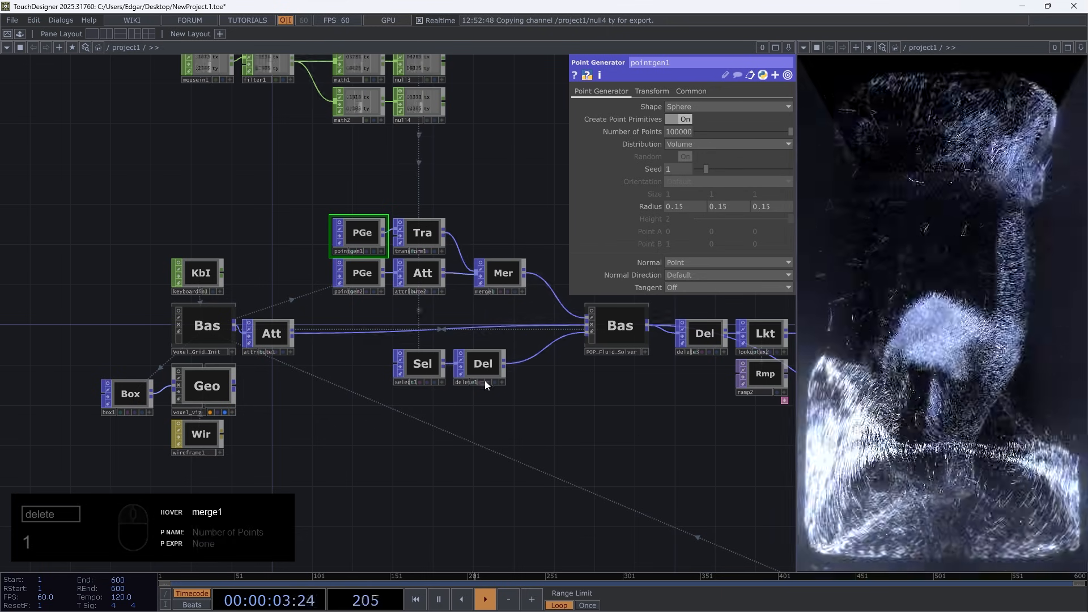
Set the VC Strength of POP_Fluid_Solver to 0.5
{"action": "left_click_drag", "start_coordinate": [610, 430], "coordinate": [359, 427]}
{"action": "left_click", "coordinate": [356, 347]}
{"action": "left_click_drag", "start_coordinate": [414, 403], "coordinate": [286, 375]}
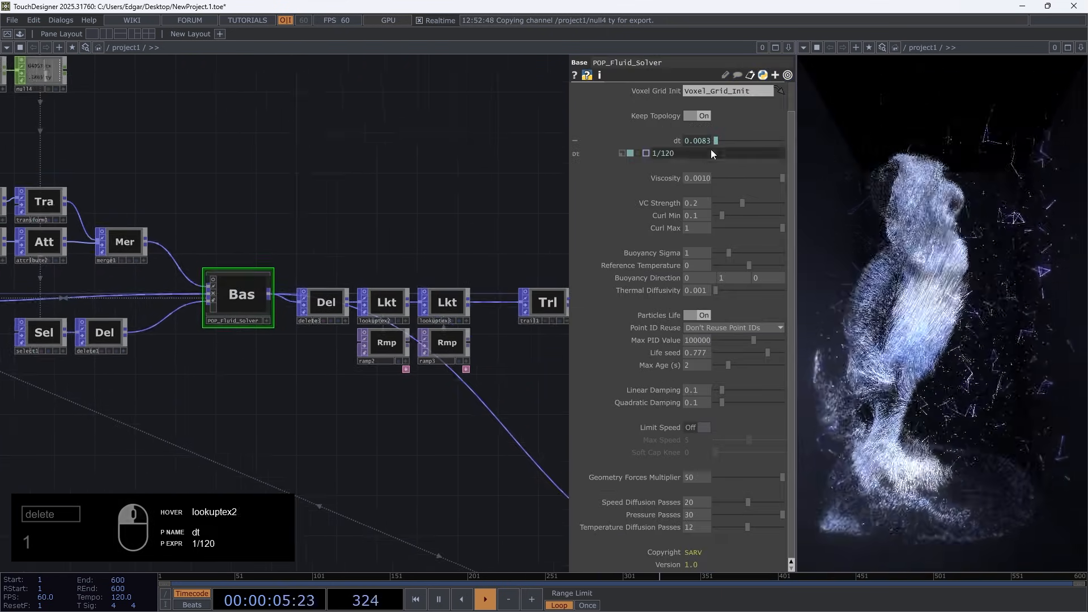
{"action": "middle_click_drag", "start_coordinate": [720, 195], "coordinate": [739, 195]}
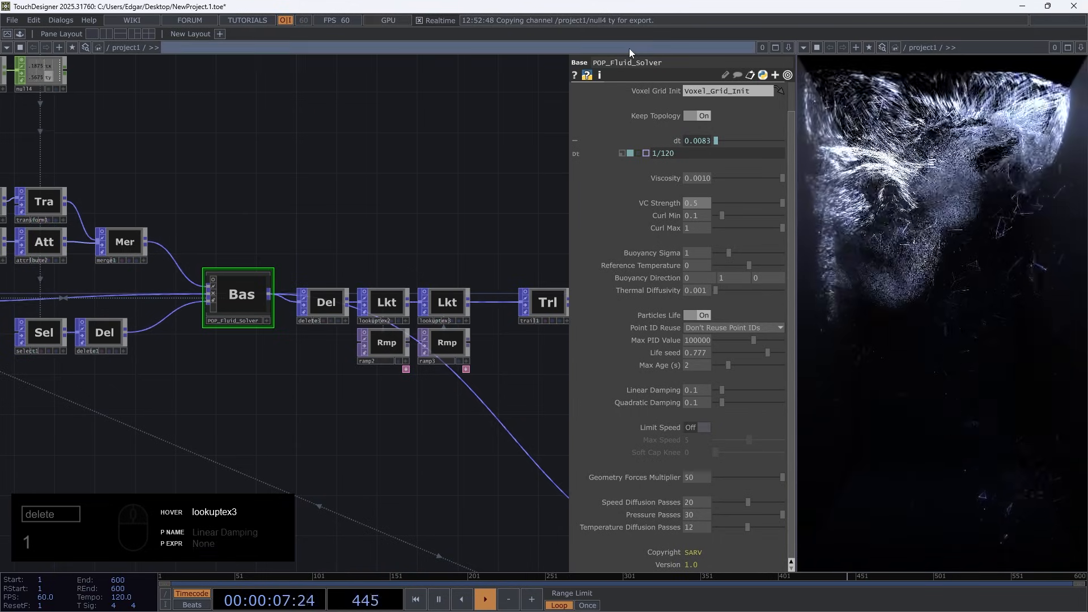
Try a VC Strength of 1.8 on the fluid solver and return it to 0.5
{"action": "left_click_drag", "start_coordinate": [699, 202], "coordinate": [700, 186]}
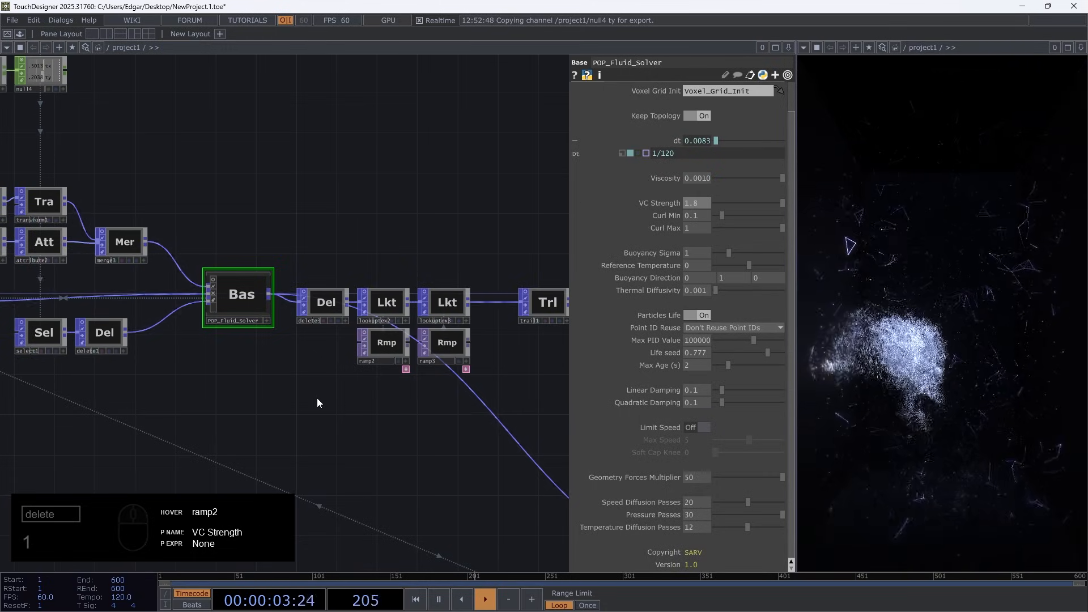
{"action": "middle_click_drag", "start_coordinate": [696, 203], "coordinate": [692, 187]}
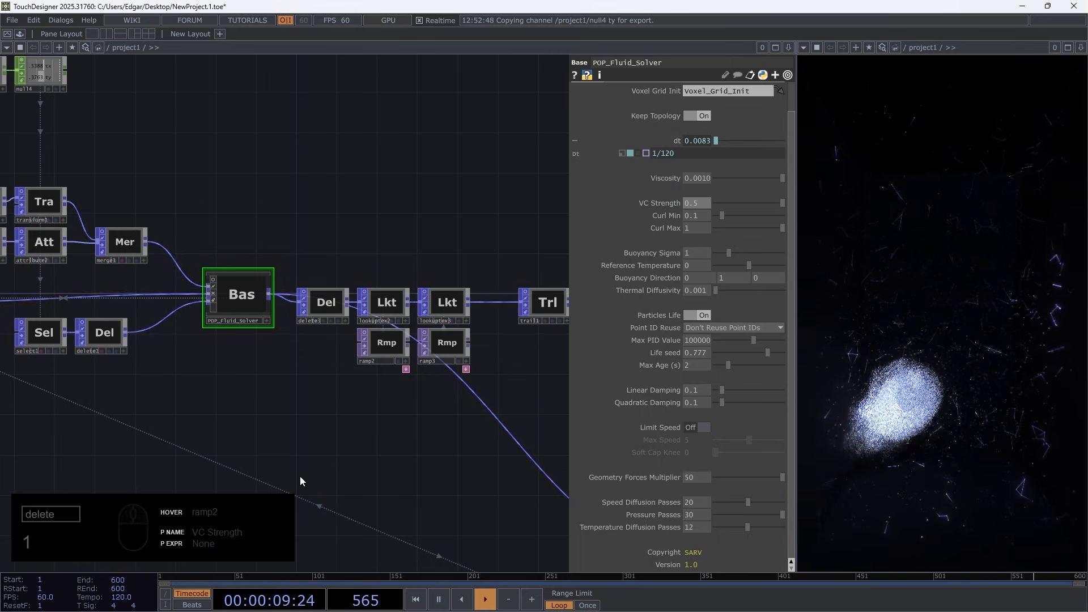
Set the fluid solver's Linear Damping and Quadratic Damping to 0 and its VC Strength to 1.2
{"action": "left_click", "coordinate": [676, 142]}
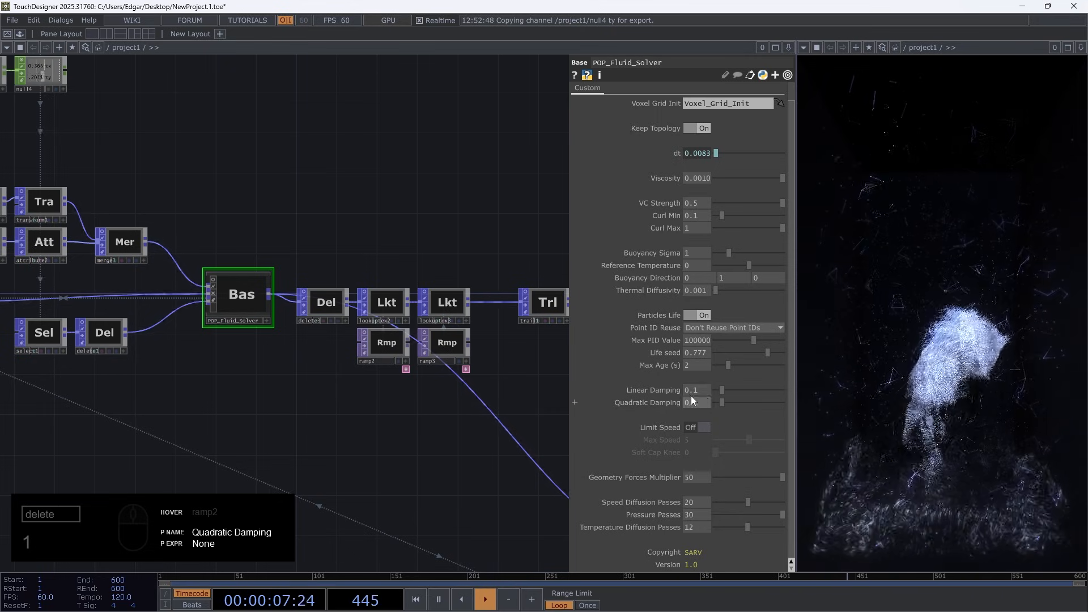
{"action": "middle_click_drag", "start_coordinate": [698, 399], "coordinate": [696, 397]}
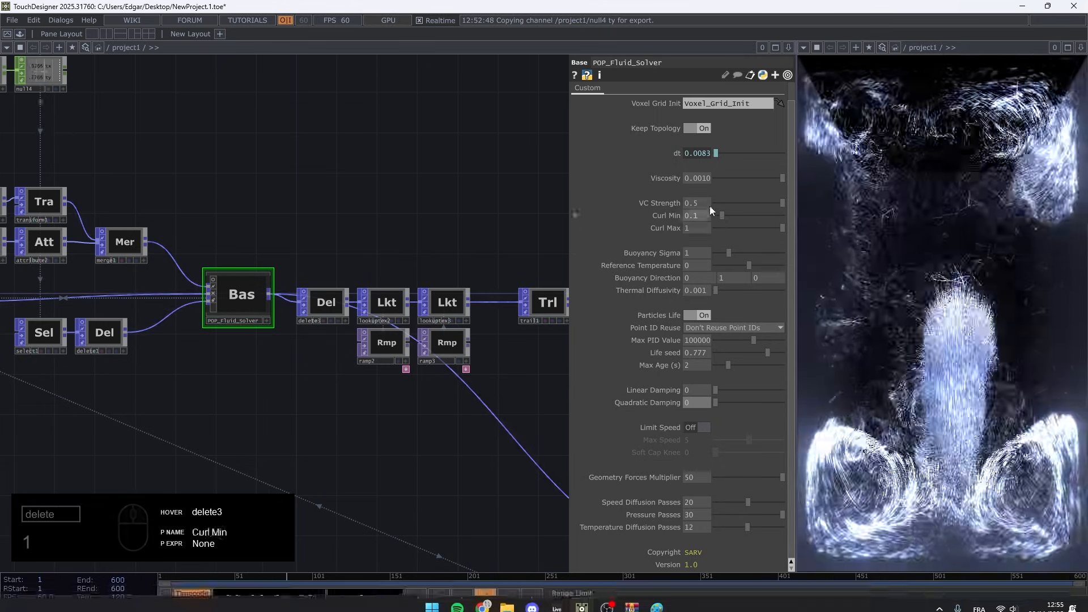
{"action": "middle_click_drag", "start_coordinate": [695, 204], "coordinate": [713, 184]}
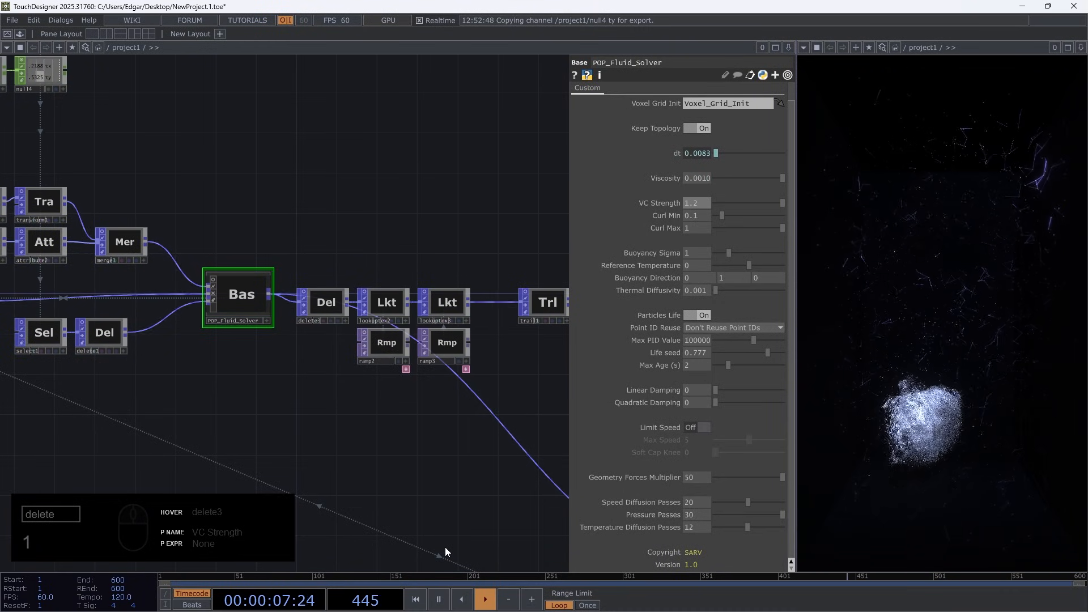
Undo the last damping and VC Strength changes on POP_Fluid_Solver
{"action": "key", "text": "ctrl+z"}
{"action": "key", "text": "ctrl+z"}
{"action": "key", "text": "ctrl+z"}
{"action": "key", "text": "ctrl+z"}
{"action": "key", "text": "ctrl+z"}
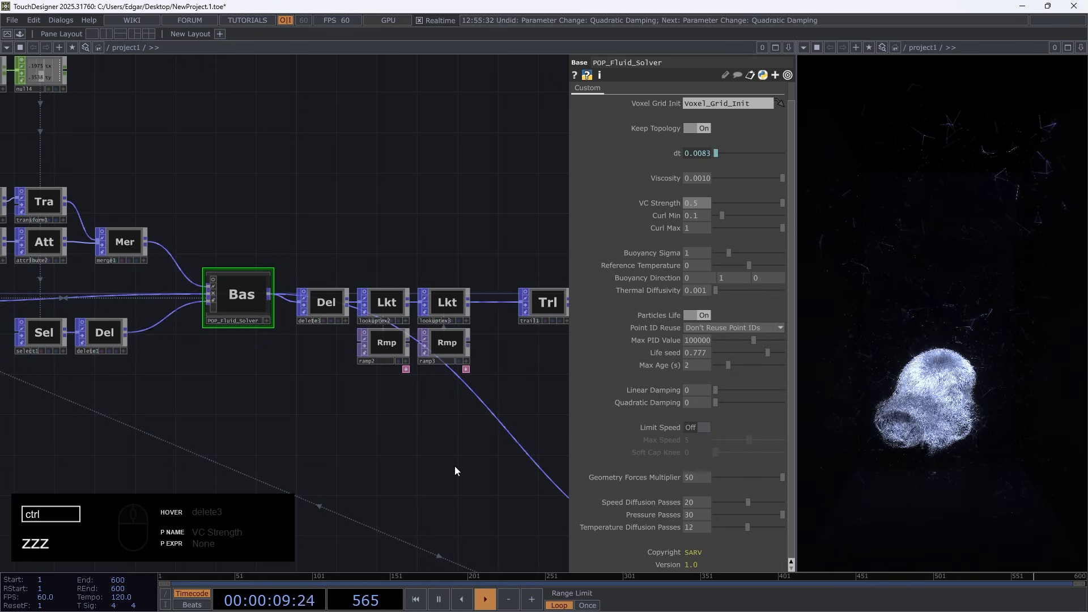
{"action": "key", "text": "ctrl+z"}
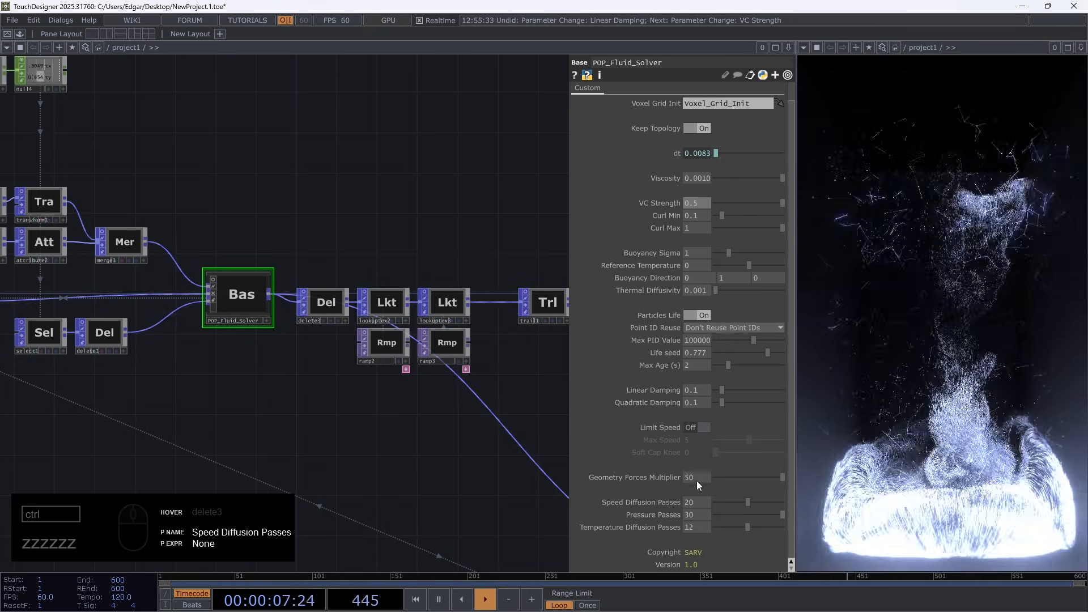
Try a Geometry Forces Multiplier of -50 on the fluid solver and return it to 50
{"action": "left_click", "coordinate": [686, 478]}
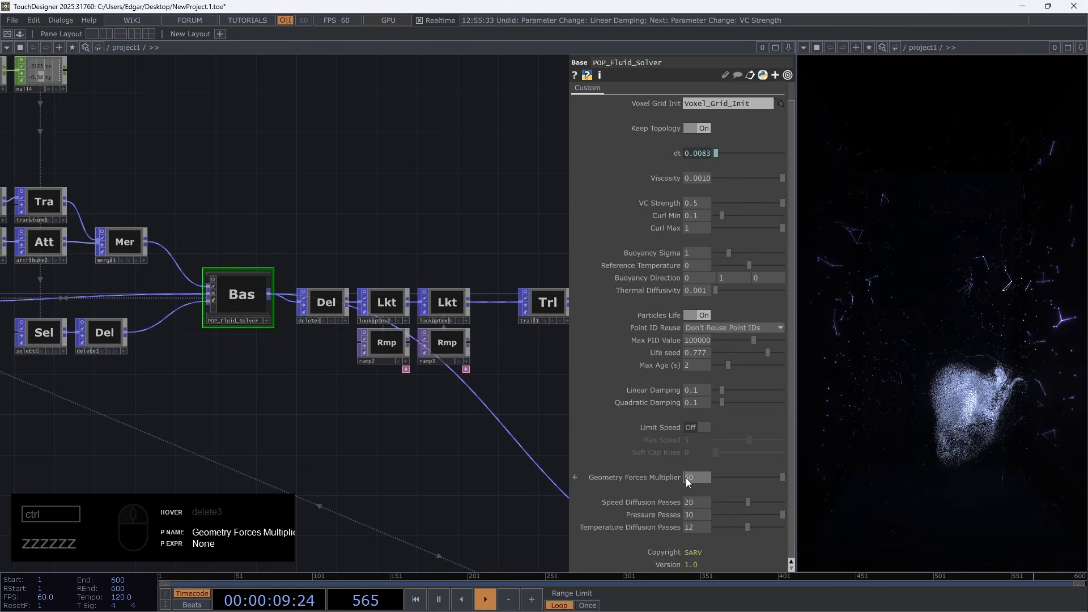
{"action": "type", "text": "-"}
{"action": "key", "text": "Return"}
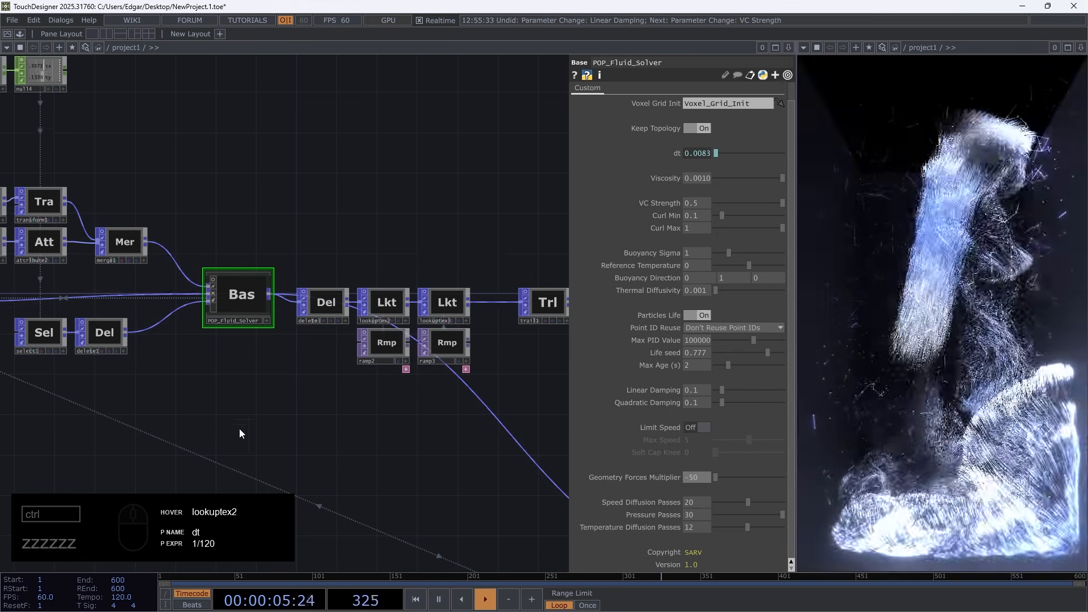
{"action": "left_click_drag", "start_coordinate": [689, 479], "coordinate": [663, 481]}
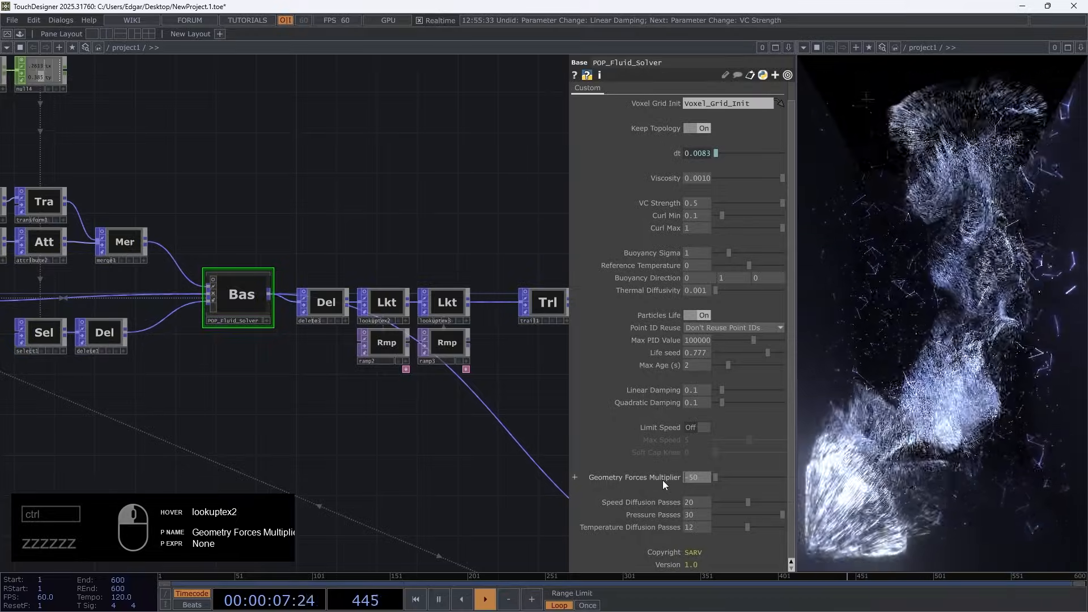
{"action": "key", "text": "BackSpace"}
{"action": "key", "text": "Return"}
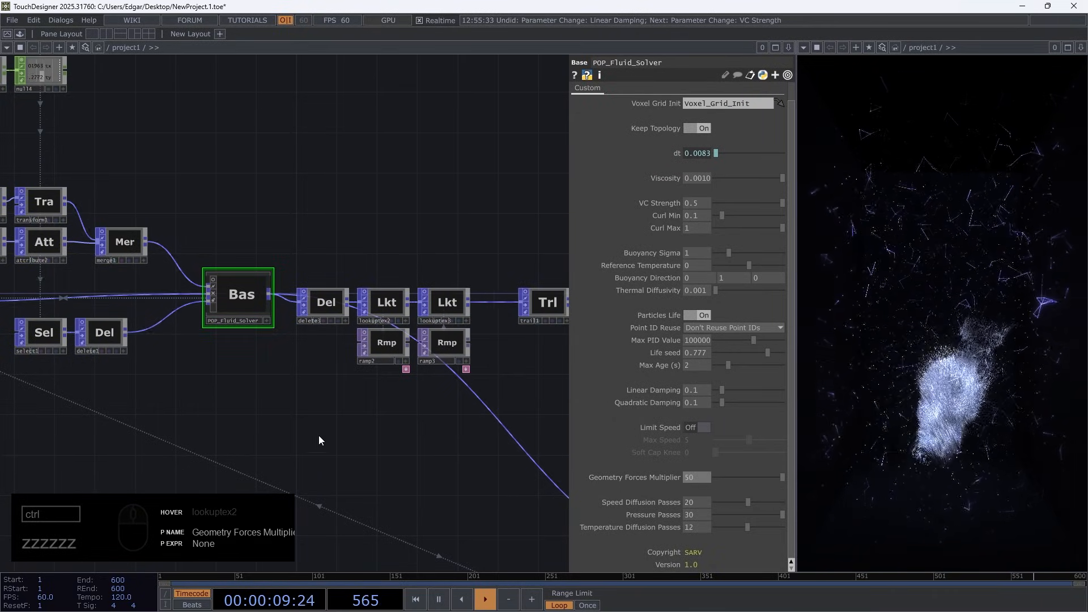
Recolour the blue key of ramp2 to orange with Hue 36 and Sat 0.746
{"action": "left_click", "coordinate": [377, 341]}
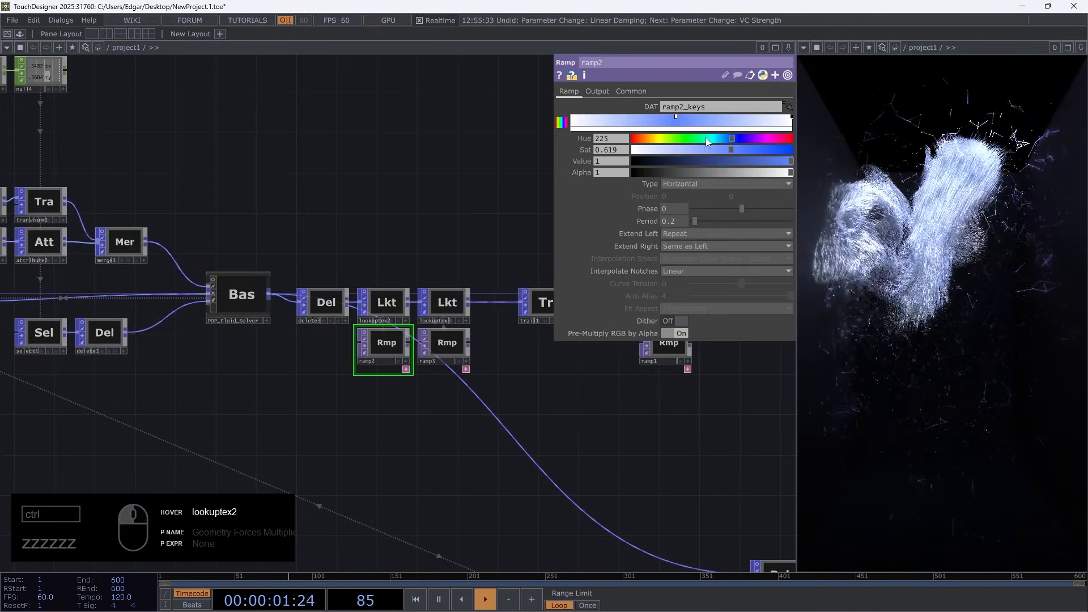
{"action": "left_click_drag", "start_coordinate": [737, 137], "coordinate": [659, 143]}
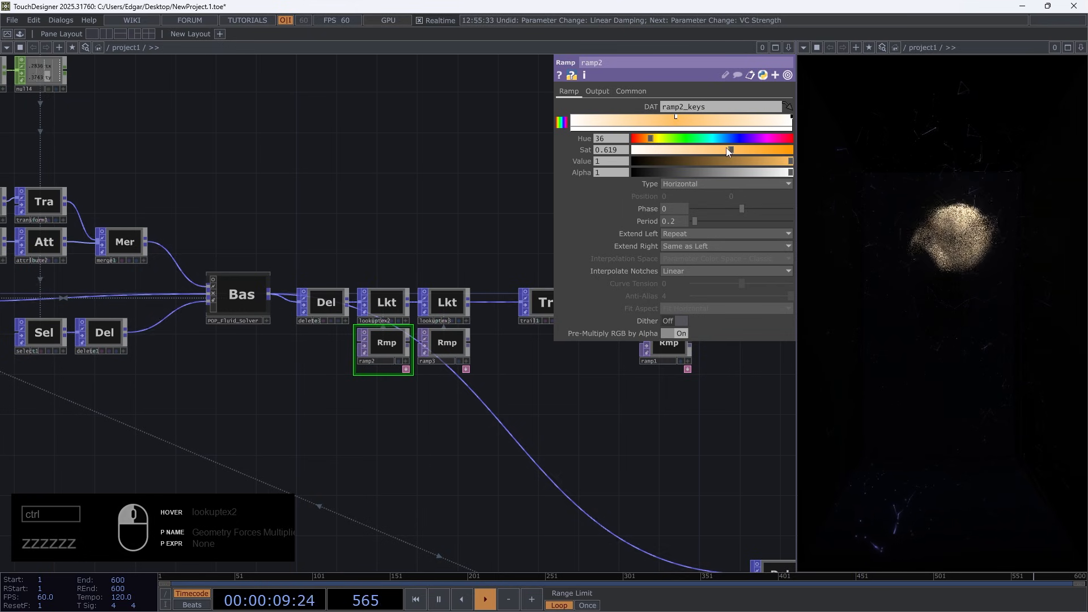
{"action": "left_click_drag", "start_coordinate": [726, 148], "coordinate": [752, 150]}
Change the Diffuse colour of the phong1 material to a warm yellow with Hue 42
{"action": "left_click_drag", "start_coordinate": [627, 420], "coordinate": [330, 238]}
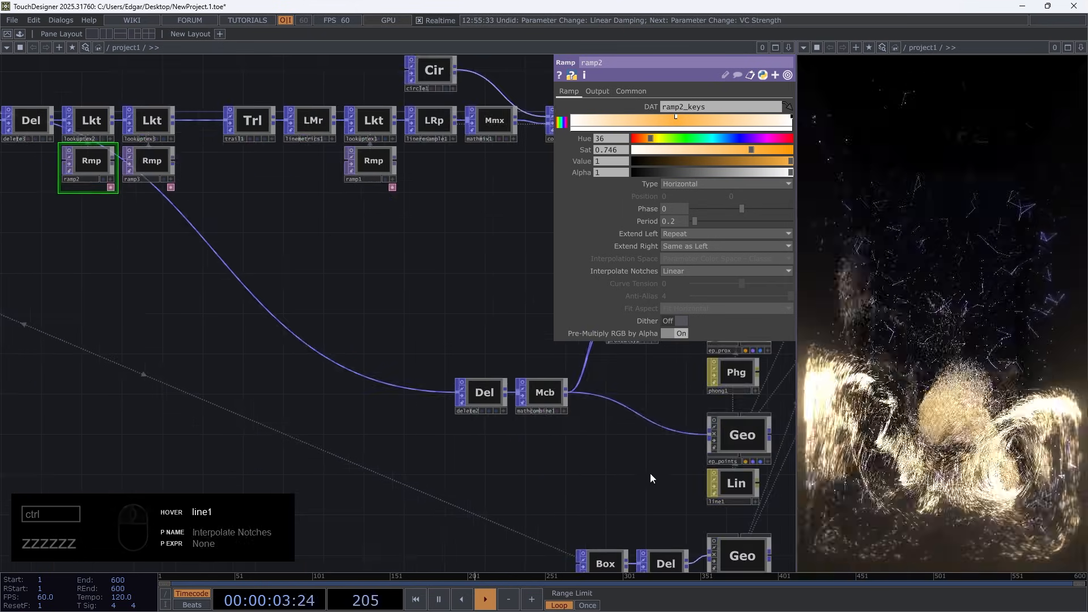
{"action": "left_click_drag", "start_coordinate": [651, 478], "coordinate": [321, 455]}
{"action": "left_click", "coordinate": [405, 349]}
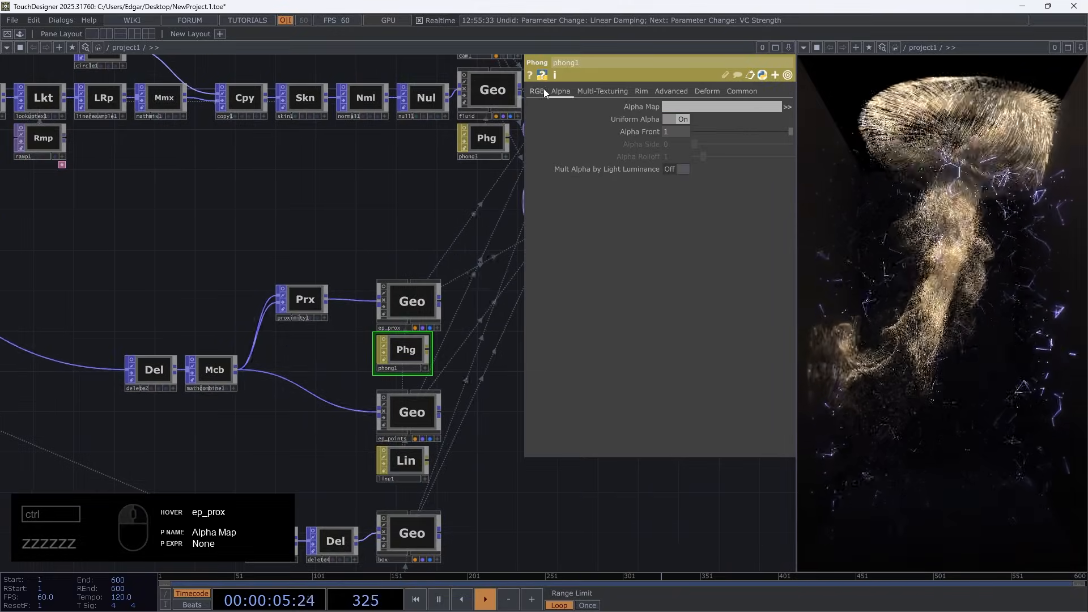
{"action": "left_click", "coordinate": [537, 91]}
{"action": "left_click", "coordinate": [676, 131]}
{"action": "mouse_move", "coordinate": [690, 135]}
{"action": "left_mouse_down"}
{"action": "mouse_move", "coordinate": [672, 135]}
{"action": "mouse_move", "coordinate": [709, 123]}
{"action": "mouse_move", "coordinate": [690, 135]}
{"action": "left_mouse_up"}
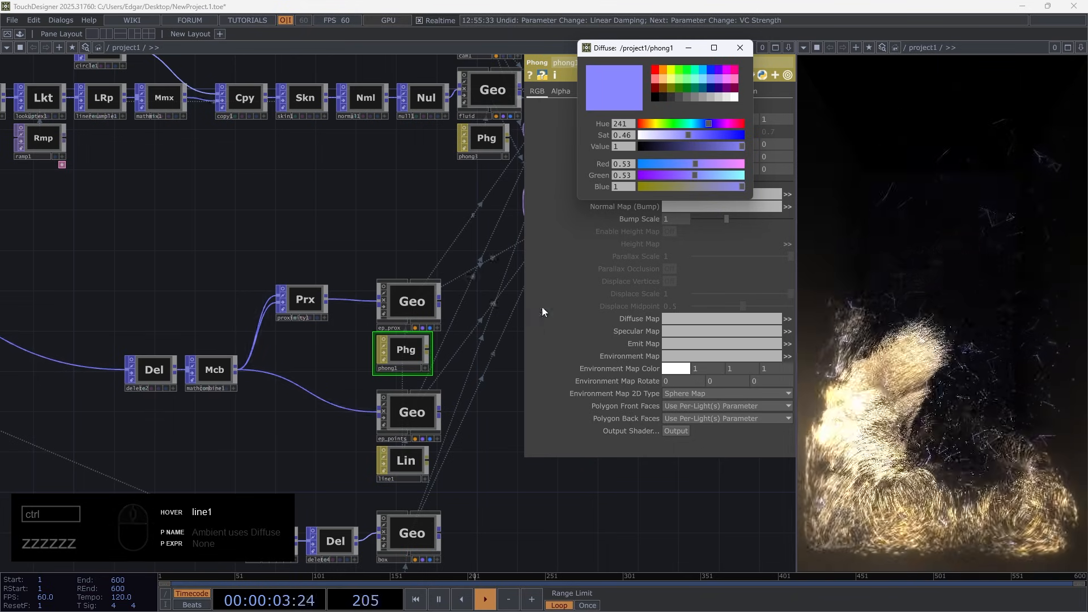
{"action": "left_click_drag", "start_coordinate": [708, 123], "coordinate": [655, 124]}
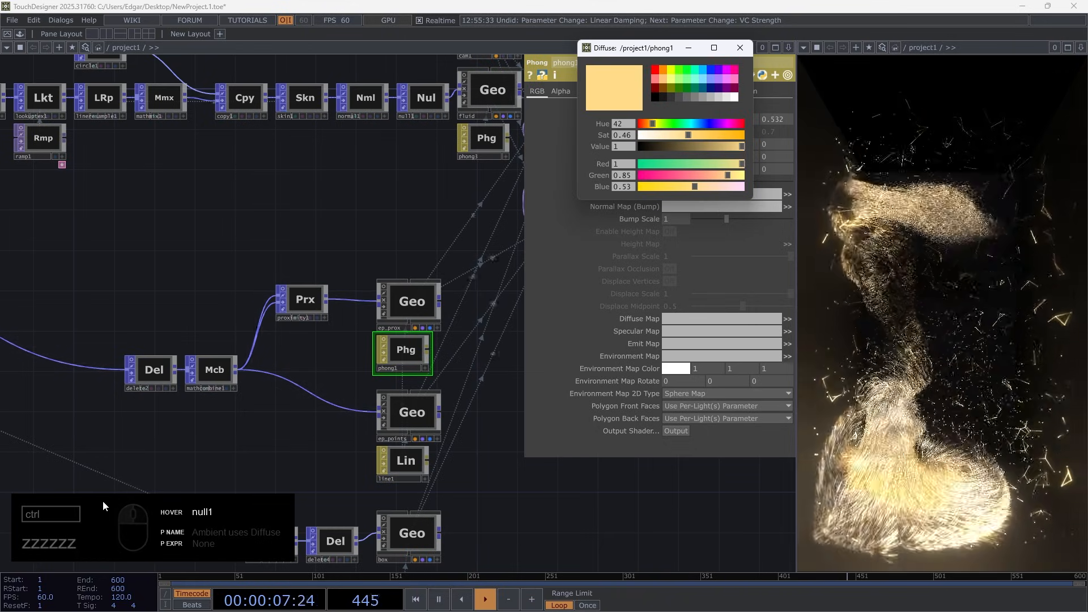
Pause and resume playback near light1 to examine the lighting of the gold particles in the render
{"action": "left_click_drag", "start_coordinate": [520, 525], "coordinate": [325, 514]}
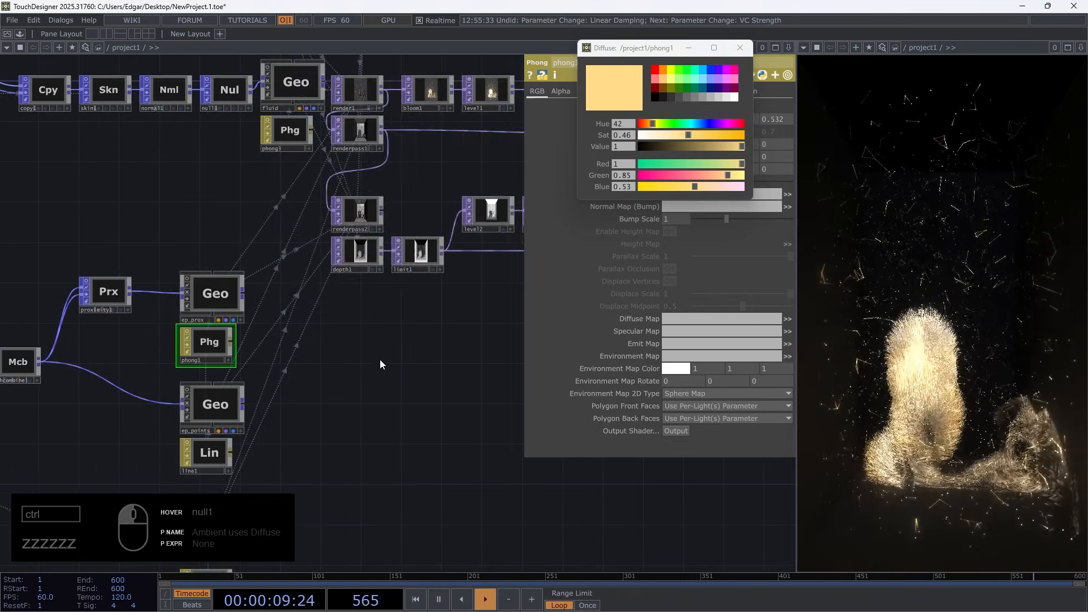
{"action": "scroll", "coordinate": [381, 362], "scroll_direction": "down", "scroll_amount": 5}
{"action": "scroll", "coordinate": [374, 227], "scroll_direction": "up", "scroll_amount": 8}
{"action": "scroll", "coordinate": [325, 300], "scroll_direction": "up", "scroll_amount": 5}
{"action": "scroll", "coordinate": [397, 362], "scroll_direction": "up", "scroll_amount": 3}
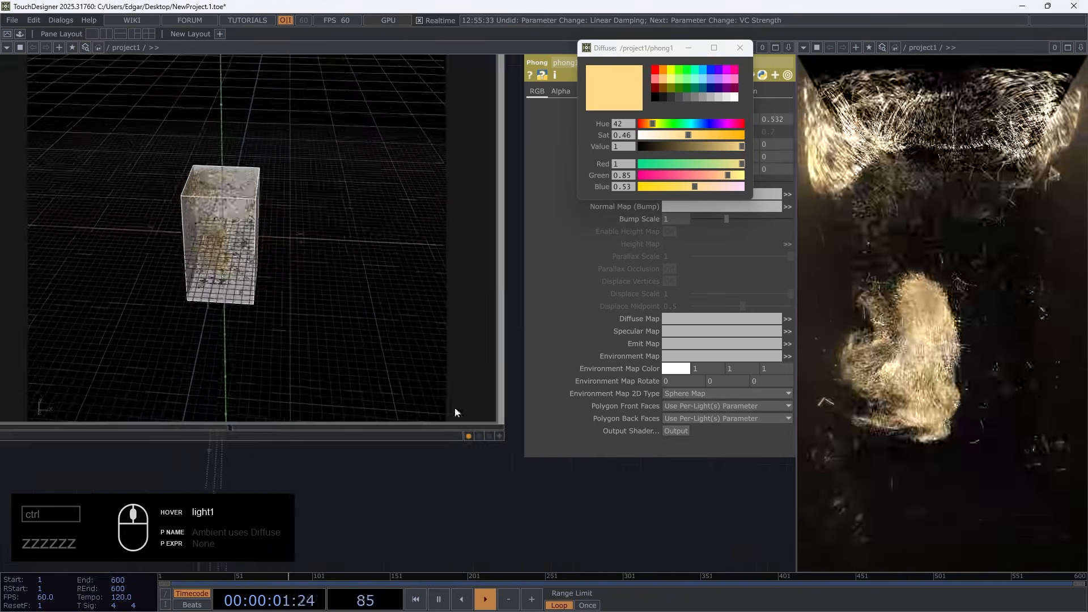
{"action": "scroll", "coordinate": [486, 437], "scroll_direction": "down", "scroll_amount": 2}
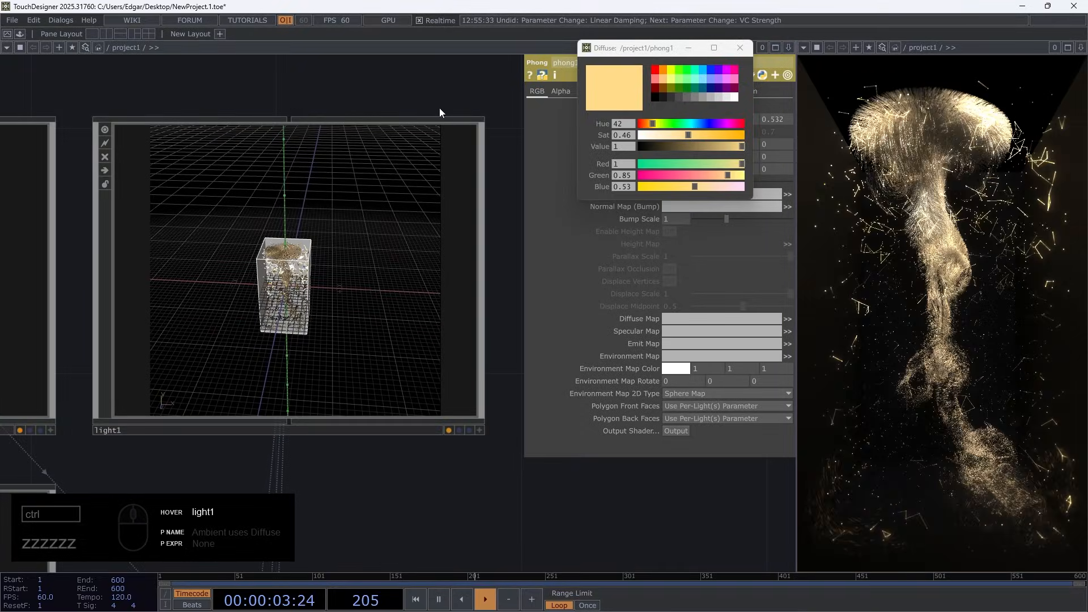
{"action": "key", "text": "space"}
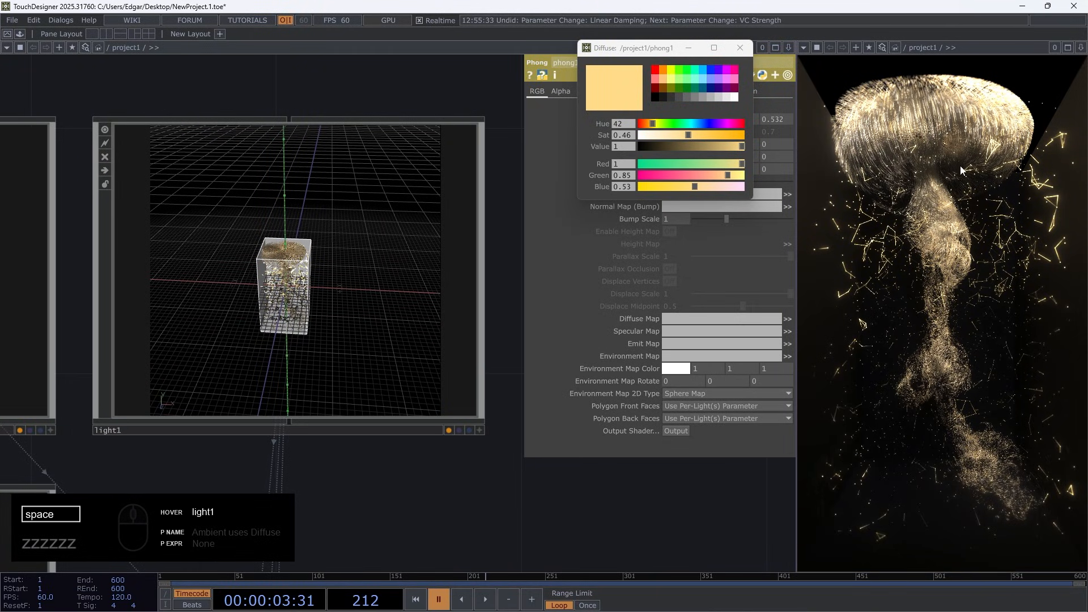
{"action": "key", "text": "space"}
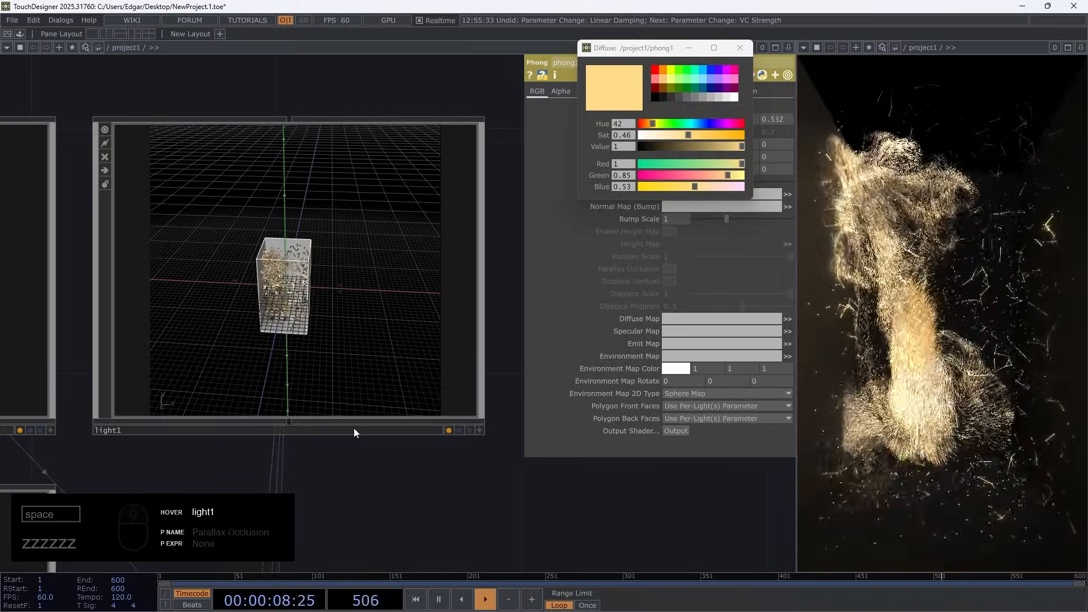
With playback paused, try light1 with Shadow Type Off, return it to Soft, 2D Mapped and resume playback
{"action": "key", "text": "space"}
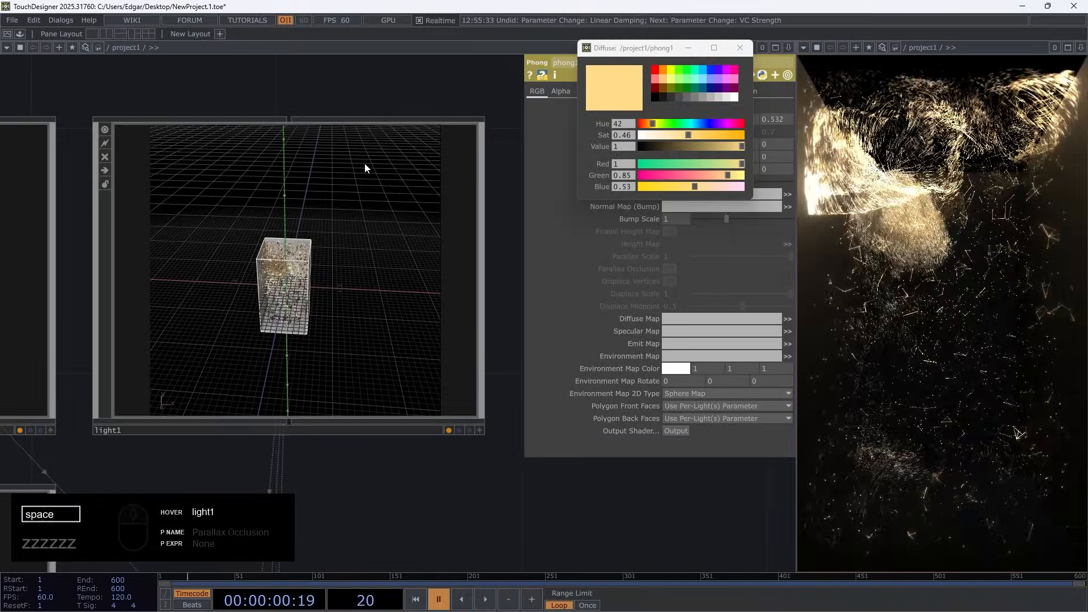
{"action": "left_click", "coordinate": [337, 224]}
{"action": "key", "text": "space"}
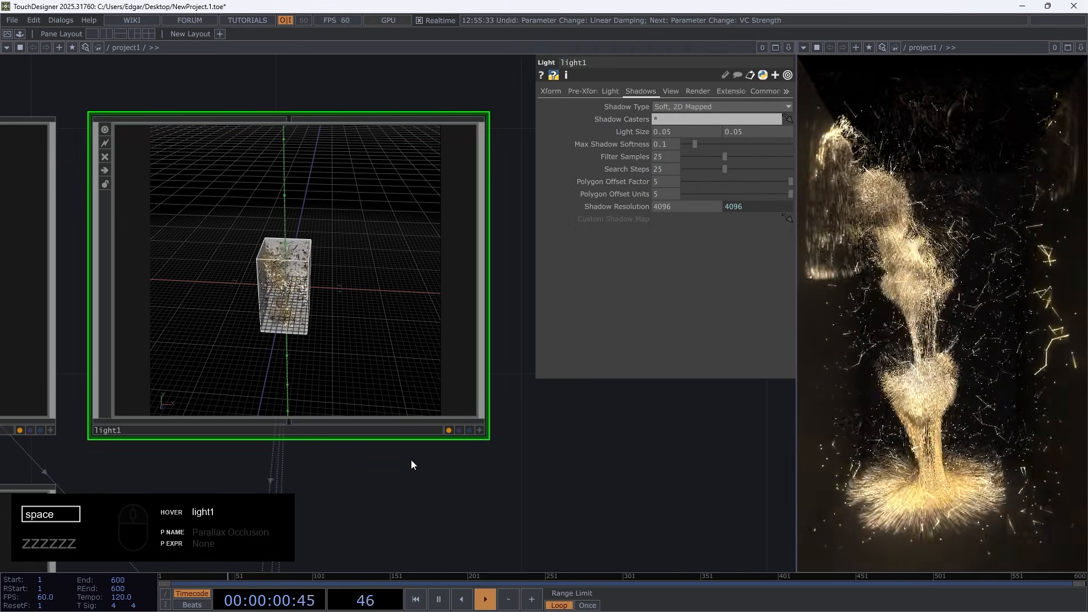
{"action": "key", "text": "space"}
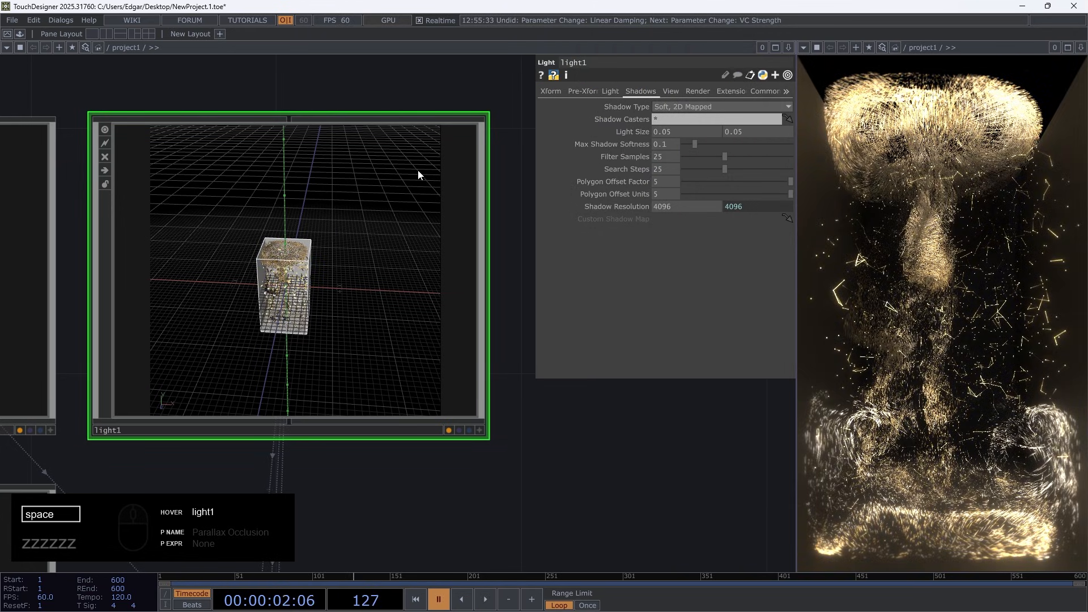
{"action": "left_click", "coordinate": [671, 107]}
{"action": "left_click", "coordinate": [668, 117]}
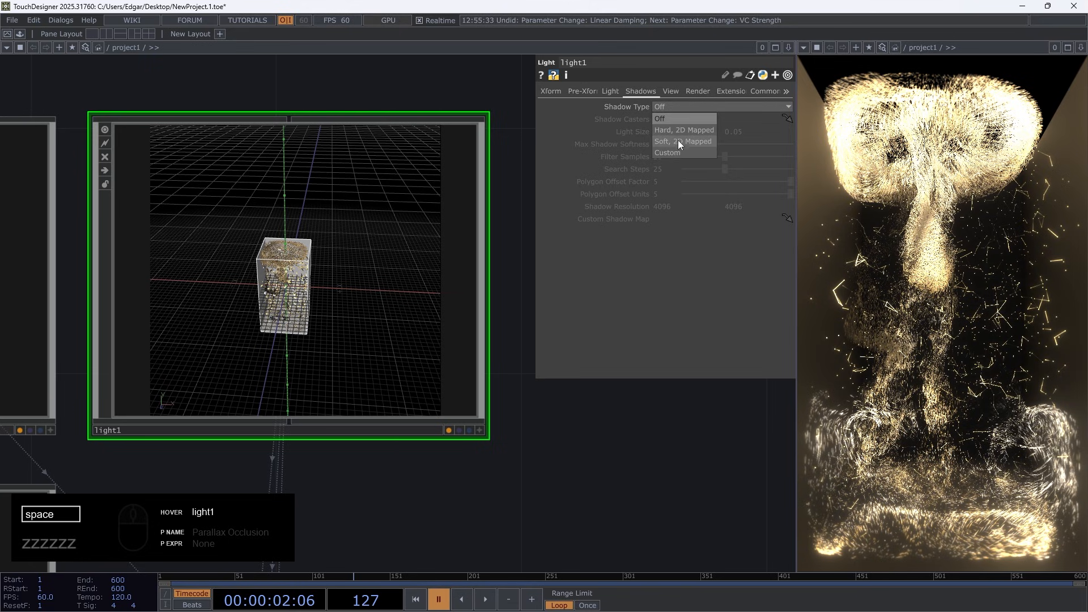
{"action": "left_click", "coordinate": [678, 141]}
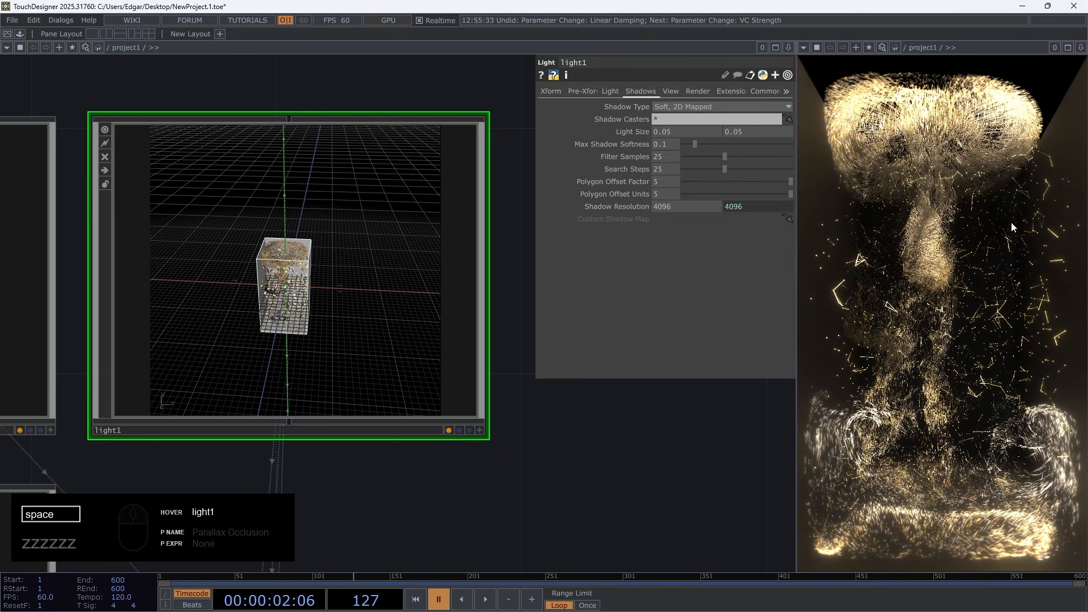
{"action": "key", "text": "space"}
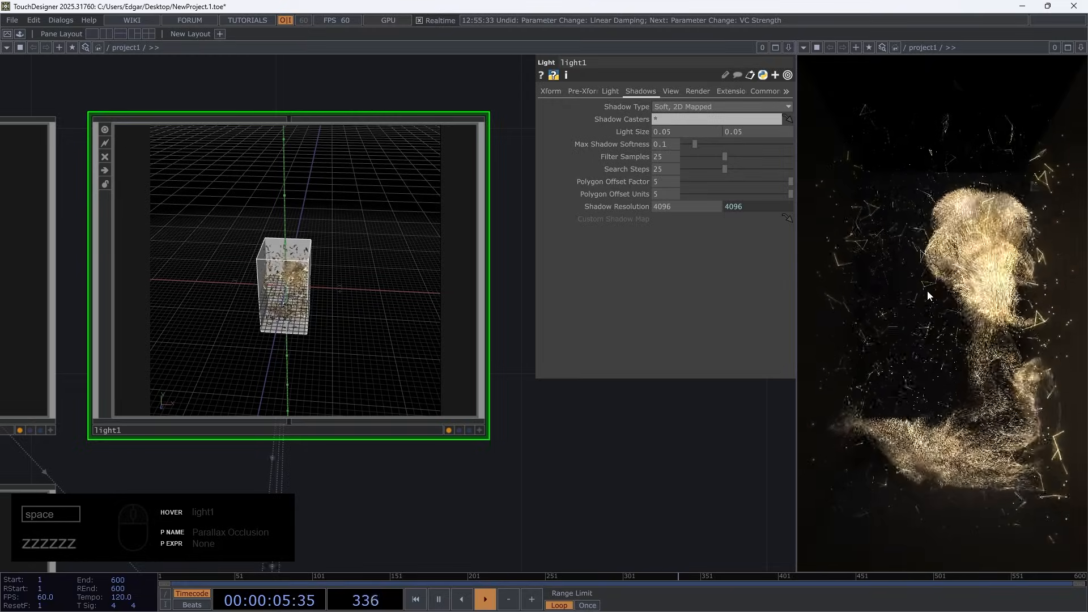
Review the network from the compositing nodes back to the mouse-input, emitter and fluid solver nodes
{"action": "scroll", "coordinate": [165, 328], "scroll_direction": "down", "scroll_amount": 6}
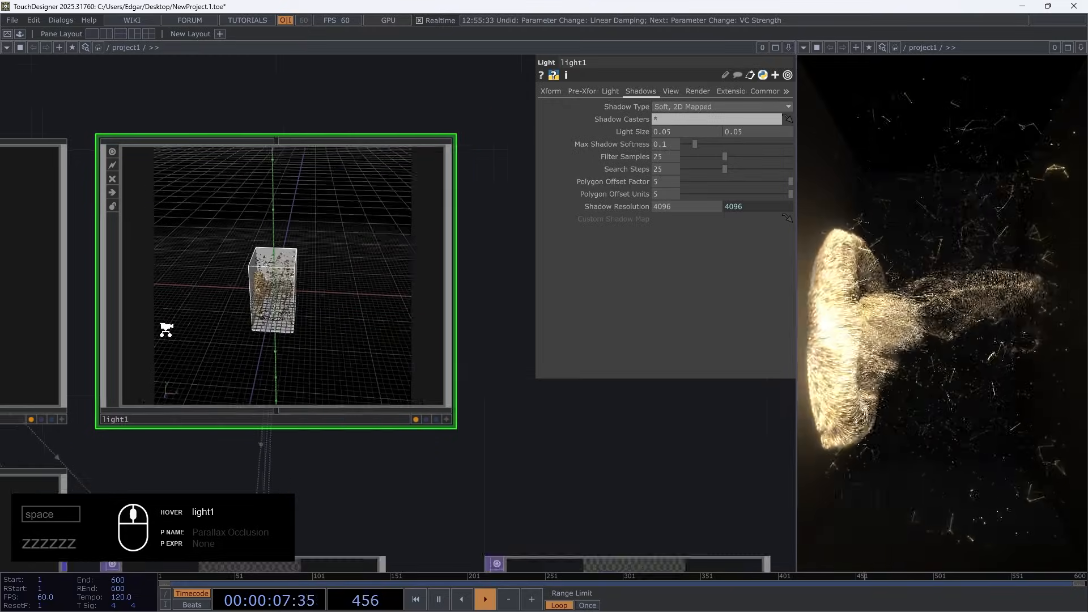
{"action": "left_click_drag", "start_coordinate": [503, 452], "coordinate": [182, 333]}
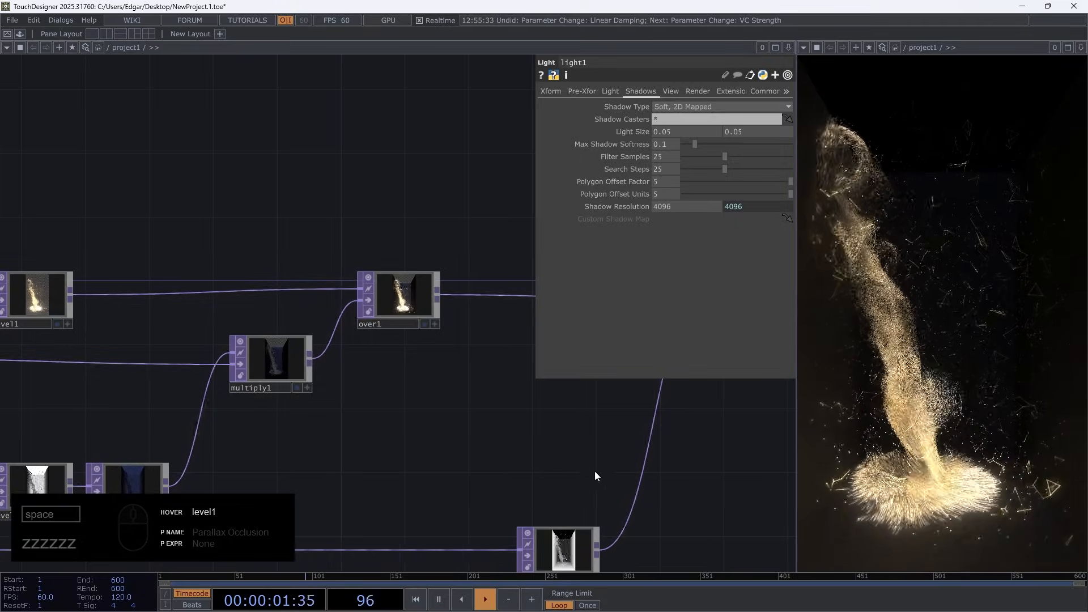
{"action": "scroll", "coordinate": [348, 437], "scroll_direction": "down", "scroll_amount": 5}
{"action": "left_click_drag", "start_coordinate": [348, 437], "coordinate": [568, 364]}
{"action": "middle_click_drag", "start_coordinate": [427, 430], "coordinate": [325, 419]}
{"action": "left_click_drag", "start_coordinate": [224, 420], "coordinate": [410, 400]}
{"action": "middle_click_drag", "start_coordinate": [187, 325], "coordinate": [272, 350]}
{"action": "scroll", "coordinate": [272, 350], "scroll_direction": "up", "scroll_amount": 3}
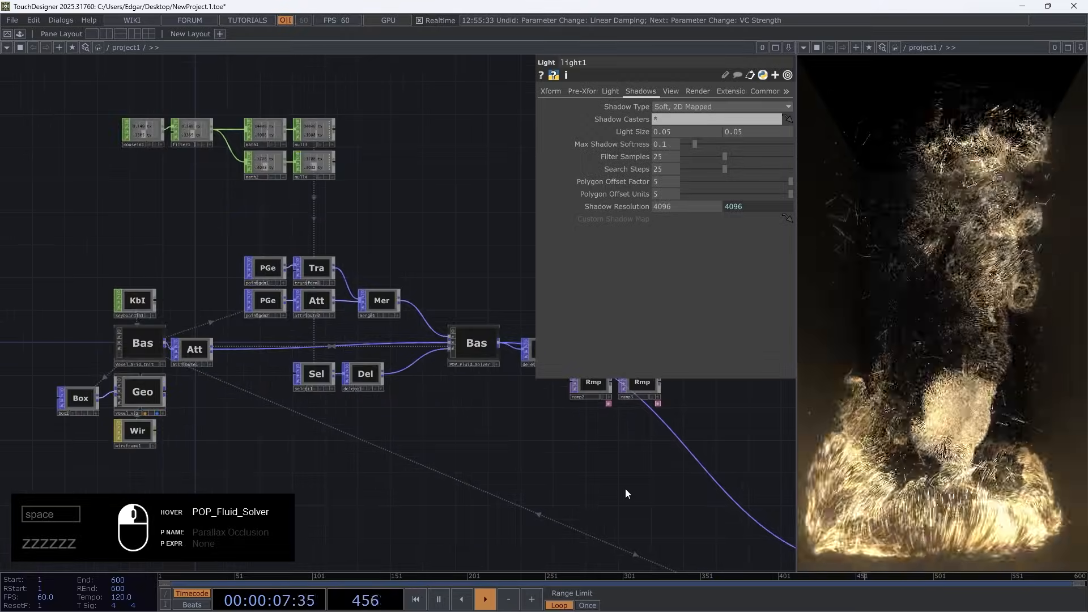
{"action": "left_click_drag", "start_coordinate": [624, 488], "coordinate": [570, 495]}
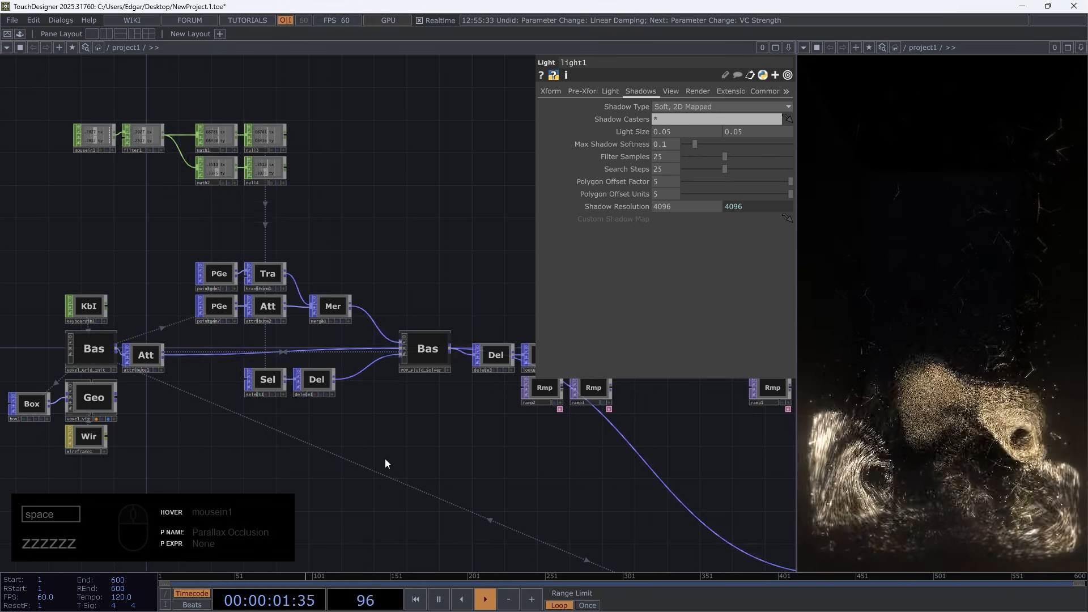
View the simulation from another angle through cam1 and check the render, bloom and compositing nodes
{"action": "left_click_drag", "start_coordinate": [386, 458], "coordinate": [116, 464]}
{"action": "left_click_drag", "start_coordinate": [501, 443], "coordinate": [225, 428]}
{"action": "left_click_drag", "start_coordinate": [533, 447], "coordinate": [28, 473]}
{"action": "scroll", "coordinate": [147, 322], "scroll_direction": "up", "scroll_amount": 5}
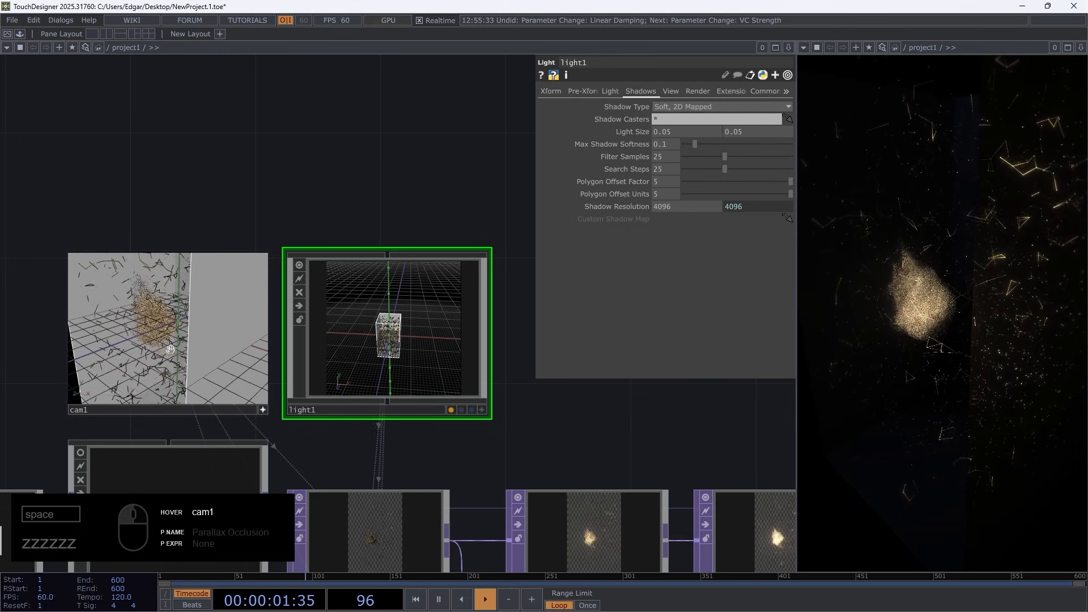
{"action": "left_click_drag", "start_coordinate": [621, 516], "coordinate": [495, 272]}
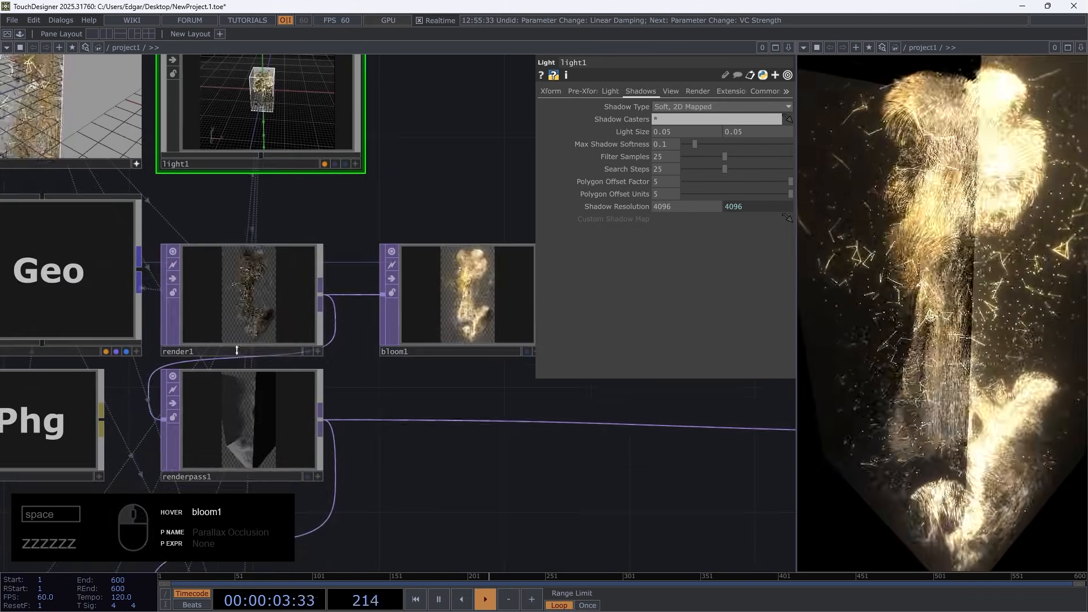
{"action": "left_click_drag", "start_coordinate": [397, 481], "coordinate": [297, 340]}
{"action": "scroll", "coordinate": [364, 382], "scroll_direction": "down", "scroll_amount": 5}
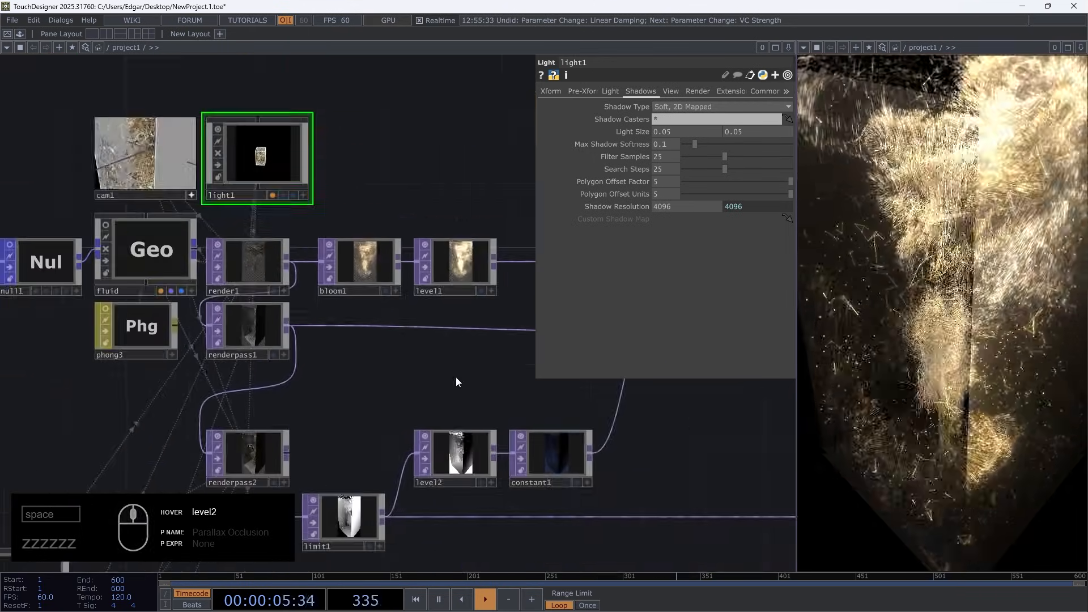
{"action": "left_click_drag", "start_coordinate": [398, 387], "coordinate": [54, 393]}
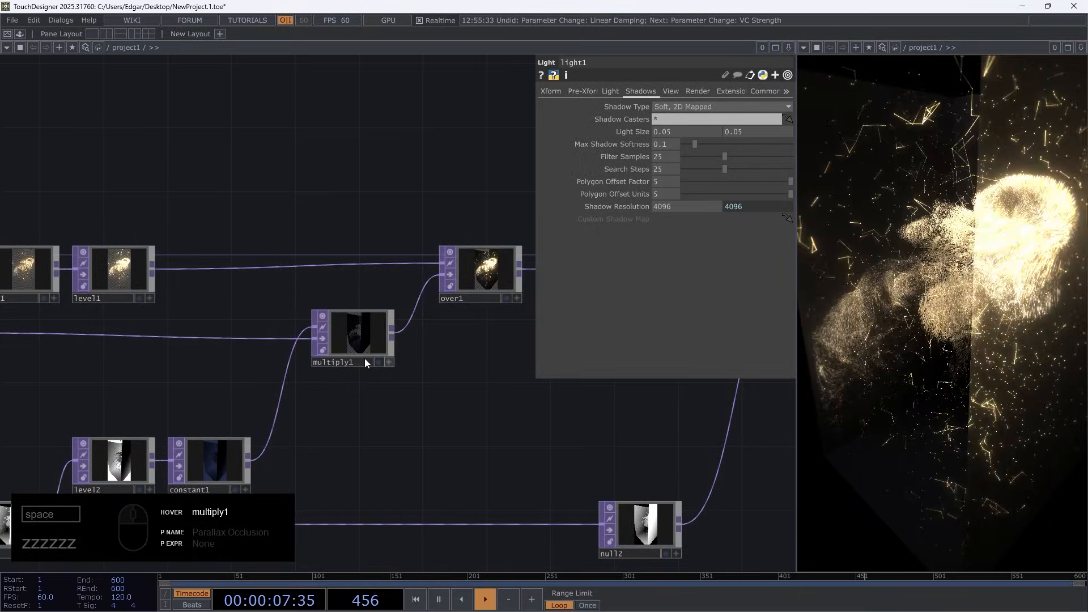
{"action": "left_click_drag", "start_coordinate": [195, 330], "coordinate": [382, 212]}
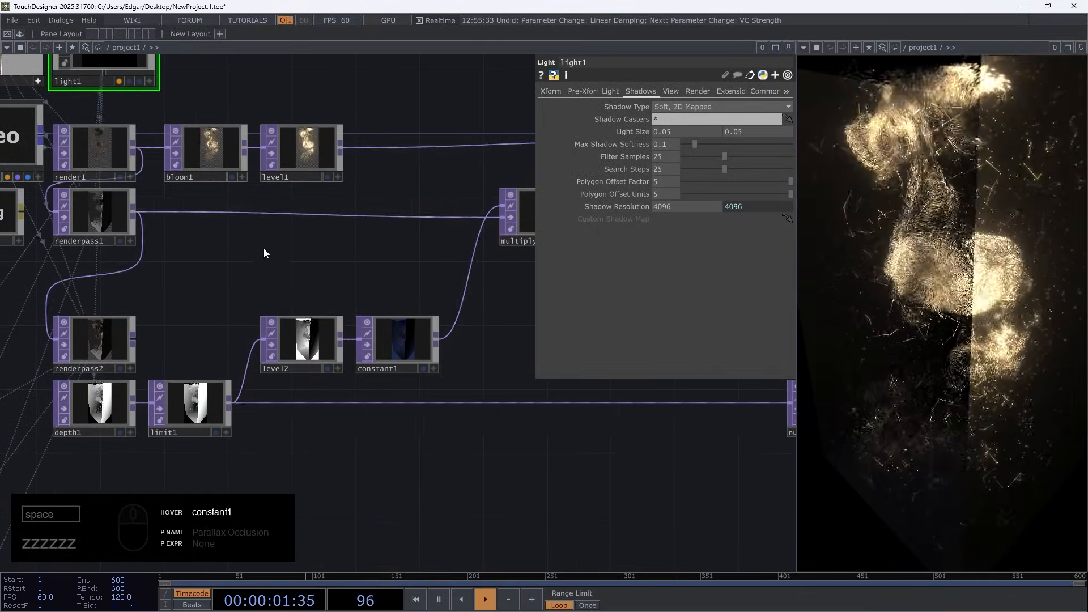
Undo the viewpoint changes saved to cam1 to restore the frontal view into the box
{"action": "left_click_drag", "start_coordinate": [264, 248], "coordinate": [419, 324]}
{"action": "key", "text": "ctrl+z"}
{"action": "key", "text": "ctrl+z"}
{"action": "key", "text": "ctrl+z"}
{"action": "key", "text": "ctrl+z"}
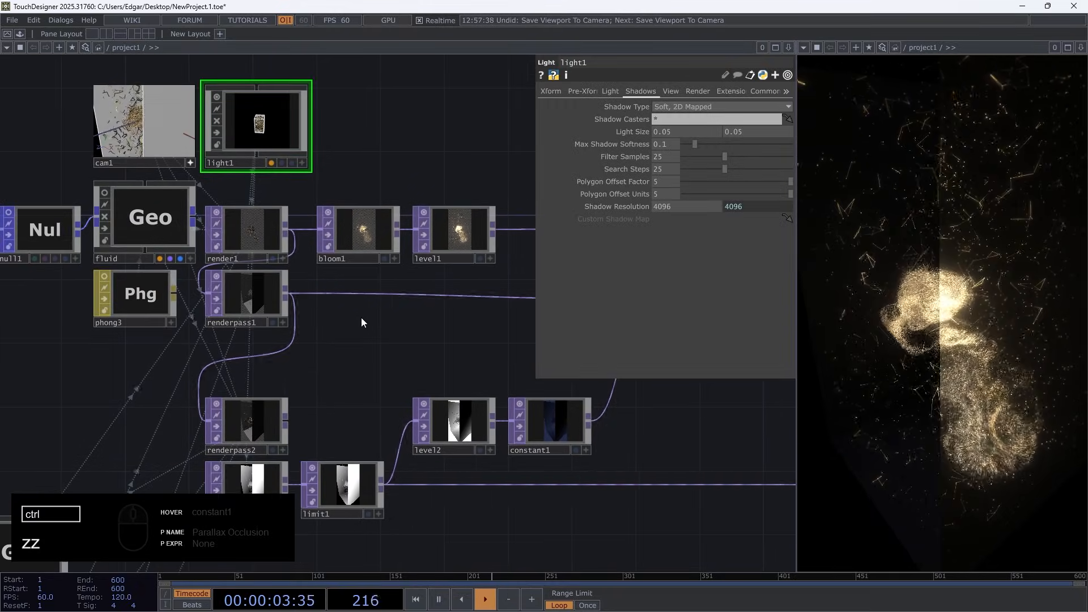
{"action": "key", "text": "ctrl+z"}
{"action": "key", "text": "ctrl+z"}
{"action": "key", "text": "ctrl+z"}
{"action": "key", "text": "ctrl+z"}
{"action": "key", "text": "ctrl+z"}
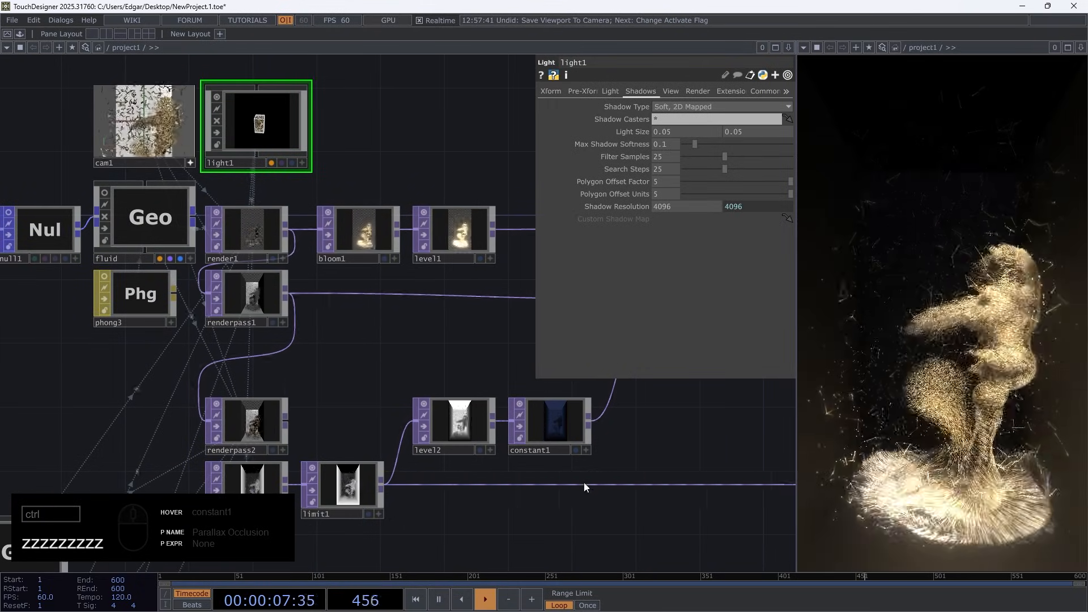
Redo the undone viewpoint changes saved to cam1
{"action": "left_click_drag", "start_coordinate": [553, 494], "coordinate": [59, 462]}
{"action": "key", "text": "ctrl+y"}
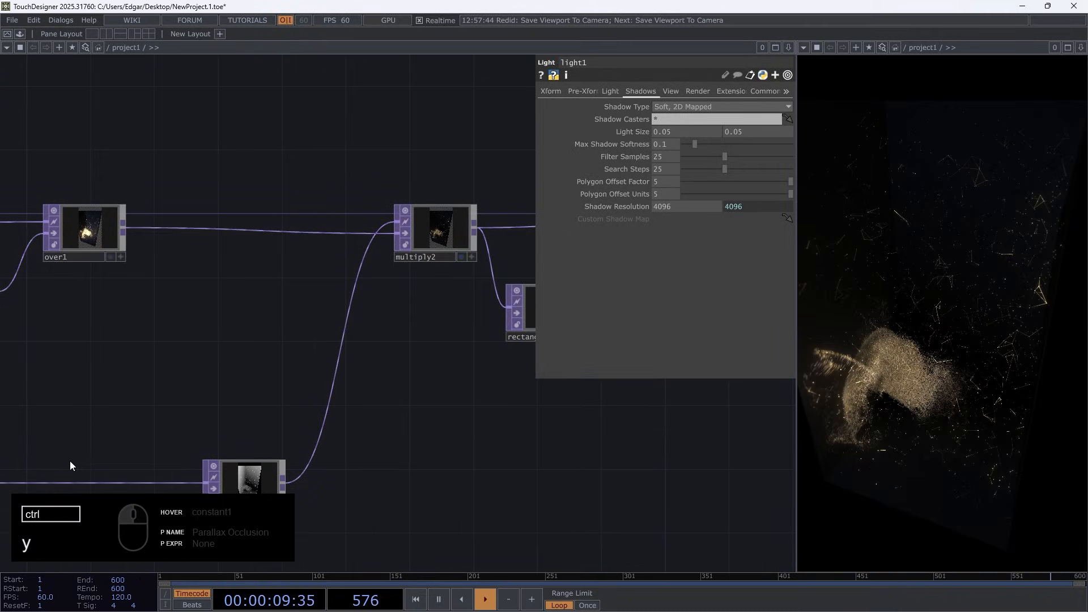
{"action": "key", "text": "ctrl+y"}
{"action": "key", "text": "ctrl+y"}
{"action": "key", "text": "ctrl+y"}
{"action": "key", "text": "ctrl+y"}
{"action": "key", "text": "ctrl+y"}
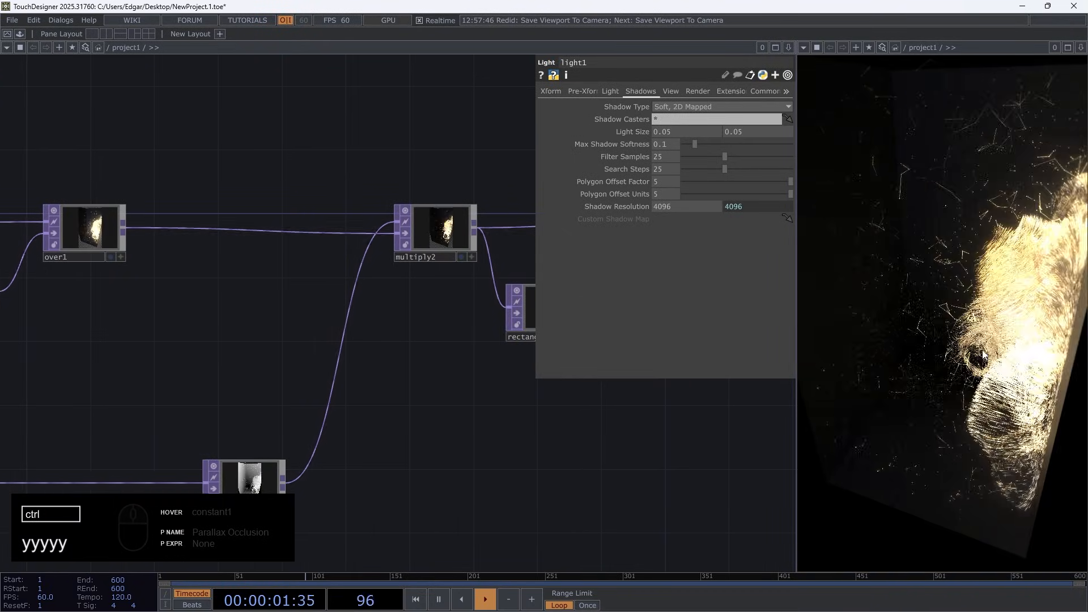
Return to cam1, deactivate its viewer, and set its translation to 0, 0, 1 and its rotation to 0 on all axes
{"action": "left_click_drag", "start_coordinate": [240, 372], "coordinate": [655, 517]}
{"action": "left_click_drag", "start_coordinate": [203, 275], "coordinate": [496, 286]}
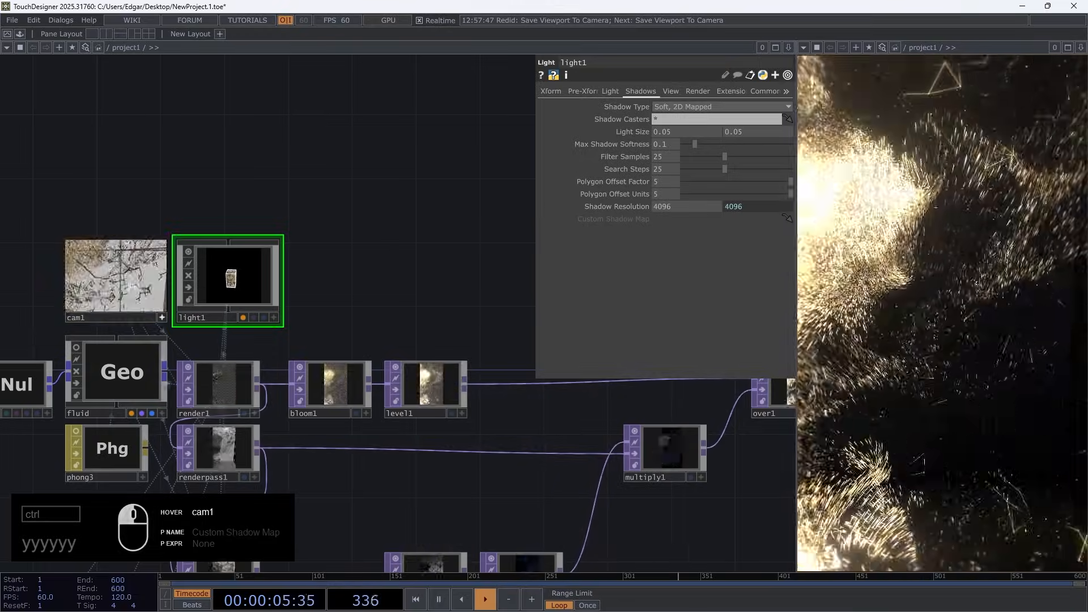
{"action": "left_click", "coordinate": [160, 319]}
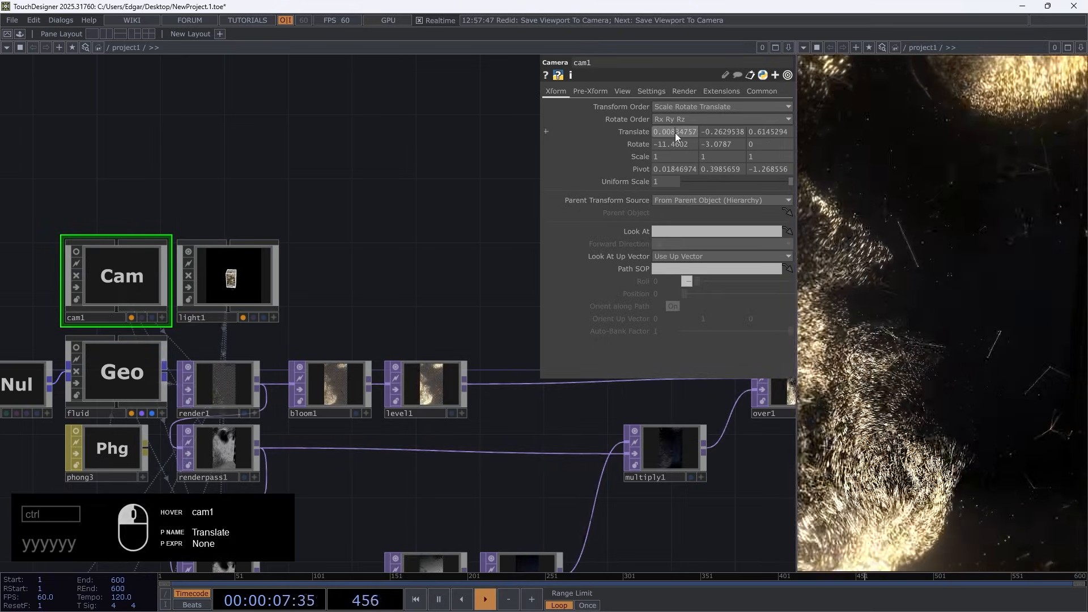
{"action": "type", "text": "0"}
{"action": "key", "text": "Tab"}
{"action": "type", "text": "0"}
{"action": "key", "text": "Tab"}
{"action": "type", "text": "1"}
{"action": "key", "text": "Tab"}
Reset cam1's pivot to 0 on all three axes
{"action": "type", "text": "0"}
{"action": "key", "text": "Tab"}
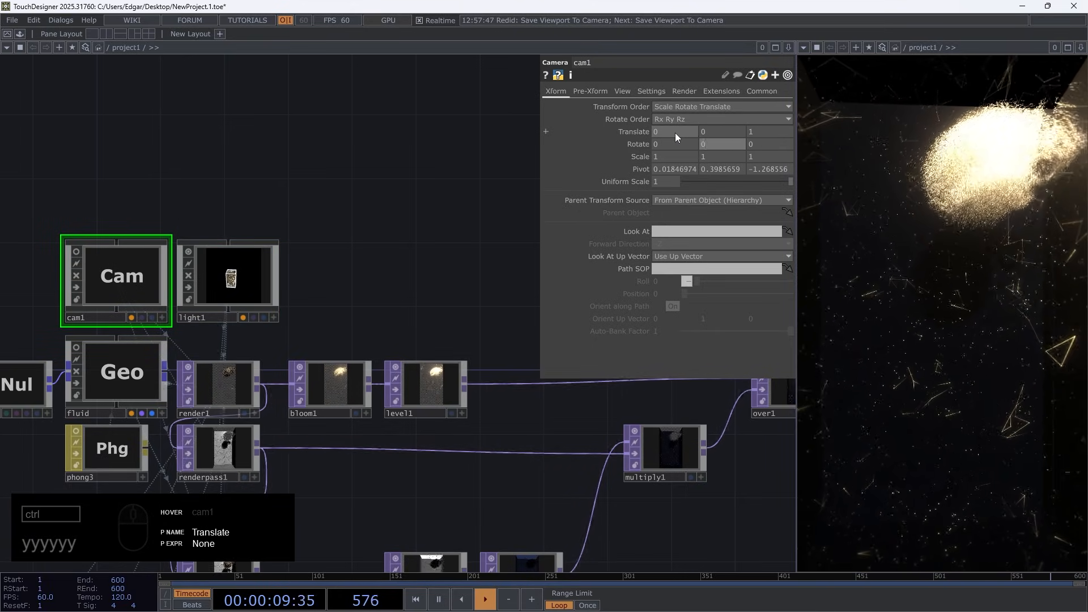
{"action": "key", "text": "Tab"}
{"action": "key", "text": "Tab"}
{"action": "key", "text": "Tab"}
{"action": "key", "text": "Tab"}
{"action": "type", "text": "0"}
{"action": "key", "text": "Tab"}
{"action": "type", "text": "0"}
{"action": "key", "text": "Tab"}
{"action": "type", "text": "0"}
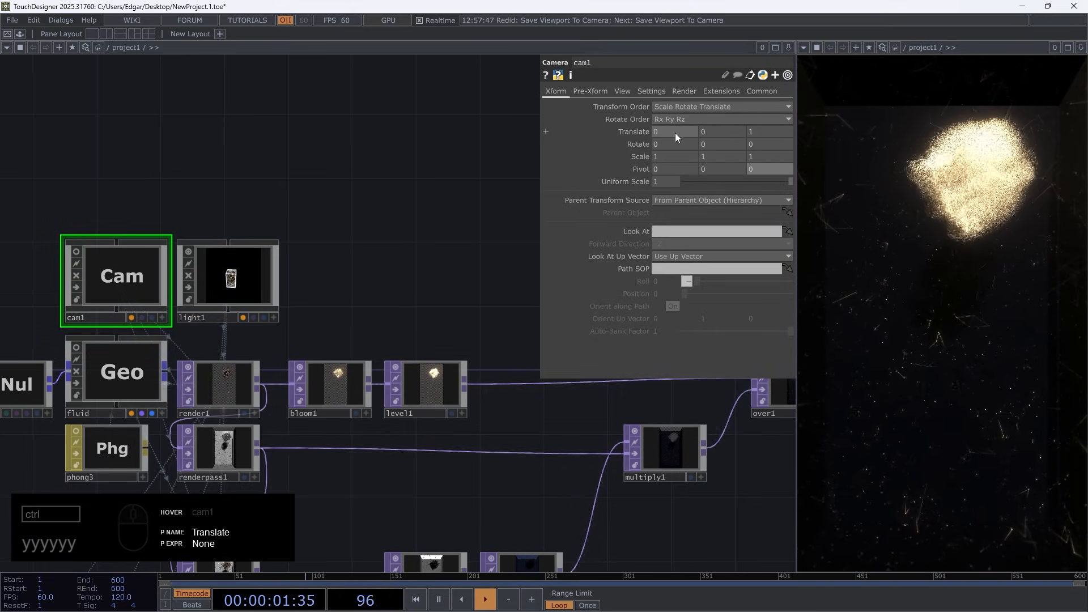
Set cam1's Z translation to 1.7, pausing and resuming playback while checking the framing of the box
{"action": "middle_click_drag", "start_coordinate": [760, 131], "coordinate": [769, 116]}
{"action": "key", "text": "space"}
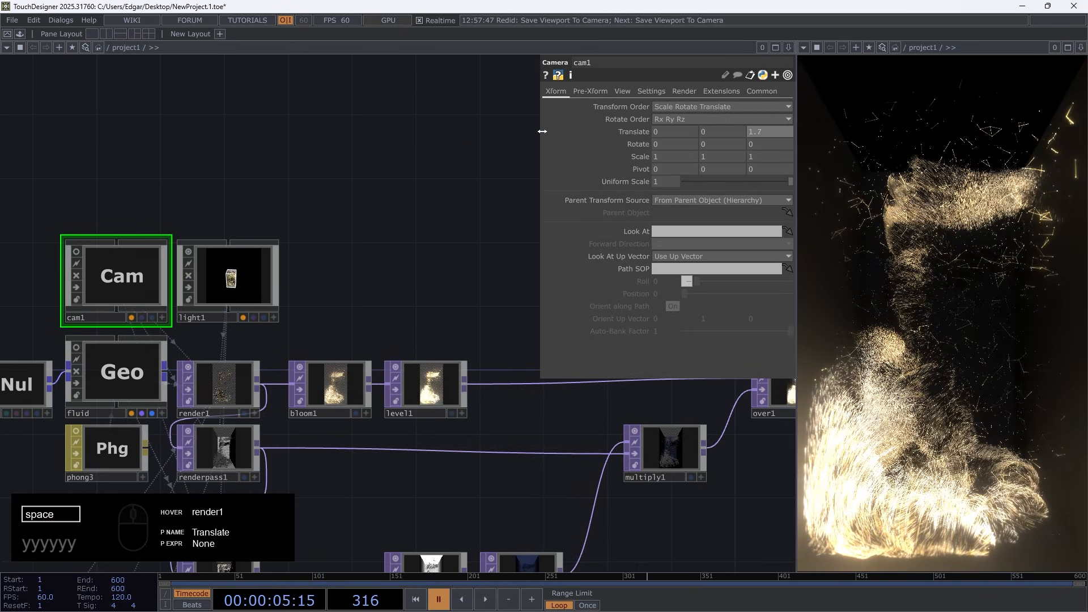
{"action": "mouse_move", "coordinate": [768, 129]}
{"action": "middle_mouse_down"}
{"action": "mouse_move", "coordinate": [773, 139]}
{"action": "mouse_move", "coordinate": [780, 120]}
{"action": "mouse_move", "coordinate": [762, 120]}
{"action": "mouse_move", "coordinate": [761, 140]}
{"action": "mouse_move", "coordinate": [761, 122]}
{"action": "middle_mouse_up"}
{"action": "key", "text": "space"}
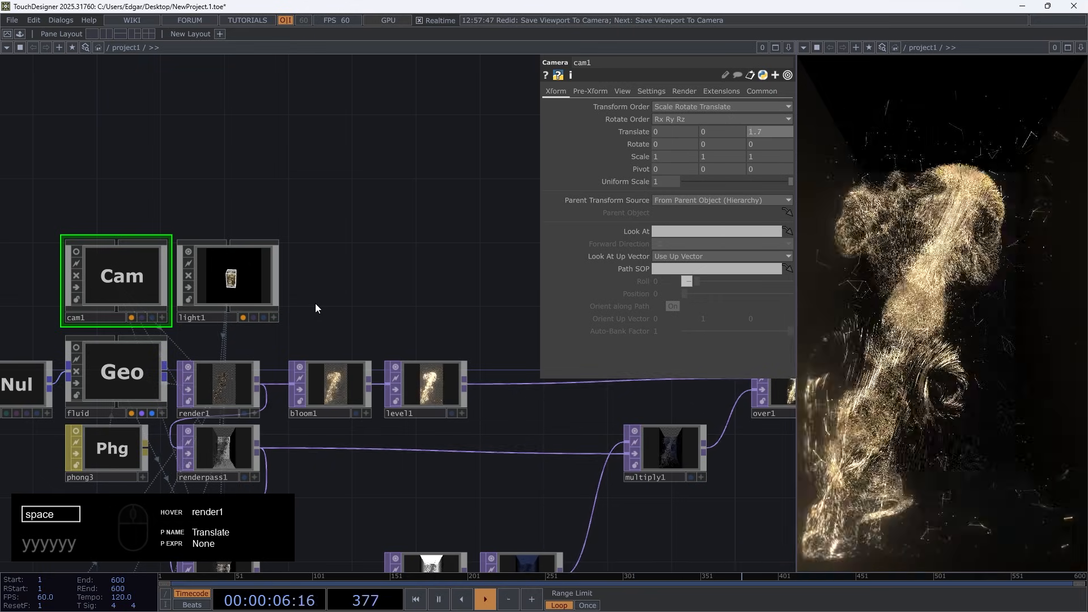